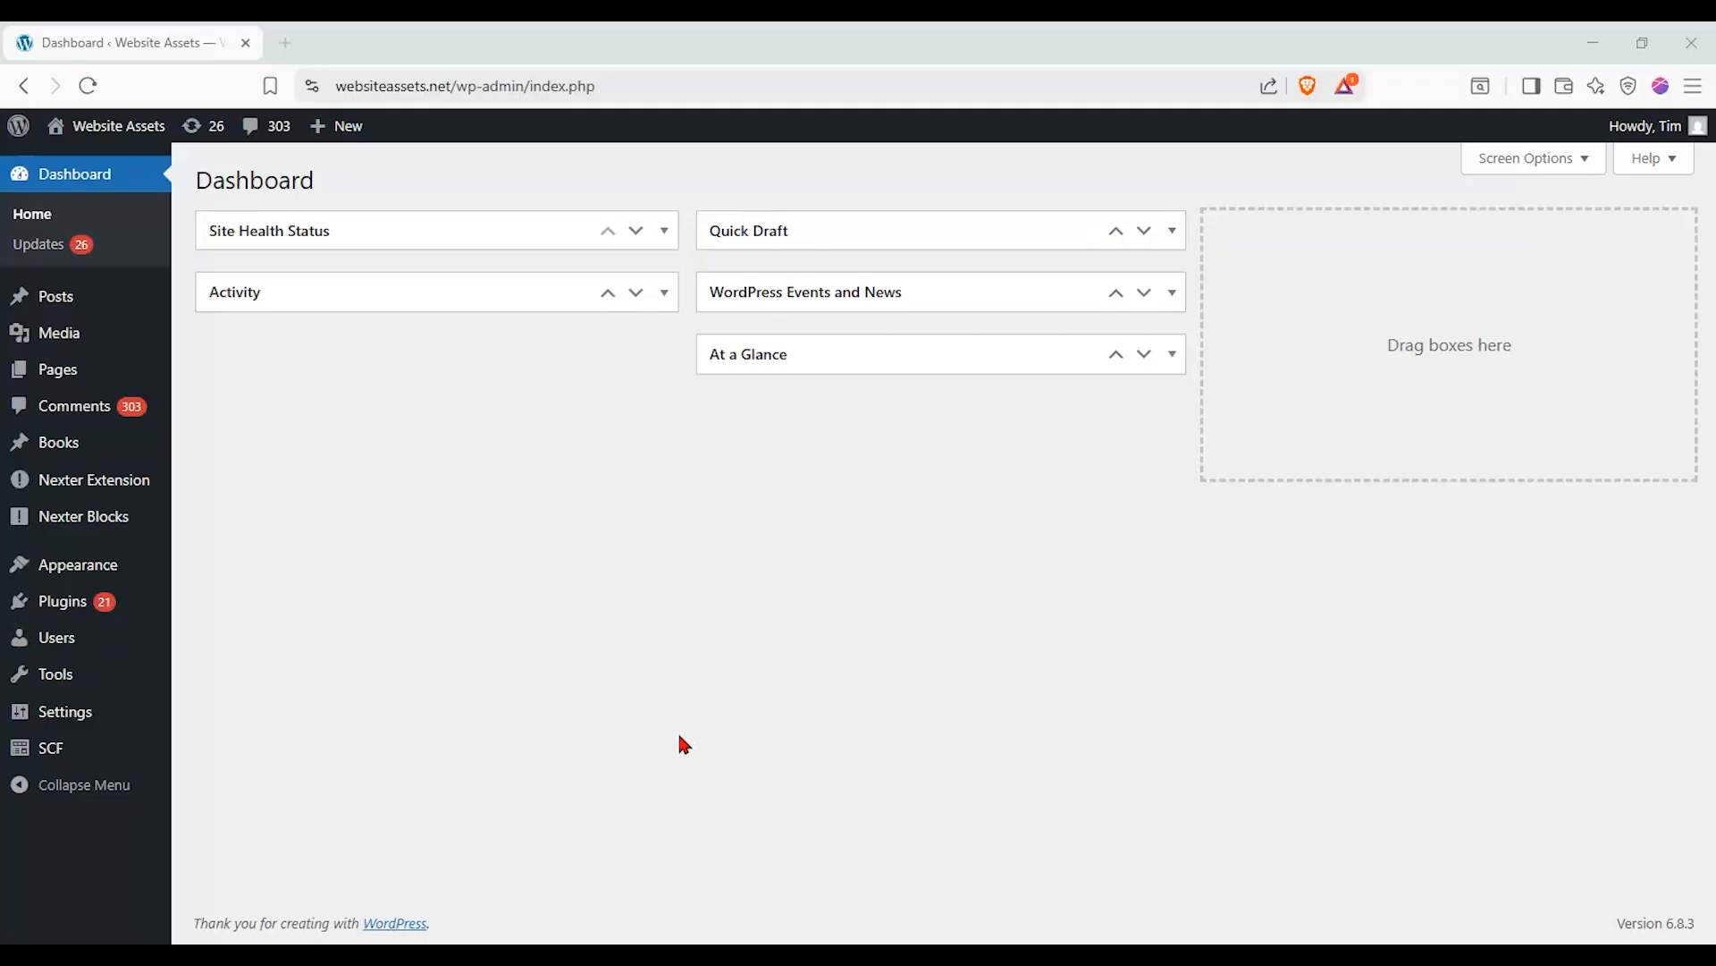
# Create a new page titled "Full Service Sales Page".
pyautogui.moveTo(134, 380)
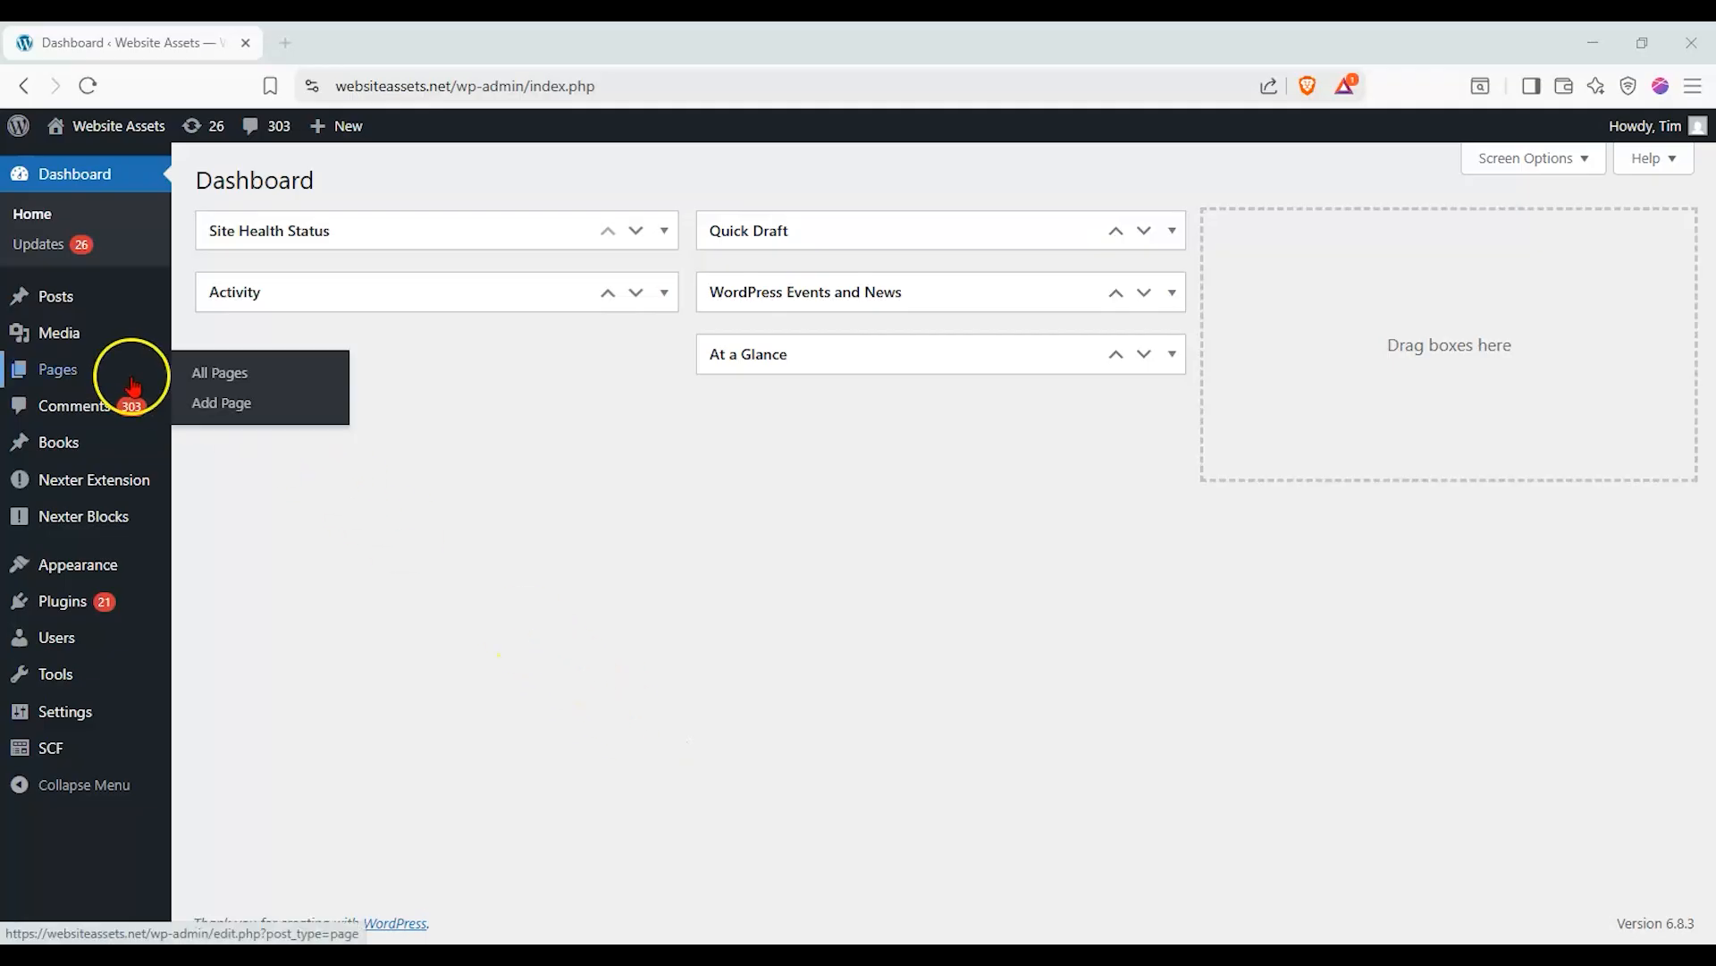
pyautogui.click(234, 404)
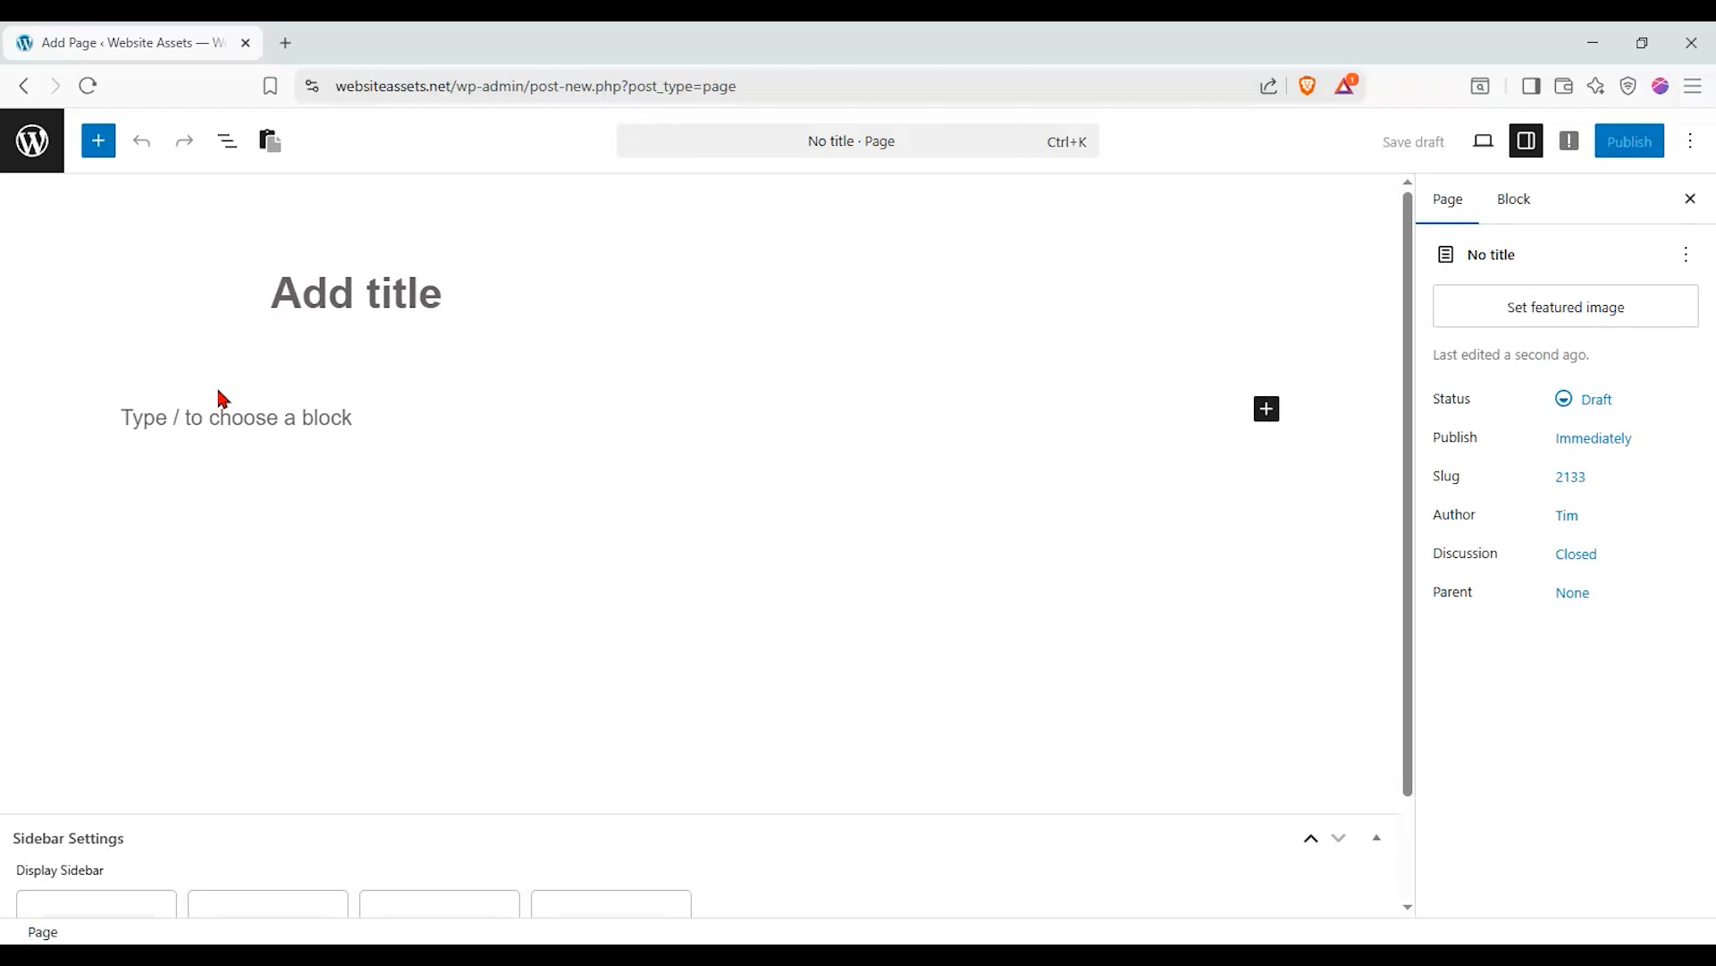
pyautogui.write('Full')
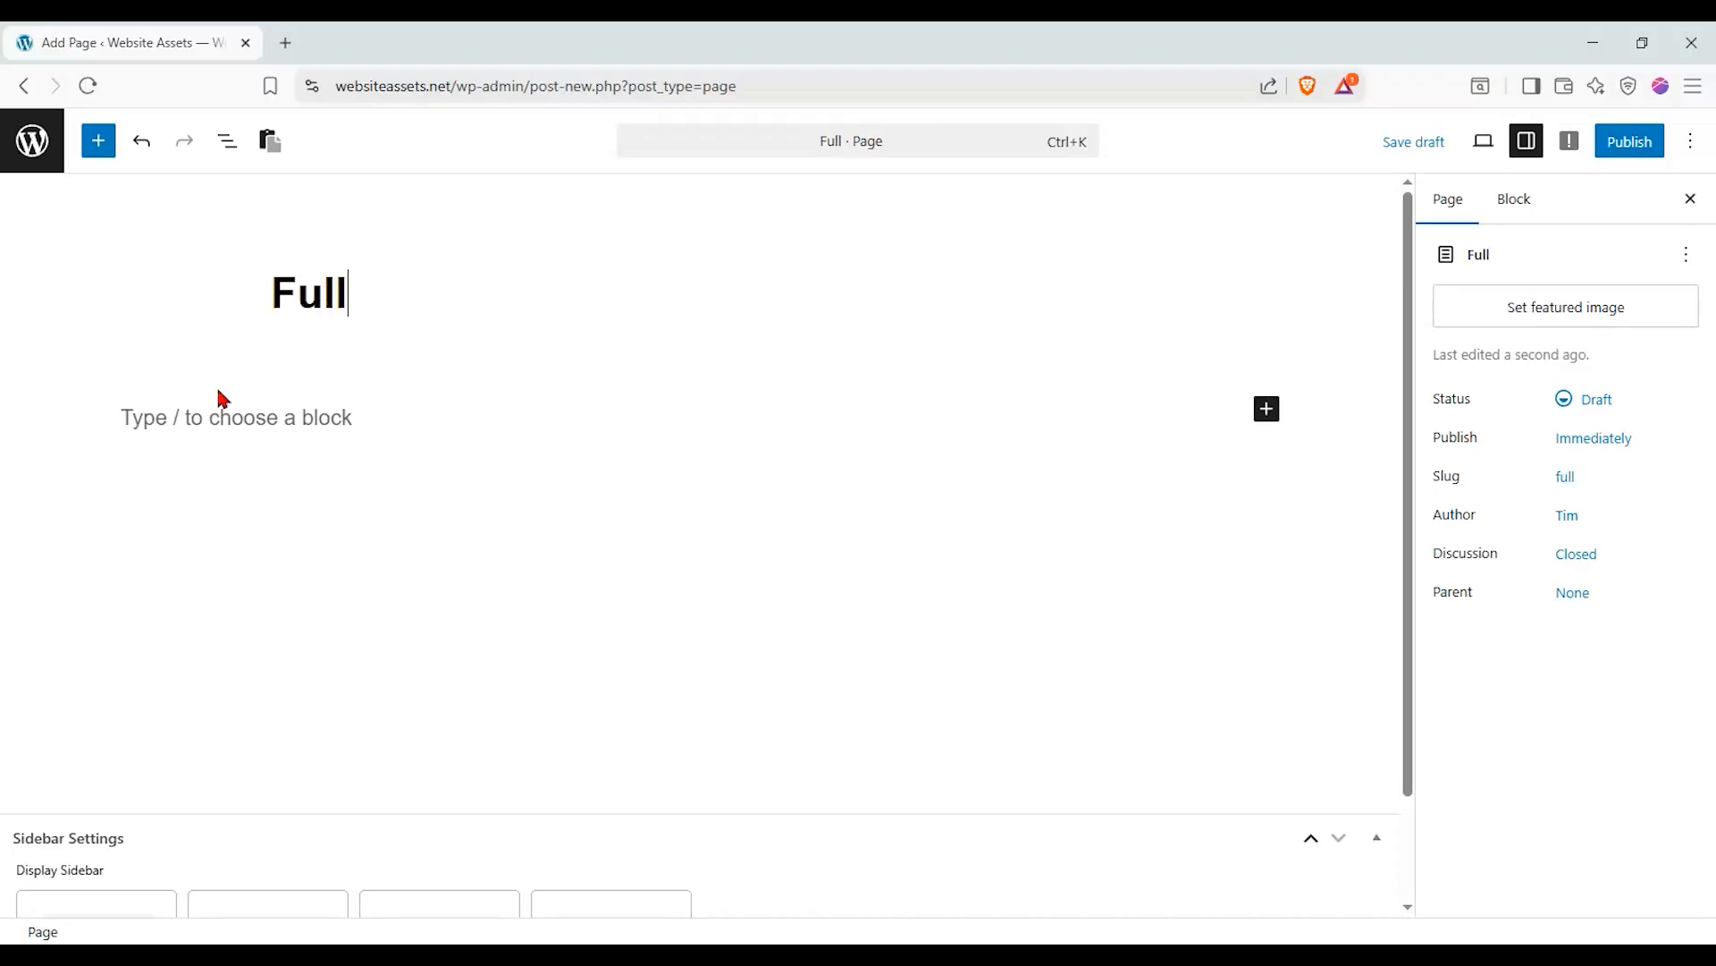
pyautogui.write(' Service Sales pag')
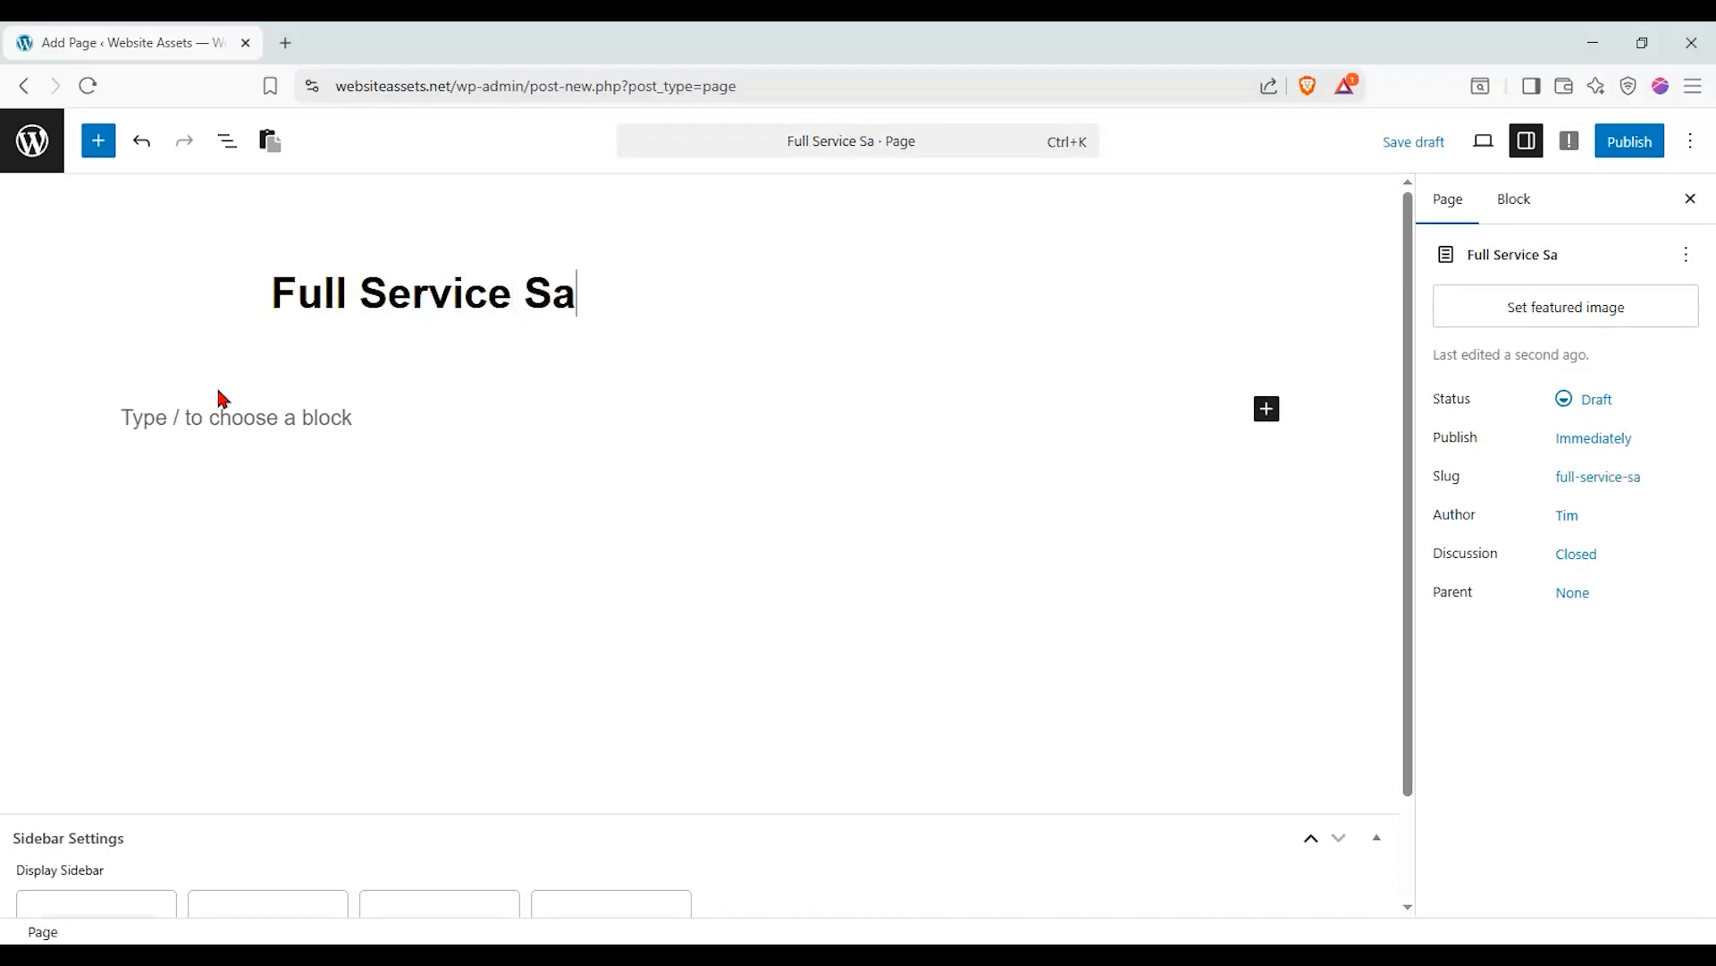
pyautogui.press('BackSpace')
pyautogui.press('BackSpace')
pyautogui.press('BackSpace')
pyautogui.write('Page')
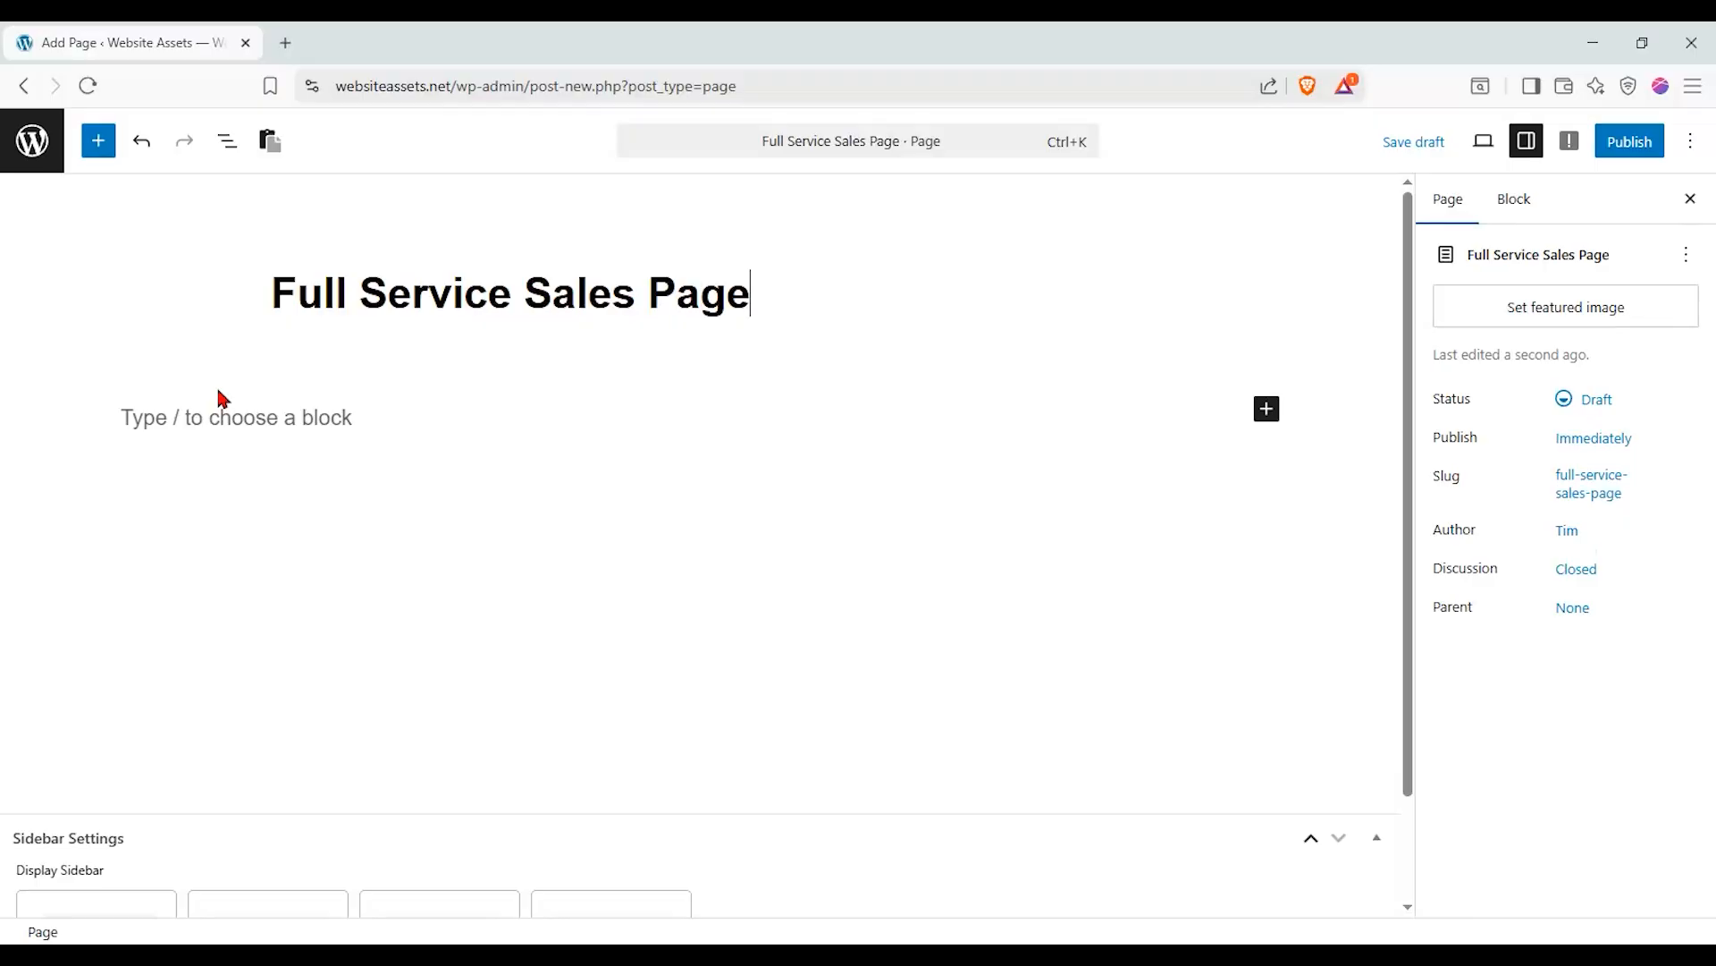
# Publish the page and set it as the site homepage.
pyautogui.click(1631, 145)
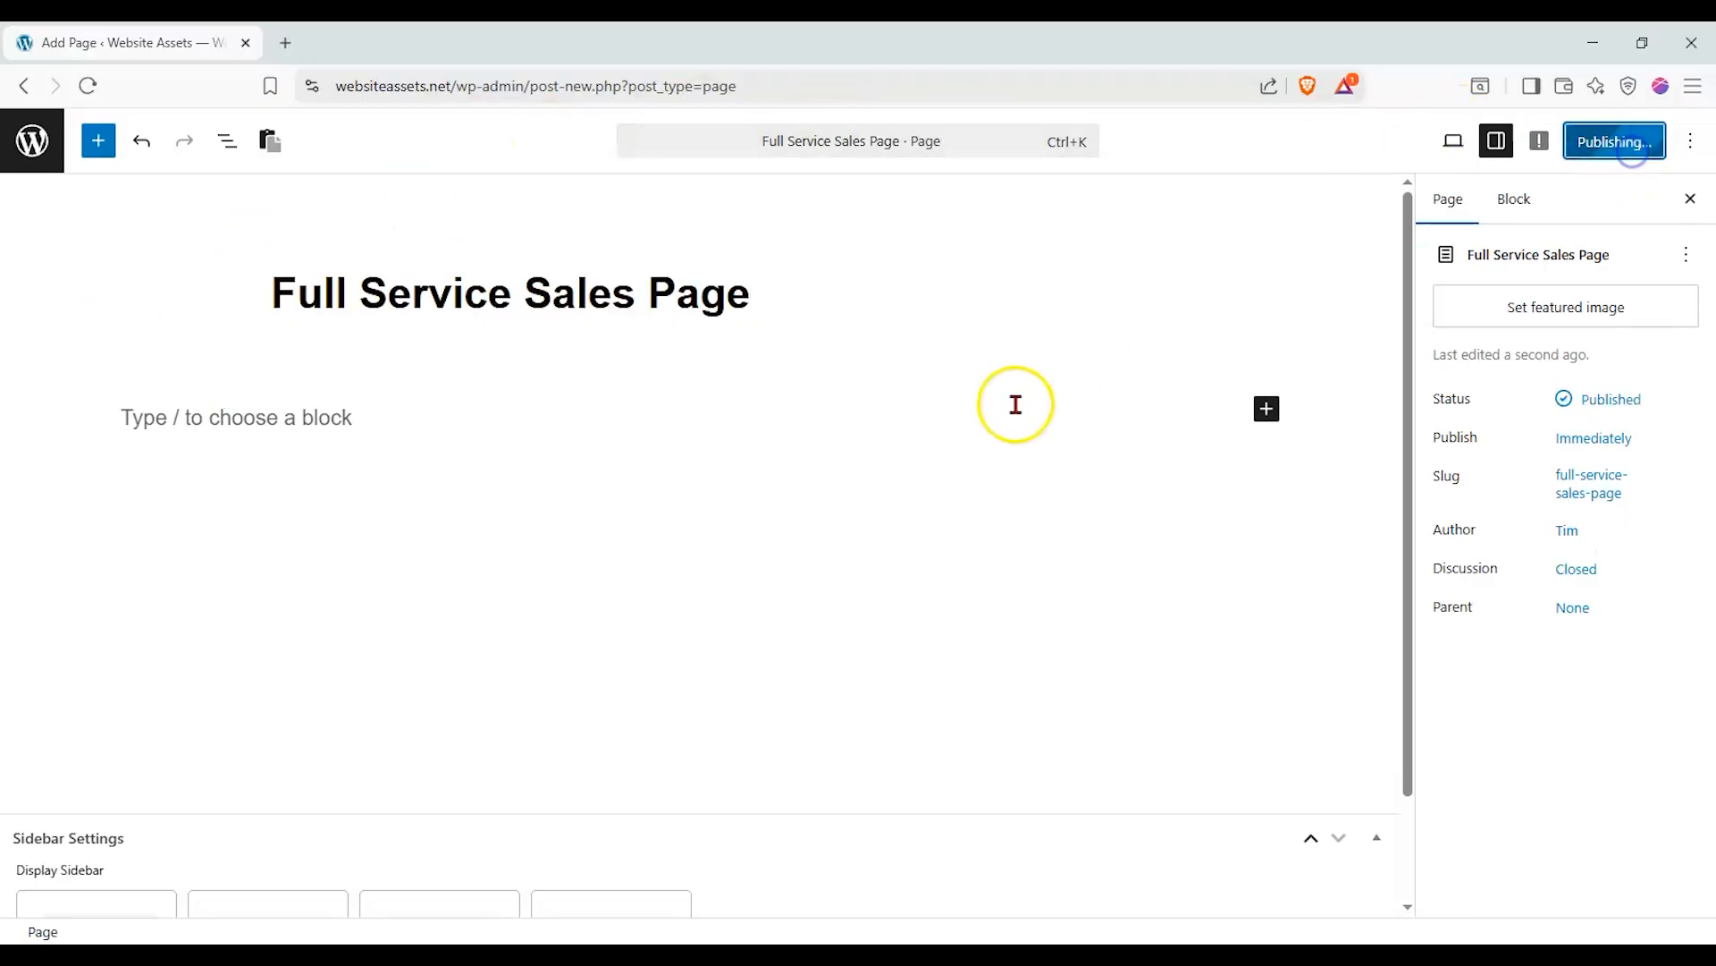
pyautogui.click(1686, 257)
pyautogui.click(1576, 438)
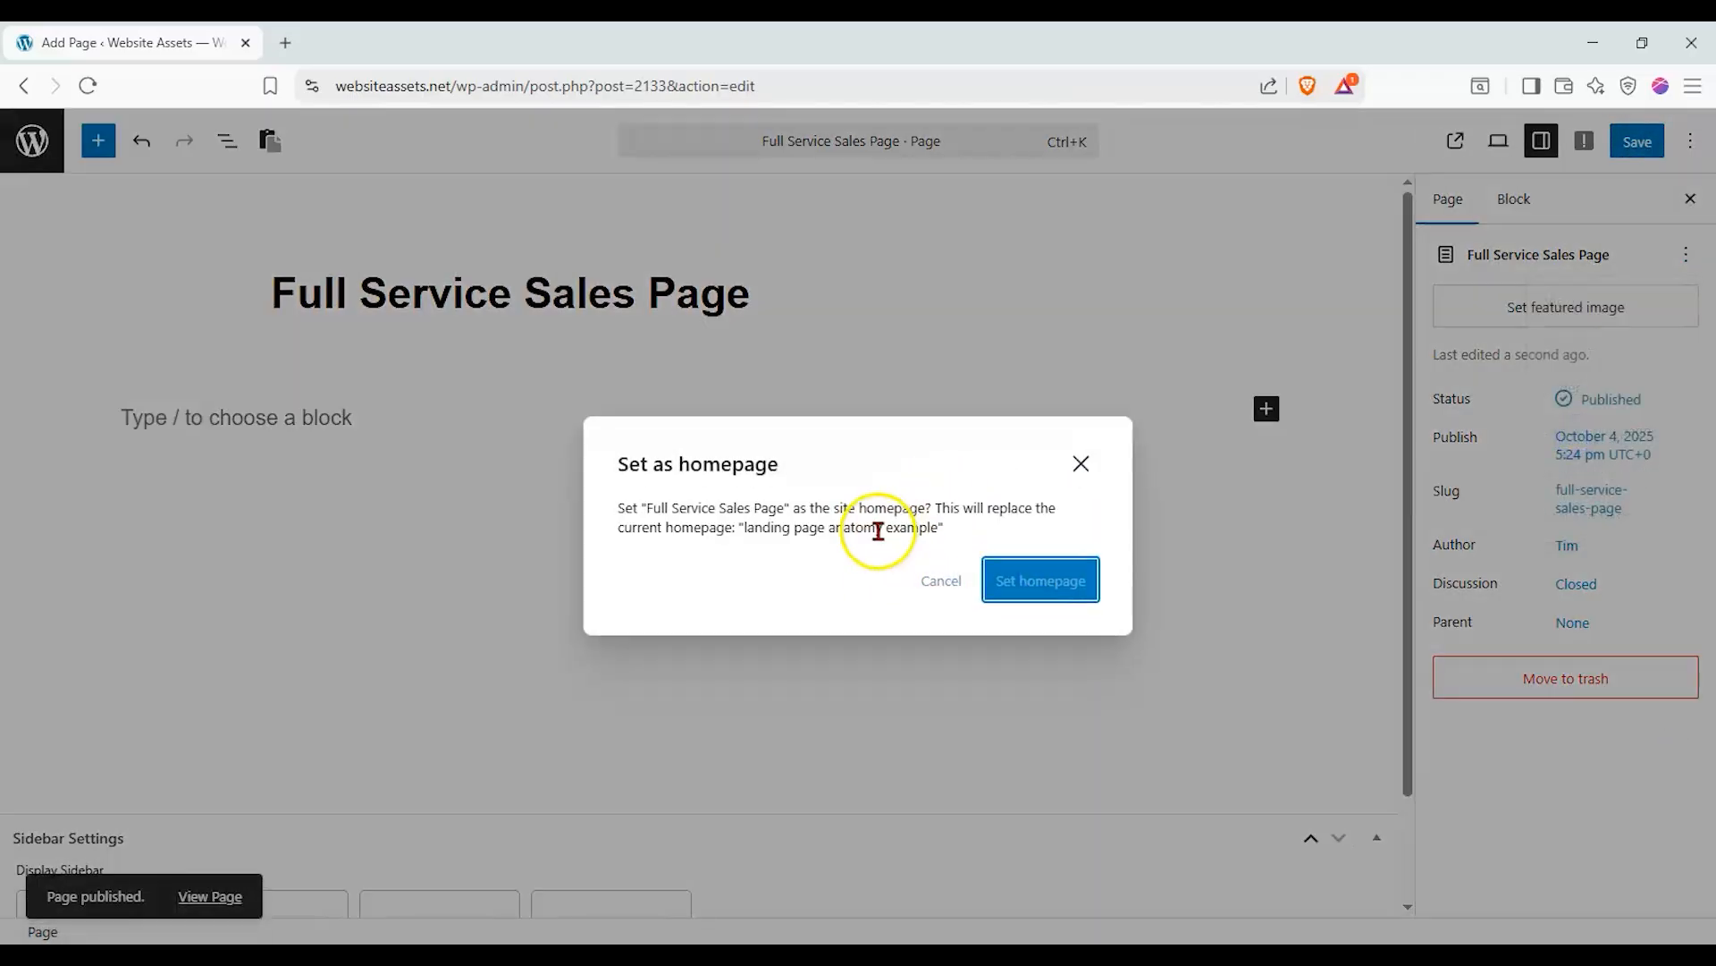
pyautogui.press('Return')
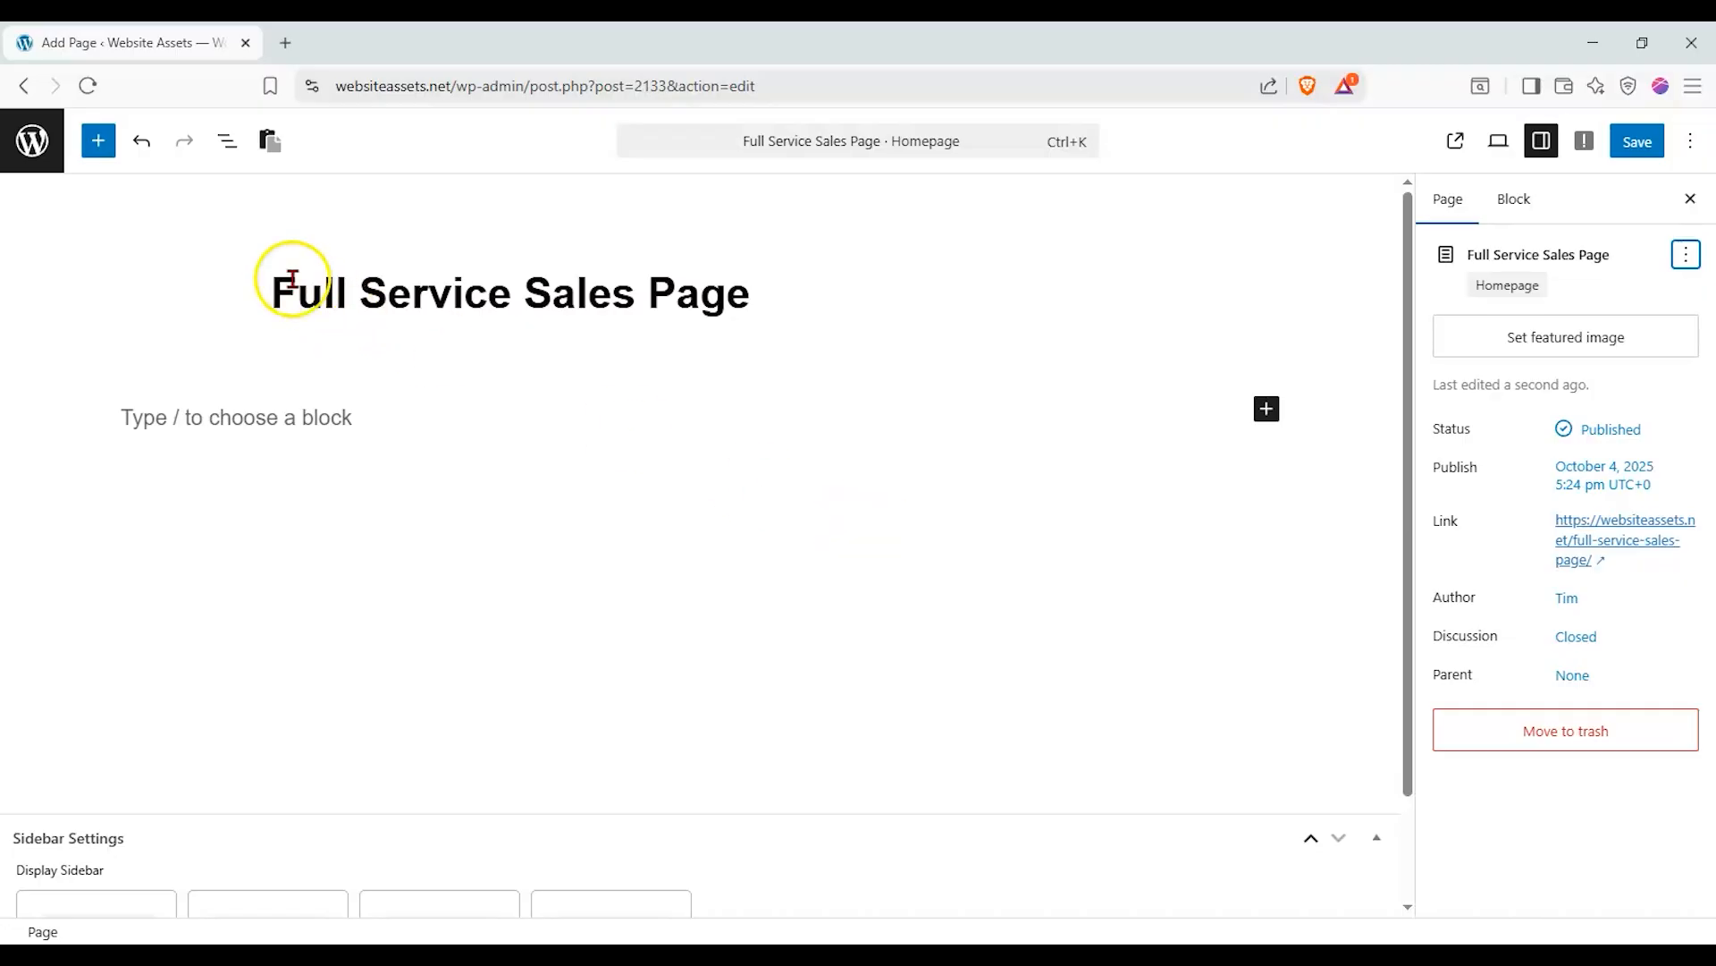
# Insert a Nexter Container block below the page title.
pyautogui.click(95, 146)
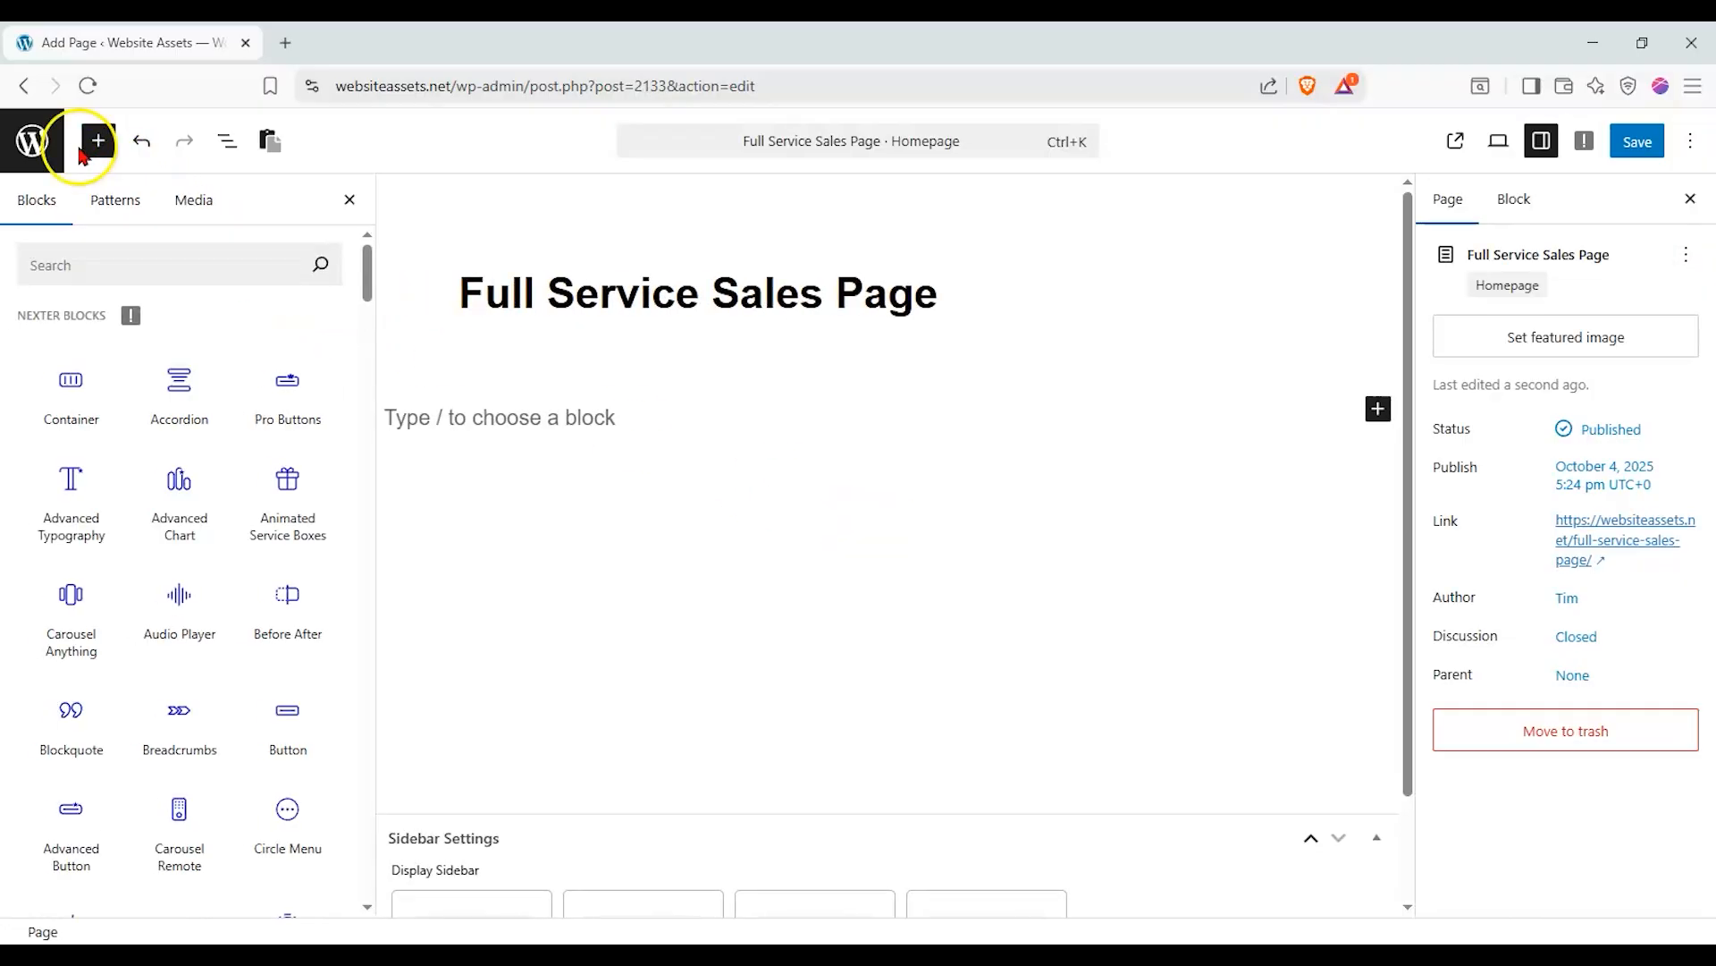
pyautogui.click(96, 399)
pyautogui.click(910, 528)
pyautogui.click(581, 511)
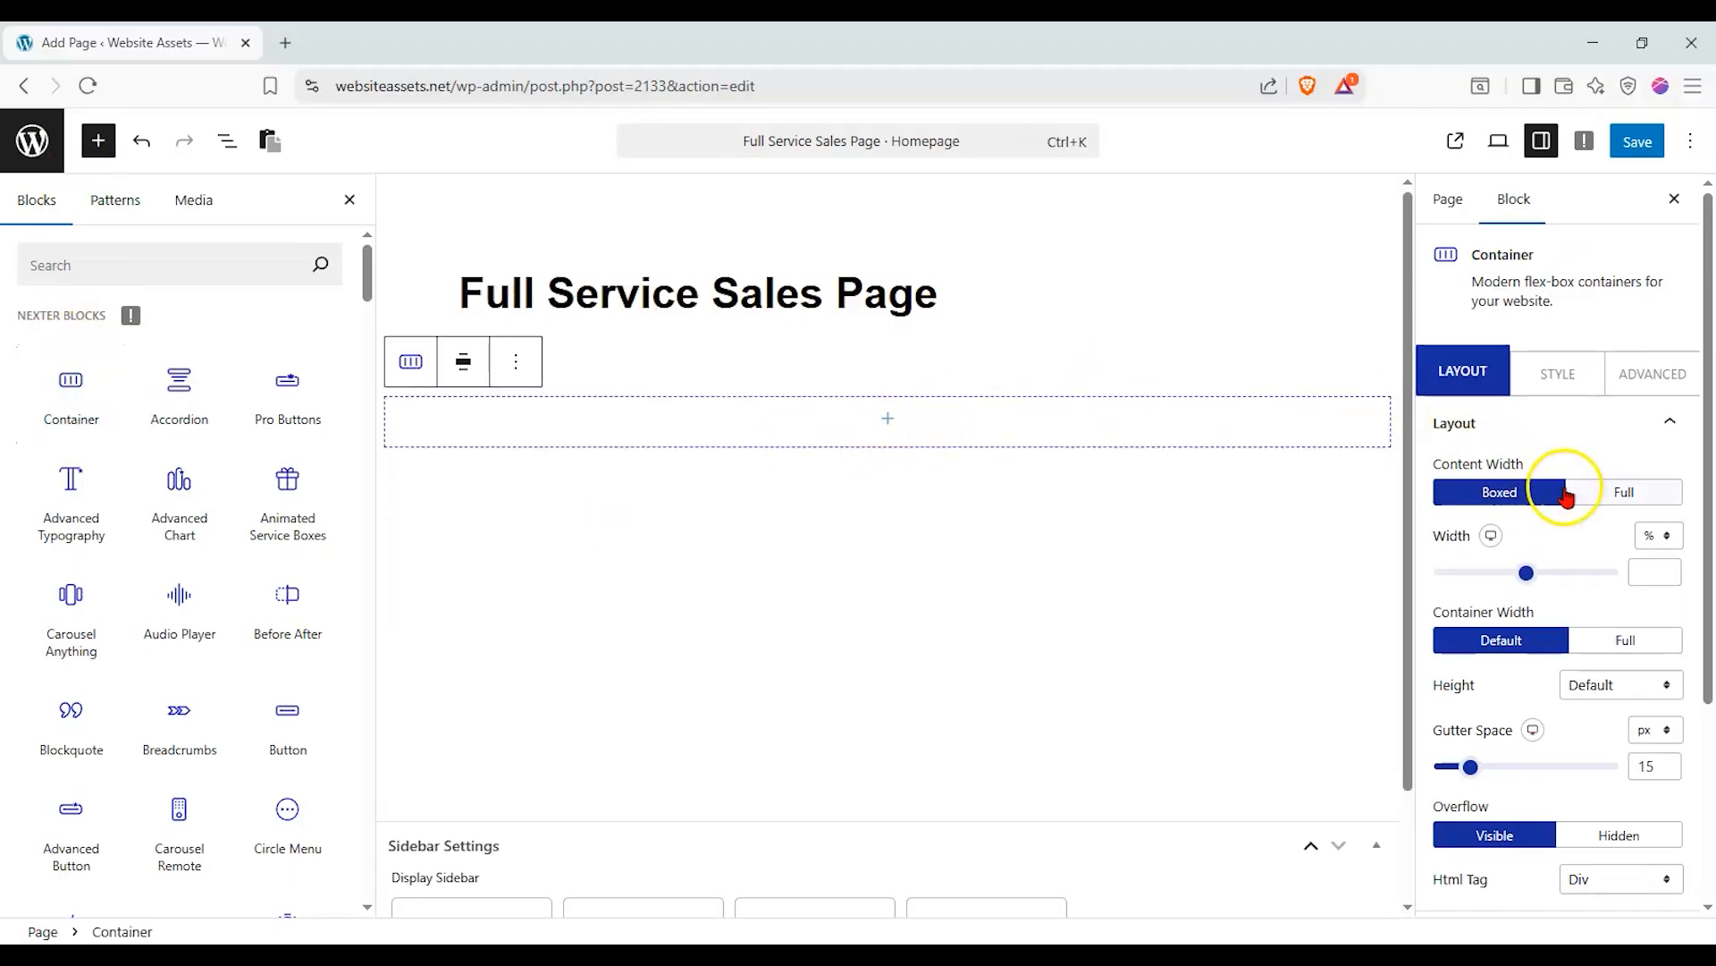
# Set the container's content width to Full and its height to Min height of 361 px.
pyautogui.click(1623, 493)
pyautogui.click(1595, 628)
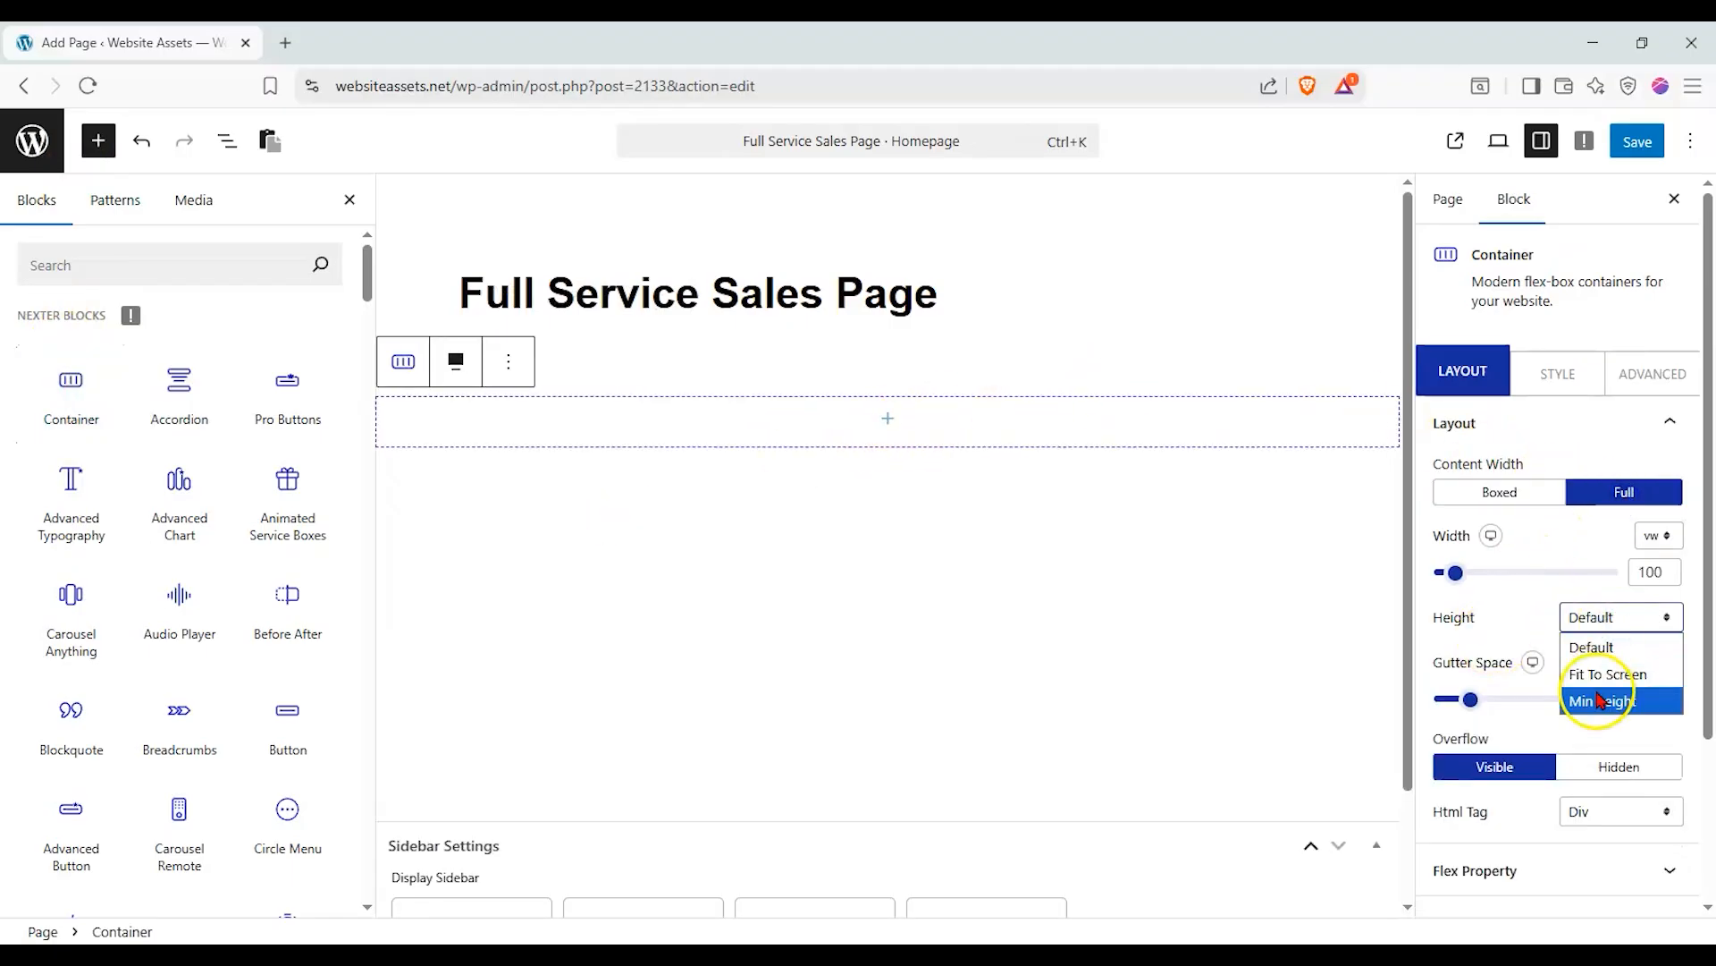
pyautogui.click(1608, 699)
pyautogui.moveTo(1478, 698); pyautogui.dragTo(1485, 699)
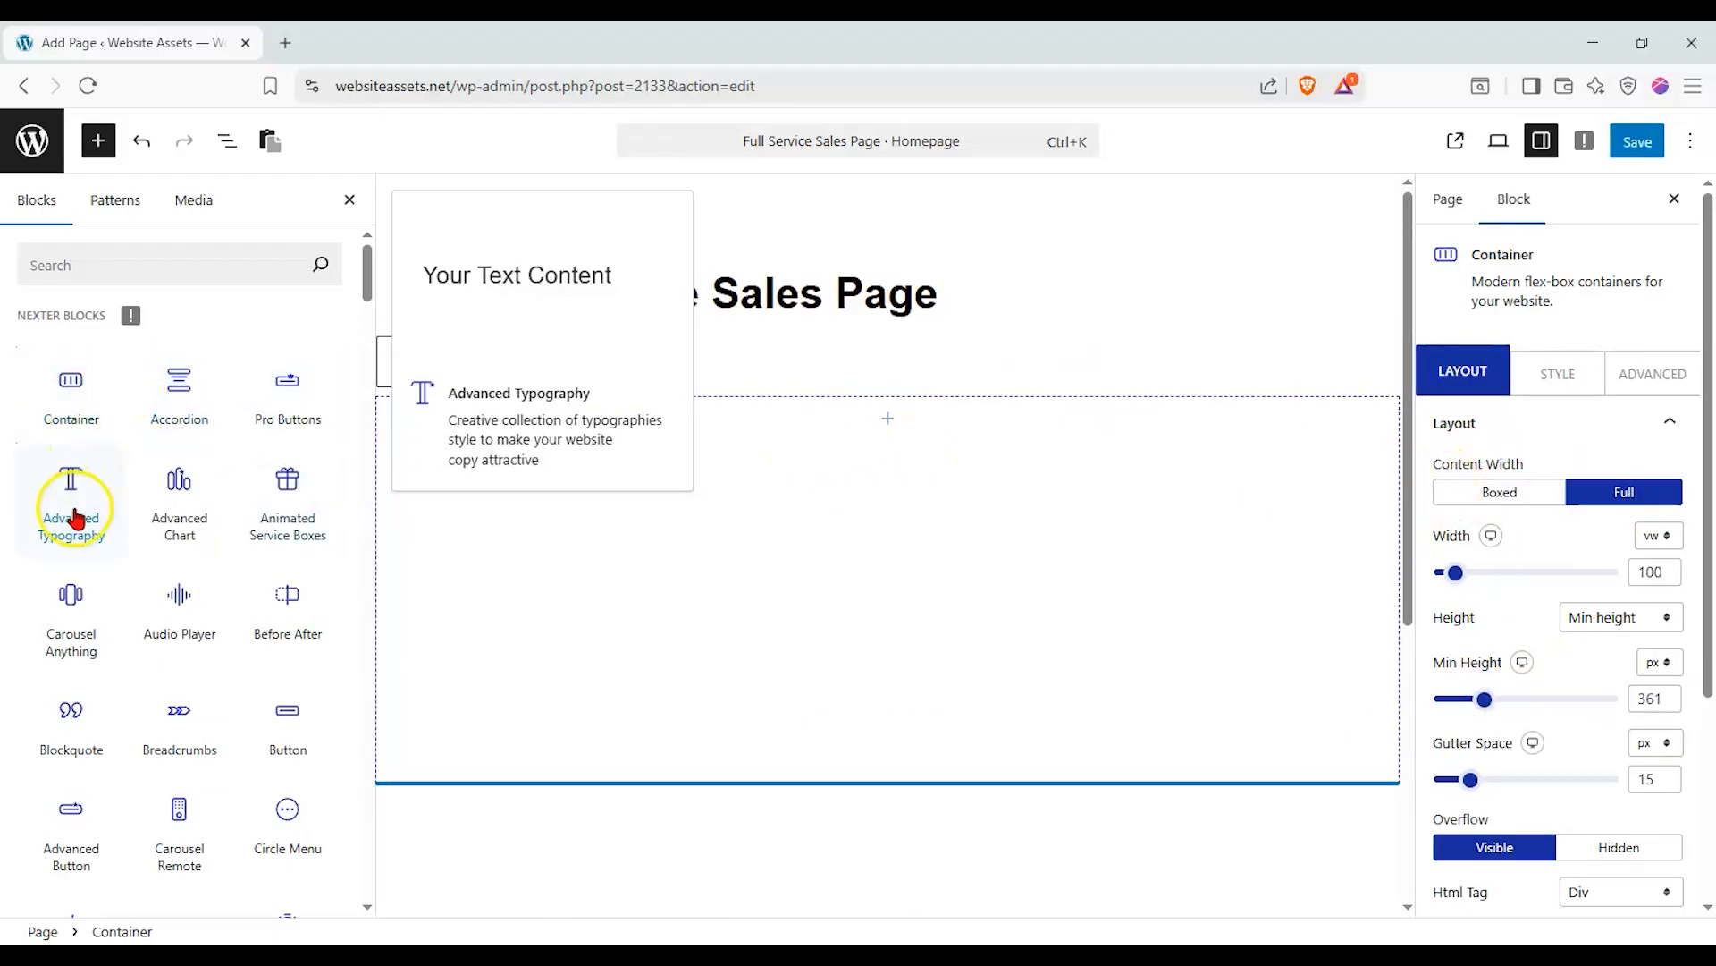
# Add the Nexter Paragraph block to the page, centre-align its text and open its title settings.
pyautogui.click(186, 262)
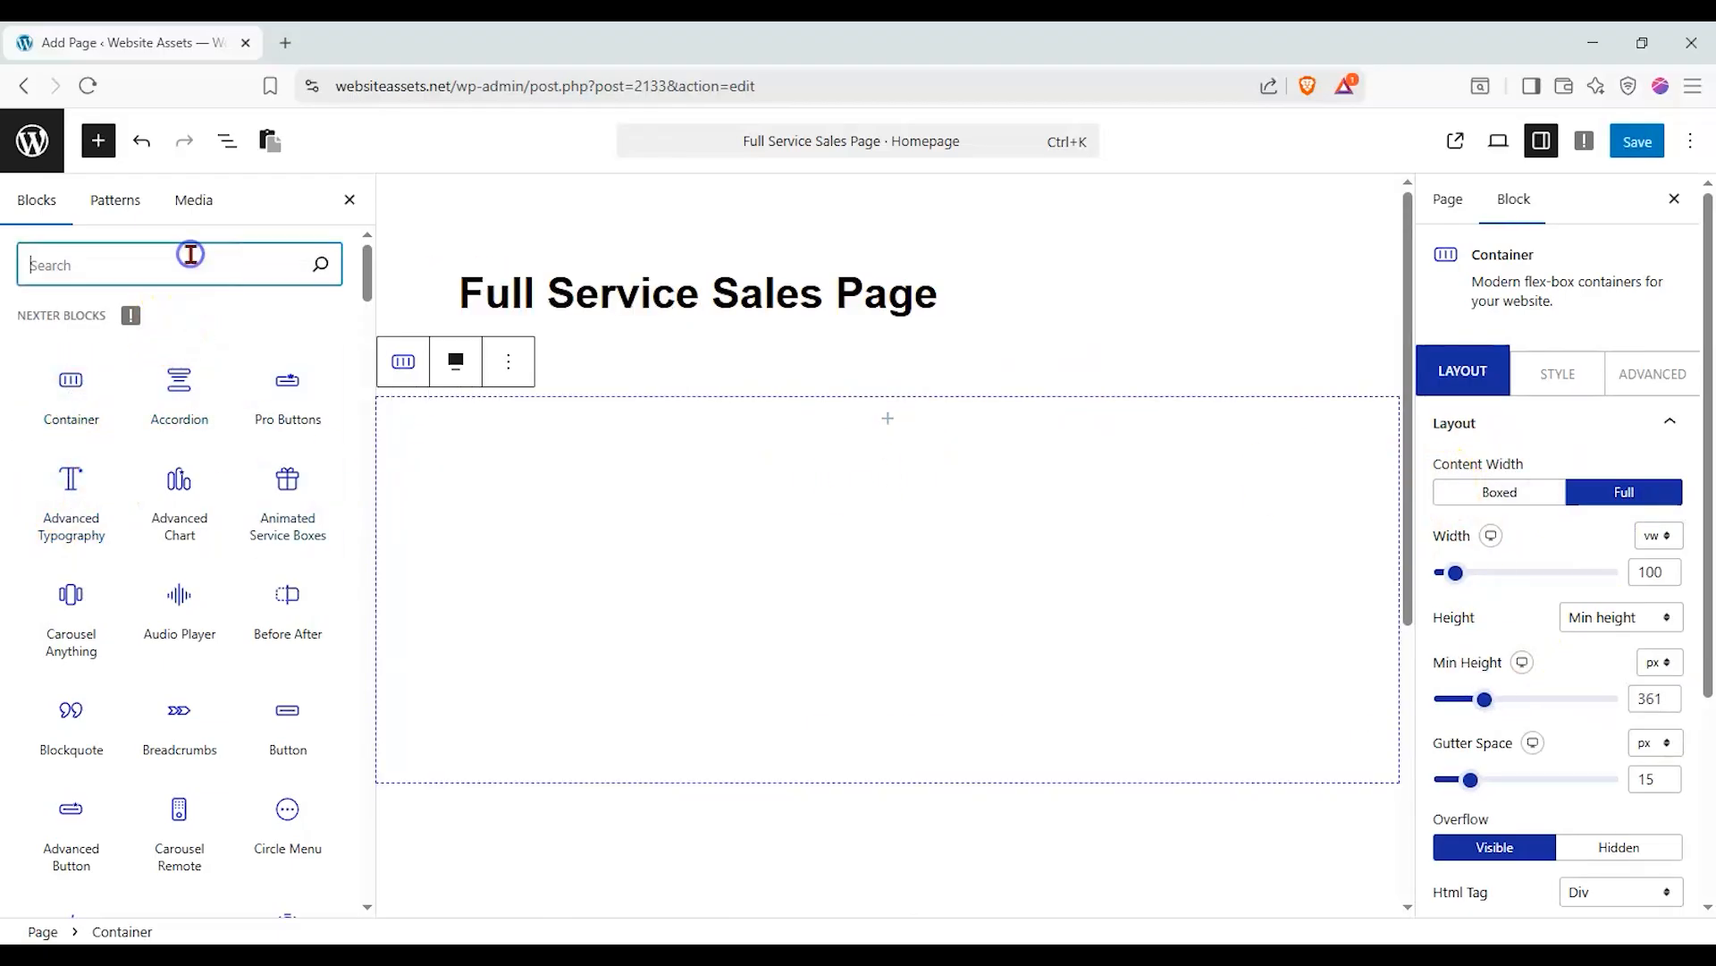
pyautogui.write('para')
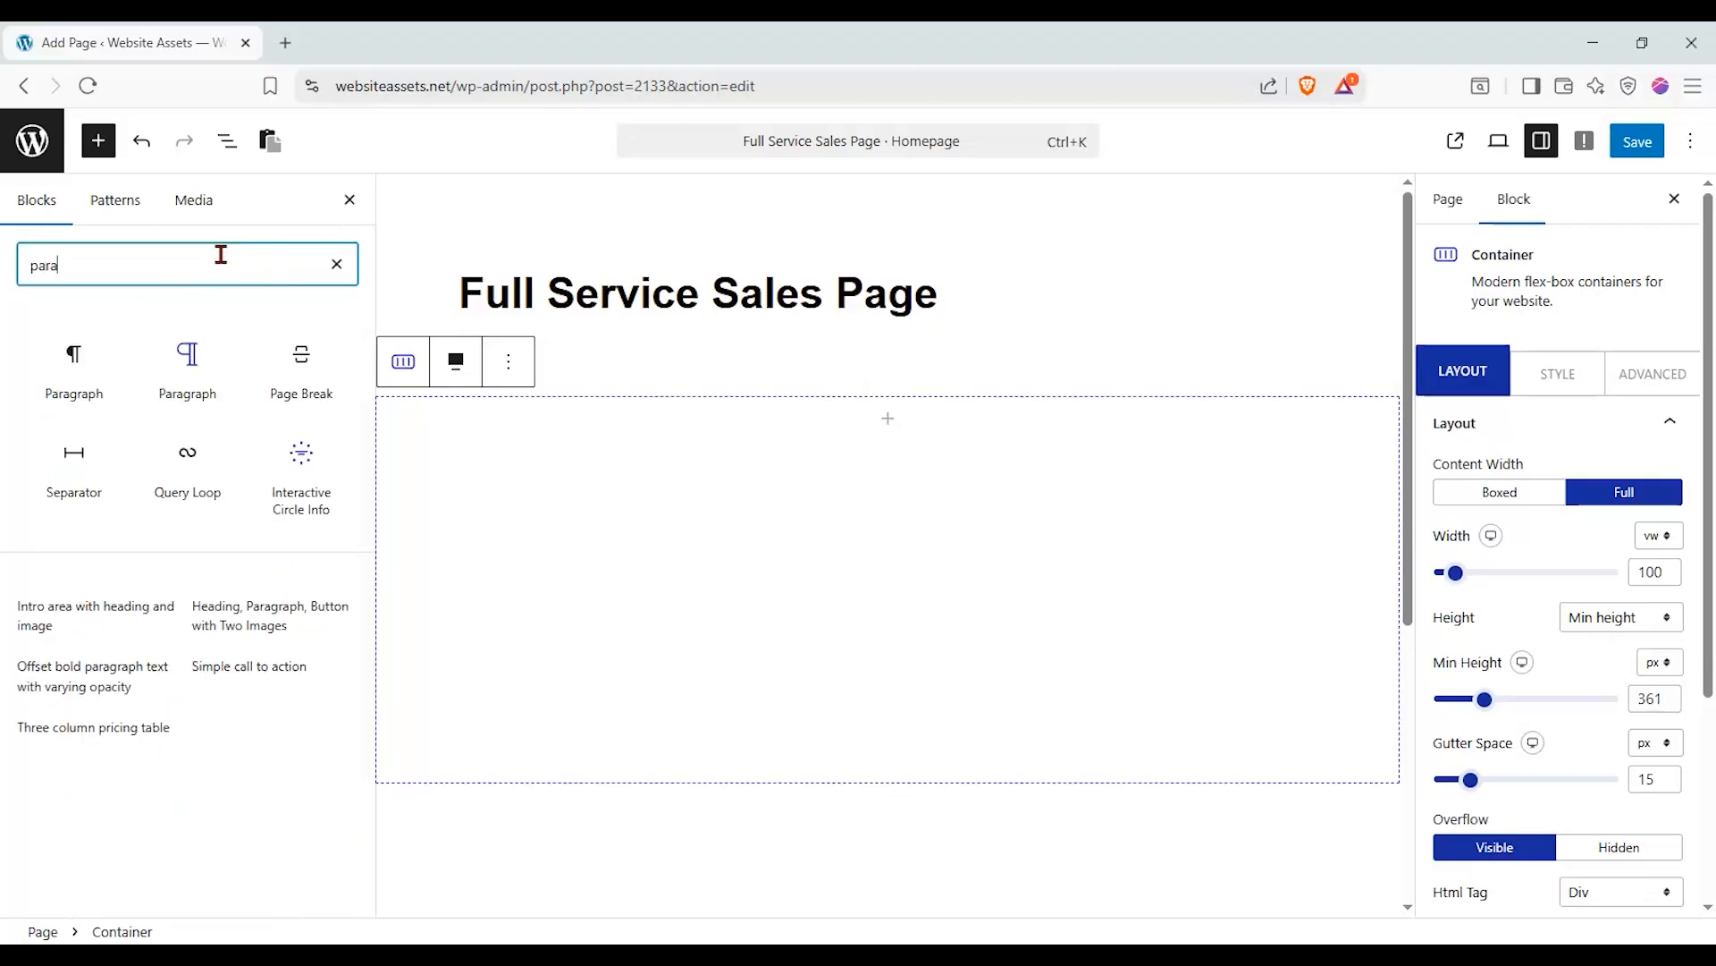
pyautogui.moveTo(178, 351); pyautogui.dragTo(840, 501)
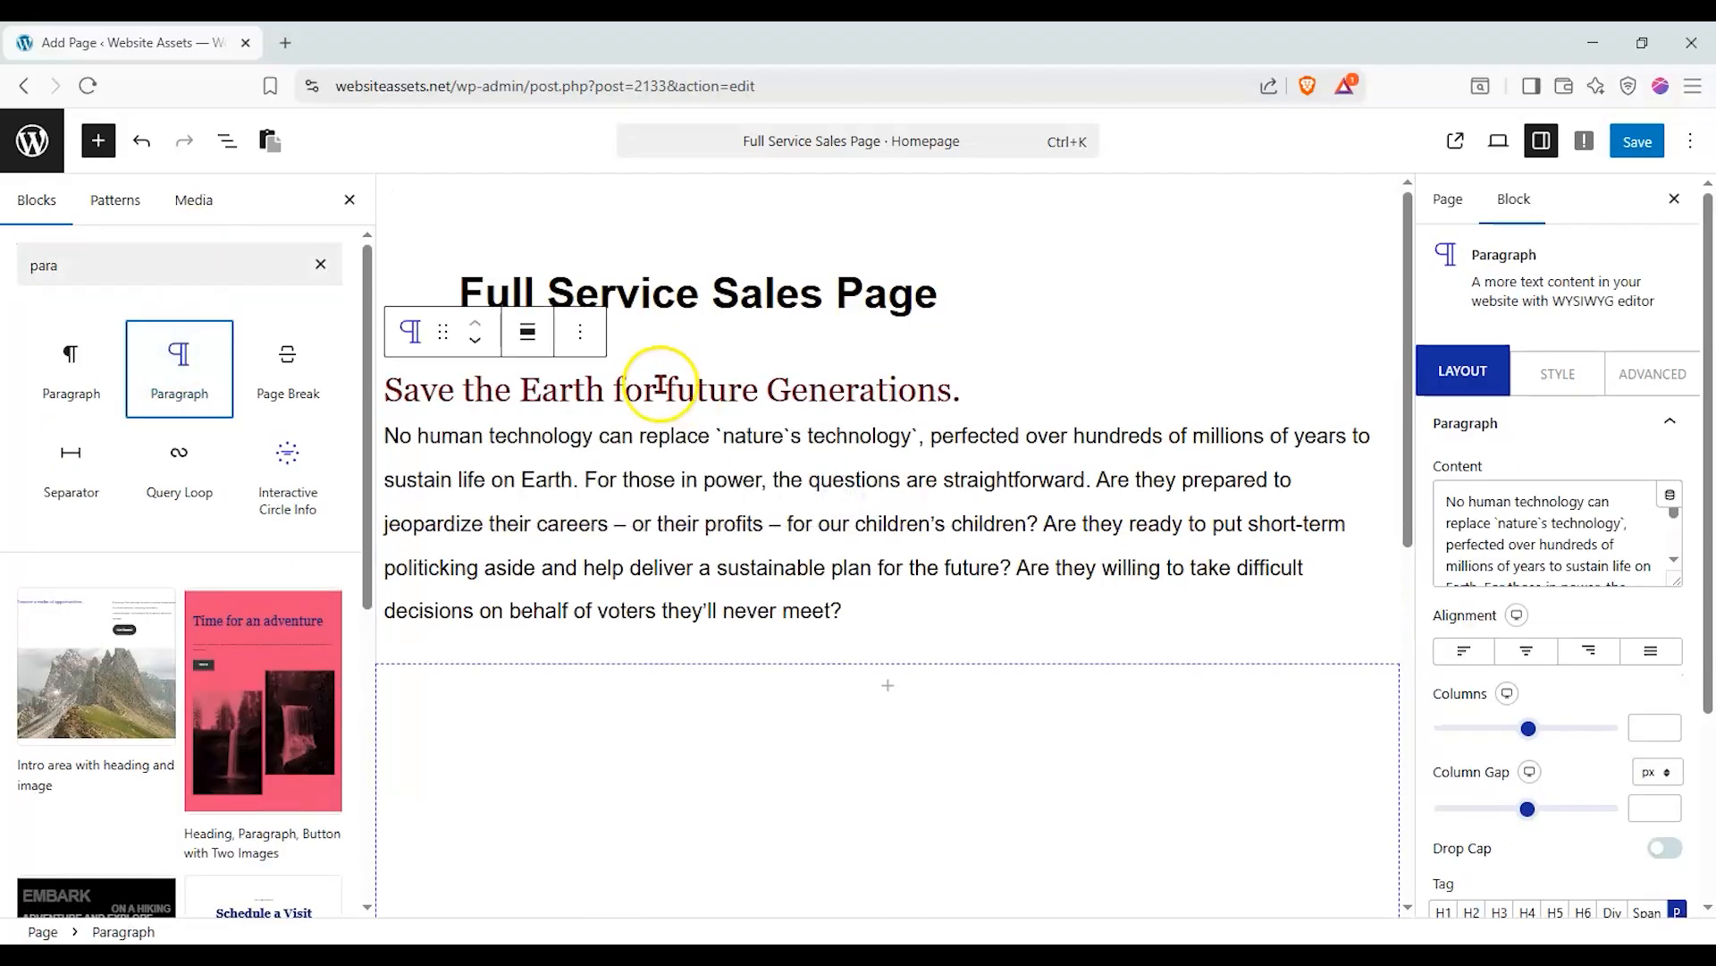
pyautogui.click(1526, 656)
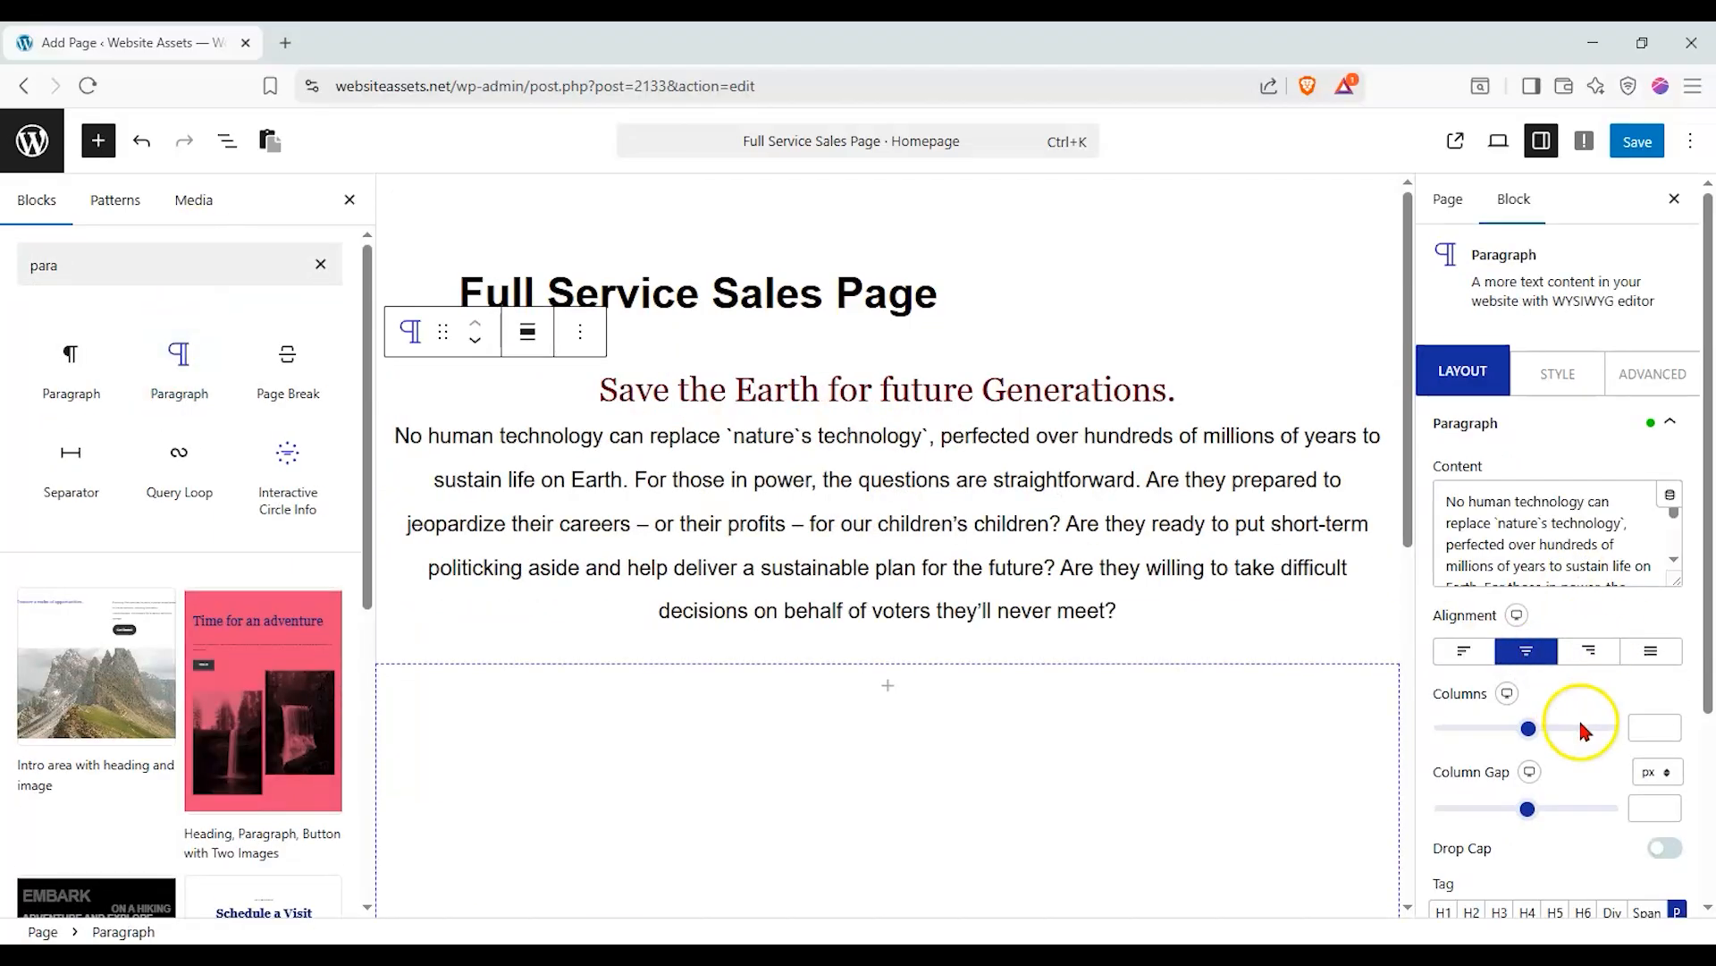
pyautogui.click(1591, 430)
pyautogui.click(1562, 482)
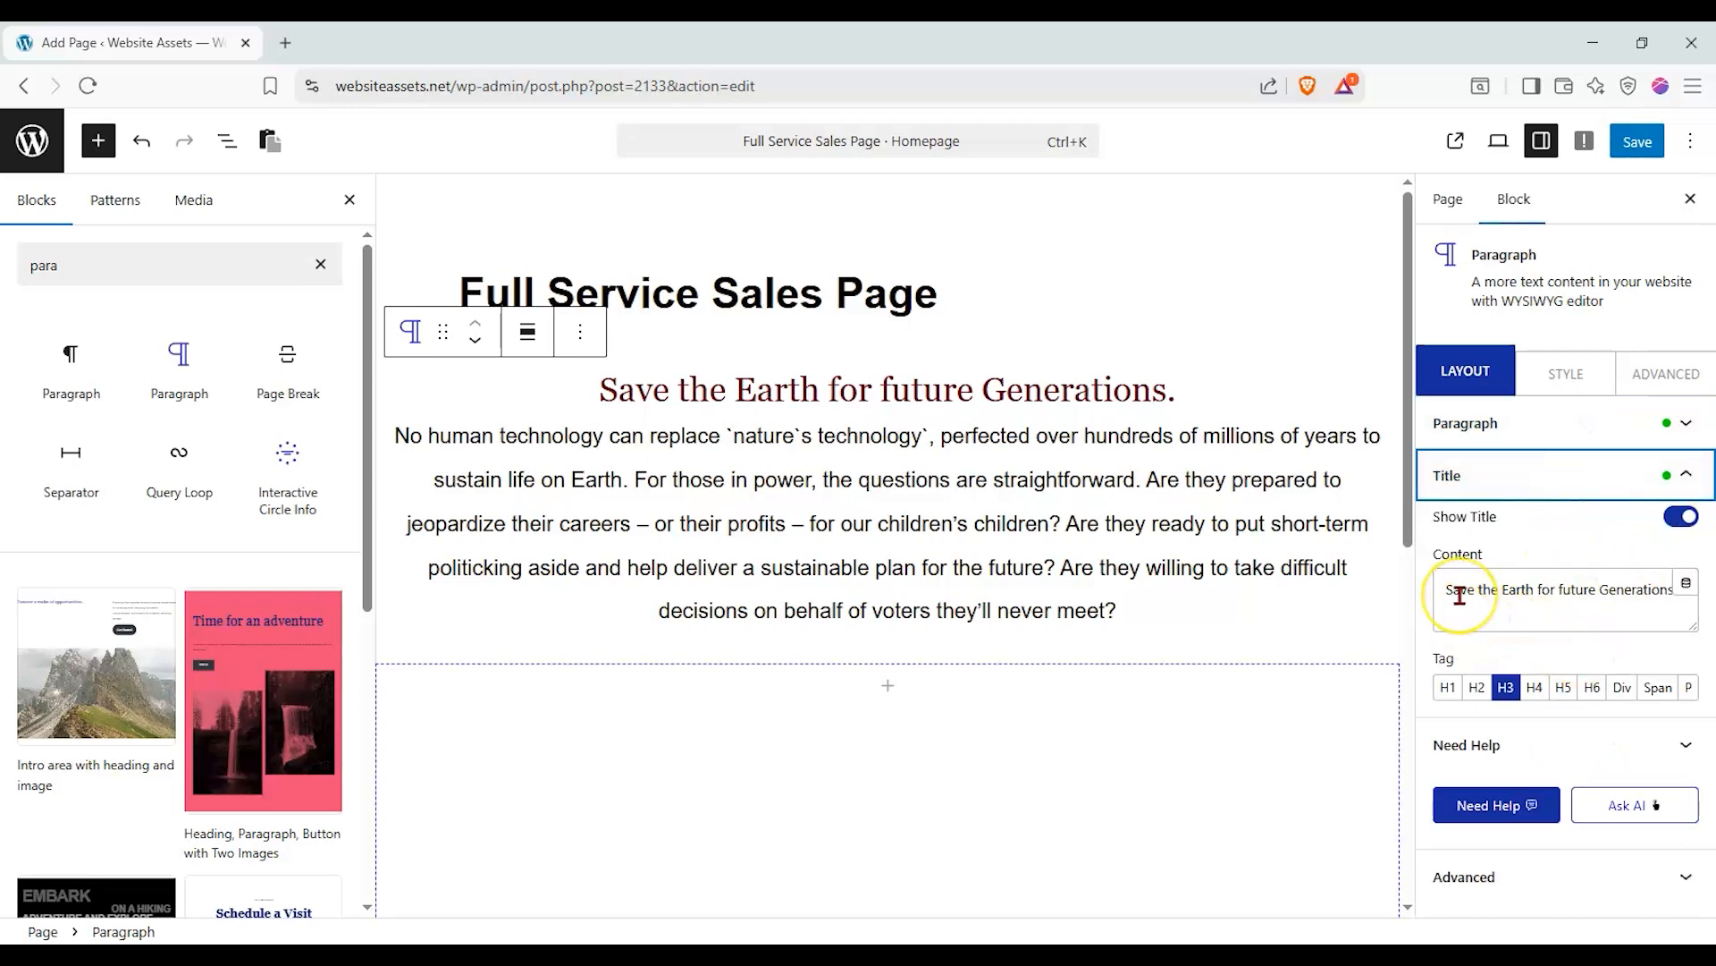
# Move the Paragraph block inside the Container block.
pyautogui.click(225, 141)
pyautogui.click(62, 281)
pyautogui.moveTo(67, 248)
pyautogui.mouseDown()
pyautogui.moveTo(84, 288)
pyautogui.moveTo(109, 279)
pyautogui.moveTo(65, 314)
pyautogui.moveTo(84, 256)
pyautogui.mouseUp()
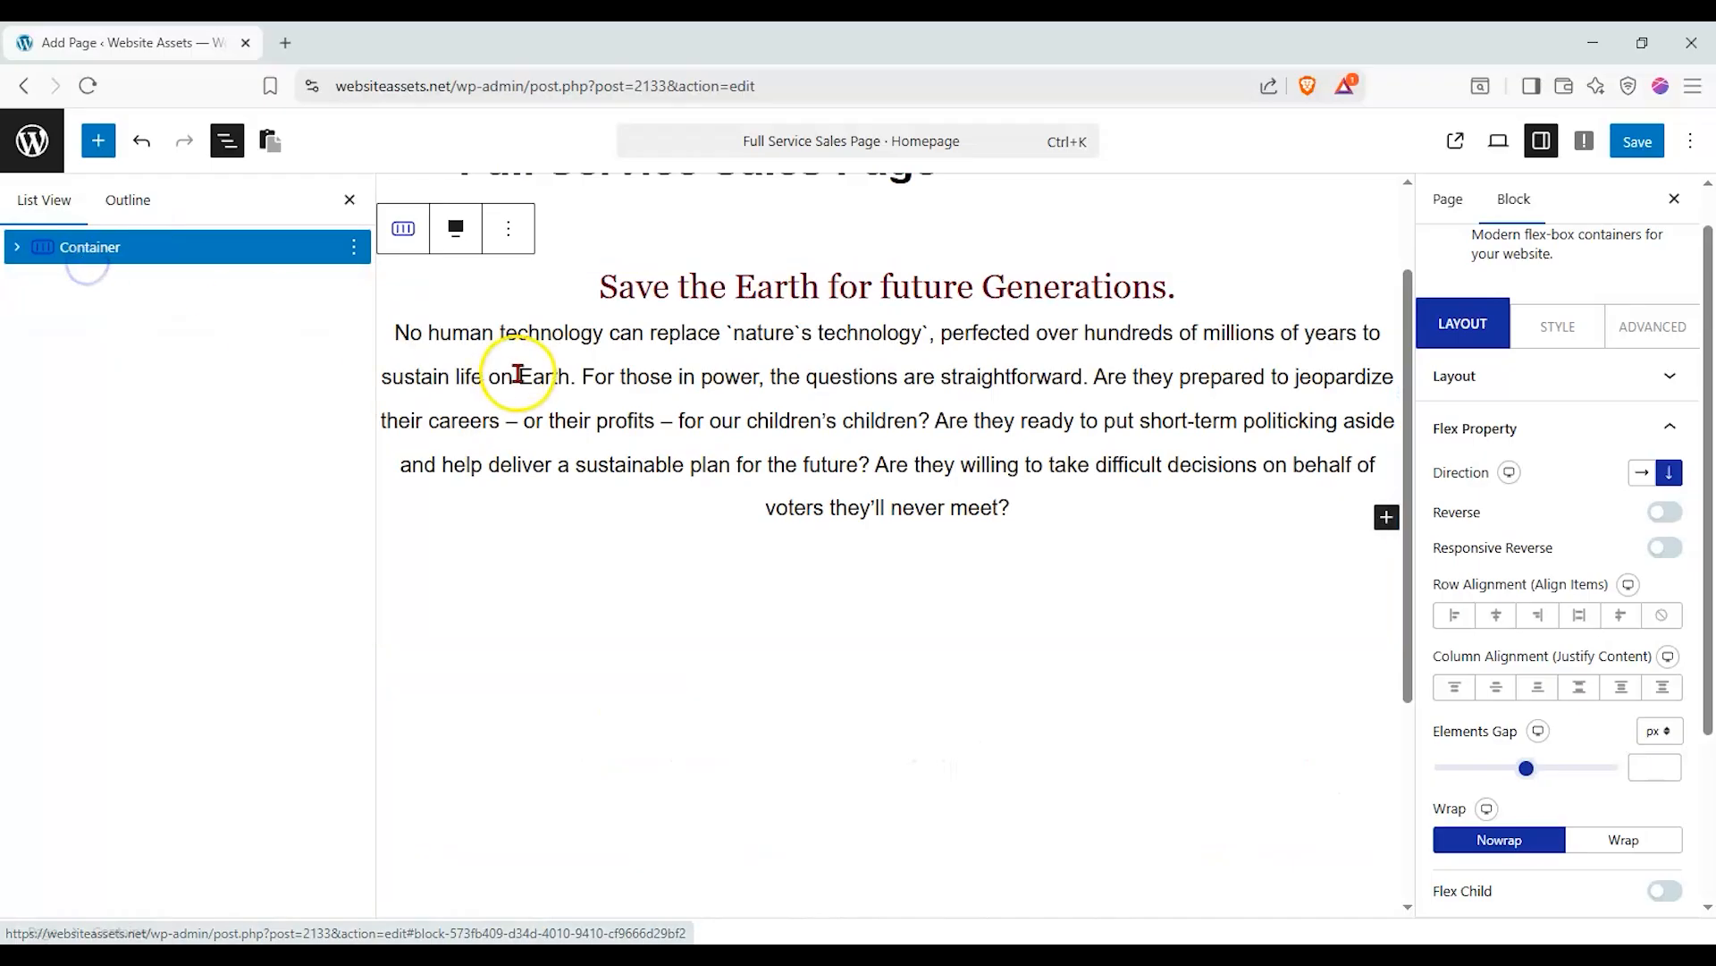
# Centre the container's contents in both row alignment and column alignment.
pyautogui.scroll(1, 983, 447)
pyautogui.click(1496, 615)
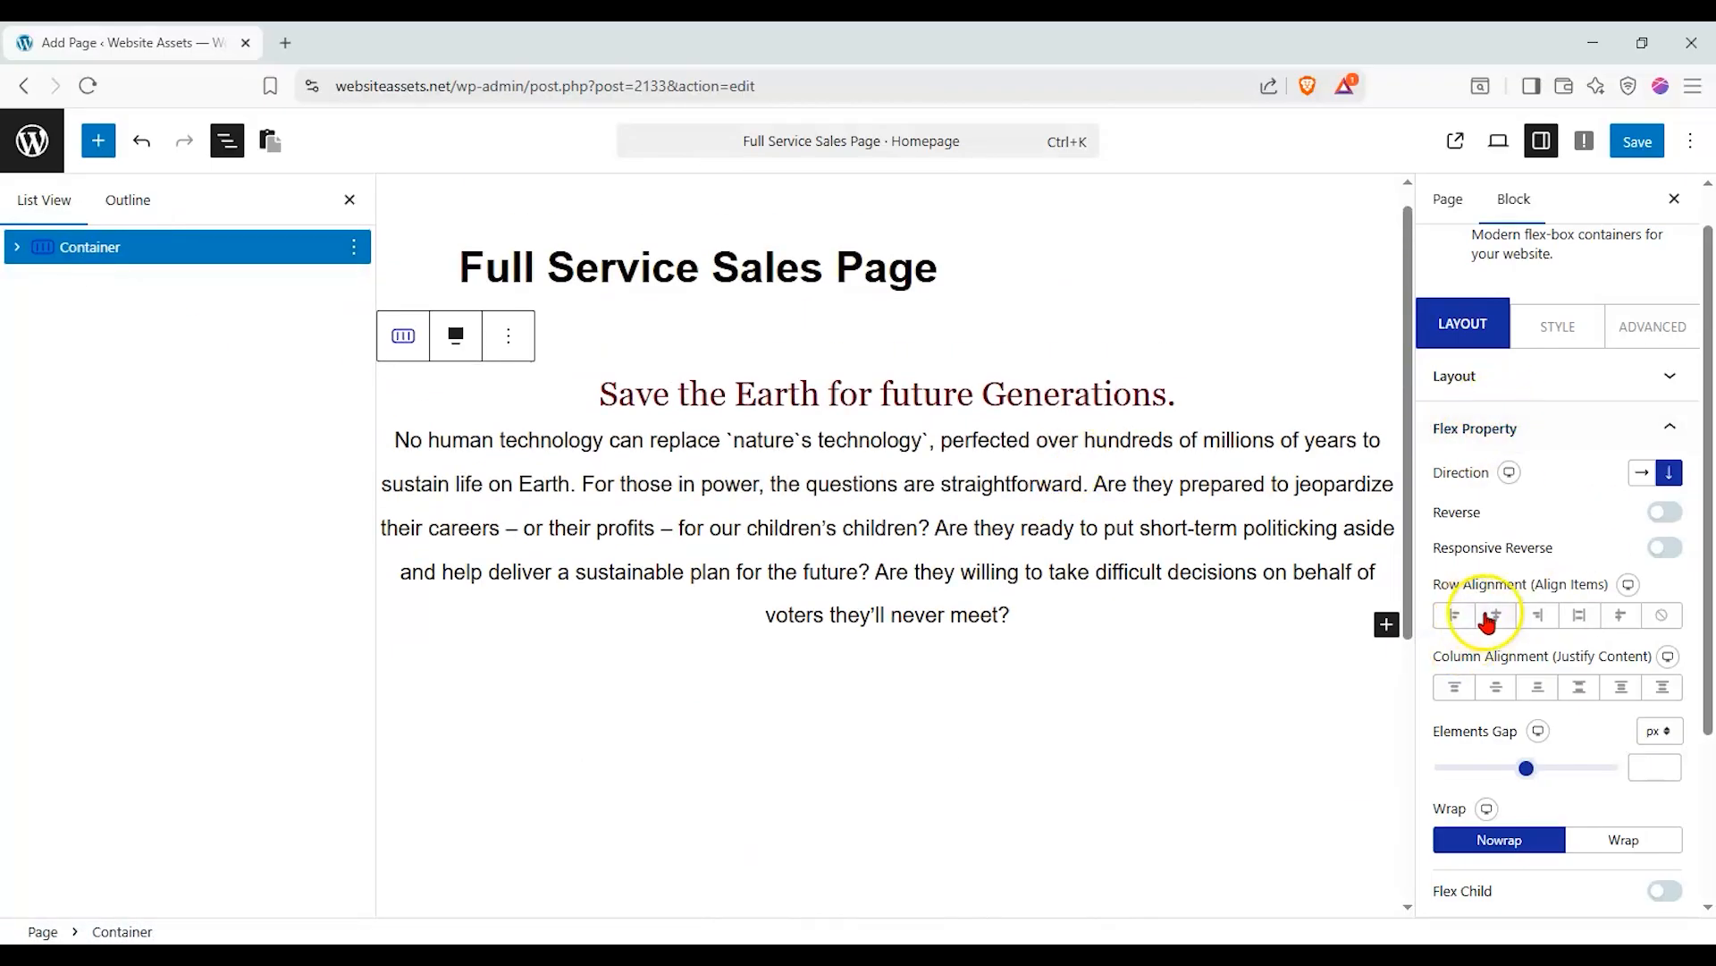
pyautogui.click(1495, 686)
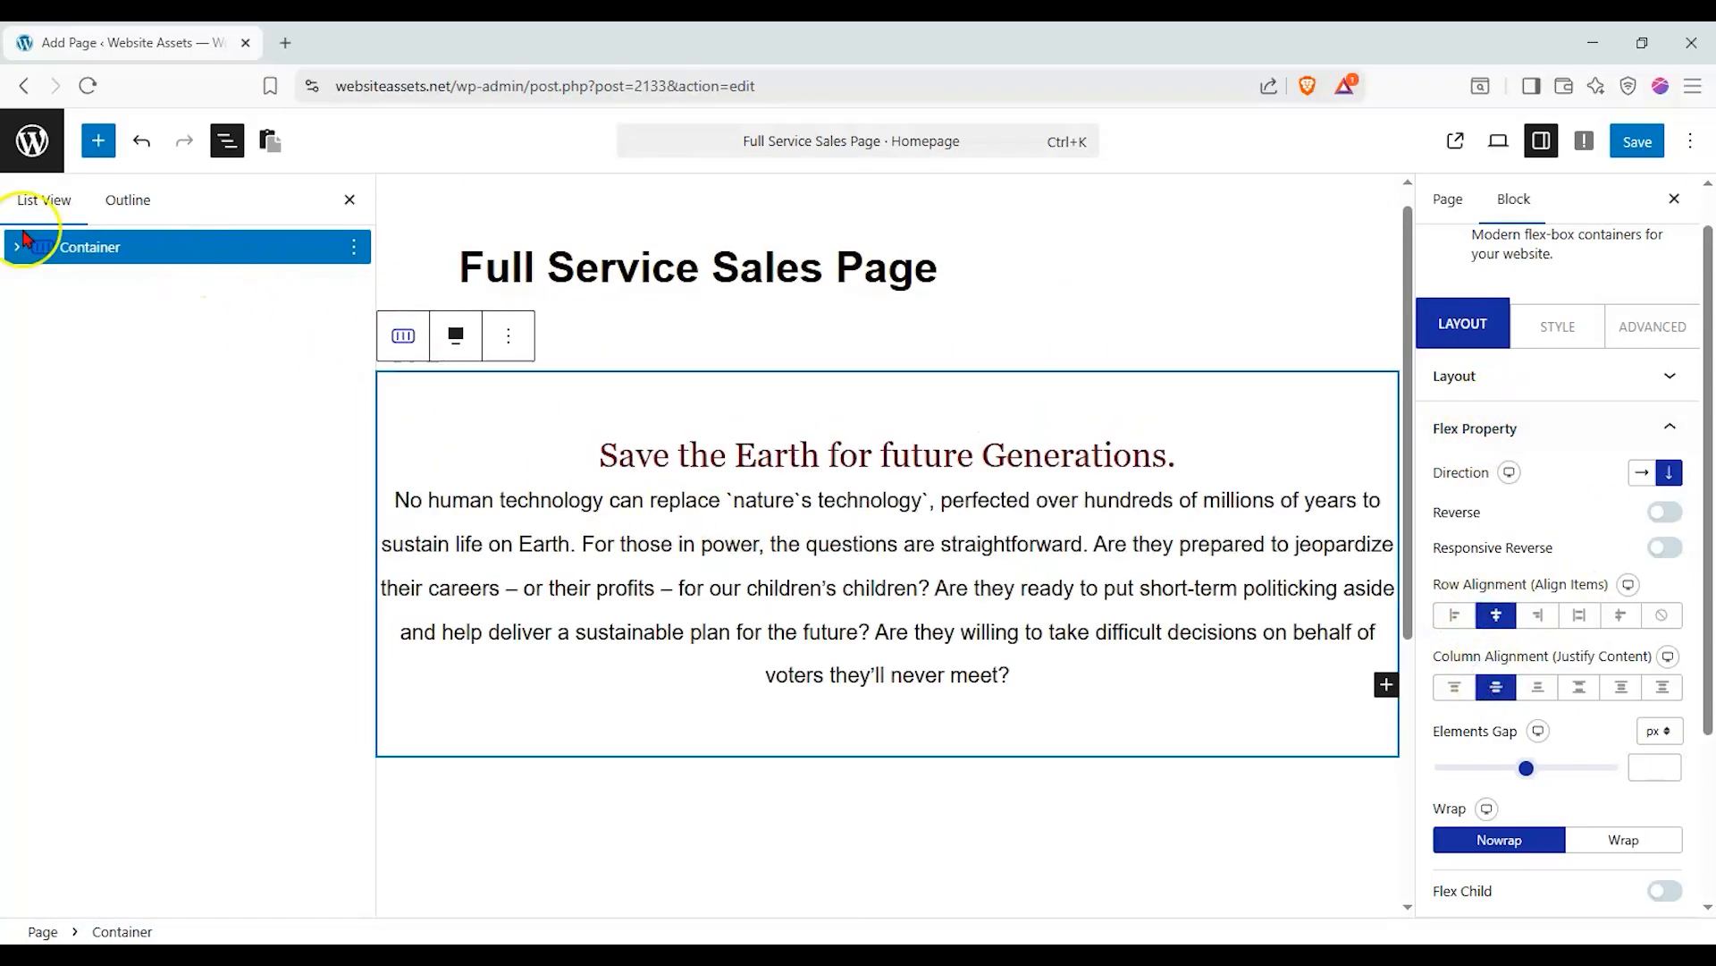
# Replace the Paragraph block's title with "Free yourself from corporate domination." and set its tag to H1.
pyautogui.click(717, 503)
pyautogui.moveTo(1448, 590); pyautogui.dragTo(1685, 601)
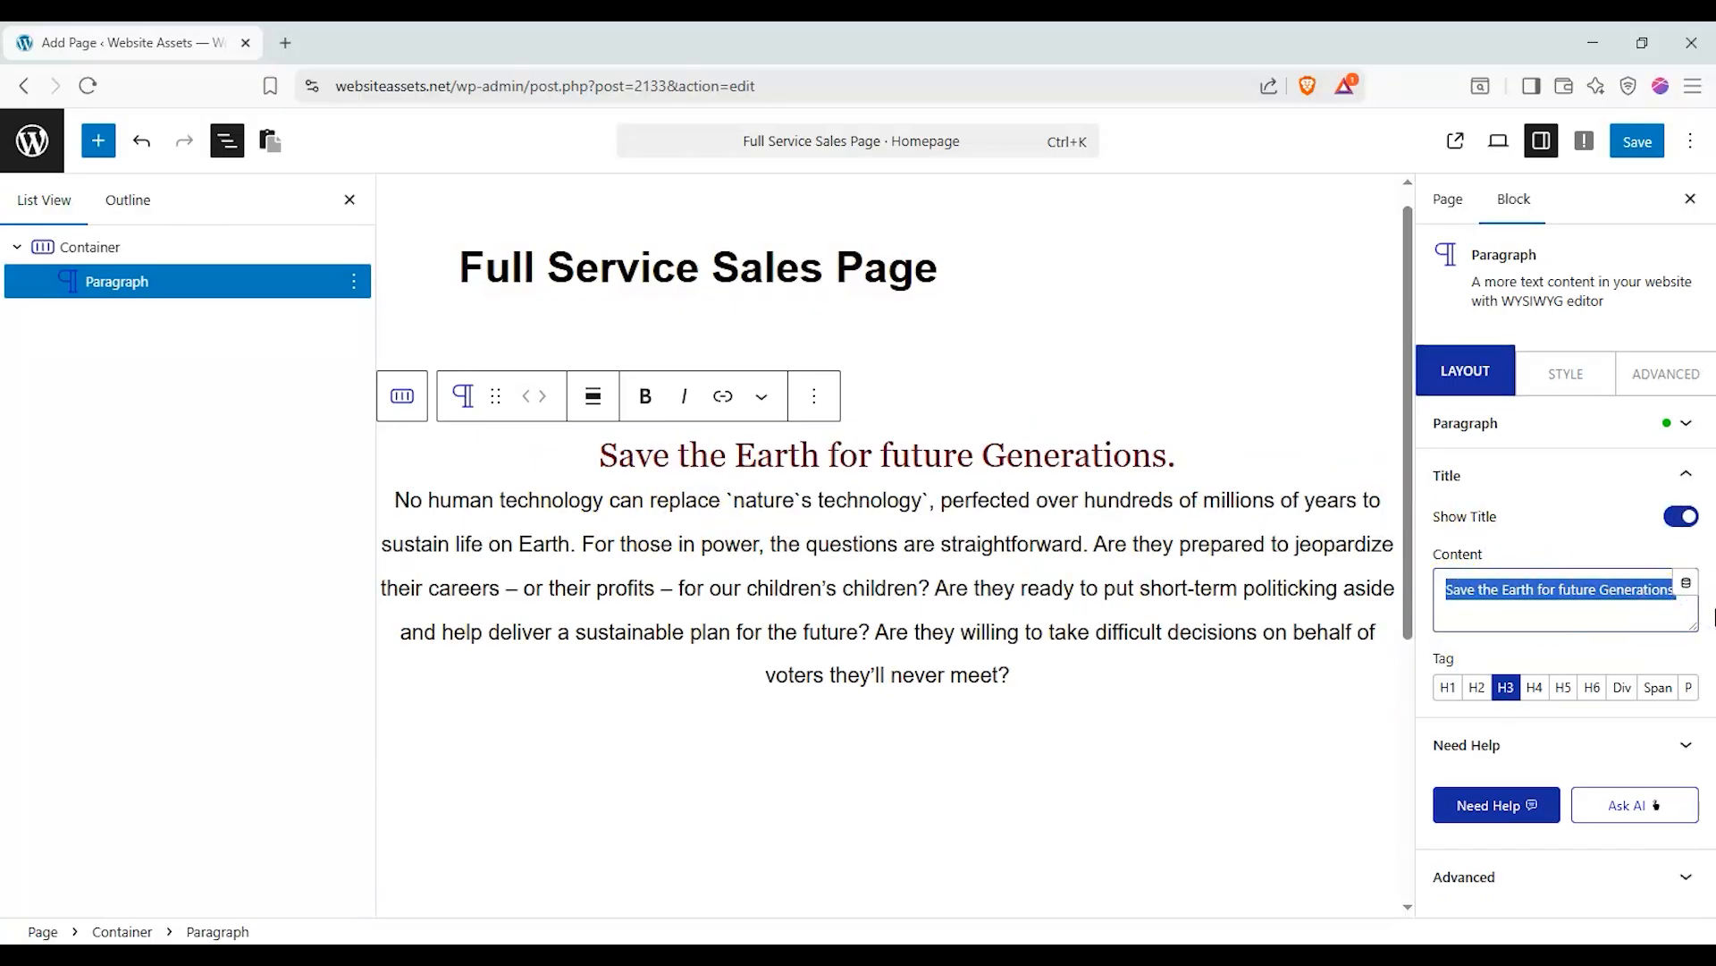
pyautogui.write('Free ')
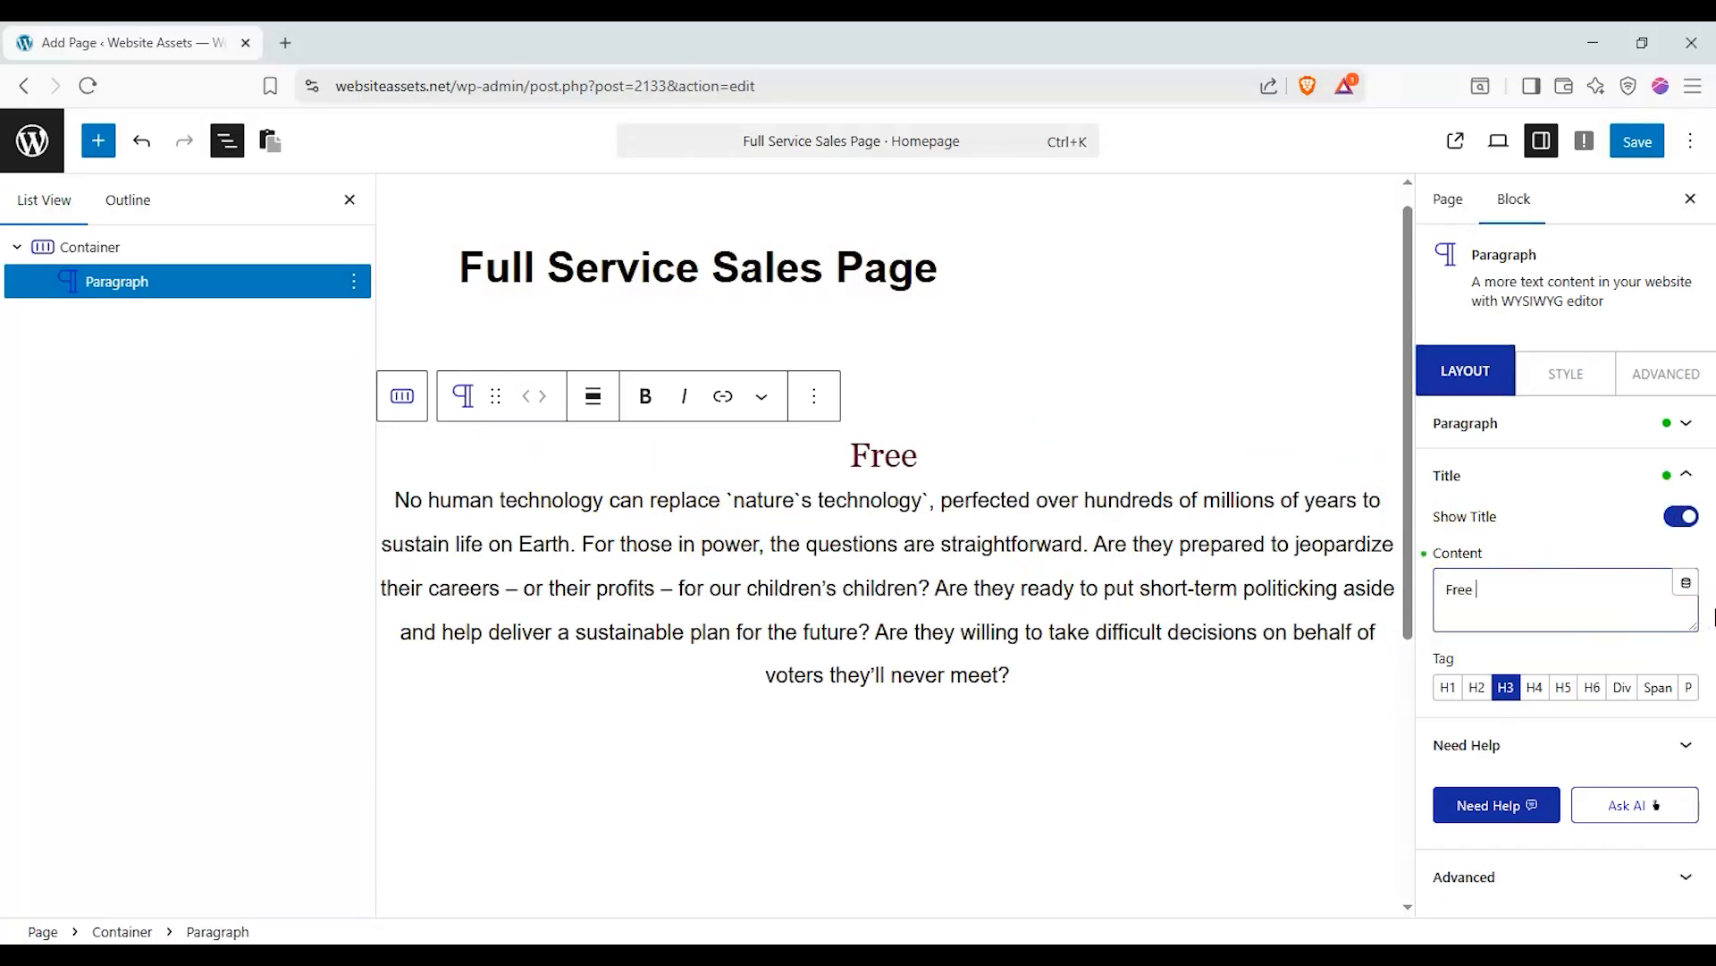
pyautogui.write('yourself from')
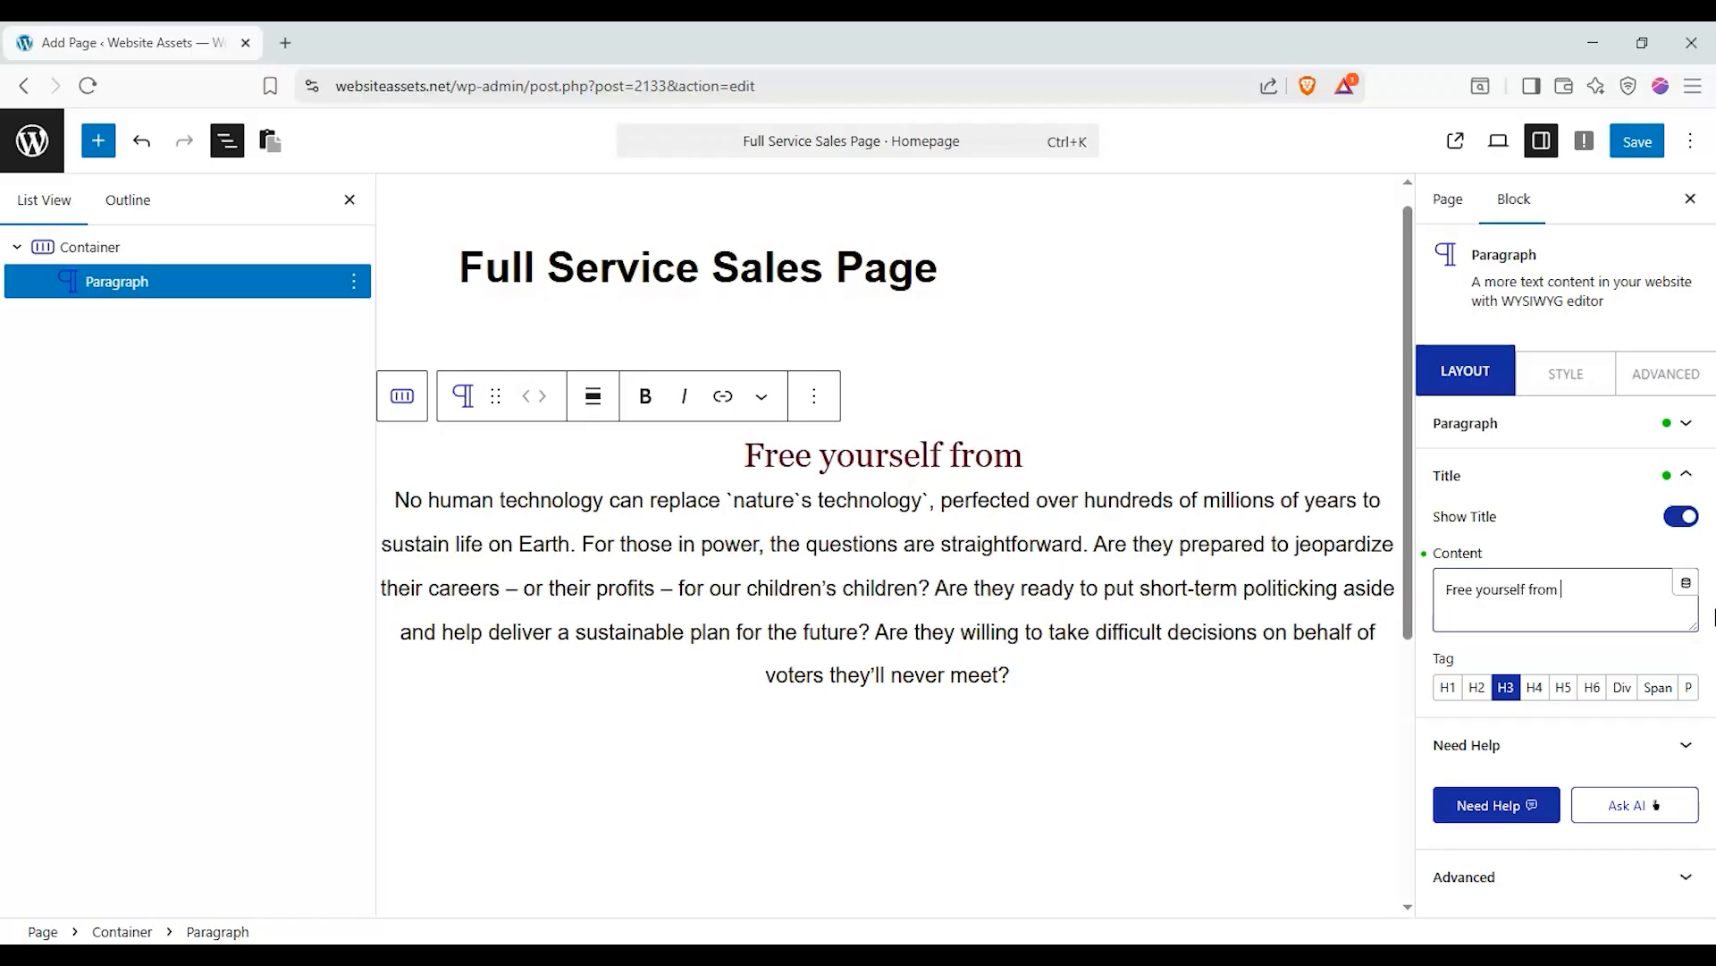
pyautogui.write(' corpo')
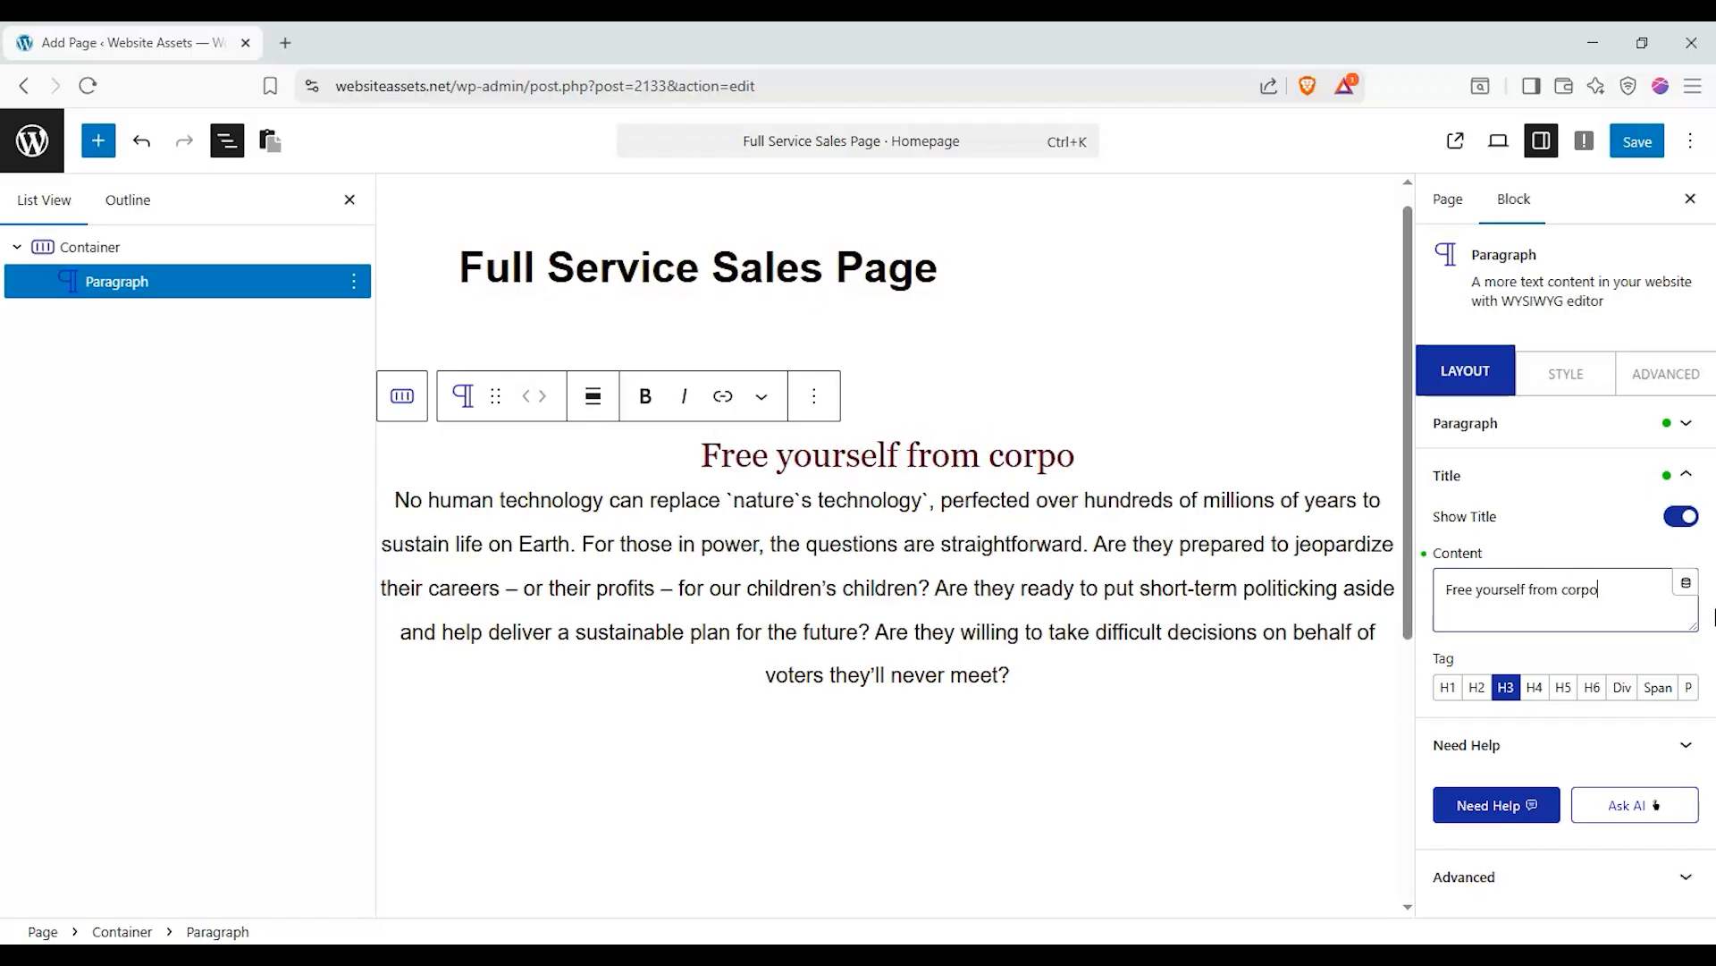
pyautogui.write('rate domi')
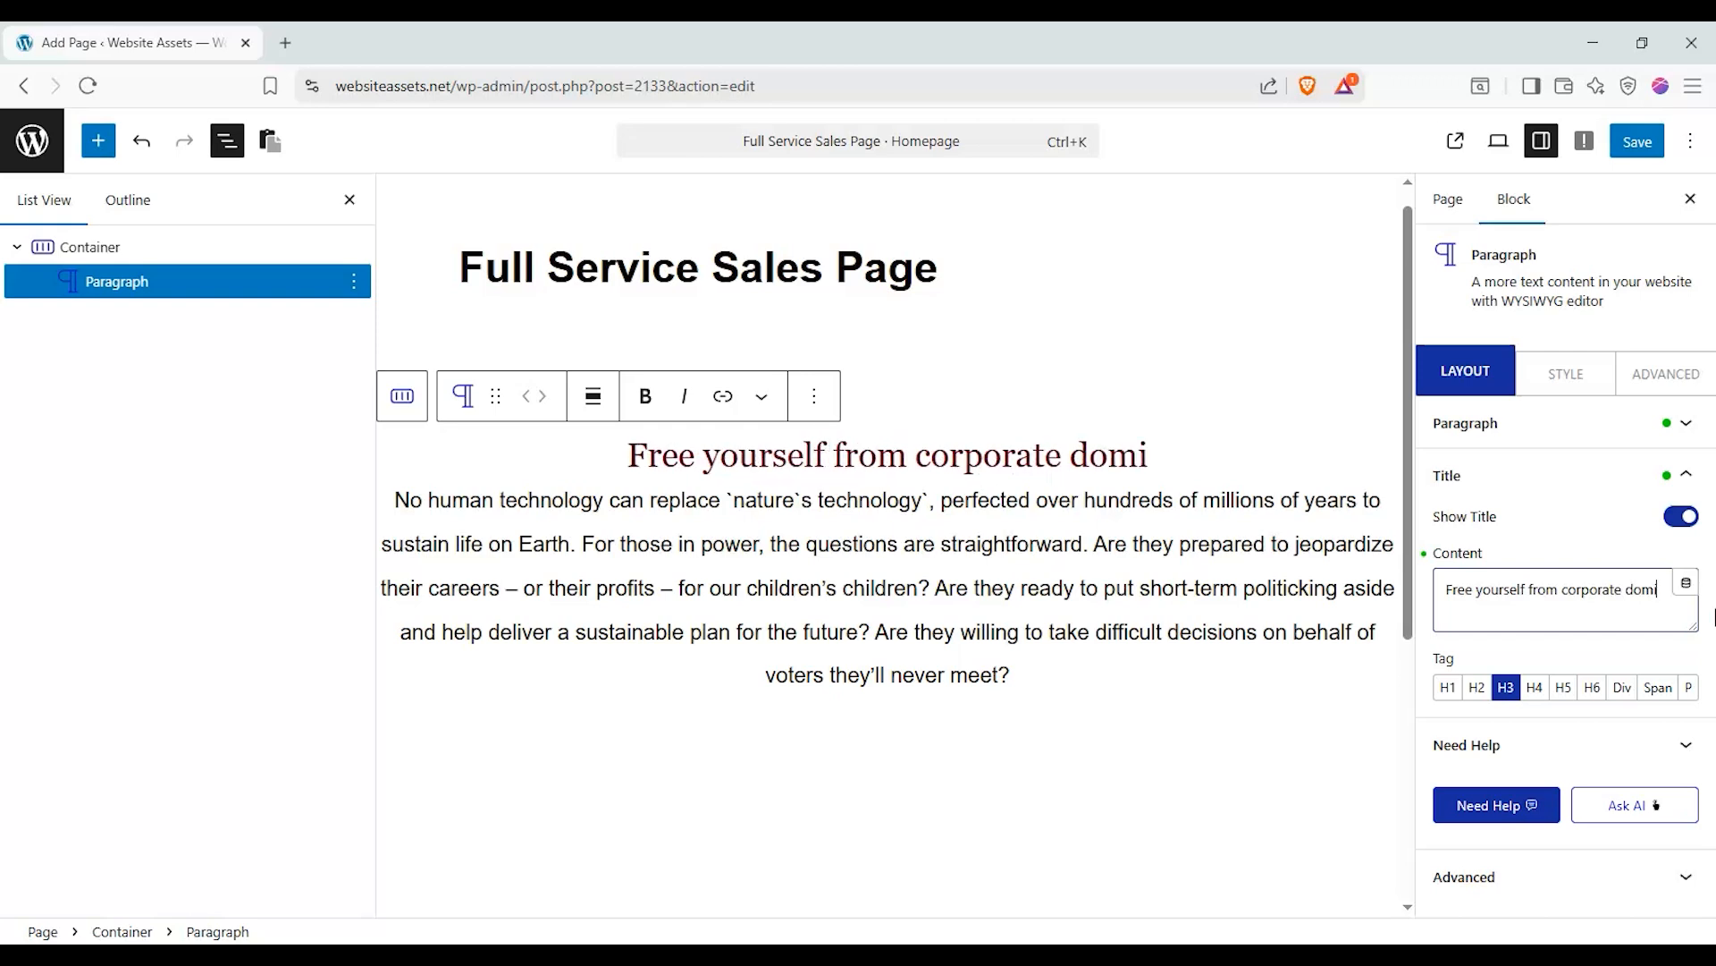
pyautogui.write('nation.')
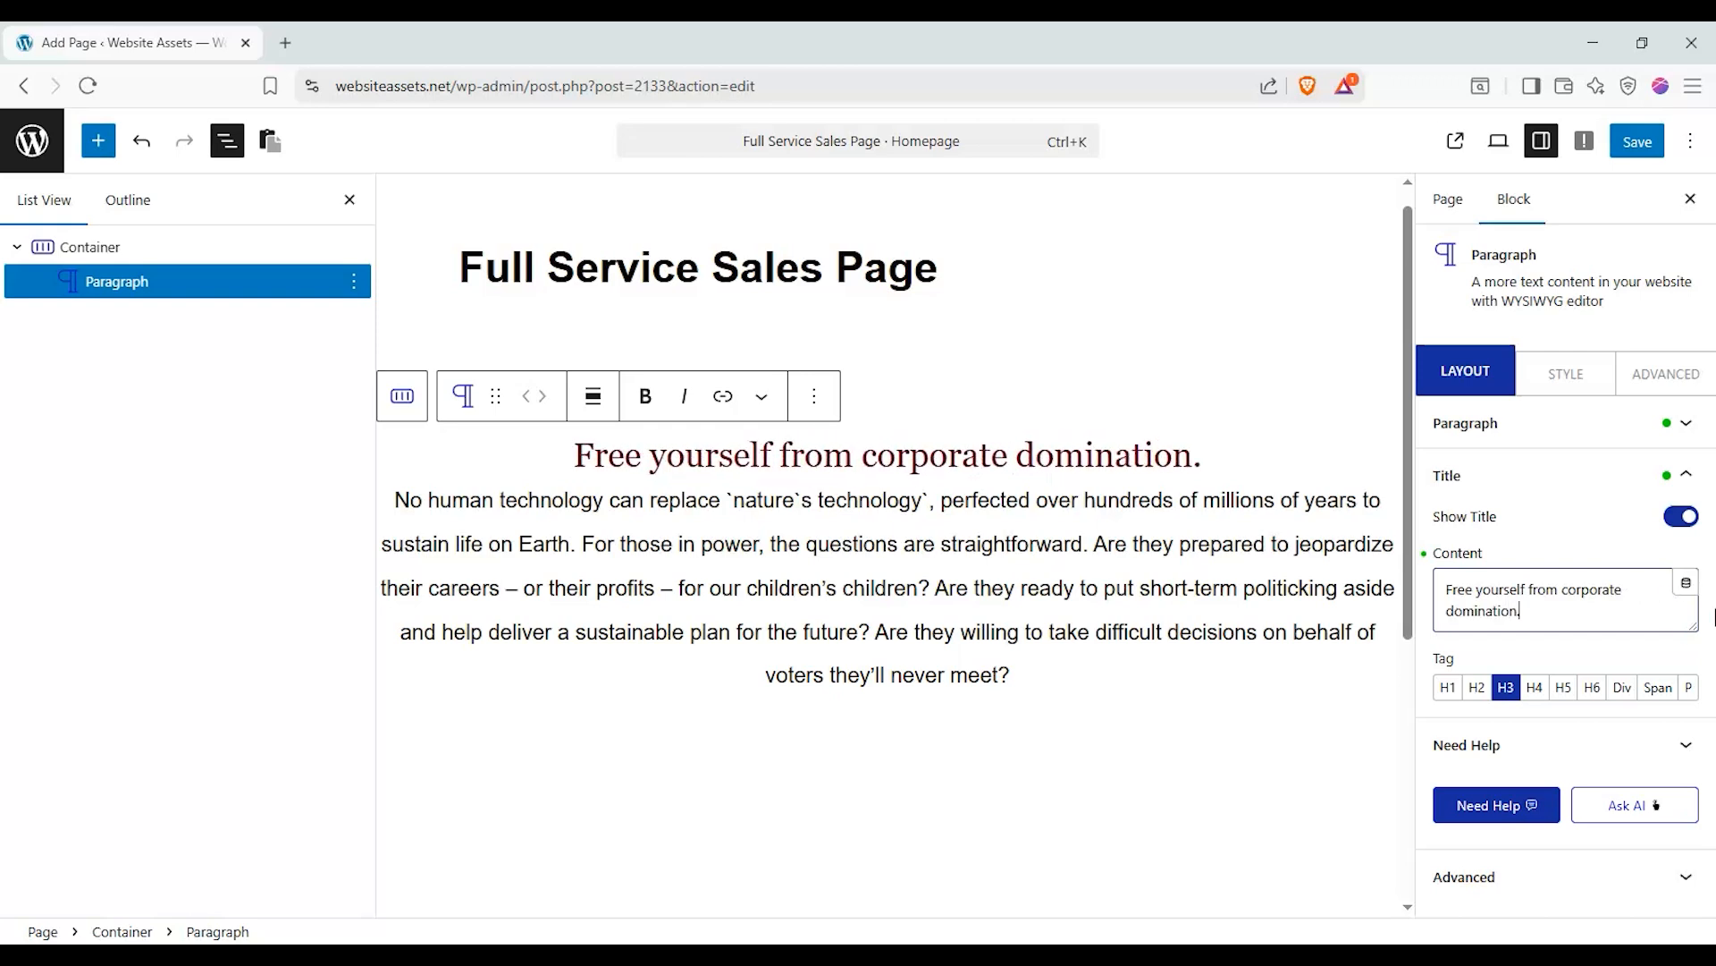
pyautogui.click(1448, 687)
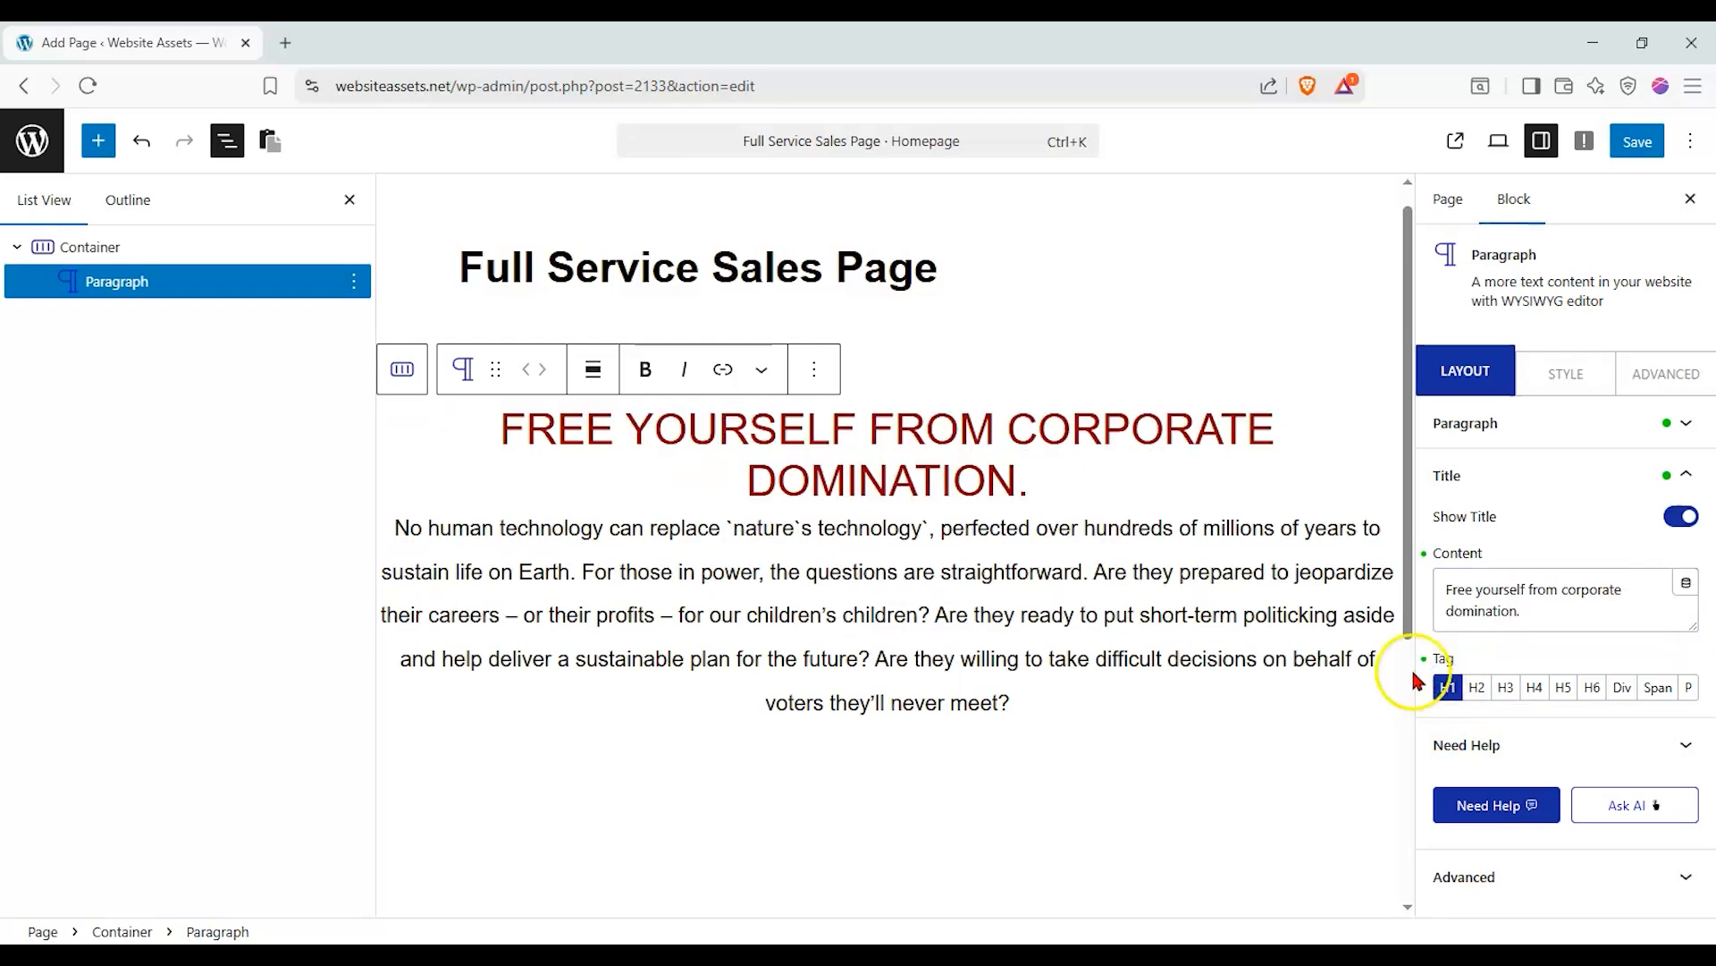
# Replace the Paragraph block's body text with "We're unlocking a revolution in device freedom for you.".
pyautogui.click(1555, 423)
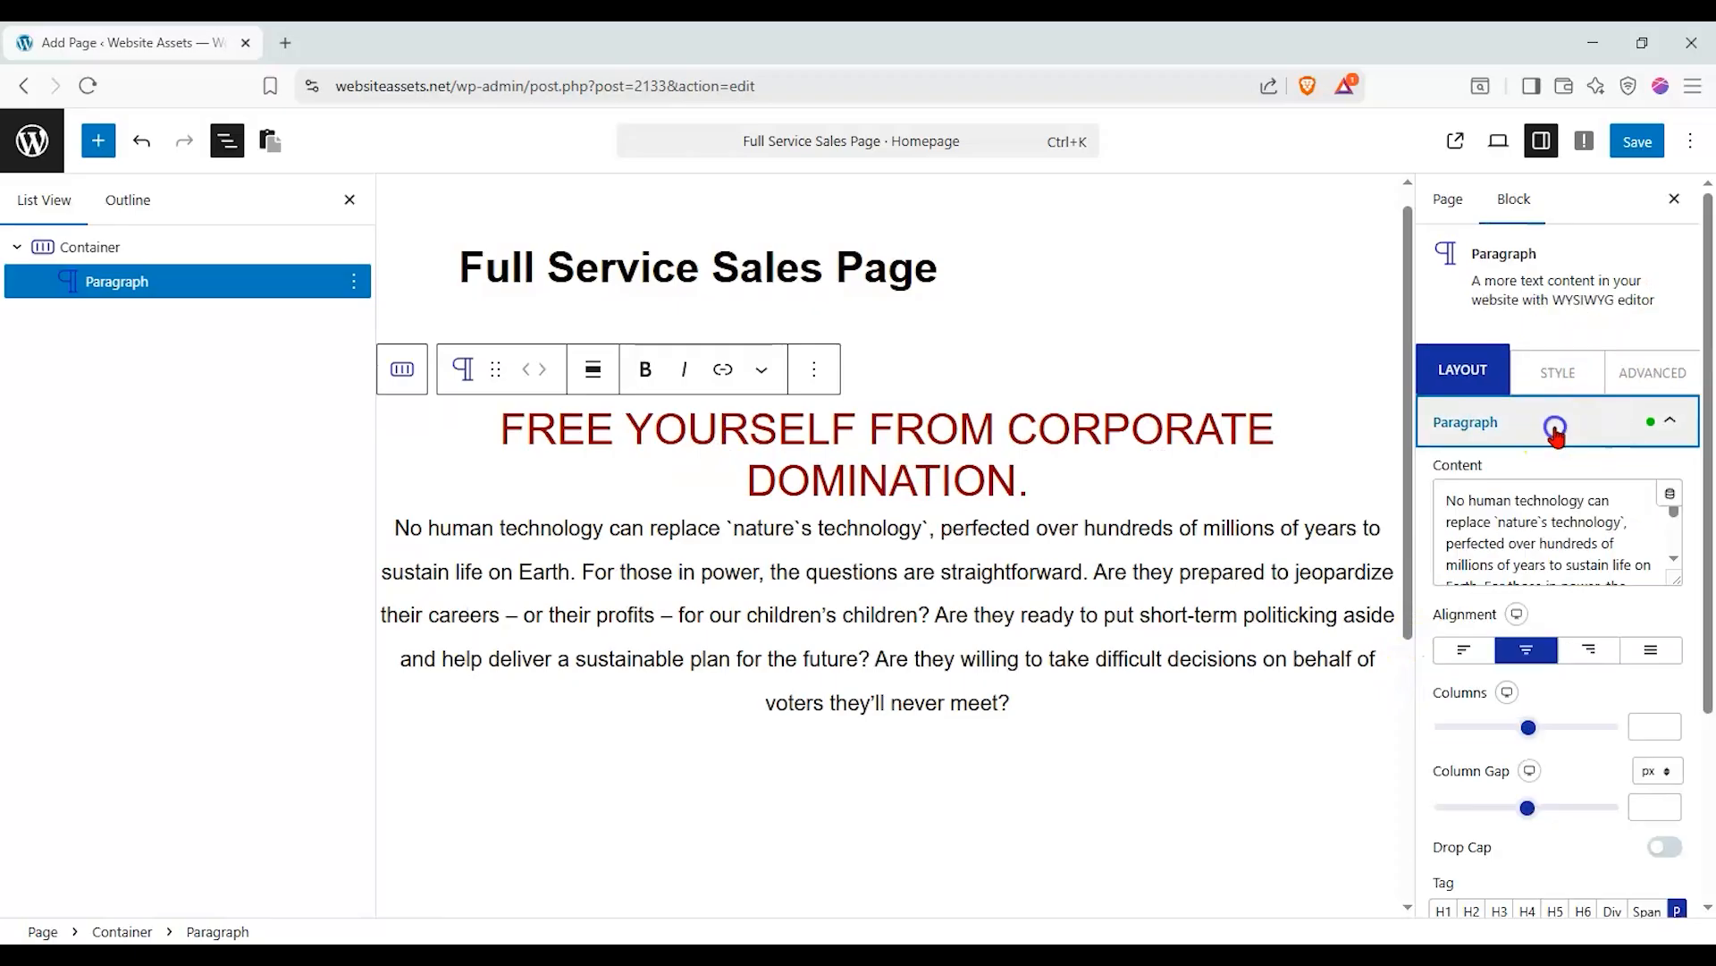
pyautogui.moveTo(1445, 483); pyautogui.dragTo(1613, 592)
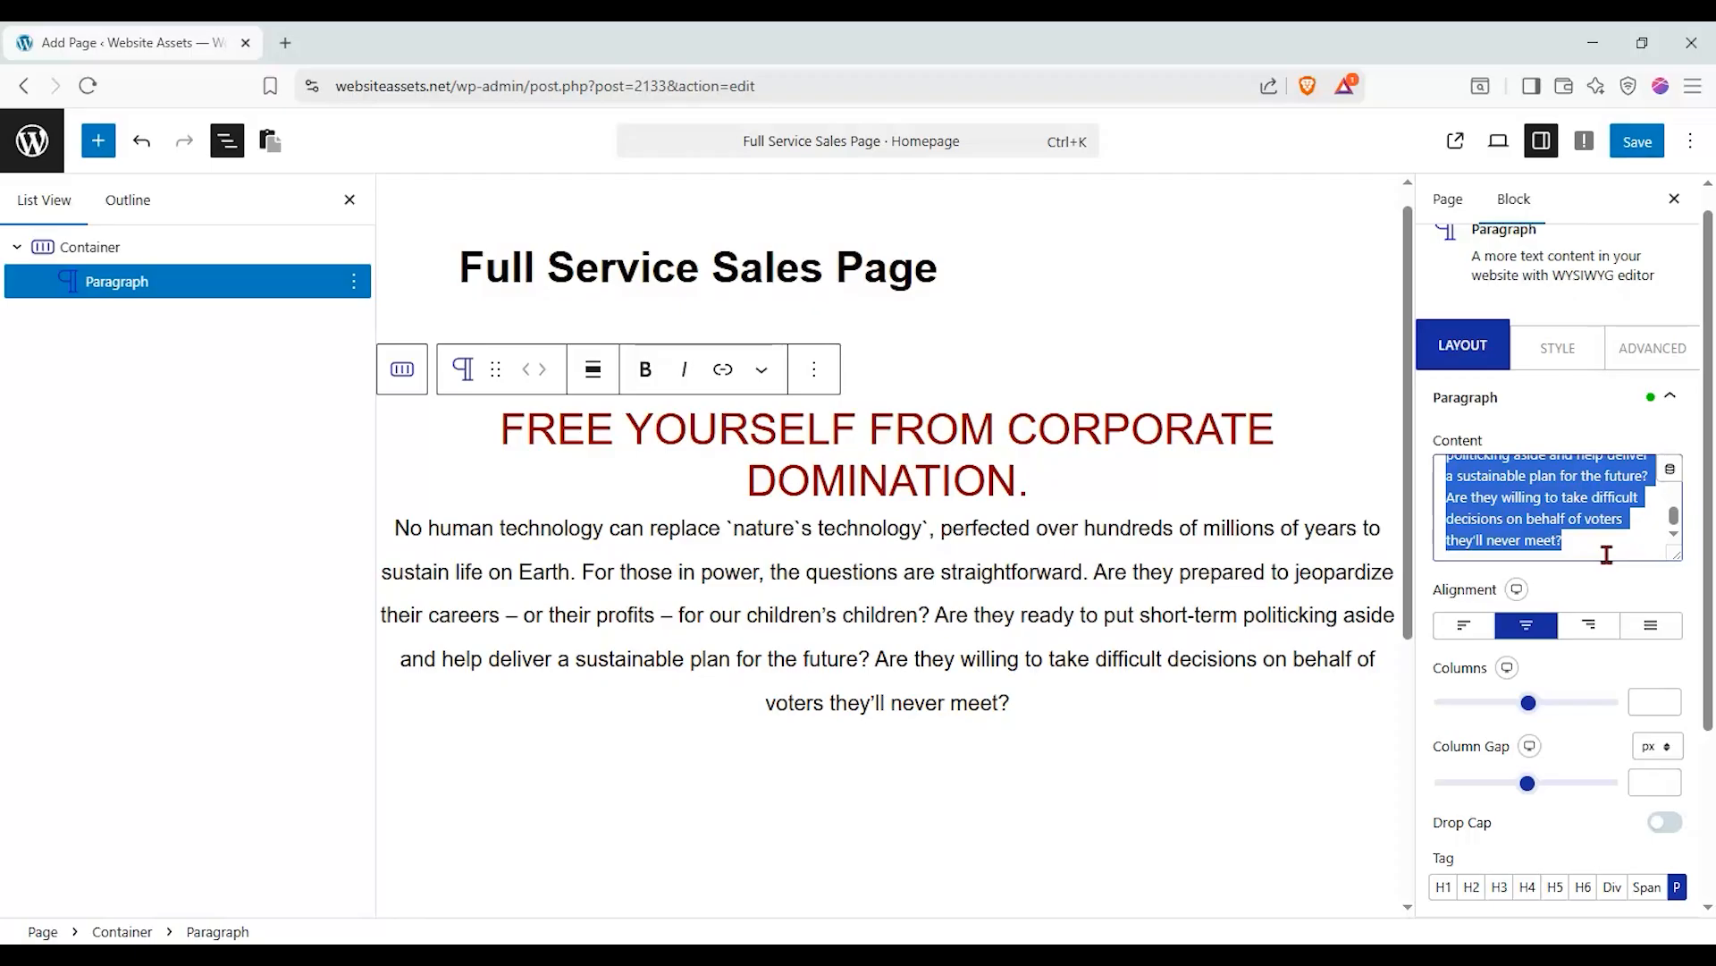
pyautogui.write('We')
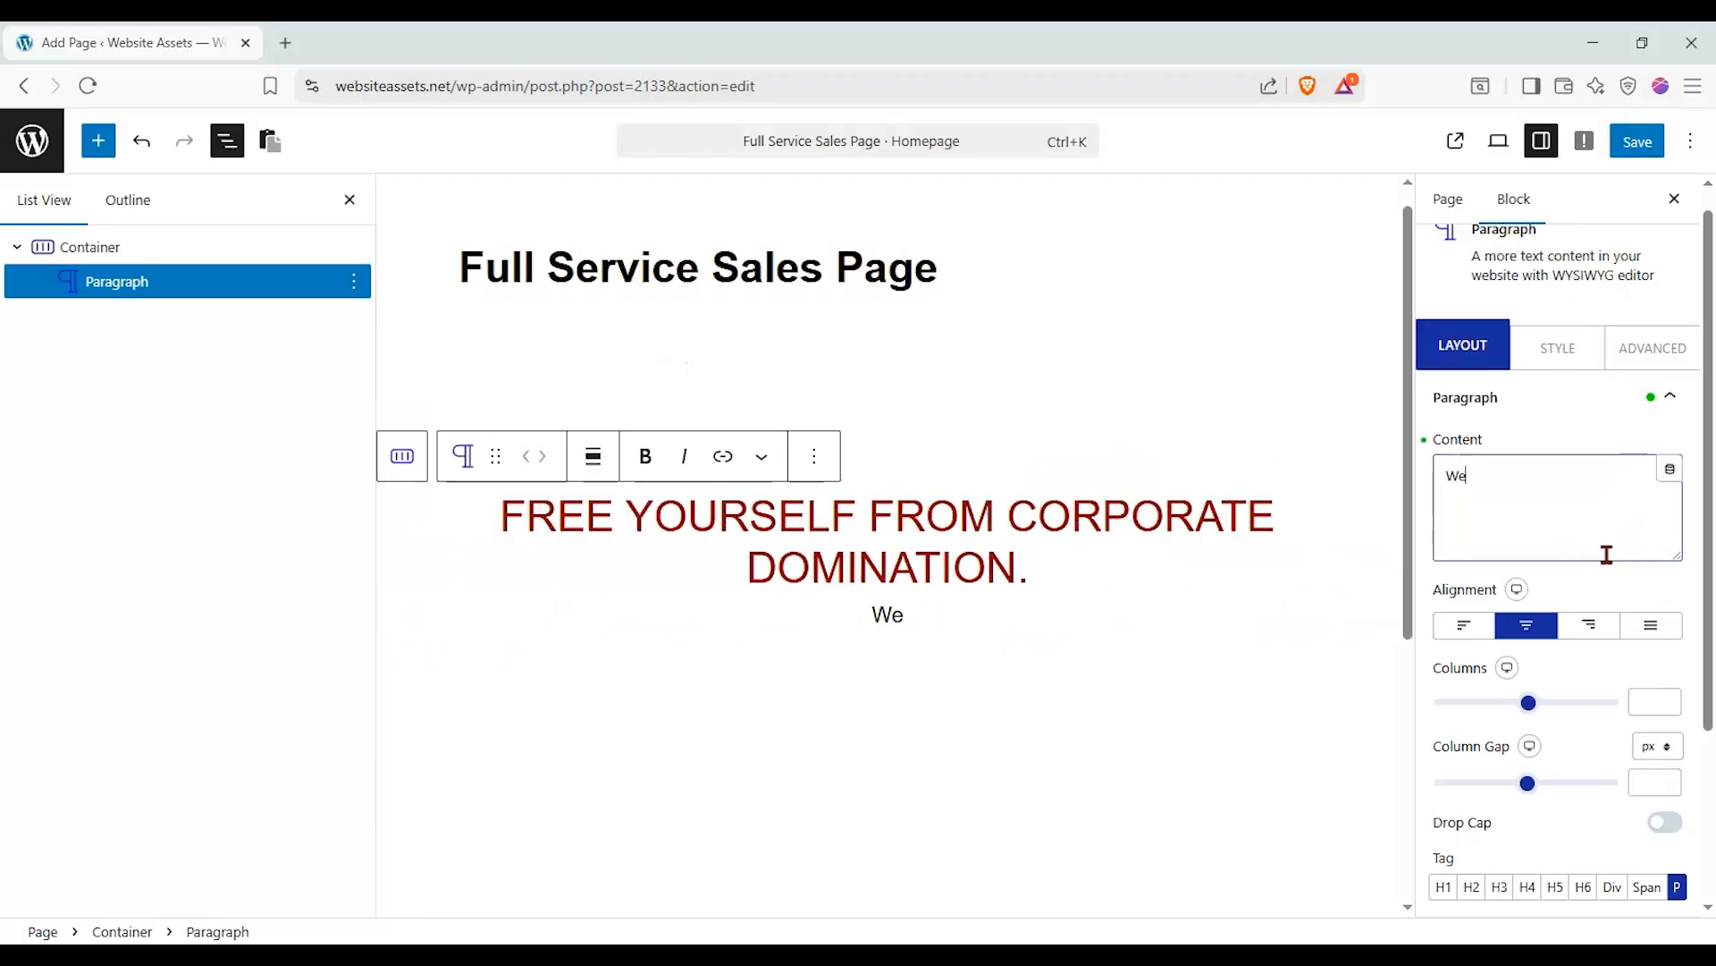
pyautogui.write("'re u")
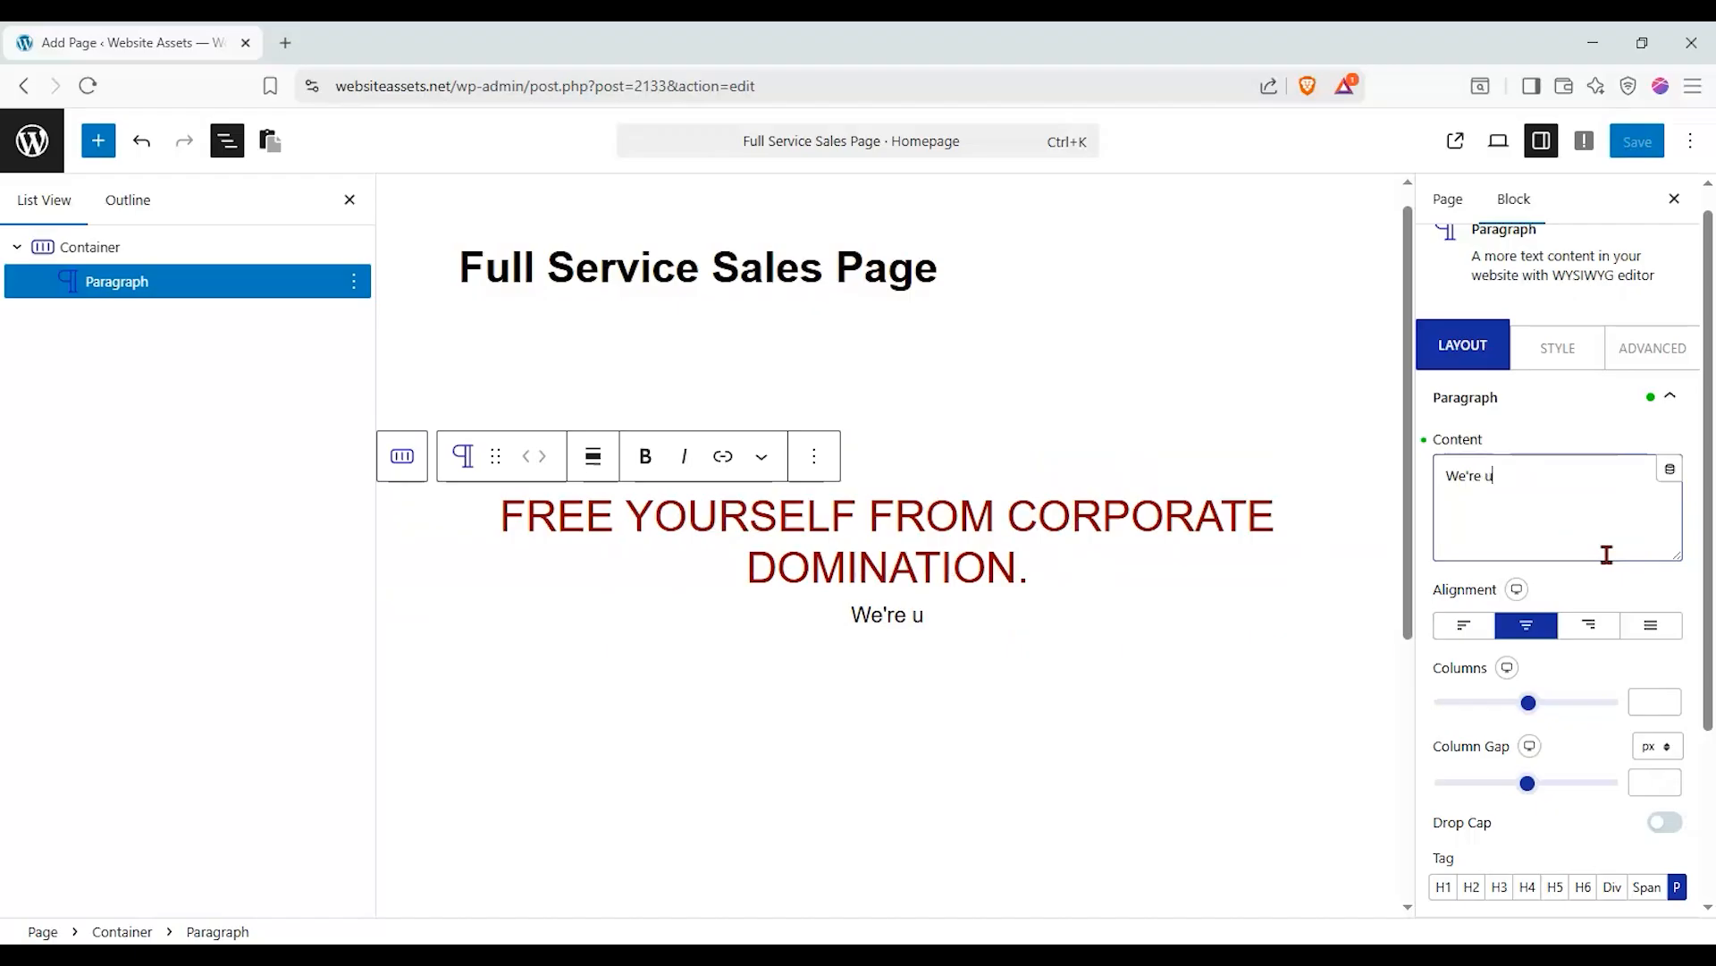
pyautogui.write('nlocking ')
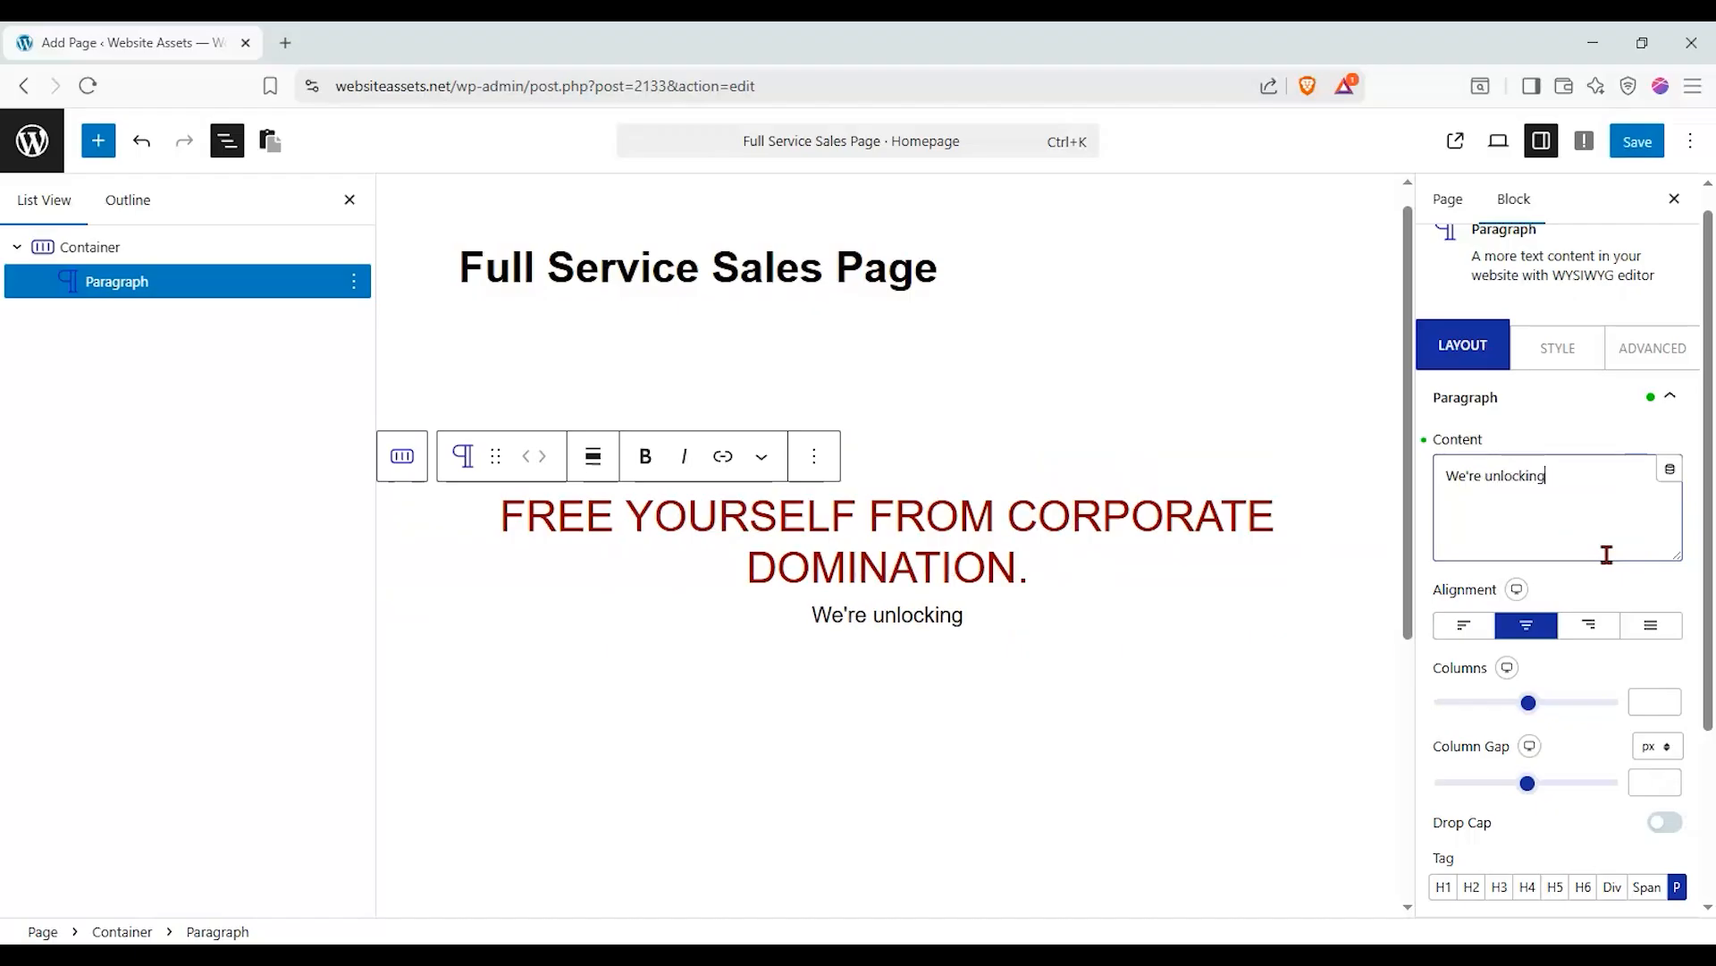
pyautogui.write('t')
pyautogui.press('BackSpace')
pyautogui.write('a revo')
pyautogui.press('BackSpace')
pyautogui.press('BackSpace')
pyautogui.write('volut')
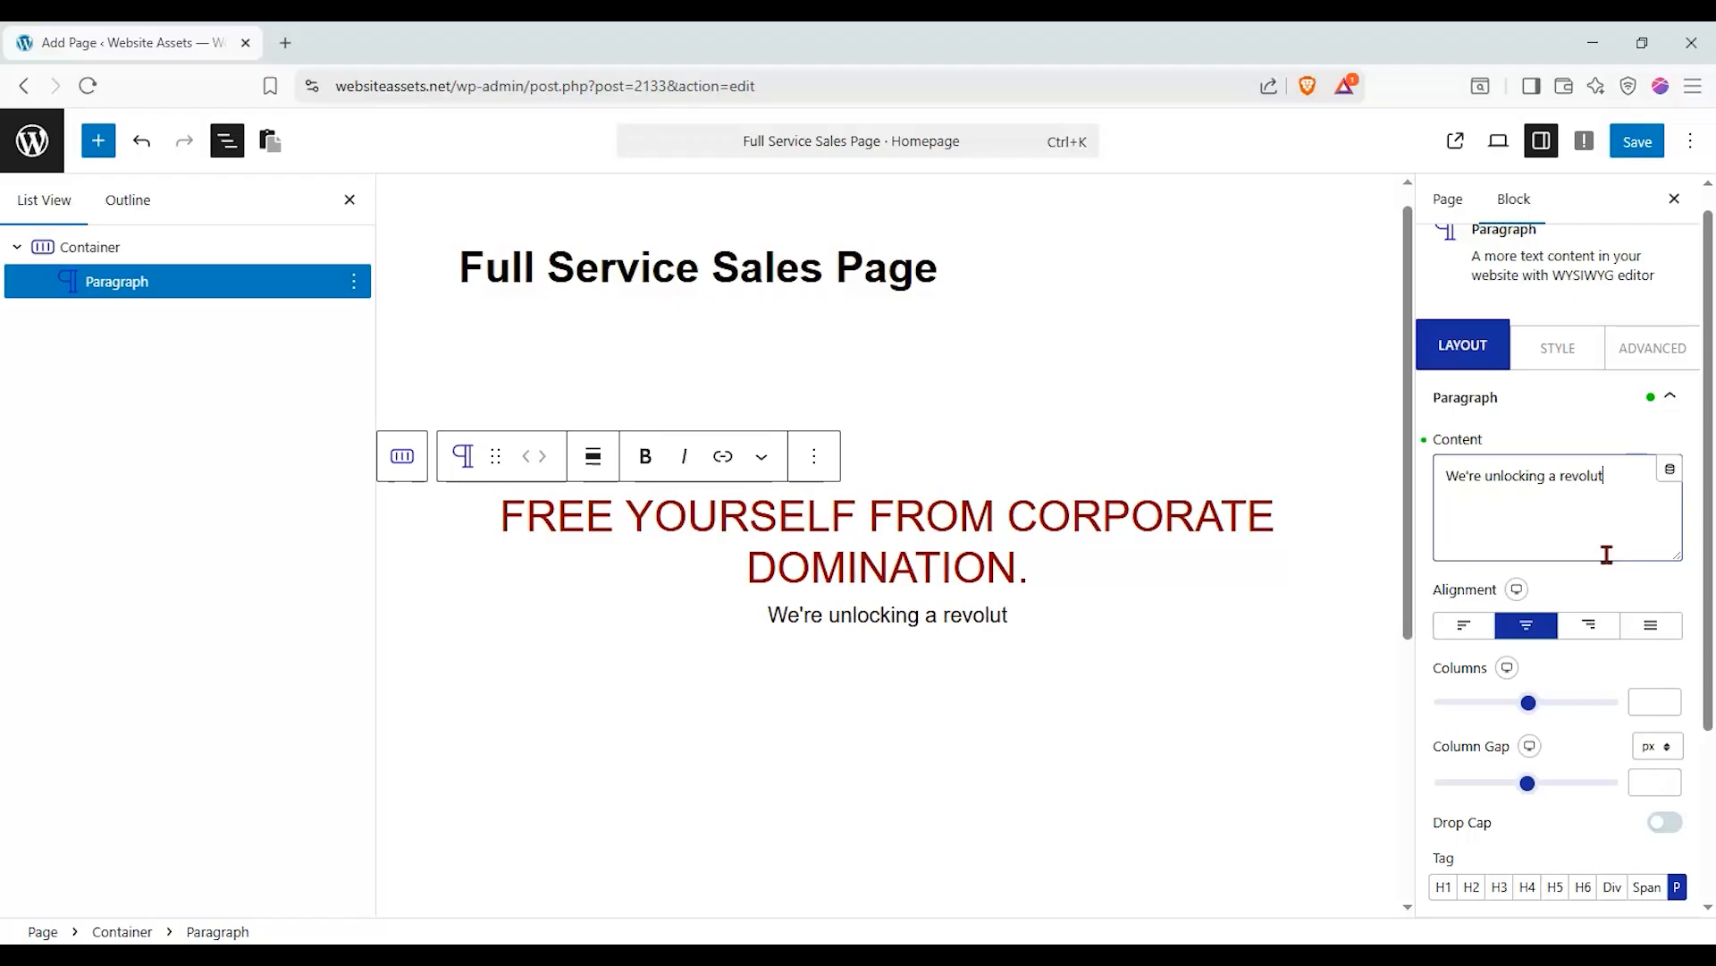
pyautogui.write('ion in po')
pyautogui.press('BackSpace')
pyautogui.write('evice fr')
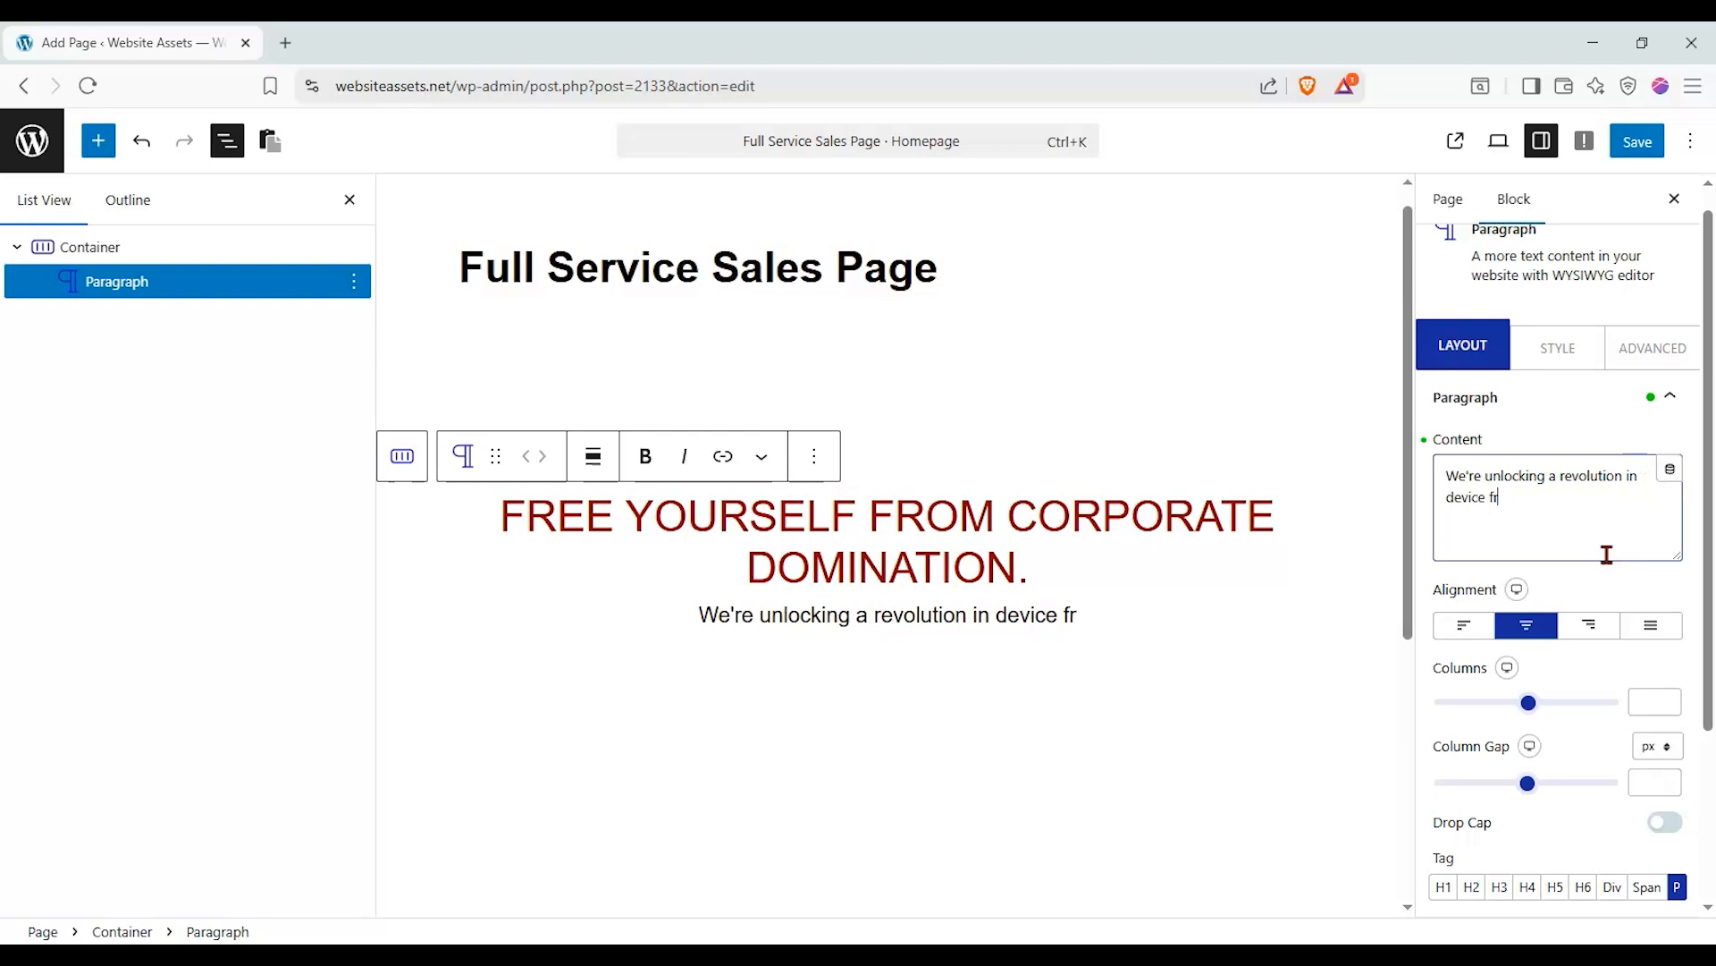
pyautogui.write('eedom for you.')
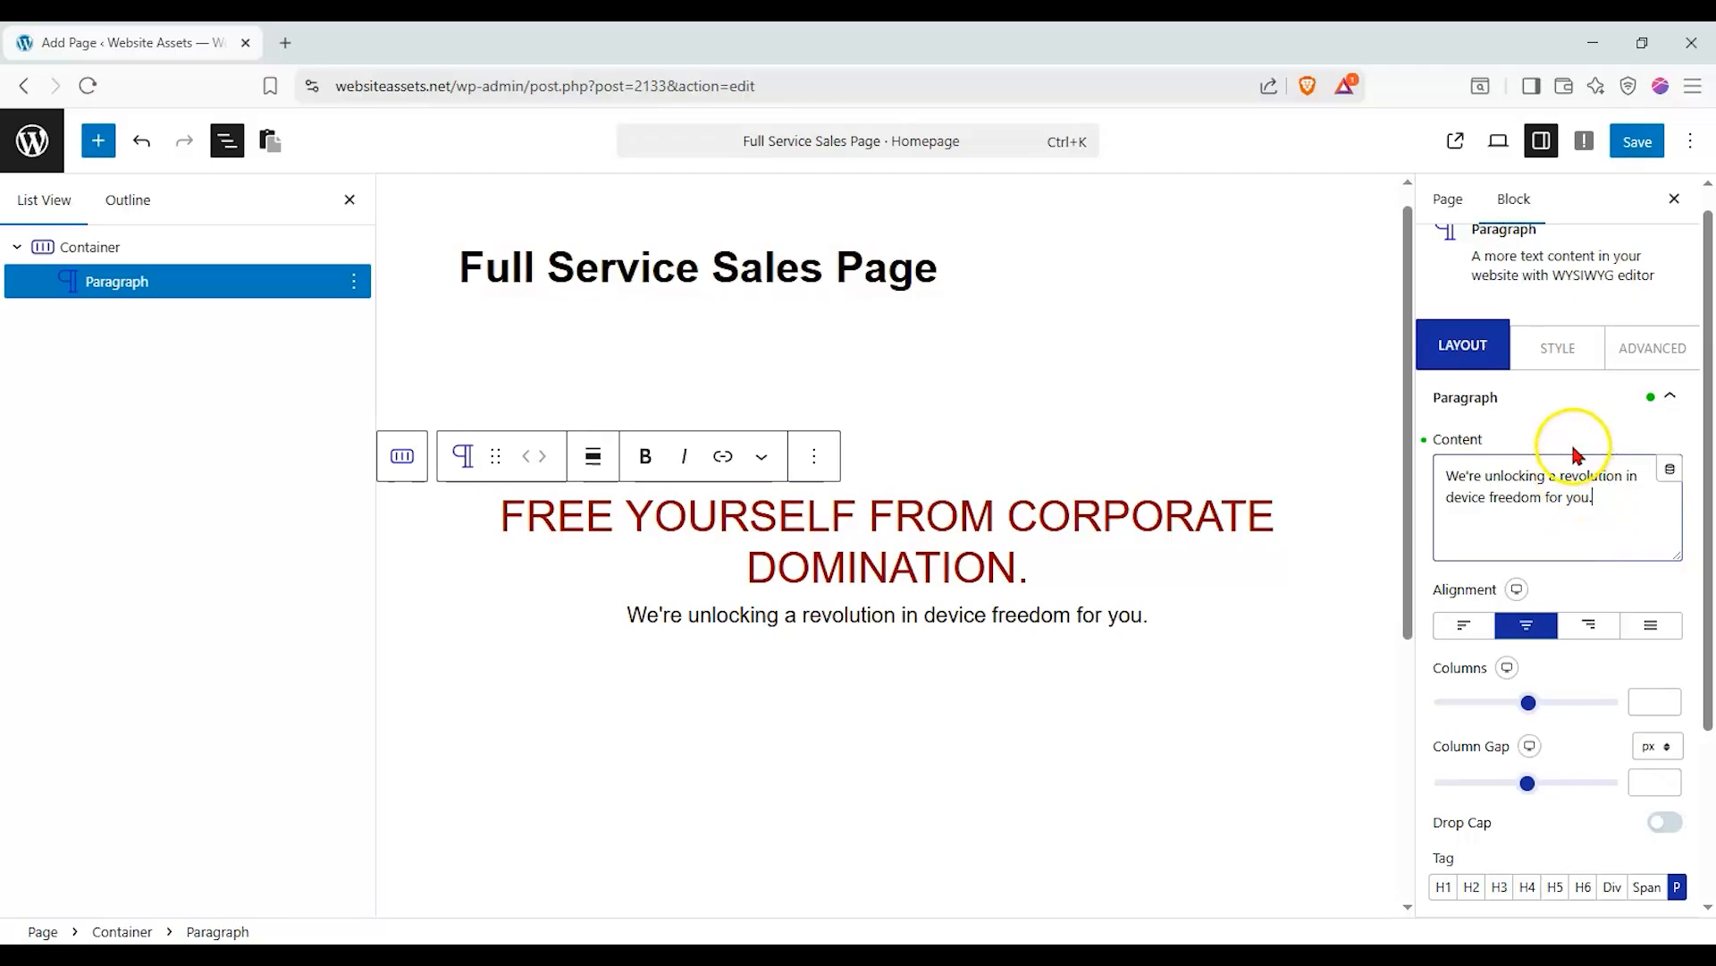
# Set the font size of the Paragraph block's title to 69 px in its title typography.
pyautogui.click(1556, 347)
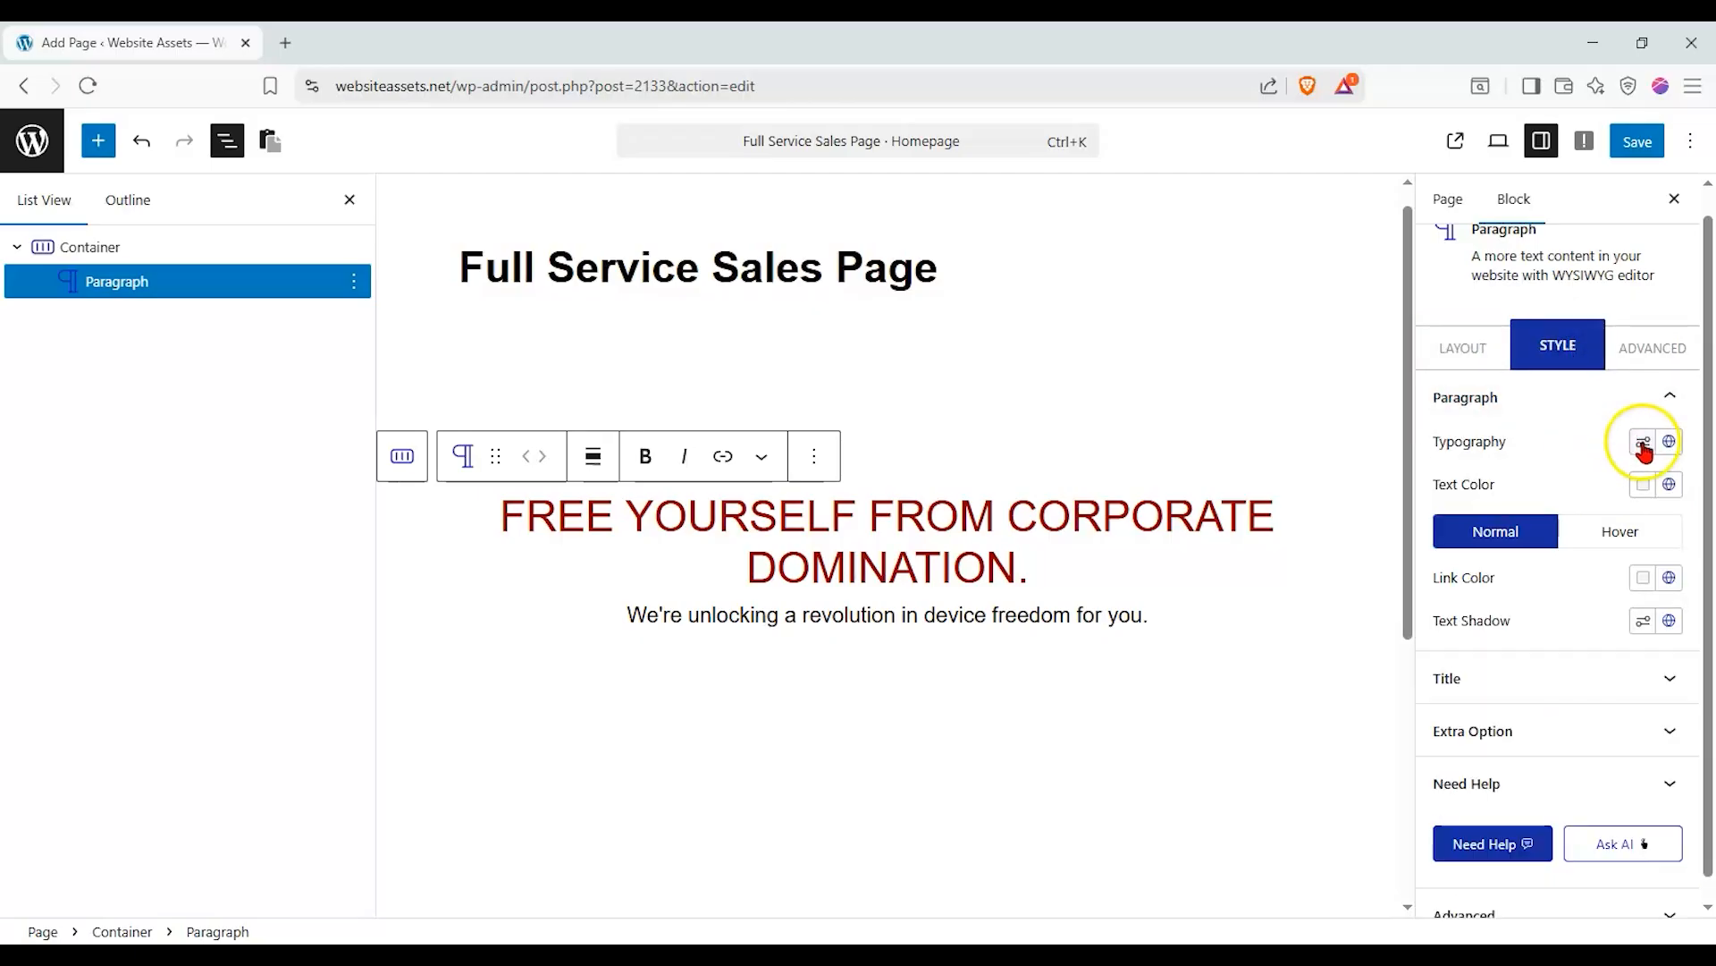
pyautogui.click(1674, 407)
pyautogui.click(1645, 475)
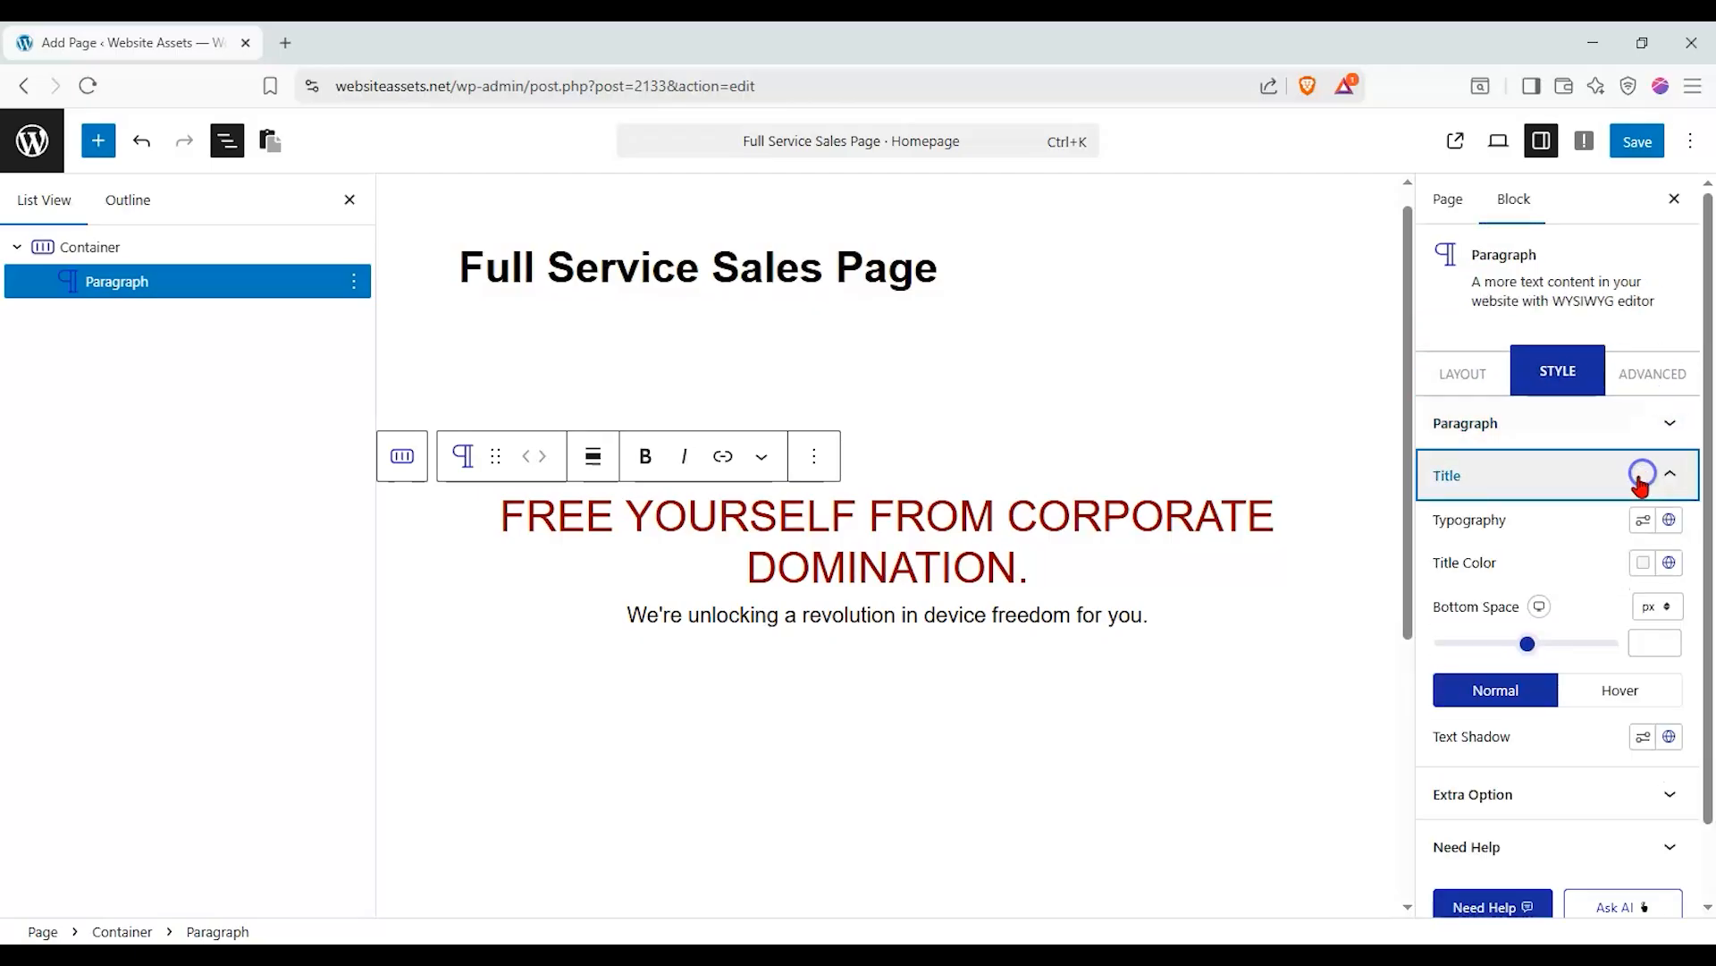
pyautogui.click(1644, 519)
pyautogui.moveTo(1502, 692); pyautogui.dragTo(1488, 691)
pyautogui.scroll(-1, 1547, 669)
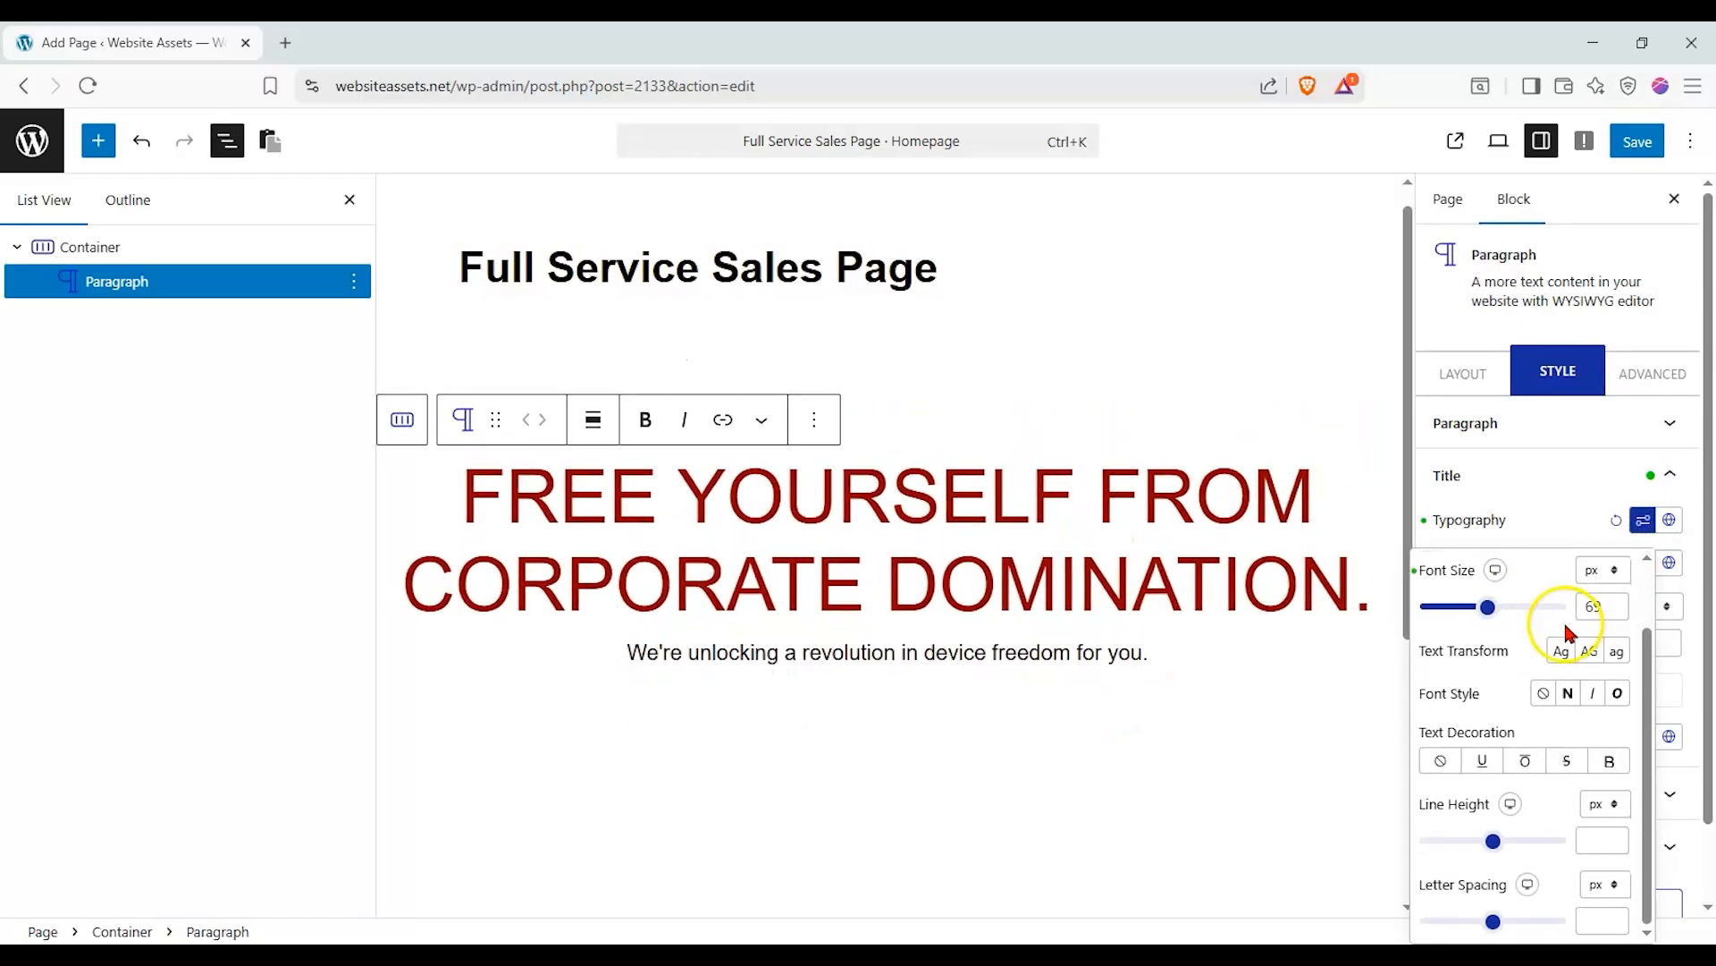
# Set the title typography's font style to N and its text decoration to B.
pyautogui.click(1568, 693)
pyautogui.click(1610, 760)
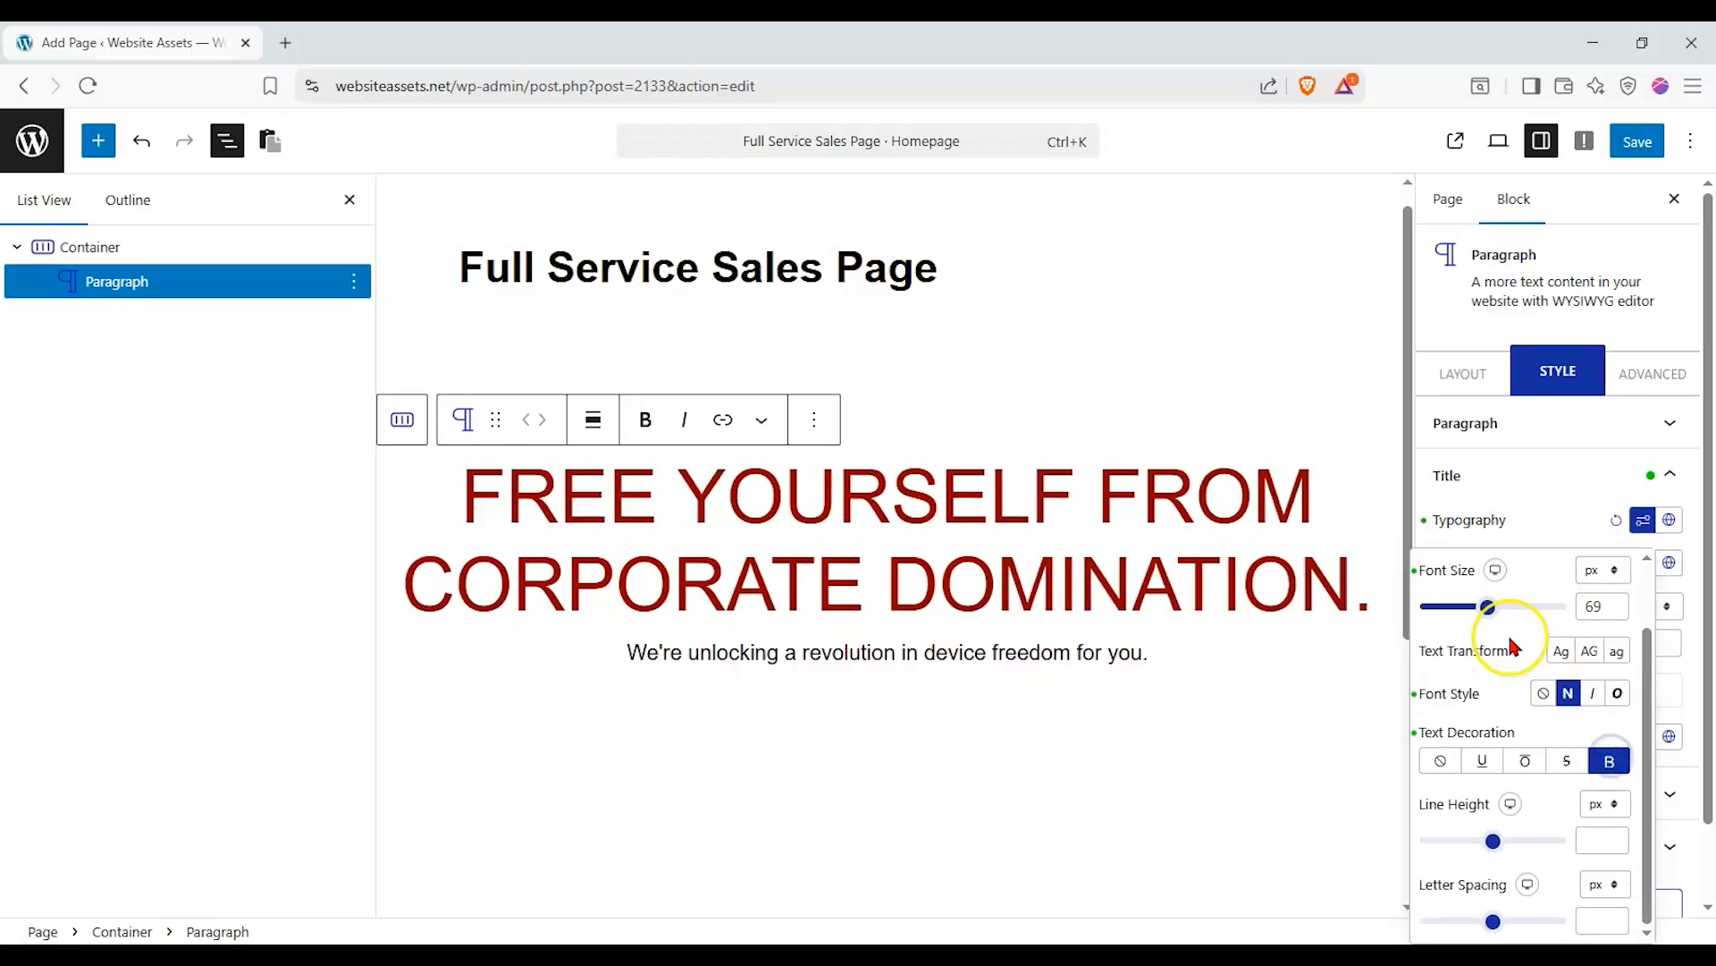
pyautogui.scroll(1, 1511, 646)
pyautogui.click(1486, 598)
pyautogui.click(1486, 718)
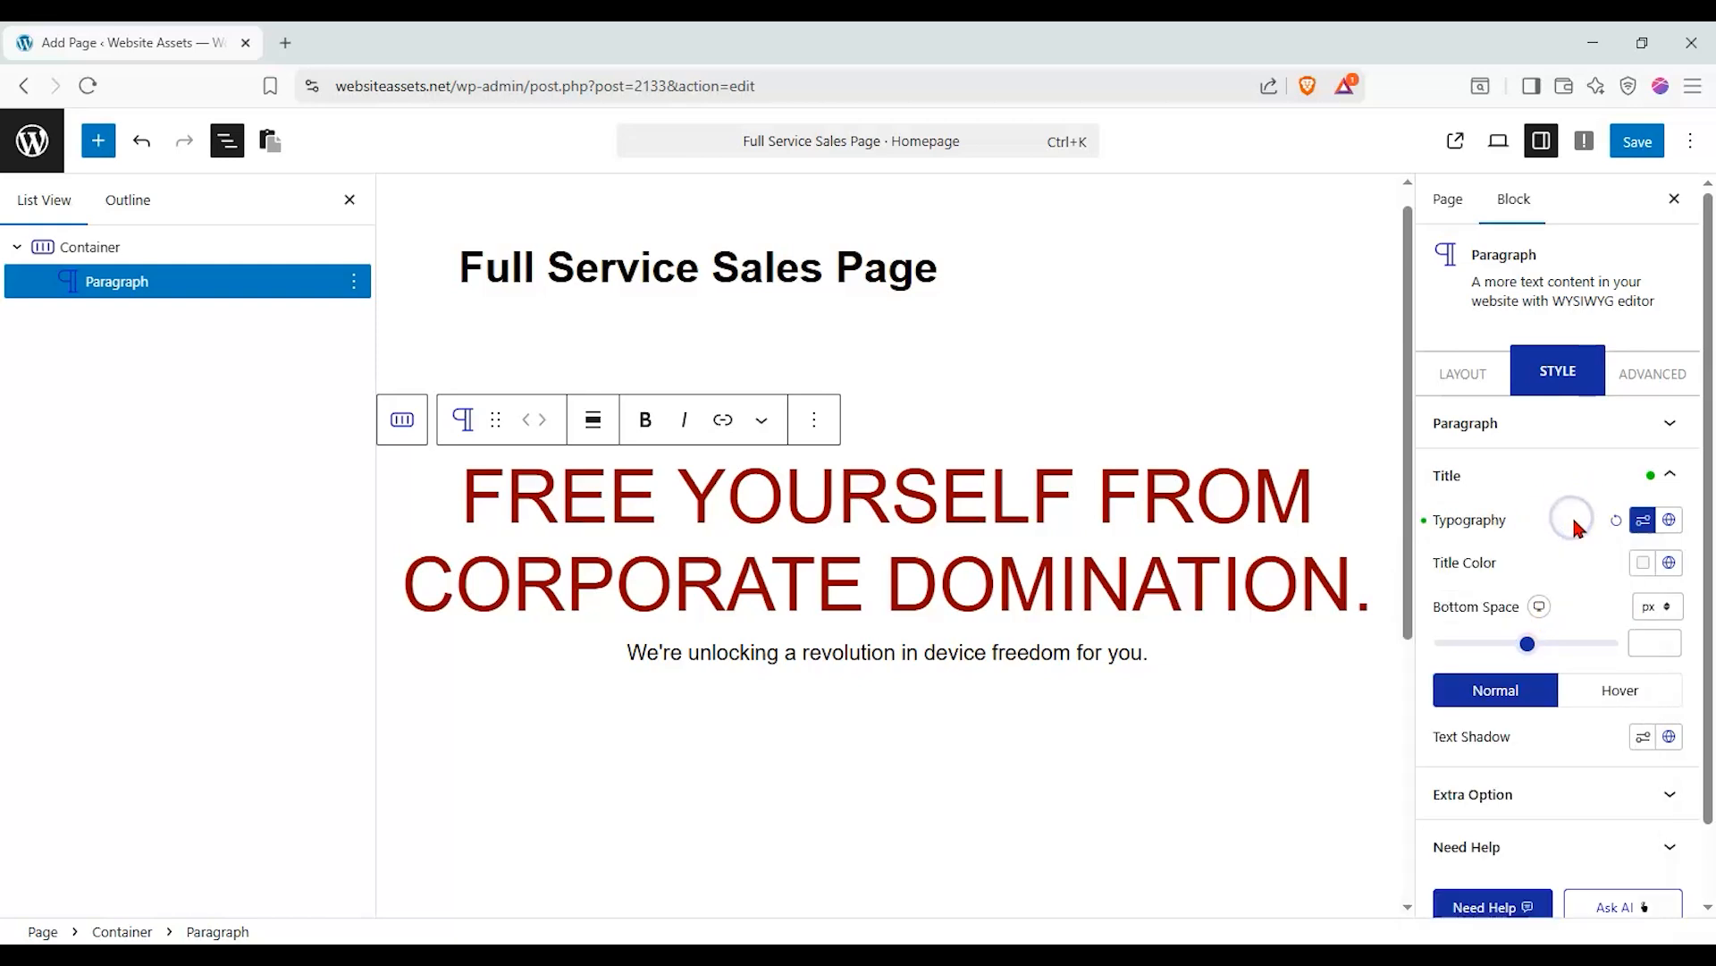
# Change the title colour of the Paragraph block to black.
pyautogui.click(1641, 568)
pyautogui.moveTo(1604, 228); pyautogui.dragTo(1502, 355)
pyautogui.click(1580, 597)
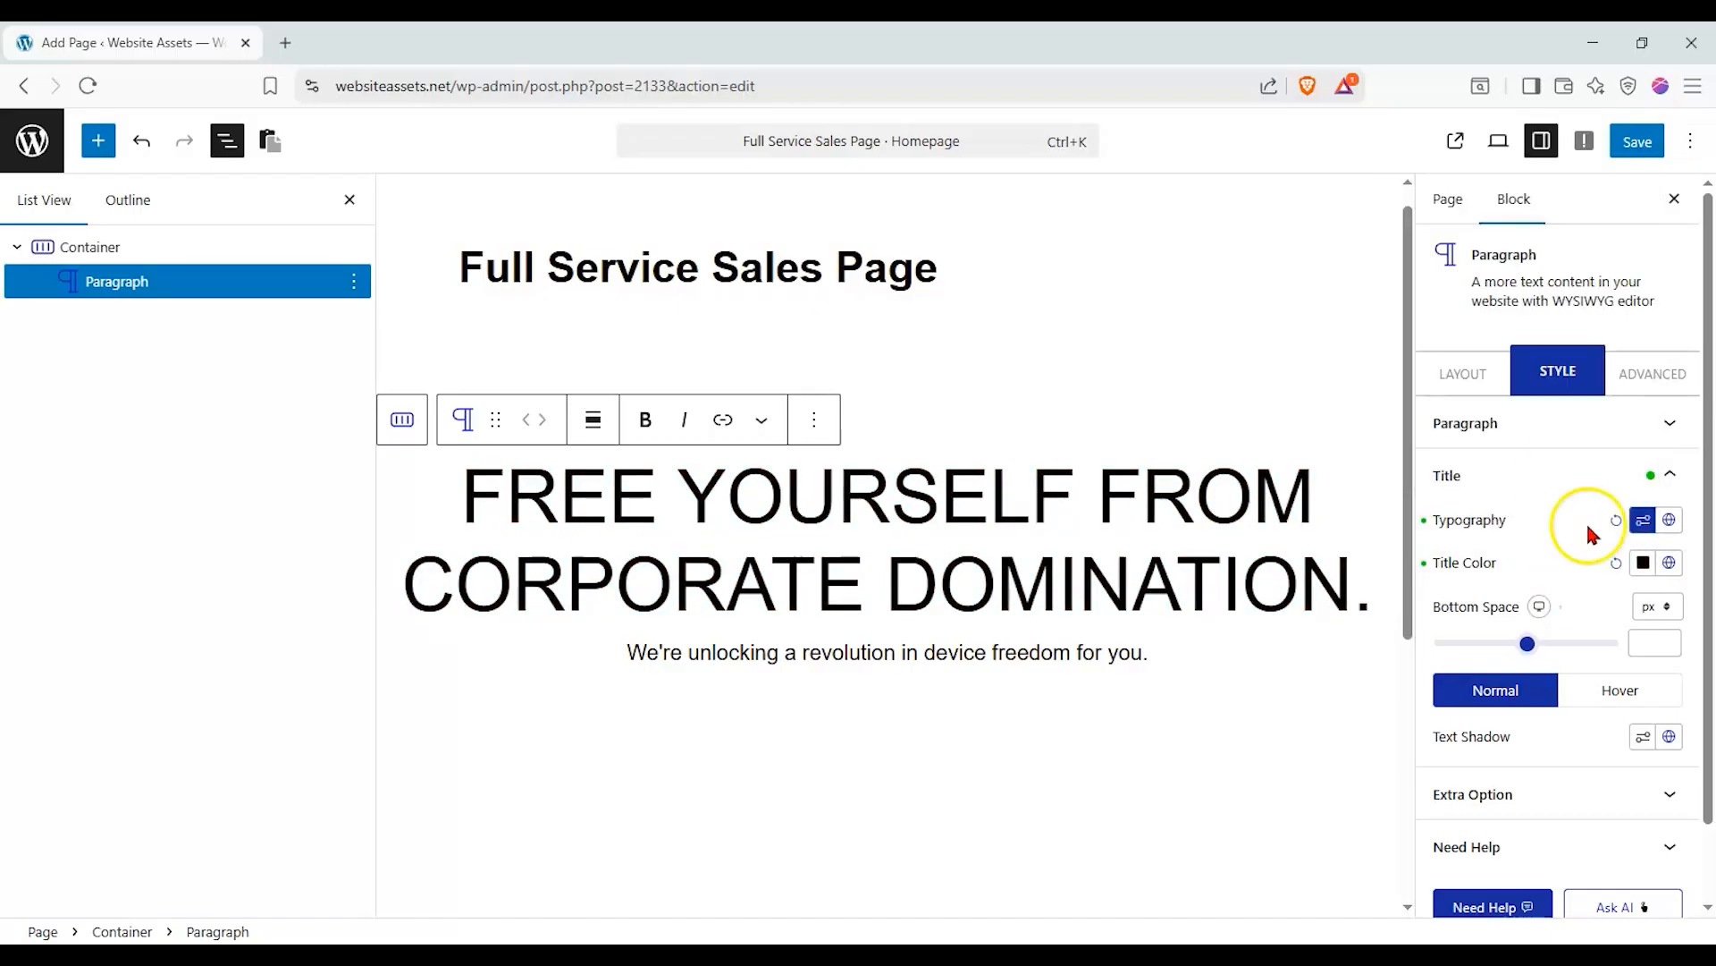
# Set the Container block's normal background to an image and open the media library to choose one.
pyautogui.click(1597, 426)
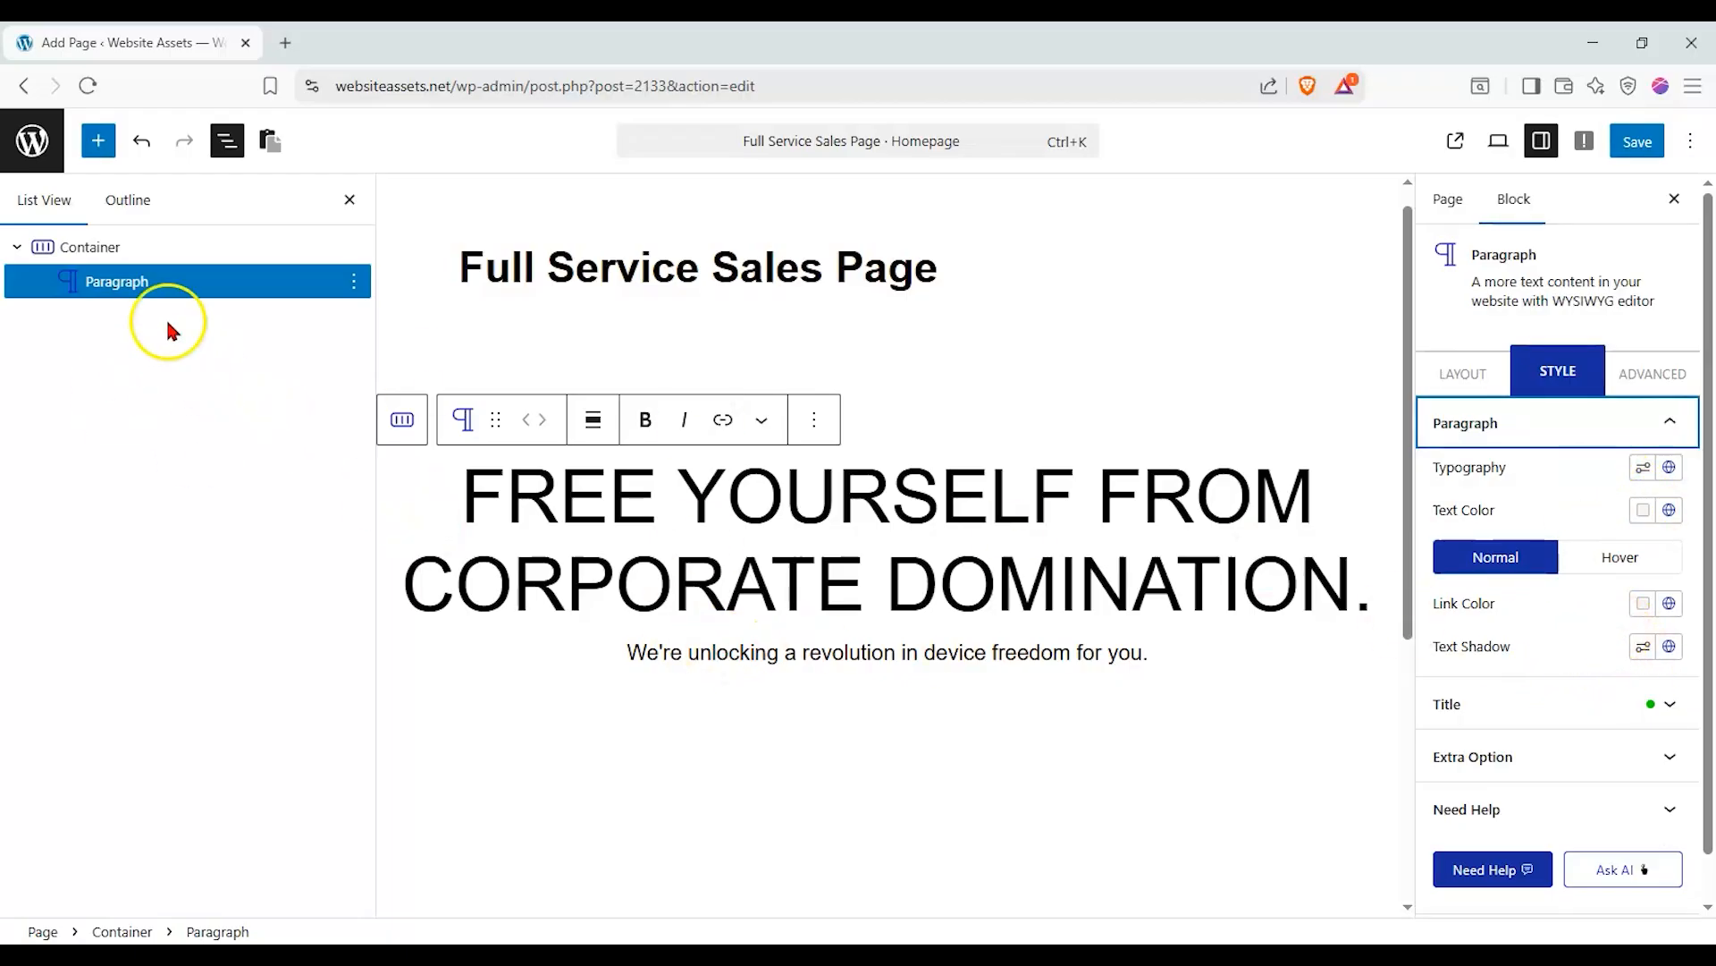
pyautogui.click(16, 246)
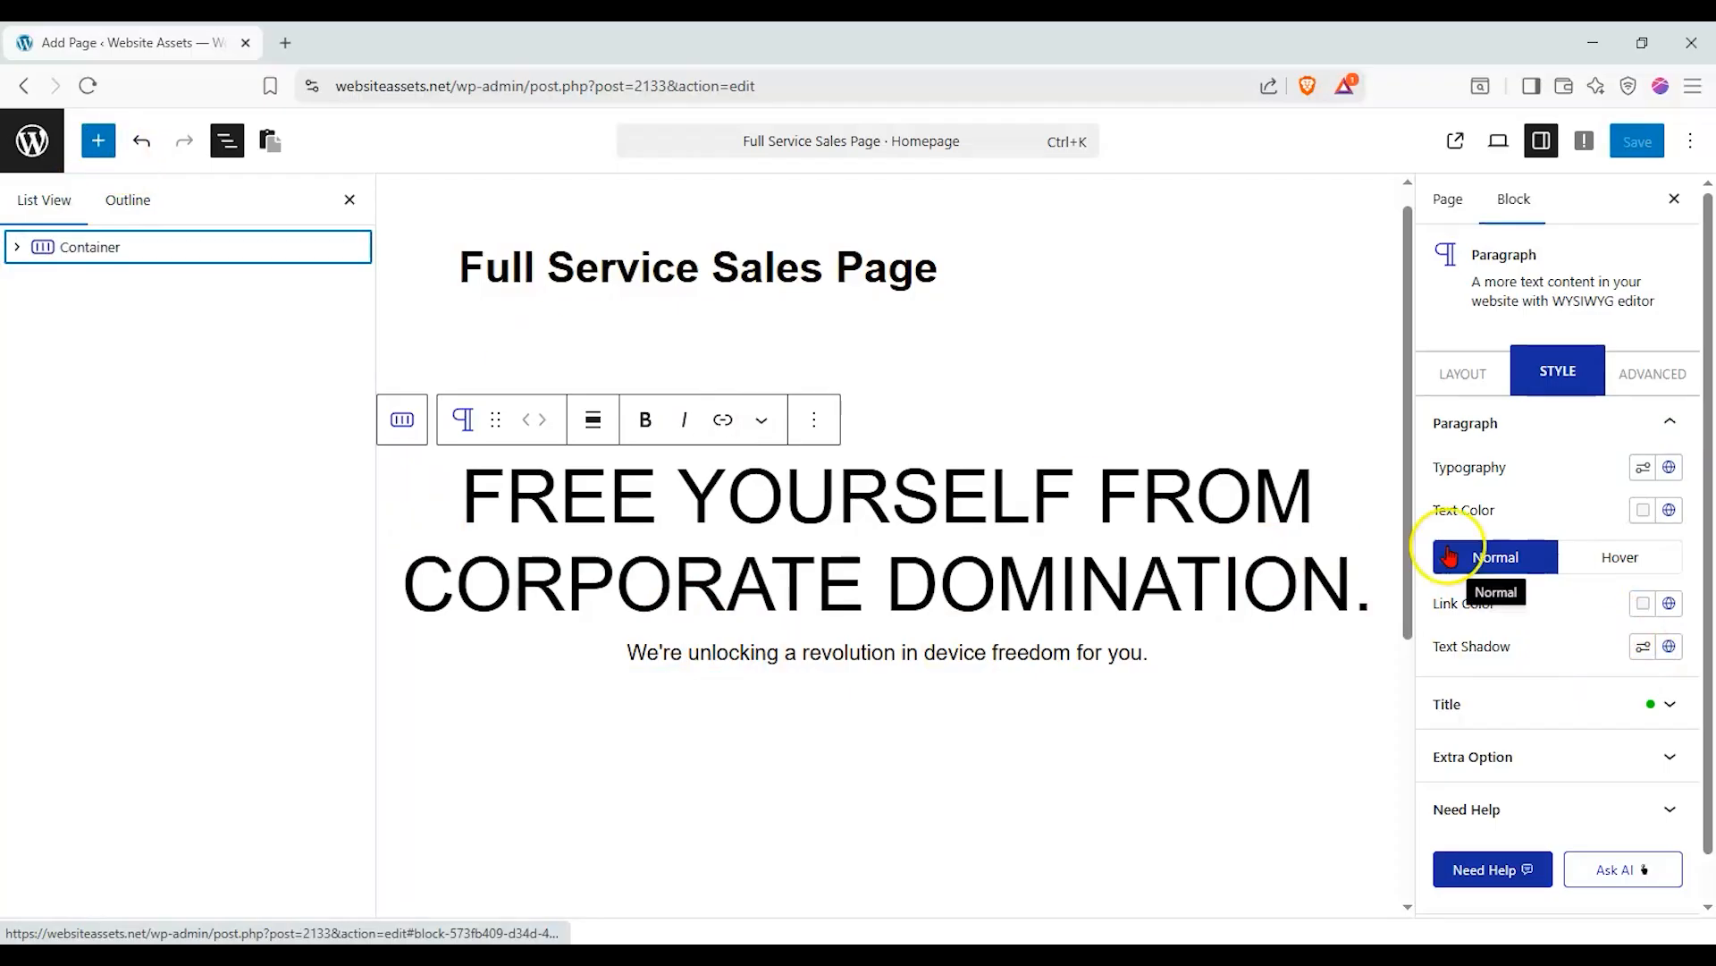
pyautogui.click(155, 246)
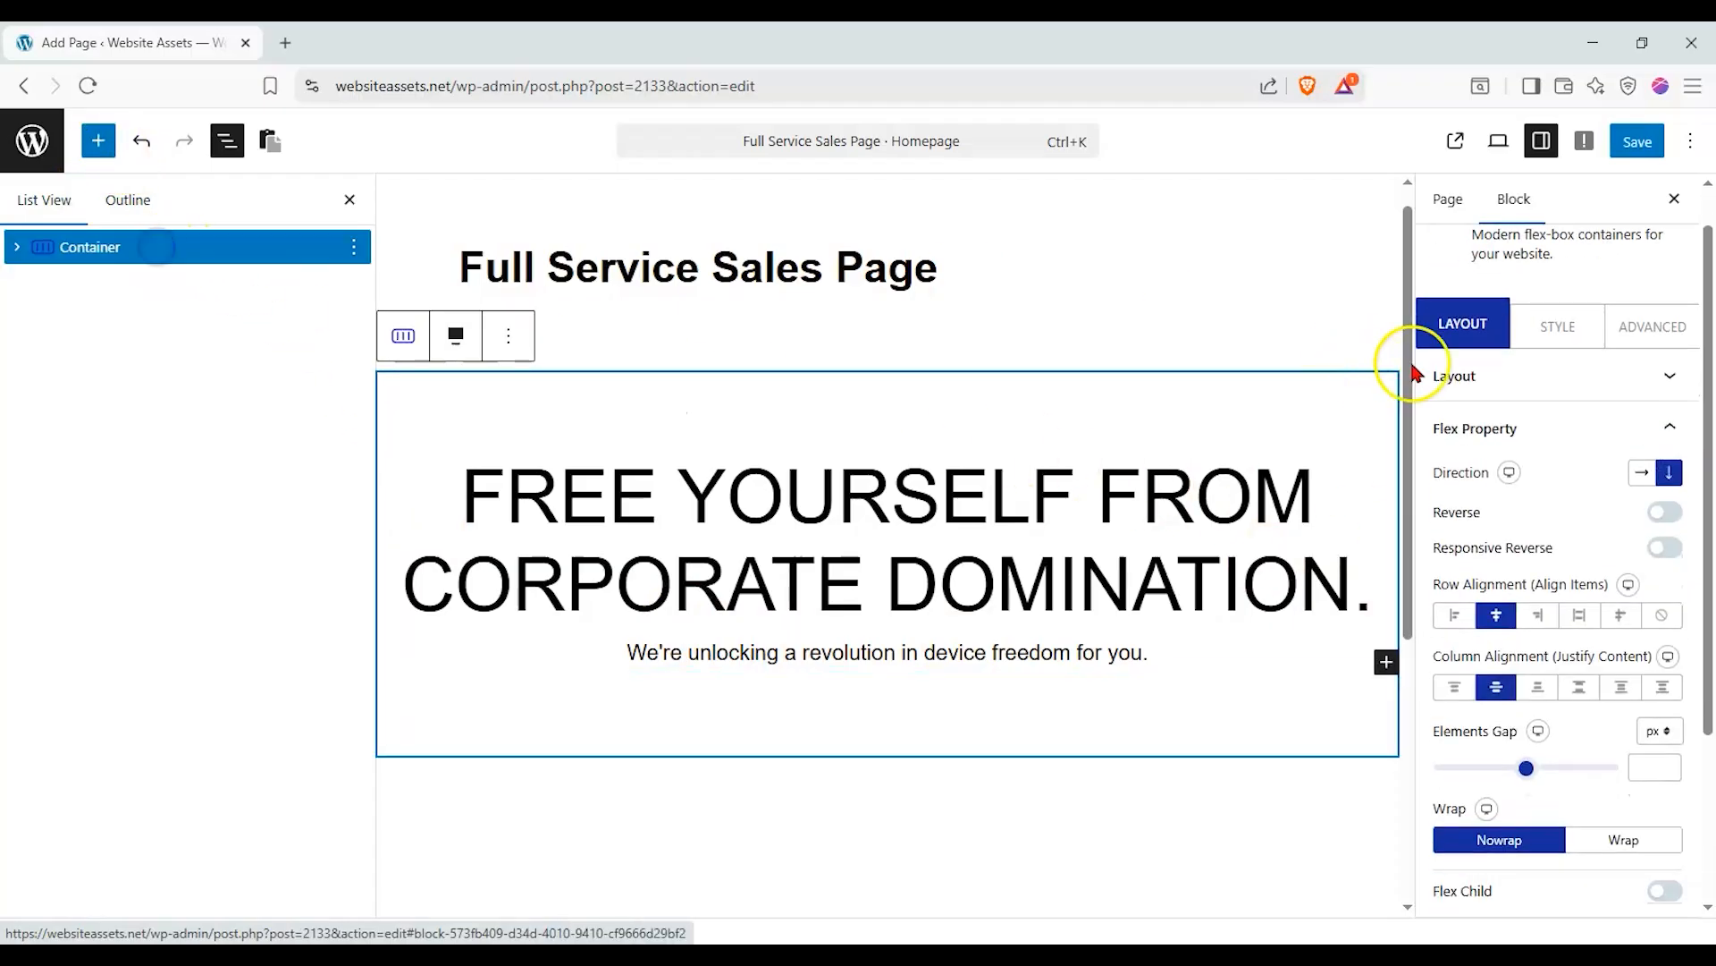
pyautogui.click(1570, 380)
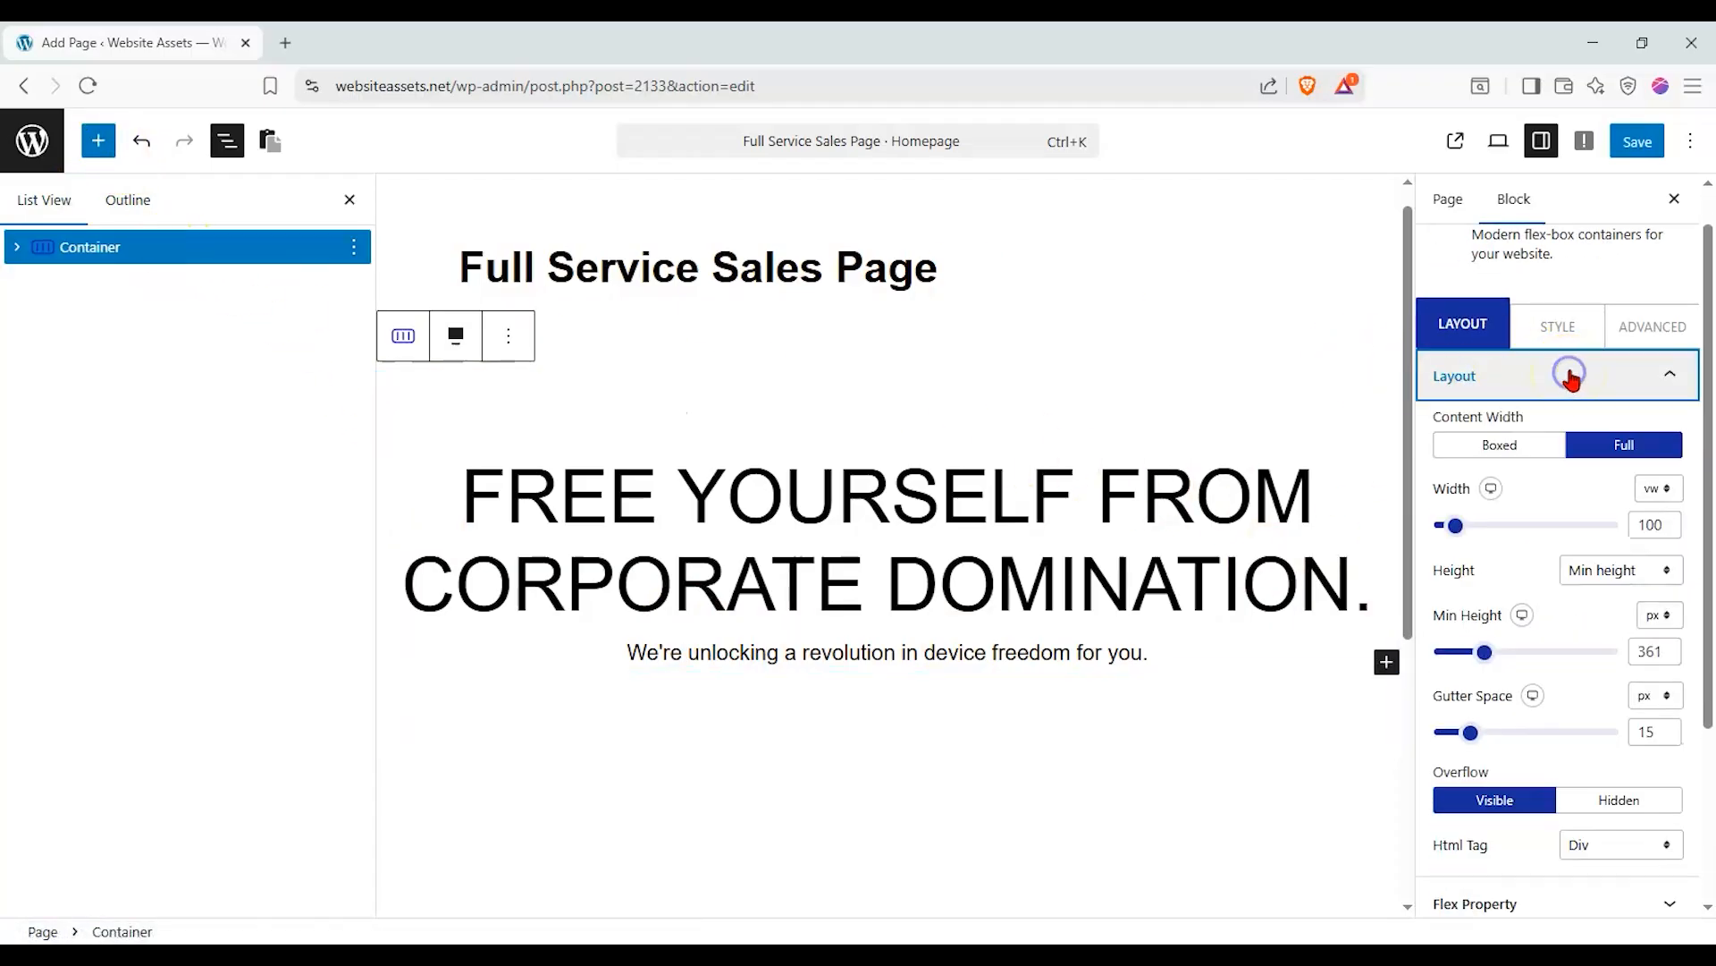
pyautogui.click(1569, 327)
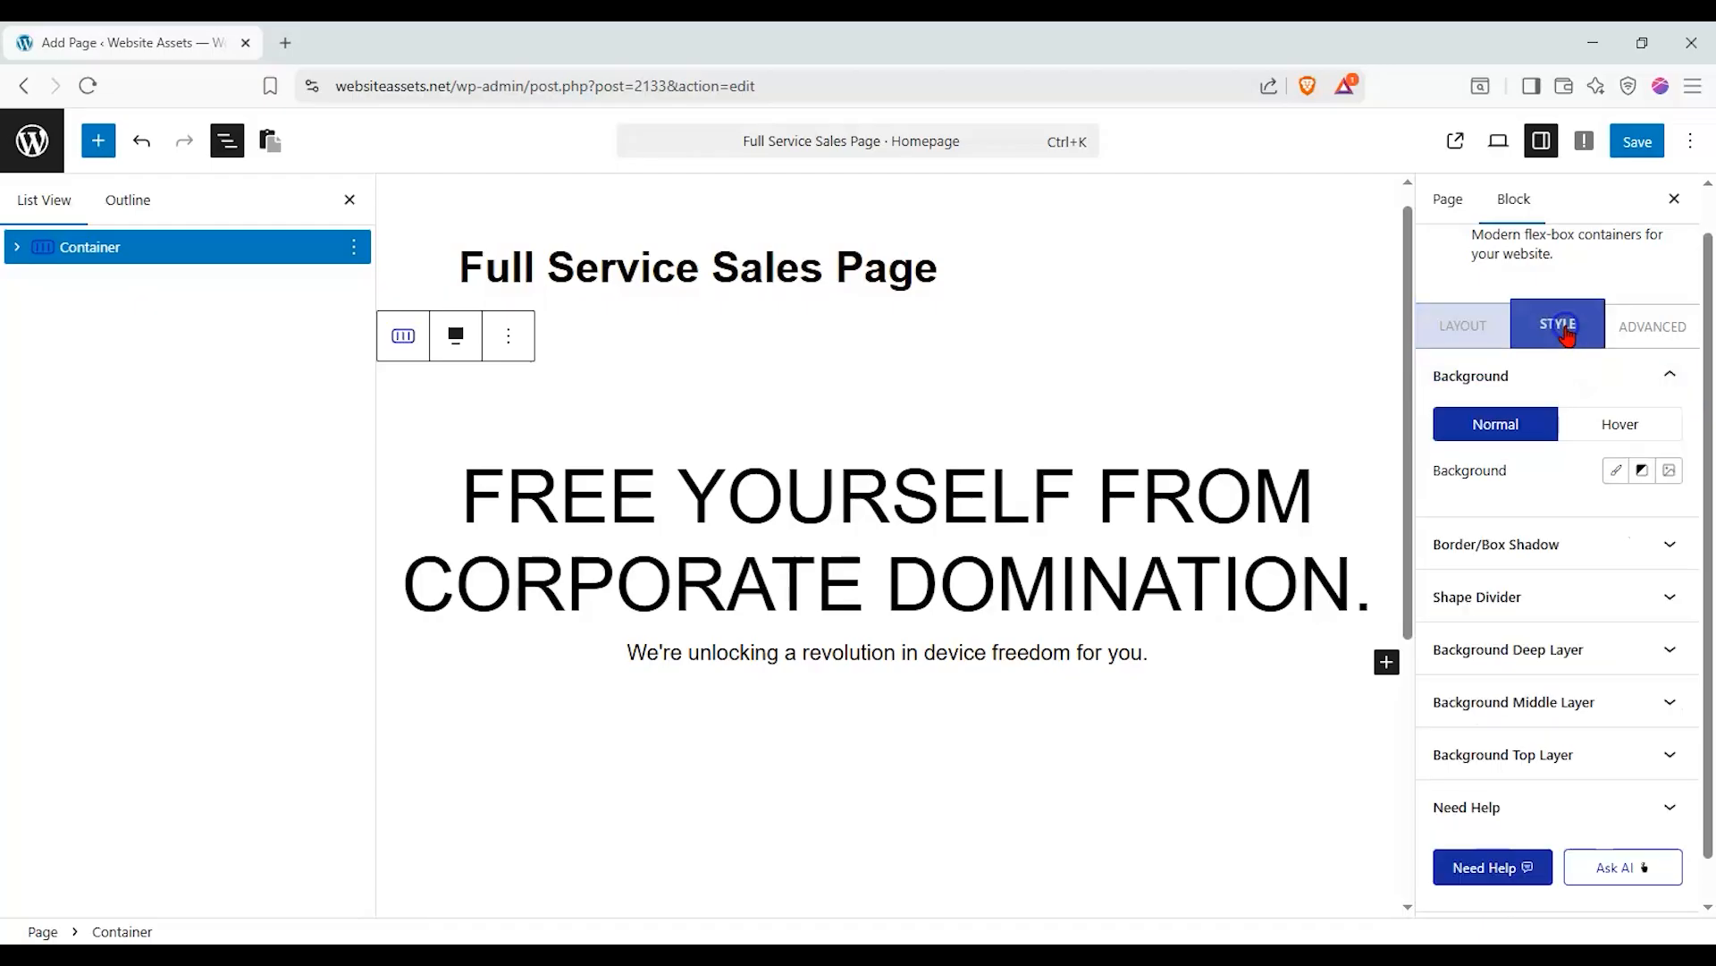
pyautogui.click(1669, 474)
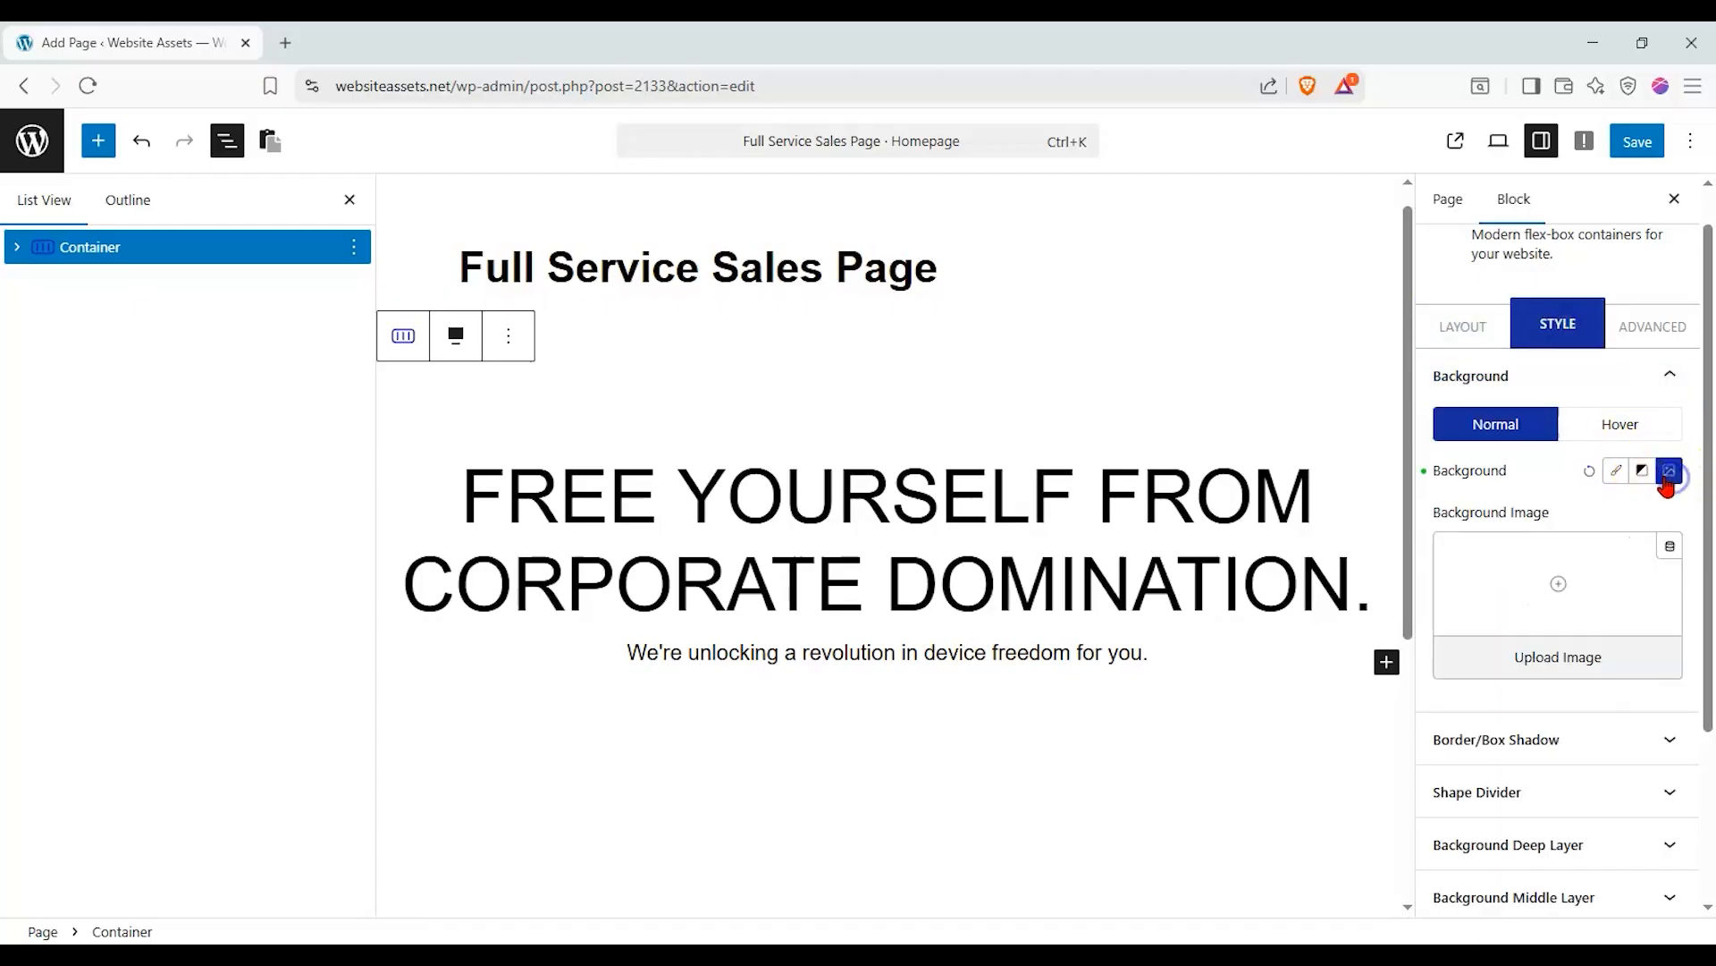
pyautogui.click(1560, 655)
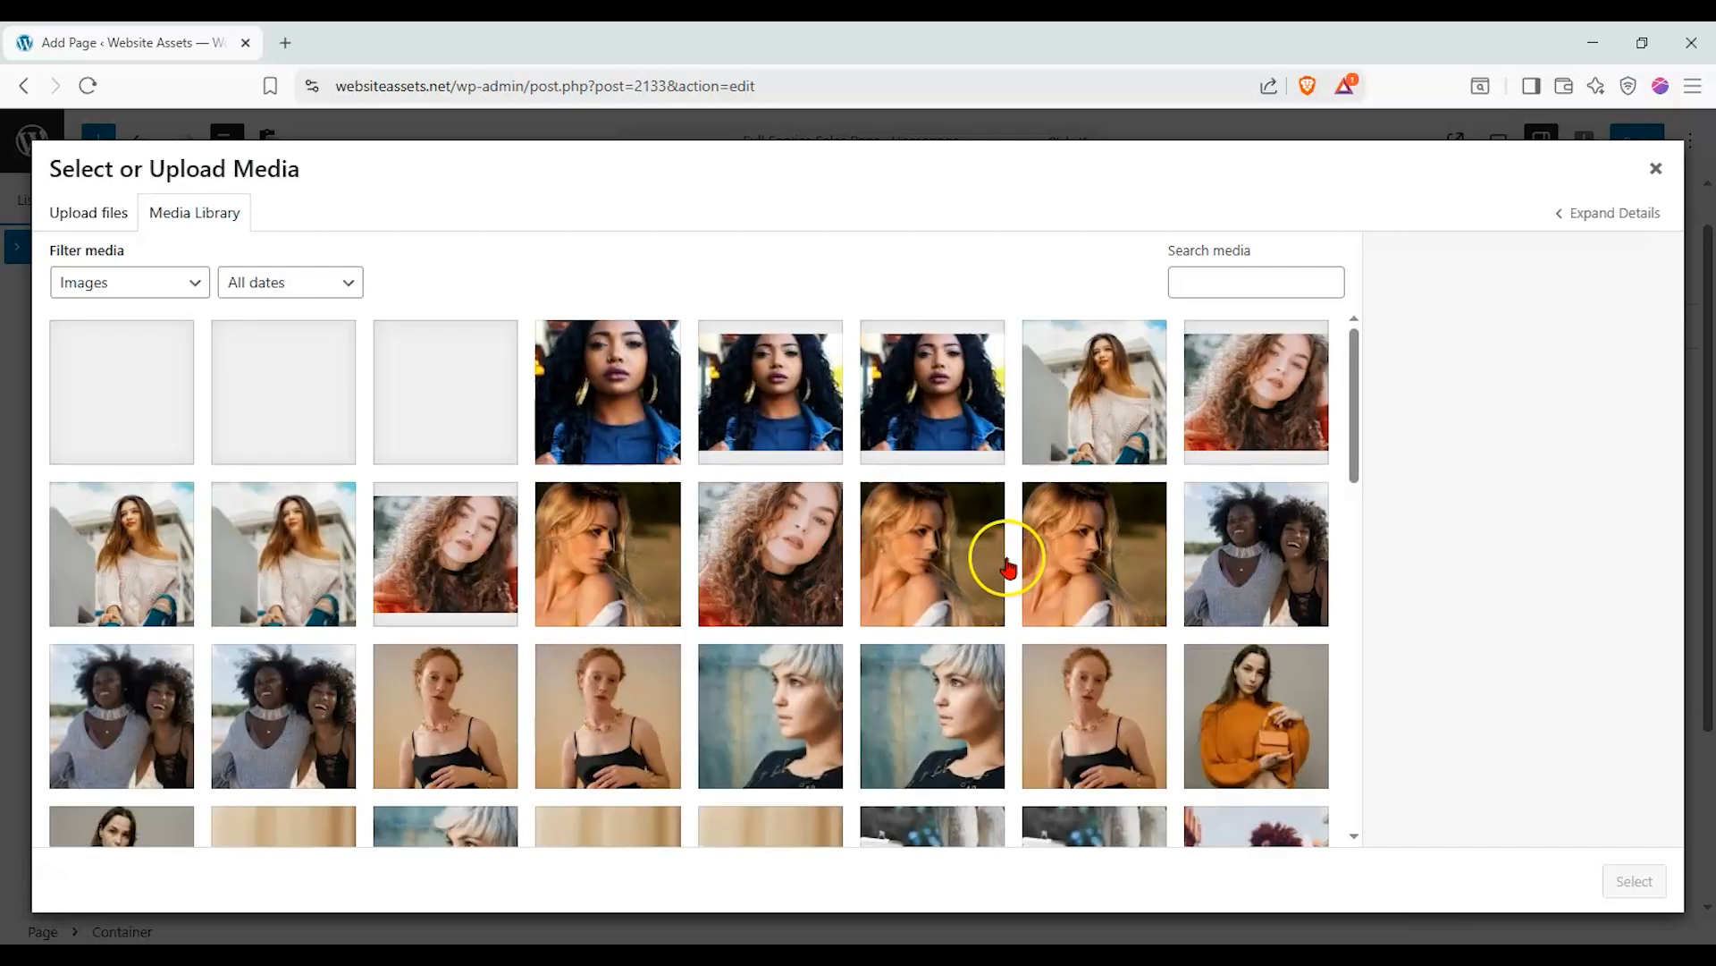
# Look through the media library for a background image and preview the orange bg-with-icon-scaled.png.
pyautogui.scroll(-8, 1006, 559)
pyautogui.scroll(3, 998, 563)
pyautogui.scroll(-7, 996, 563)
pyautogui.click(652, 840)
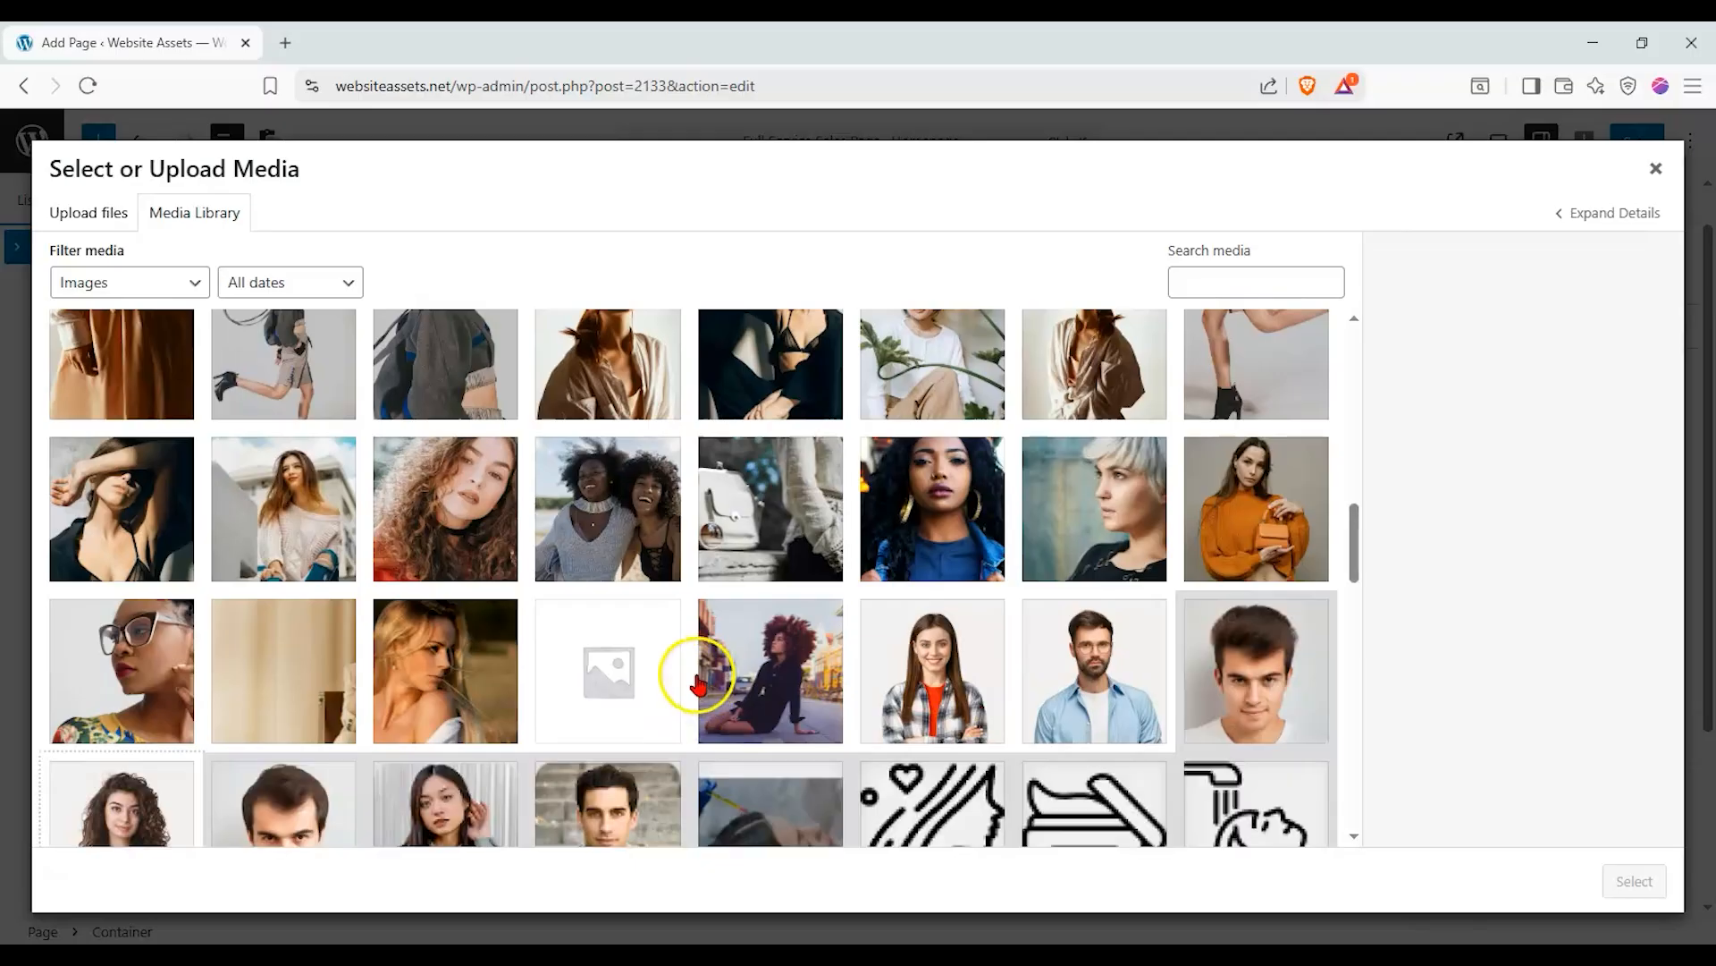
pyautogui.scroll(-10, 702, 679)
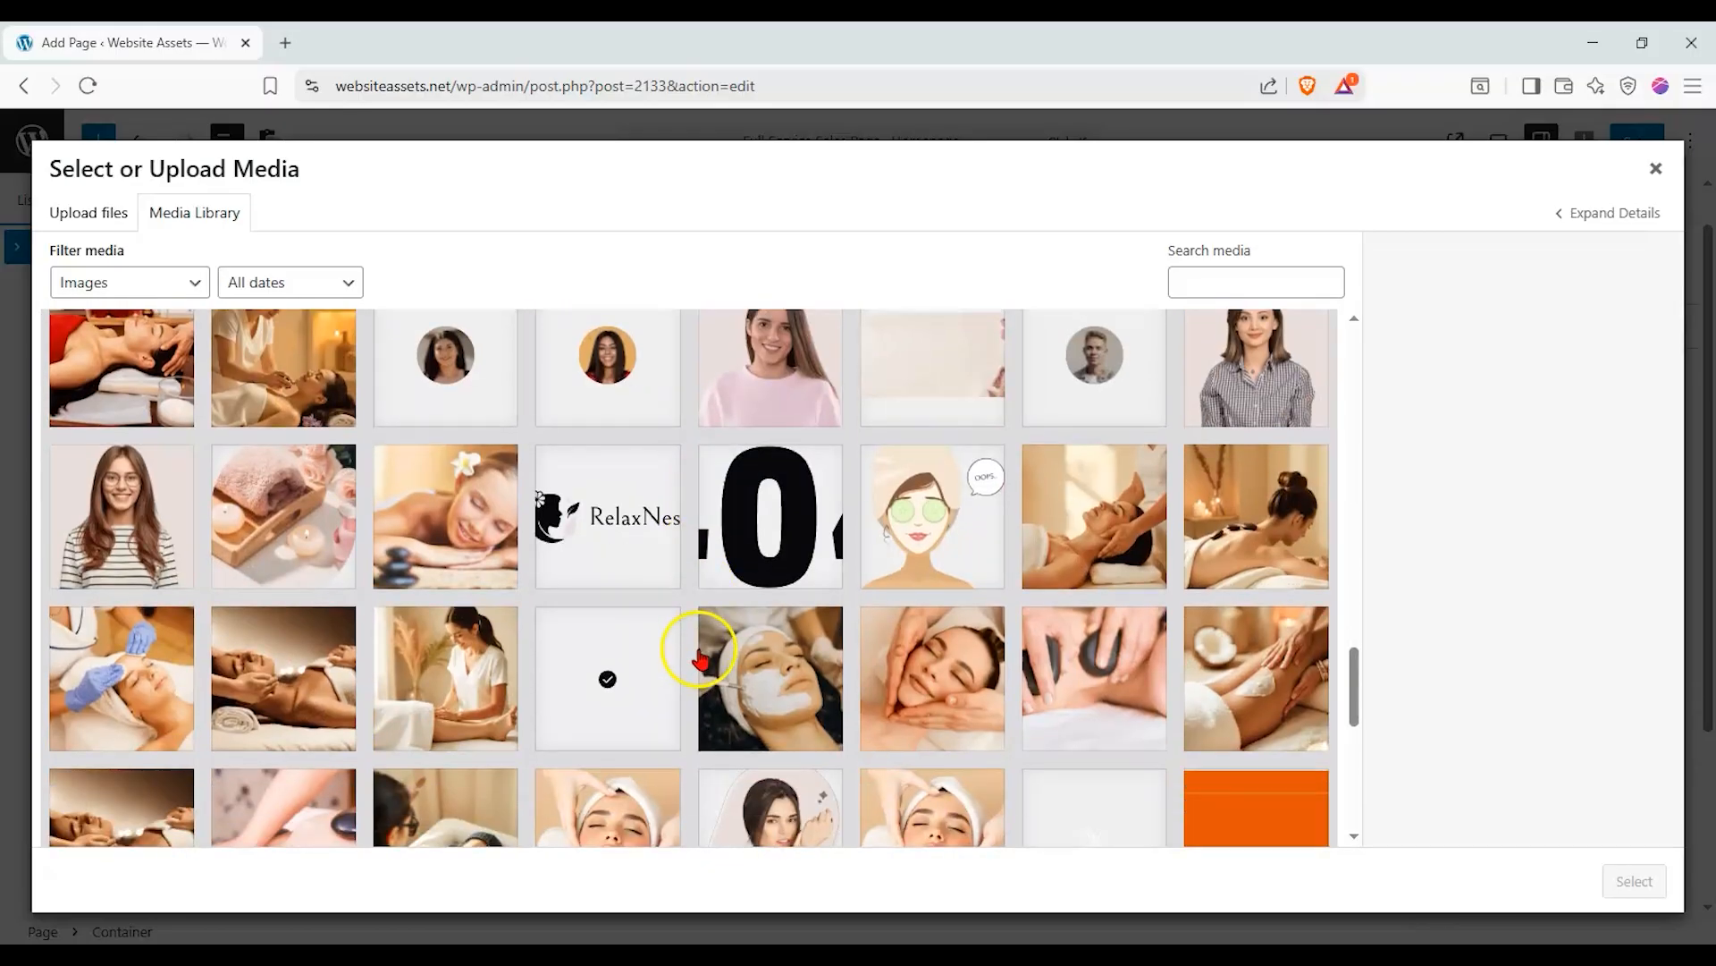
pyautogui.scroll(-2, 698, 660)
pyautogui.click(1292, 771)
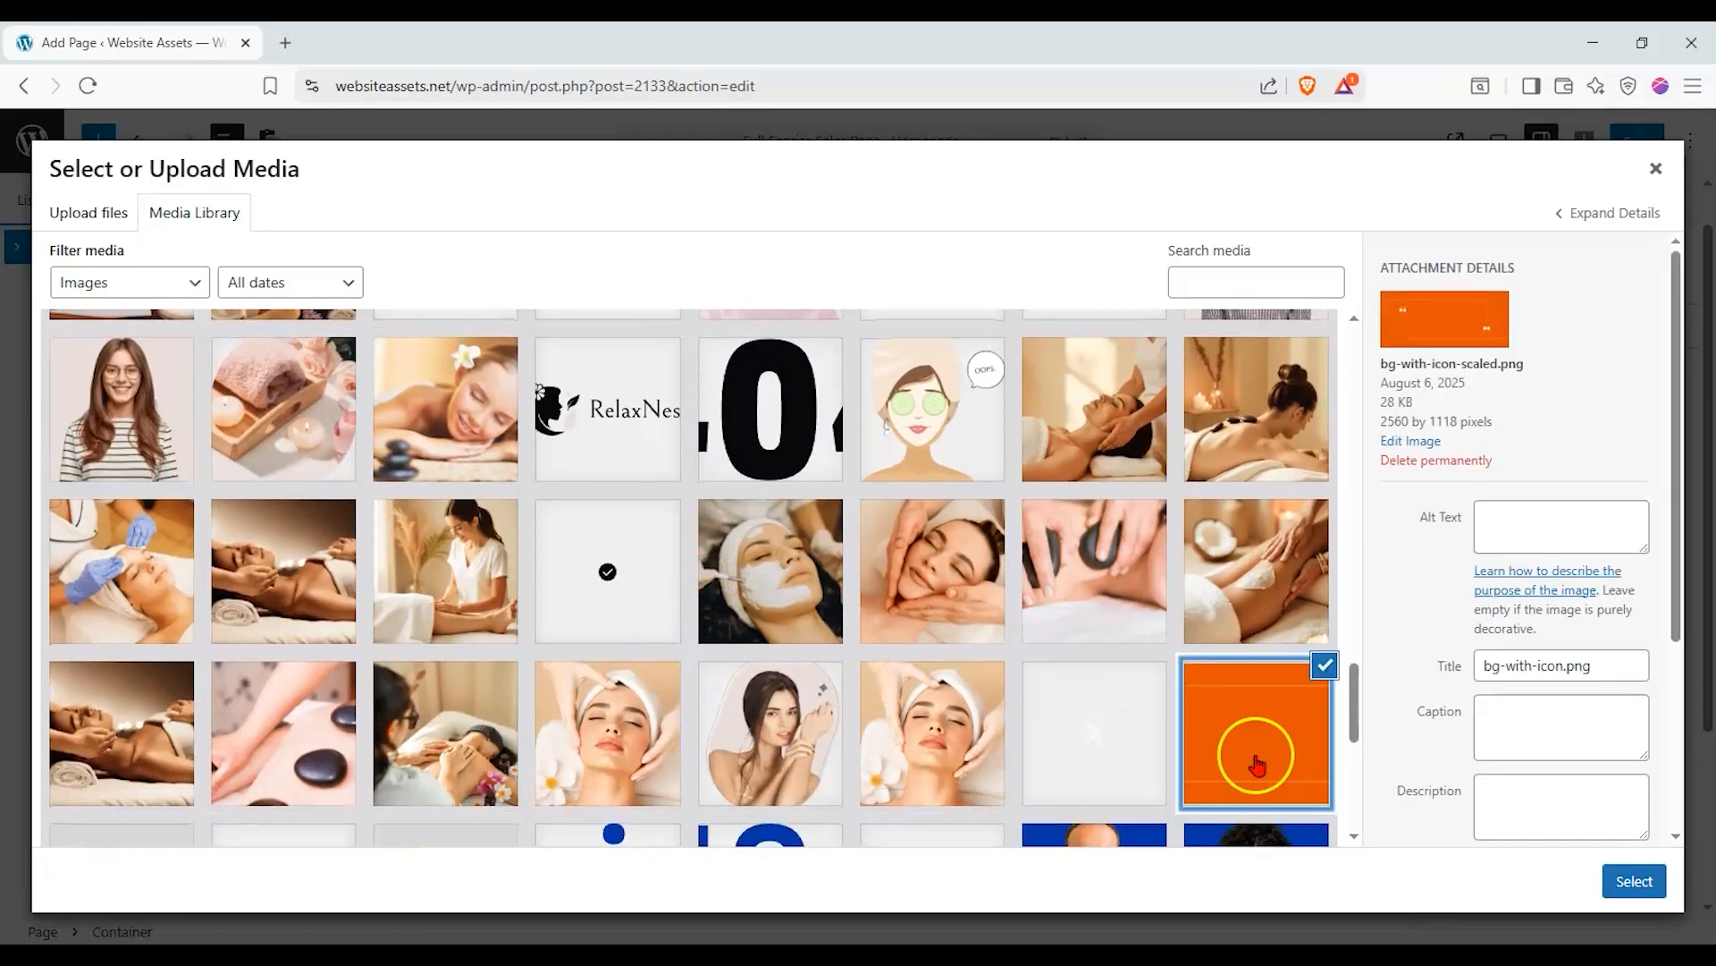
pyautogui.click(1130, 716)
pyautogui.click(1269, 742)
pyautogui.scroll(-6, 1294, 559)
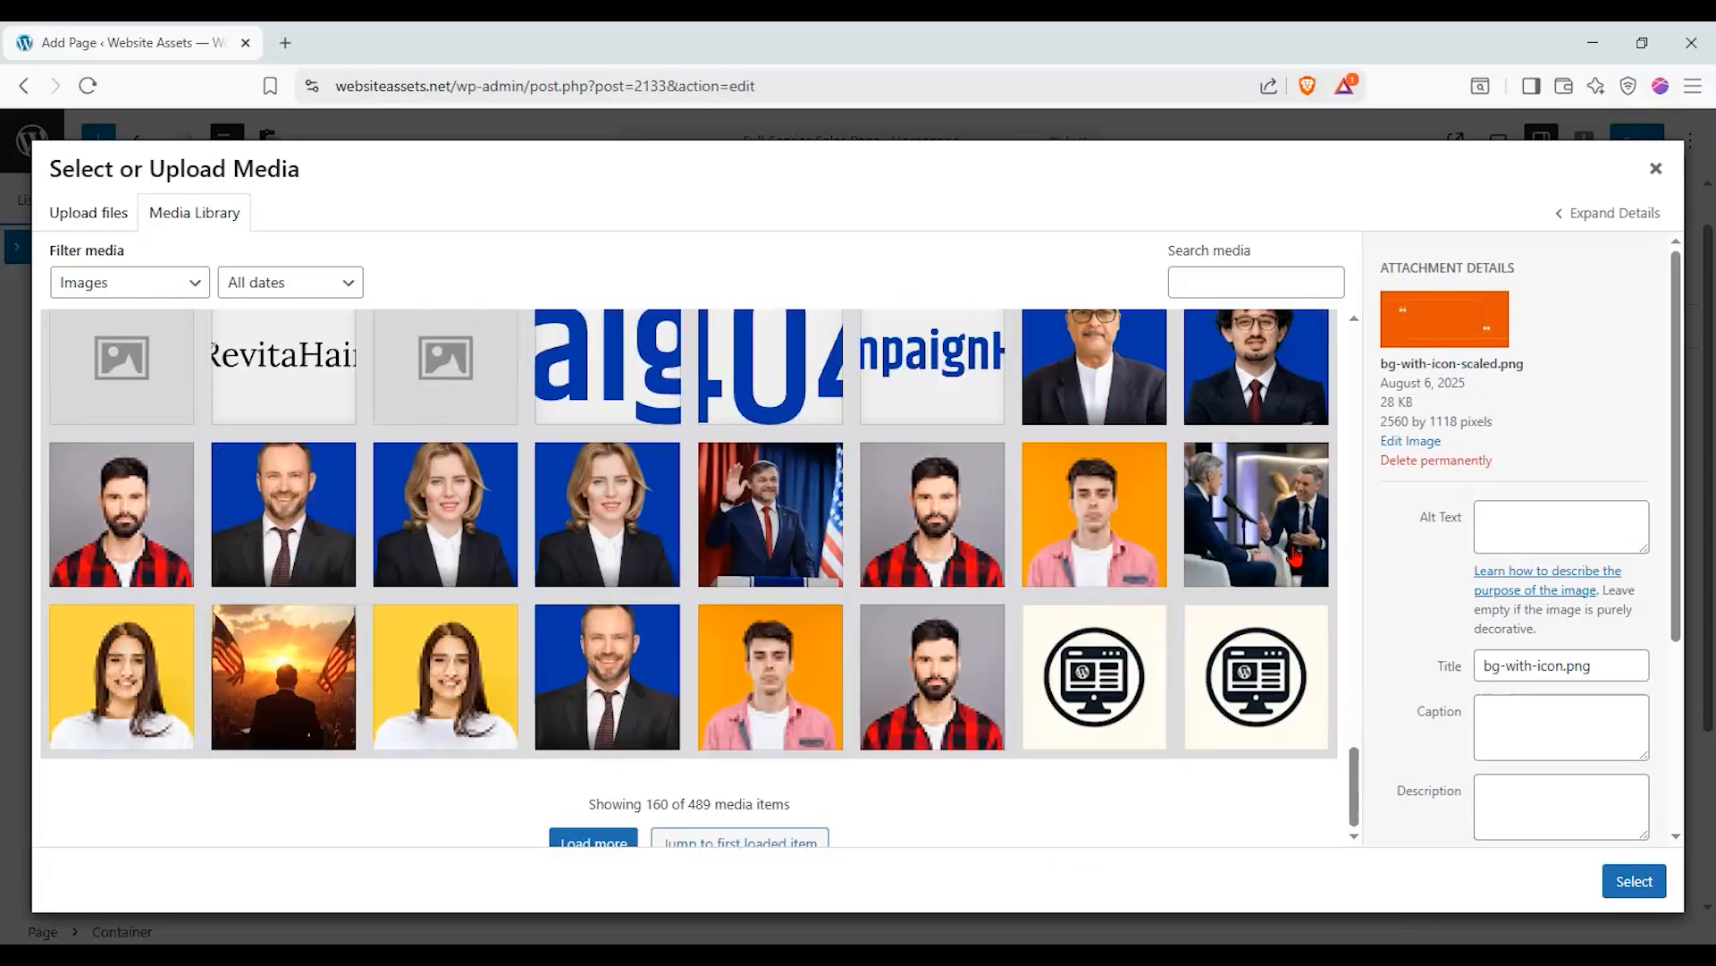
# Load more media items and preview the skyscraper image City-1.png as a background candidate.
pyautogui.click(625, 826)
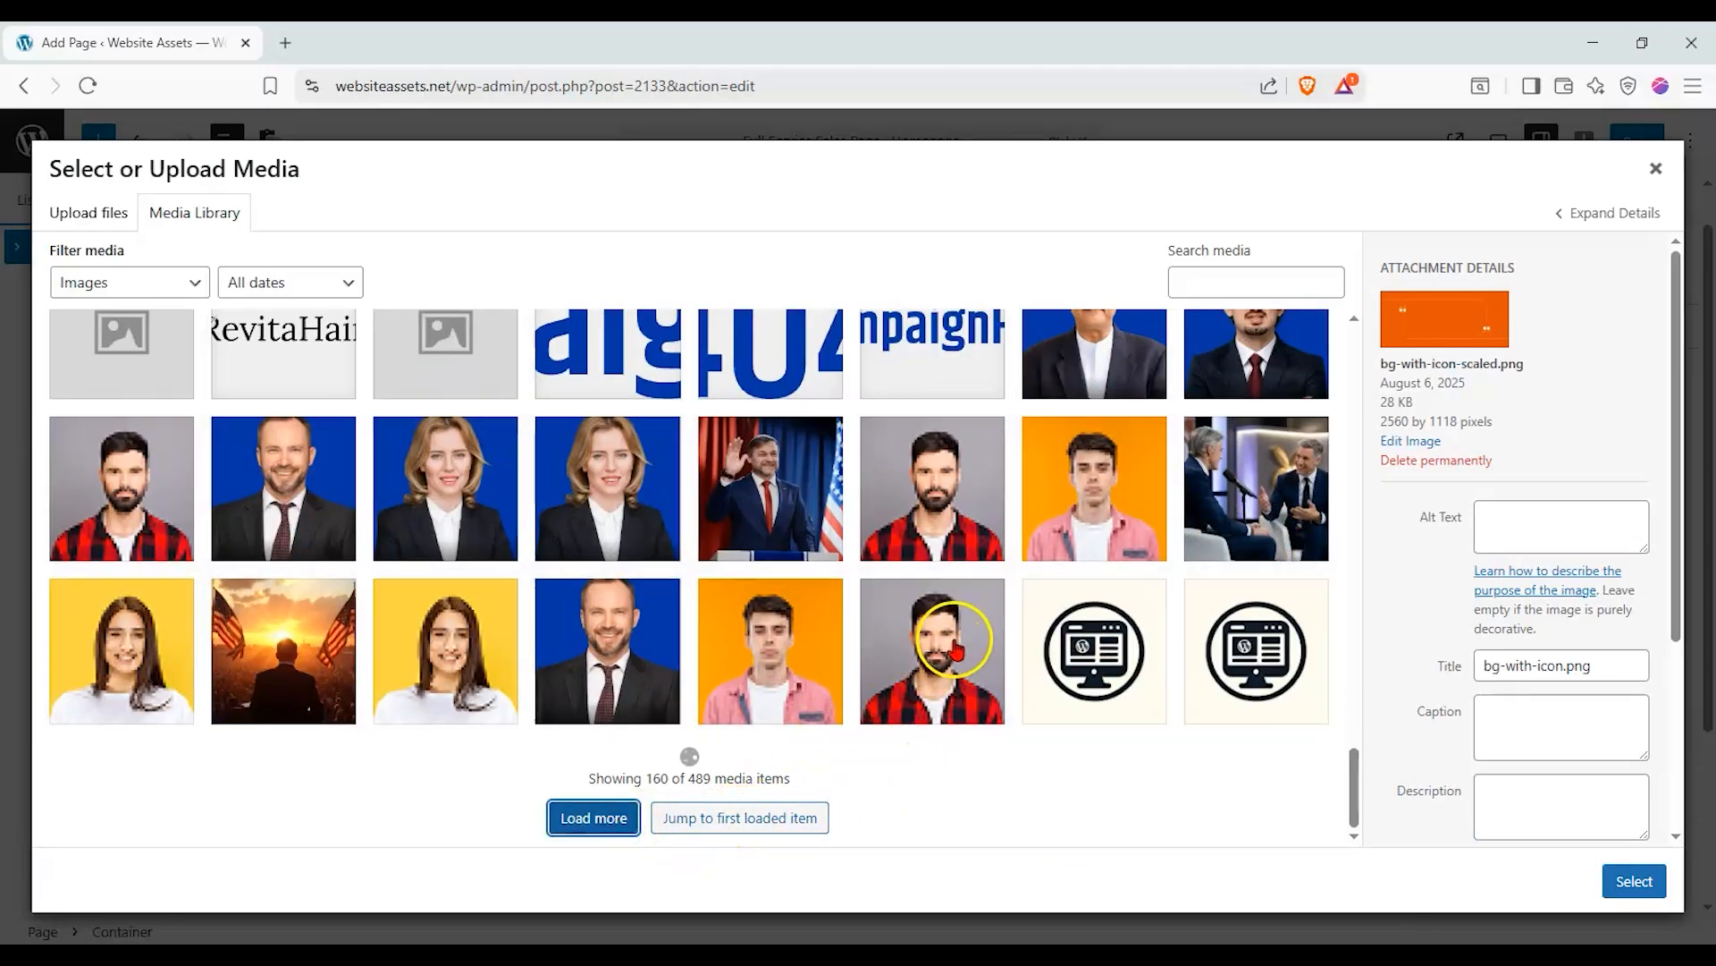
pyautogui.scroll(-5, 1042, 670)
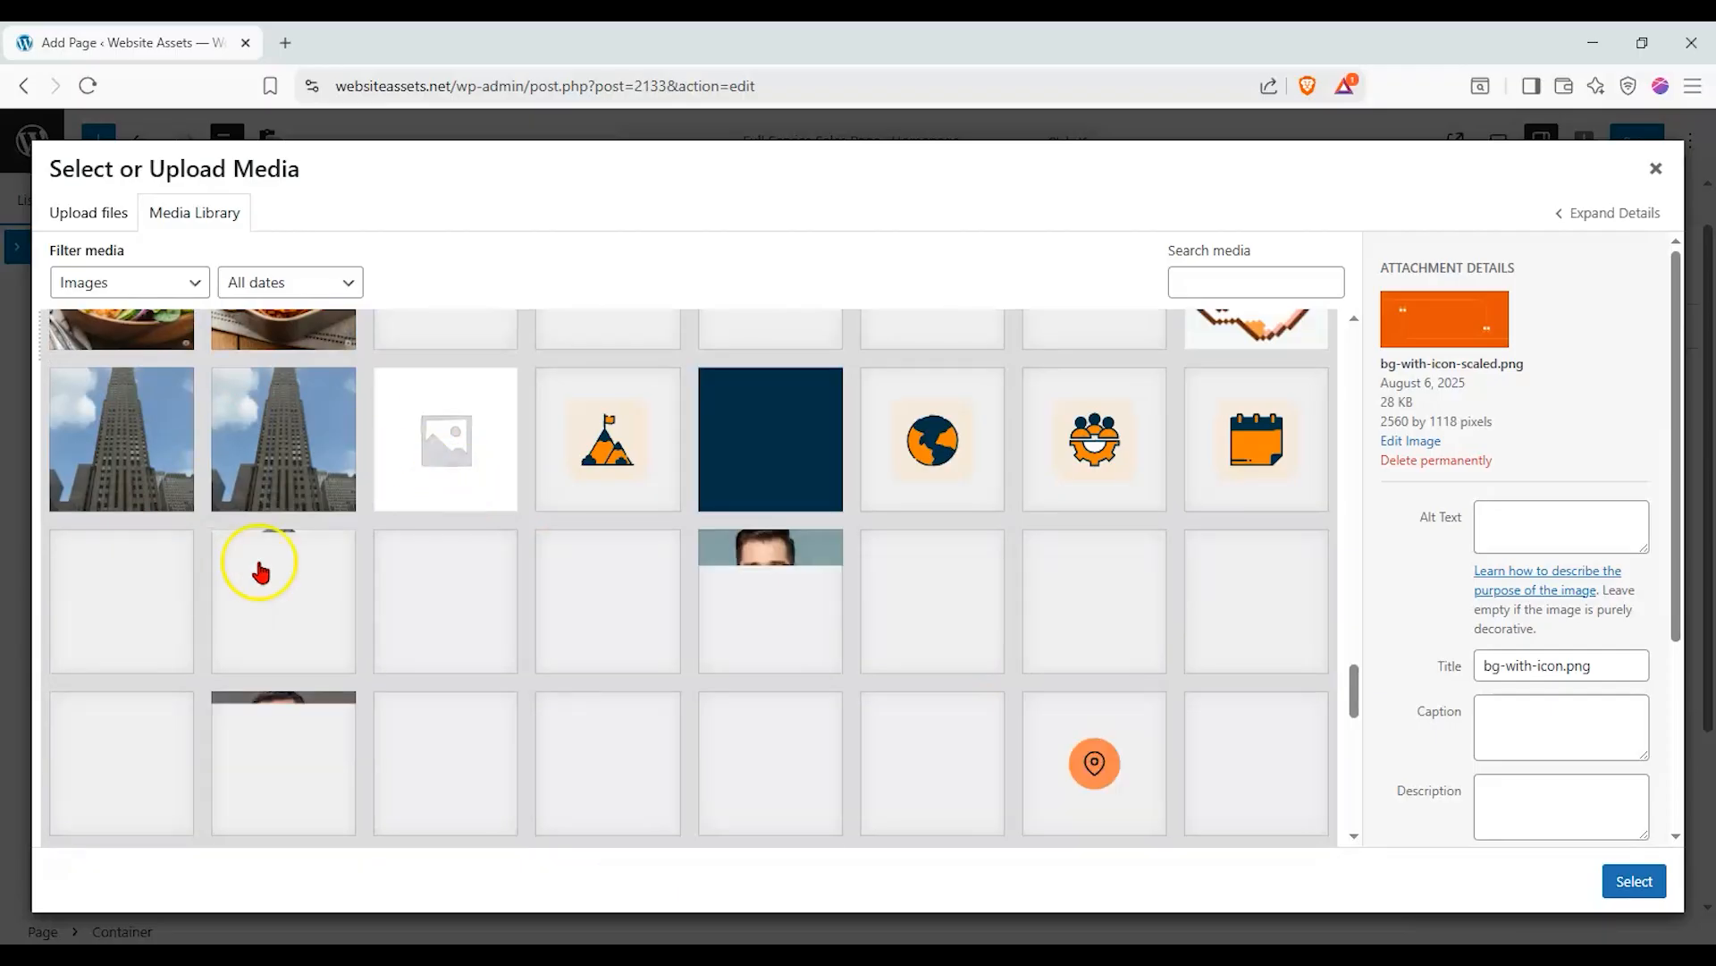
pyautogui.click(269, 447)
pyautogui.click(184, 450)
pyautogui.scroll(2, 347, 541)
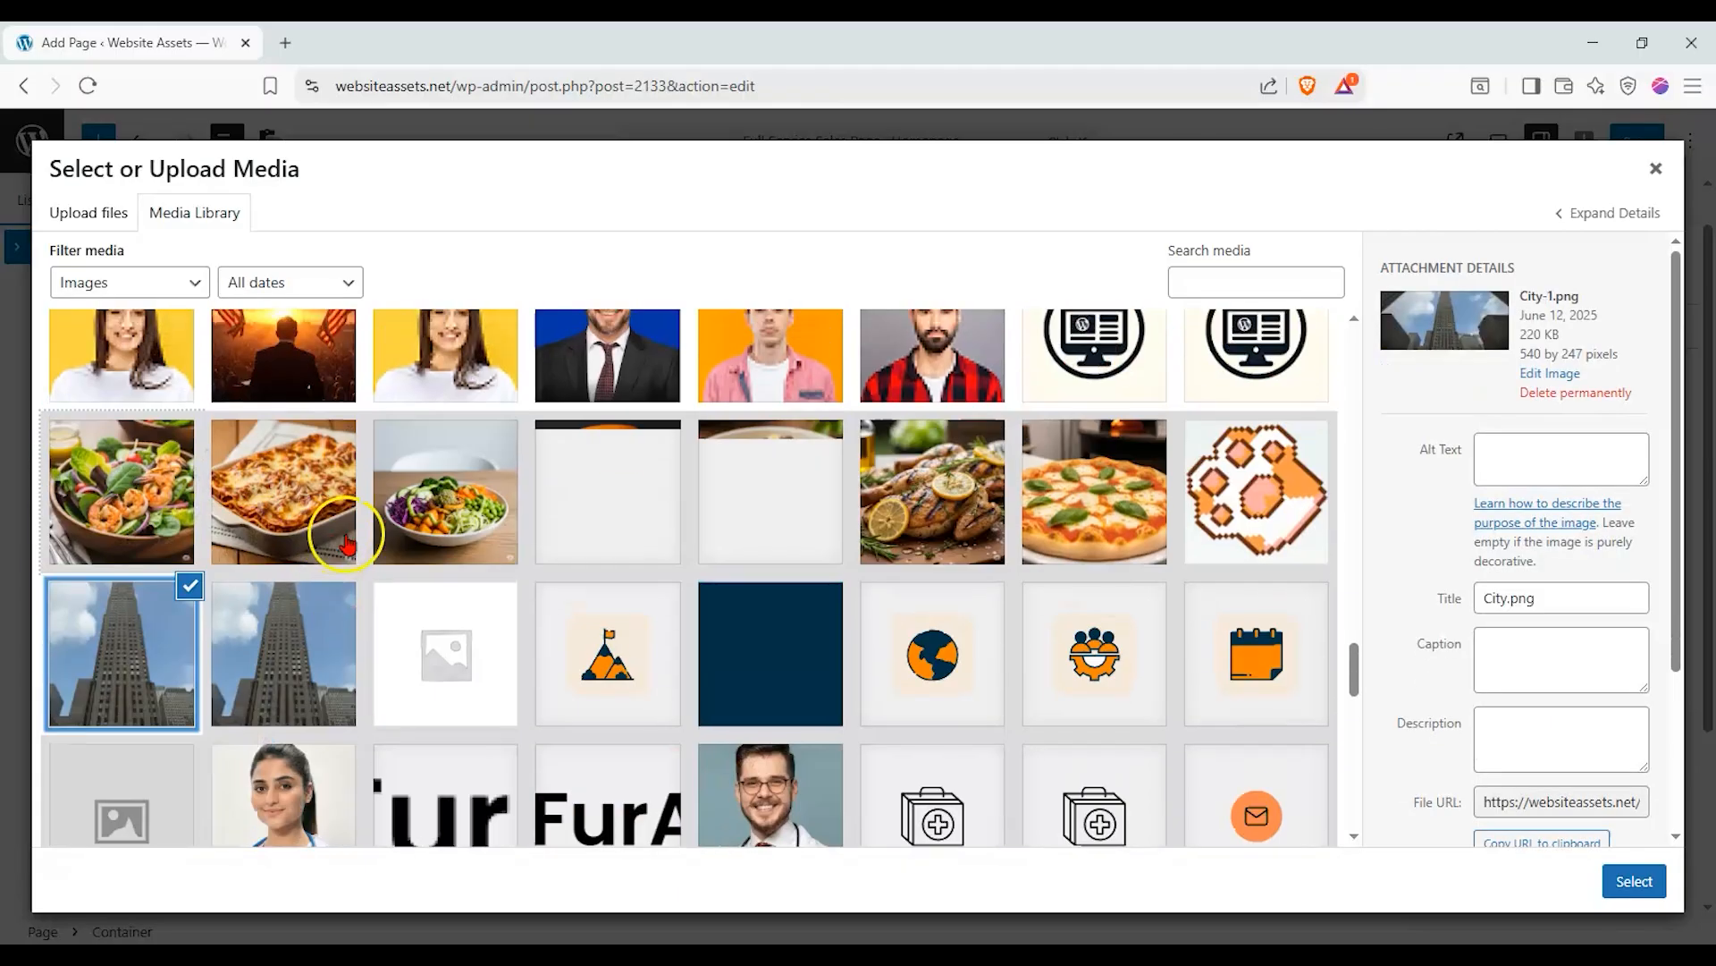
pyautogui.scroll(-15, 347, 541)
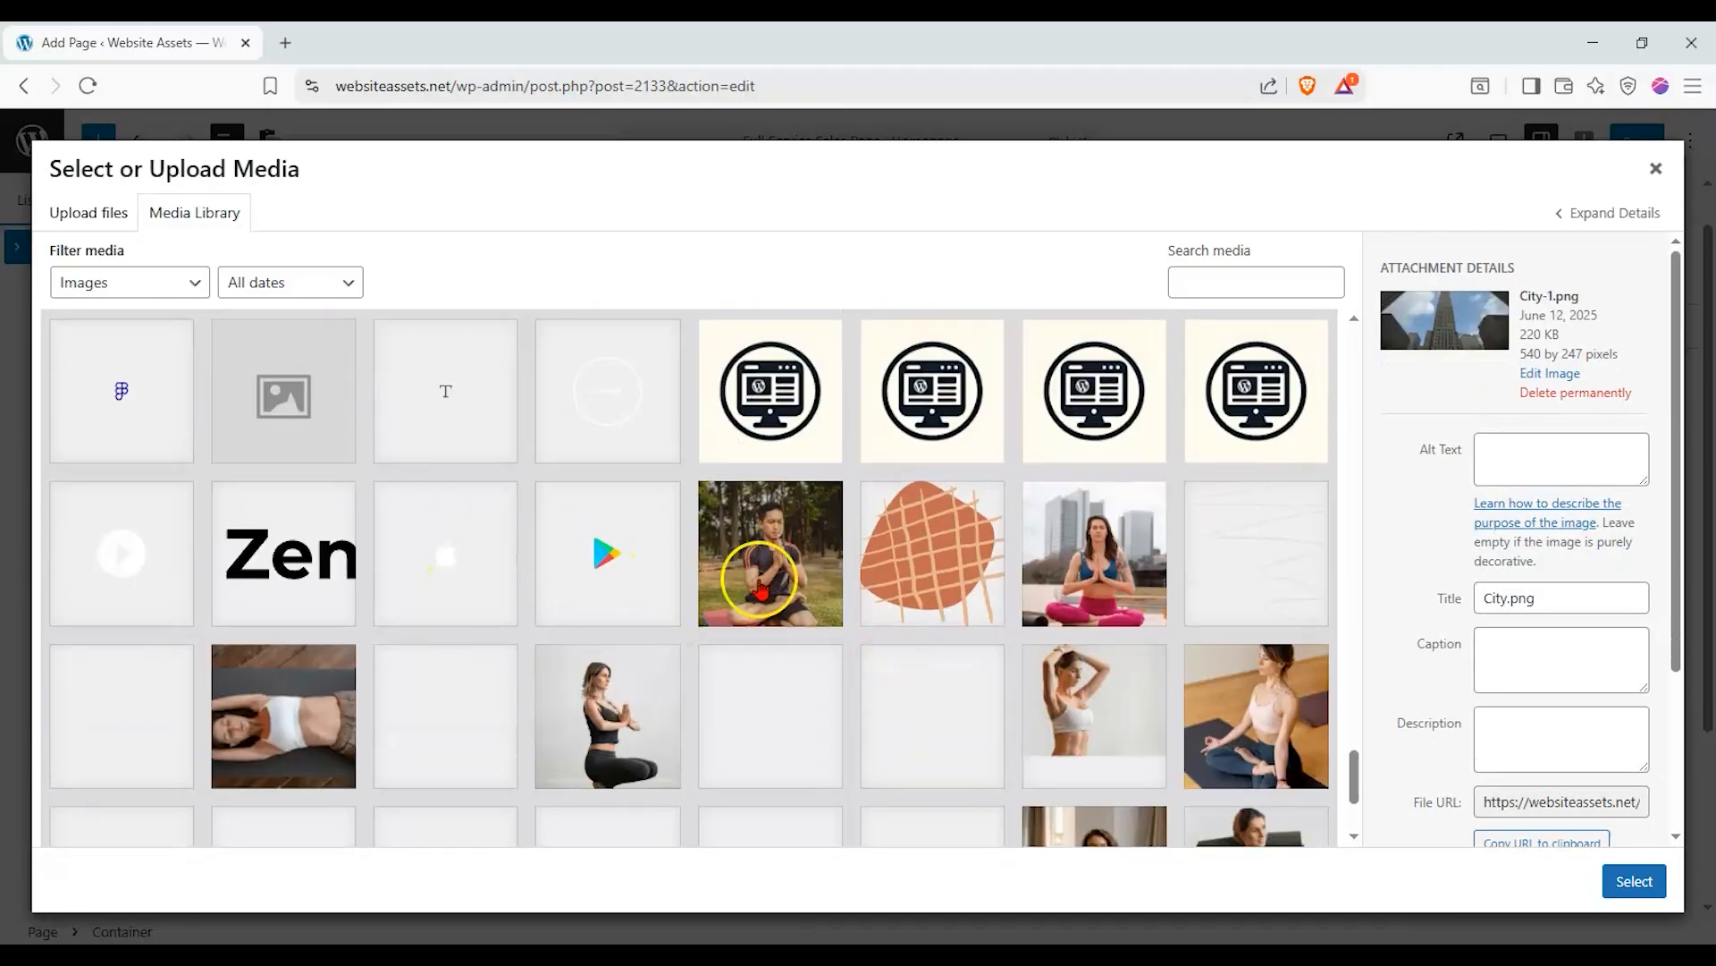
# Load another batch of media items and preview the building and interior photos as background candidates.
pyautogui.scroll(-3, 761, 590)
pyautogui.click(594, 817)
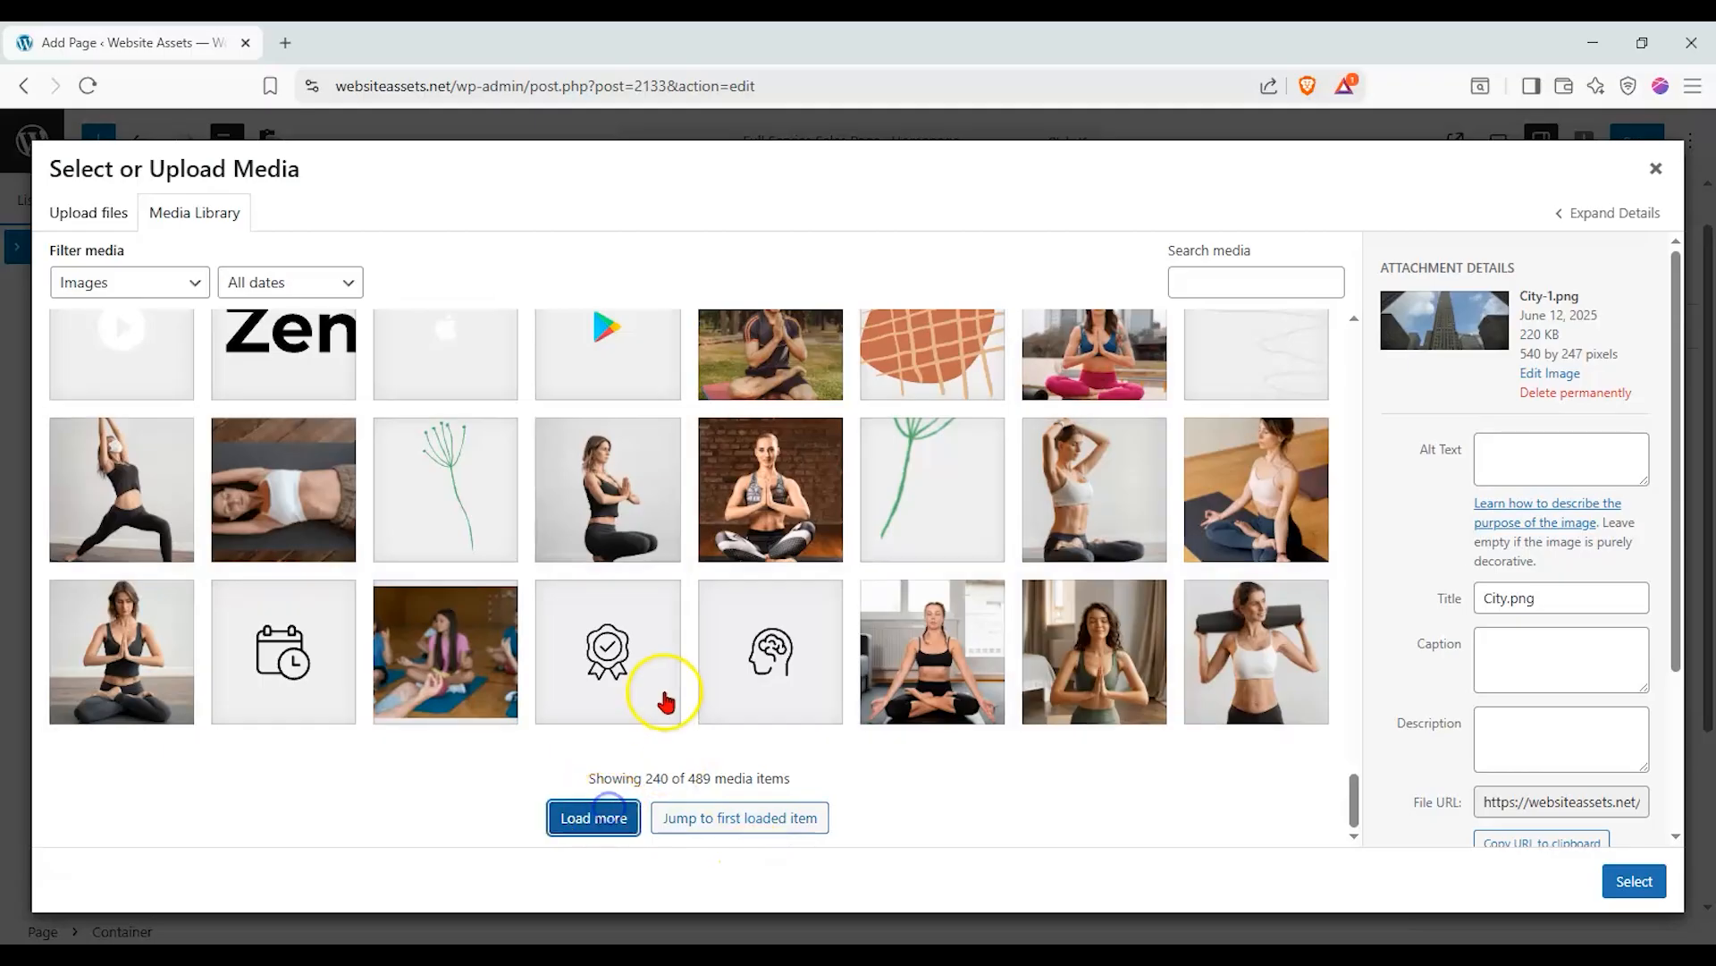
pyautogui.scroll(3, 666, 680)
pyautogui.scroll(-3, 666, 660)
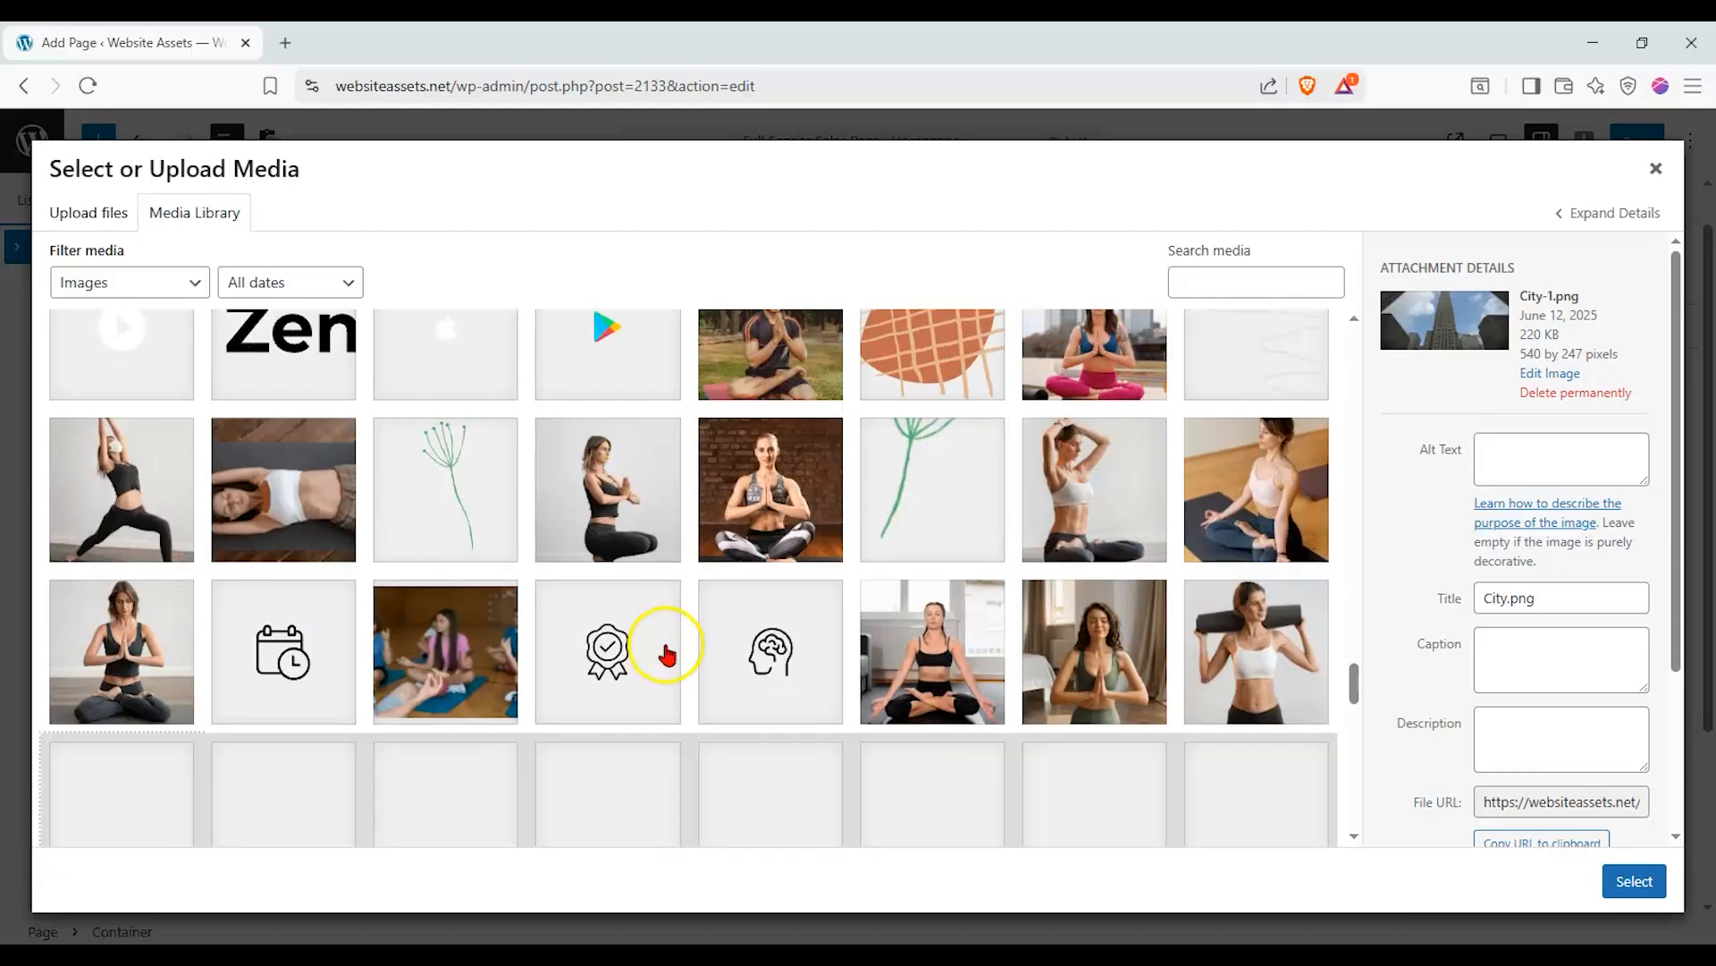
pyautogui.scroll(-5, 666, 654)
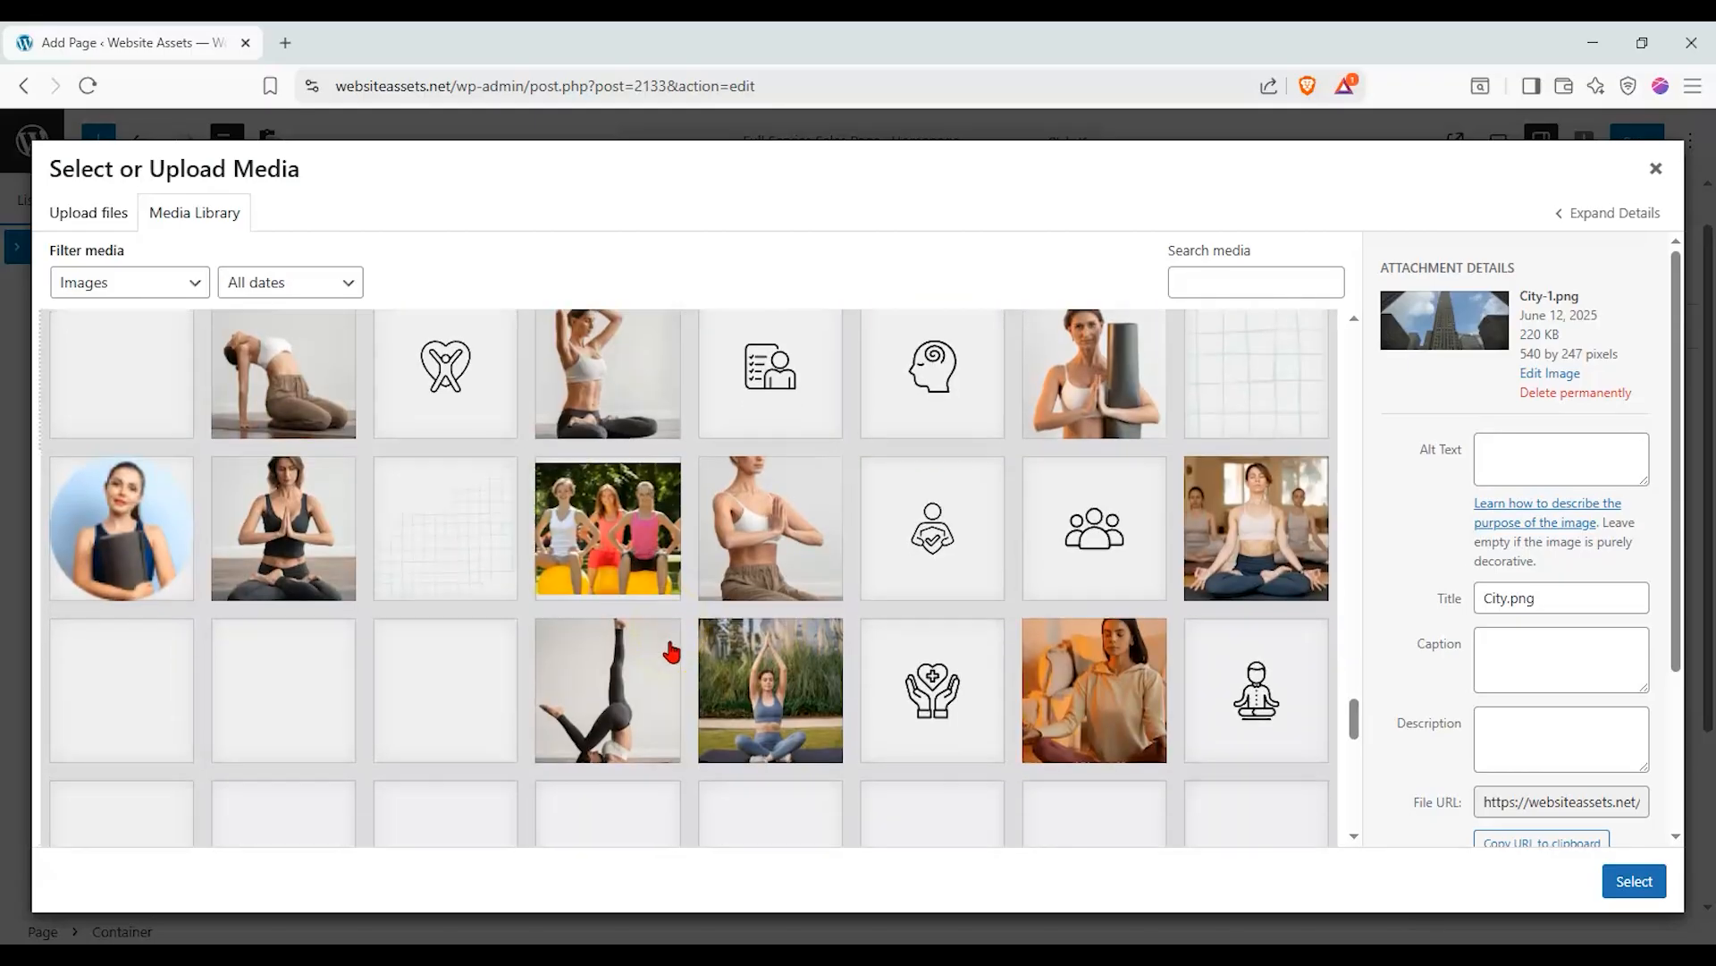
pyautogui.scroll(-3, 670, 652)
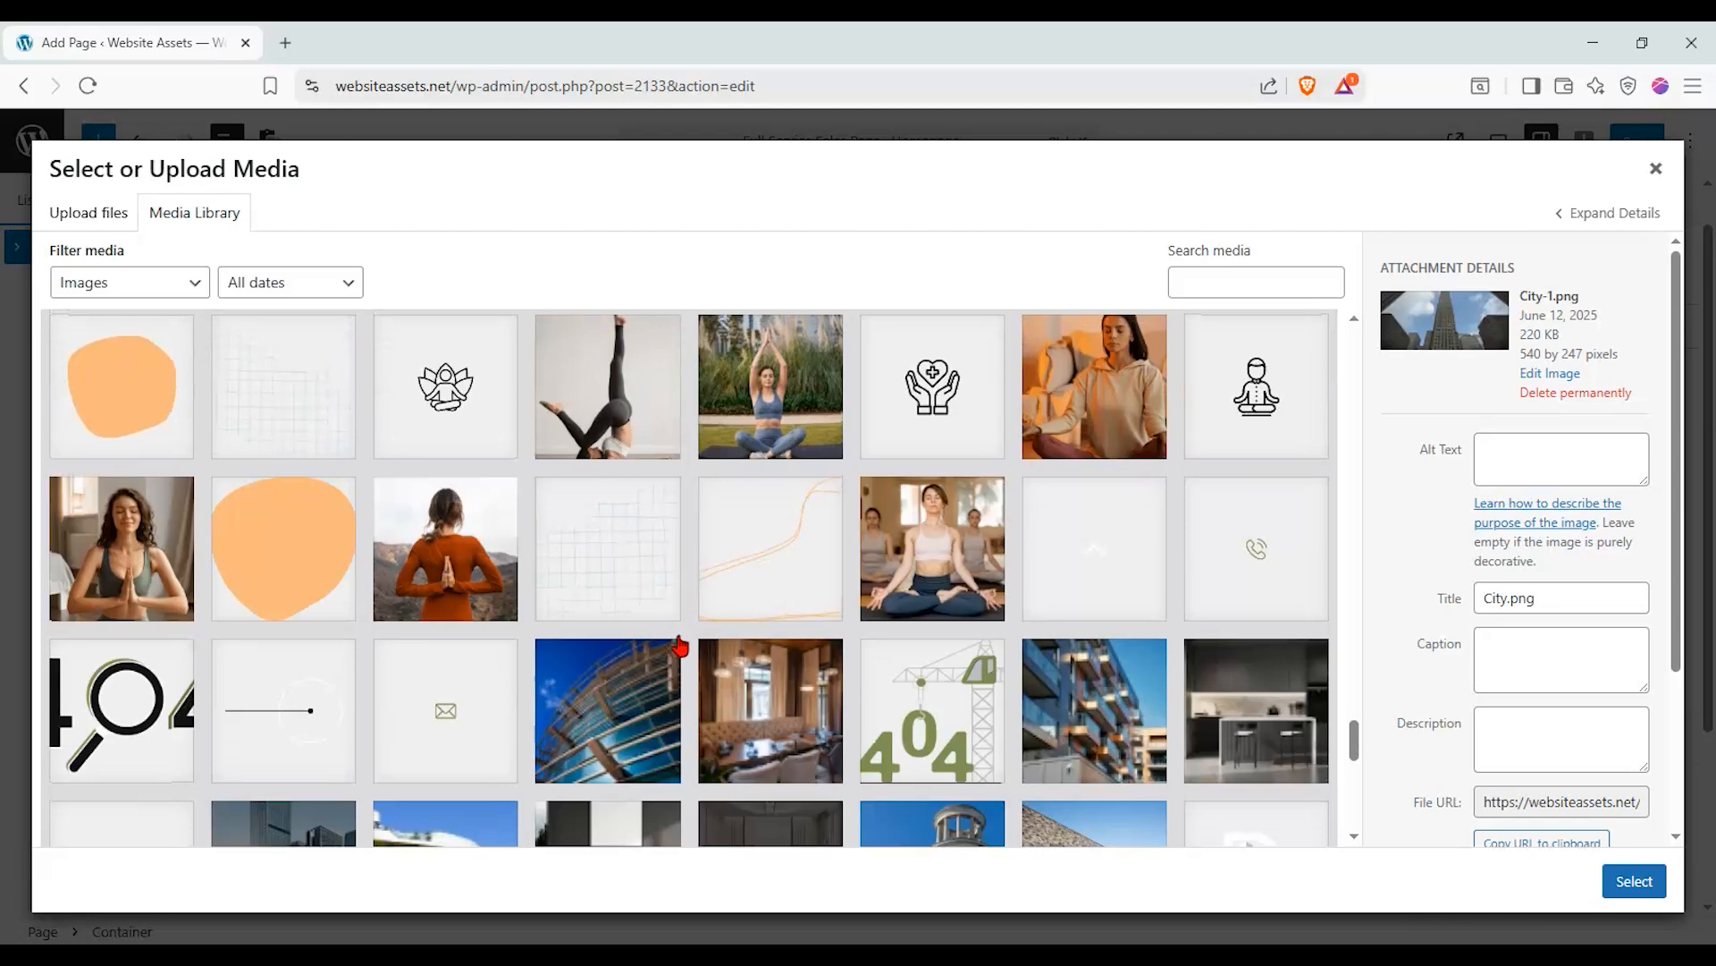
pyautogui.click(809, 669)
pyautogui.click(630, 696)
pyautogui.click(1075, 708)
pyautogui.click(1256, 733)
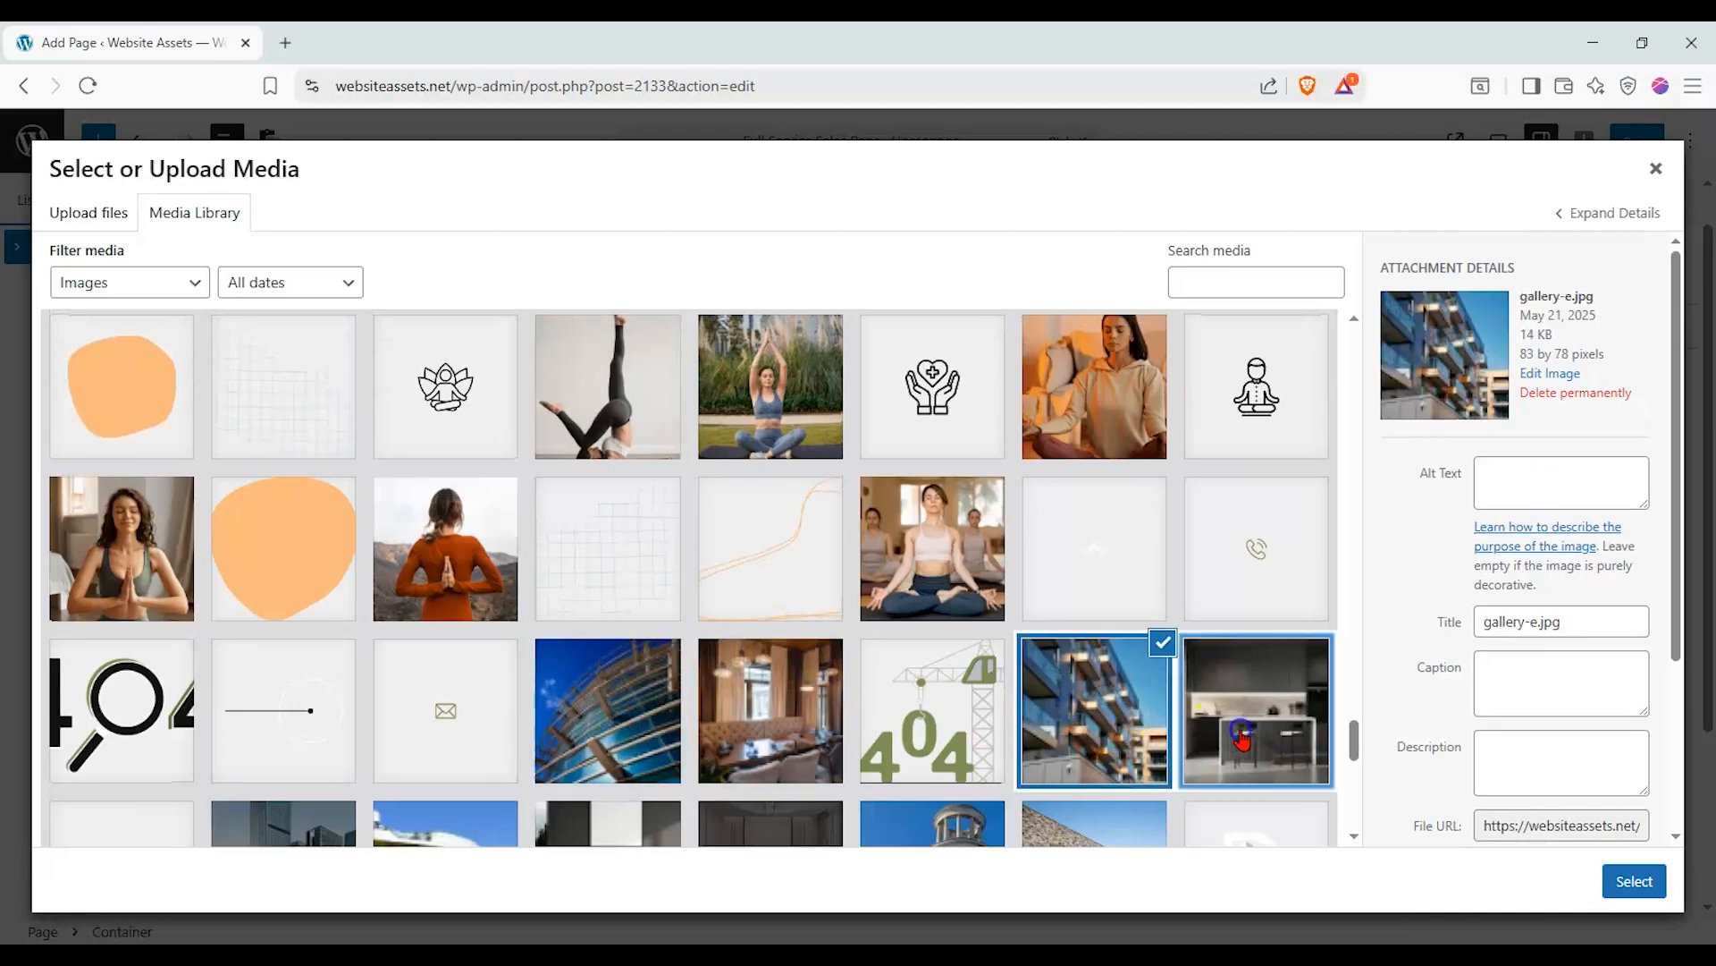
# Use the dark boardroom photo coming-soon-1-bg.jpg as the Container's background image.
pyautogui.scroll(-3, 1073, 693)
pyautogui.click(701, 524)
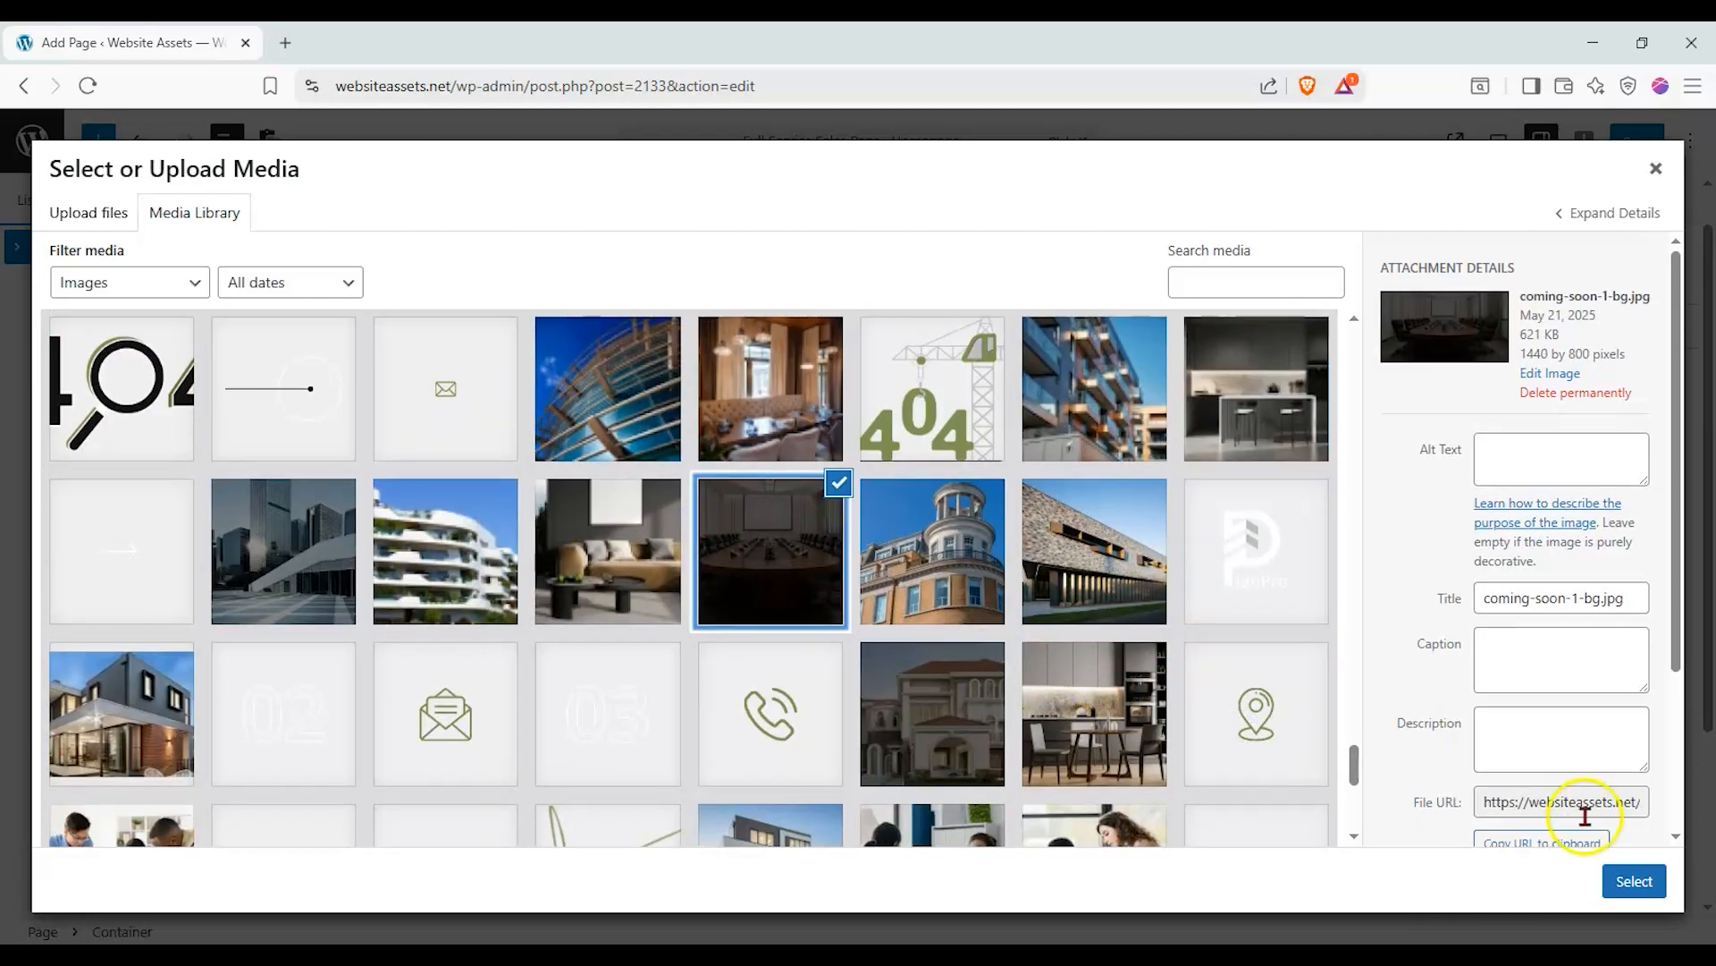
pyautogui.click(1620, 878)
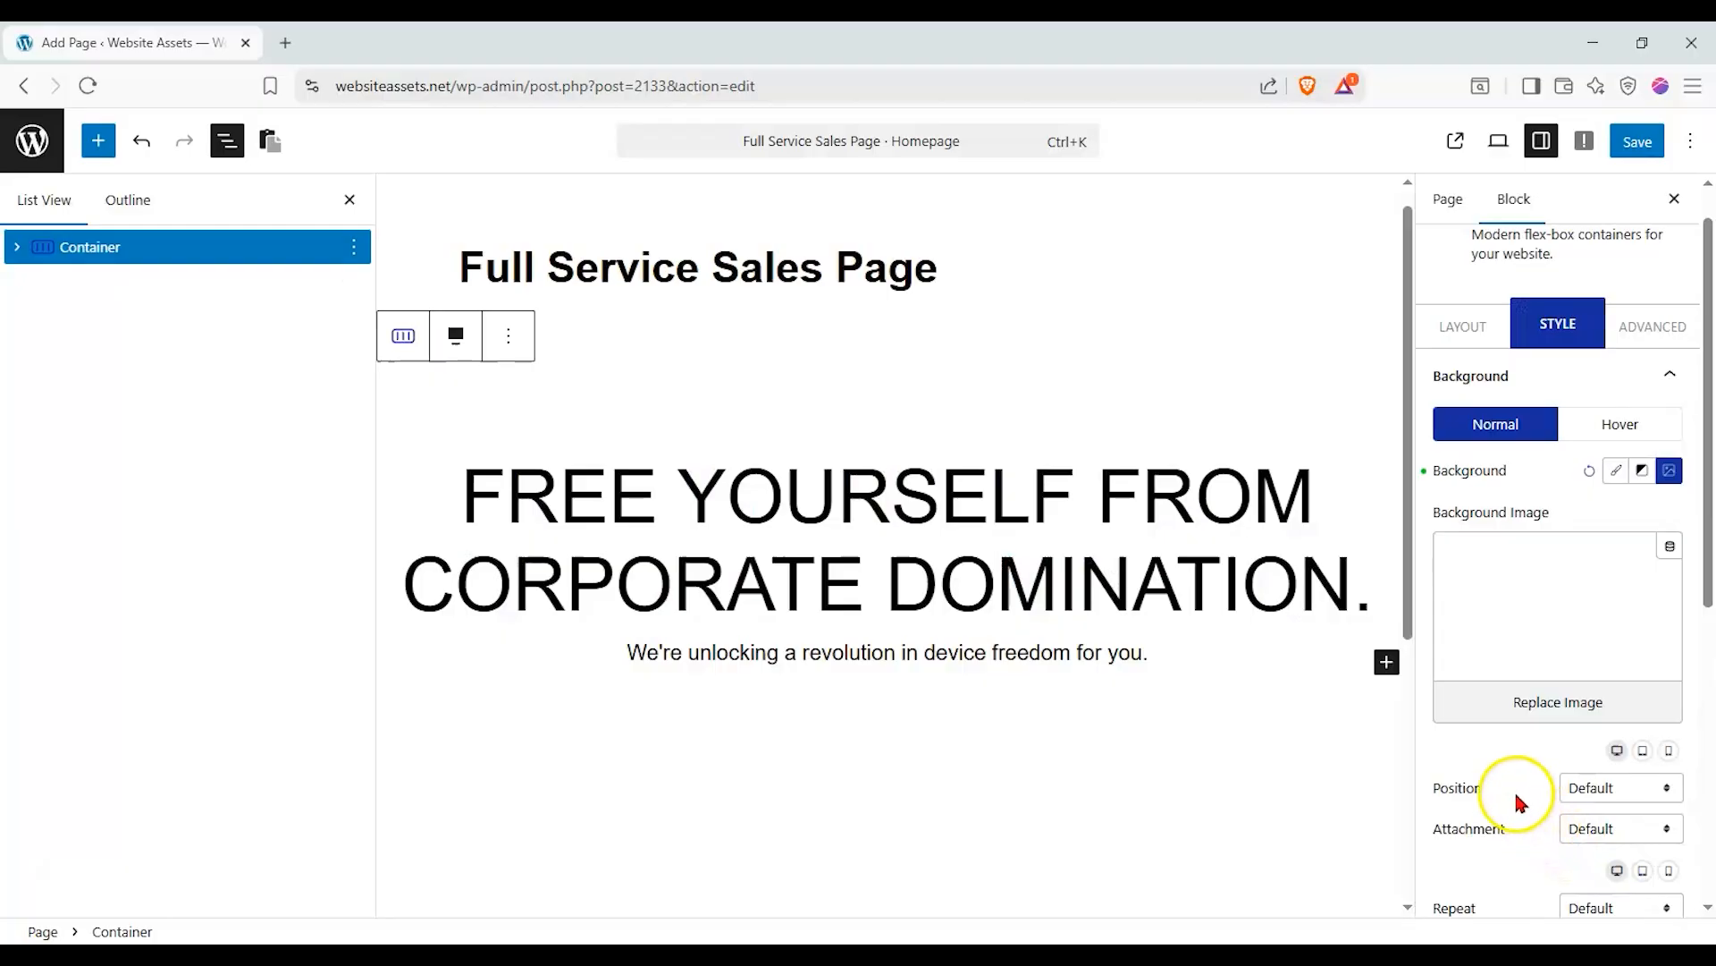
# Set the position of the Container's background image to Center Center.
pyautogui.scroll(-1, 1518, 786)
pyautogui.click(1630, 685)
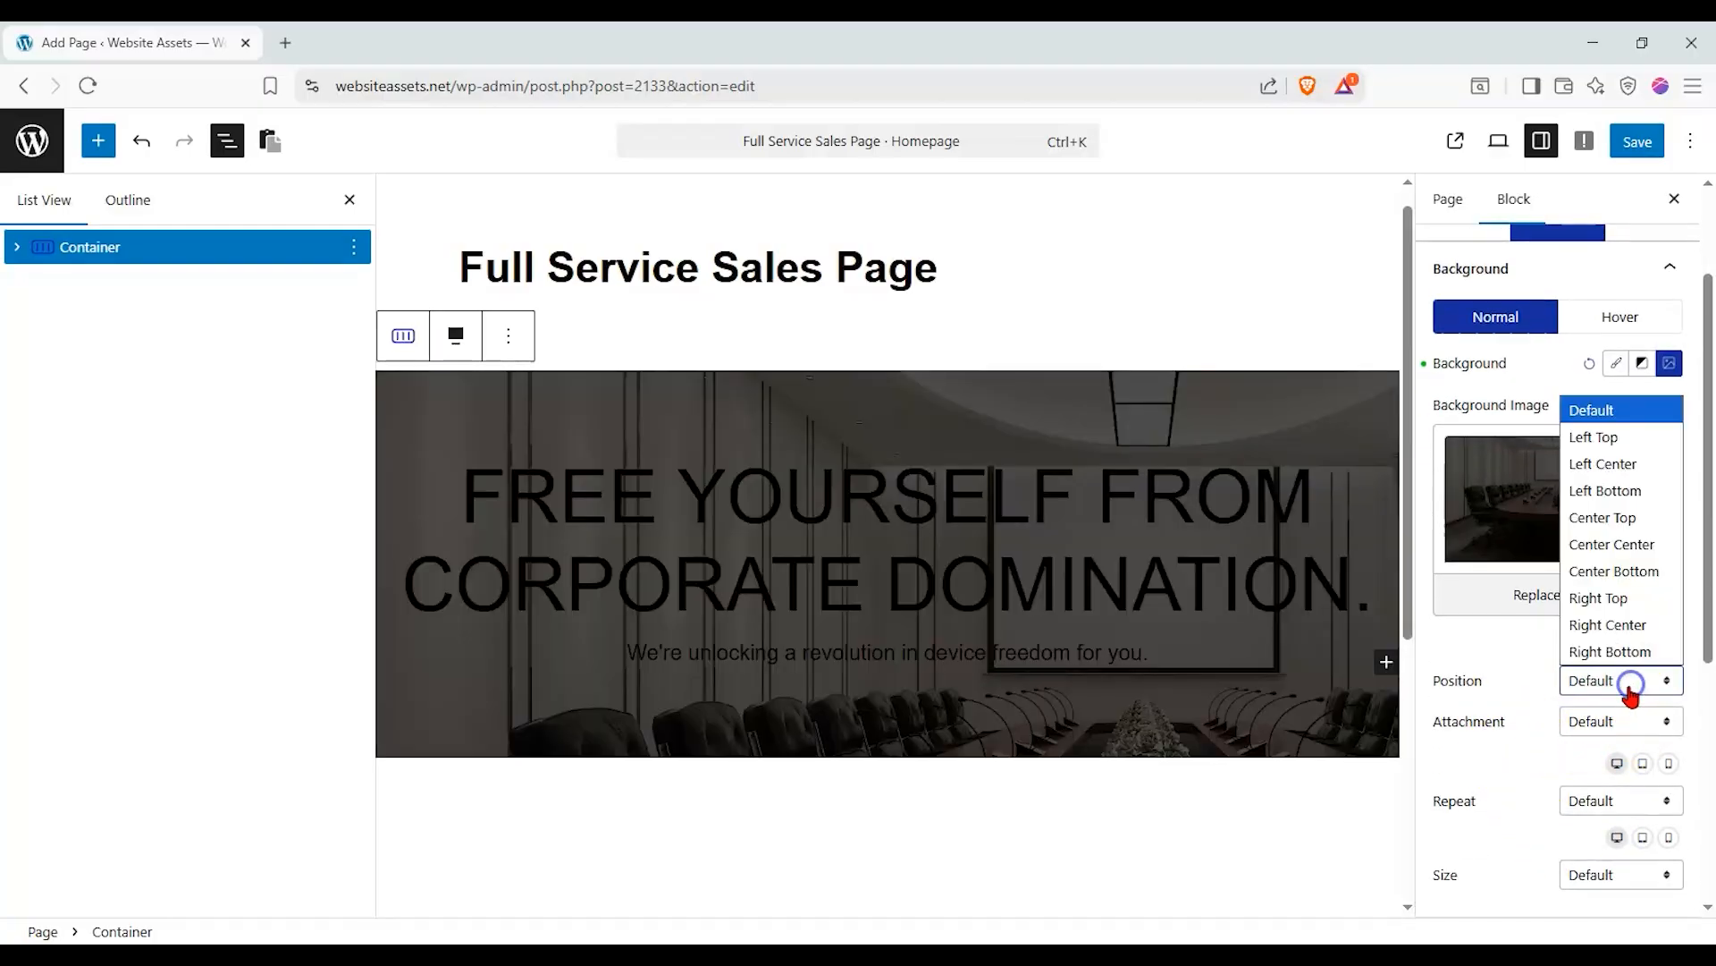
pyautogui.click(1643, 543)
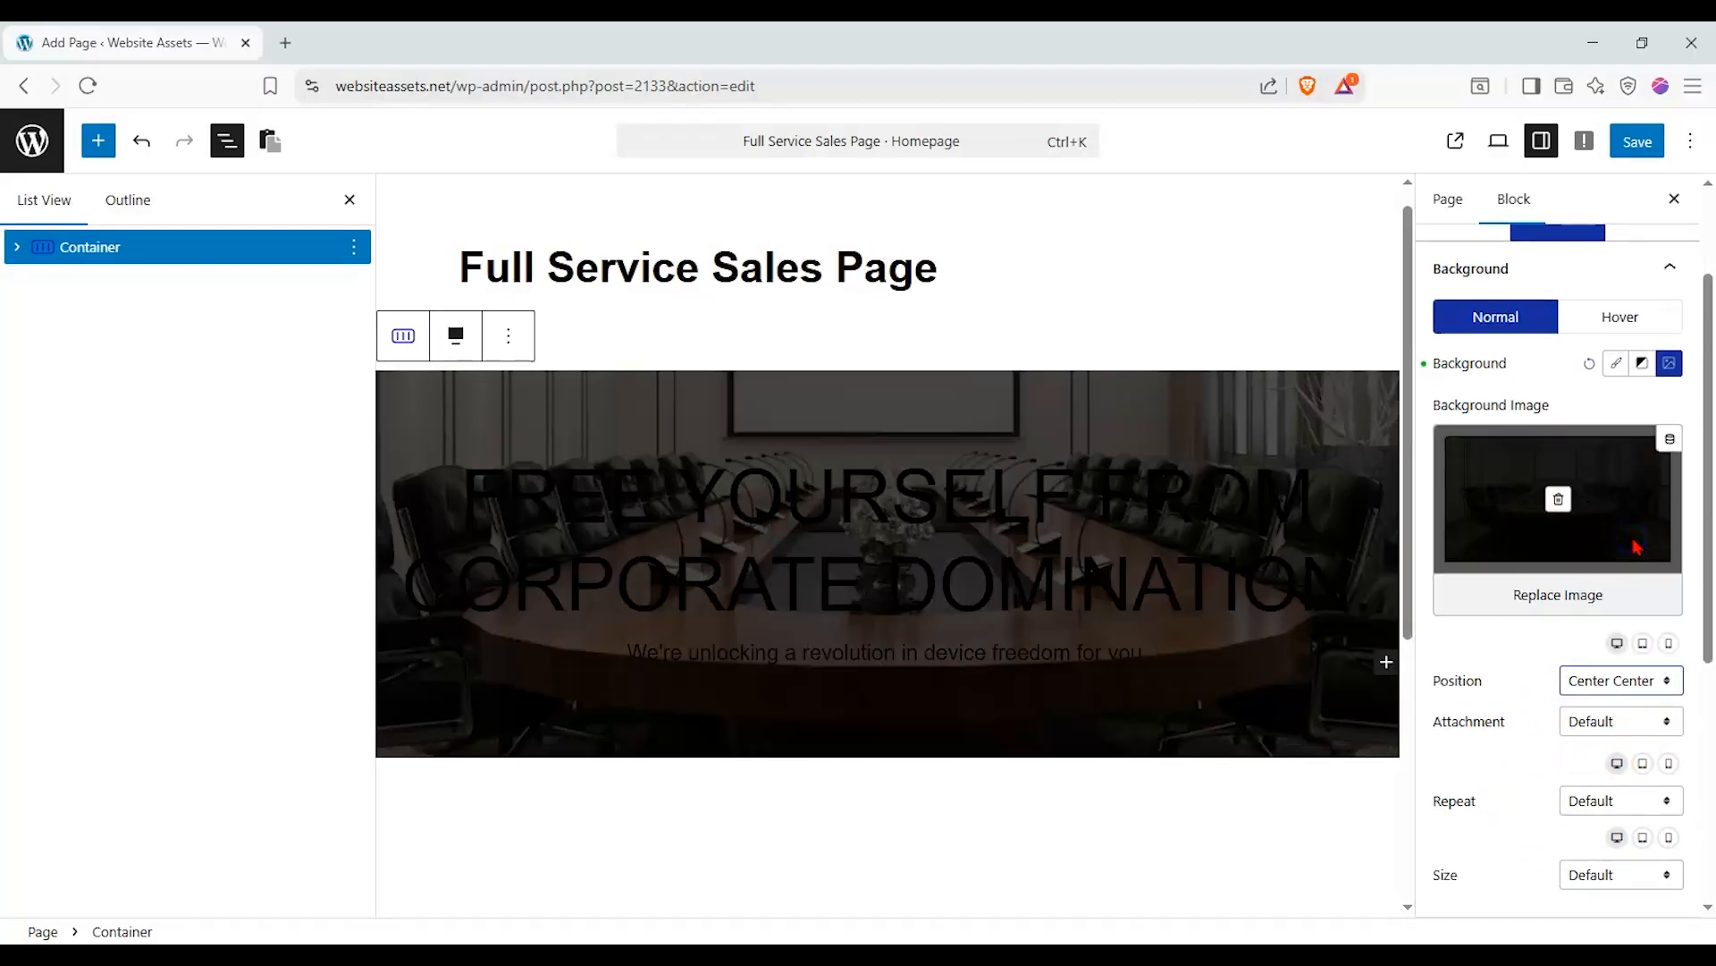
# Look through the Container's remaining style settings and its layout settings.
pyautogui.scroll(-3, 1609, 658)
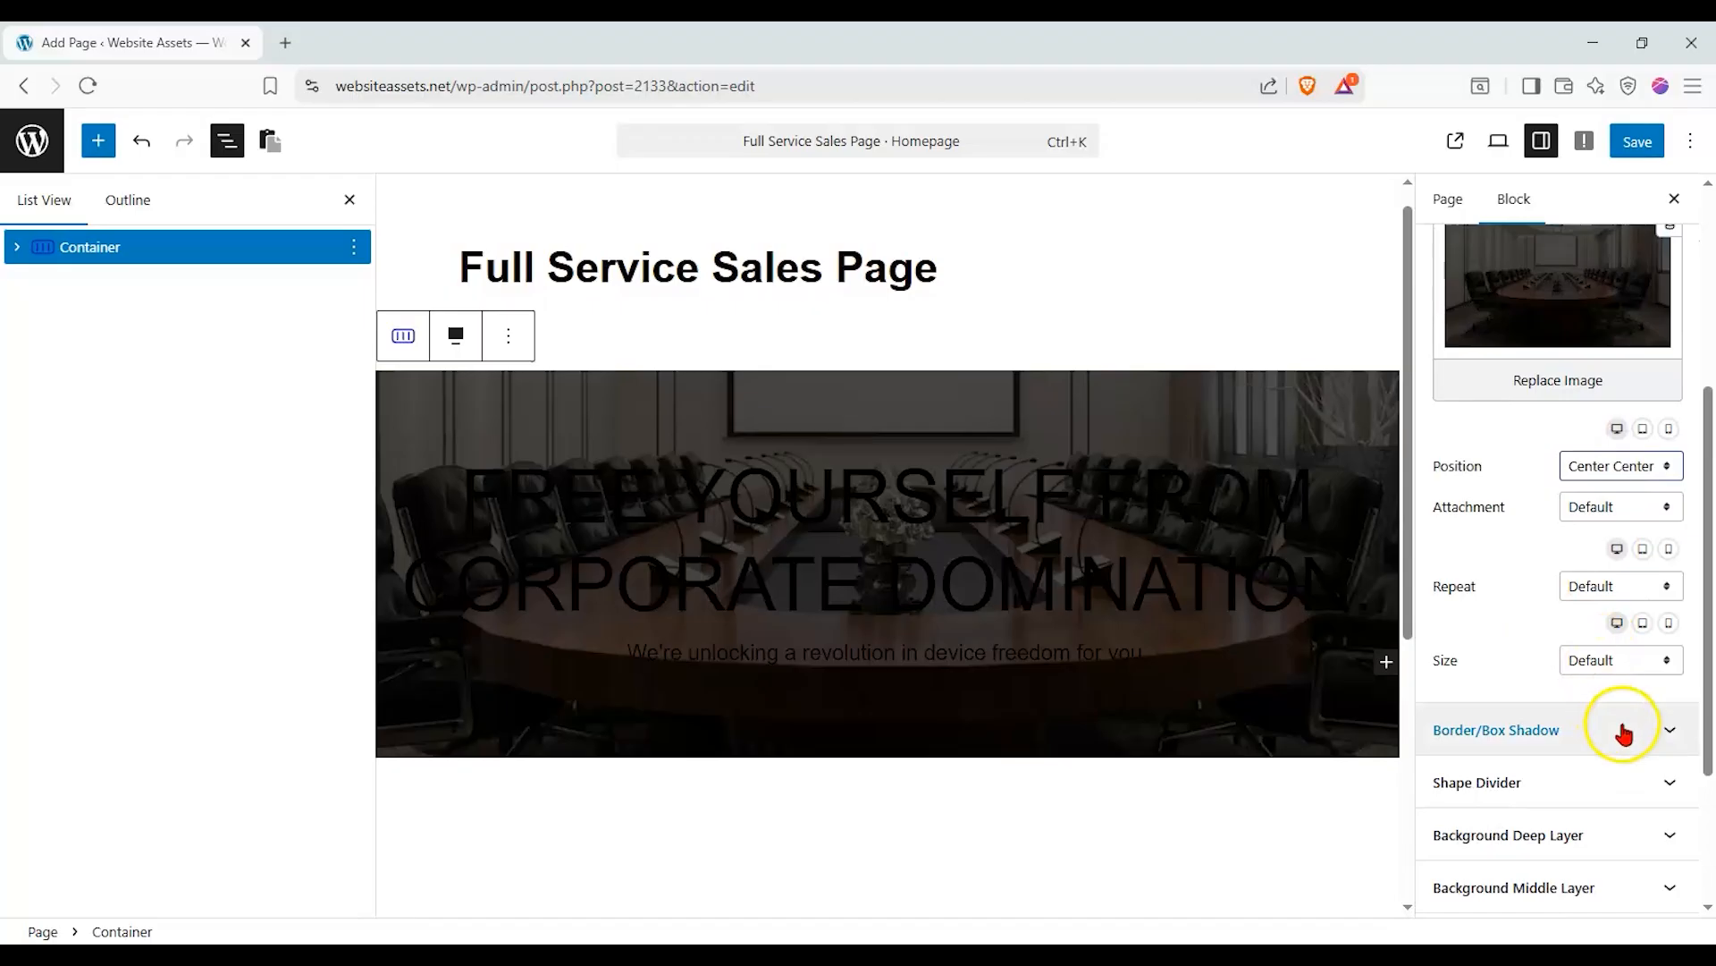
pyautogui.scroll(-2, 1621, 731)
pyautogui.scroll(6, 1617, 724)
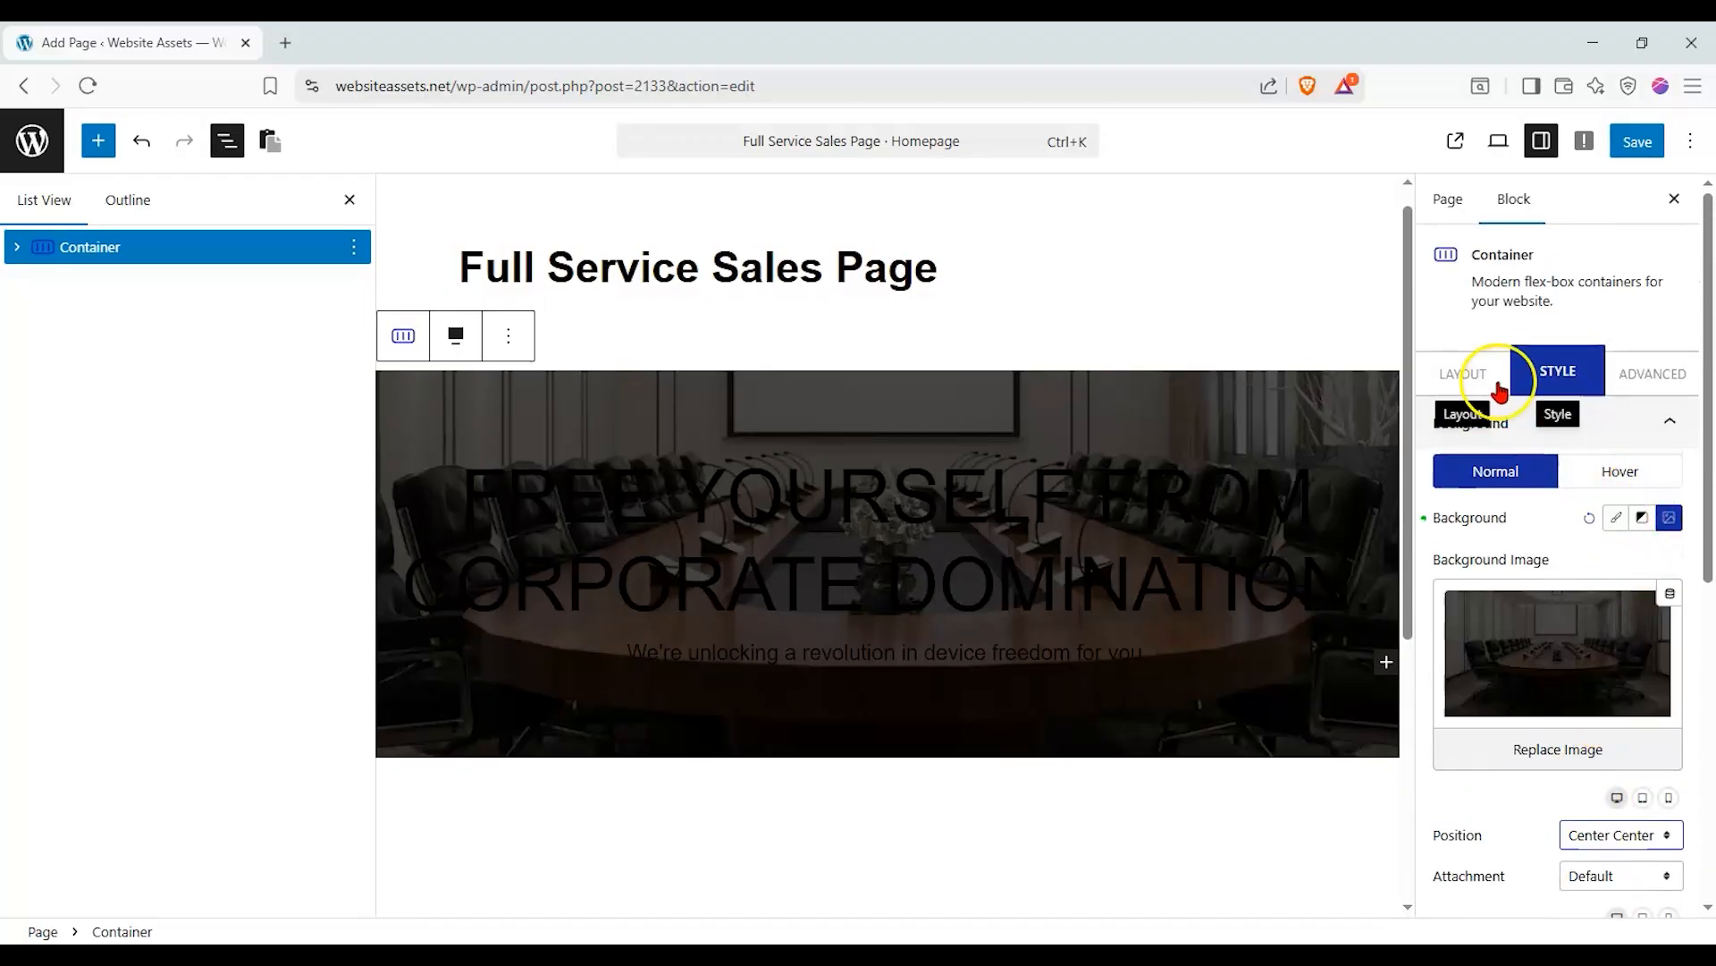
pyautogui.click(1495, 380)
pyautogui.scroll(-2, 1532, 479)
pyautogui.scroll(-1, 1532, 478)
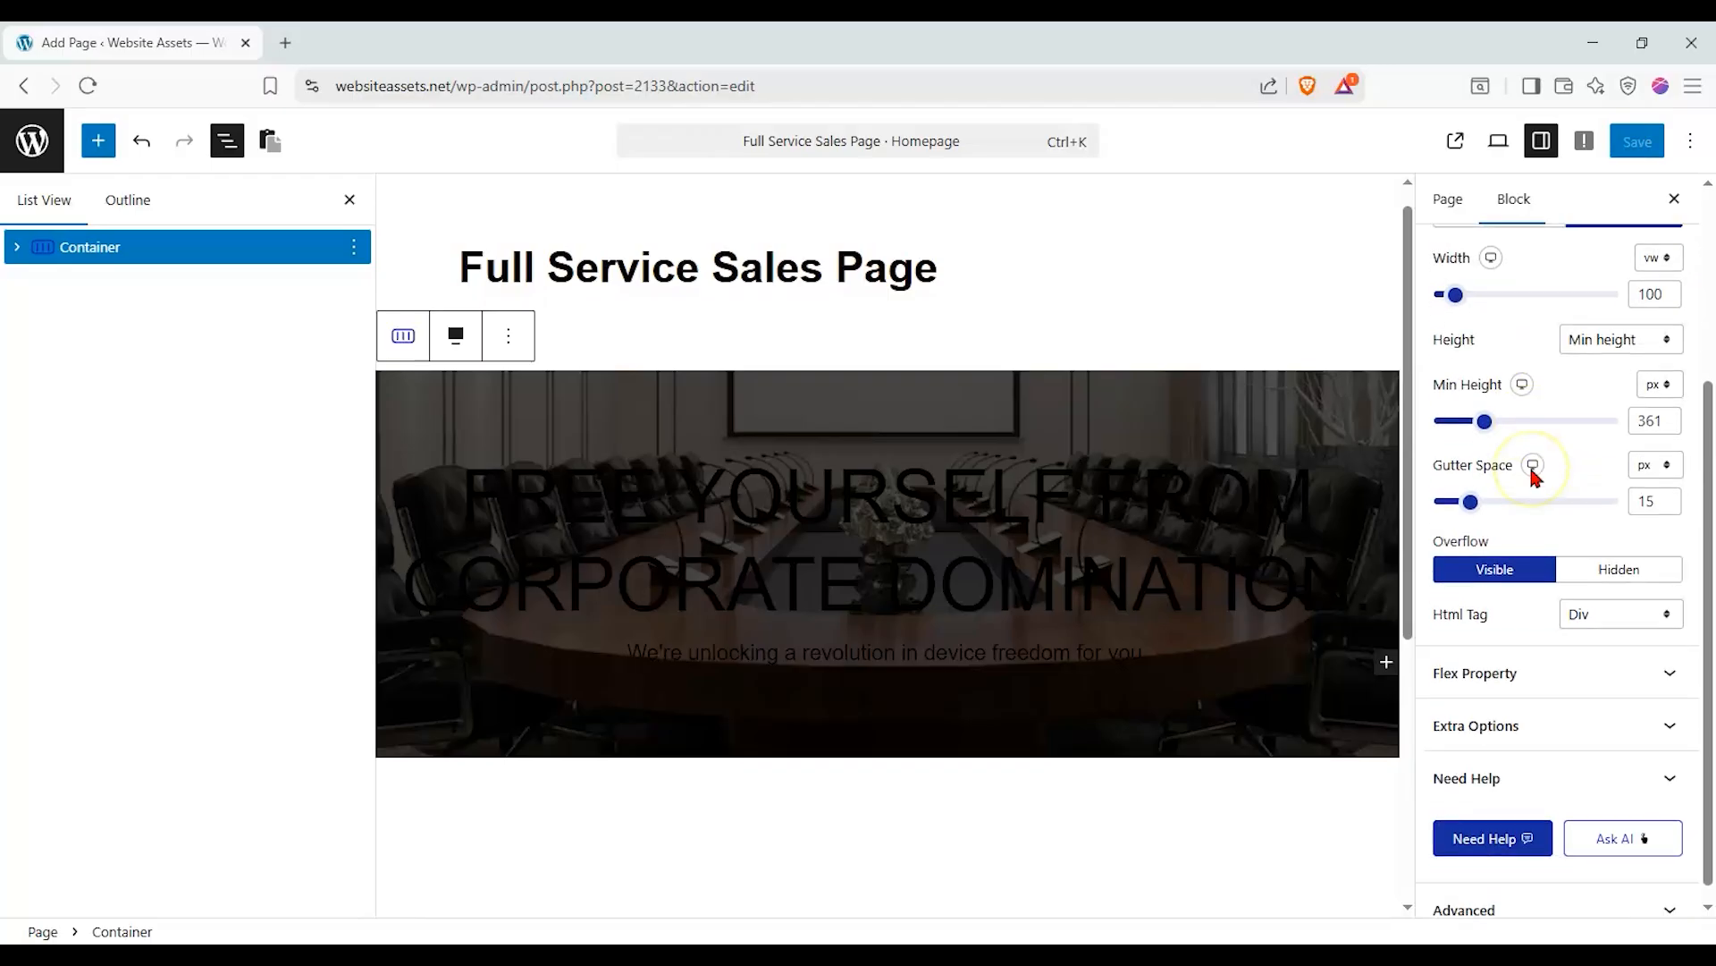
pyautogui.scroll(3, 1552, 532)
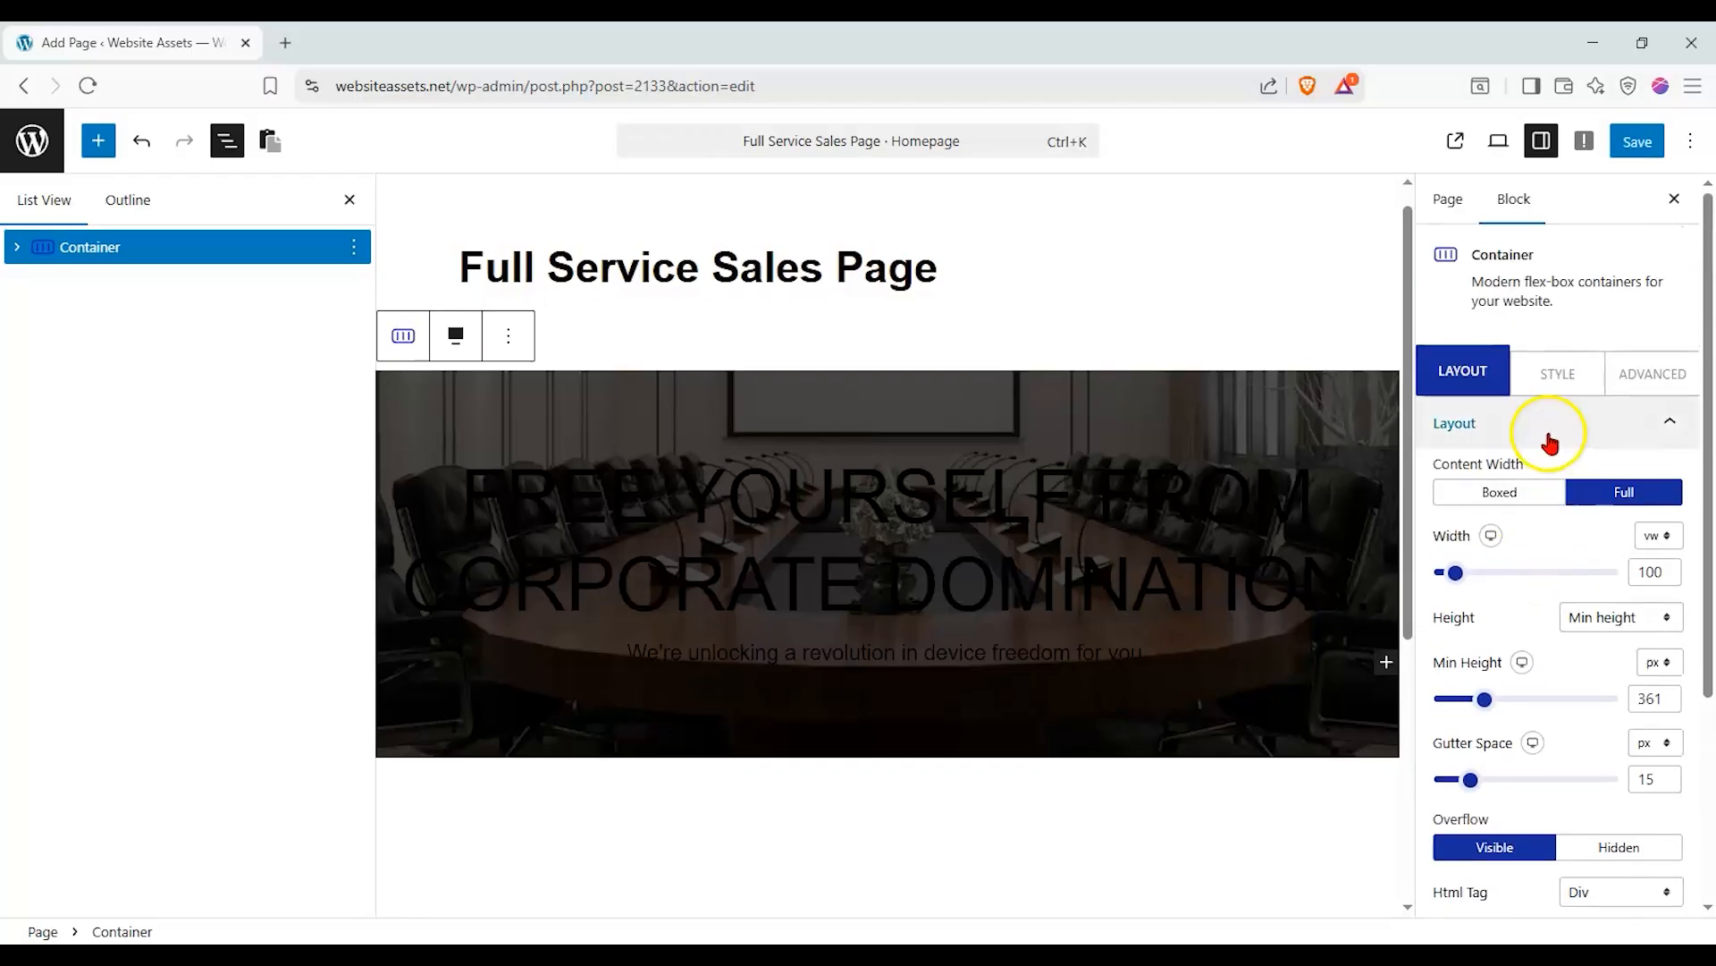
# Try several top shape dividers on the Container and choose the layered wave shape.
pyautogui.click(1549, 372)
pyautogui.scroll(-5, 1550, 750)
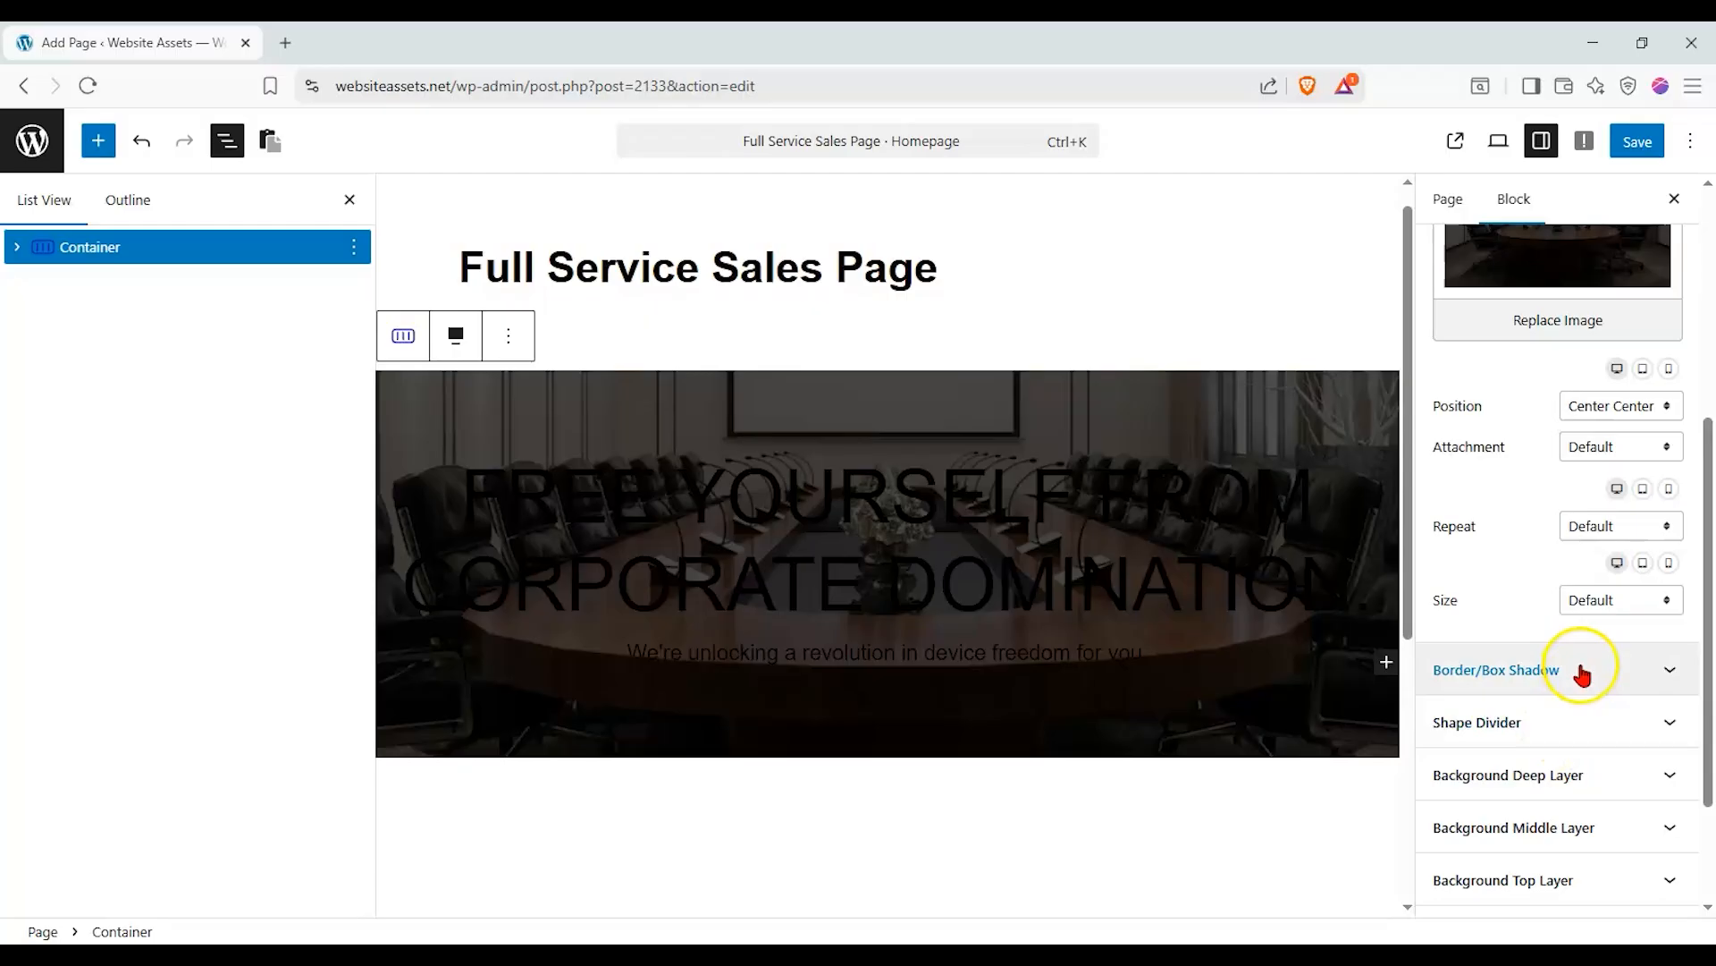
pyautogui.scroll(-2, 1578, 672)
pyautogui.click(1596, 556)
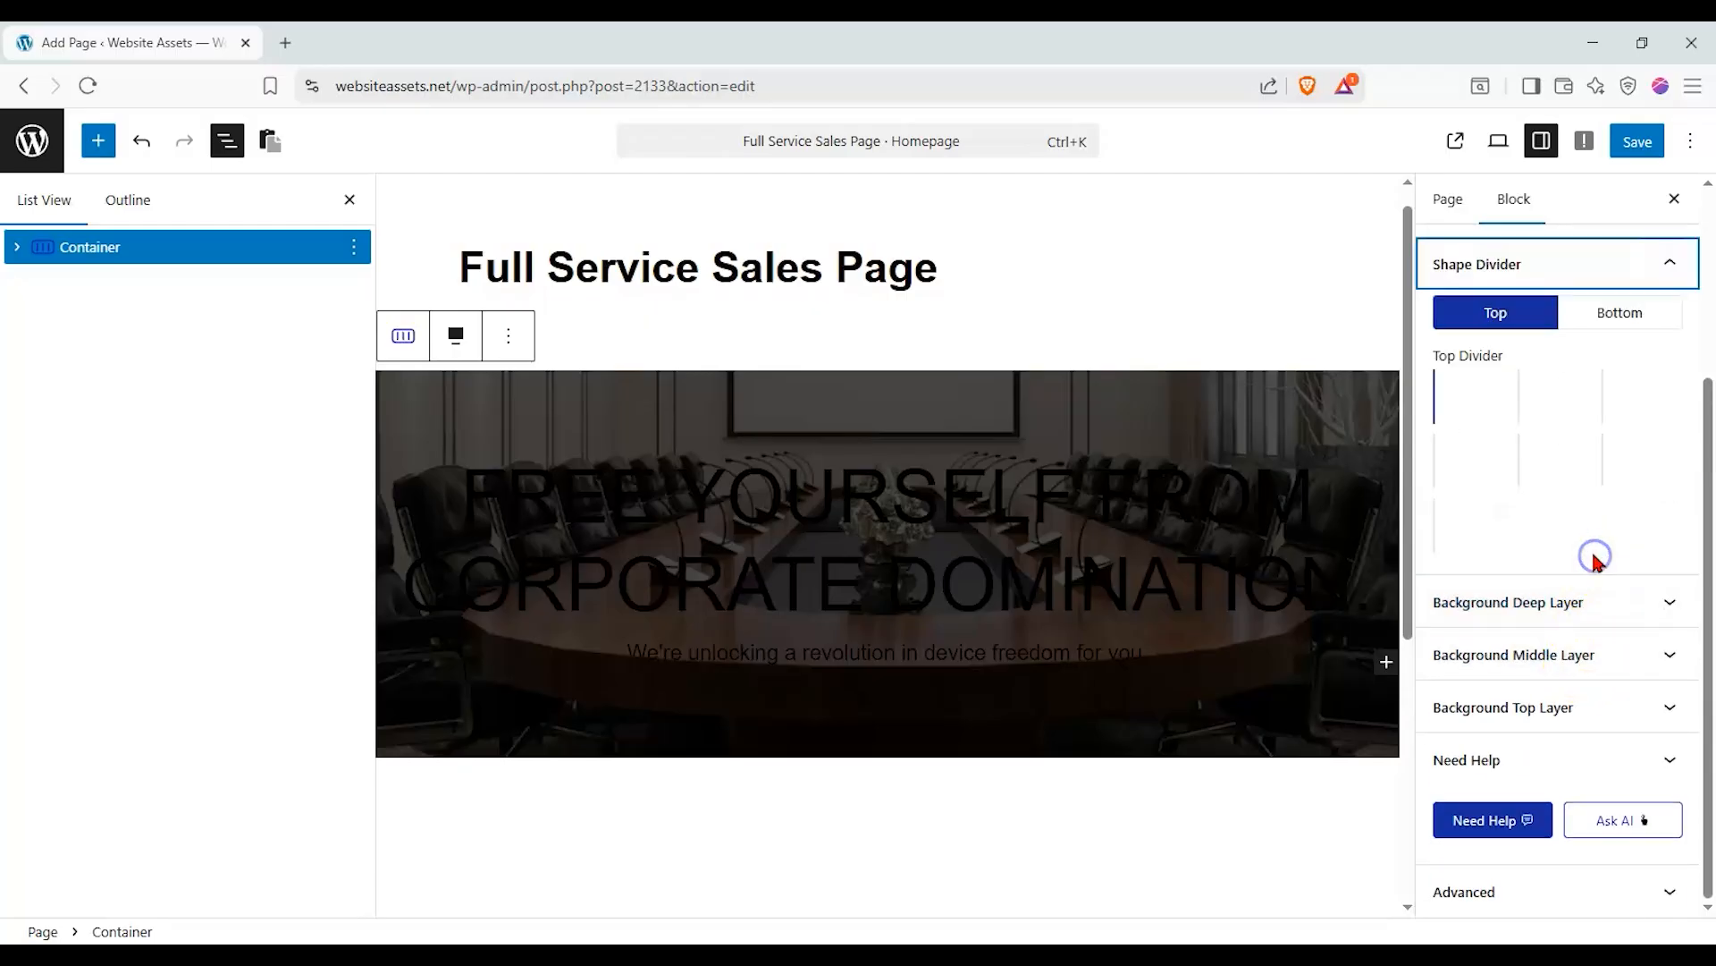
pyautogui.click(1565, 399)
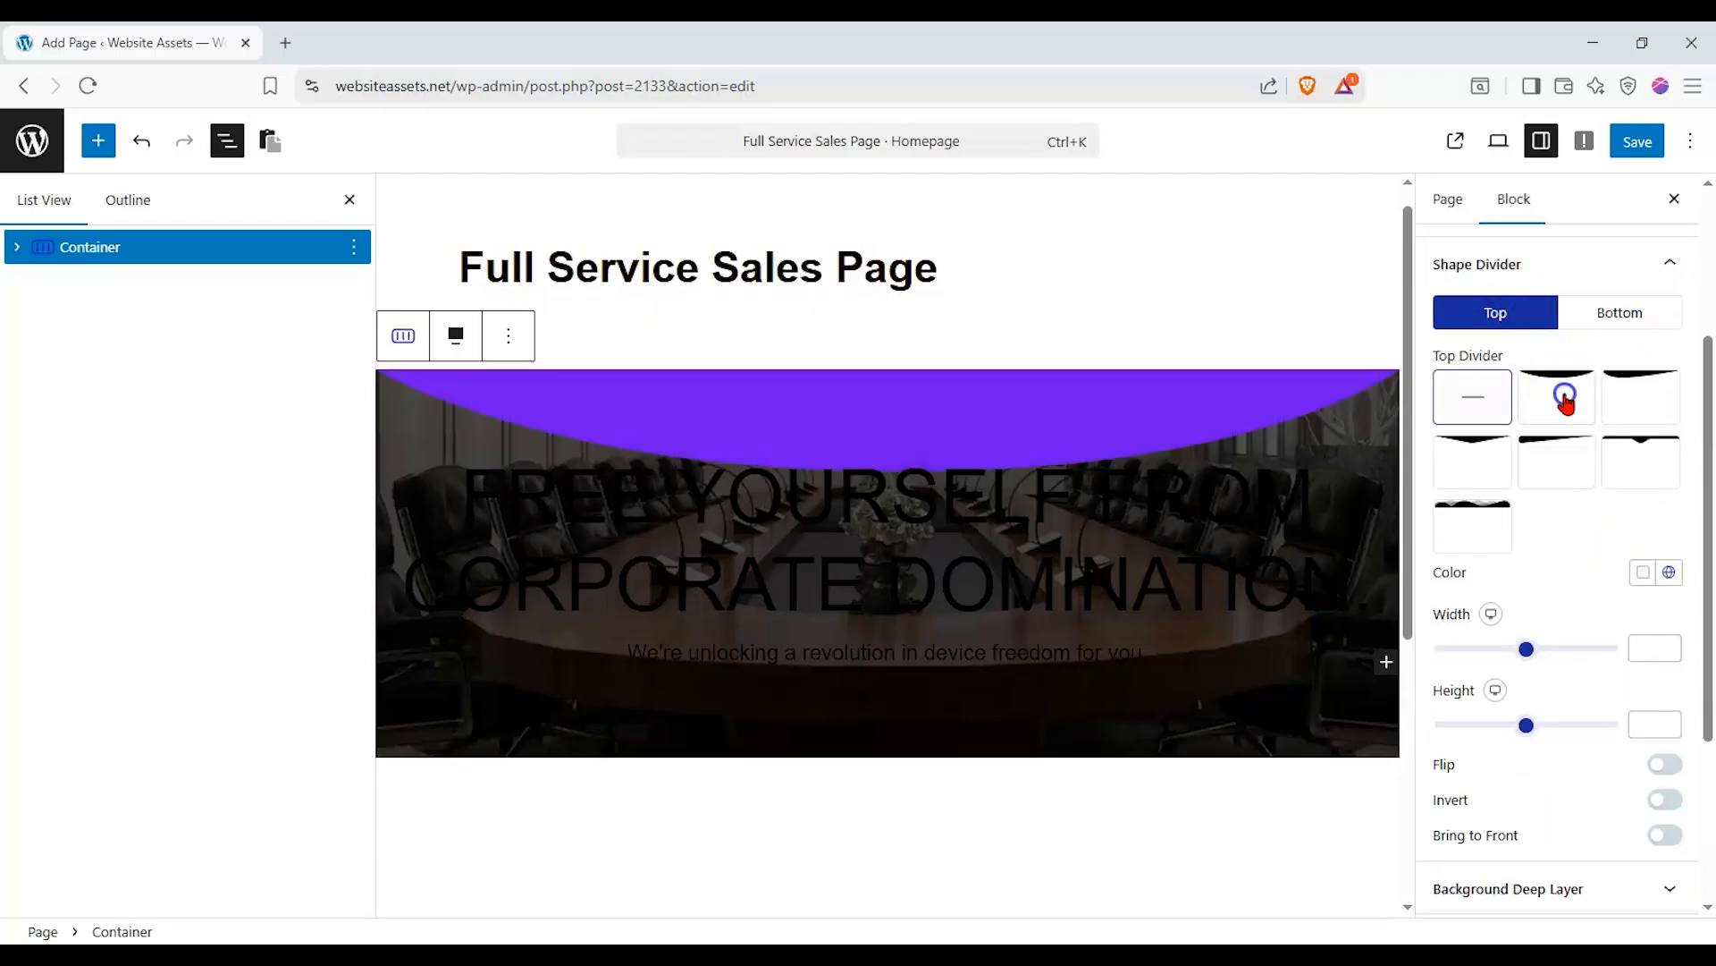
pyautogui.click(1494, 458)
pyautogui.click(1551, 460)
pyautogui.click(1461, 527)
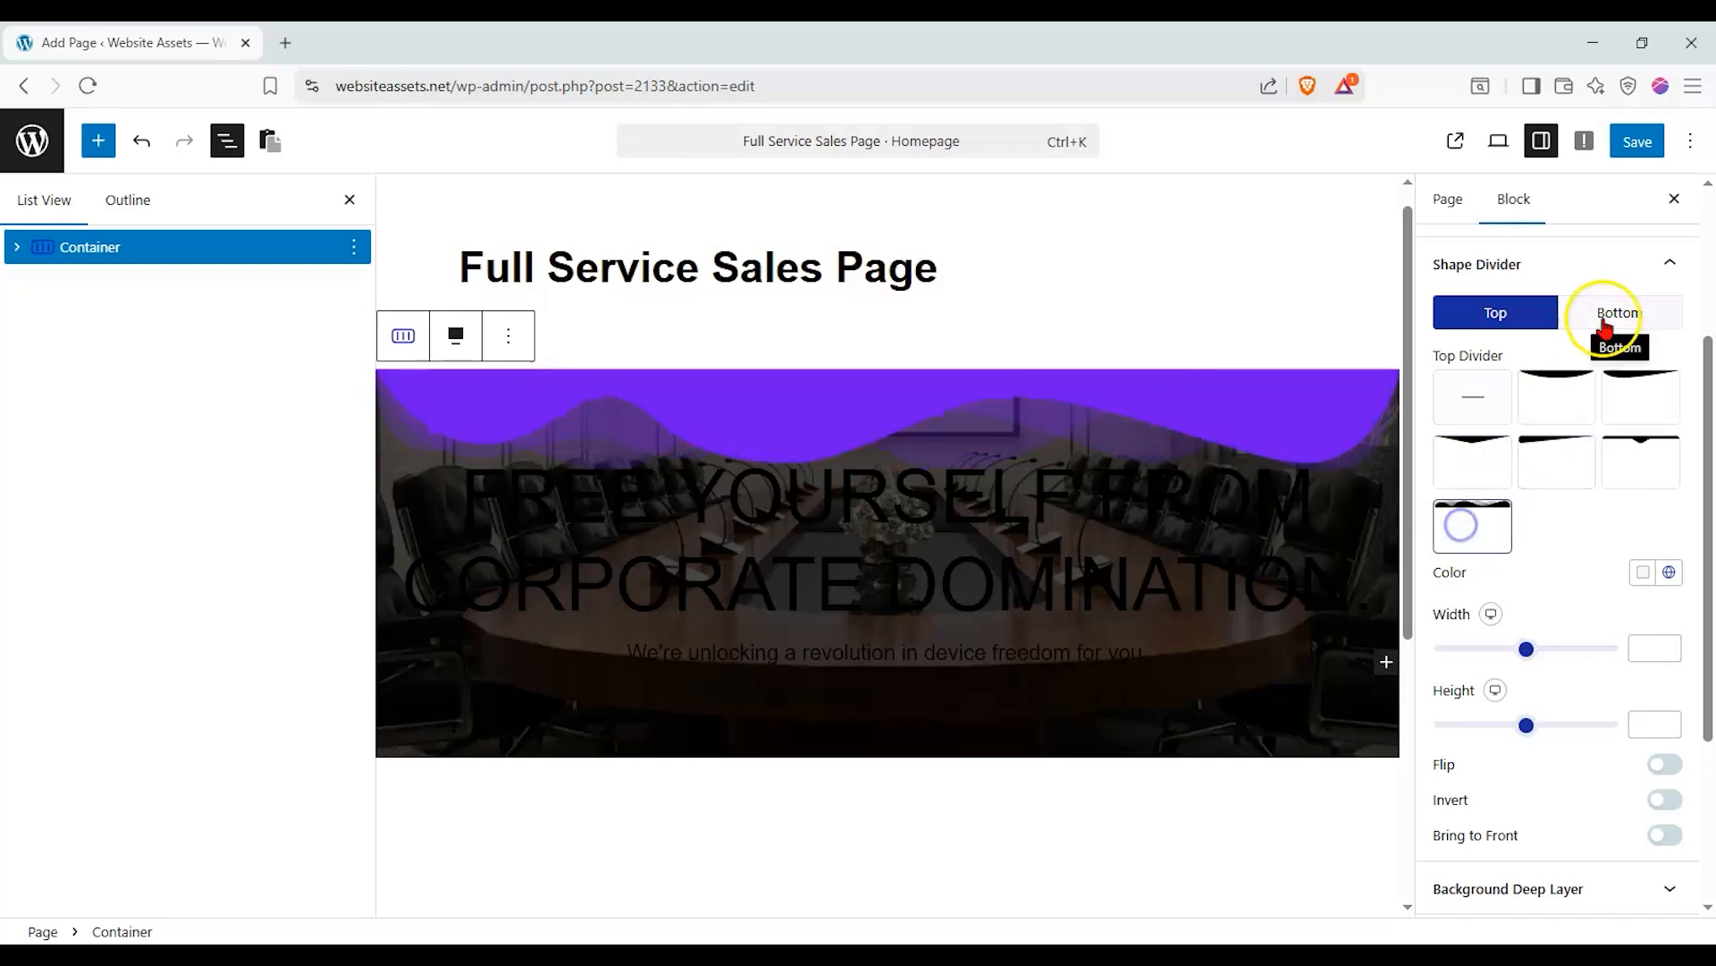
# Add a slanted bottom shape divider to the Container and colour it semi-transparent white.
pyautogui.click(1618, 313)
pyautogui.click(1549, 465)
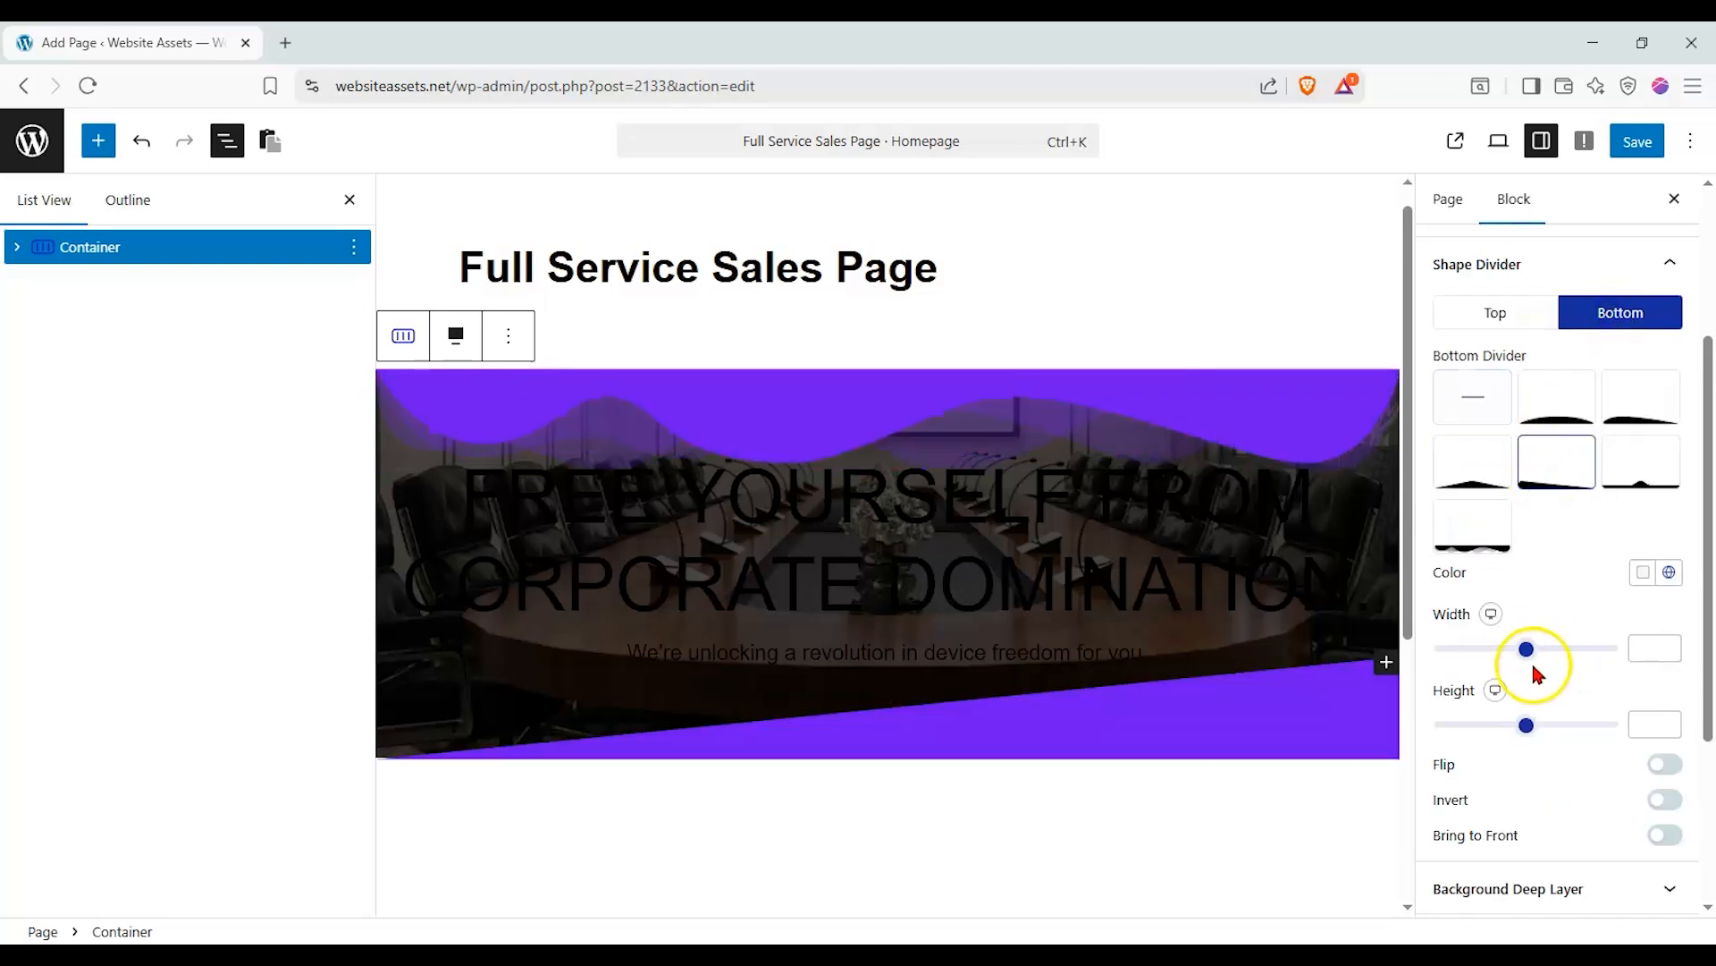
pyautogui.click(1645, 573)
pyautogui.moveTo(1548, 325); pyautogui.dragTo(1398, 119)
pyautogui.moveTo(1532, 404); pyautogui.dragTo(1487, 399)
pyautogui.click(1573, 619)
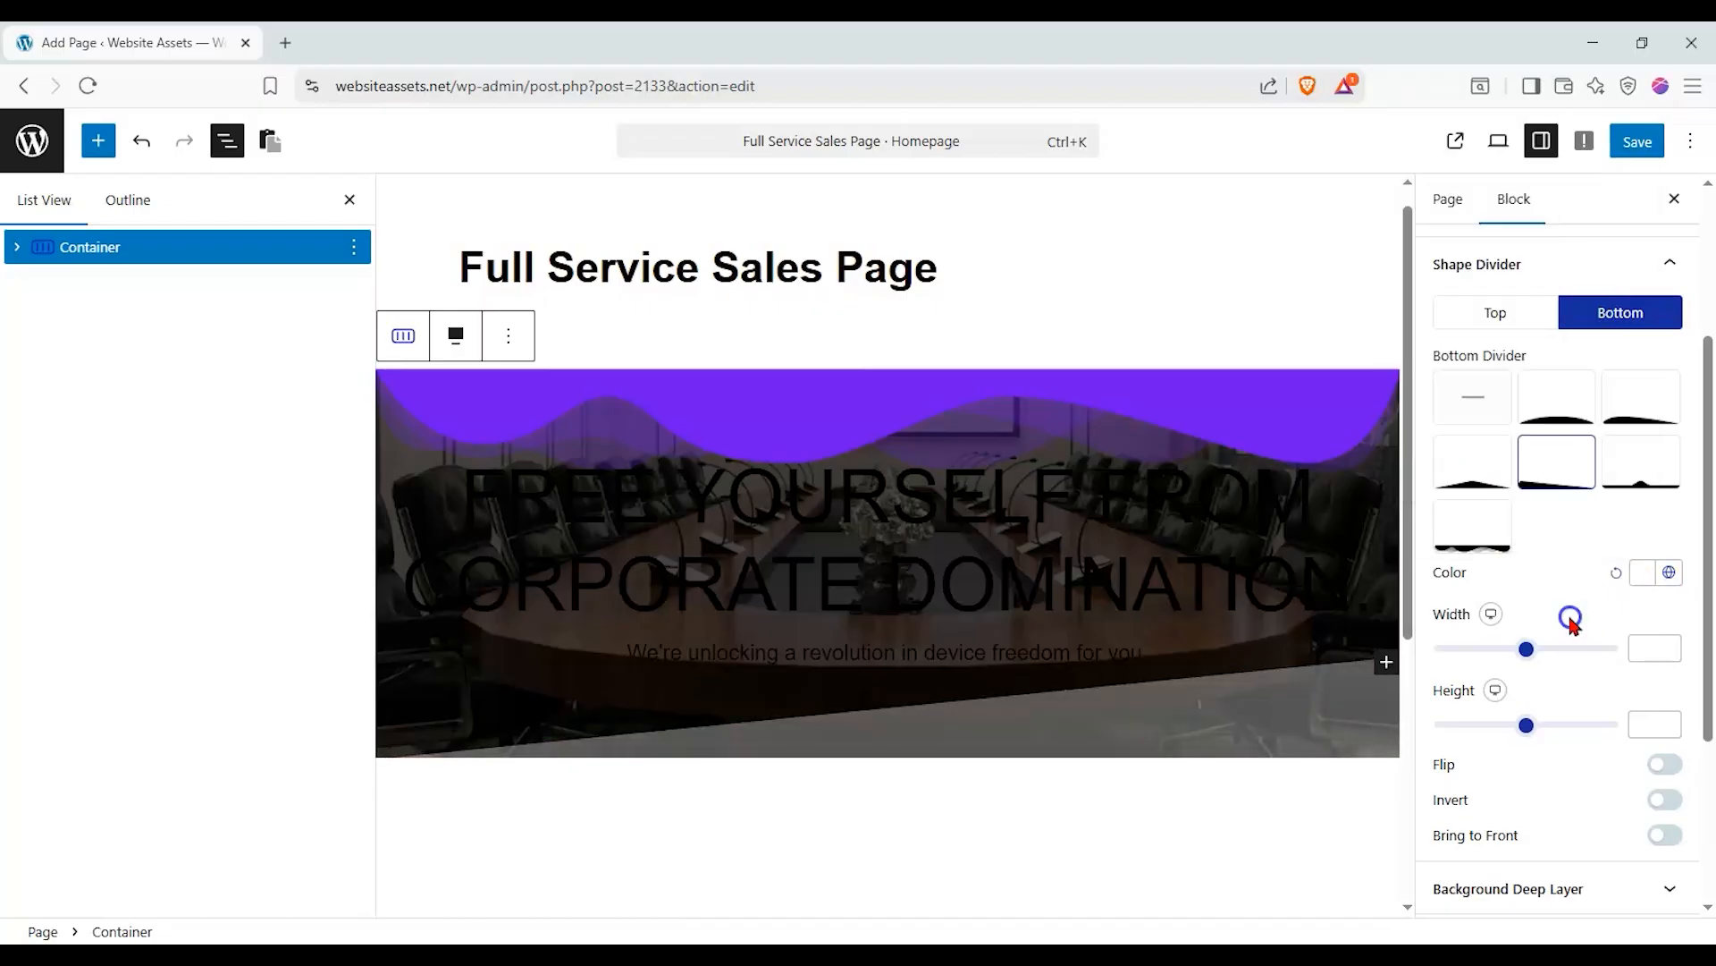
# Set the Container's top shape divider colour to semi-transparent white, #FFFFFF2B.
pyautogui.click(1496, 312)
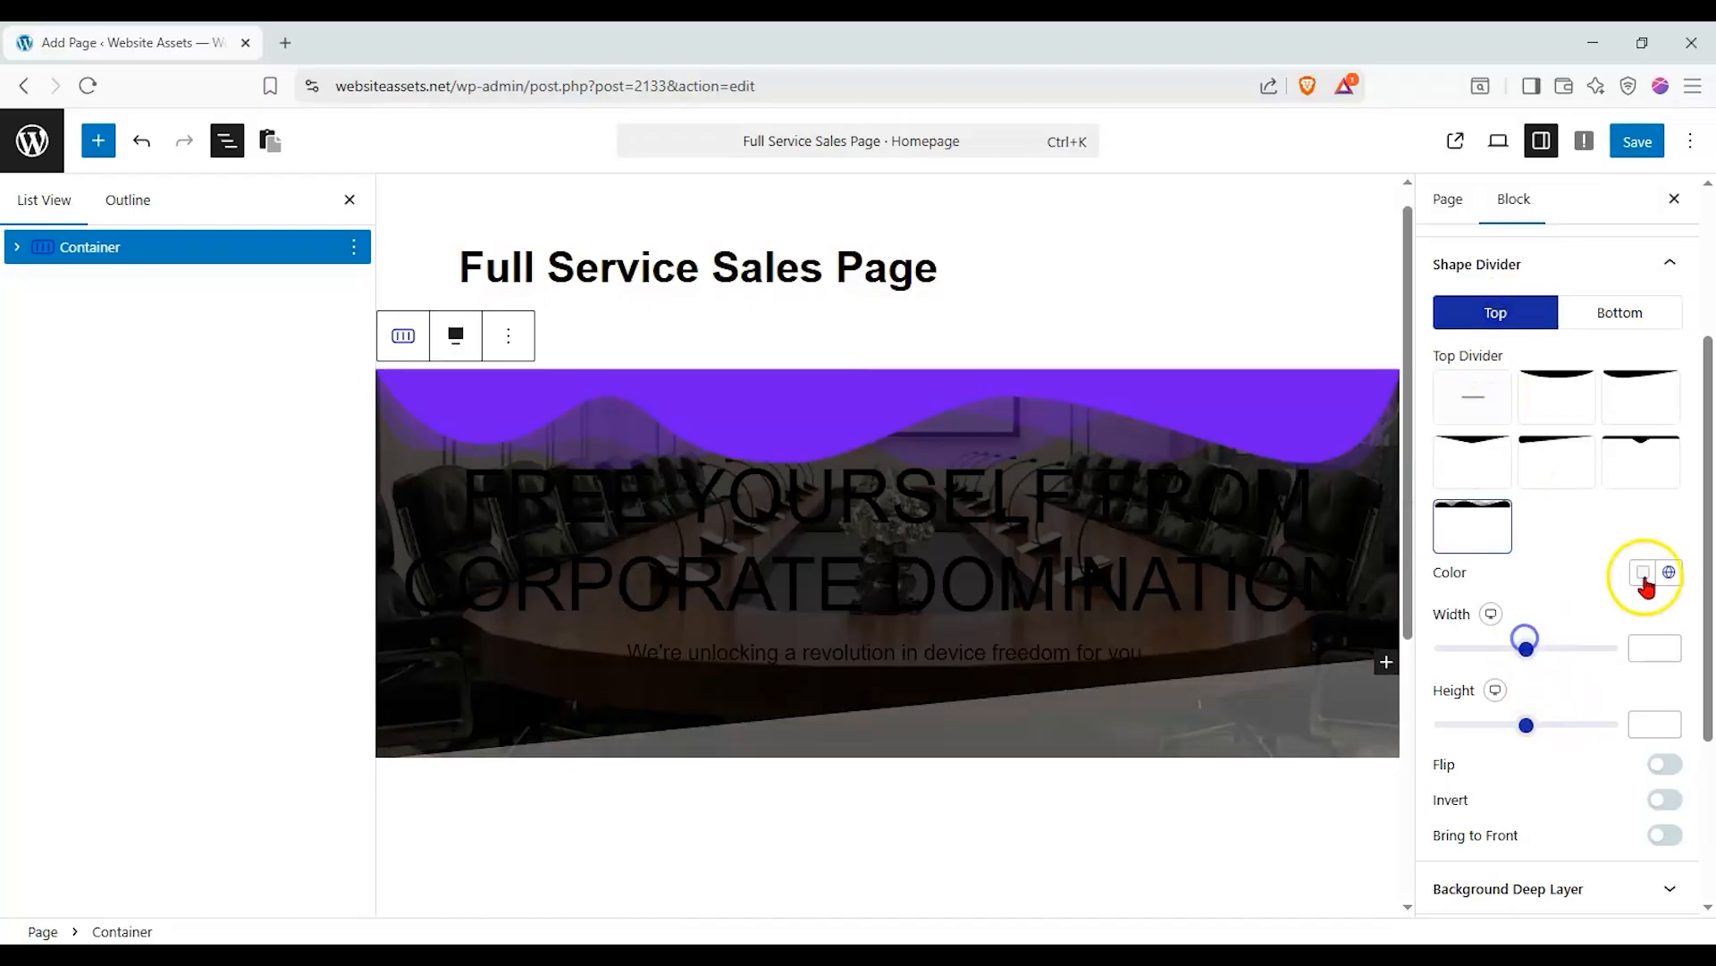
pyautogui.click(1645, 574)
pyautogui.moveTo(1518, 241); pyautogui.dragTo(1401, 120)
pyautogui.moveTo(1532, 403); pyautogui.dragTo(1463, 411)
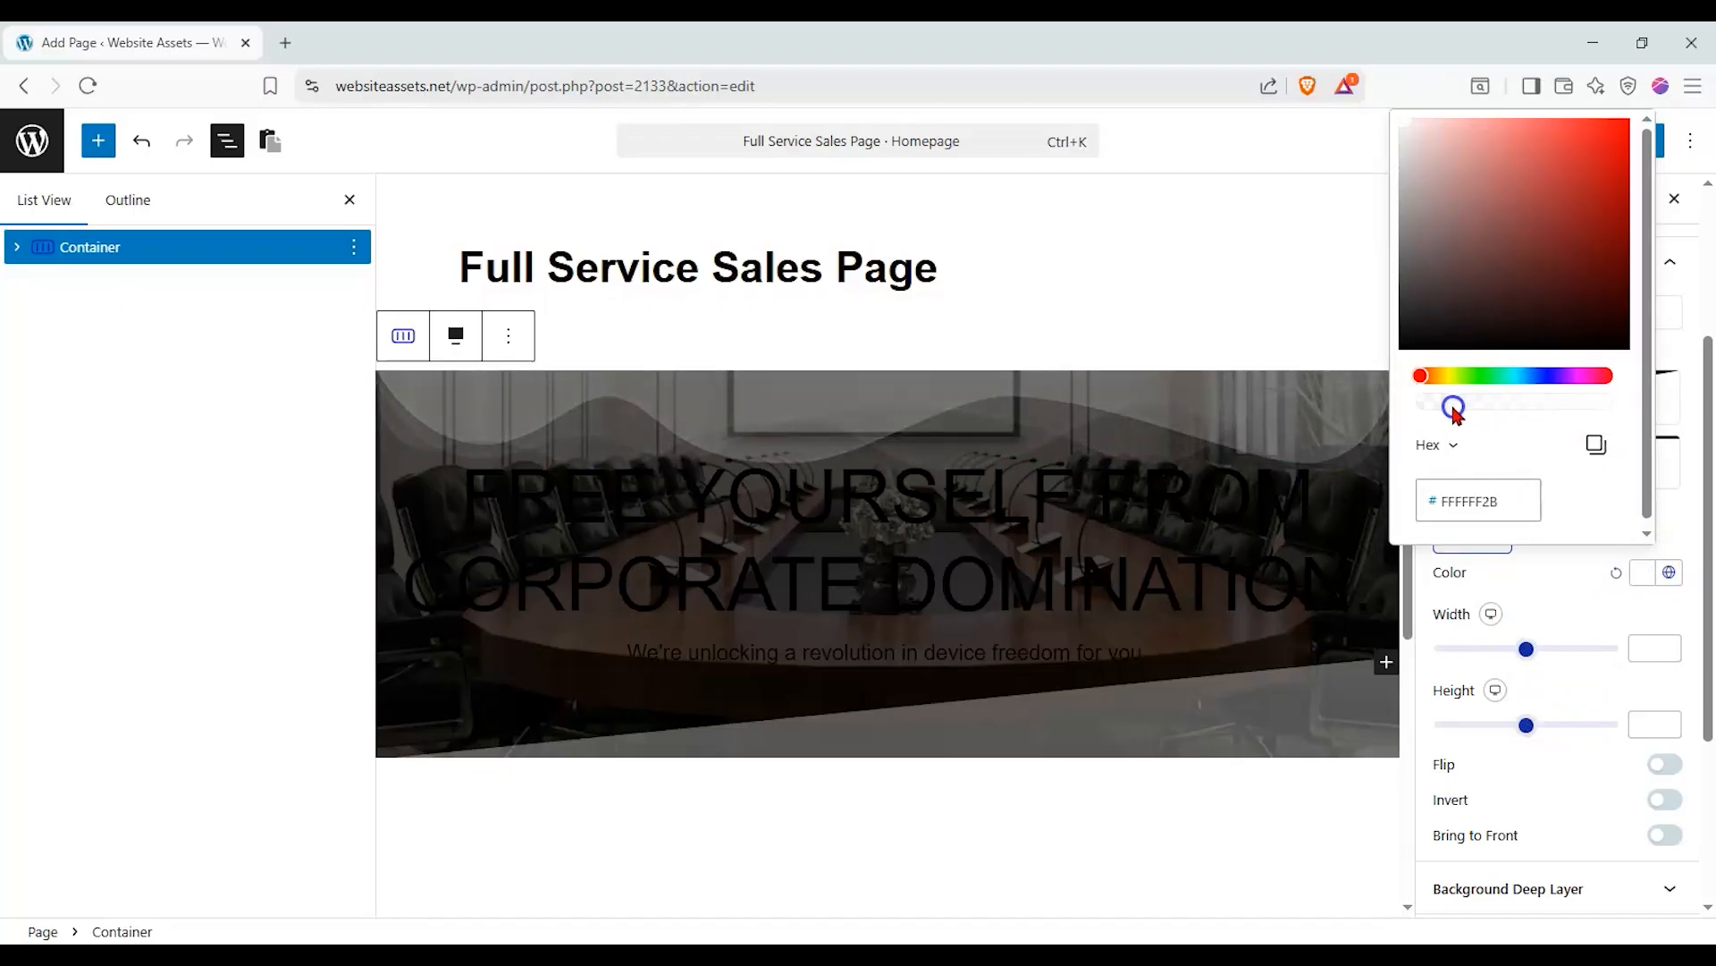
pyautogui.click(1539, 590)
# Set the Container's Background Top Layer colour to a faint transparent black, #0000001A.
pyautogui.scroll(3, 1543, 536)
pyautogui.click(1564, 432)
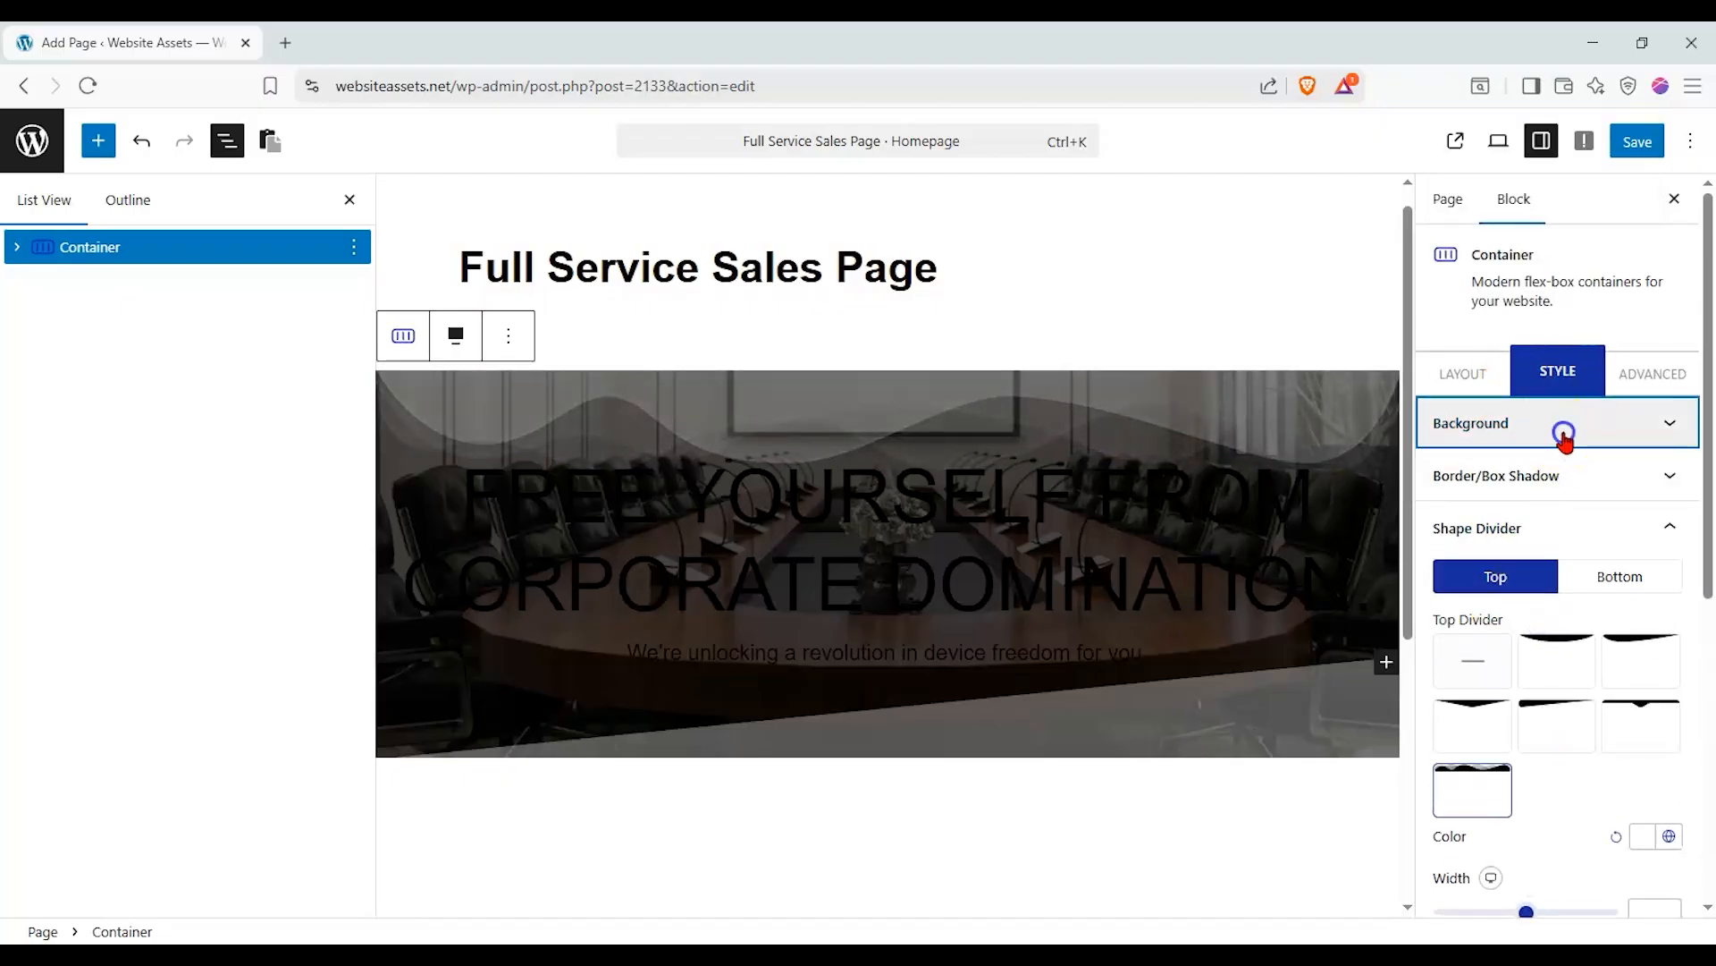
pyautogui.scroll(-6, 1576, 555)
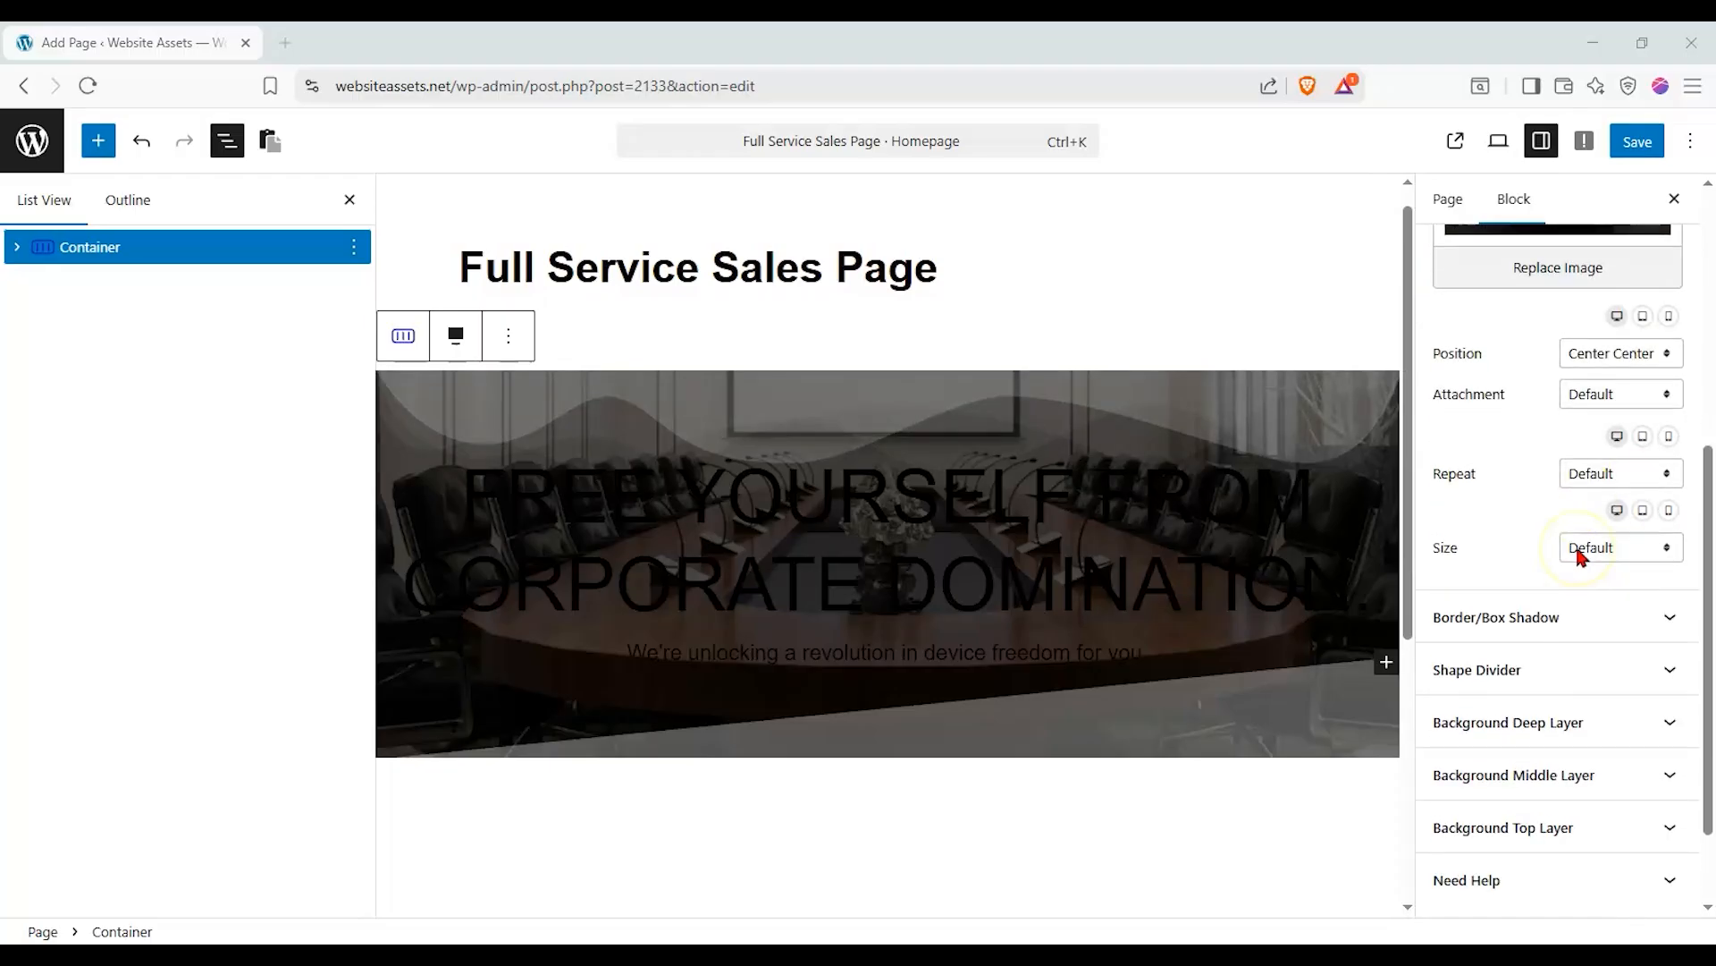
pyautogui.click(1625, 707)
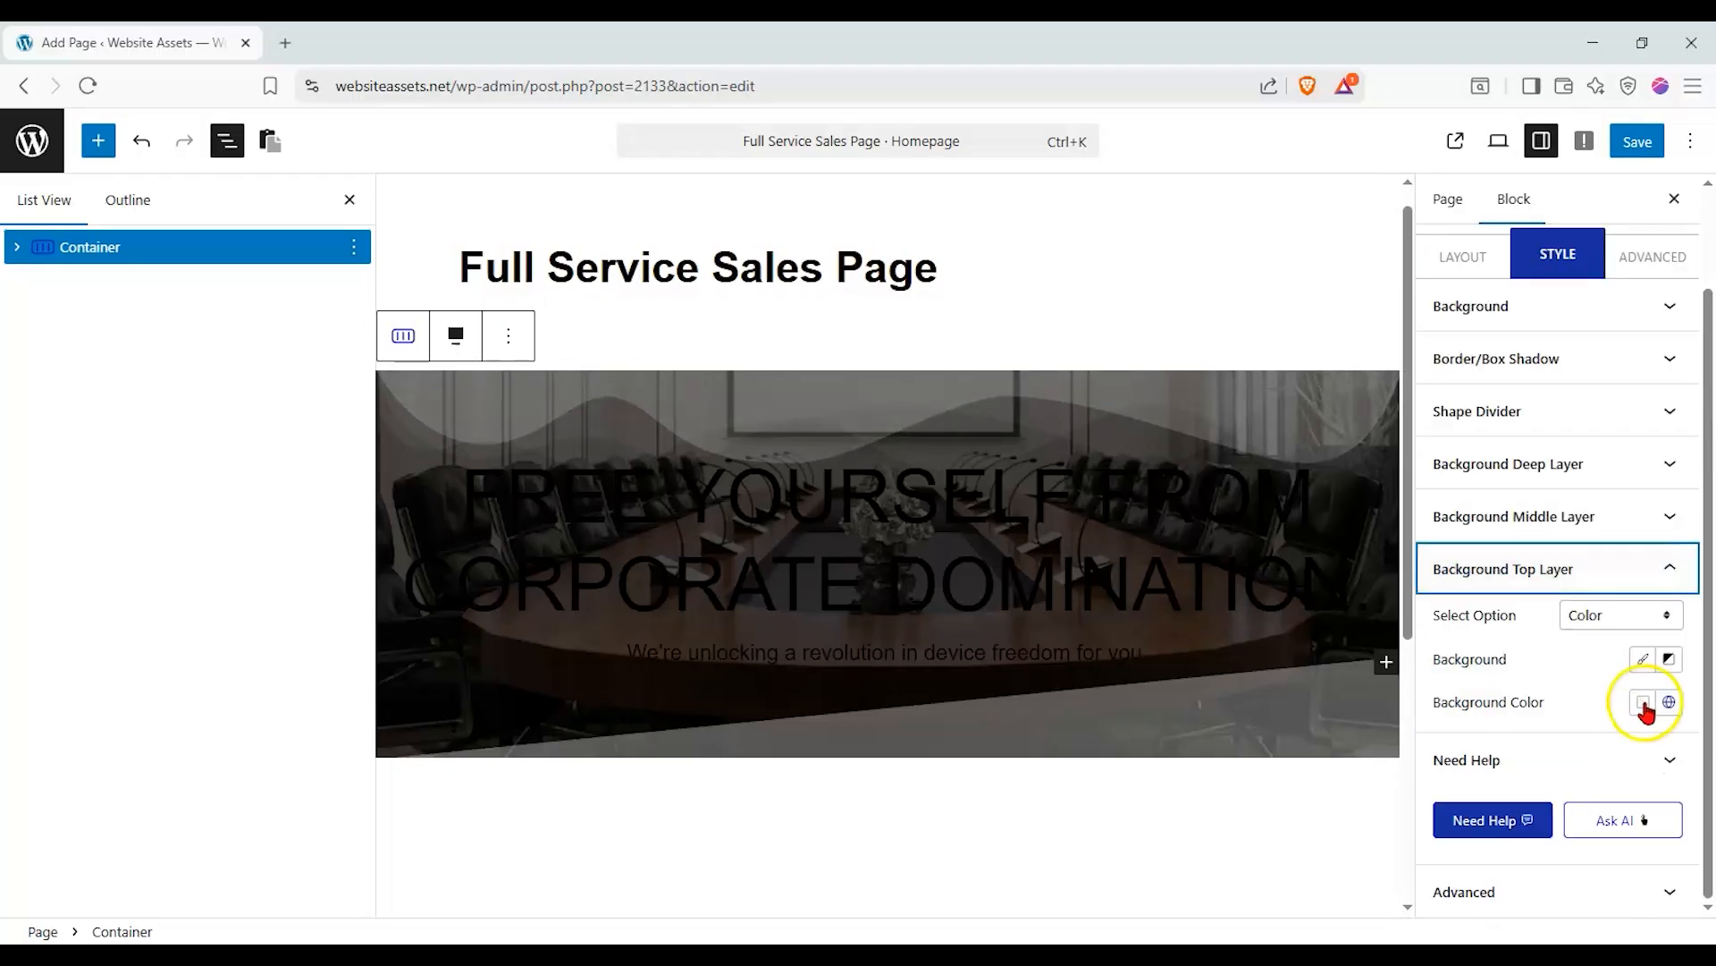
pyautogui.click(1627, 618)
pyautogui.click(1628, 619)
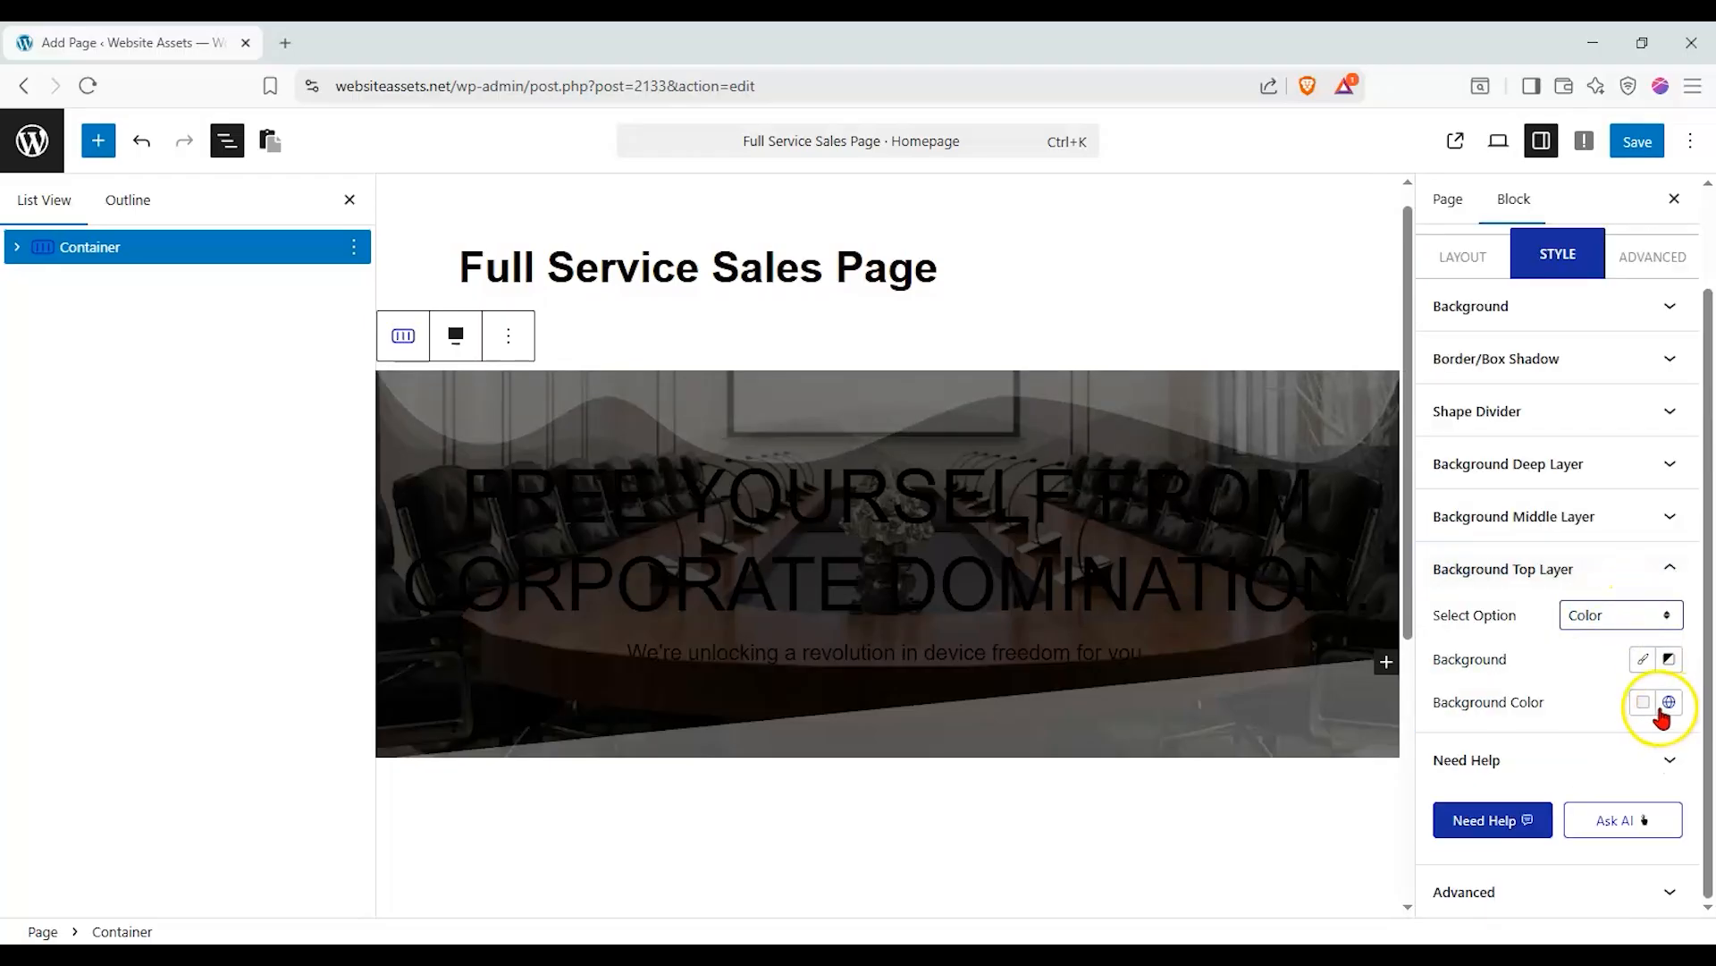
pyautogui.click(1665, 705)
pyautogui.click(1645, 704)
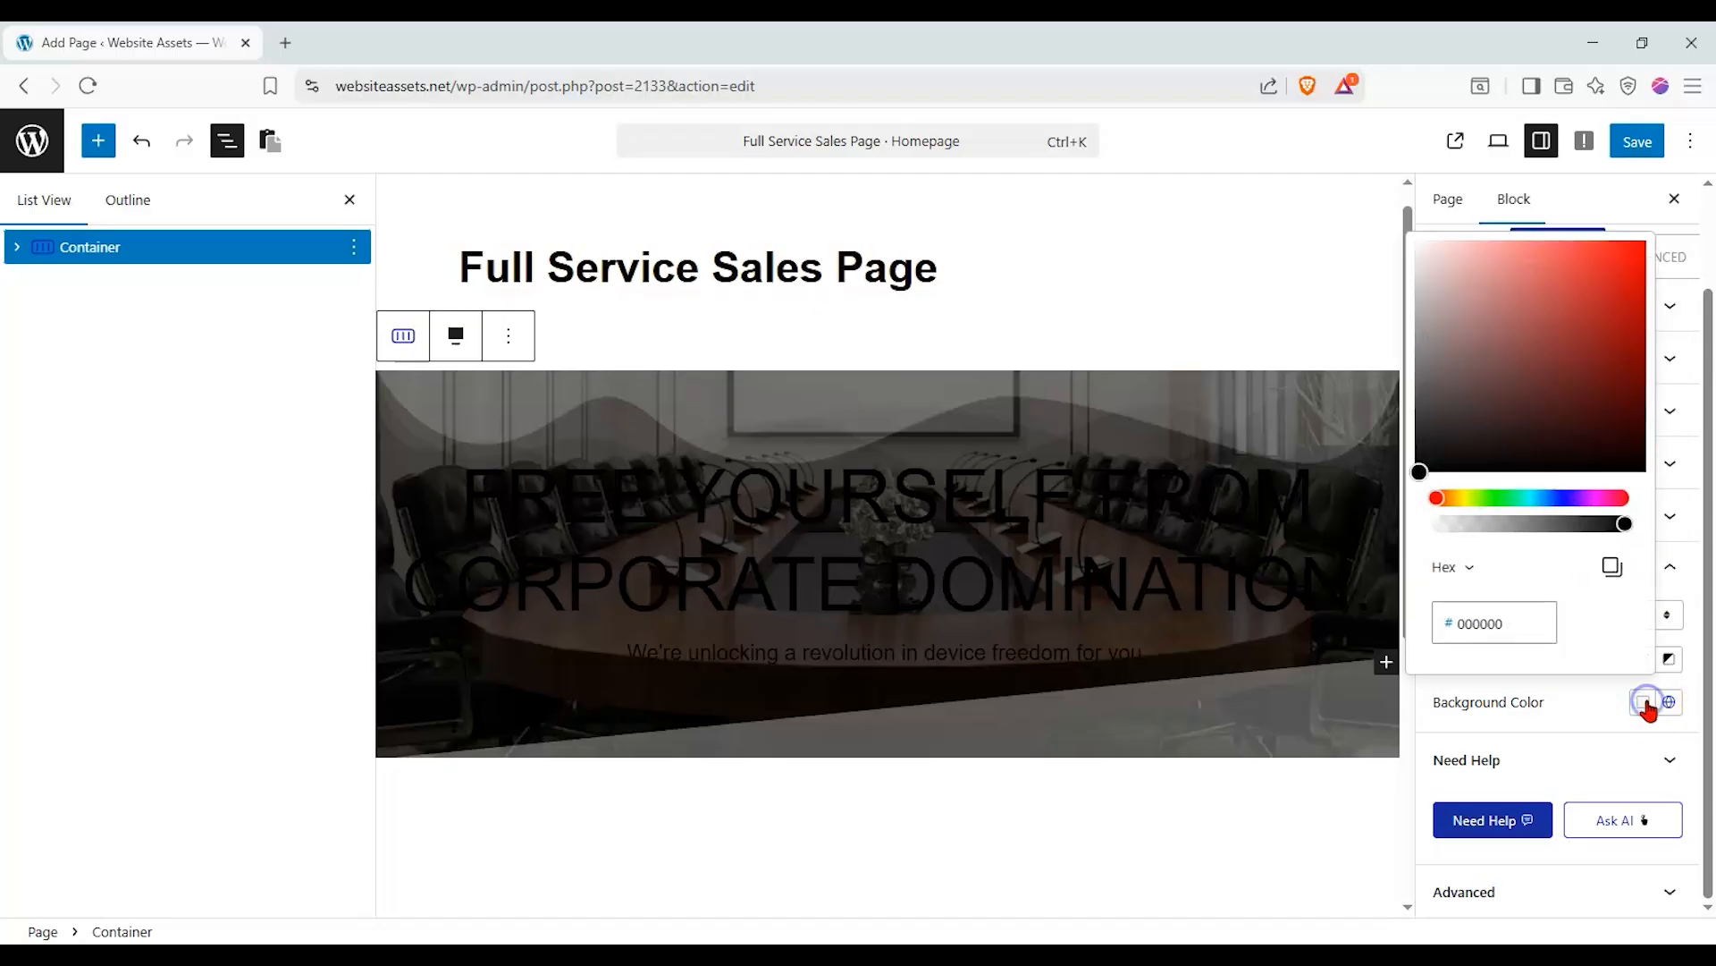
pyautogui.moveTo(1476, 527); pyautogui.dragTo(1434, 534)
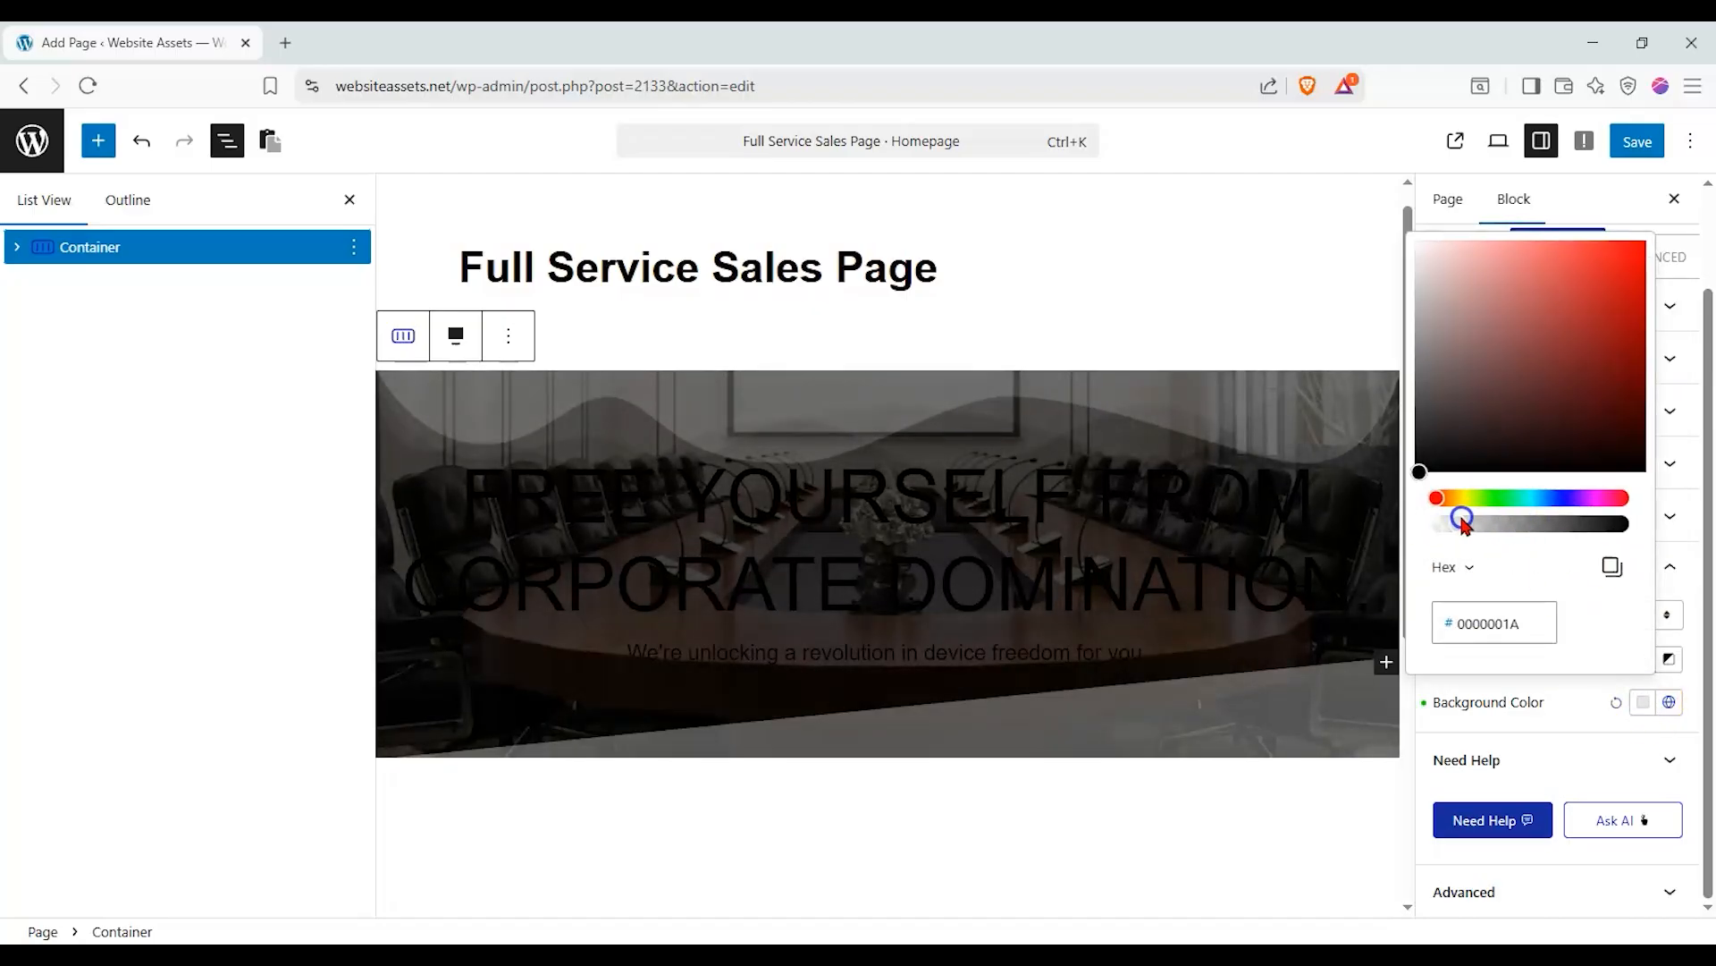
# Set the text colour of the hero paragraph's description line to near-white, #FEFEFE.
pyautogui.click(541, 496)
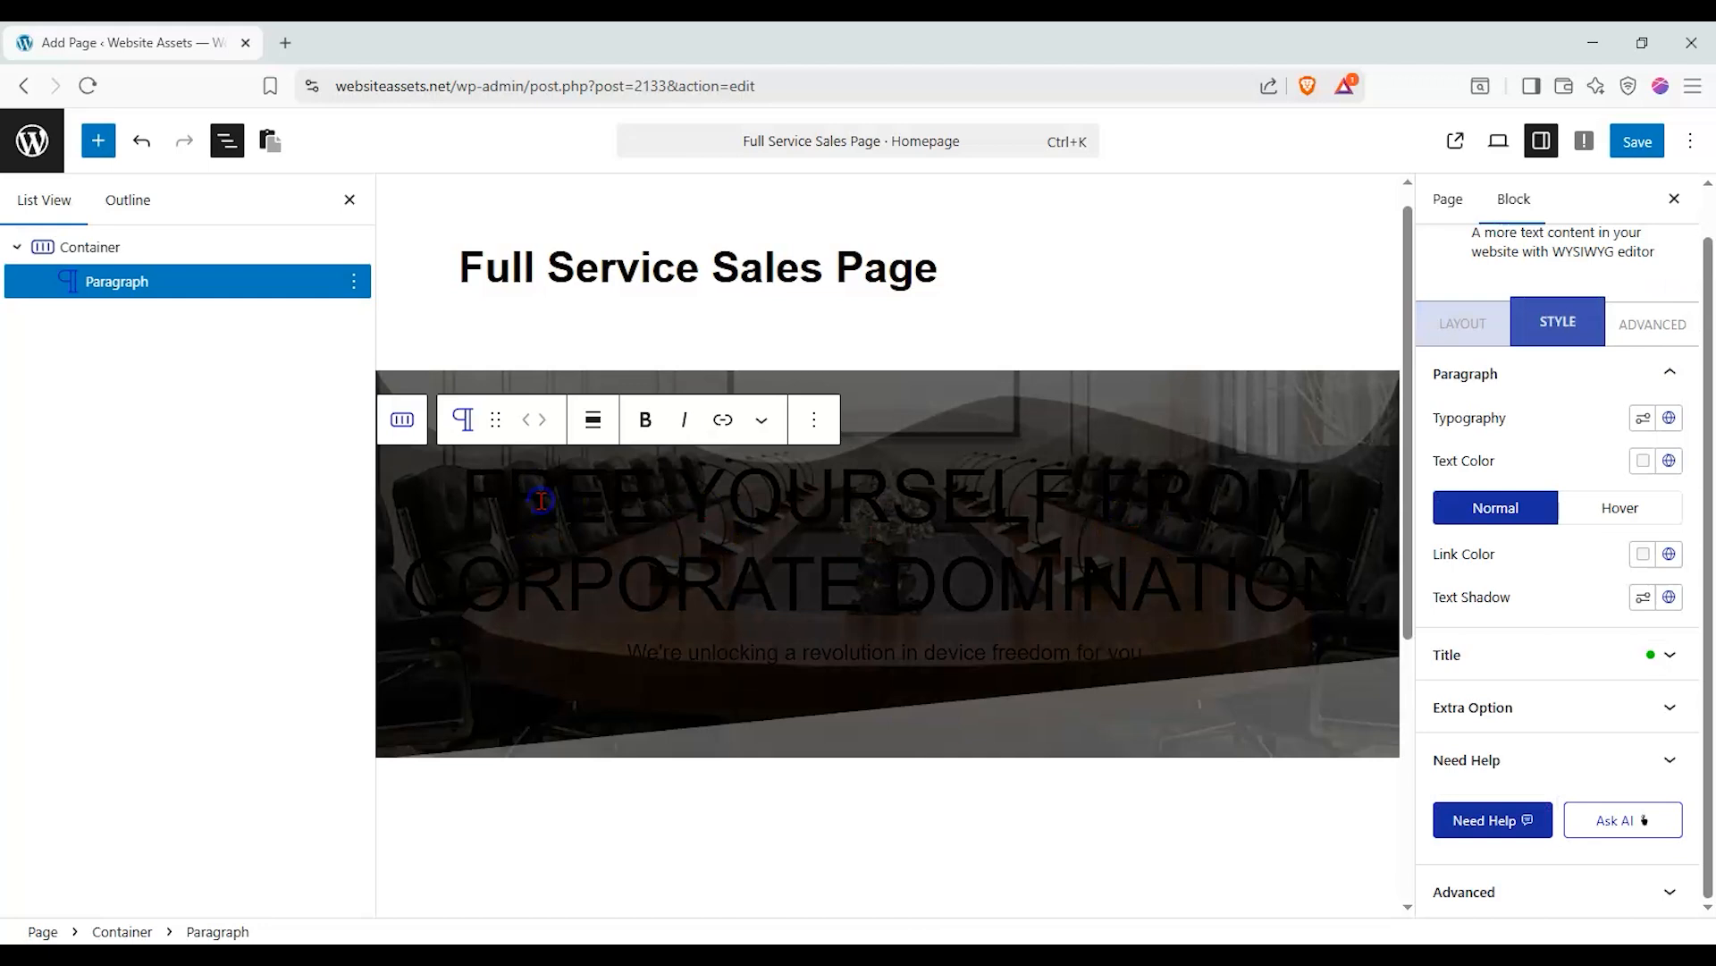
pyautogui.click(1643, 463)
pyautogui.click(1412, 501)
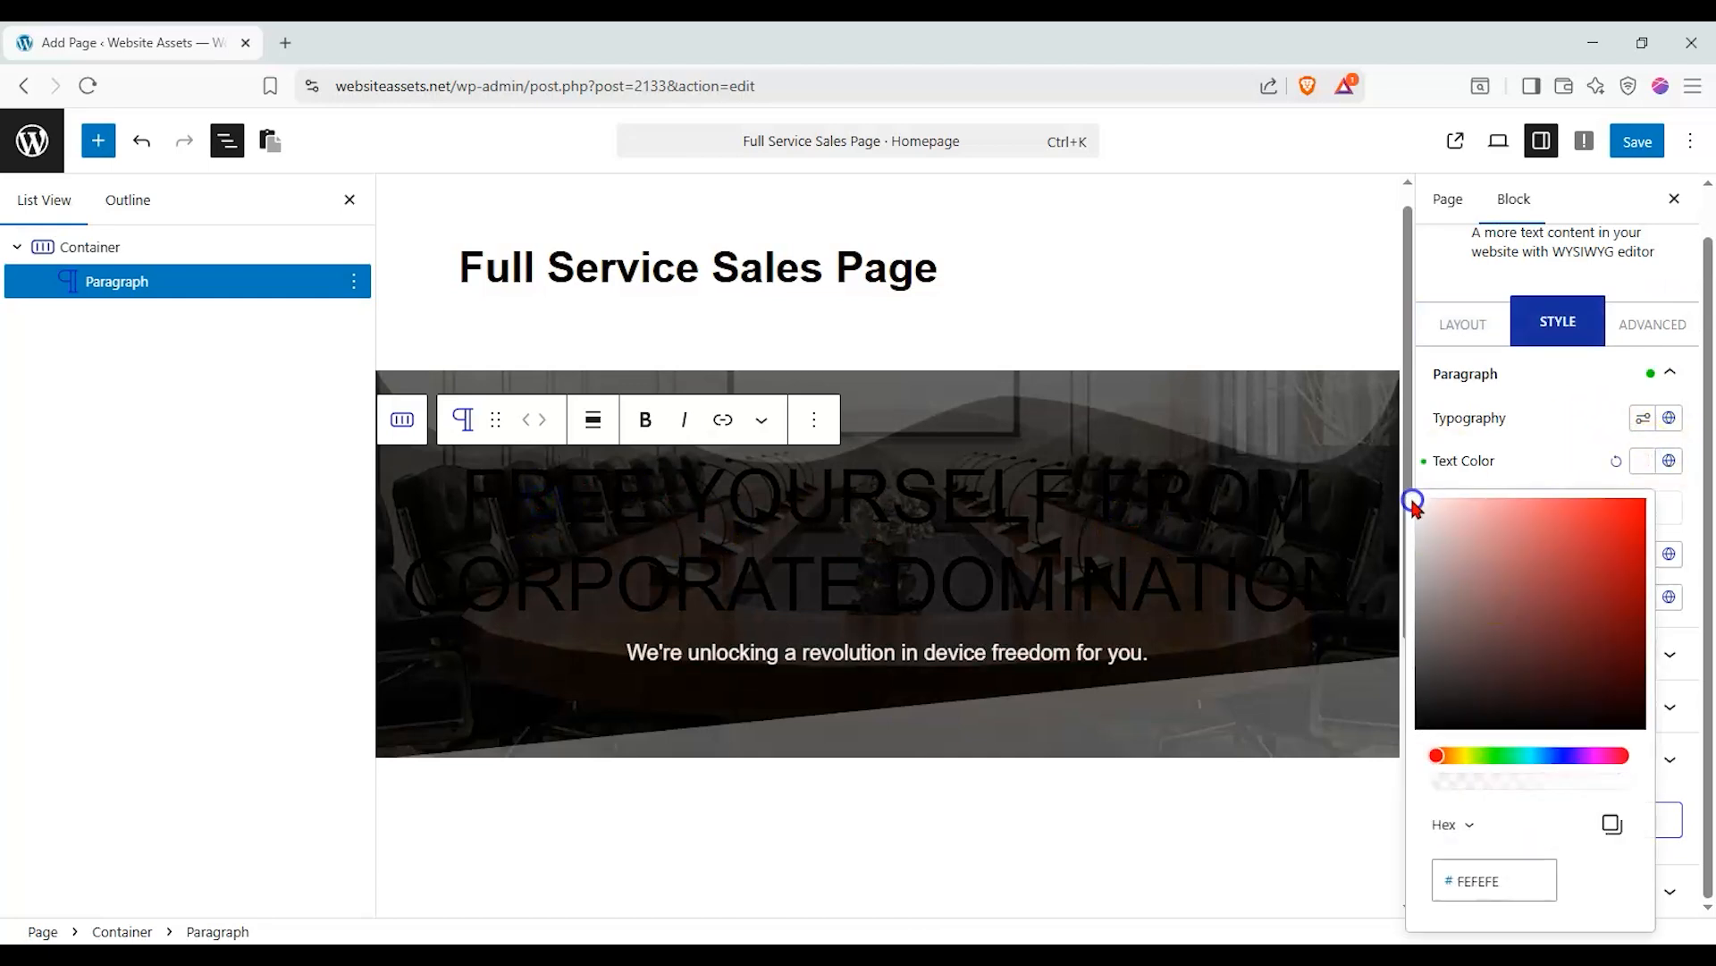
pyautogui.click(1531, 474)
# Set the hero paragraph's title colour to white, #FFFFFF.
pyautogui.click(1590, 644)
pyautogui.click(1648, 523)
pyautogui.moveTo(1505, 577); pyautogui.dragTo(1341, 547)
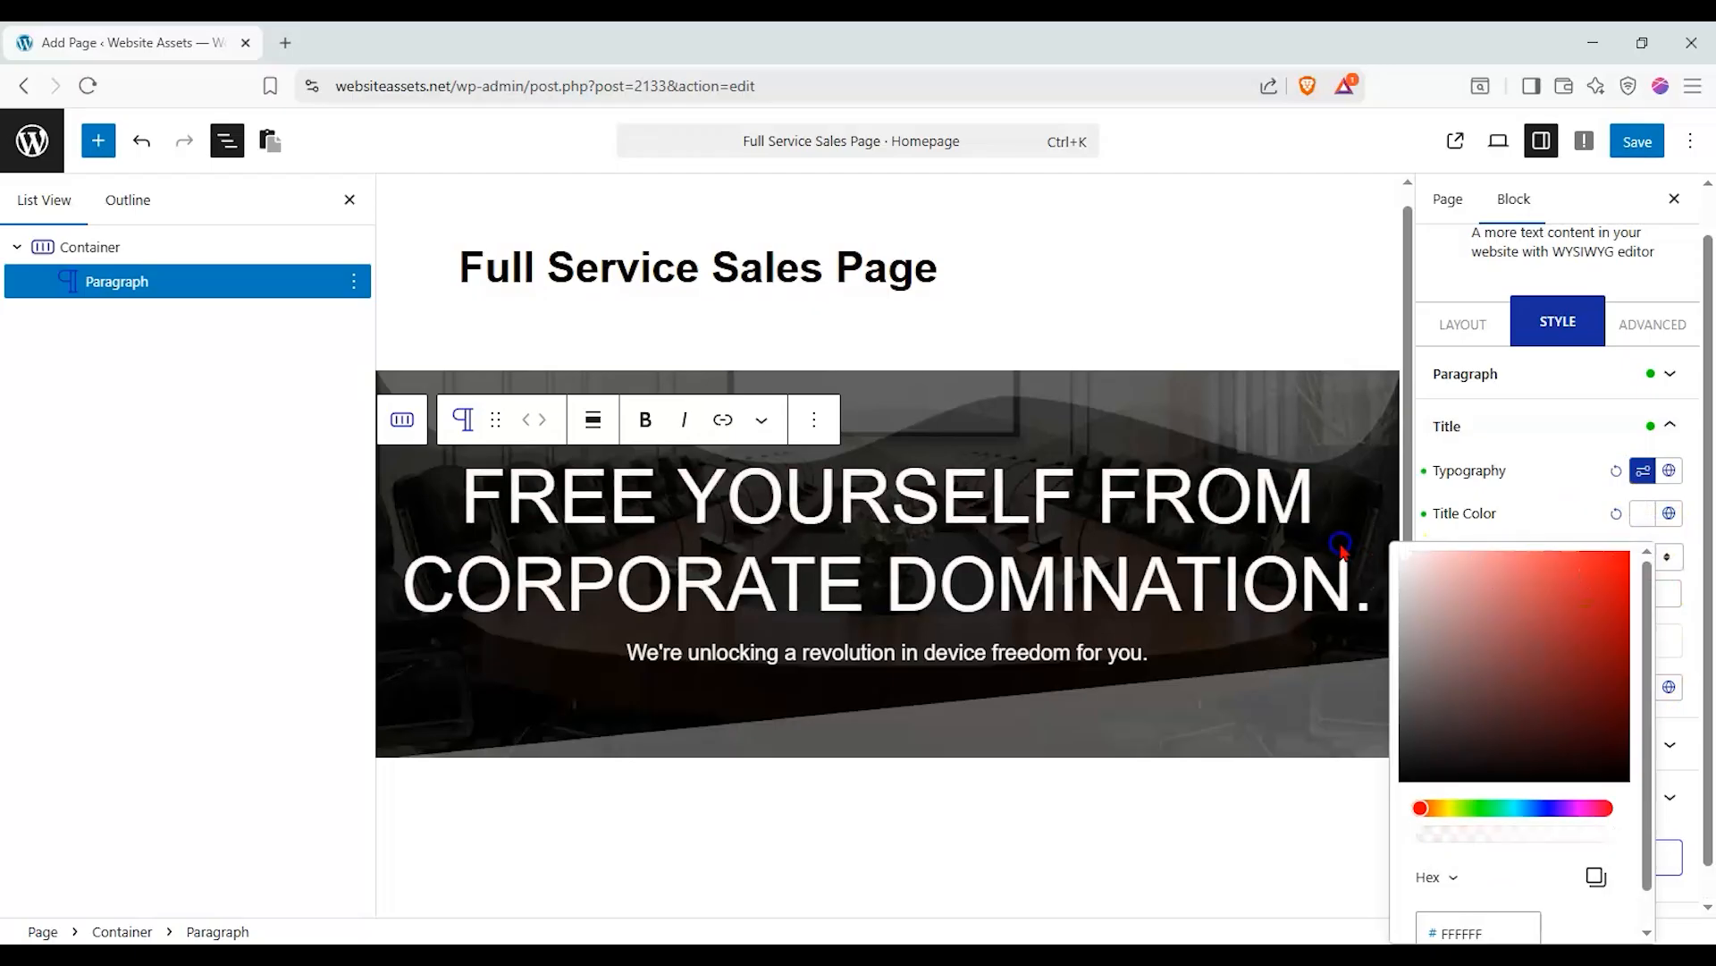
pyautogui.click(1082, 586)
pyautogui.click(934, 831)
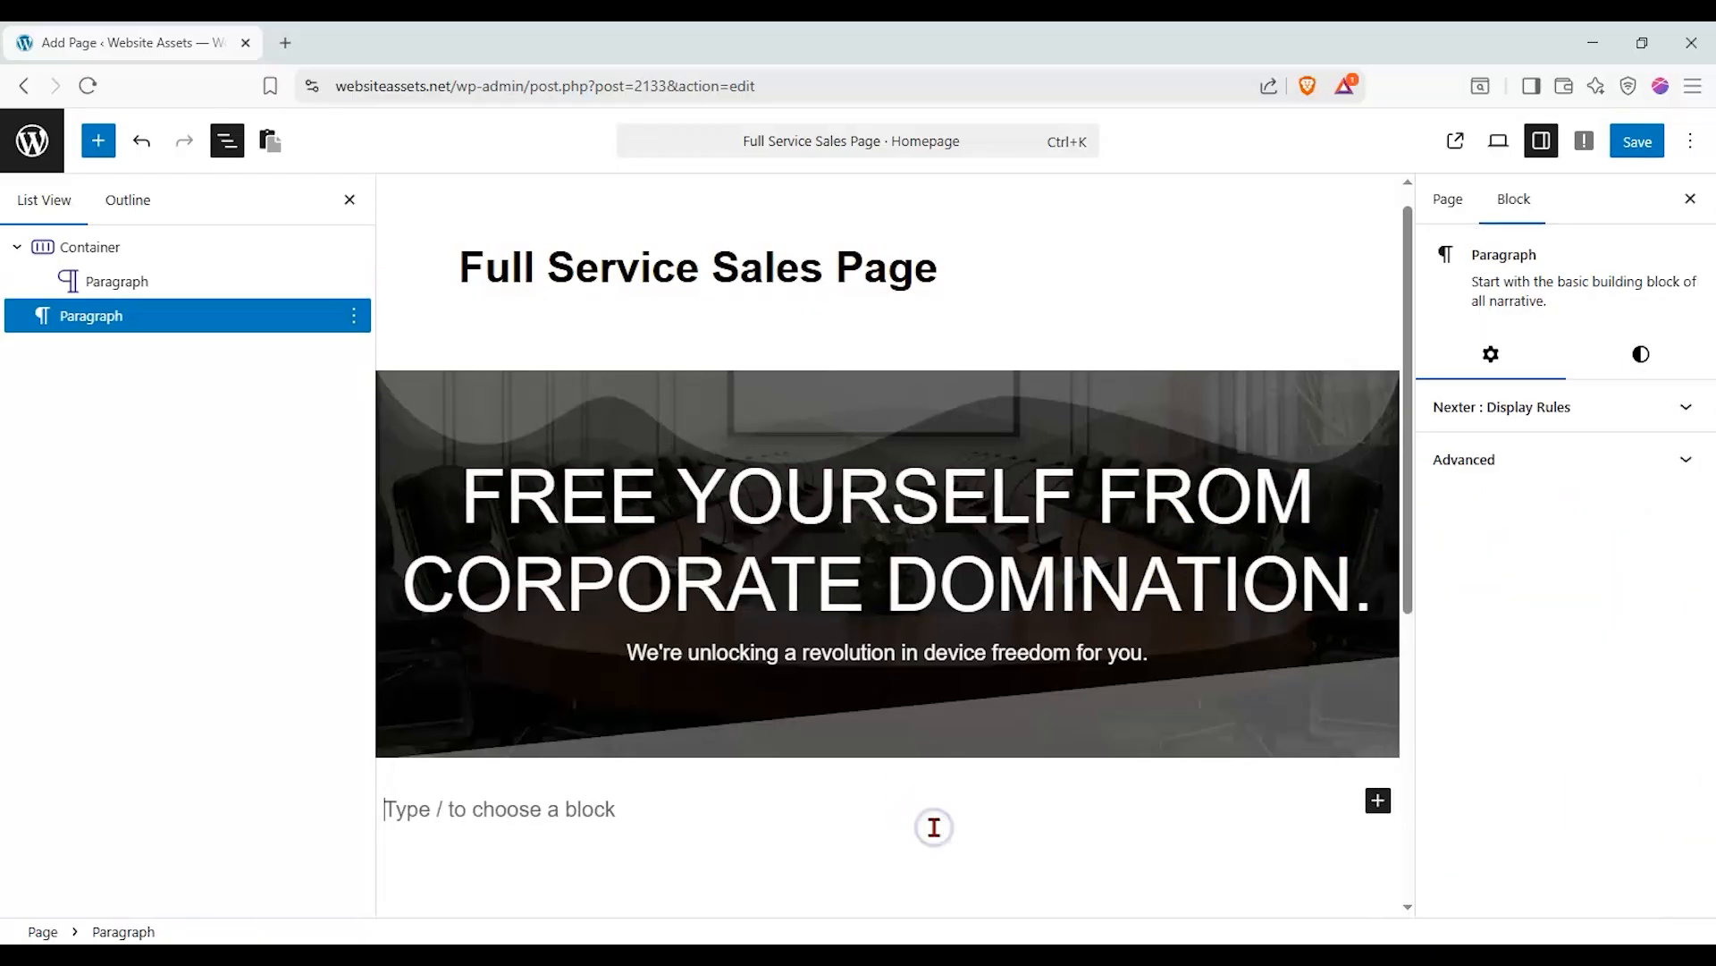
# Recolour the hero title with the red swatch from the Nexter Global Colors.
pyautogui.click(1193, 475)
pyautogui.click(1664, 564)
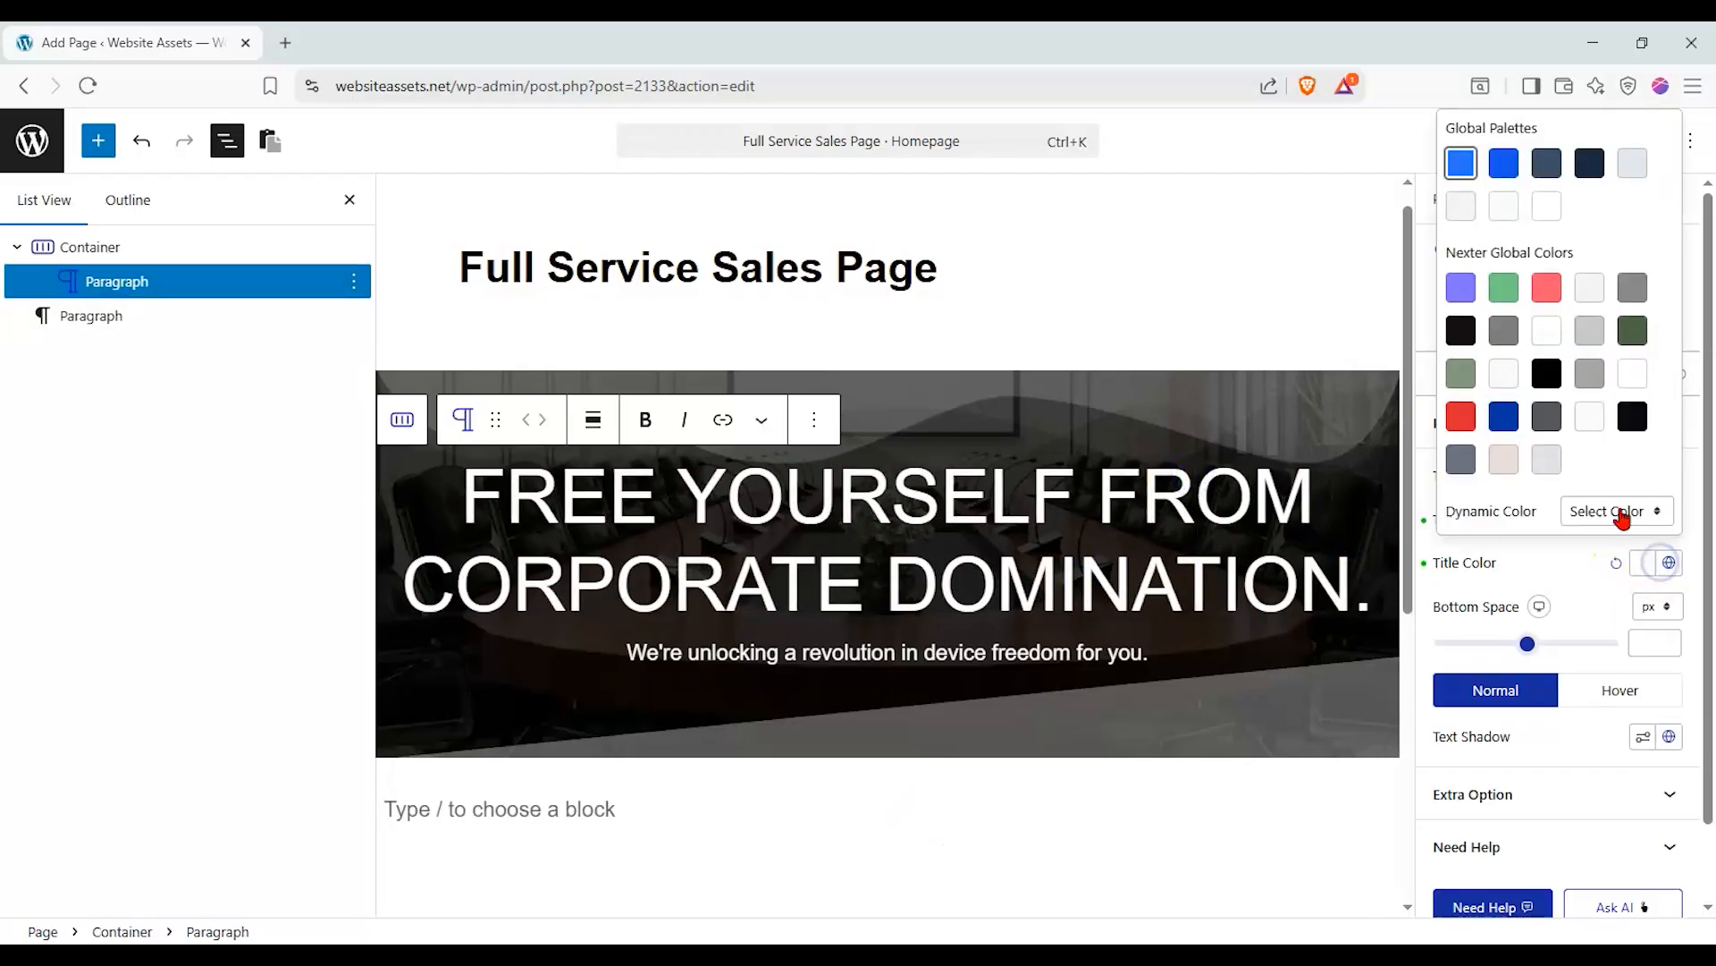
pyautogui.click(1462, 415)
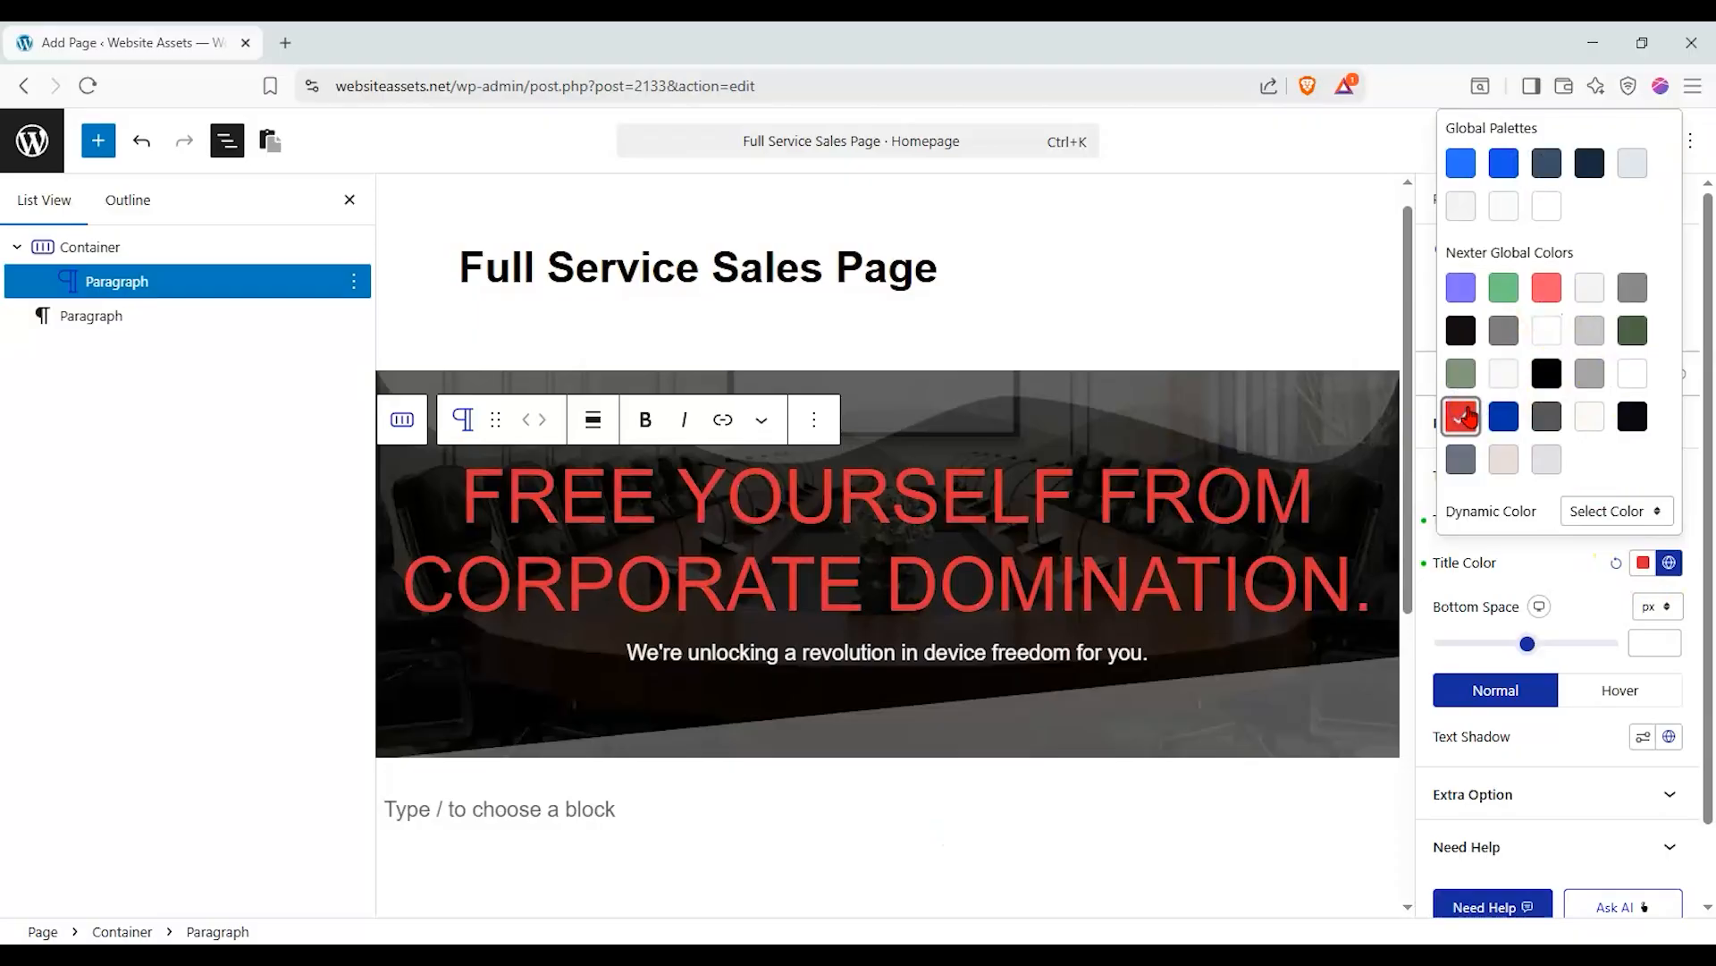
pyautogui.click(1590, 560)
# Set the hero title's font family to Times New Roman and make its font size slightly smaller.
pyautogui.click(1670, 521)
pyautogui.click(1643, 519)
pyautogui.click(1503, 592)
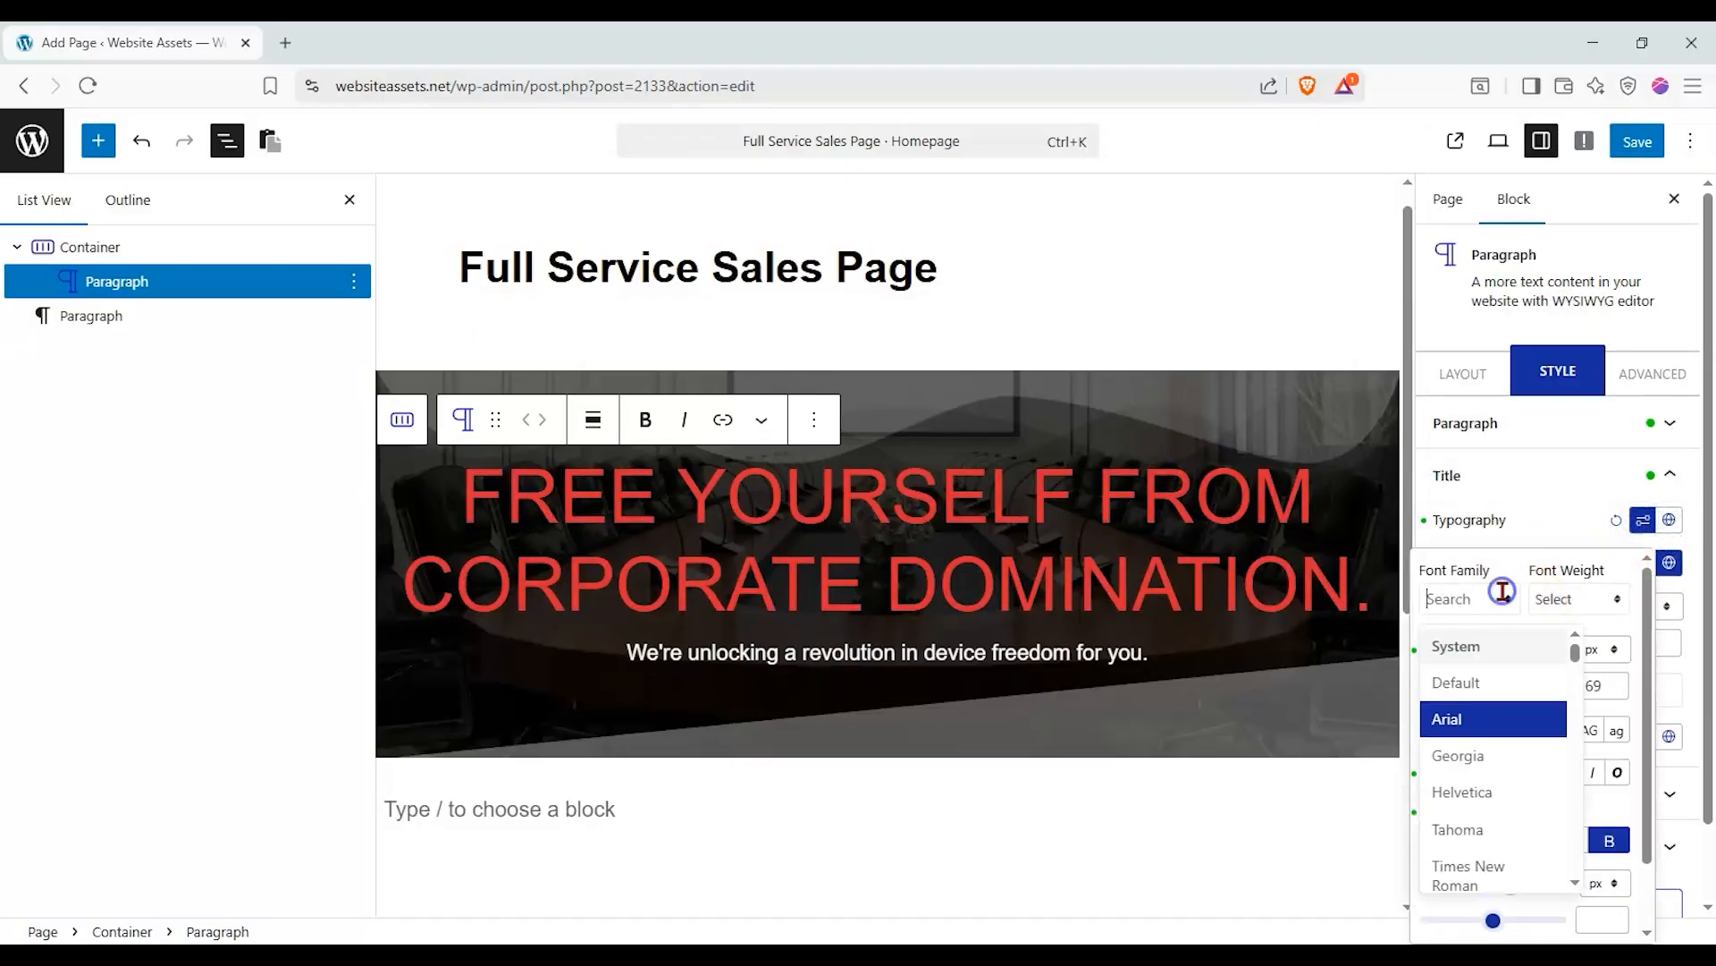
pyautogui.click(1502, 793)
pyautogui.click(1511, 597)
pyautogui.scroll(-4, 1513, 787)
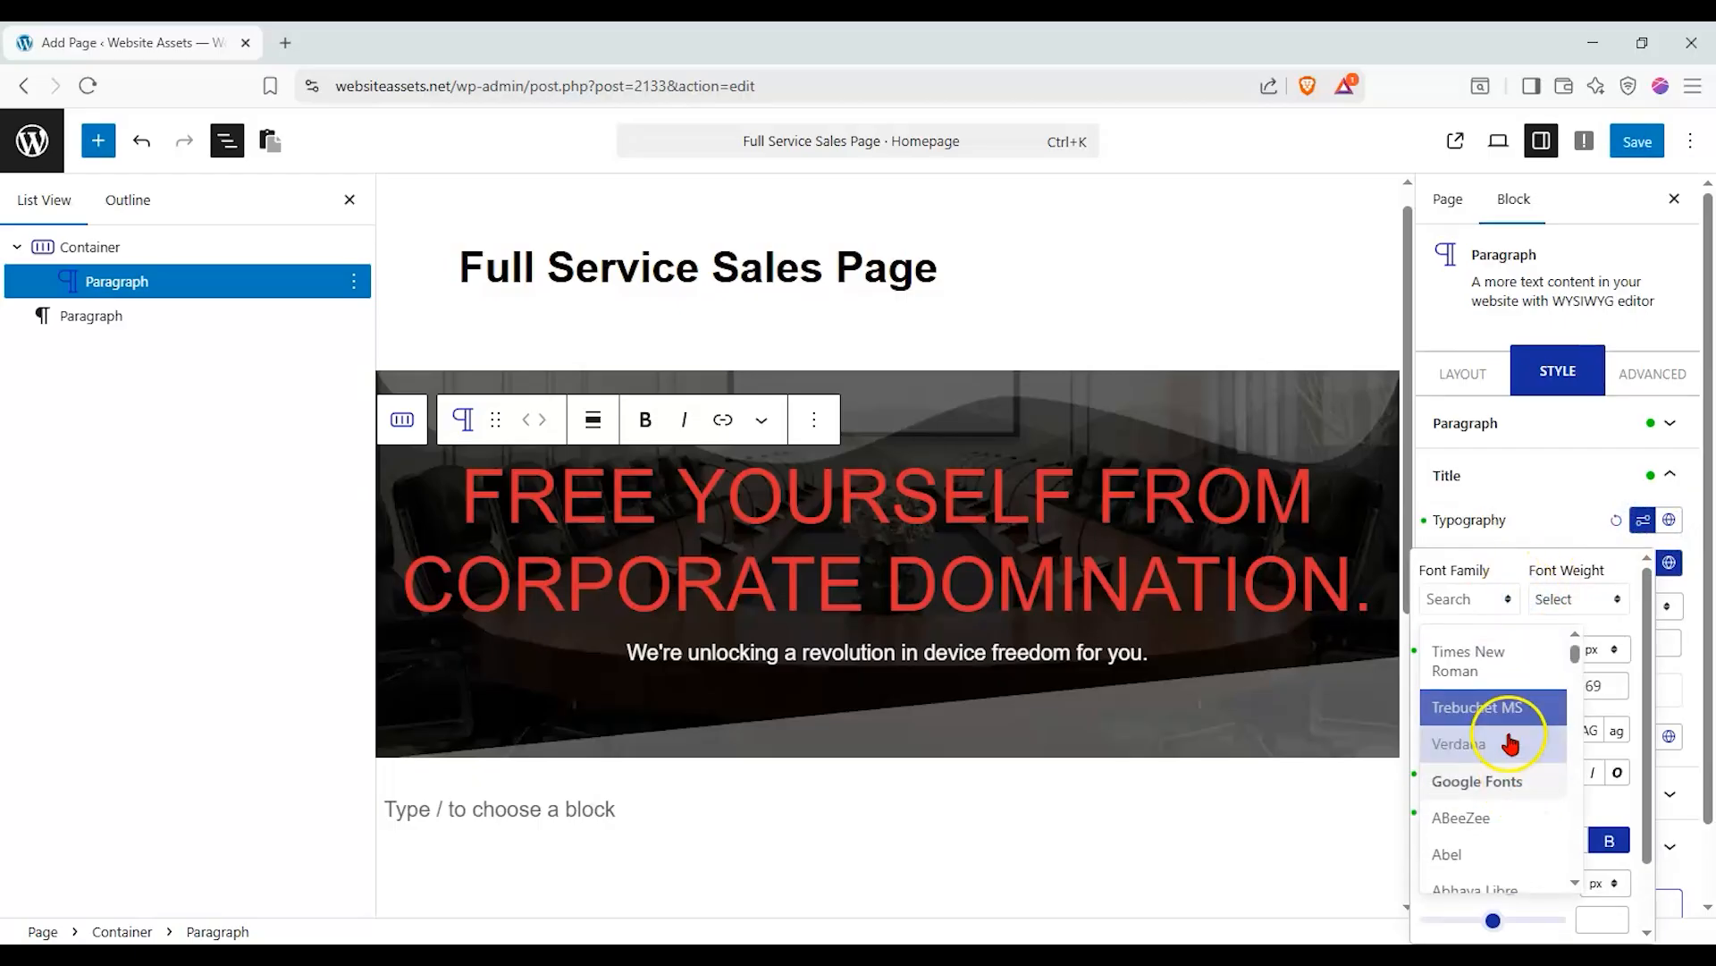
pyautogui.click(1514, 678)
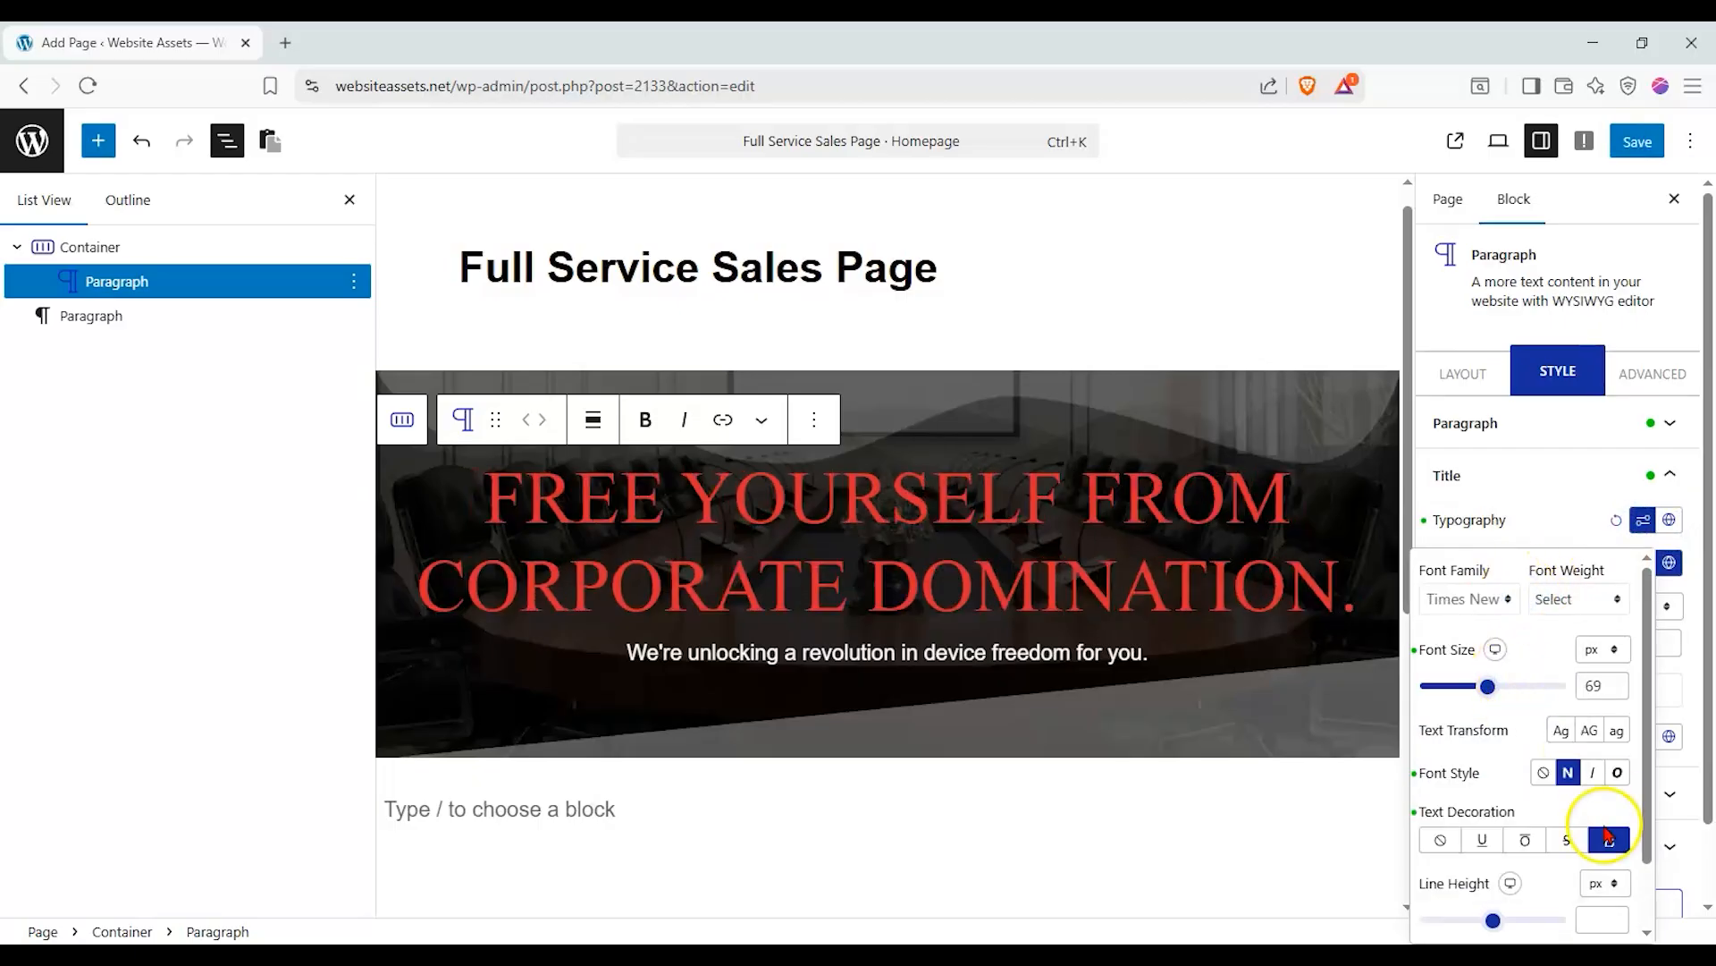
pyautogui.moveTo(1486, 701)
pyautogui.mouseDown()
pyautogui.moveTo(1506, 701)
pyautogui.moveTo(1475, 700)
pyautogui.mouseUp()
pyautogui.click(1557, 513)
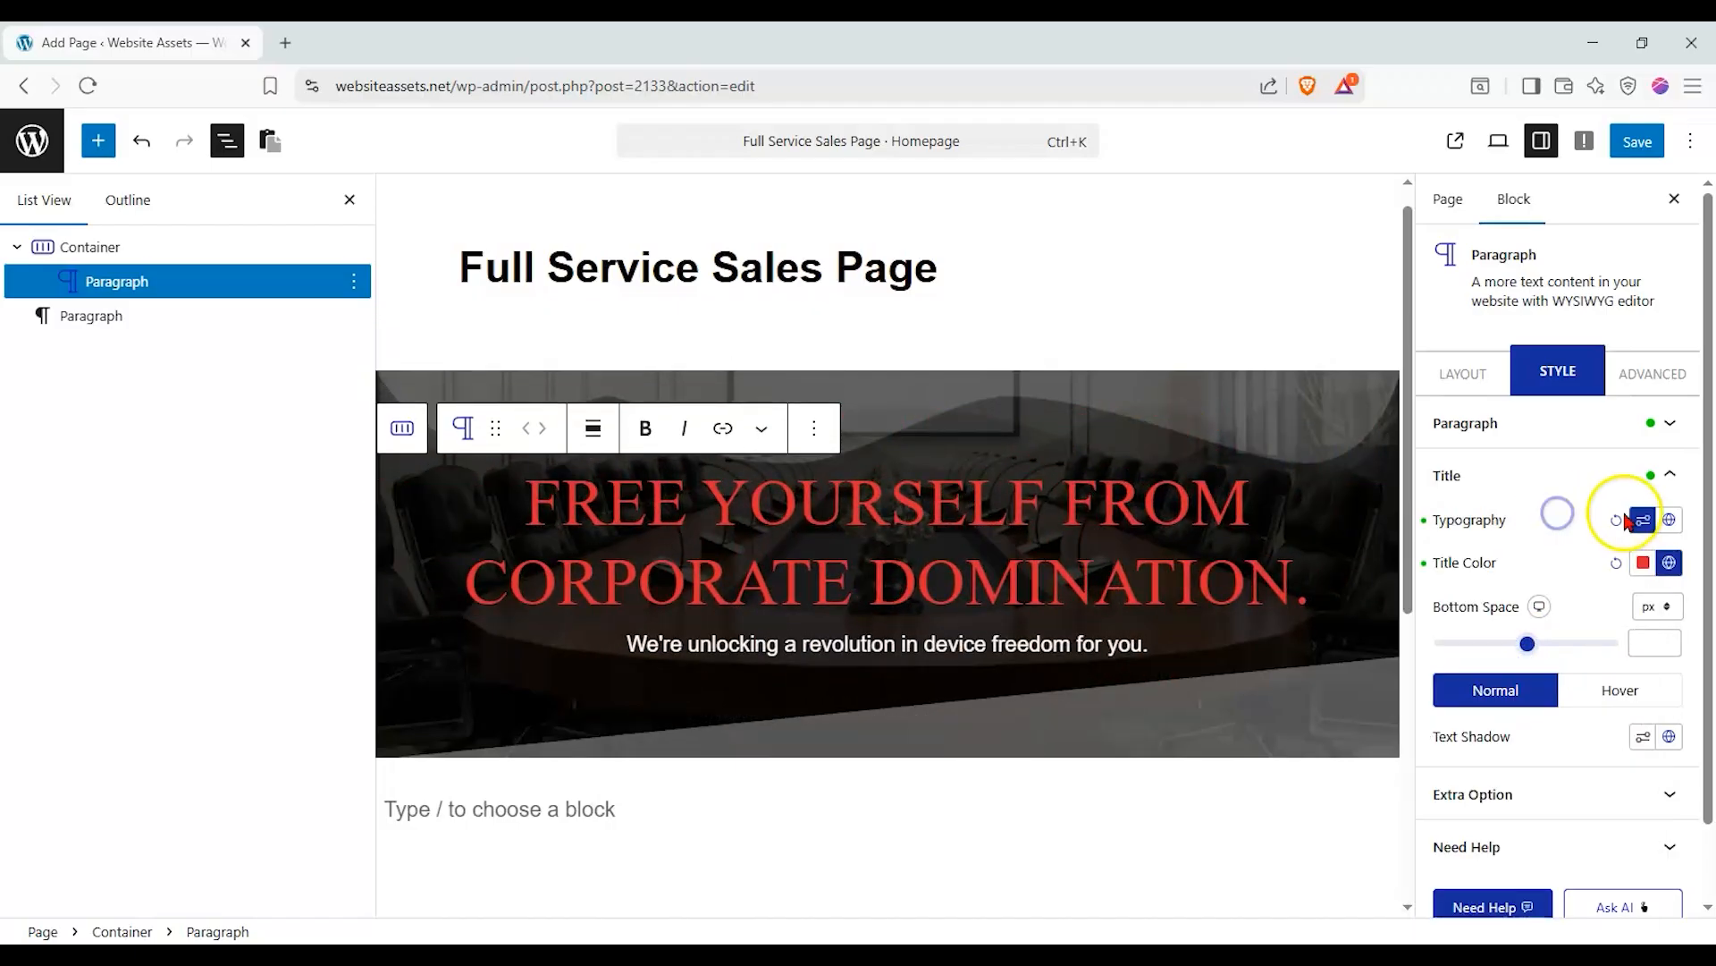
# Give the hero title a white text shadow with a blur of 15.
pyautogui.scroll(-1, 1555, 617)
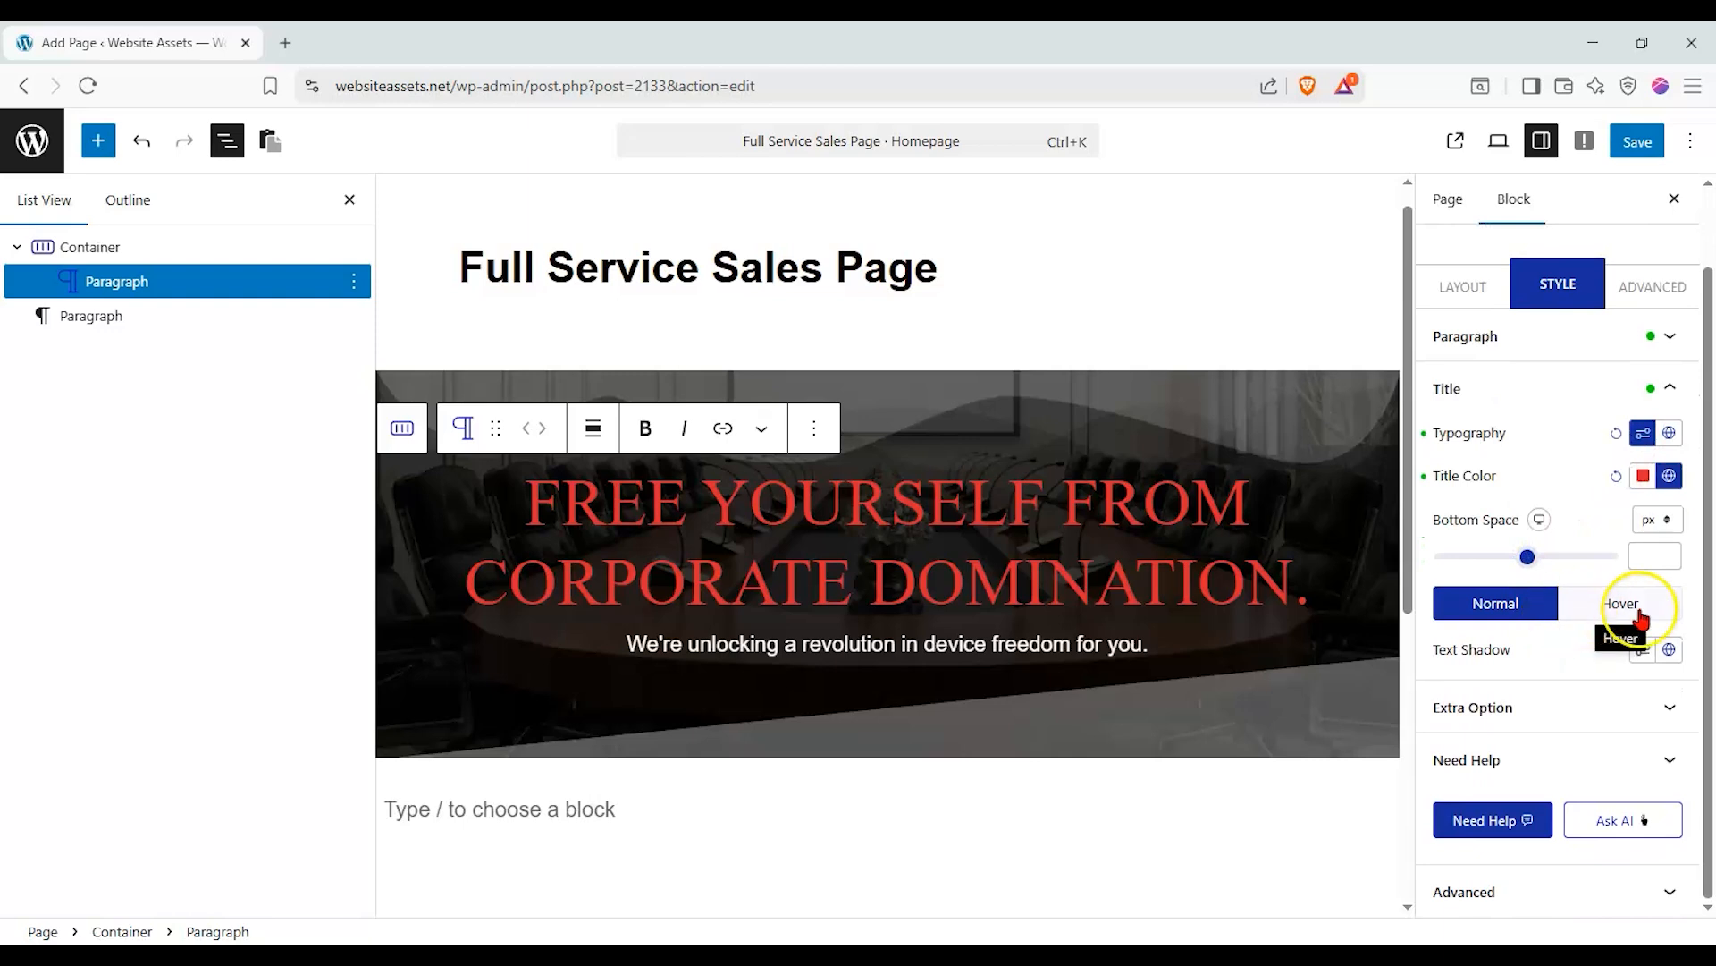
pyautogui.click(1643, 650)
pyautogui.click(1503, 476)
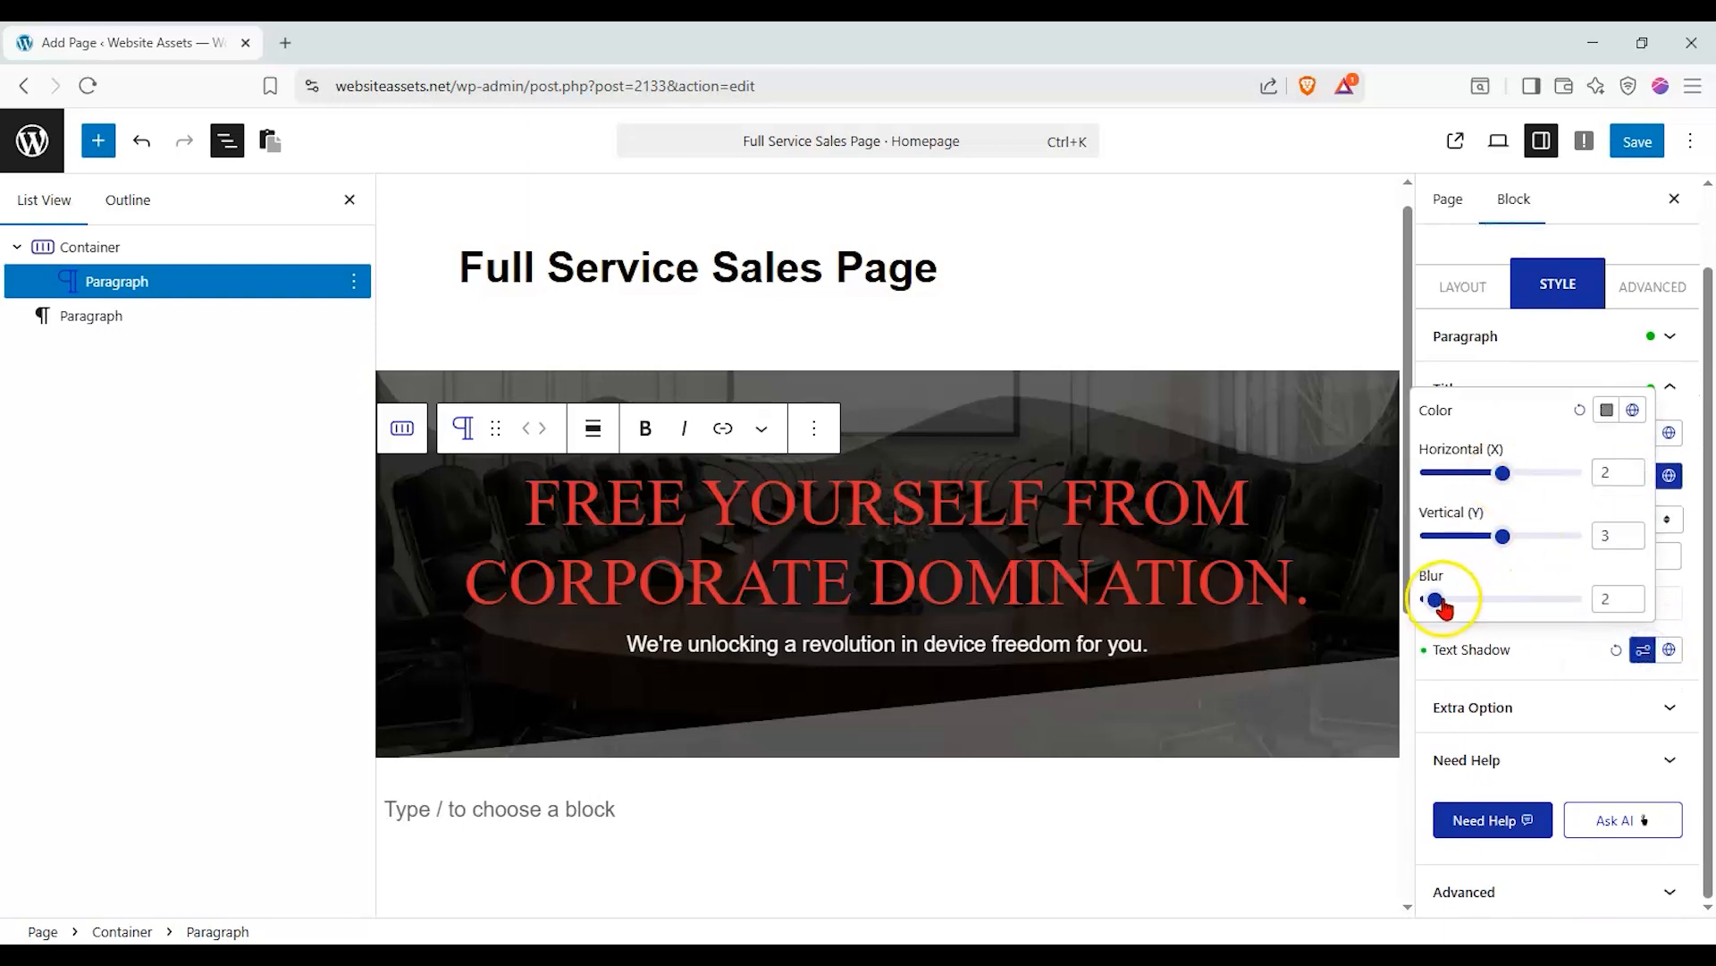
pyautogui.click(1606, 409)
pyautogui.moveTo(1517, 486); pyautogui.dragTo(1384, 458)
pyautogui.click(1668, 715)
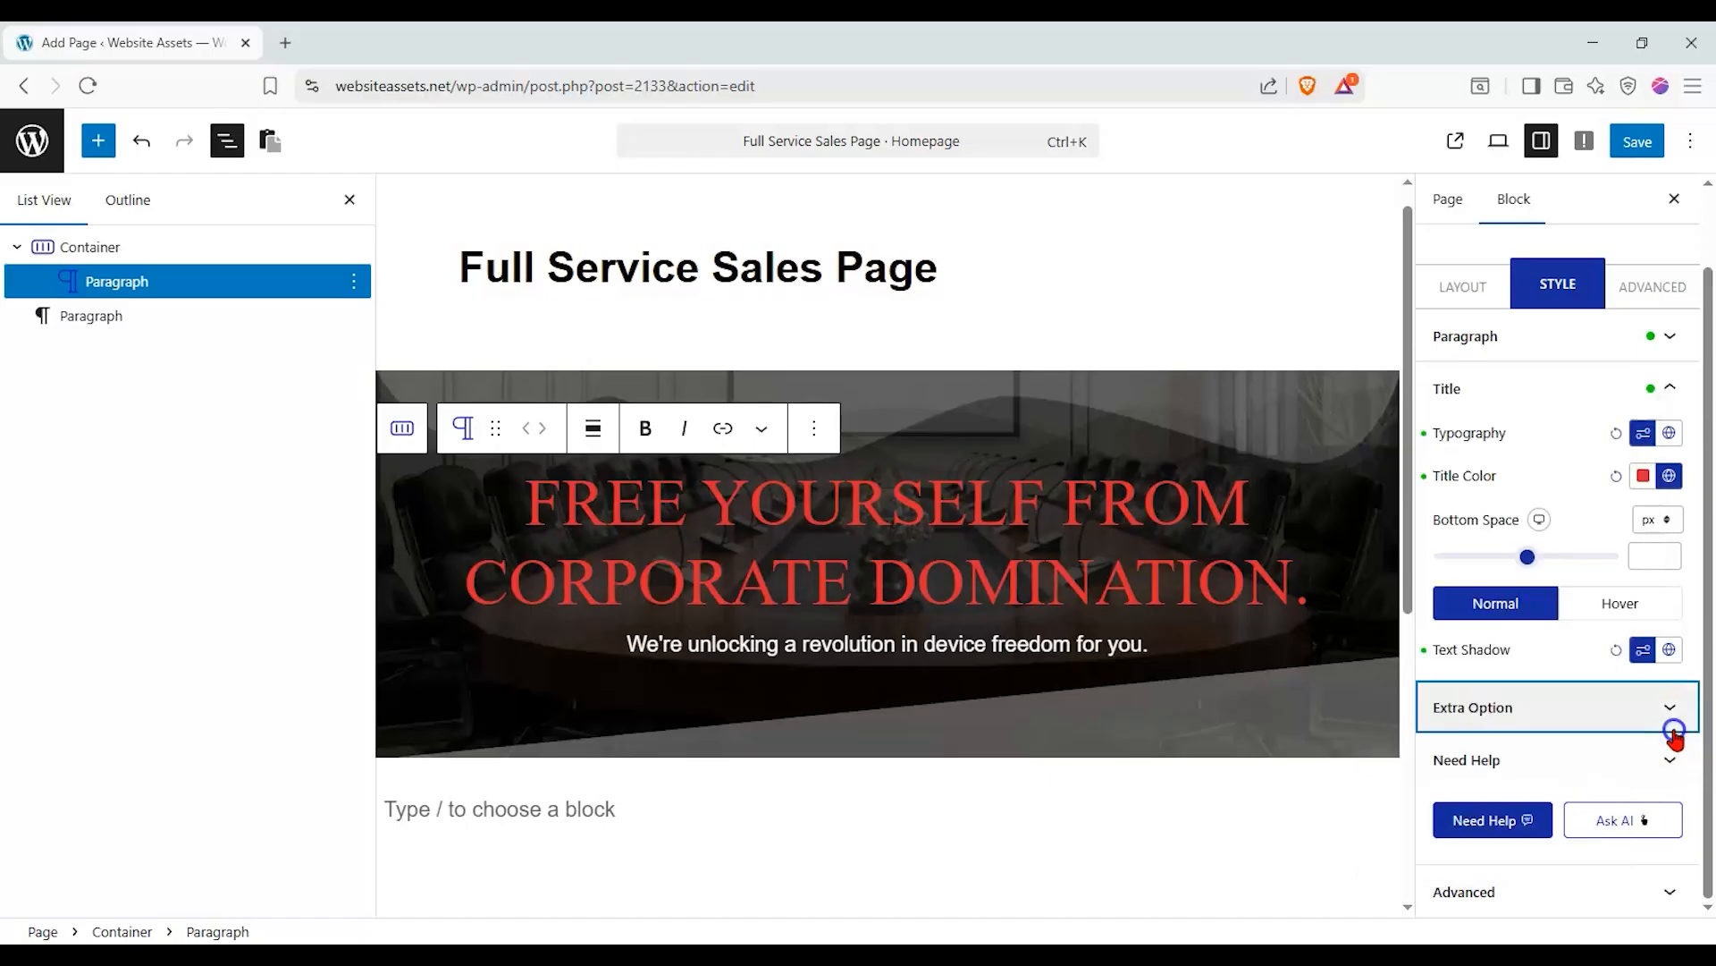
pyautogui.click(1643, 413)
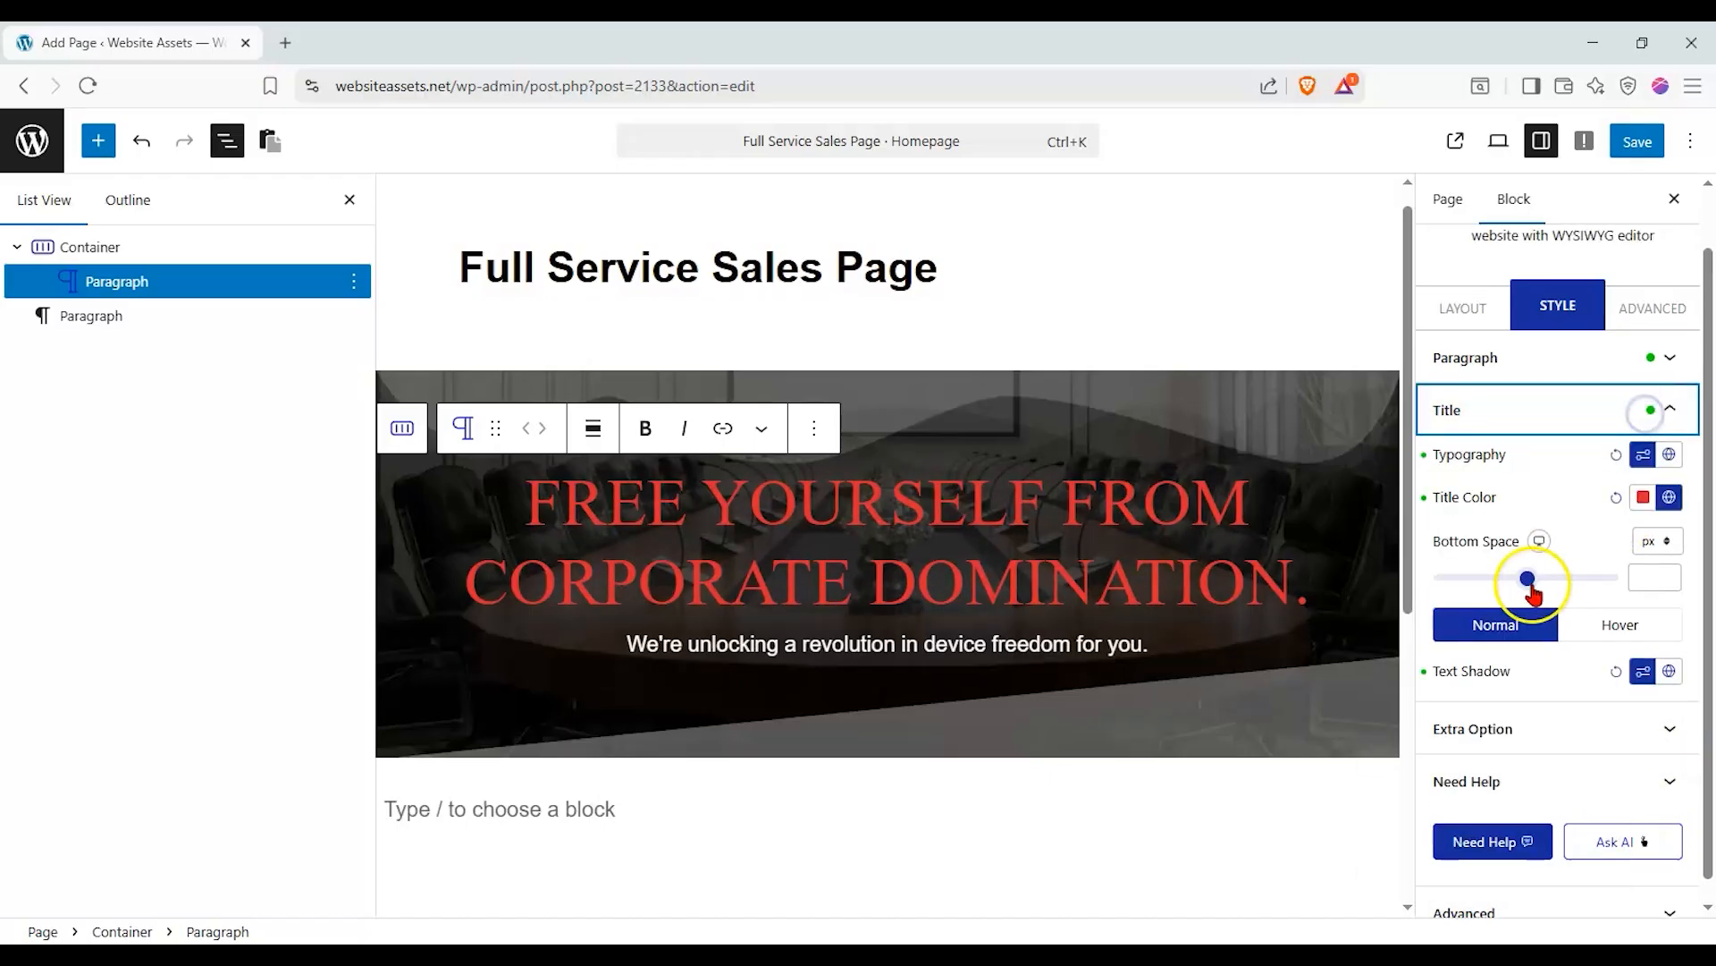
pyautogui.click(1643, 670)
pyautogui.click(1506, 621)
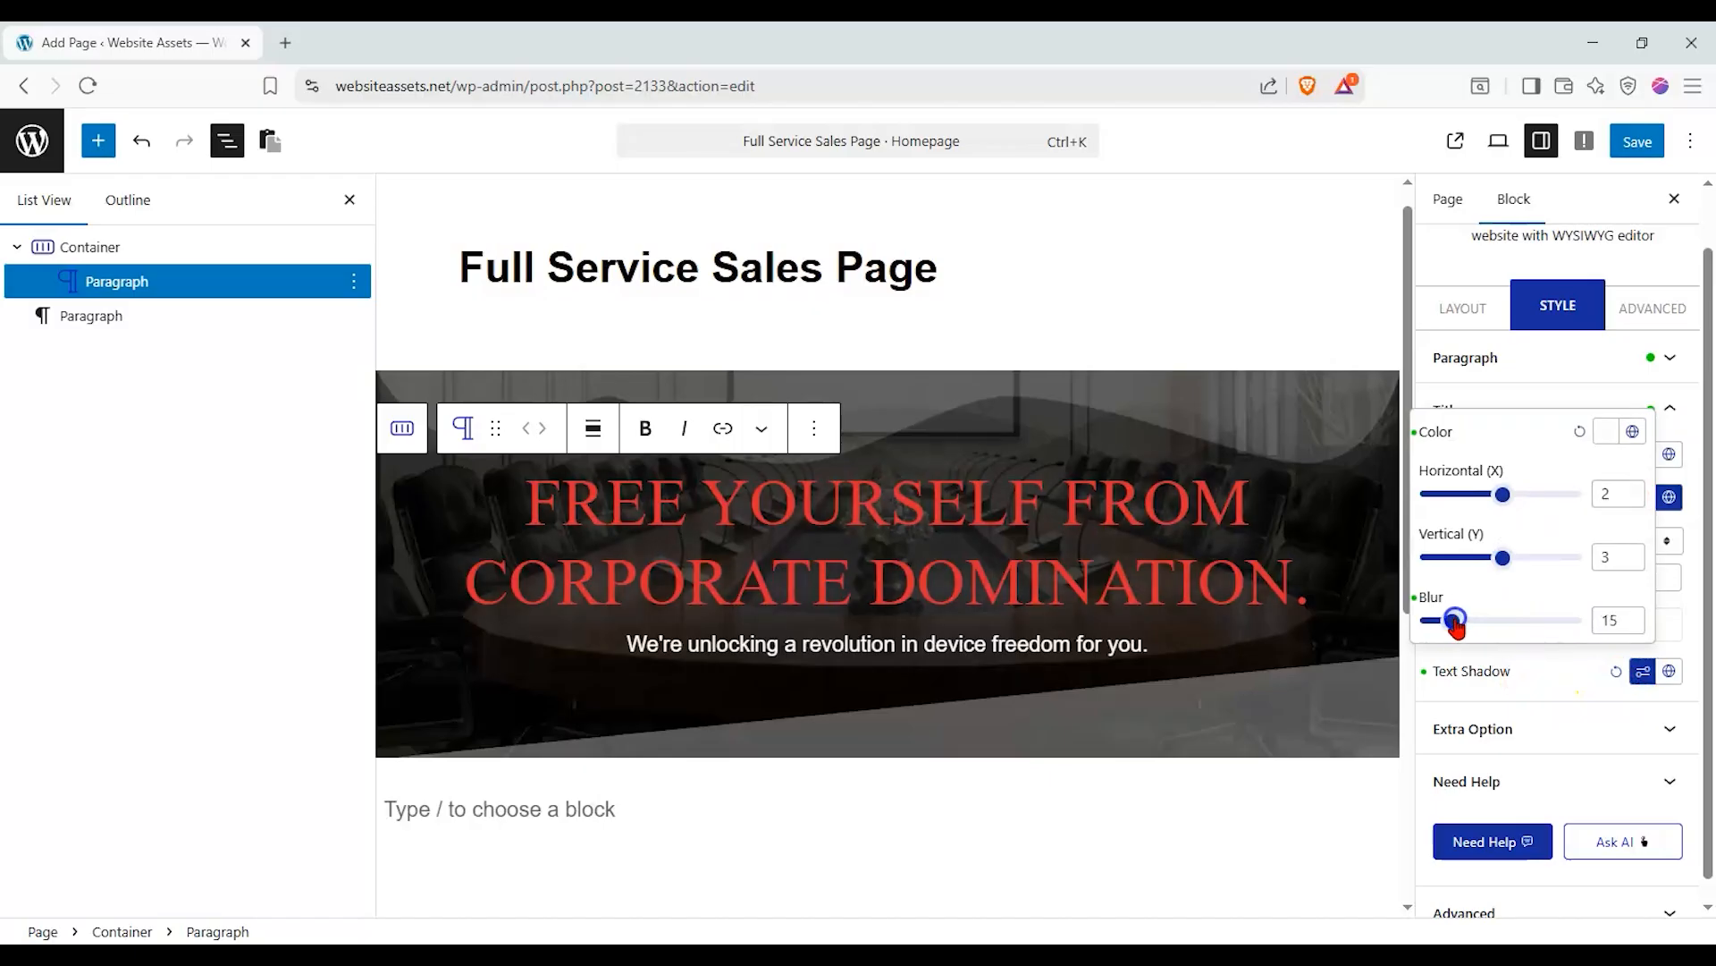
# Add a Nexter Flexbox container with a single-column layout in the empty area below the hero section.
pyautogui.click(941, 826)
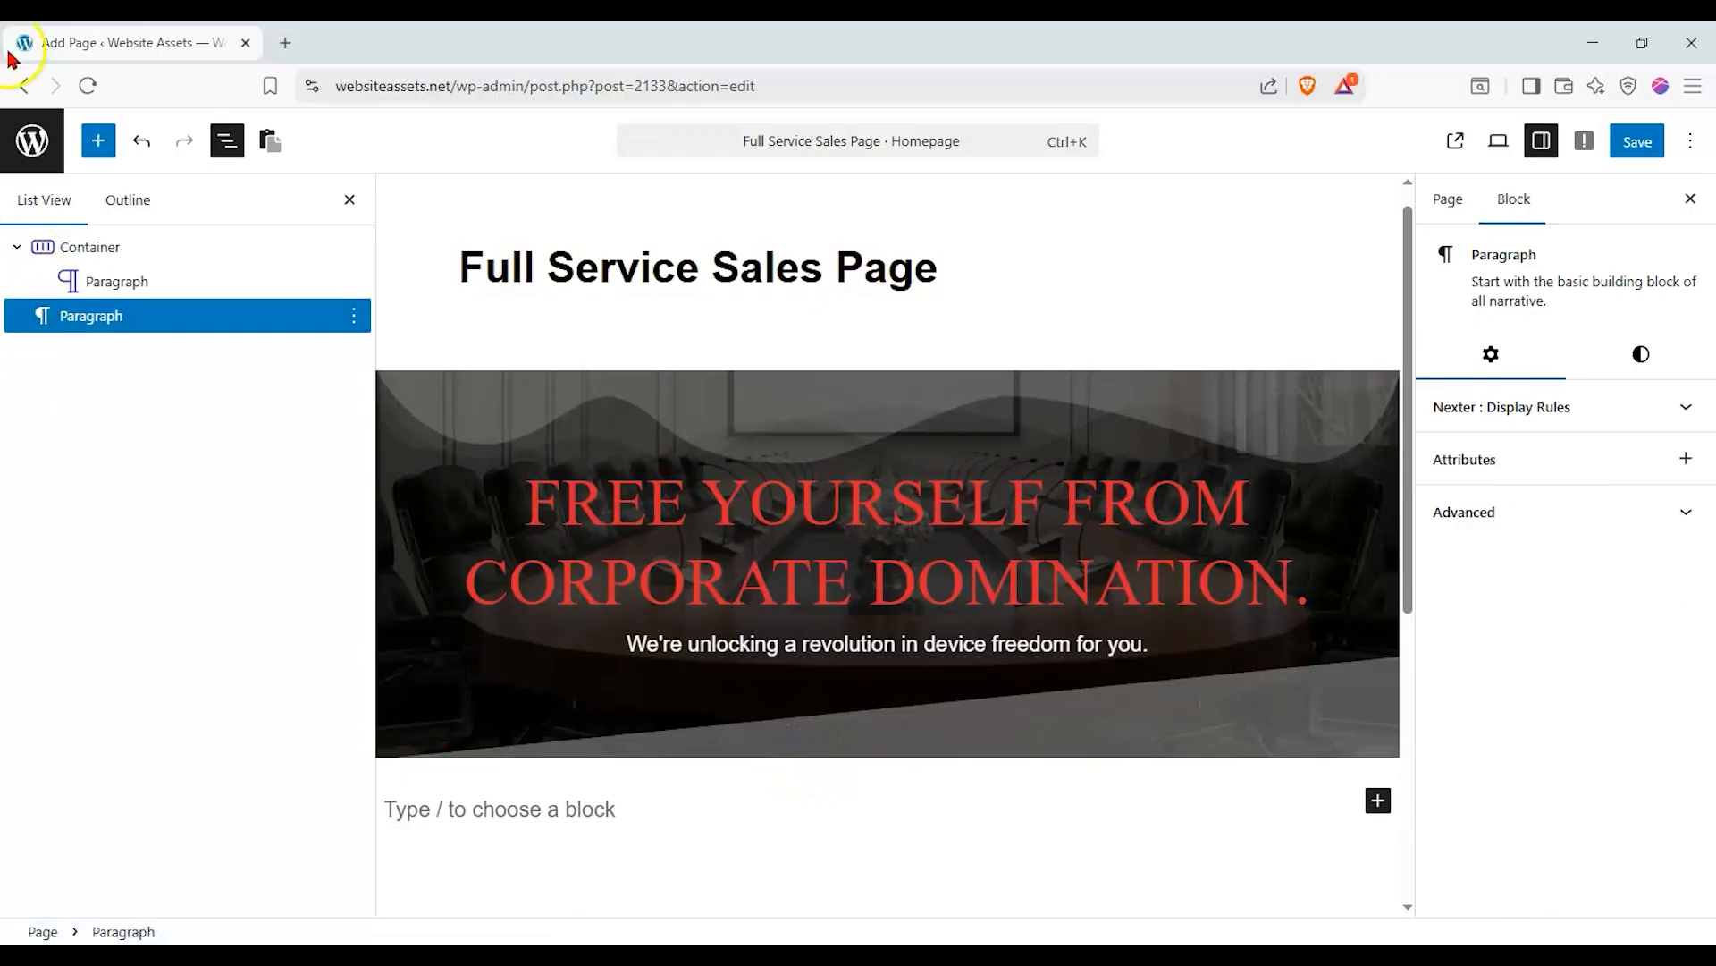
pyautogui.click(102, 146)
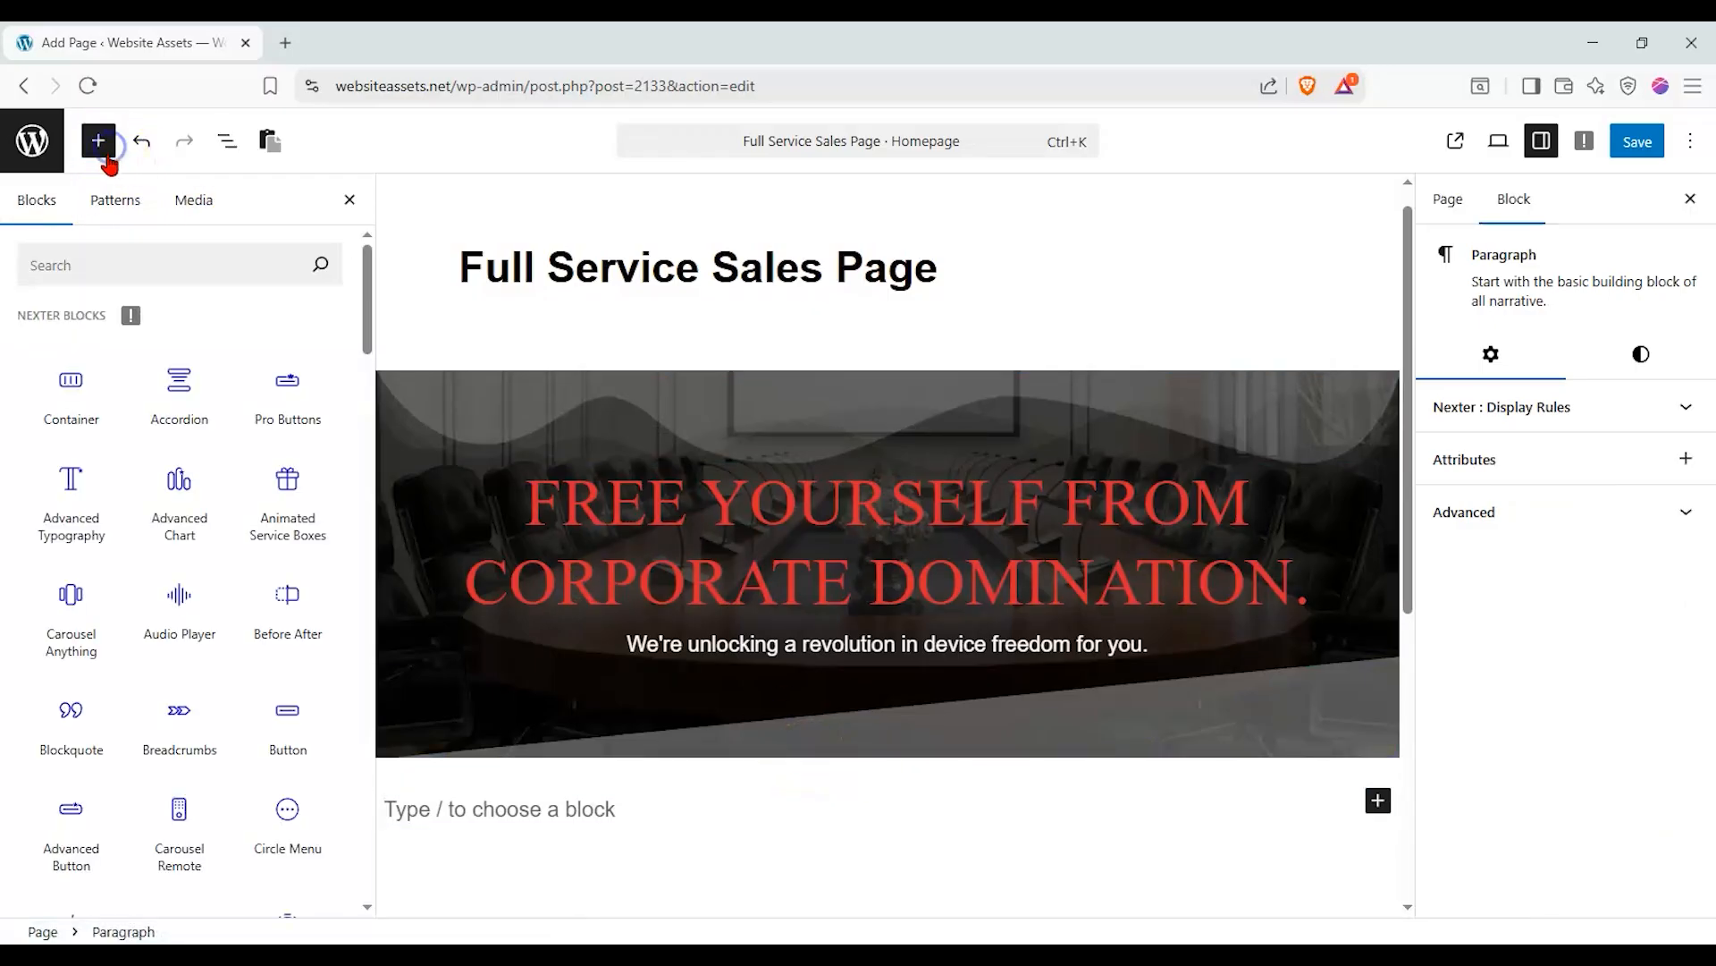
pyautogui.scroll(-1, 60, 372)
pyautogui.scroll(-1, 506, 494)
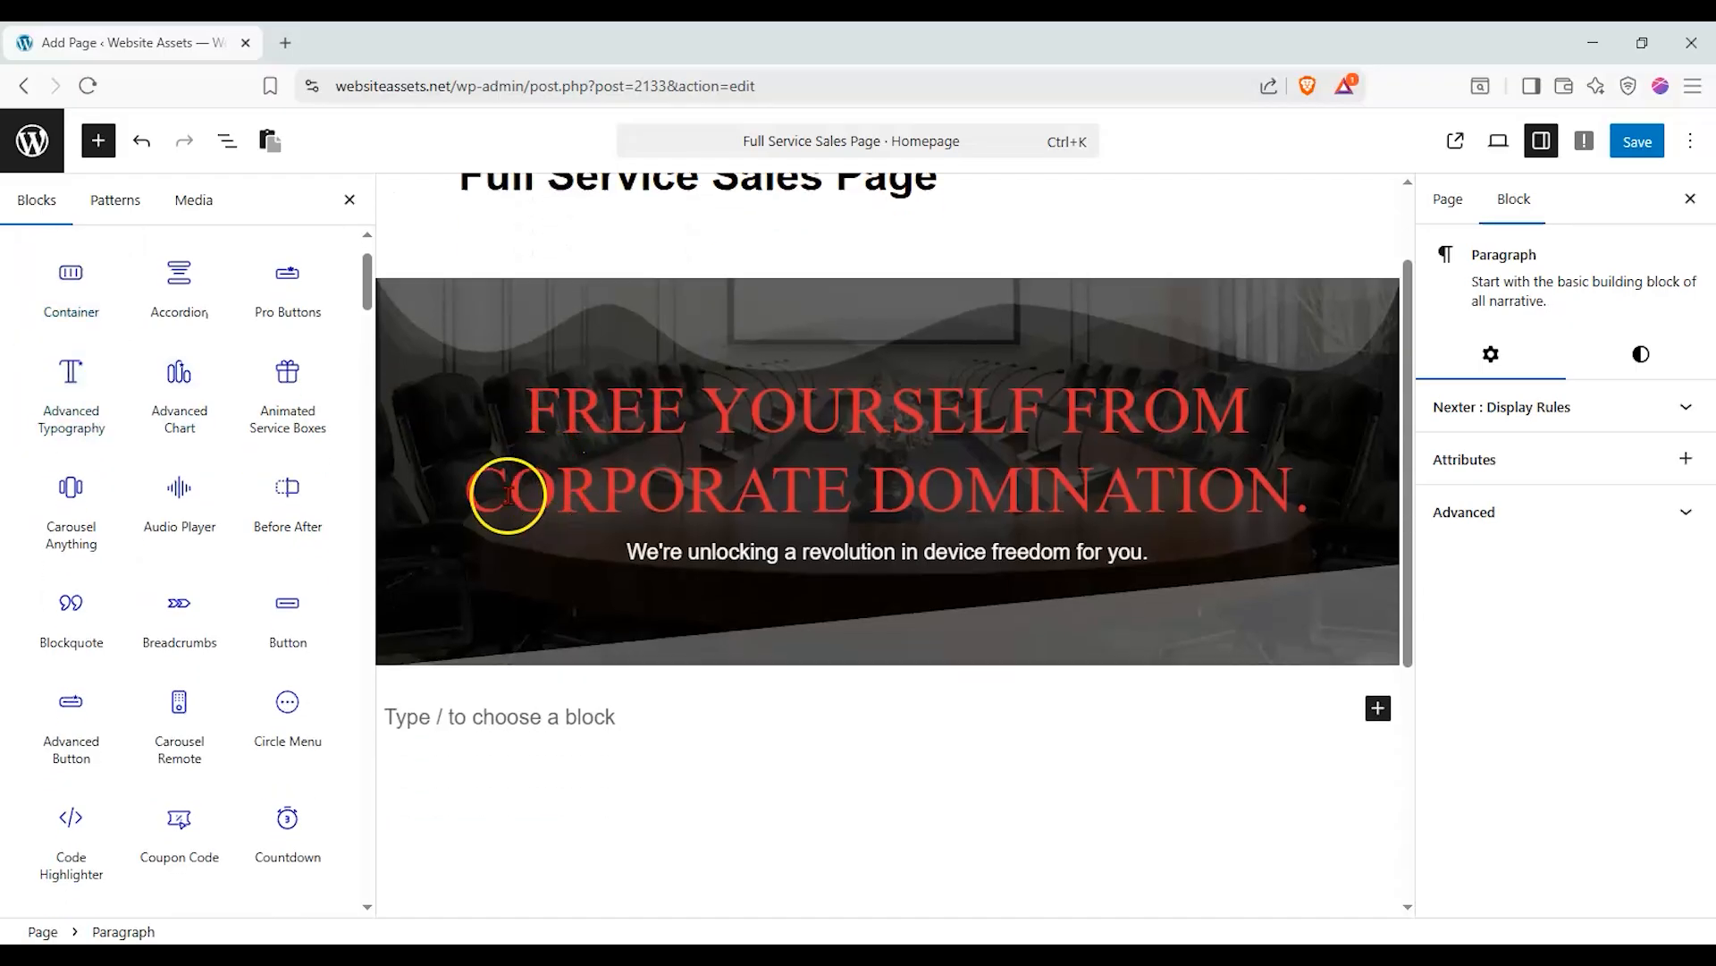
pyautogui.click(108, 308)
pyautogui.click(1026, 754)
pyautogui.click(818, 790)
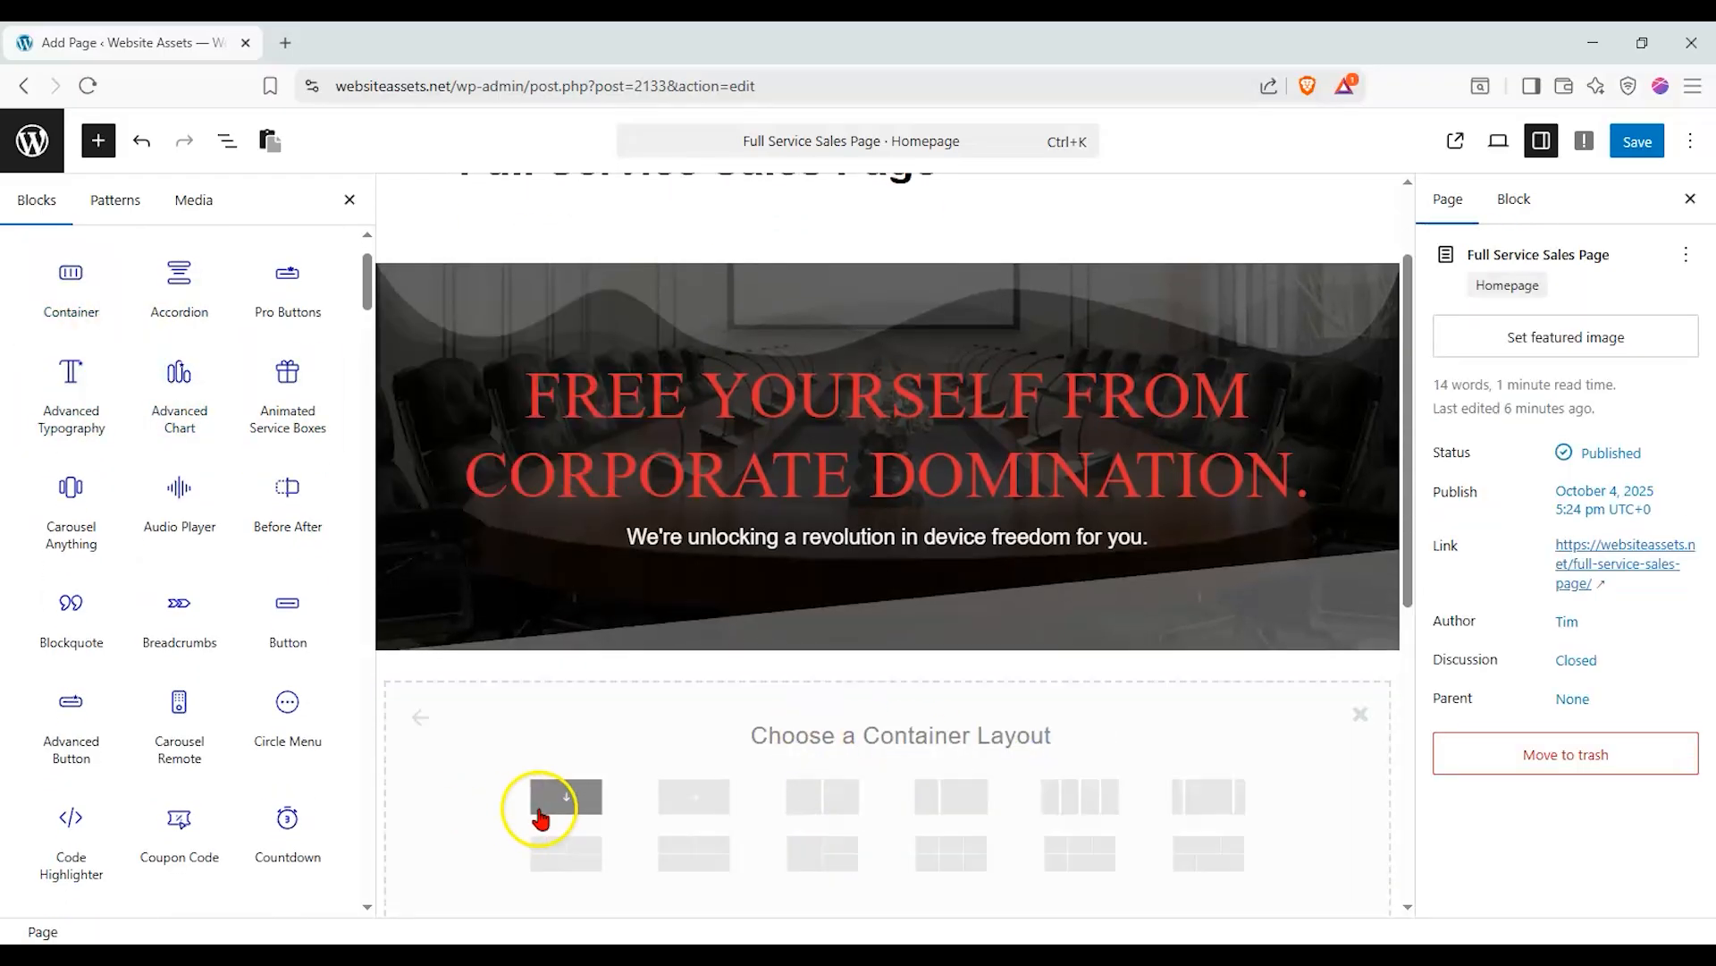
pyautogui.click(593, 809)
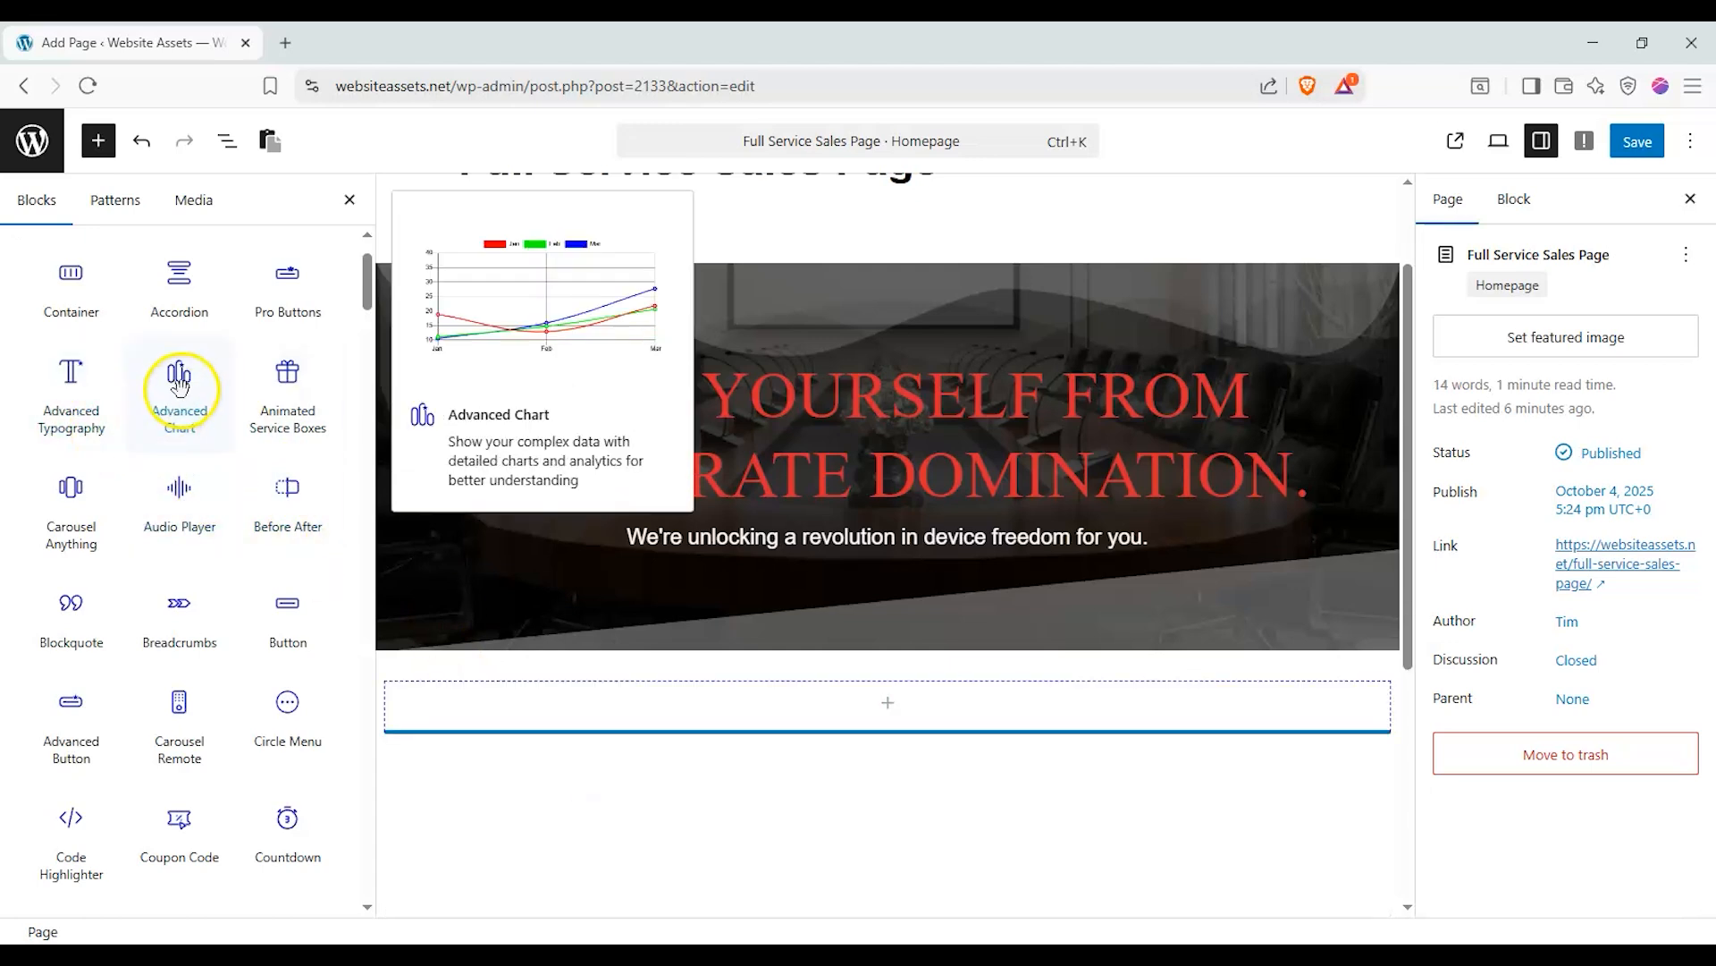
# Insert a Nexter Paragraph block into the new empty container below the hero.
pyautogui.scroll(2, 135, 376)
pyautogui.click(180, 268)
pyautogui.write('para')
pyautogui.moveTo(214, 376); pyautogui.dragTo(890, 703)
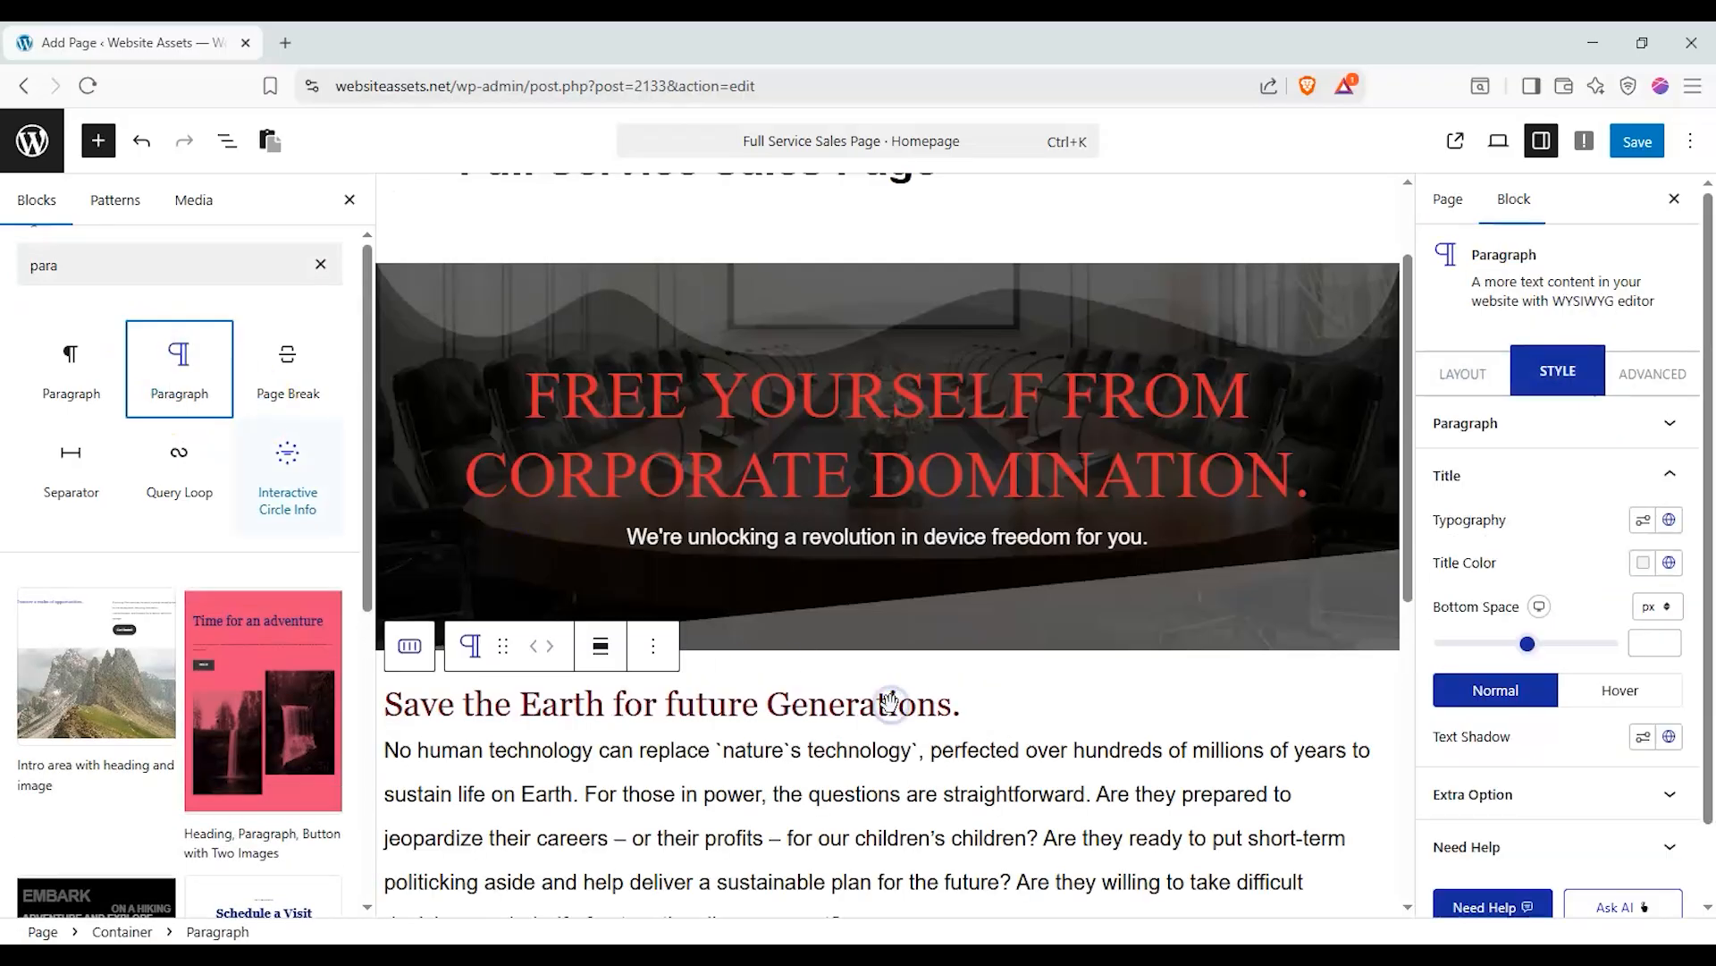
# Replace the new paragraph's title with "You are locked in with proprietary OS/Firmware.".
pyautogui.click(1475, 370)
pyautogui.click(1560, 422)
pyautogui.click(1567, 478)
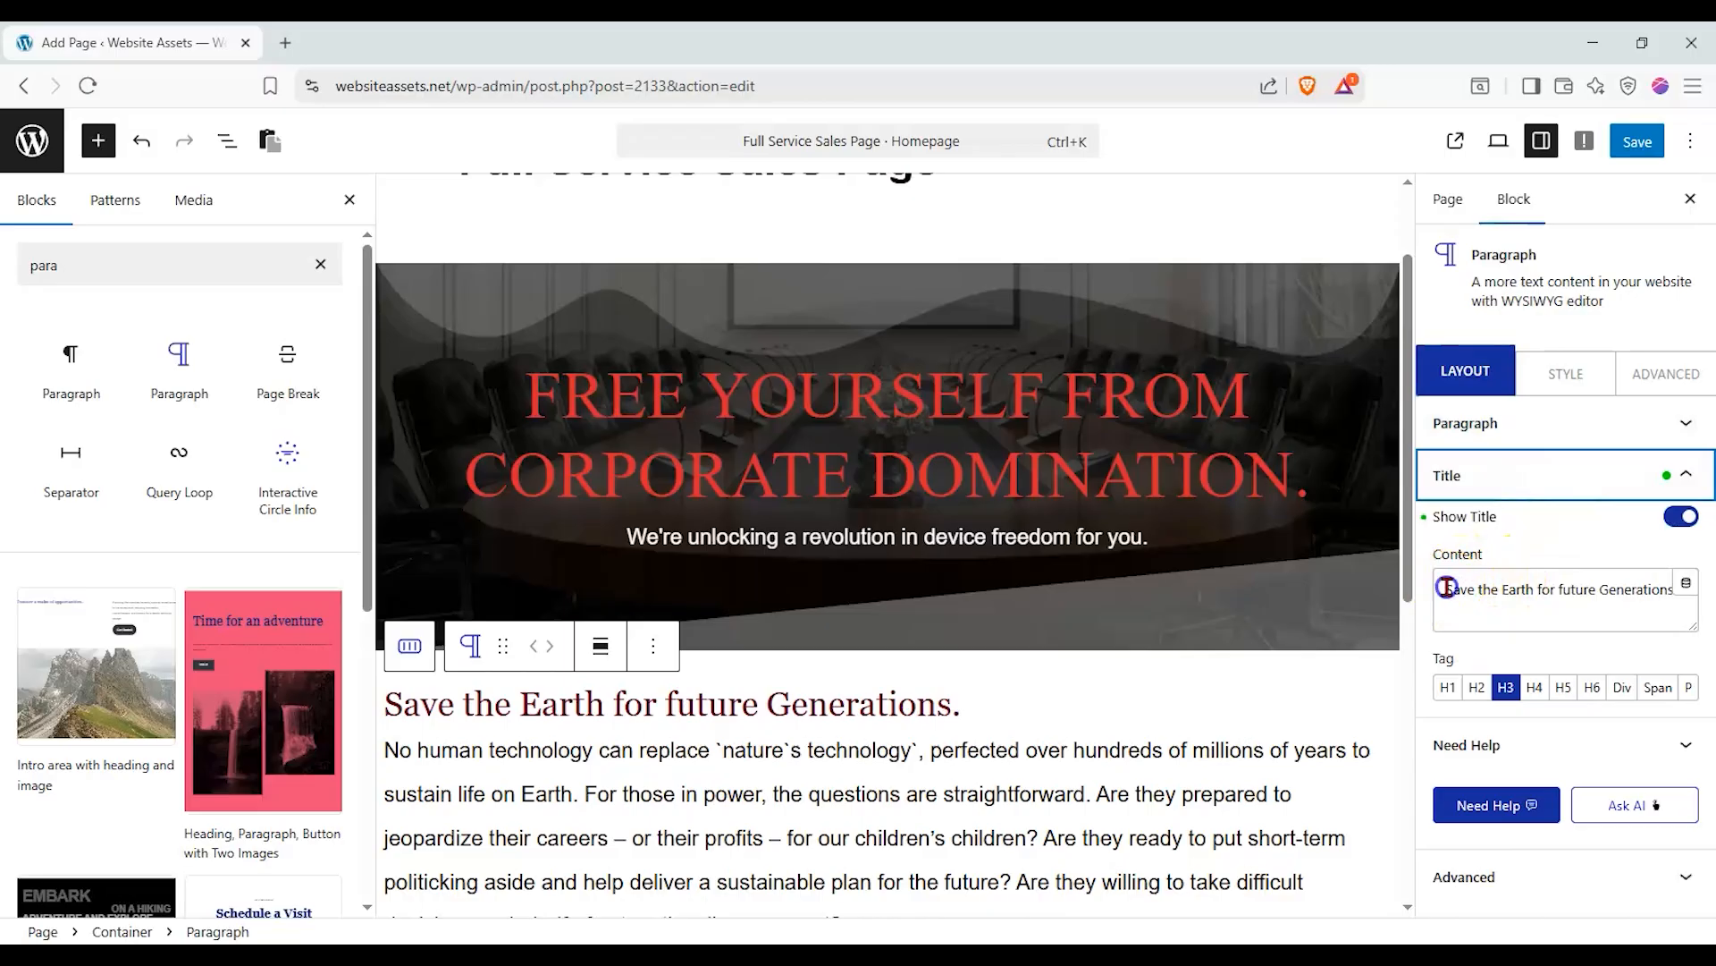
pyautogui.moveTo(1445, 587); pyautogui.dragTo(1710, 628)
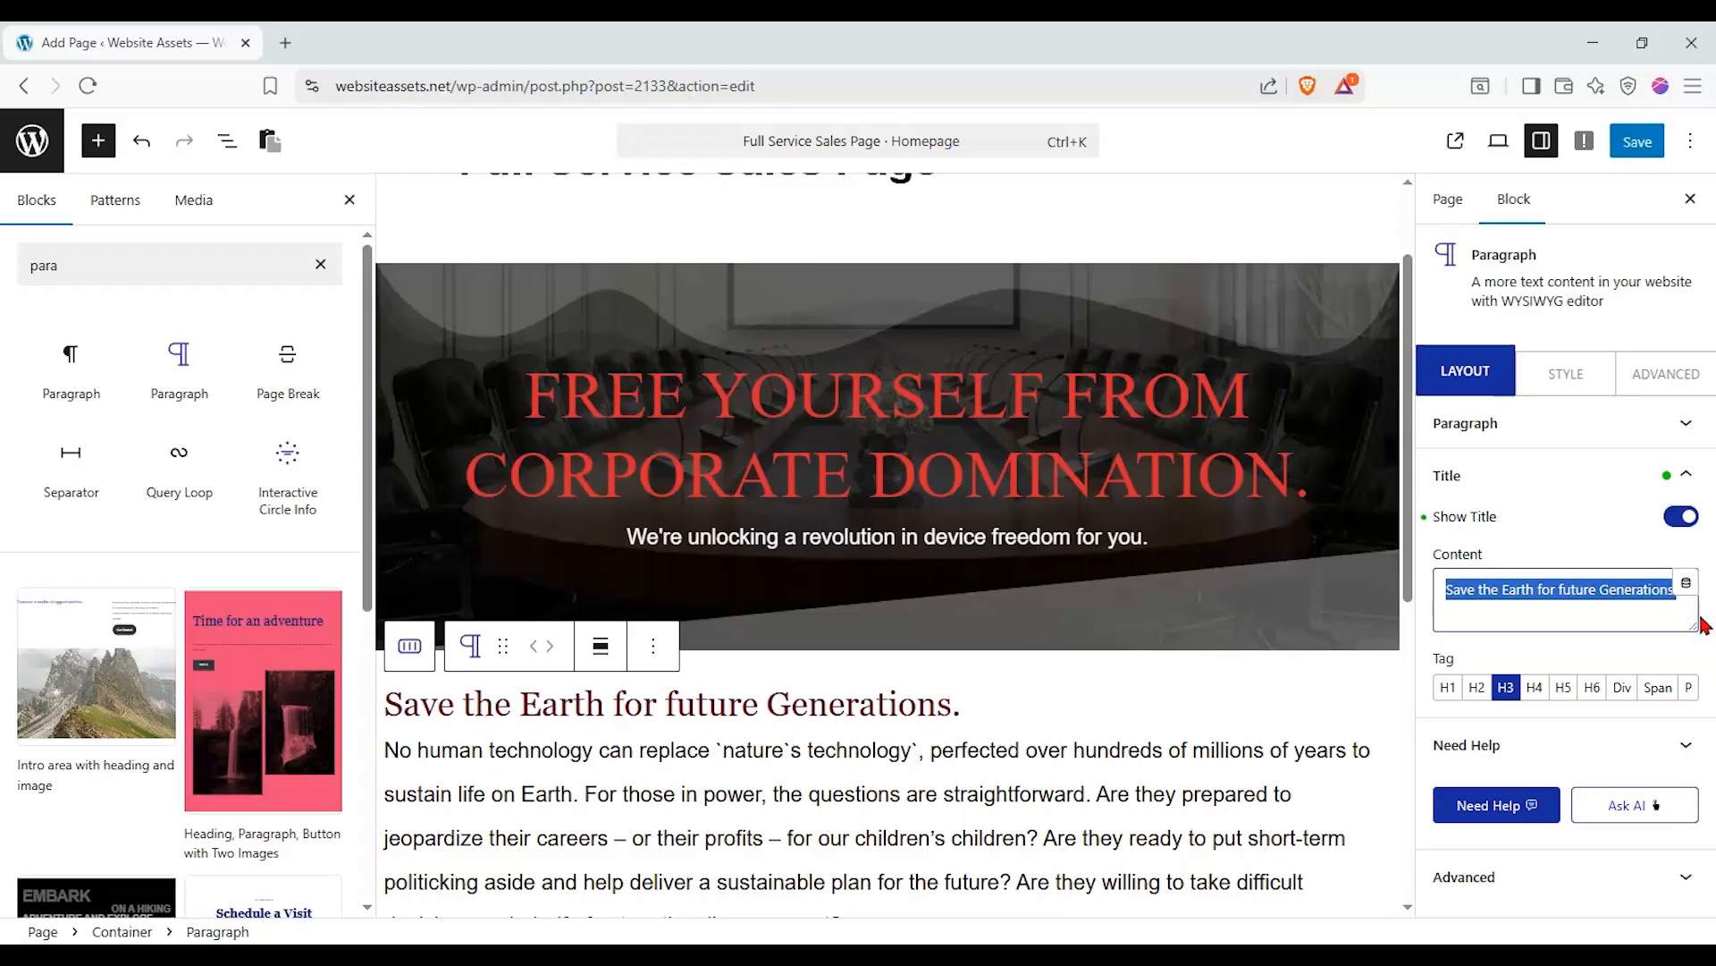
pyautogui.write('Yo')
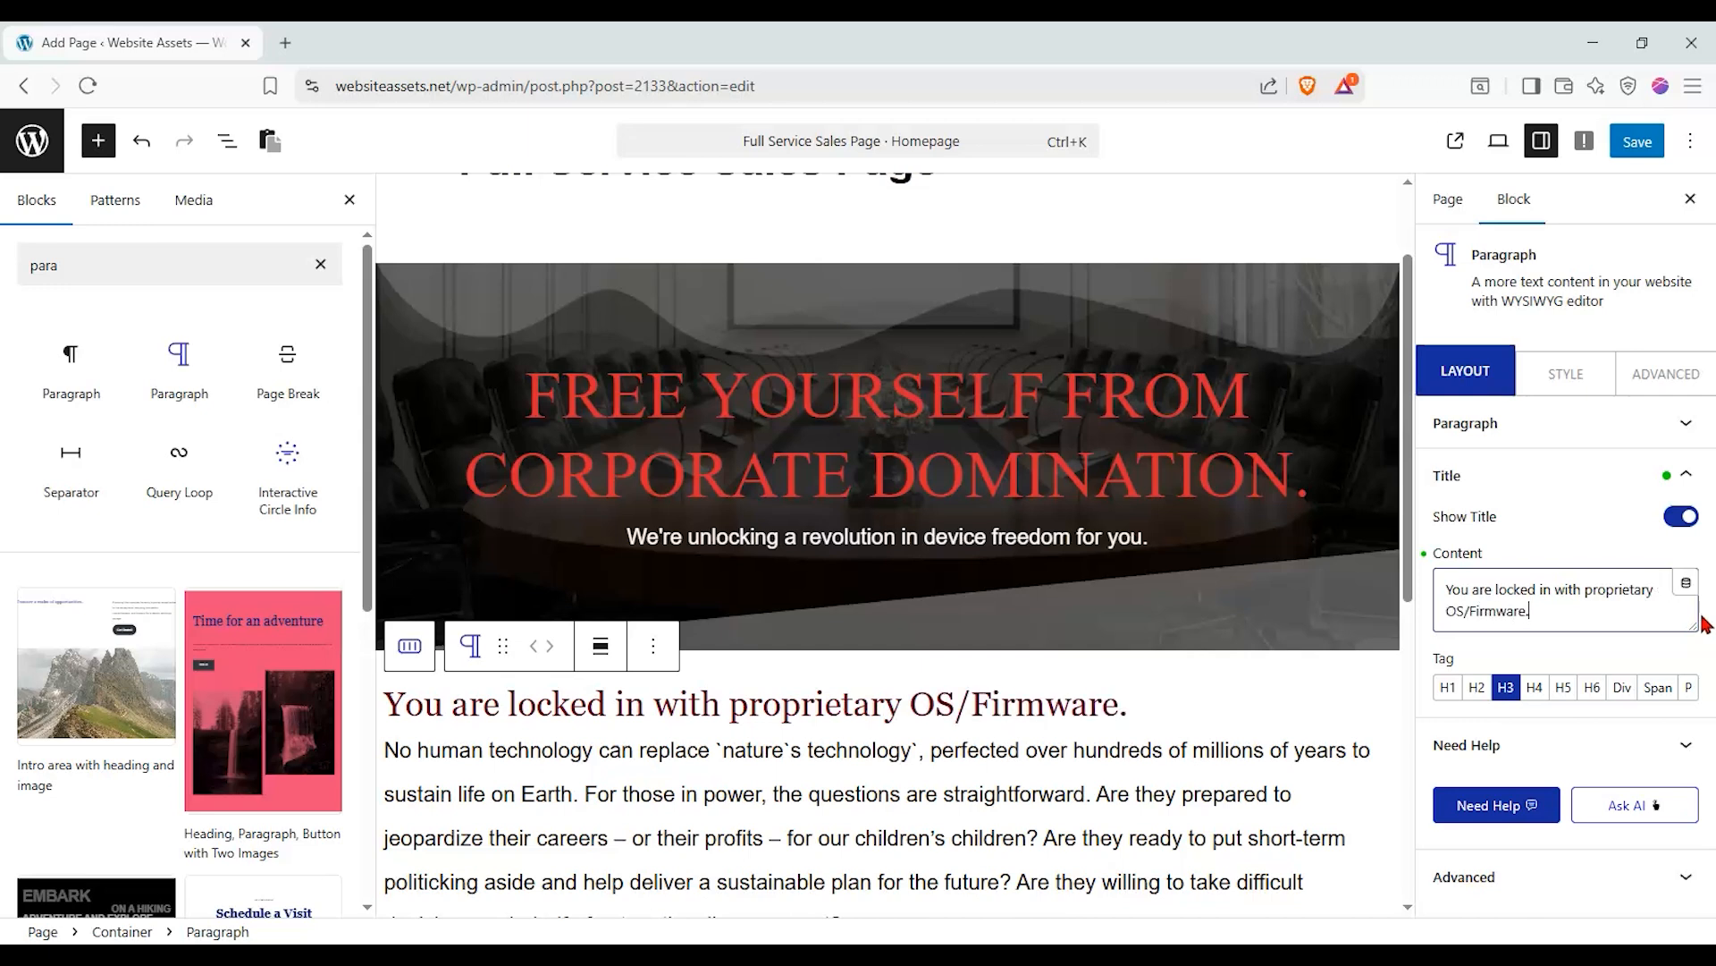
# Replace the paragraph's body text with "We offer phones that are fully unlocked. Any OS, Any Firmware, Customize the hardware even." and centre-align it.
pyautogui.click(1520, 429)
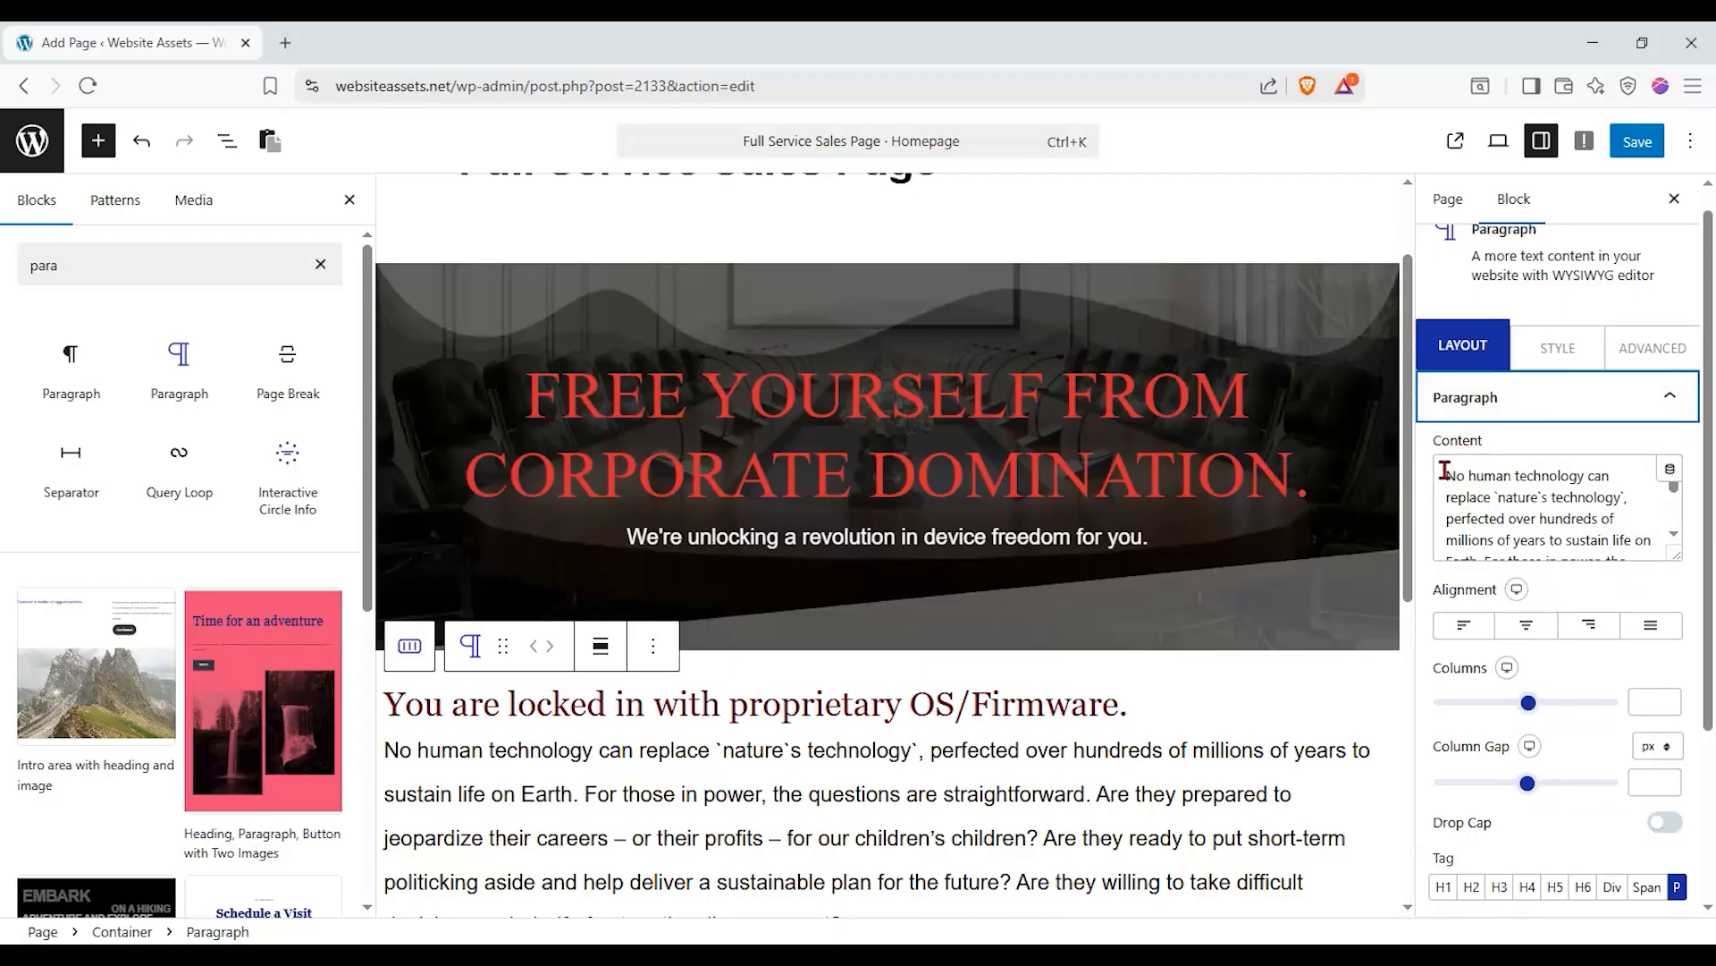
pyautogui.click(1122, 701)
pyautogui.moveTo(1446, 475); pyautogui.dragTo(1698, 614)
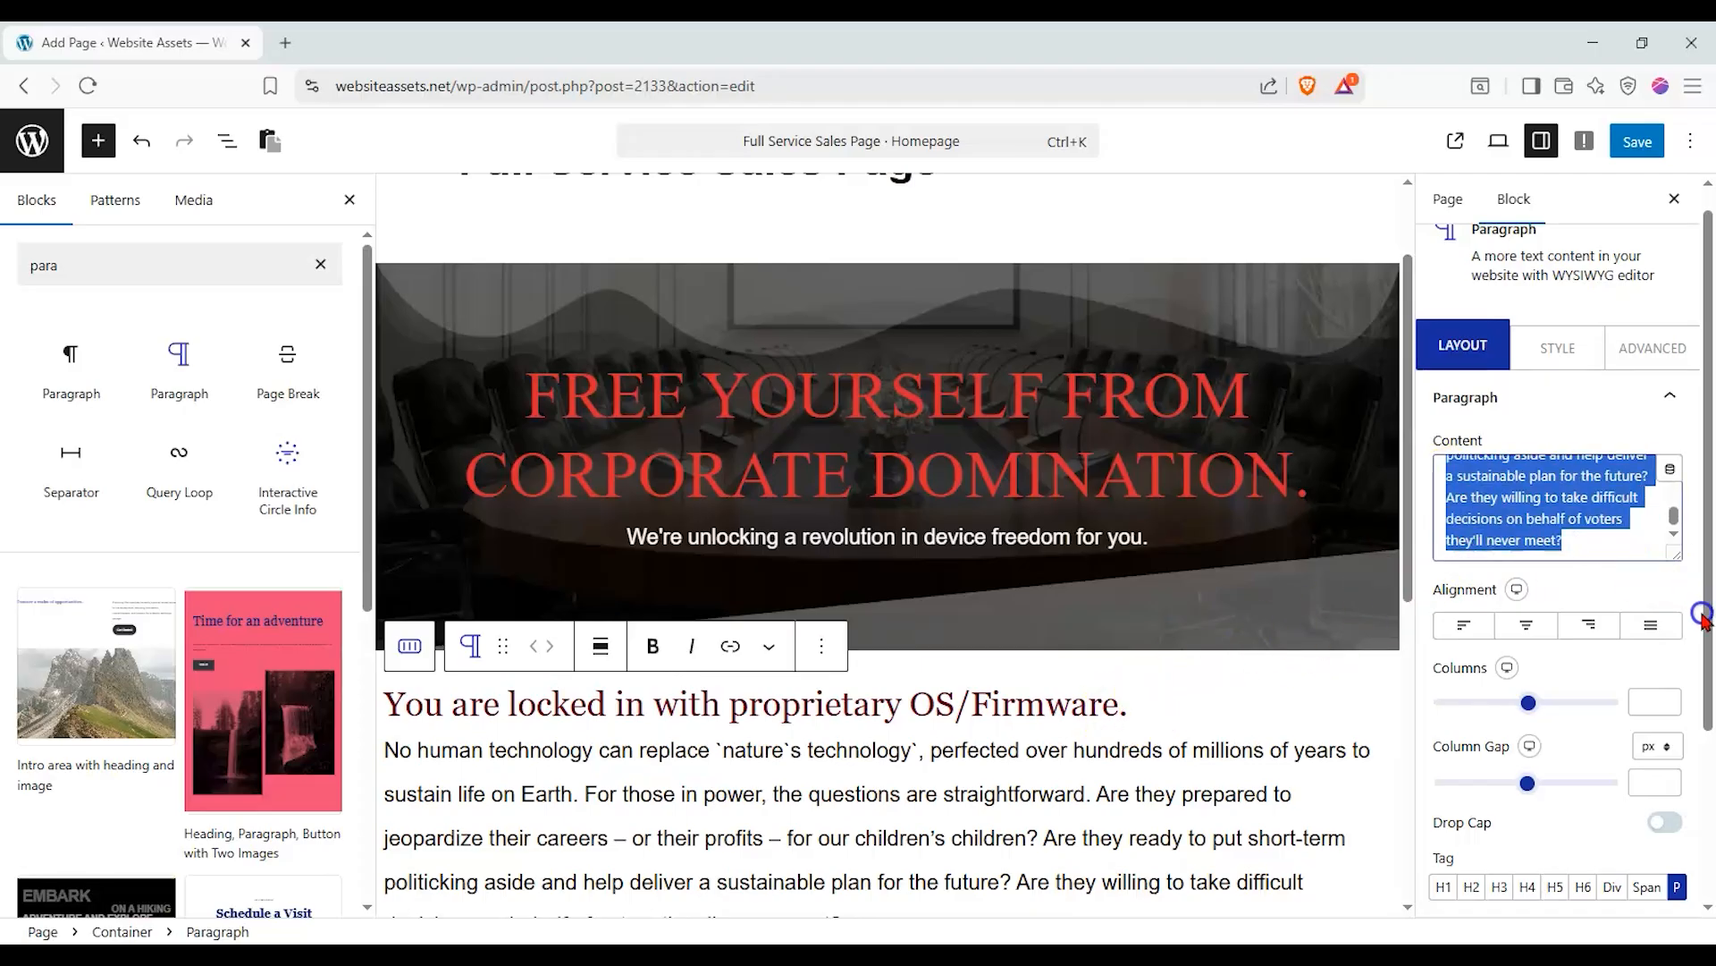
pyautogui.write('We')
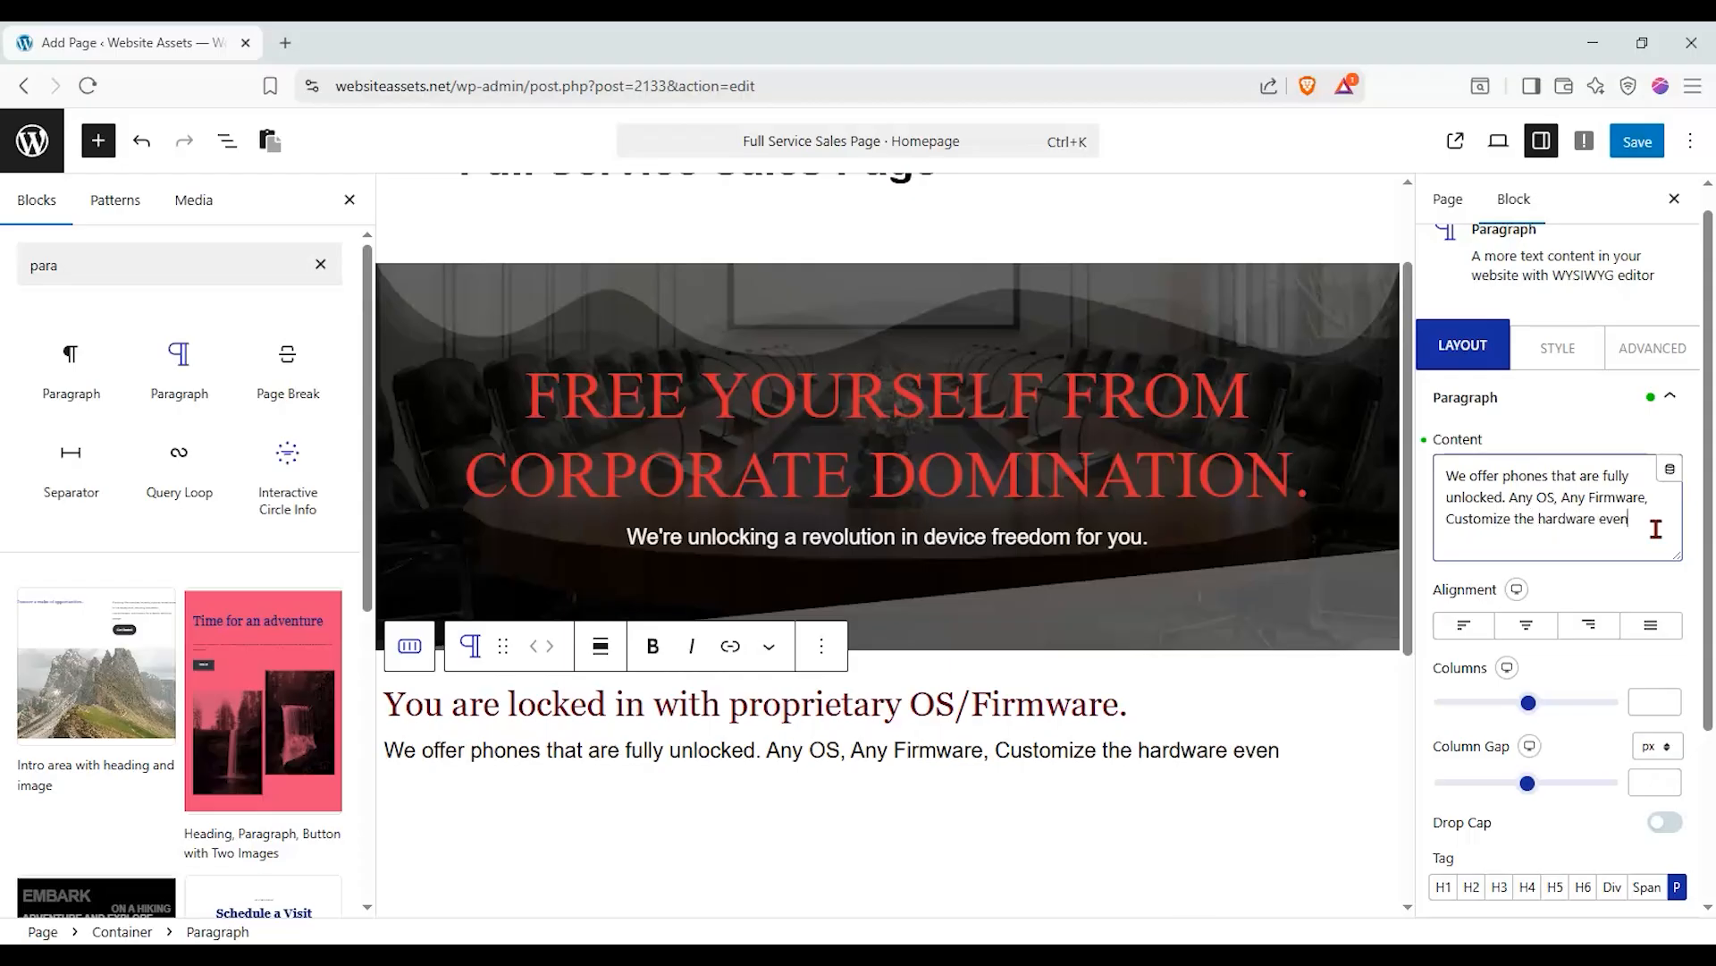
pyautogui.press('Return')
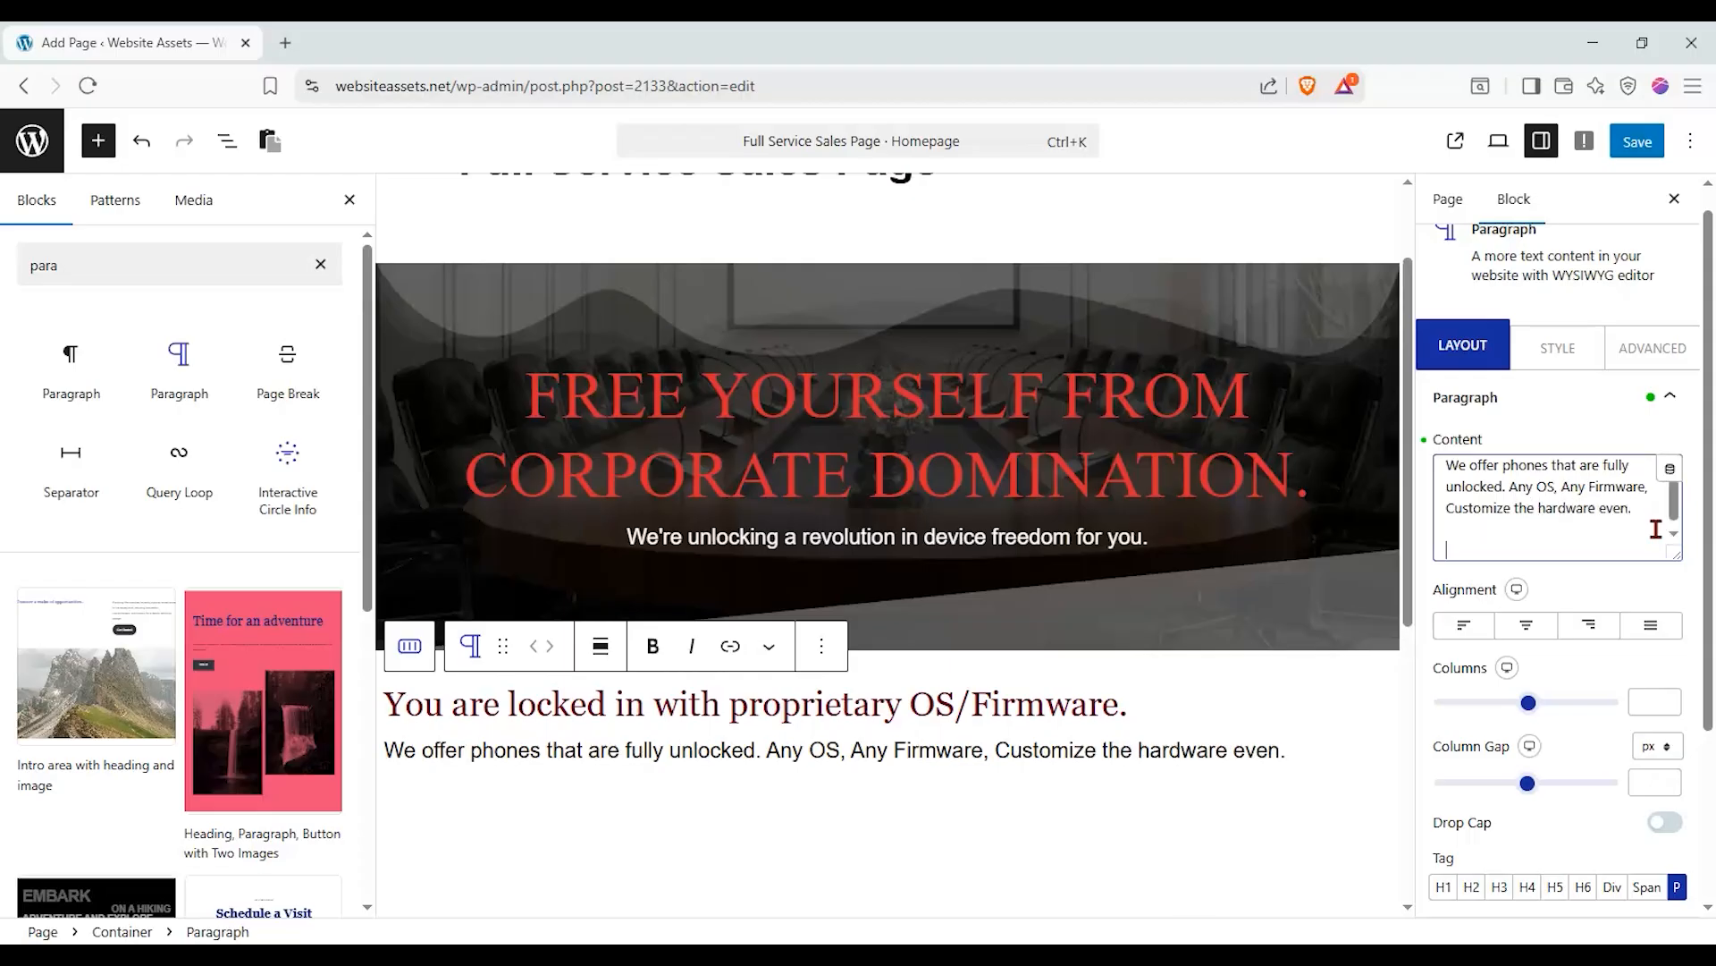
pyautogui.press('BackSpace')
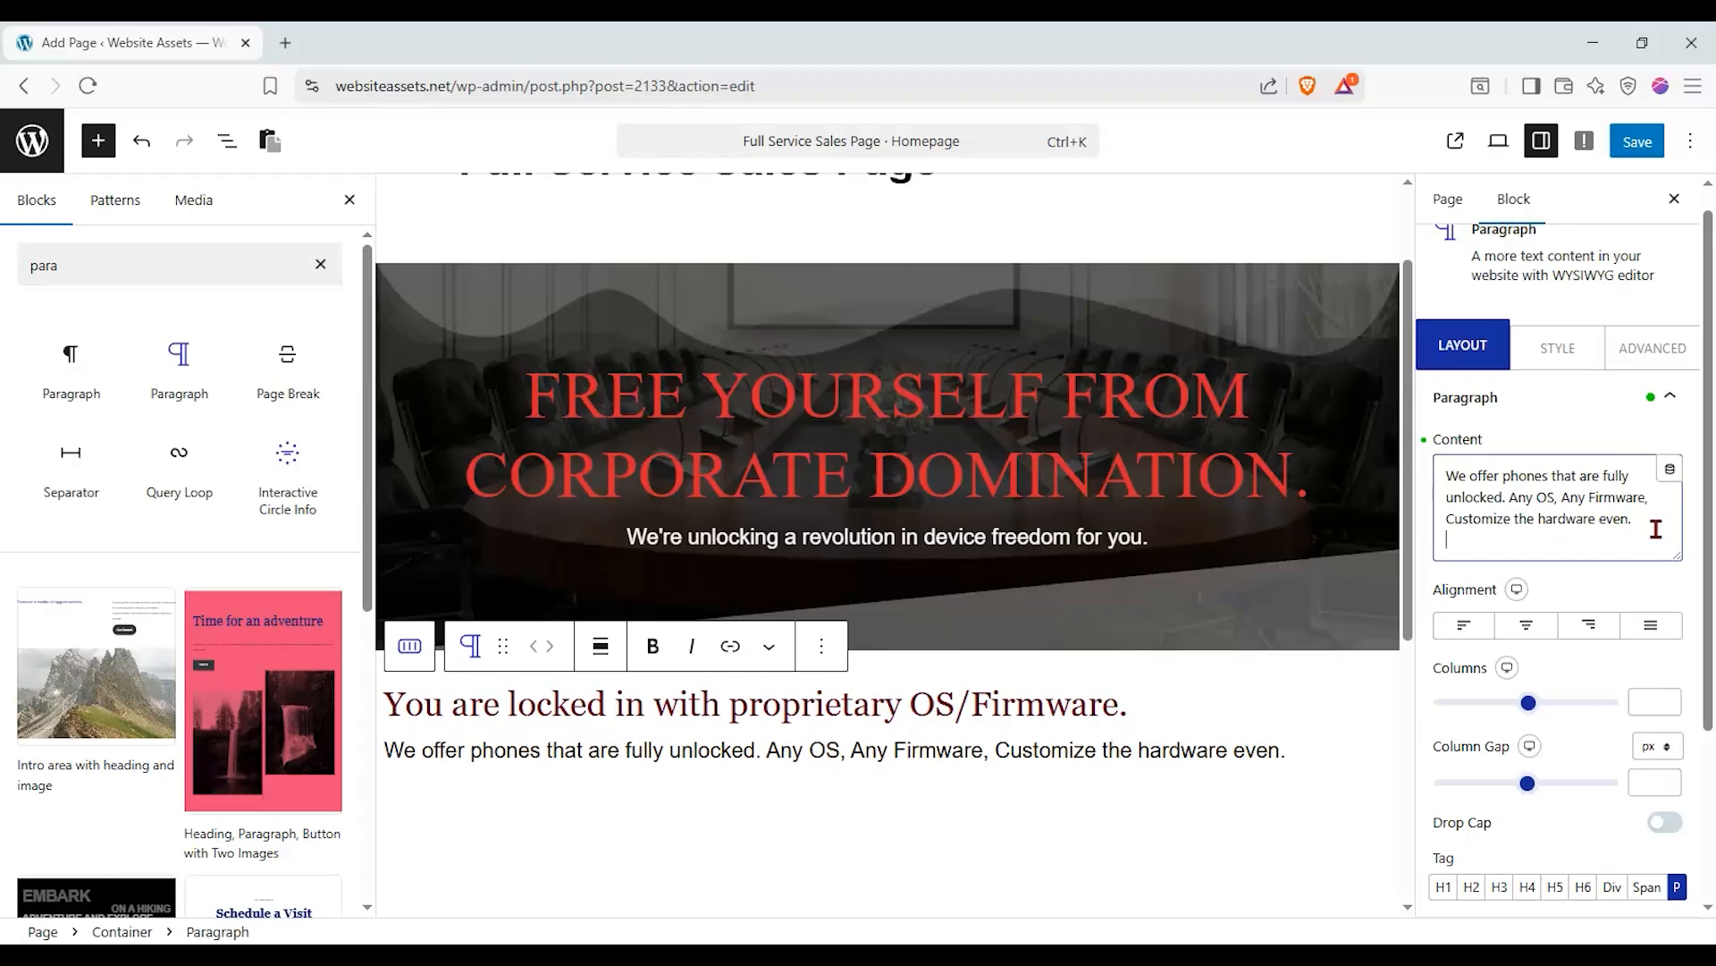
pyautogui.click(1526, 624)
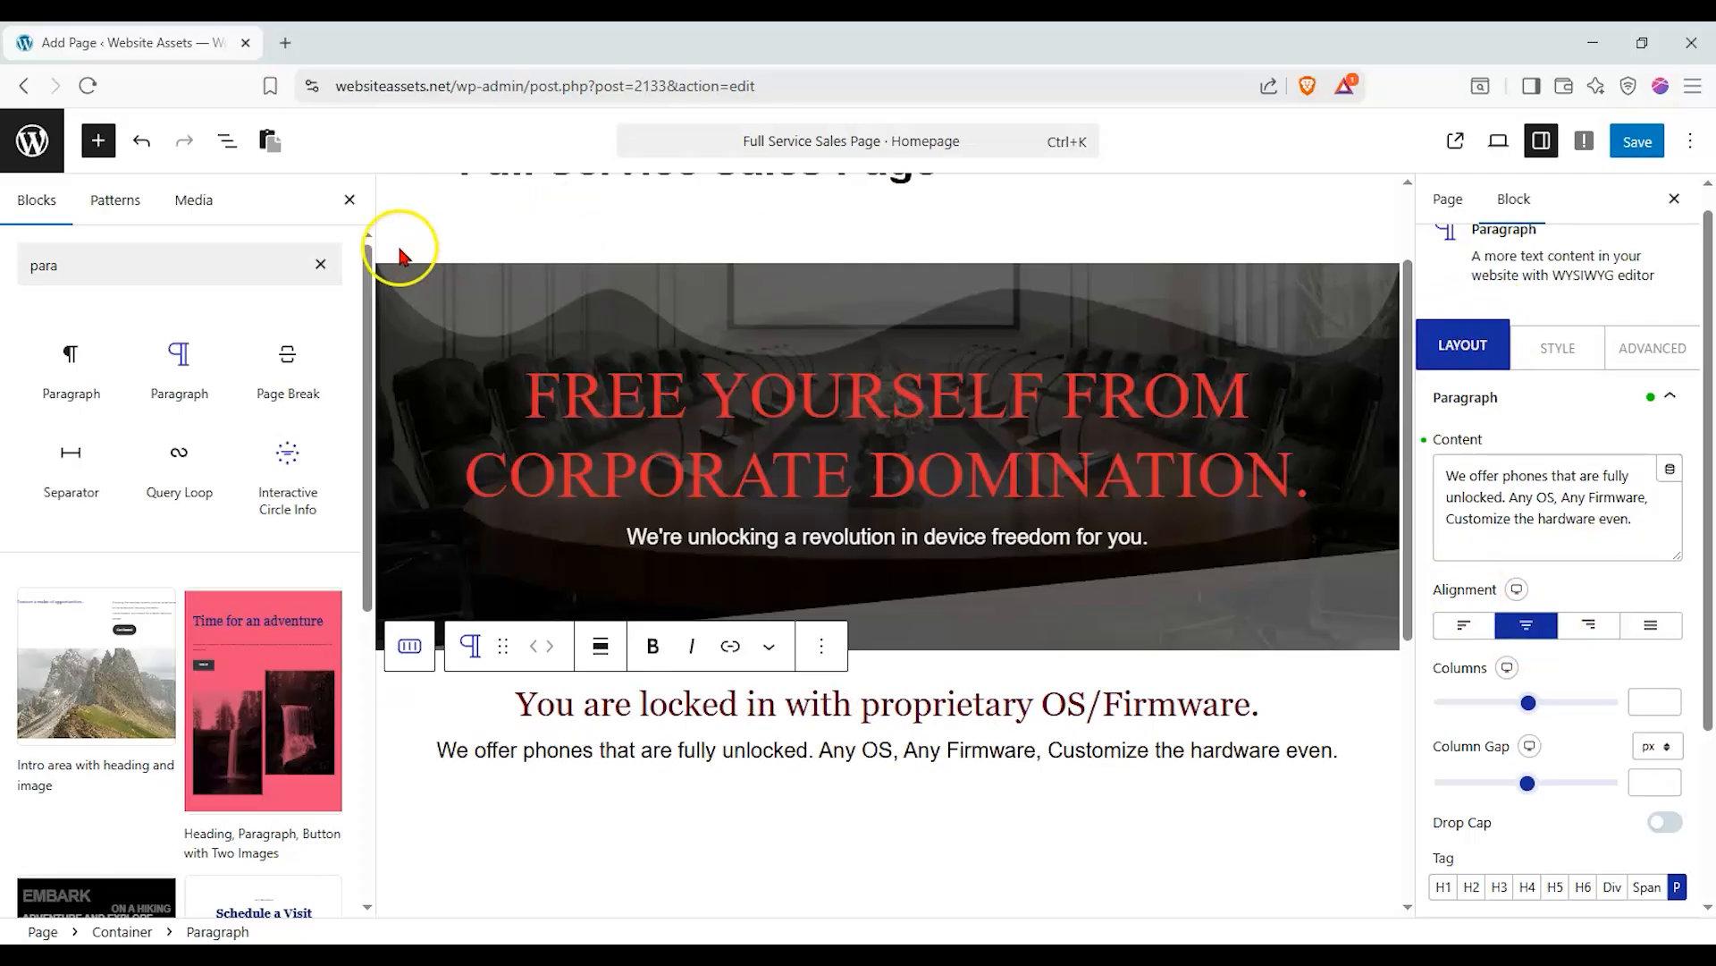
# Centre both the column and row alignment in the flex properties of the container holding the new paragraph.
pyautogui.click(261, 150)
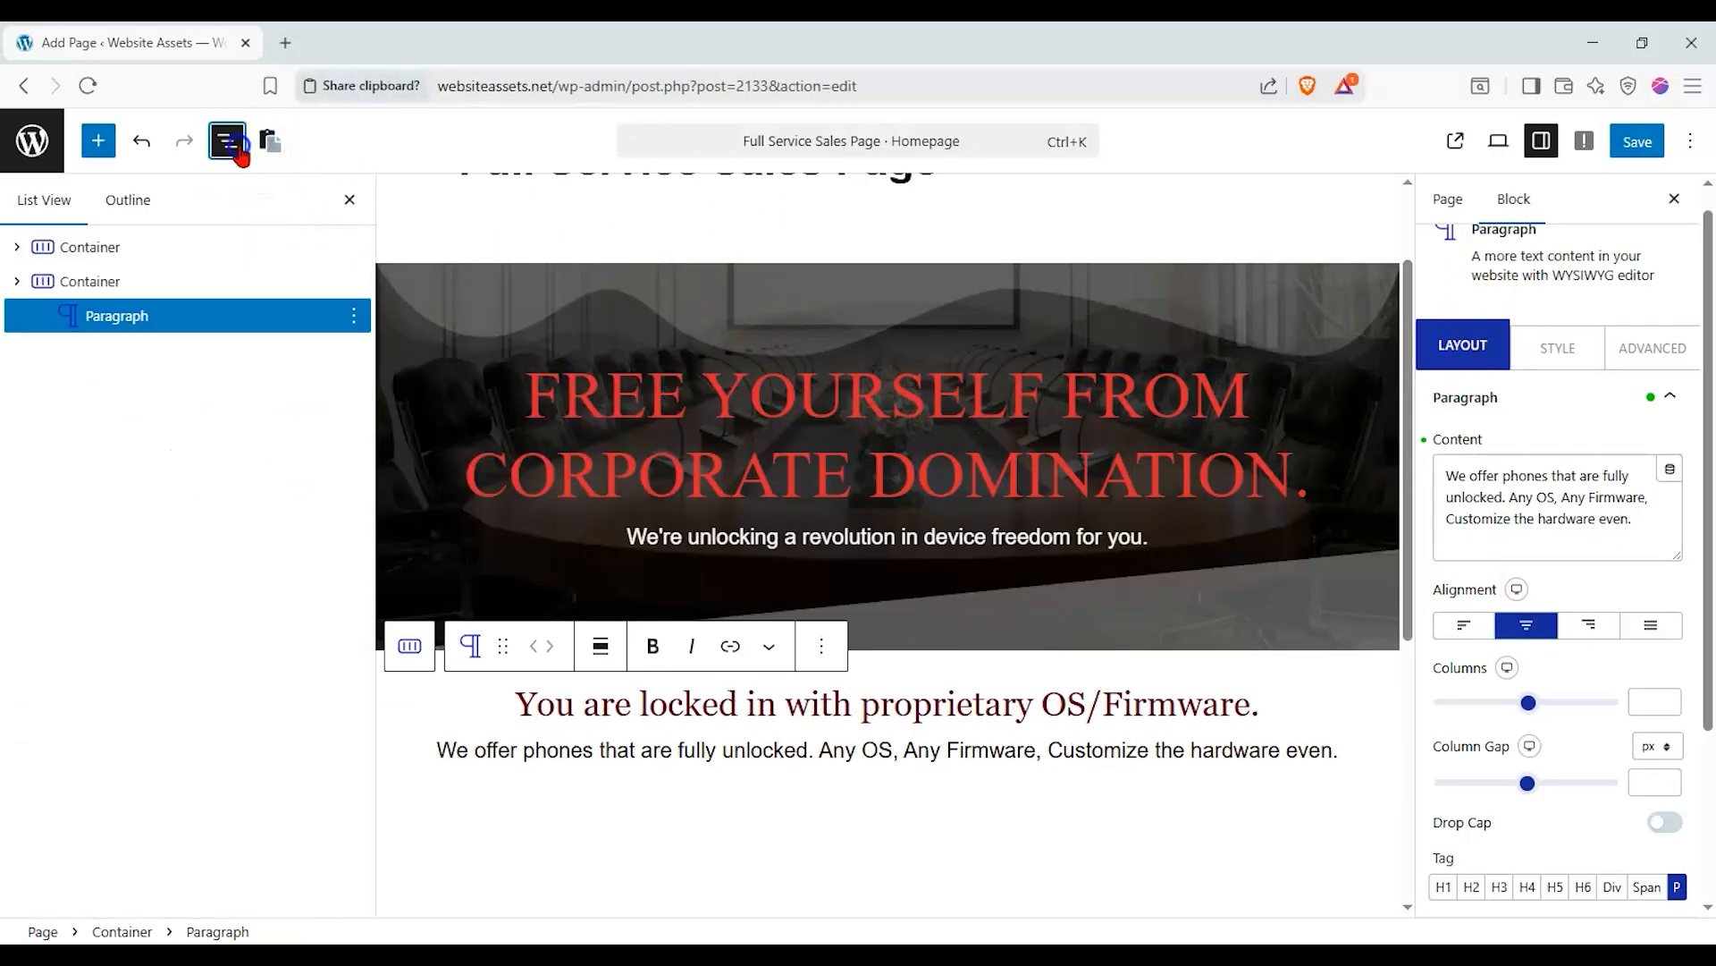
pyautogui.click(625, 139)
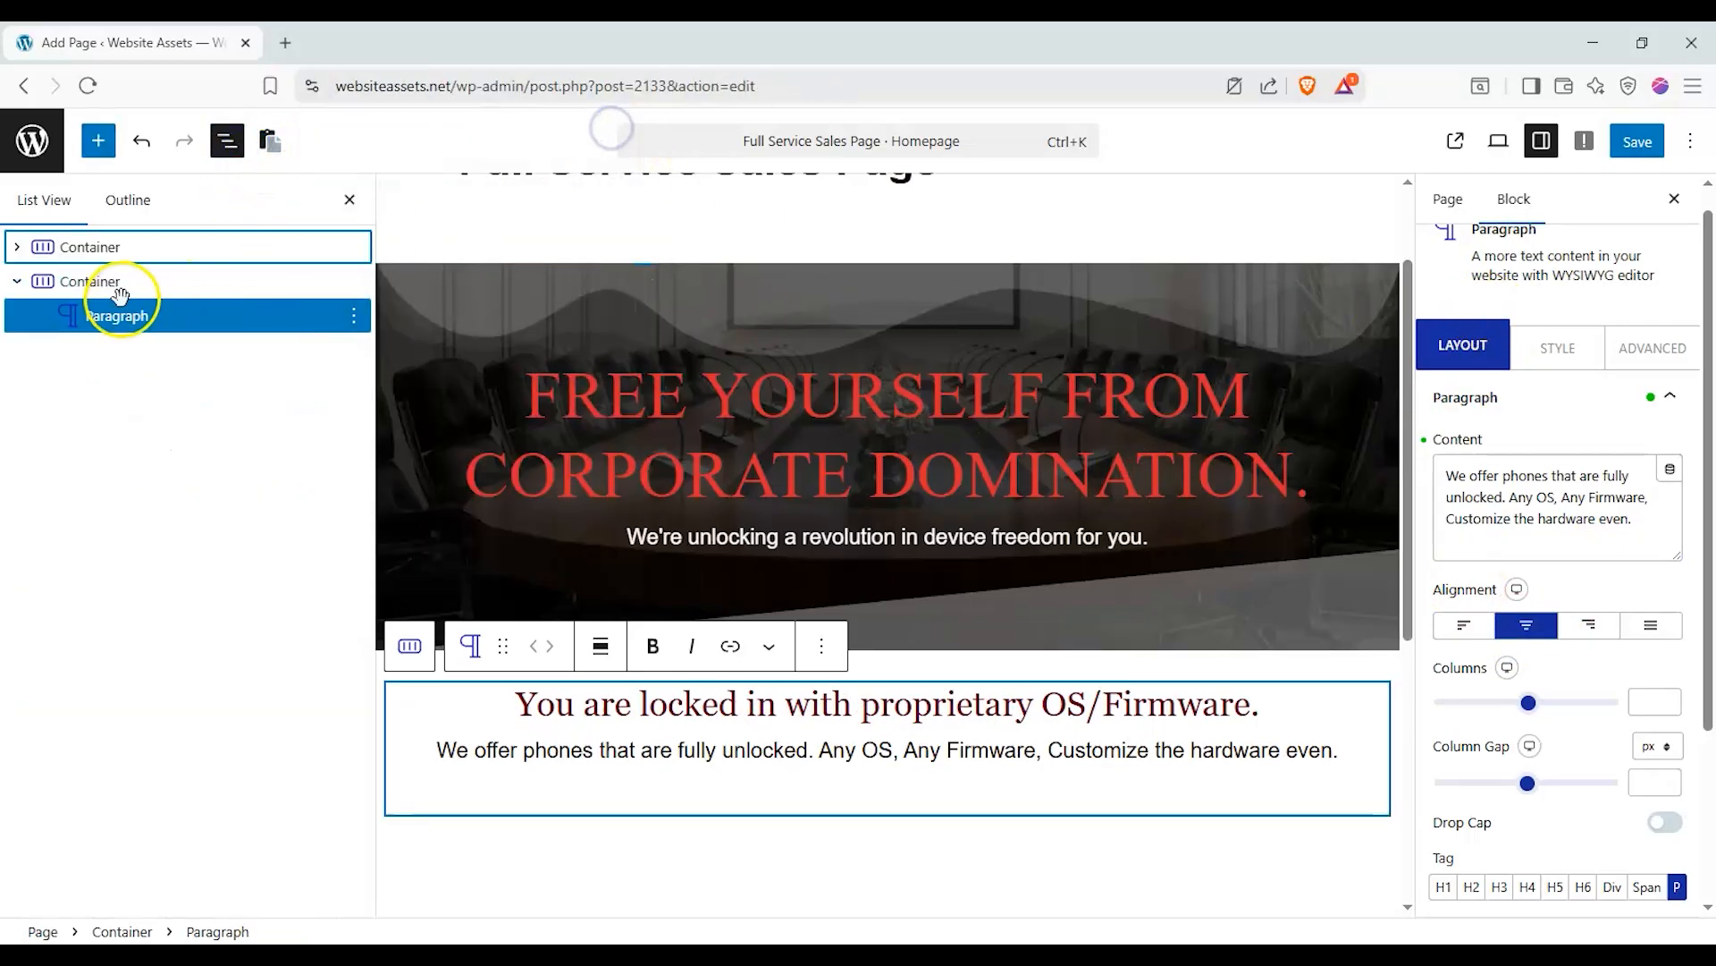
pyautogui.click(191, 285)
pyautogui.click(1475, 347)
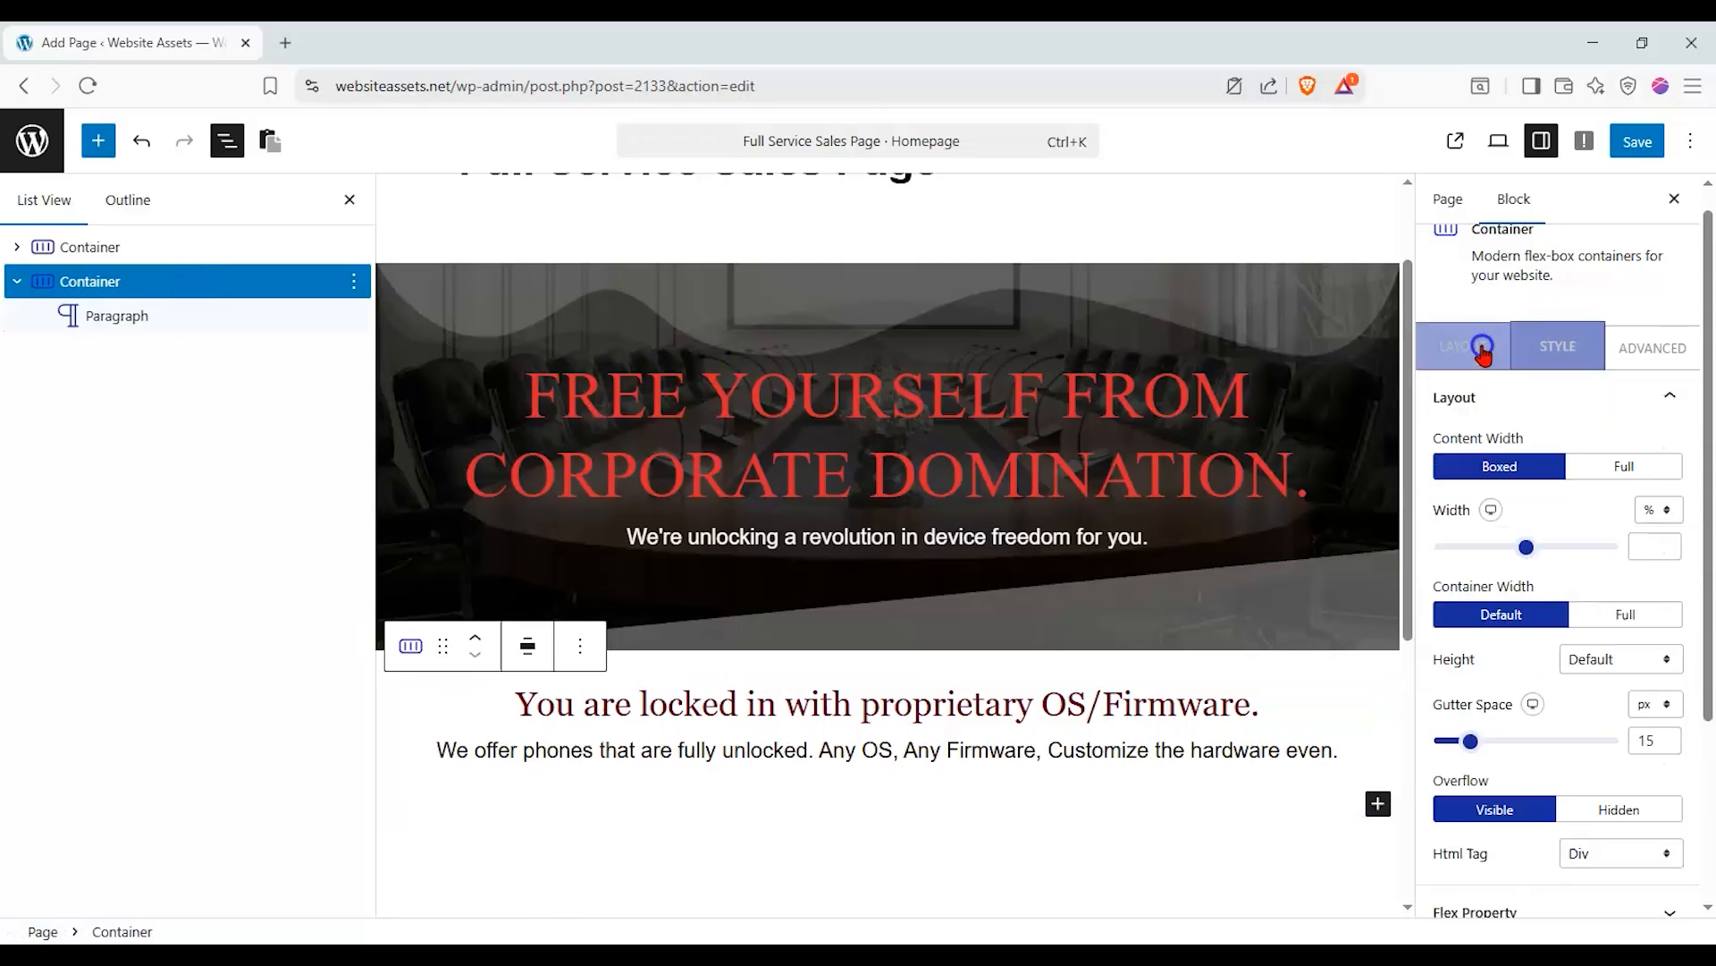
pyautogui.scroll(-2, 1510, 703)
pyautogui.click(1513, 701)
pyautogui.click(1496, 494)
pyautogui.click(1482, 420)
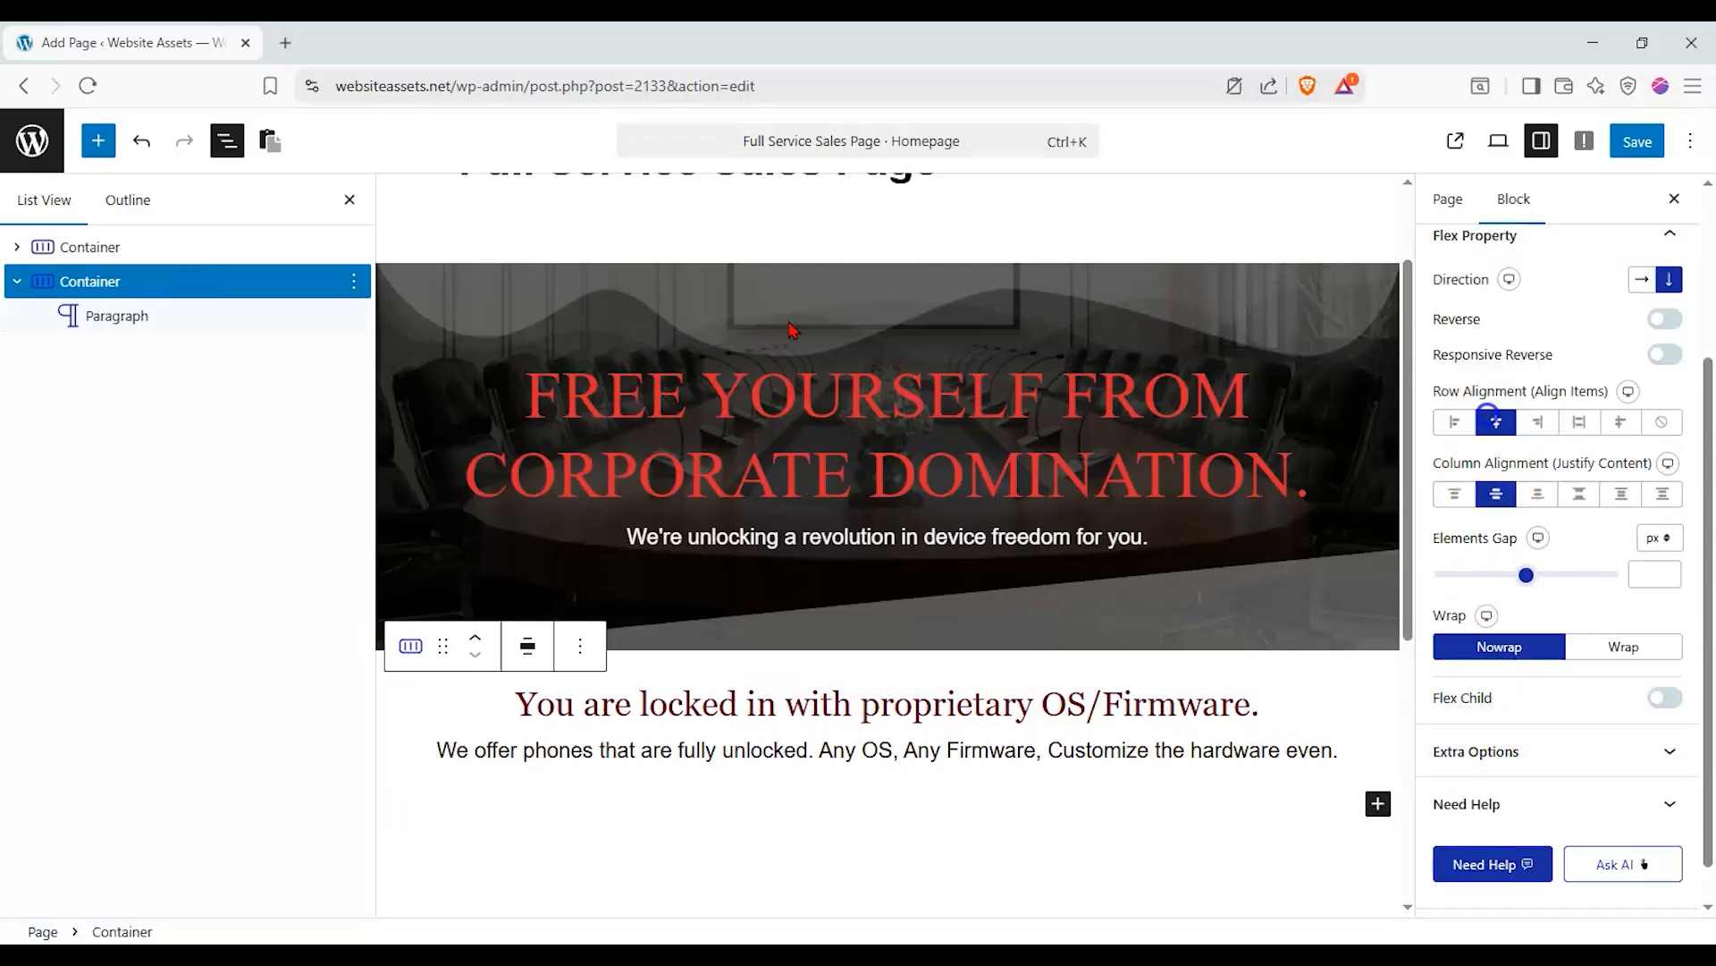
# Add a Nexter Button block beneath the paragraph in the second container and title it "Buy Yours Now.".
pyautogui.click(98, 140)
pyautogui.write('button')
pyautogui.moveTo(80, 362); pyautogui.dragTo(1026, 780)
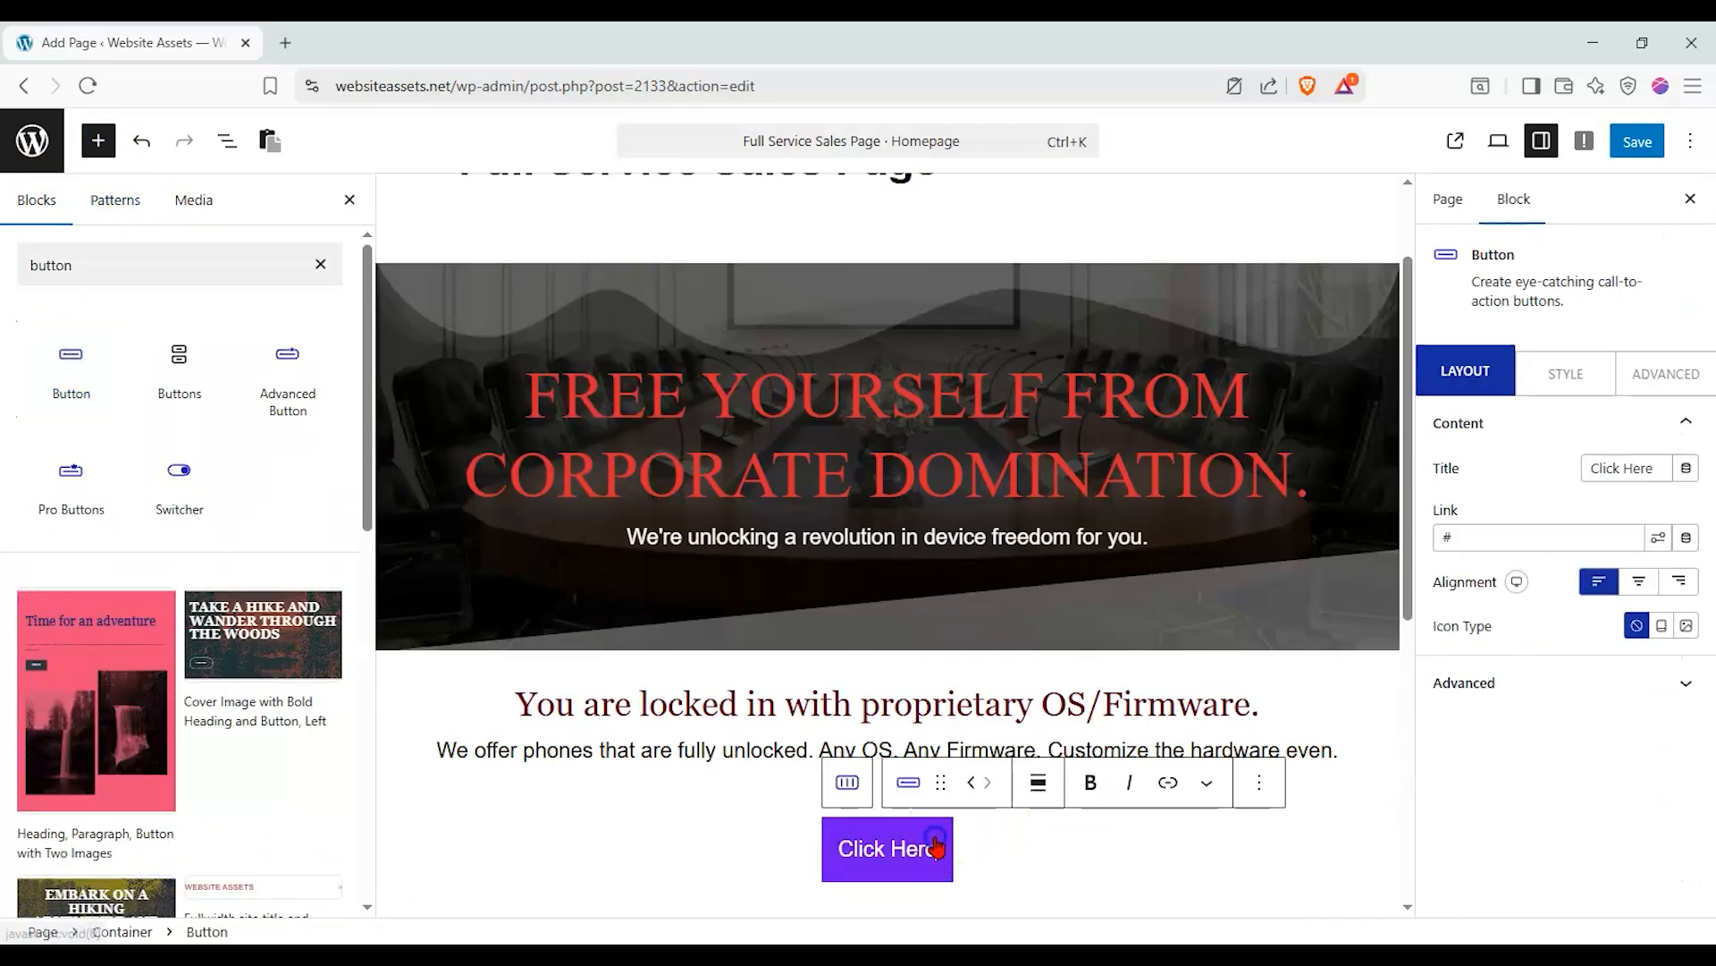
pyautogui.moveTo(1652, 467); pyautogui.dragTo(1417, 468)
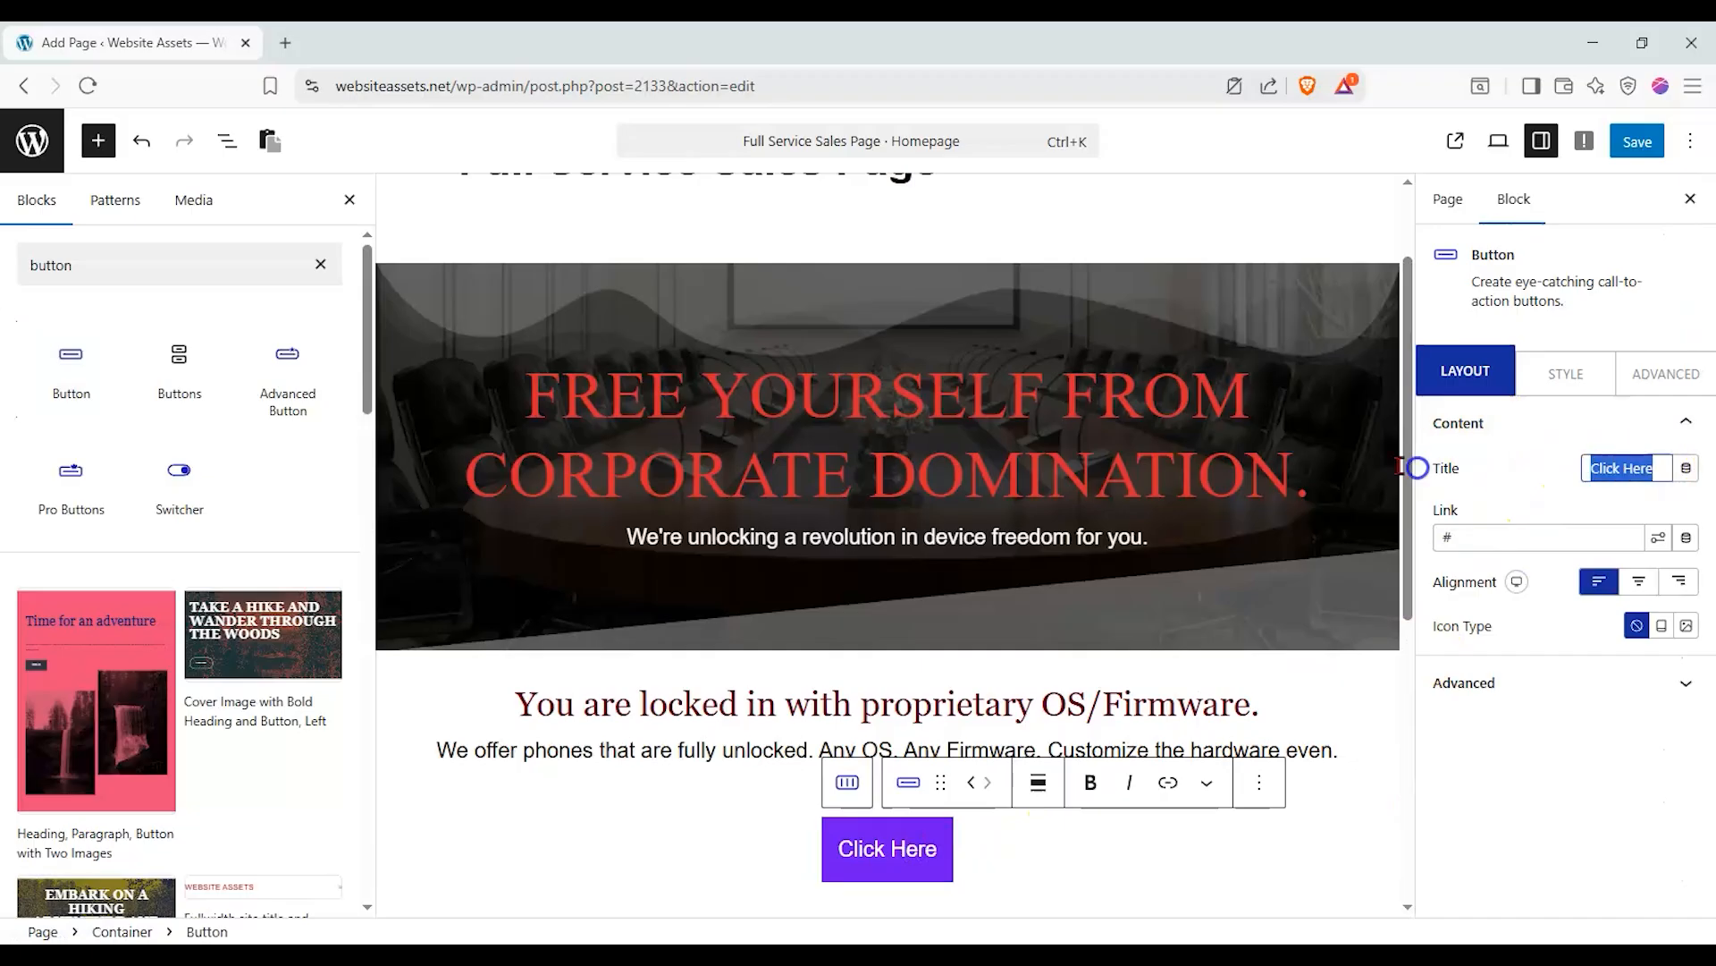
pyautogui.write('Buy Yo')
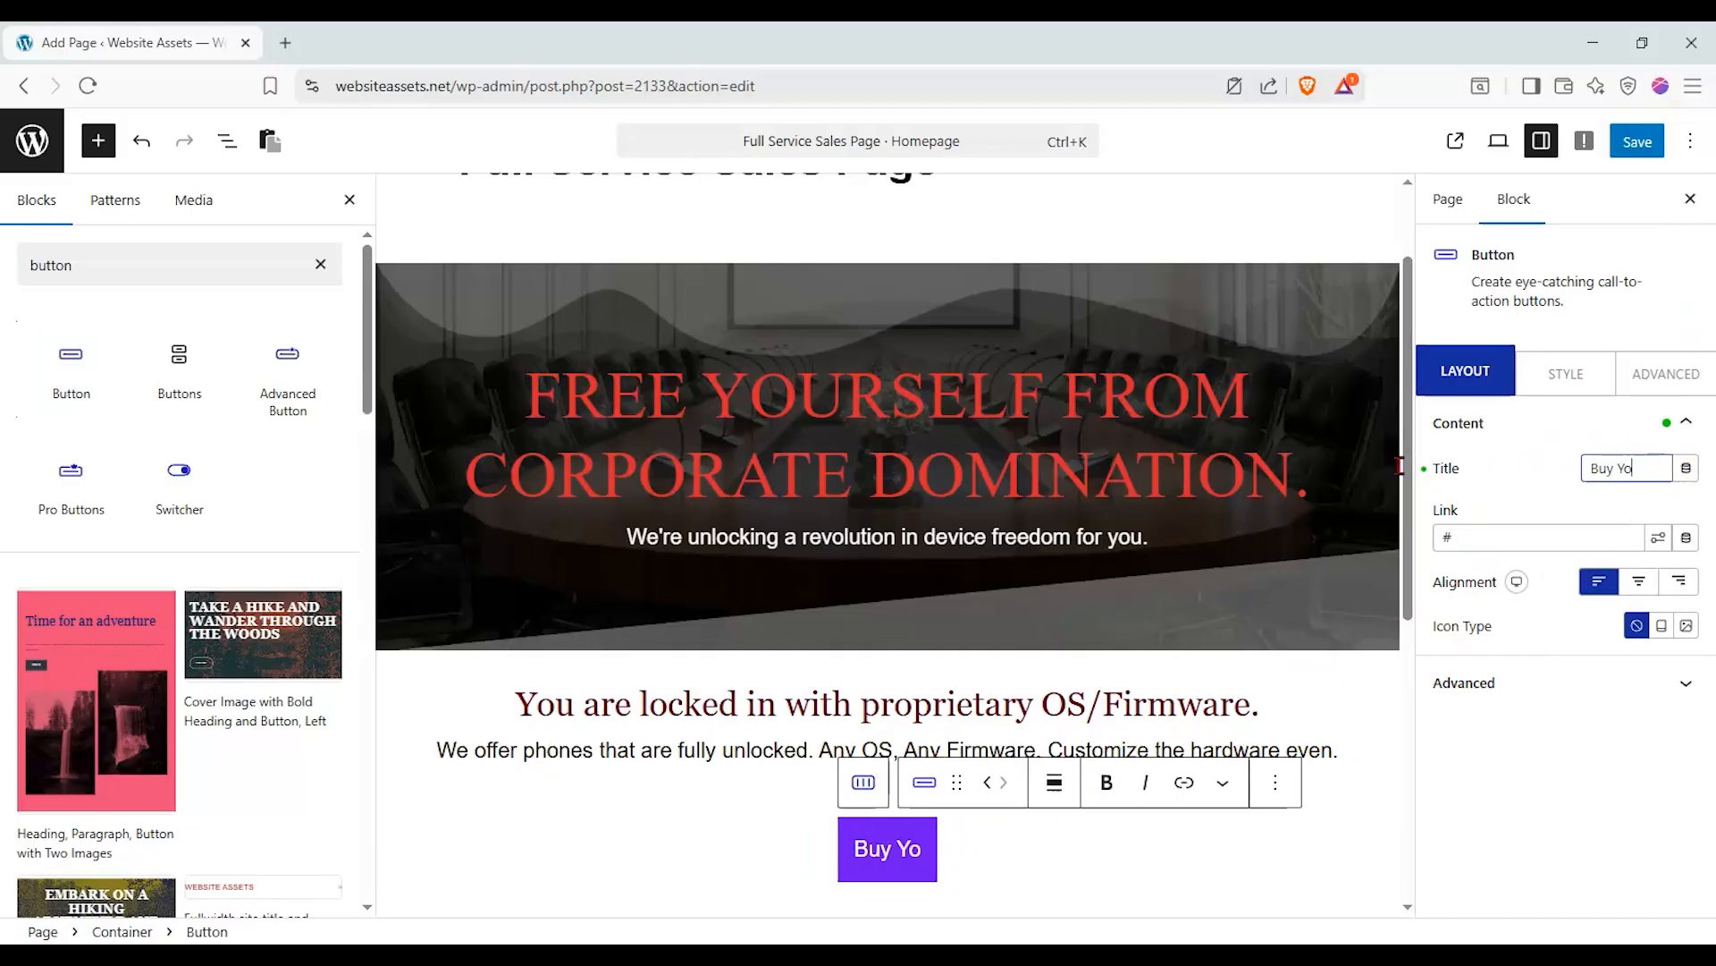
pyautogui.write('urs Now.')
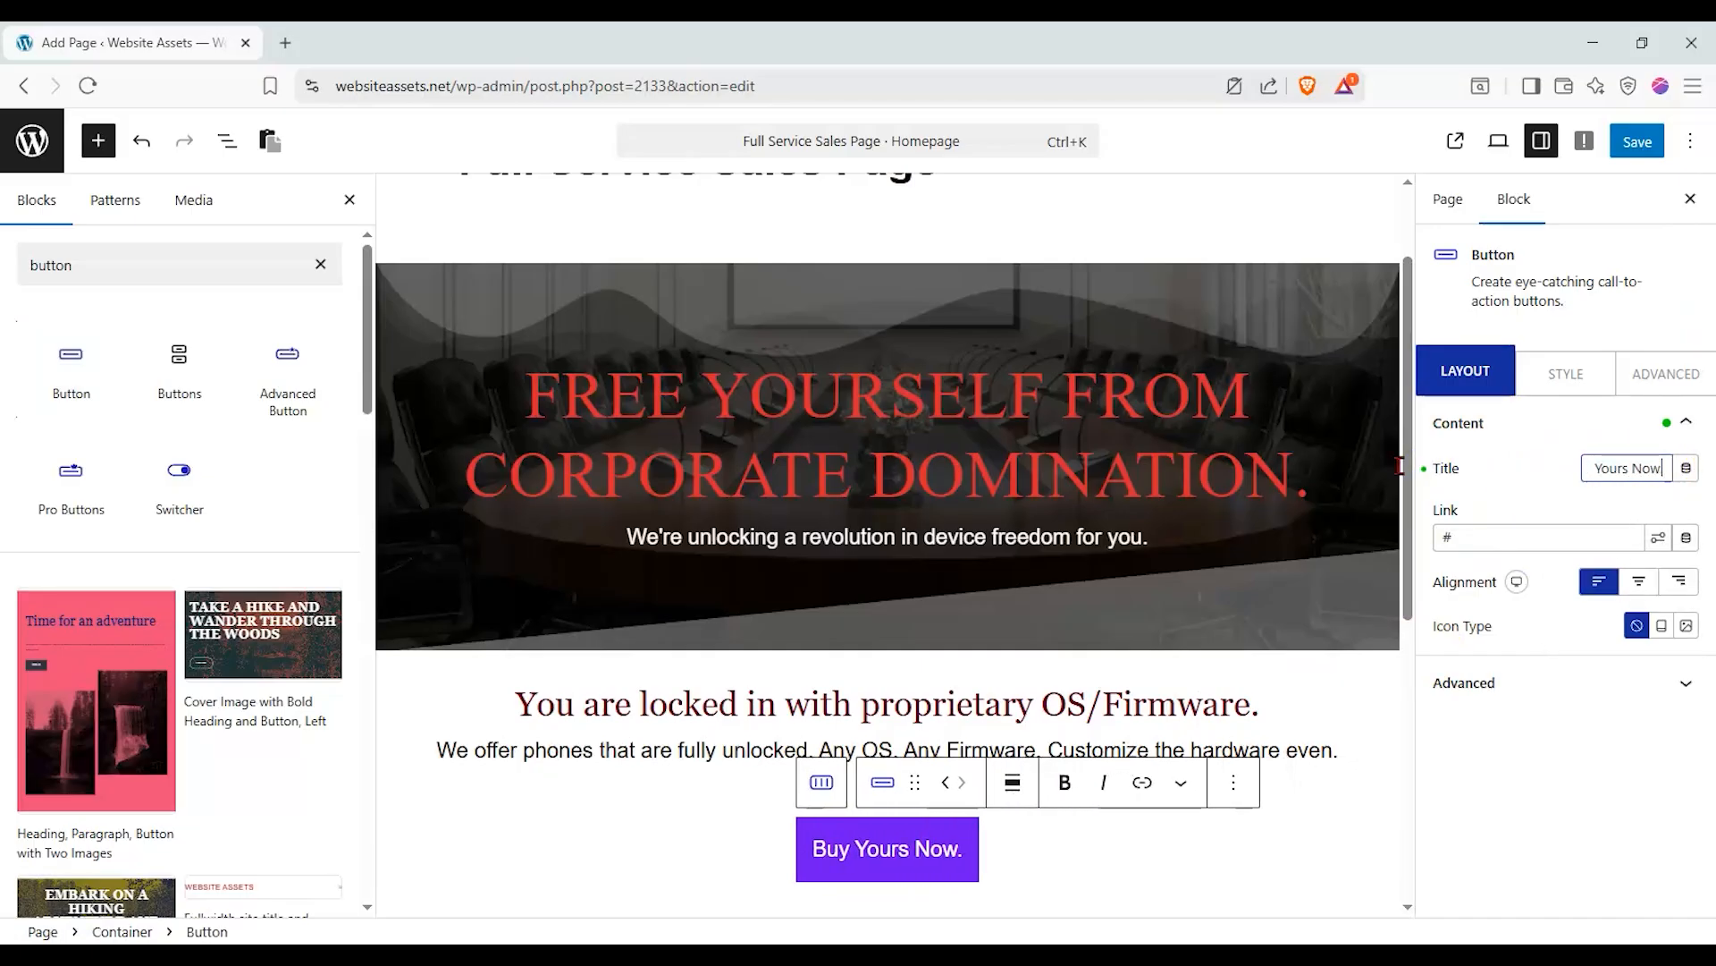
# Insert a single-column Flexbox container between the hero section and the proprietary OS/Firmware section.
pyautogui.scroll(-1, 904, 587)
pyautogui.click(915, 572)
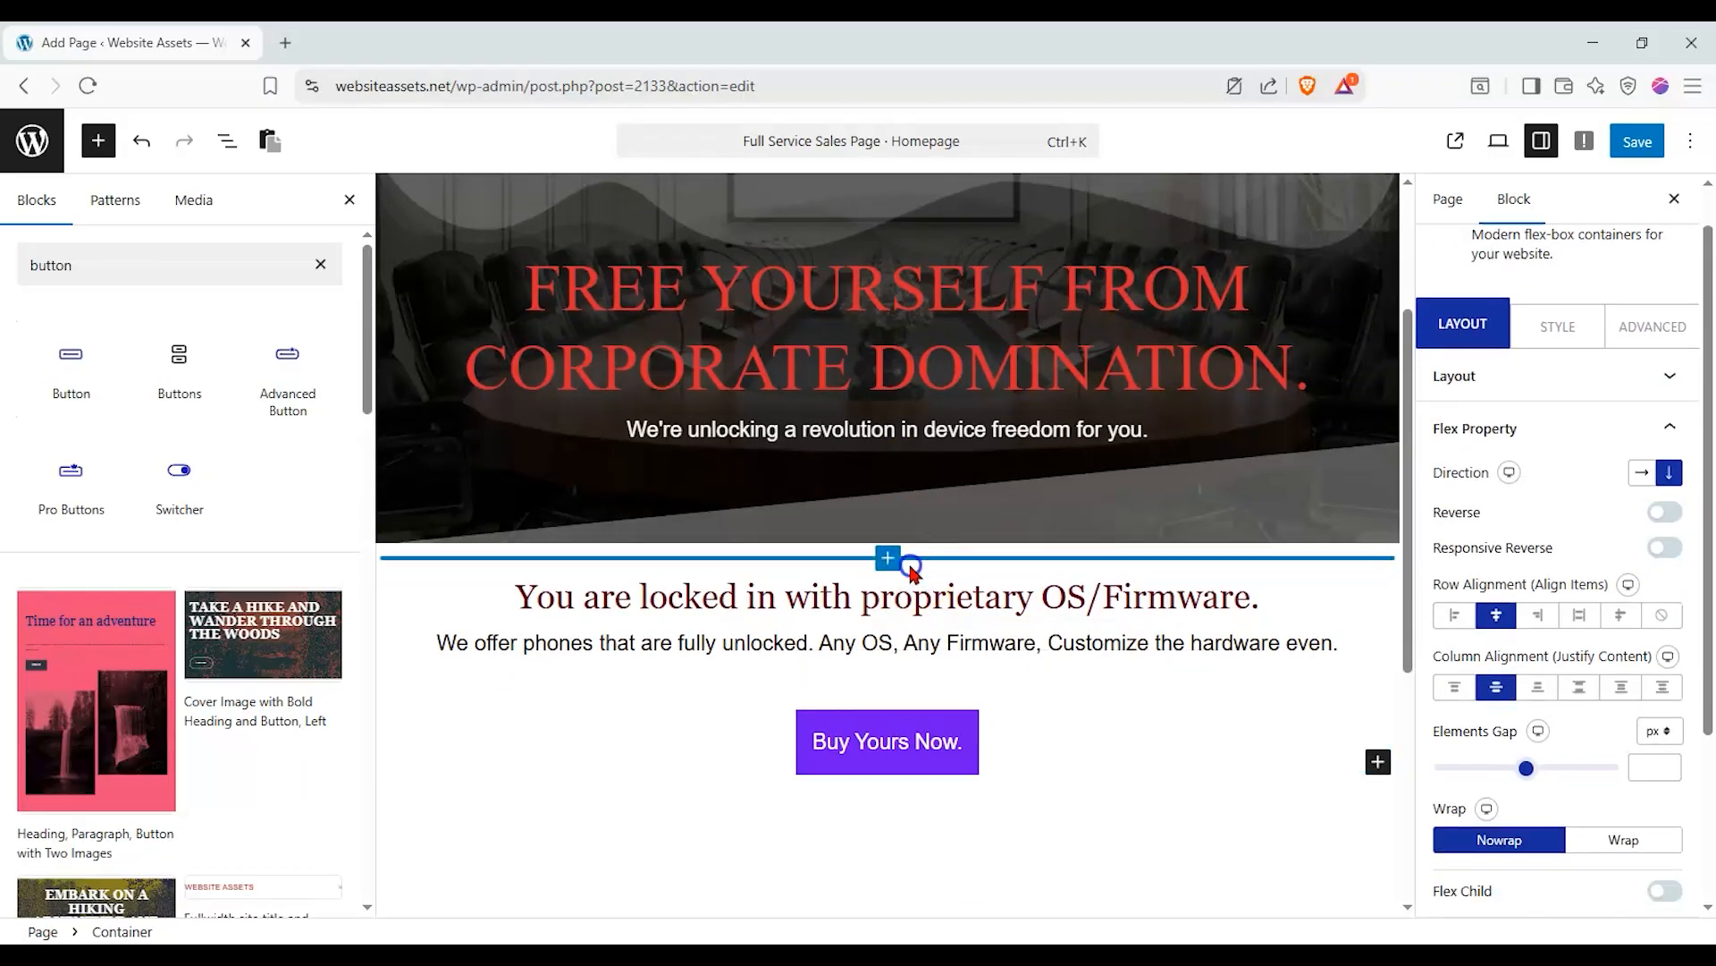
pyautogui.scroll(1, 796, 642)
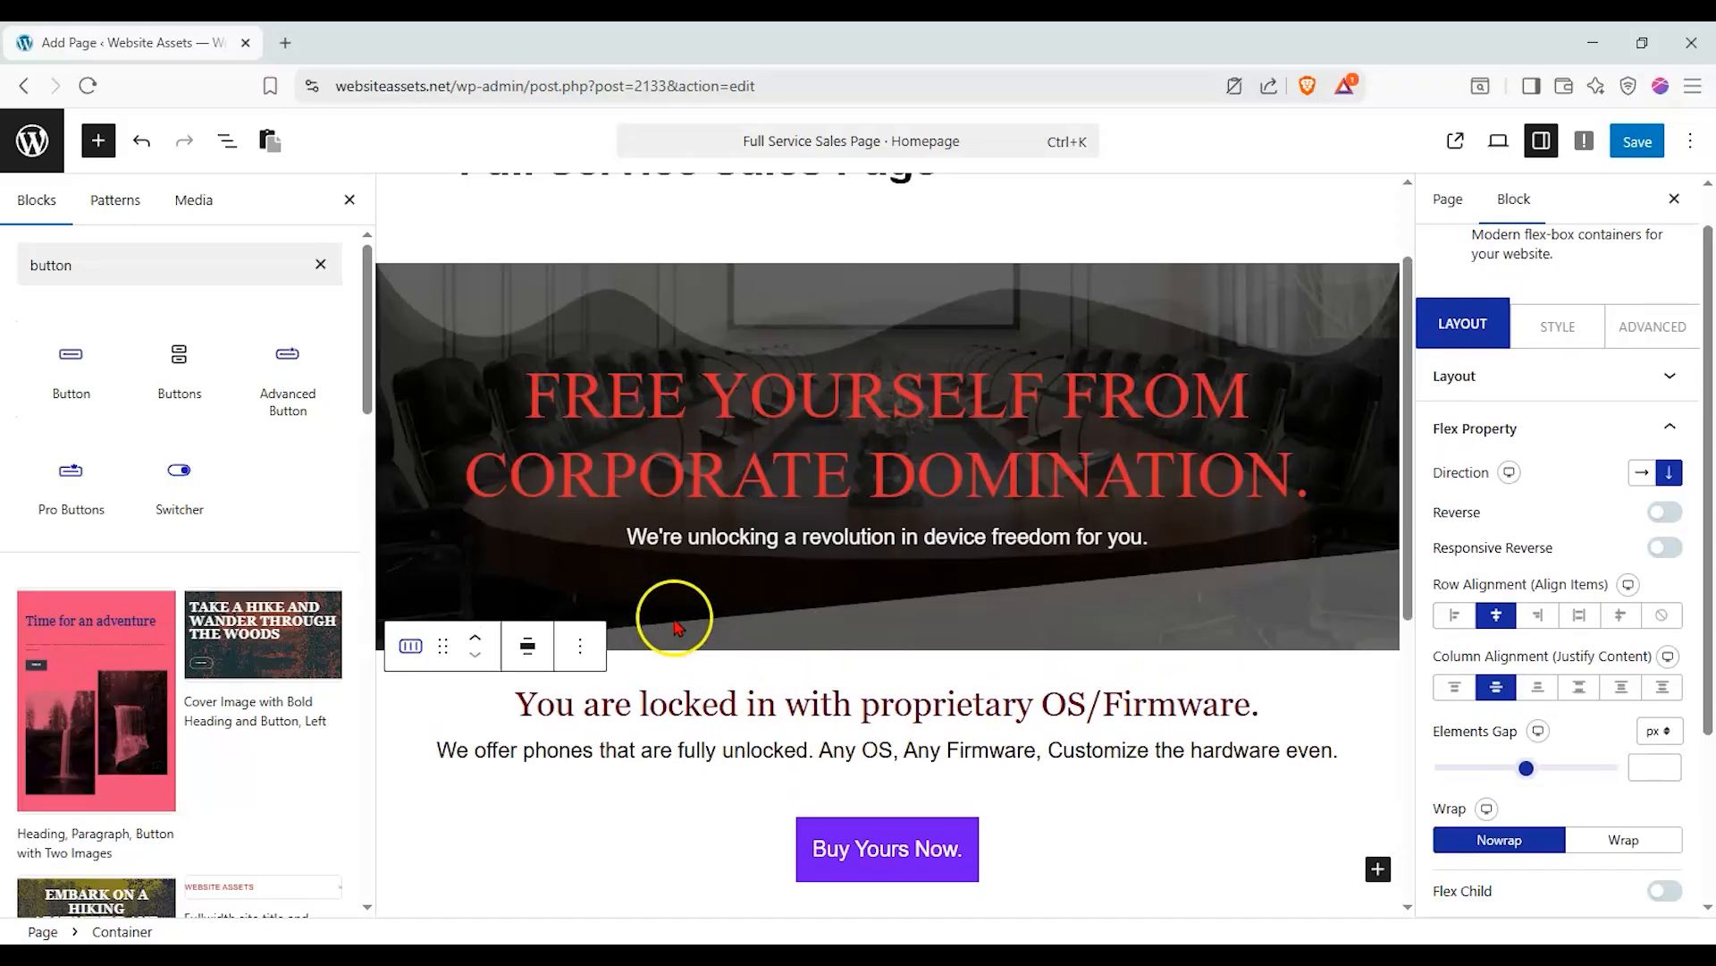
pyautogui.click(318, 266)
pyautogui.moveTo(71, 378); pyautogui.dragTo(916, 675)
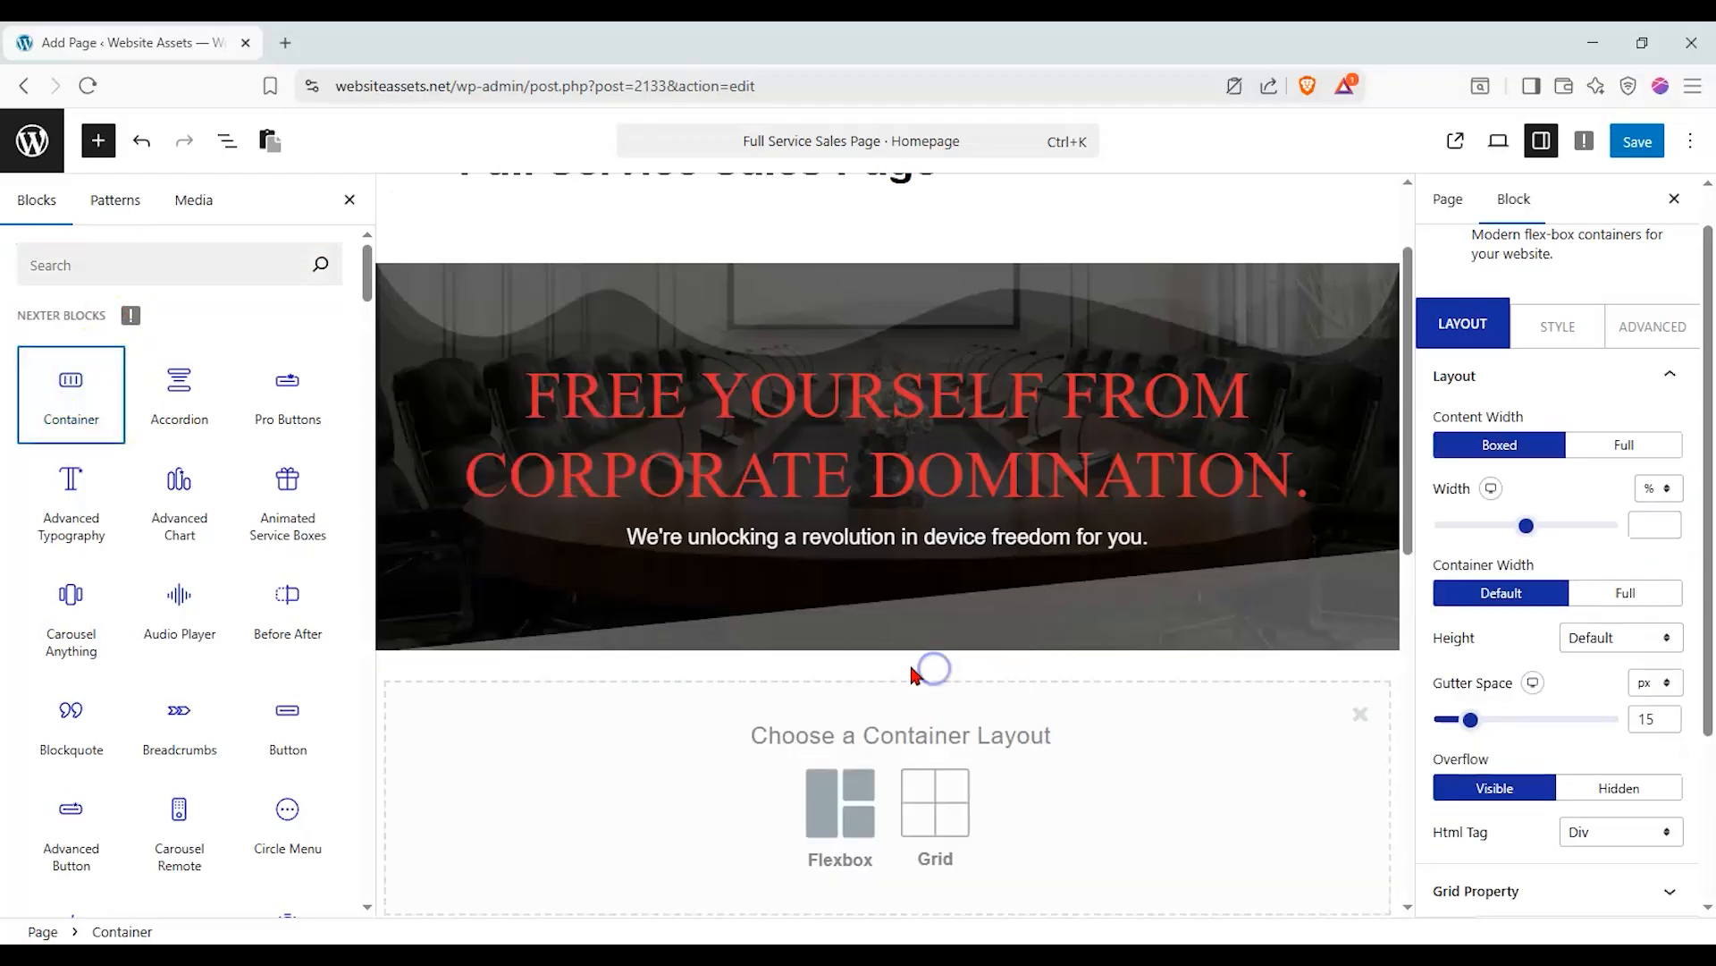
pyautogui.click(840, 802)
pyautogui.click(577, 797)
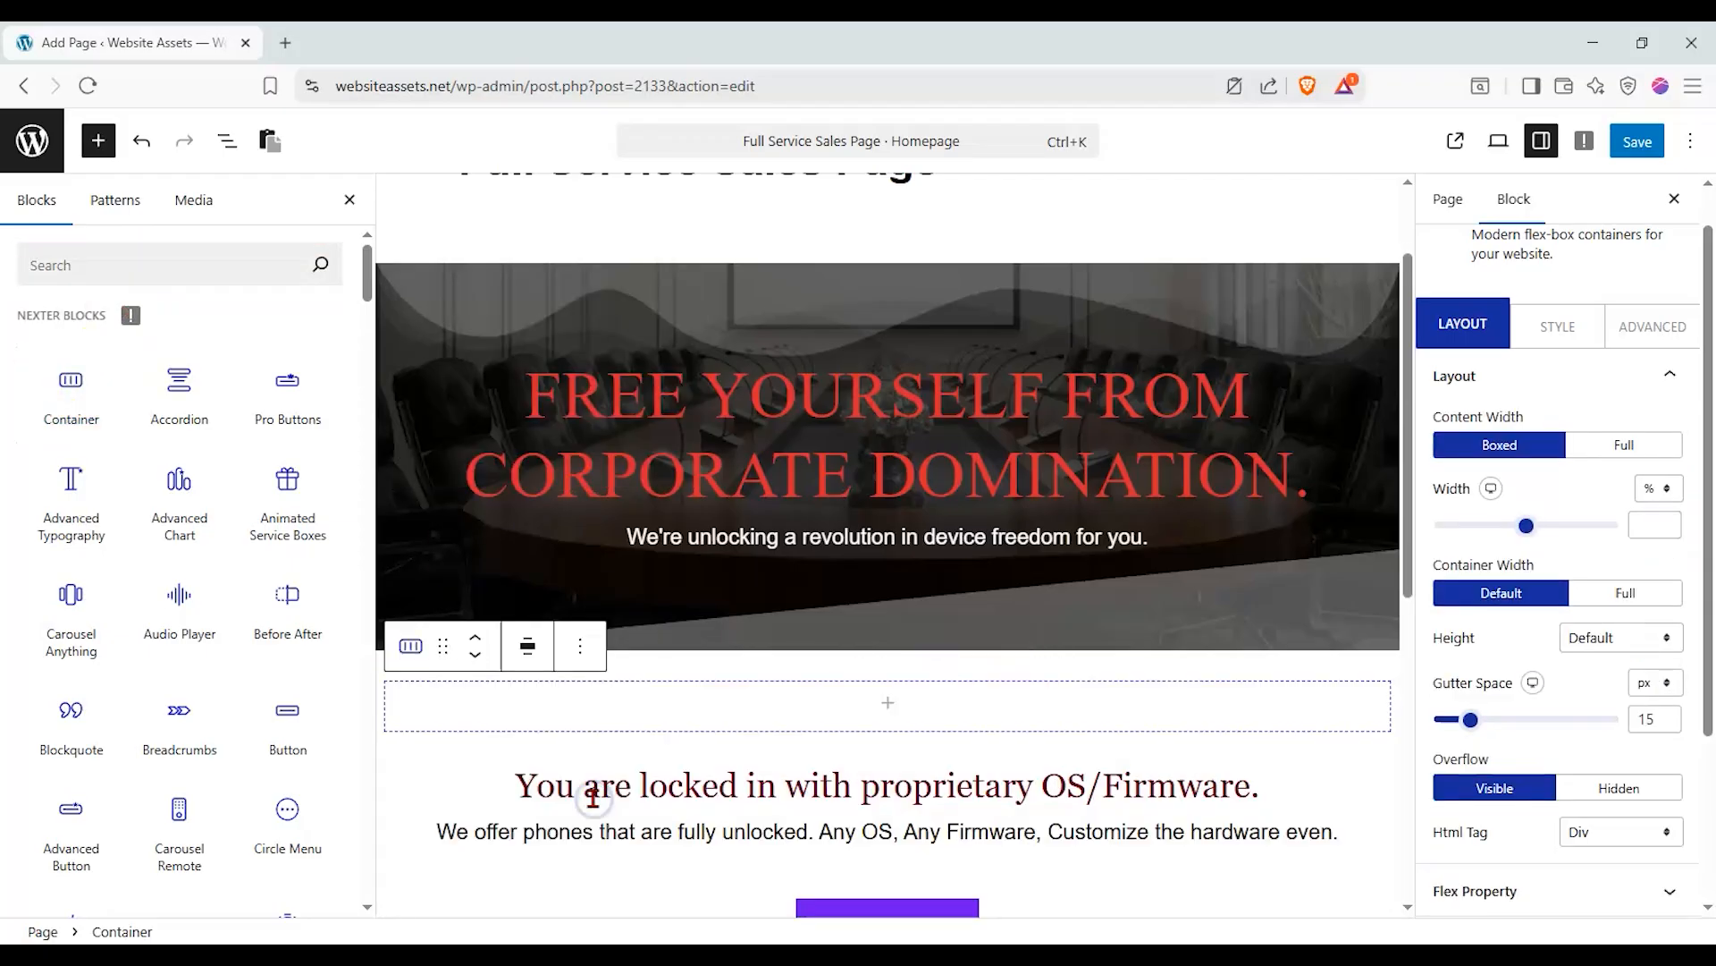
# Add a Nexter Image block to the new middle container and set its alignment to centre.
pyautogui.click(887, 703)
pyautogui.scroll(-2, 785, 807)
pyautogui.click(715, 805)
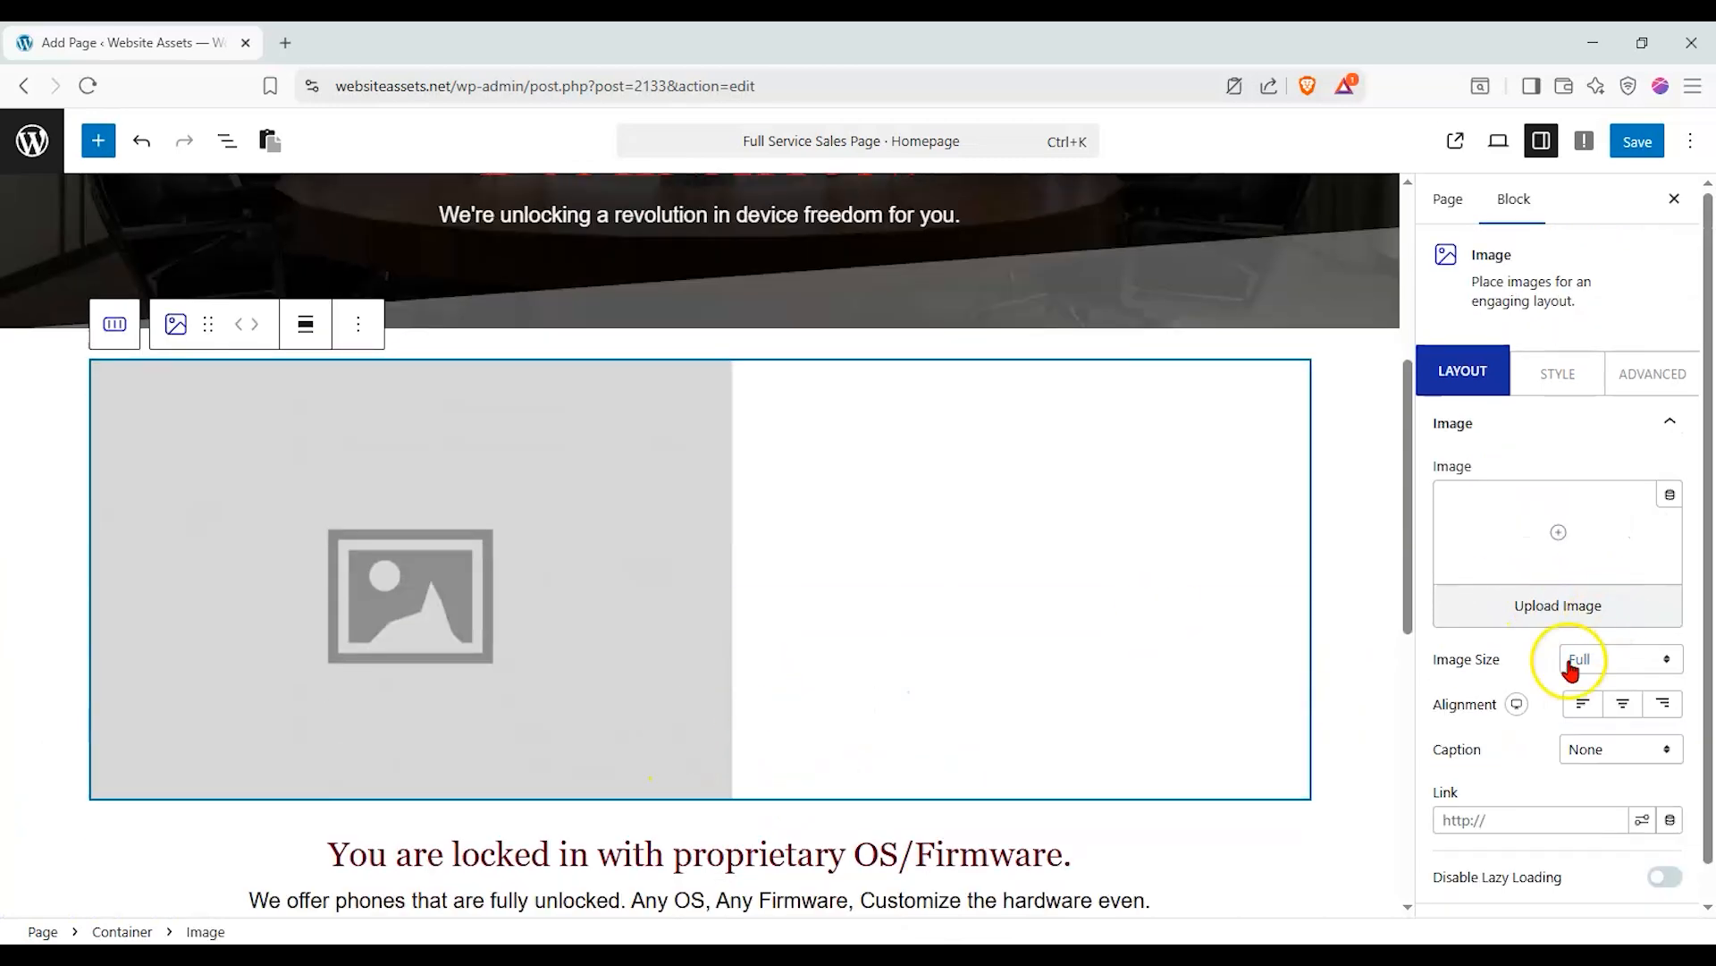
pyautogui.click(1623, 703)
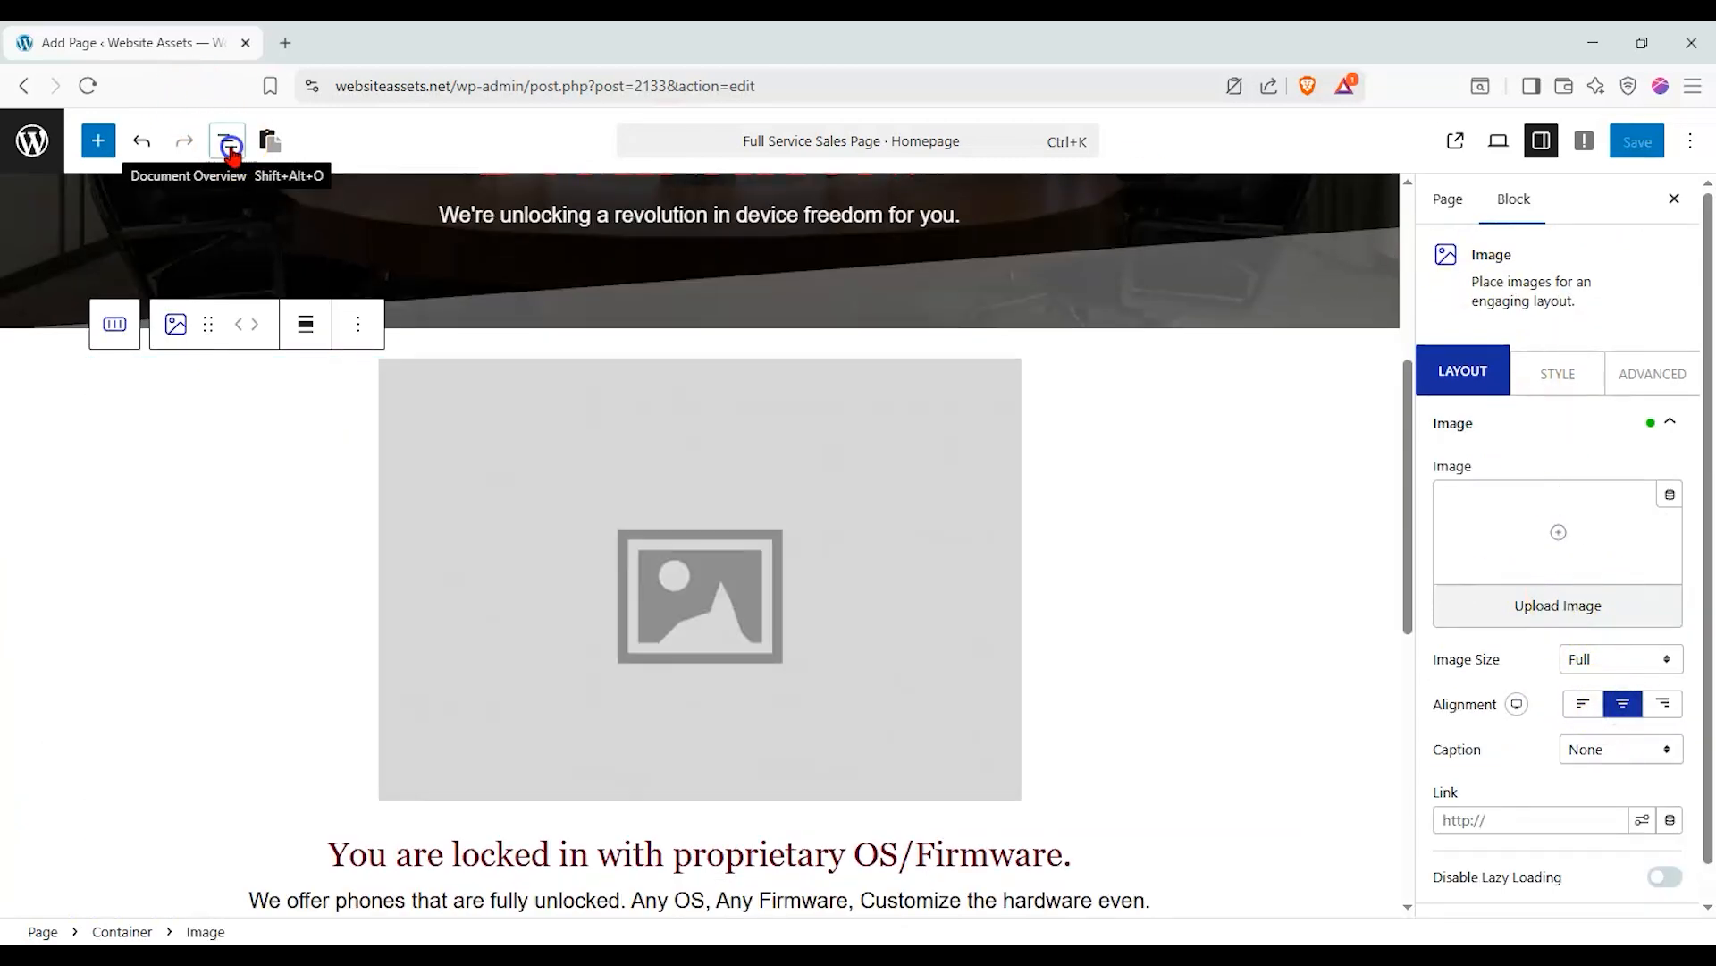
# Centre the row and column alignment of the container that holds the image block.
pyautogui.click(229, 146)
pyautogui.click(116, 280)
pyautogui.click(1496, 615)
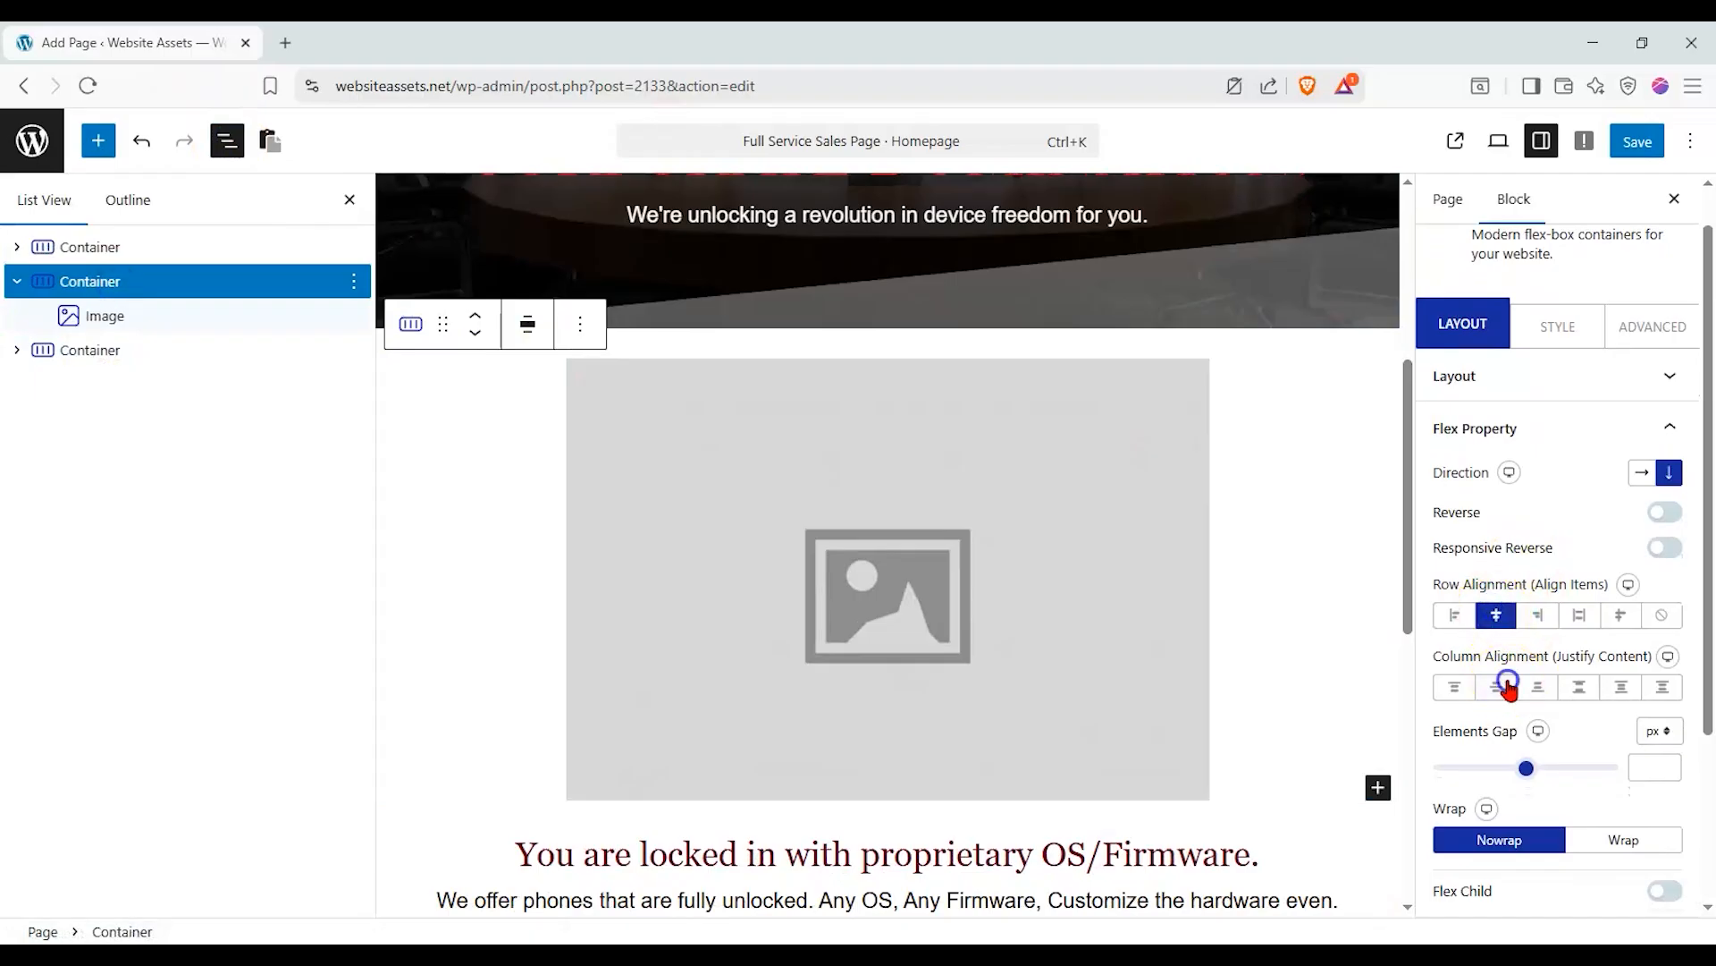
# Fill the image block with the media library picture of a hand holding the blue phone showing its back.
pyautogui.click(889, 468)
pyautogui.click(1513, 570)
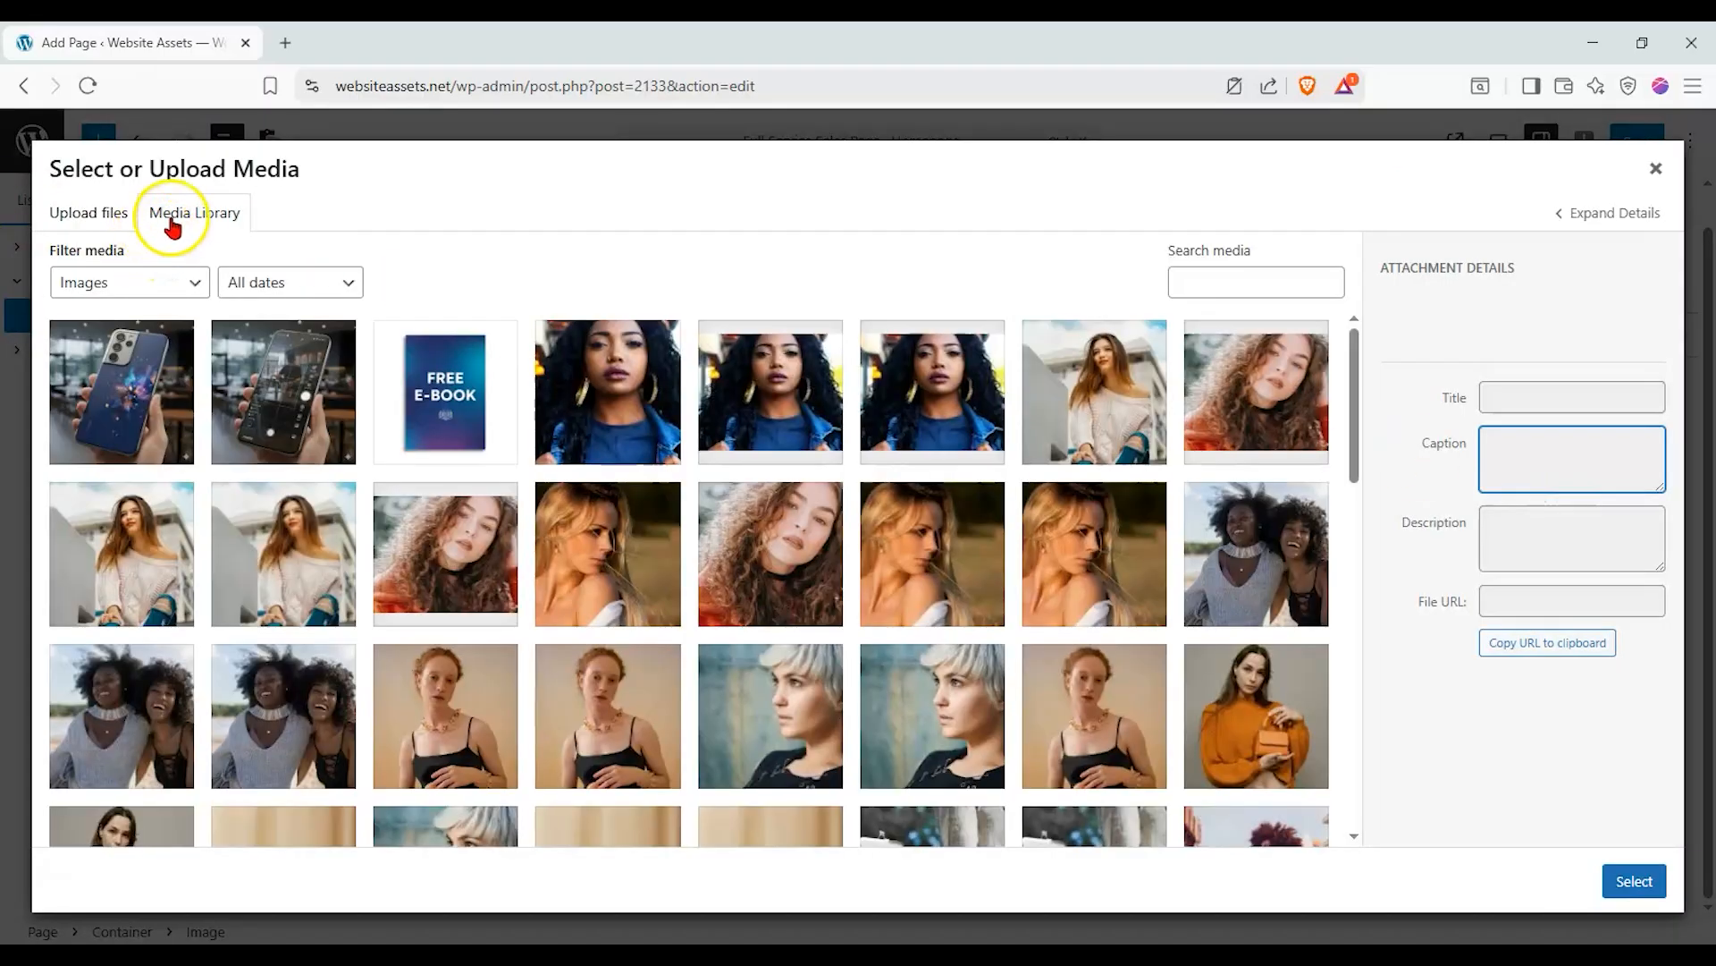
pyautogui.click(157, 363)
pyautogui.click(1635, 881)
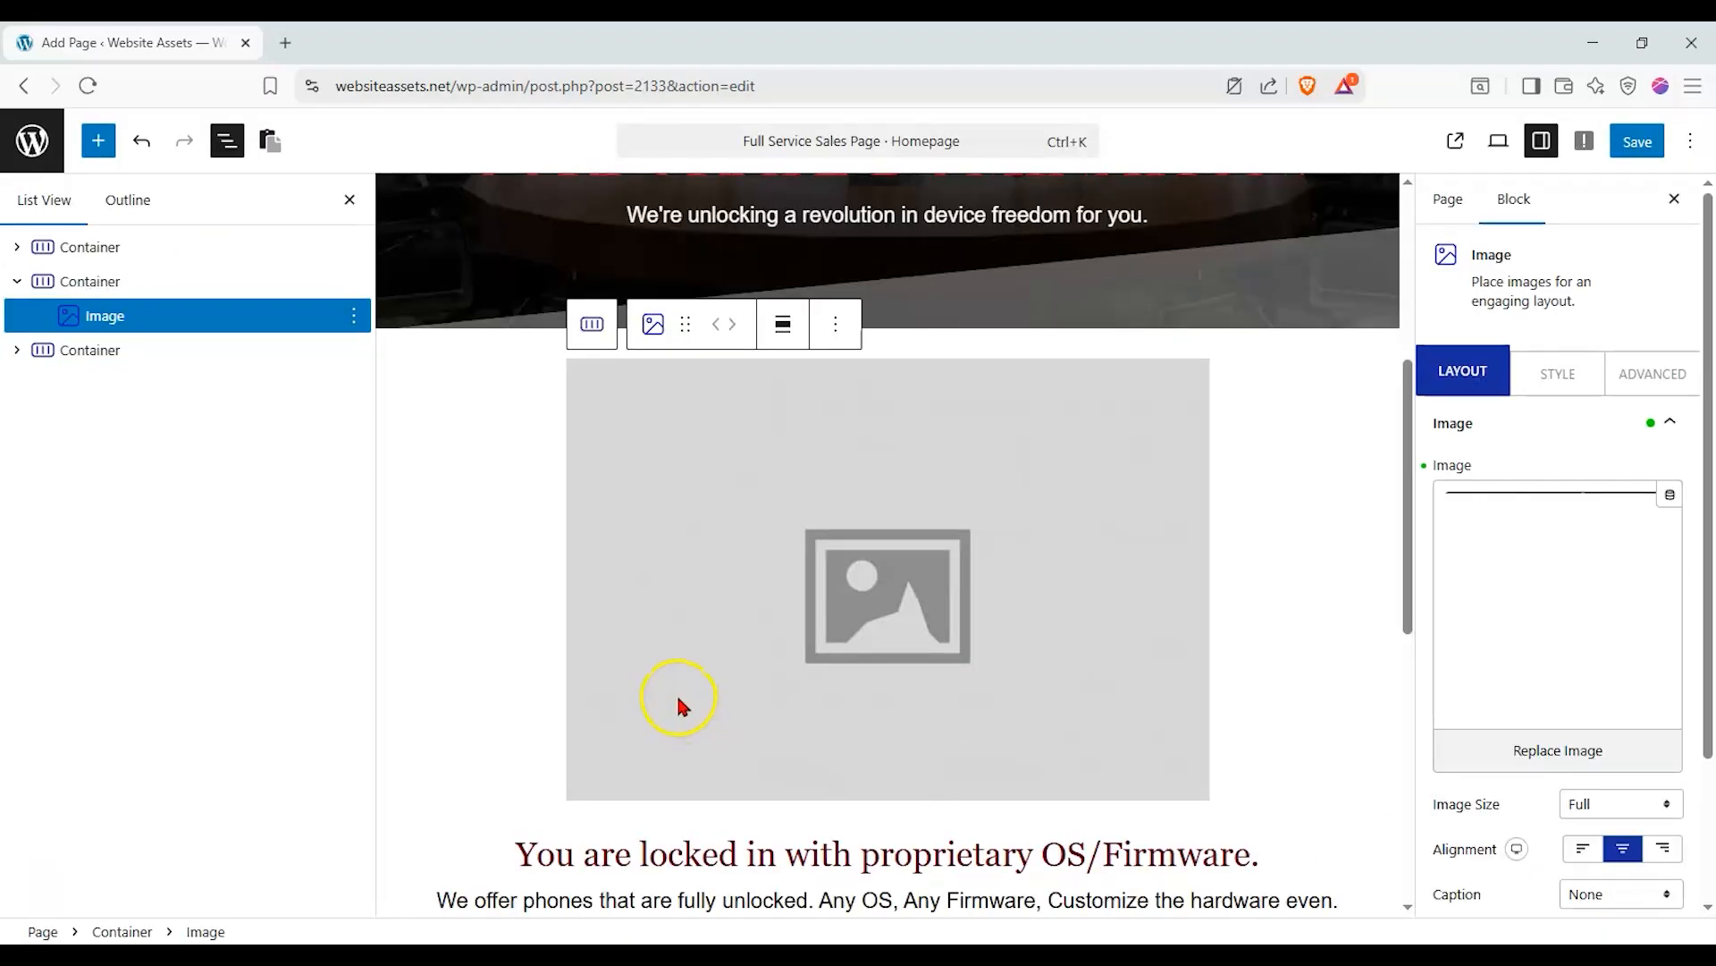
pyautogui.scroll(4, 592, 603)
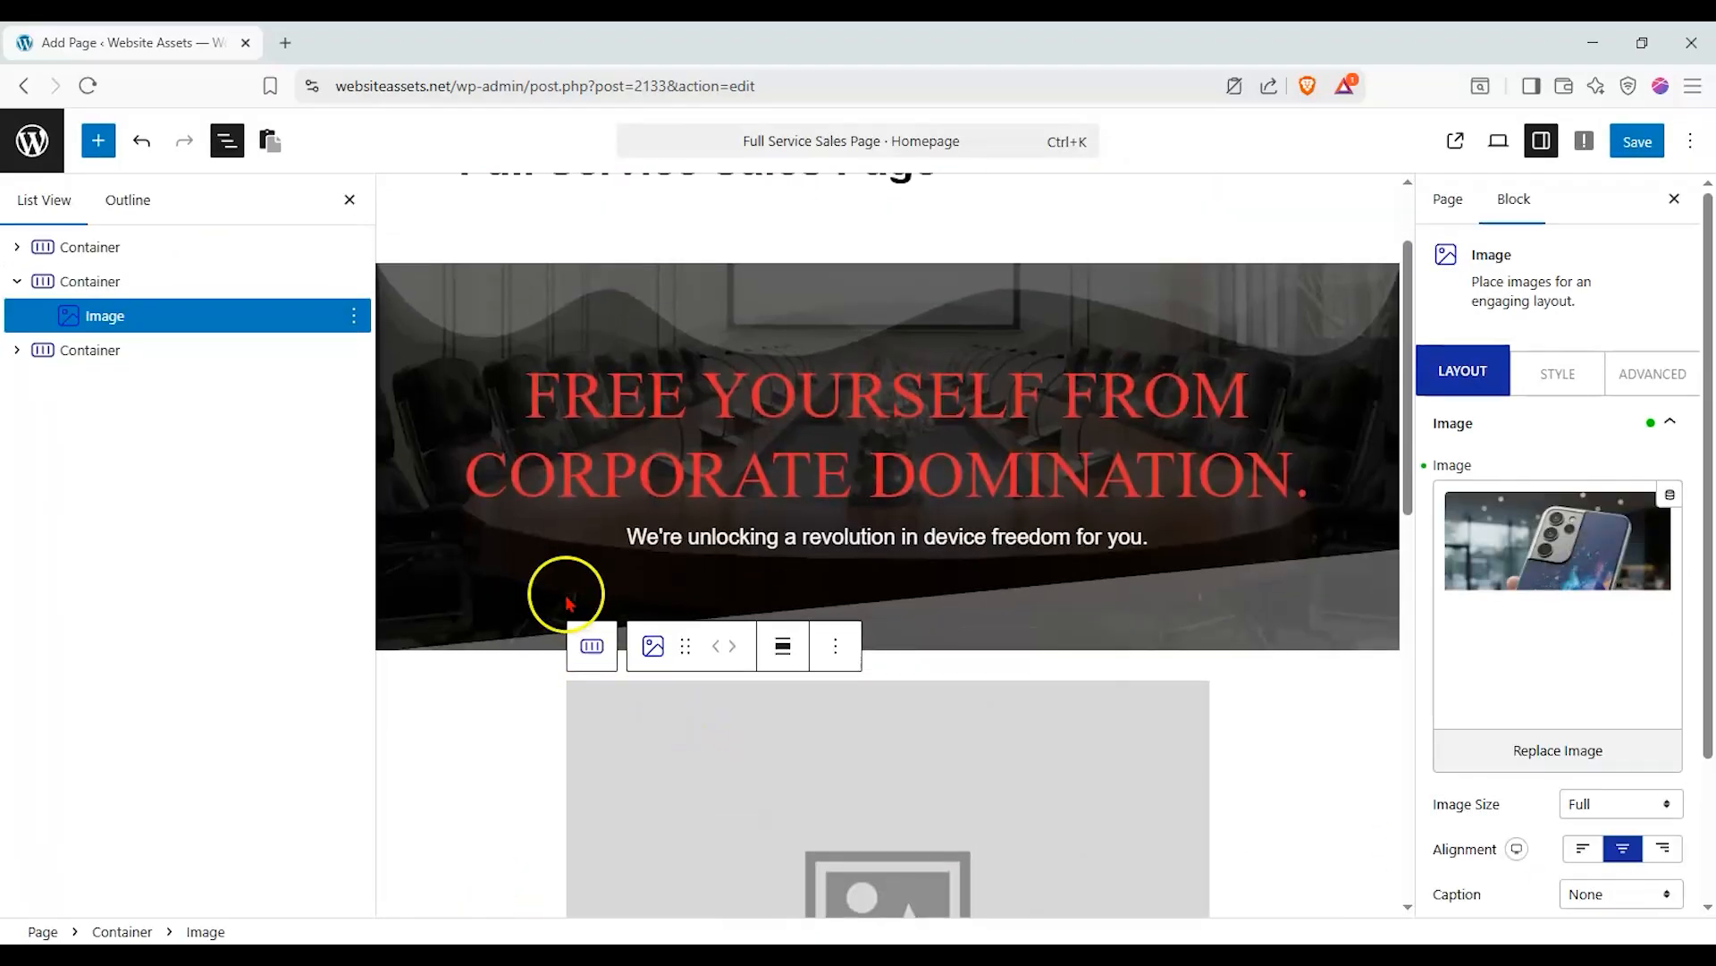
pyautogui.scroll(2, 564, 599)
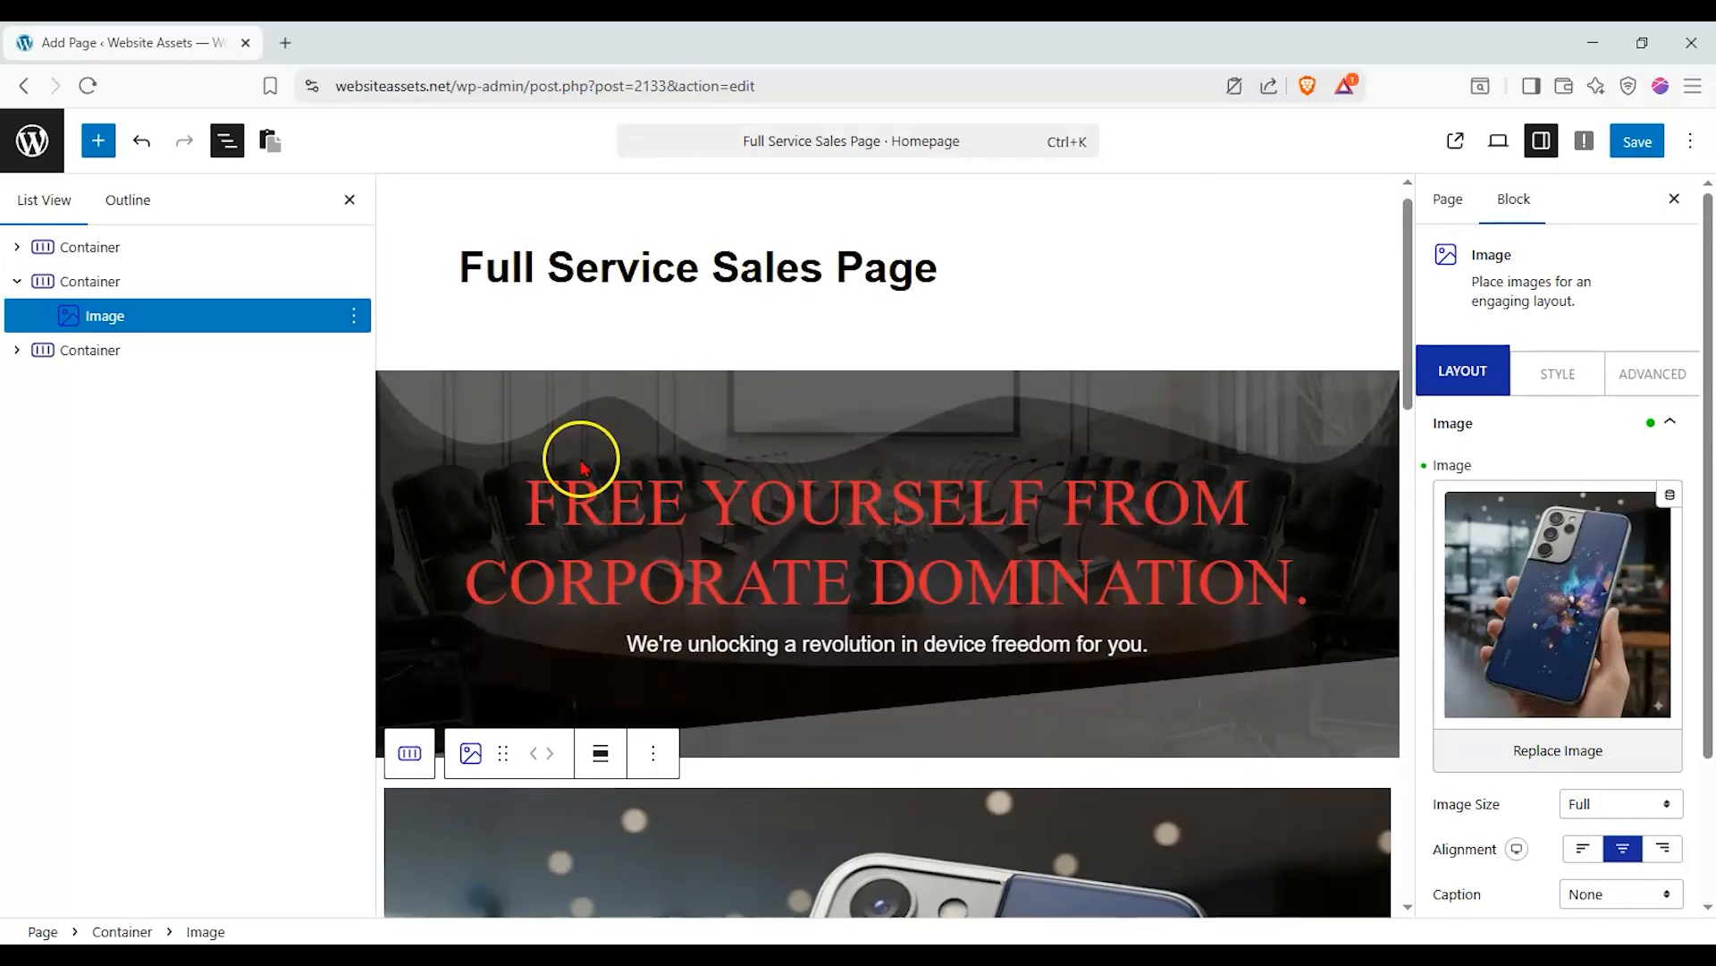
pyautogui.scroll(-8, 577, 470)
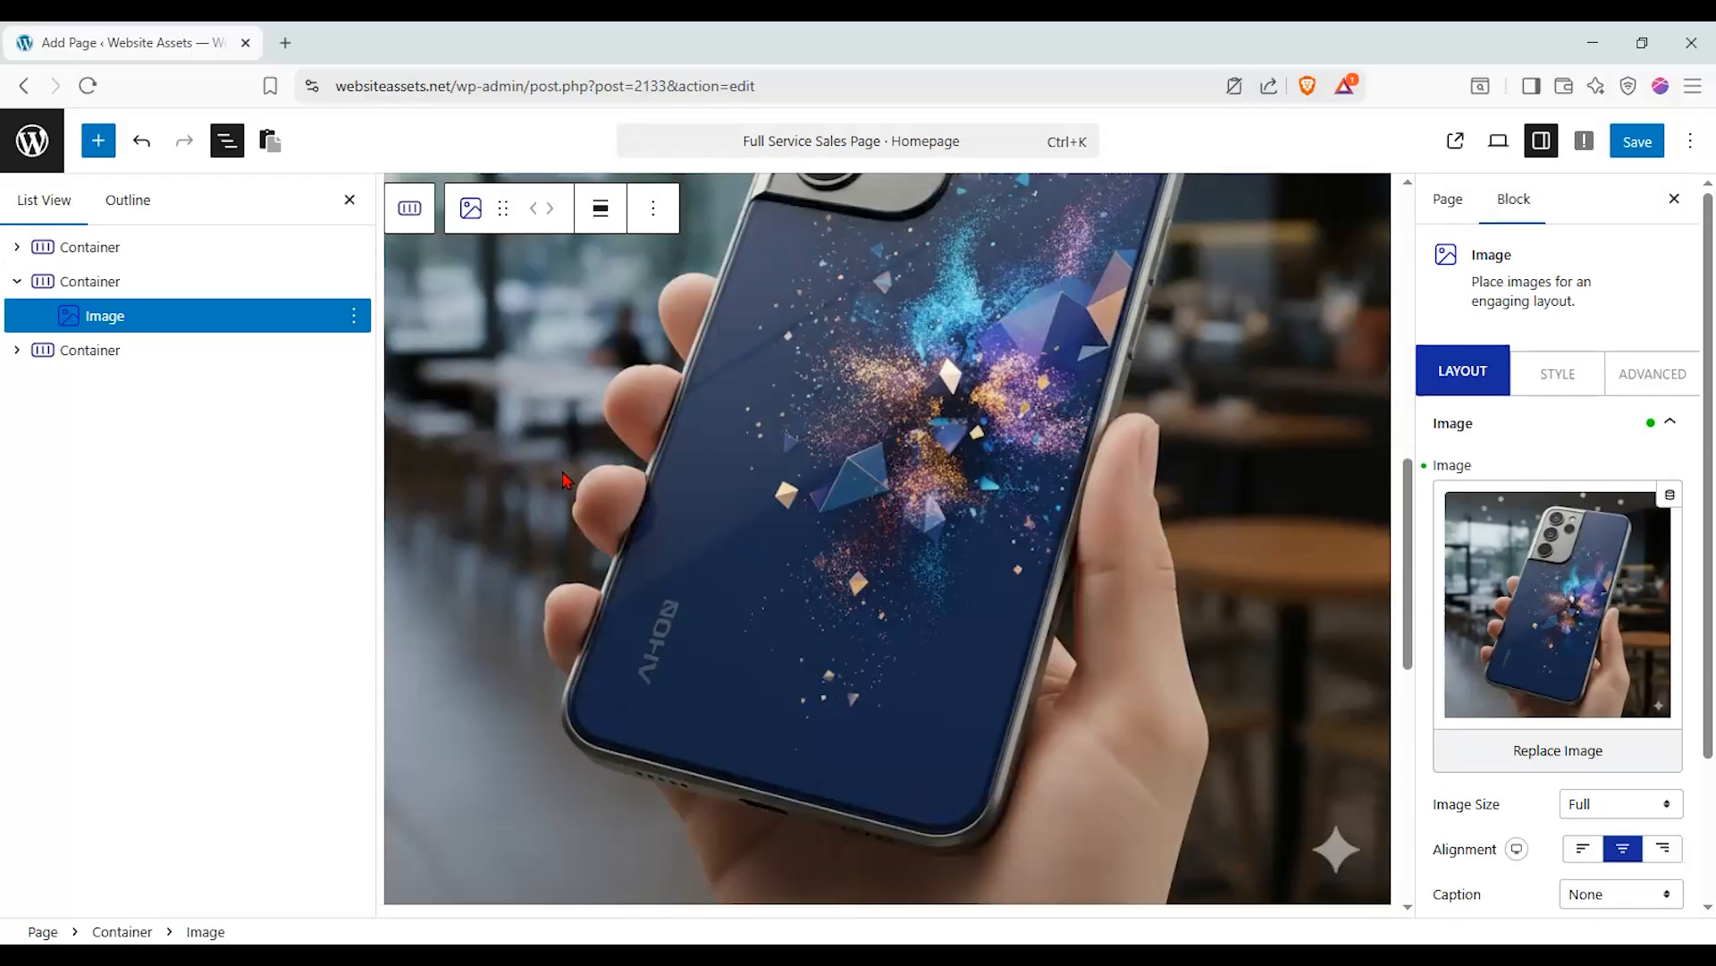
# Review the page from the phone image down to the proprietary OS/Firmware text and buy button.
pyautogui.scroll(-3, 565, 480)
pyautogui.click(529, 661)
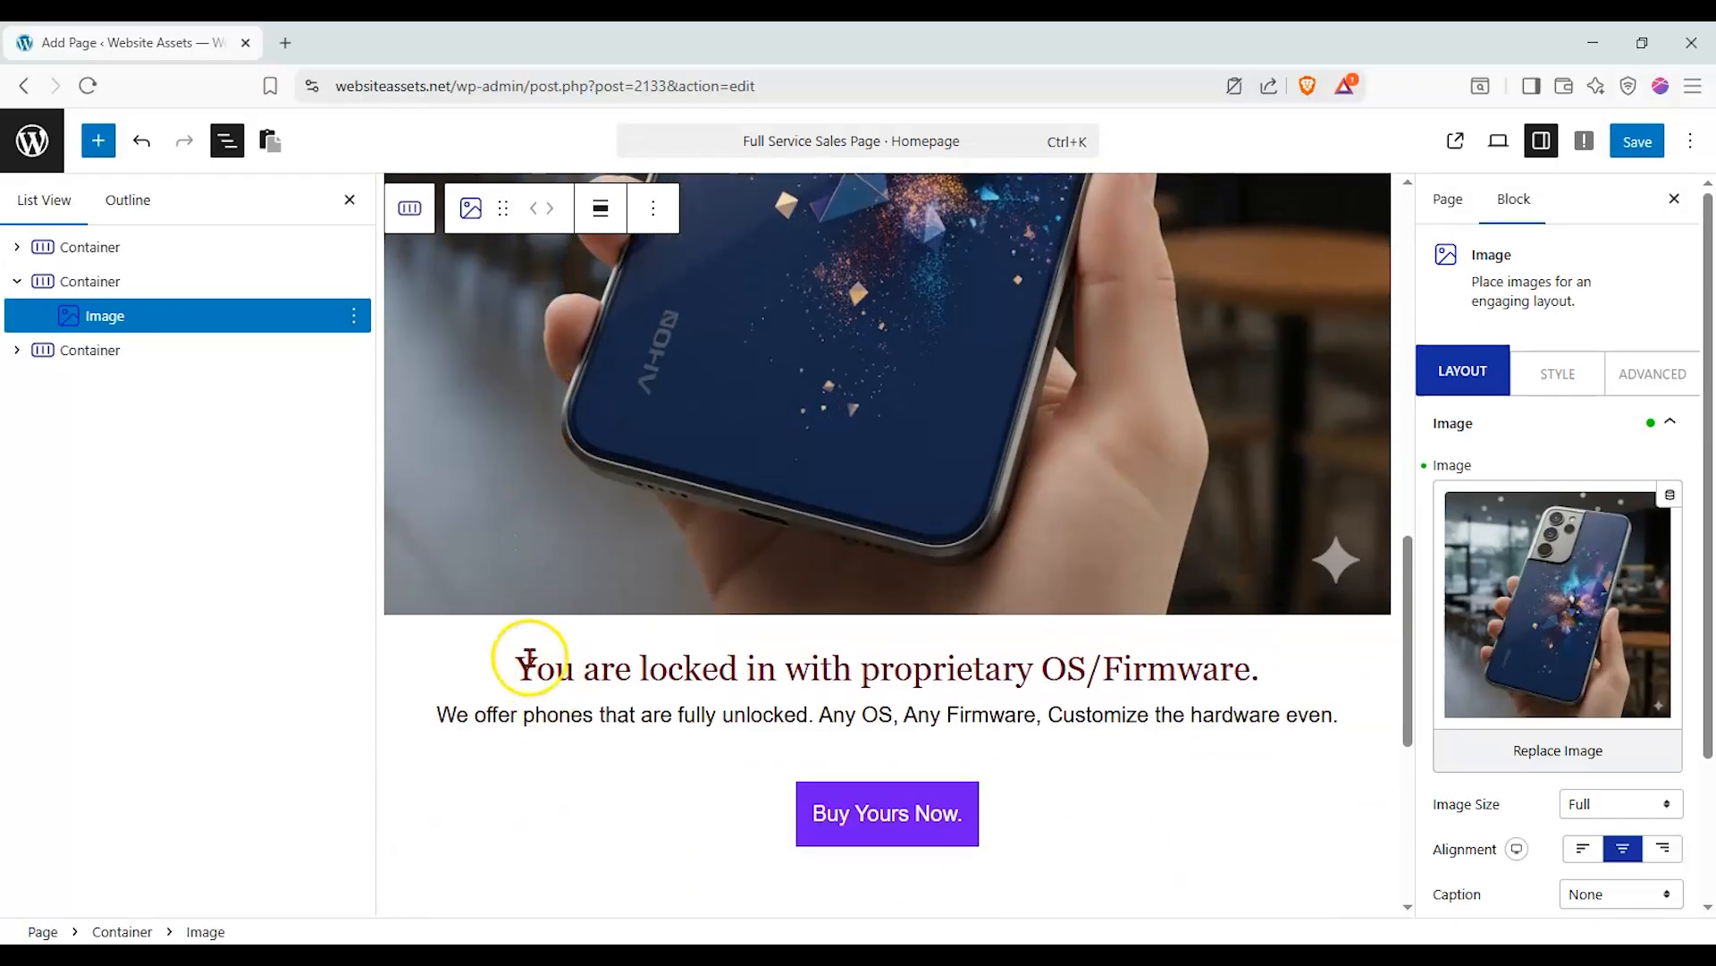
pyautogui.scroll(-2, 856, 690)
pyautogui.scroll(2, 778, 691)
pyautogui.scroll(1, 751, 688)
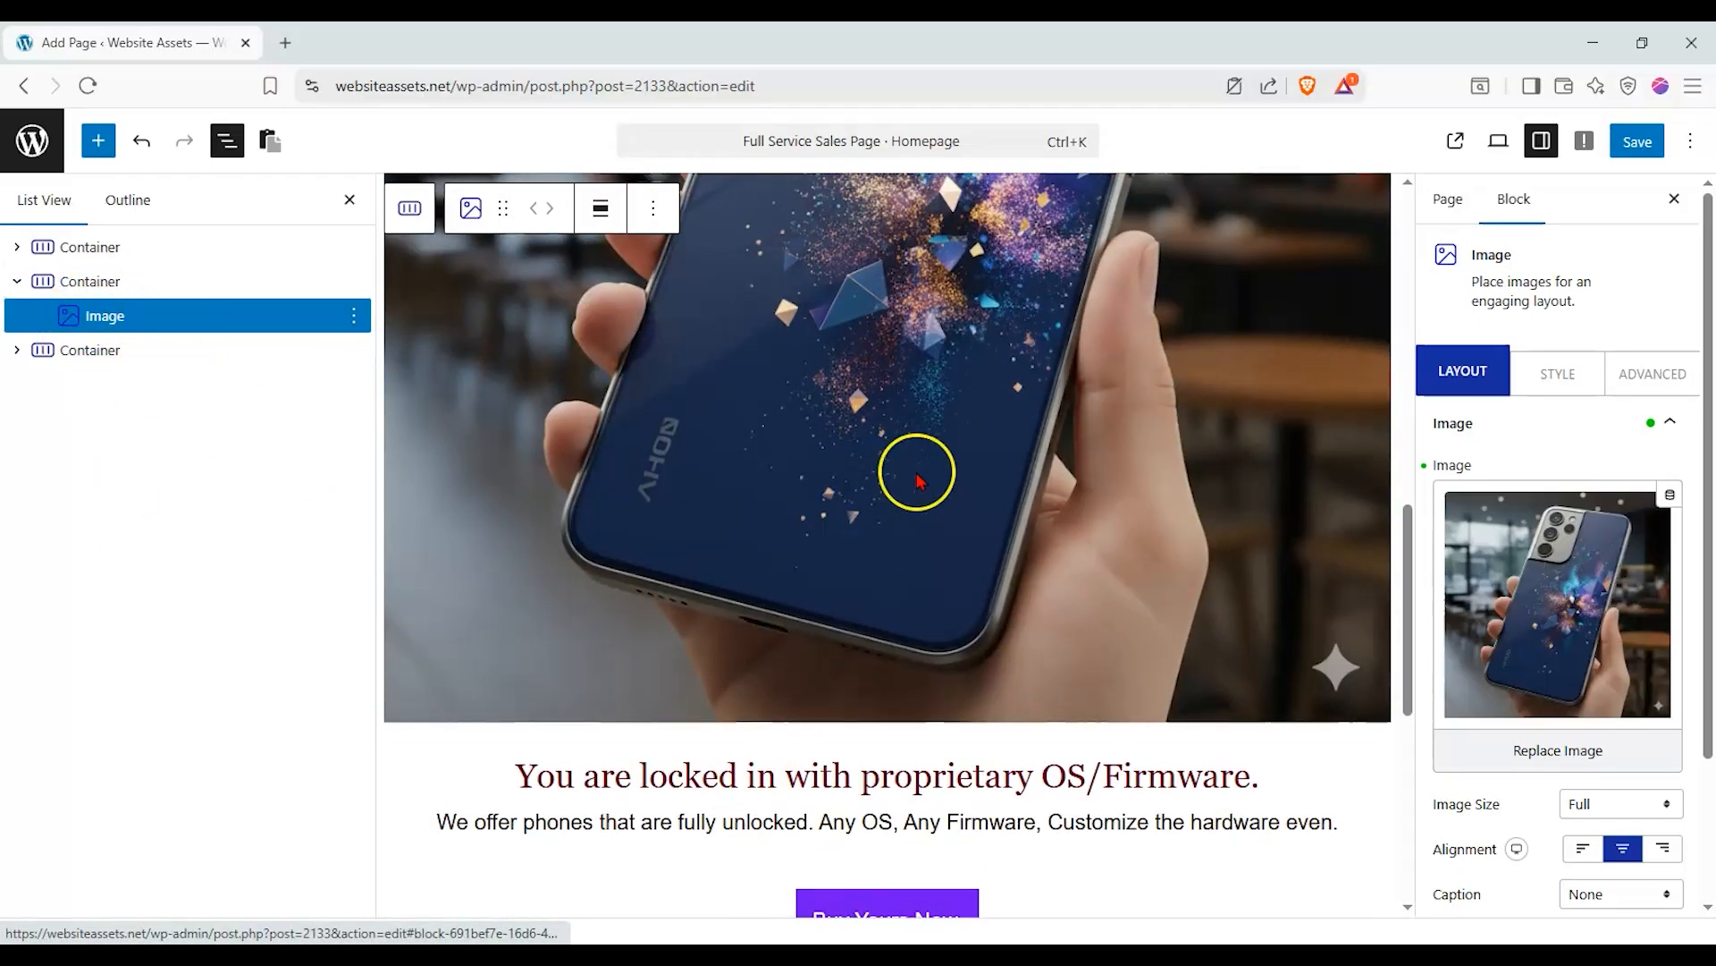
pyautogui.scroll(3, 886, 542)
pyautogui.scroll(5, 885, 541)
pyautogui.scroll(-4, 874, 384)
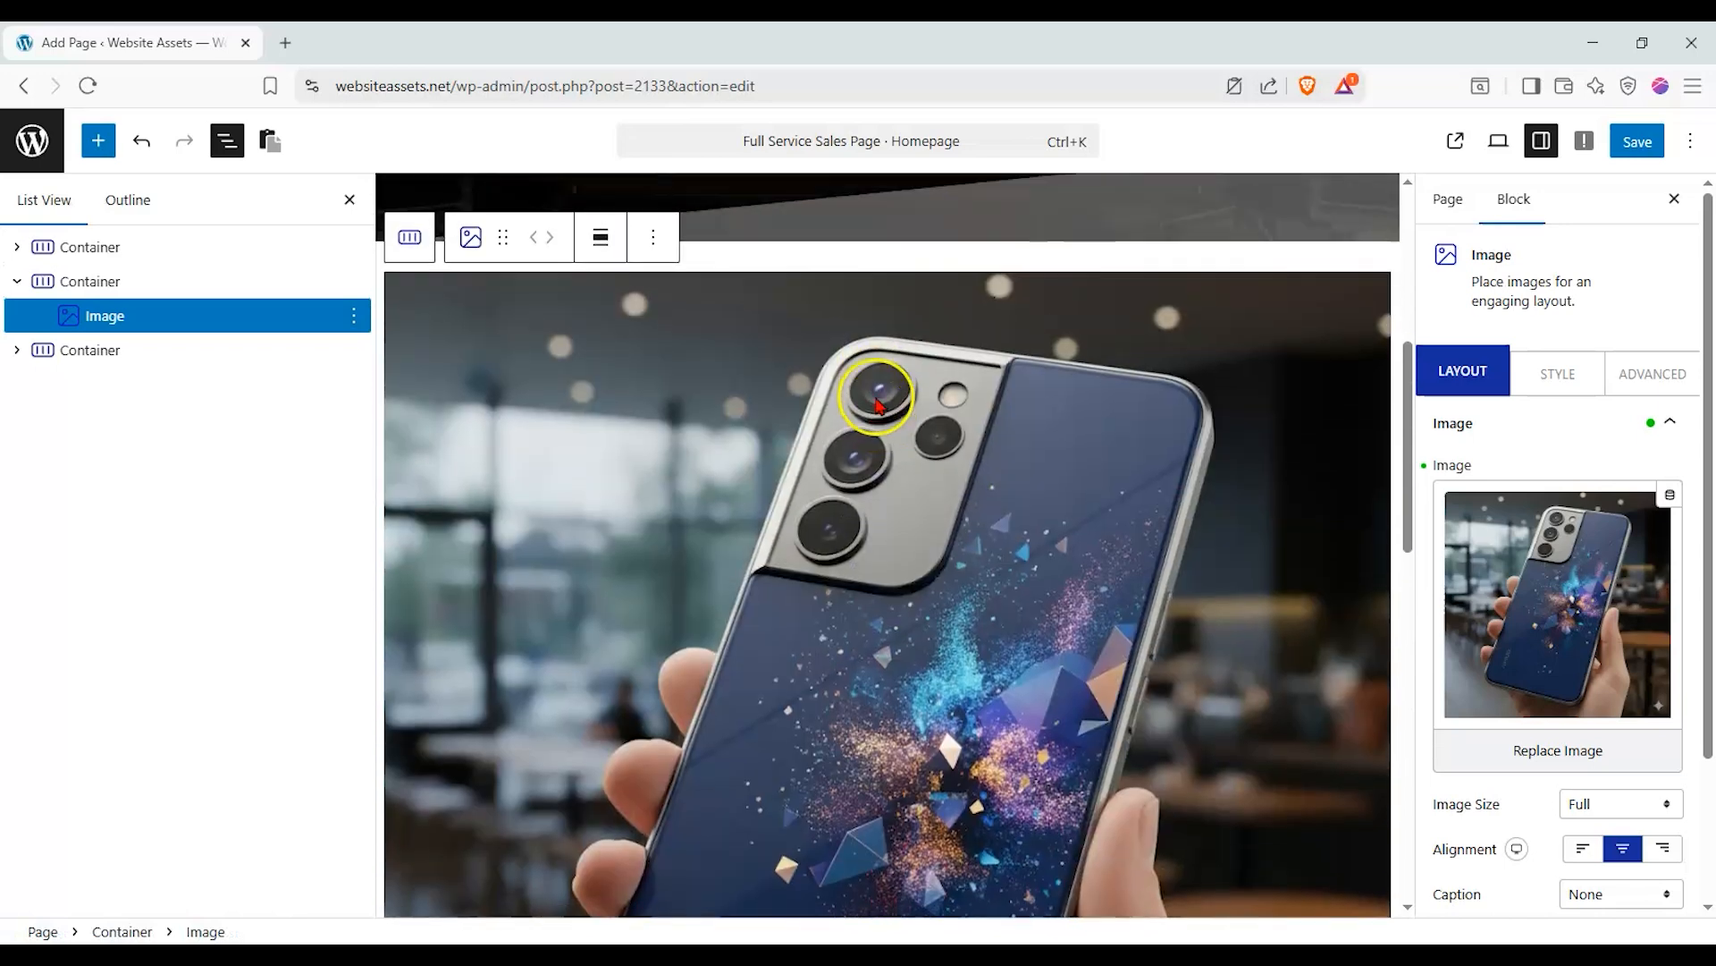
pyautogui.scroll(-8, 873, 411)
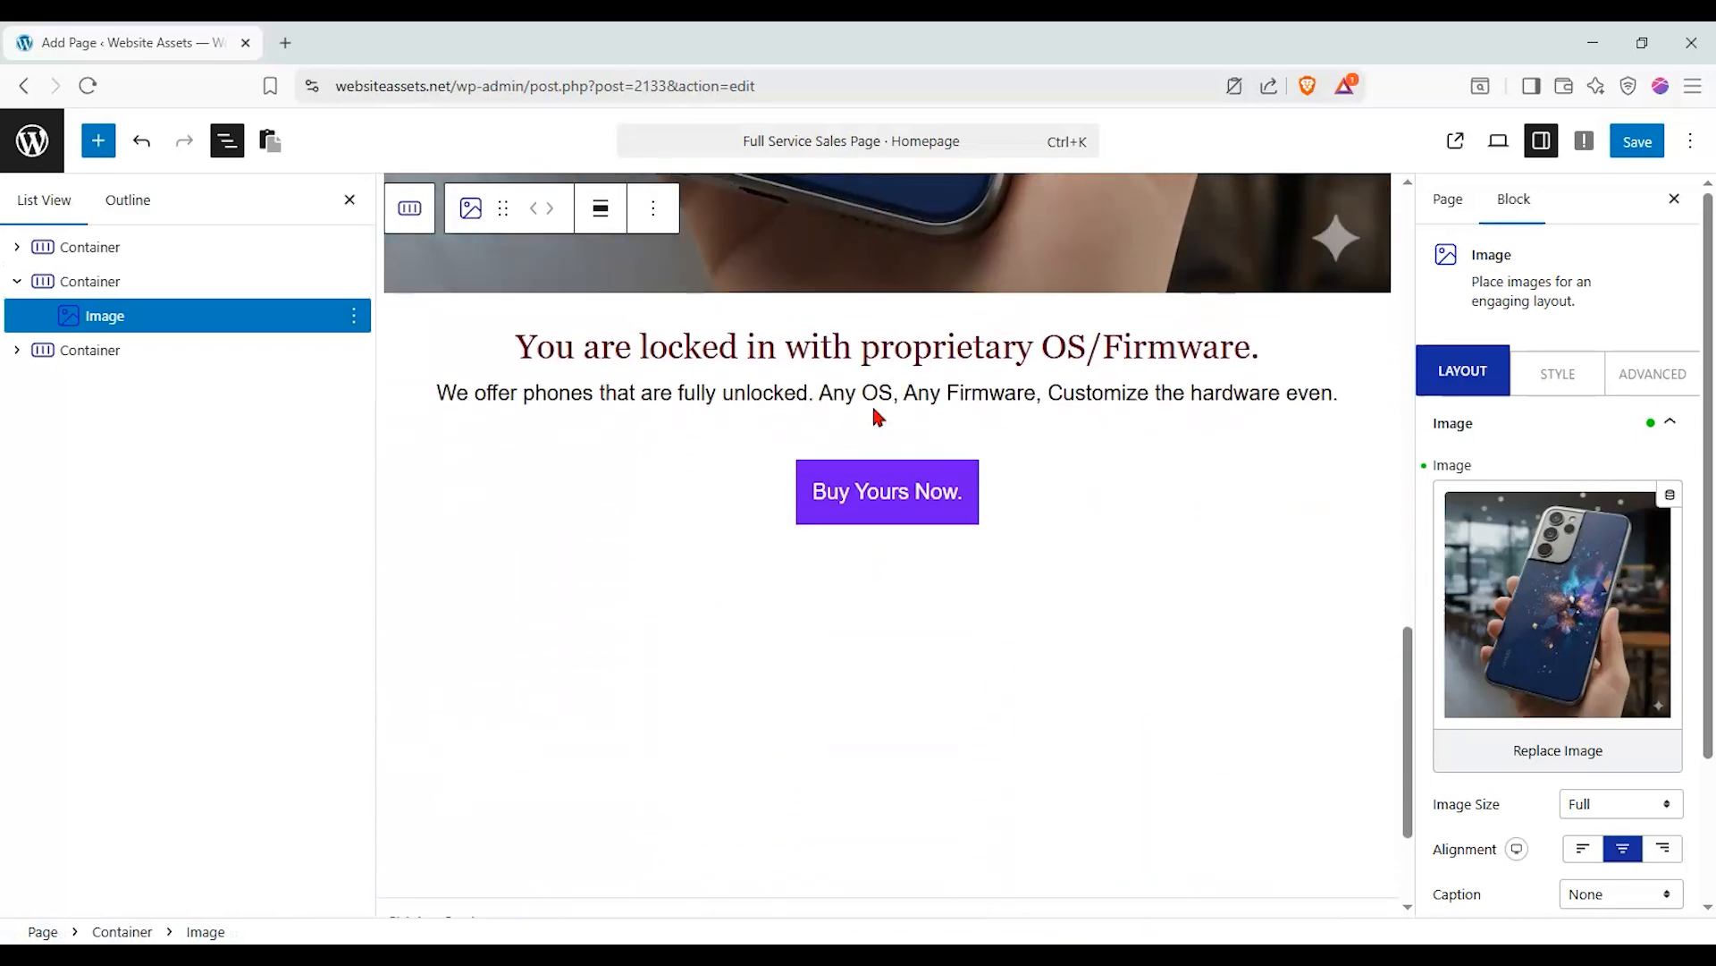
pyautogui.scroll(-1, 868, 403)
# Insert a Flexbox container with two equal columns below the Buy Yours Now button section.
pyautogui.click(859, 456)
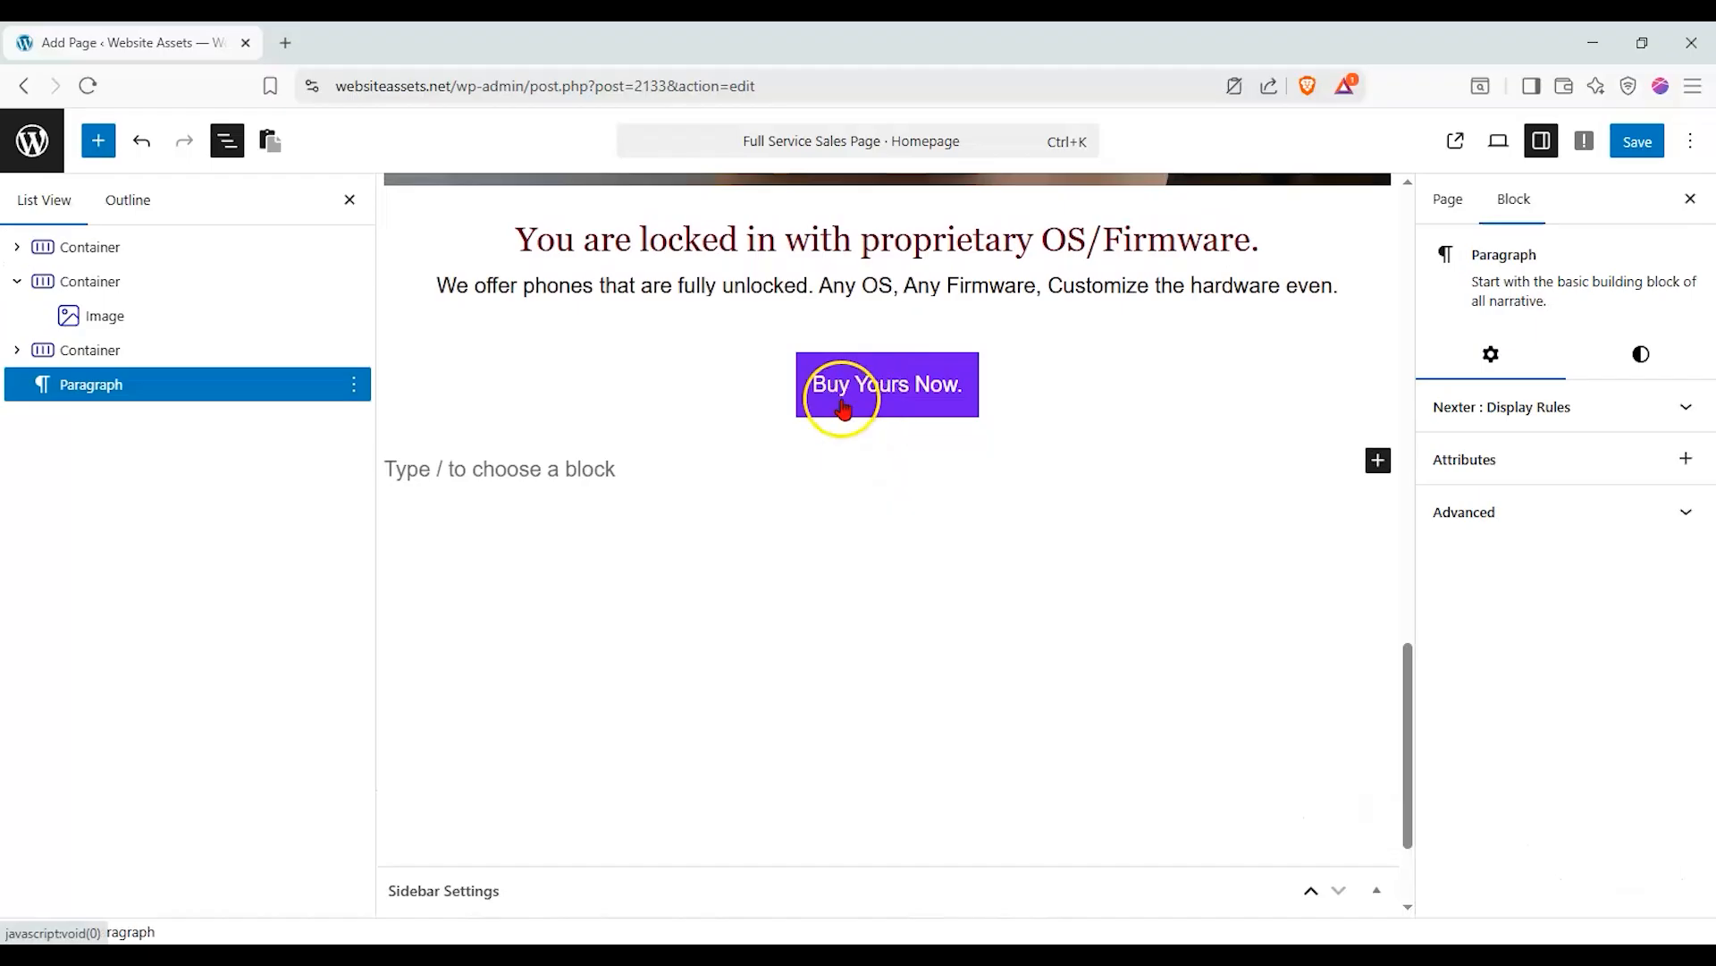
pyautogui.click(100, 146)
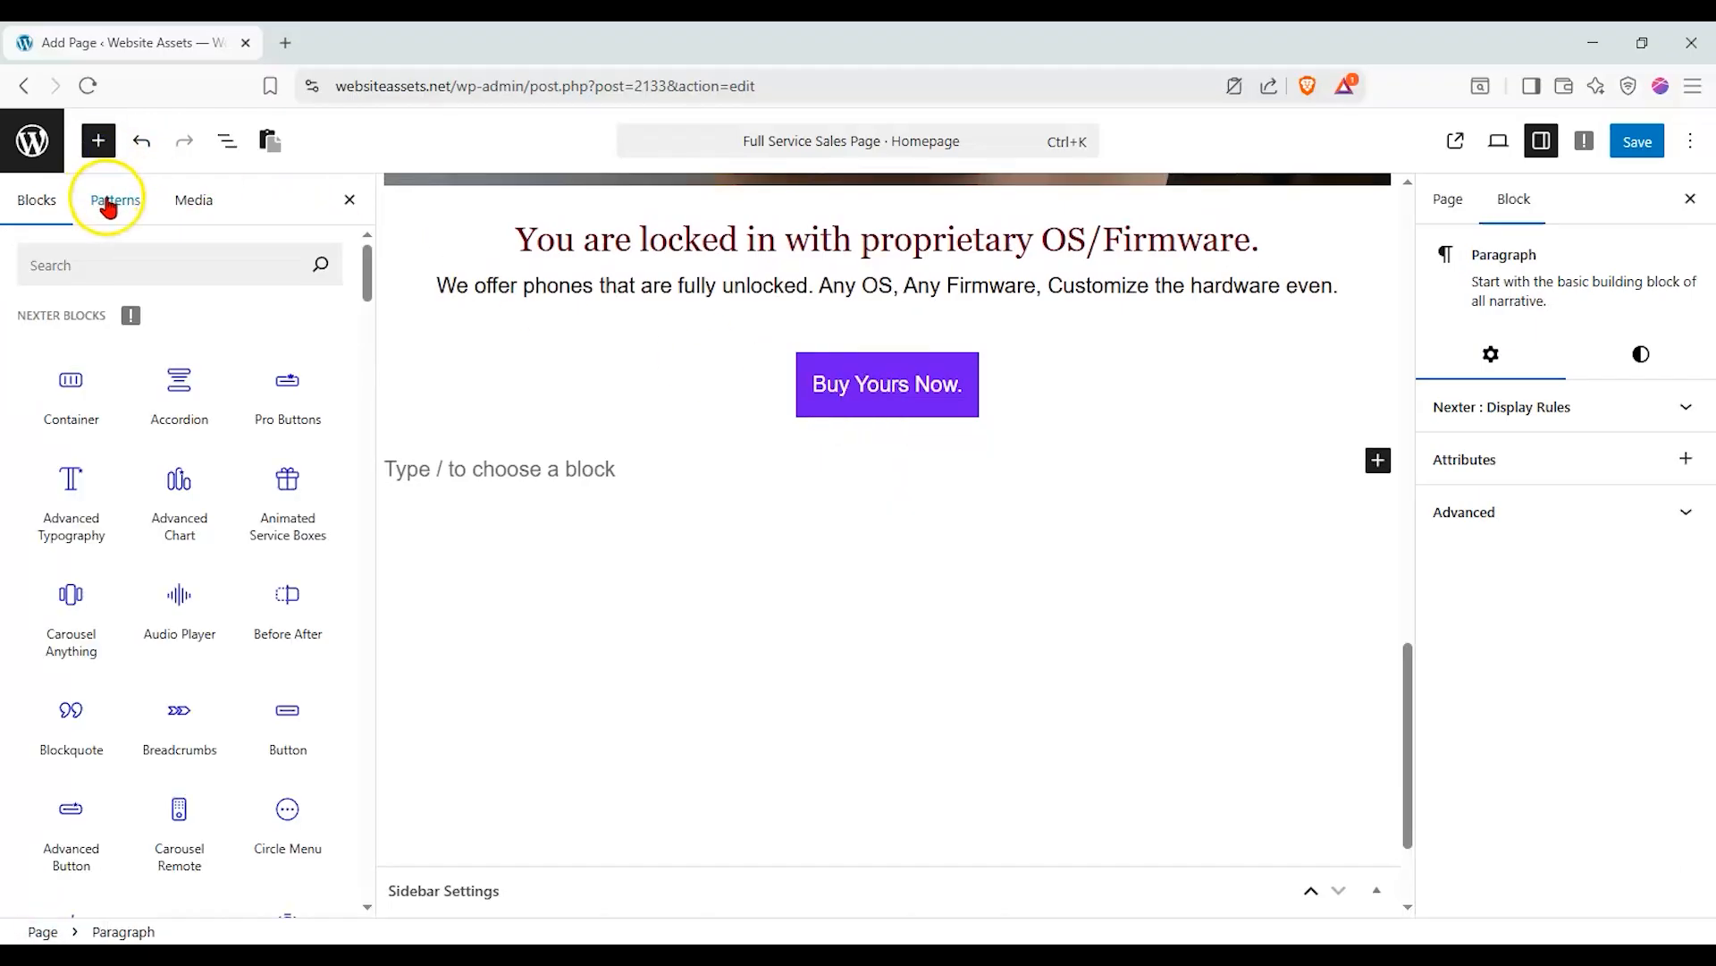
pyautogui.moveTo(69, 376); pyautogui.dragTo(818, 532)
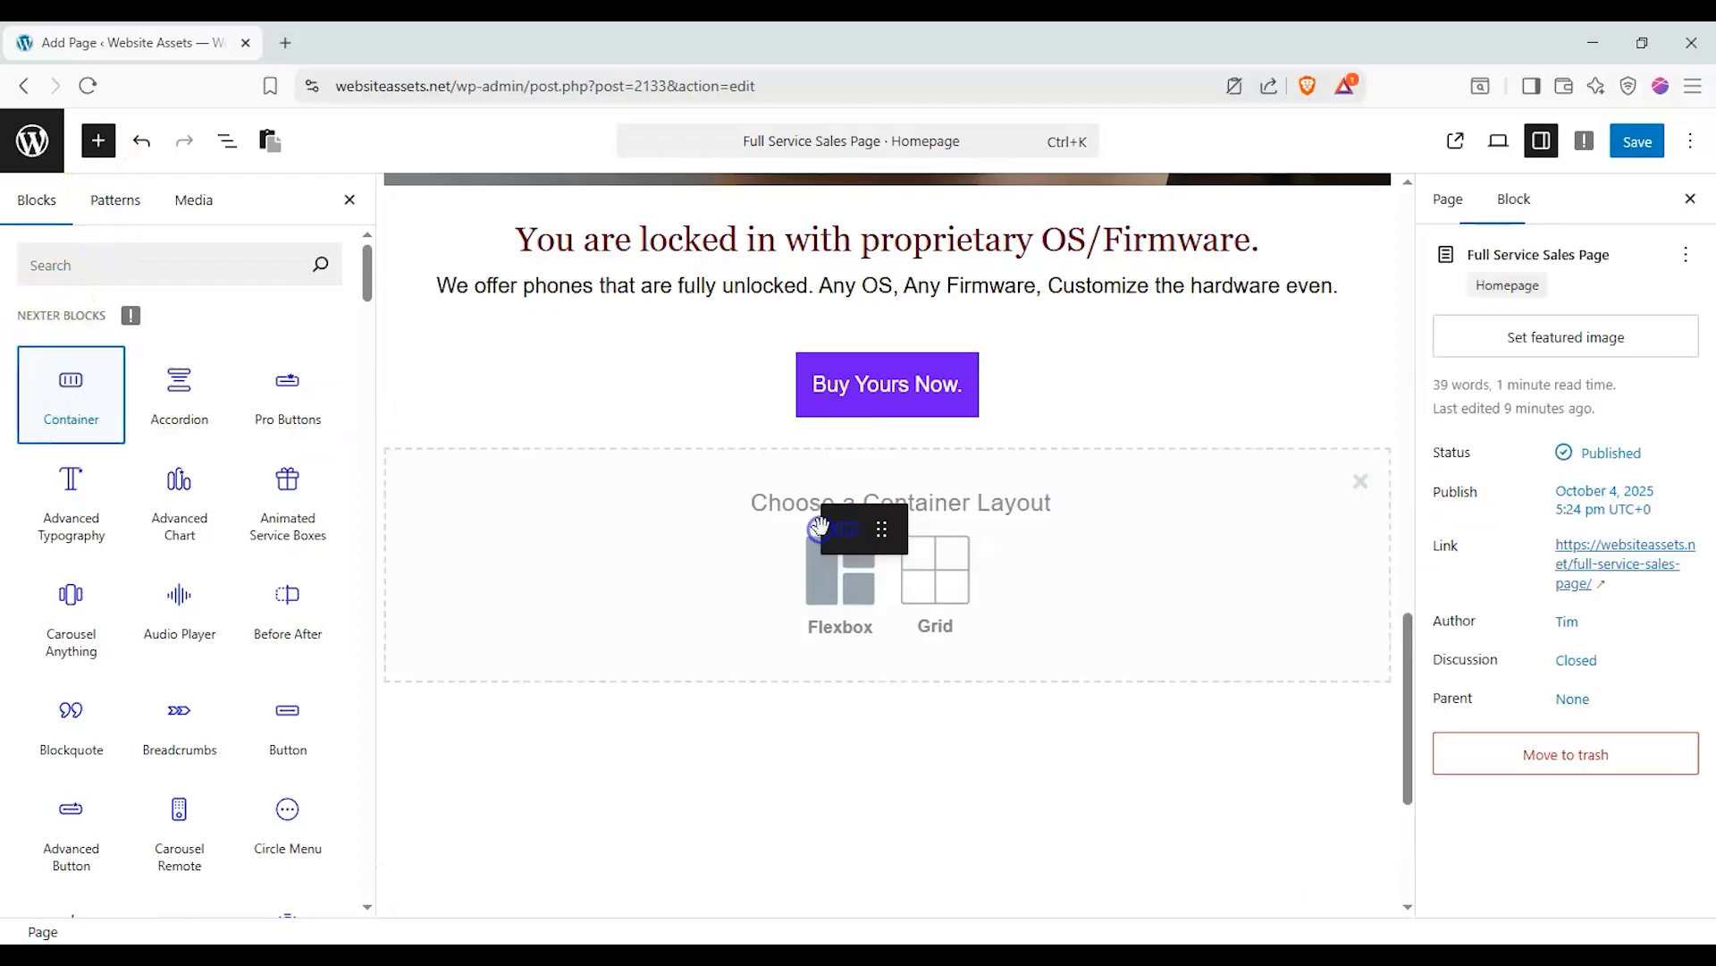
pyautogui.click(817, 555)
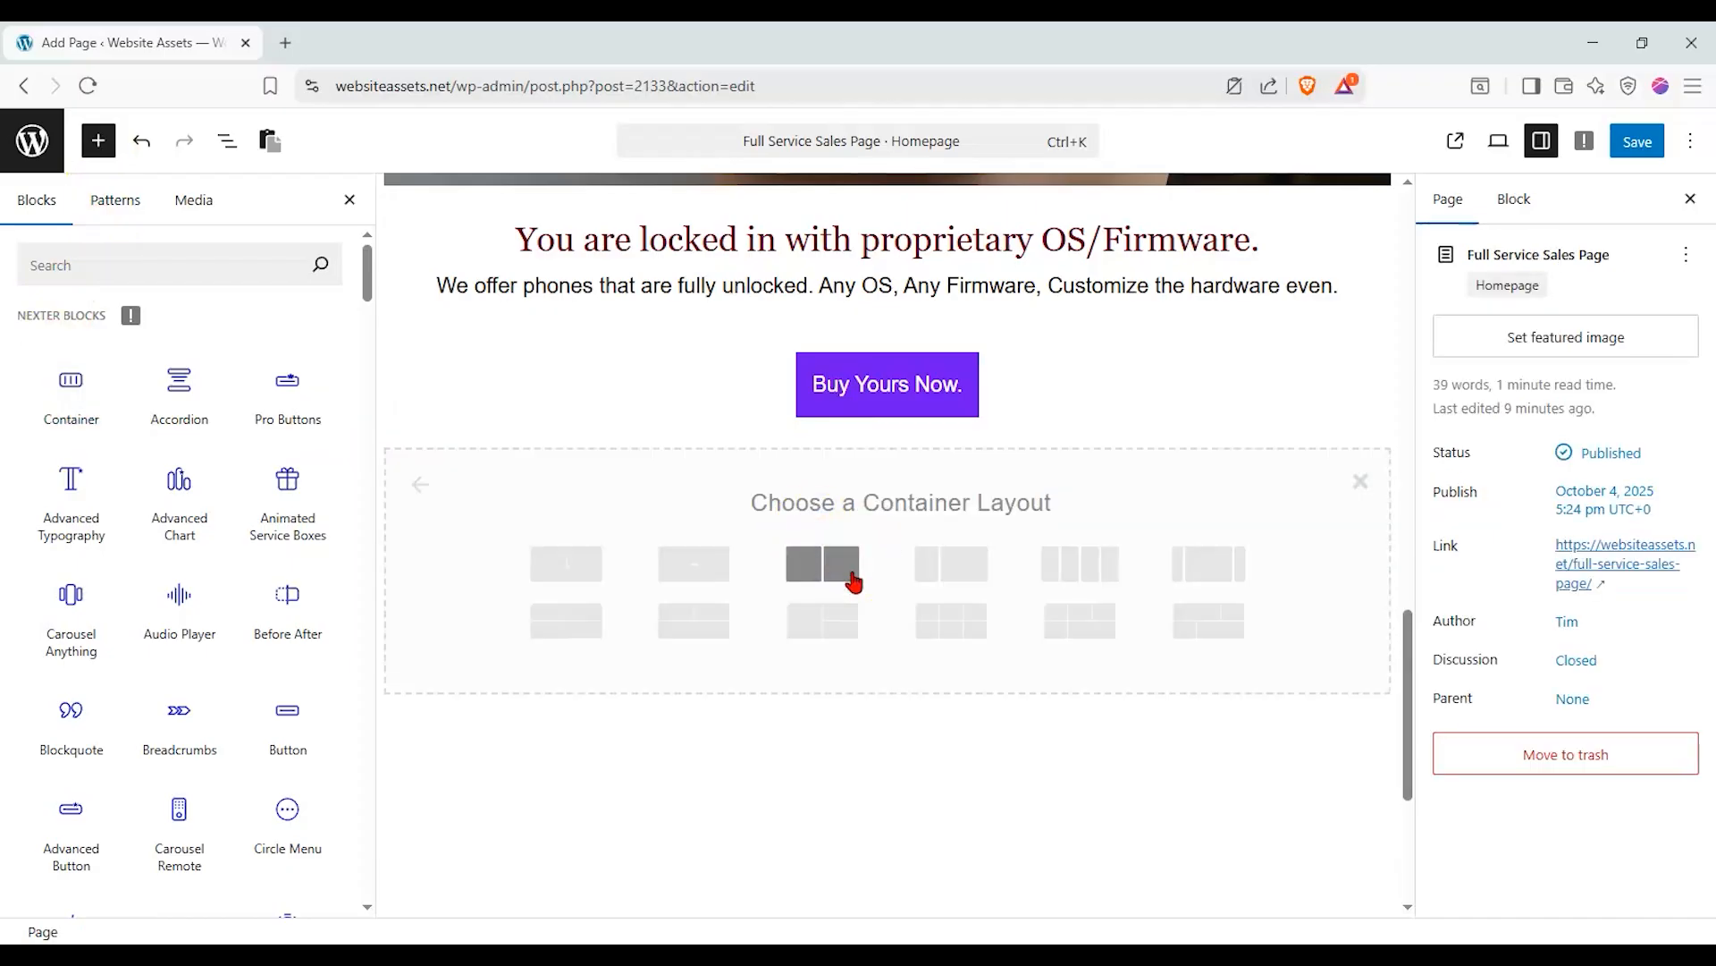
pyautogui.click(854, 579)
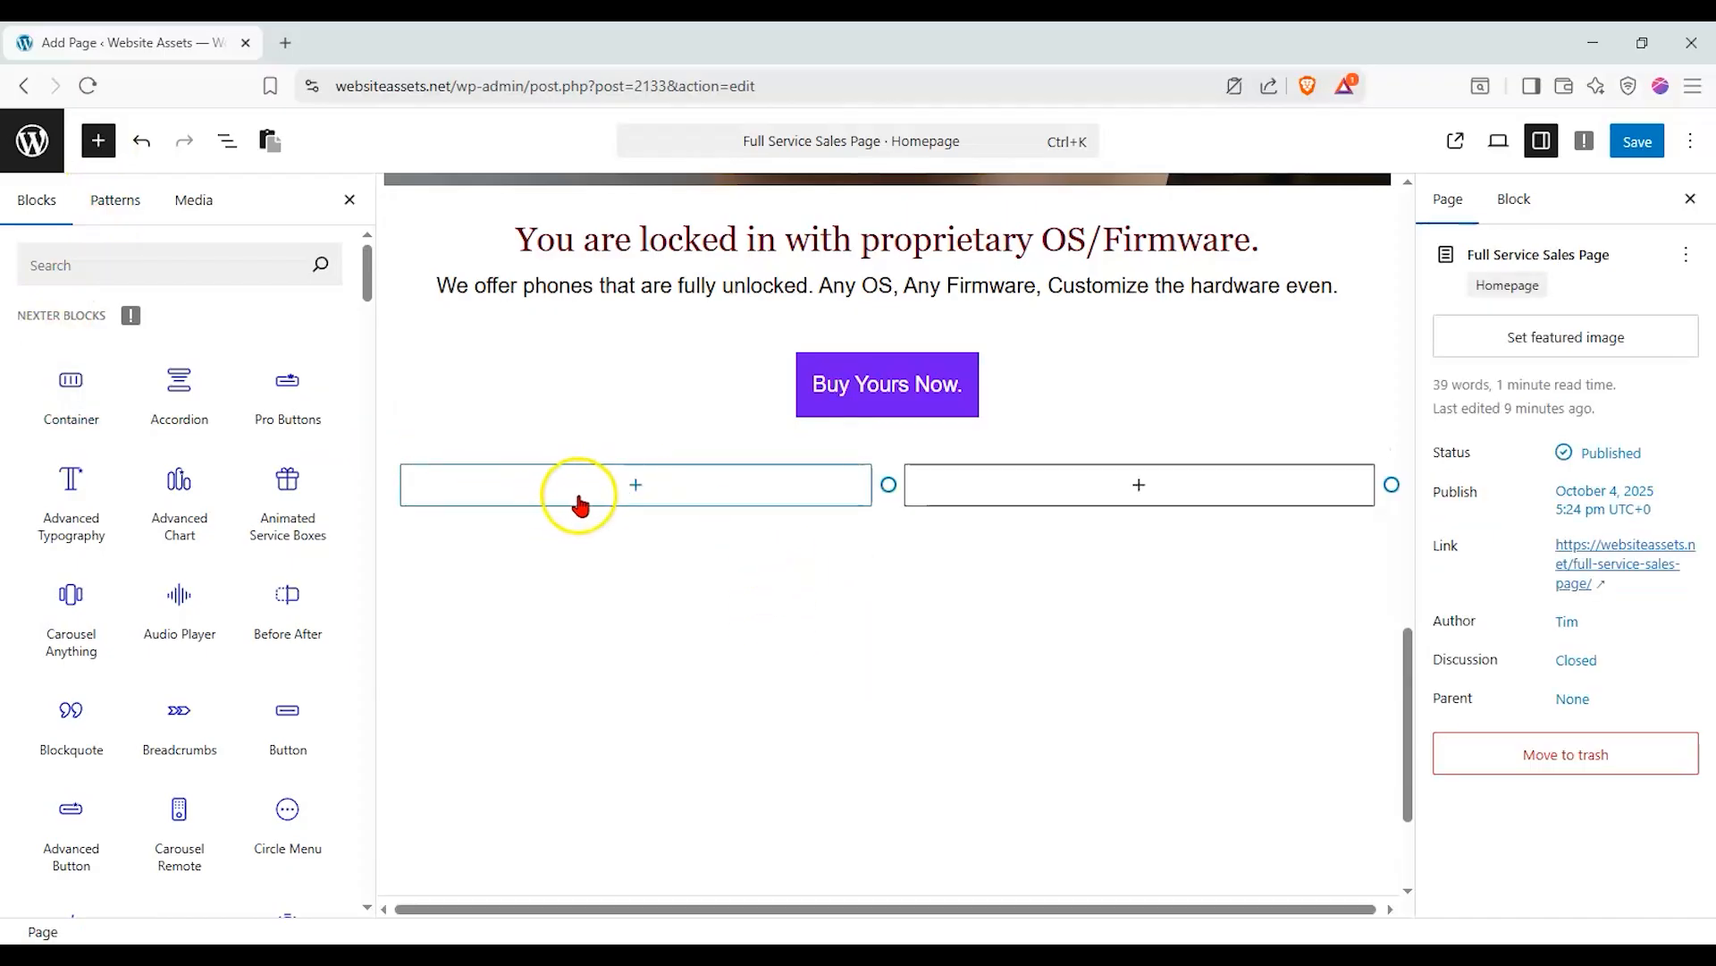
# Find the Stylish List block and add it to the second column of the new container.
pyautogui.click(152, 264)
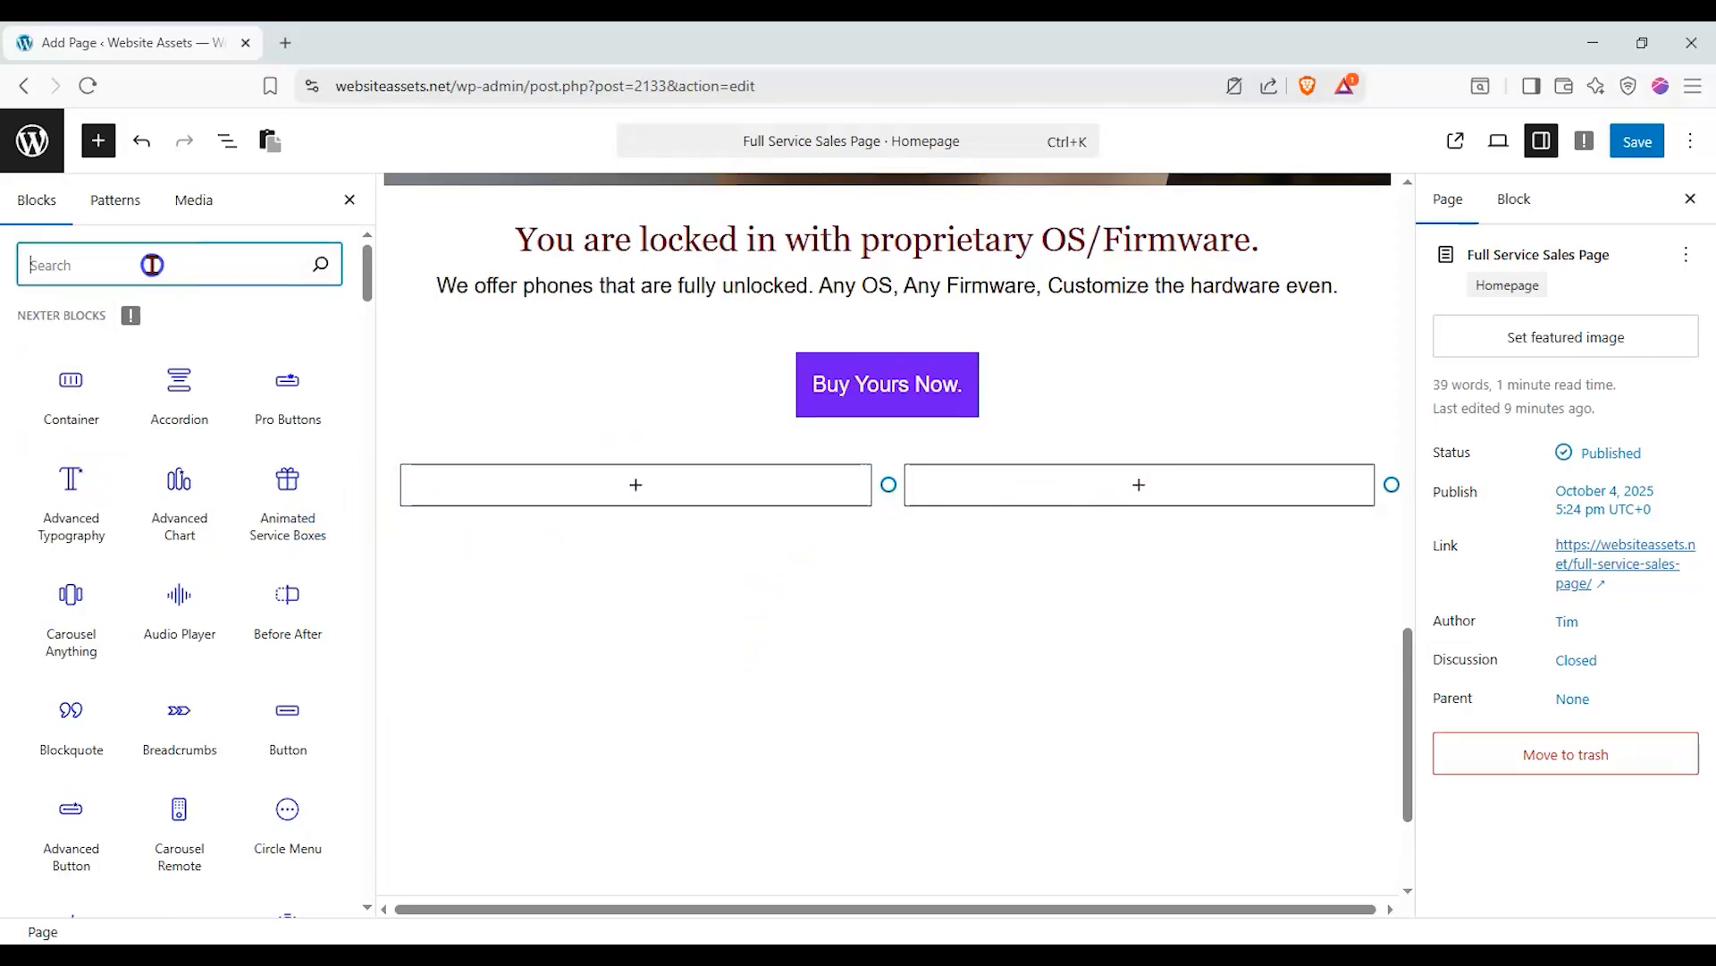
pyautogui.write('Styl')
pyautogui.moveTo(77, 356); pyautogui.dragTo(1188, 494)
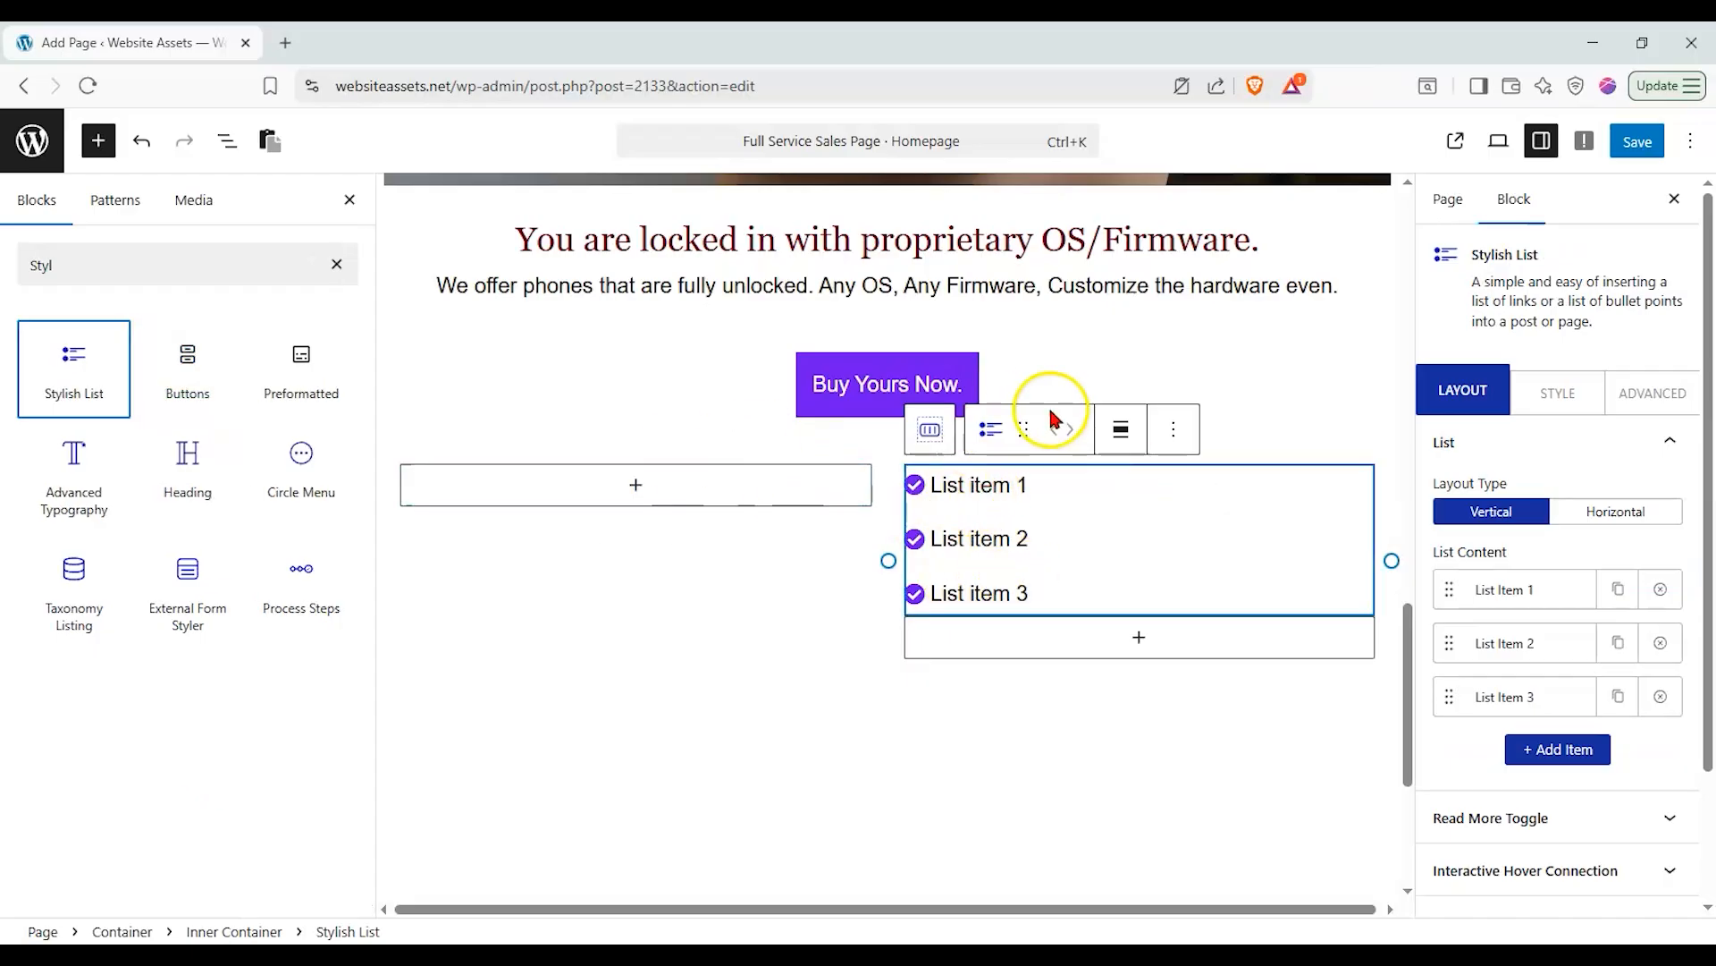
pyautogui.moveTo(1024, 432); pyautogui.dragTo(1035, 498)
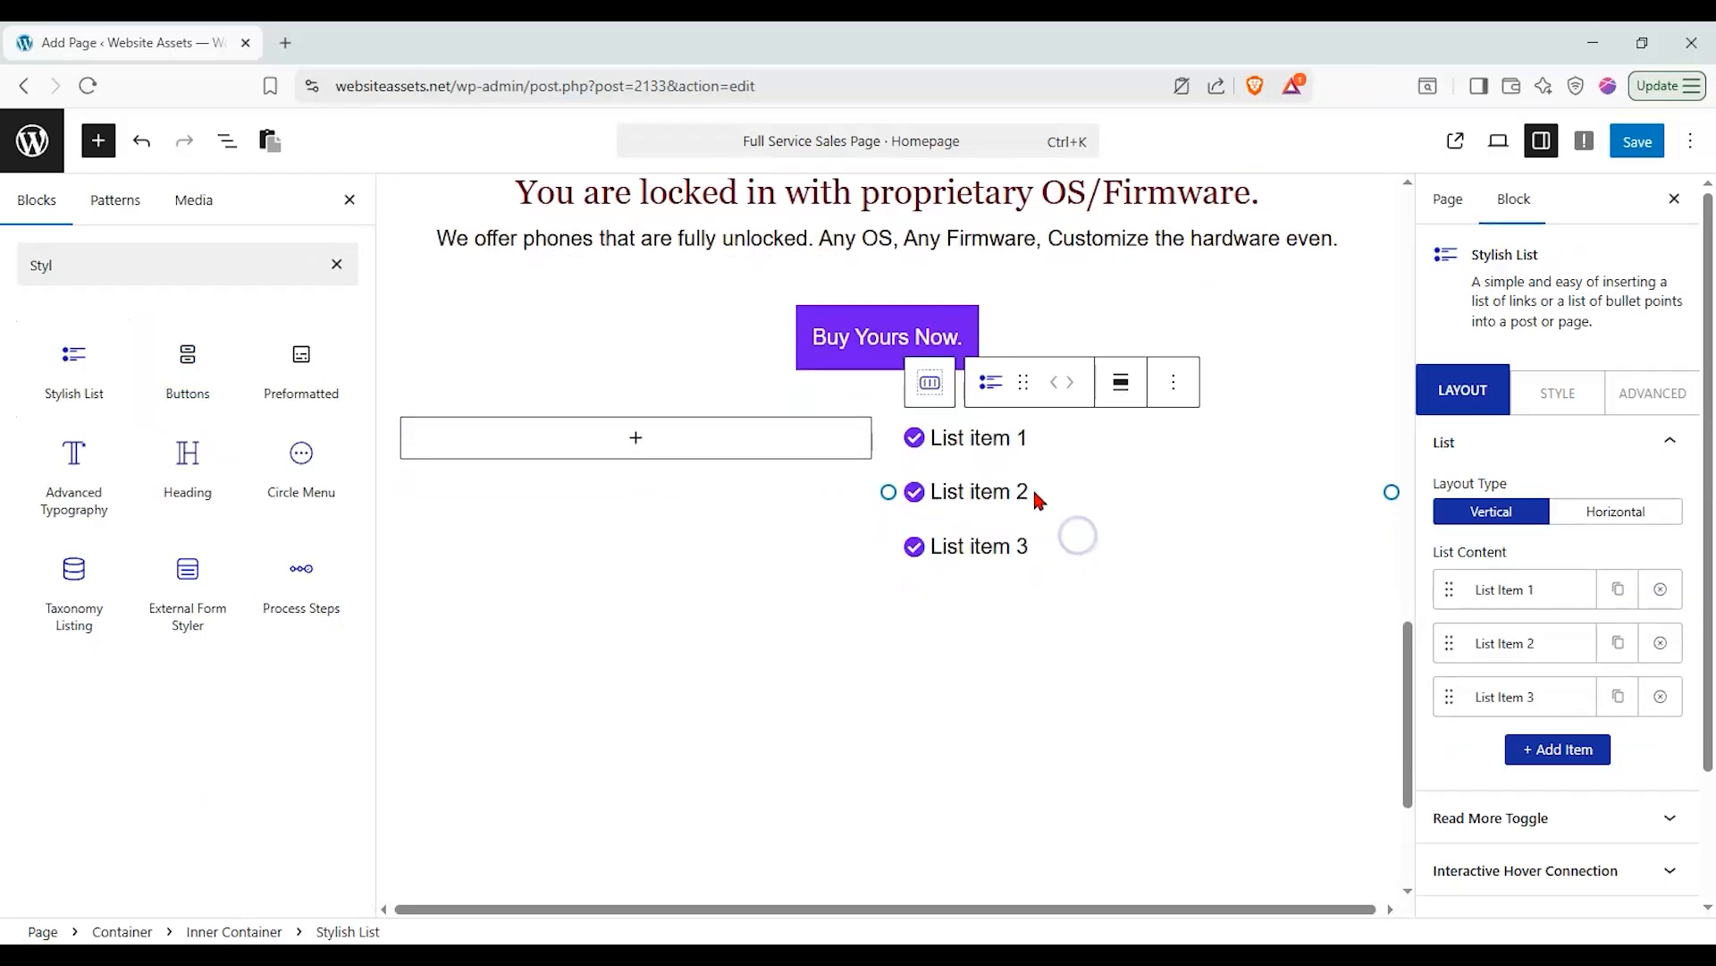
# Search the block library for "im" to find the image blocks.
pyautogui.click(181, 283)
pyautogui.hotkey('ctrl', 'a')
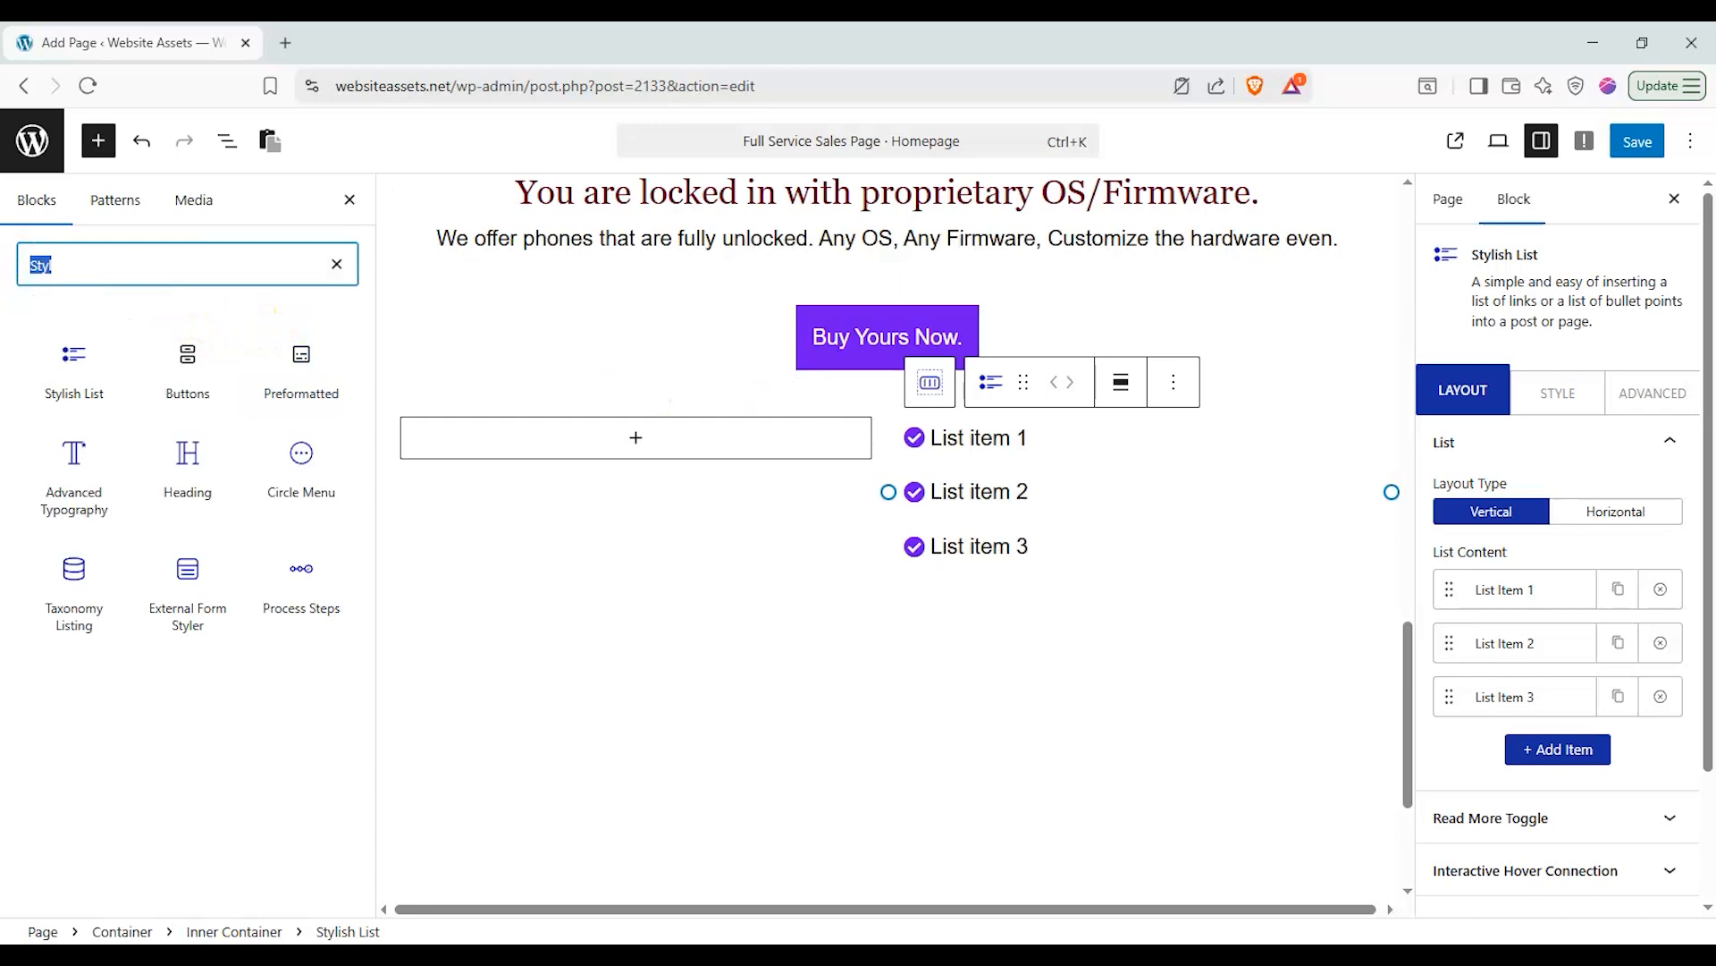
pyautogui.write('im')
pyautogui.moveTo(84, 453); pyautogui.dragTo(619, 438)
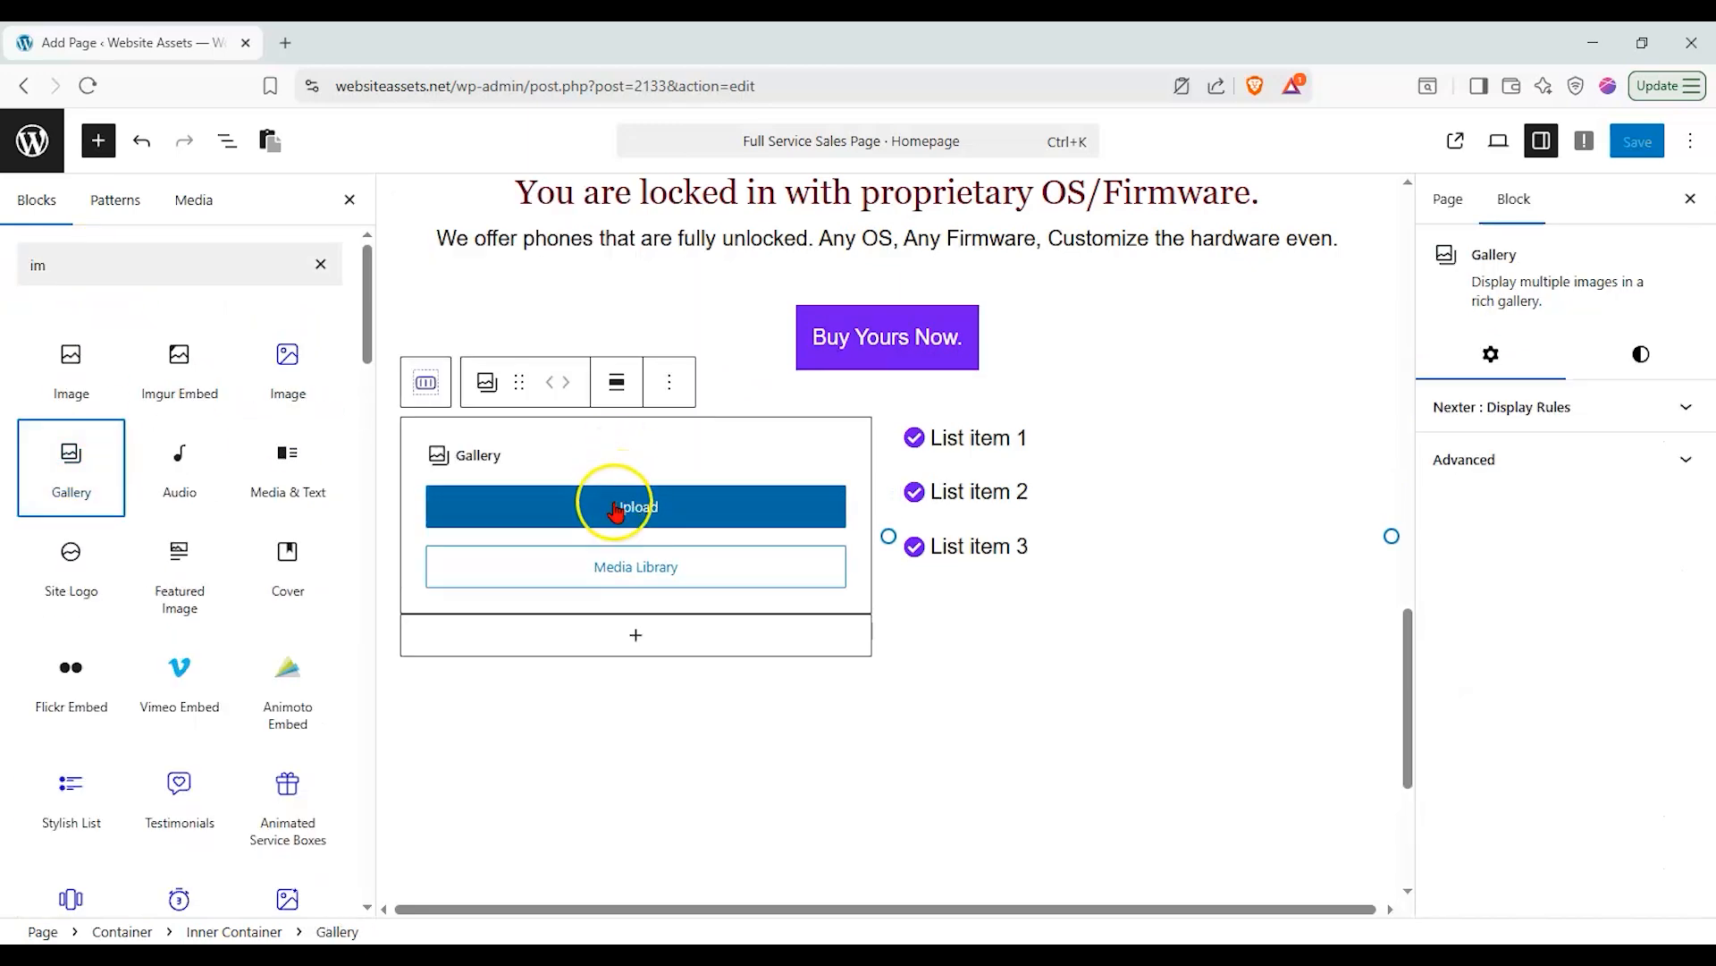
pyautogui.click(617, 567)
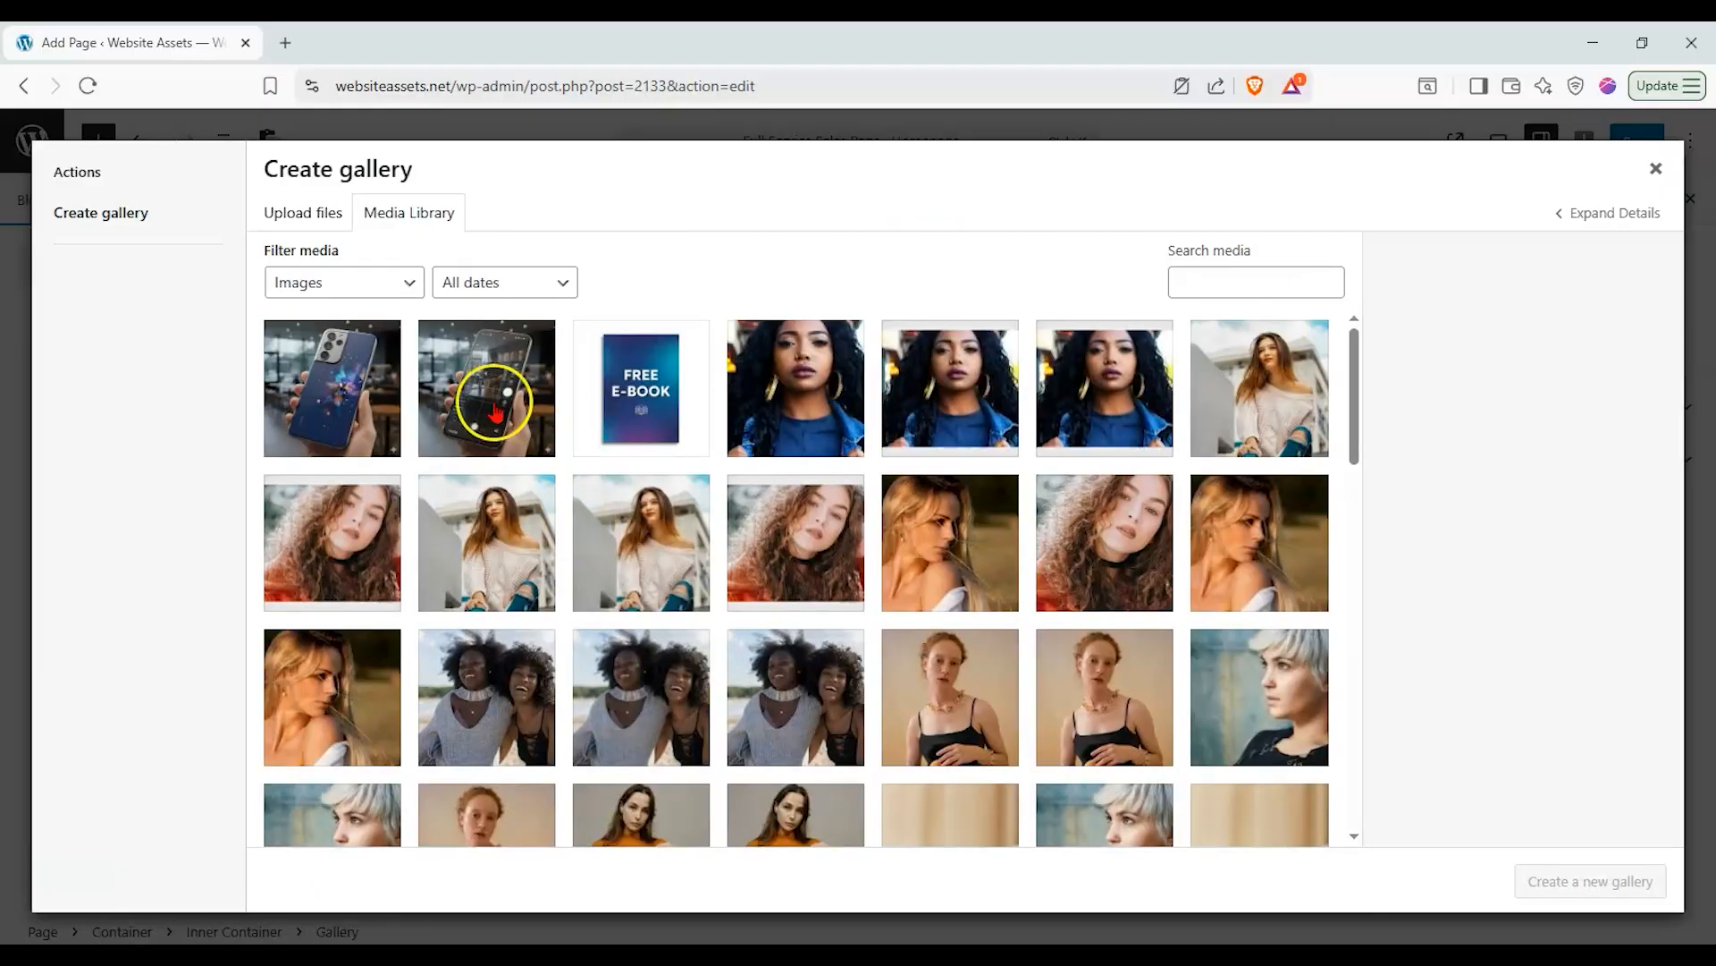
pyautogui.click(503, 428)
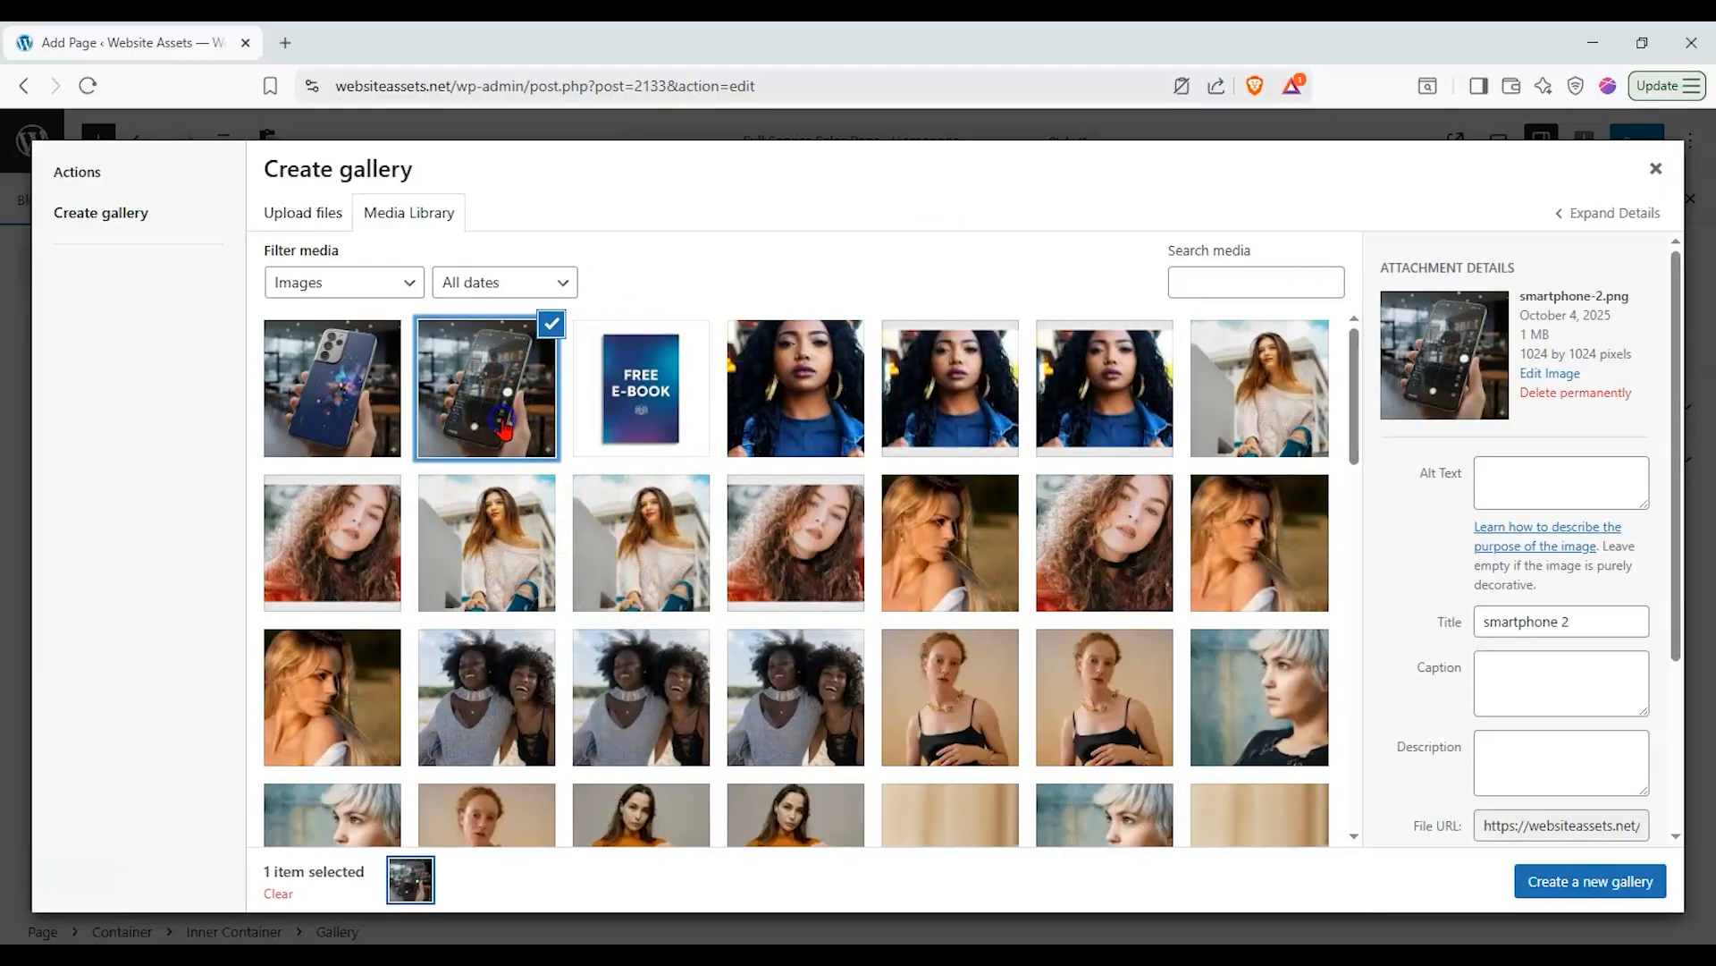
pyautogui.click(1587, 880)
pyautogui.click(1656, 168)
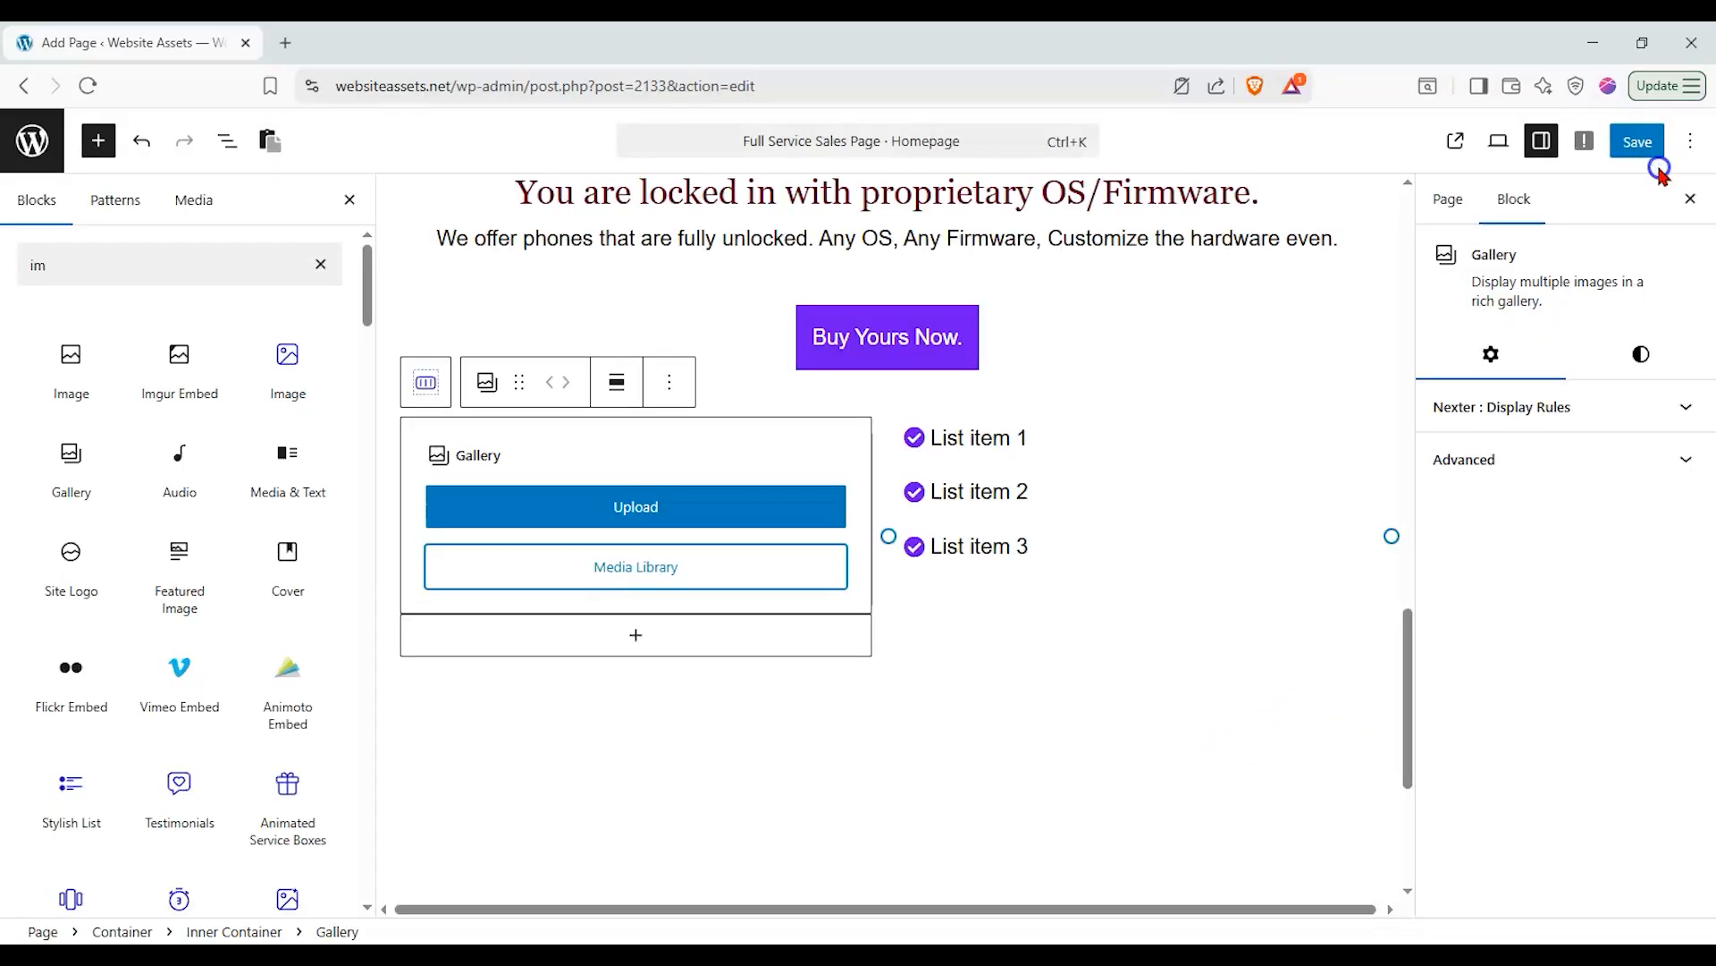
pyautogui.moveTo(319, 366); pyautogui.dragTo(778, 476)
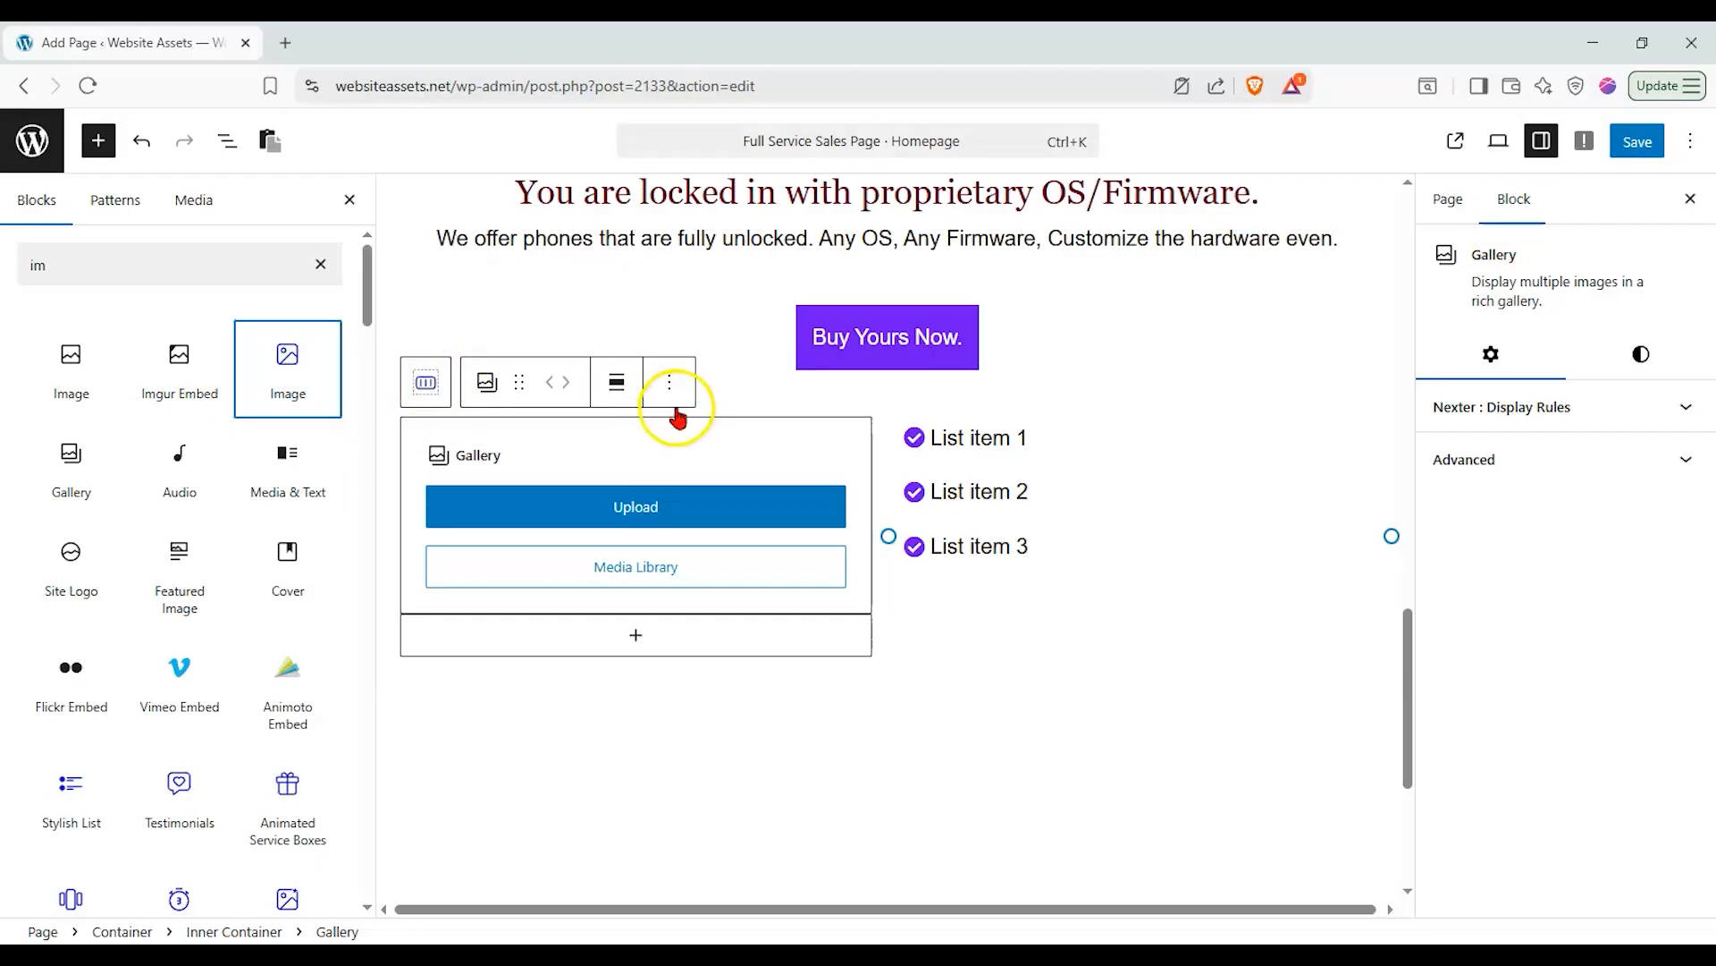
pyautogui.click(668, 382)
pyautogui.click(715, 920)
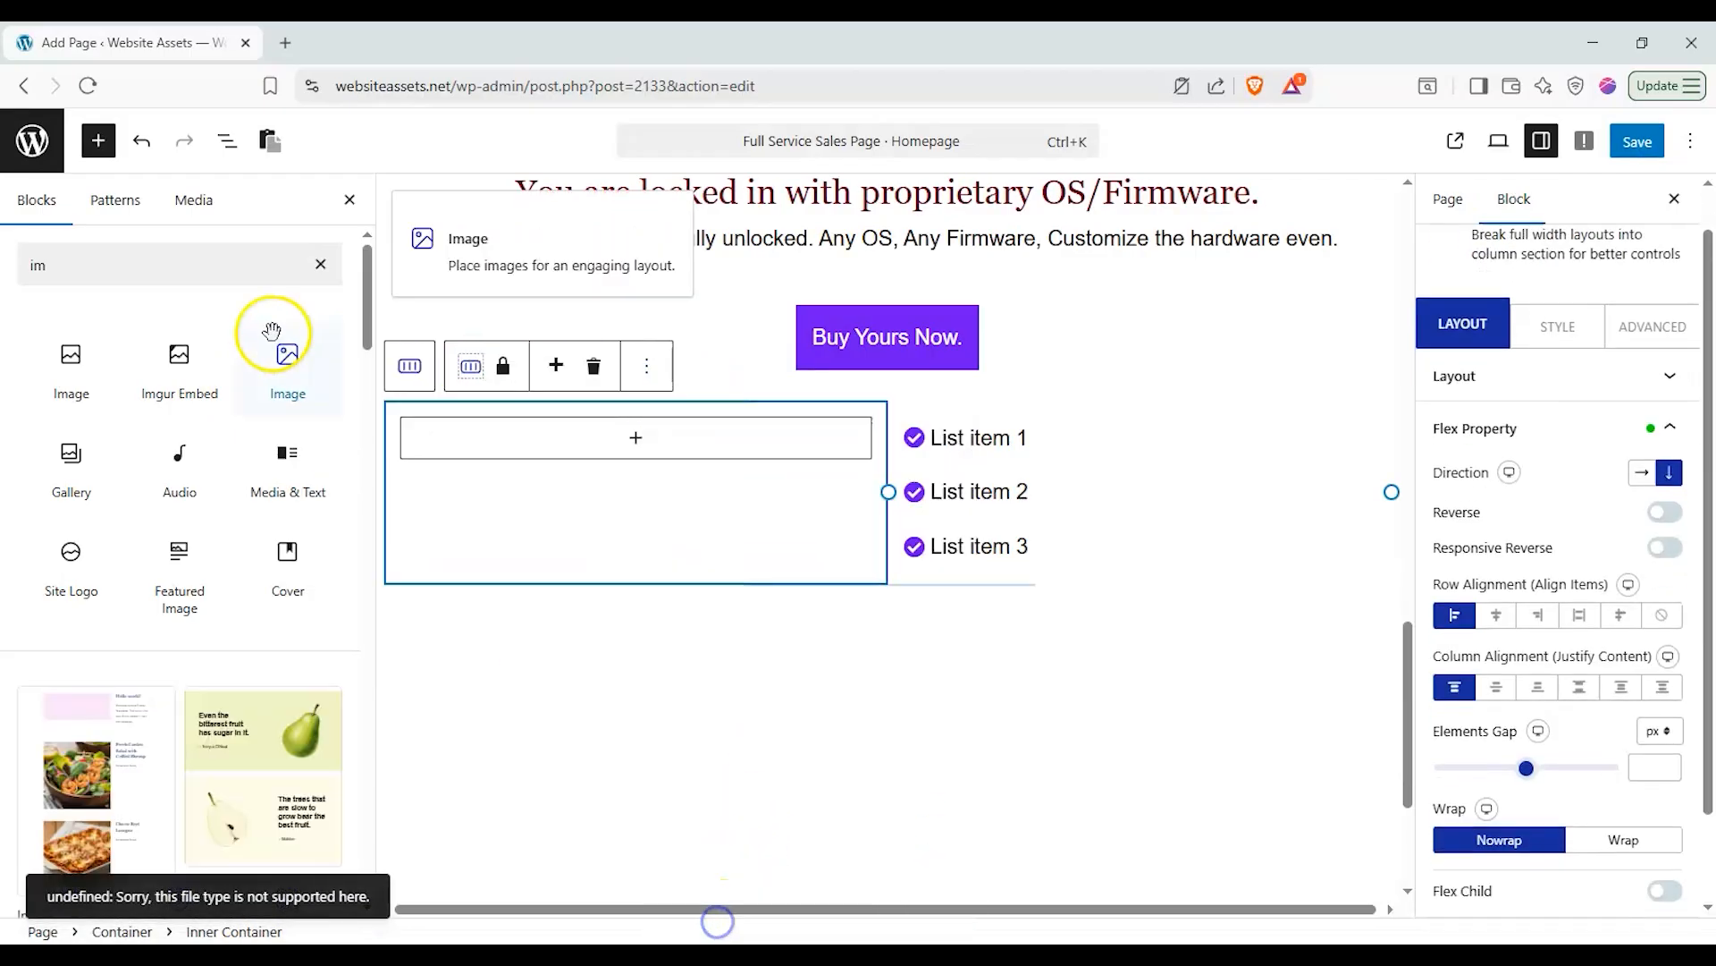
# Add a Nexter Image block to the first column and fill it with smartphone-2.png from the media library.
pyautogui.moveTo(290, 362); pyautogui.dragTo(627, 423)
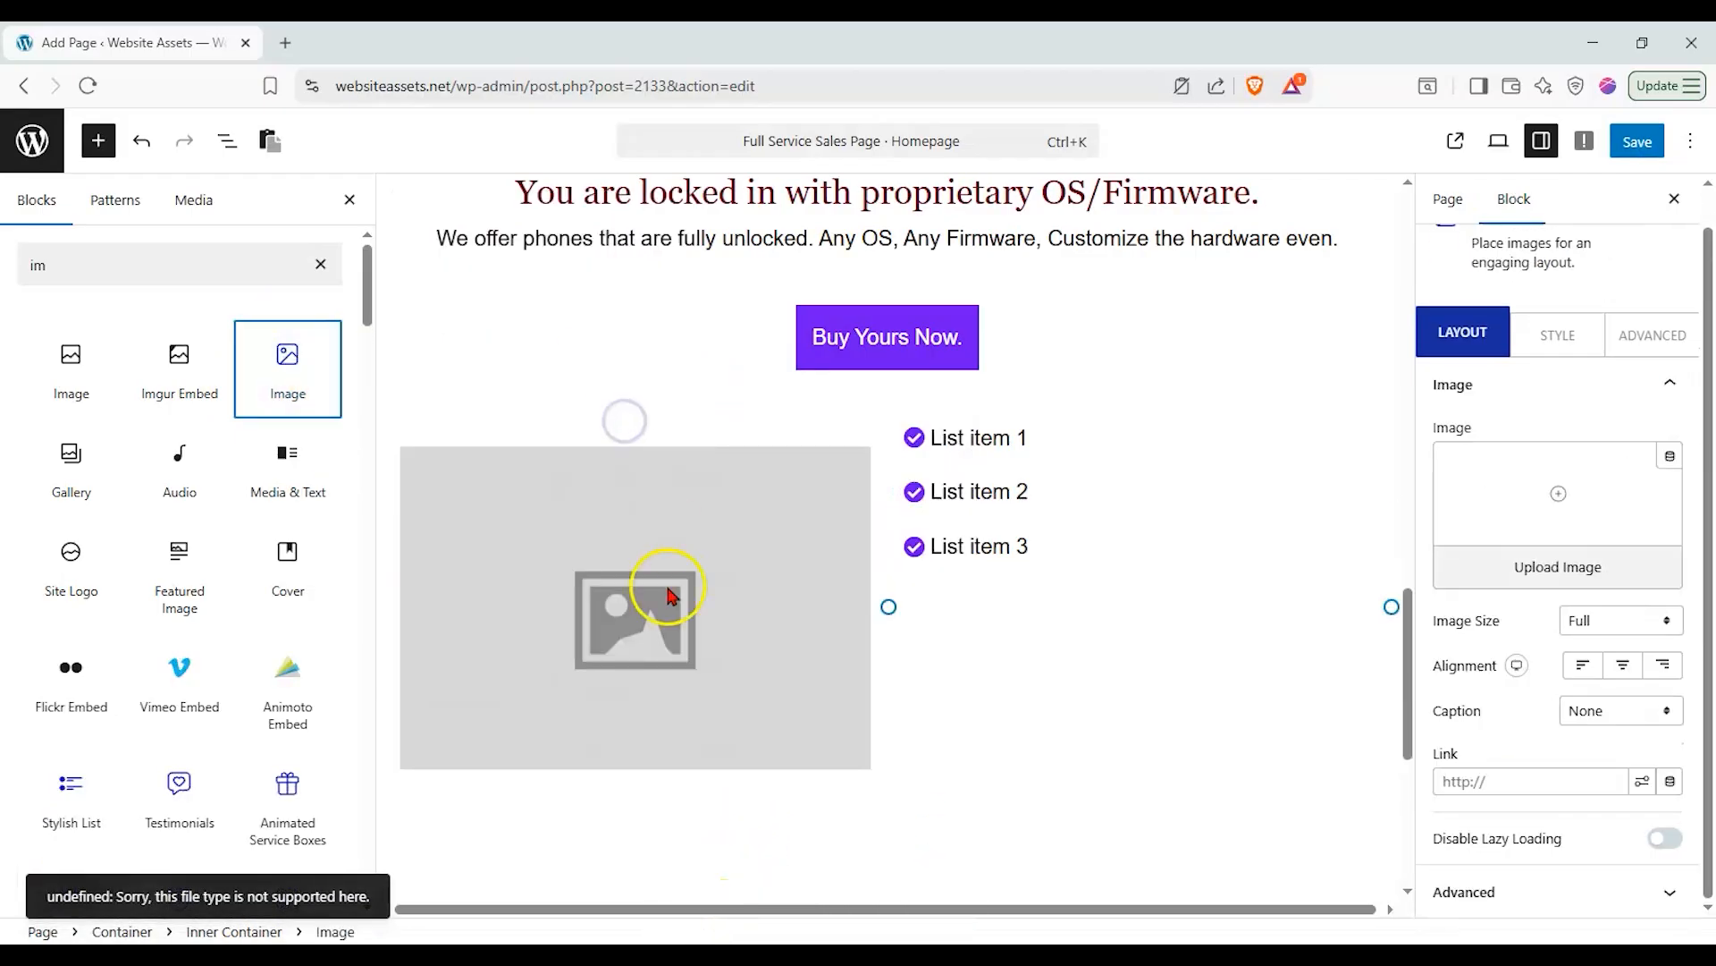
pyautogui.click(1562, 497)
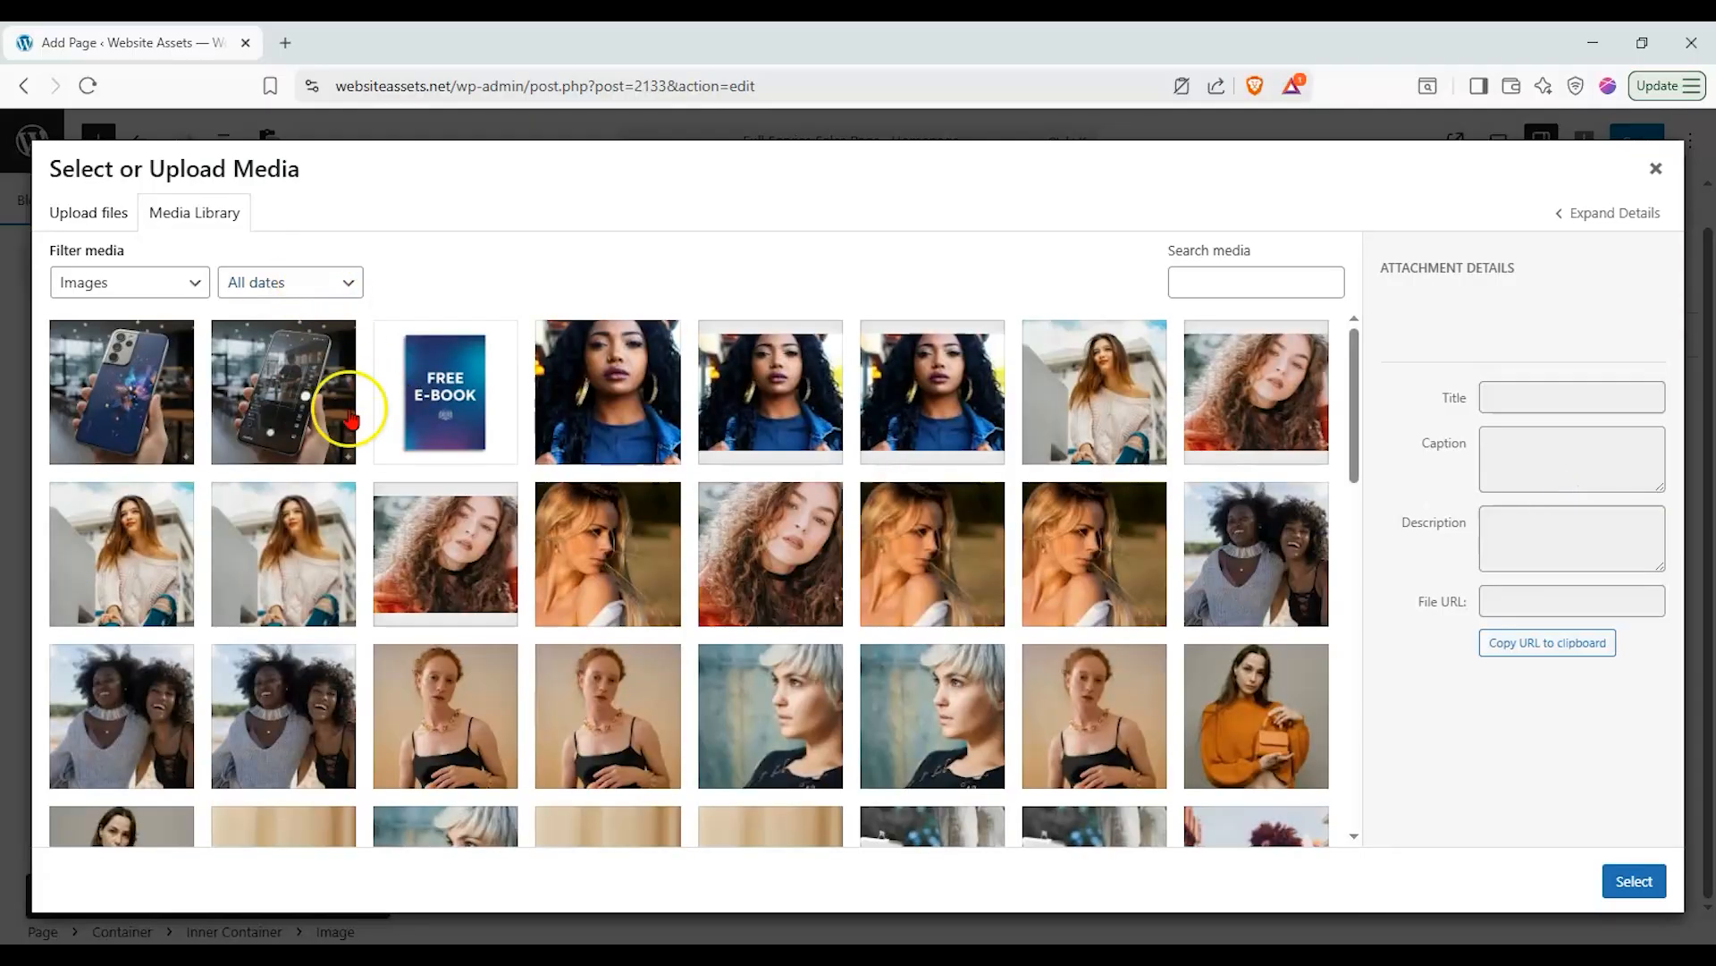
pyautogui.click(308, 398)
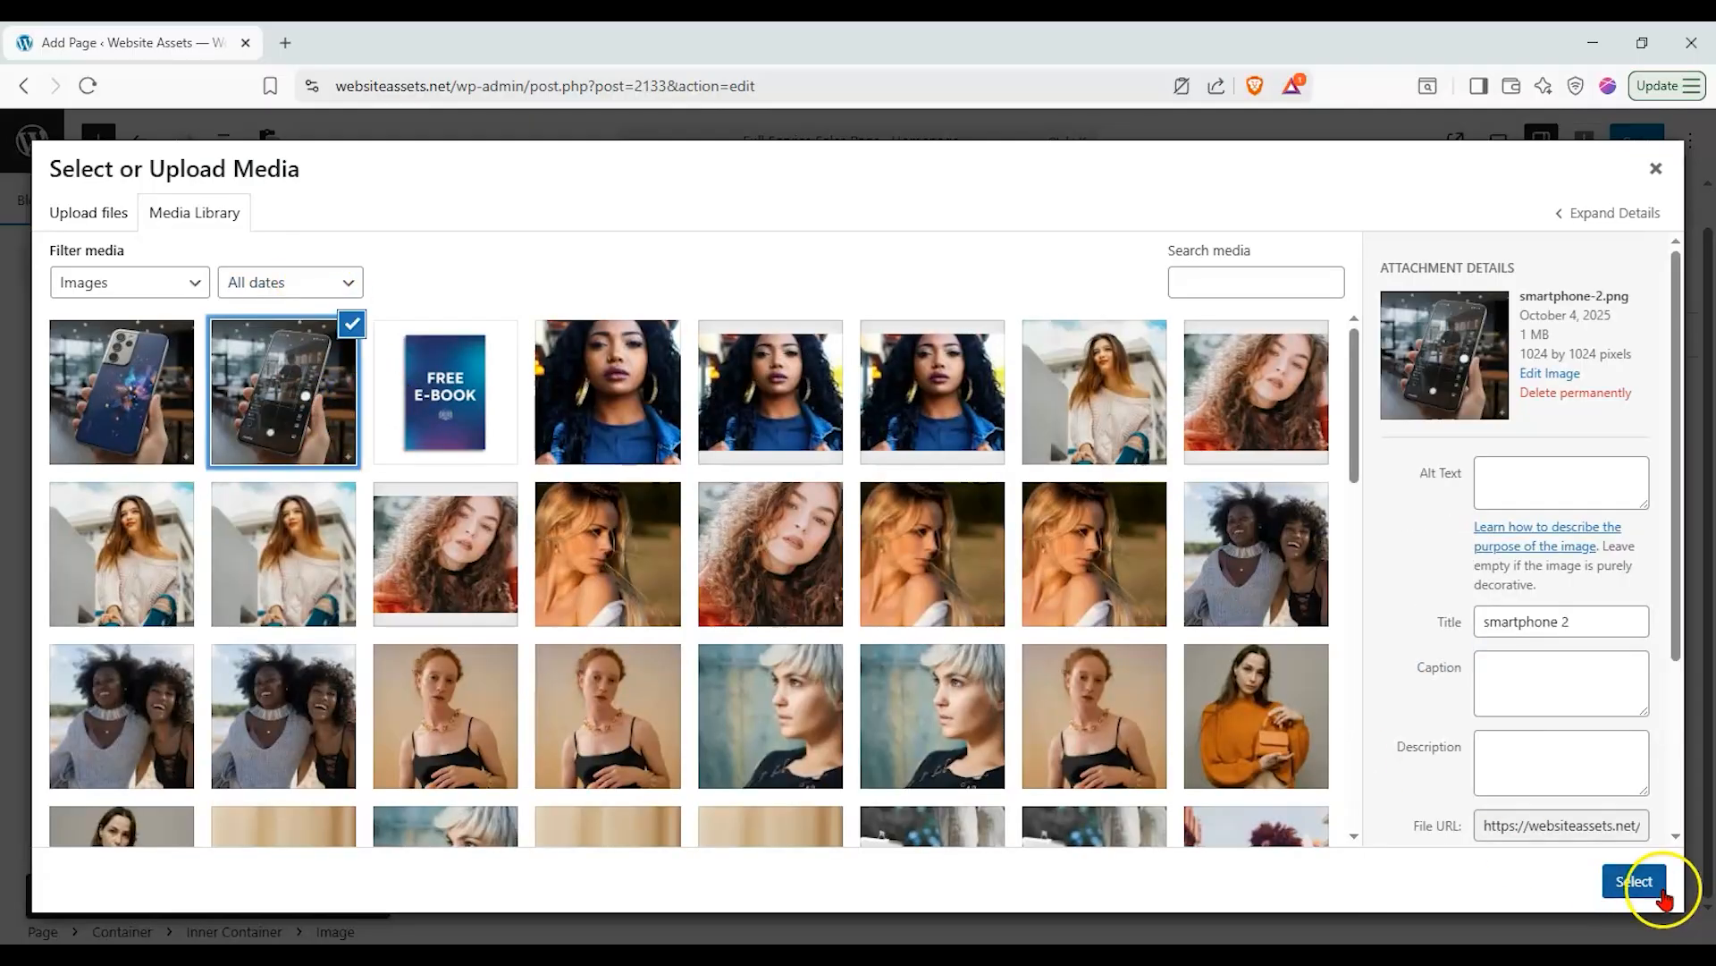
pyautogui.click(1622, 893)
# Centre the column and row alignment of the inner container that holds the stylish list.
pyautogui.click(1035, 655)
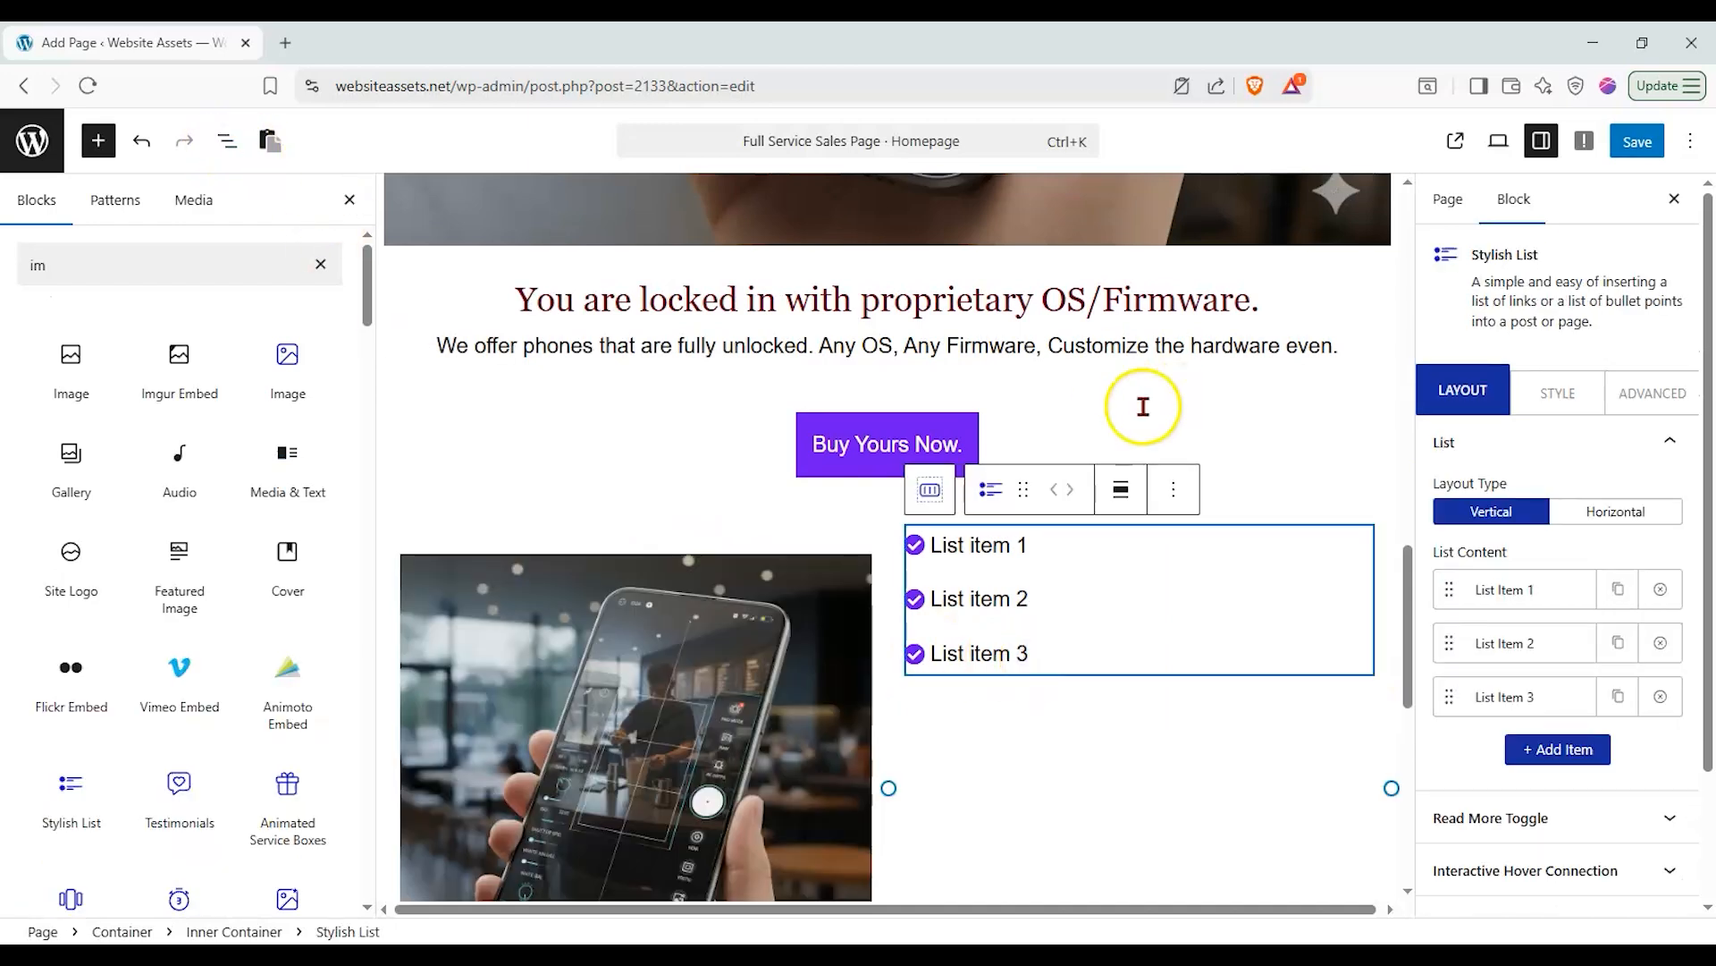
pyautogui.click(930, 489)
pyautogui.click(1496, 689)
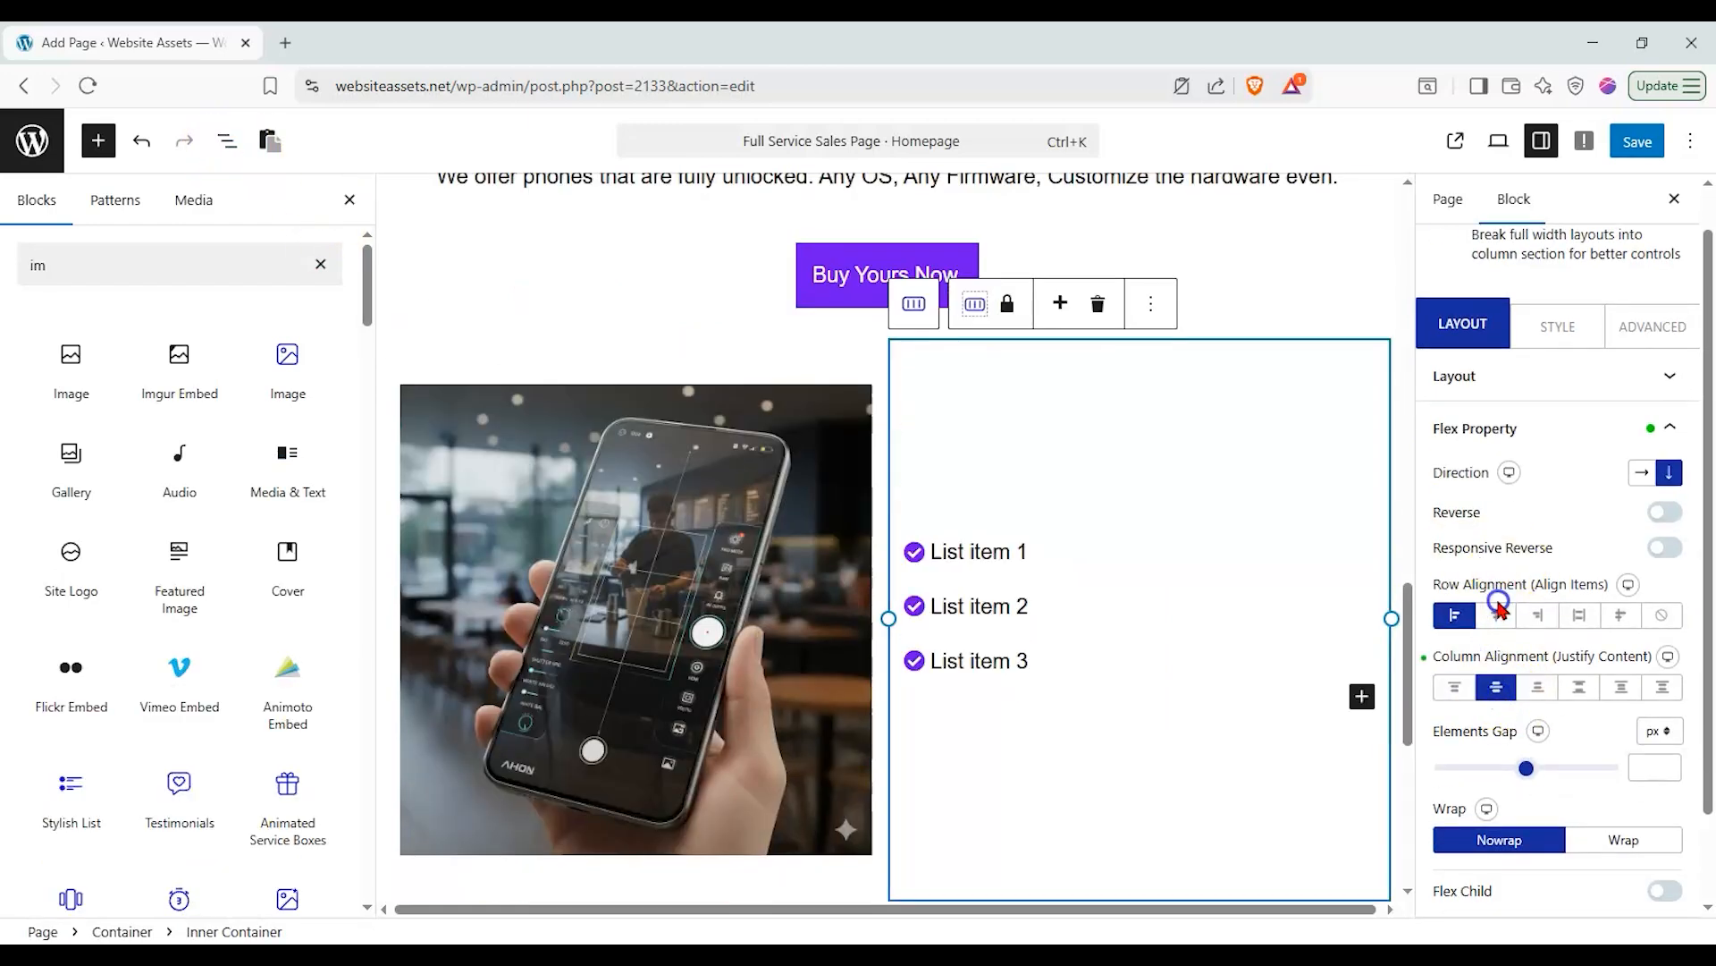
pyautogui.click(1498, 615)
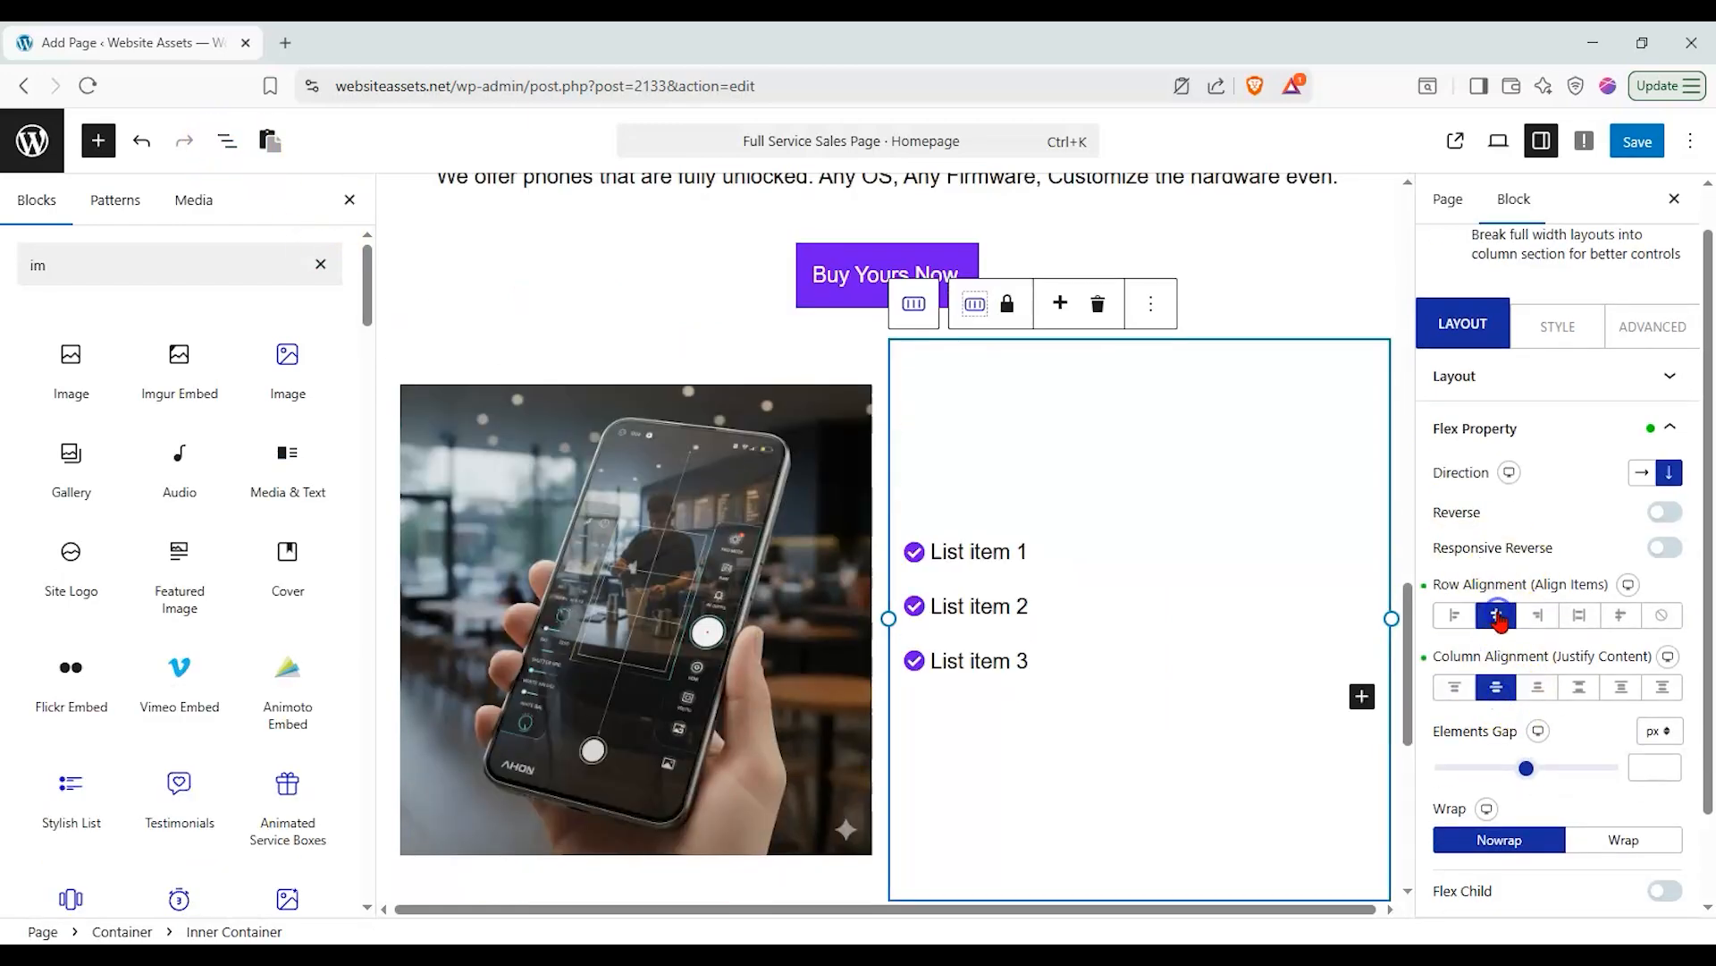
# Set the stylish list's own alignment to centre in its style settings.
pyautogui.click(1059, 579)
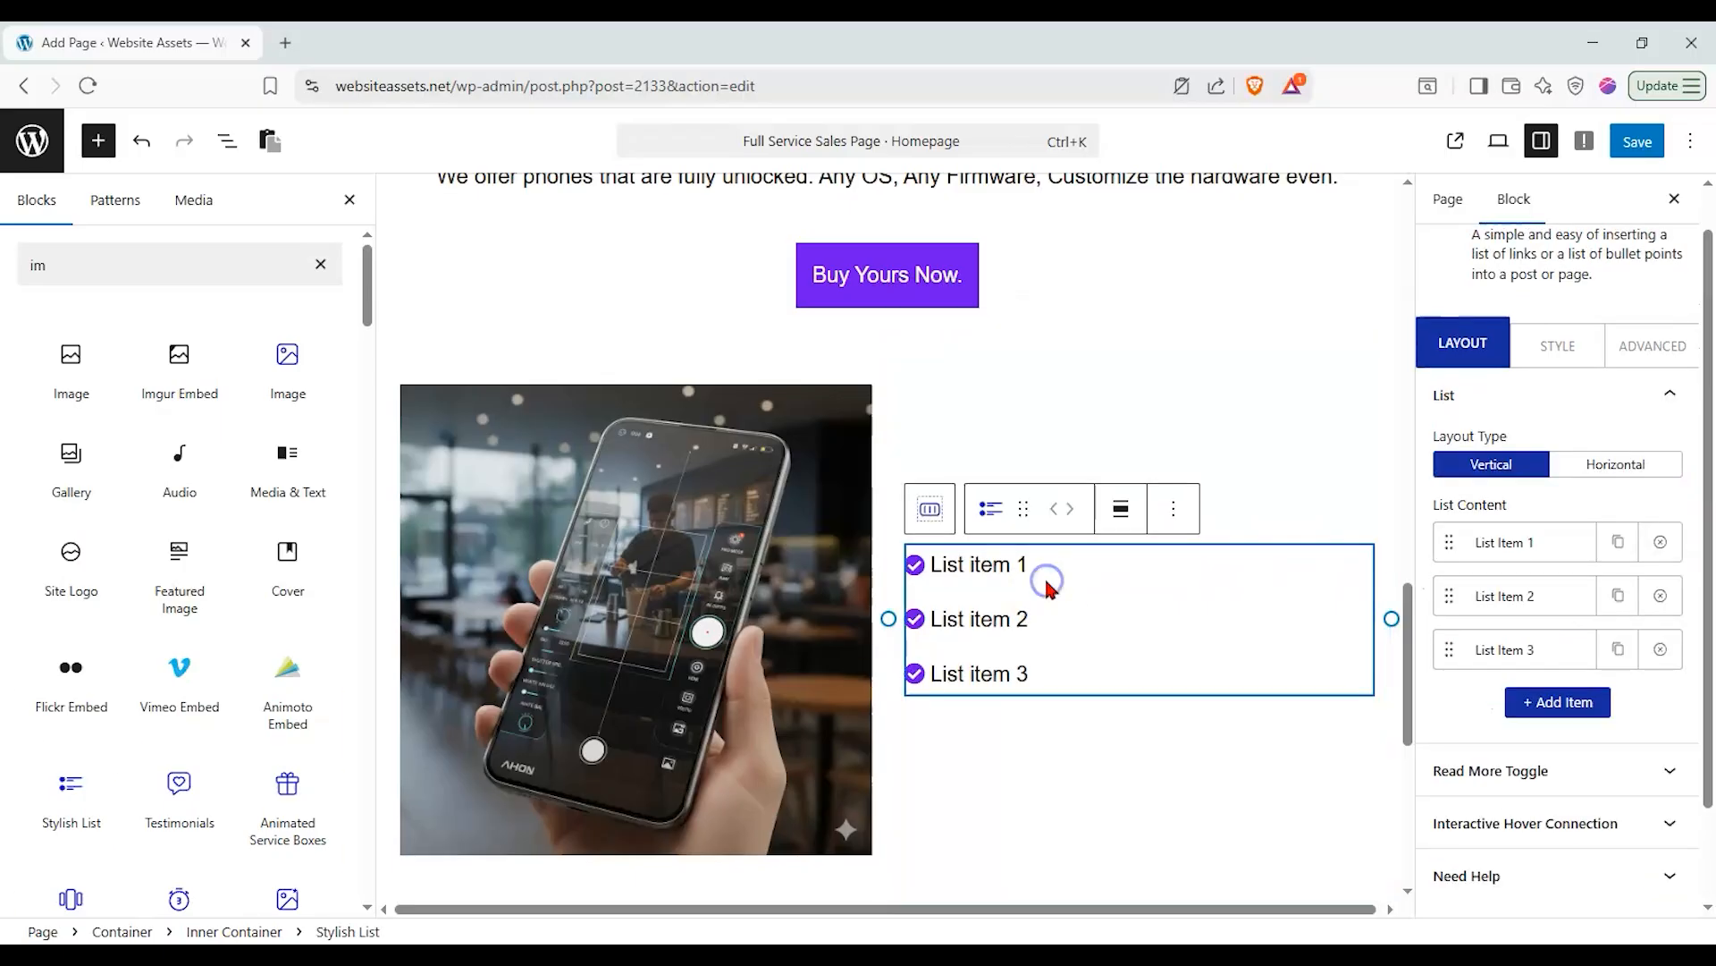
pyautogui.click(1560, 344)
pyautogui.click(1525, 599)
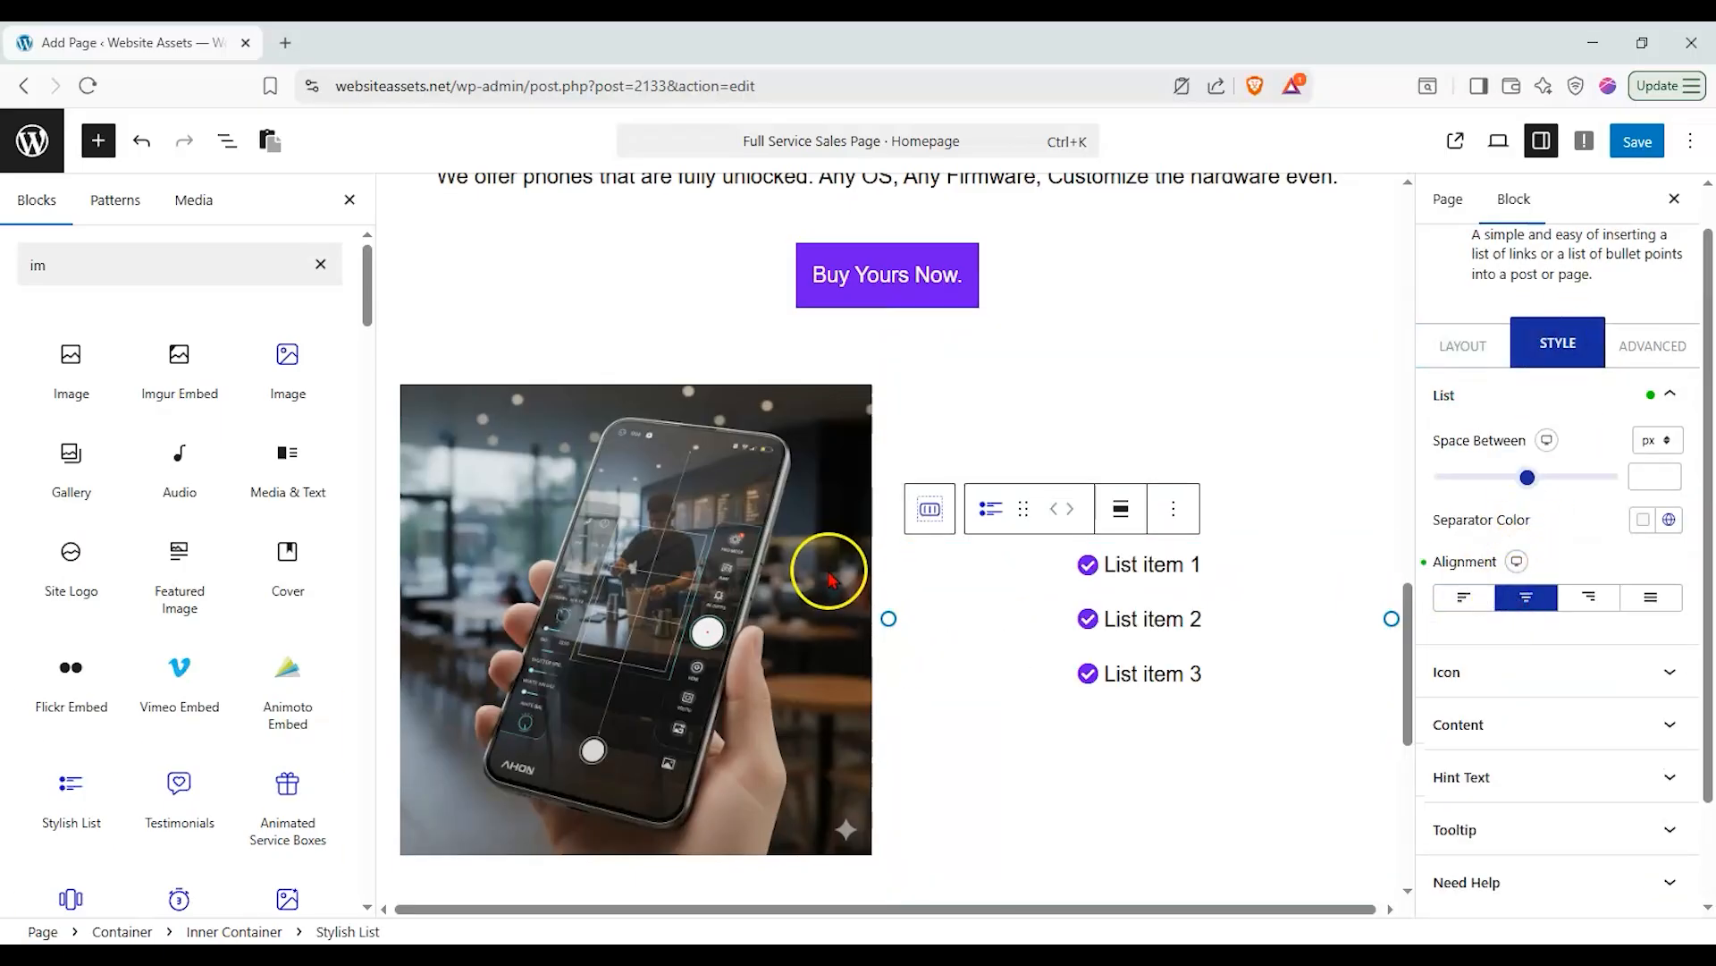
# Find the Nexter Heading block and place it above the phone image in the first column.
pyautogui.scroll(2, 769, 555)
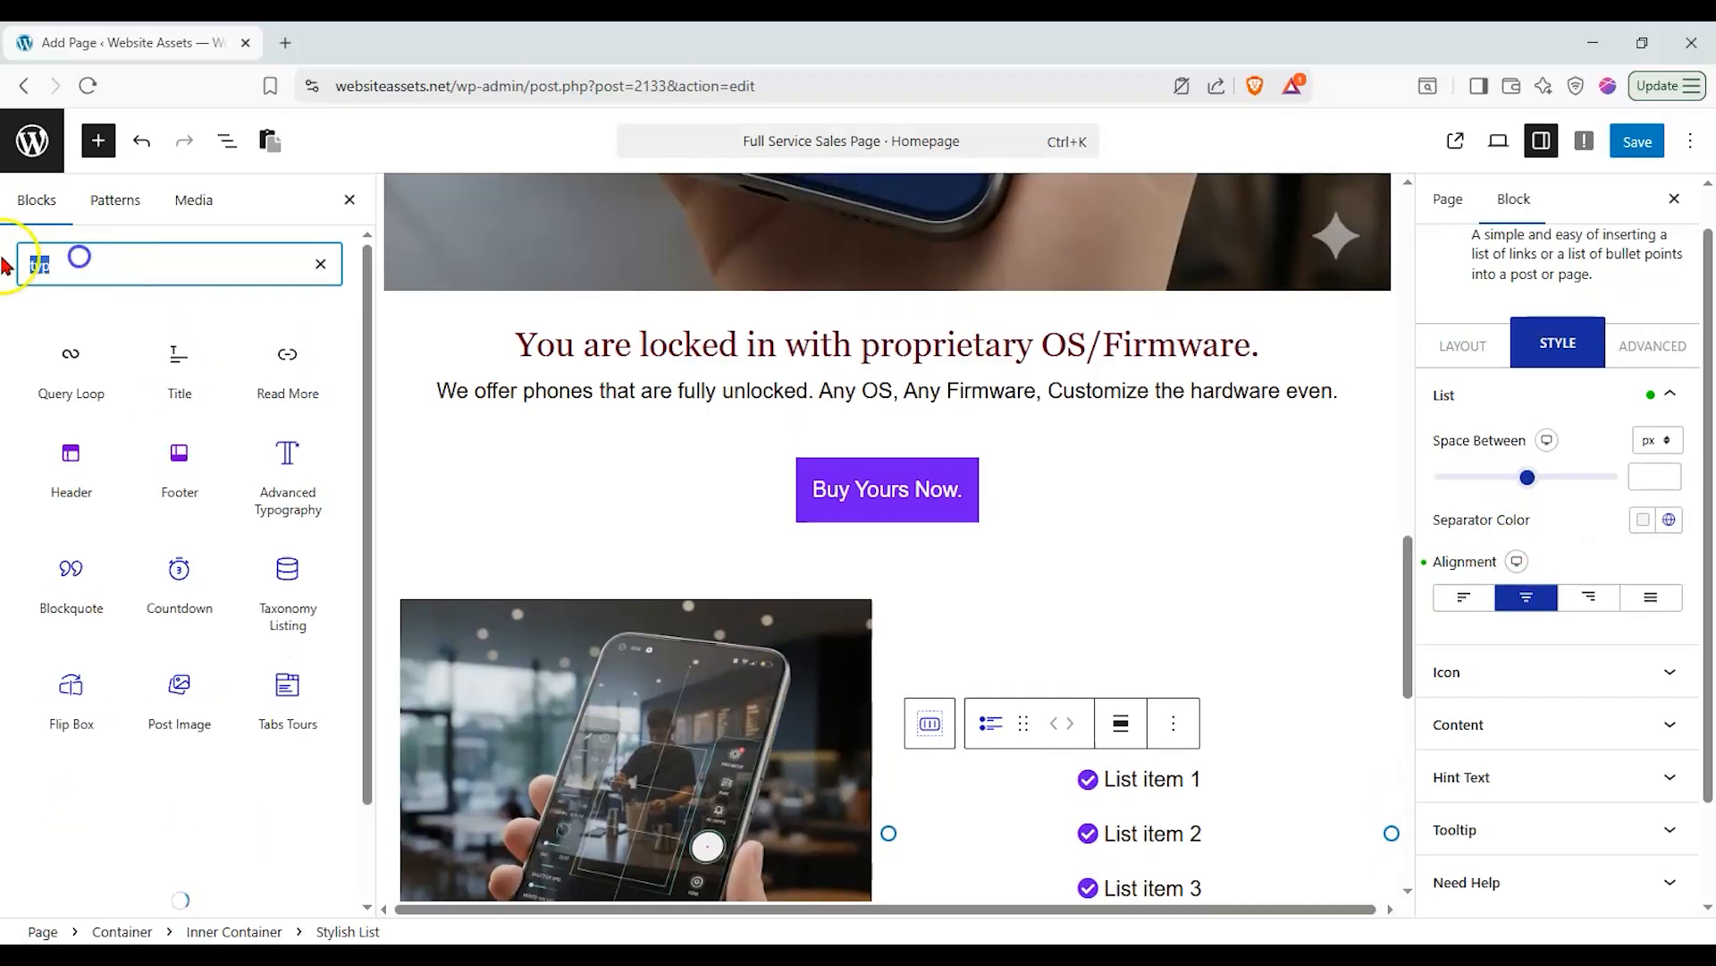
pyautogui.write('ea')
pyautogui.moveTo(265, 364); pyautogui.dragTo(621, 597)
pyautogui.scroll(-2, 1150, 448)
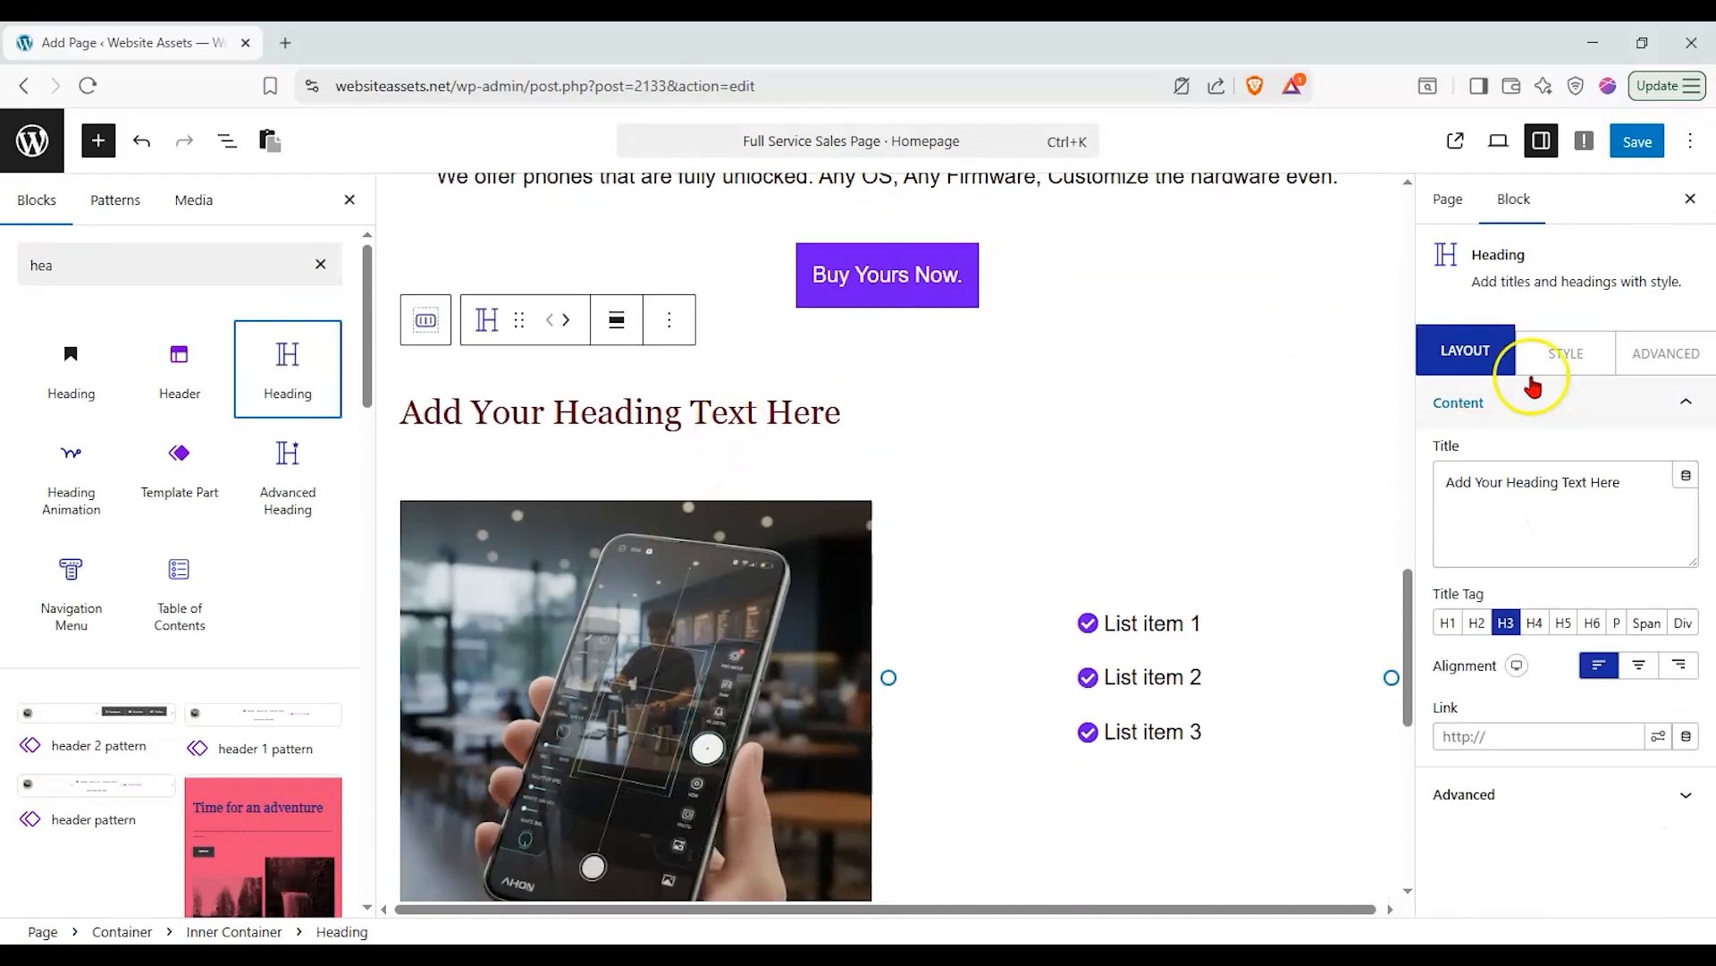
# Change the heading's title to "Benefits" and centre its alignment.
pyautogui.moveTo(1648, 506); pyautogui.dragTo(1421, 496)
pyautogui.write('Benefits')
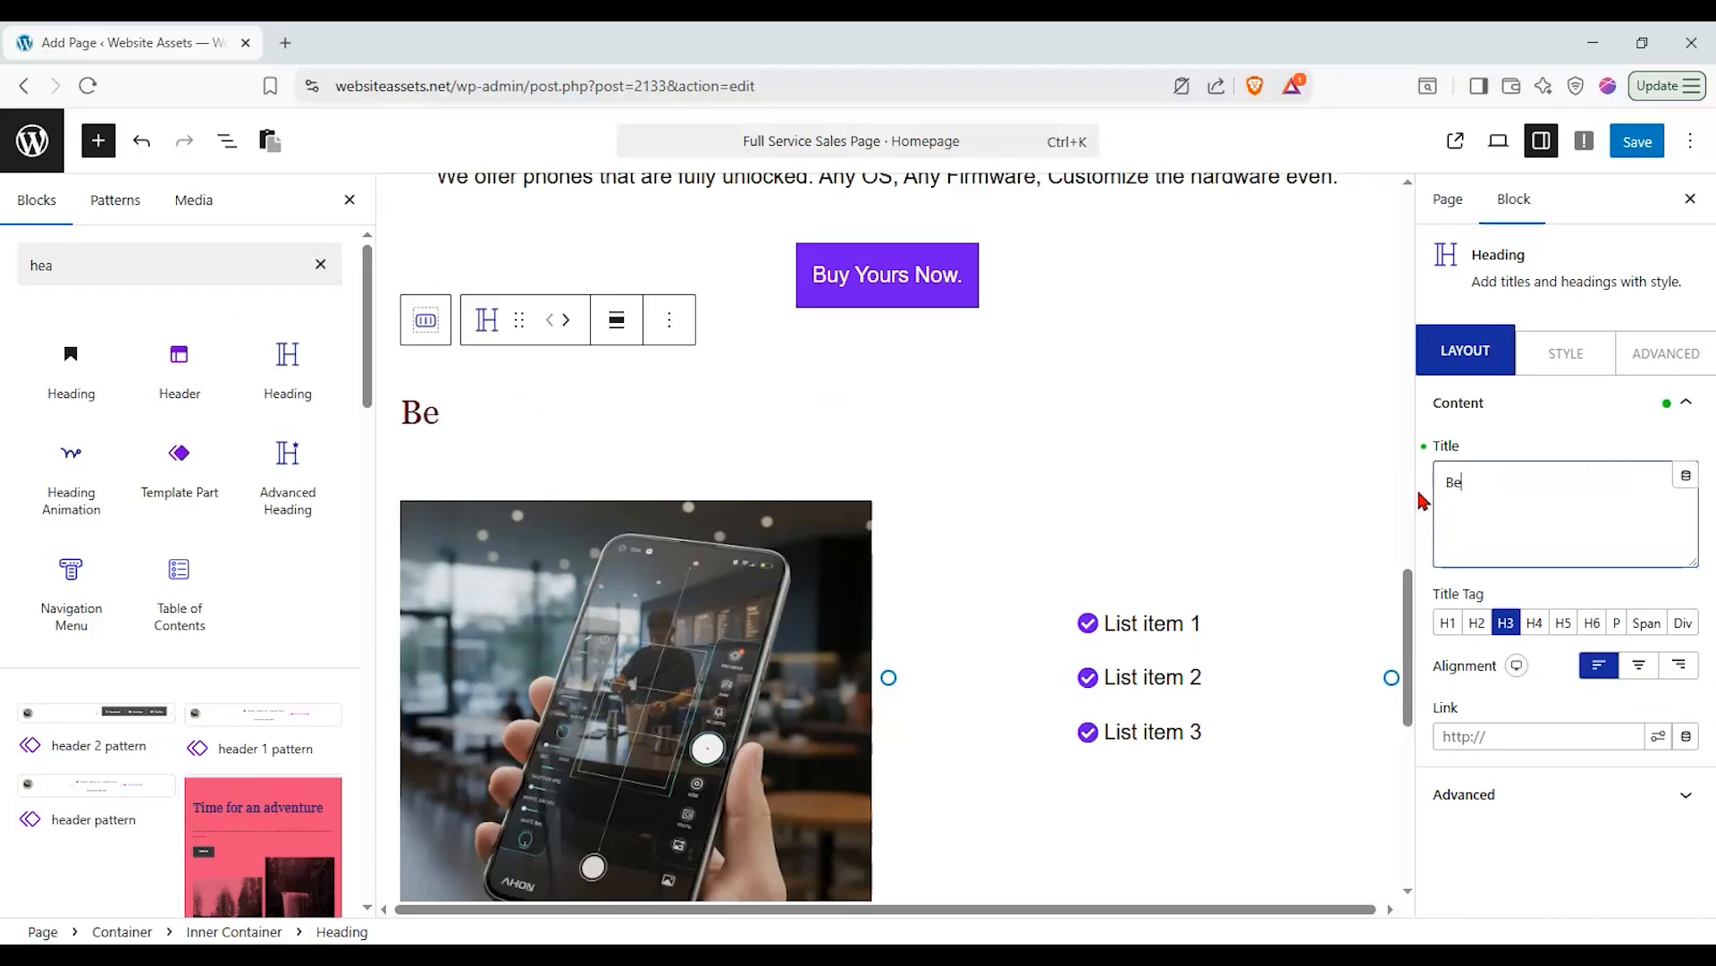
pyautogui.click(1624, 664)
# Duplicate the whole two-column container that holds the Benefits heading, phone image and list.
pyautogui.scroll(-3, 1144, 628)
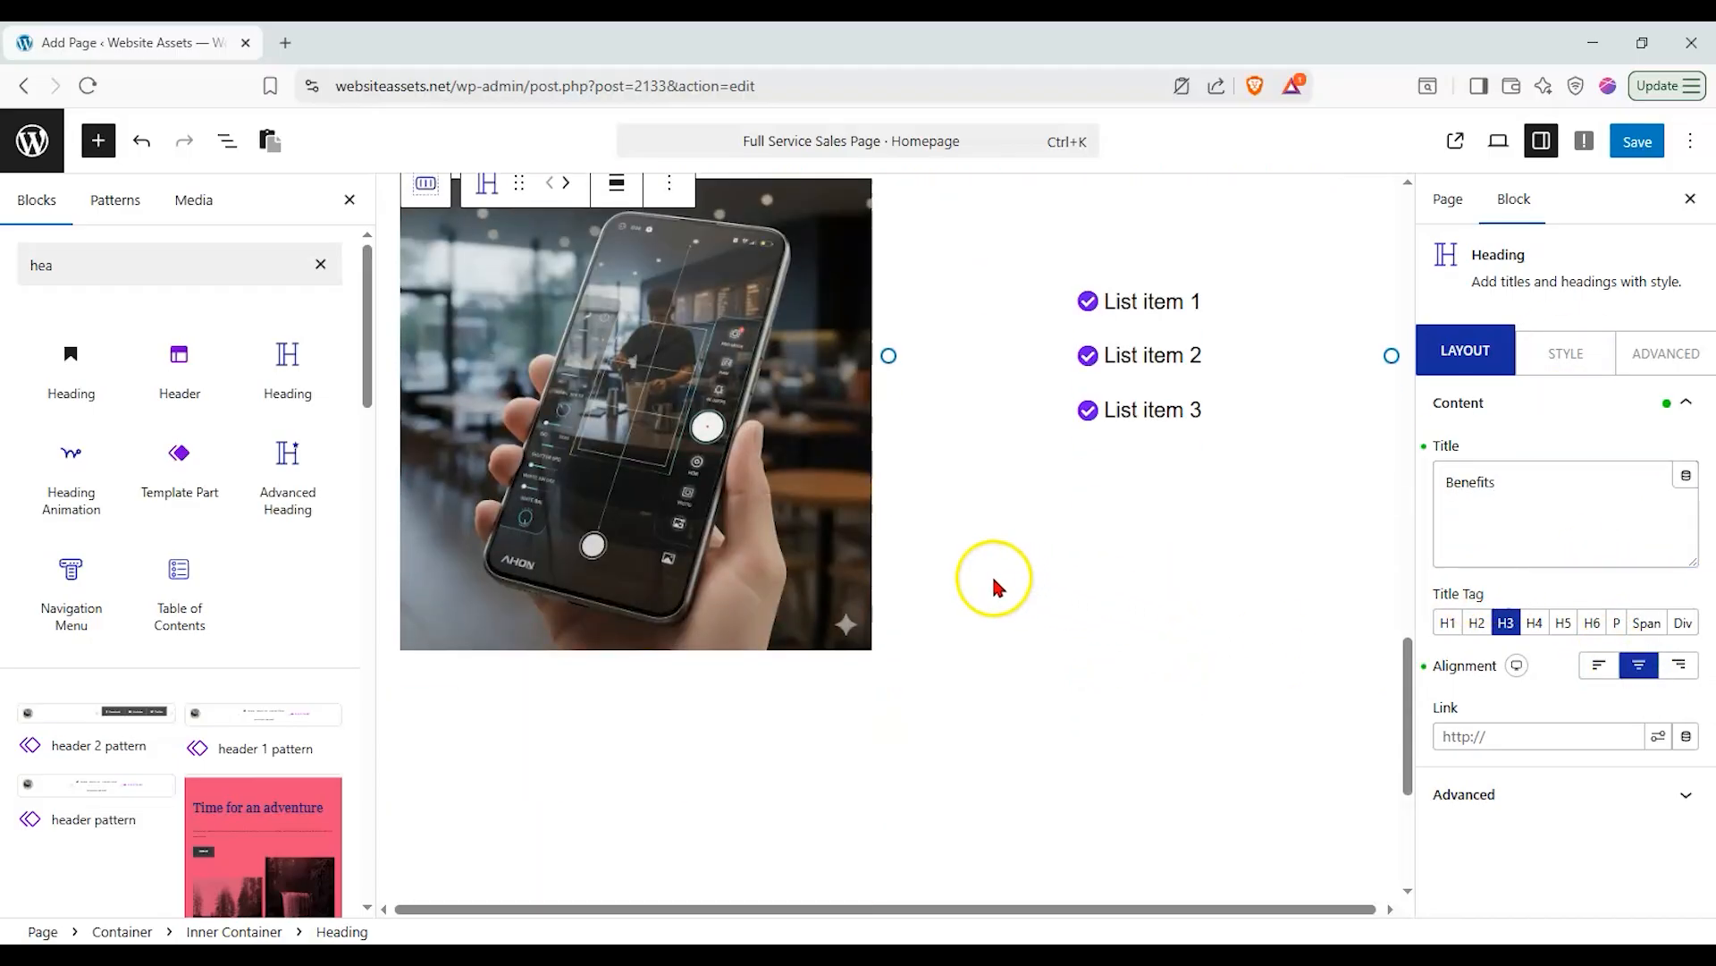
pyautogui.scroll(2, 666, 357)
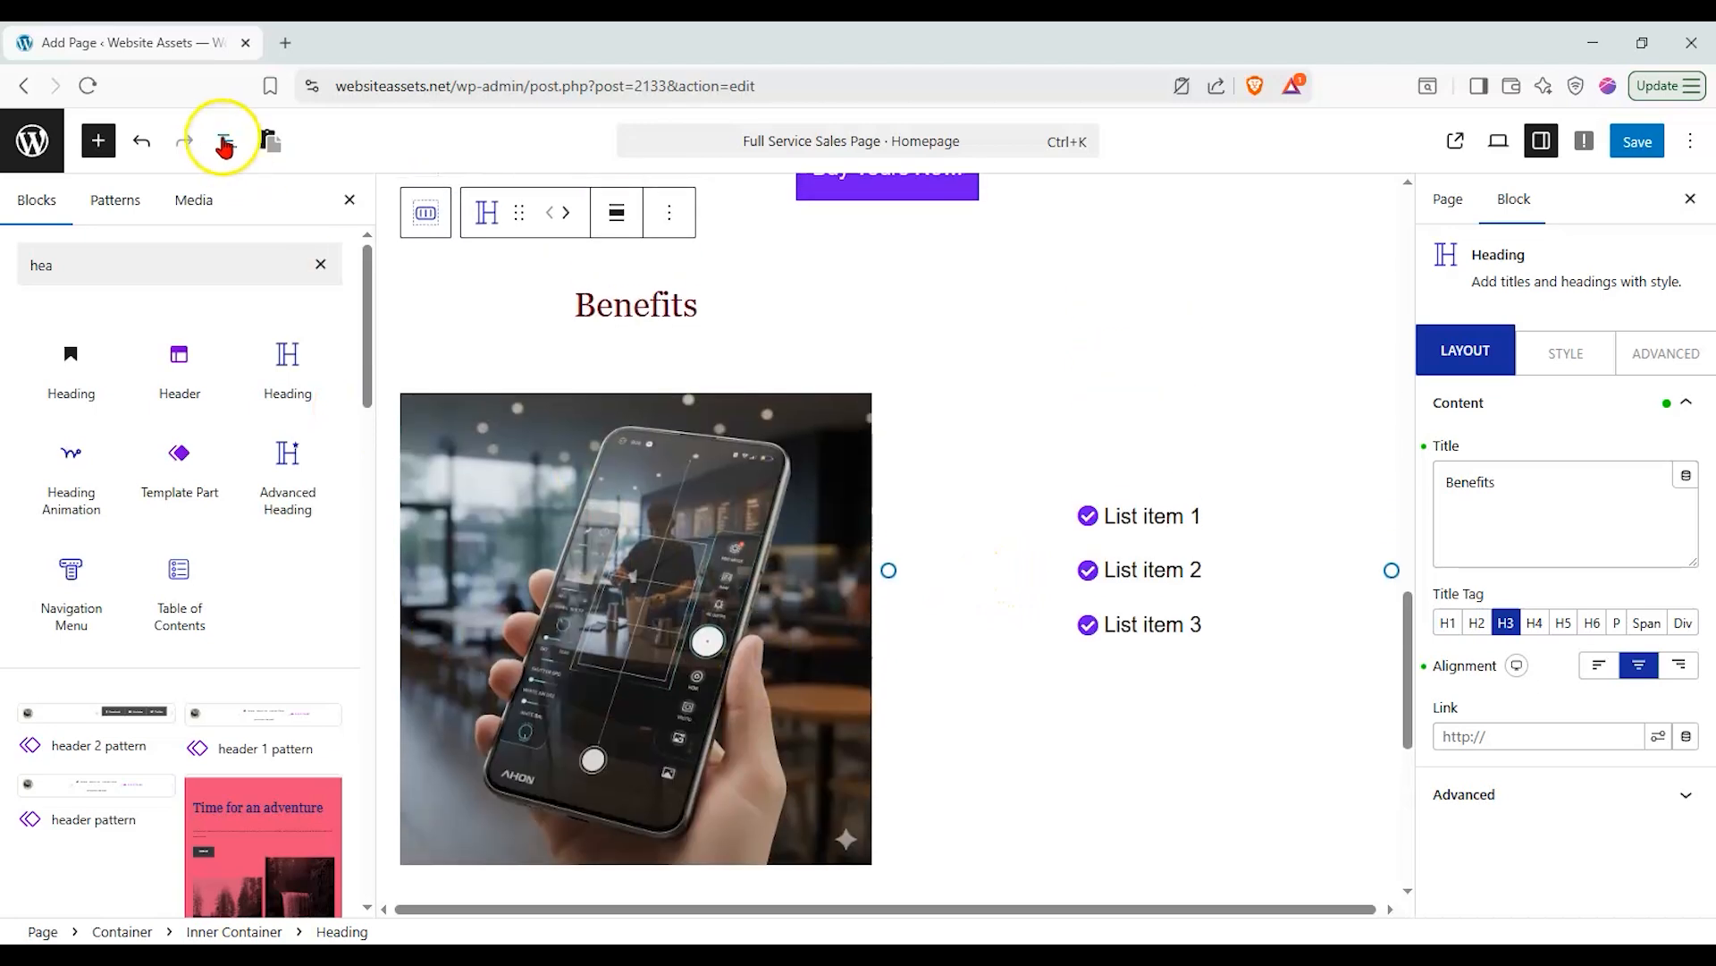
pyautogui.click(227, 140)
pyautogui.click(114, 350)
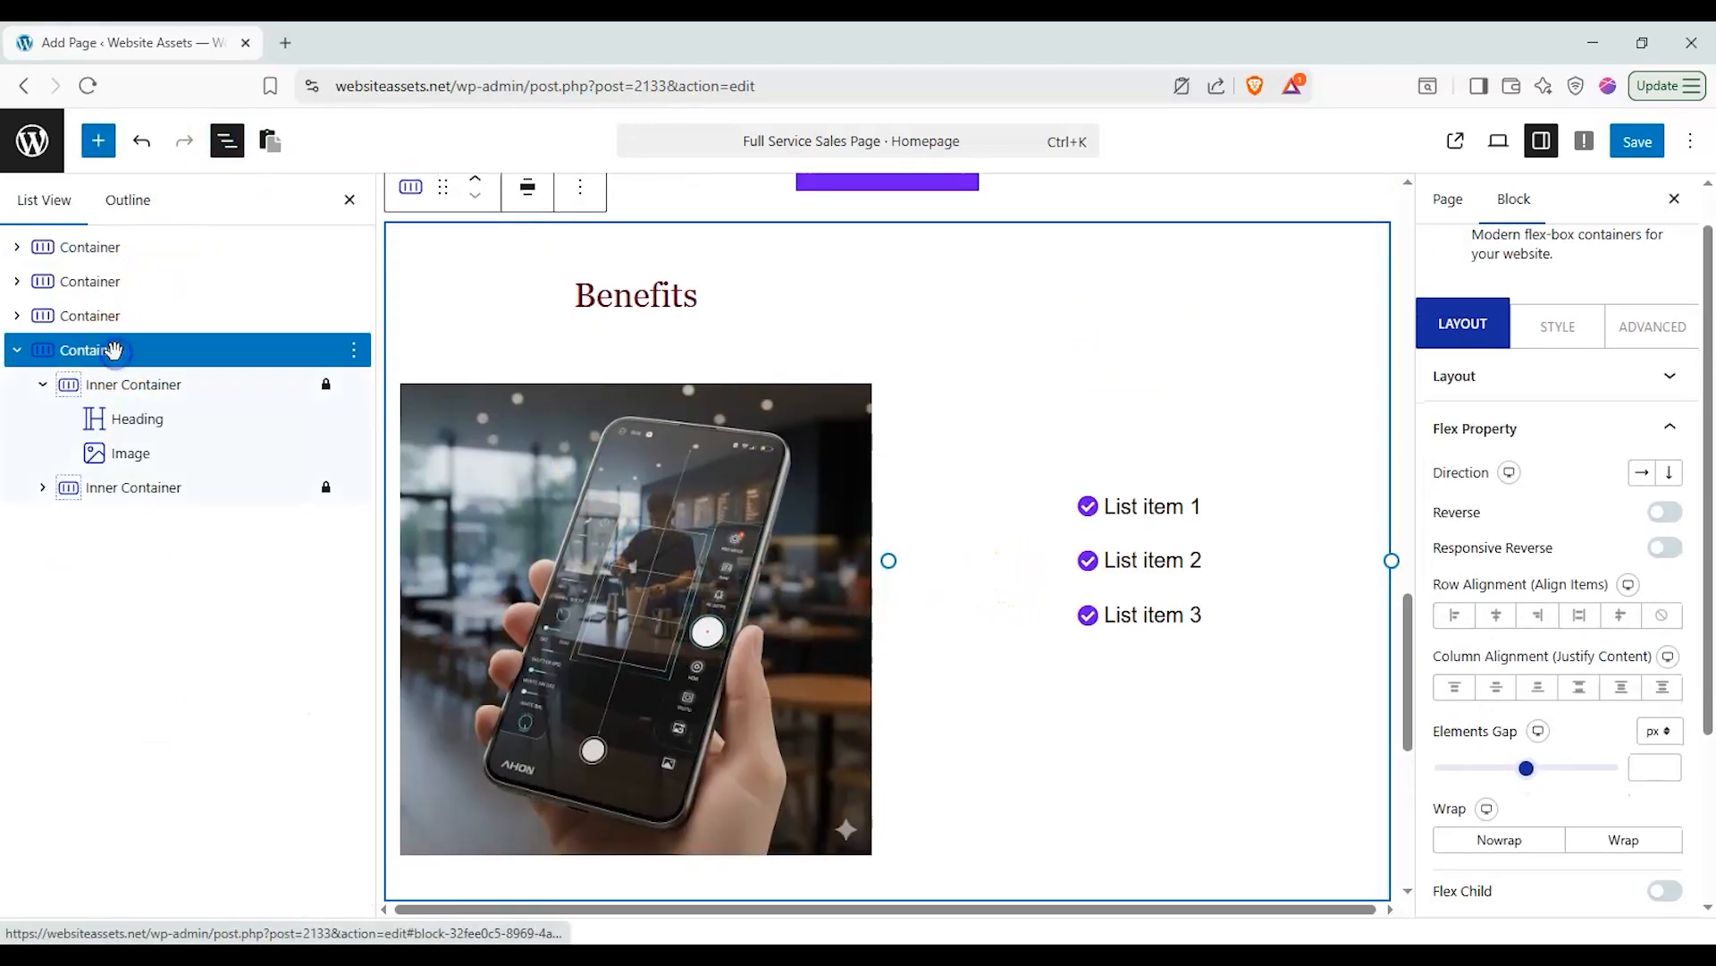
pyautogui.rightClick(109, 349)
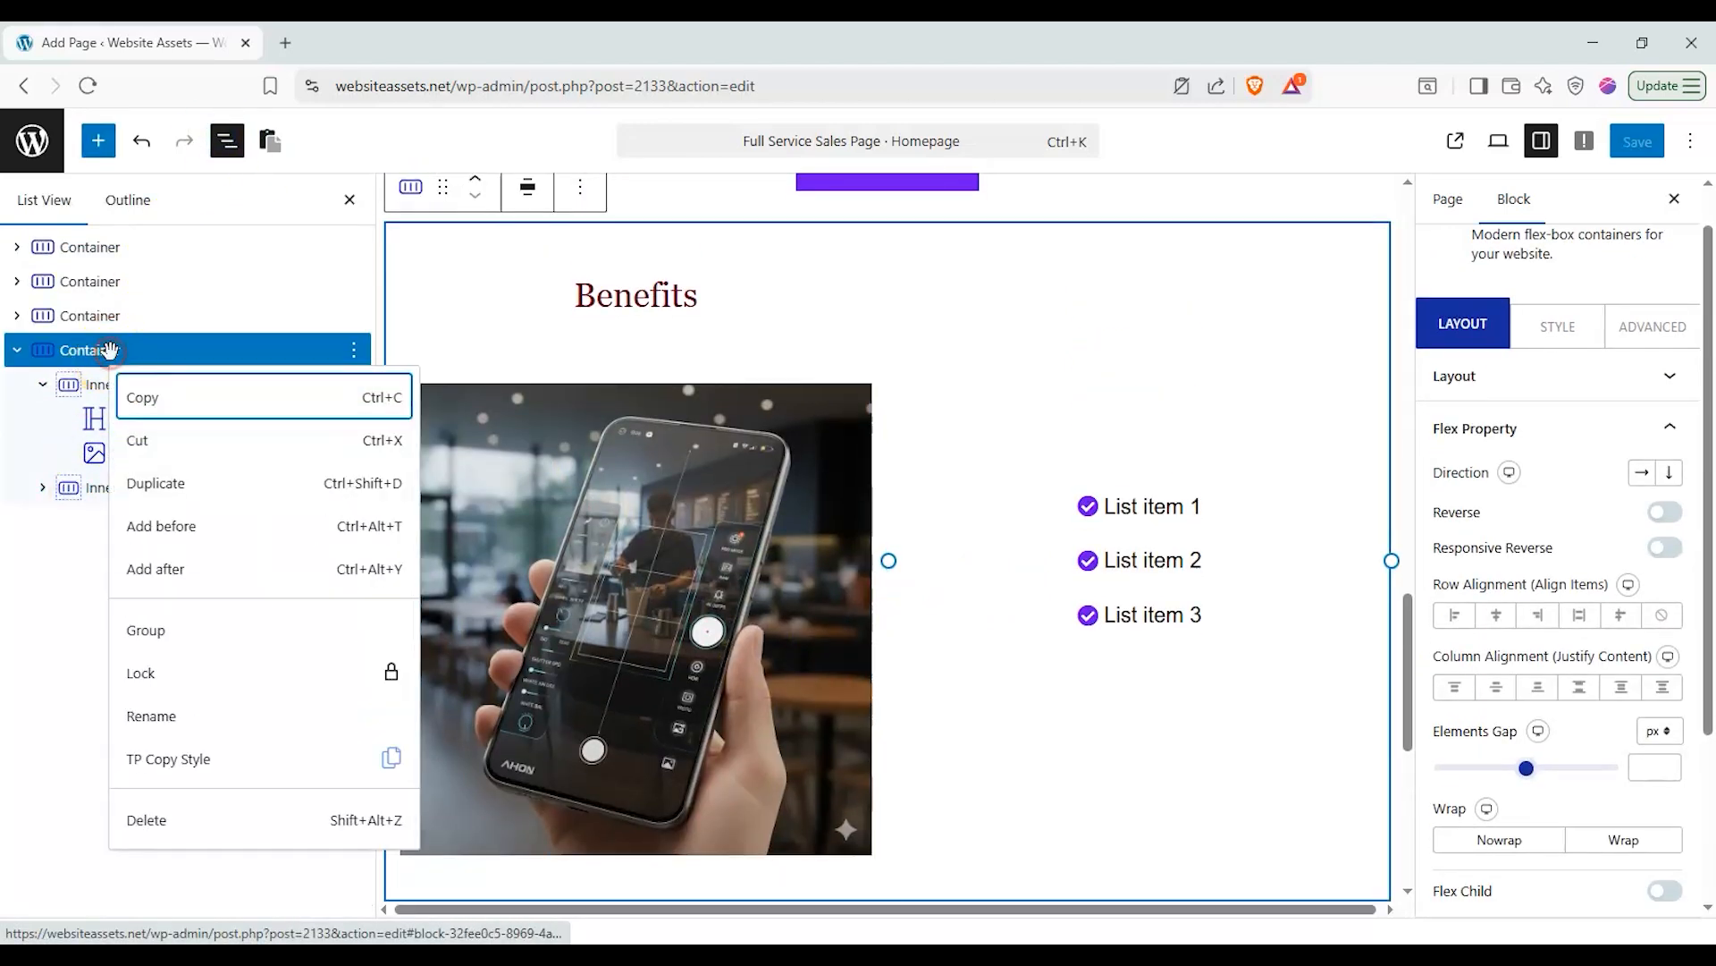
pyautogui.click(157, 482)
# Unlock the first inner container of the duplicated two-column section, allowing both its movement and removal.
pyautogui.click(17, 522)
pyautogui.click(119, 592)
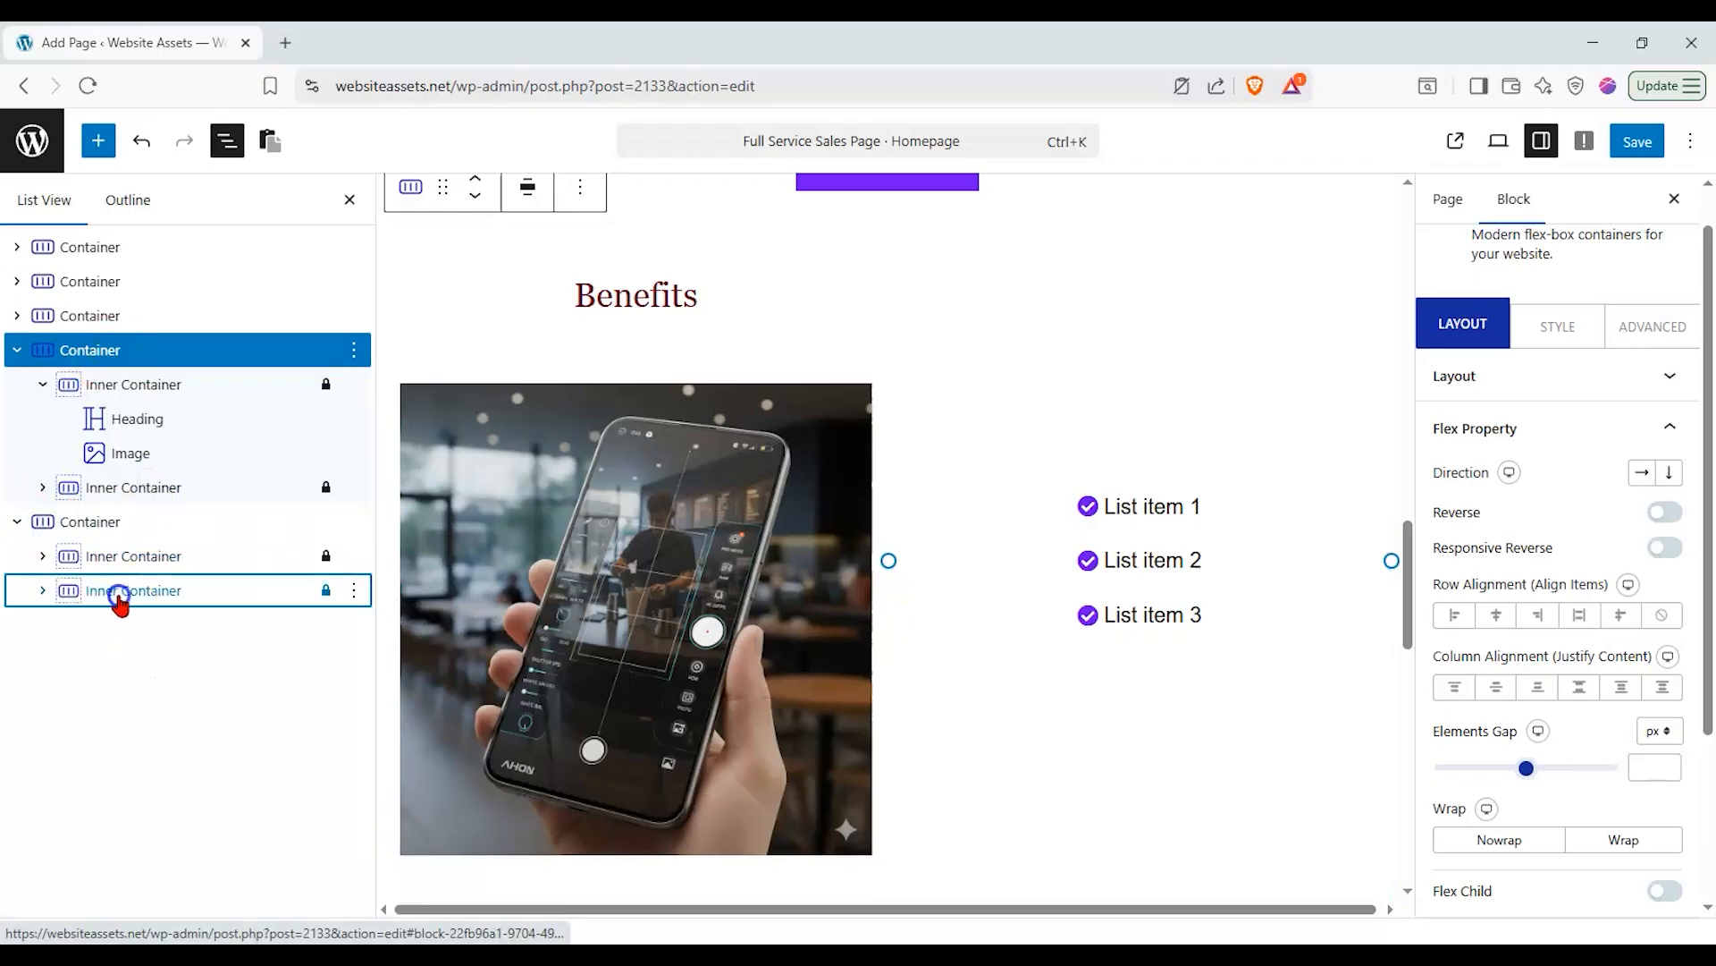
pyautogui.click(329, 561)
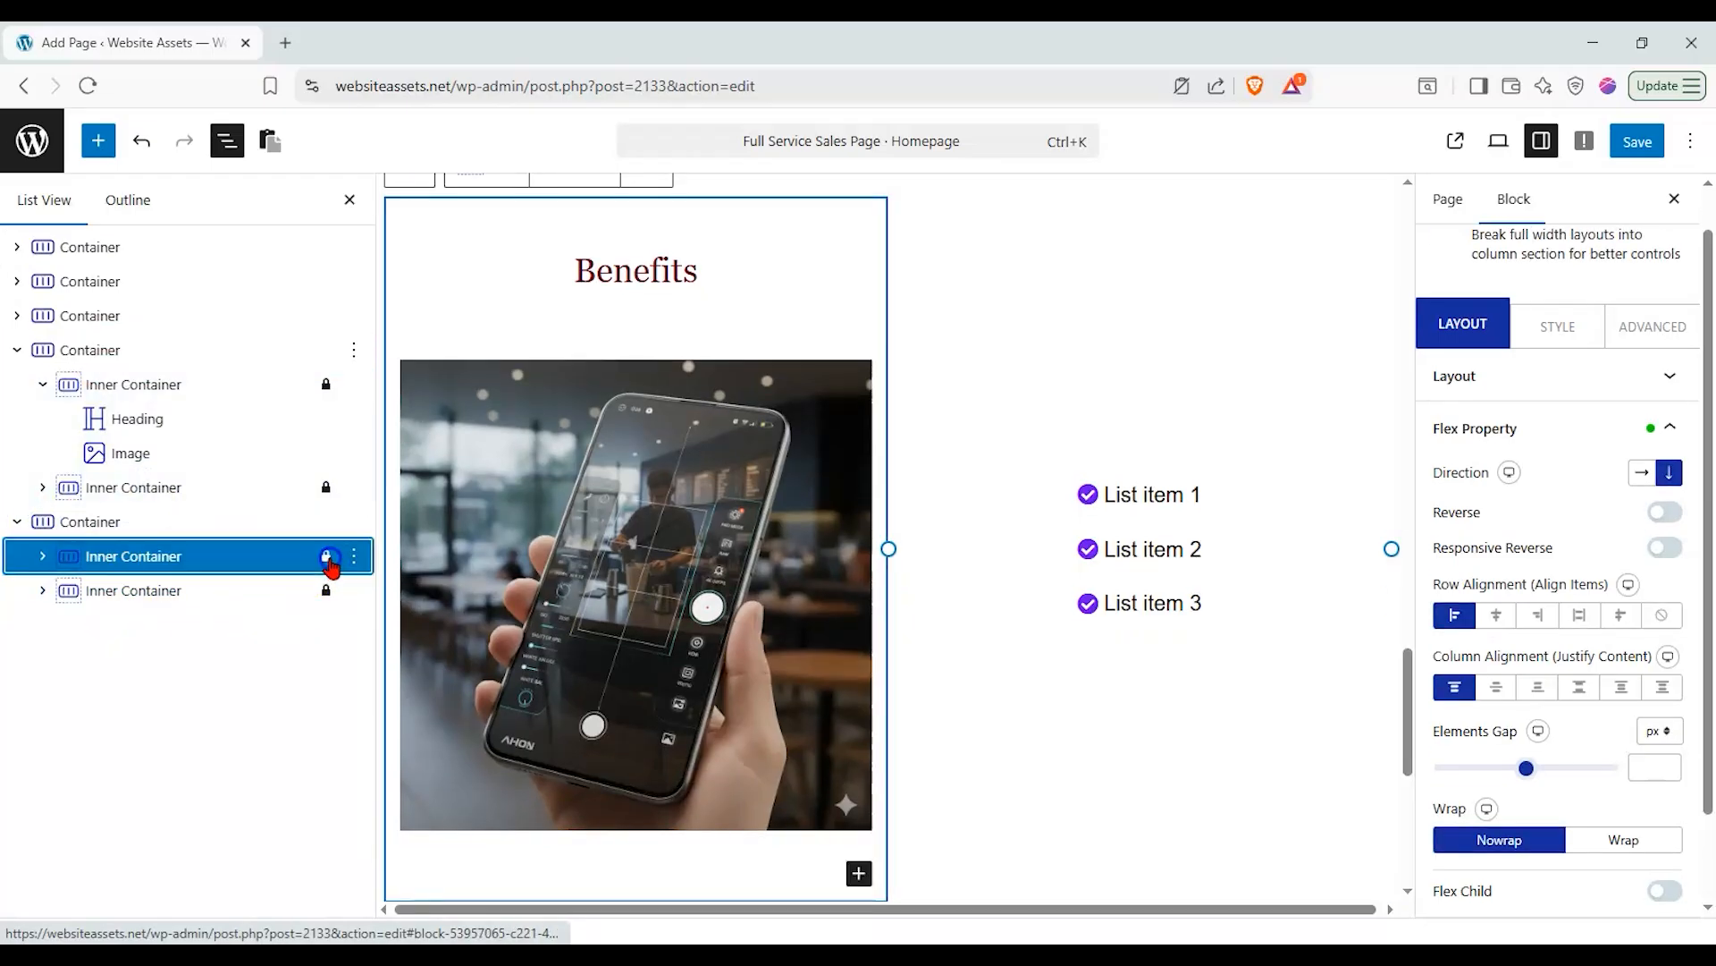
pyautogui.rightClick(327, 561)
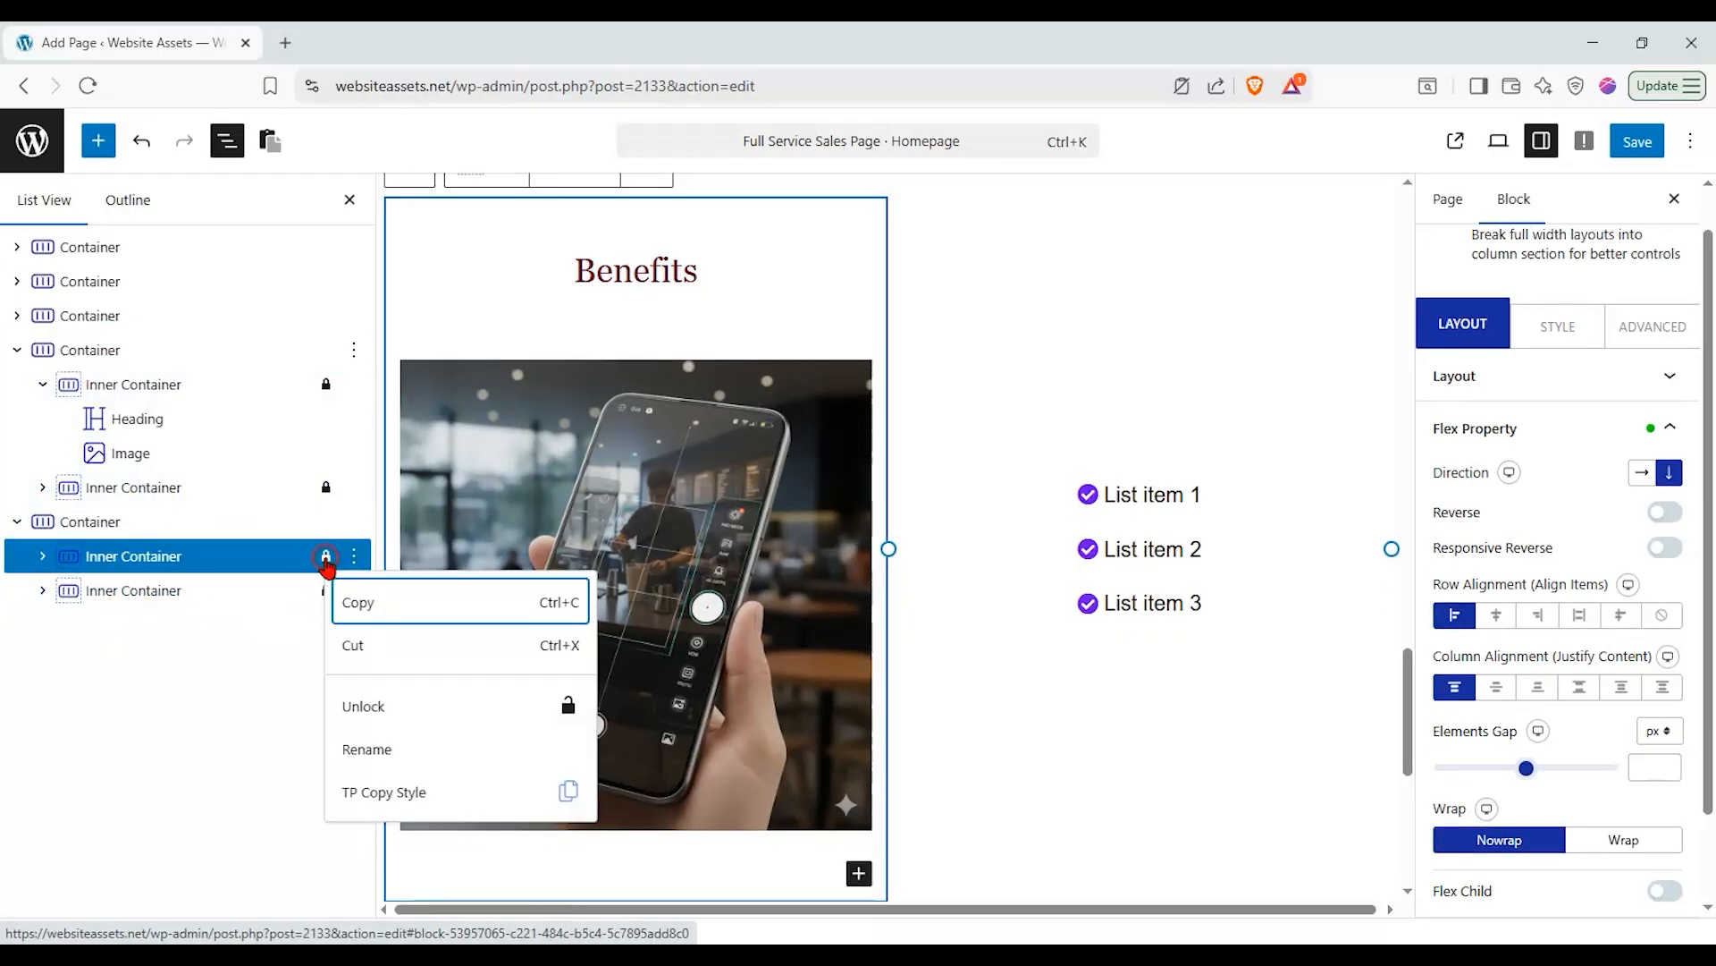
pyautogui.click(359, 706)
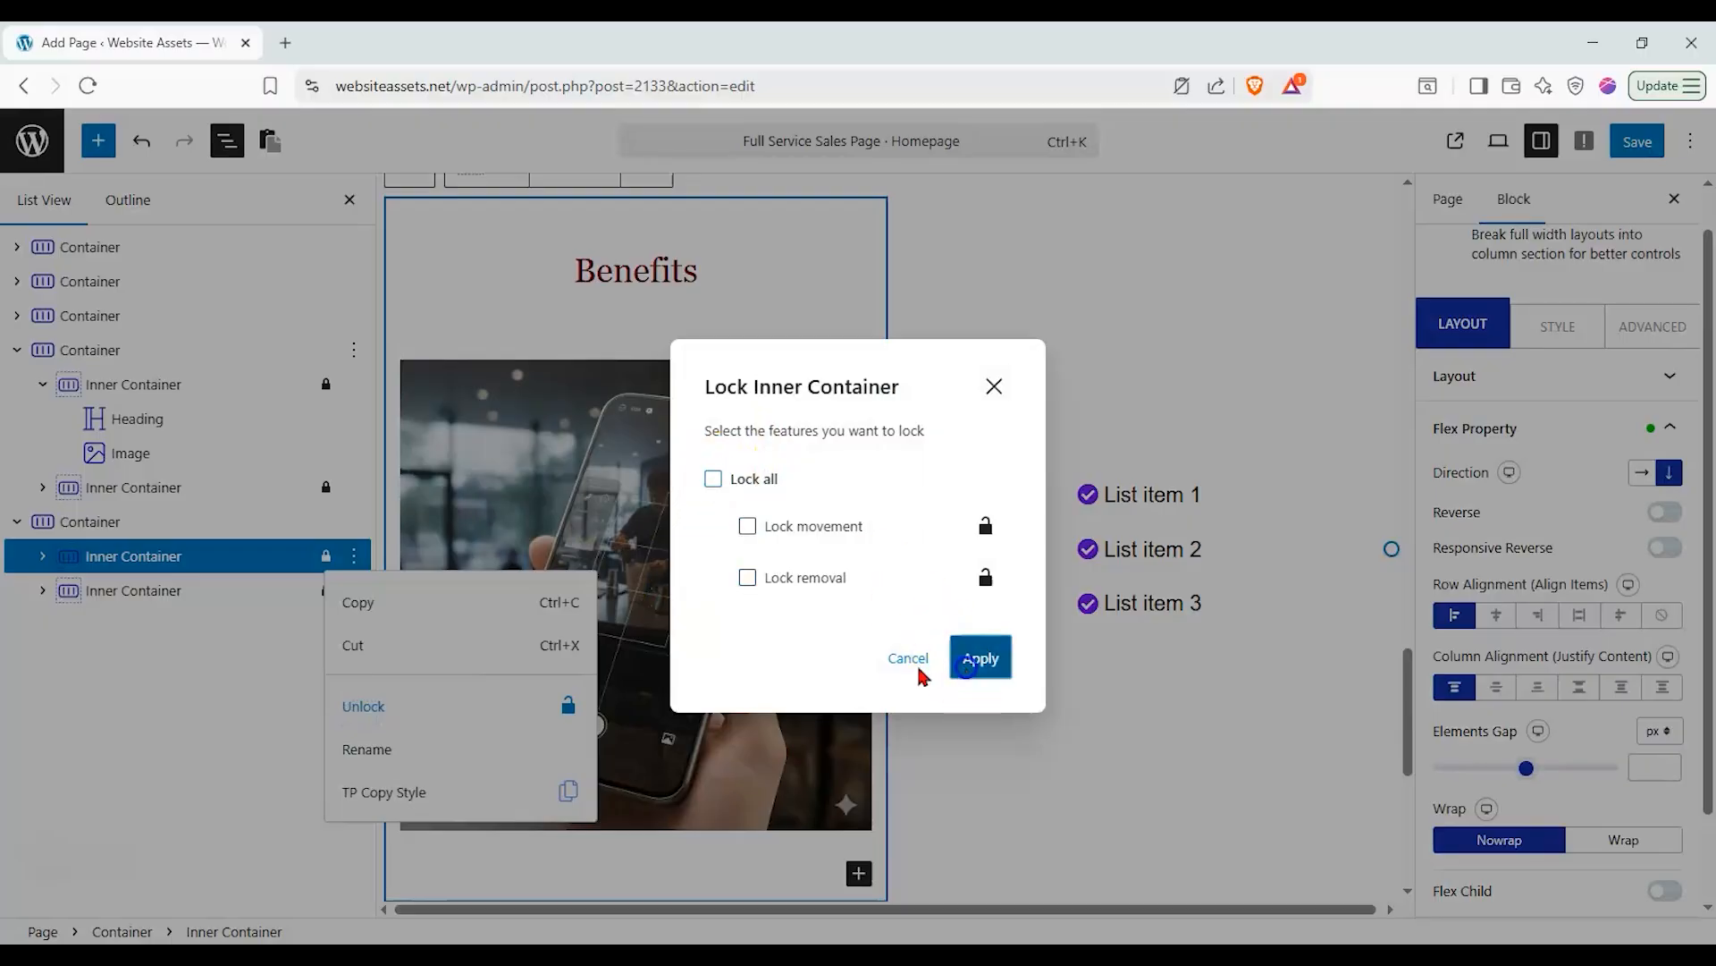
pyautogui.click(980, 658)
# Unlock the second inner container of the duplicated section for movement and removal.
pyautogui.click(322, 592)
pyautogui.rightClick(330, 595)
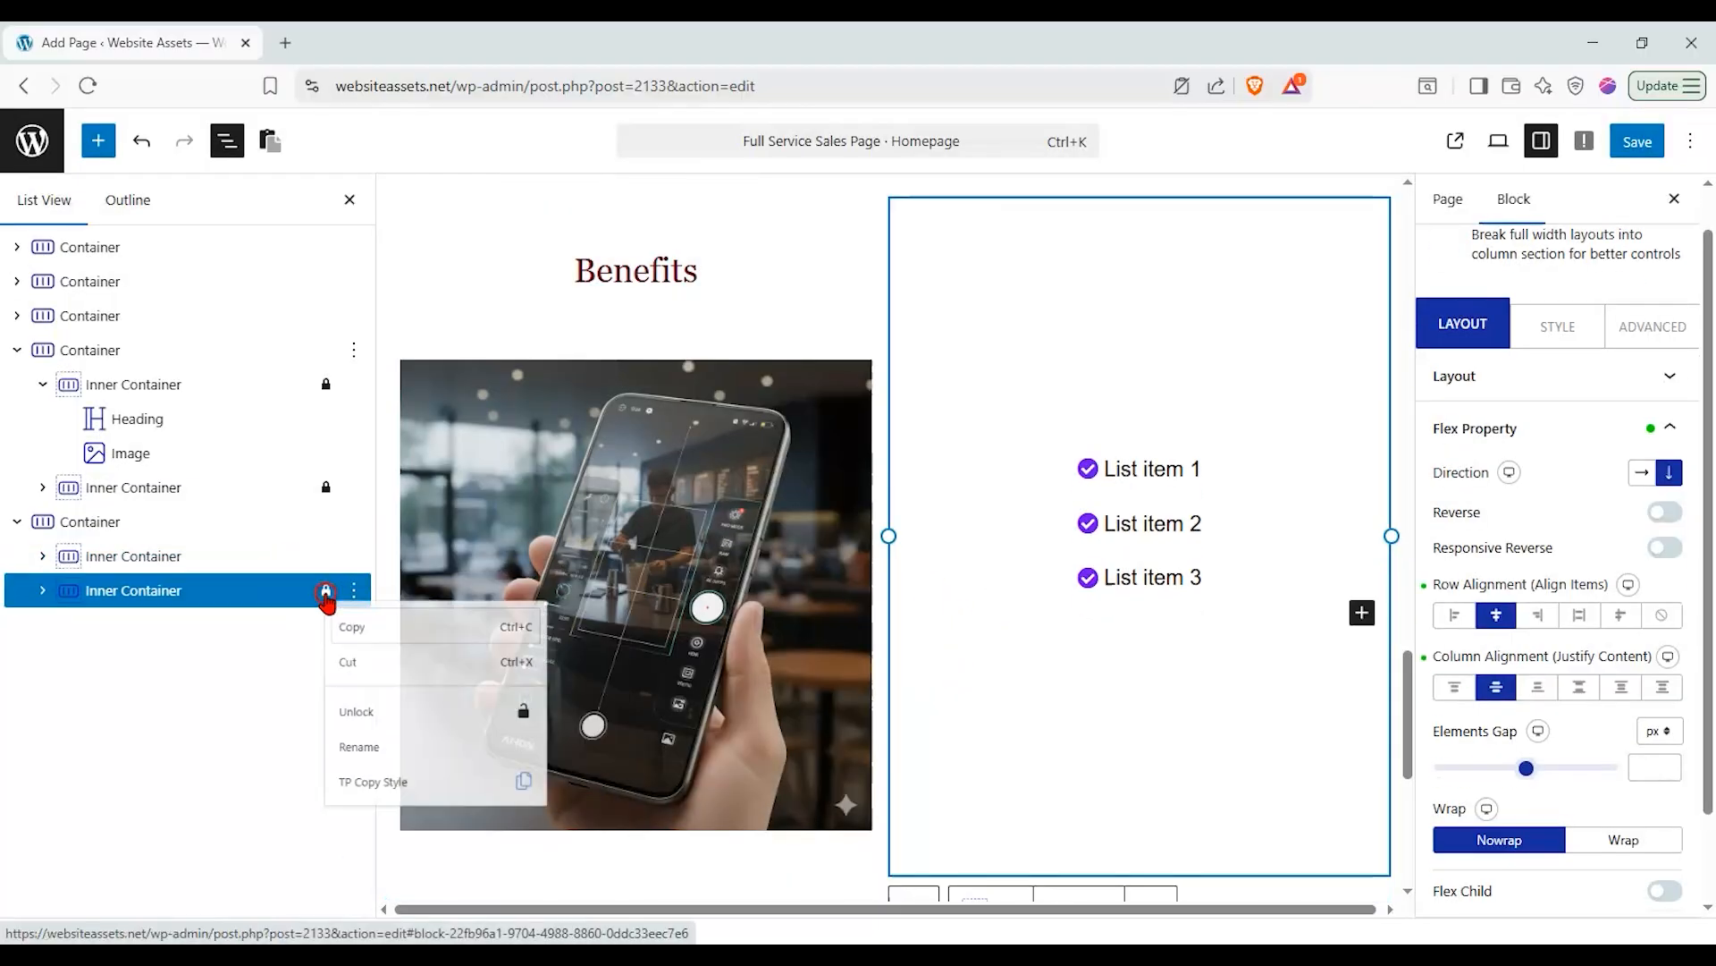
pyautogui.click(385, 746)
pyautogui.click(752, 497)
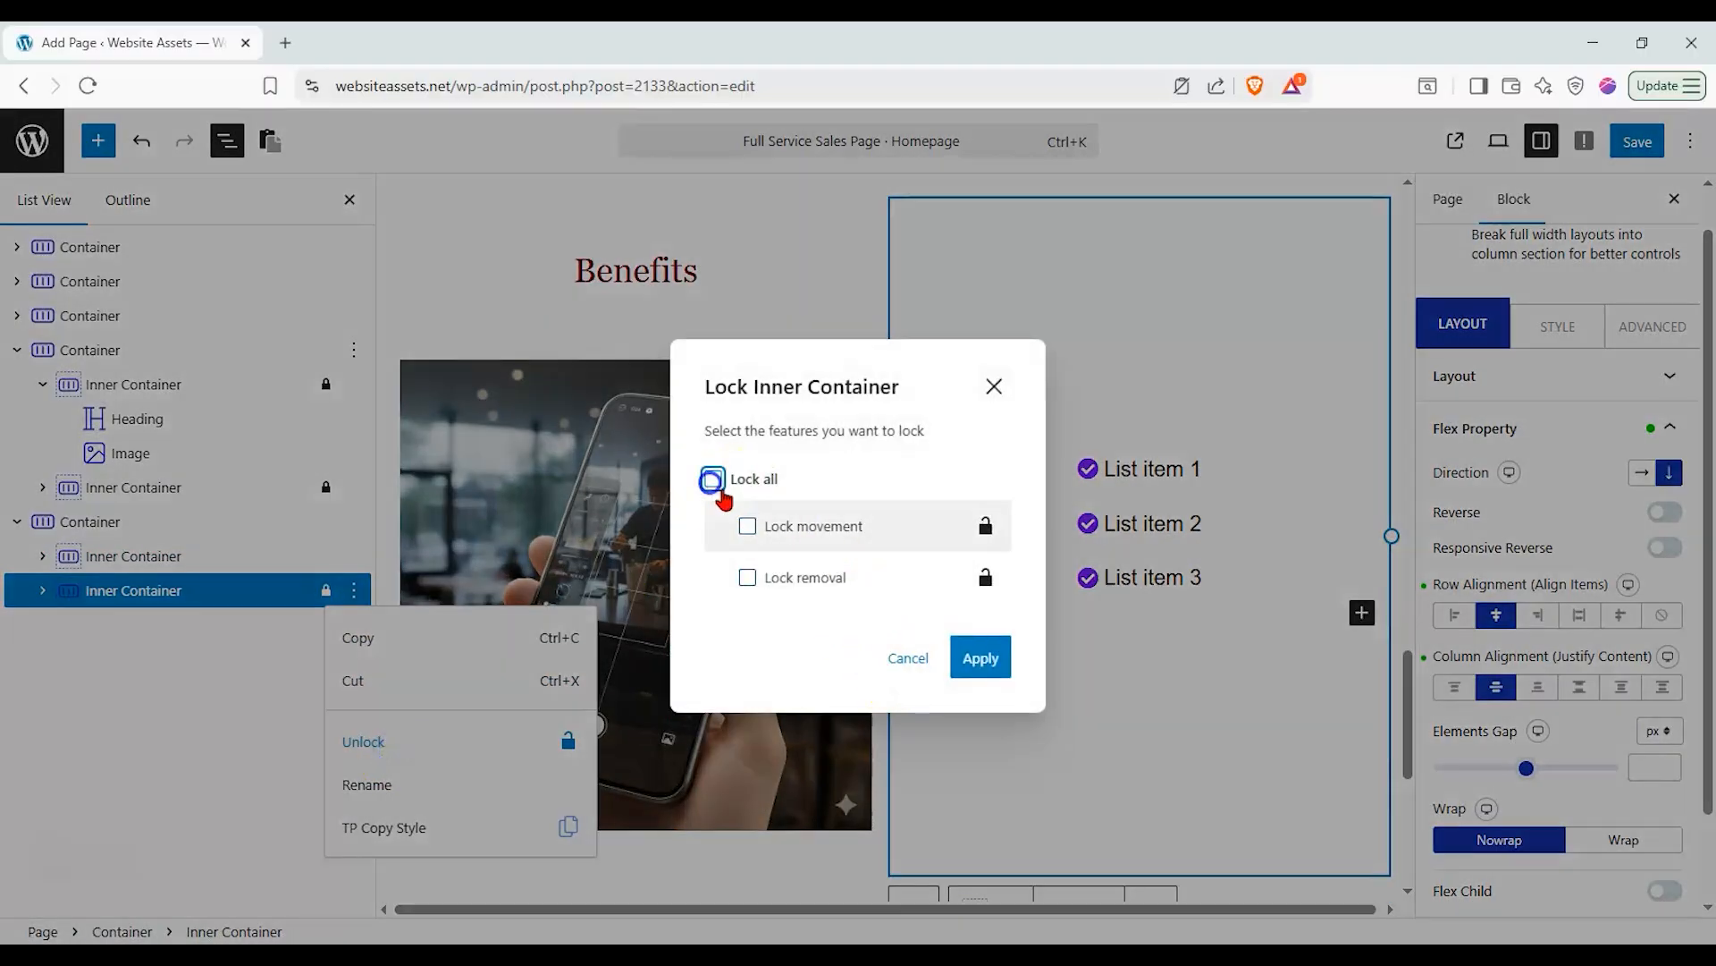
pyautogui.click(981, 658)
# Swap the duplicated section's two inner containers so the list comes first and the heading with the phone image second.
pyautogui.click(124, 590)
pyautogui.moveTo(125, 590); pyautogui.dragTo(277, 636)
pyautogui.click(655, 446)
pyautogui.click(762, 338)
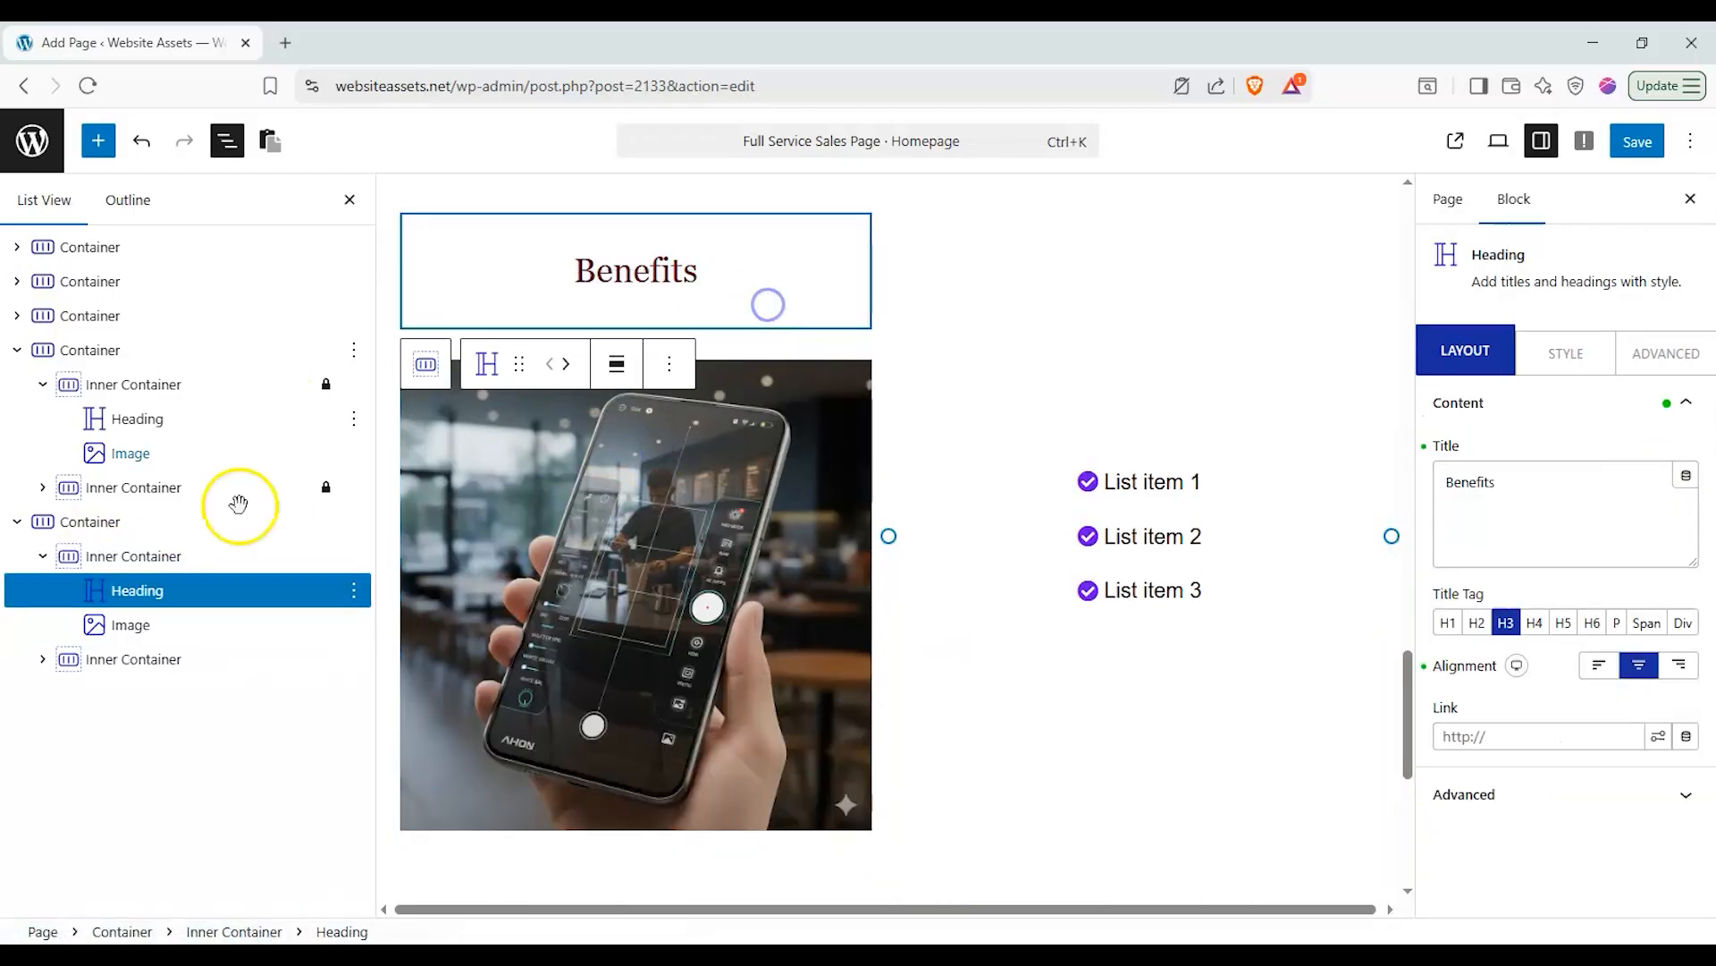
pyautogui.click(151, 558)
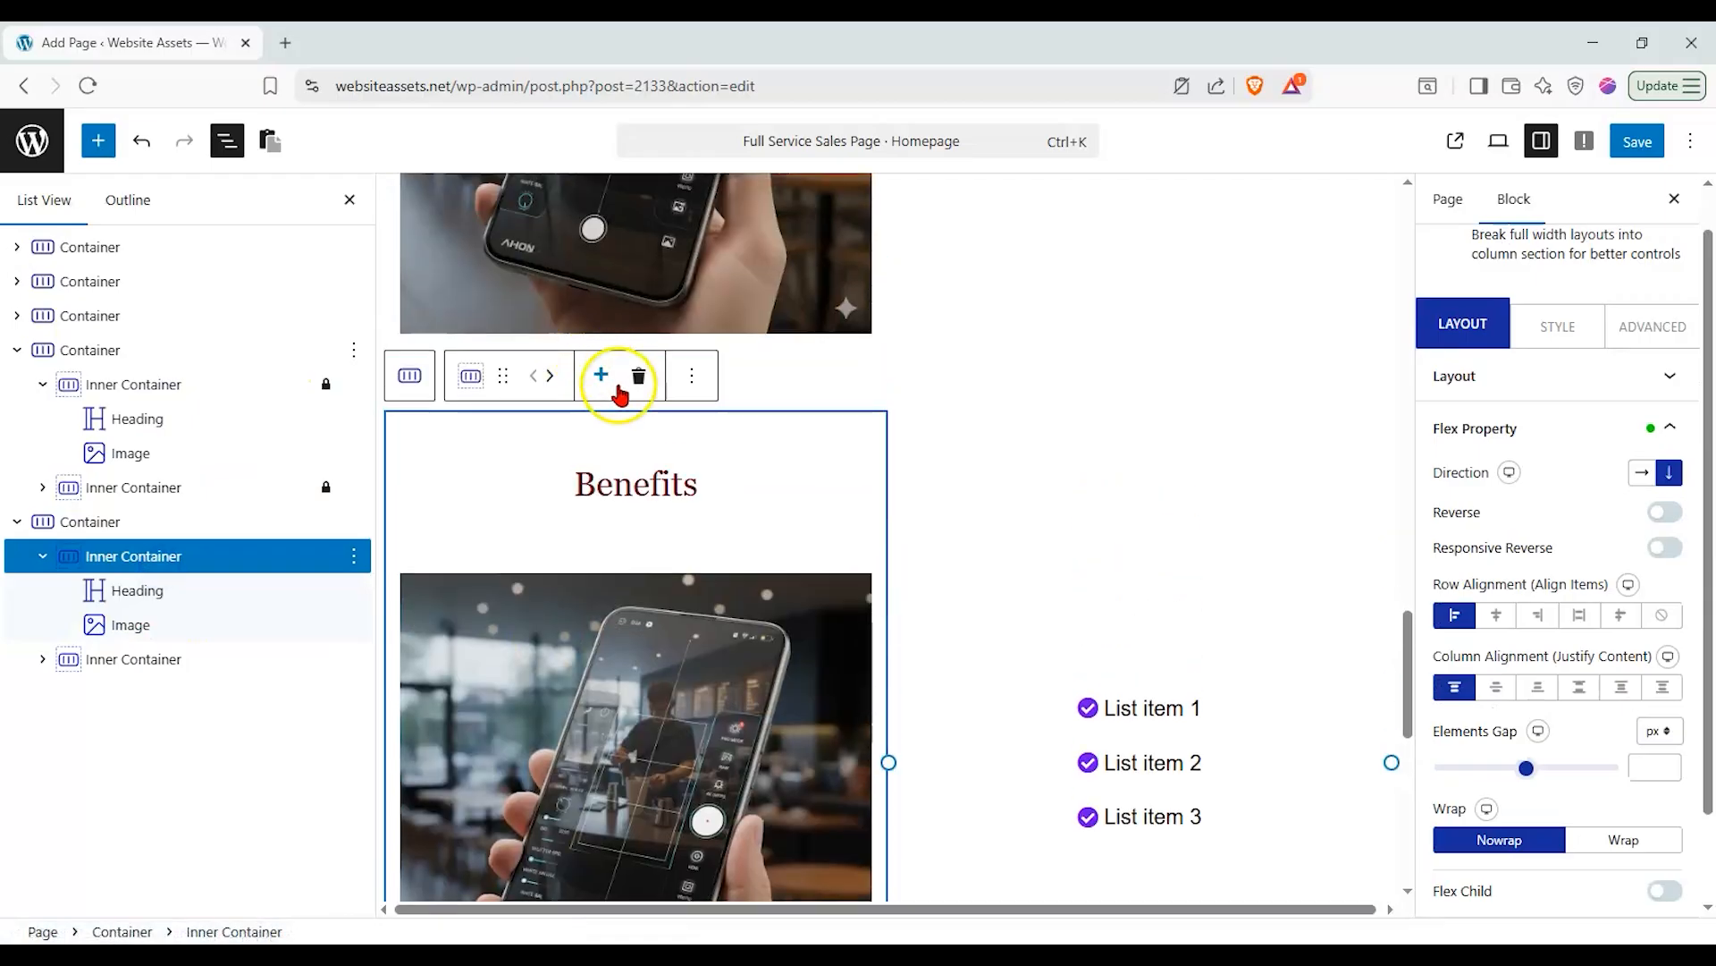
pyautogui.click(631, 372)
# Change the title of the heading in the duplicated section to "Features".
pyautogui.click(1113, 353)
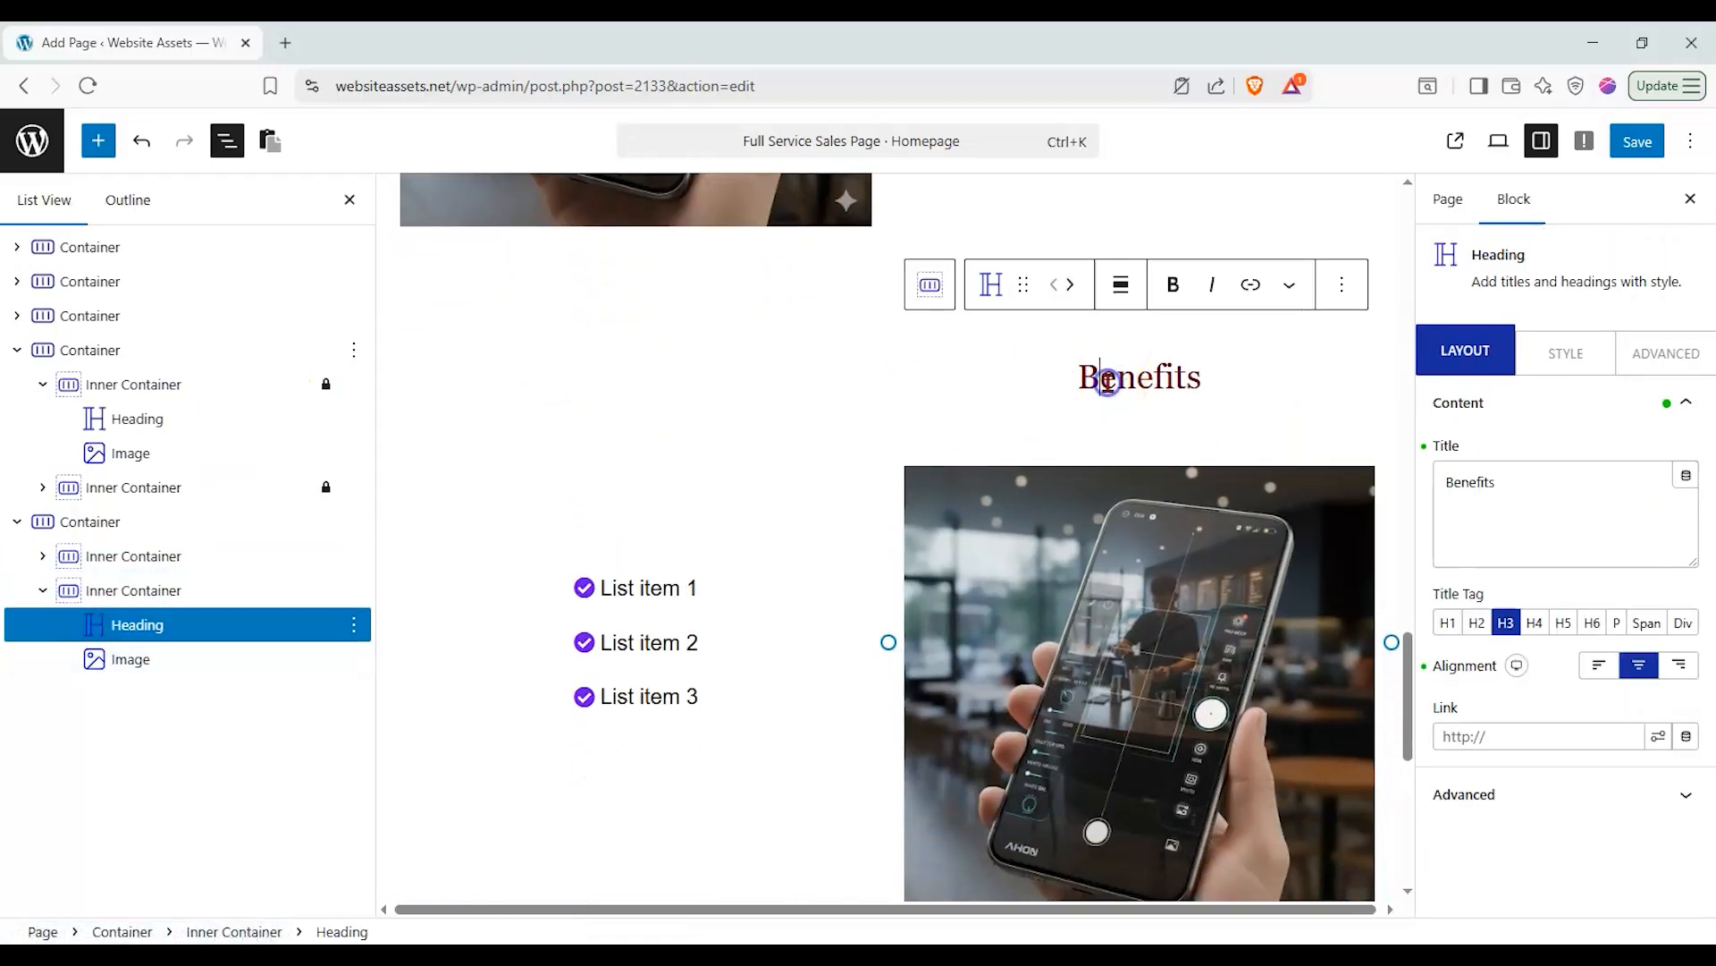
pyautogui.moveTo(1466, 474); pyautogui.dragTo(1238, 507)
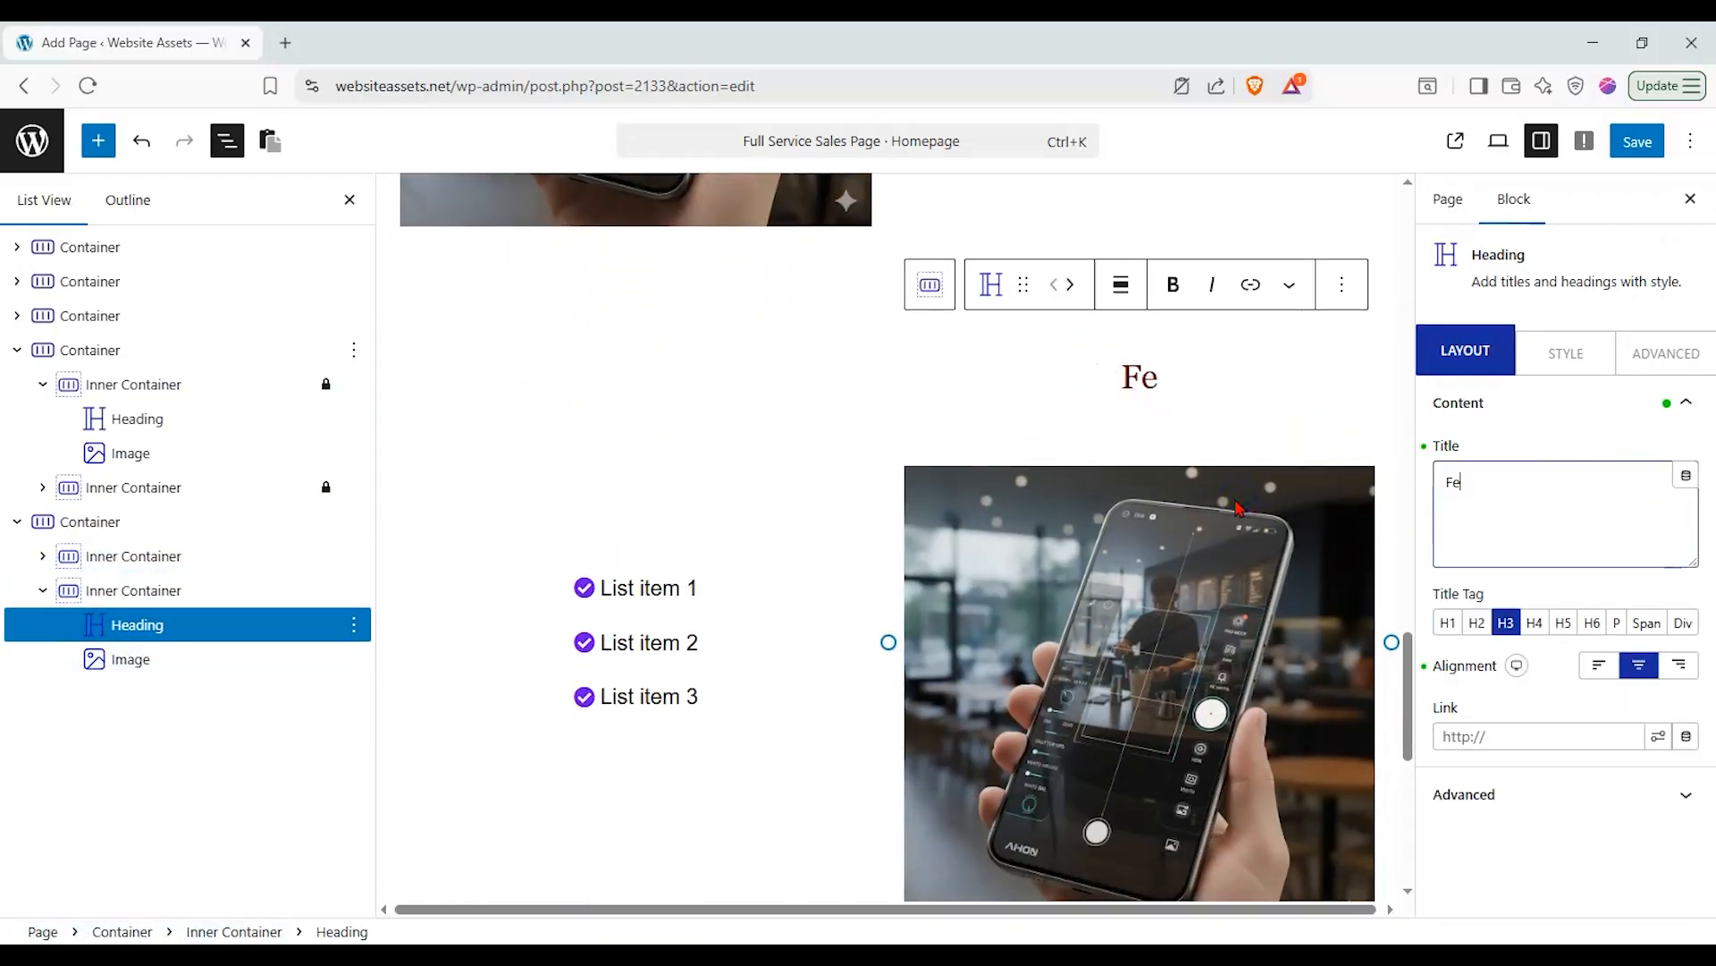
pyautogui.scroll(10, 925, 519)
pyautogui.scroll(-11, 928, 523)
pyautogui.scroll(2, 1028, 533)
pyautogui.scroll(-2, 1028, 510)
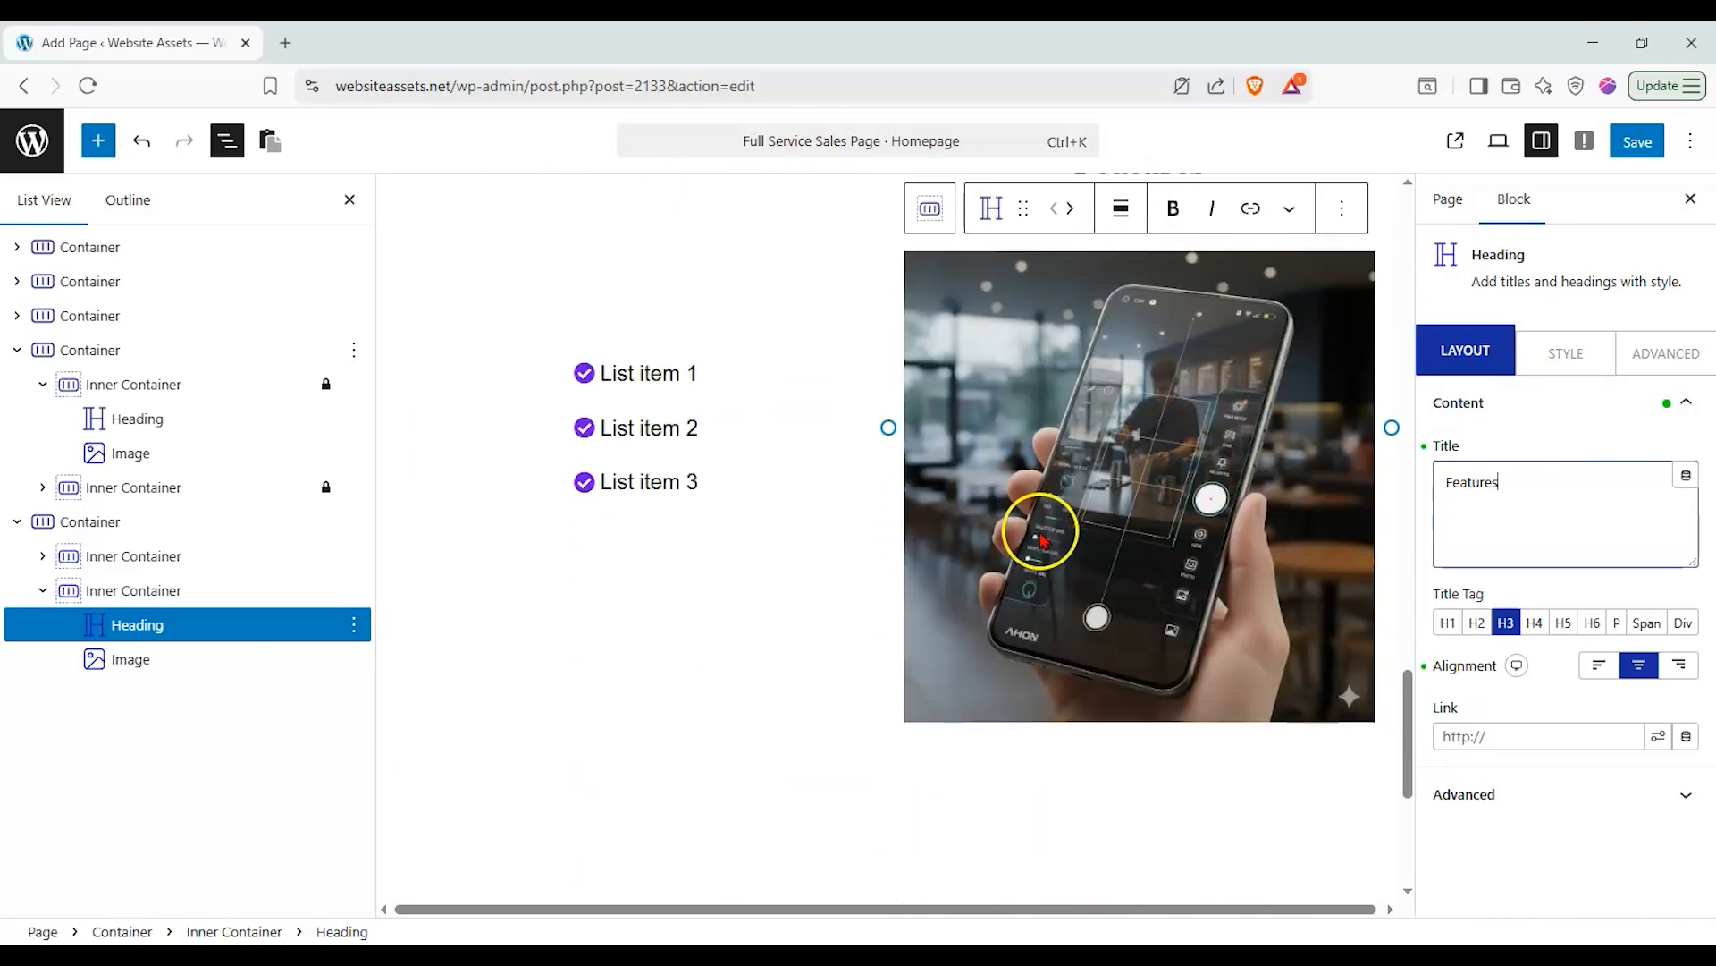
# Review the page from the phone image and sales text down through the Benefits and Features sections, comparing both headings.
pyautogui.scroll(15, 1037, 533)
pyautogui.scroll(-6, 1041, 536)
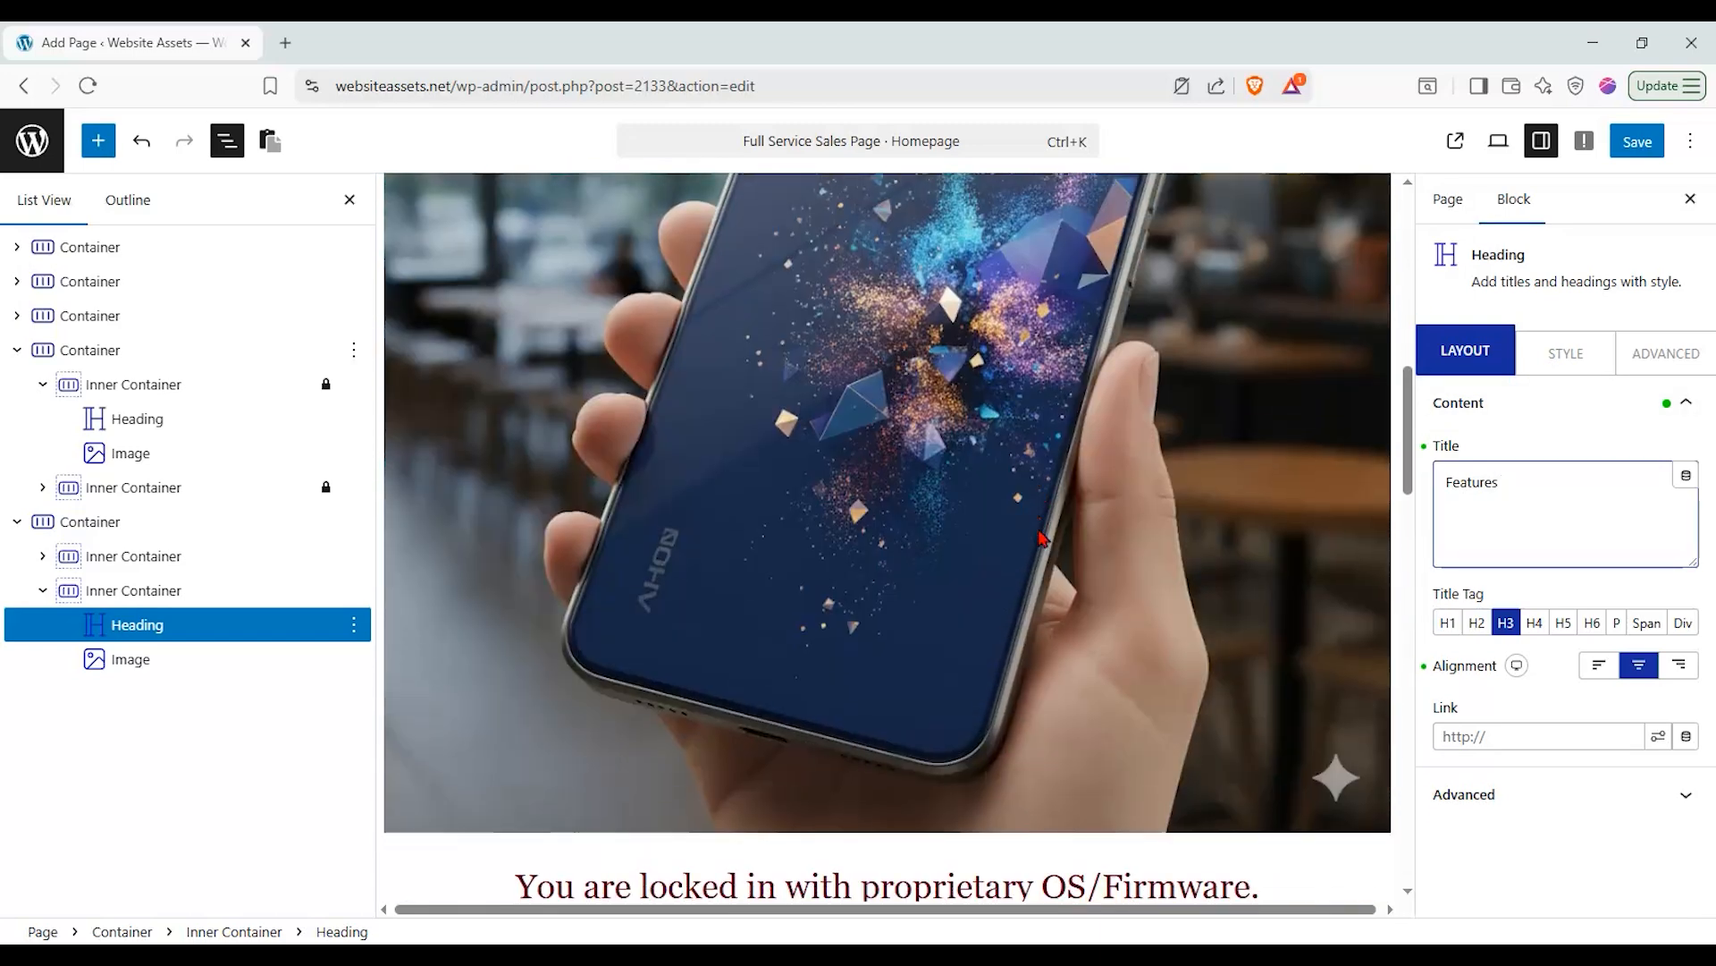
pyautogui.scroll(-7, 1041, 536)
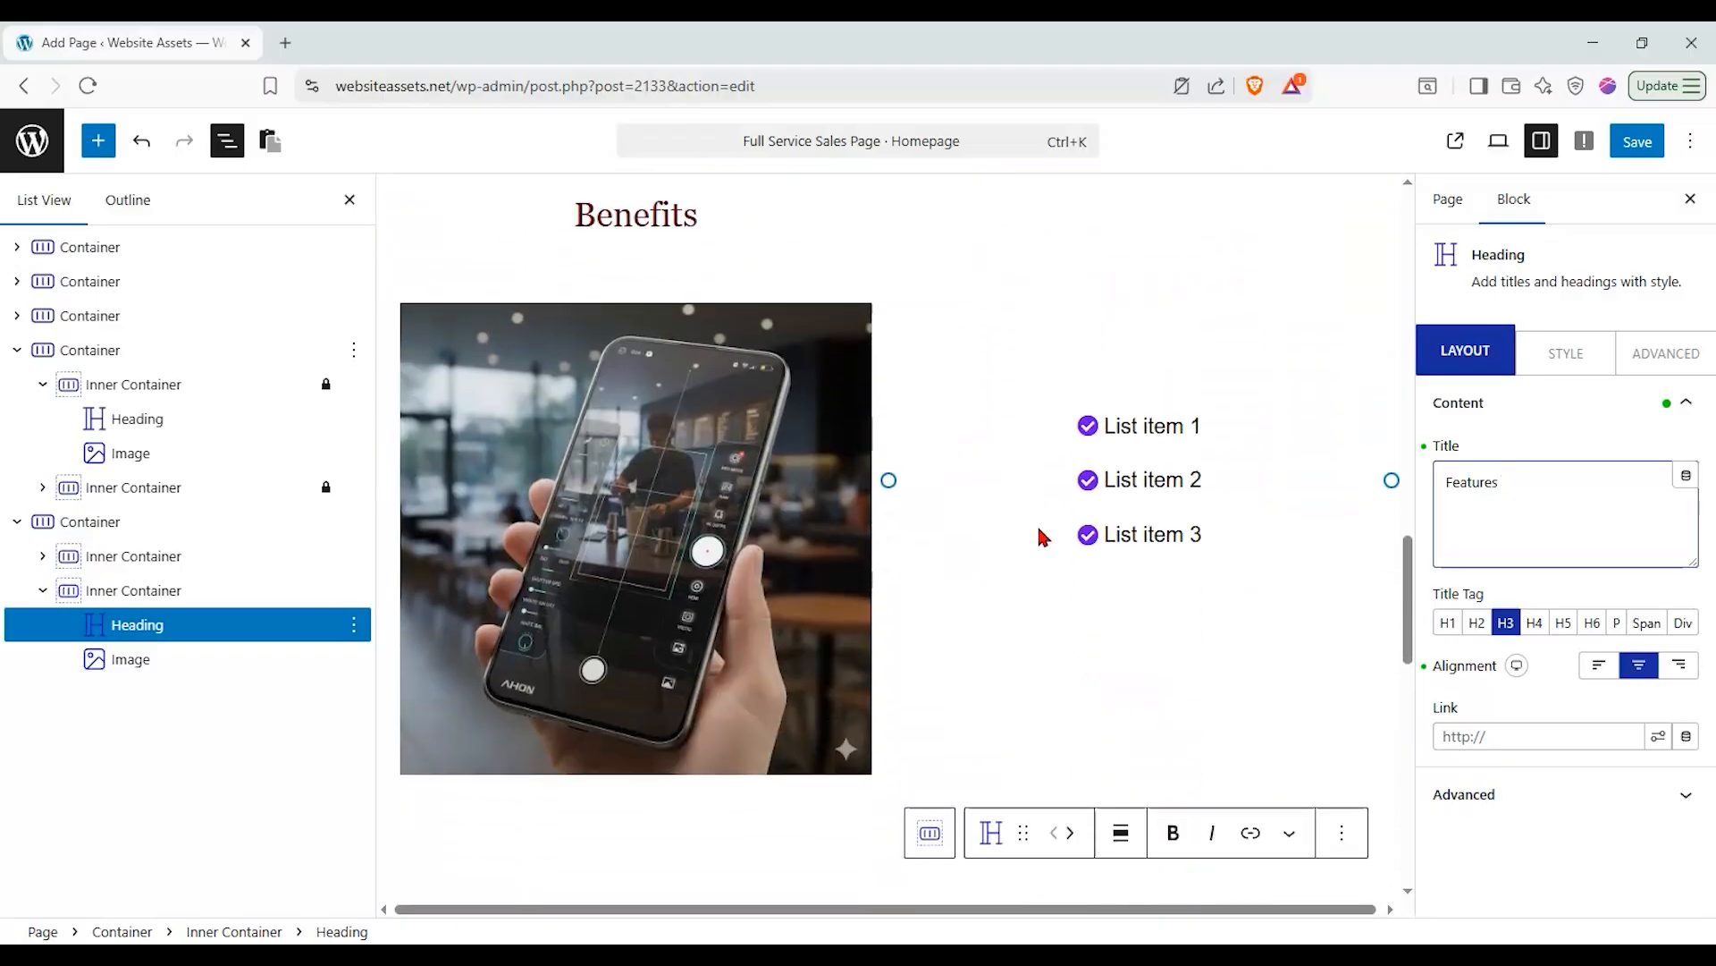
pyautogui.scroll(10, 1037, 529)
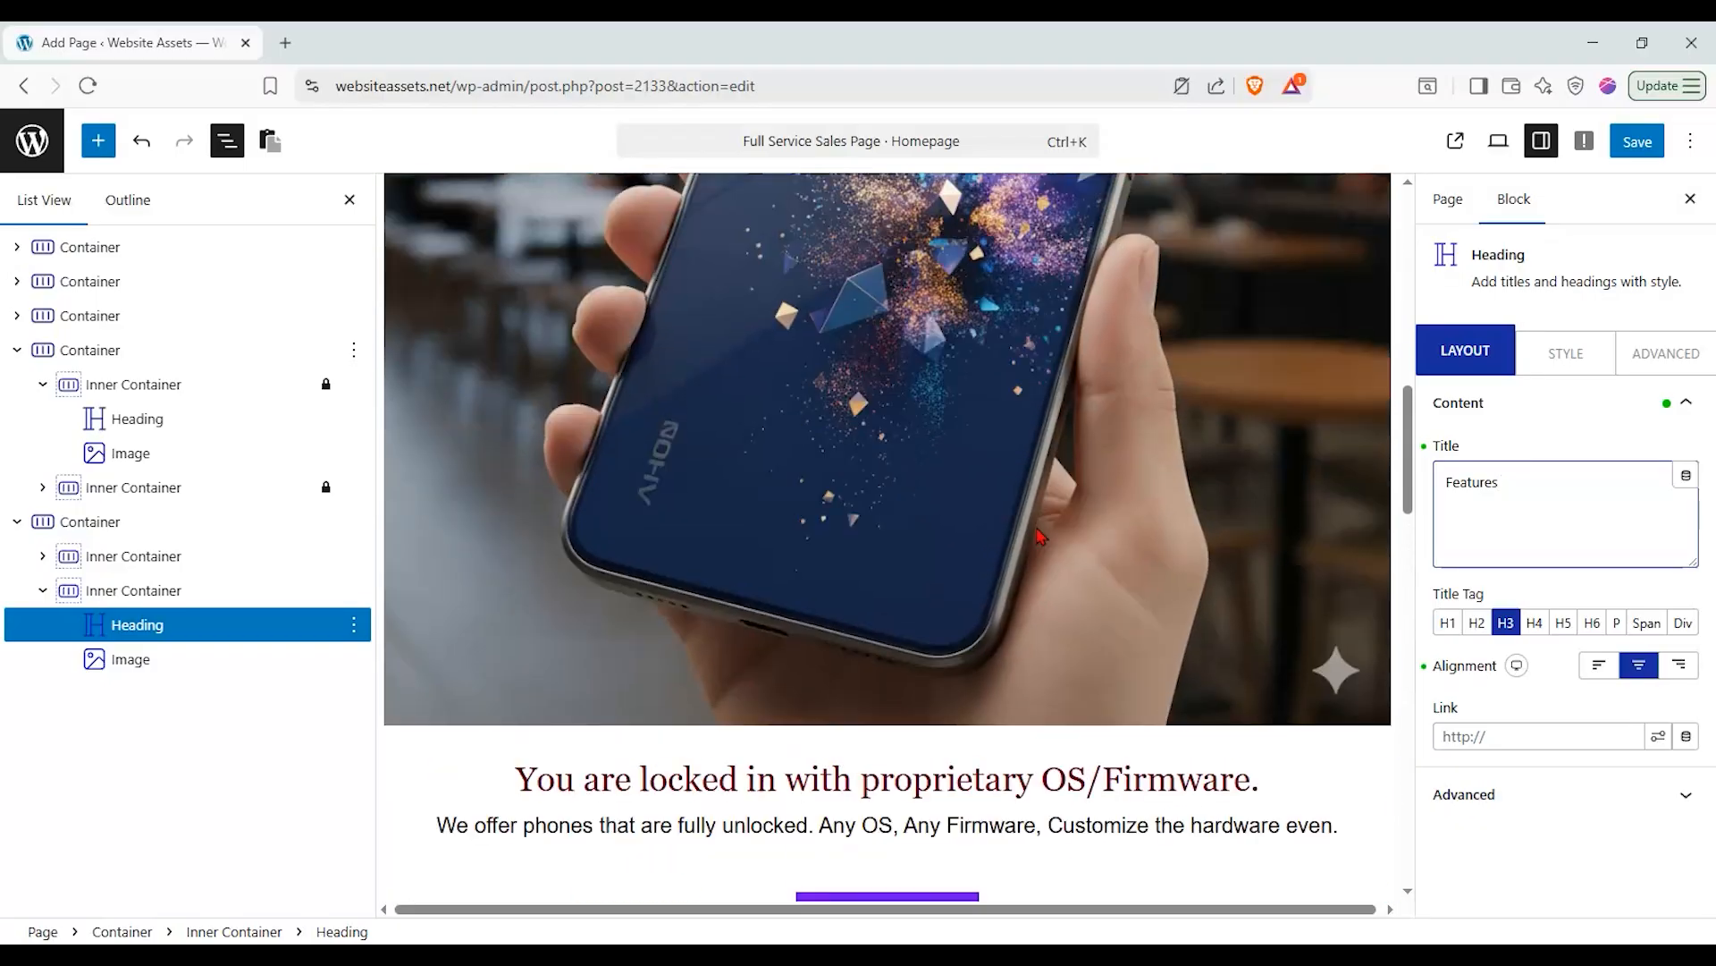
pyautogui.scroll(-4, 1037, 529)
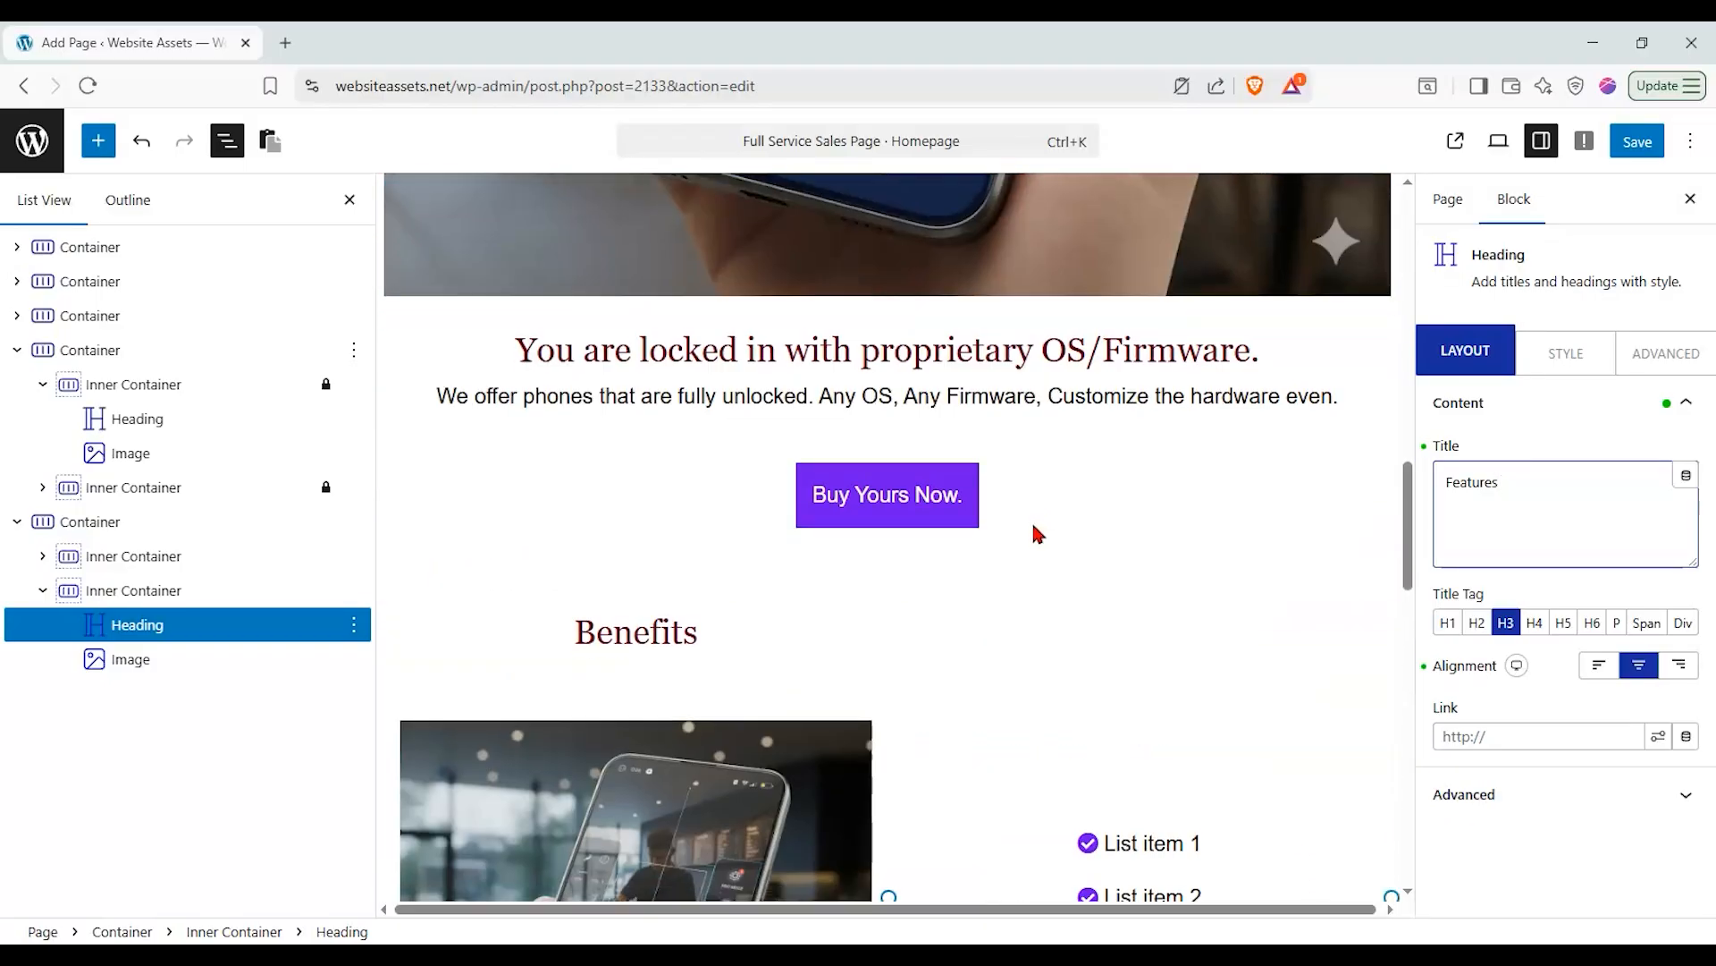
pyautogui.scroll(-5, 998, 504)
pyautogui.scroll(4, 994, 499)
pyautogui.scroll(-2, 994, 498)
pyautogui.scroll(-3, 909, 545)
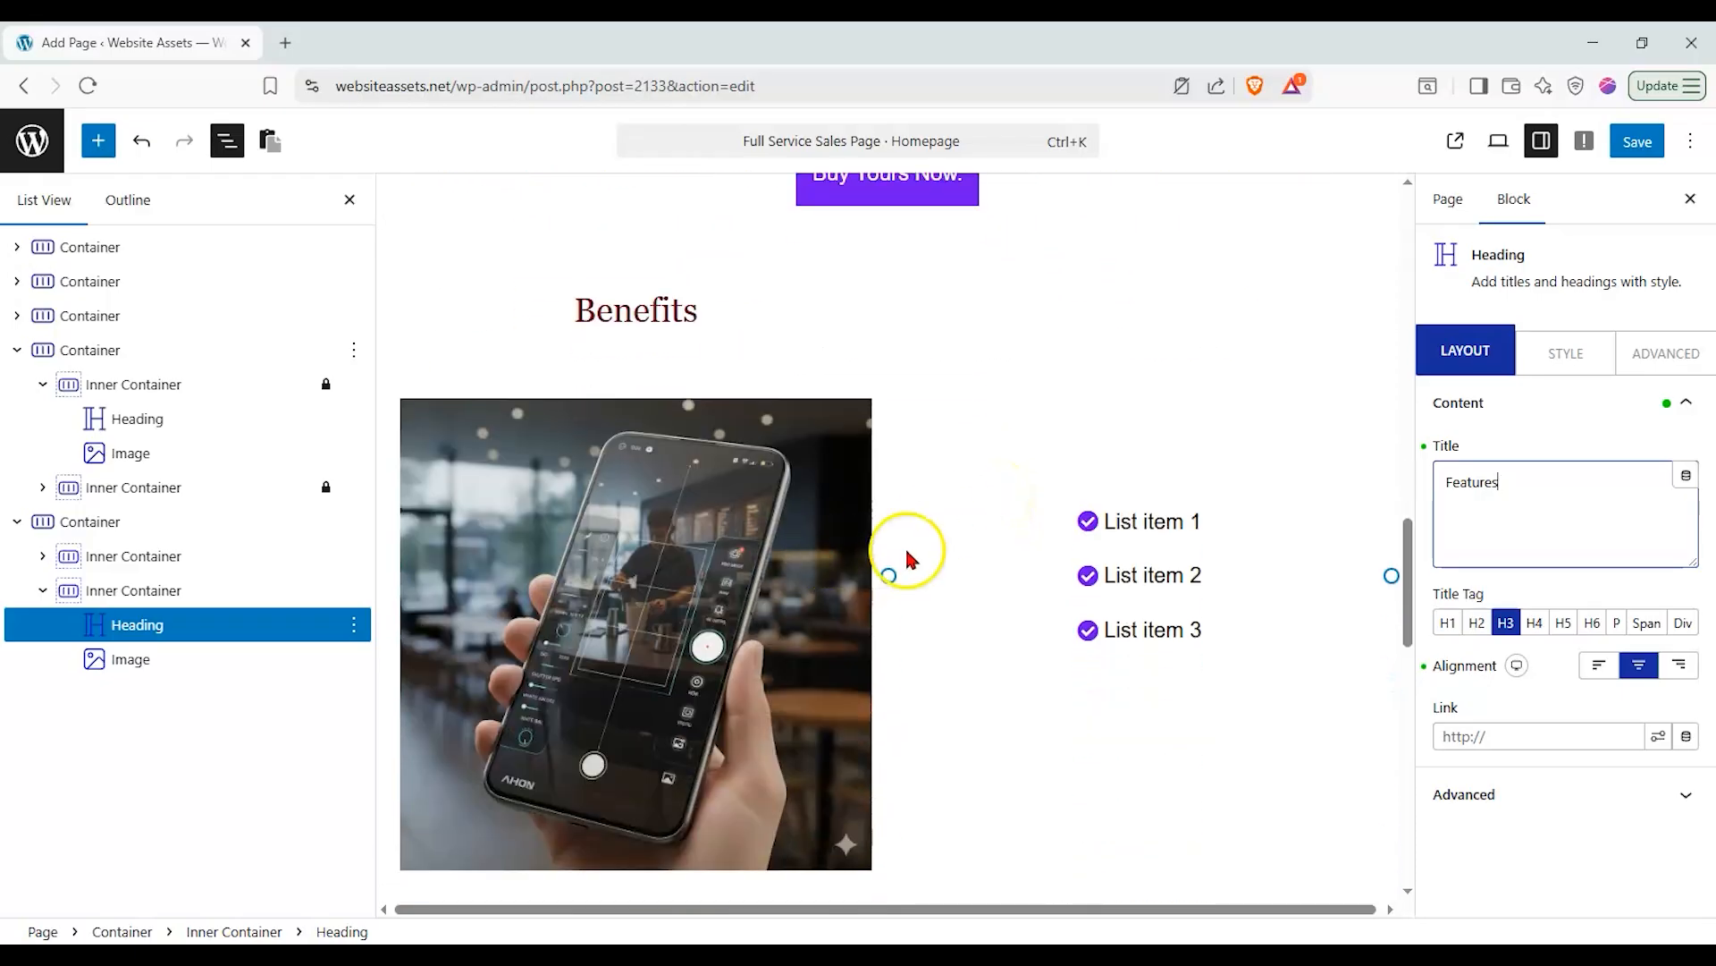
pyautogui.scroll(-5, 908, 533)
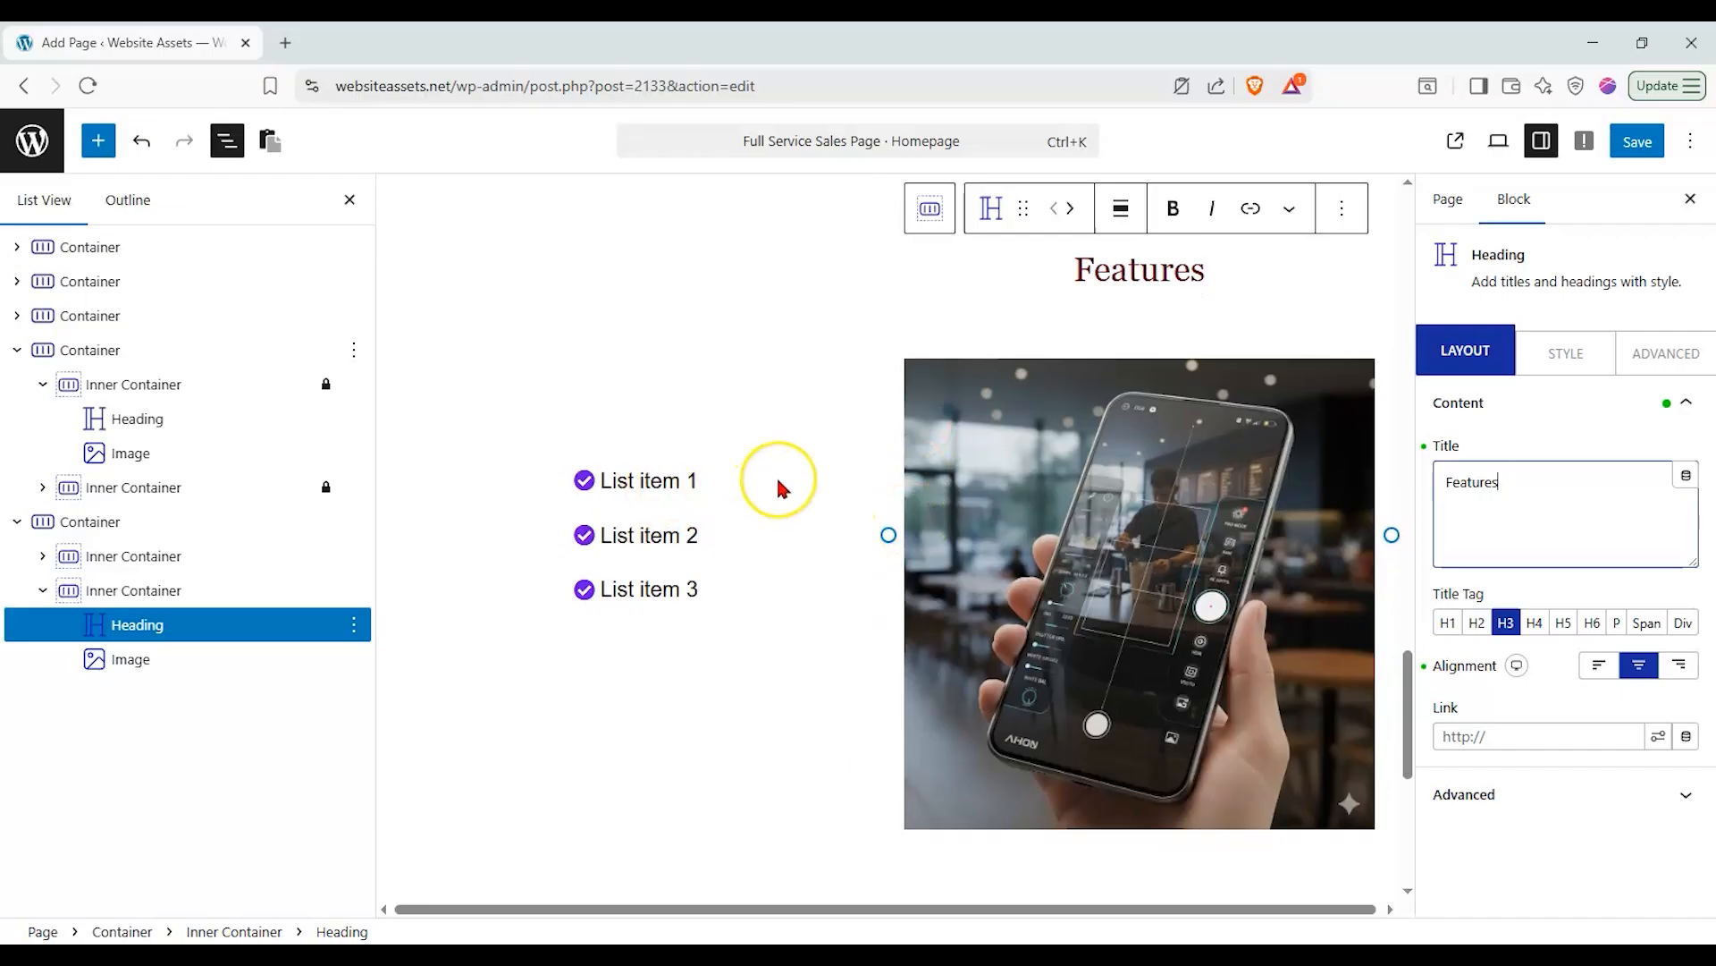
pyautogui.scroll(-2, 778, 487)
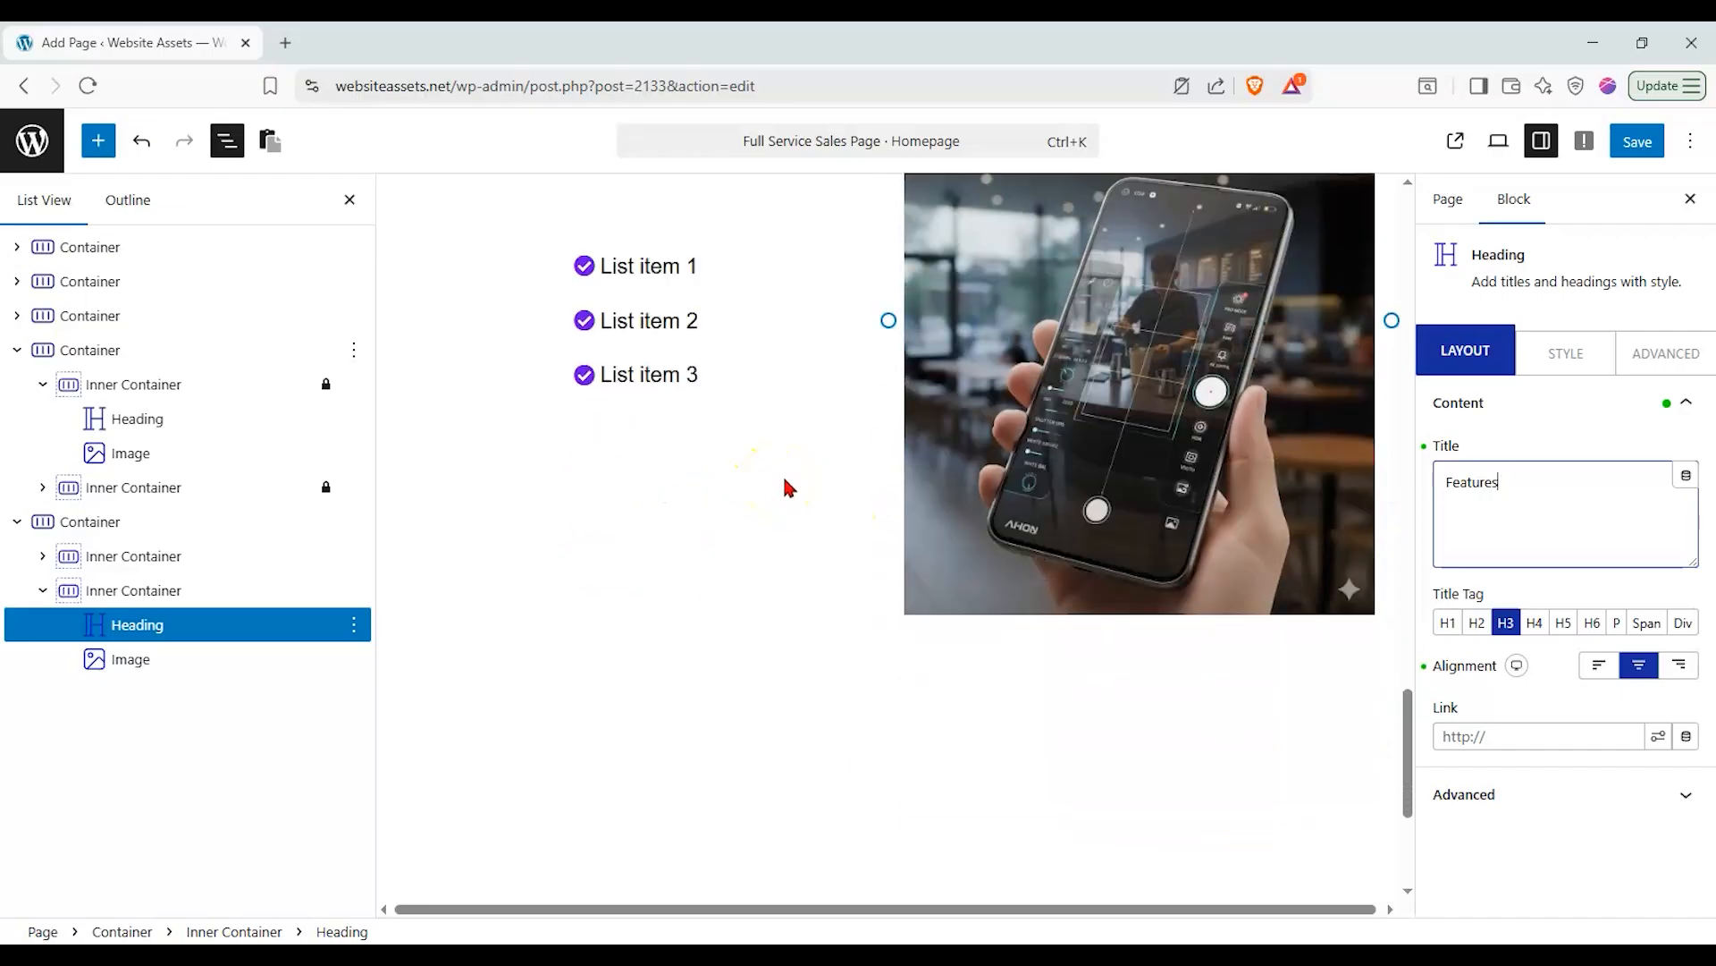
pyautogui.scroll(10, 781, 474)
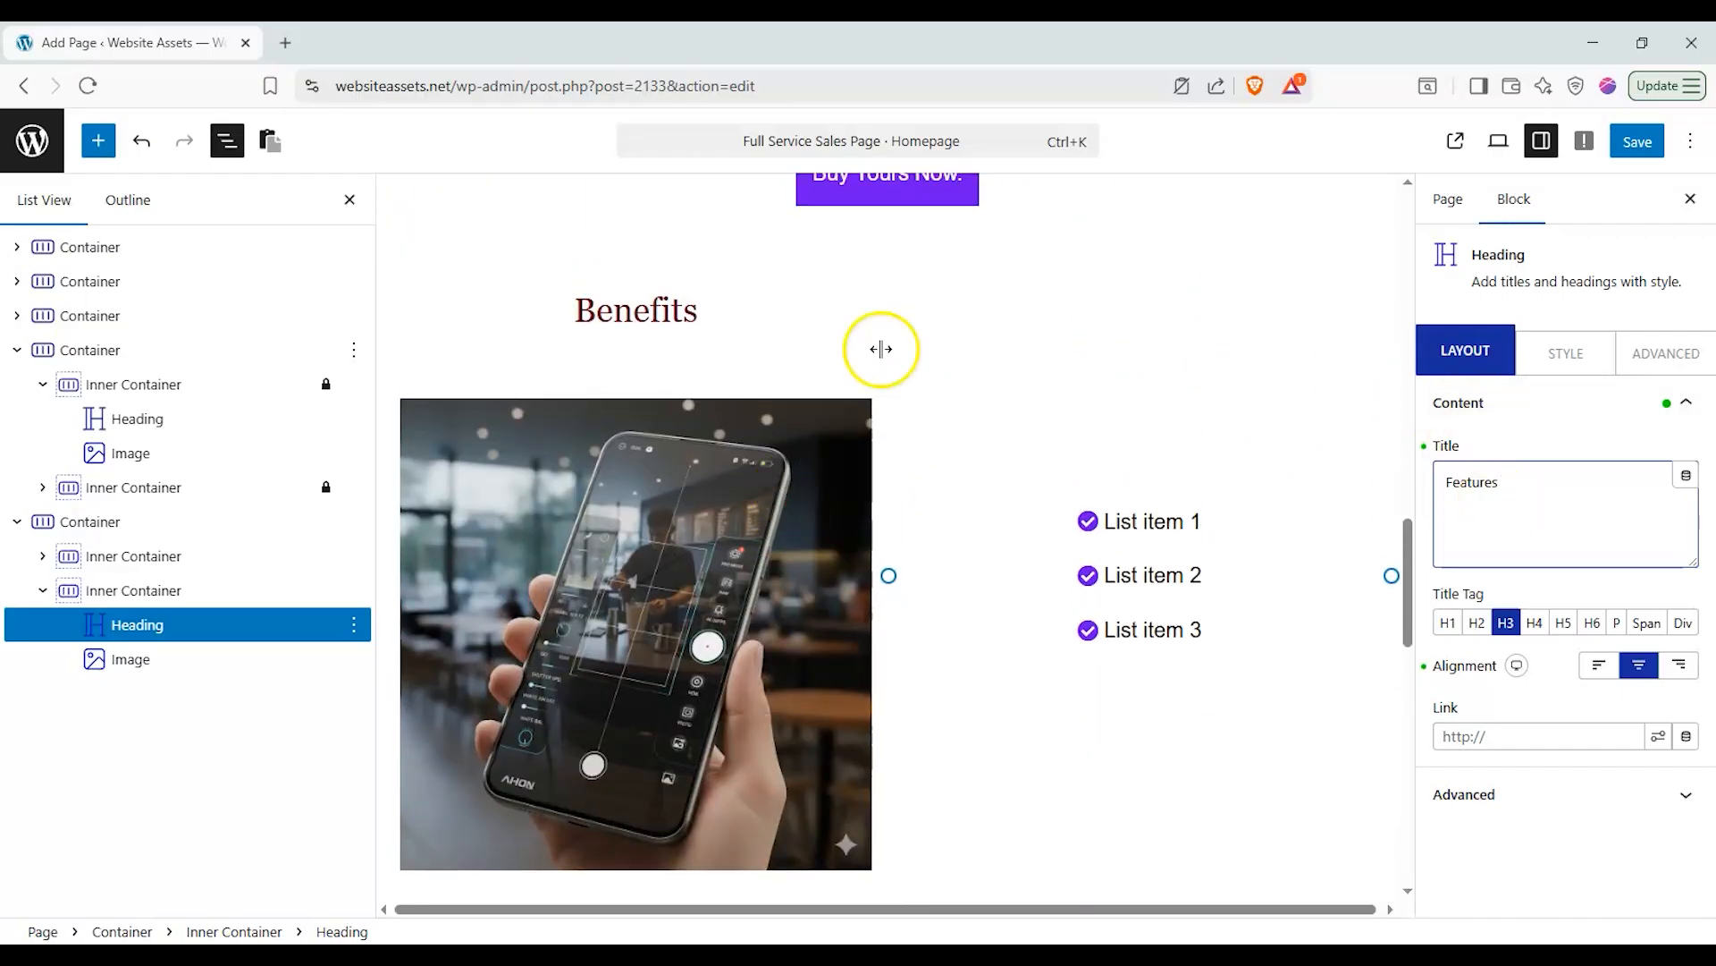
pyautogui.click(718, 319)
pyautogui.doubleClick(1547, 483)
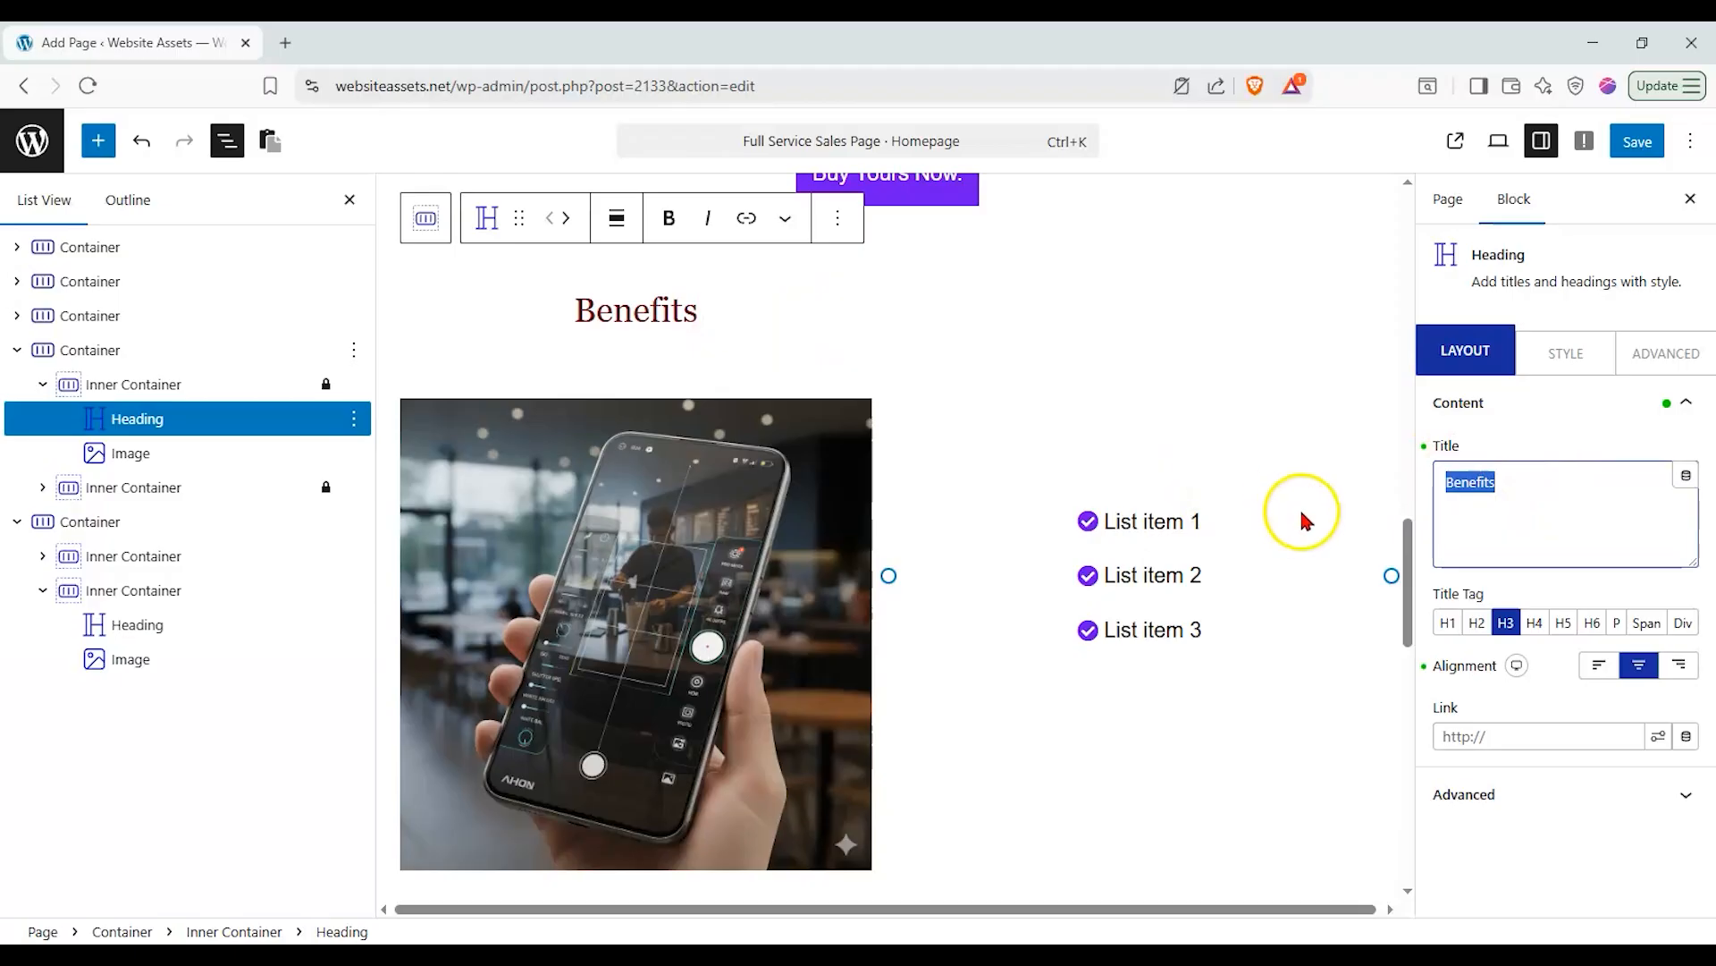
pyautogui.scroll(-5, 1123, 554)
pyautogui.click(1130, 594)
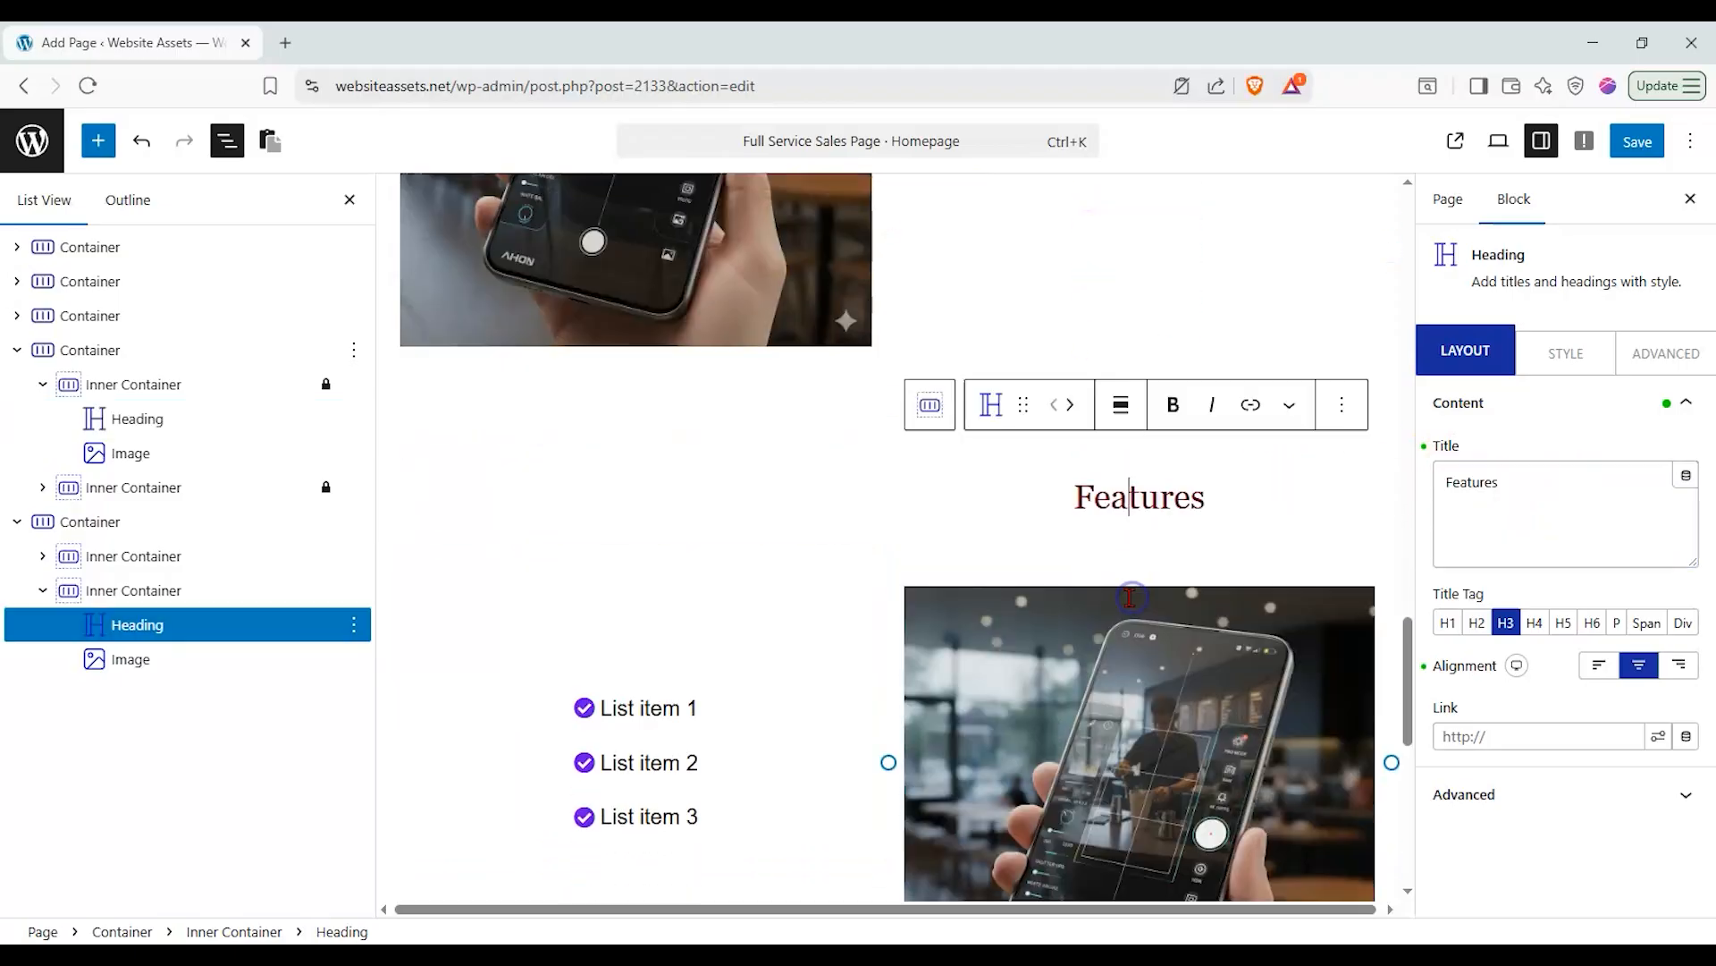
pyautogui.scroll(-3, 1130, 596)
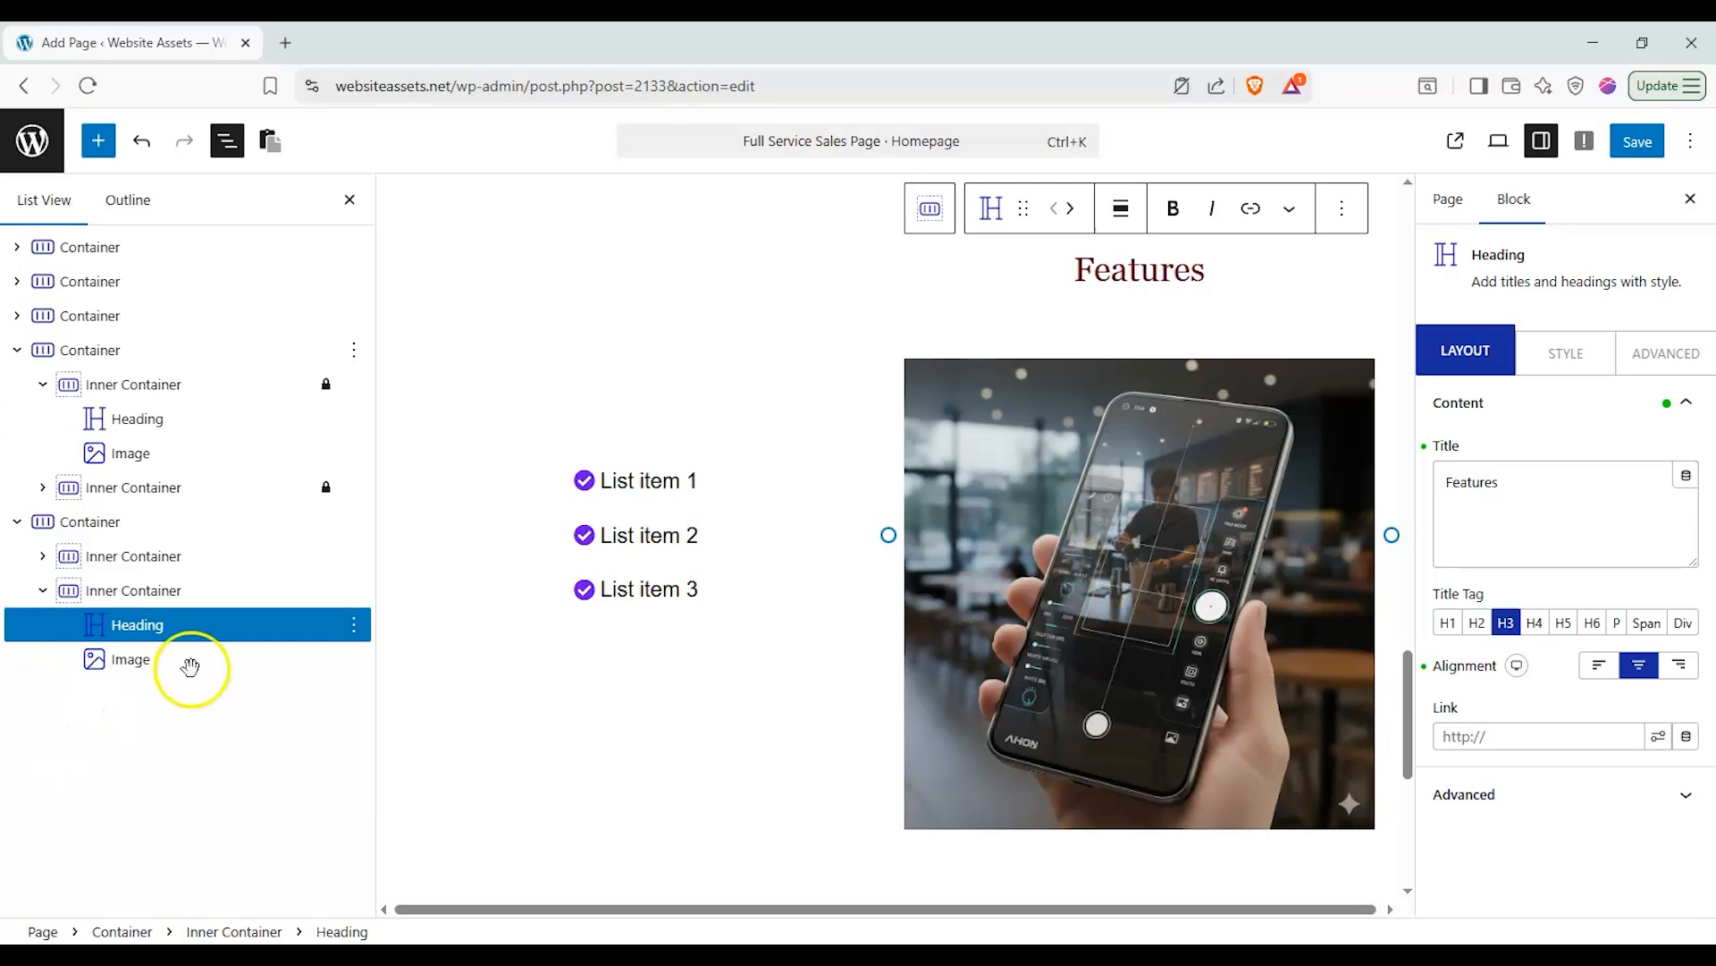
pyautogui.scroll(-6, 475, 558)
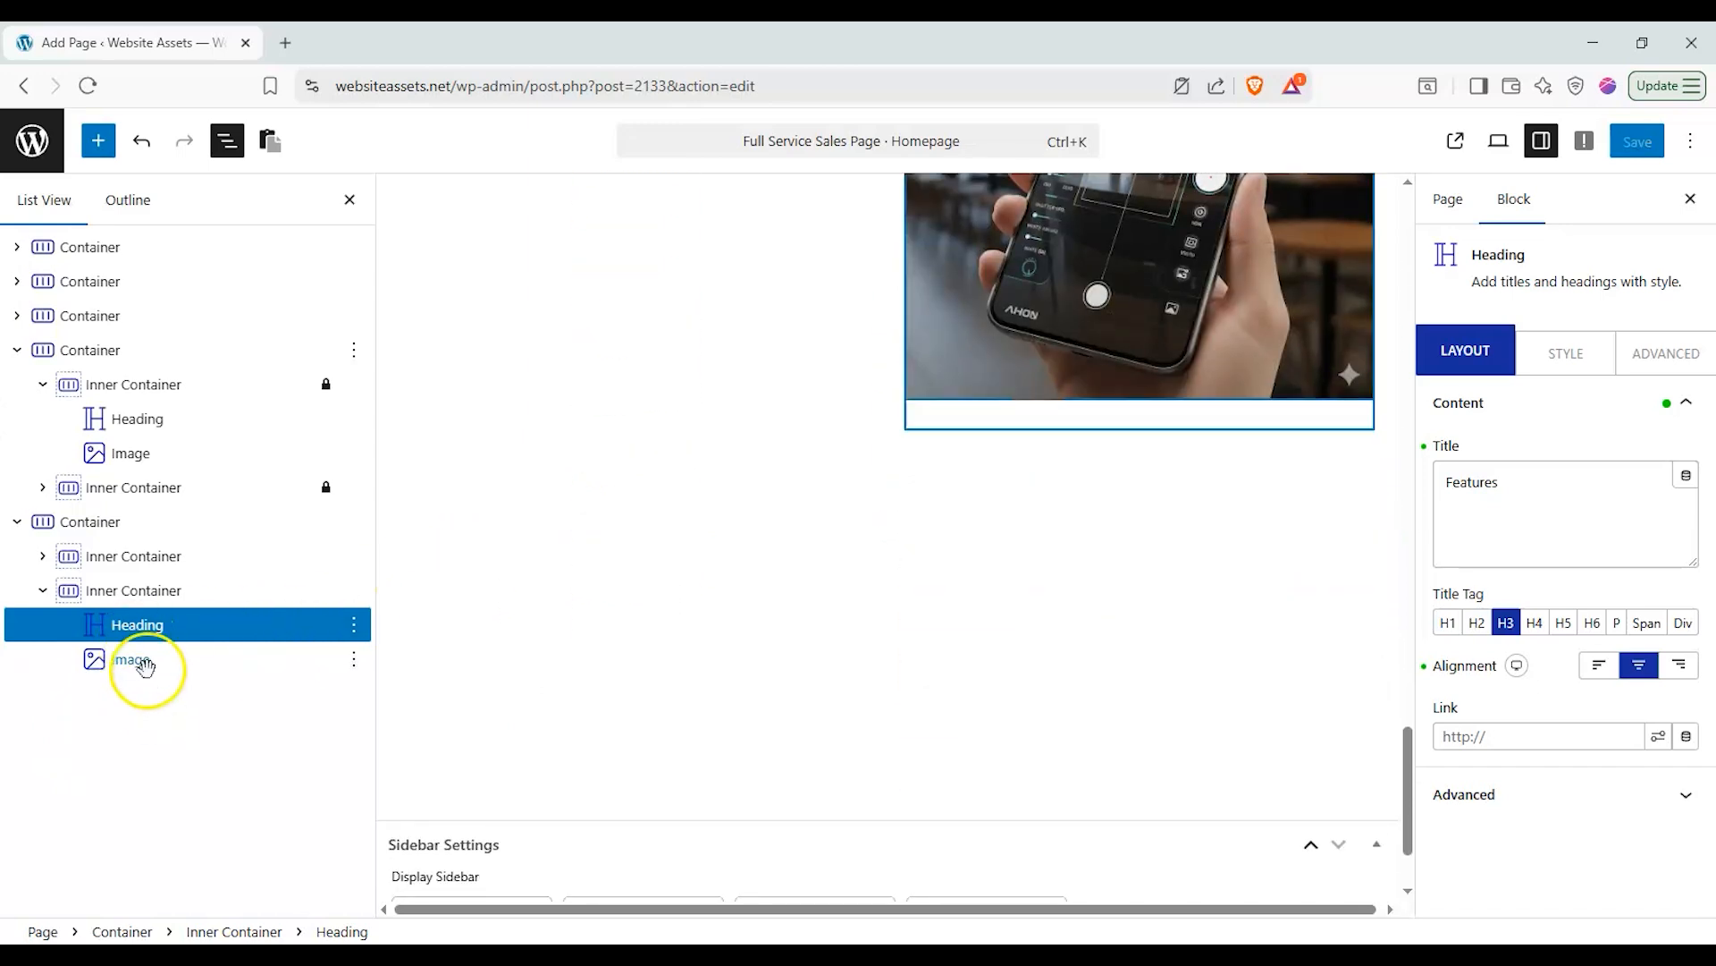
# Search the block library for "process" and add the Process Steps block below the Features section.
pyautogui.click(43, 590)
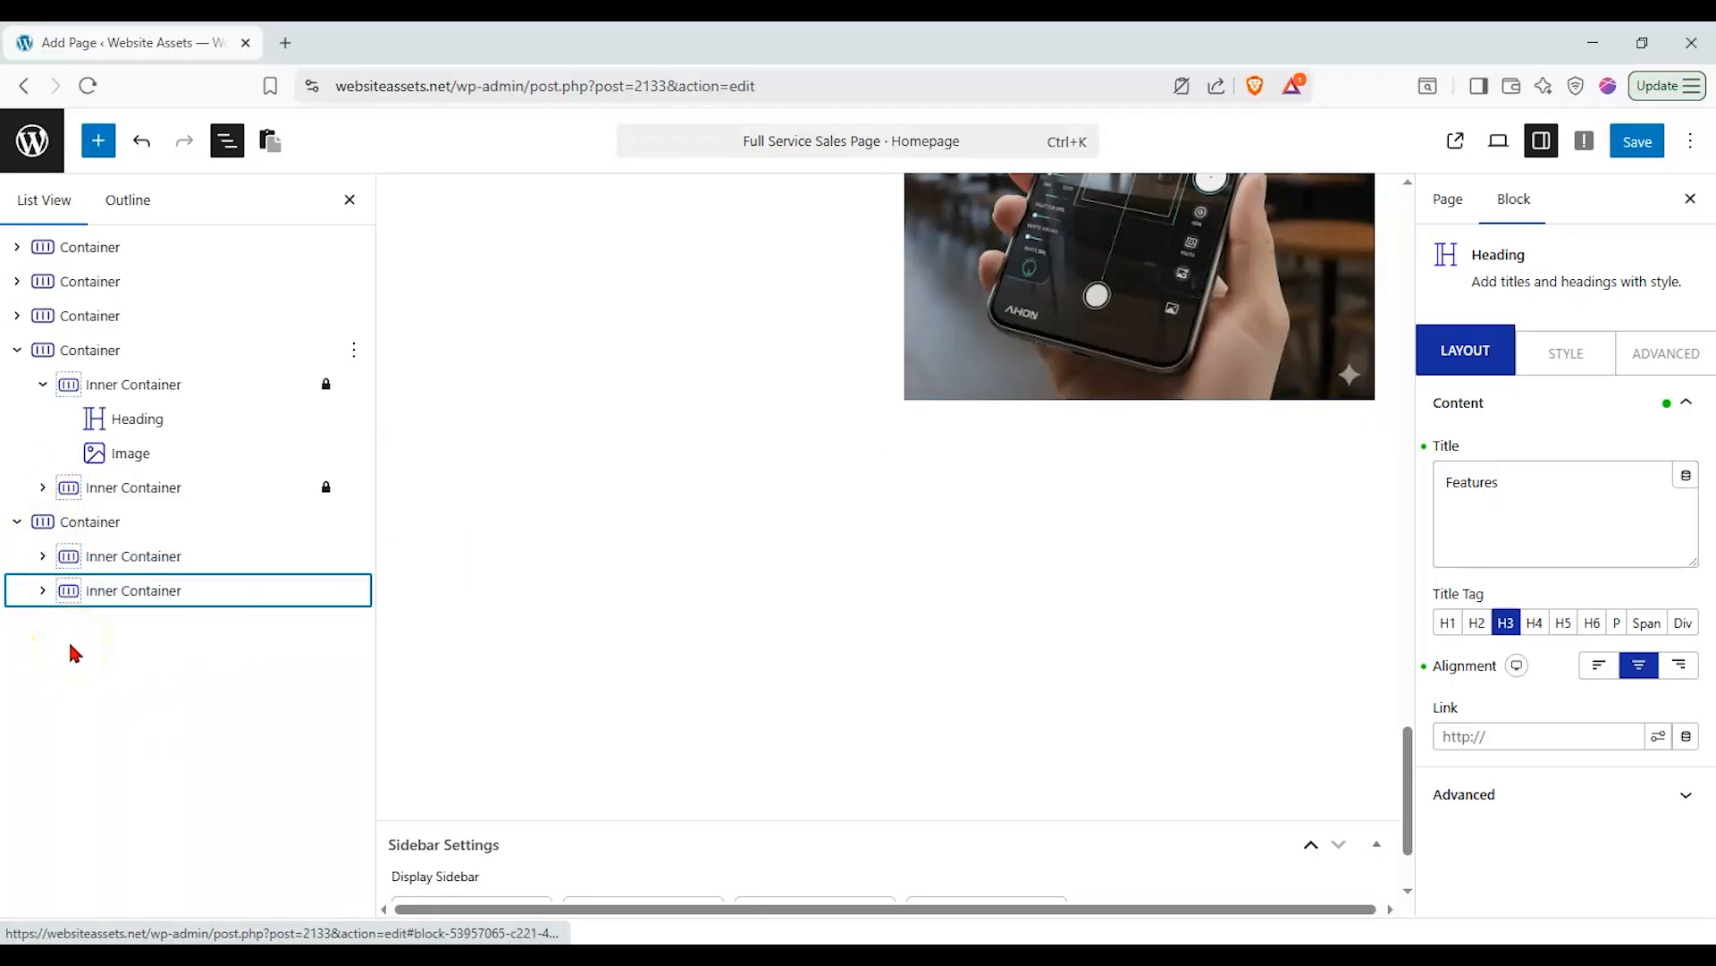
pyautogui.click(98, 141)
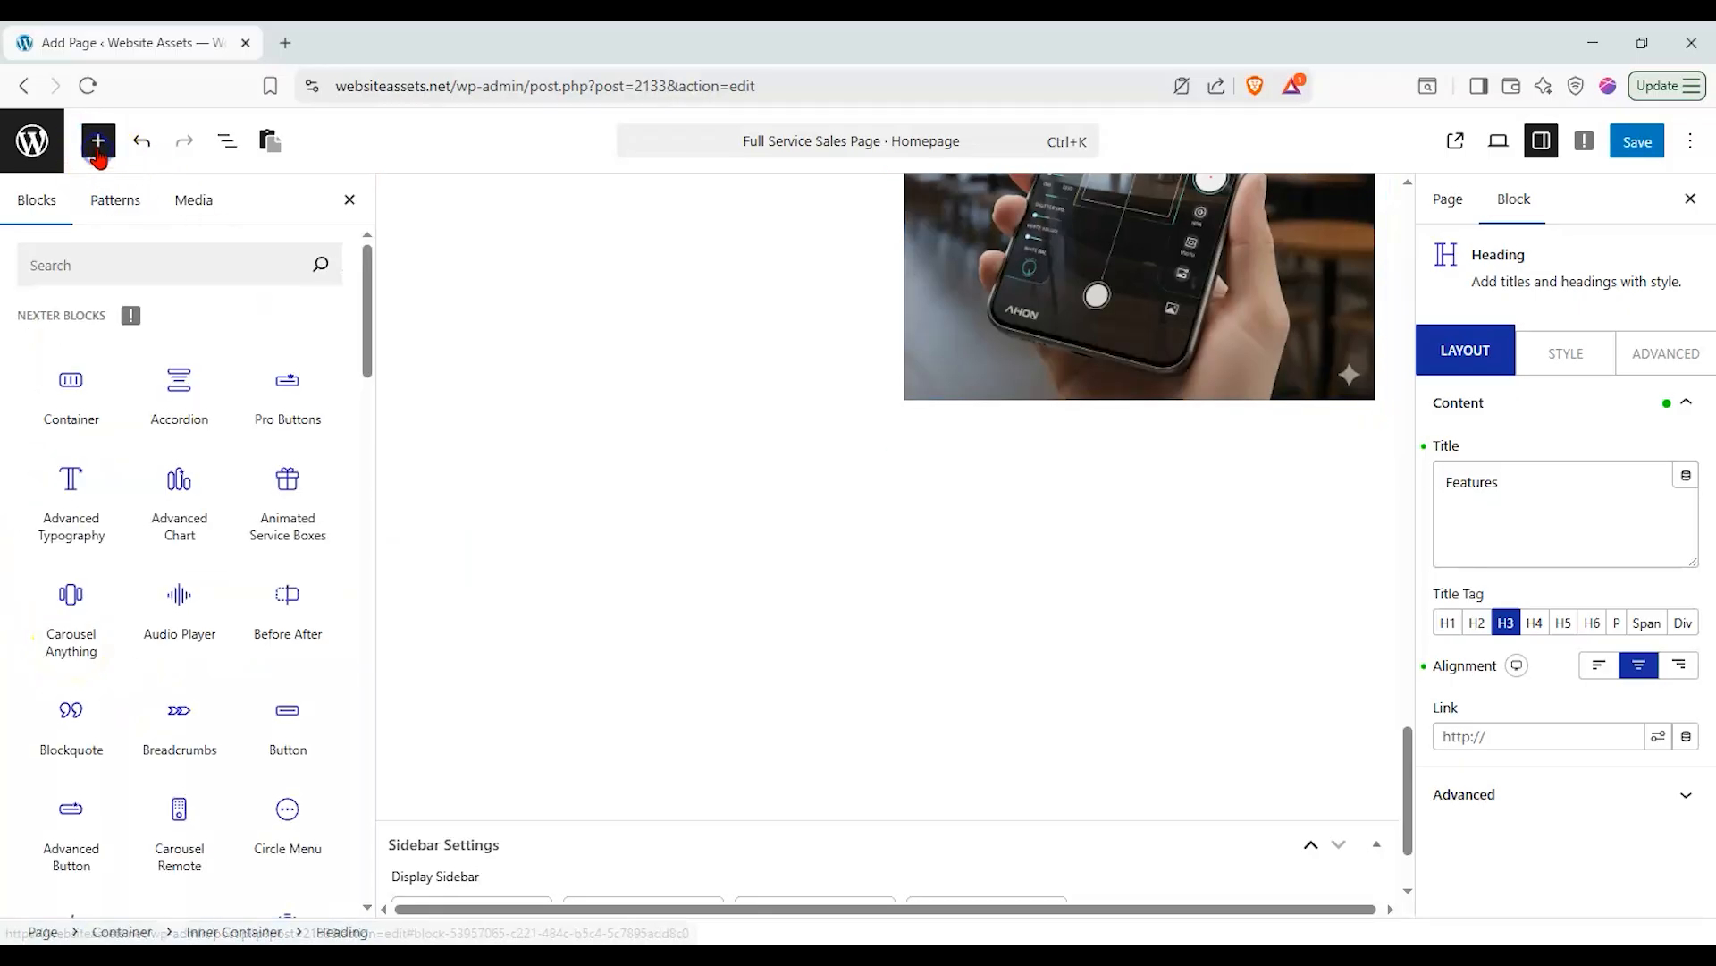
pyautogui.click(163, 277)
pyautogui.write('proices')
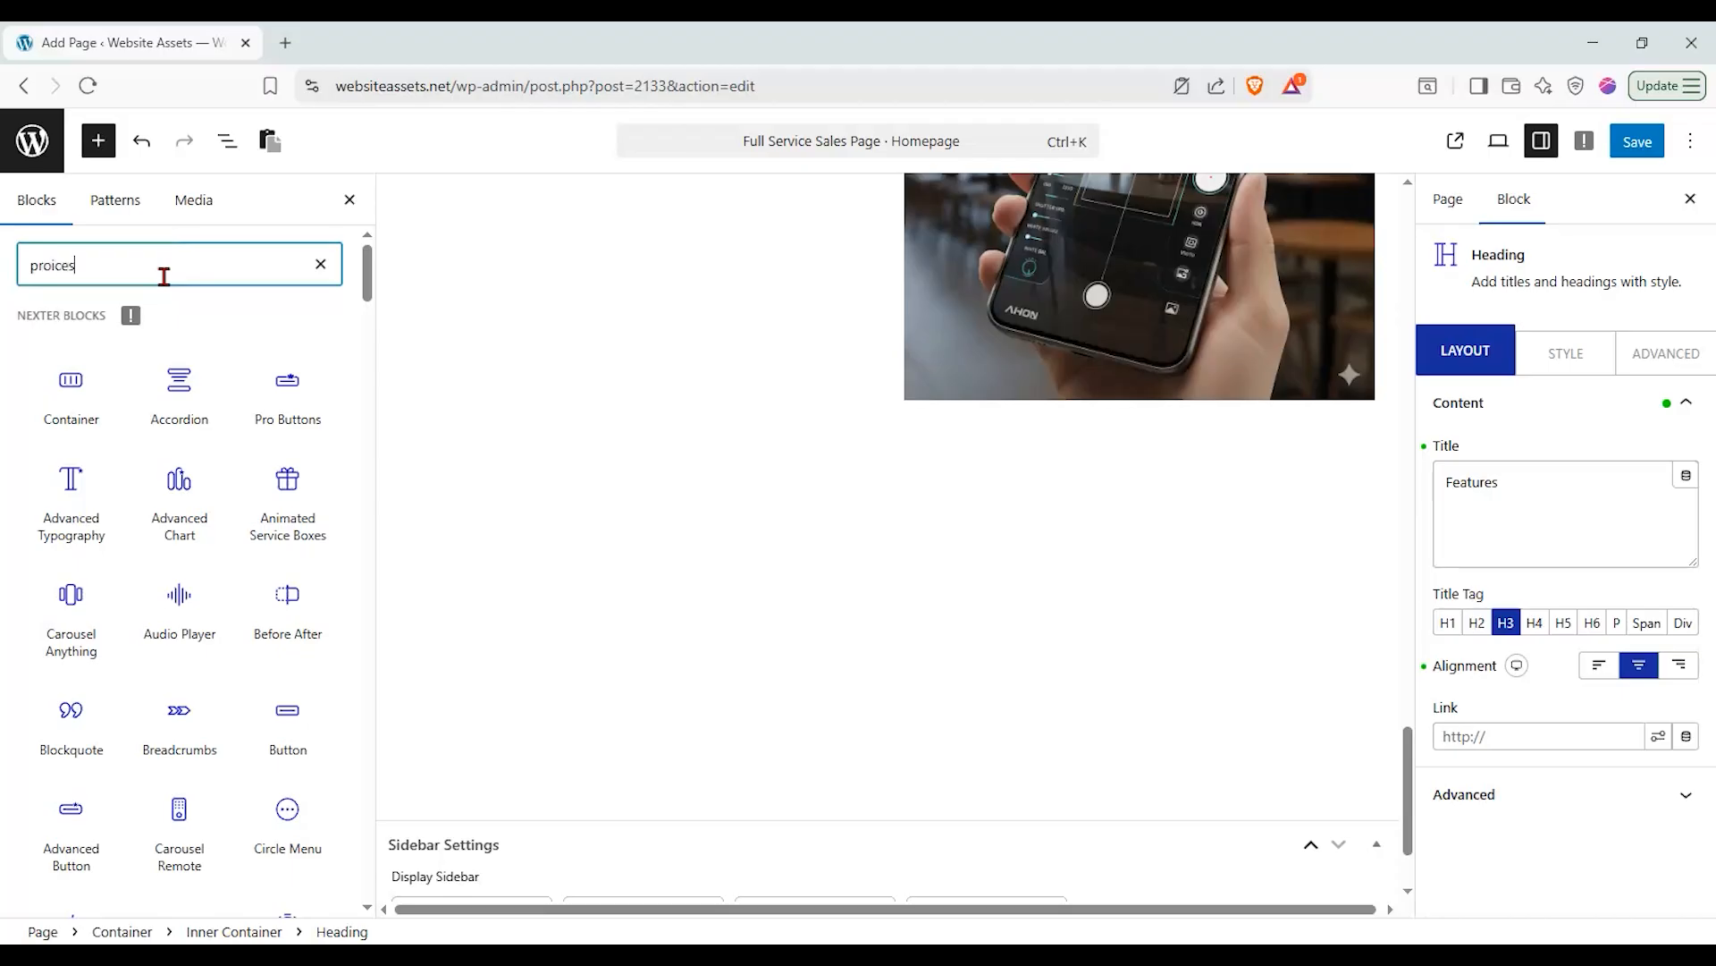
pyautogui.press('BackSpace')
pyautogui.press('BackSpace')
pyautogui.press('BackSpace')
pyautogui.press('BackSpace')
pyautogui.write('ces')
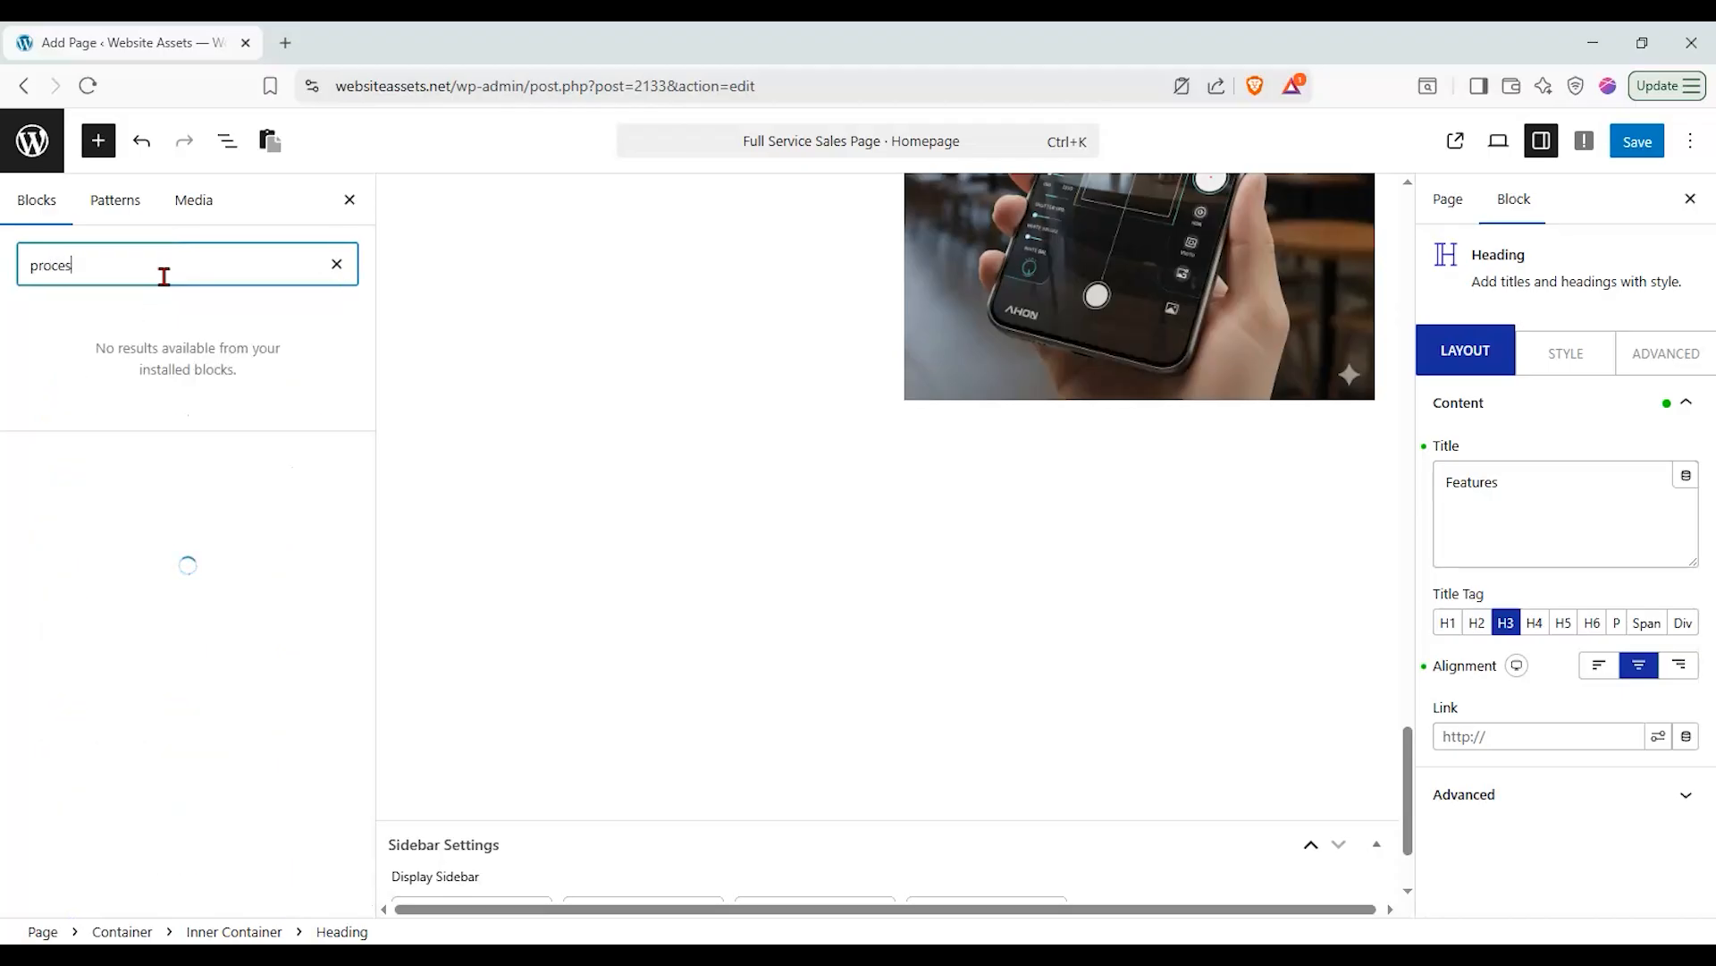
pyautogui.write('s')
pyautogui.click(77, 402)
pyautogui.moveTo(65, 353); pyautogui.dragTo(851, 479)
# Switch the Process Steps block to the horizontal style and extend it to three steps, deleting the surplus fourth one.
pyautogui.click(1627, 555)
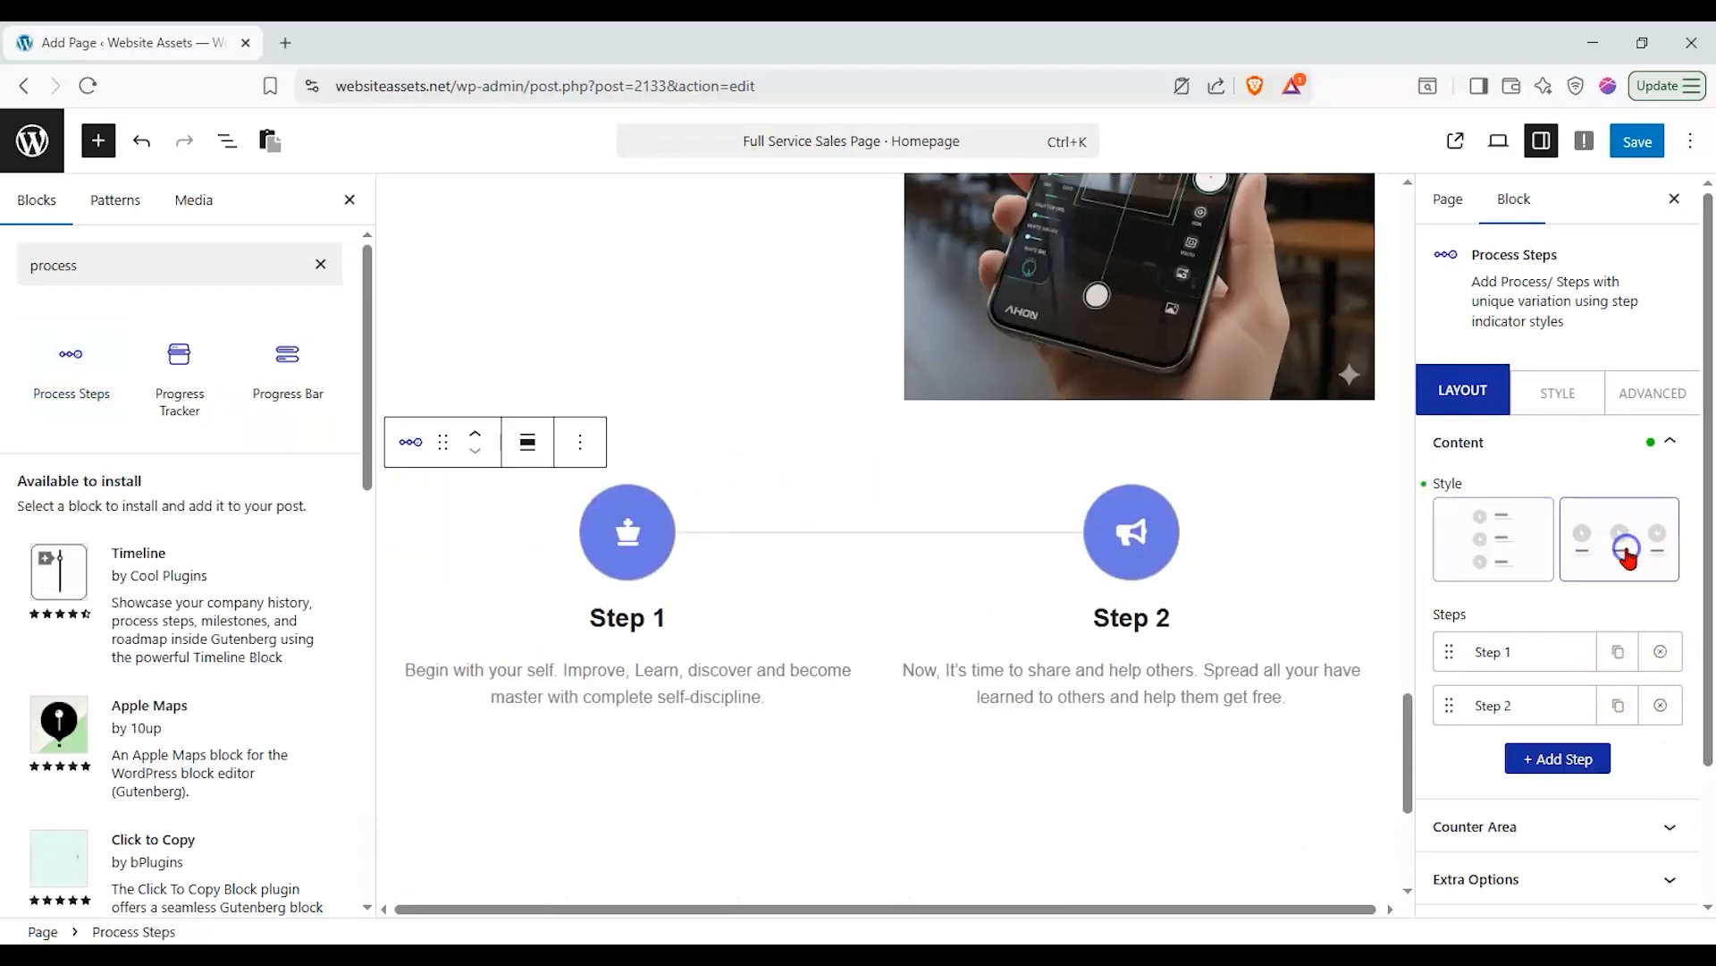
pyautogui.click(1547, 762)
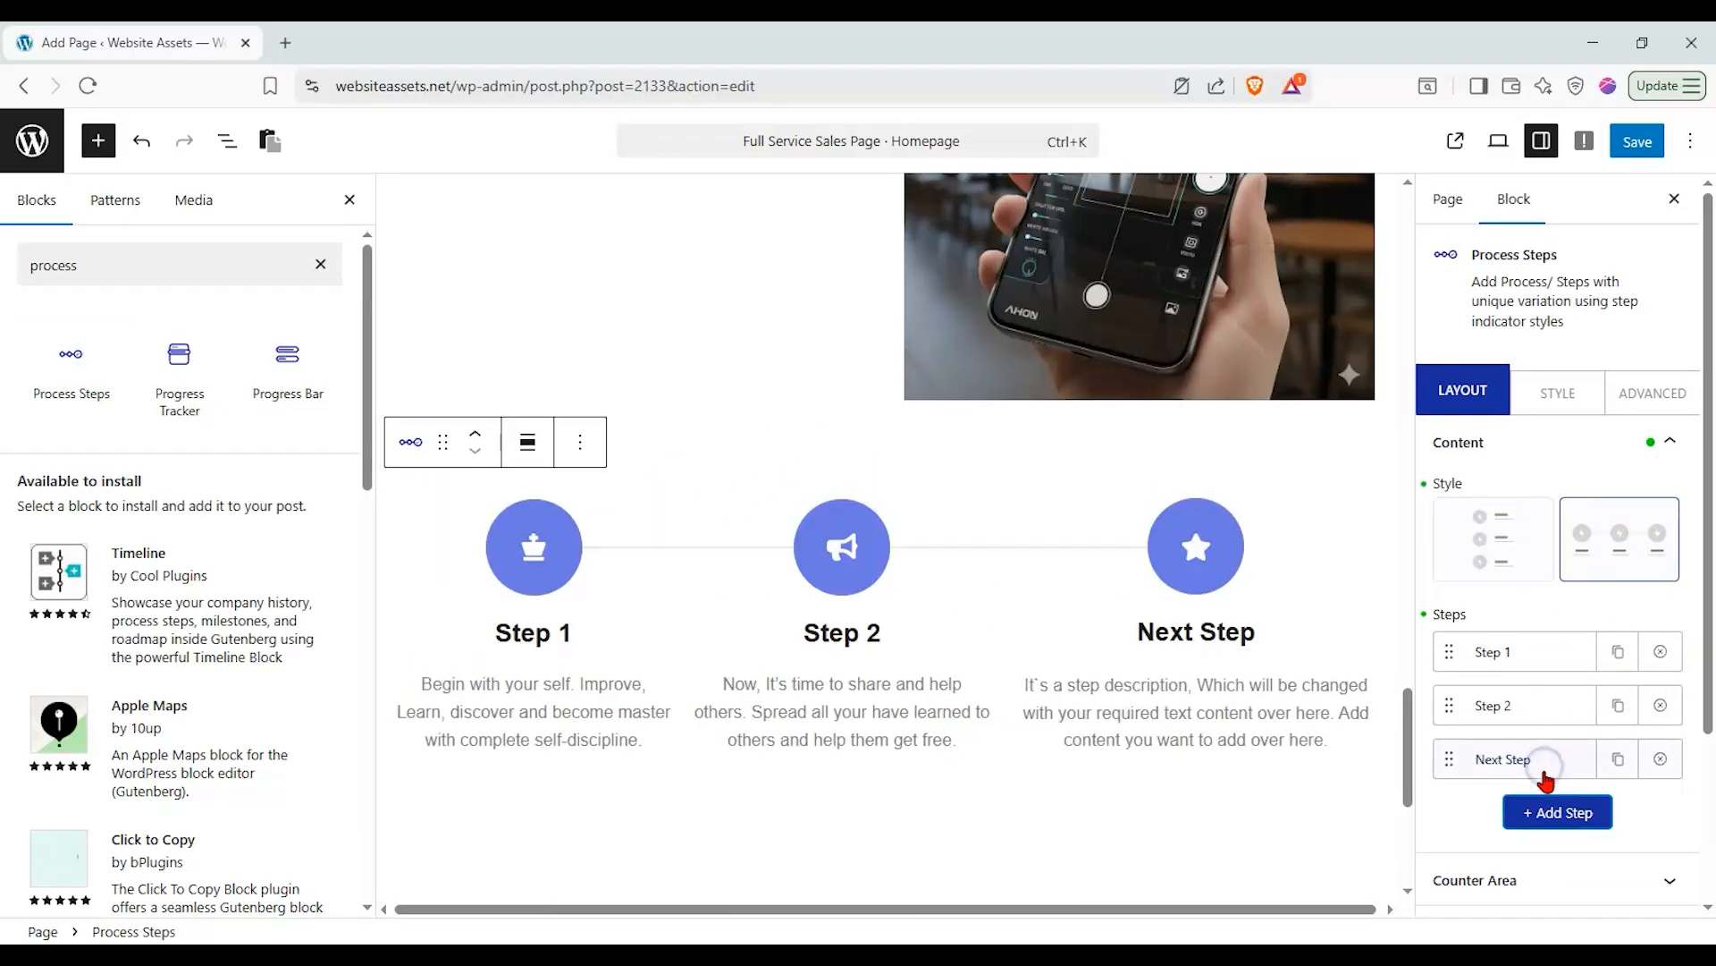
pyautogui.click(1539, 811)
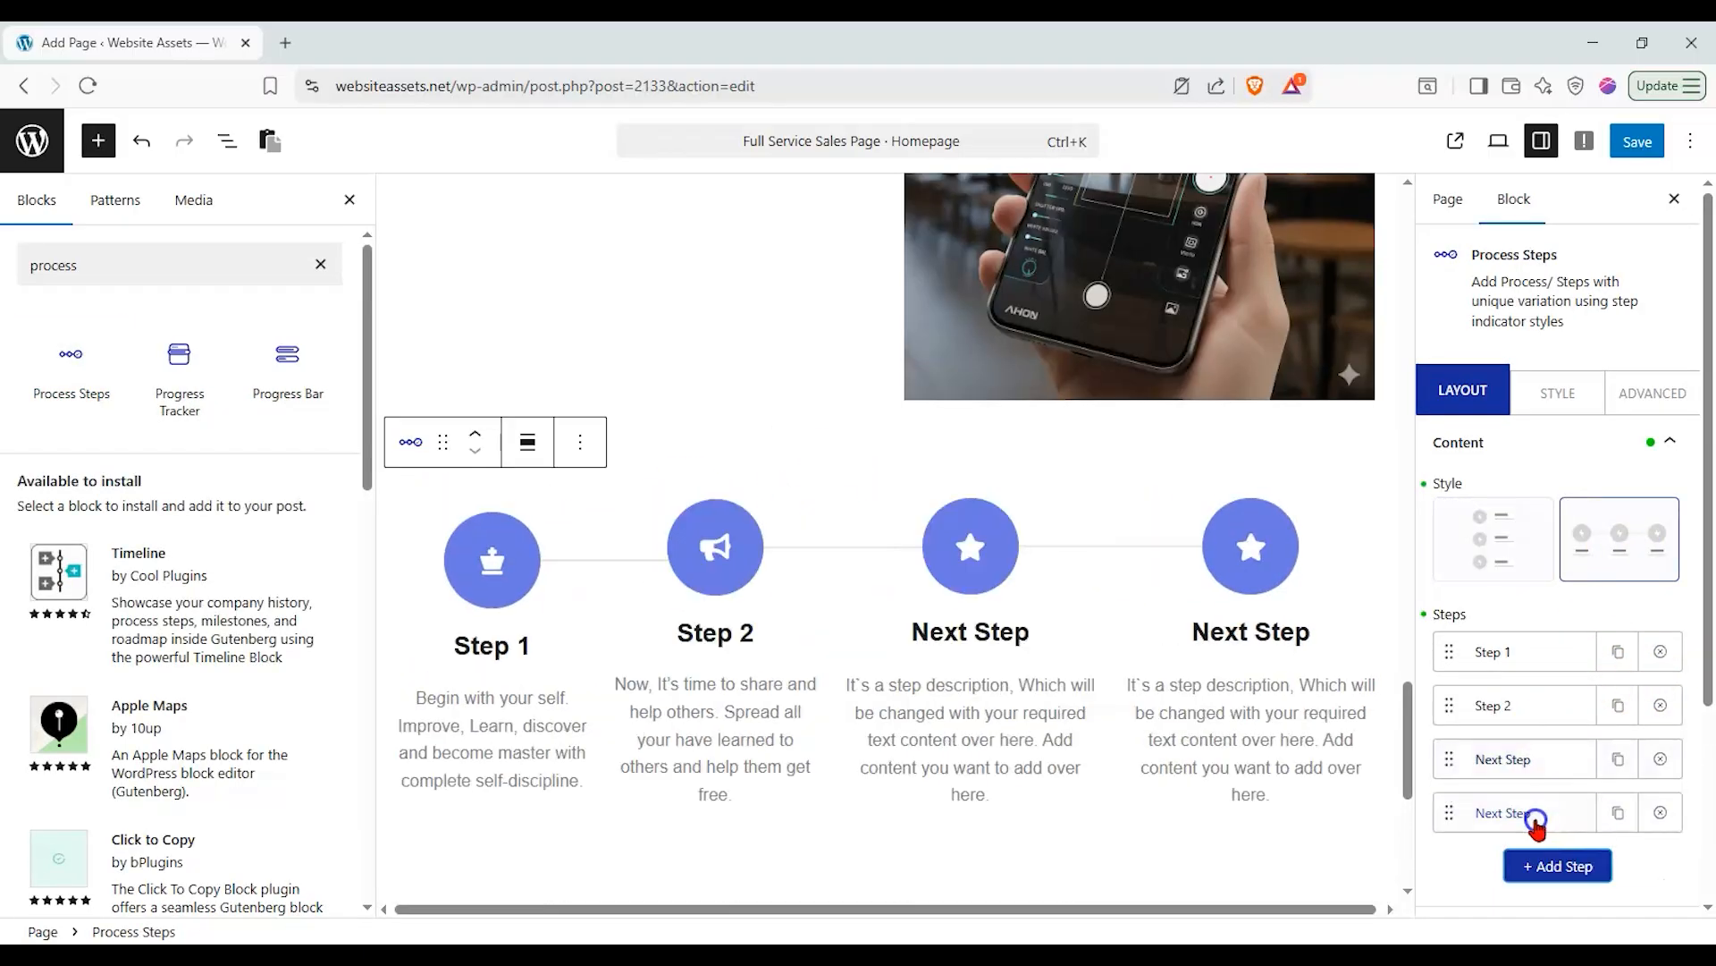
pyautogui.click(1660, 812)
# Rename the third process step's title to "Step 3".
pyautogui.click(1502, 657)
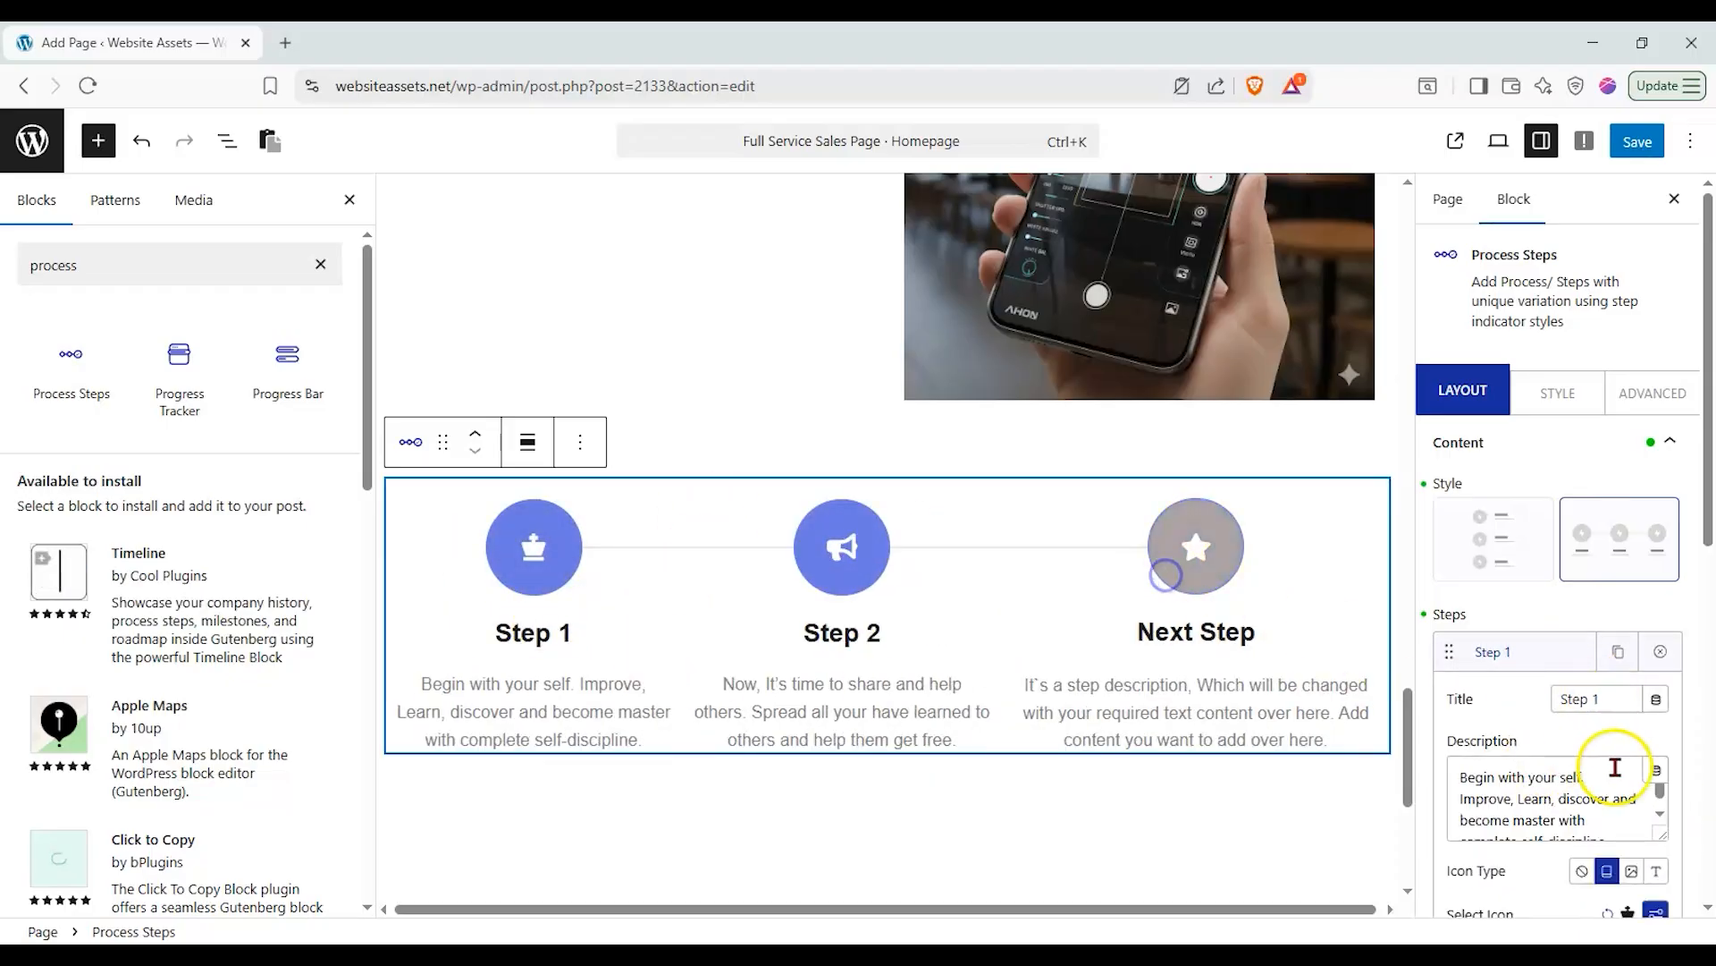
pyautogui.click(1505, 652)
pyautogui.click(1546, 759)
pyautogui.moveTo(1585, 827); pyautogui.dragTo(1454, 807)
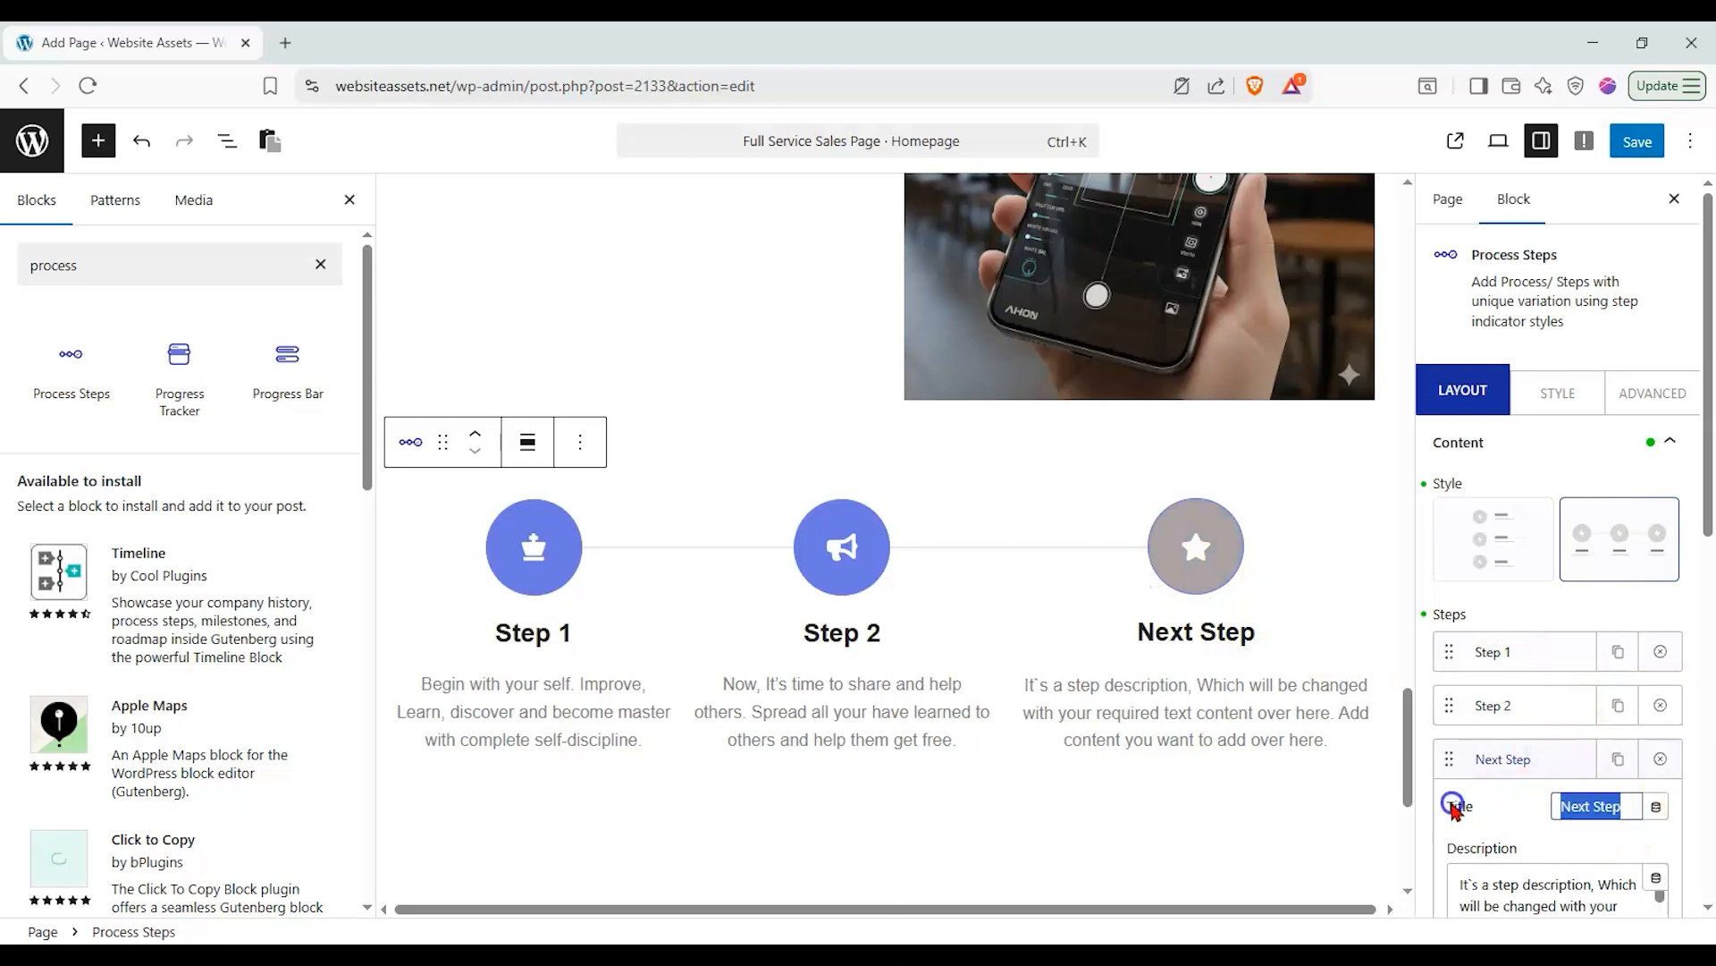
pyautogui.write('Step 3')
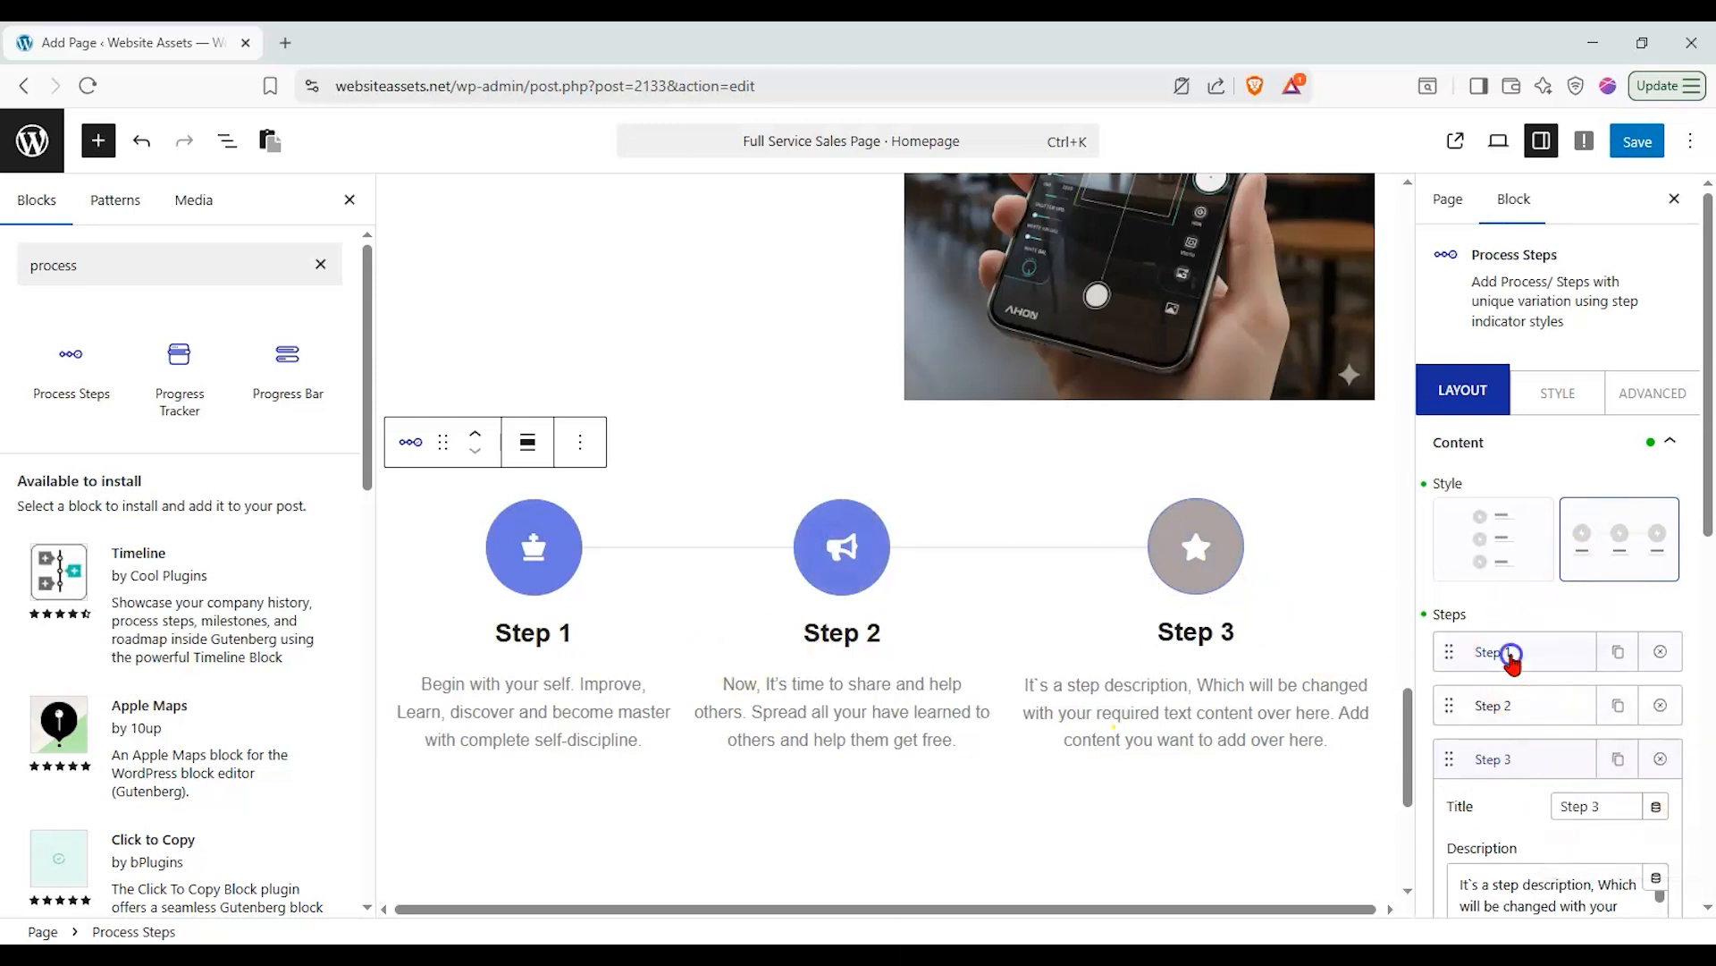
# Replace the first process step's description with "Order your phone from any of our partners.".
pyautogui.click(1509, 653)
pyautogui.moveTo(1464, 778); pyautogui.dragTo(1661, 872)
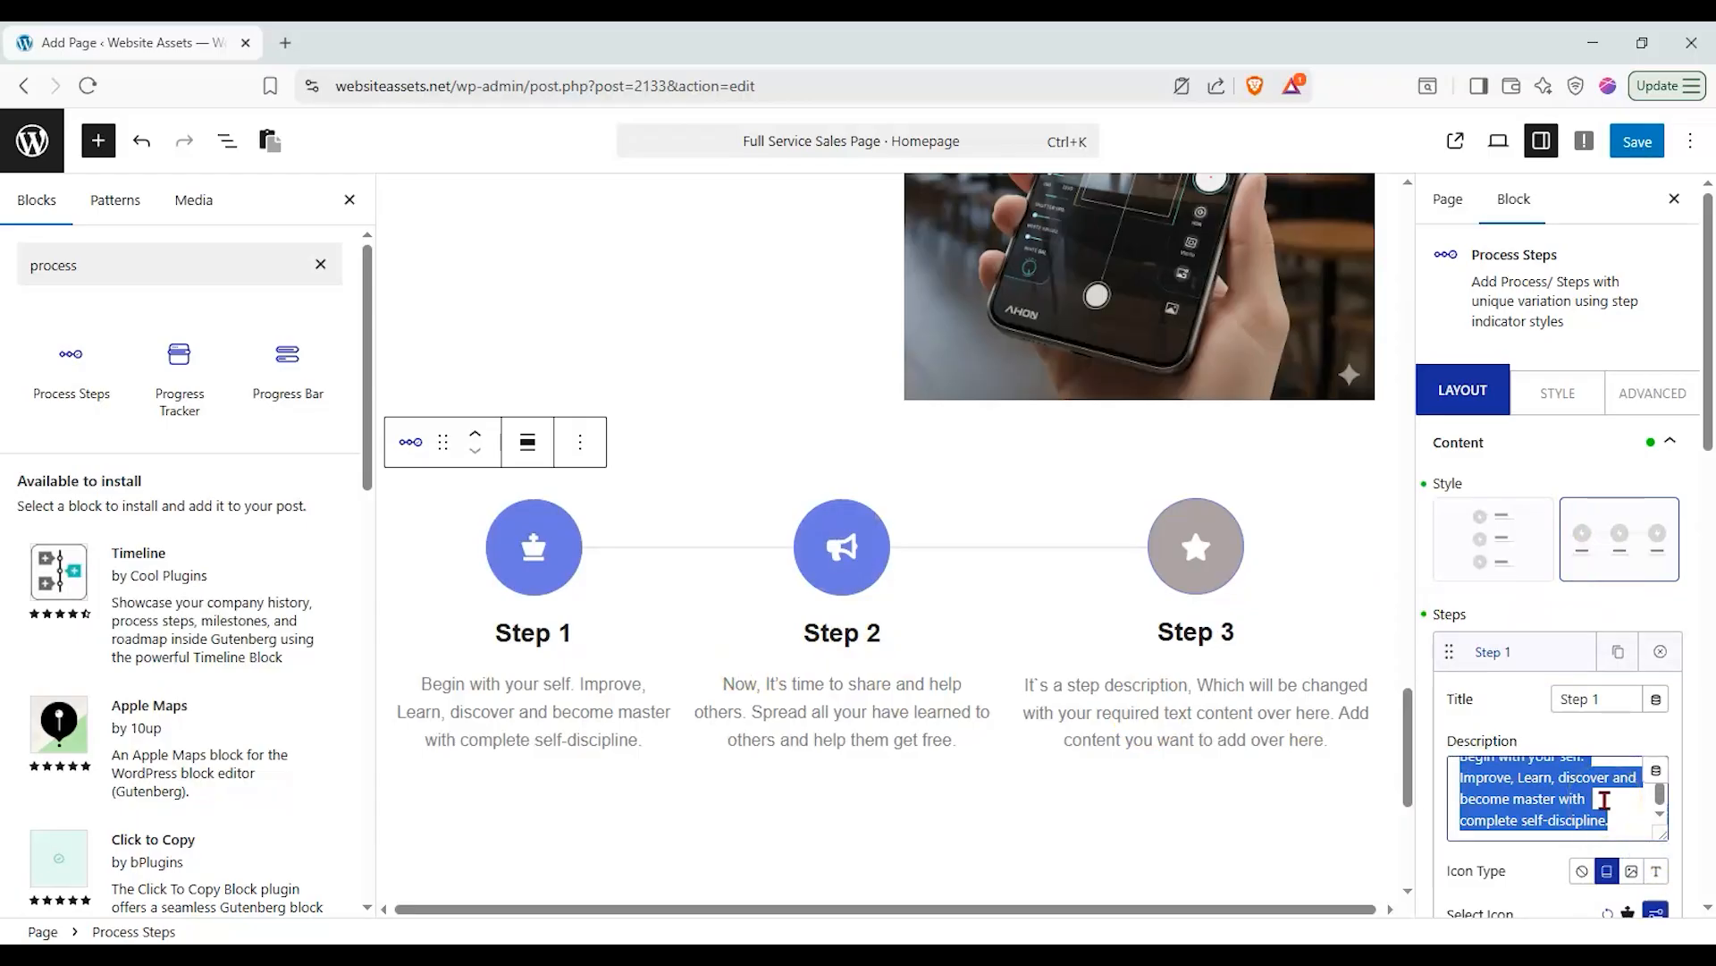
pyautogui.write('Order your phone fro')
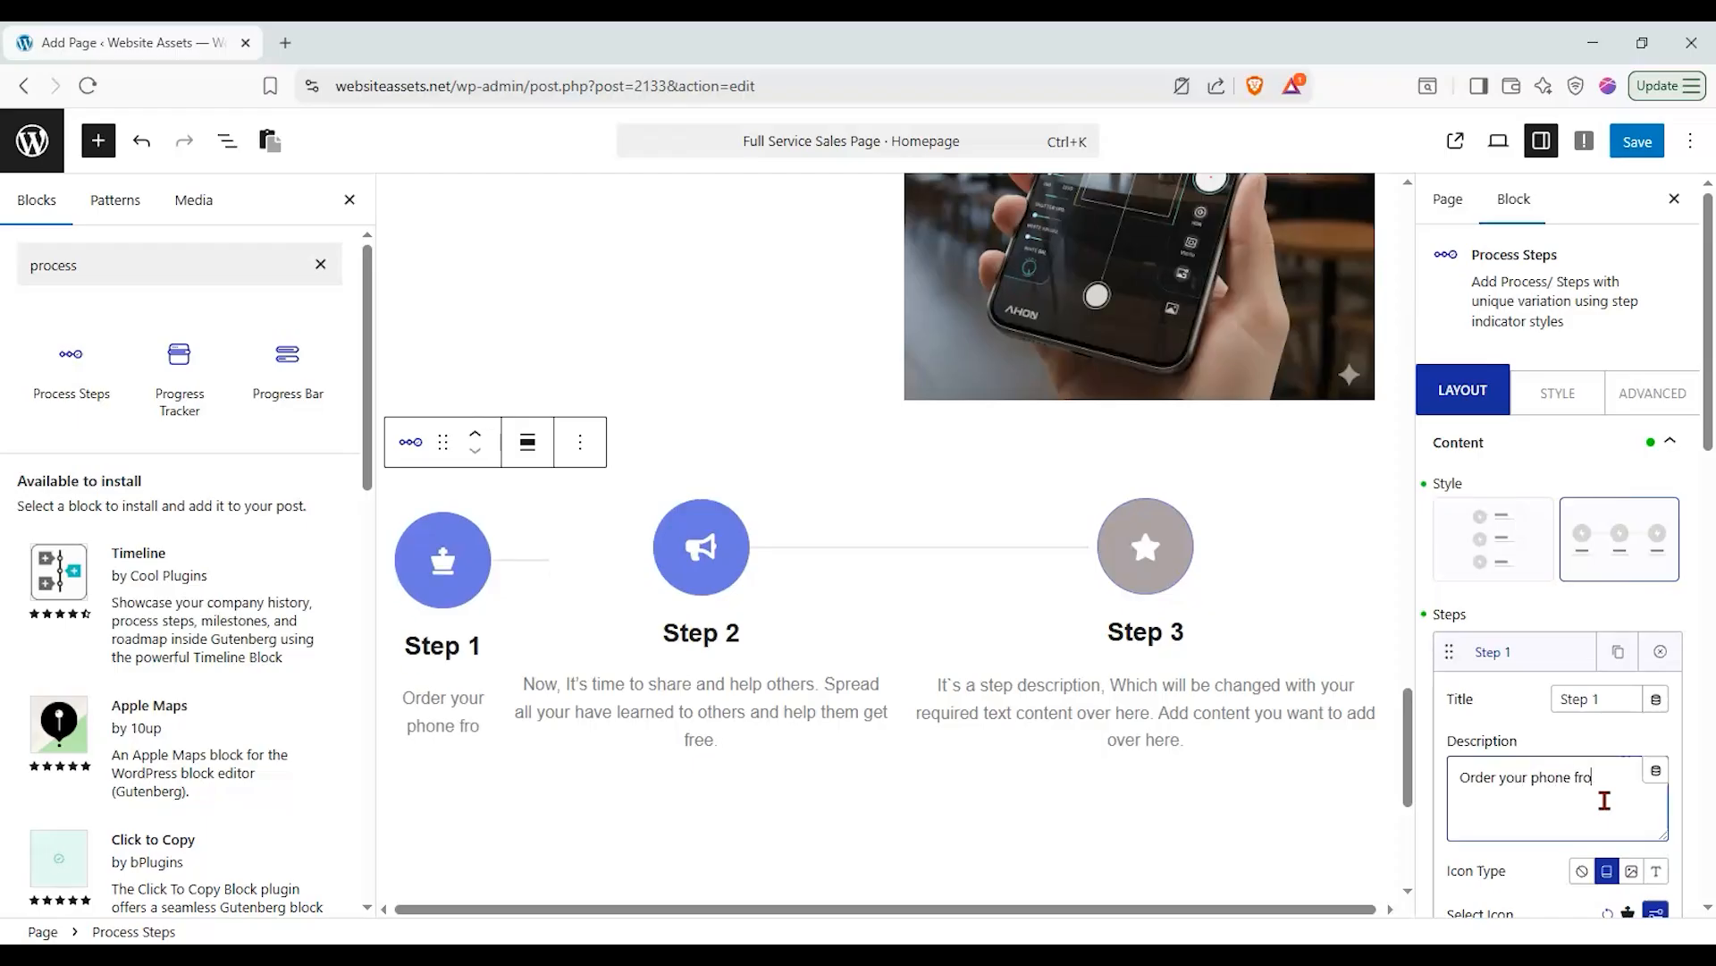
pyautogui.write('m any of our partners.')
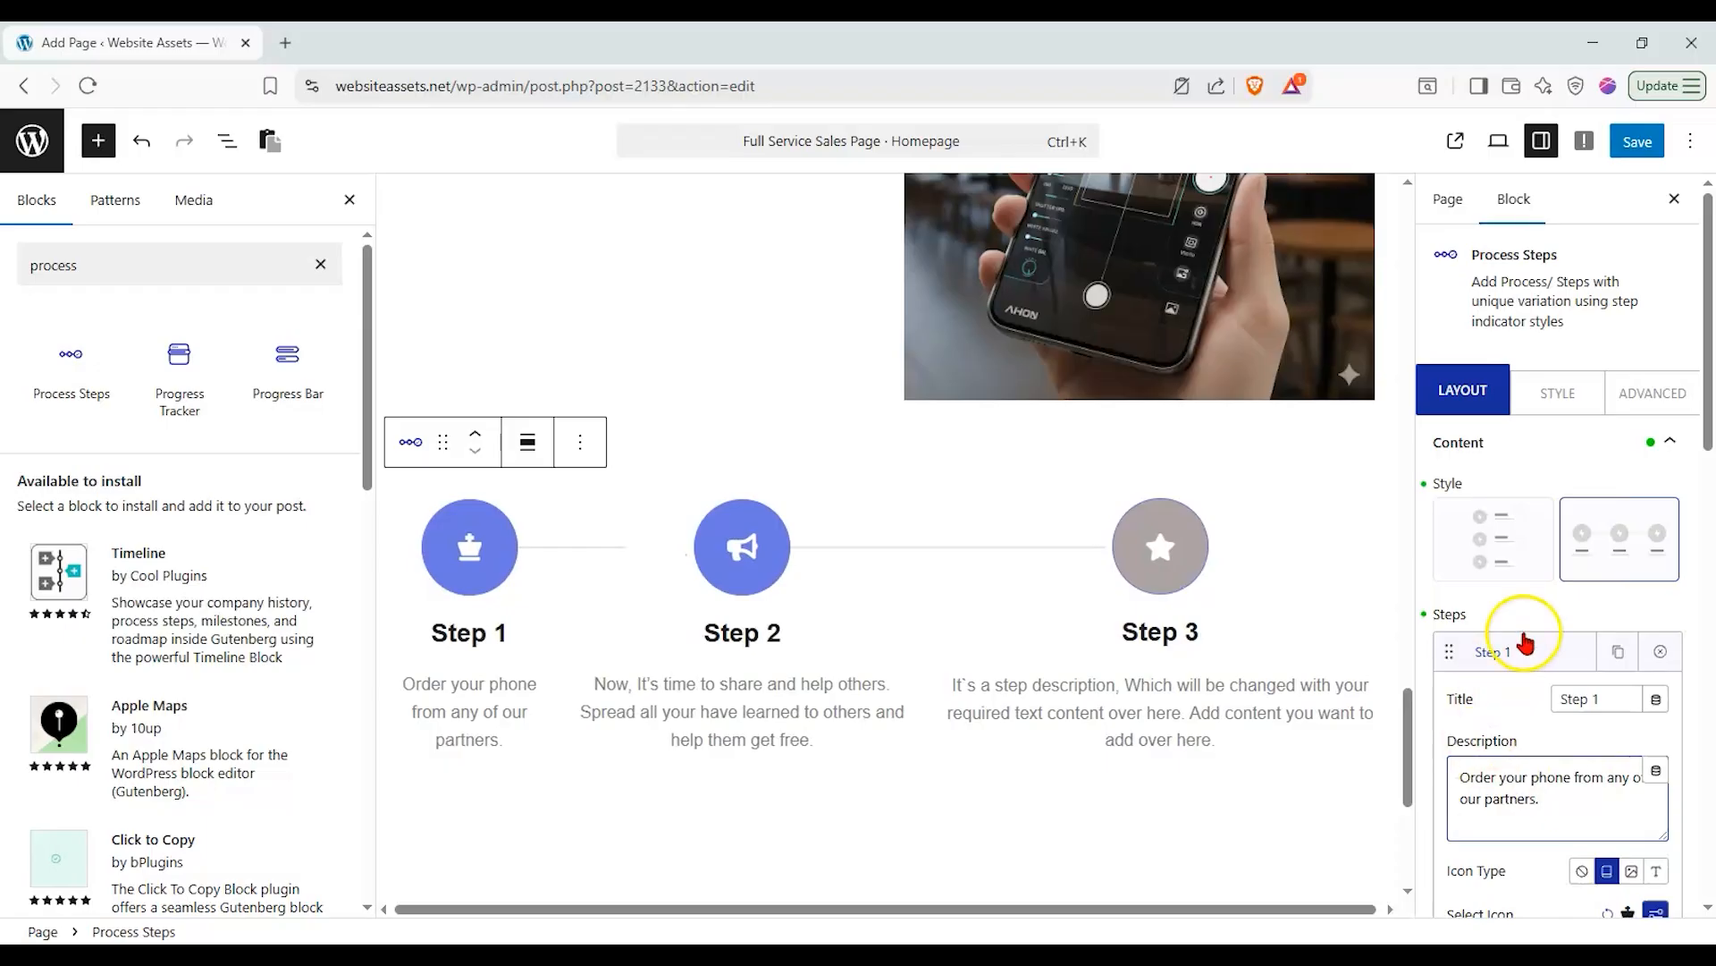
# Replace the second process step's description with "Use your phone!".
pyautogui.click(1526, 644)
pyautogui.click(1526, 705)
pyautogui.scroll(-10, 1460, 816)
pyautogui.scroll(8, 1599, 809)
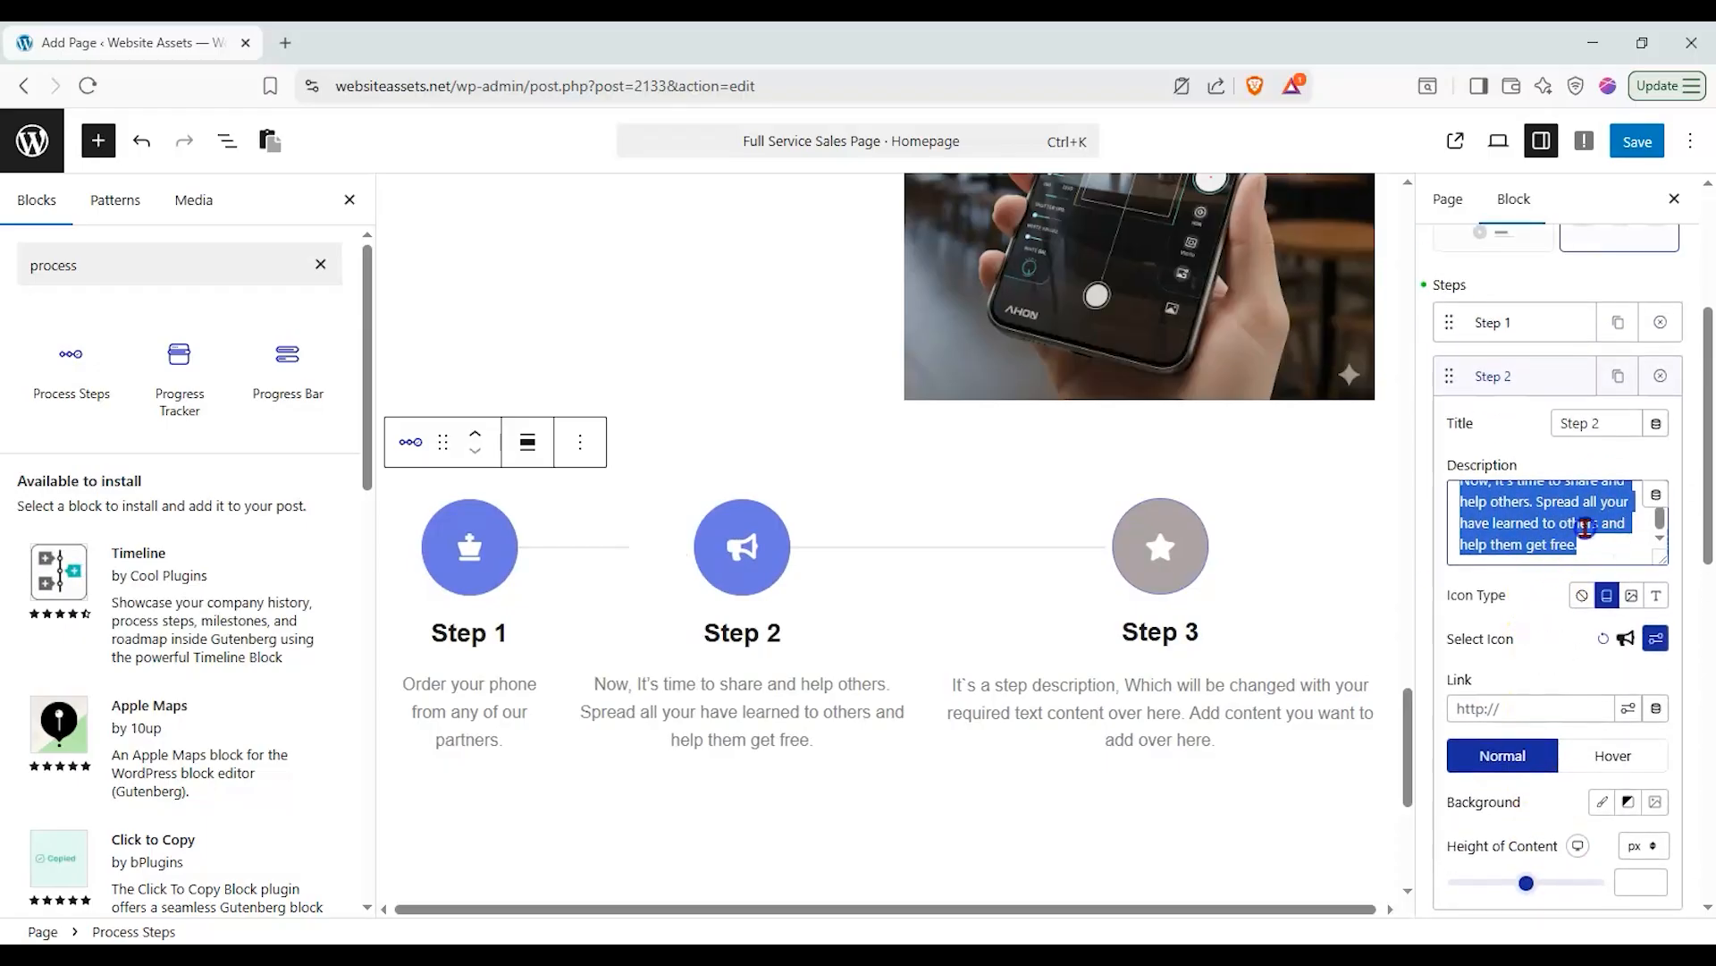
pyautogui.moveTo(1589, 544); pyautogui.dragTo(1455, 482)
pyautogui.write('Use y')
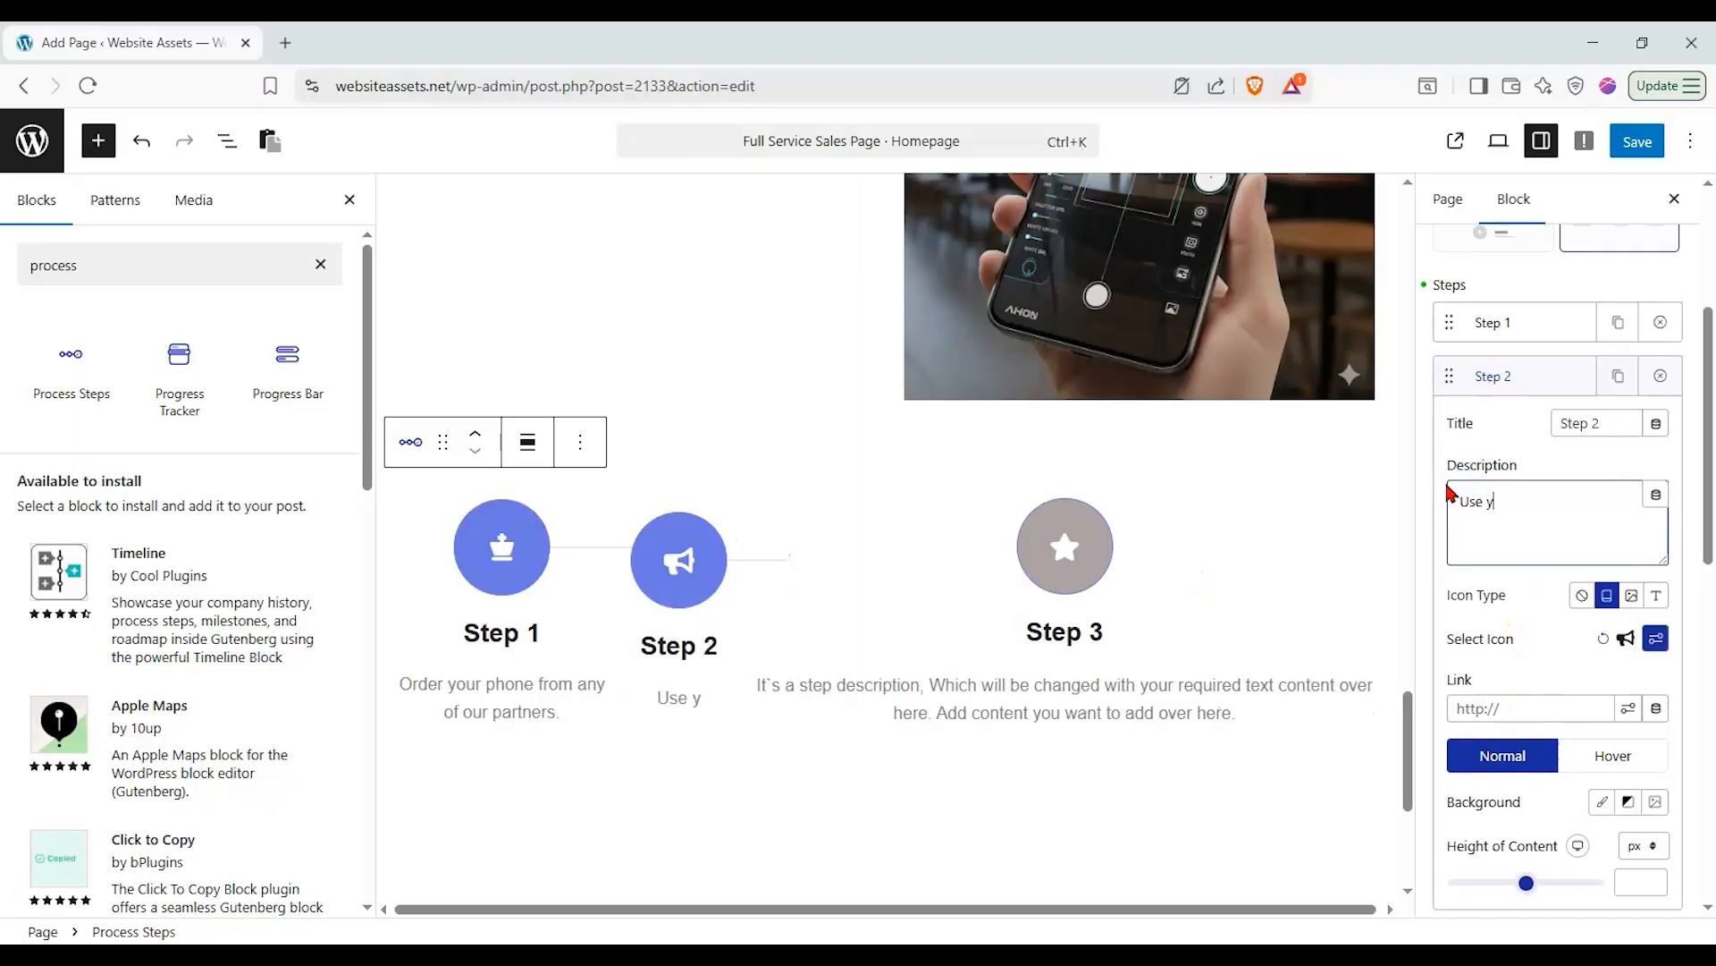
pyautogui.write('our phone!')
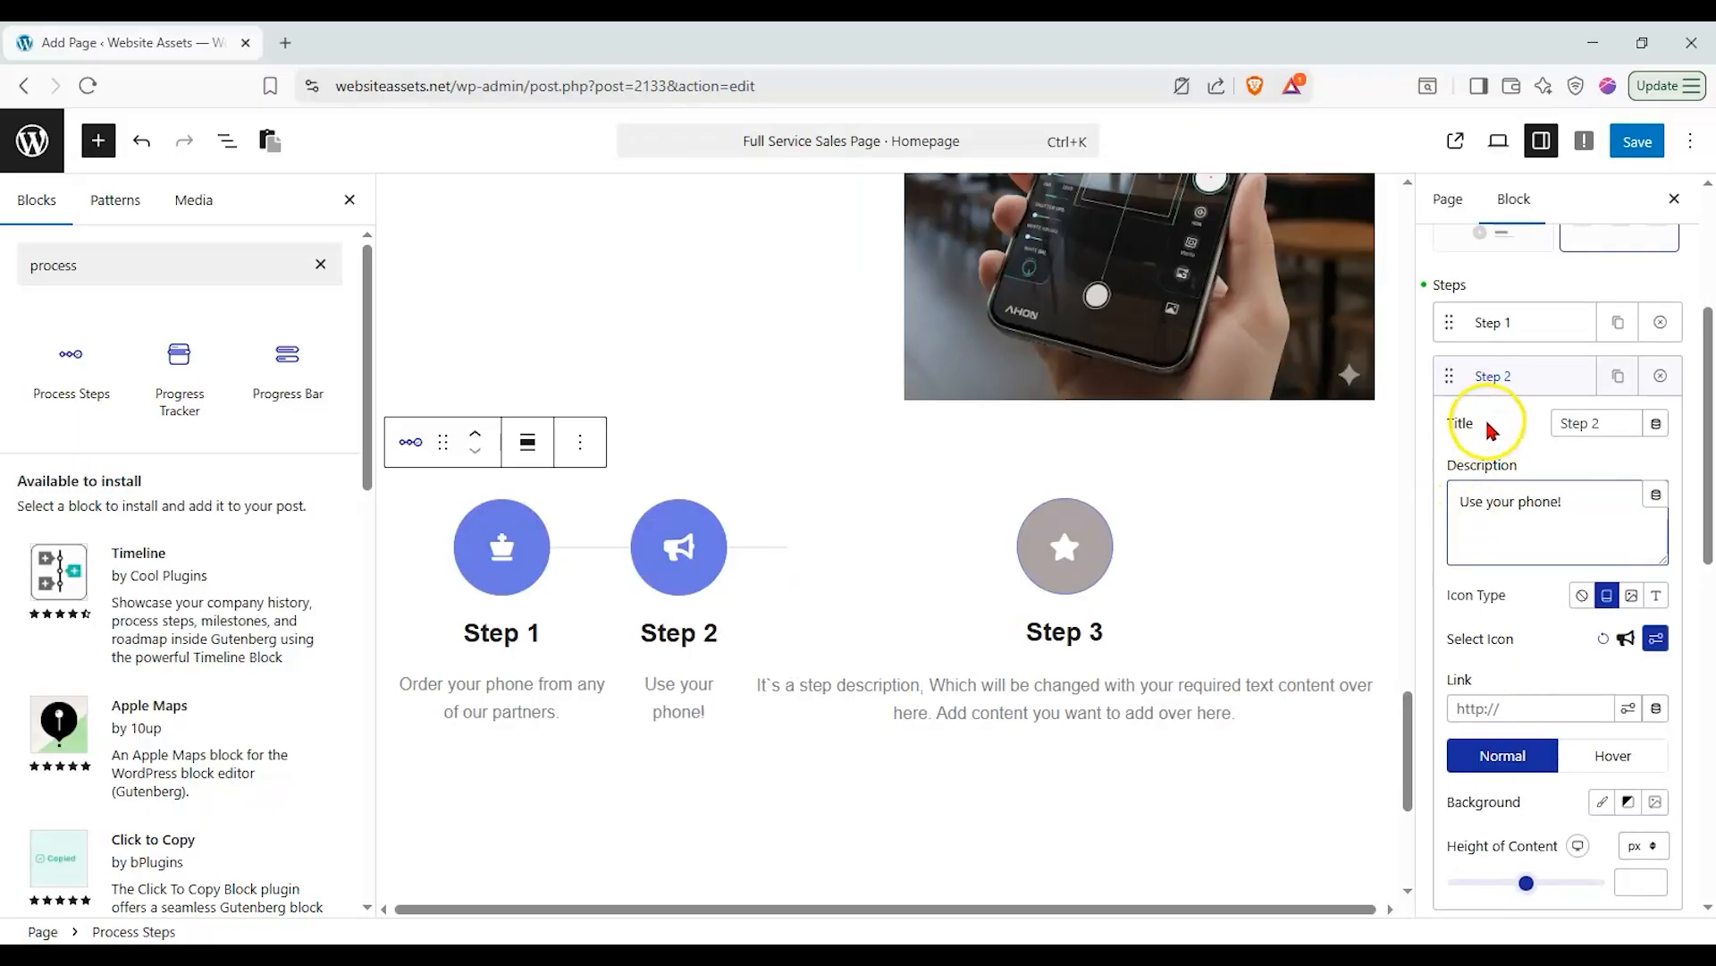
# Replace the third process step's description with "Tired of your phone? No need to buy a new one. Just upgrade the hardware and/or software!".
pyautogui.click(1495, 375)
pyautogui.moveTo(1458, 555); pyautogui.dragTo(1624, 655)
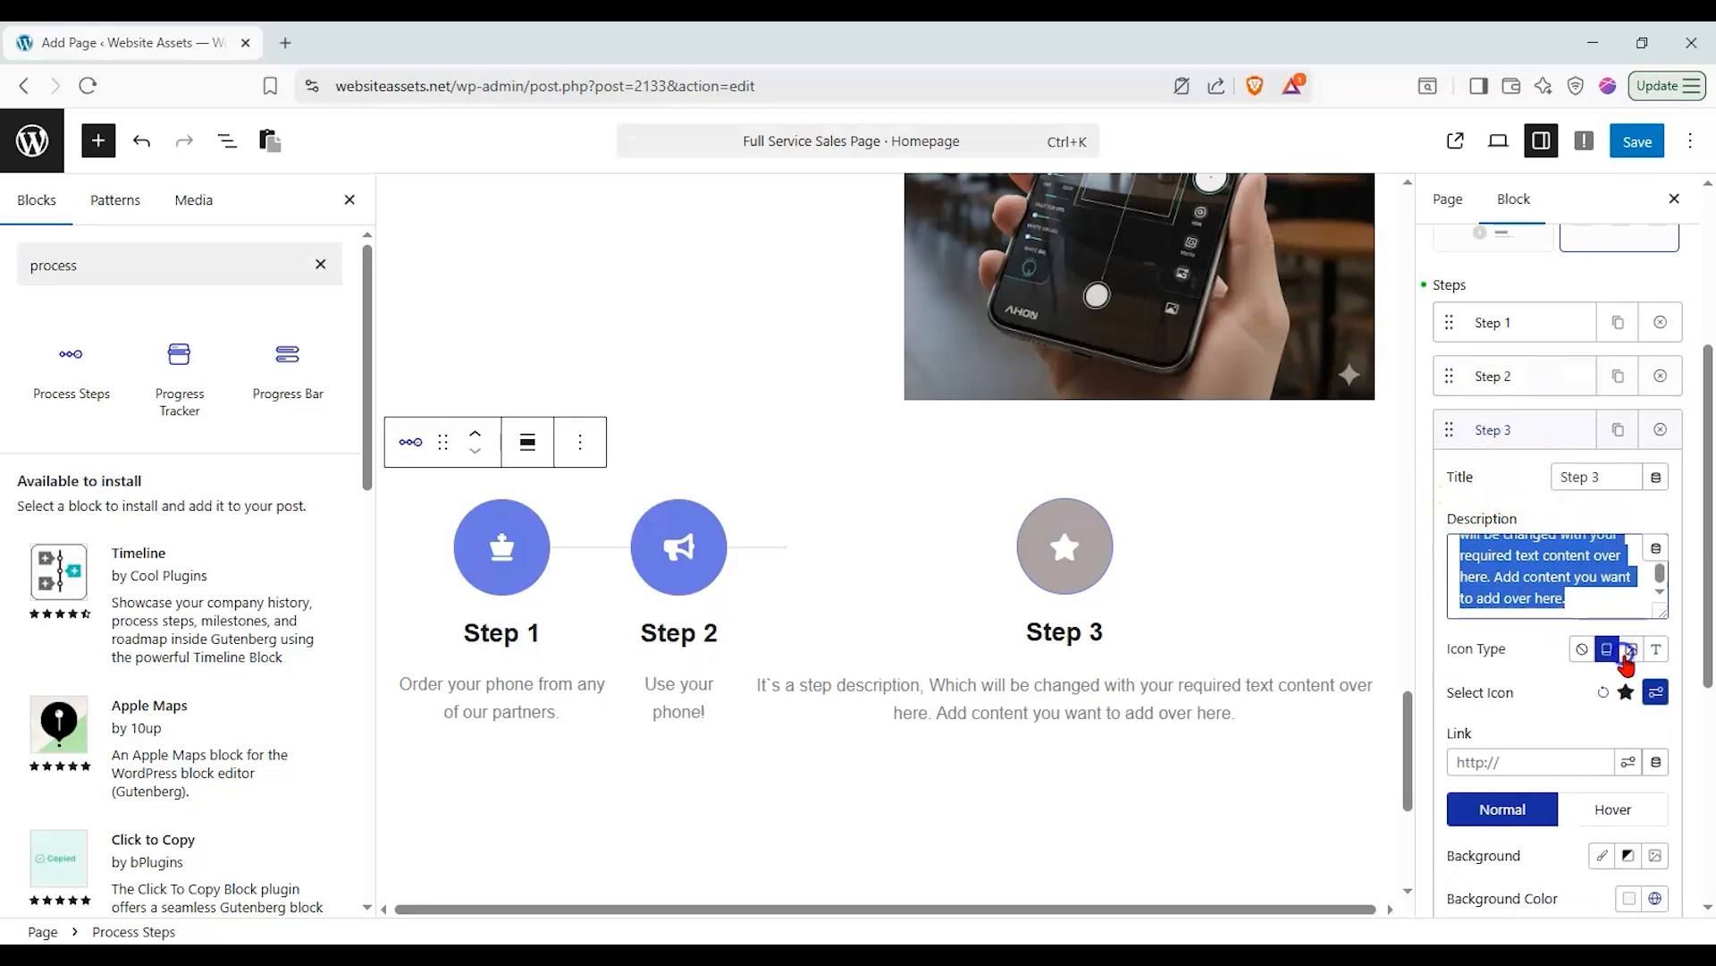
pyautogui.write('Tired of u')
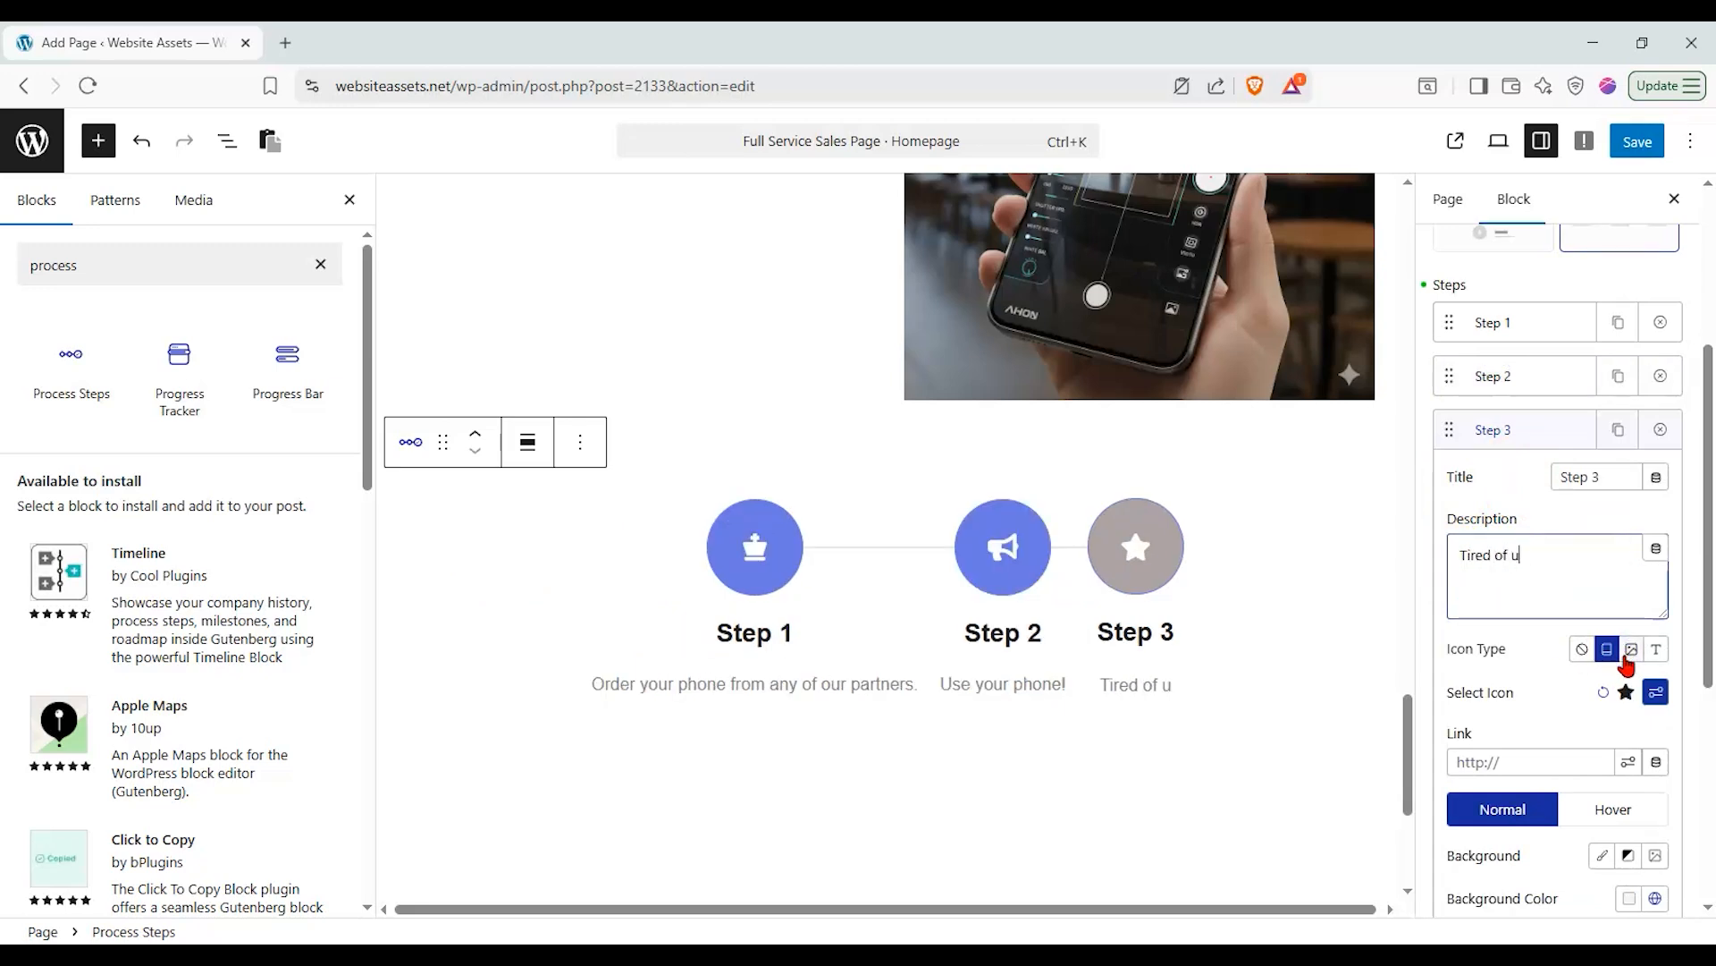
pyautogui.press('BackSpace')
pyautogui.write('your phone? No need to buy a new ')
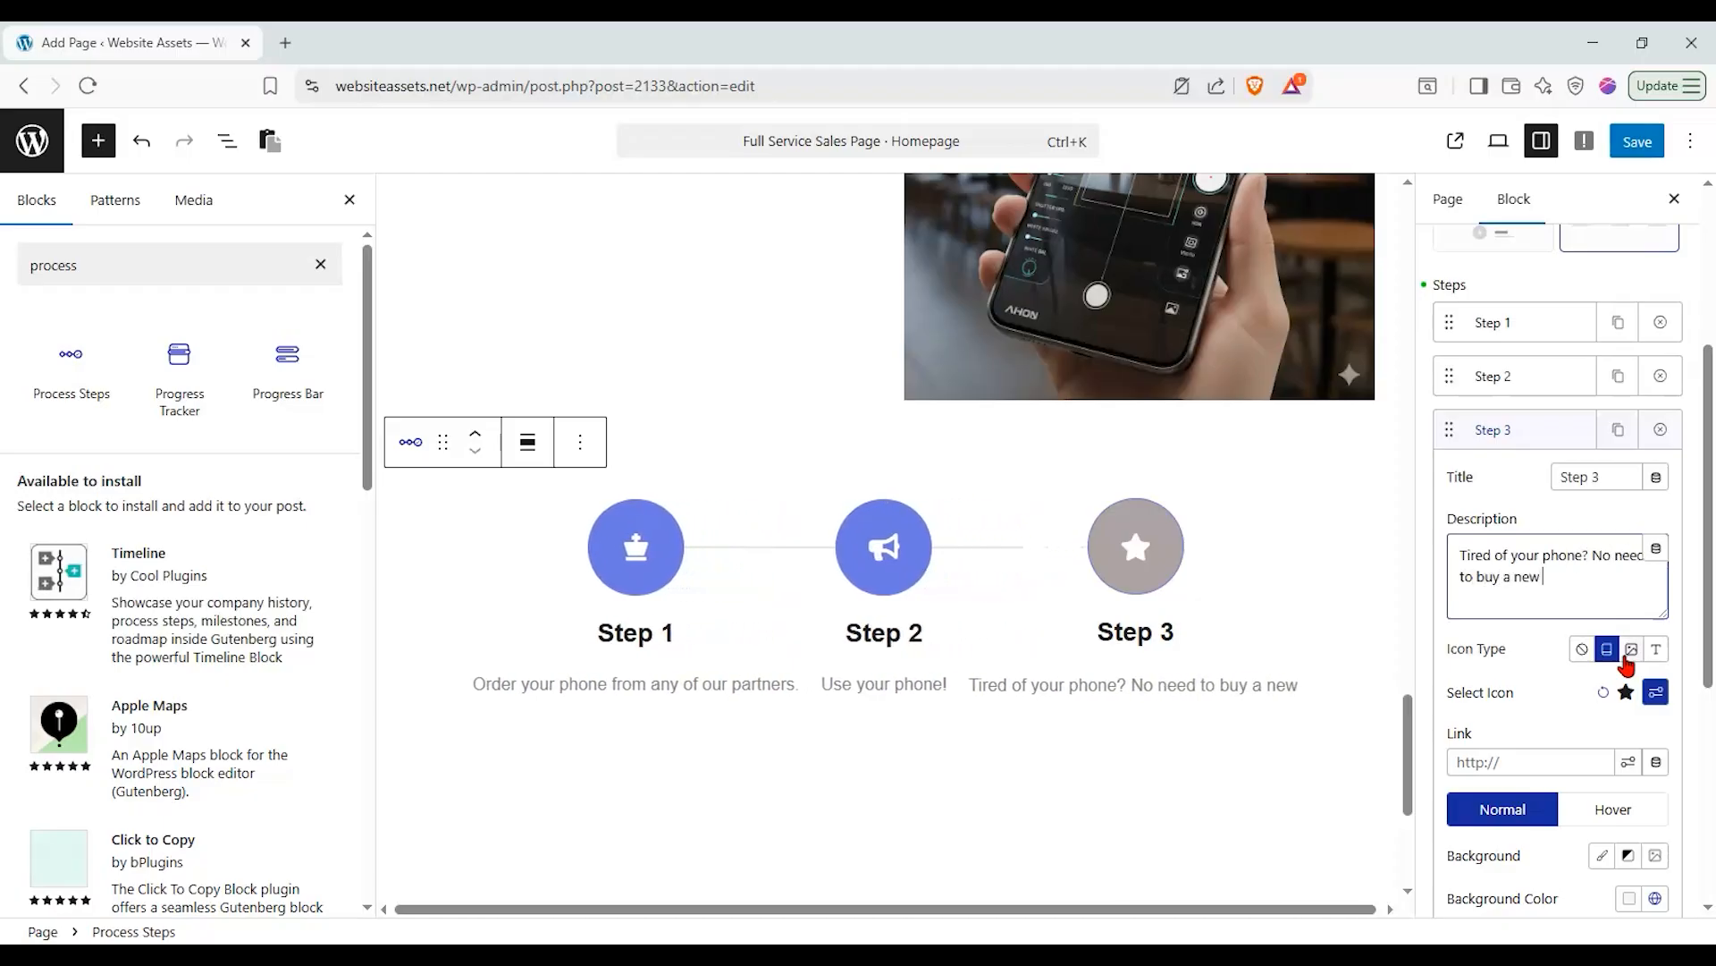
pyautogui.write('one')
pyautogui.write('. Jus')
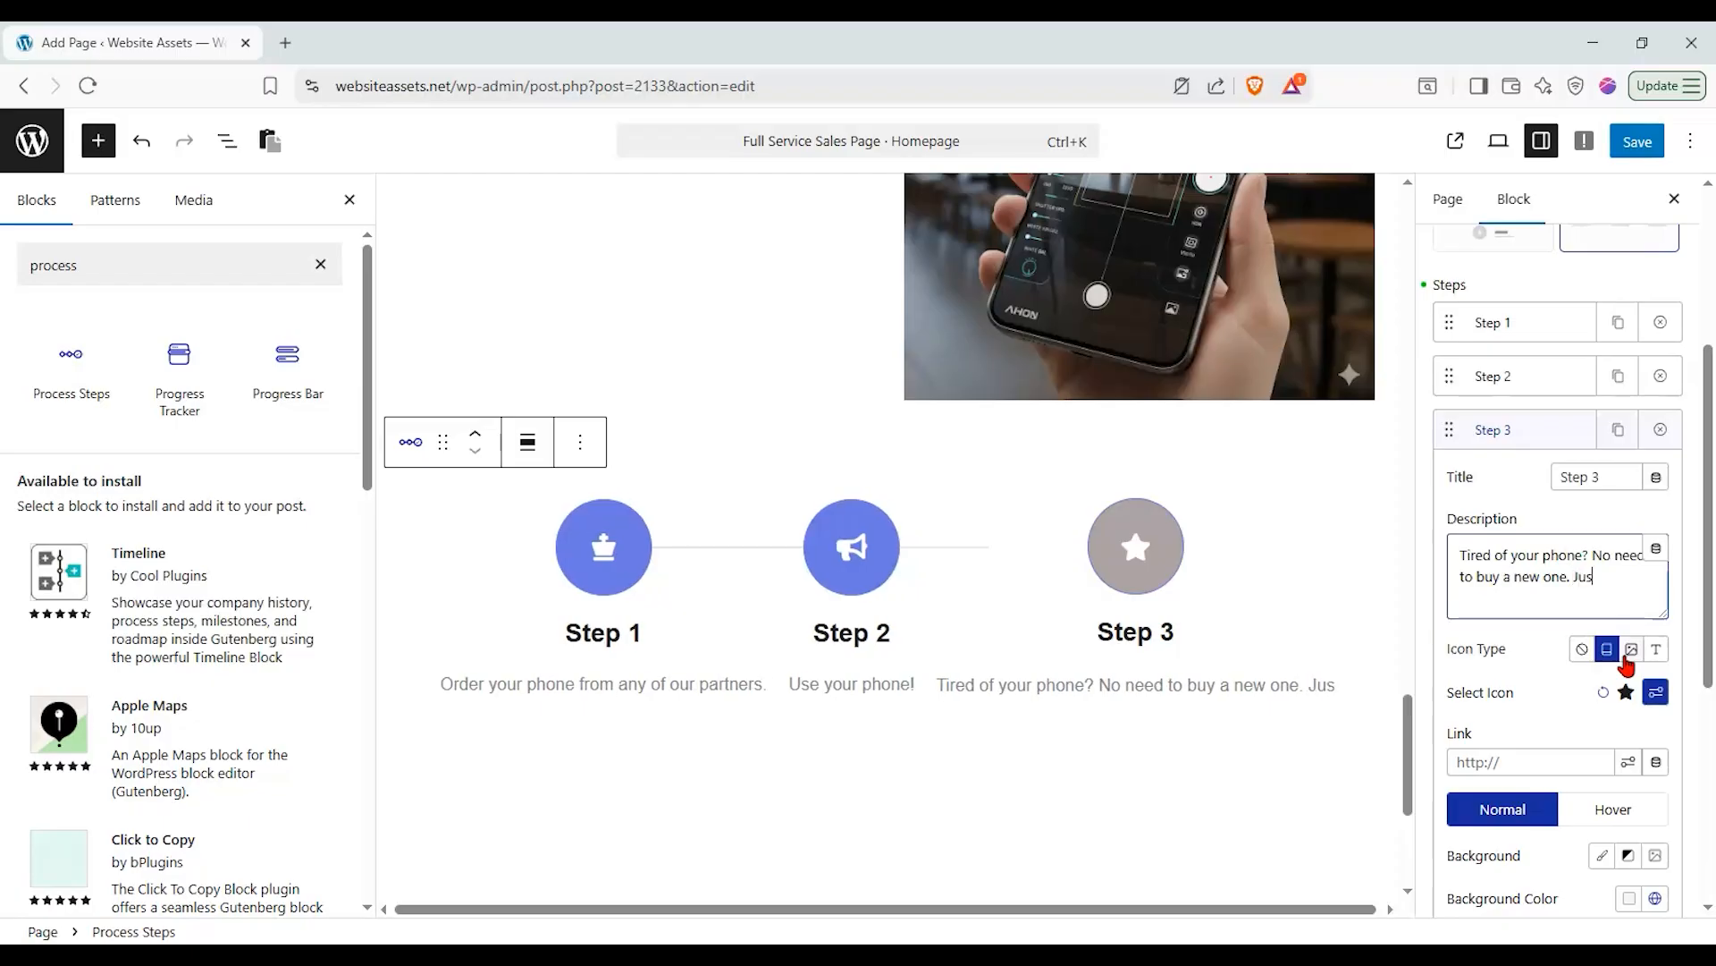
pyautogui.write('t upgrade the ')
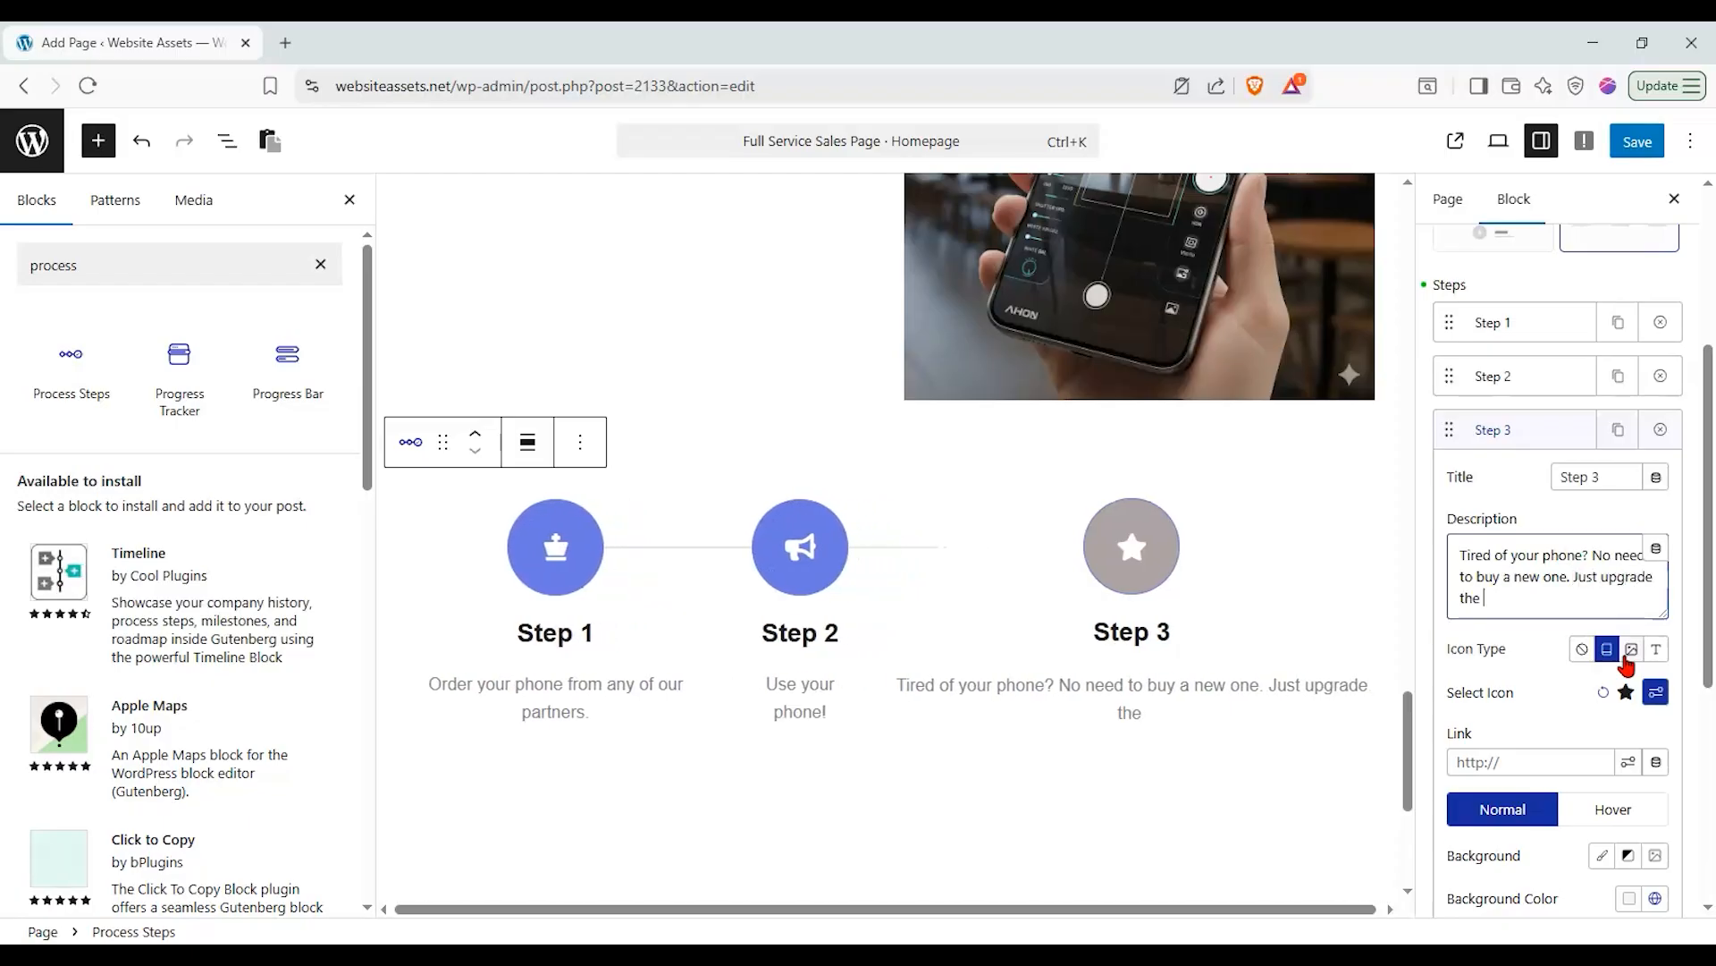
pyautogui.write('hardware and')
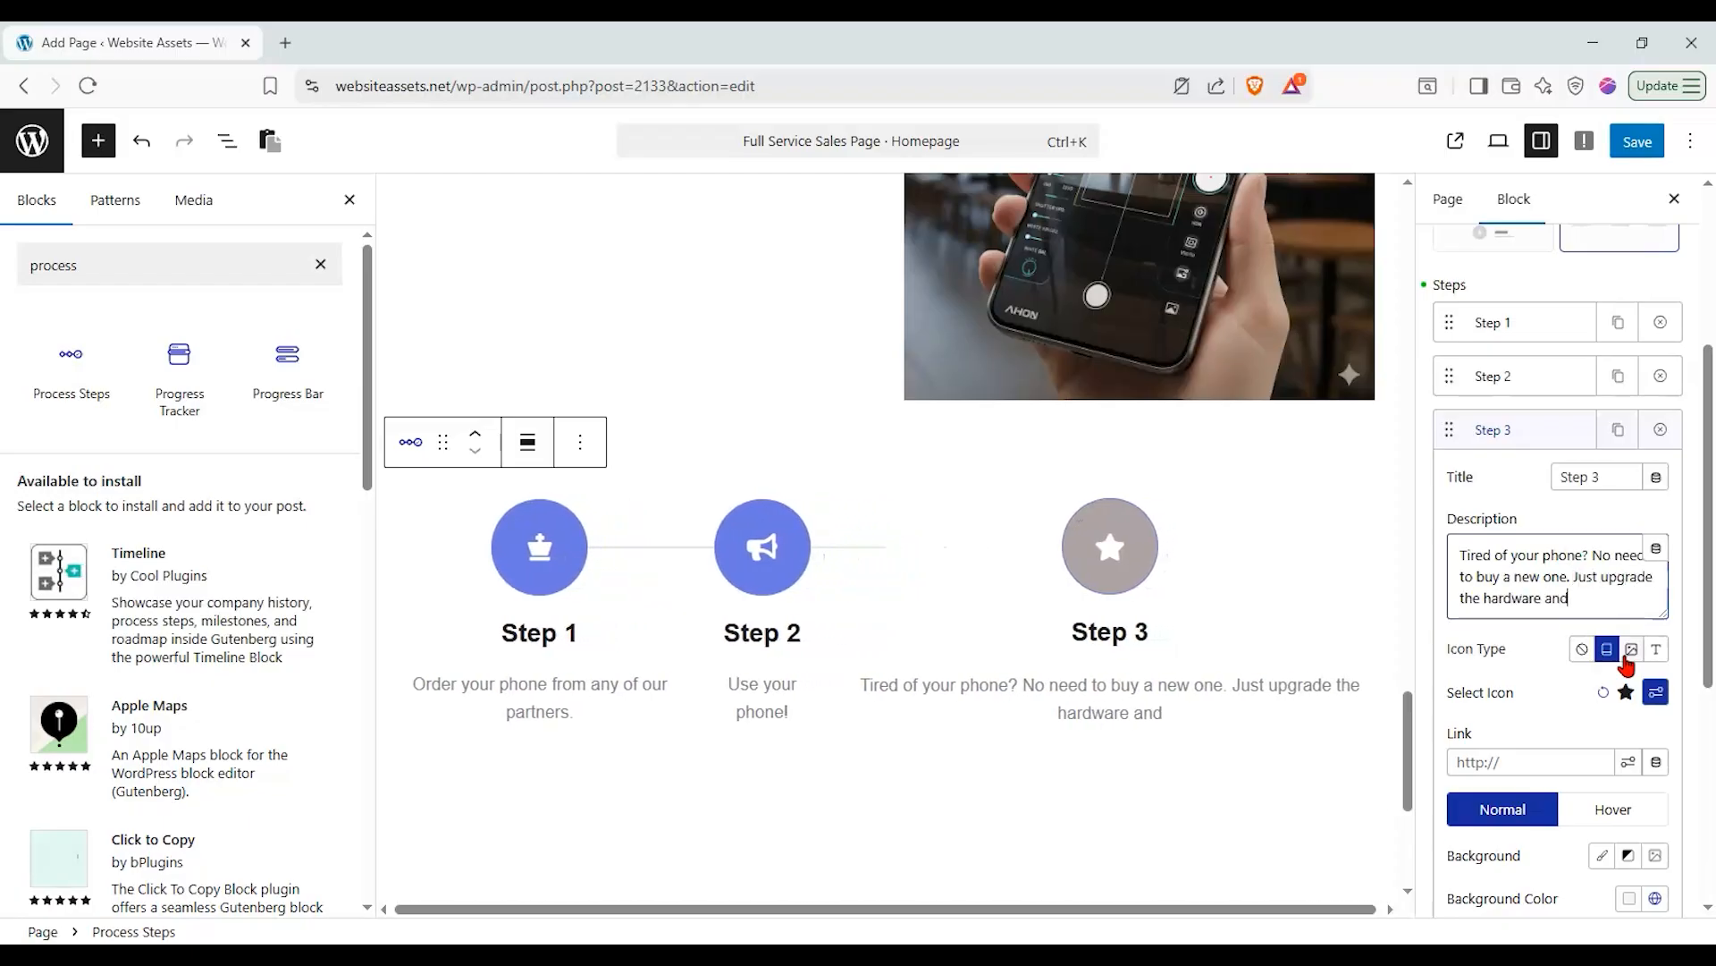
pyautogui.write('/or sof')
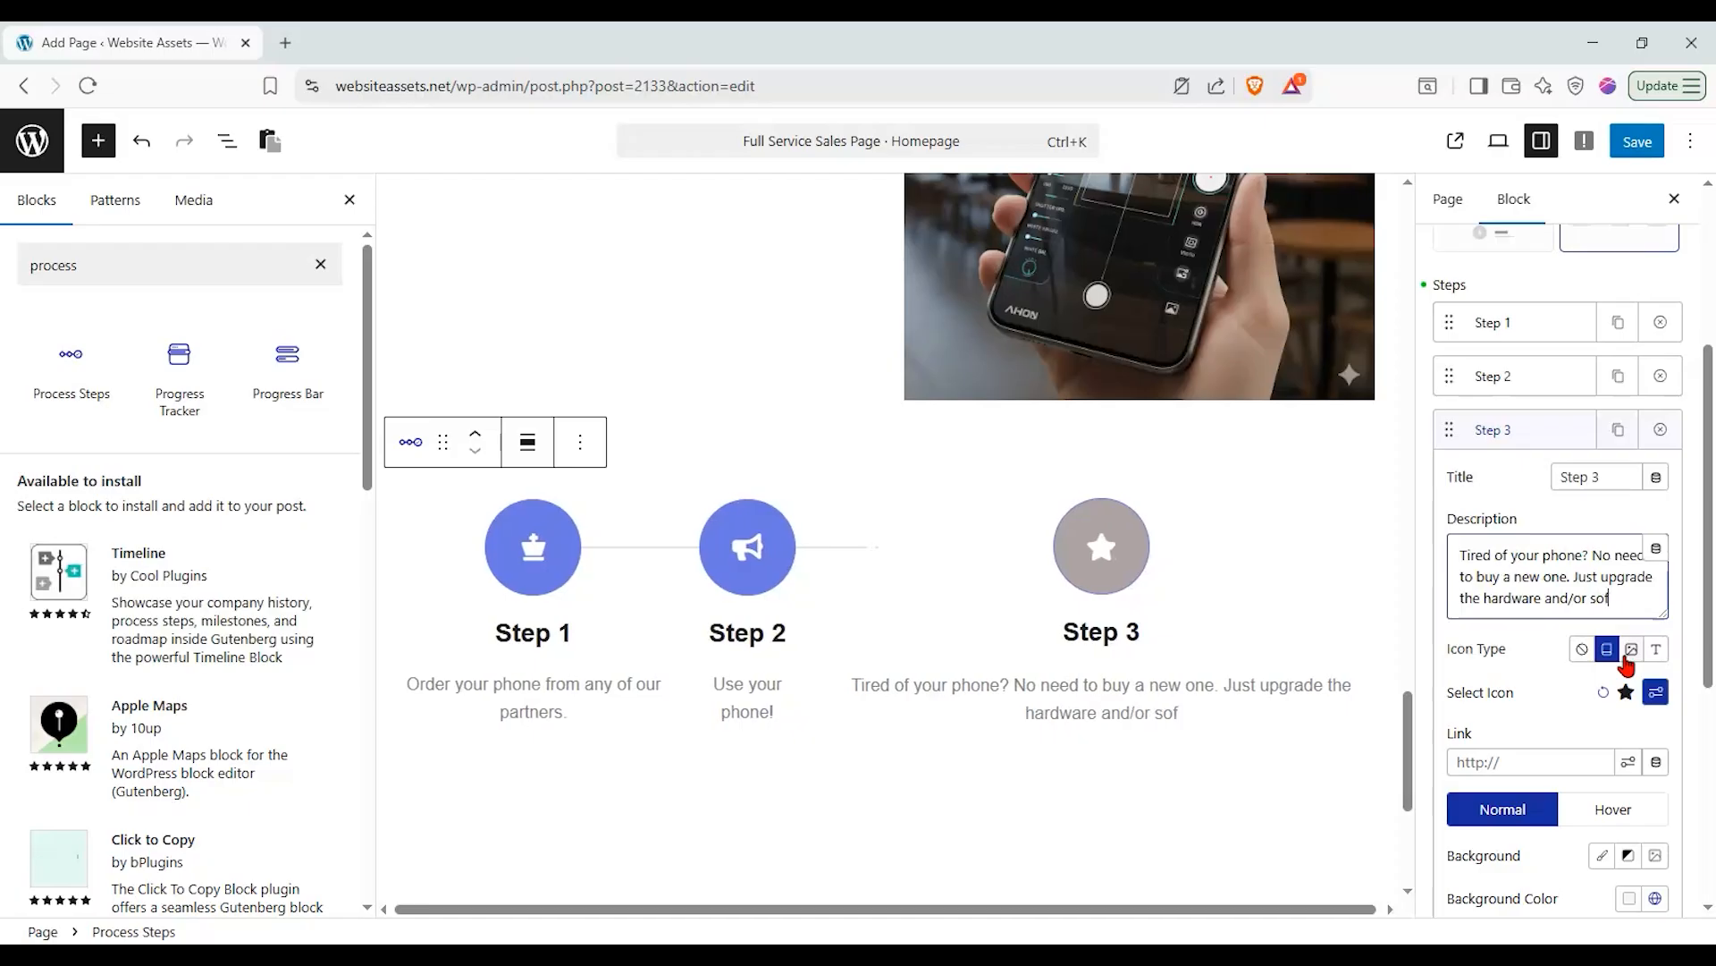
pyautogui.write('tware!')
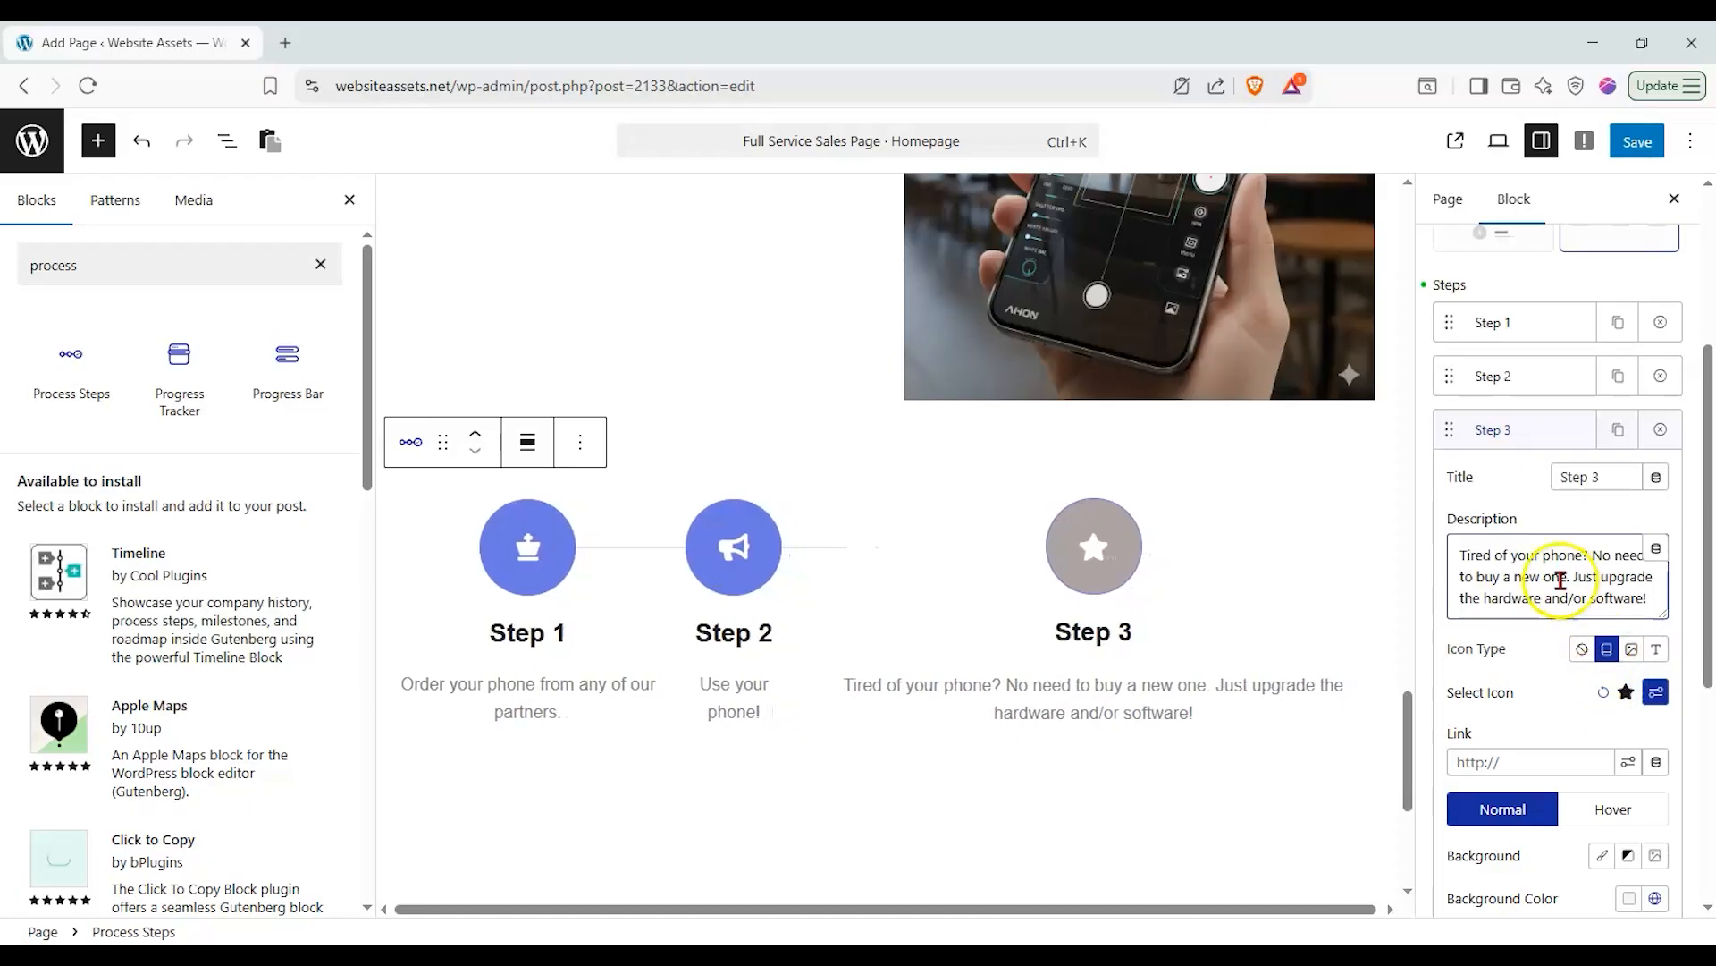
# Set the third process step's content height to 310 px and its background colour to the coral red from the Nexter global colours.
pyautogui.scroll(-2, 1555, 626)
pyautogui.moveTo(1531, 760)
pyautogui.mouseDown()
pyautogui.moveTo(1511, 763)
pyautogui.moveTo(1528, 763)
pyautogui.mouseUp()
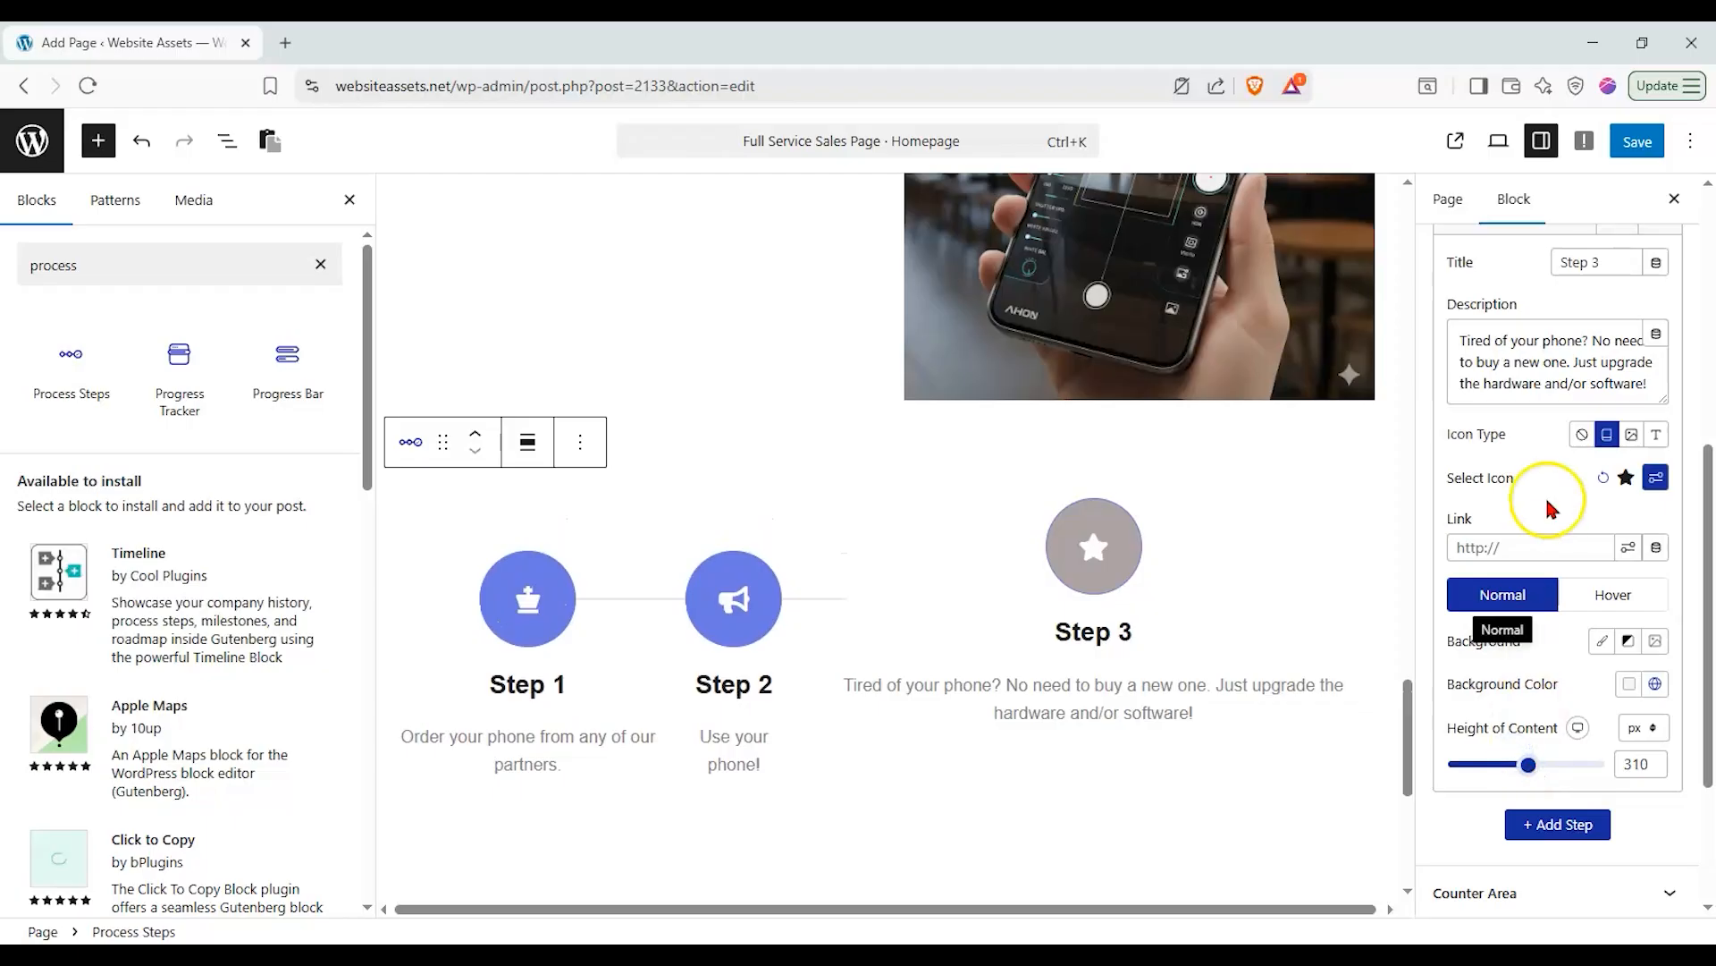
pyautogui.scroll(1, 1626, 445)
pyautogui.scroll(-1, 1548, 429)
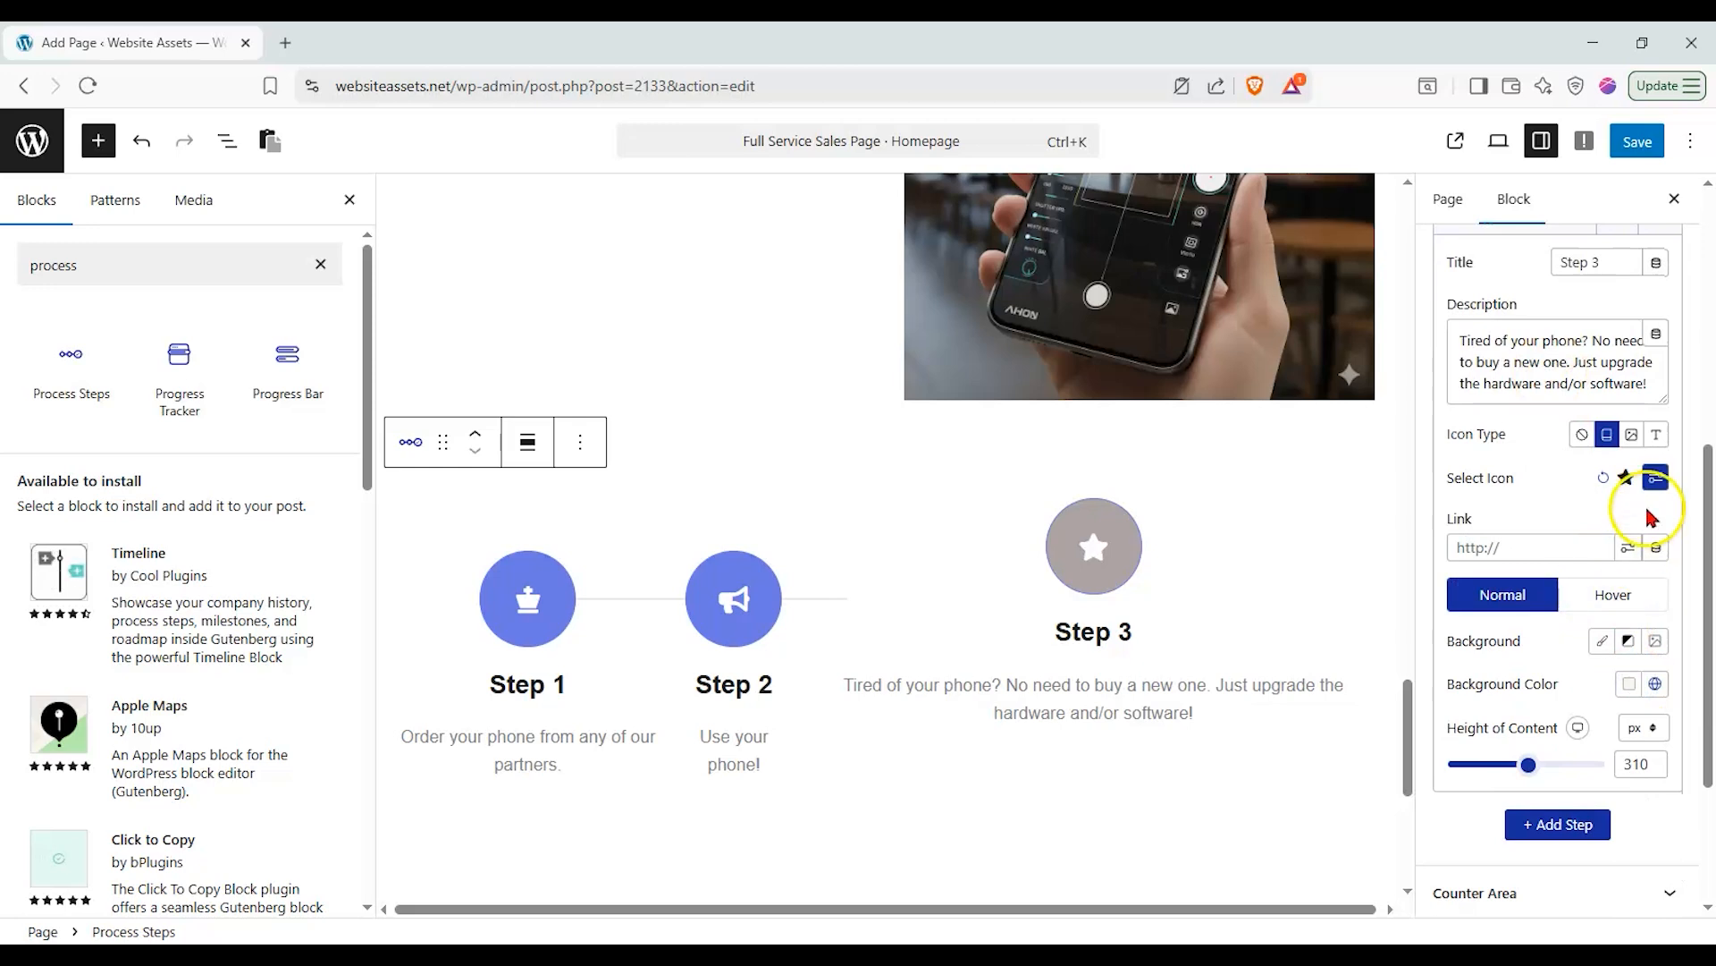
pyautogui.click(1652, 685)
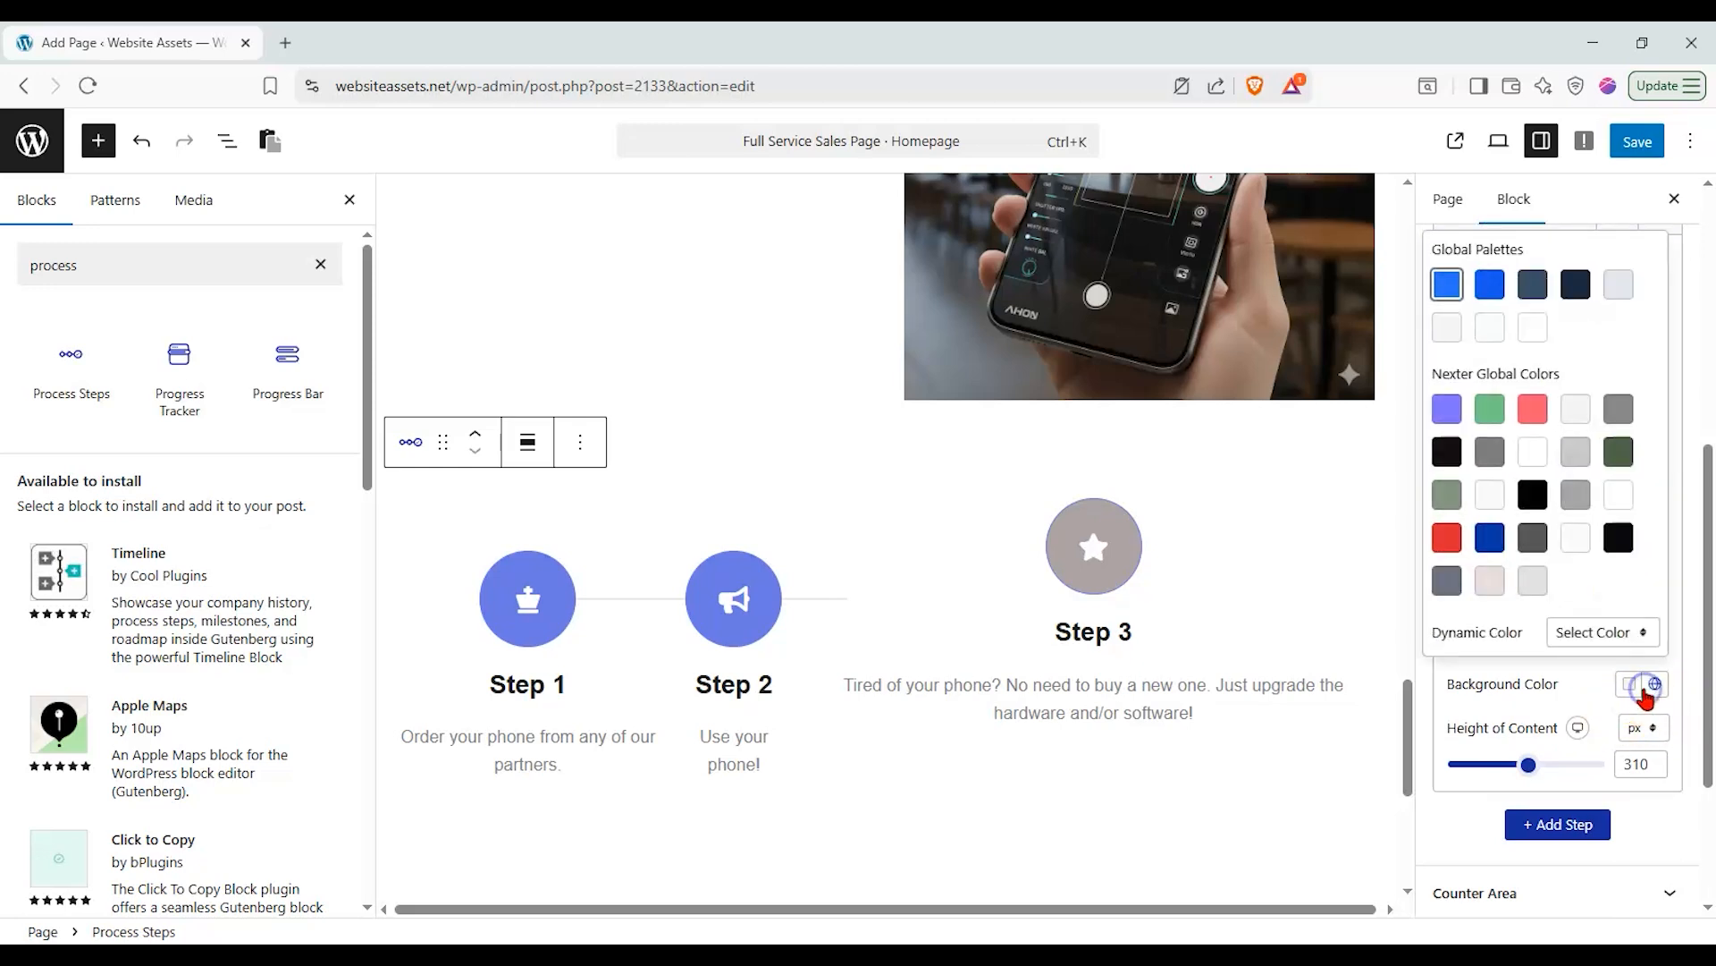
pyautogui.click(1530, 409)
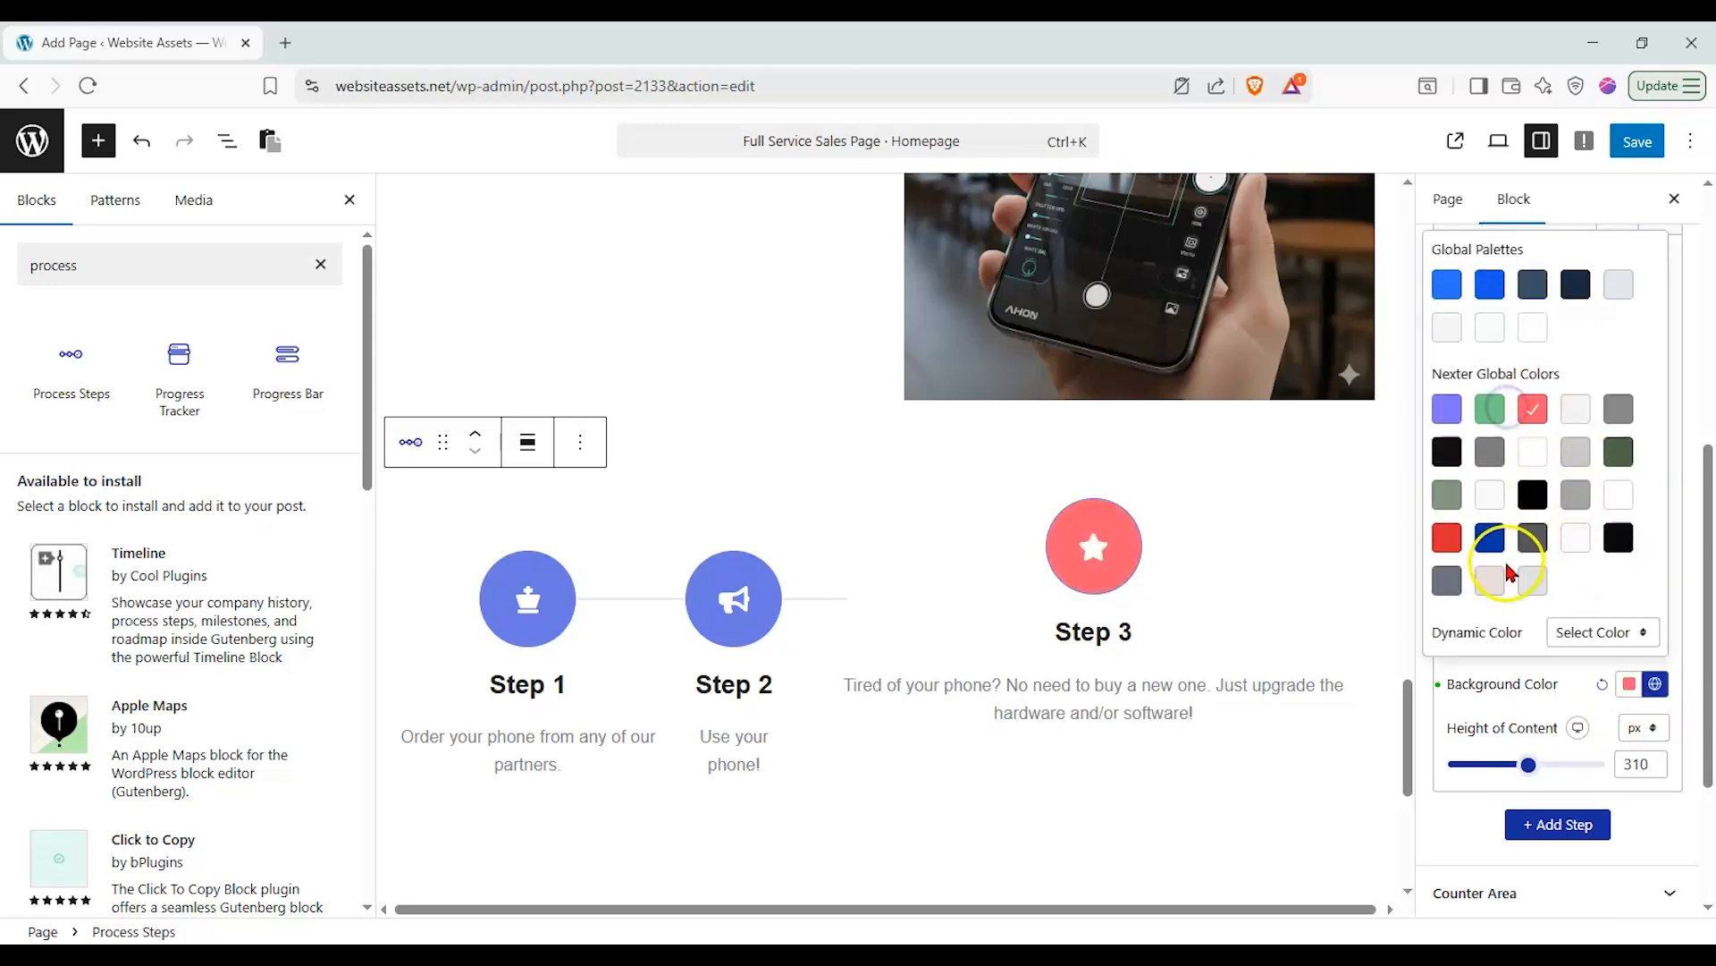
pyautogui.click(1516, 715)
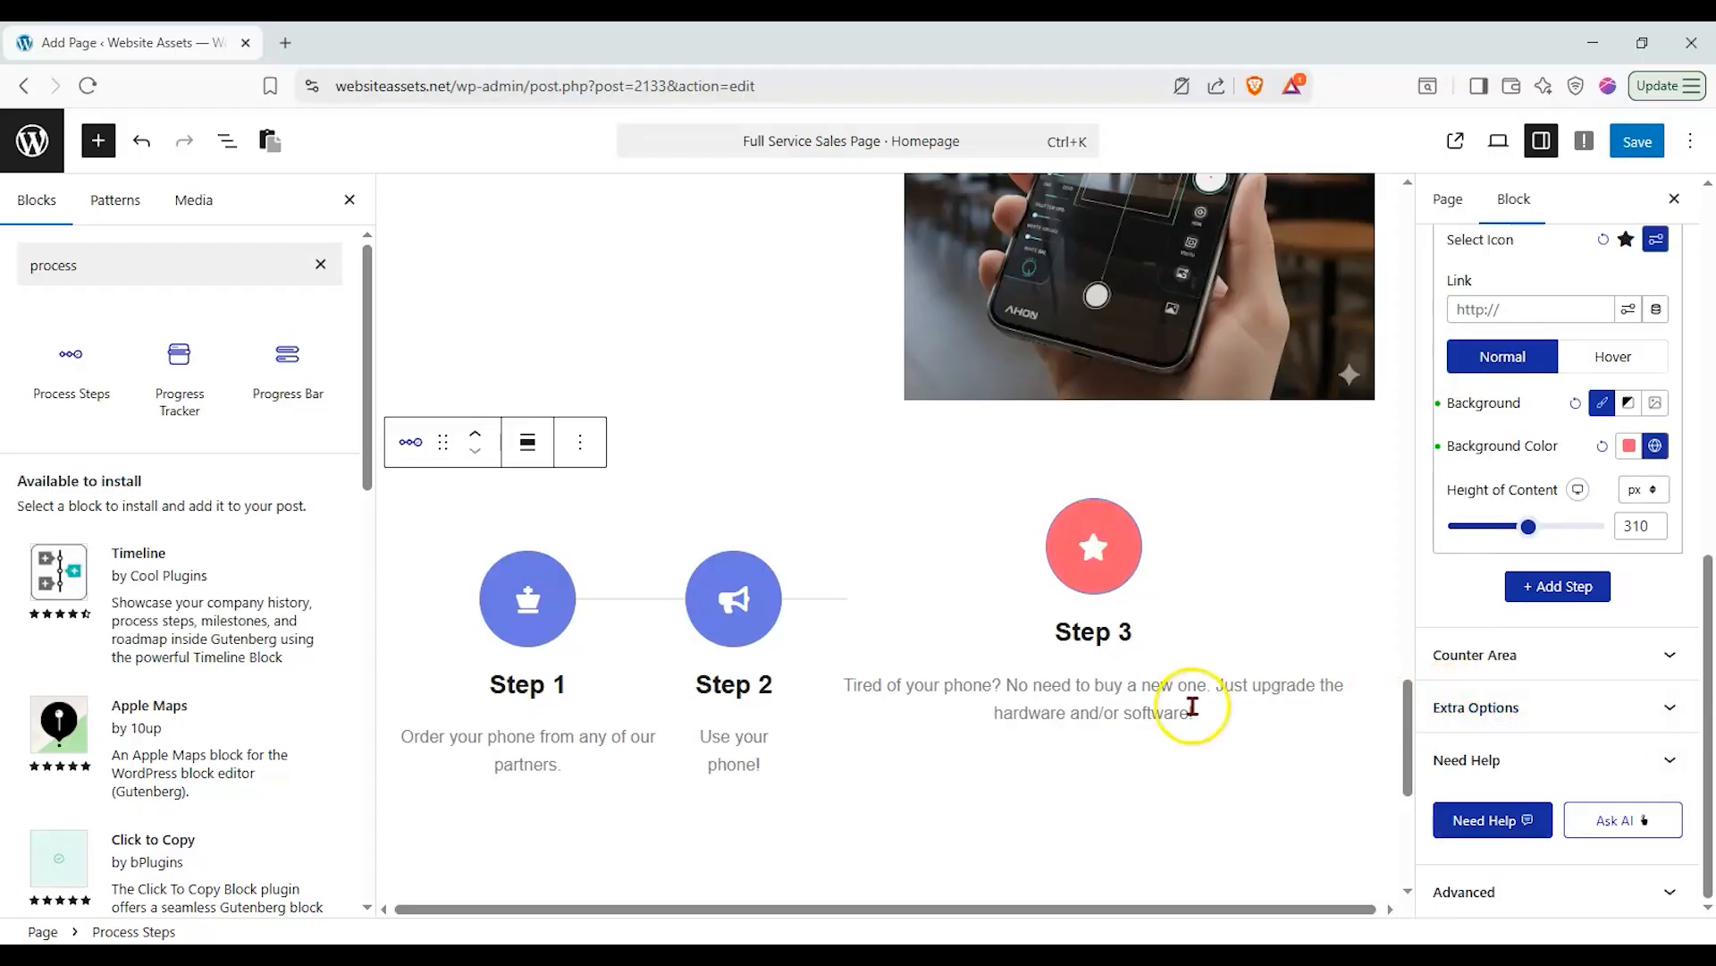
# Turn on the counter for the process steps and keep its counter type as Normal after trying another type.
pyautogui.click(1470, 685)
pyautogui.click(1680, 516)
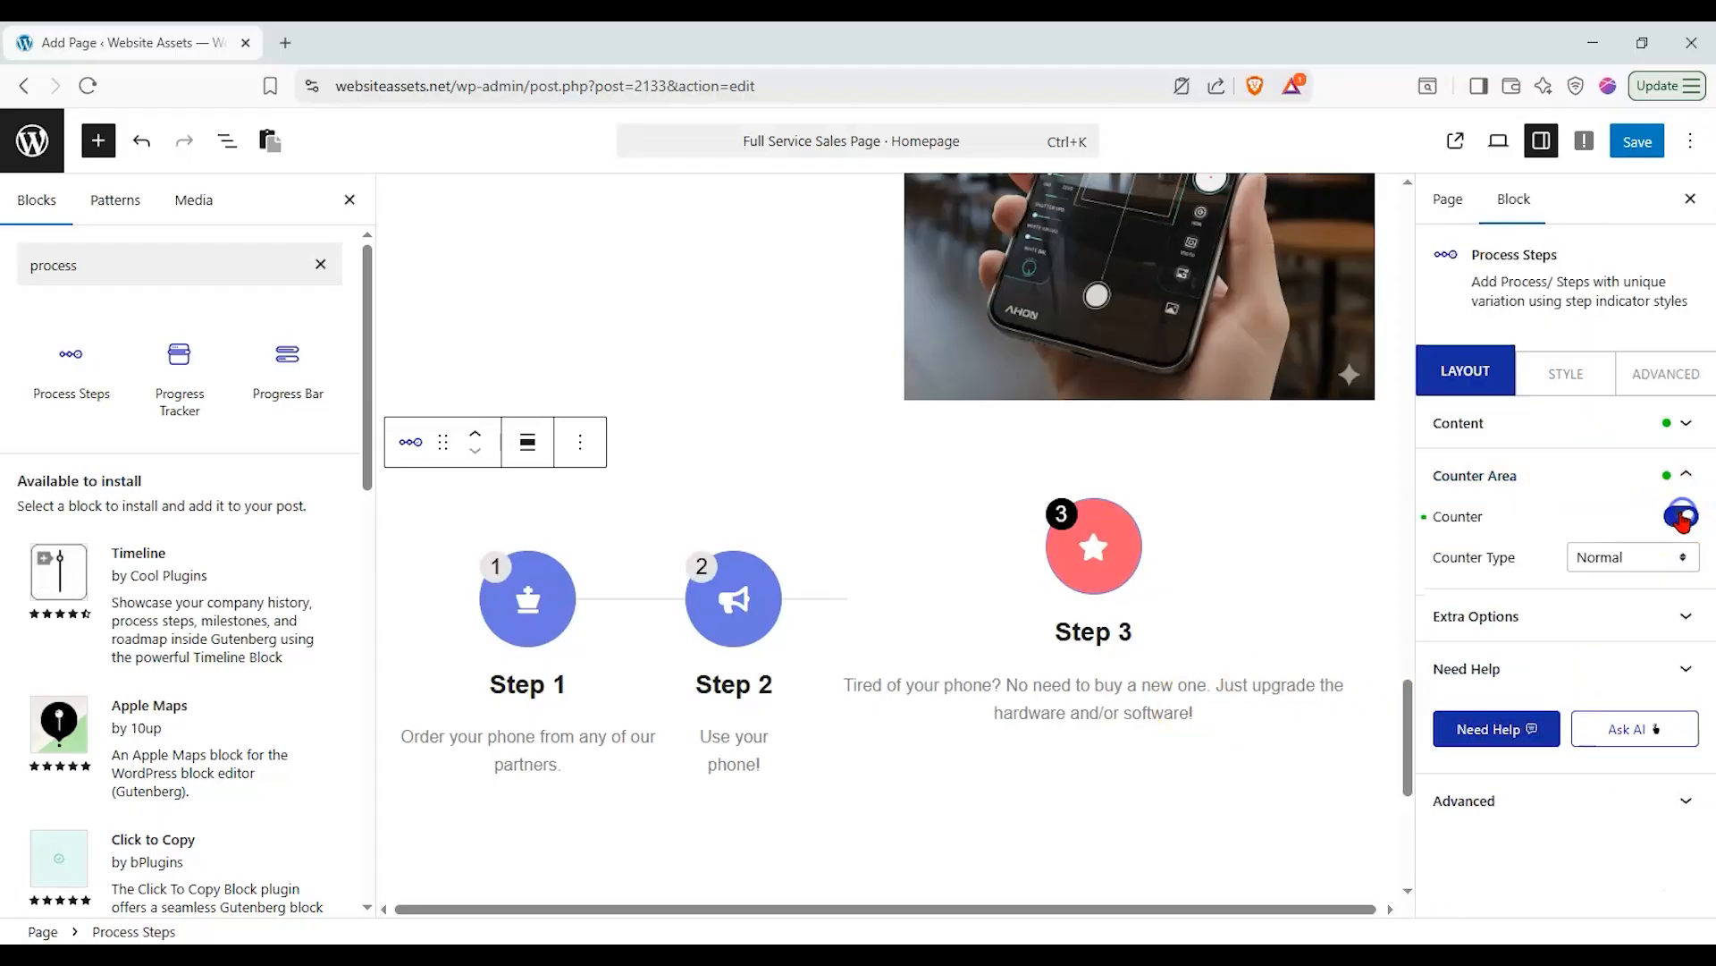
pyautogui.click(1672, 559)
pyautogui.click(1636, 641)
pyautogui.click(1645, 556)
pyautogui.click(1610, 586)
pyautogui.click(1596, 475)
pyautogui.scroll(3, 938, 594)
pyautogui.scroll(-3, 894, 590)
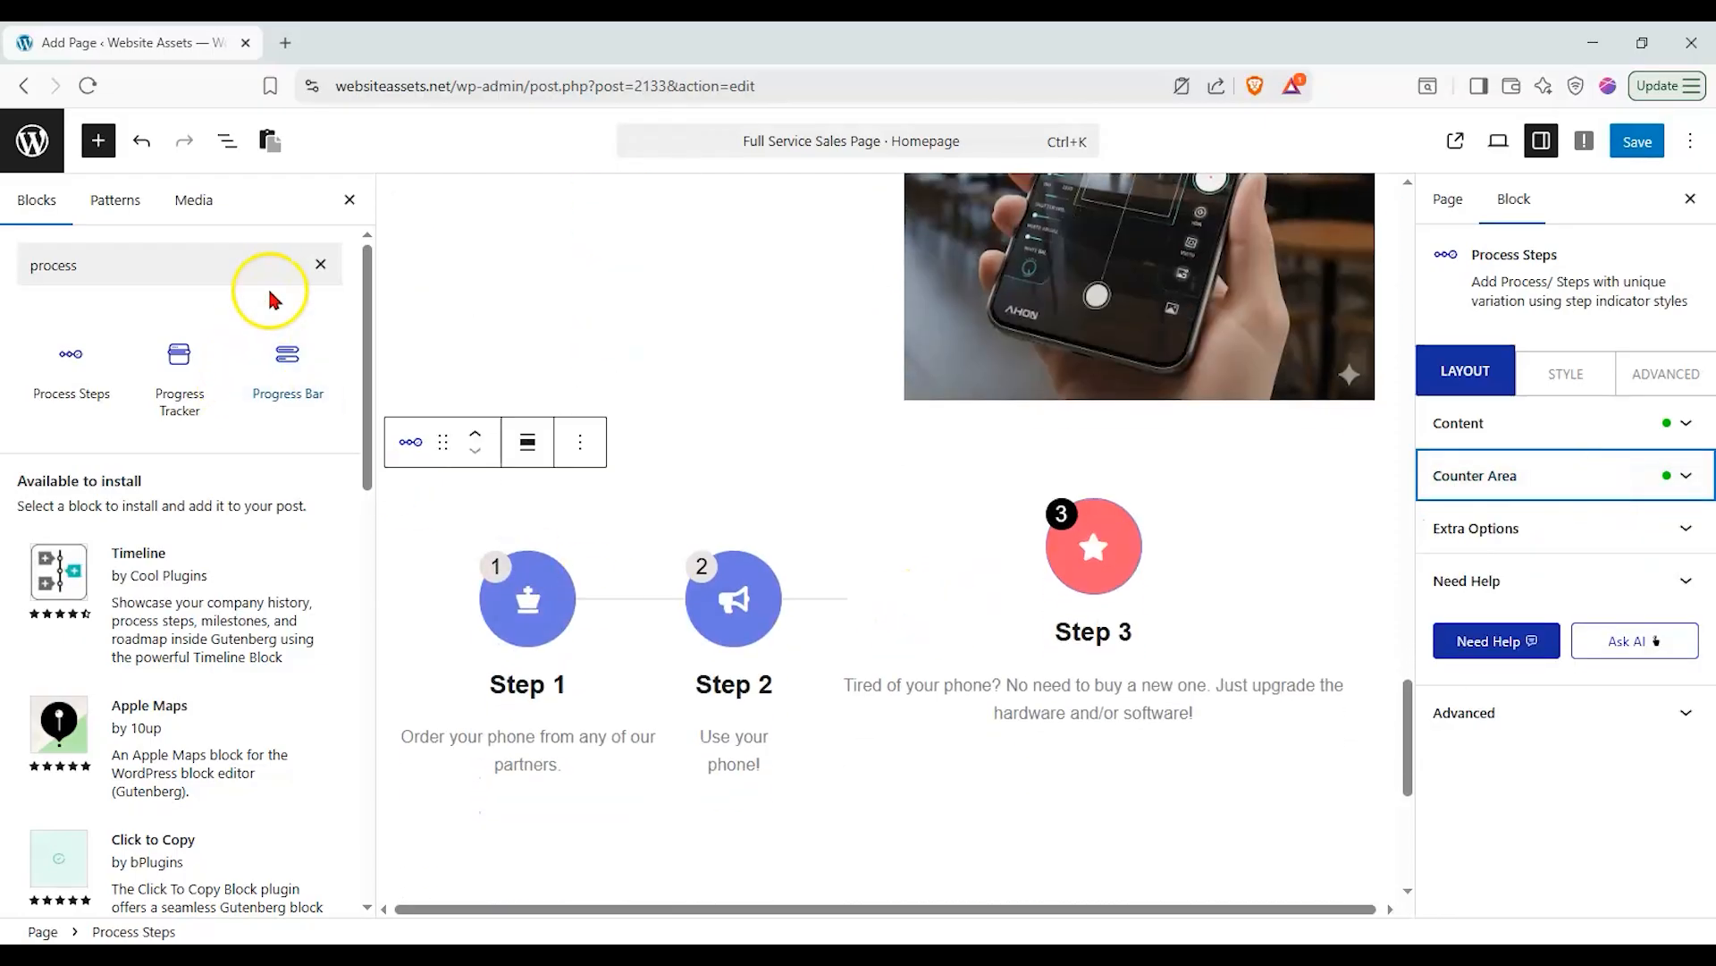
# Clear the block search and add an empty Container block directly above the process steps.
pyautogui.click(320, 264)
pyautogui.moveTo(72, 385); pyautogui.dragTo(823, 467)
pyautogui.click(817, 590)
pyautogui.click(563, 645)
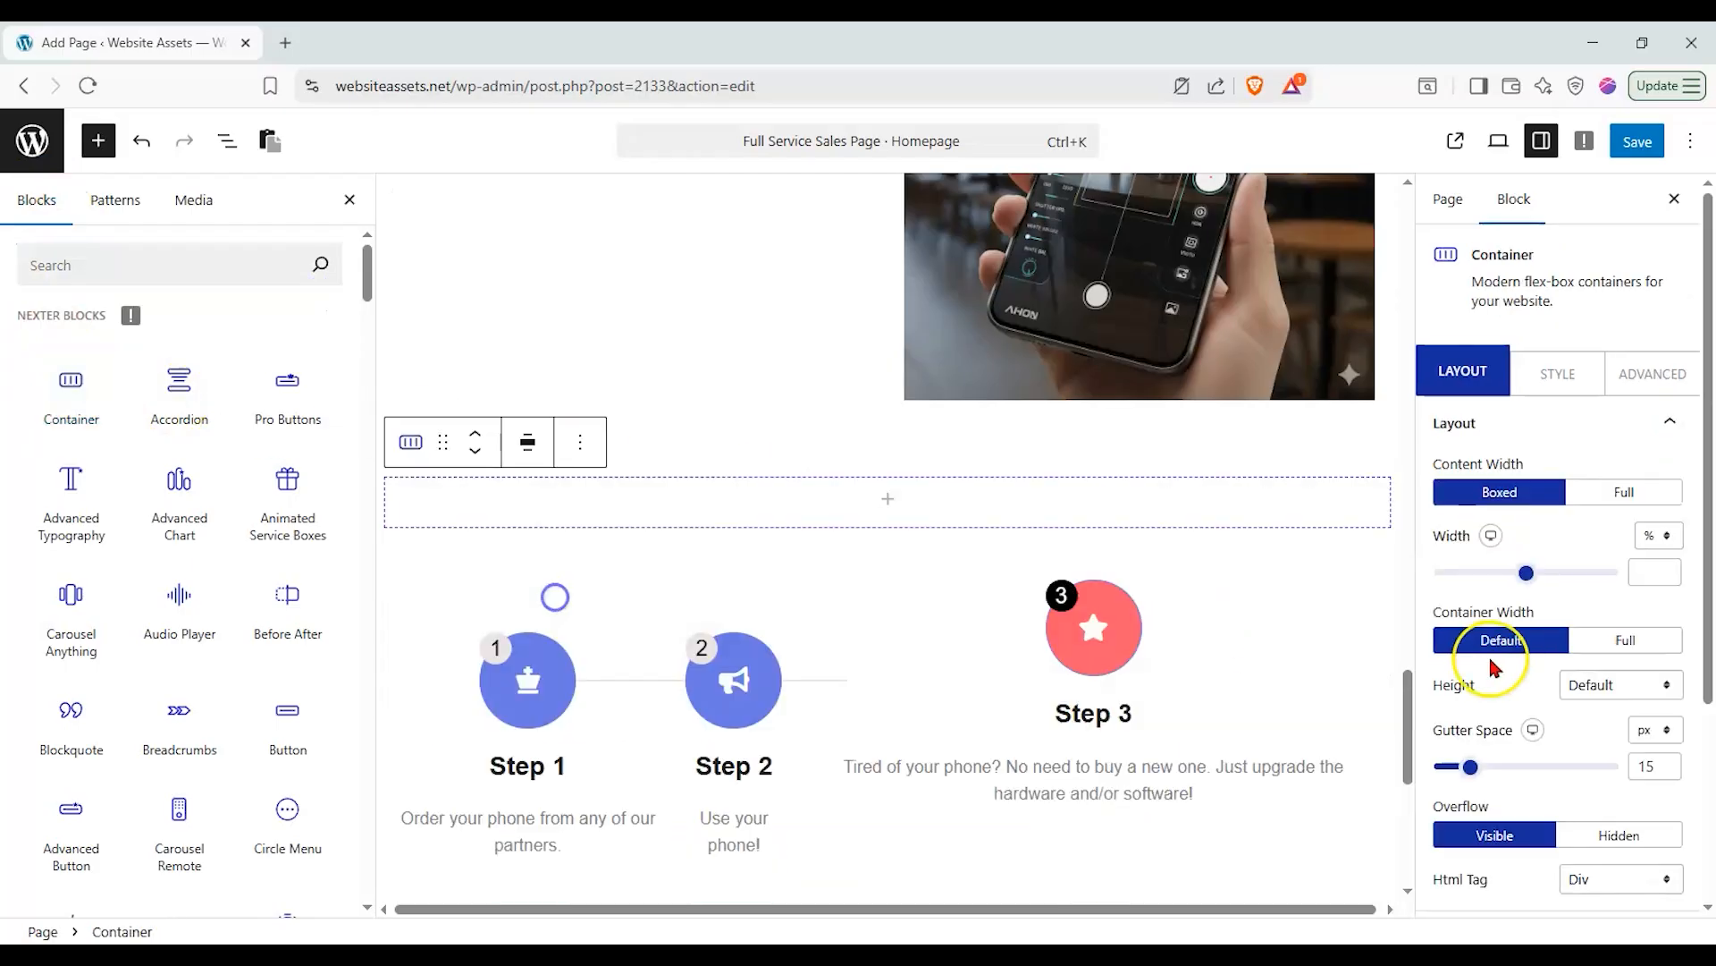
# Centre the new container's items in its flex properties and move the Process Steps block into the container.
pyautogui.scroll(-3, 1495, 660)
pyautogui.click(1532, 726)
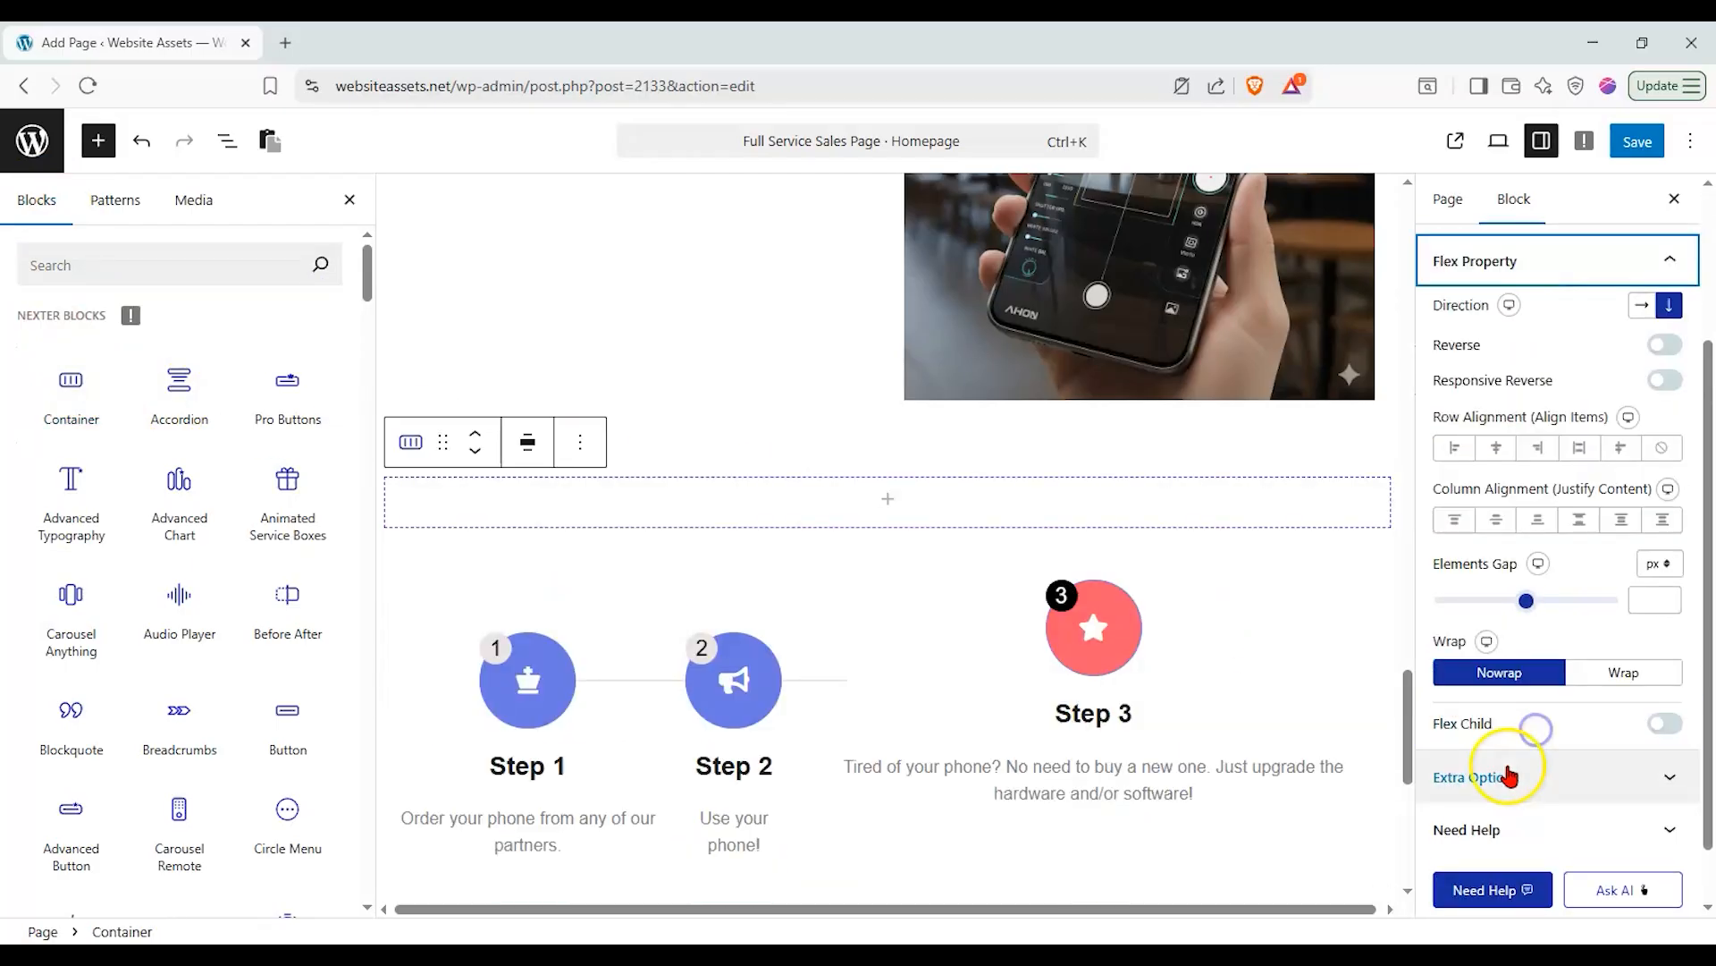
pyautogui.click(1496, 520)
pyautogui.click(854, 688)
pyautogui.moveTo(450, 523); pyautogui.dragTo(859, 501)
# Add a Nexter Heading above the process steps inside the container, with the text "How's it like living with a WA phone?".
pyautogui.click(131, 268)
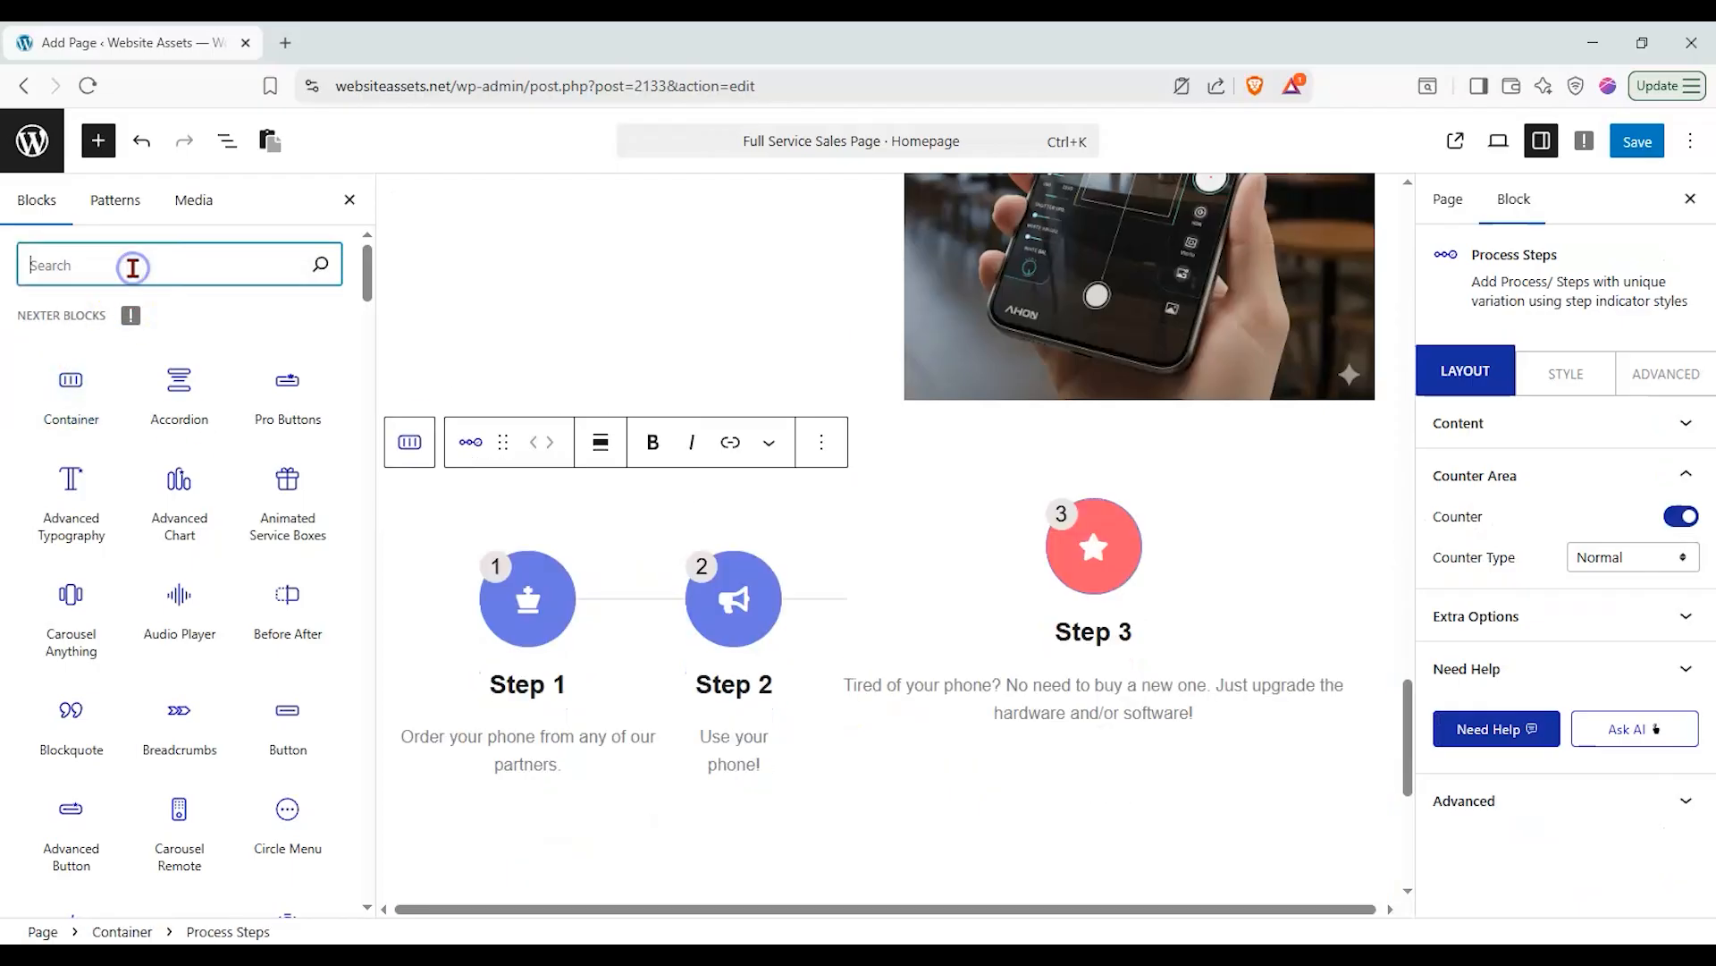
pyautogui.write('head')
pyautogui.moveTo(242, 403); pyautogui.dragTo(849, 572)
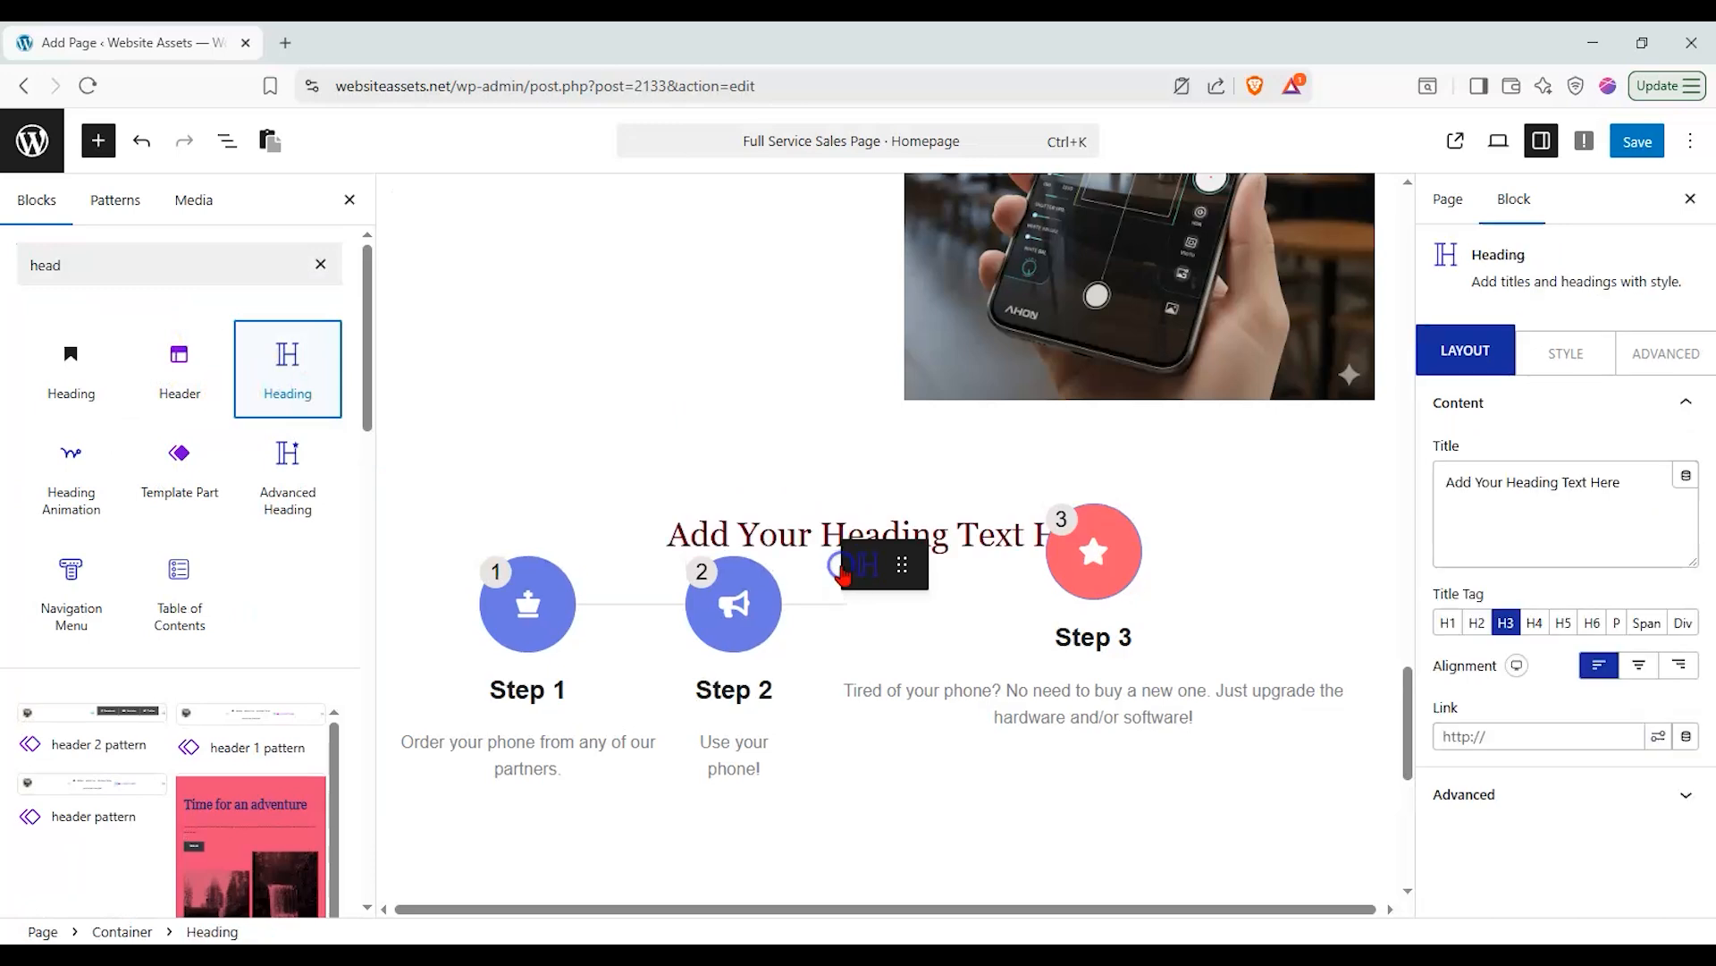
pyautogui.click(940, 545)
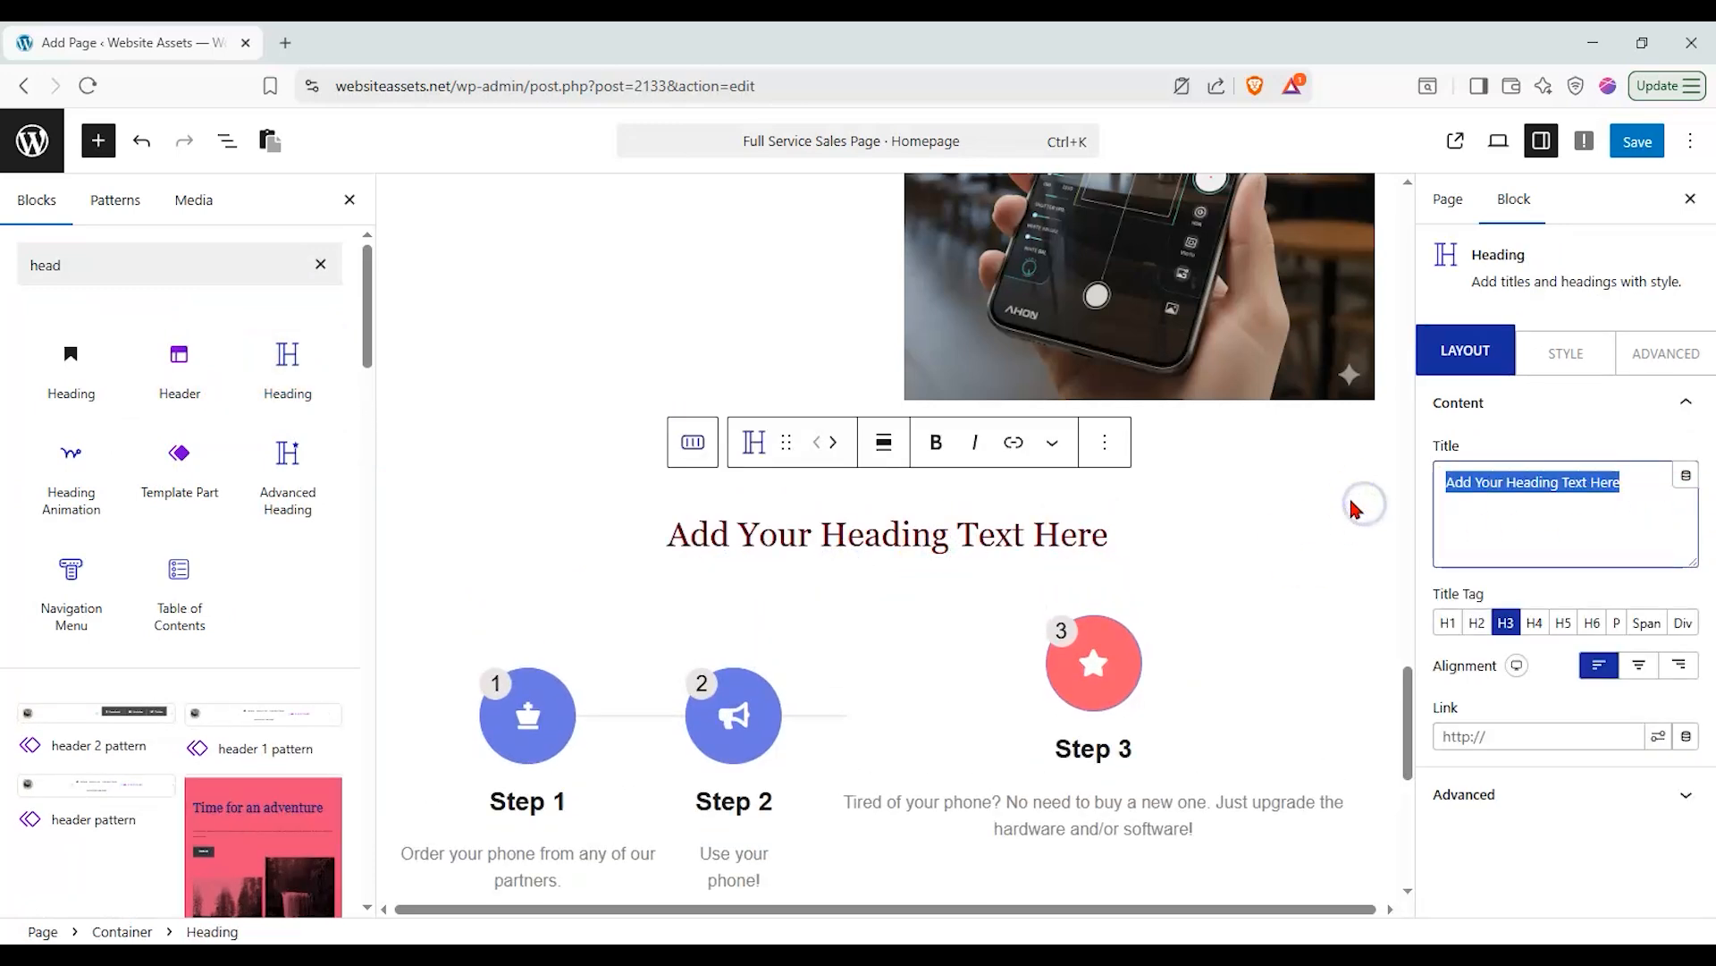
pyautogui.write('How')
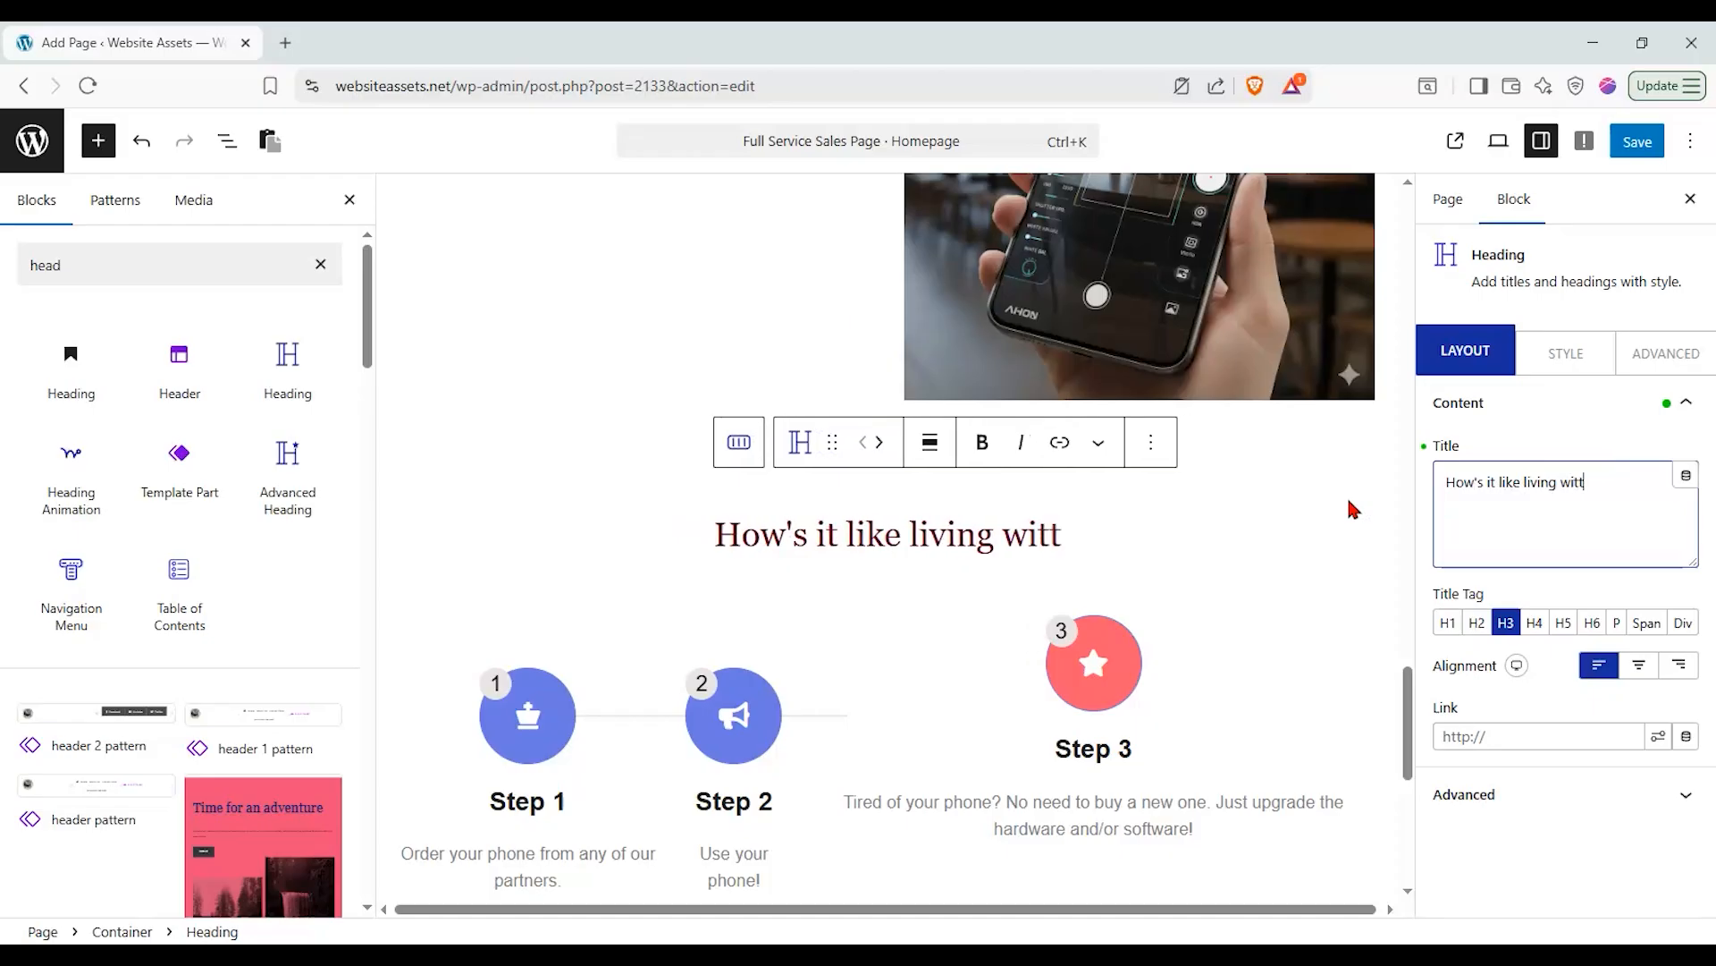
pyautogui.write("'s it like living with a WA phone?")
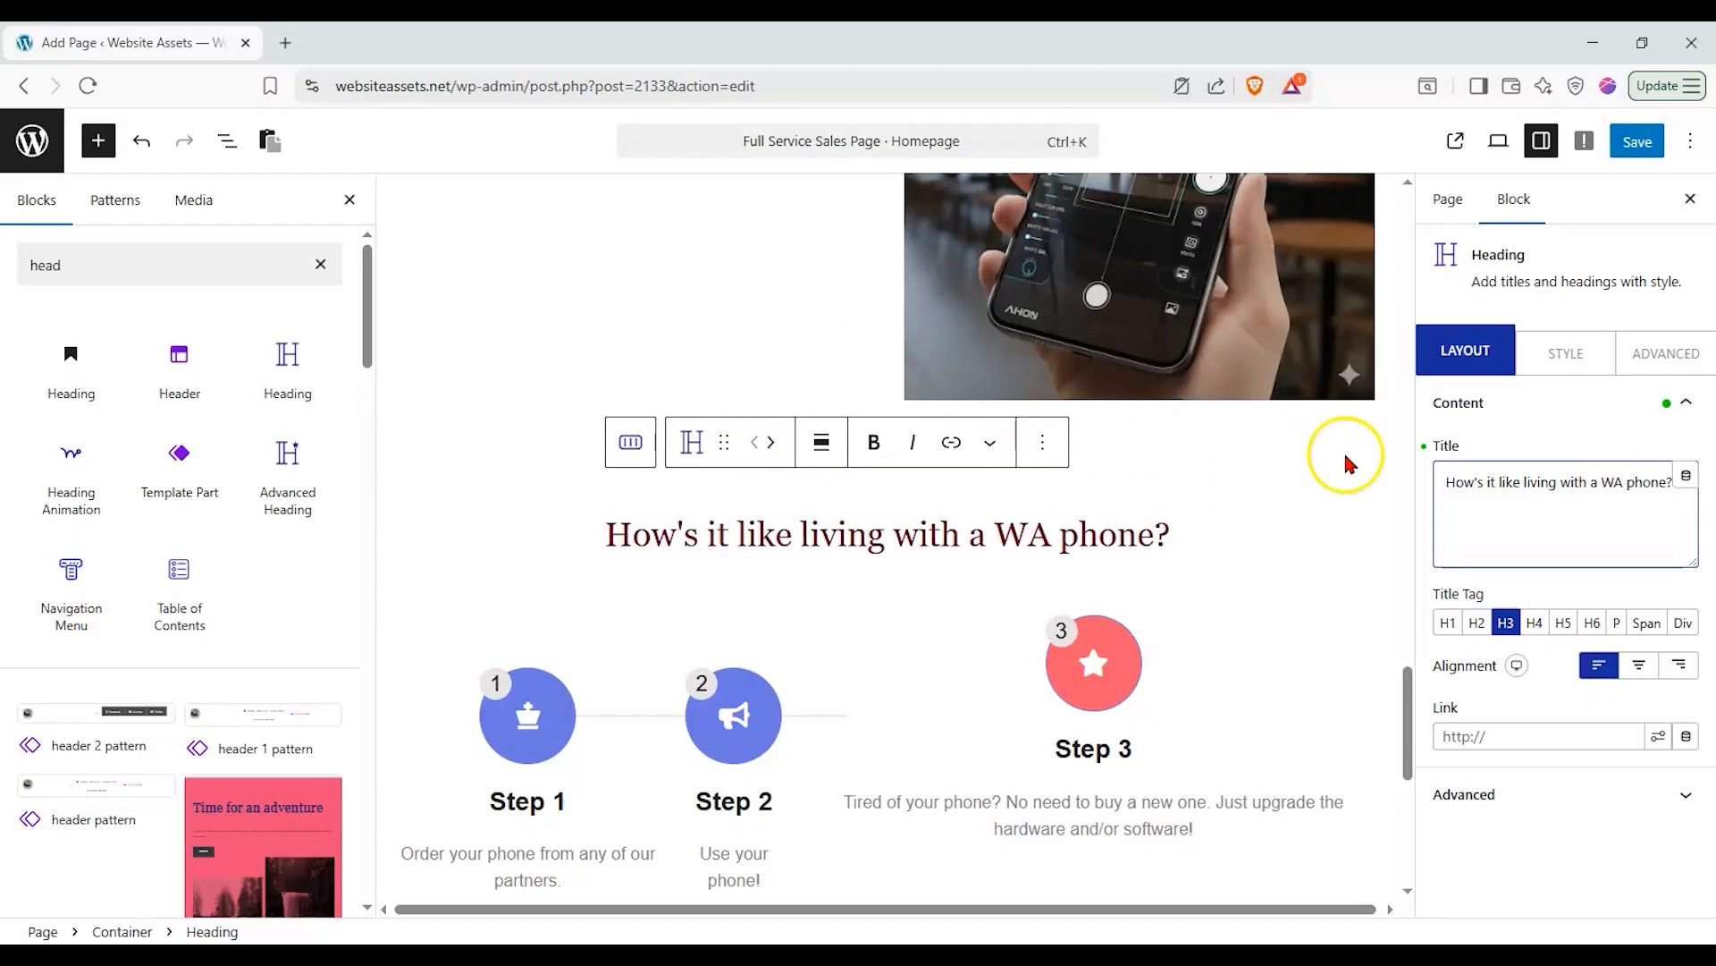
pyautogui.scroll(15, 1138, 518)
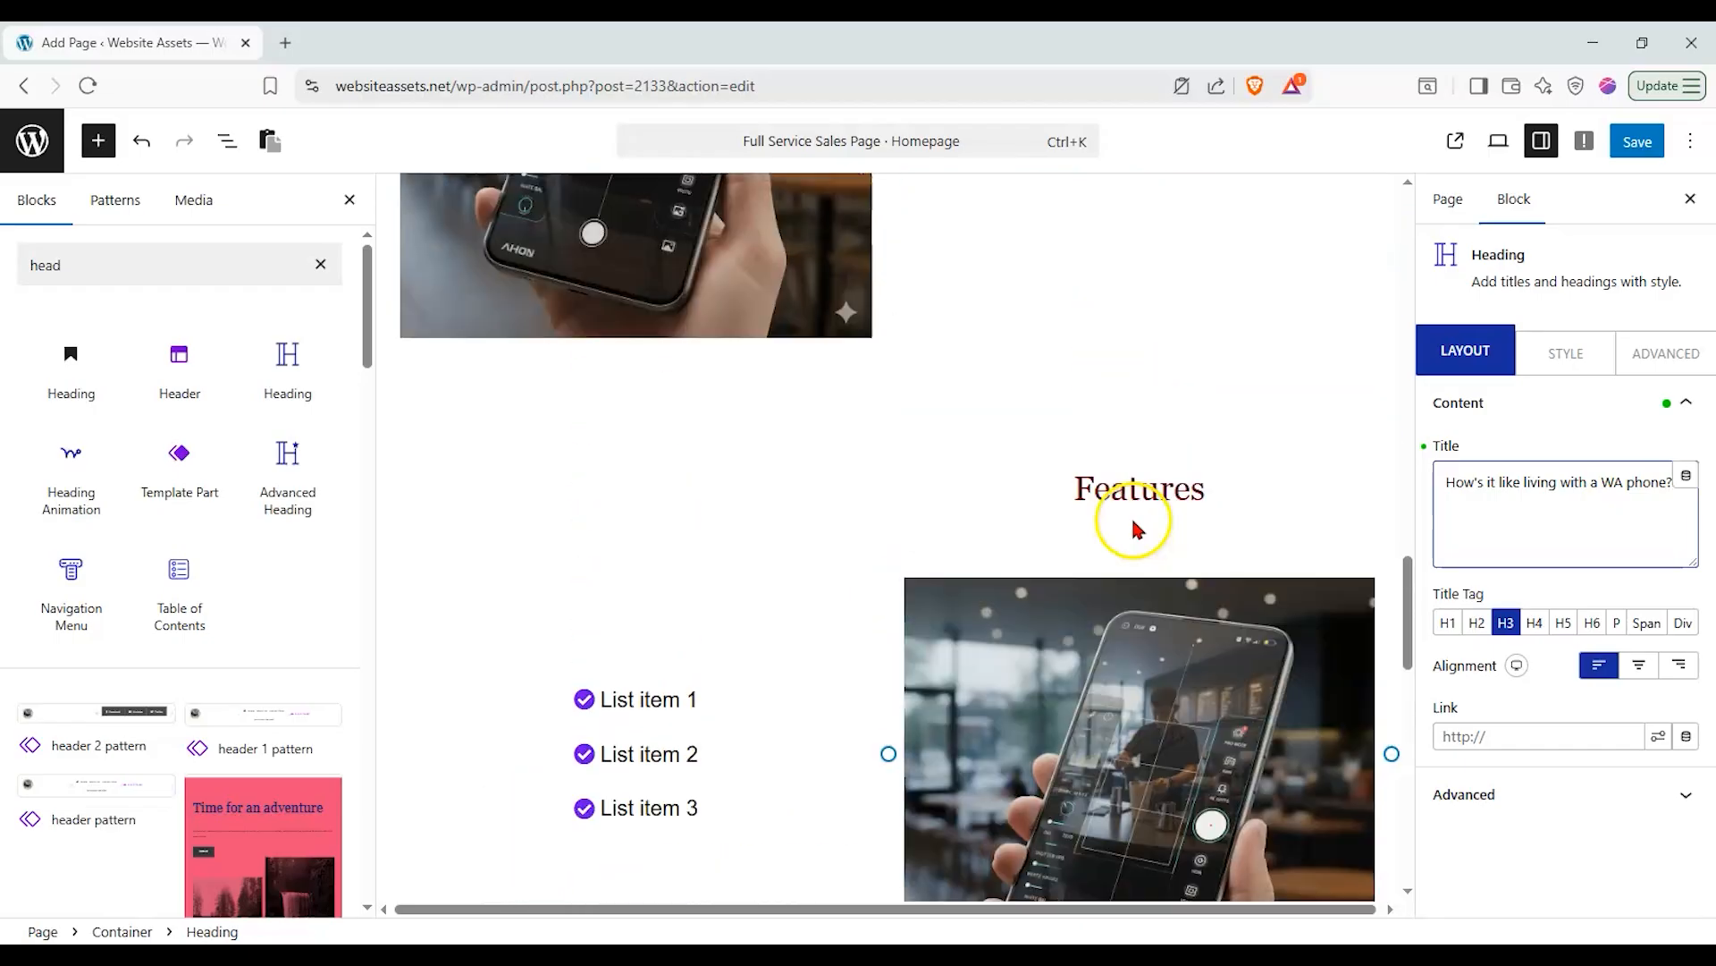
# Review the page from the Features section down to the three steps under the "How's it like living with a WA phone?" heading.
pyautogui.scroll(6, 898, 667)
pyautogui.scroll(-10, 898, 666)
pyautogui.scroll(-12, 899, 667)
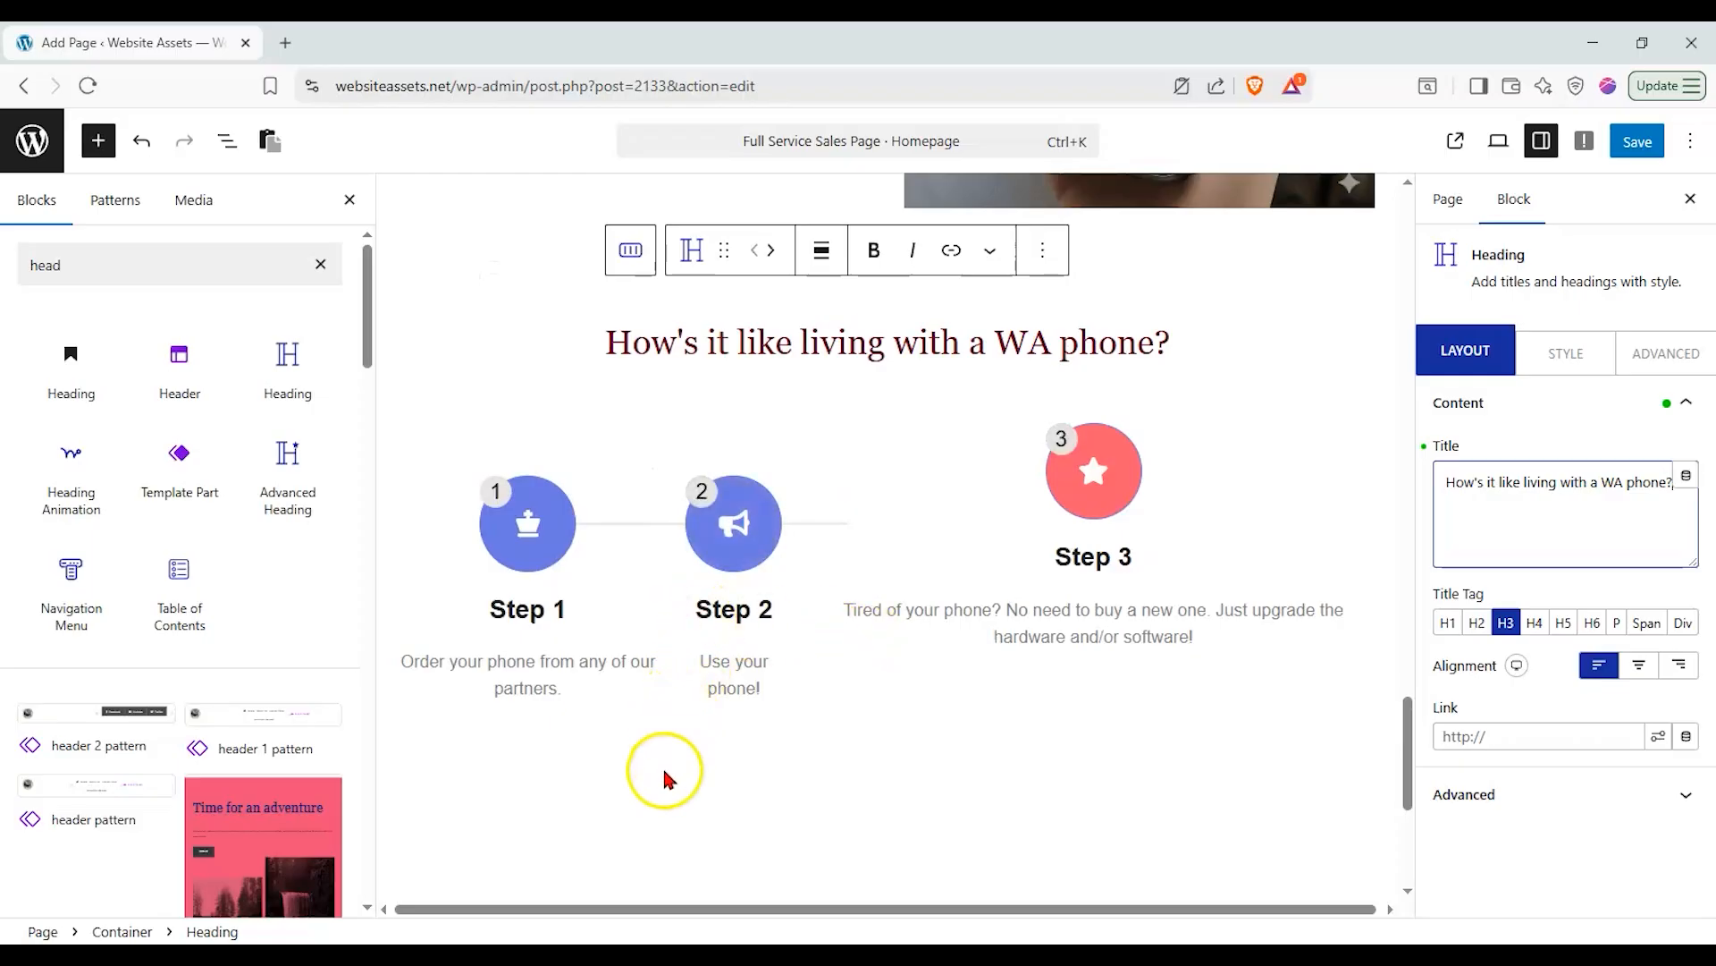
pyautogui.scroll(3, 663, 774)
pyautogui.scroll(-1, 739, 577)
pyautogui.scroll(3, 740, 572)
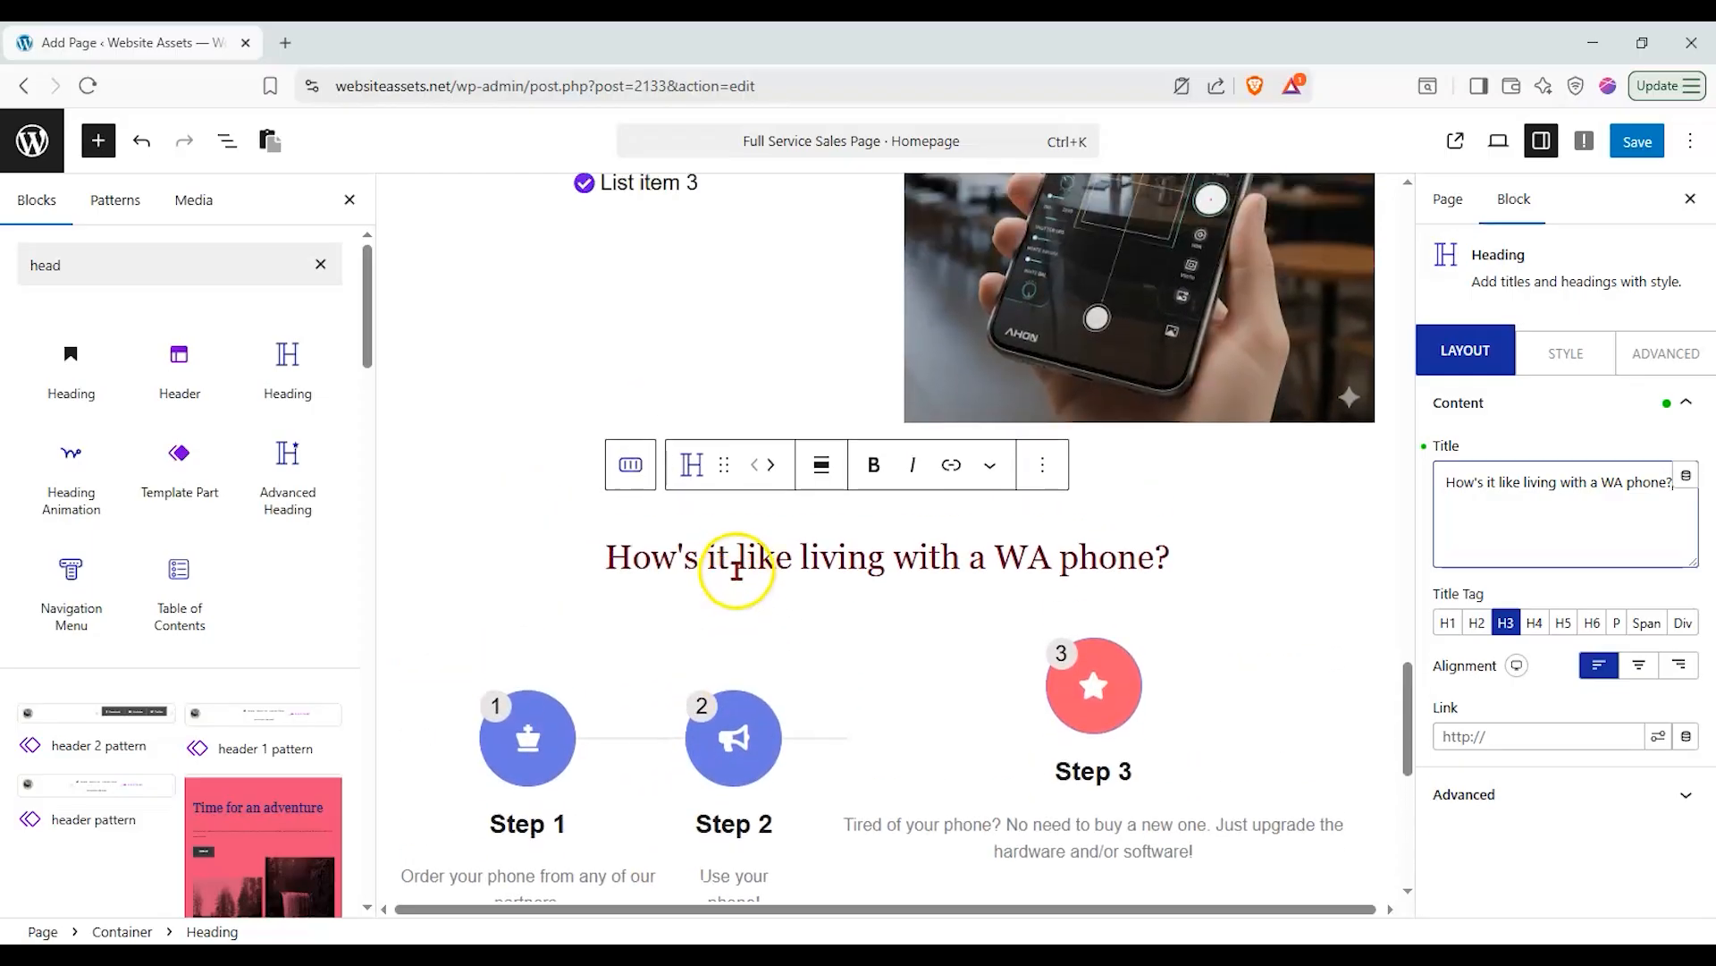
pyautogui.scroll(-2, 724, 574)
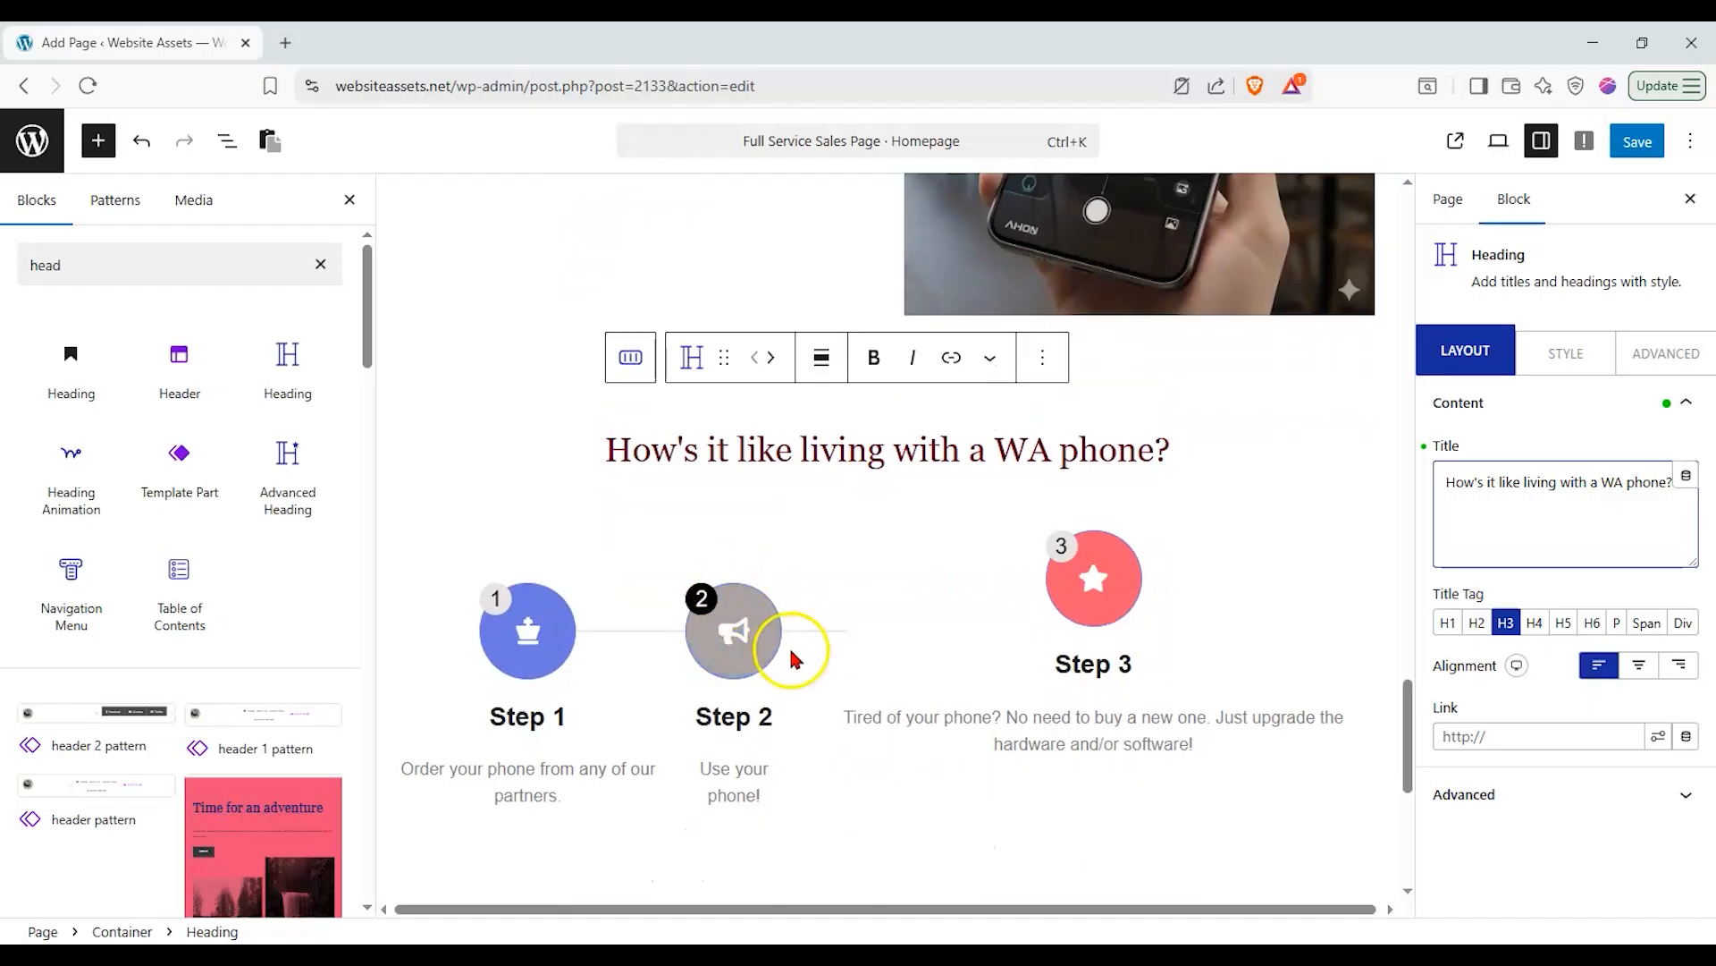
pyautogui.scroll(-1, 794, 659)
pyautogui.scroll(-1, 824, 756)
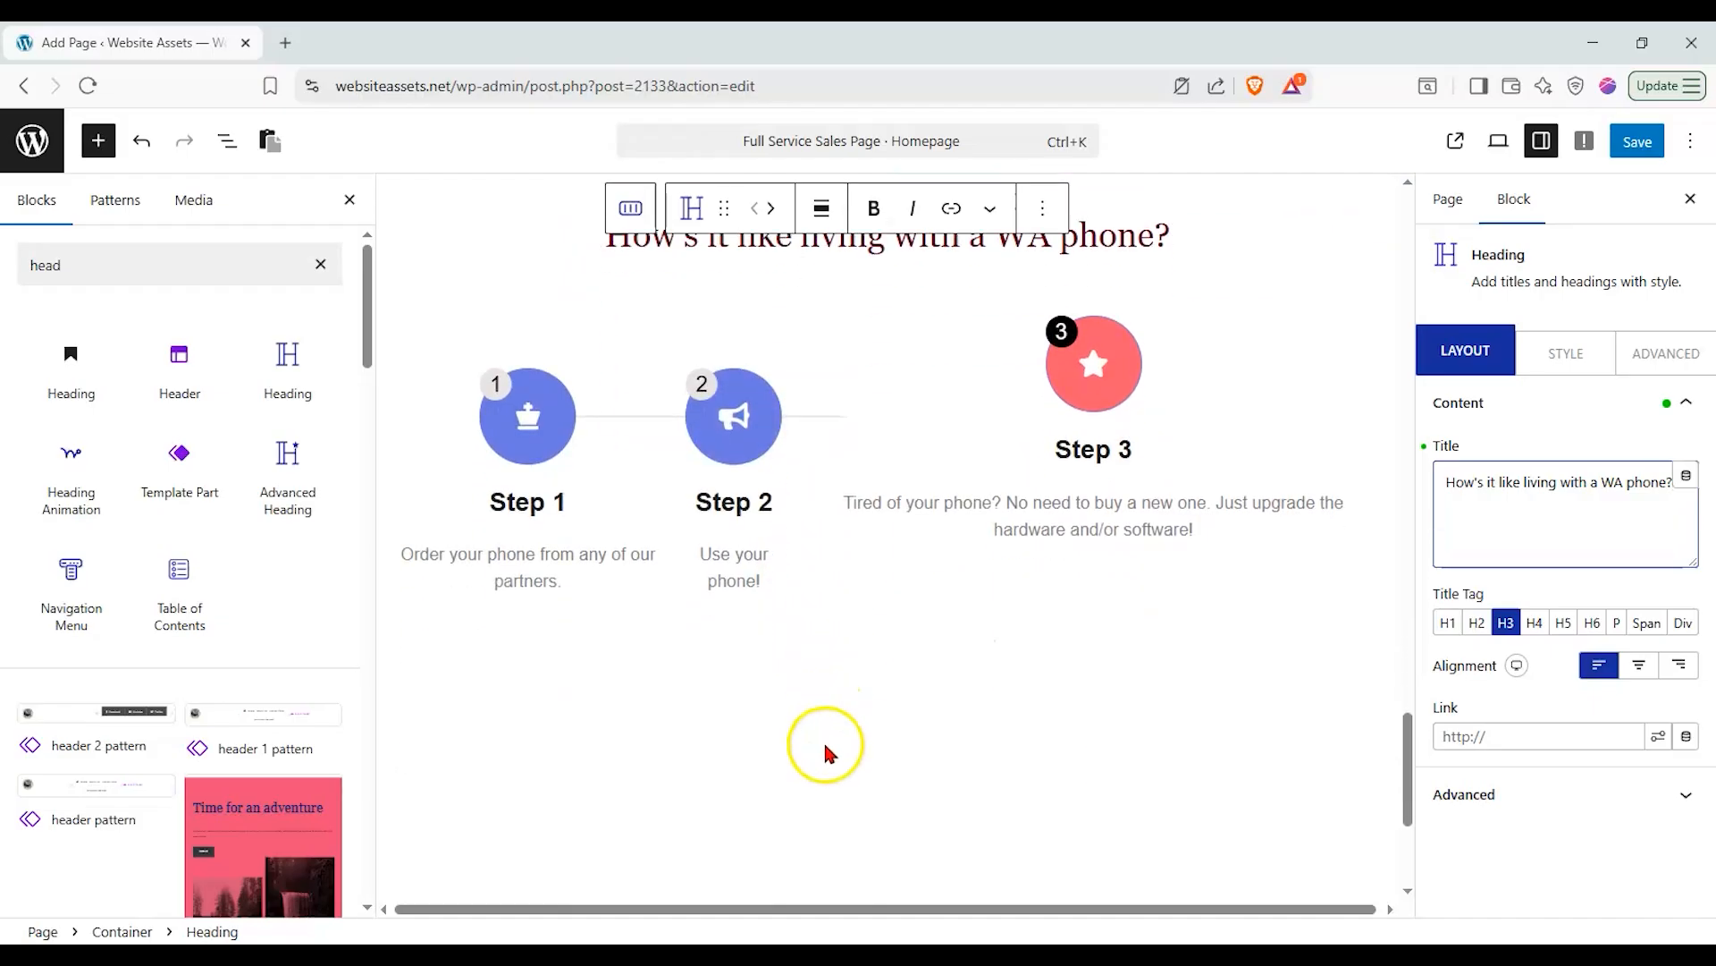
# Search the block library for "reviews" and insert the Social Reviews and Testimonials blocks below the three steps.
pyautogui.click(824, 749)
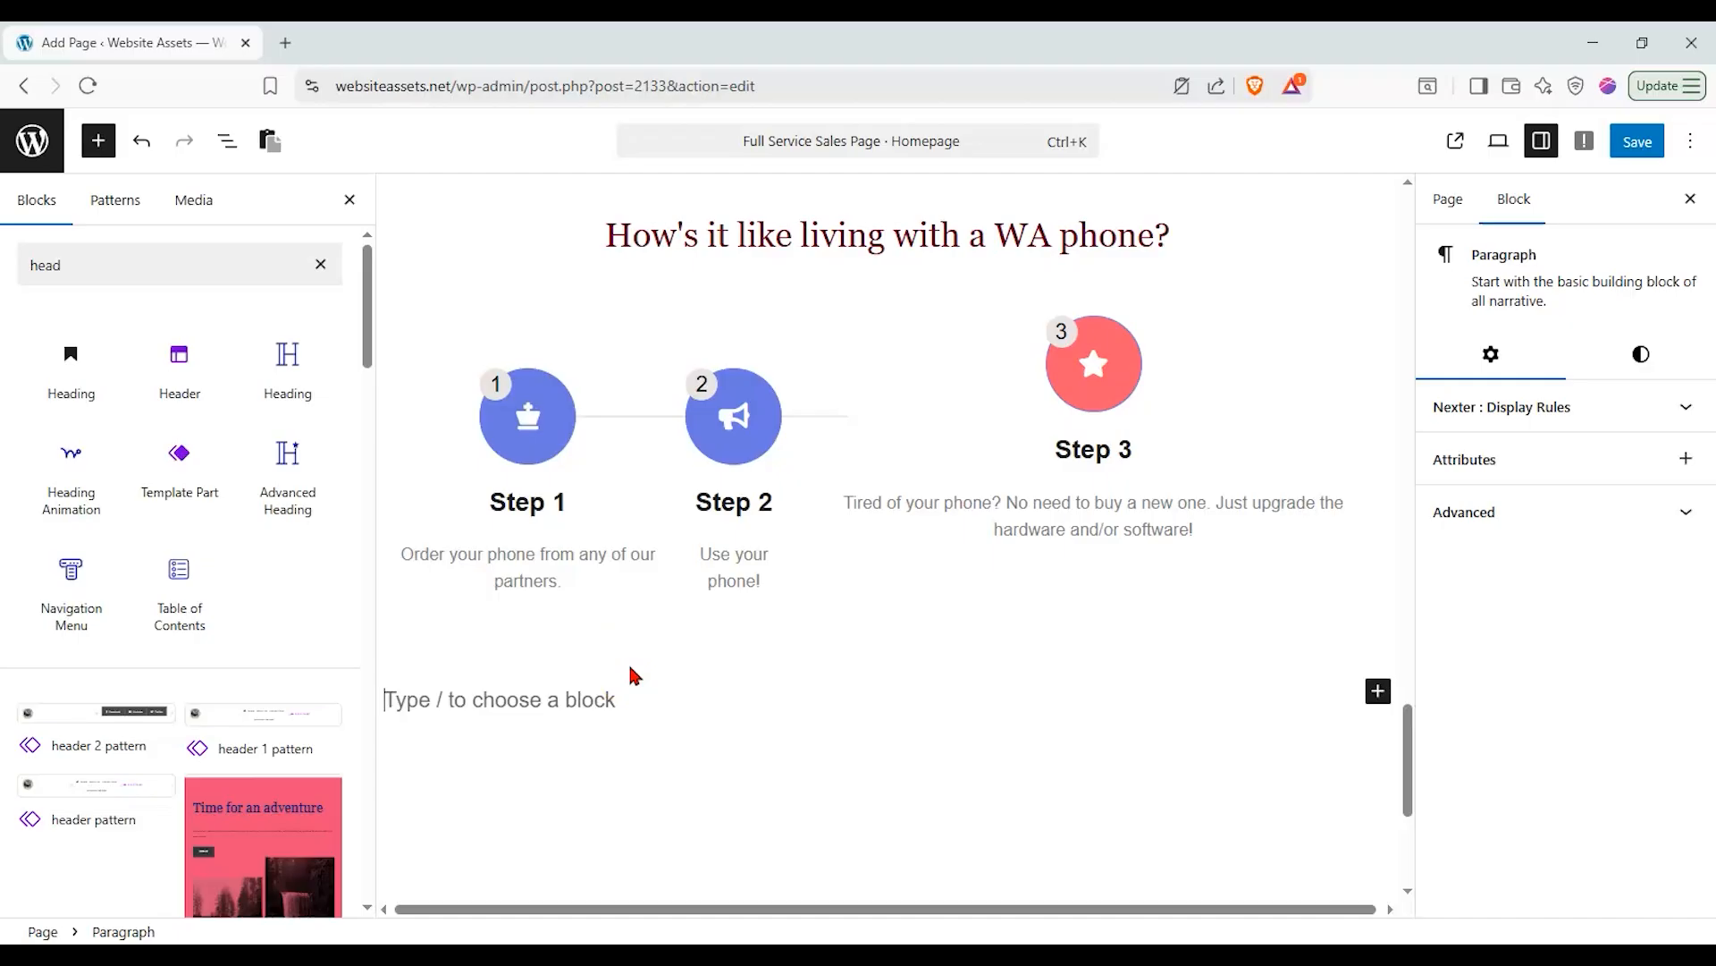
pyautogui.click(320, 265)
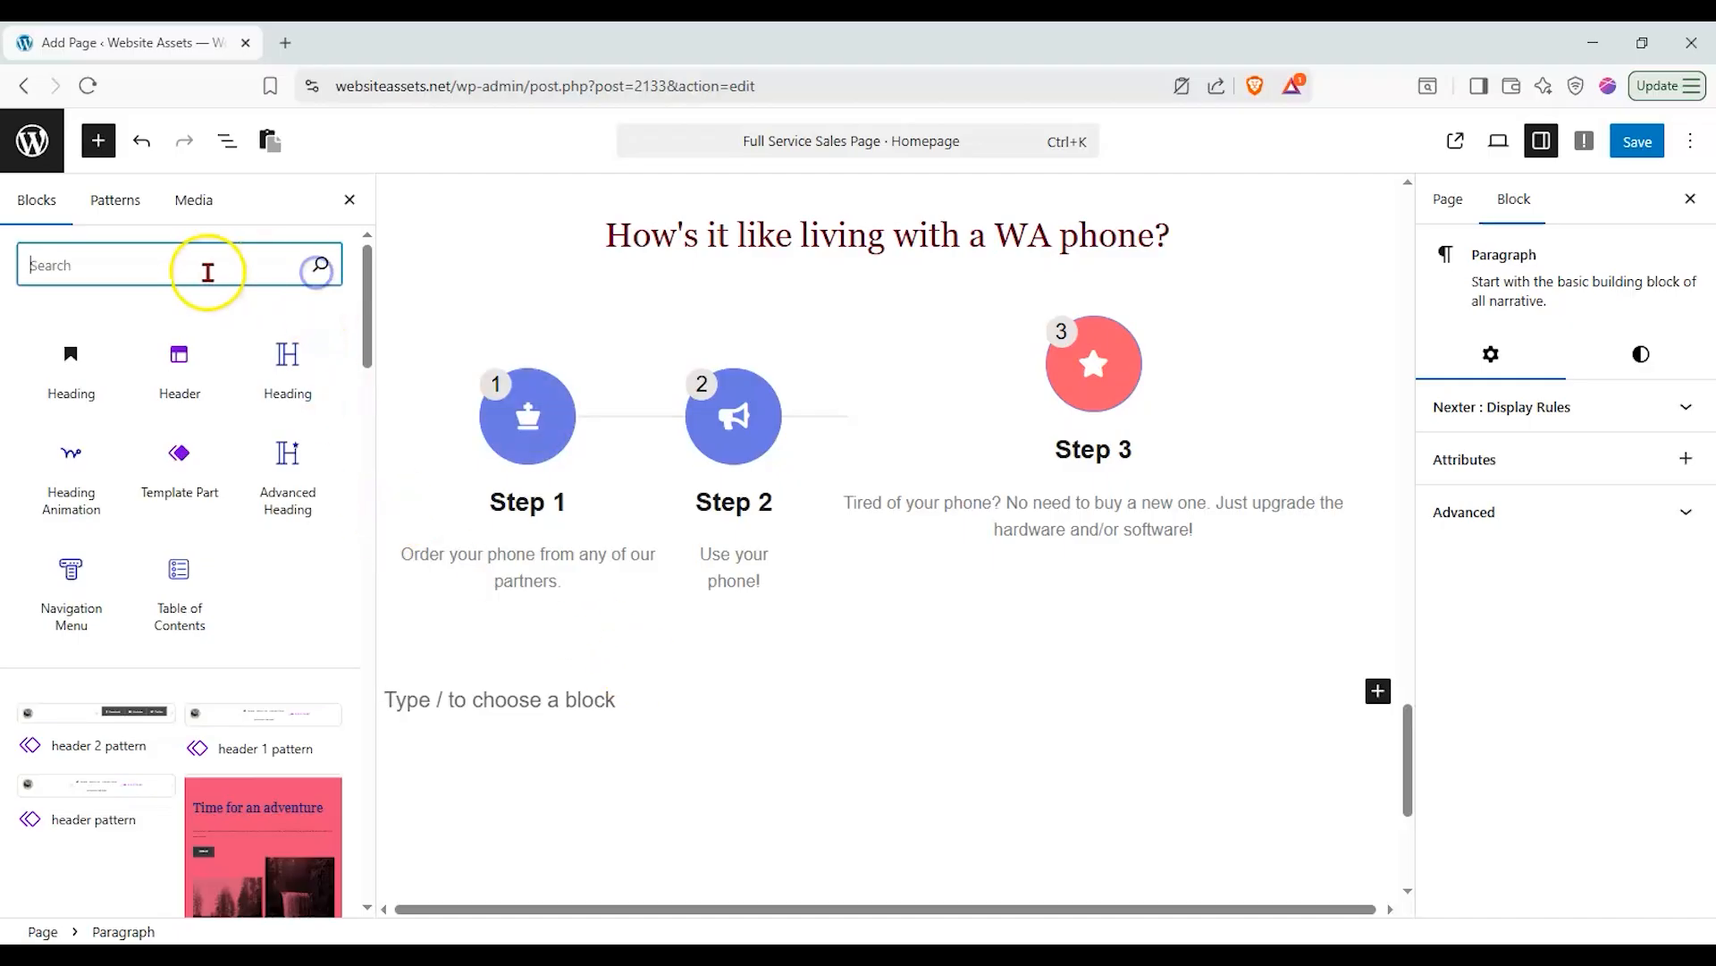
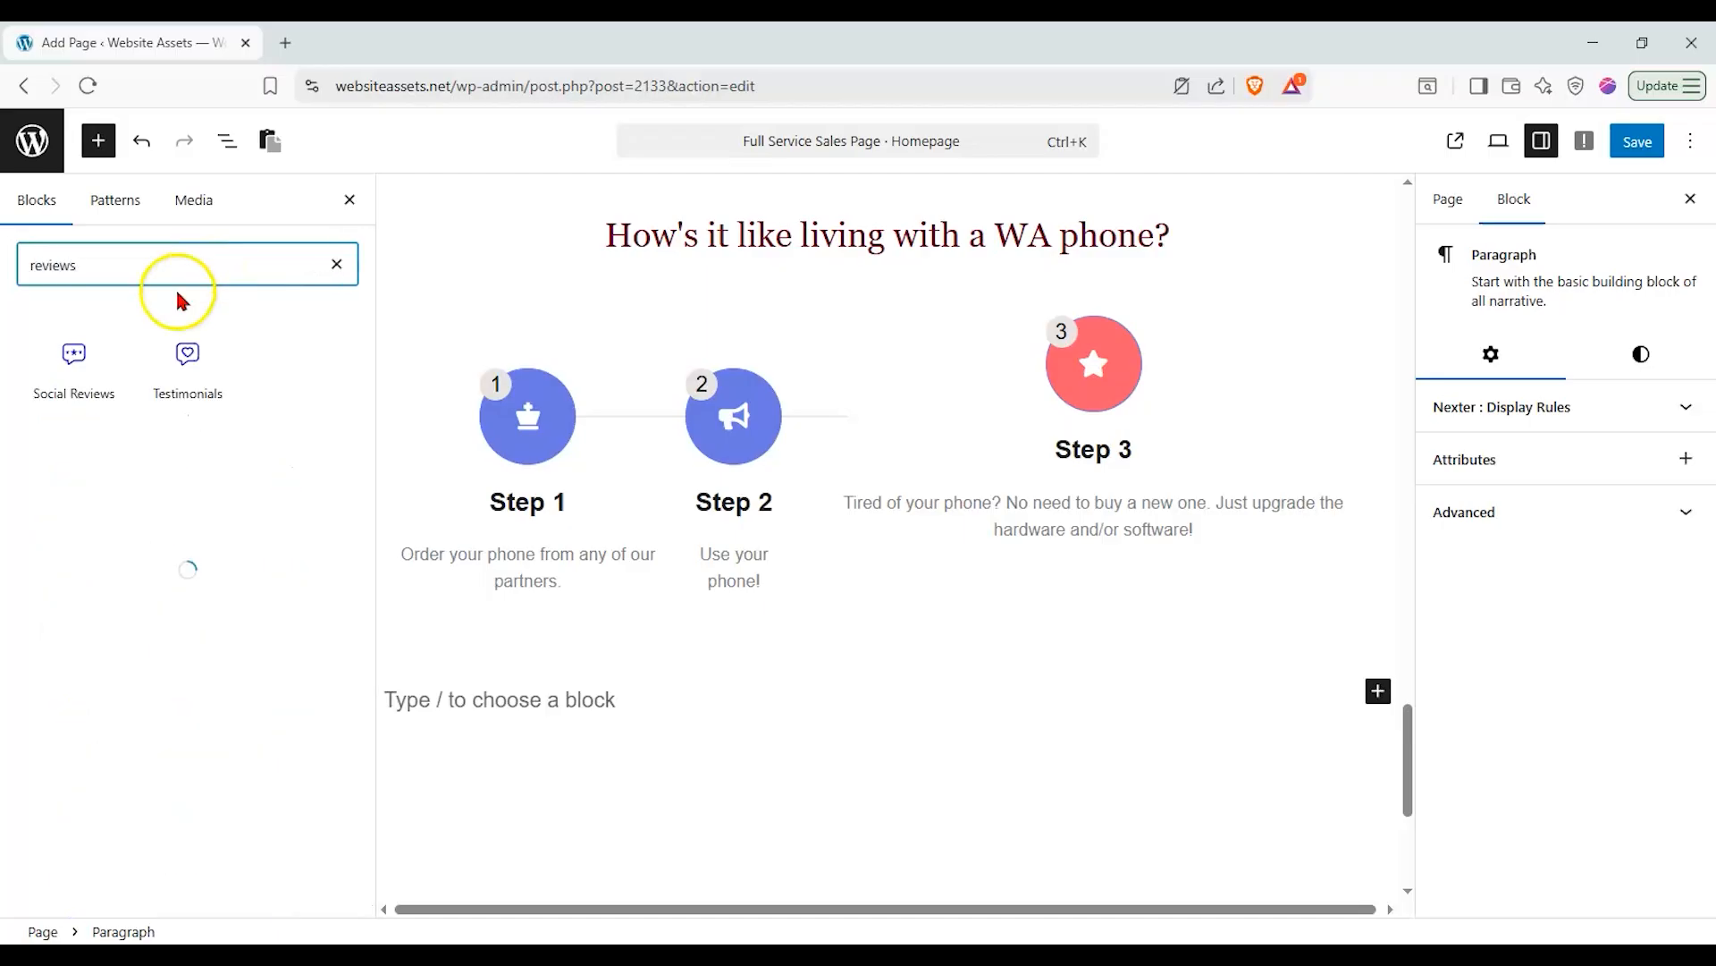
pyautogui.moveTo(79, 358); pyautogui.dragTo(688, 689)
pyautogui.moveTo(178, 359); pyautogui.dragTo(751, 780)
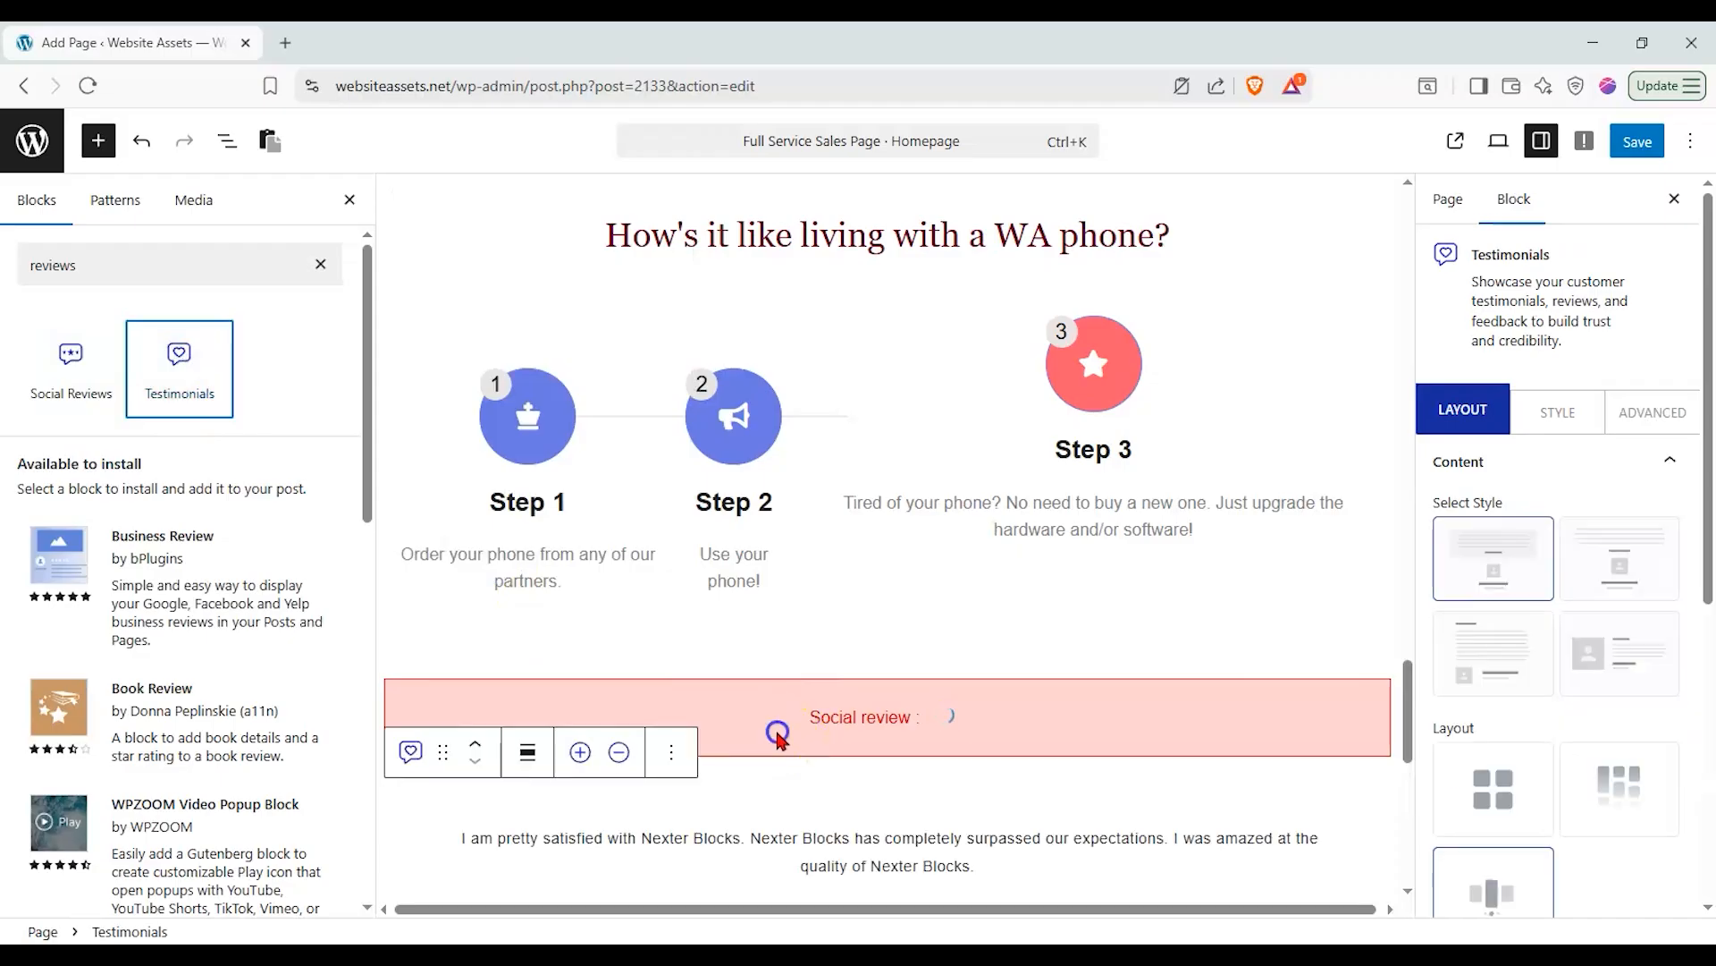
# Add a second content entry to the Social Reviews block and set its source to Custom.
pyautogui.click(778, 729)
pyautogui.click(1547, 457)
pyautogui.scroll(-5, 1550, 471)
pyautogui.click(1524, 563)
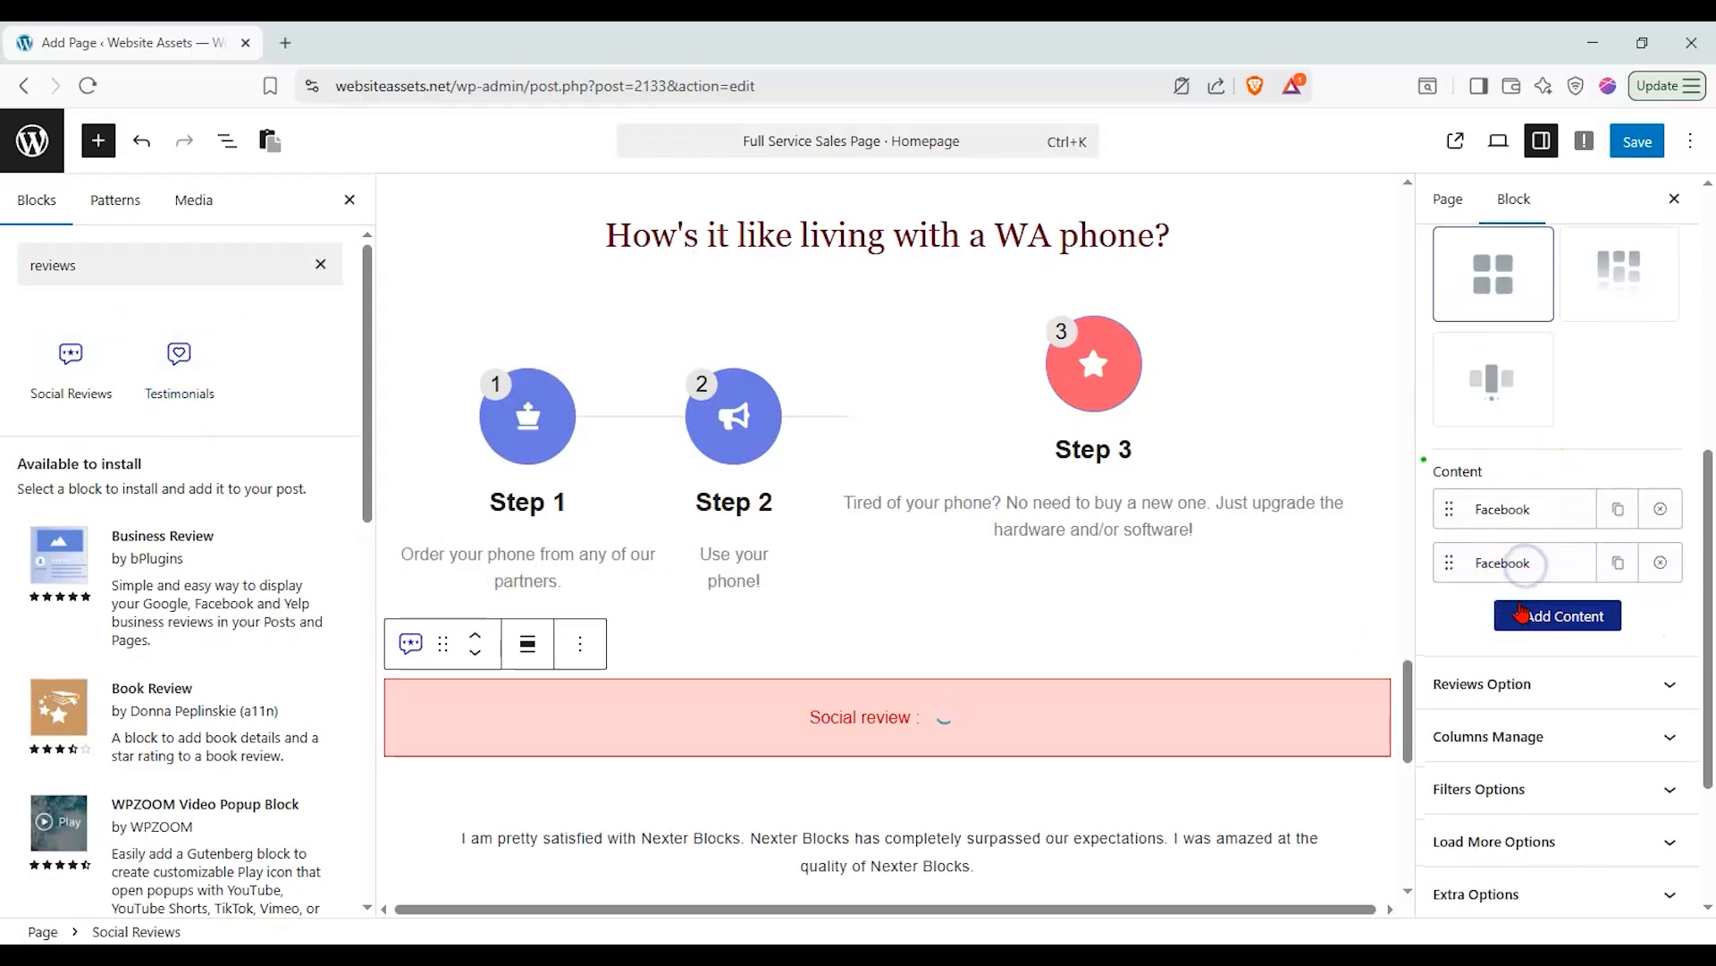
pyautogui.click(1566, 637)
pyautogui.click(1623, 636)
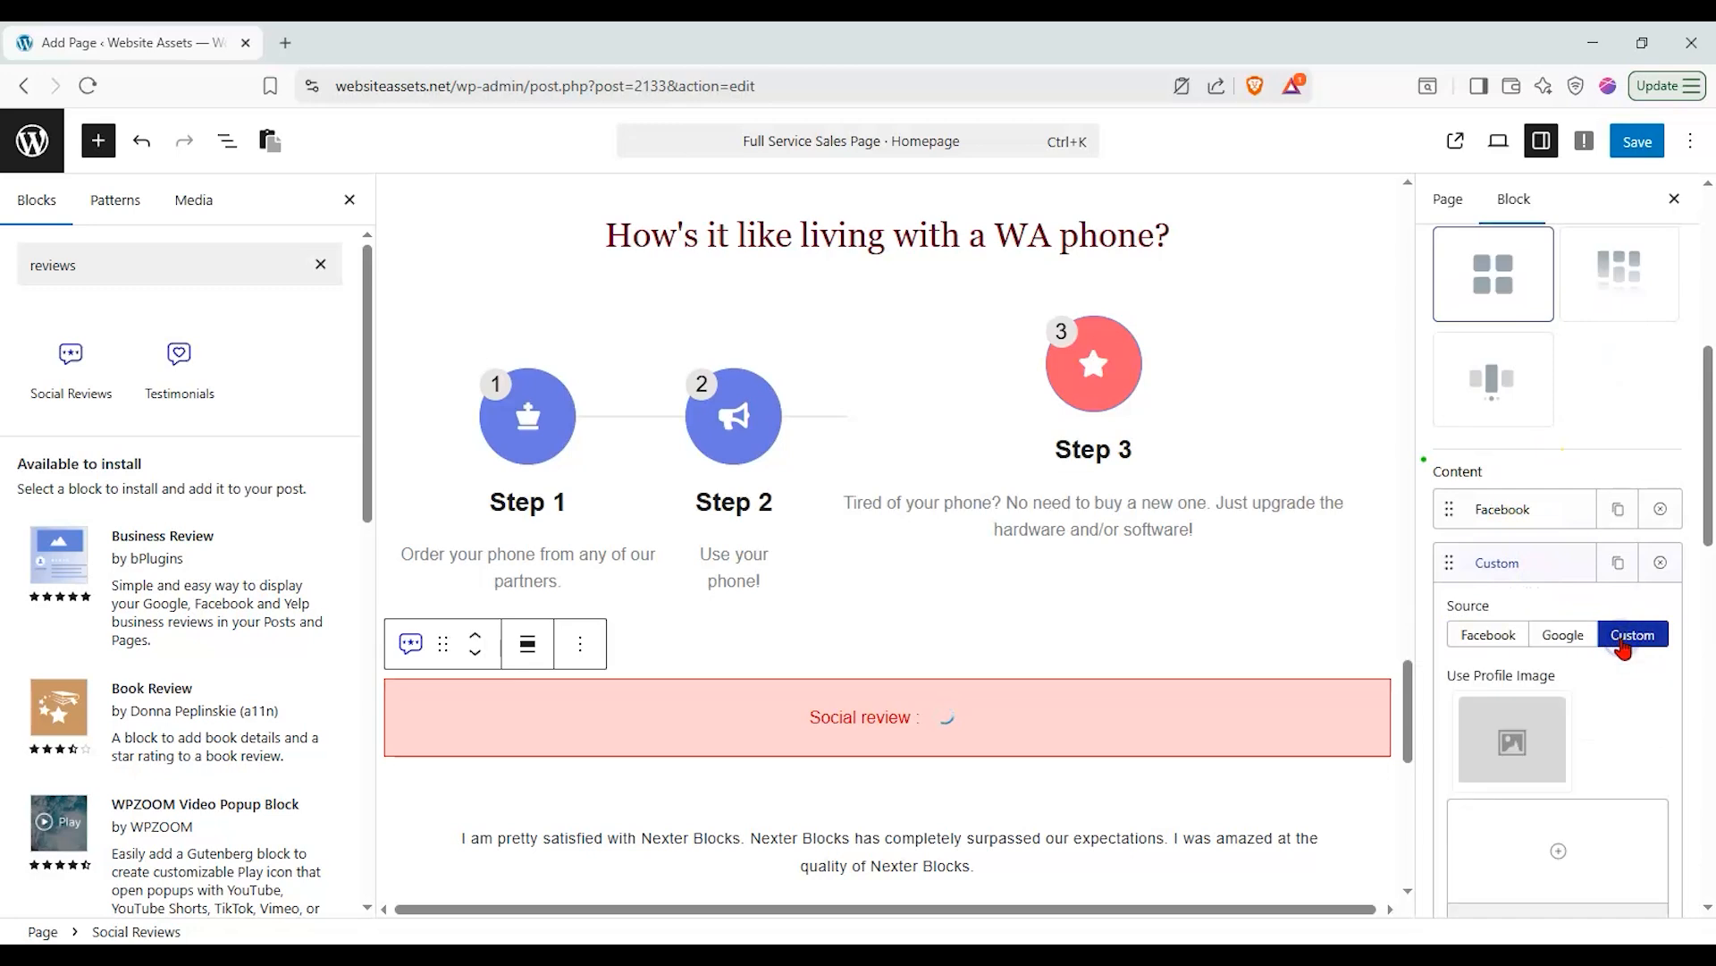
pyautogui.scroll(-5, 1609, 620)
pyautogui.scroll(1, 1594, 606)
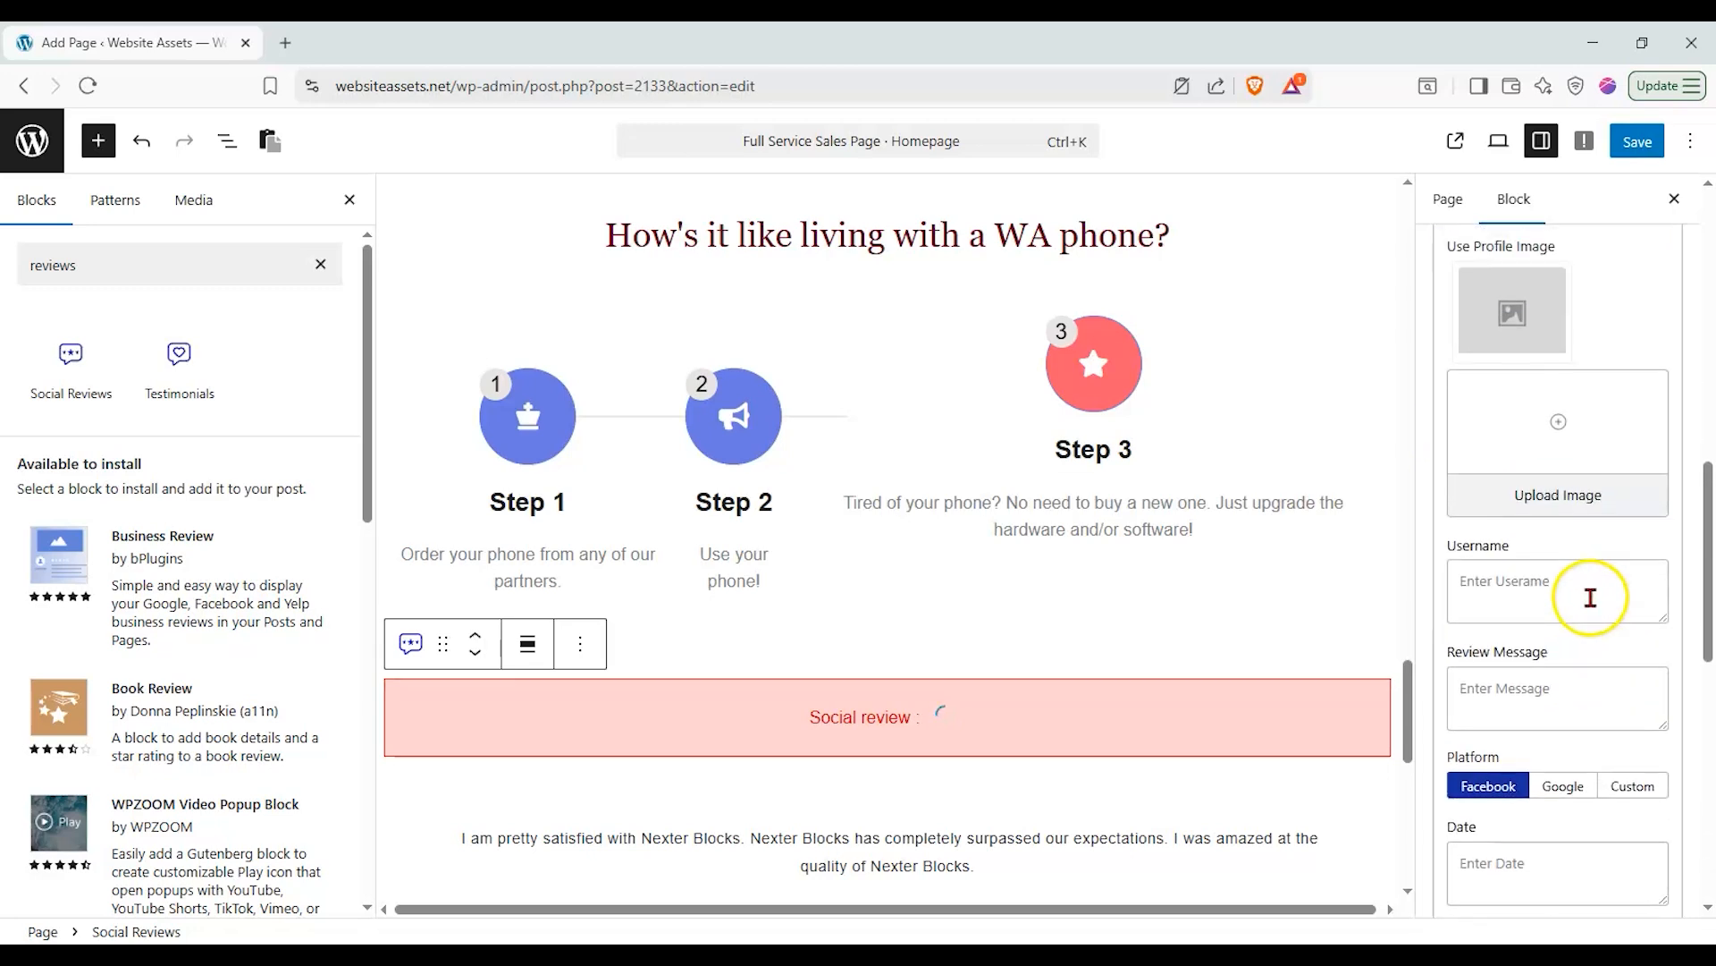
# Delete the Social Reviews block above the testimonials.
pyautogui.click(596, 649)
pyautogui.scroll(-1, 636, 579)
pyautogui.click(635, 581)
# Examine the Testimonials block's style and layout choices and expand its first testimonial entry.
pyautogui.click(810, 731)
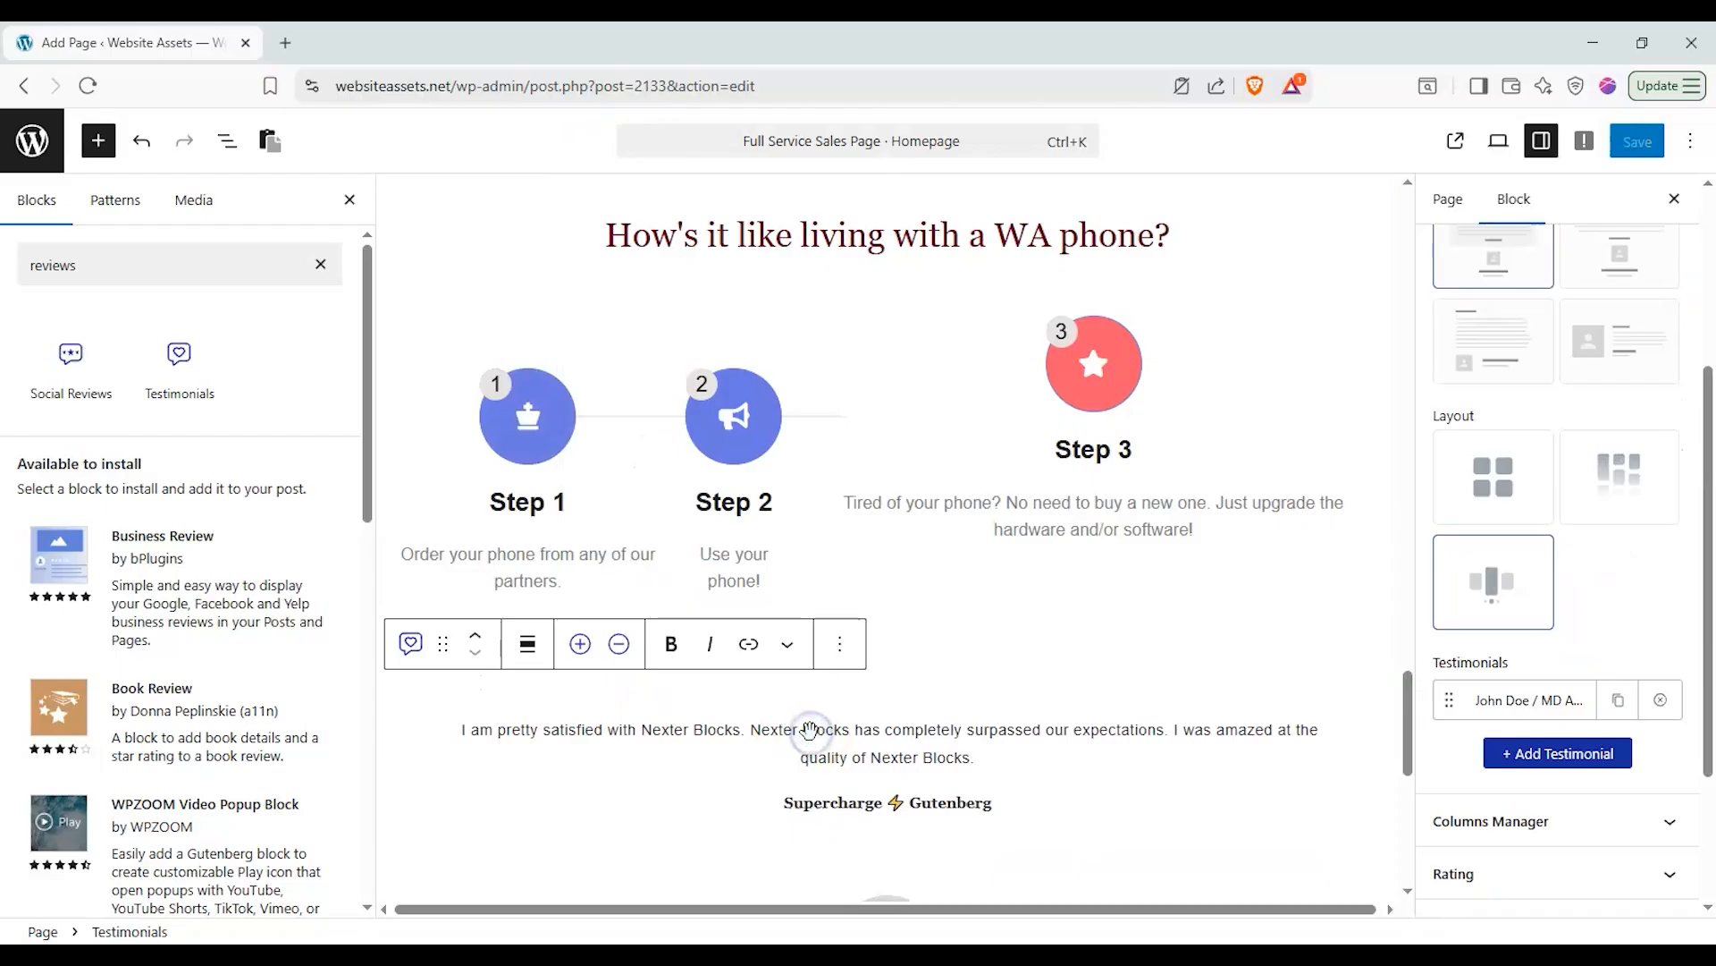
pyautogui.scroll(4, 1551, 639)
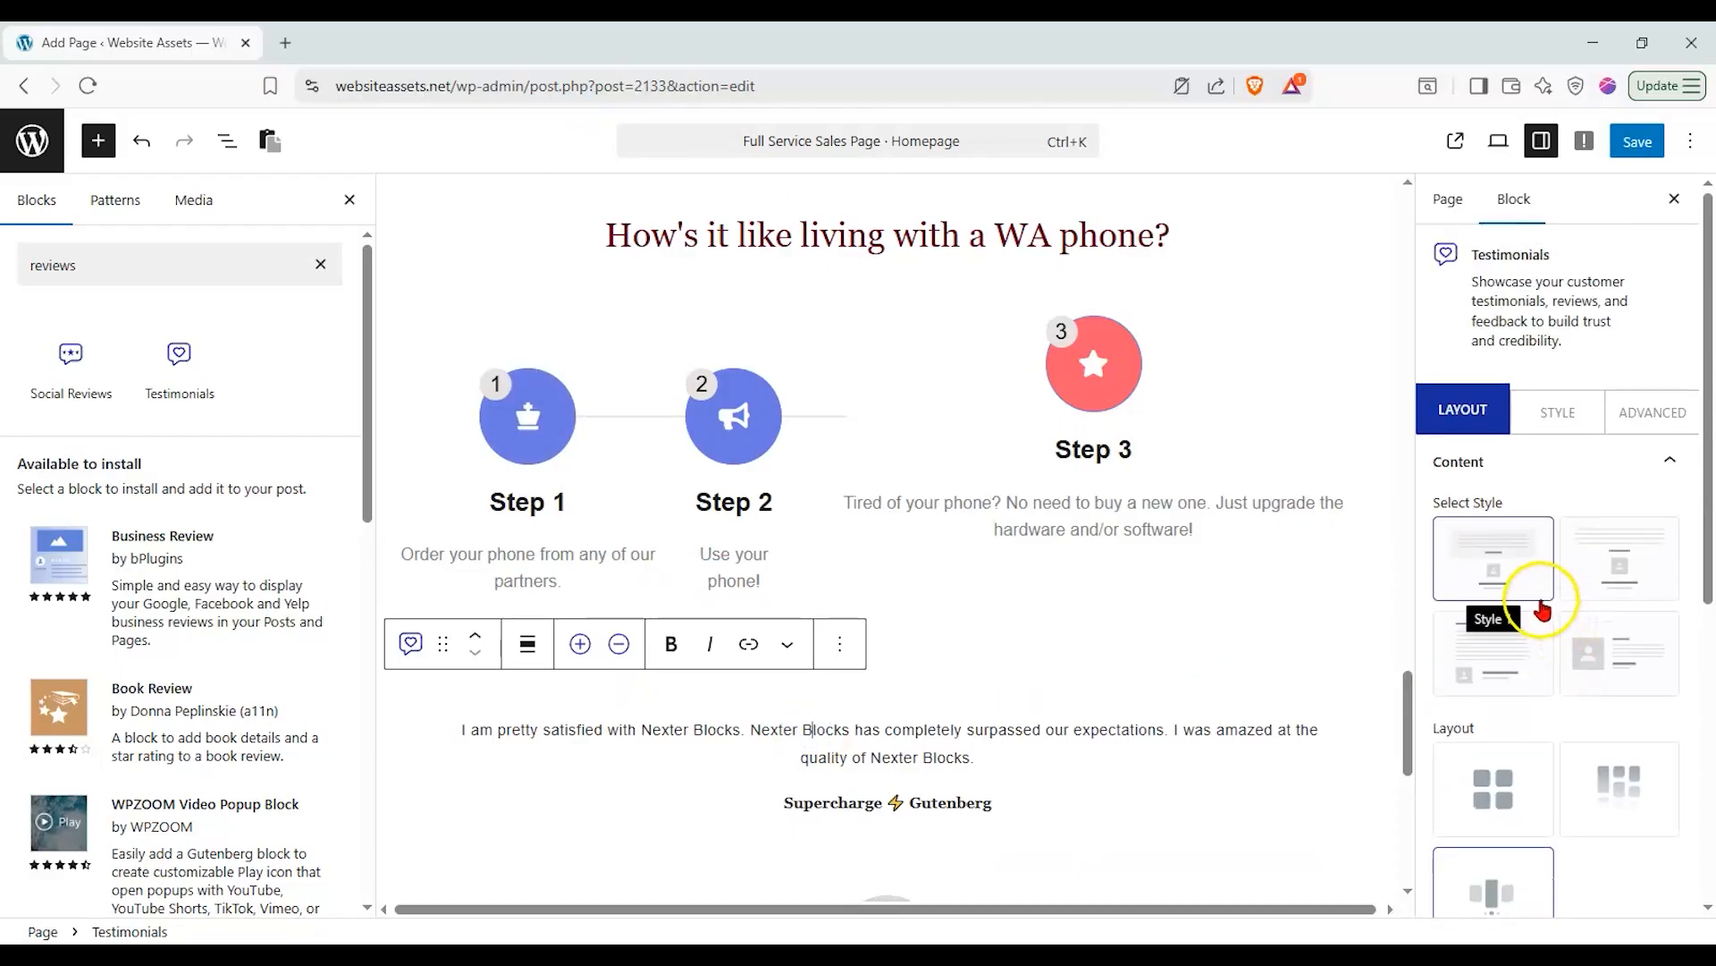
pyautogui.scroll(-1, 1533, 575)
pyautogui.scroll(-1, 1246, 652)
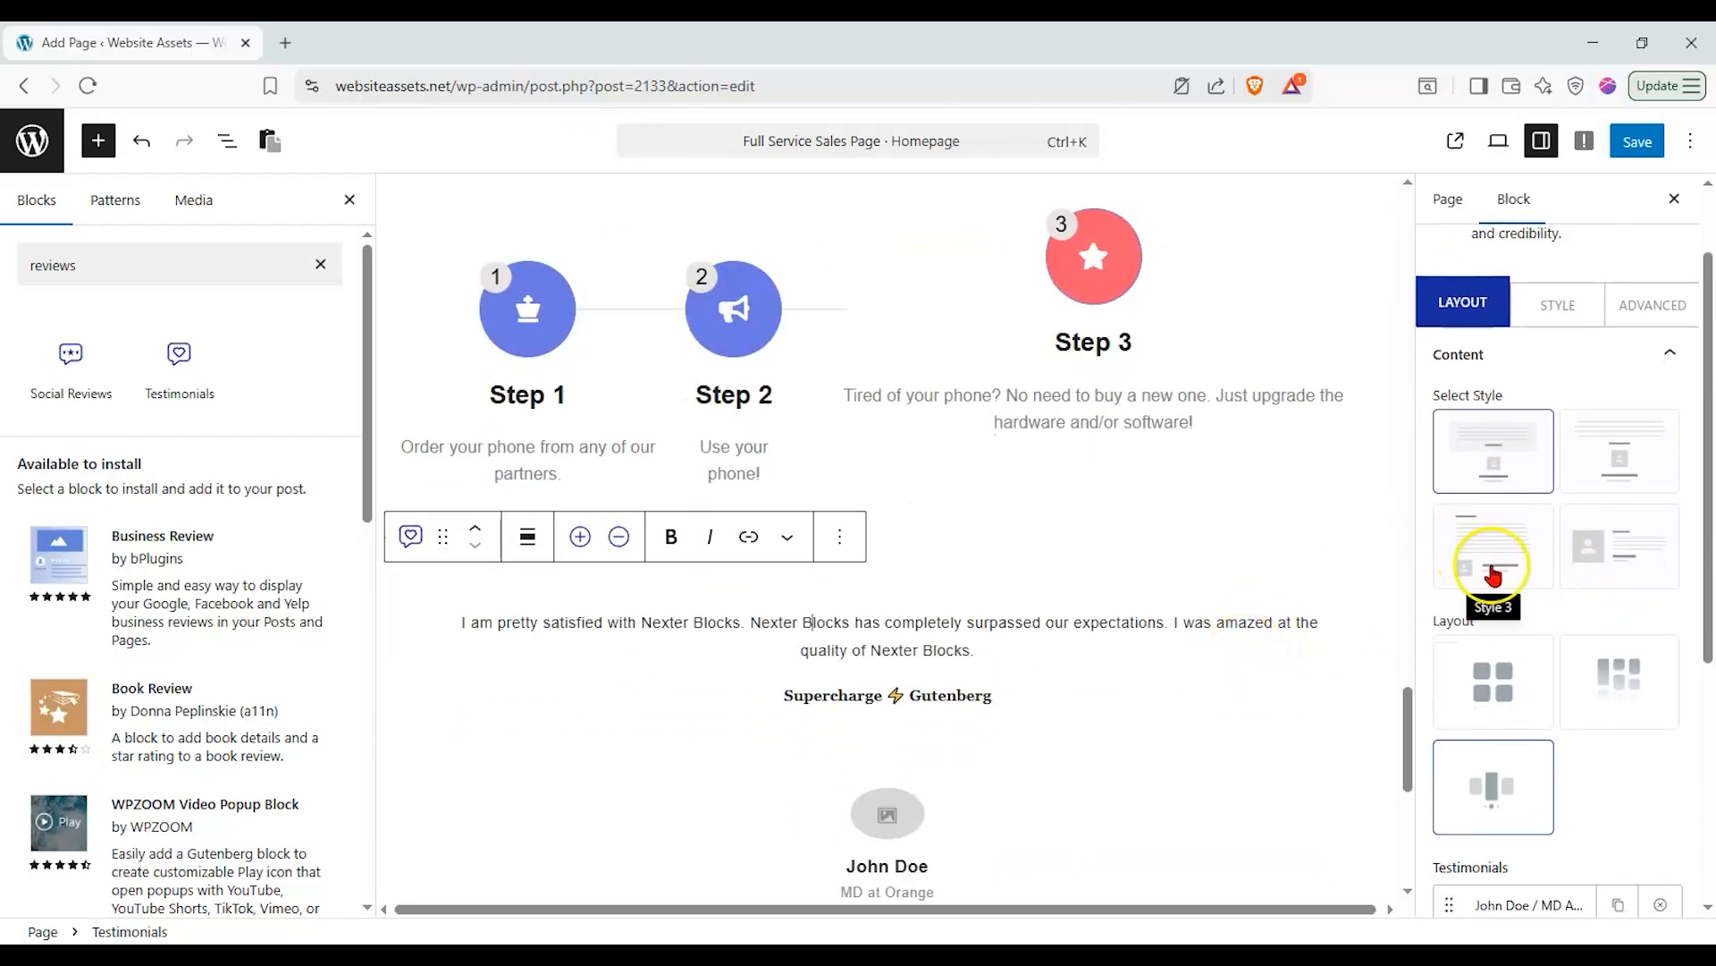
pyautogui.scroll(-1, 1496, 568)
pyautogui.click(1578, 796)
pyautogui.scroll(-2, 1550, 785)
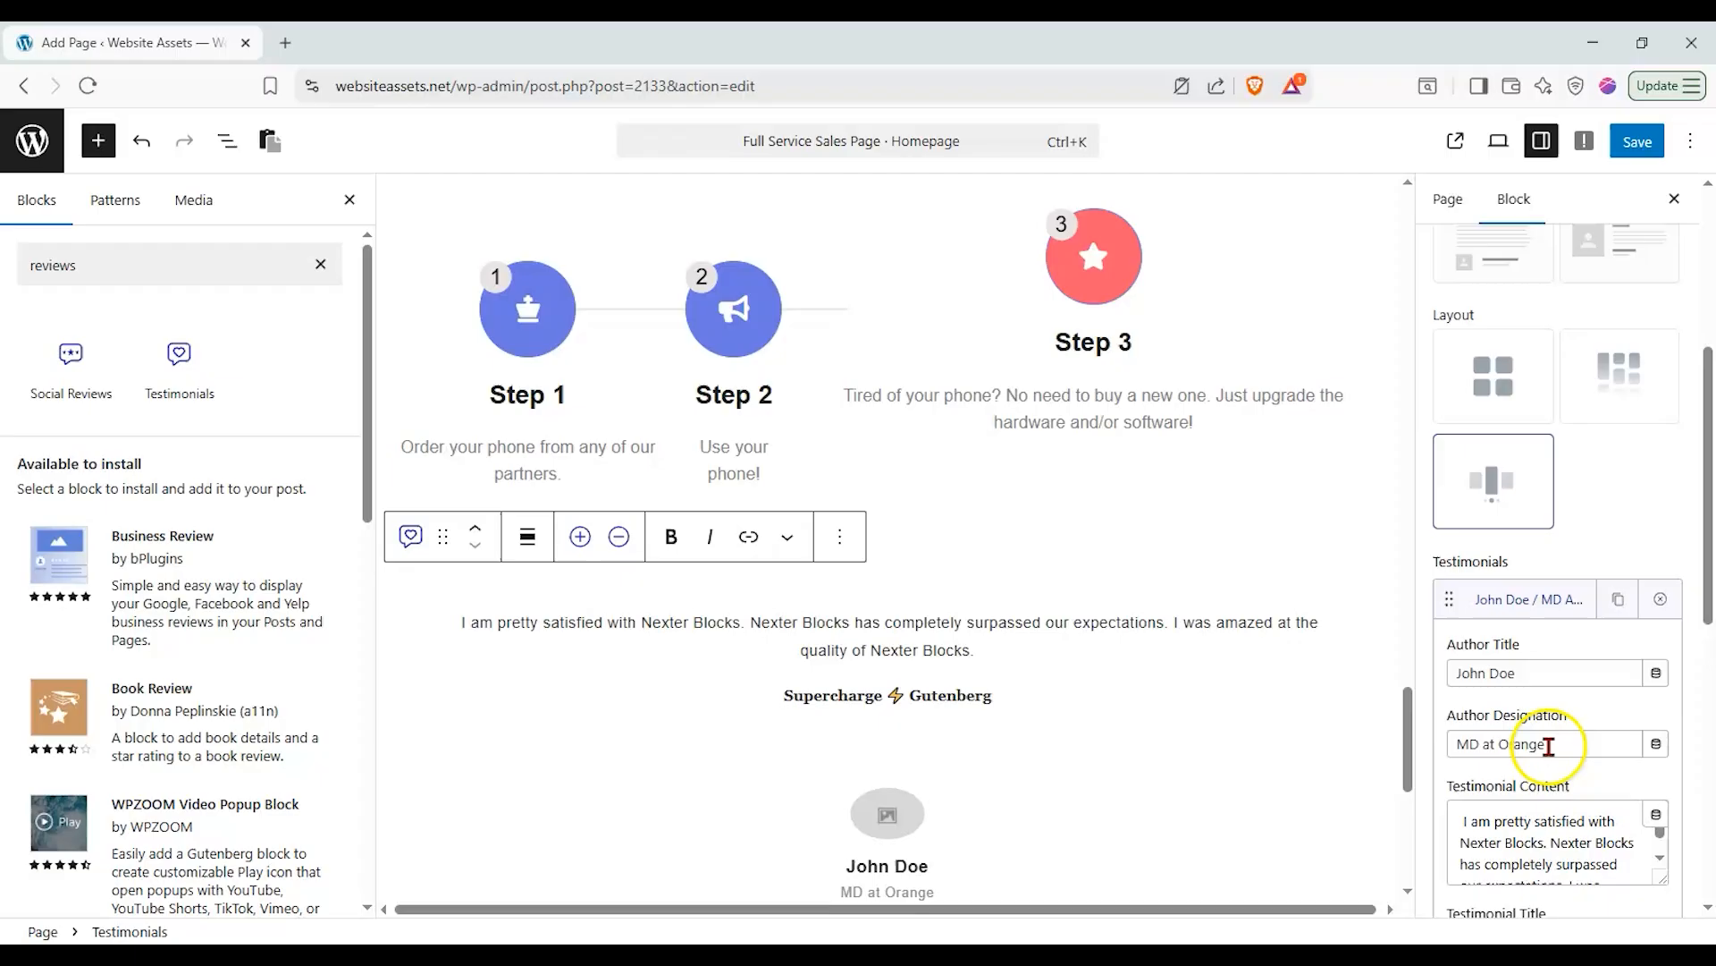
# Look through the dynamic field options available for the first testimonial's author title.
pyautogui.click(1658, 659)
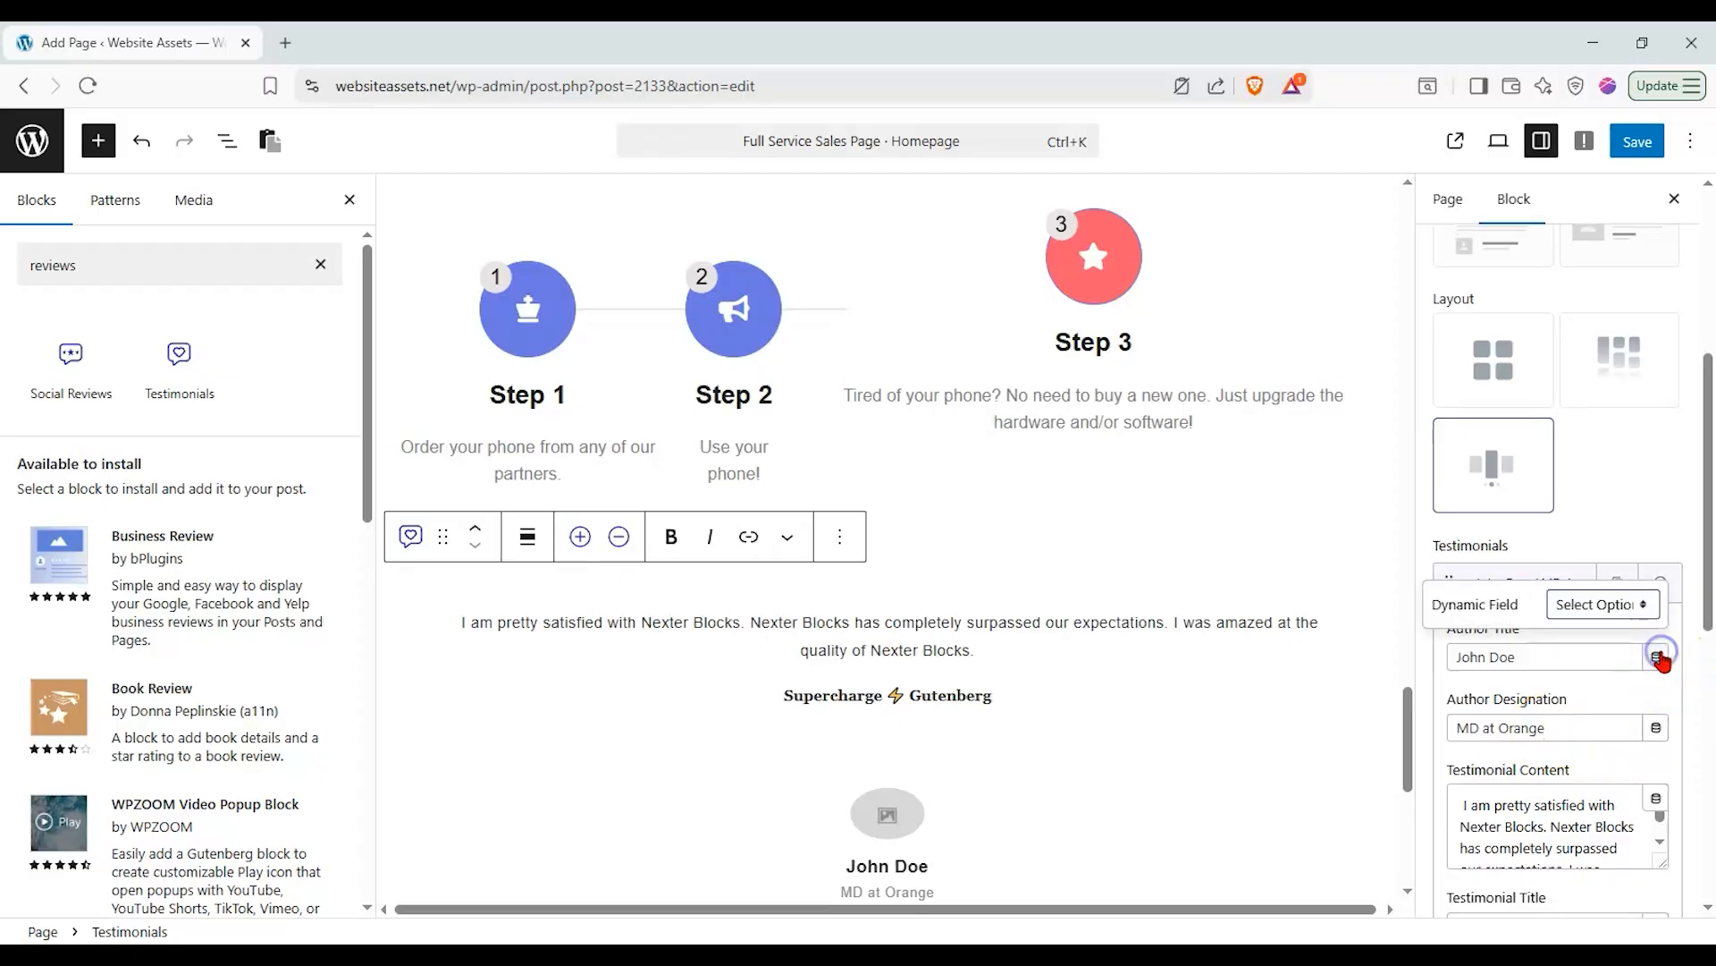
pyautogui.click(1645, 606)
pyautogui.scroll(-5, 1542, 492)
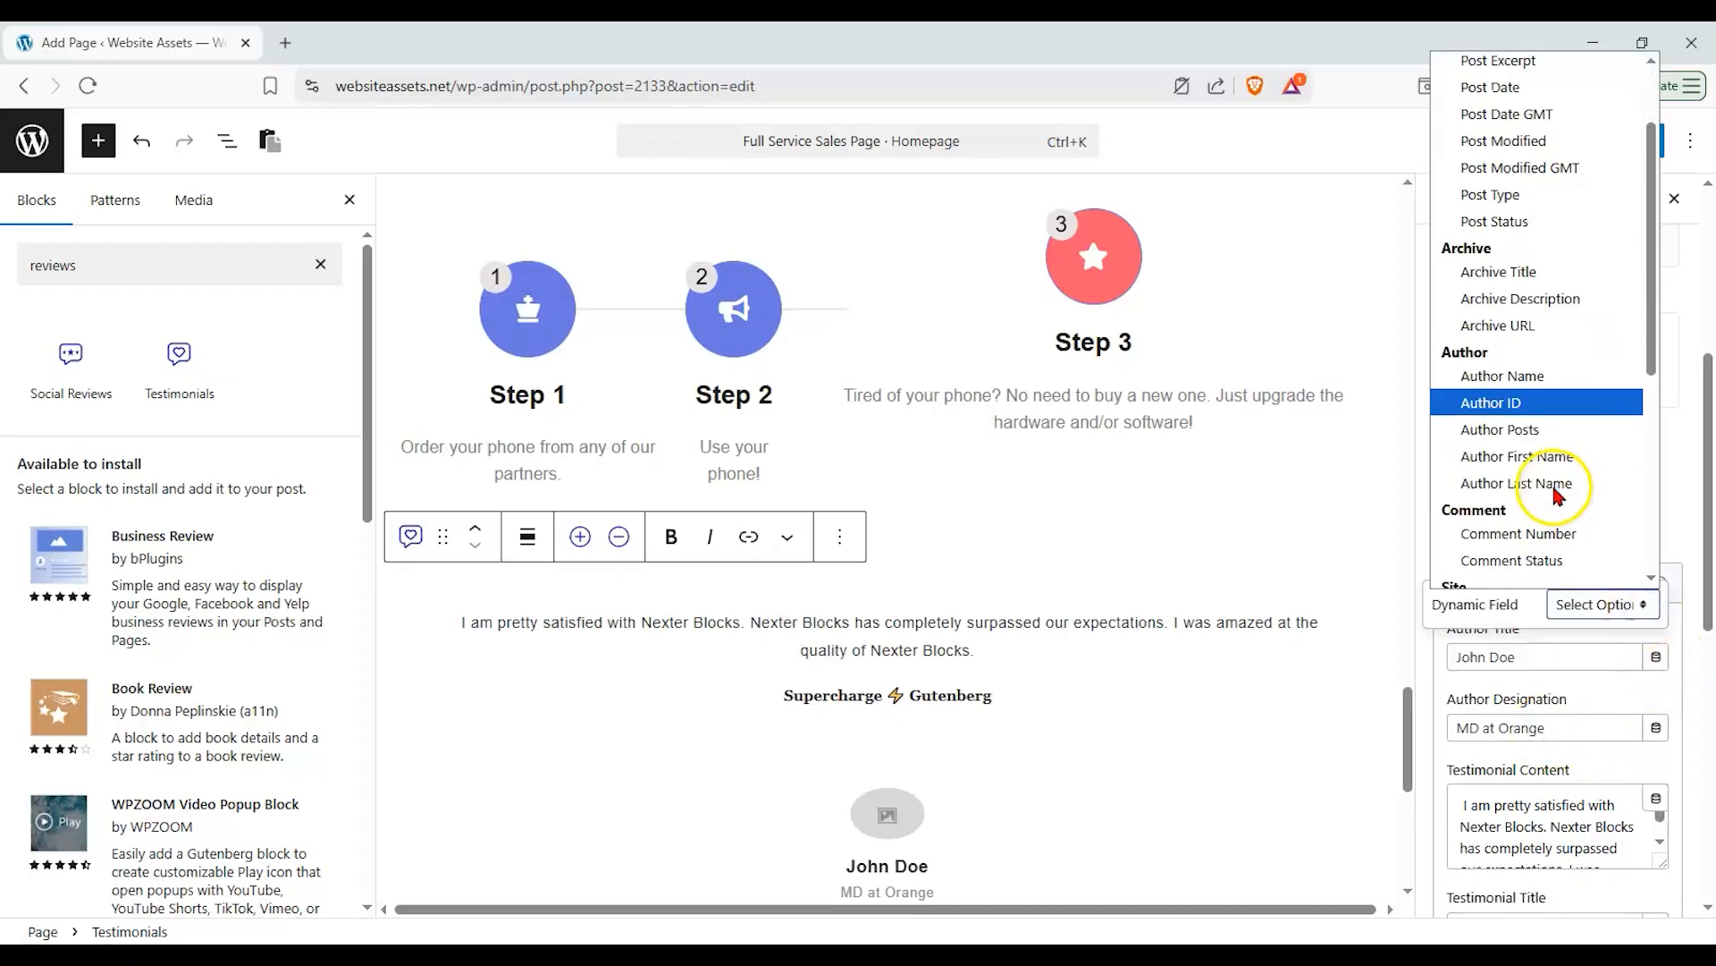
pyautogui.scroll(5, 1533, 536)
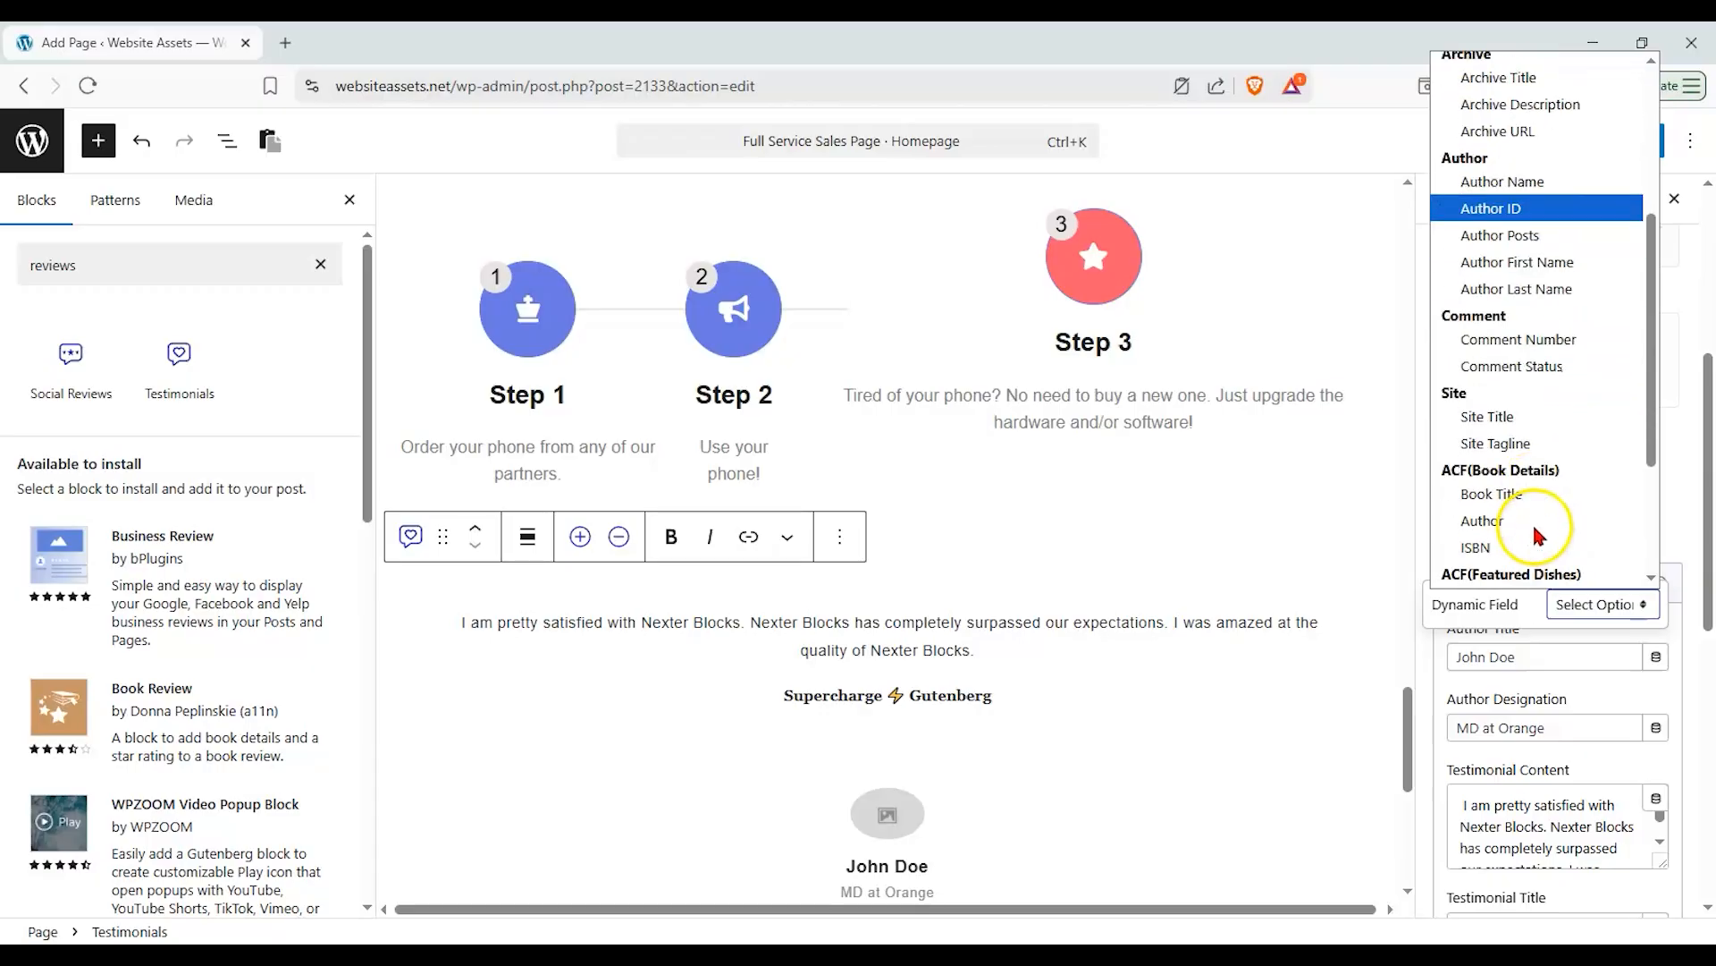
pyautogui.scroll(1, 1536, 518)
pyautogui.scroll(-5, 1536, 519)
pyautogui.scroll(4, 1530, 508)
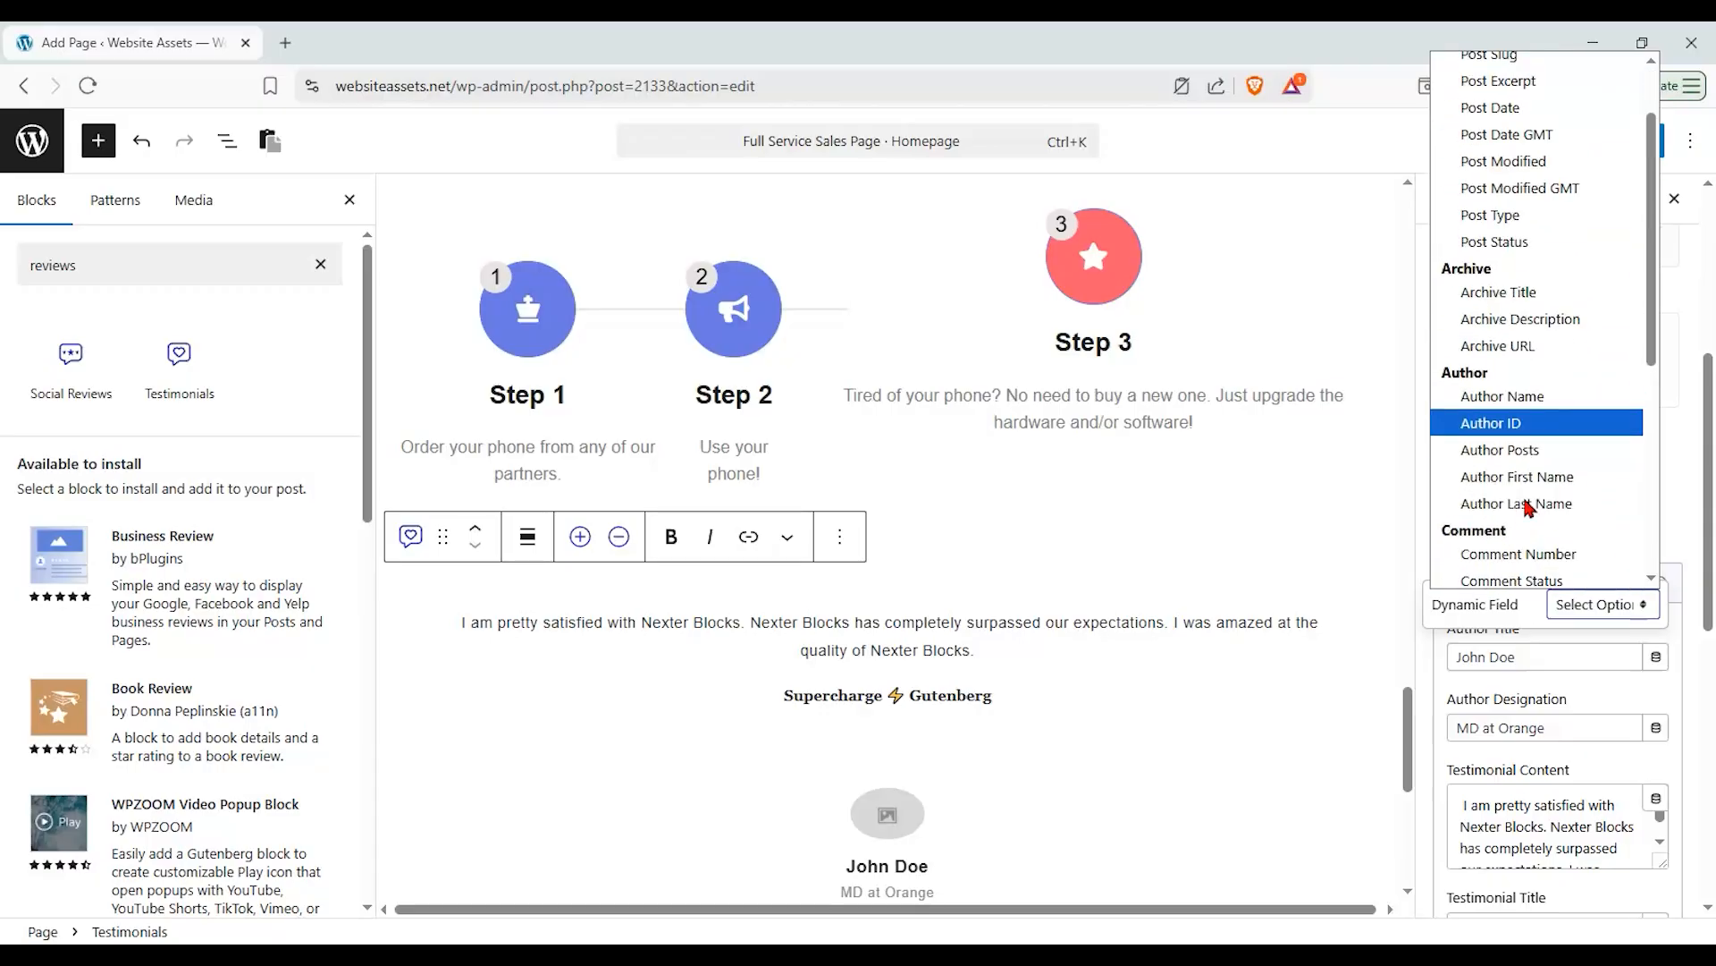
pyautogui.click(1531, 505)
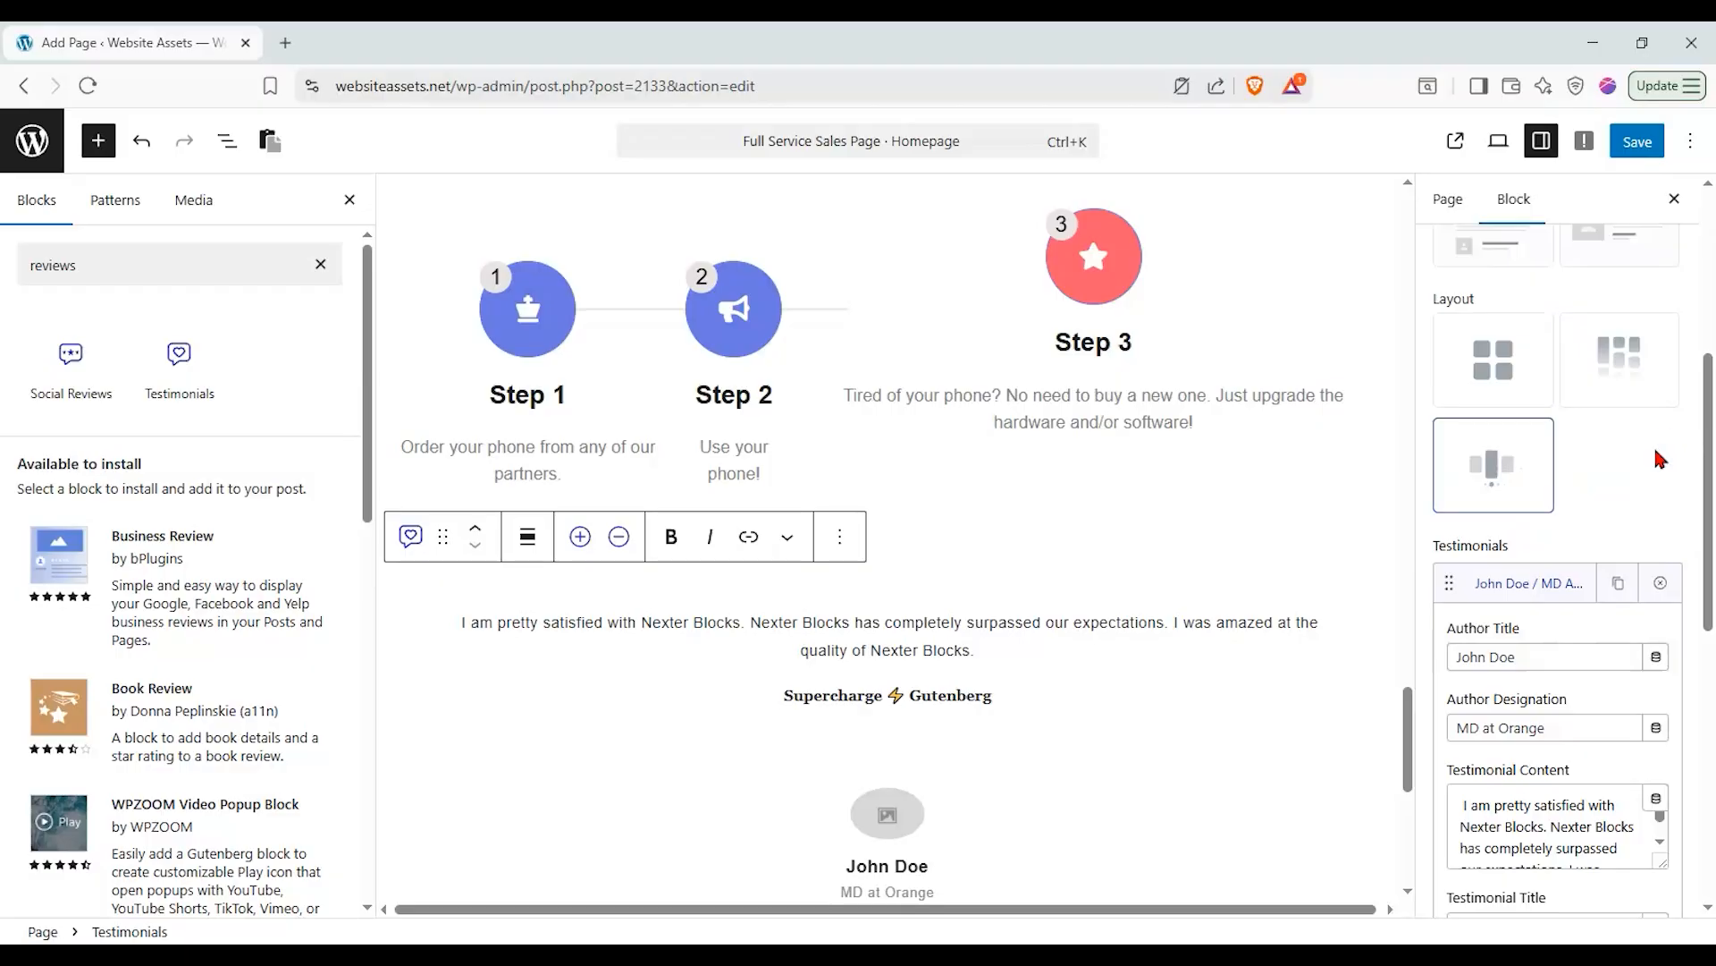
# Highlight the first testimonial's content text to review it, and collapse the entry.
pyautogui.scroll(-3, 1654, 474)
pyautogui.moveTo(1475, 598); pyautogui.dragTo(1603, 645)
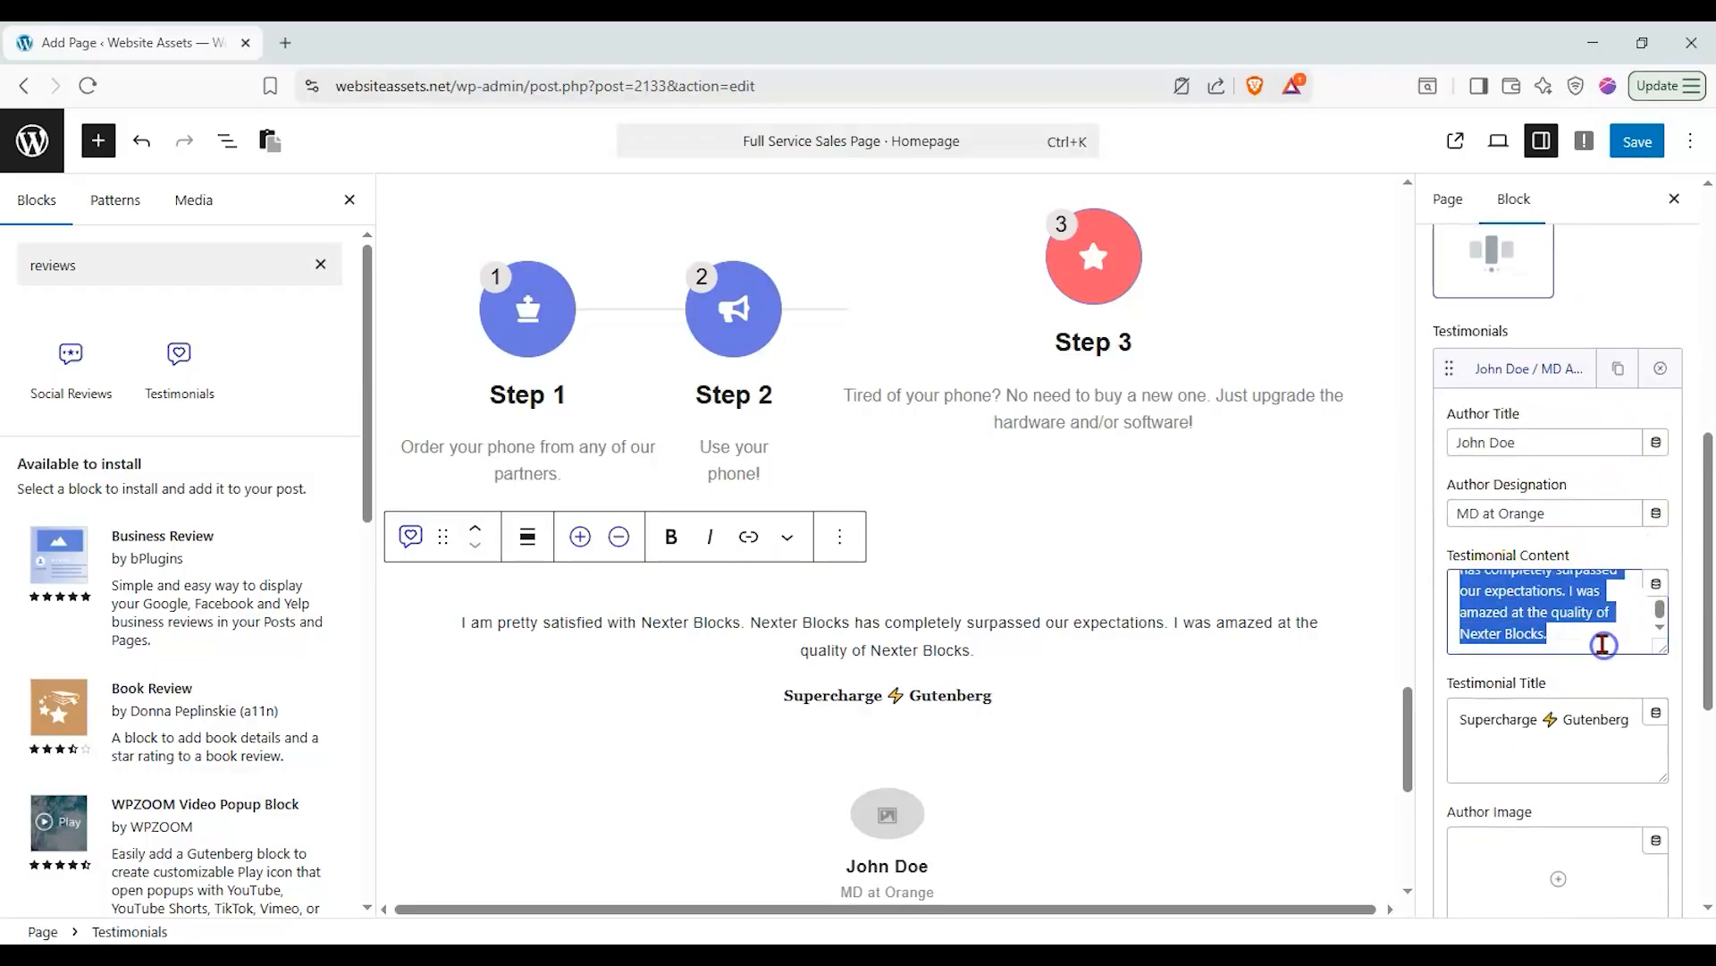
pyautogui.scroll(1, 1586, 633)
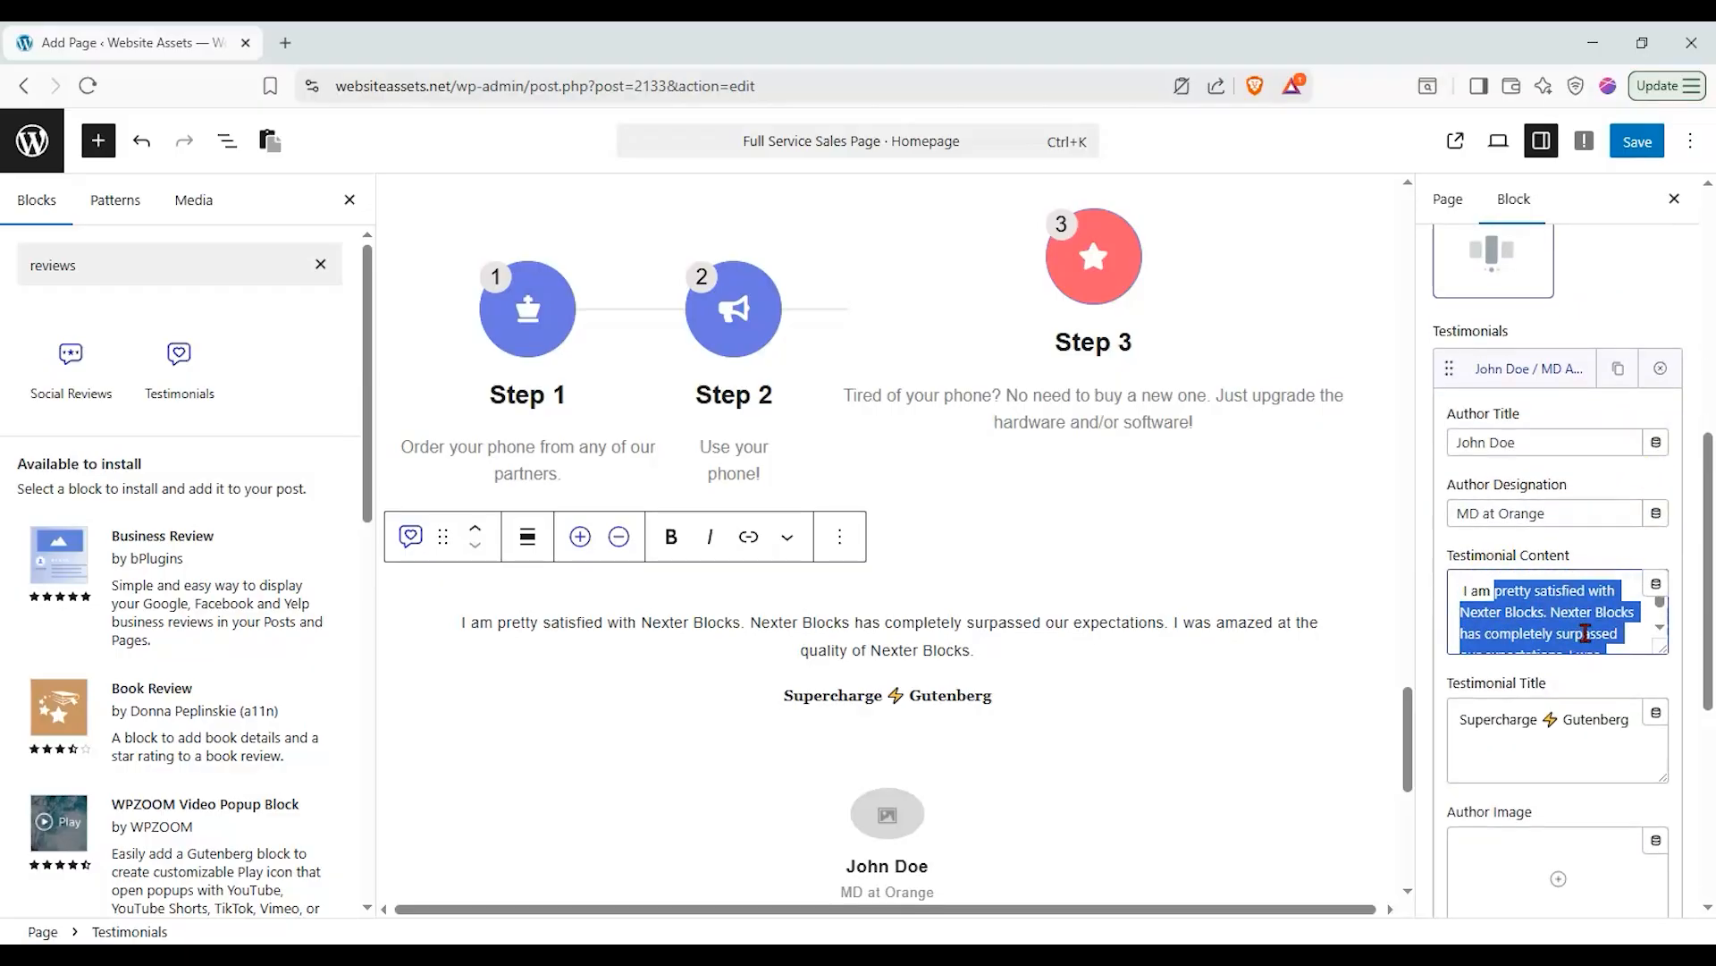
pyautogui.click(1558, 370)
# Add three more testimonials to the Testimonials block.
pyautogui.click(1550, 535)
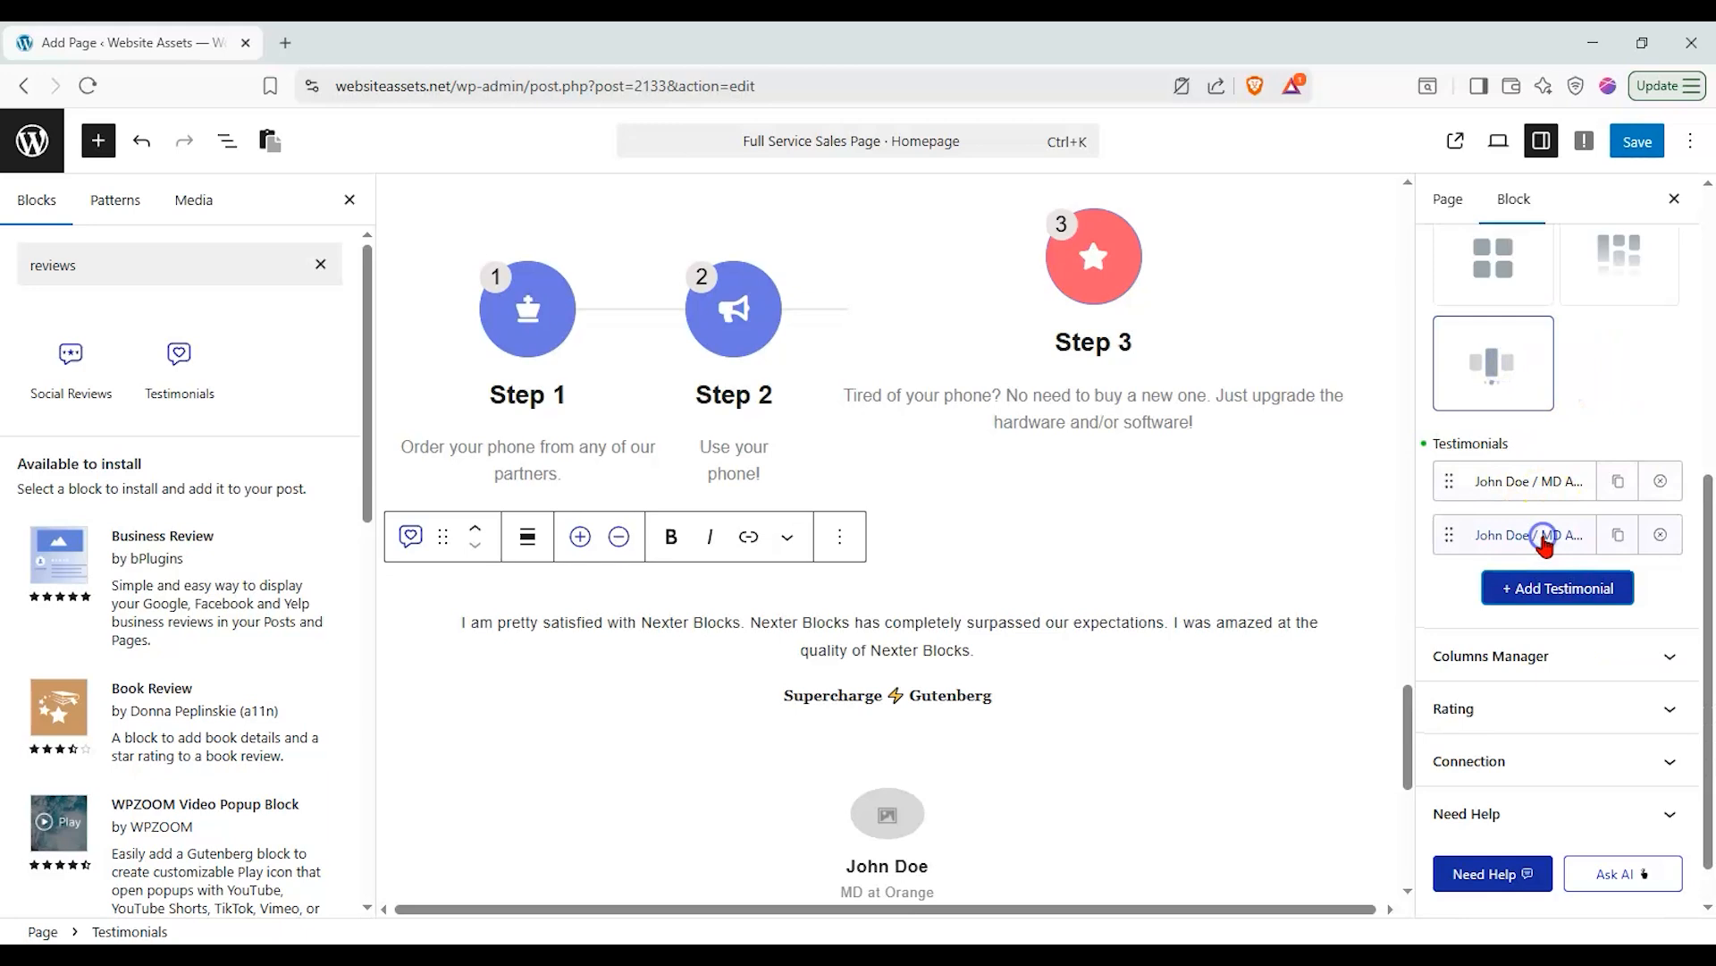
pyautogui.click(1534, 586)
pyautogui.click(1533, 641)
pyautogui.scroll(-2, 1171, 576)
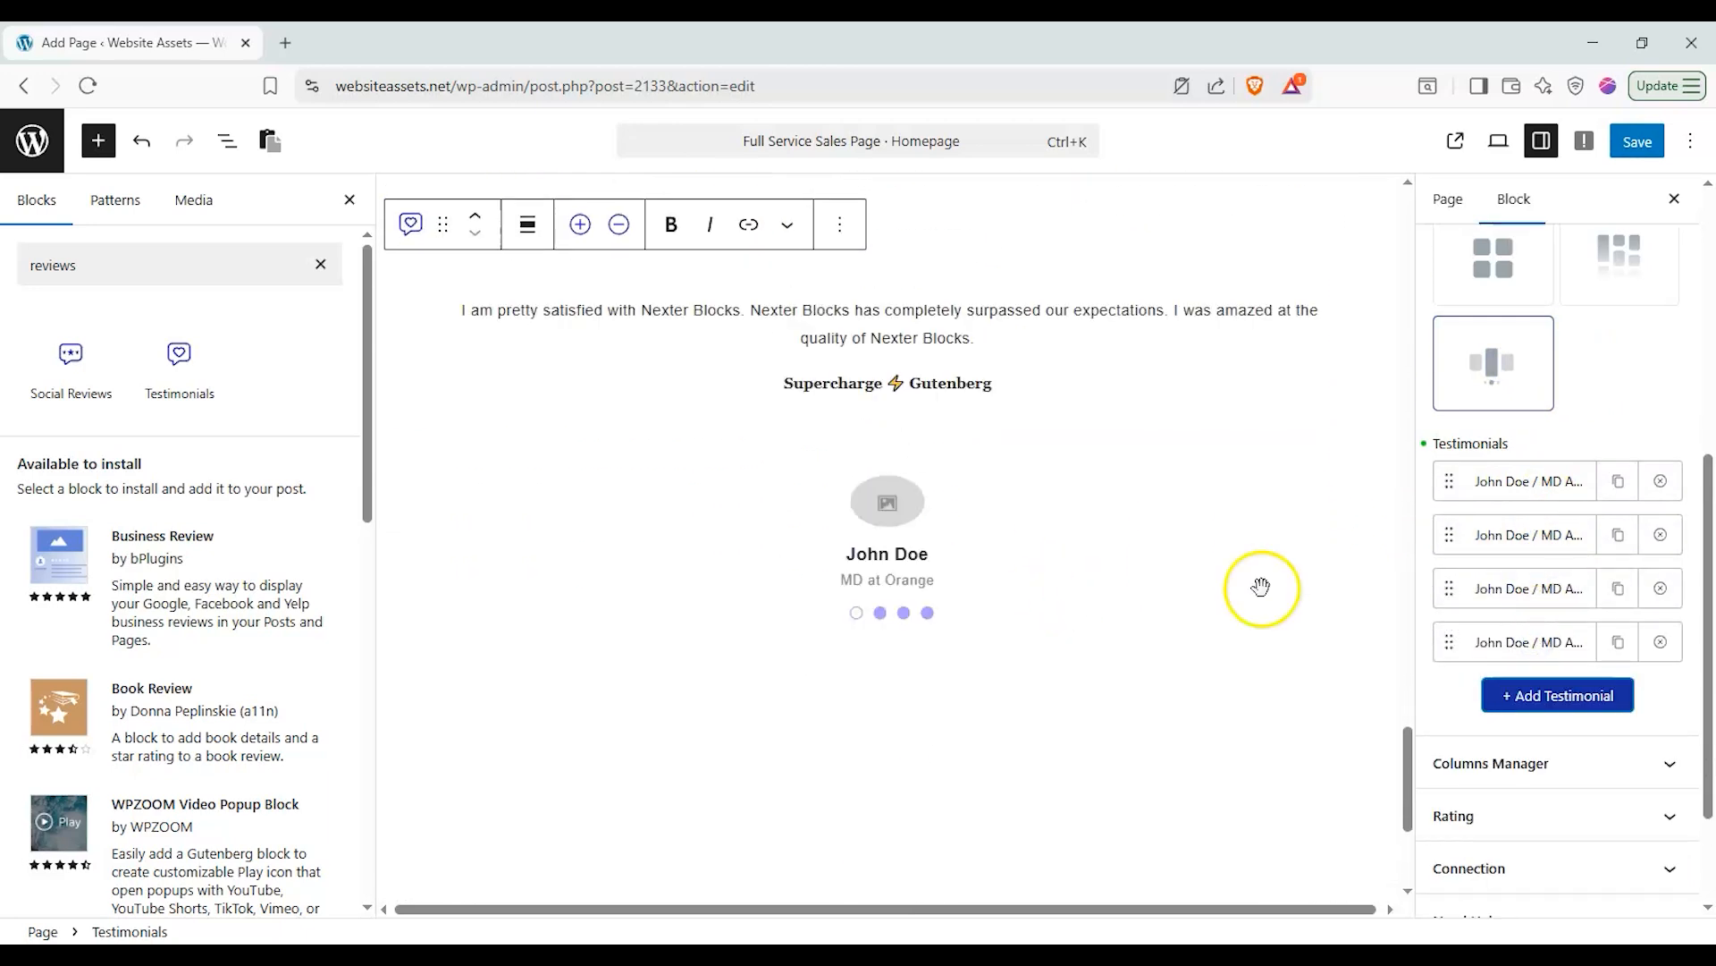
# Try Style 4 and the Masonry layout on the testimonials, and settle on the even grid layout.
pyautogui.scroll(4, 1582, 432)
pyautogui.click(1596, 438)
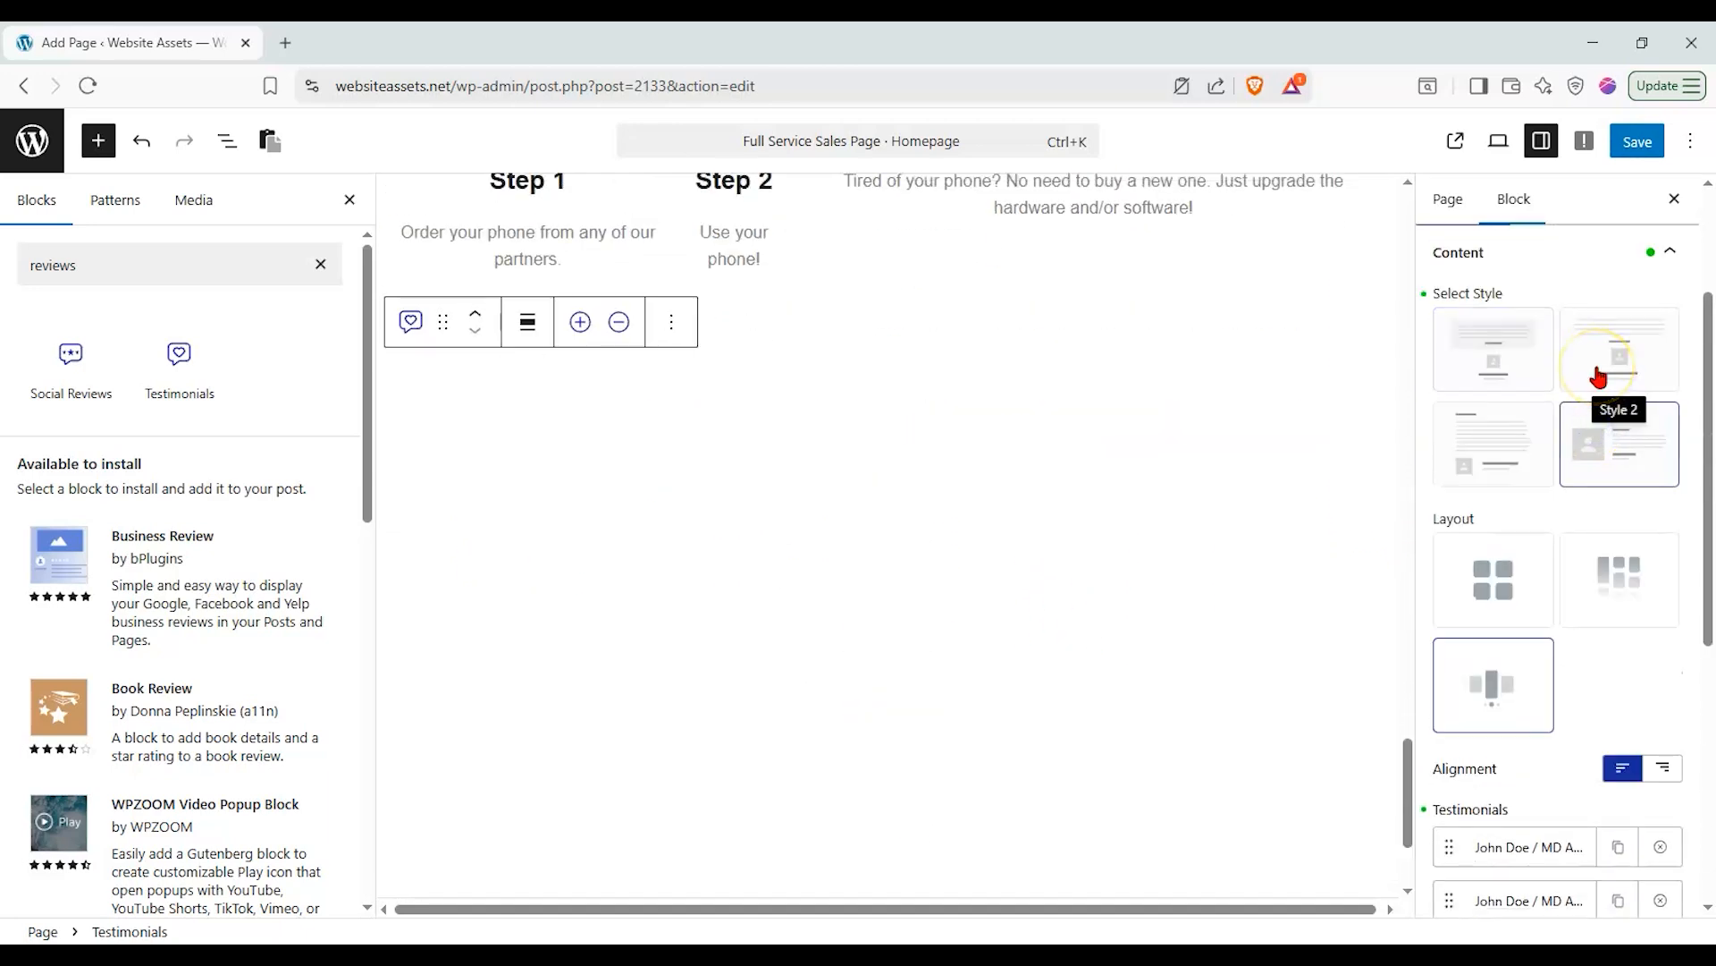
pyautogui.click(1625, 594)
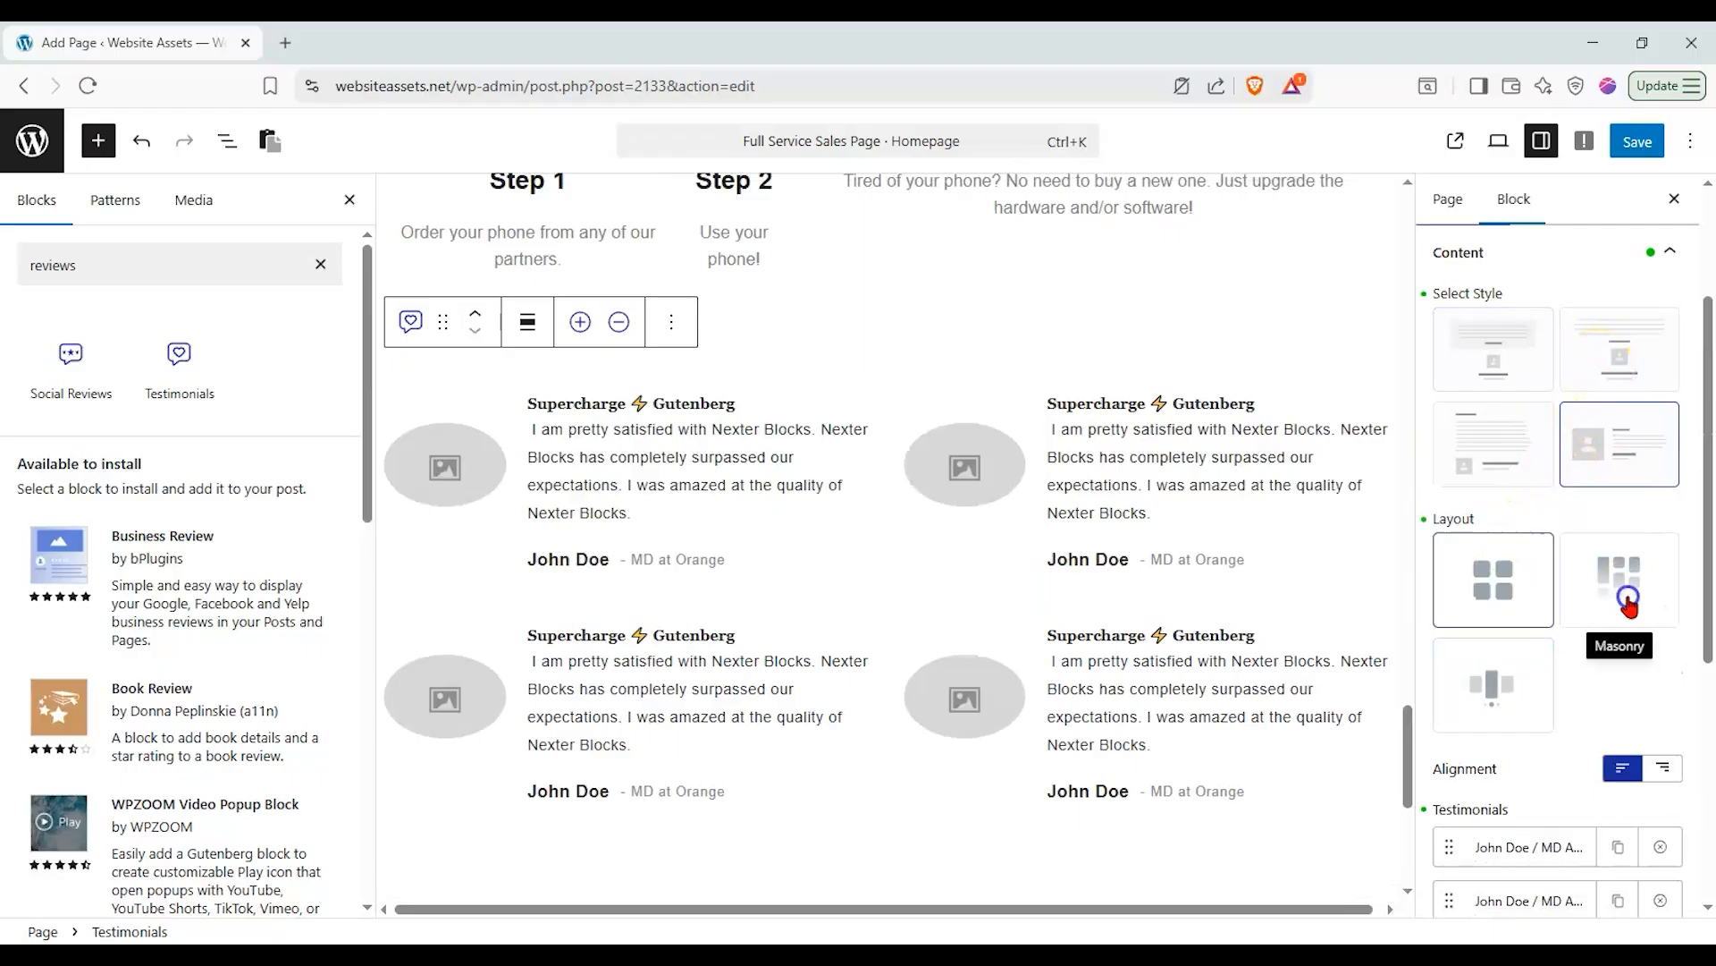
pyautogui.click(1511, 597)
# Compare Style 3 with Style 2 for the testimonials grid and apply Style 2.
pyautogui.click(1491, 413)
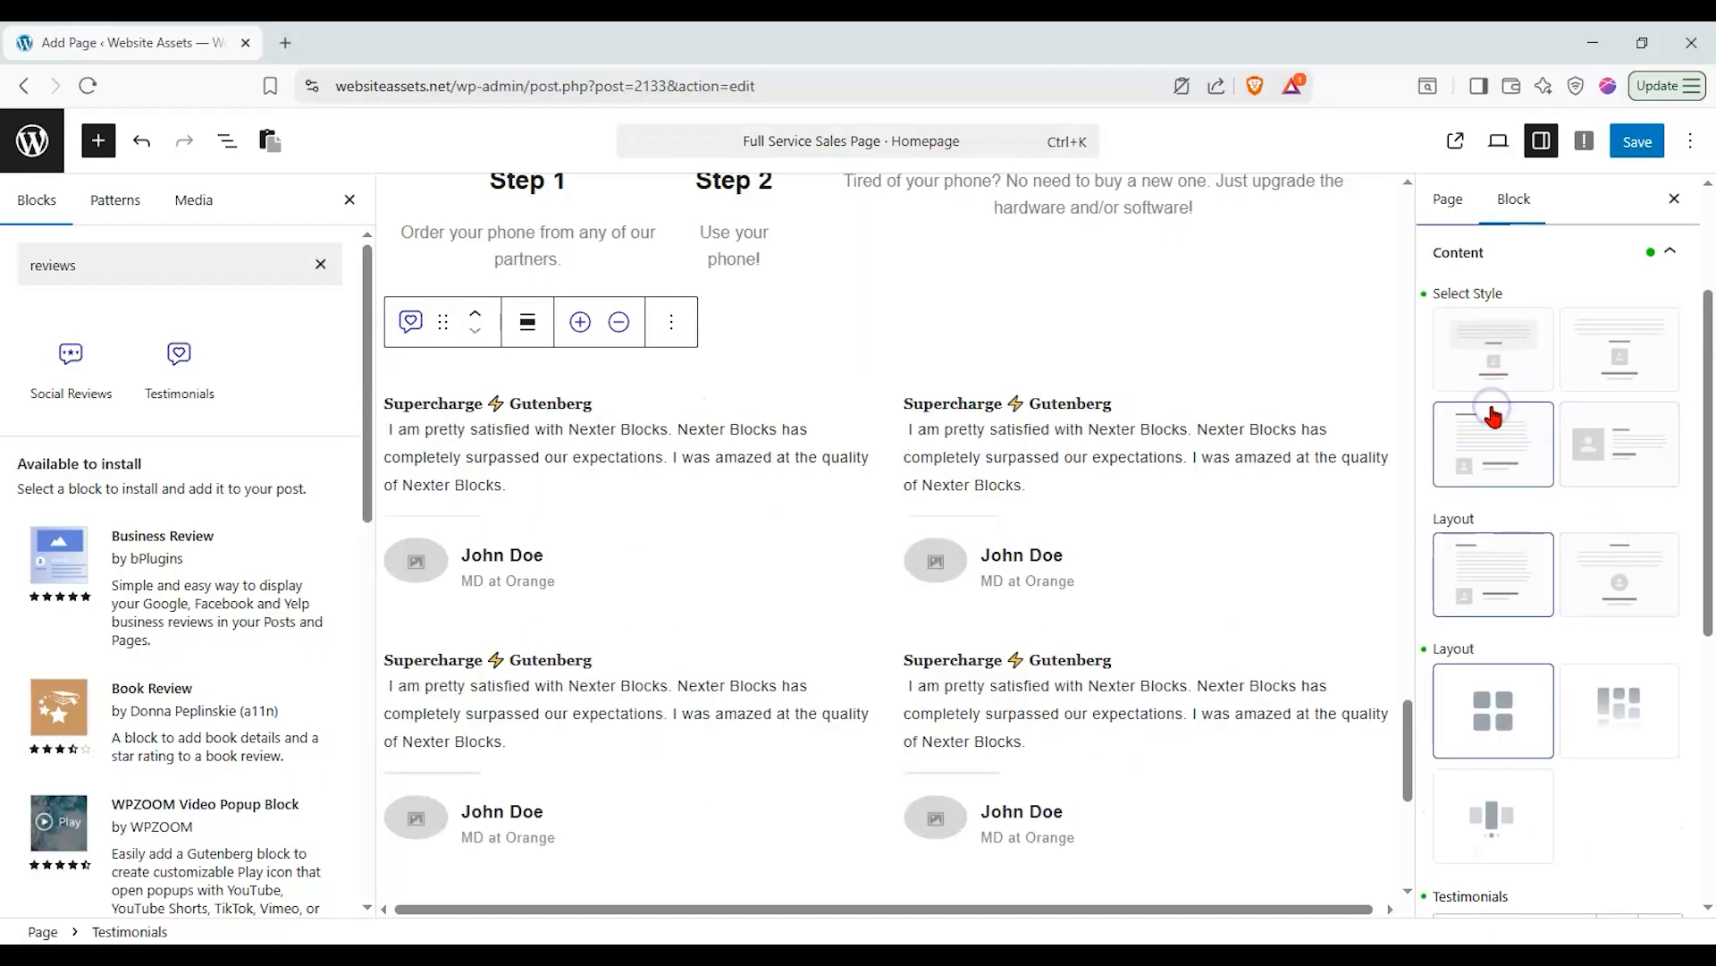
pyautogui.scroll(1, 1248, 672)
pyautogui.click(1658, 380)
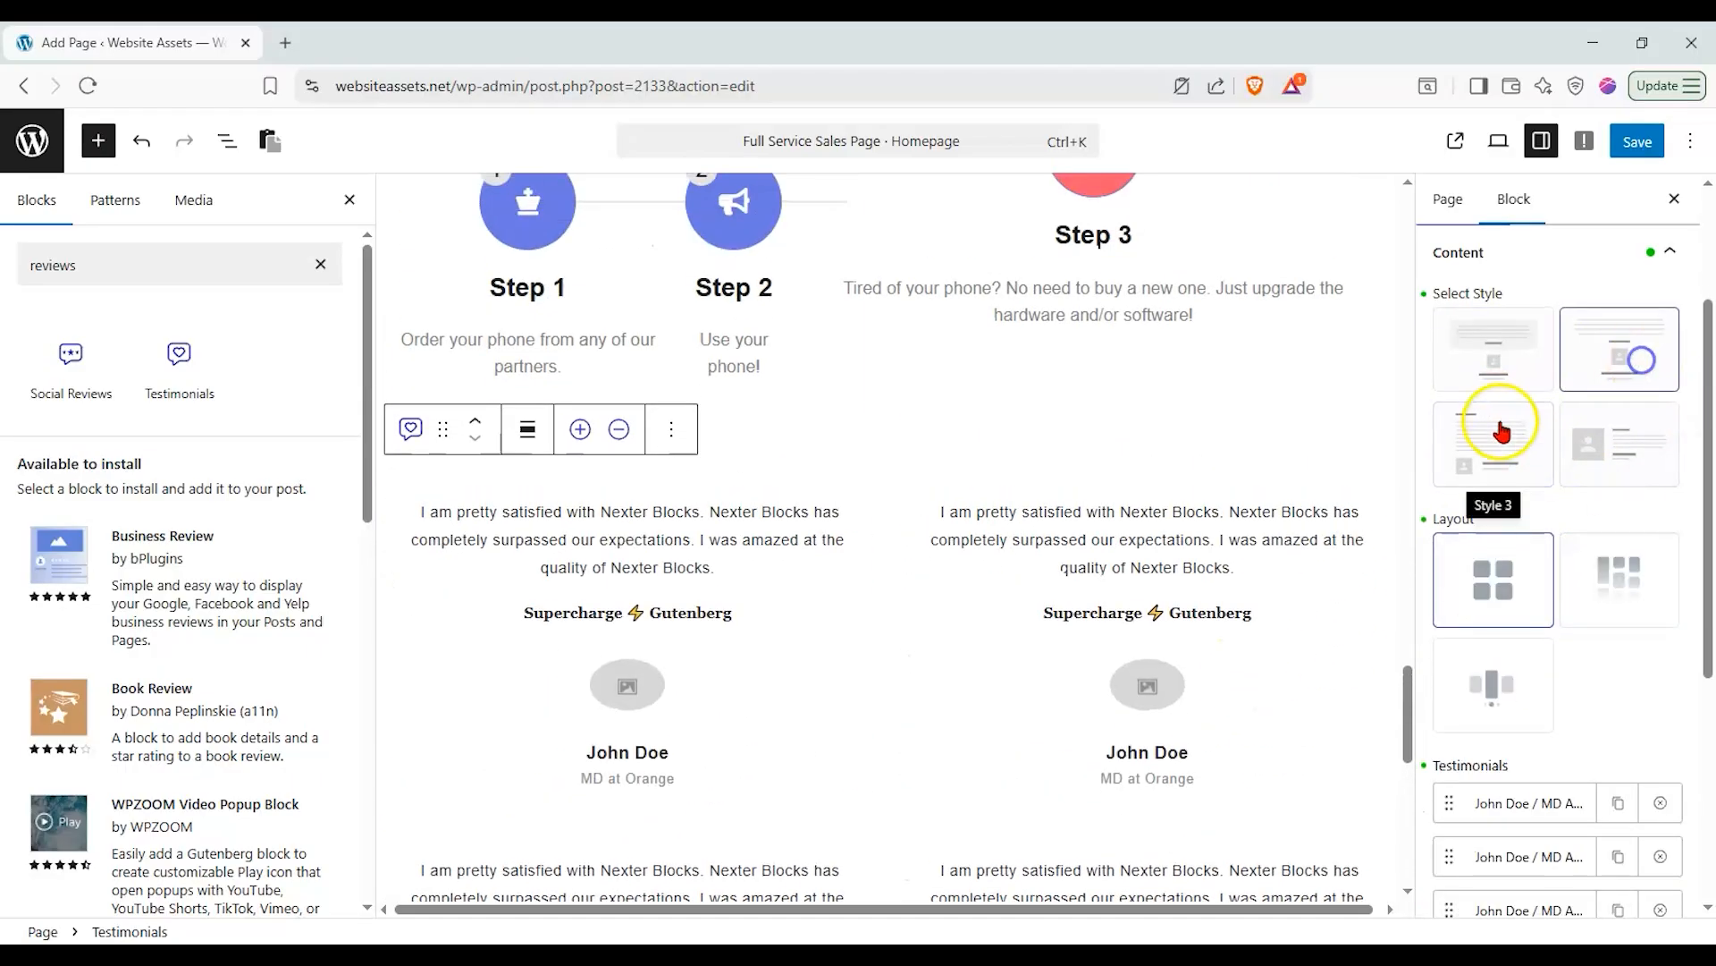
pyautogui.scroll(-2, 1335, 530)
pyautogui.click(1492, 436)
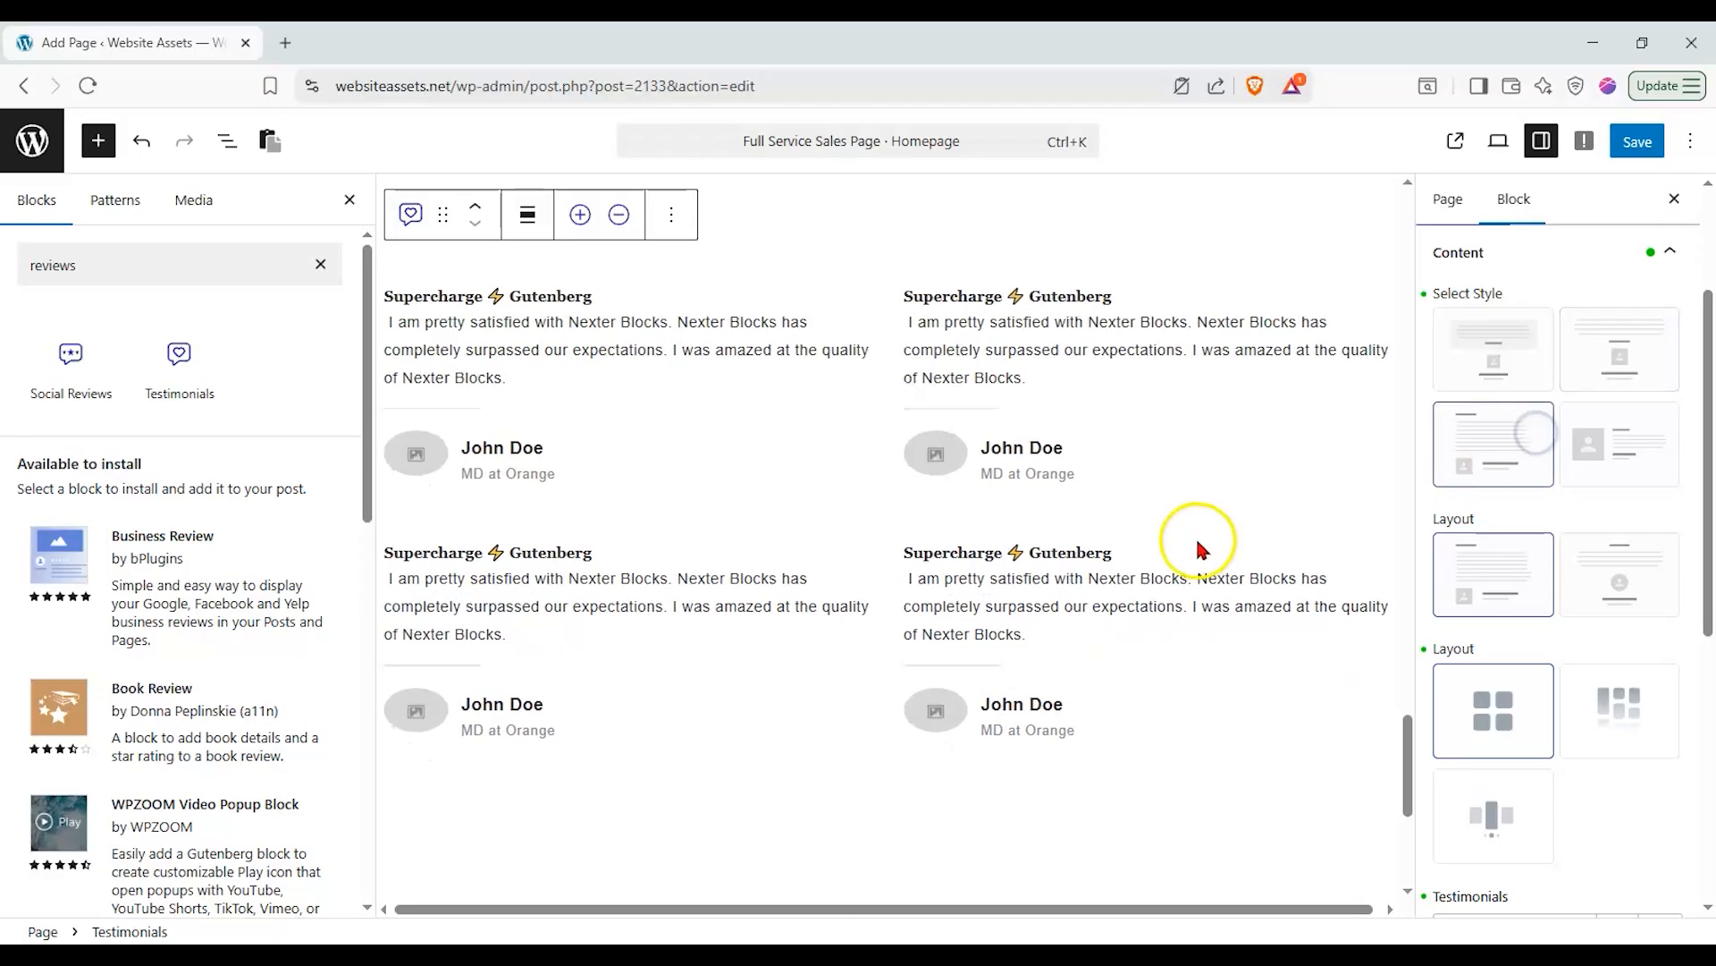
pyautogui.click(1660, 362)
pyautogui.scroll(5, 1119, 572)
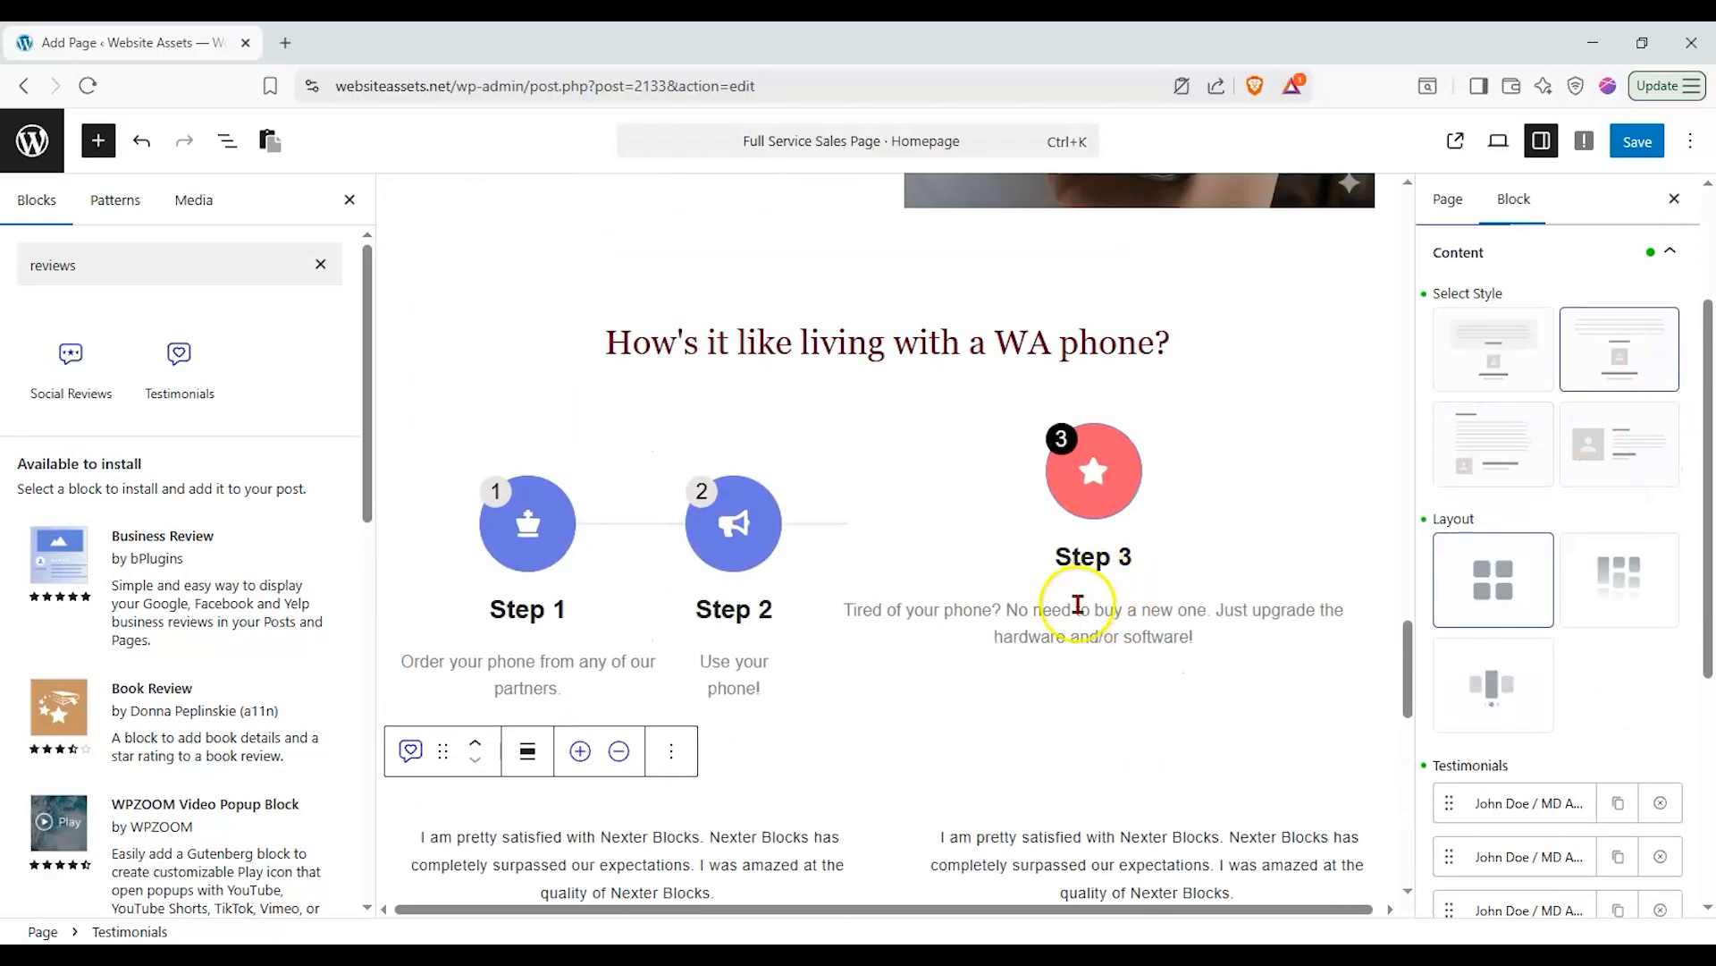
pyautogui.scroll(-2, 965, 657)
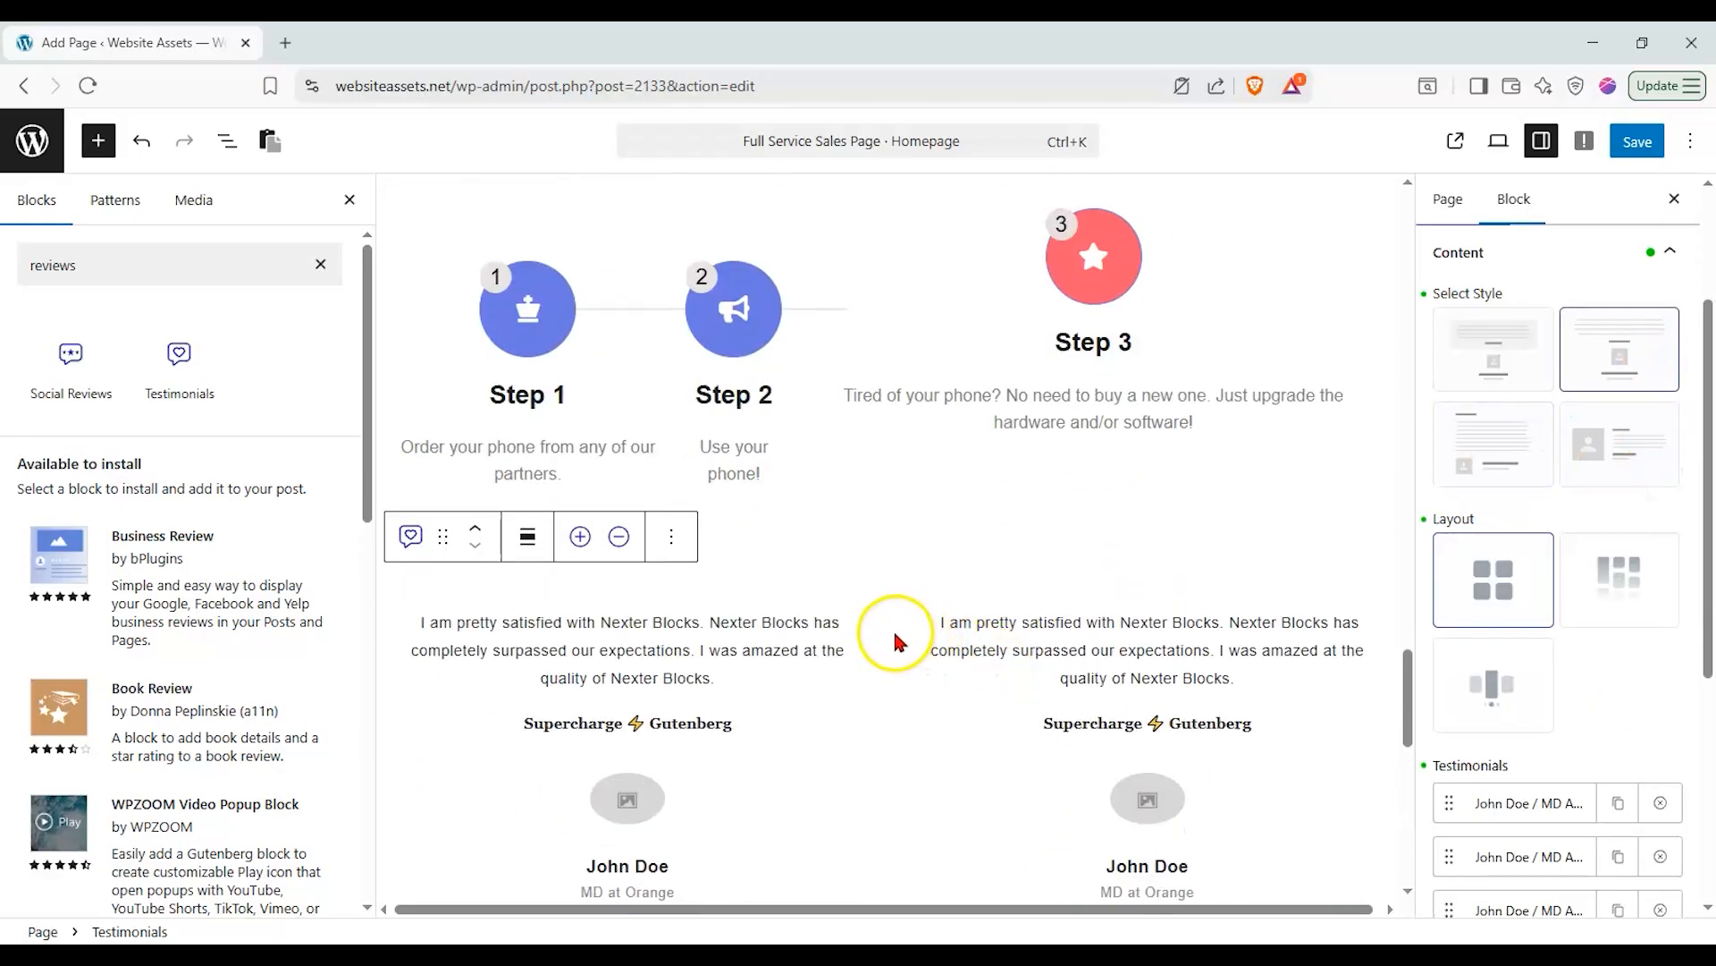
pyautogui.scroll(-2, 890, 628)
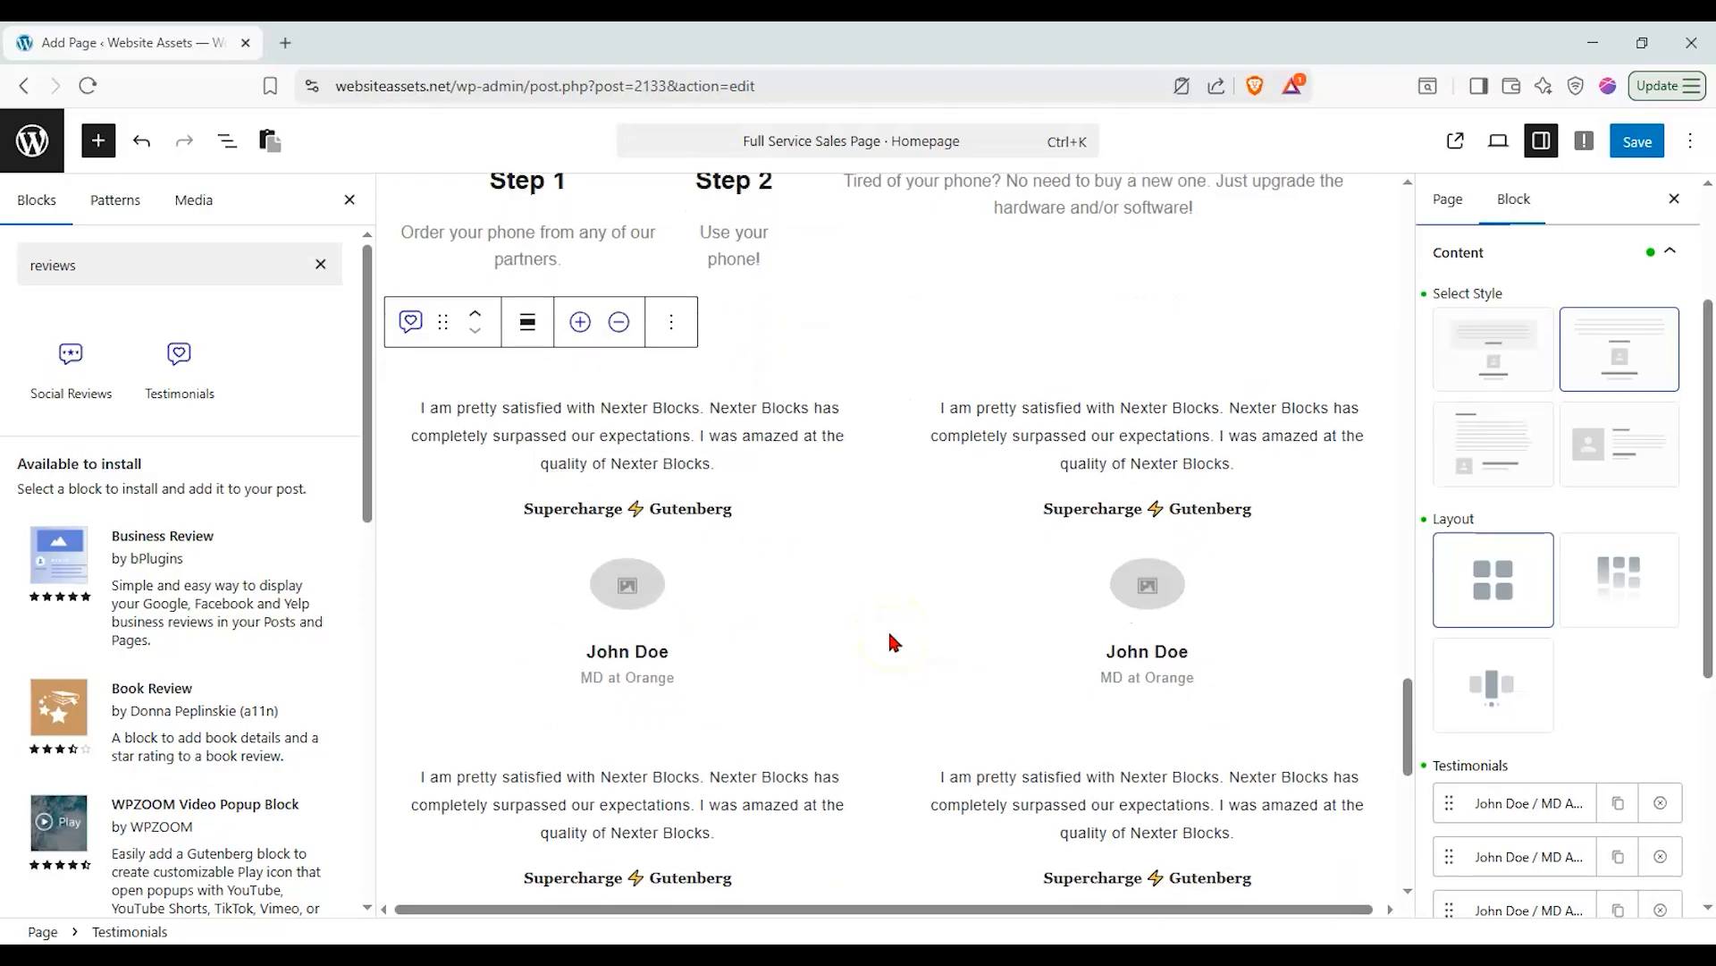
pyautogui.scroll(2, 886, 627)
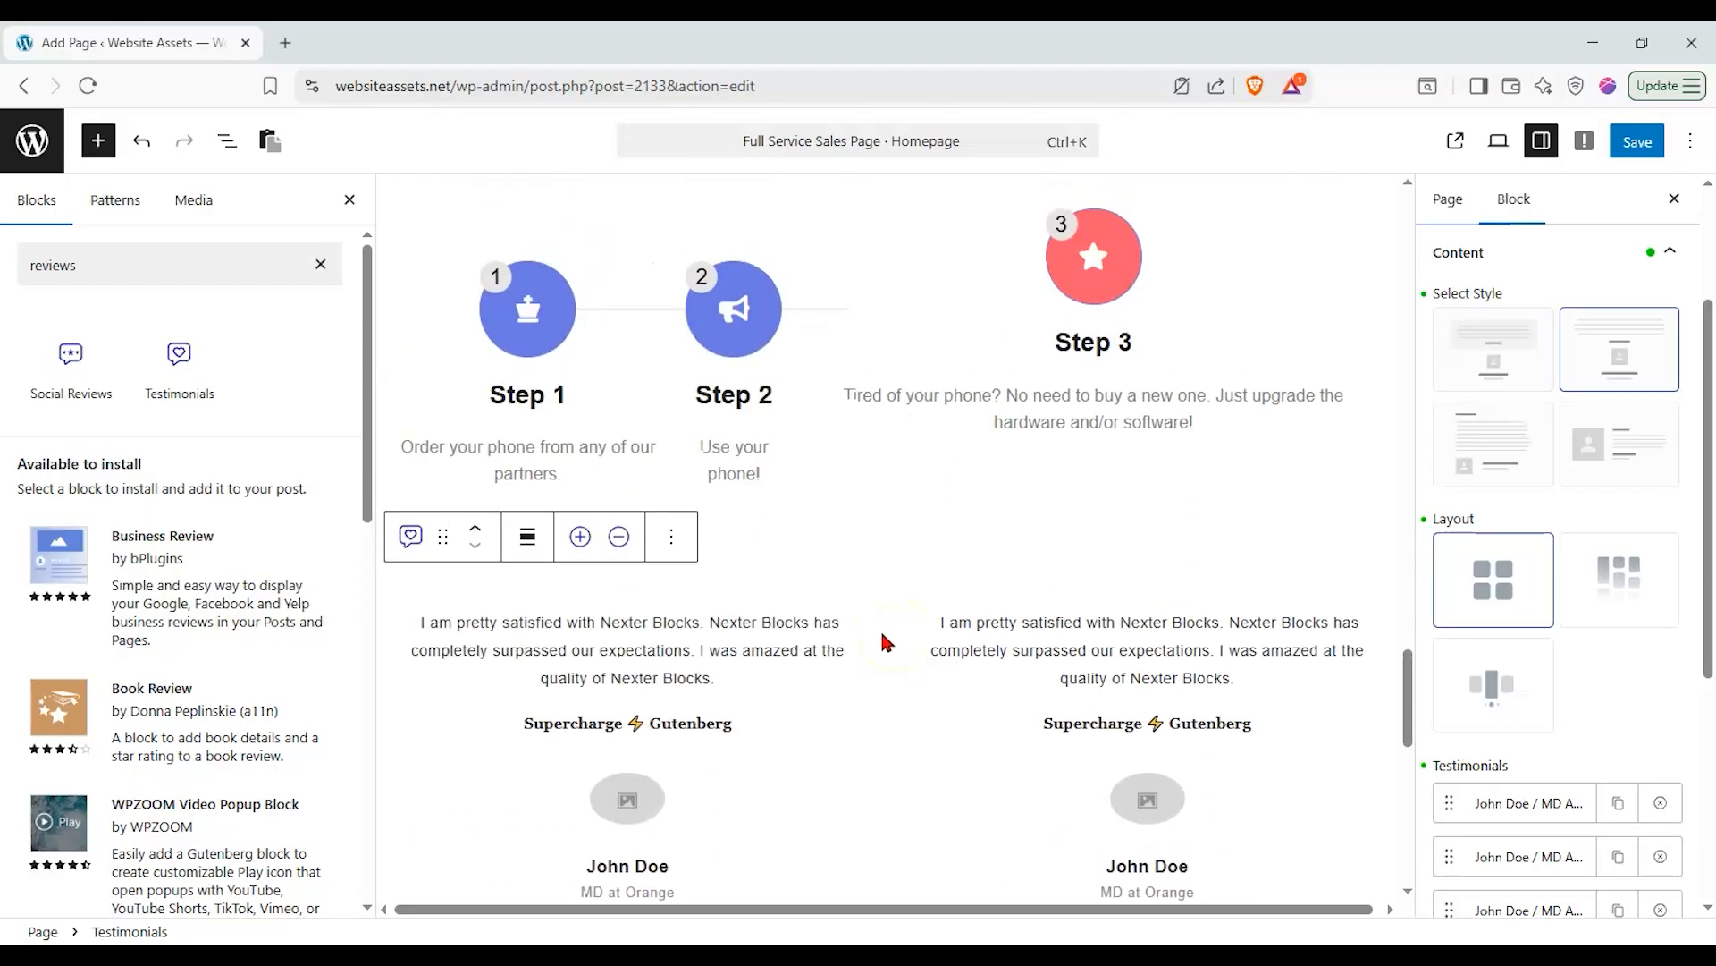
# Insert a single-column container with vertical direction between the three steps and the testimonials.
pyautogui.click(317, 268)
pyautogui.moveTo(72, 394); pyautogui.dragTo(930, 576)
pyautogui.click(841, 700)
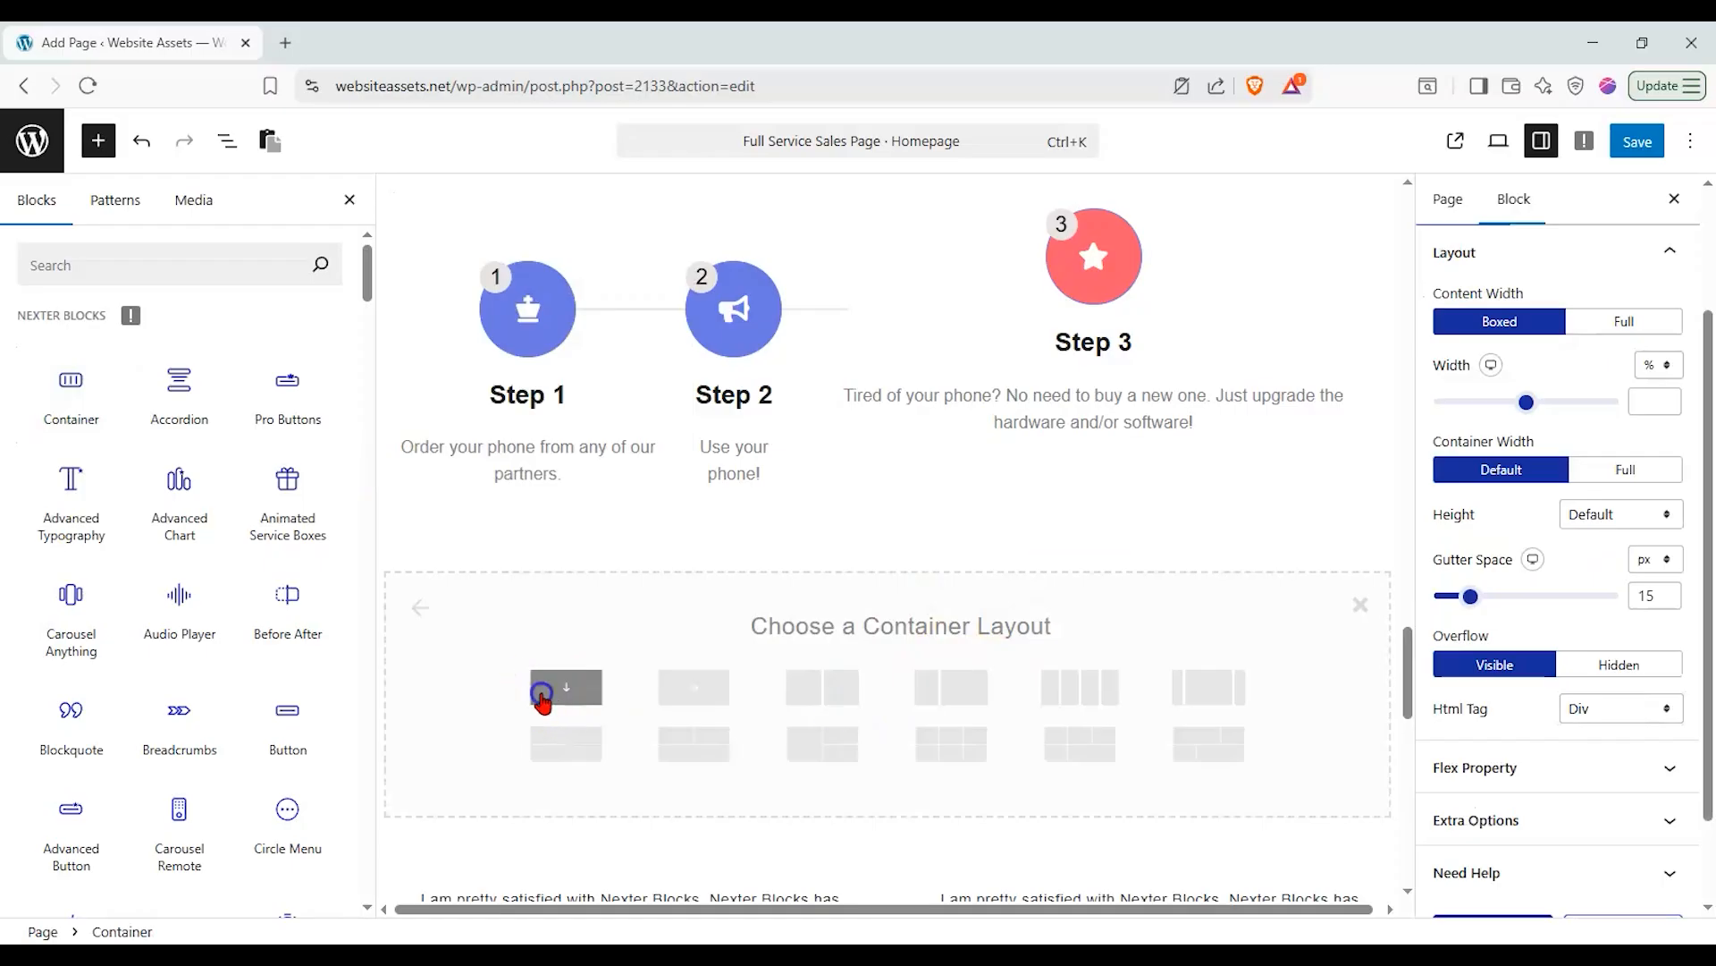
pyautogui.click(543, 693)
# Center the column alignment (Justify Content) of the new container above the testimonials in its flex properties.
pyautogui.scroll(-2, 1520, 670)
pyautogui.click(1522, 652)
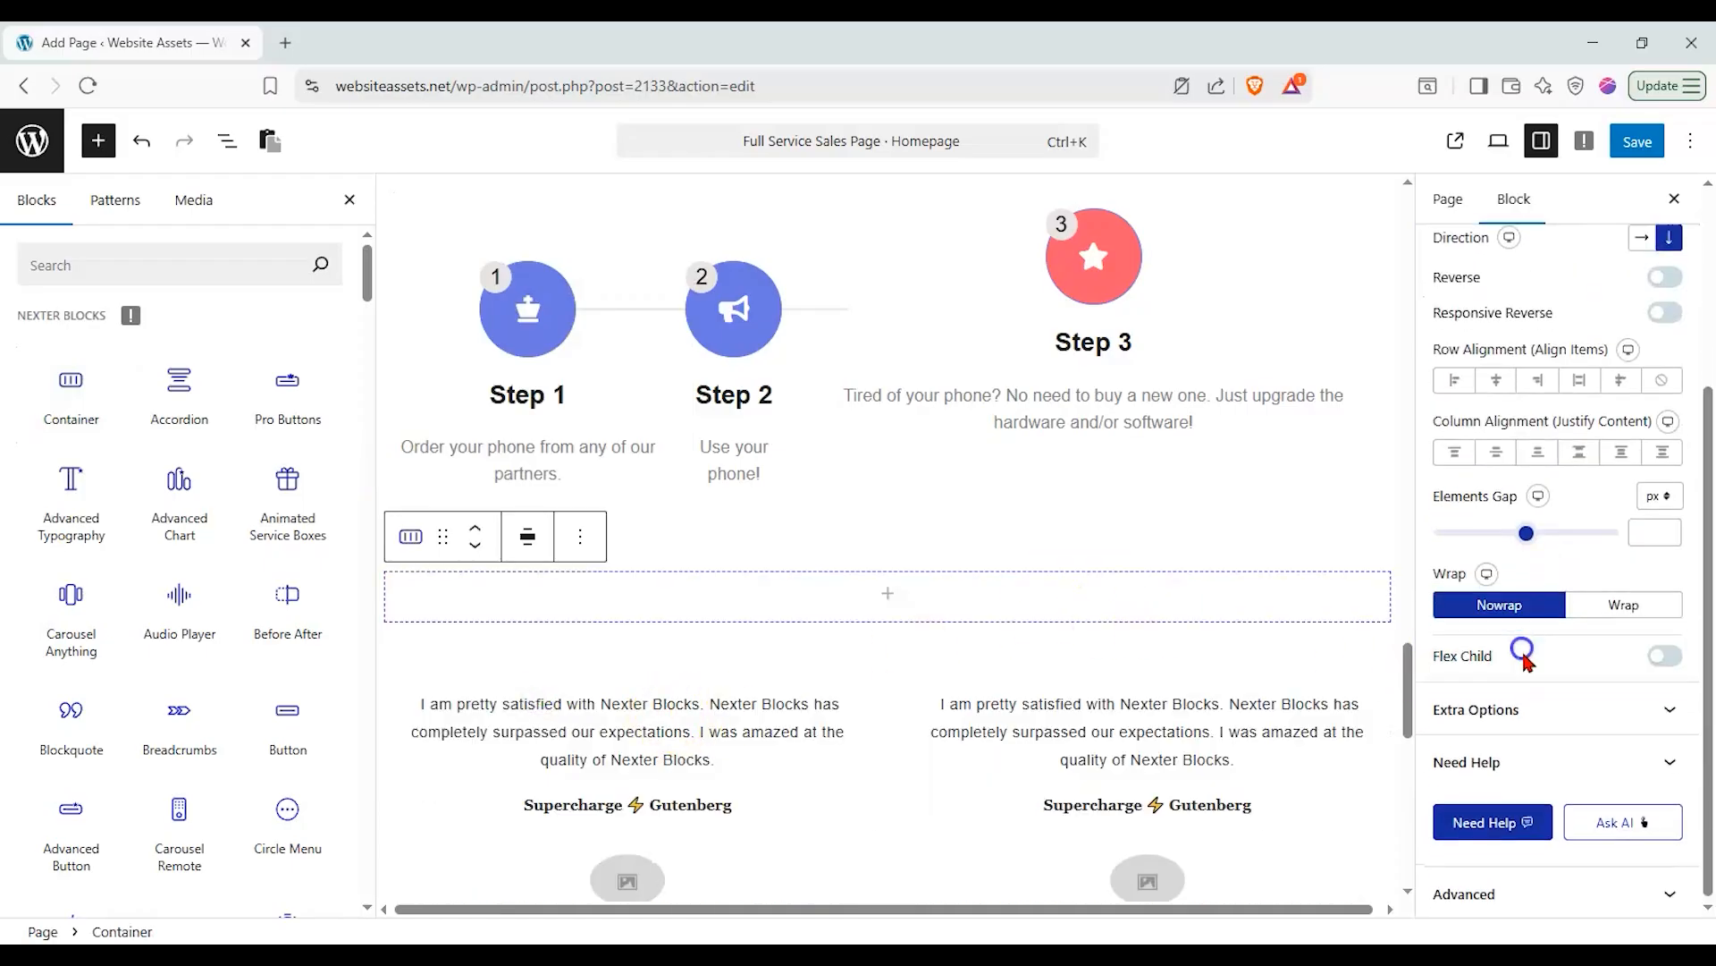
pyautogui.click(1497, 453)
# Move the Testimonials block into the empty container beneath the three steps.
pyautogui.click(836, 831)
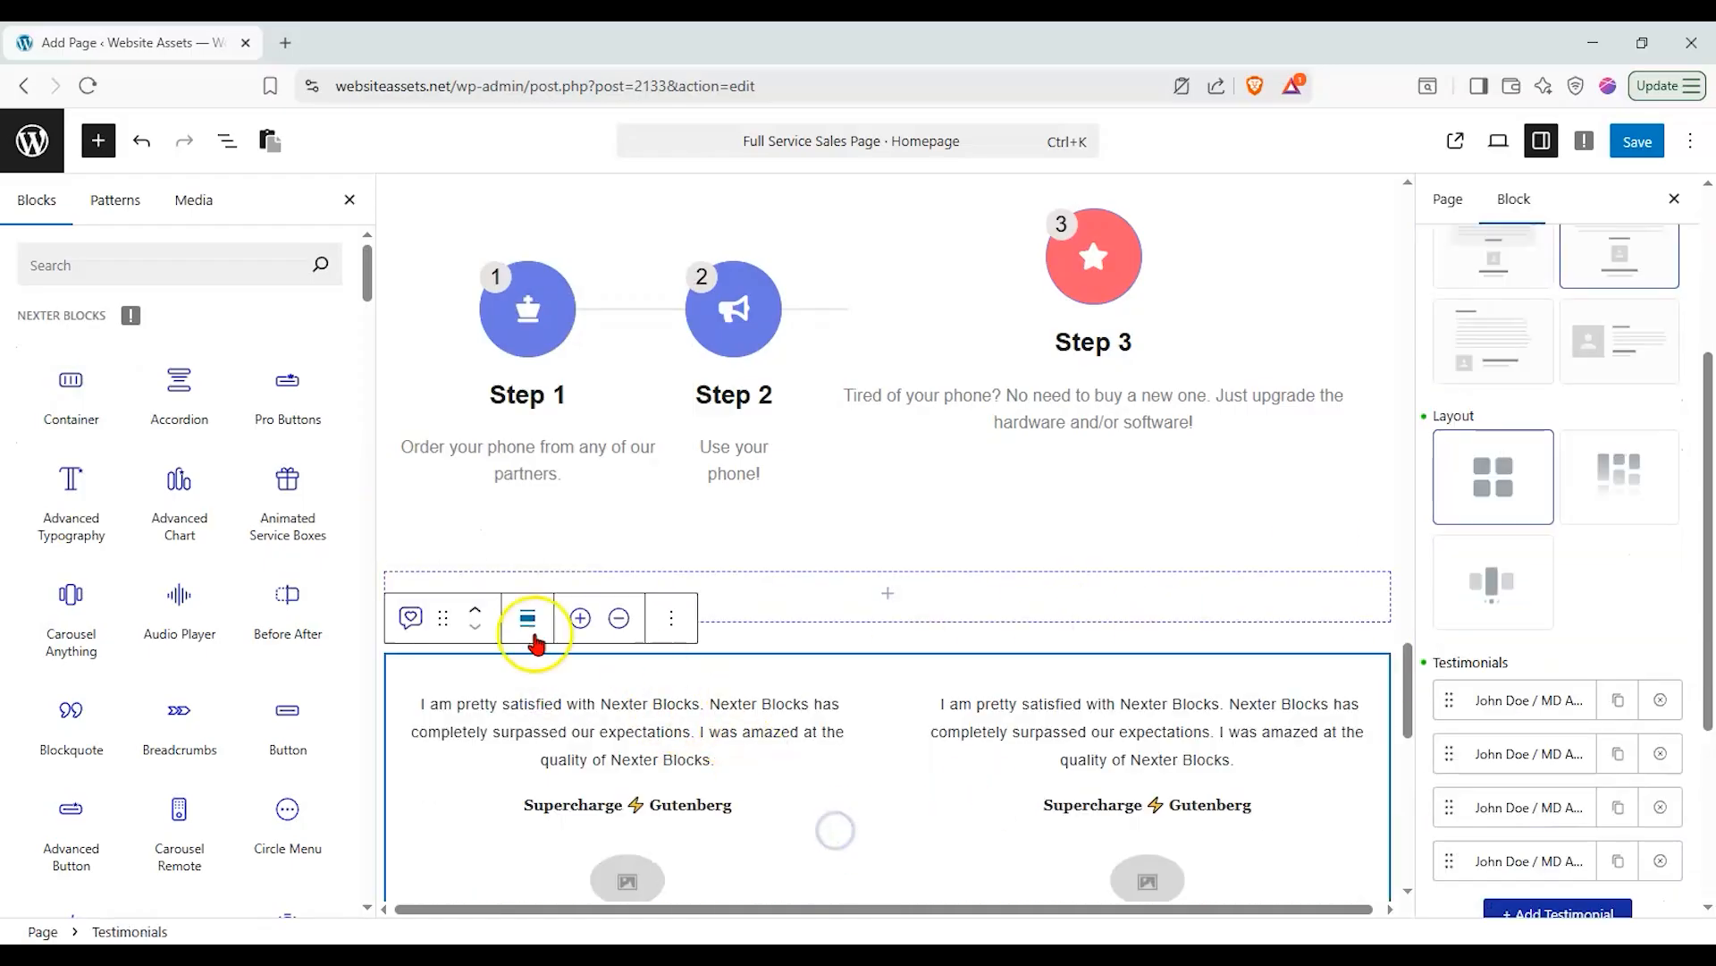
pyautogui.moveTo(503, 614); pyautogui.dragTo(864, 602)
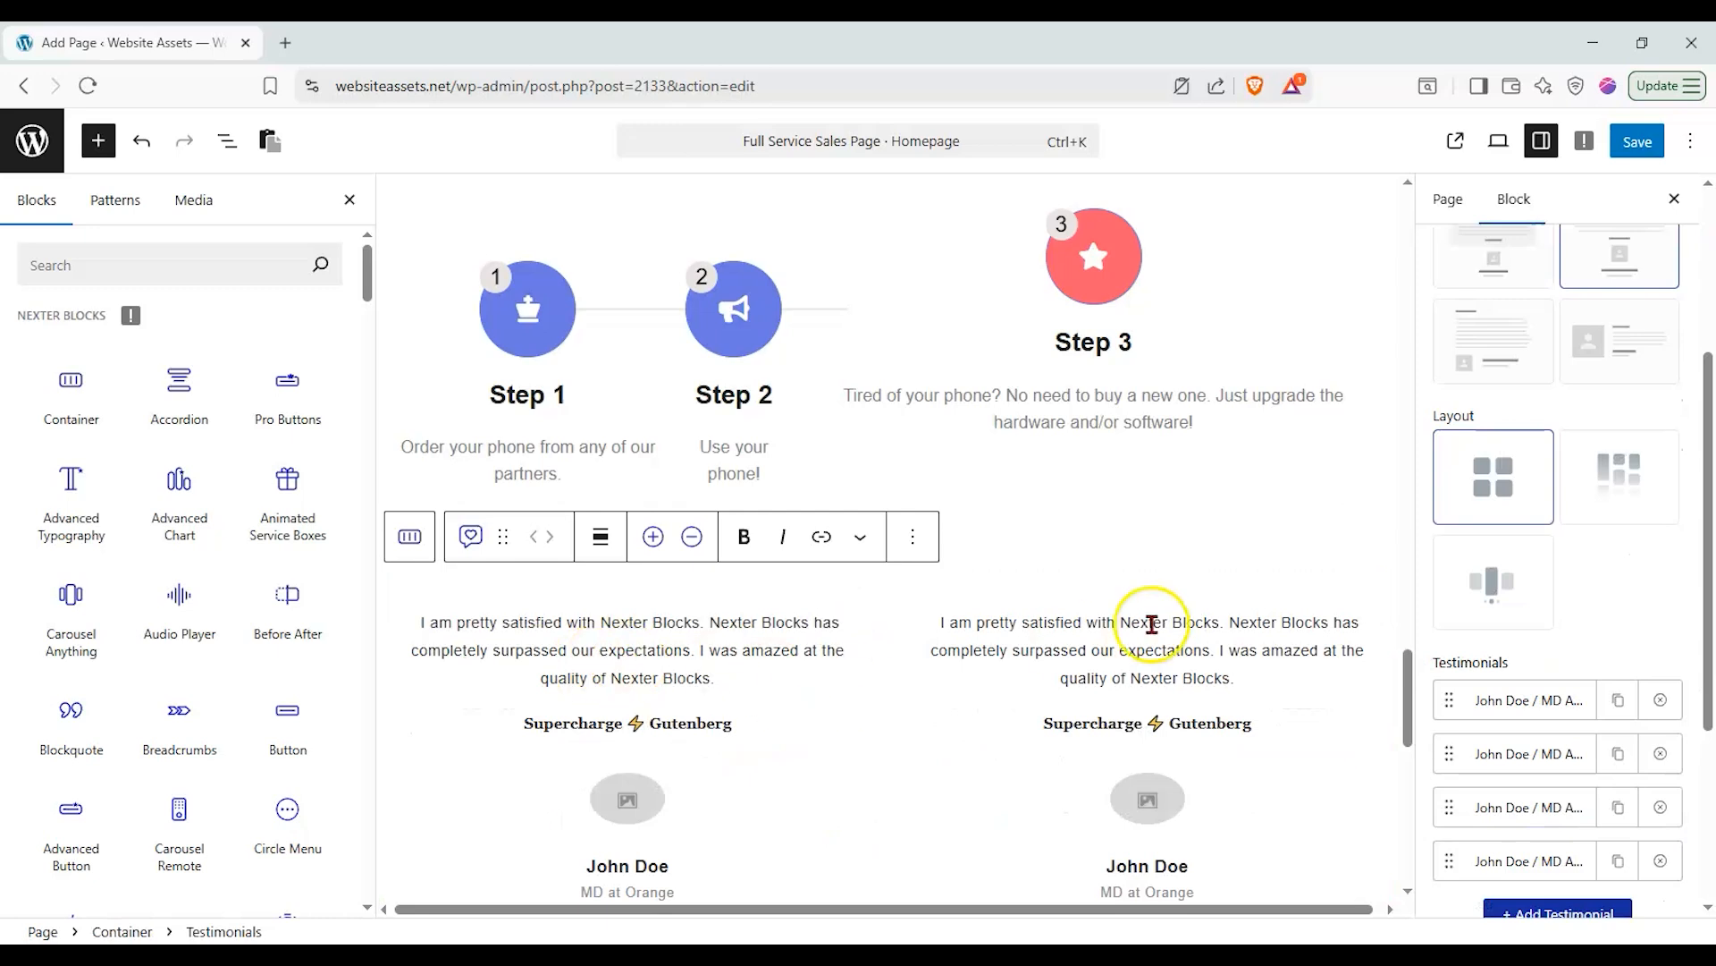
pyautogui.scroll(3, 1525, 661)
pyautogui.scroll(2, 1527, 667)
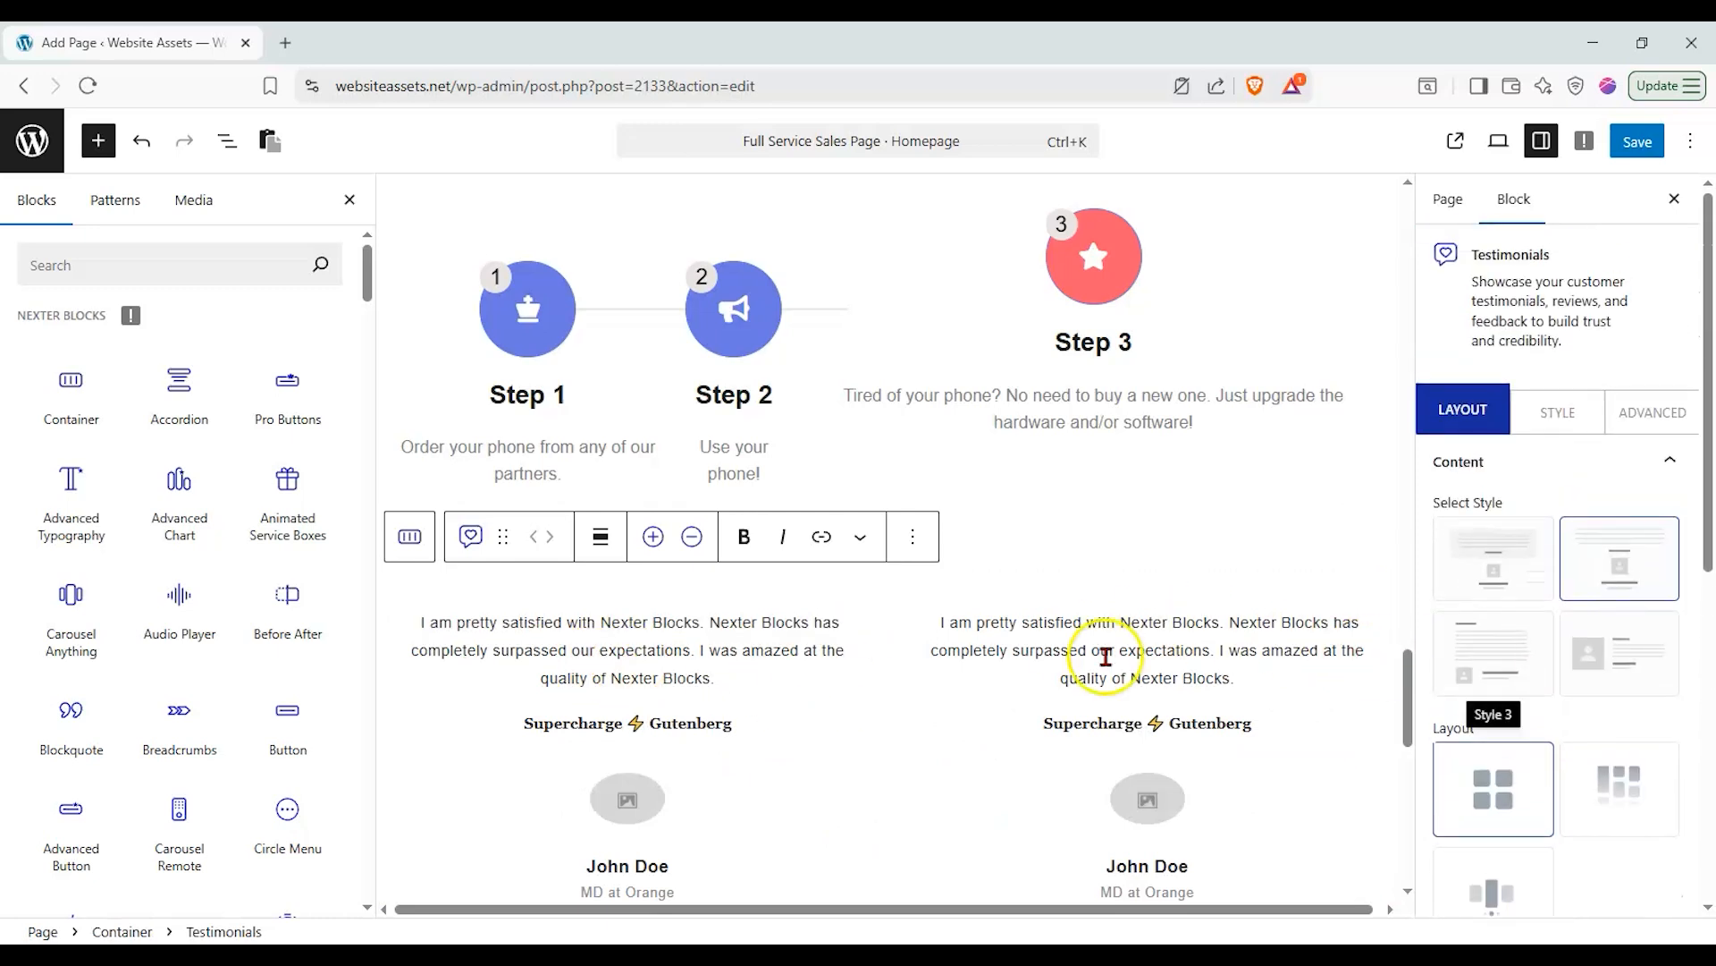
pyautogui.click(961, 586)
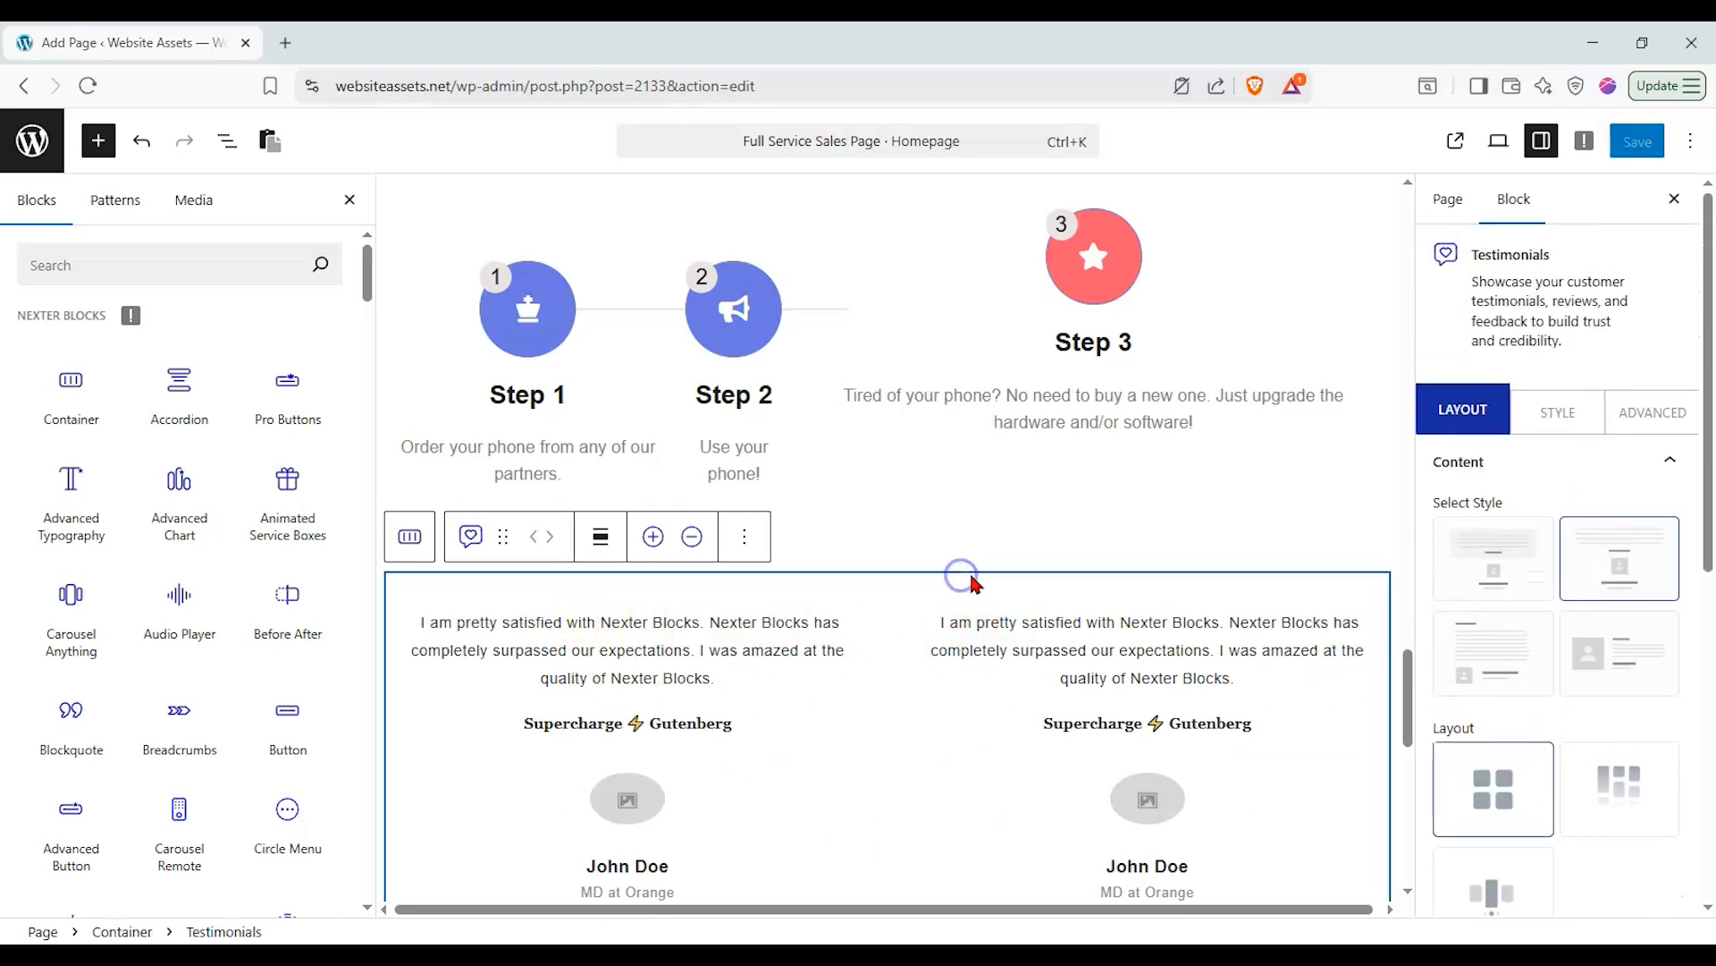
# Add a Nexter Heading above the testimonials inside their container, with the title "What our customers have to say:".
pyautogui.click(113, 256)
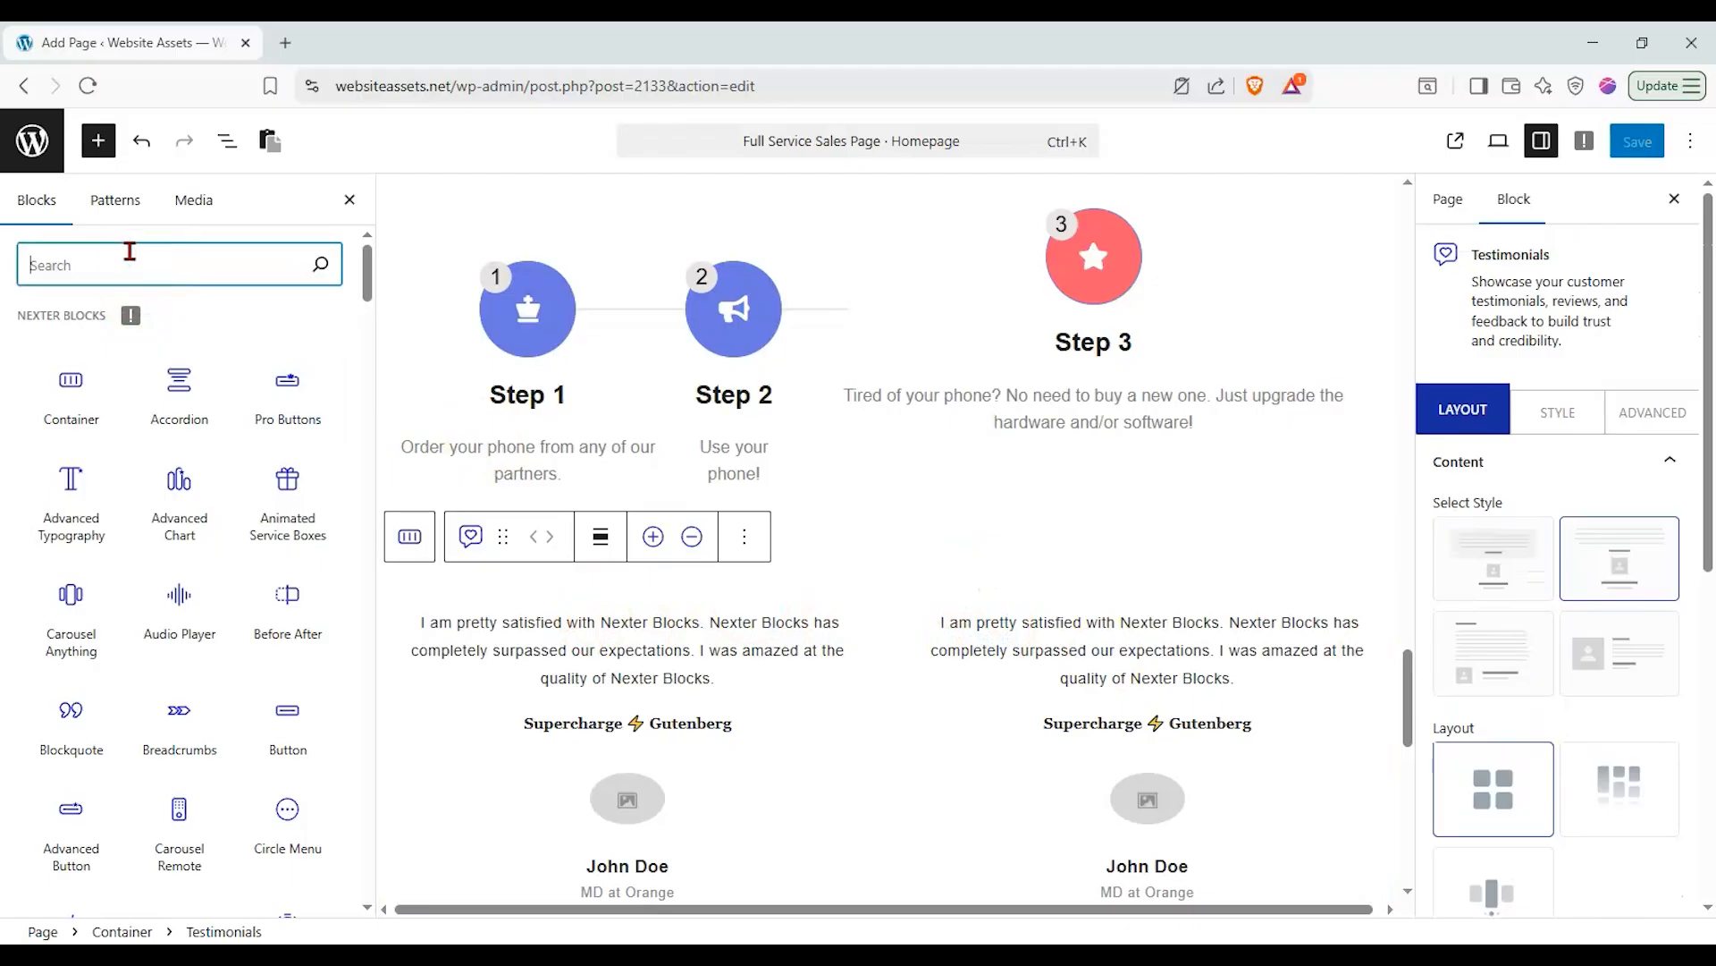
pyautogui.moveTo(287, 372); pyautogui.dragTo(522, 657)
pyautogui.tripleClick(1609, 483)
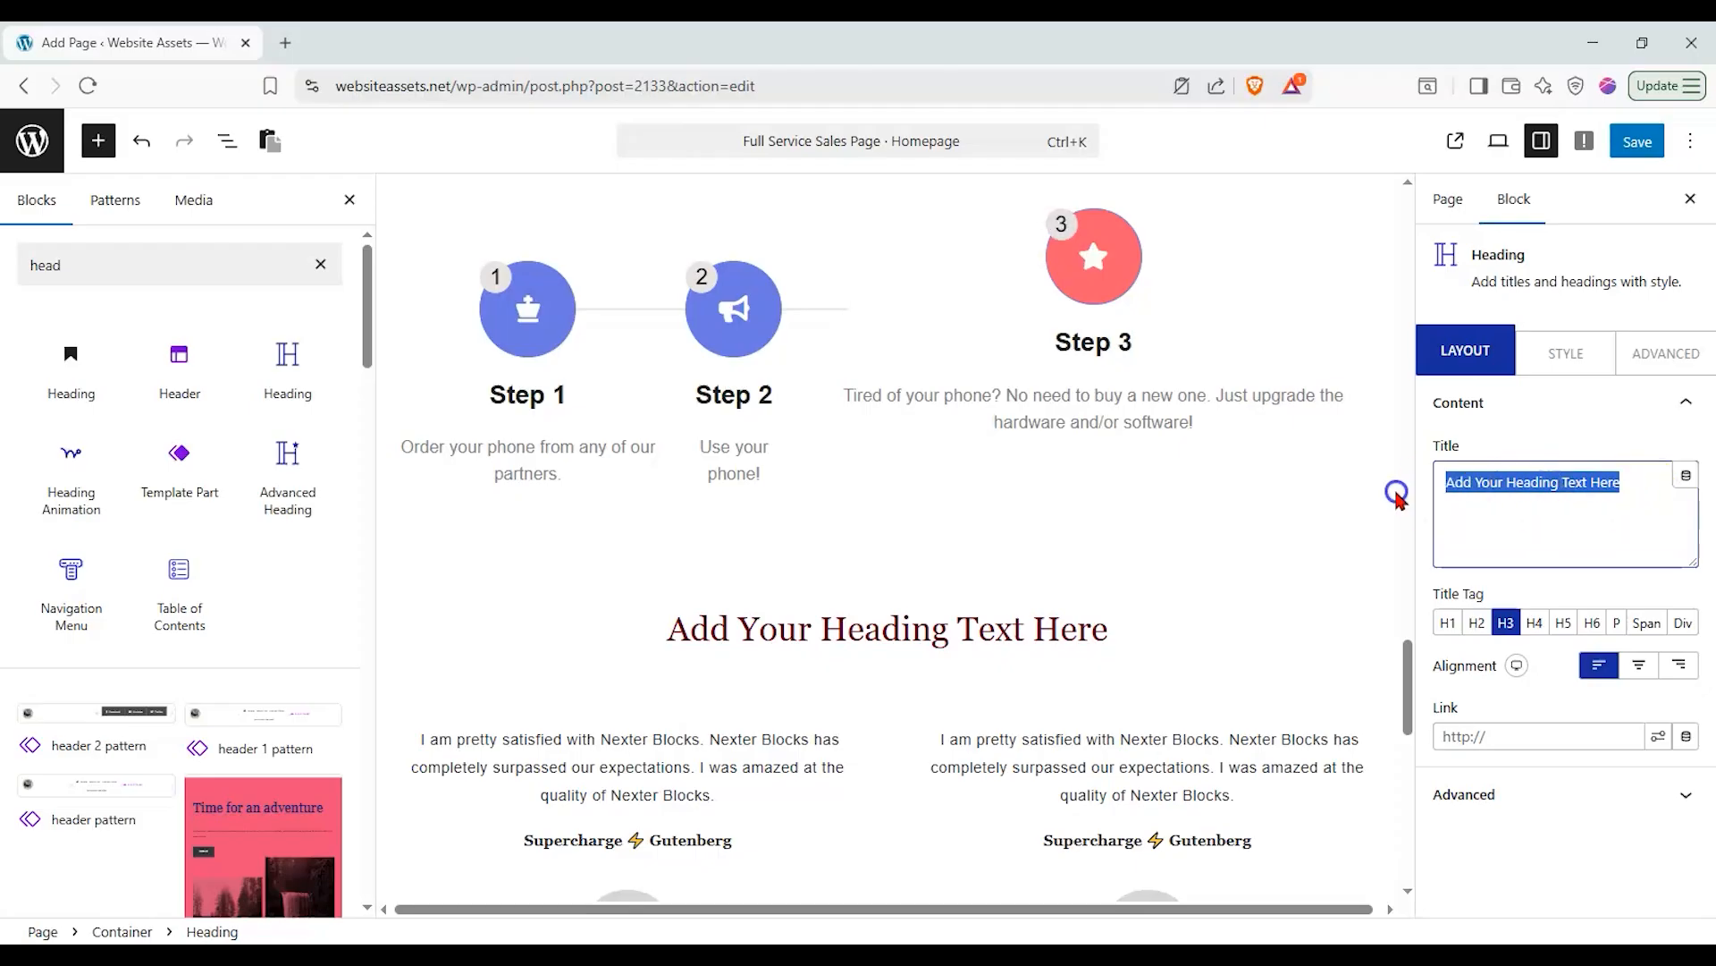
pyautogui.write('What our')
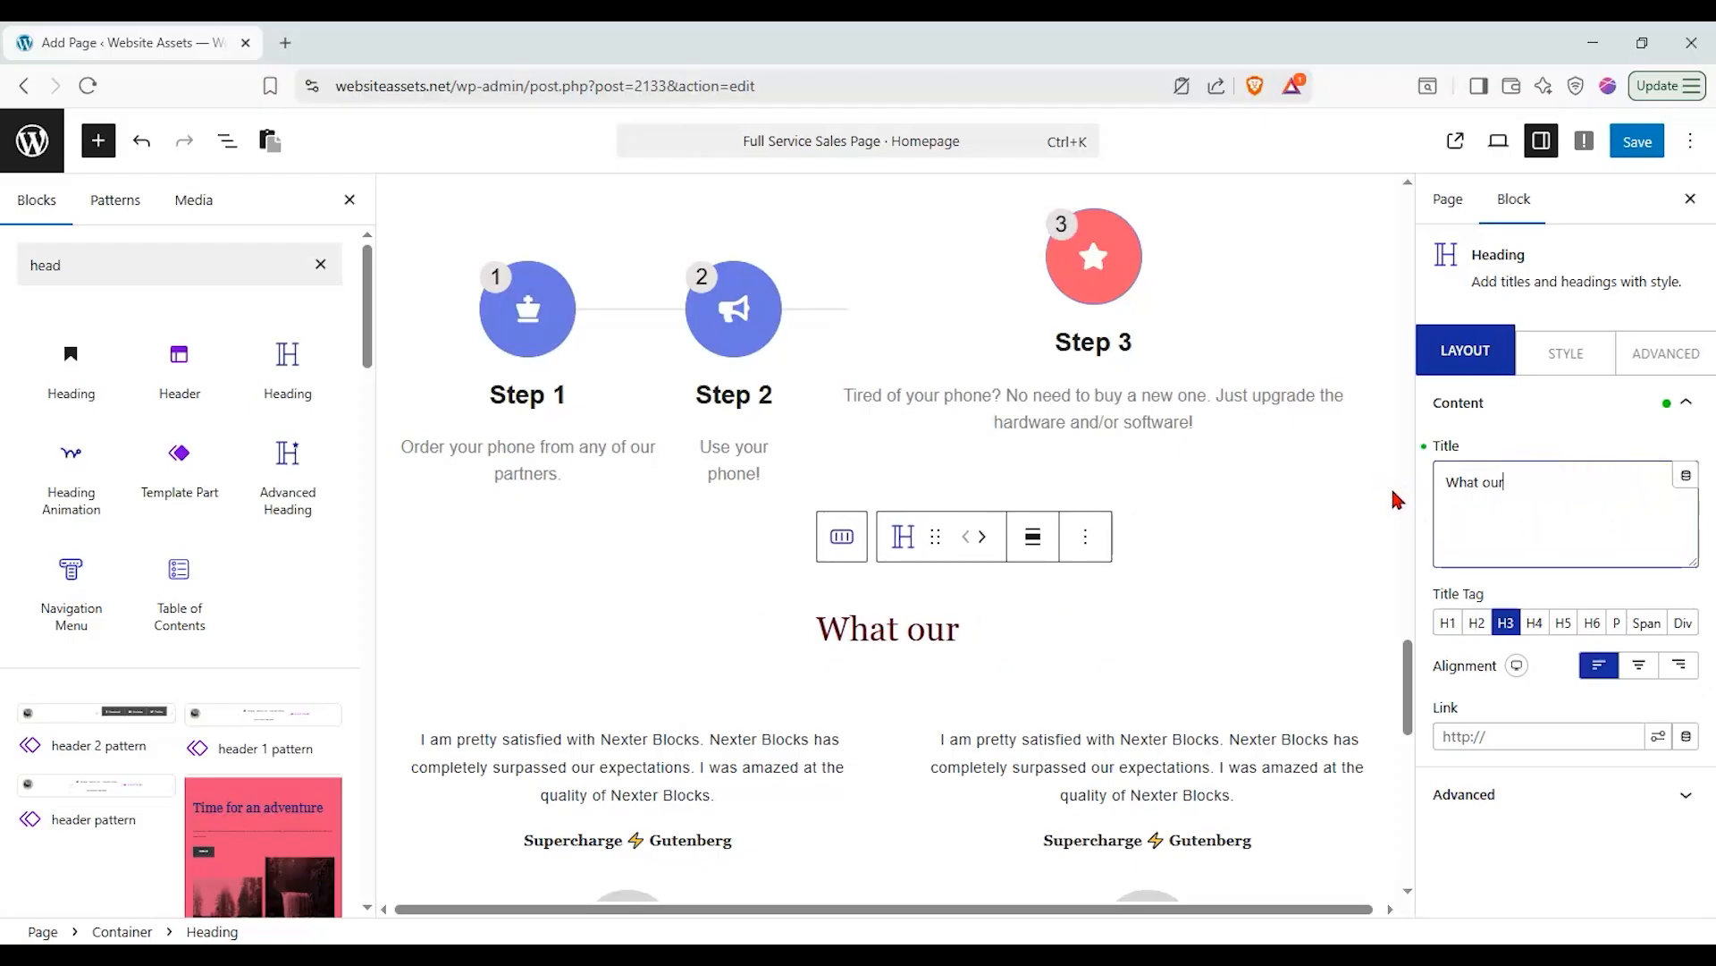
pyautogui.write(' customers have')
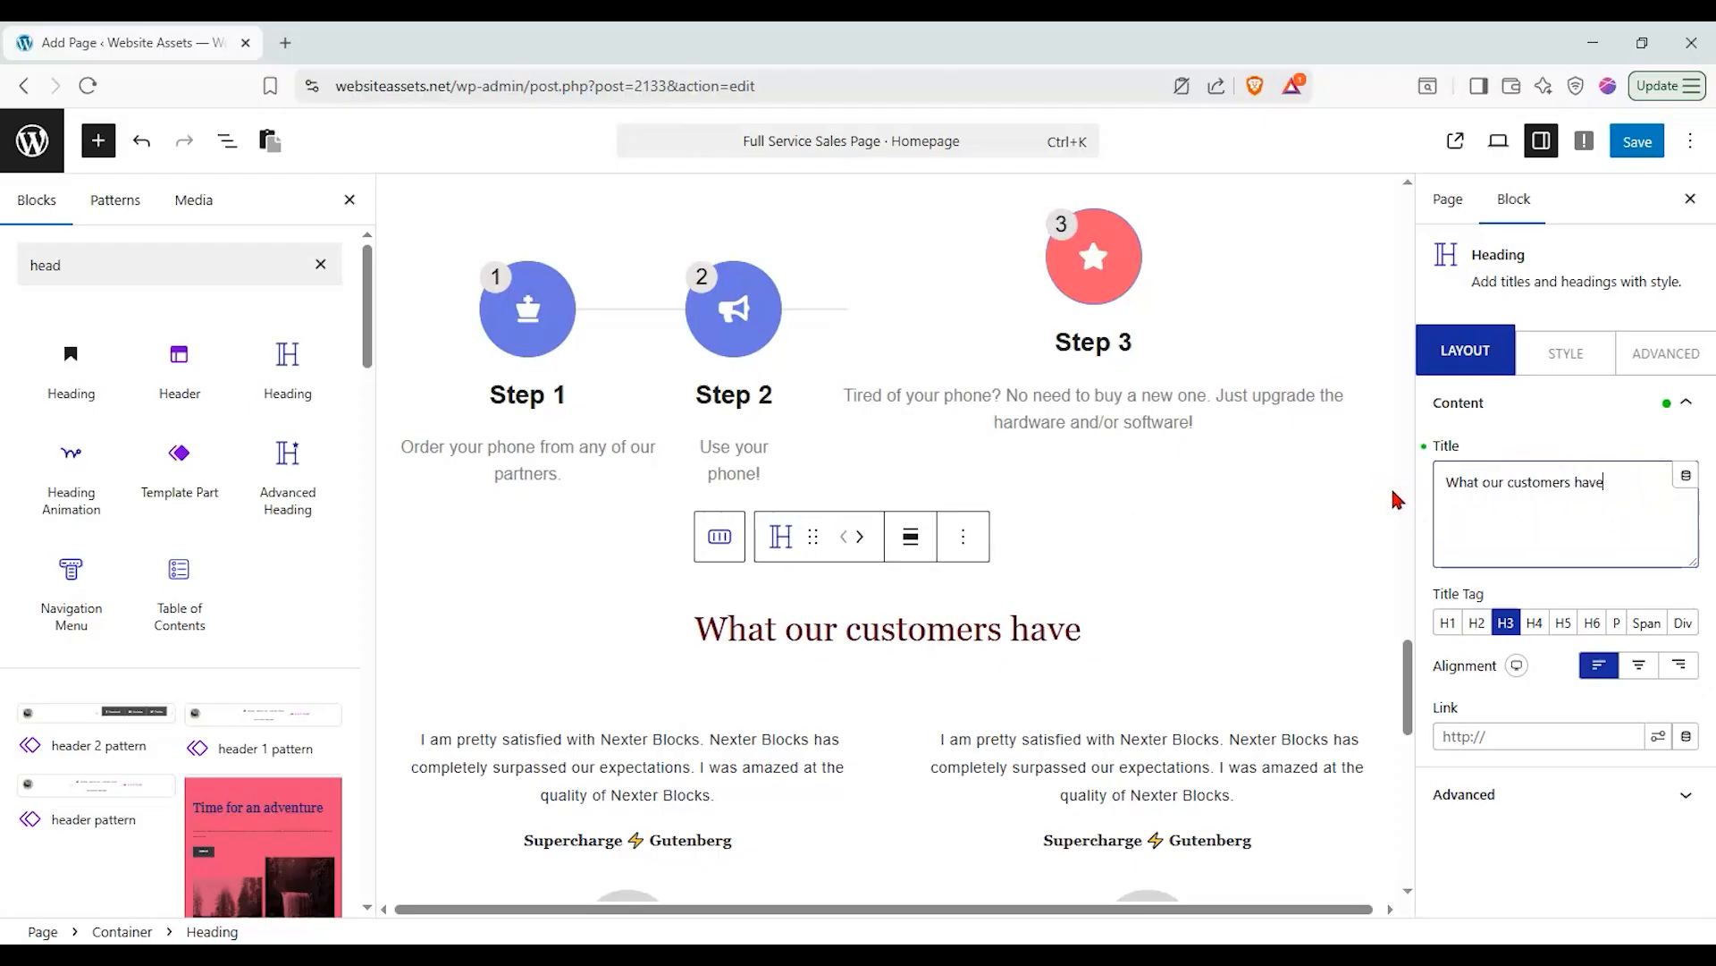
pyautogui.write(' to say.')
pyautogui.press('BackSpace')
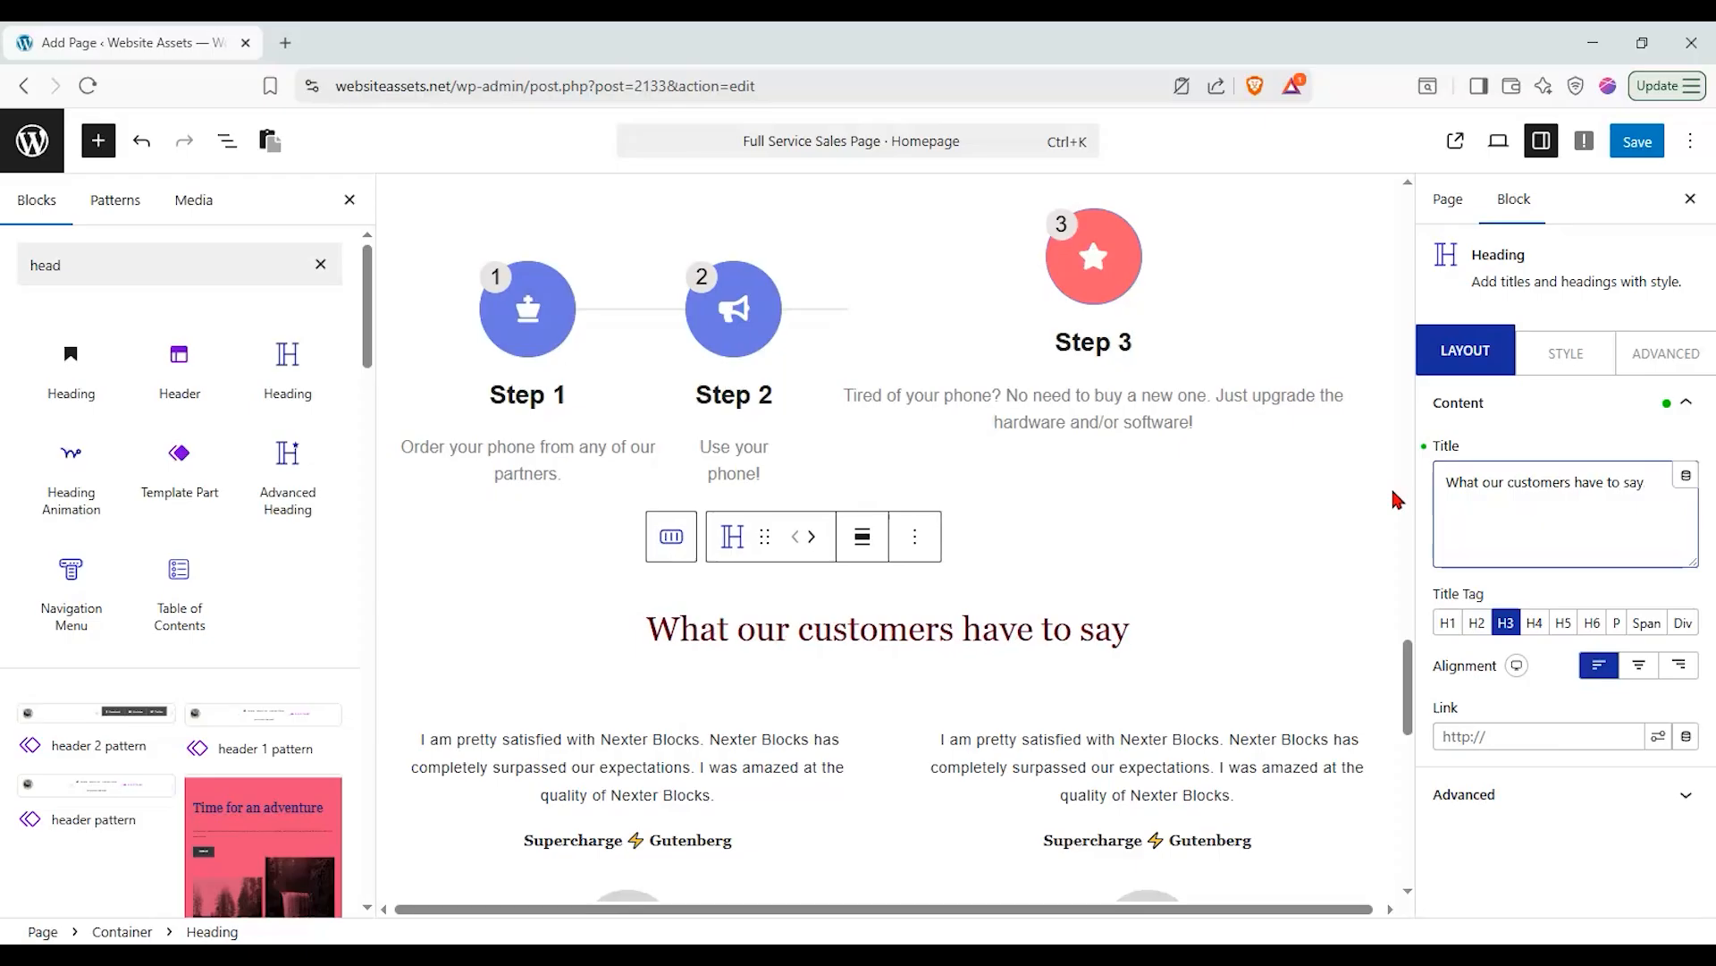
pyautogui.write(':')
# Review the page's hero text, Benefits and Features lists, three-step section and testimonials for content and layout.
pyautogui.scroll(-10, 1199, 582)
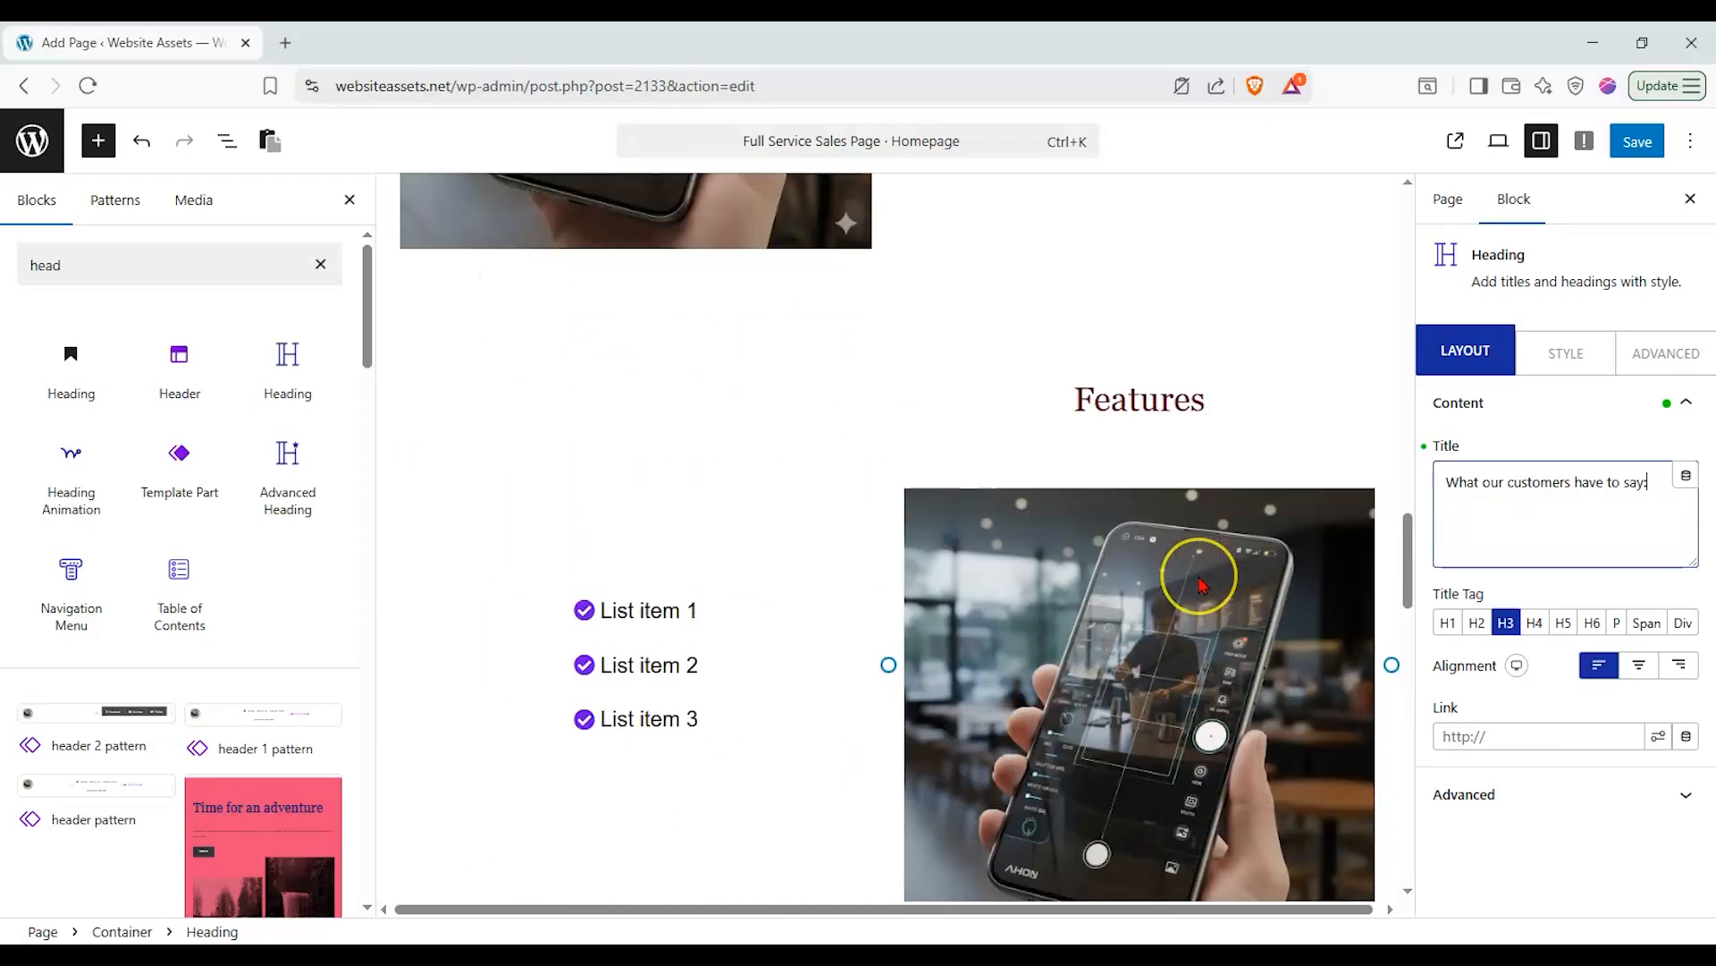
pyautogui.scroll(-10, 1198, 582)
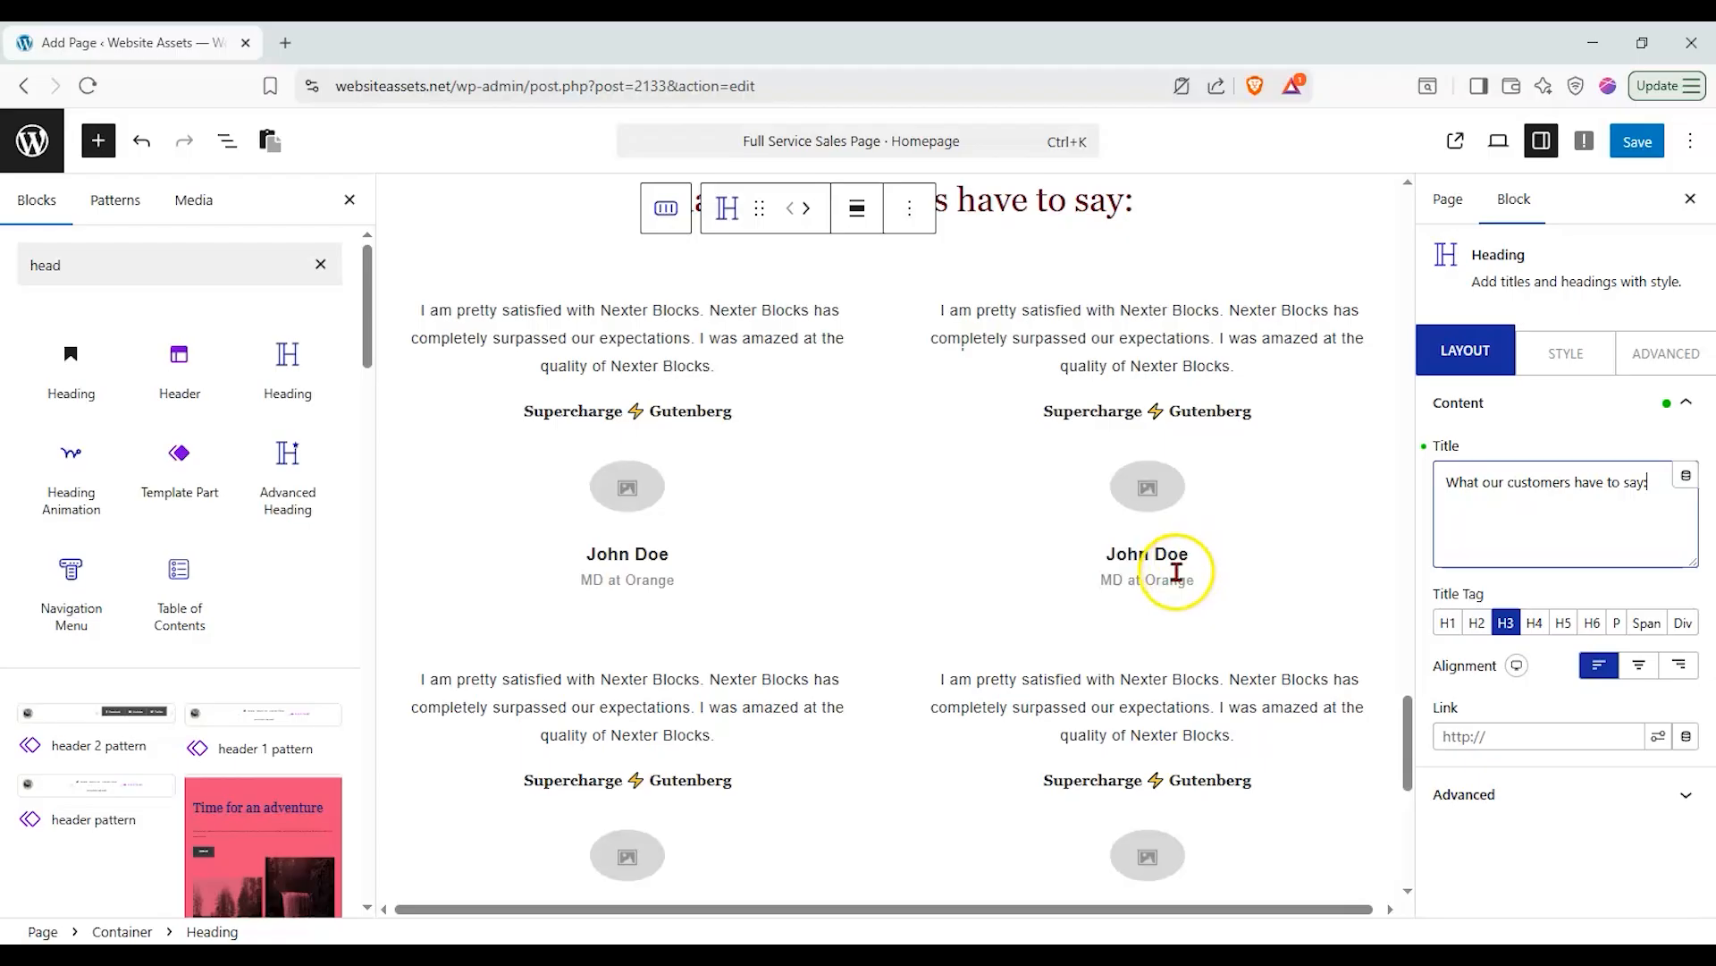
pyautogui.scroll(-3, 1177, 576)
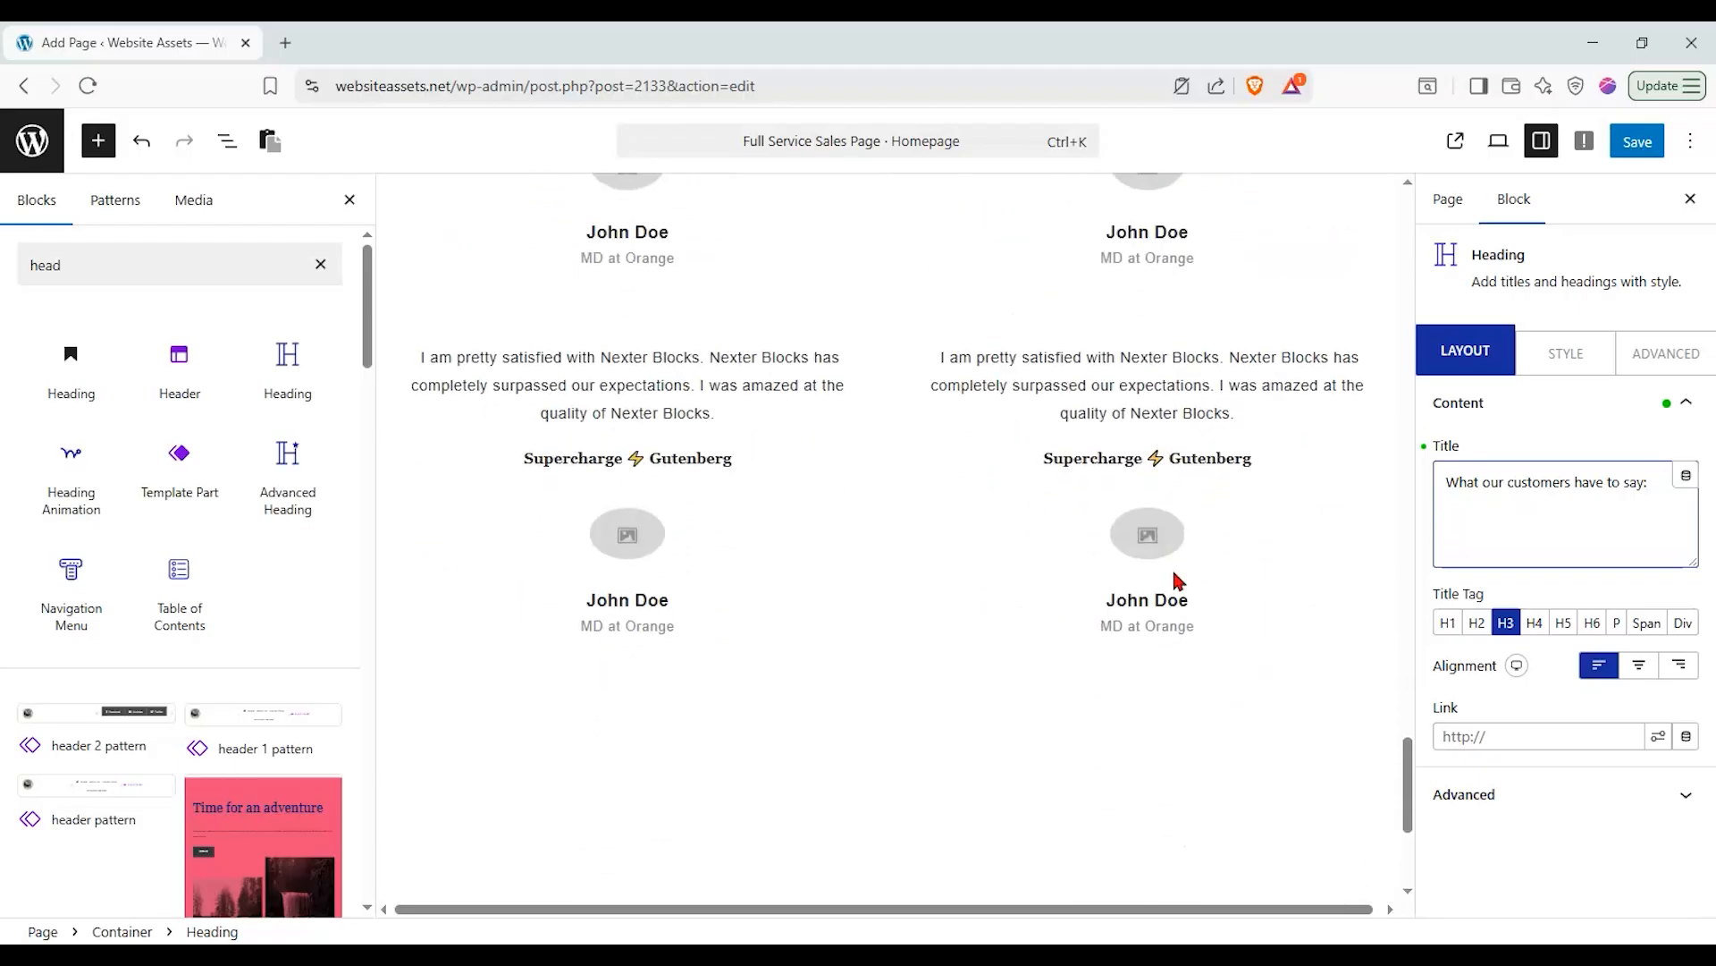
pyautogui.scroll(3, 1167, 577)
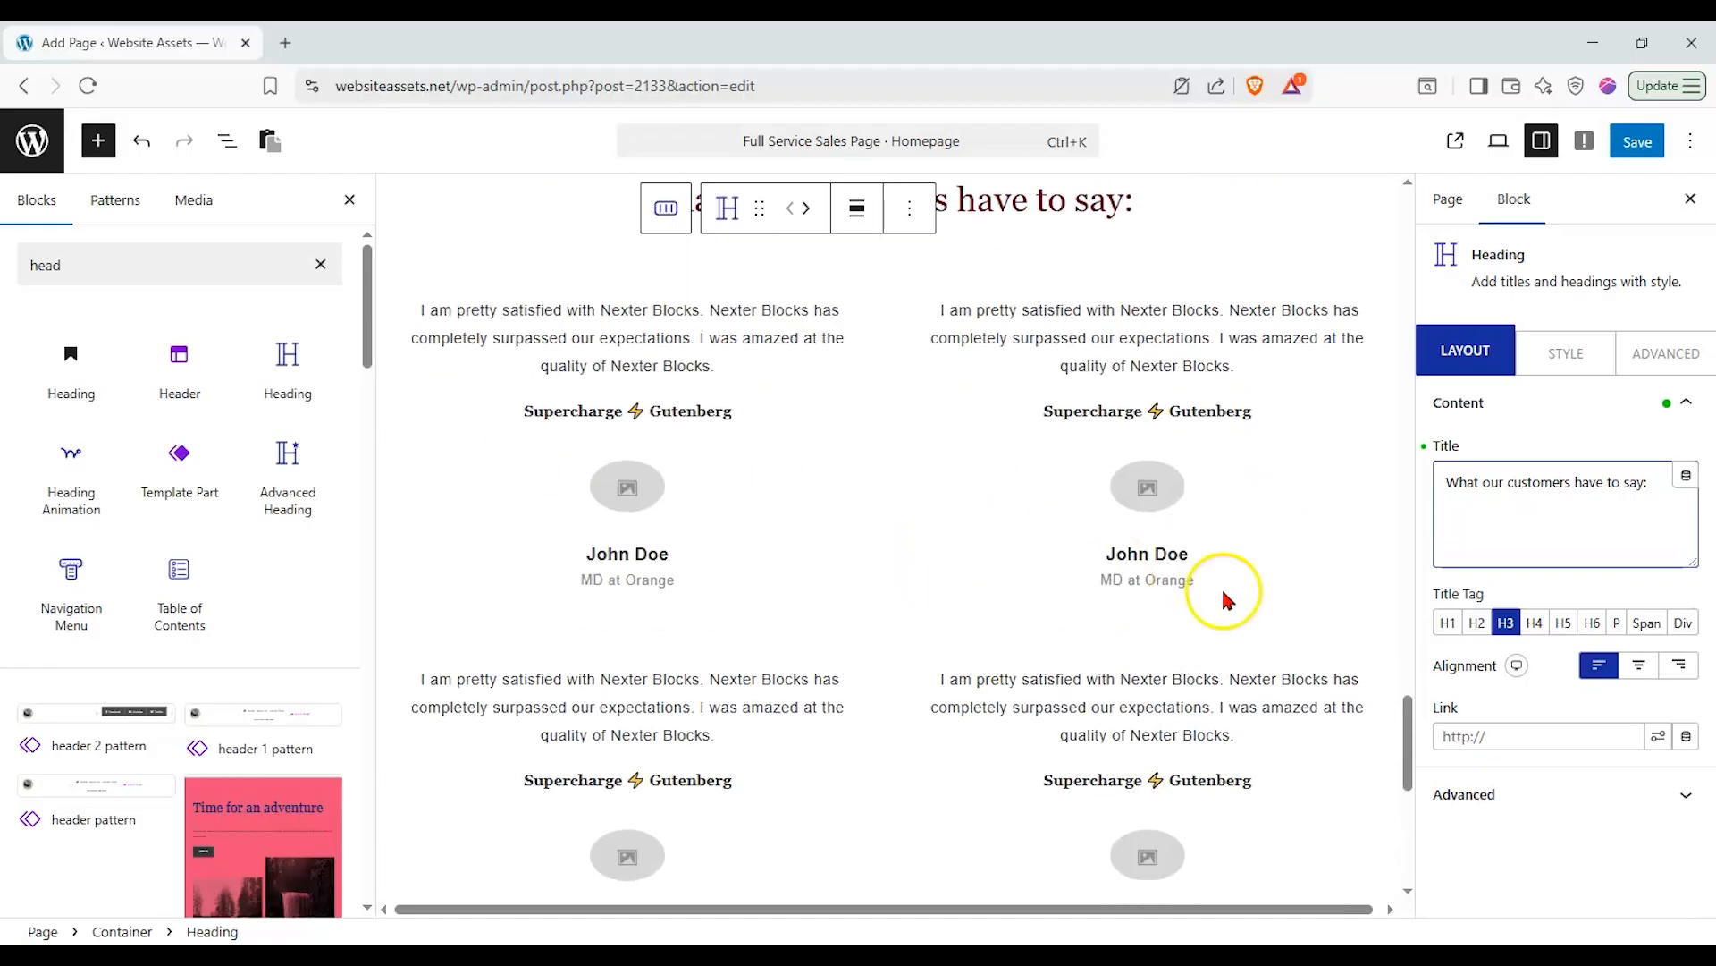
pyautogui.moveTo(1407, 711); pyautogui.dragTo(1403, 690)
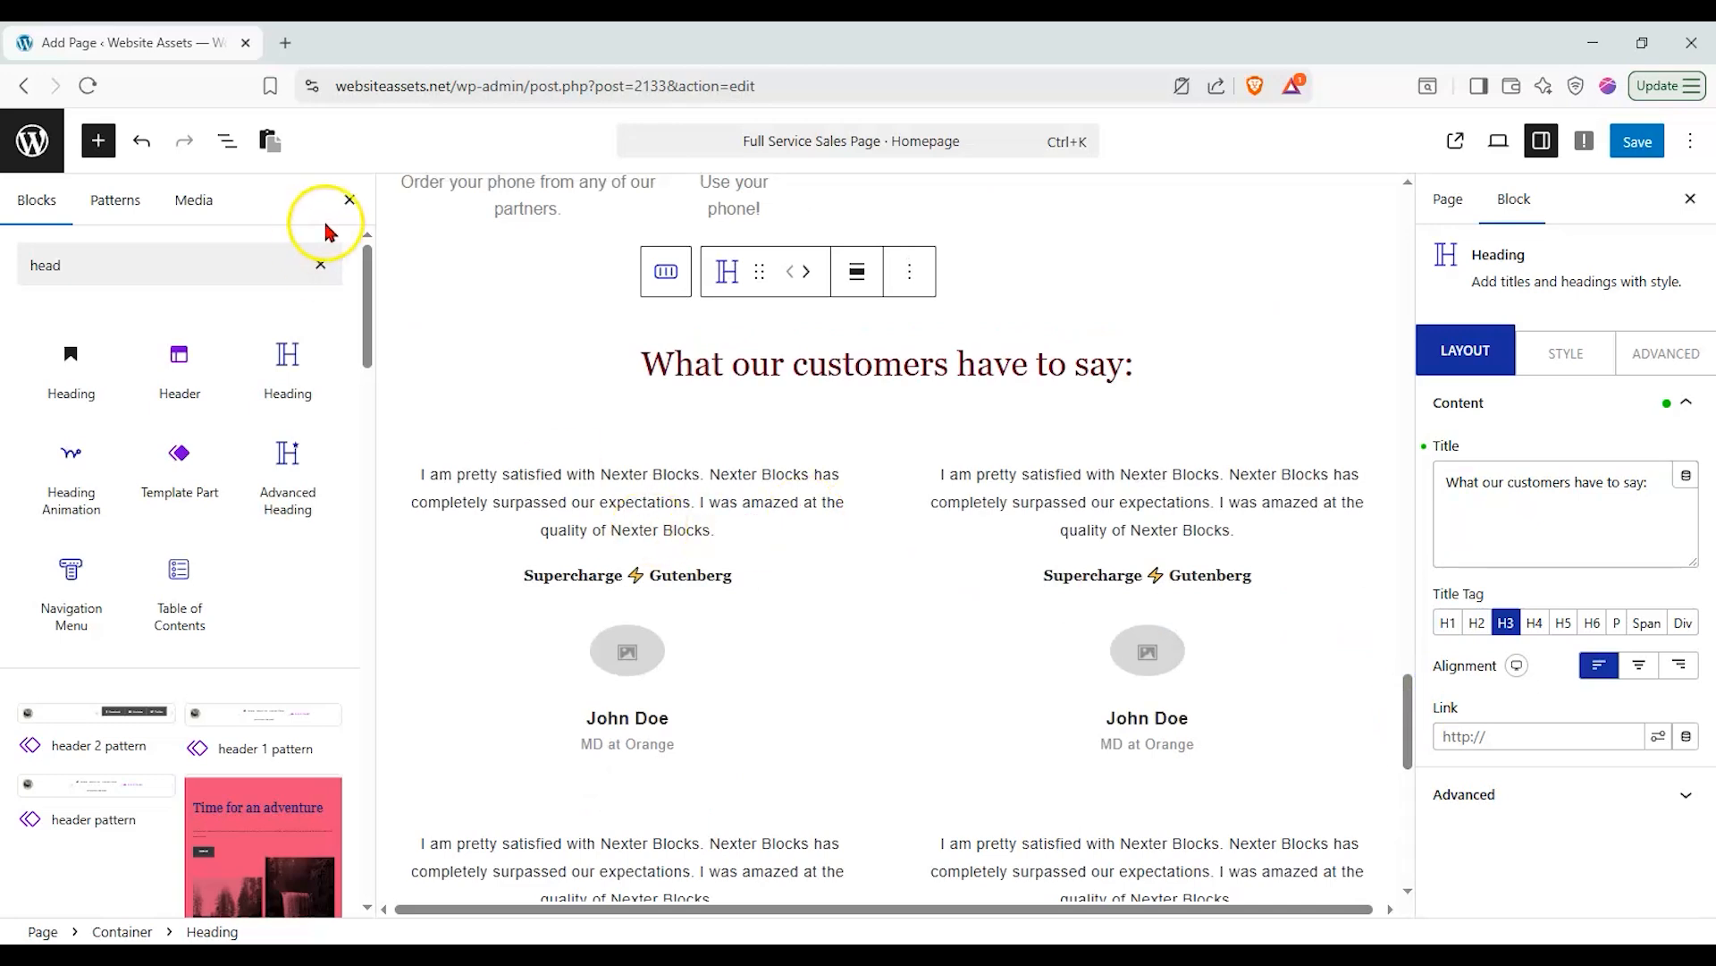
pyautogui.click(349, 200)
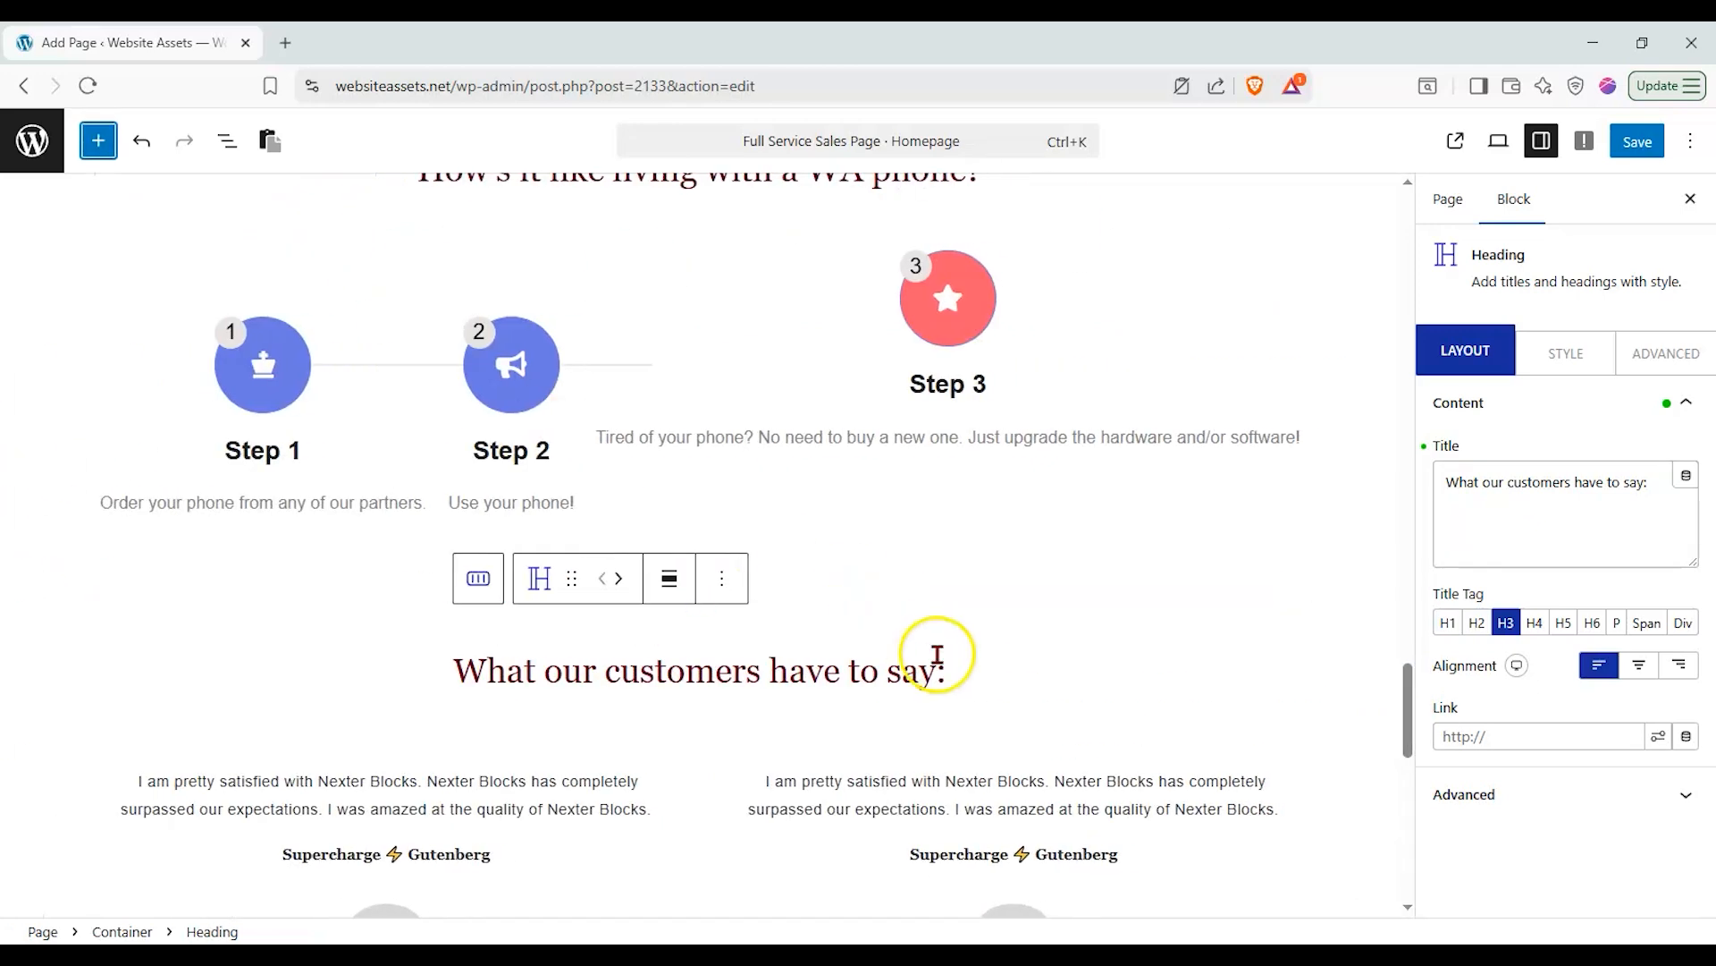
pyautogui.moveTo(1406, 718); pyautogui.dragTo(1374, 420)
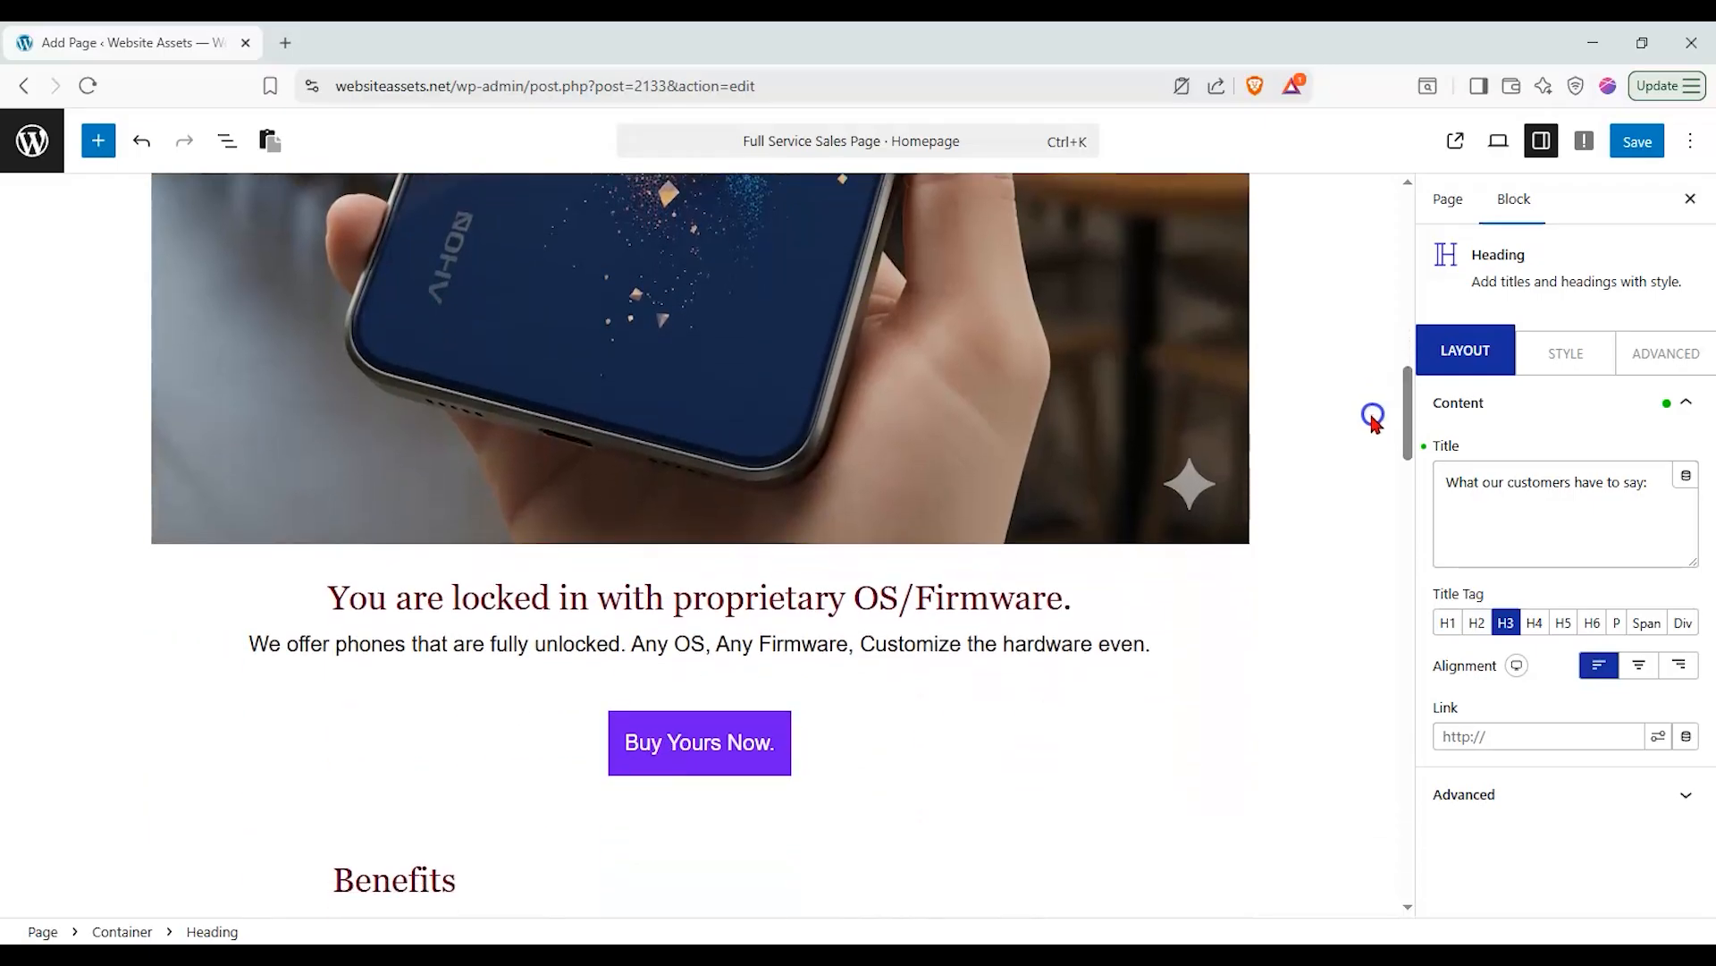
pyautogui.click(931, 612)
pyautogui.moveTo(1409, 392); pyautogui.dragTo(1406, 435)
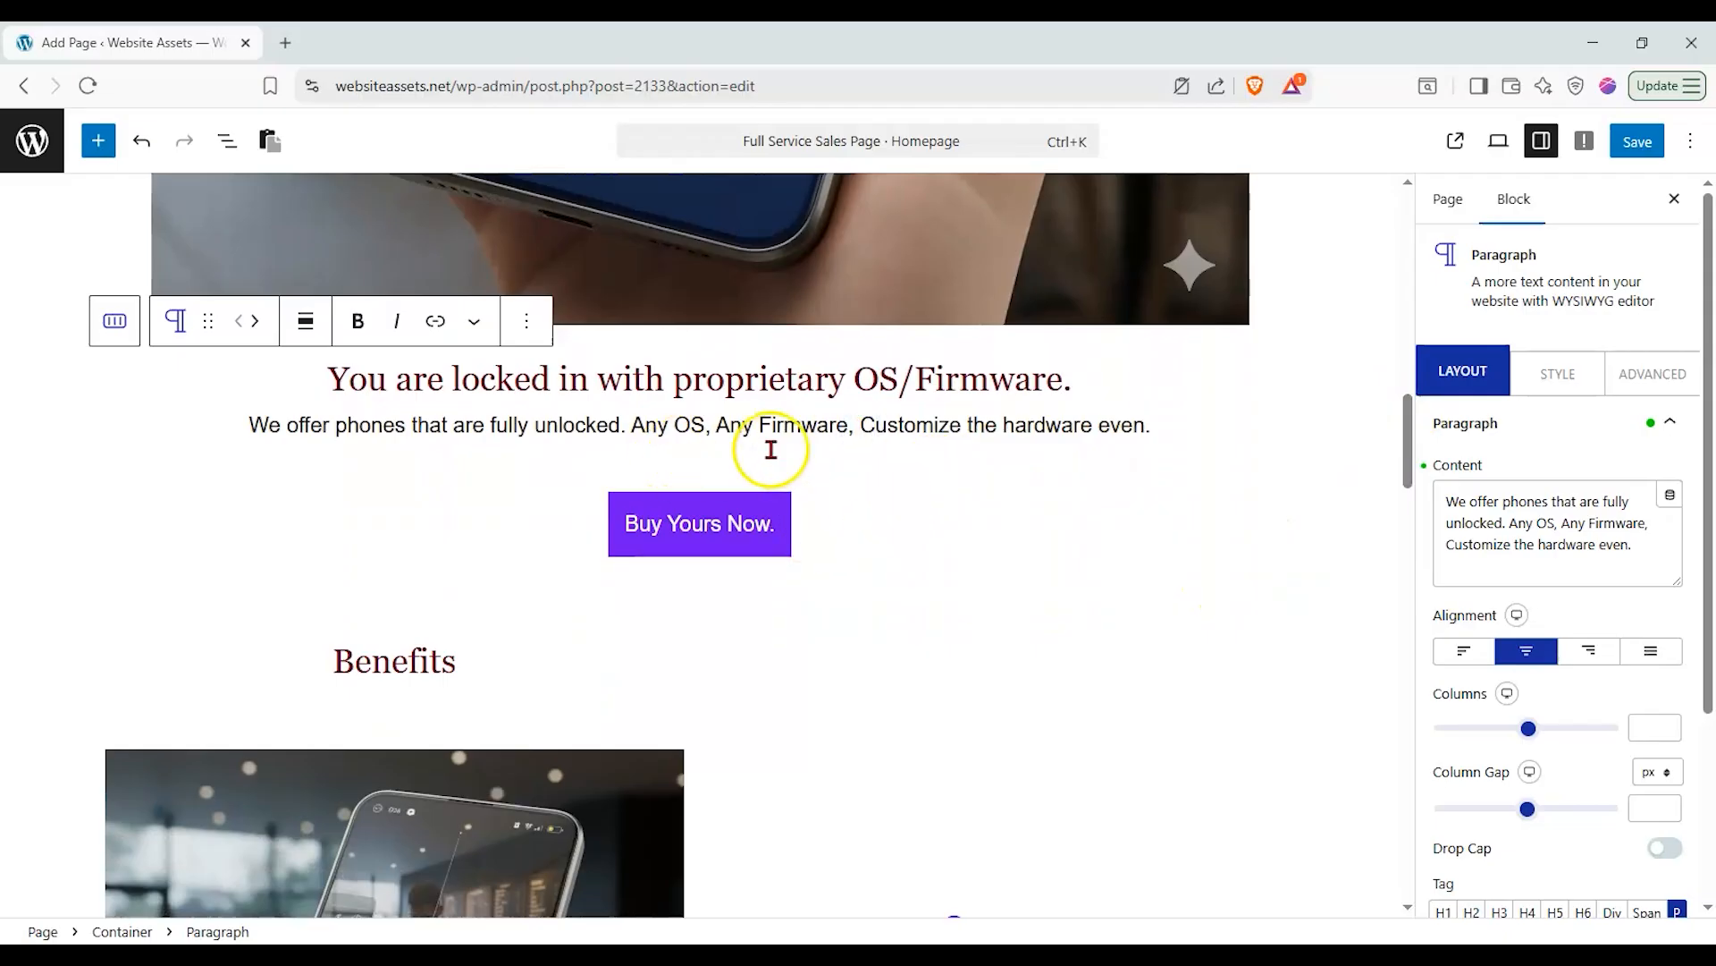
pyautogui.moveTo(427, 434); pyautogui.dragTo(696, 435)
pyautogui.click(695, 435)
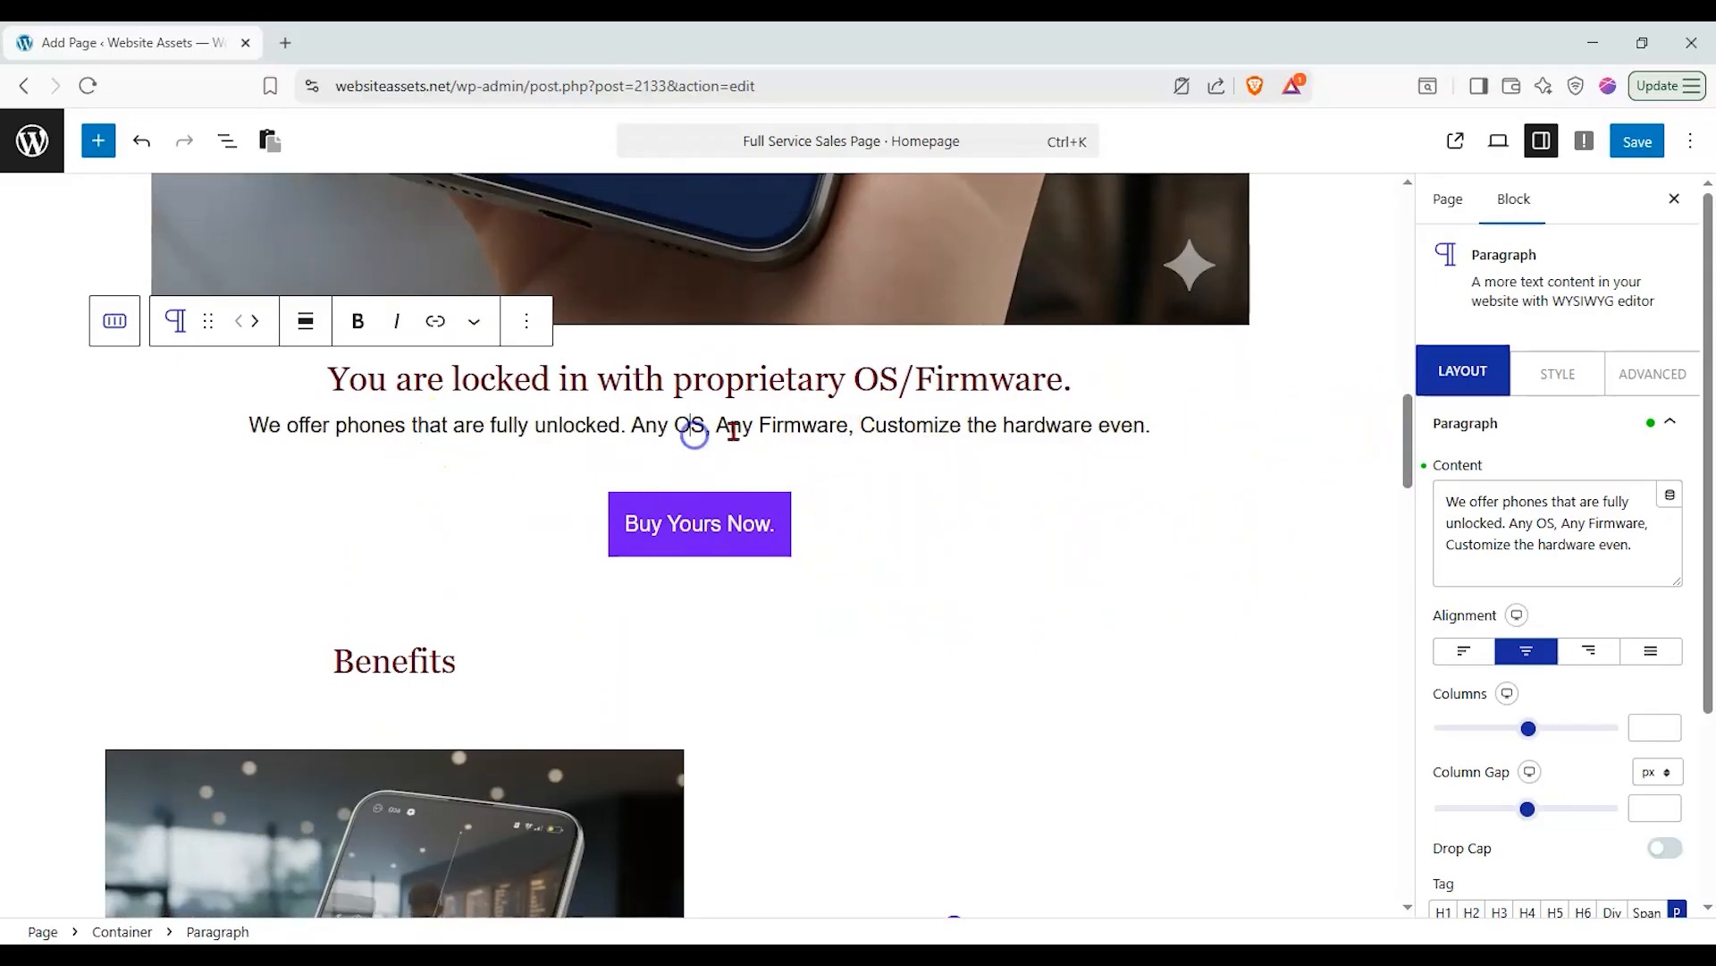
pyautogui.moveTo(1405, 427); pyautogui.dragTo(1409, 480)
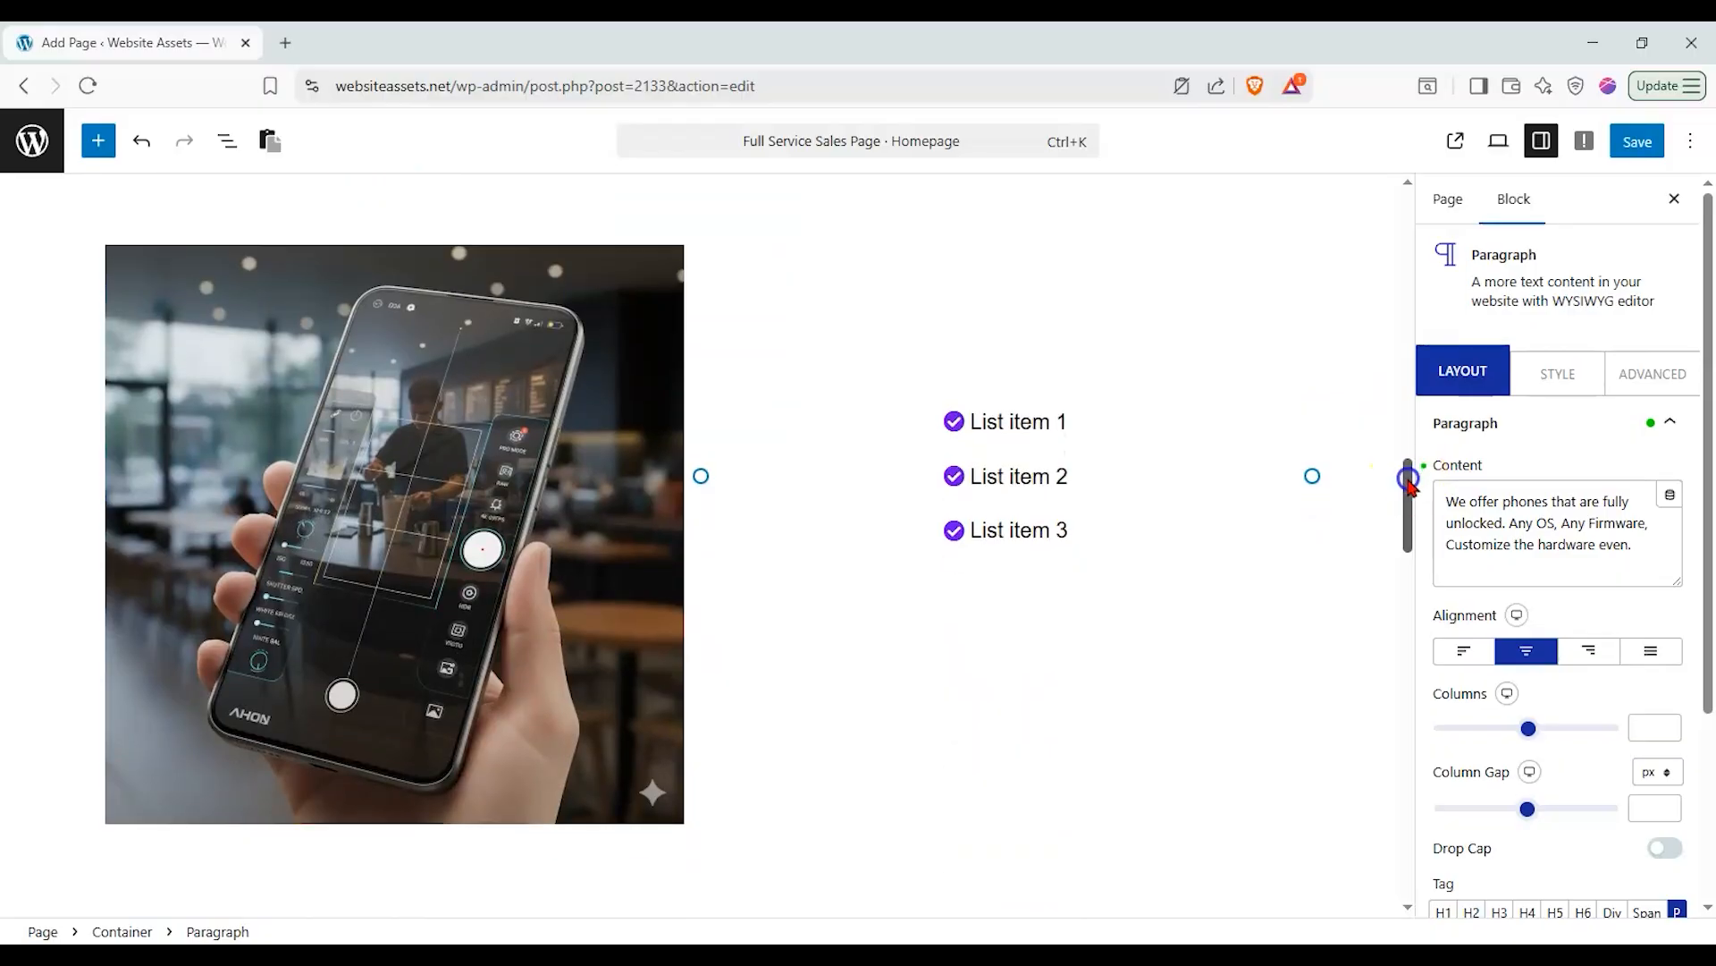
pyautogui.scroll(1, 1151, 483)
pyautogui.scroll(-1, 1151, 482)
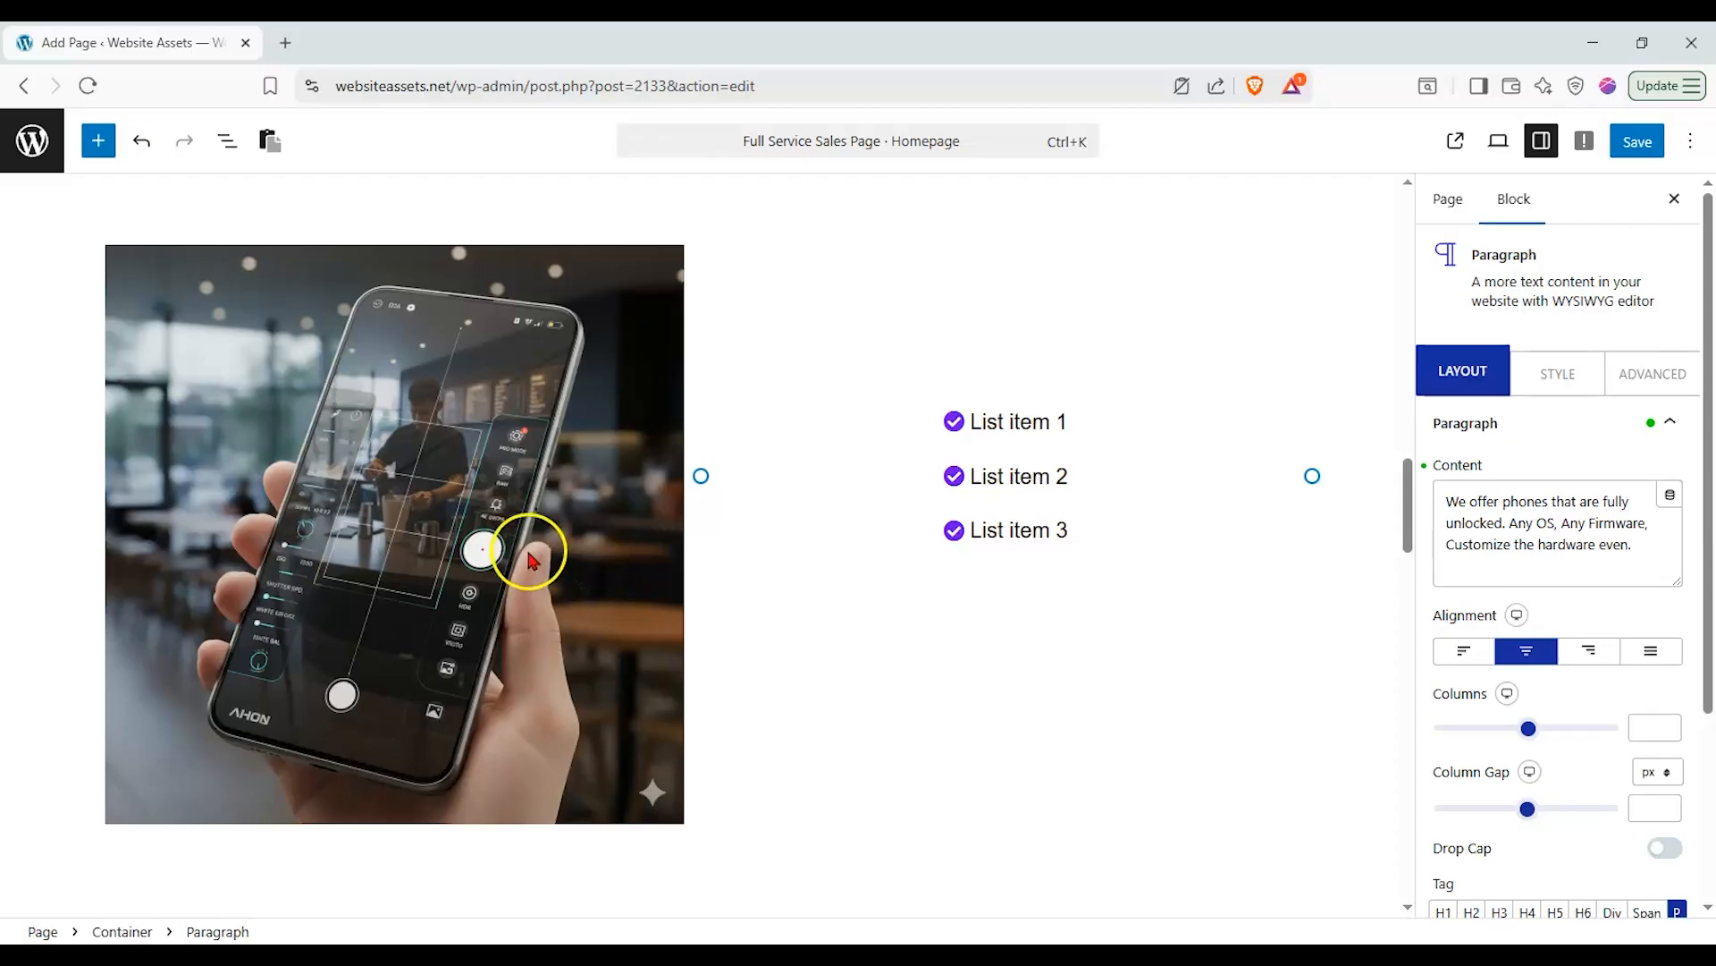
pyautogui.scroll(-5, 942, 547)
pyautogui.scroll(-3, 952, 542)
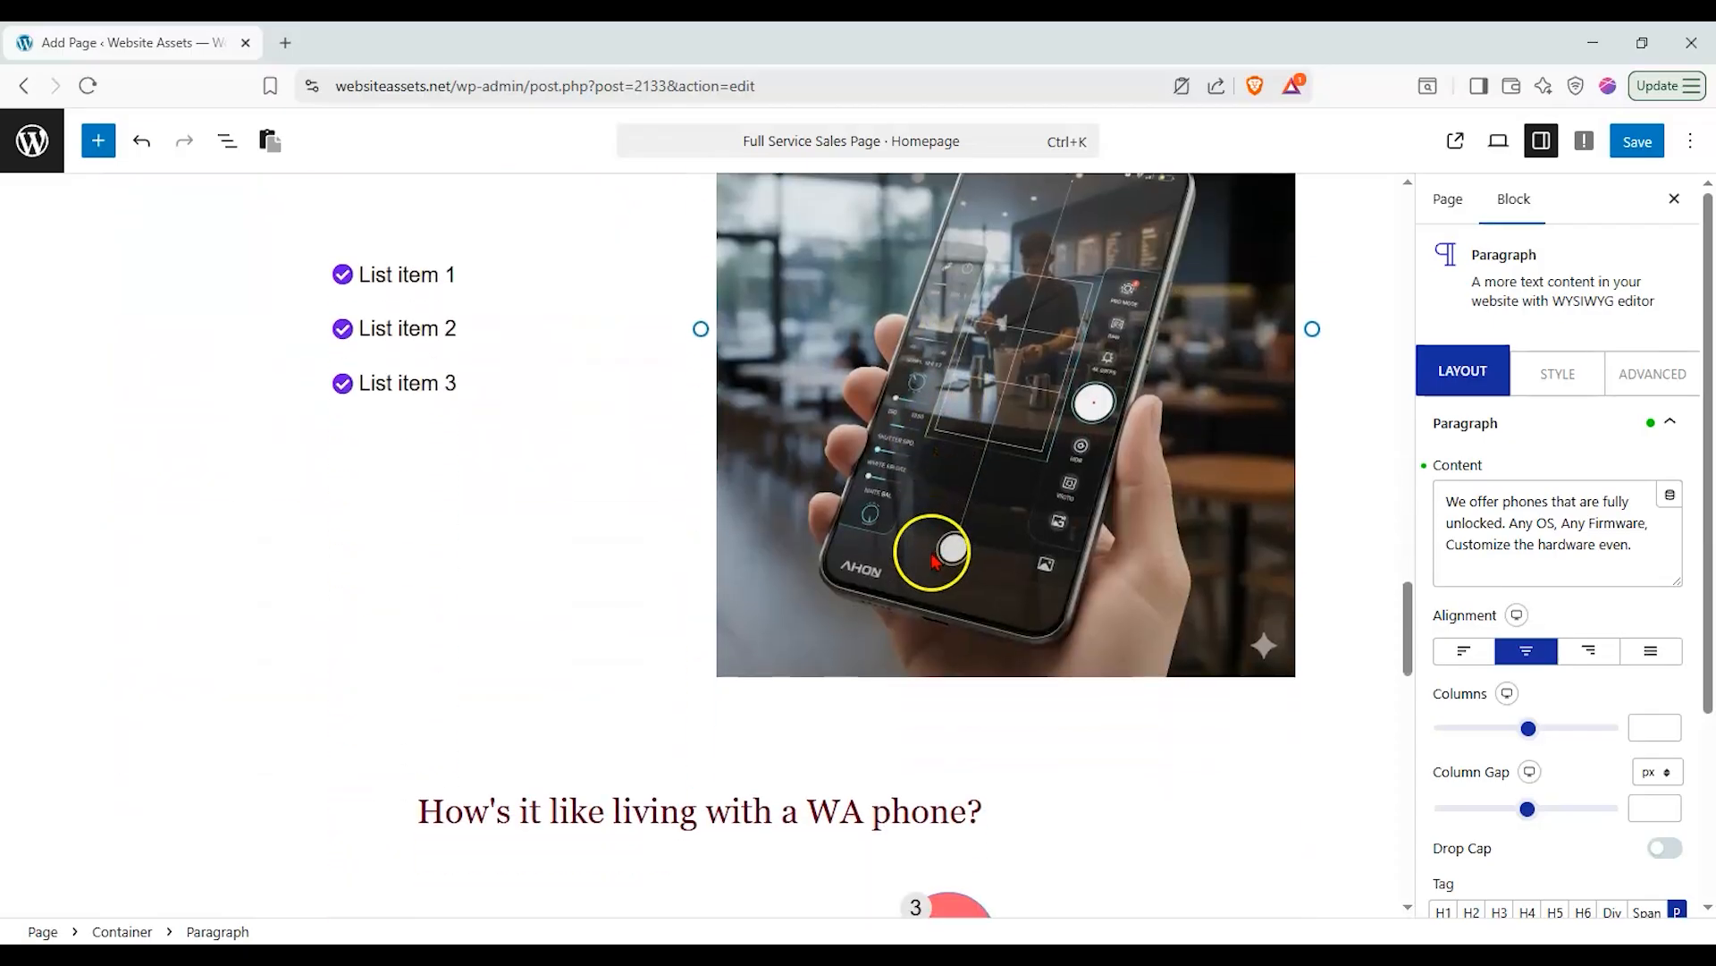
pyautogui.scroll(-3, 664, 563)
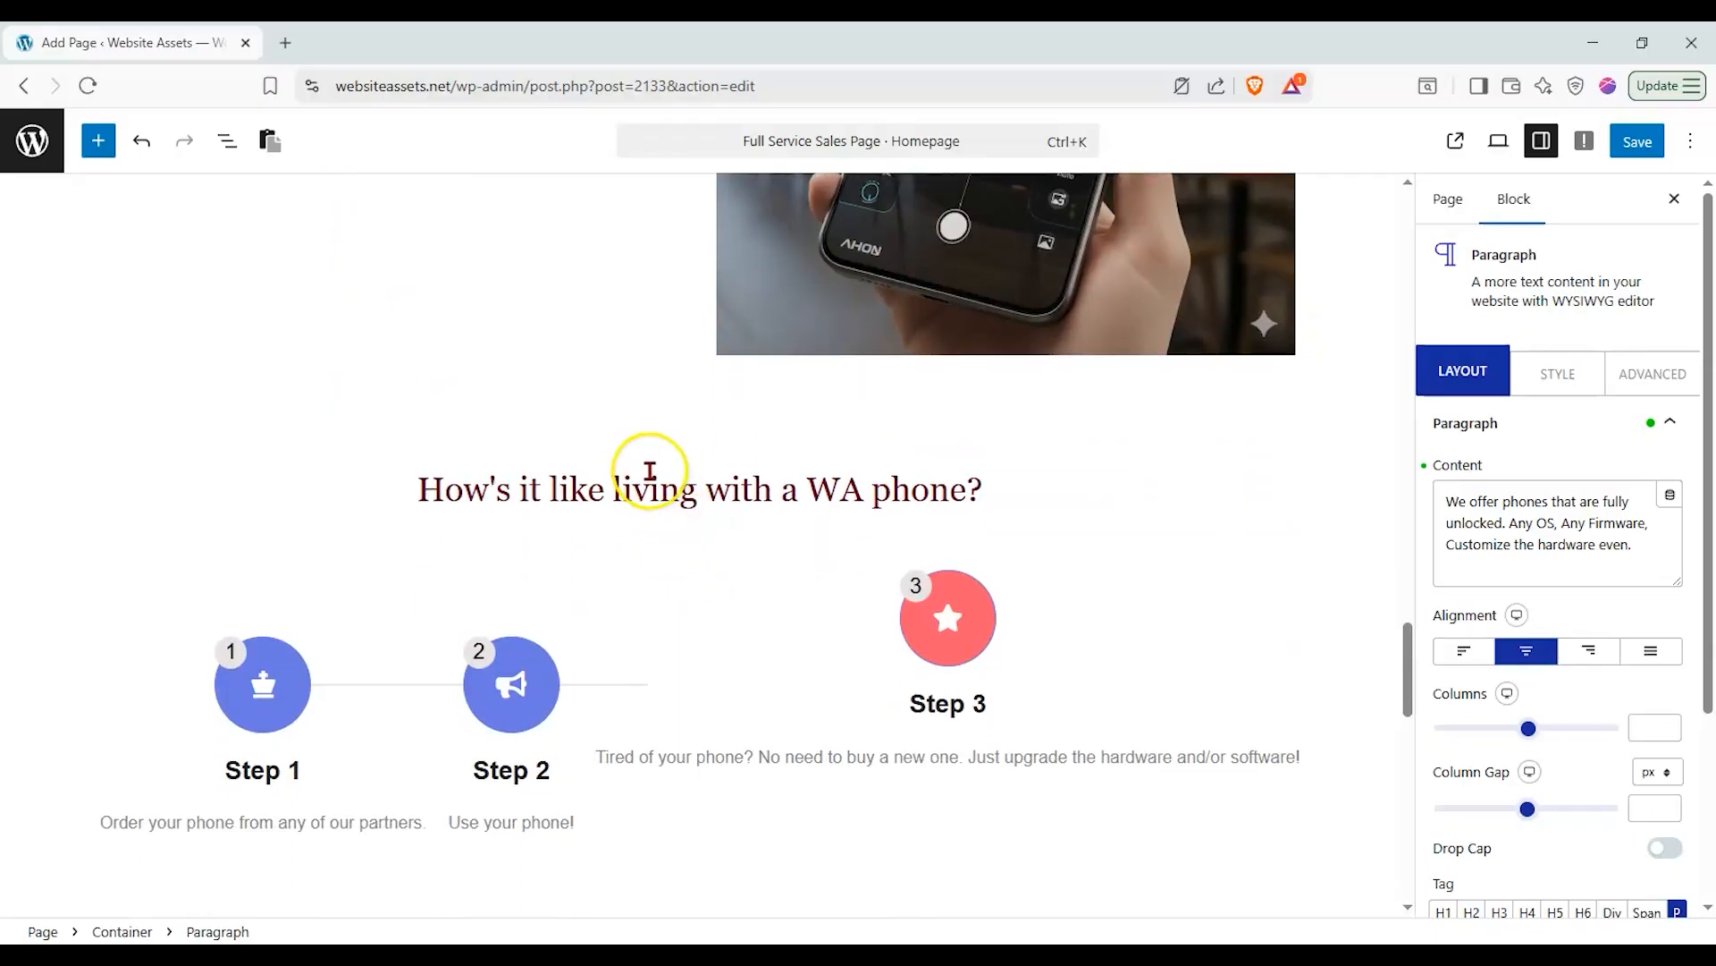
pyautogui.scroll(-1, 648, 467)
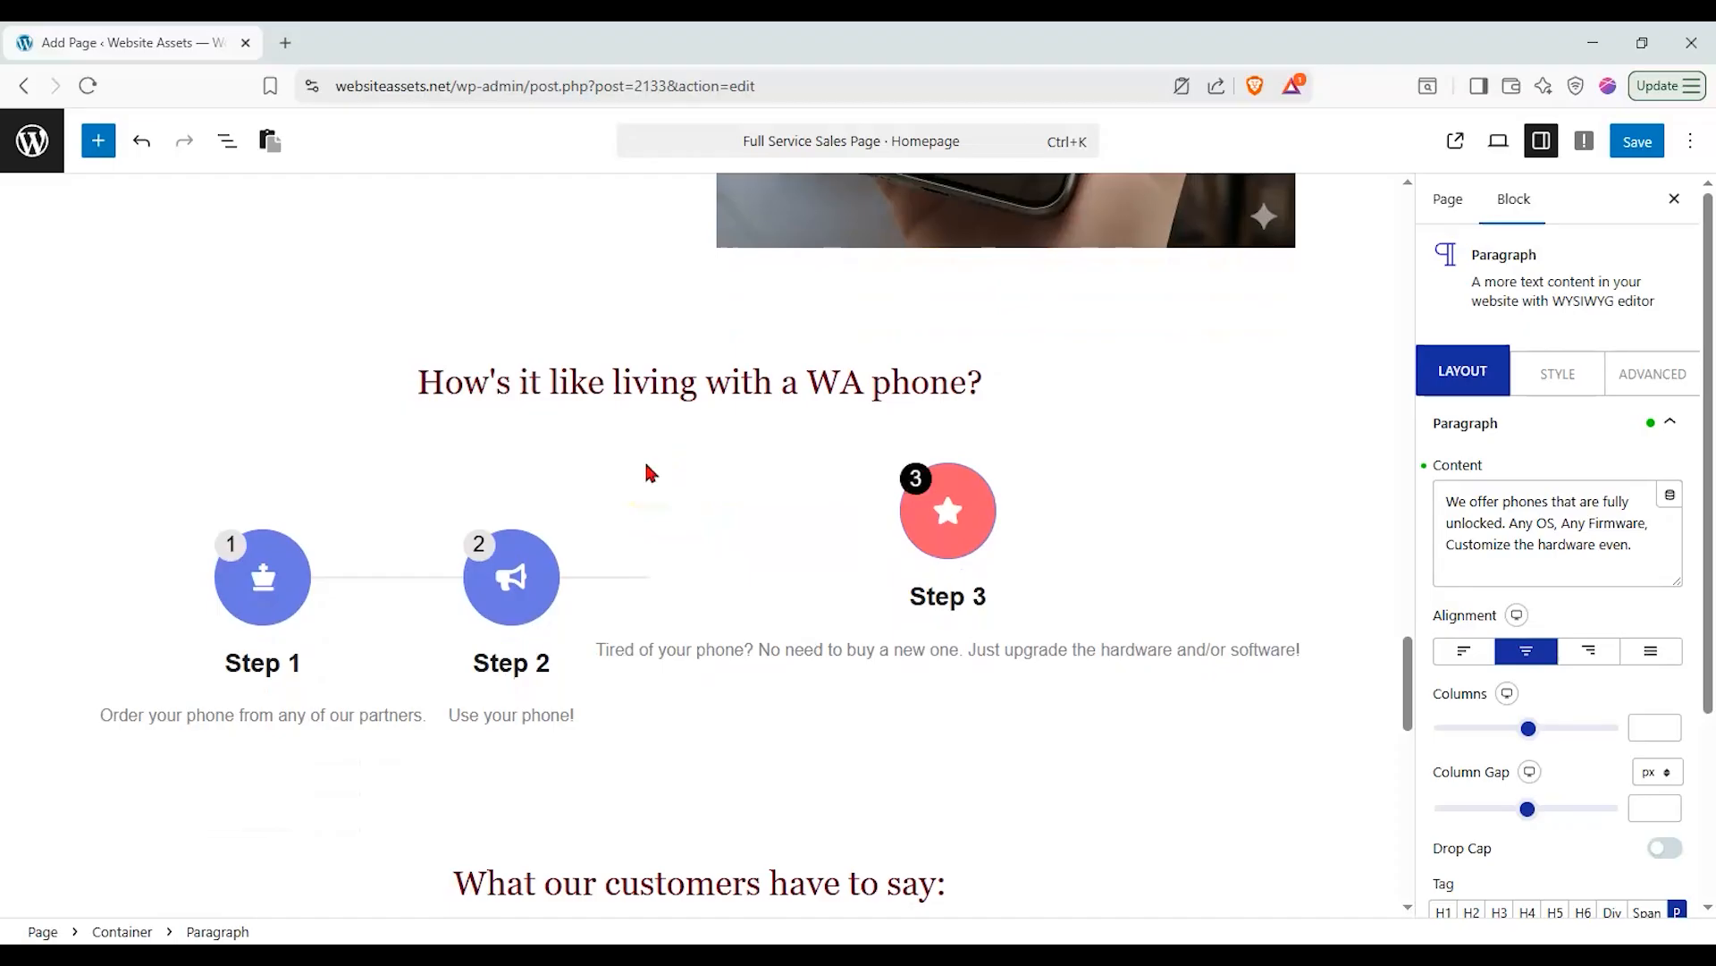
pyautogui.click(640, 454)
pyautogui.moveTo(1403, 673); pyautogui.dragTo(1371, 757)
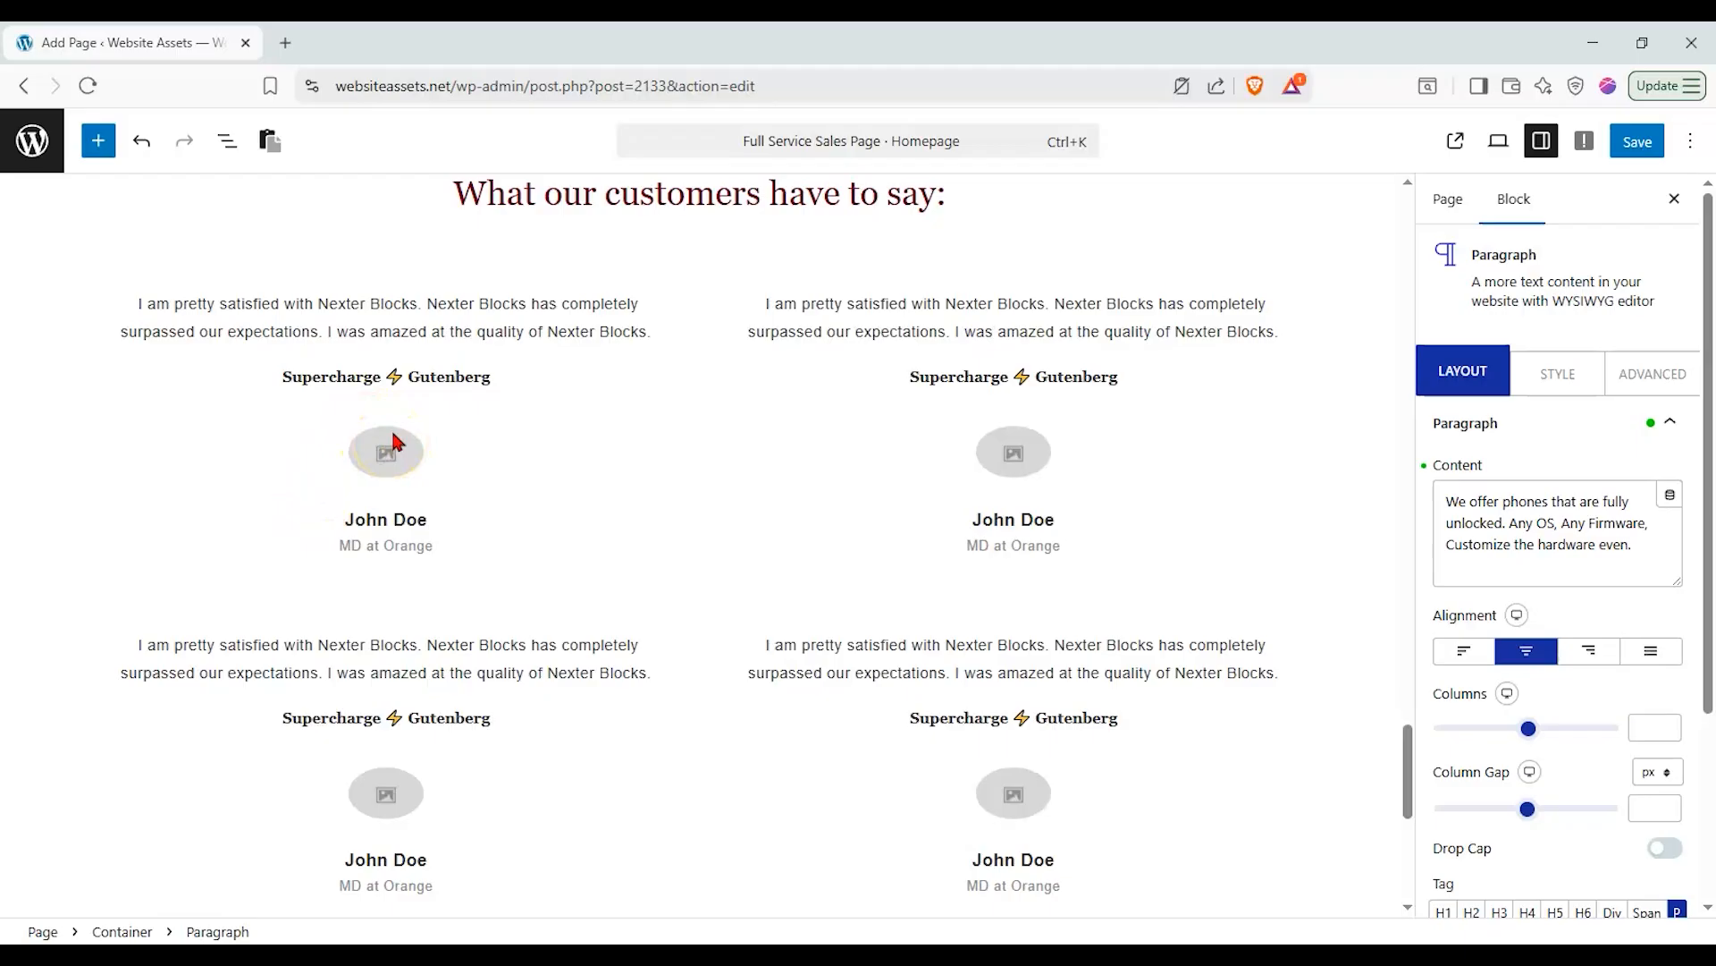
# Insert a single-column container with vertical direction below the testimonials.
pyautogui.moveTo(1407, 747); pyautogui.dragTo(1380, 795)
pyautogui.click(95, 140)
pyautogui.moveTo(71, 393); pyautogui.dragTo(937, 695)
pyautogui.click(840, 740)
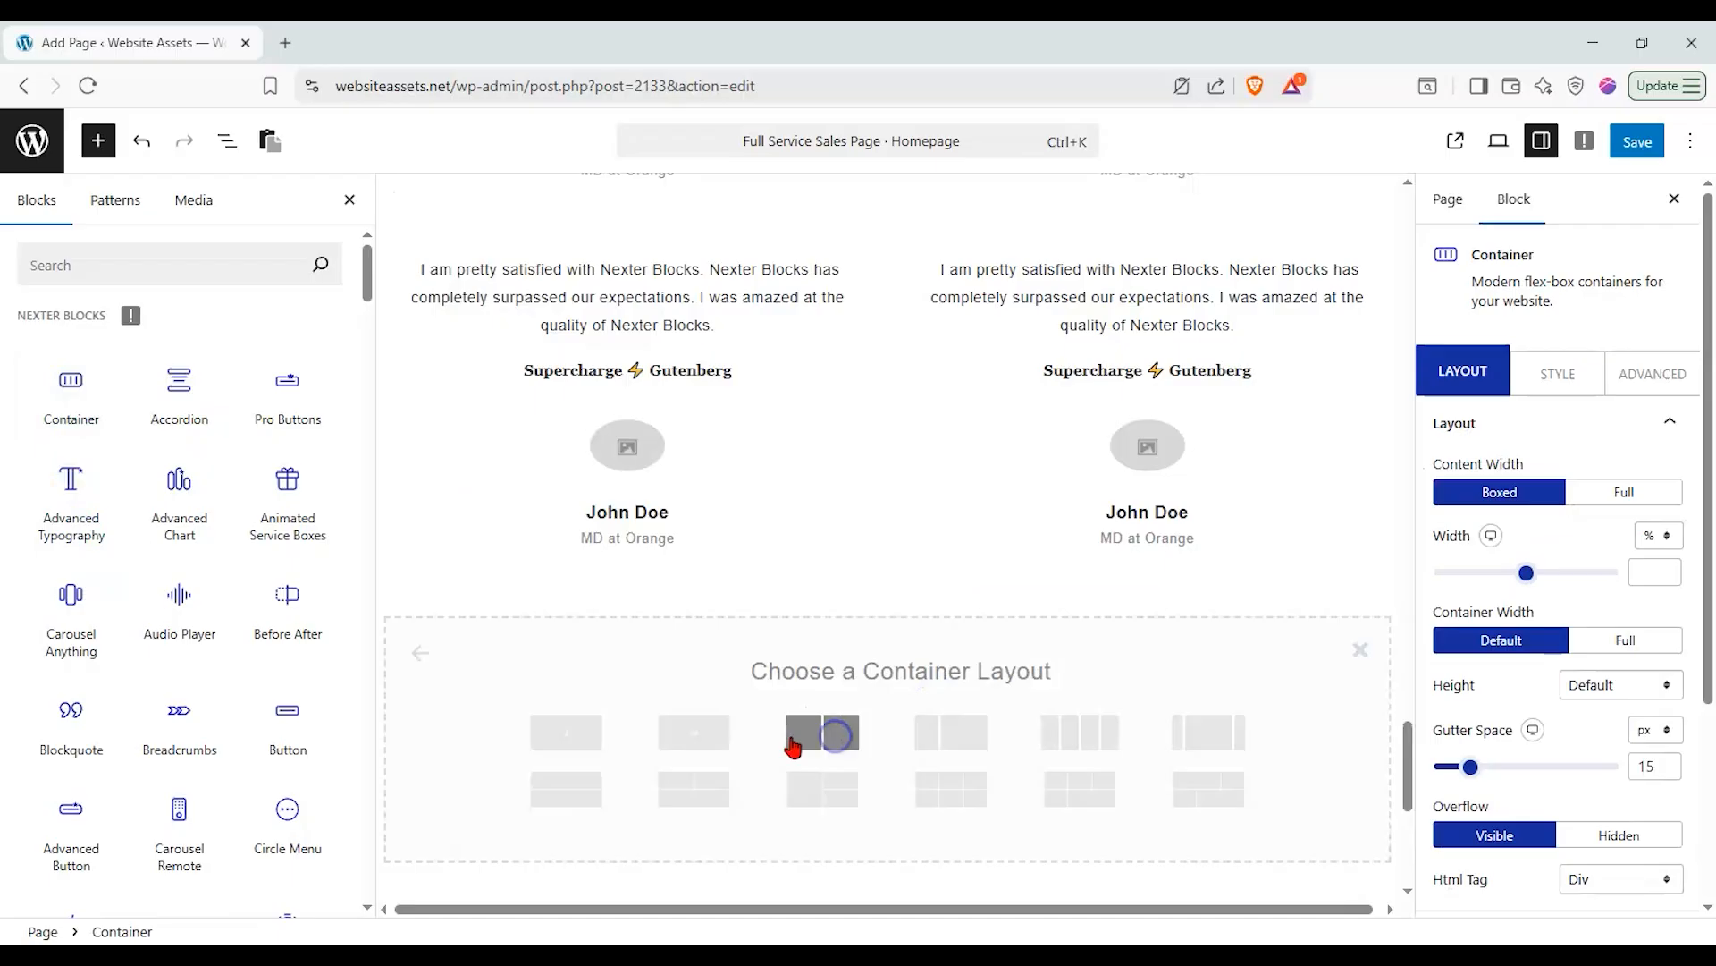
pyautogui.click(572, 737)
pyautogui.click(1274, 636)
# Center both the row and column alignment of the new container below the testimonials.
pyautogui.scroll(-5, 1505, 724)
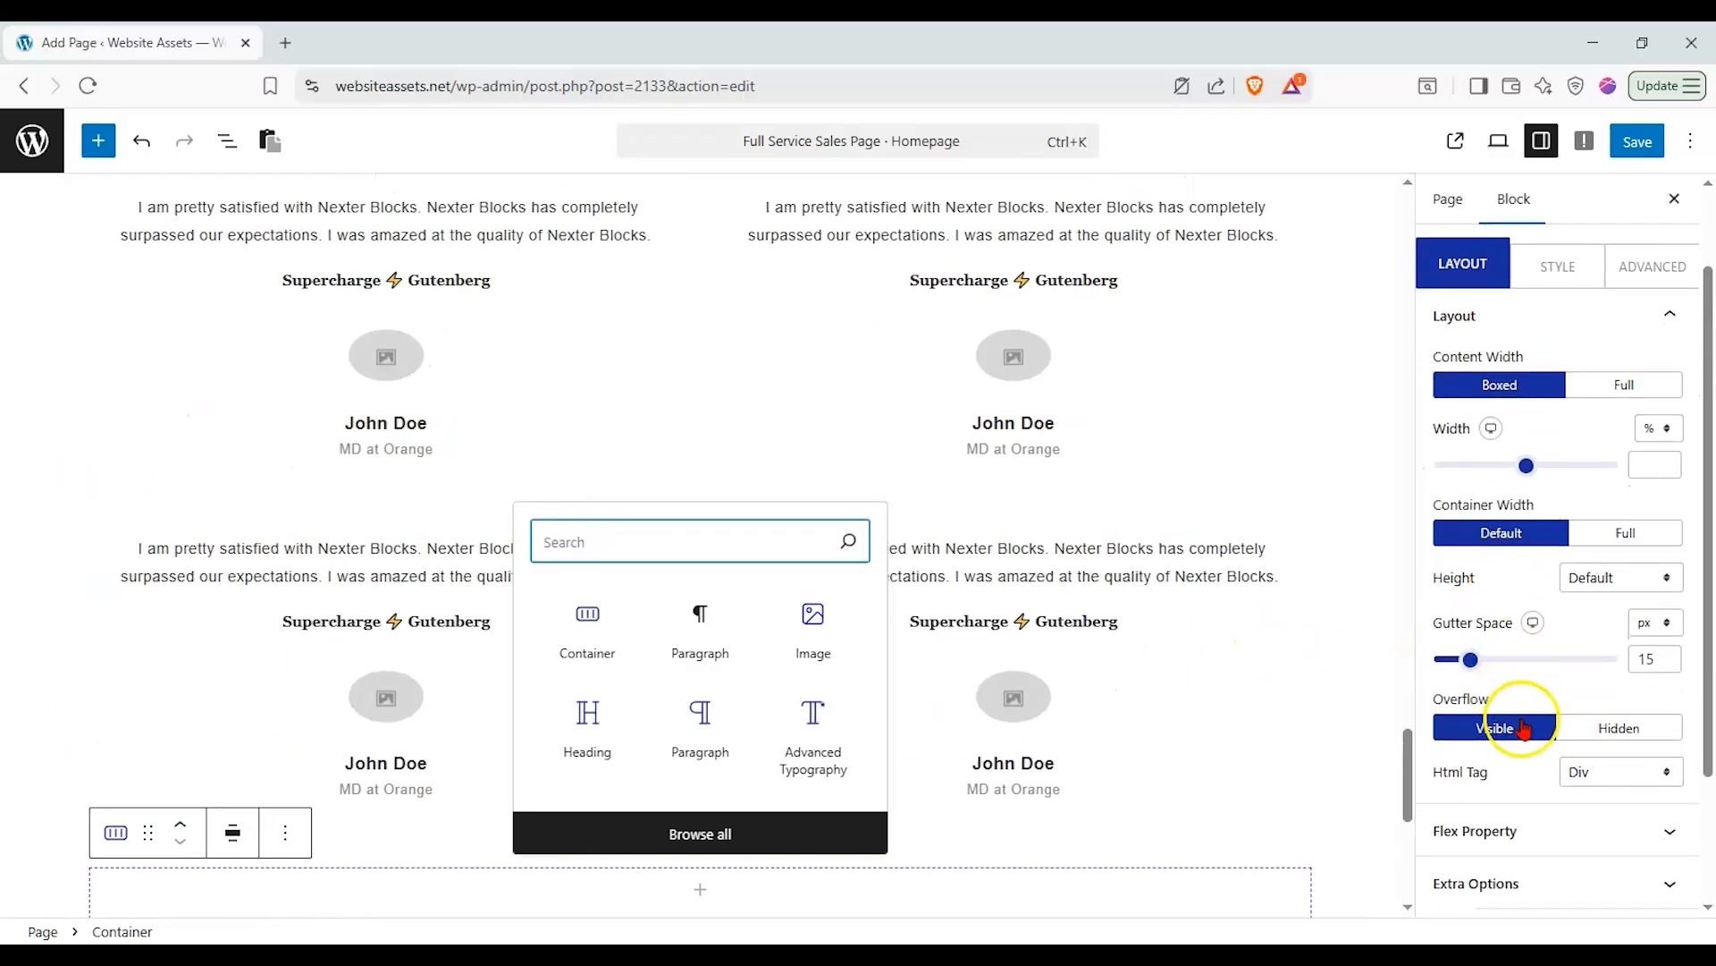
pyautogui.click(1529, 661)
pyautogui.click(1496, 462)
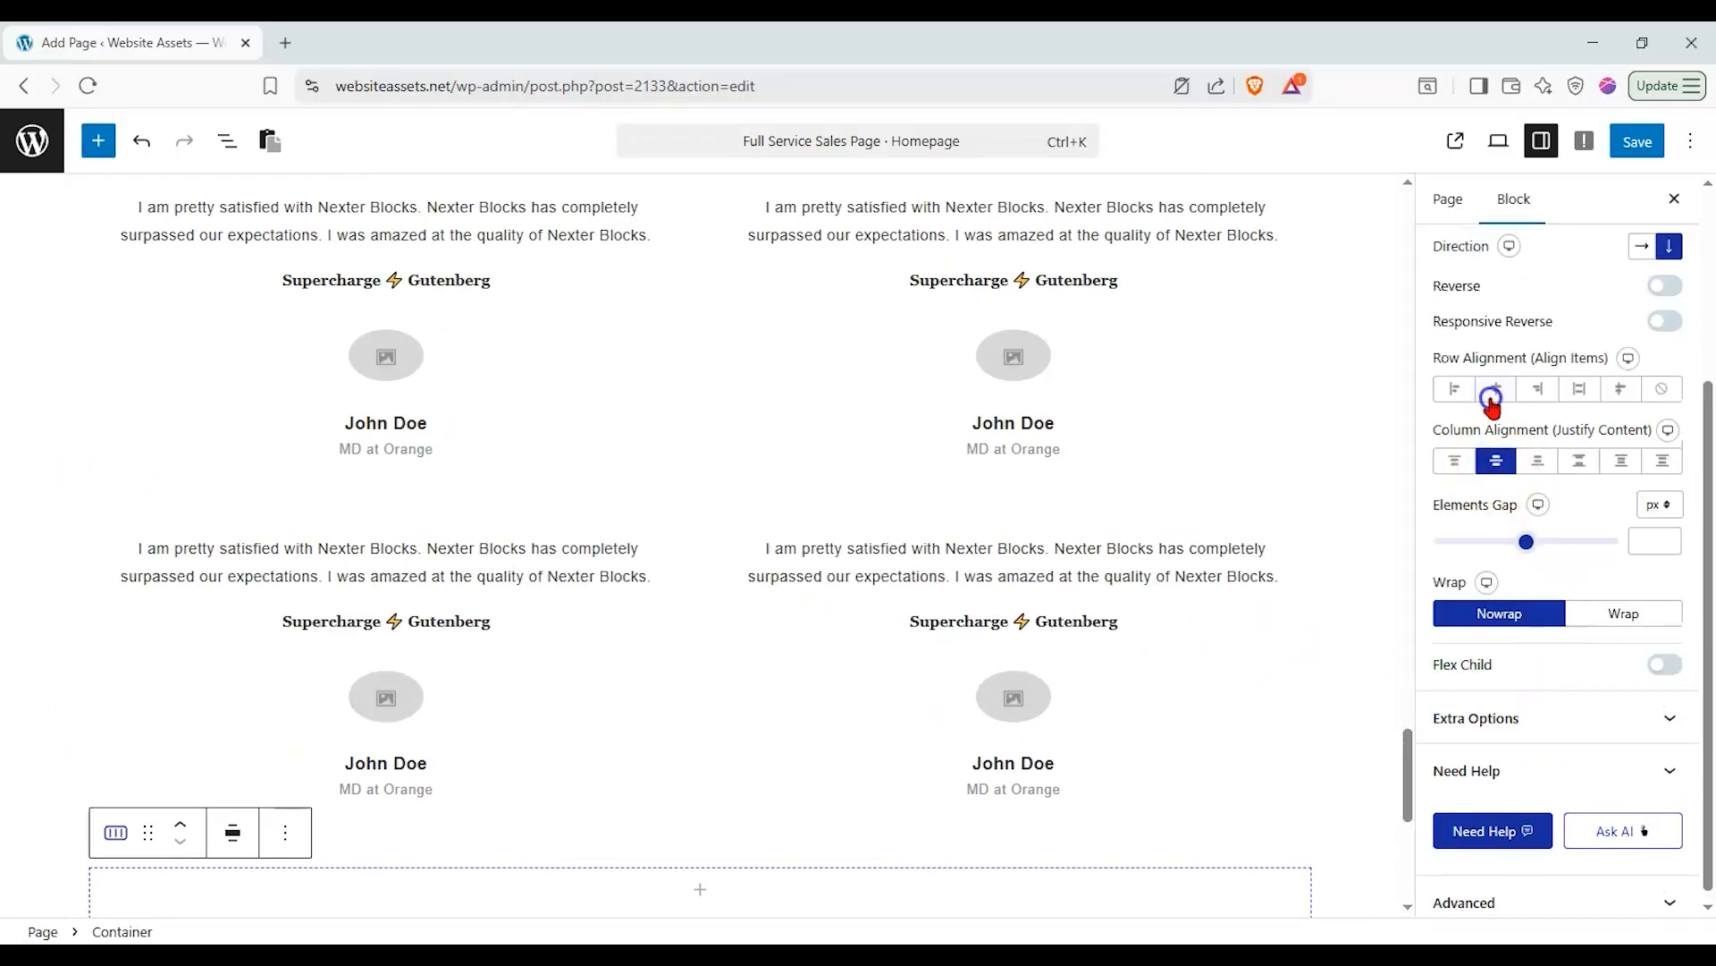
pyautogui.click(1497, 388)
pyautogui.scroll(-3, 954, 624)
# Add a Nexter Heading inside the new bottom container, with the title "Pricing and Details:".
pyautogui.click(96, 140)
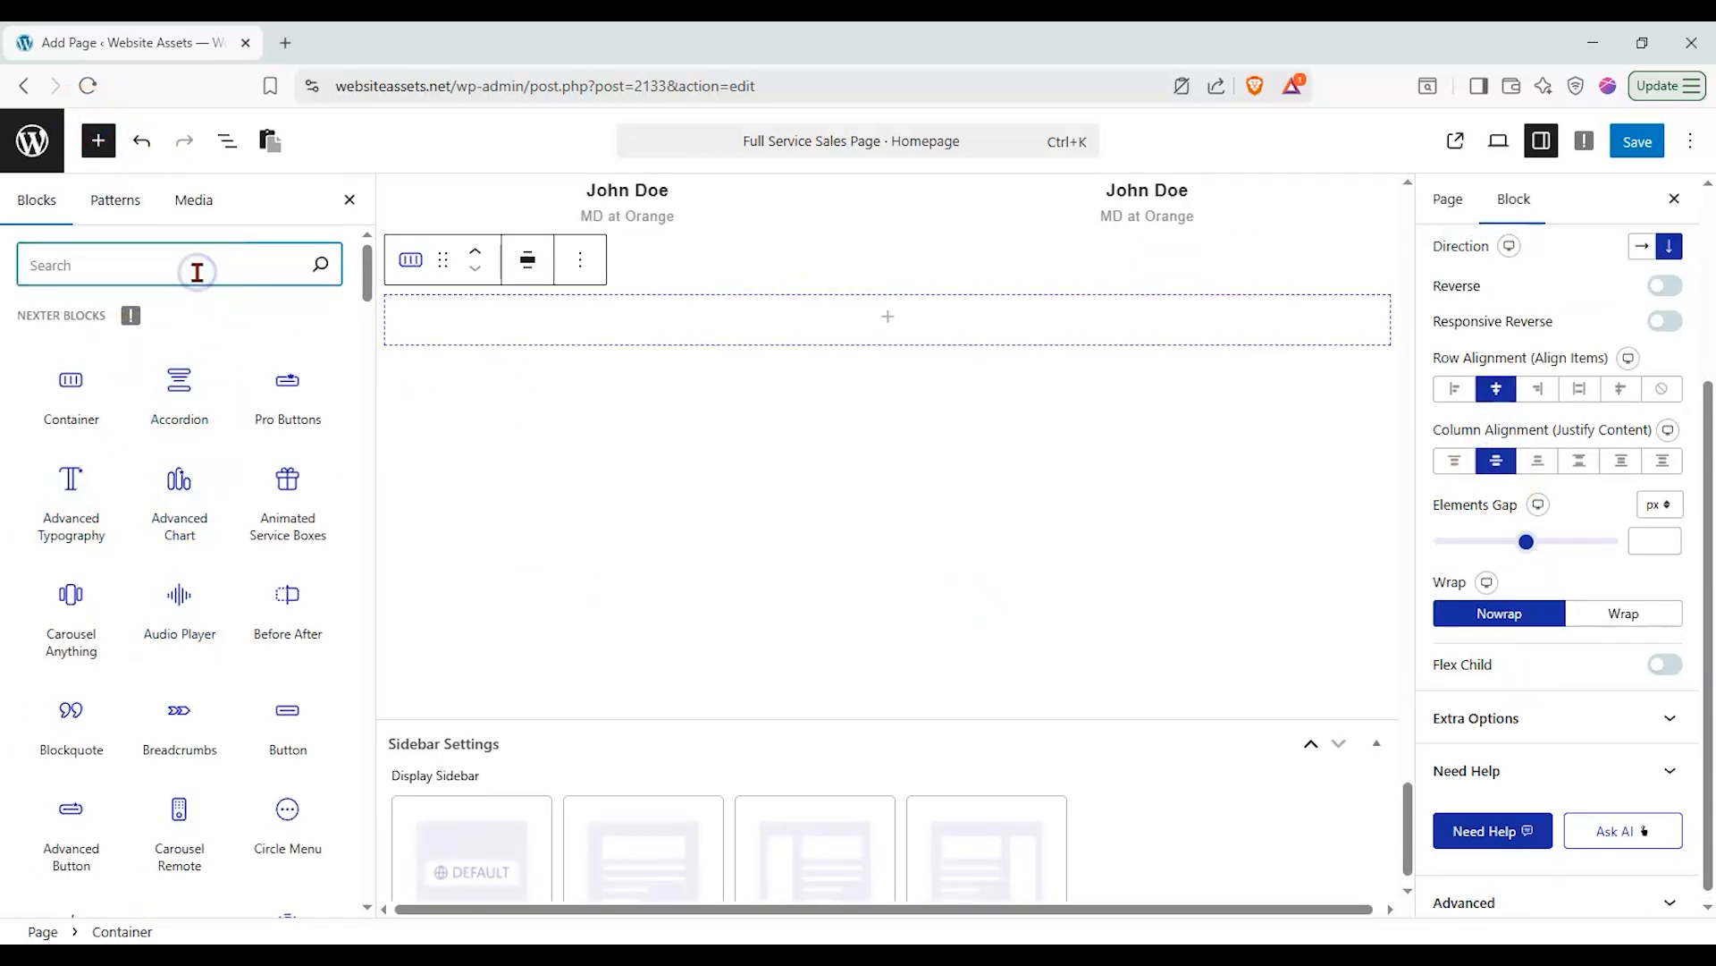
pyautogui.moveTo(284, 365); pyautogui.dragTo(850, 322)
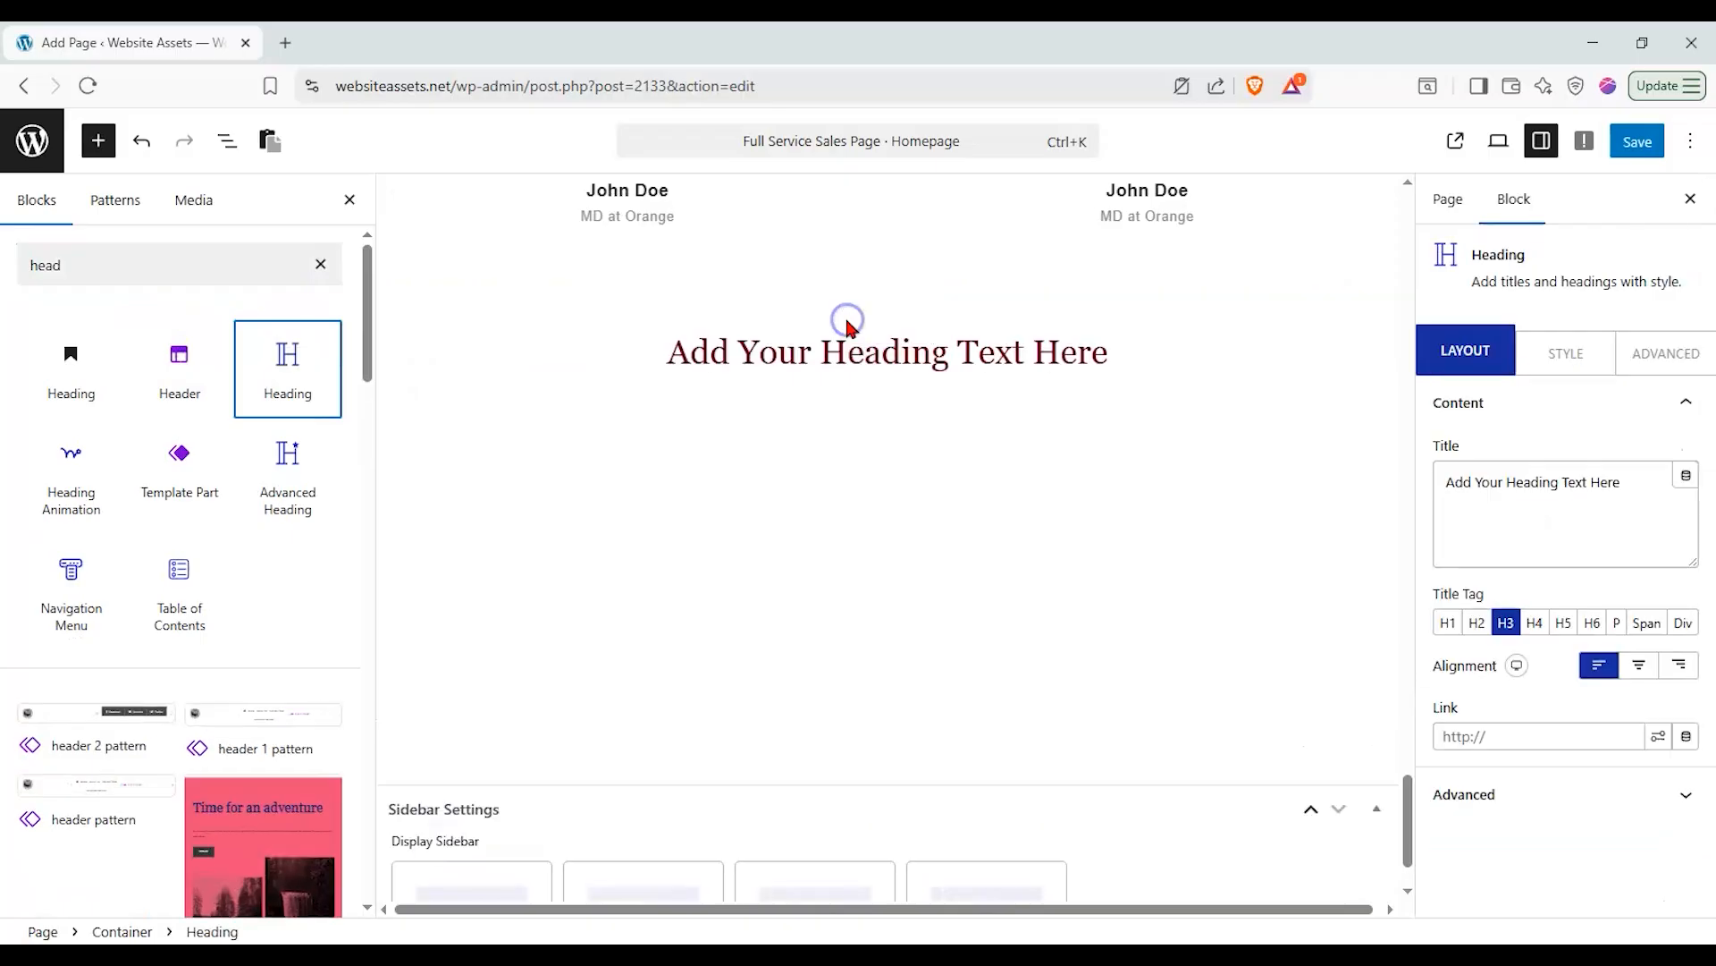
pyautogui.moveTo(1621, 488); pyautogui.dragTo(1279, 528)
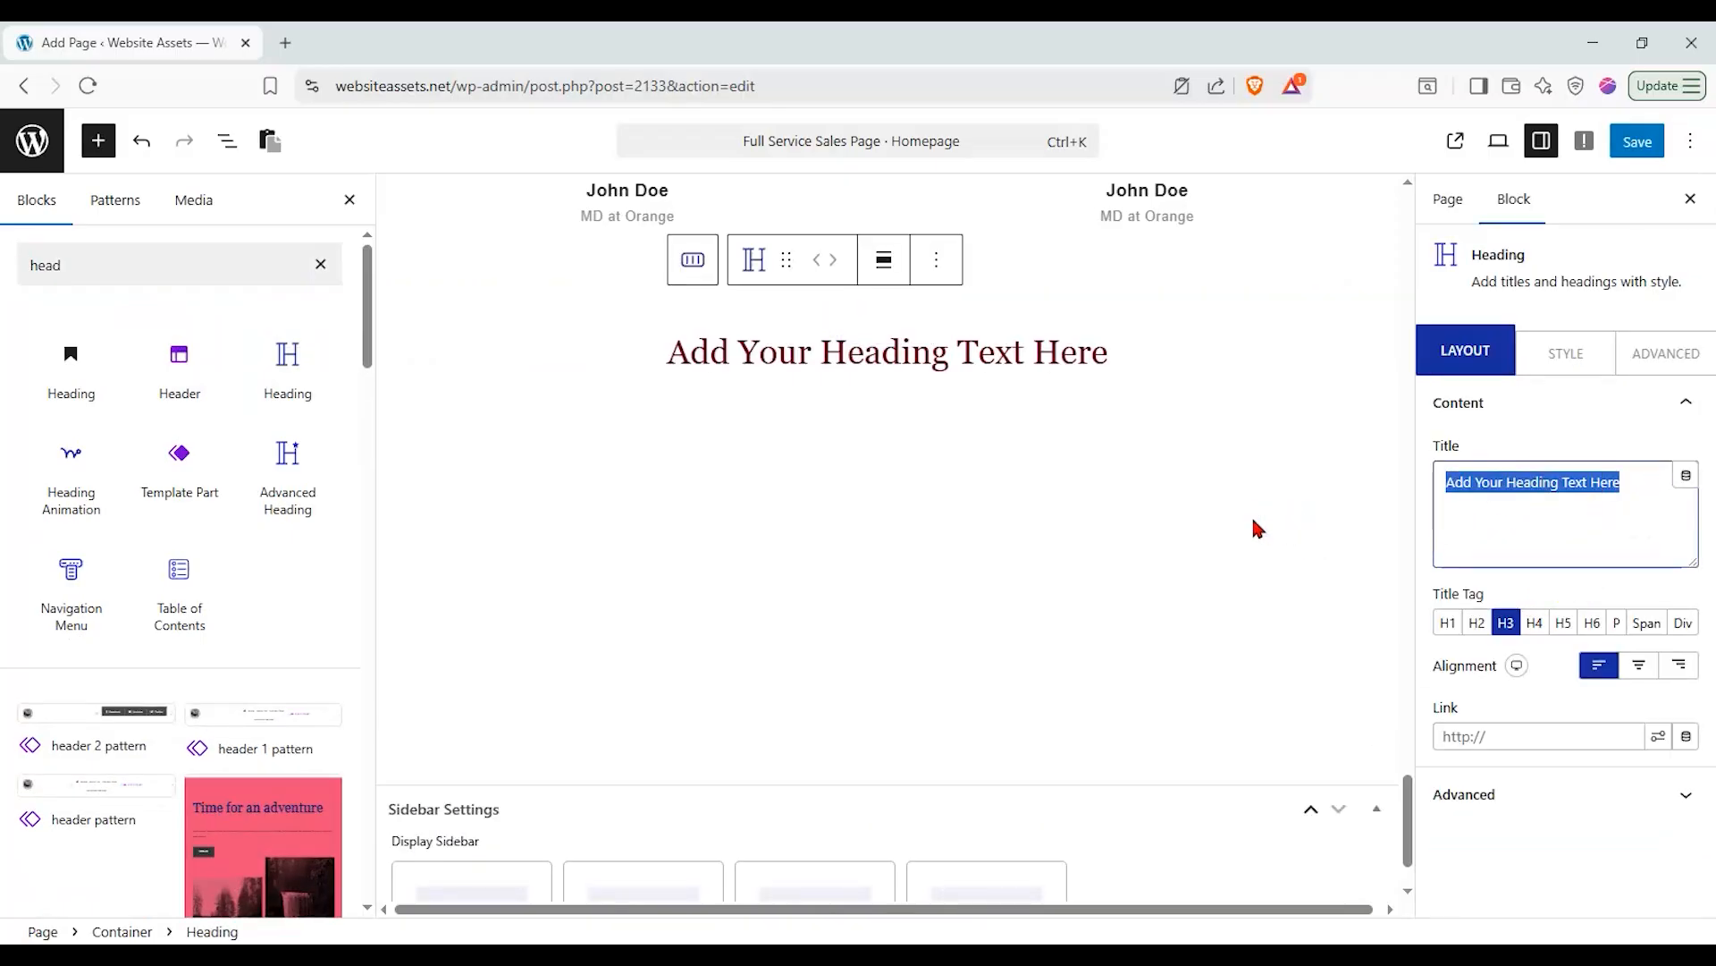
pyautogui.write('Prei')
pyautogui.press('BackSpace')
pyautogui.press('BackSpace')
pyautogui.write('icing ')
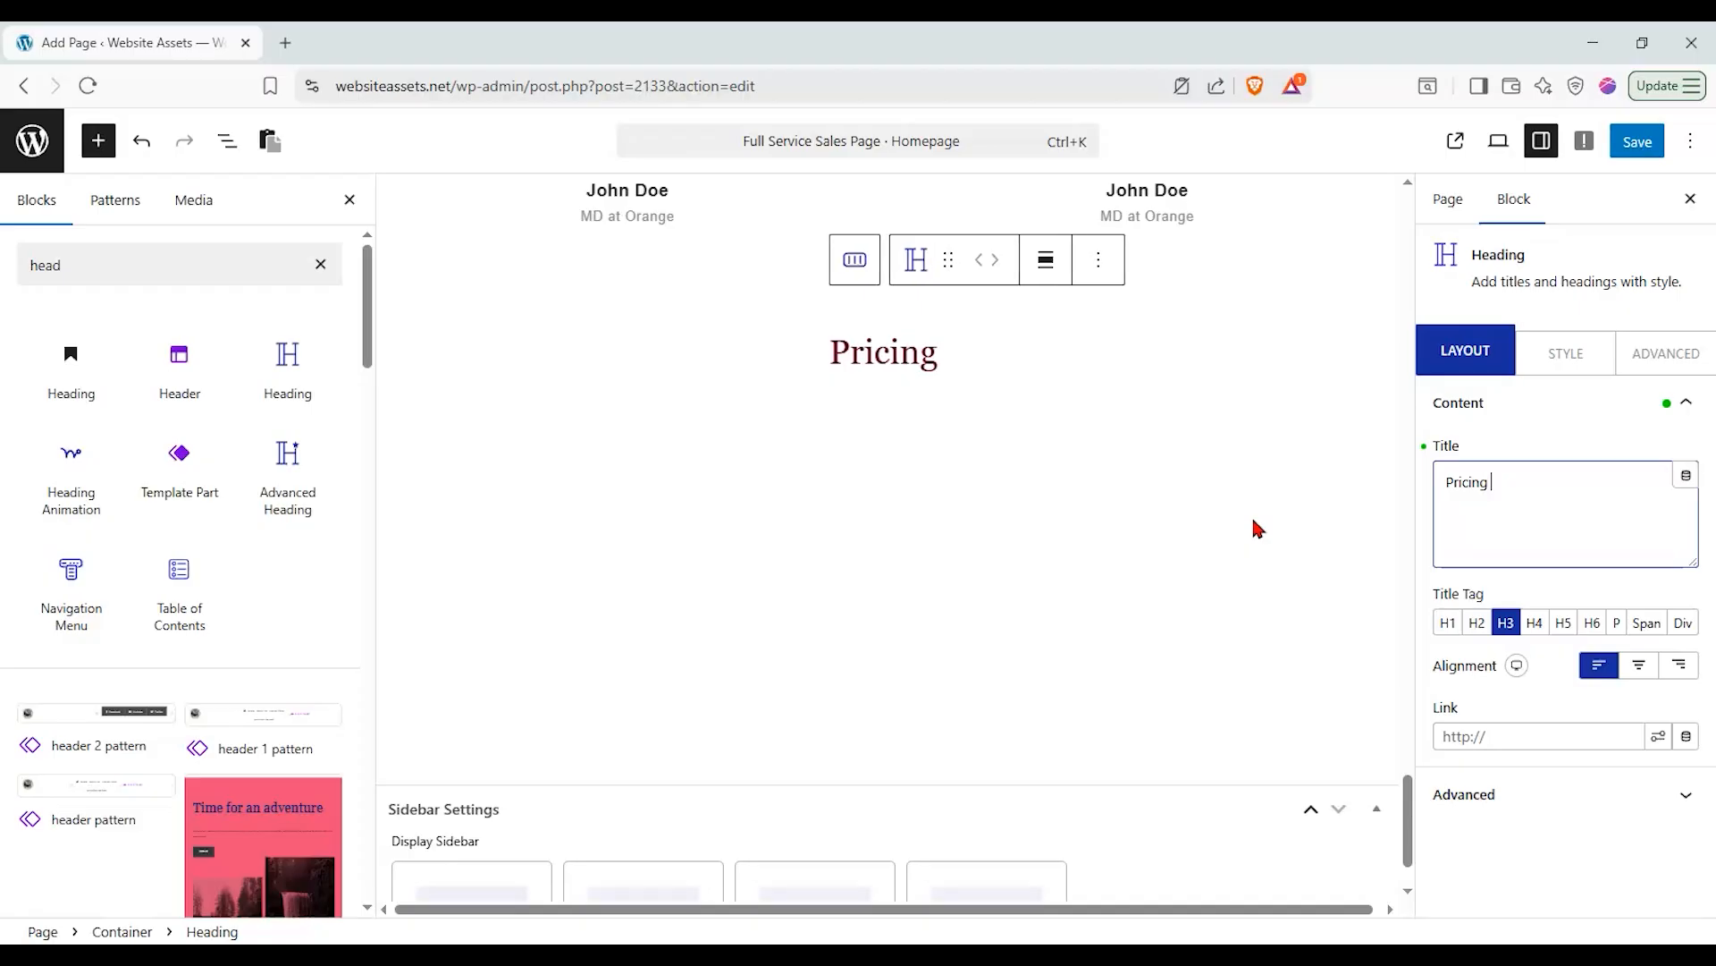
pyautogui.write('and Details.')
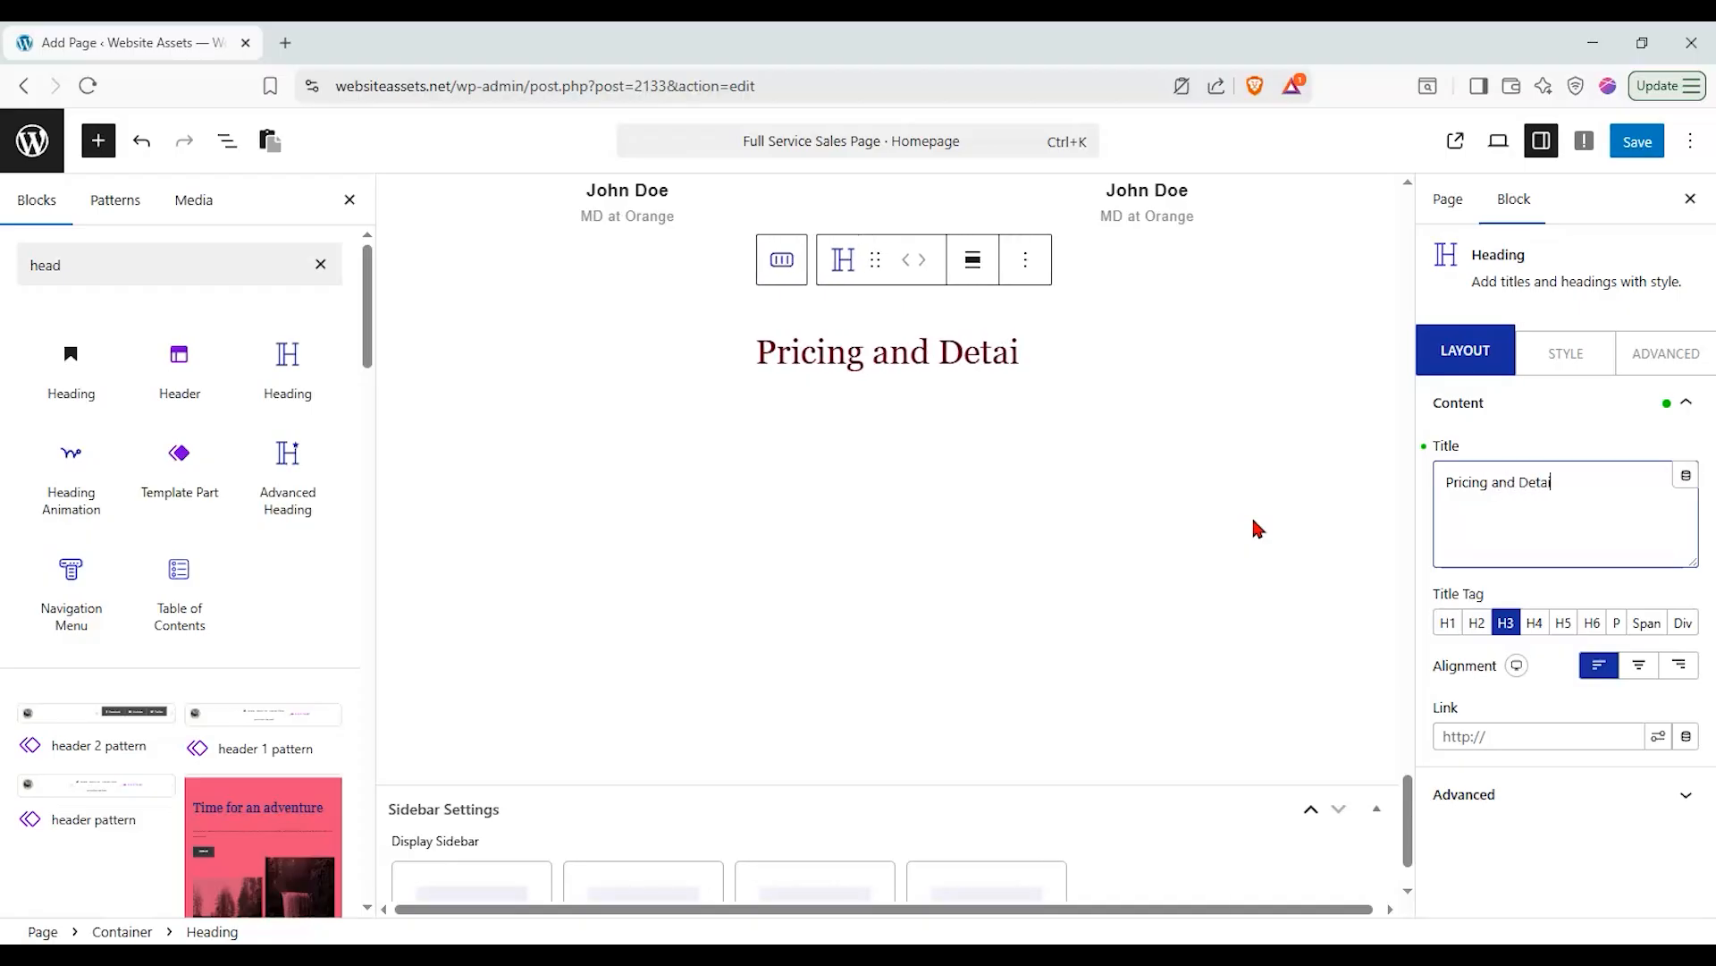
pyautogui.press('BackSpace')
pyautogui.write(':')
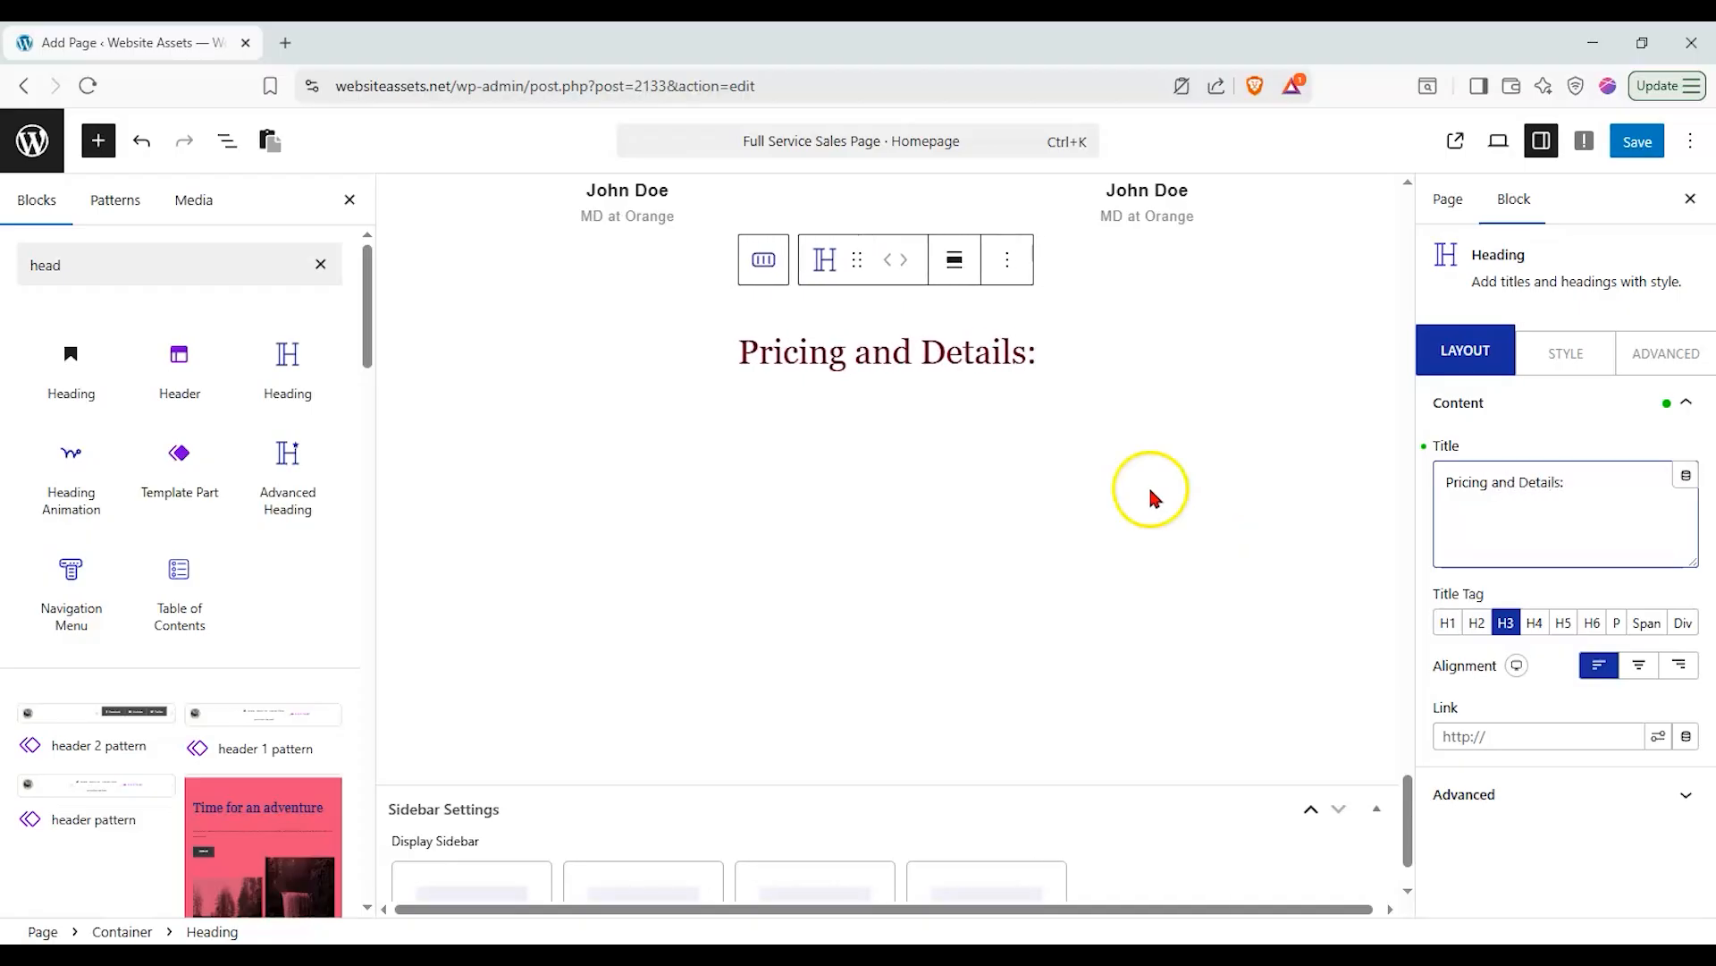
# Add a Pricing Table block and a Pricing List block below the "Pricing and Details:" heading.
pyautogui.click(133, 273)
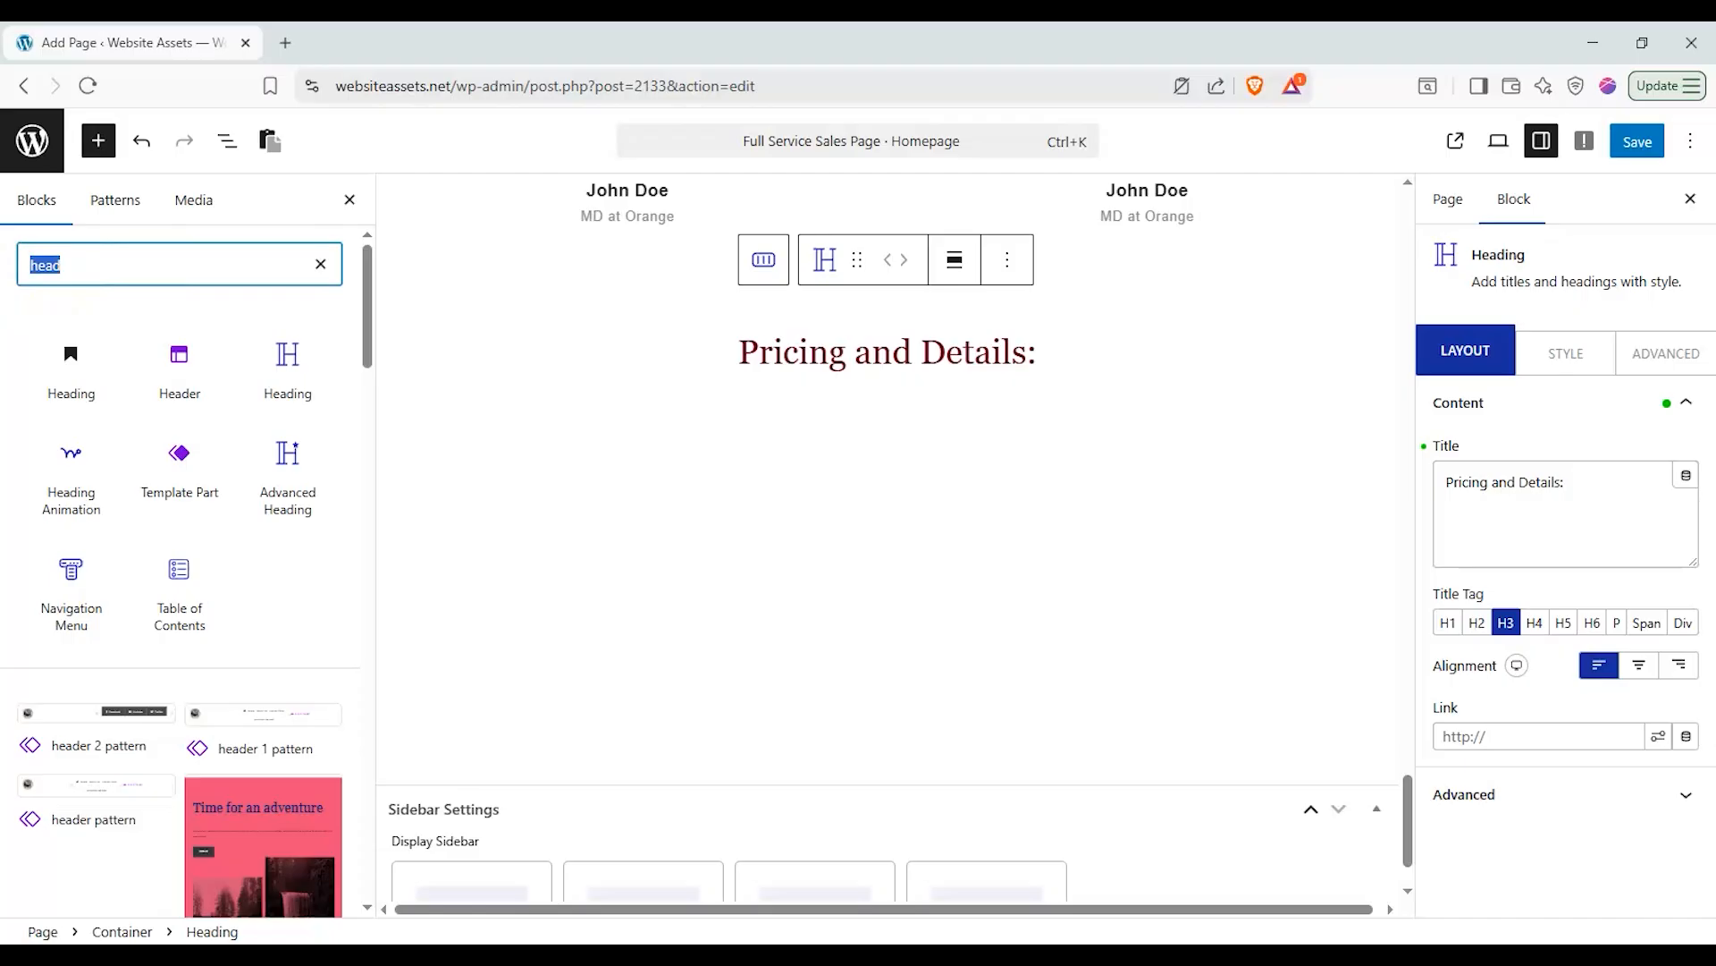
pyautogui.write('price')
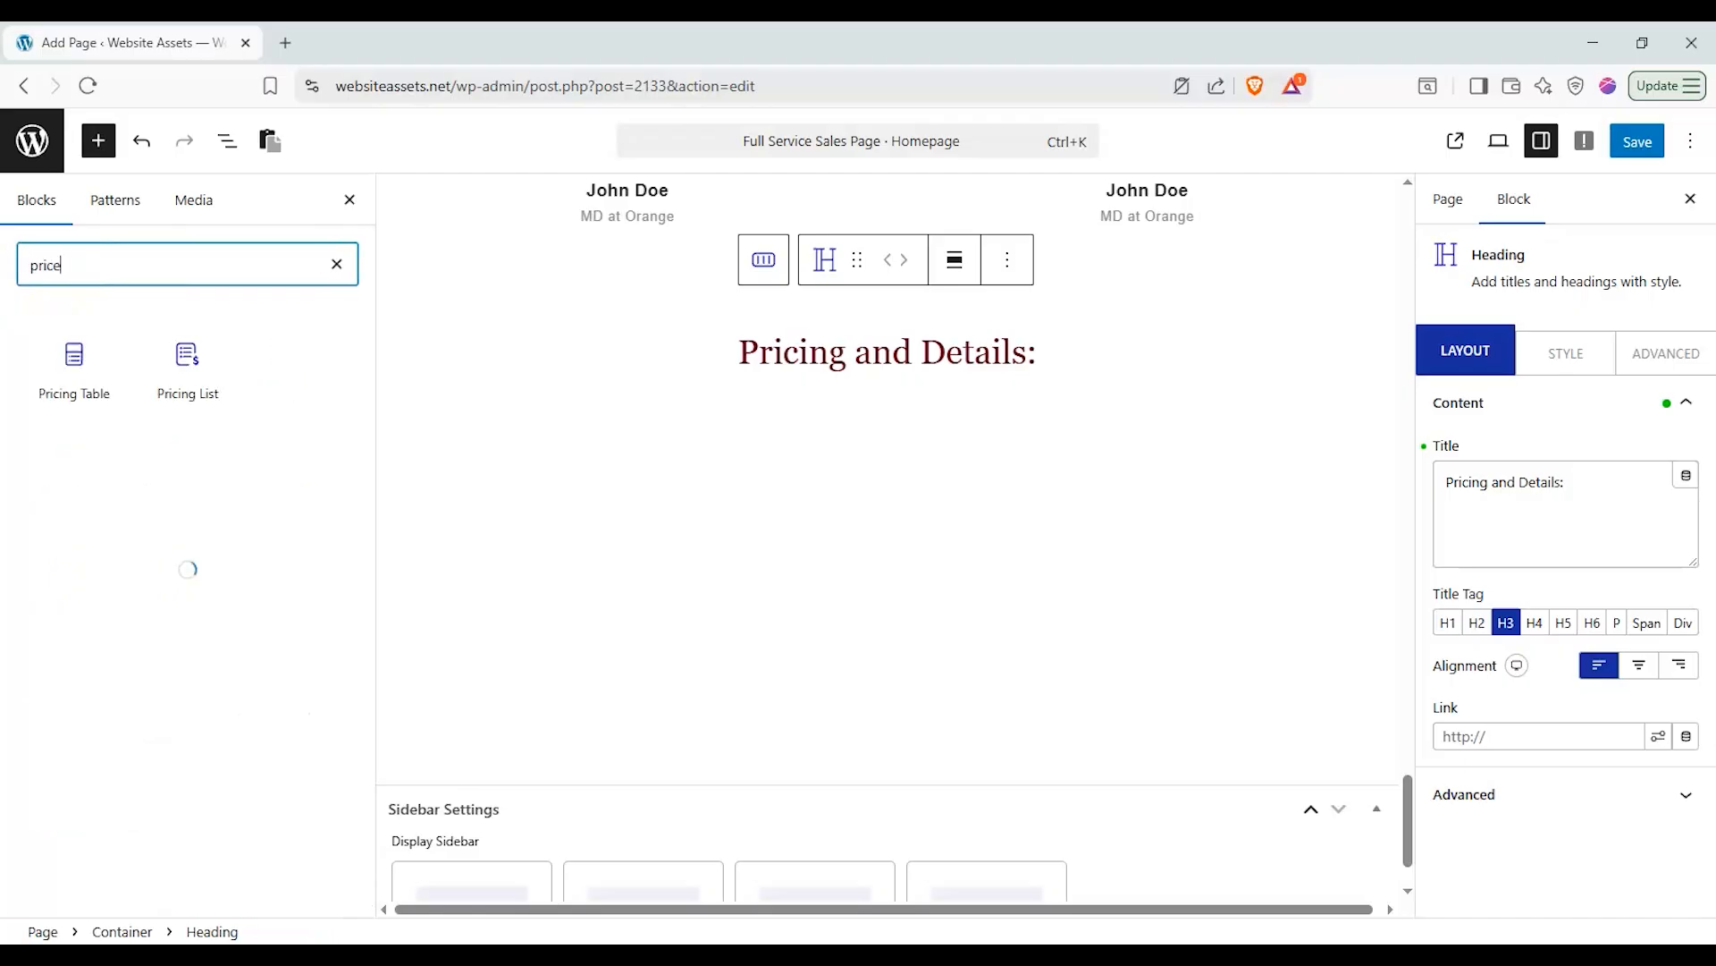
pyautogui.moveTo(55, 380); pyautogui.dragTo(1082, 380)
pyautogui.moveTo(179, 362); pyautogui.dragTo(1389, 528)
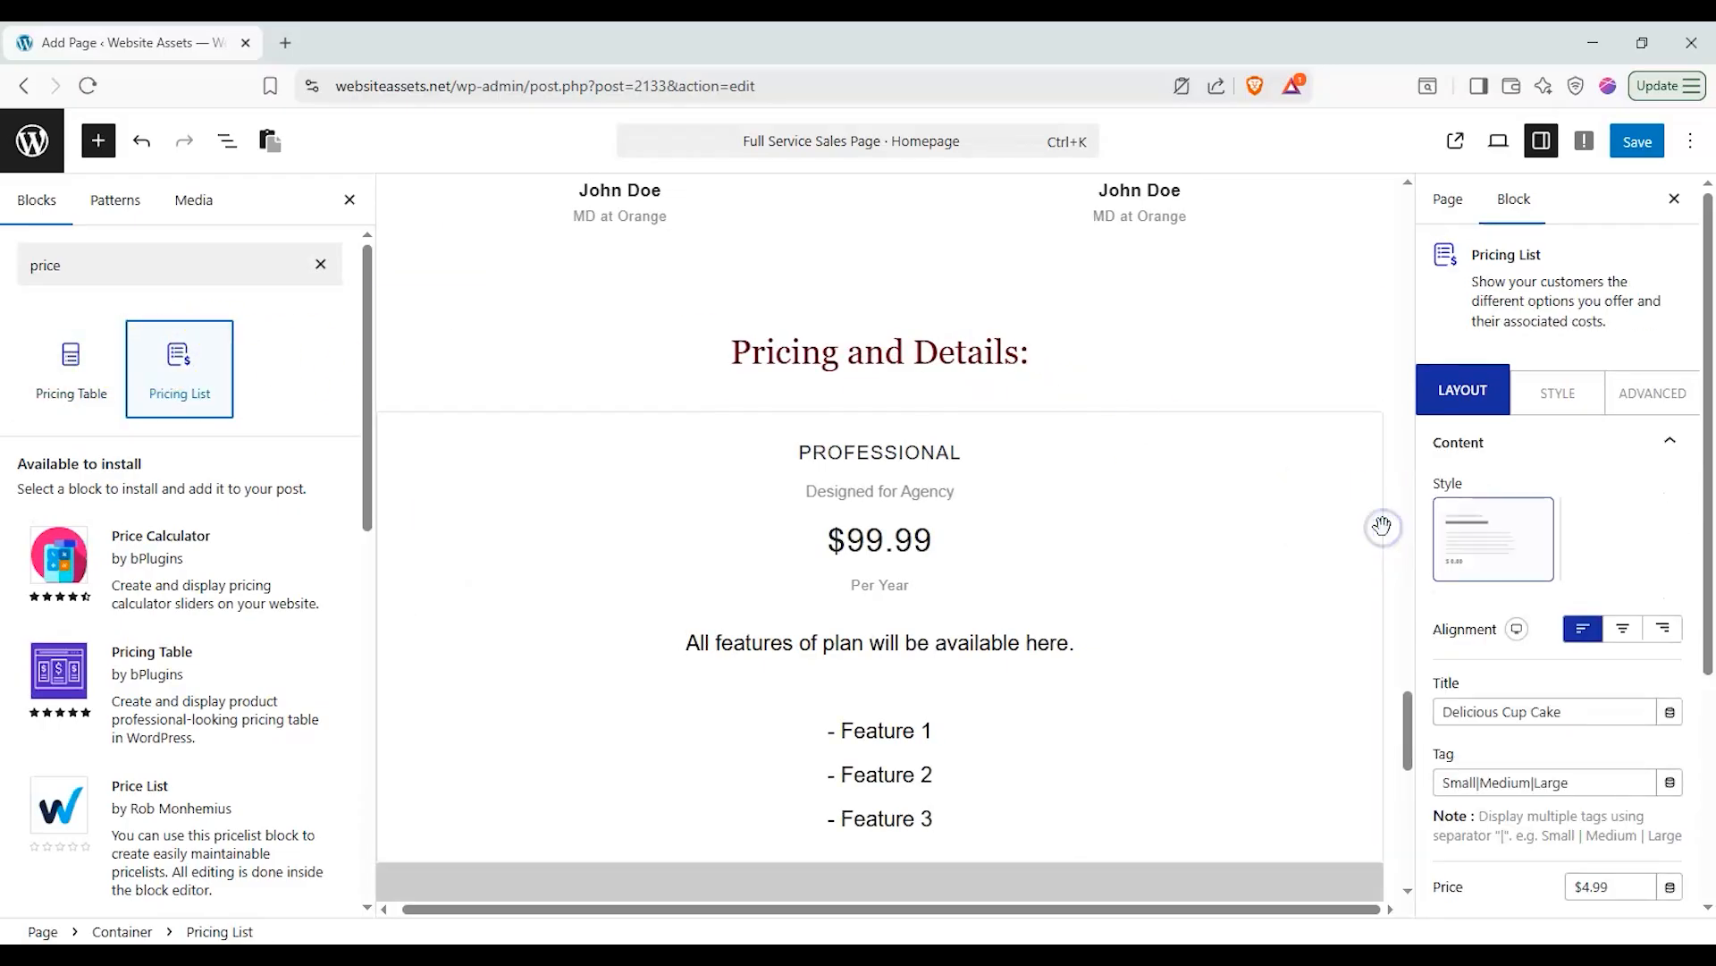
pyautogui.scroll(3, 1285, 560)
pyautogui.scroll(-2, 1286, 561)
pyautogui.scroll(1, 1285, 568)
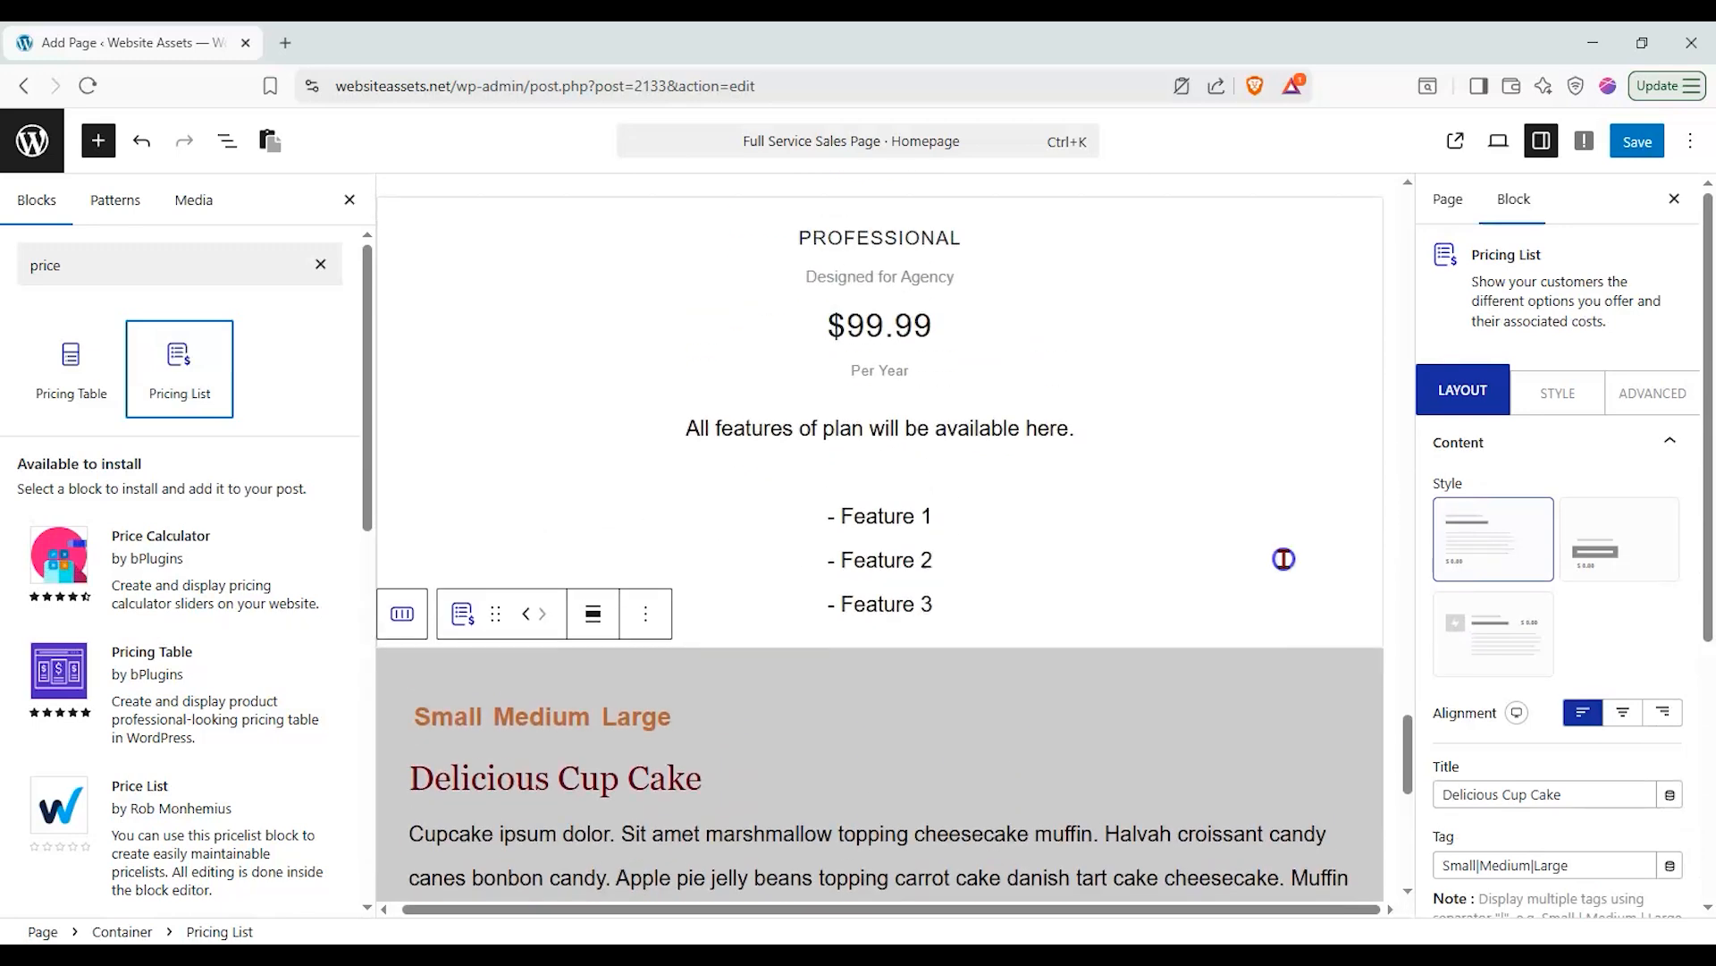
pyautogui.click(1283, 559)
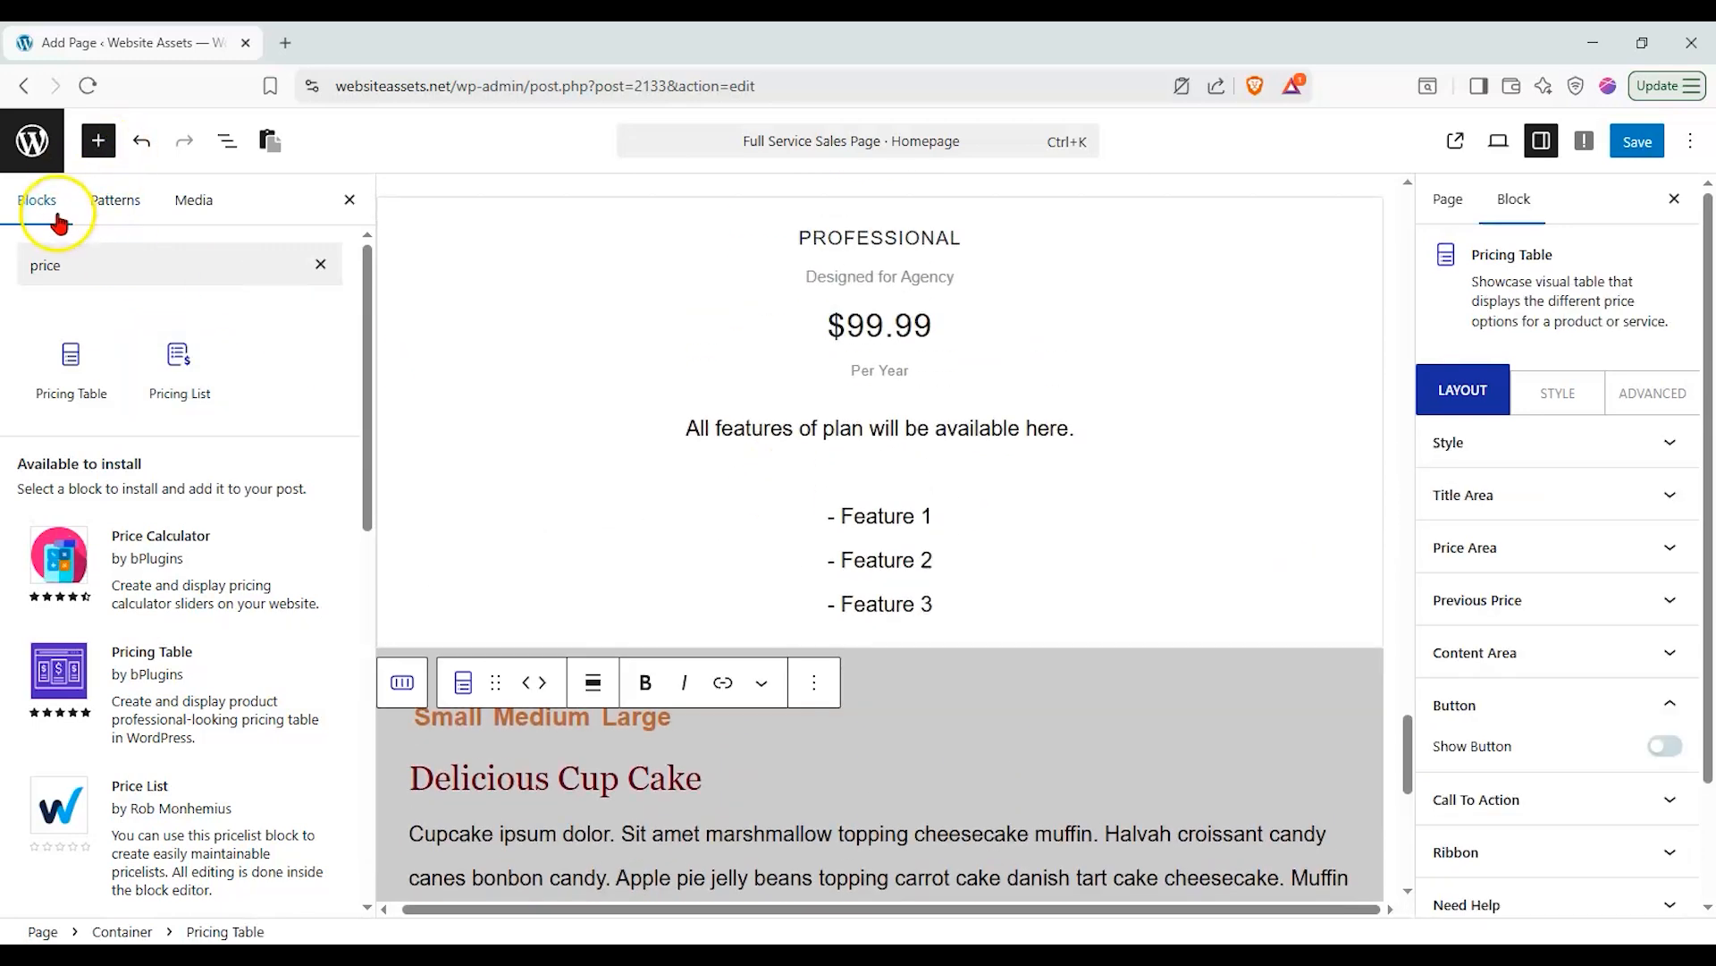
# Insert a Flexbox container with two equal columns between the "Pricing and Details:" heading and the Pricing Table.
pyautogui.click(319, 264)
pyautogui.moveTo(68, 363); pyautogui.dragTo(1084, 204)
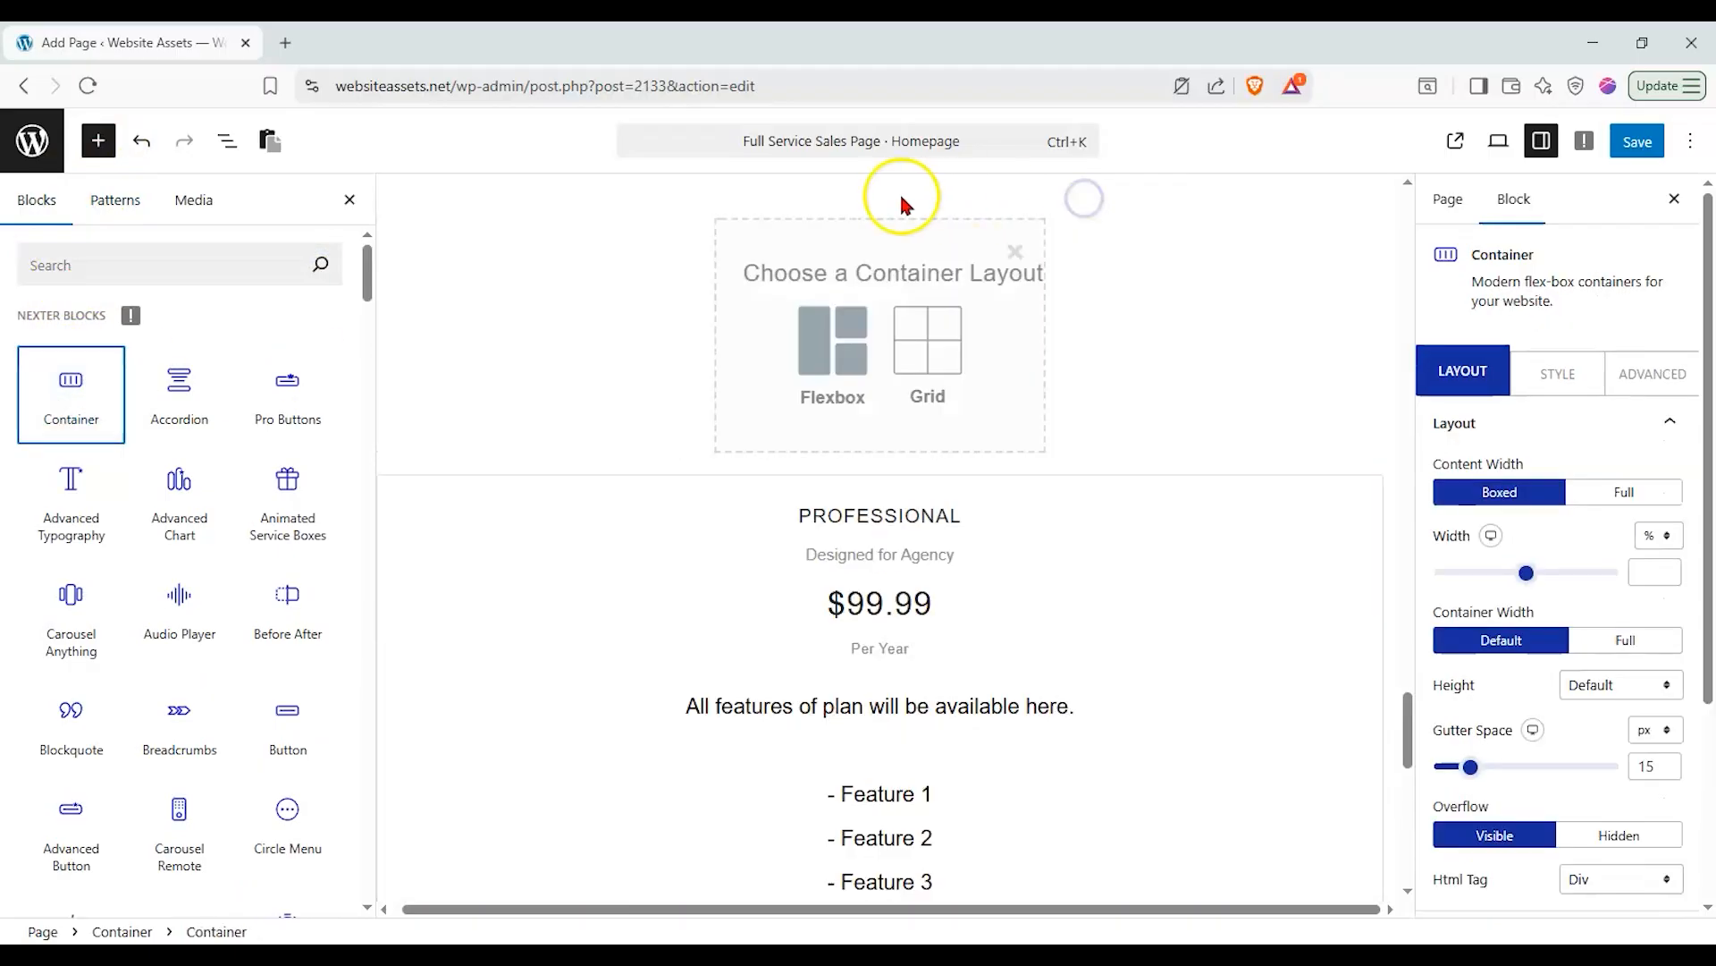
pyautogui.click(229, 143)
pyautogui.click(836, 342)
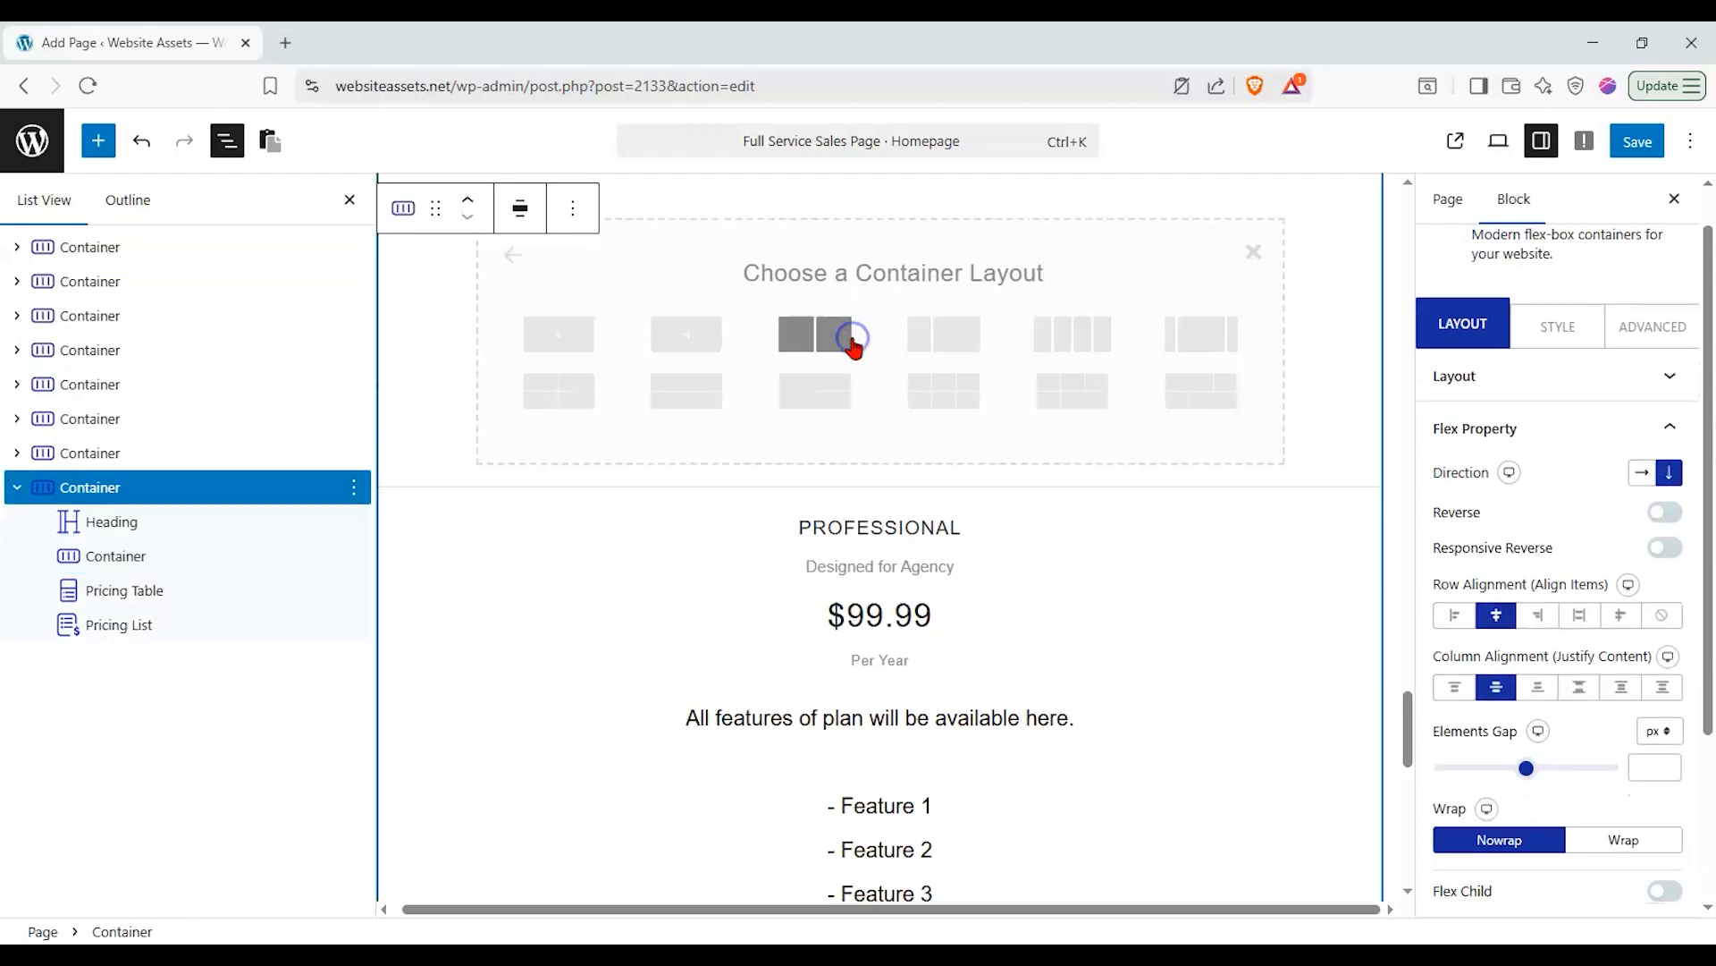
pyautogui.click(835, 338)
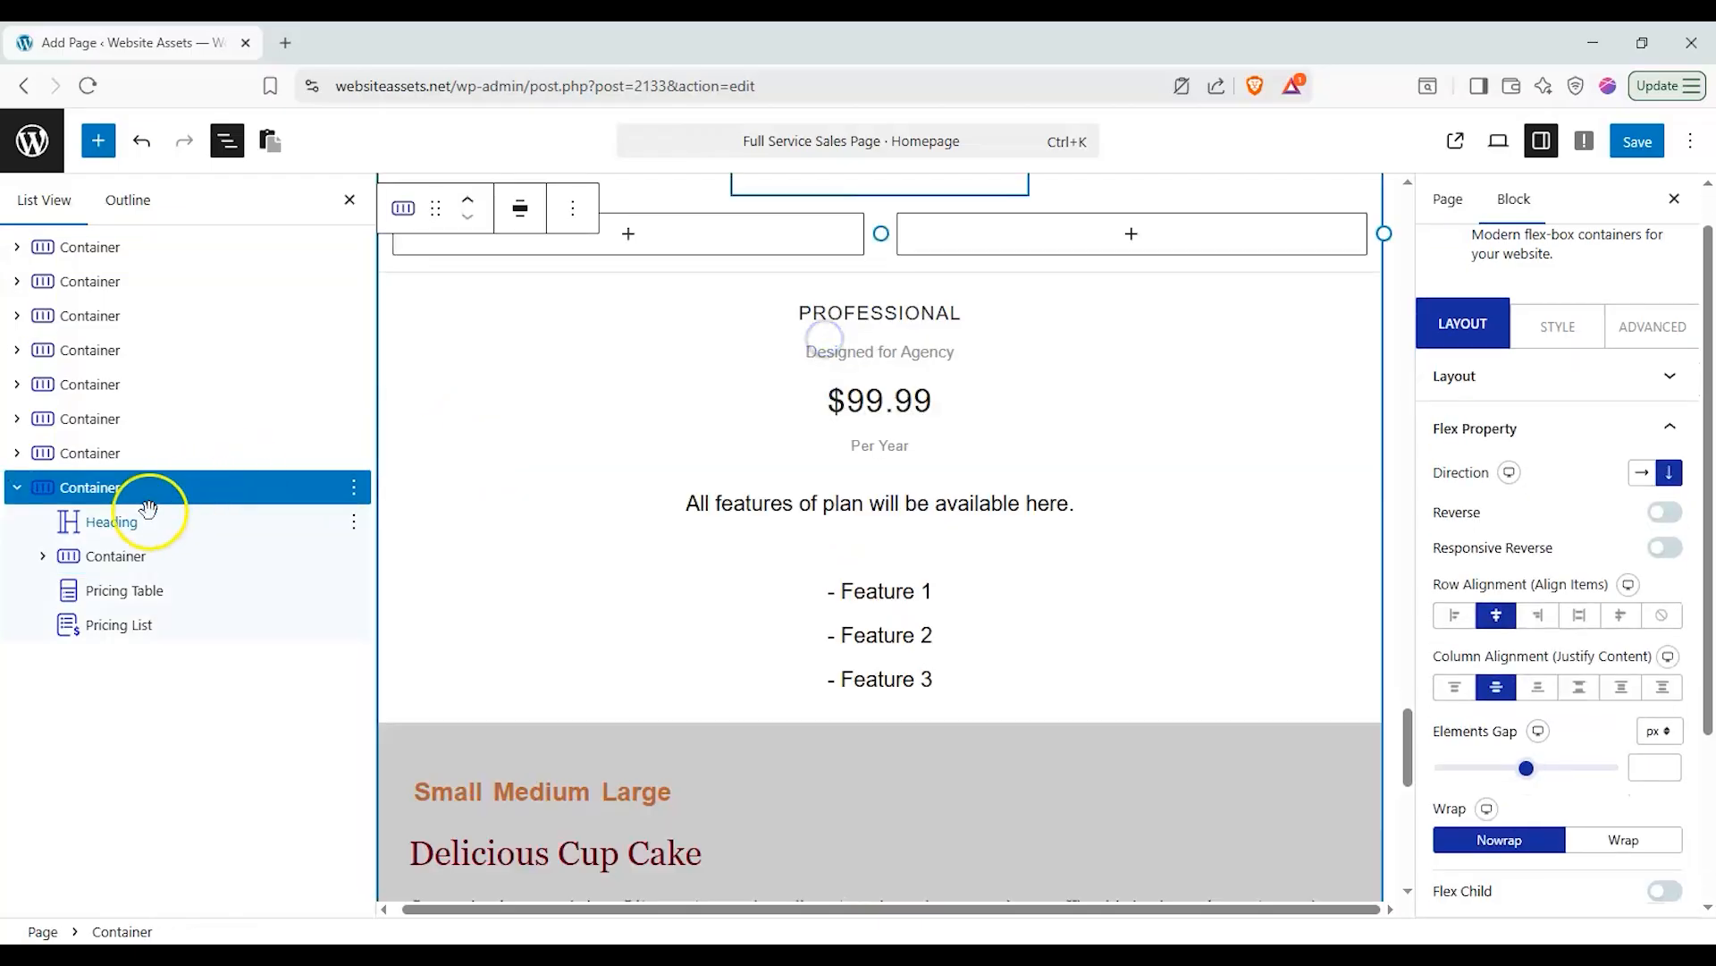
# Move the Pricing Table into the first inner container and the Pricing List into the second one.
pyautogui.click(109, 557)
pyautogui.moveTo(99, 647); pyautogui.dragTo(155, 630)
pyautogui.moveTo(94, 697); pyautogui.dragTo(156, 626)
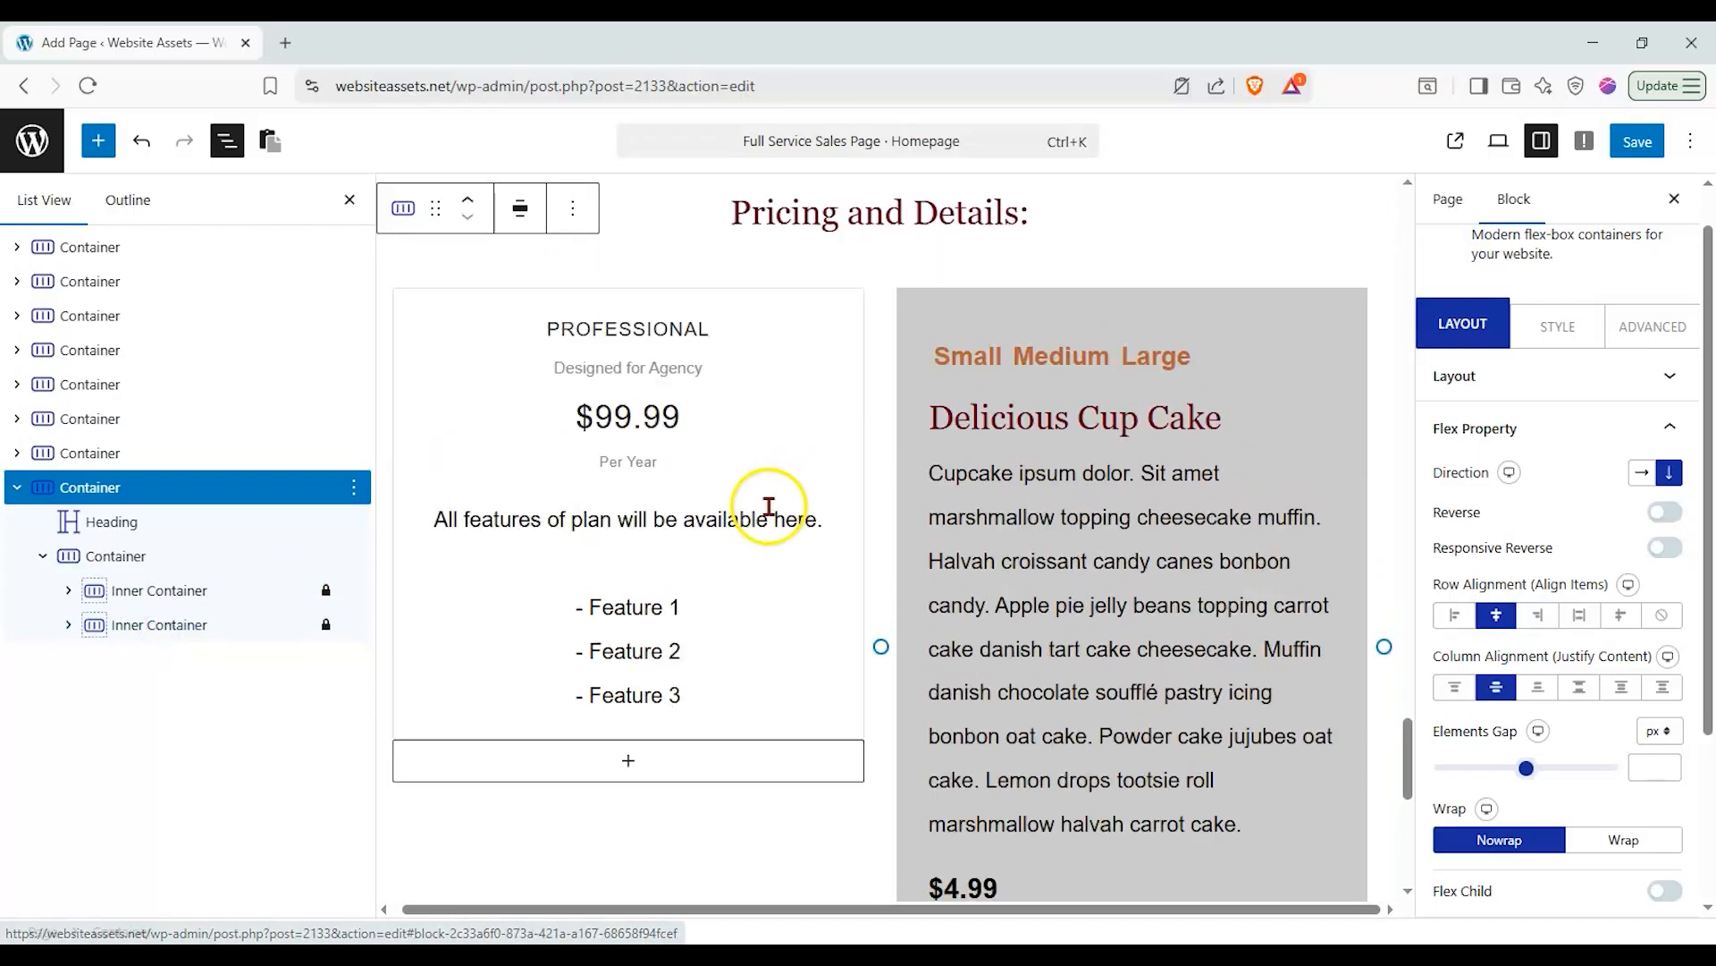
pyautogui.scroll(3, 769, 502)
pyautogui.scroll(-4, 767, 498)
pyautogui.scroll(3, 786, 486)
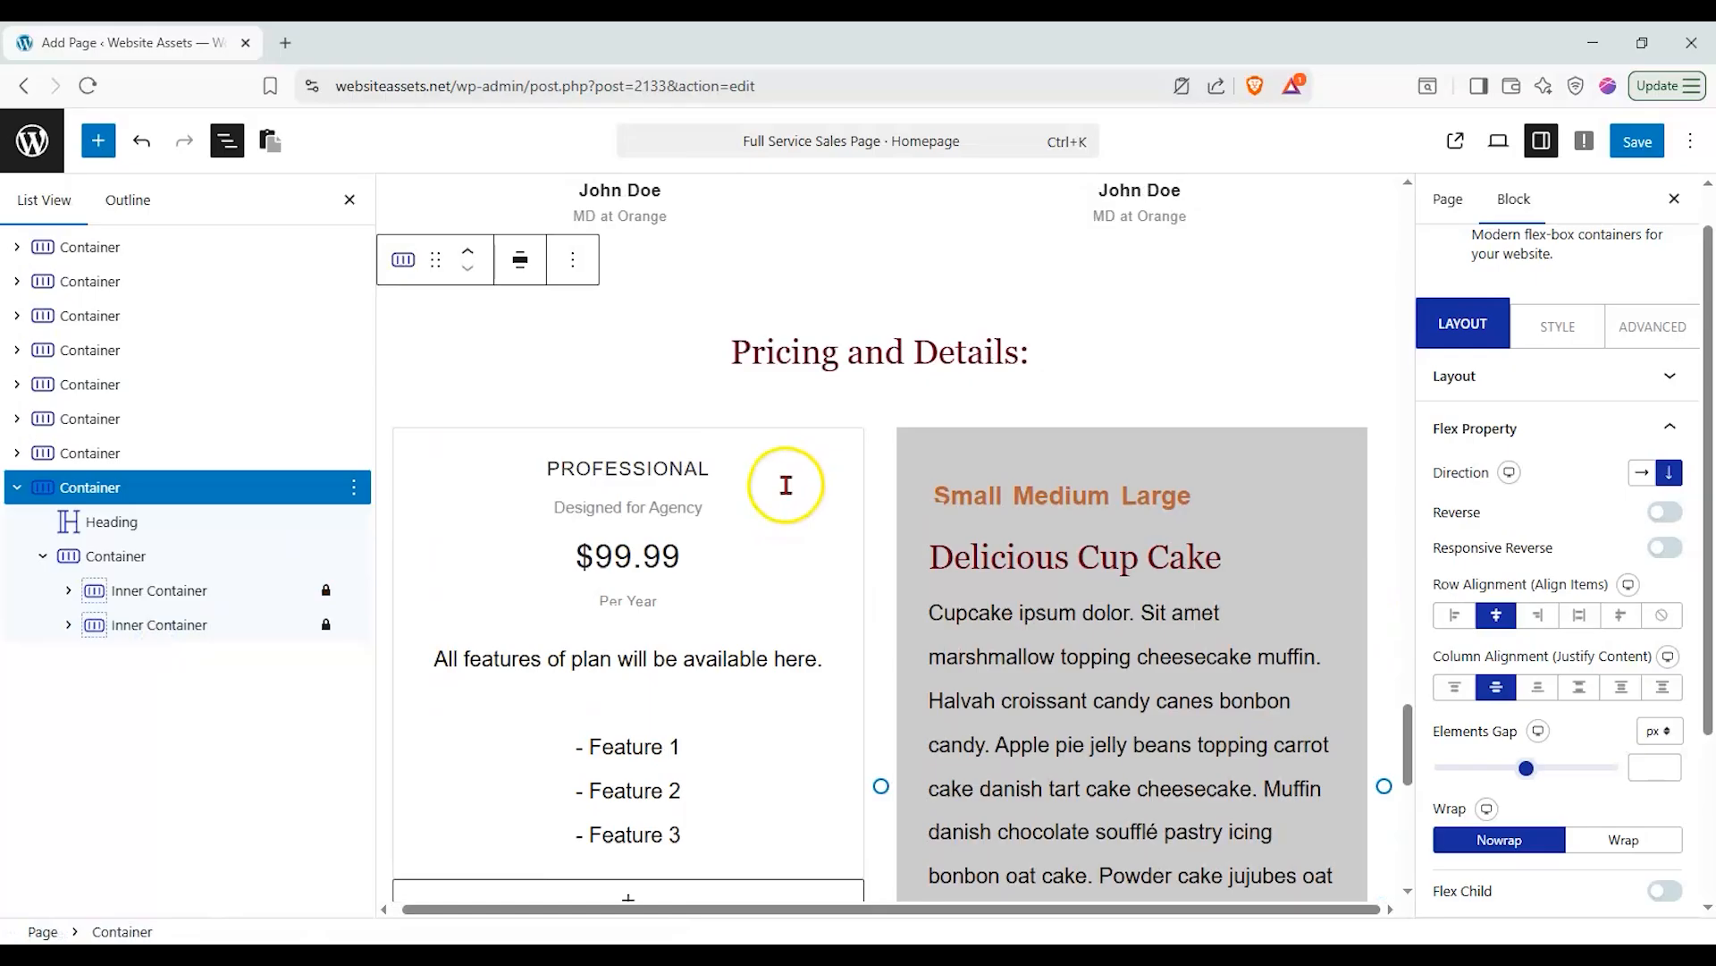
# Compare the Pricing Table's layout options and apply Style 3.
pyautogui.click(786, 485)
pyautogui.scroll(1, 1520, 465)
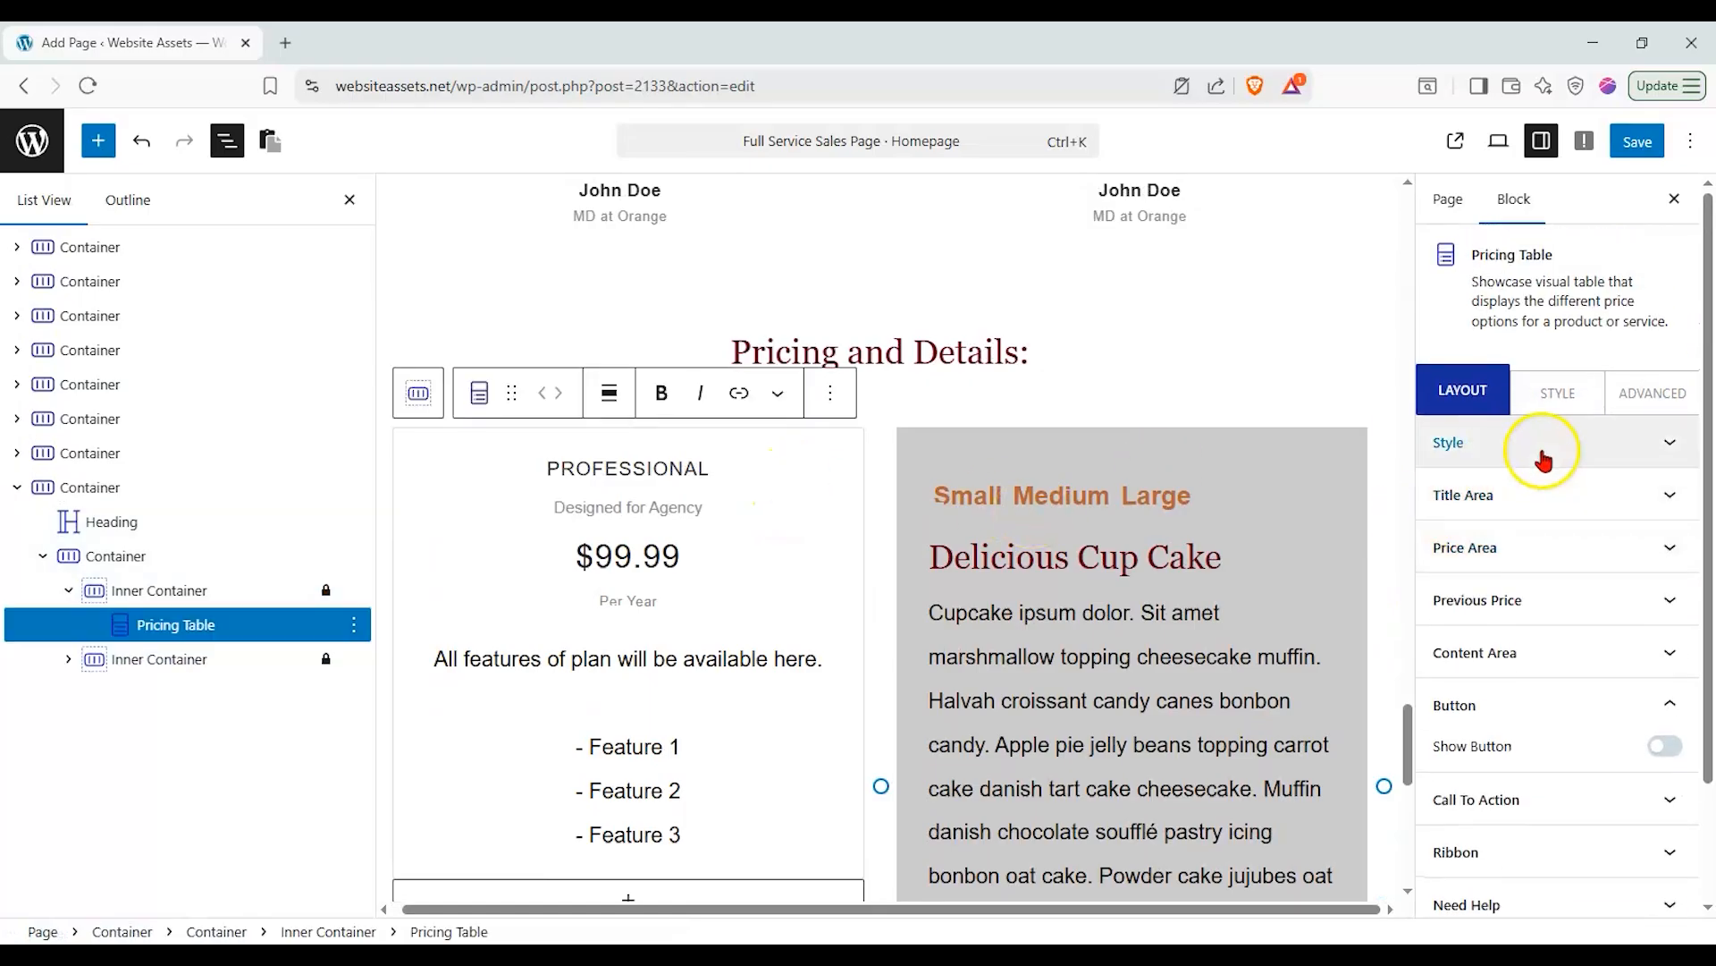
pyautogui.click(1544, 459)
pyautogui.click(1537, 666)
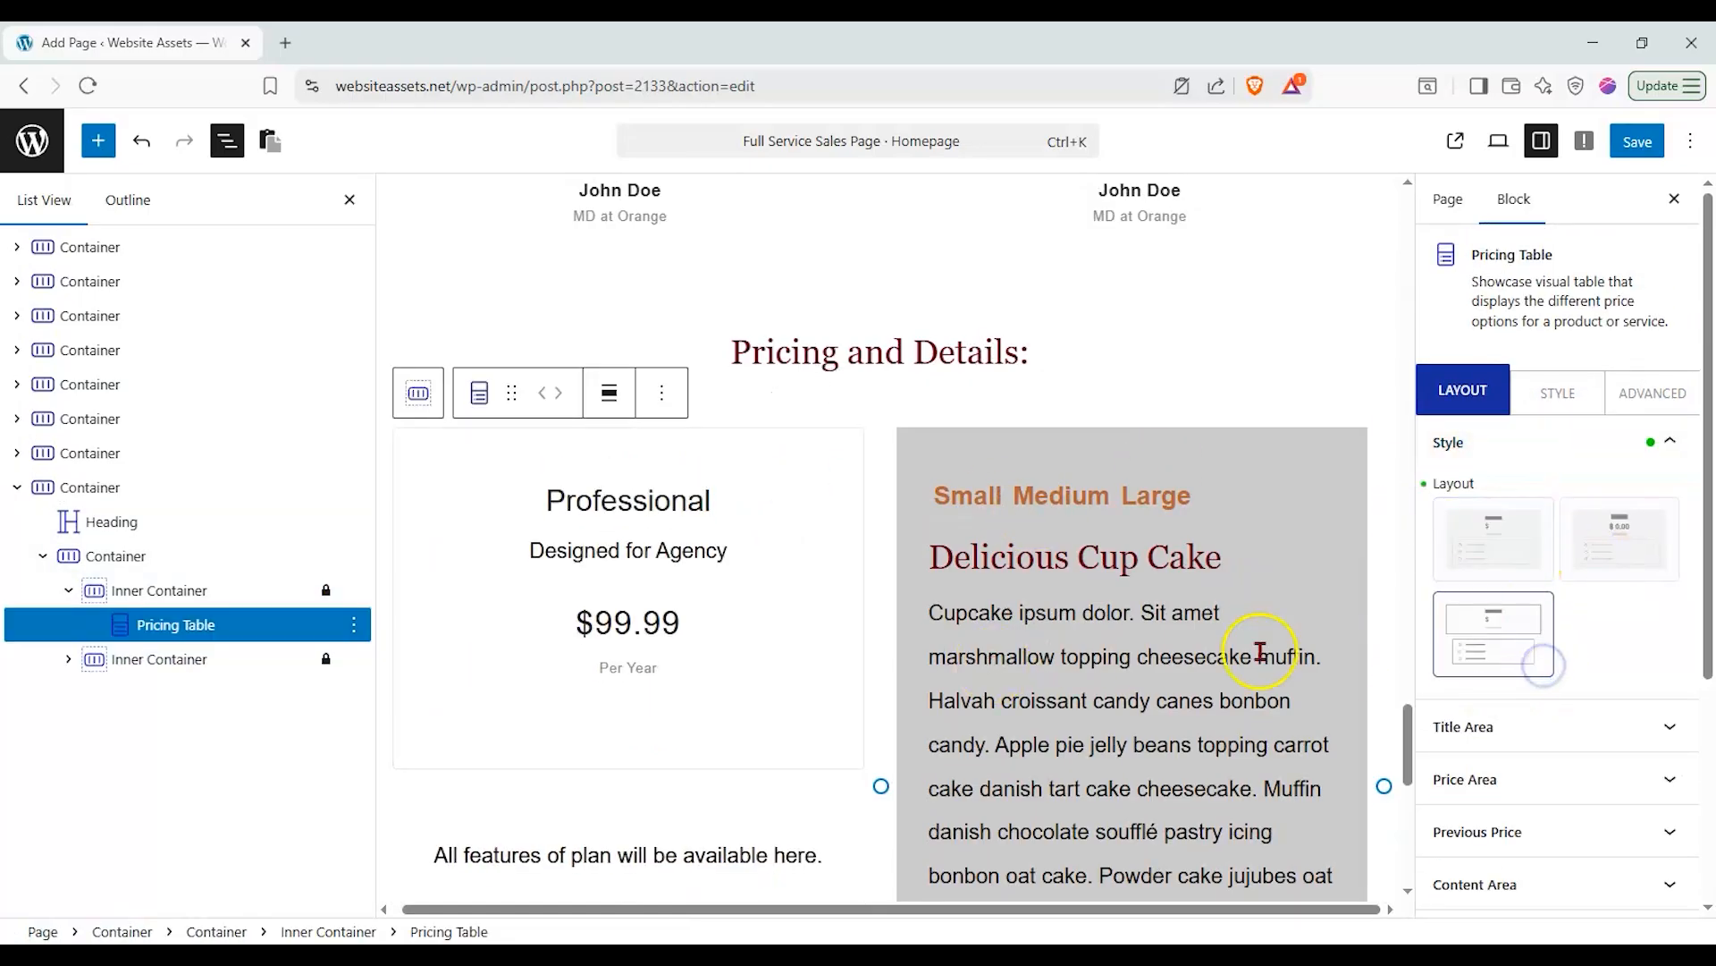
pyautogui.scroll(-3, 659, 709)
pyautogui.scroll(2, 715, 680)
pyautogui.click(1650, 523)
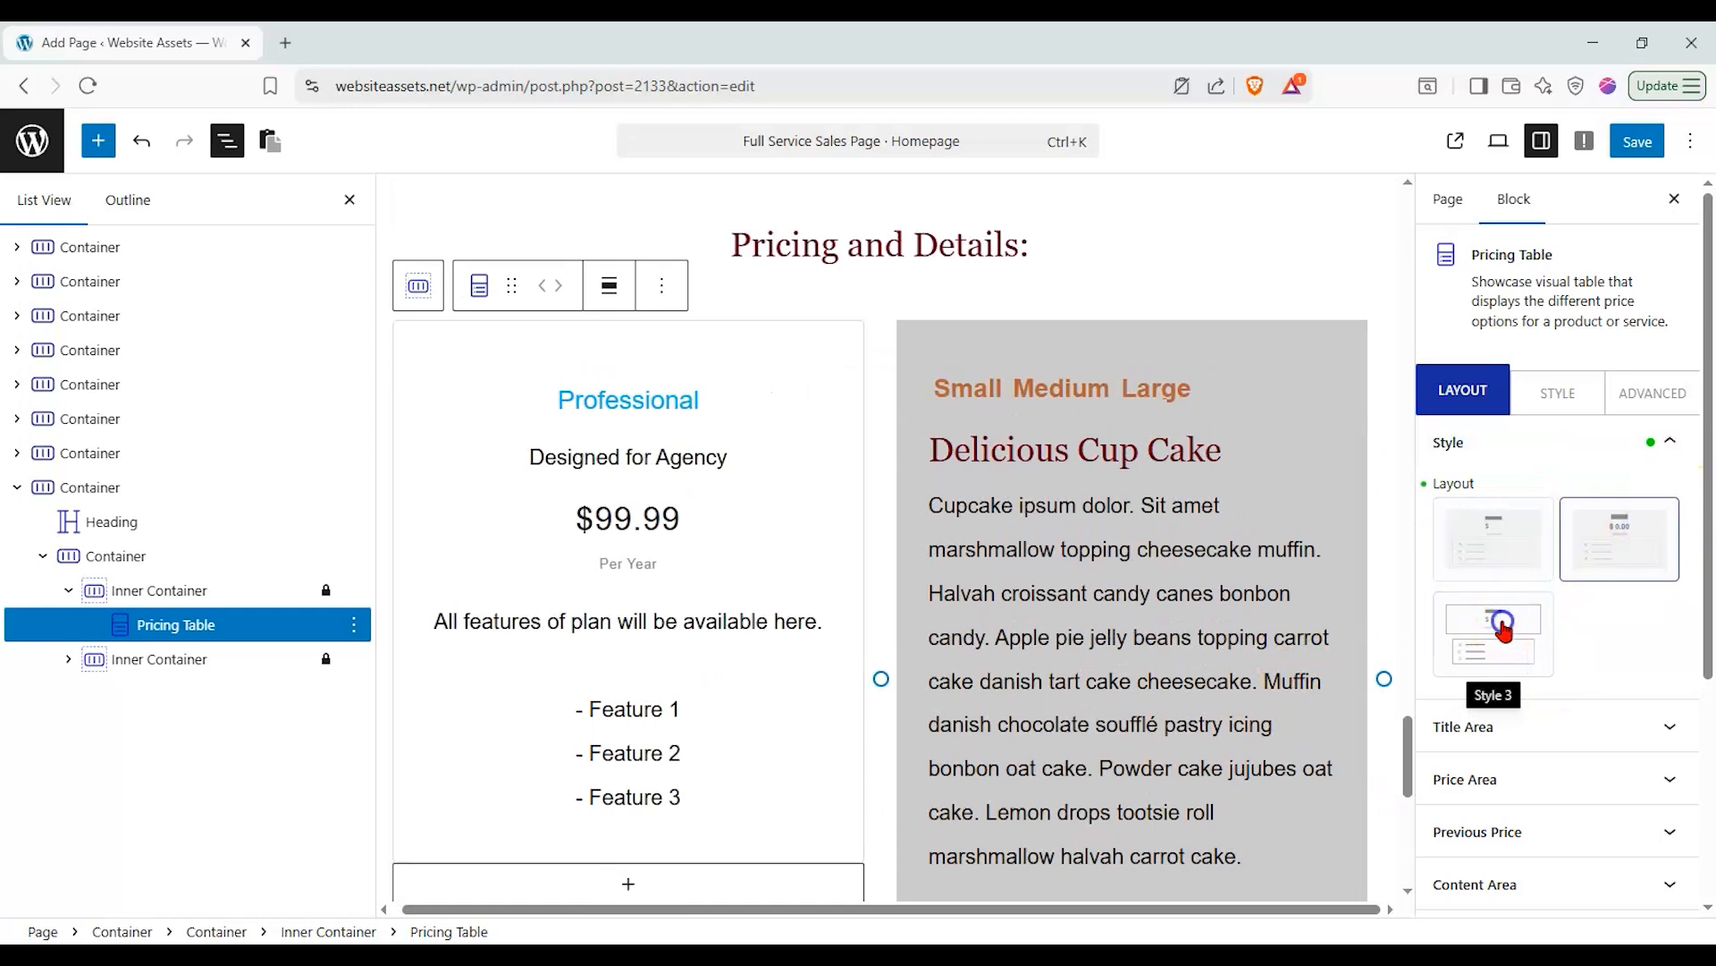
pyautogui.click(1502, 626)
pyautogui.scroll(-2, 771, 544)
# Try the second and third styles on the Pricing List and restore its first style.
pyautogui.click(1210, 444)
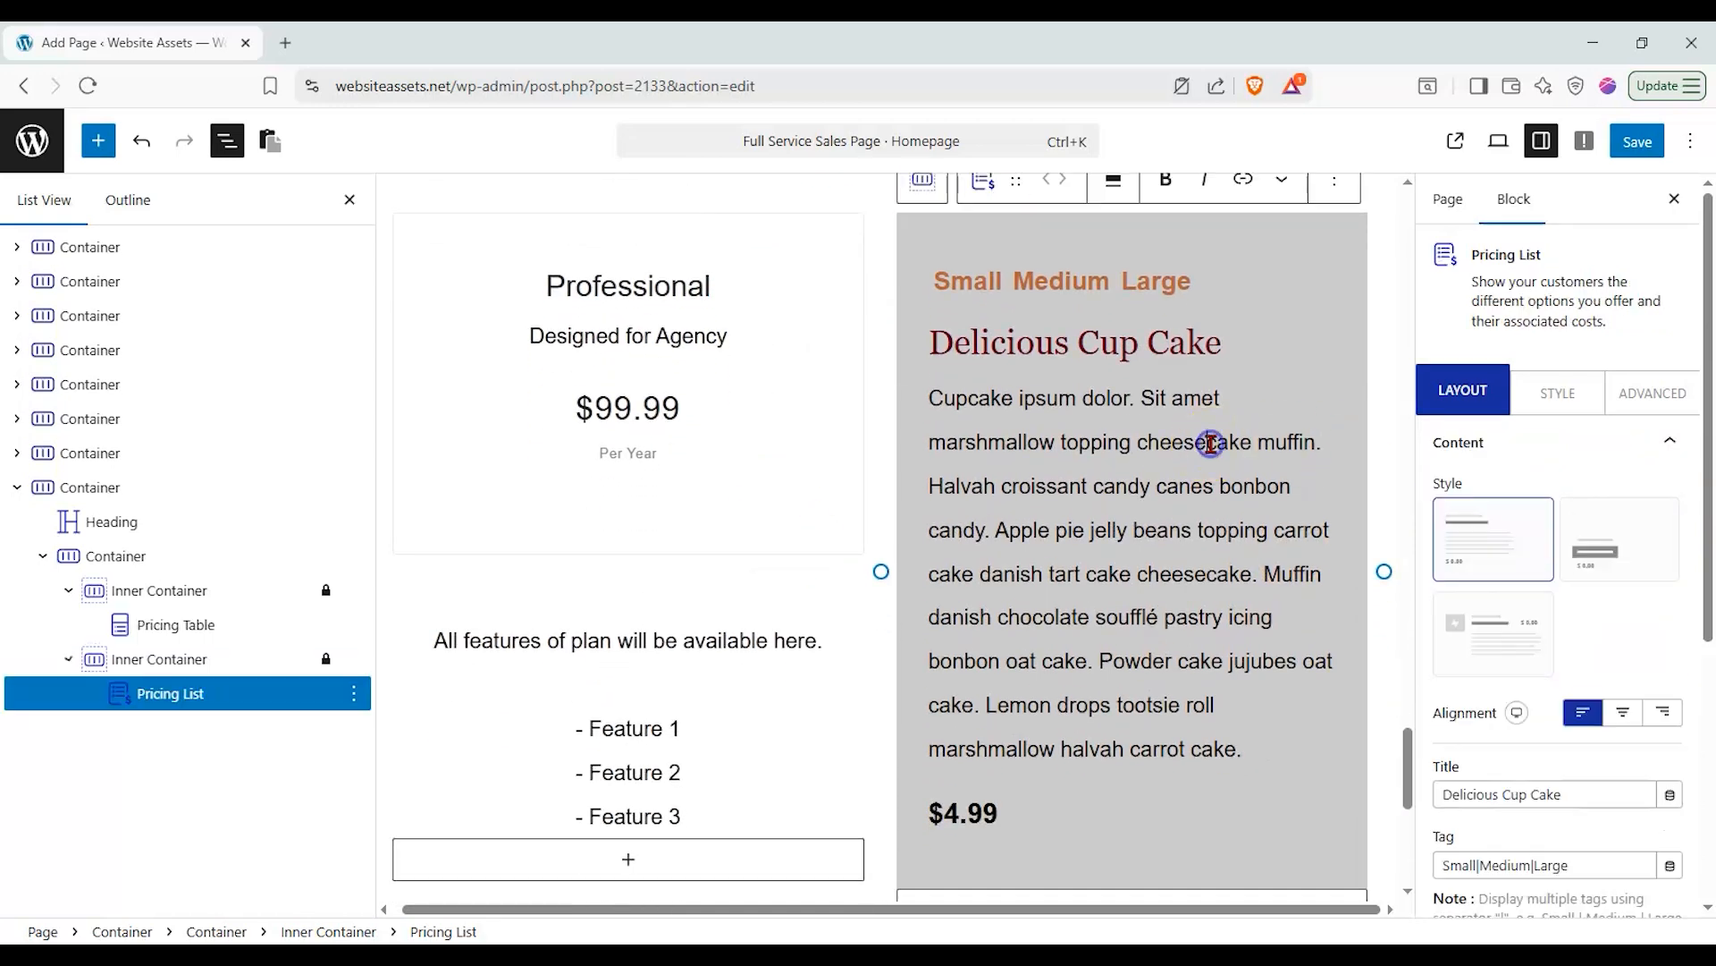
pyautogui.click(1625, 561)
pyautogui.click(1493, 633)
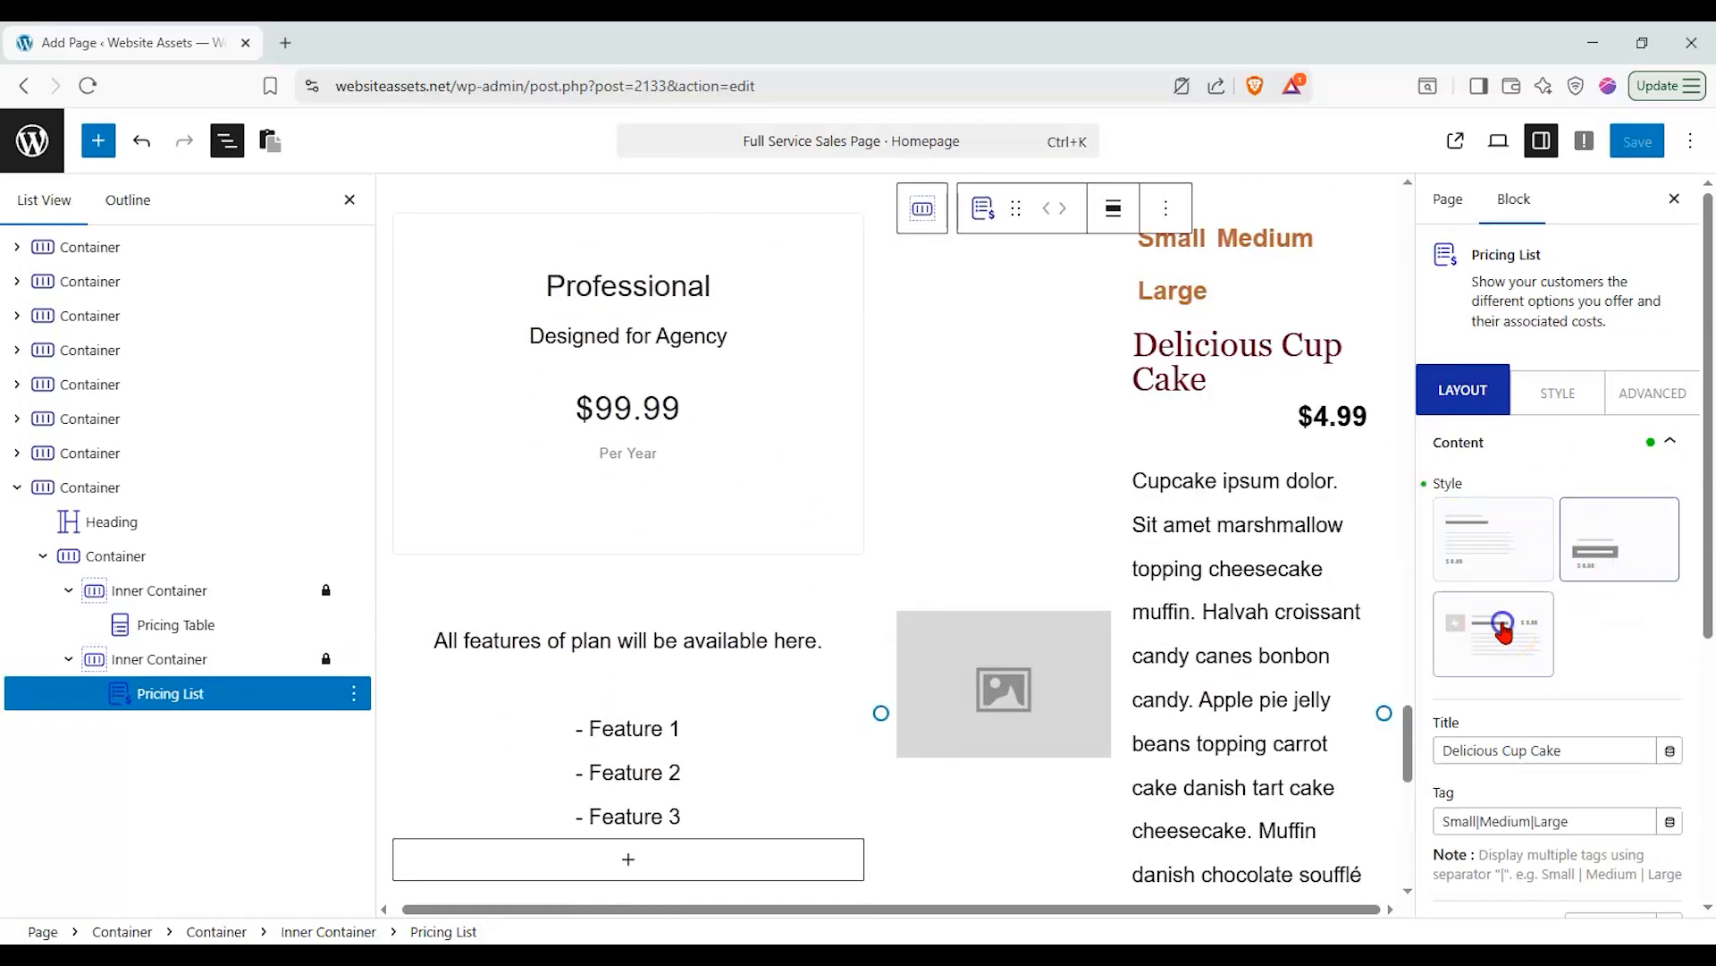
pyautogui.click(1502, 572)
pyautogui.scroll(-3, 1150, 602)
pyautogui.scroll(3, 1055, 599)
pyautogui.scroll(2, 962, 597)
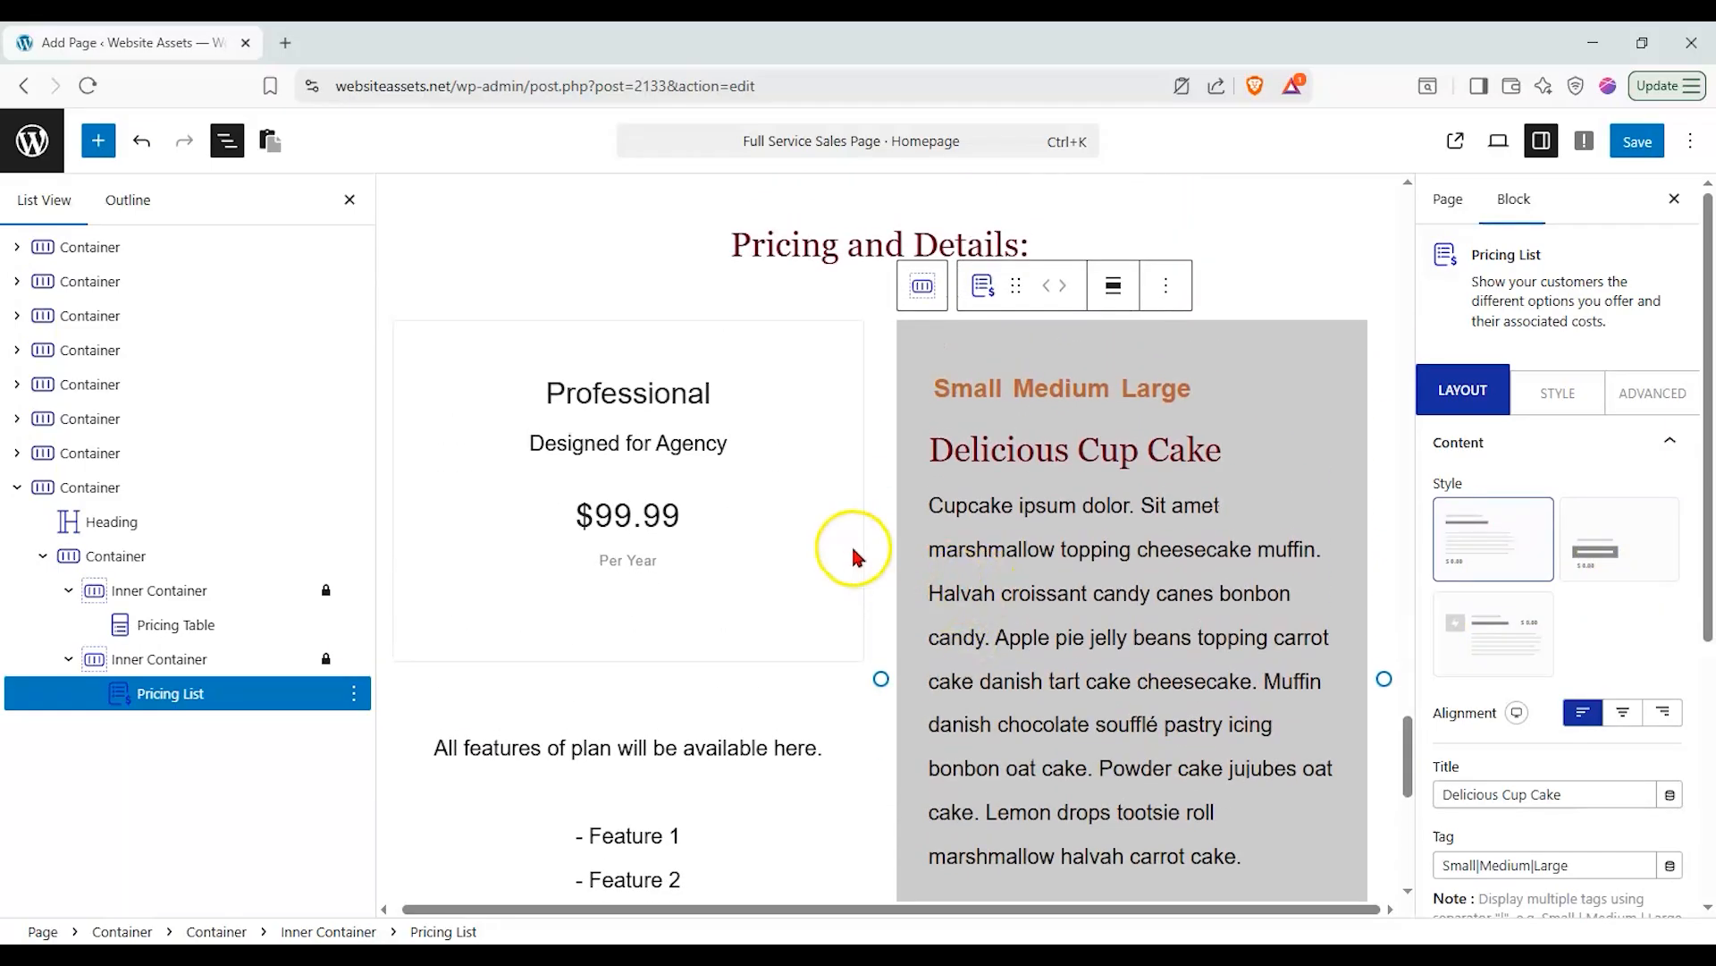
# Examine the two-column pricing section and the empty area below it for layout and content.
pyautogui.scroll(-2, 849, 549)
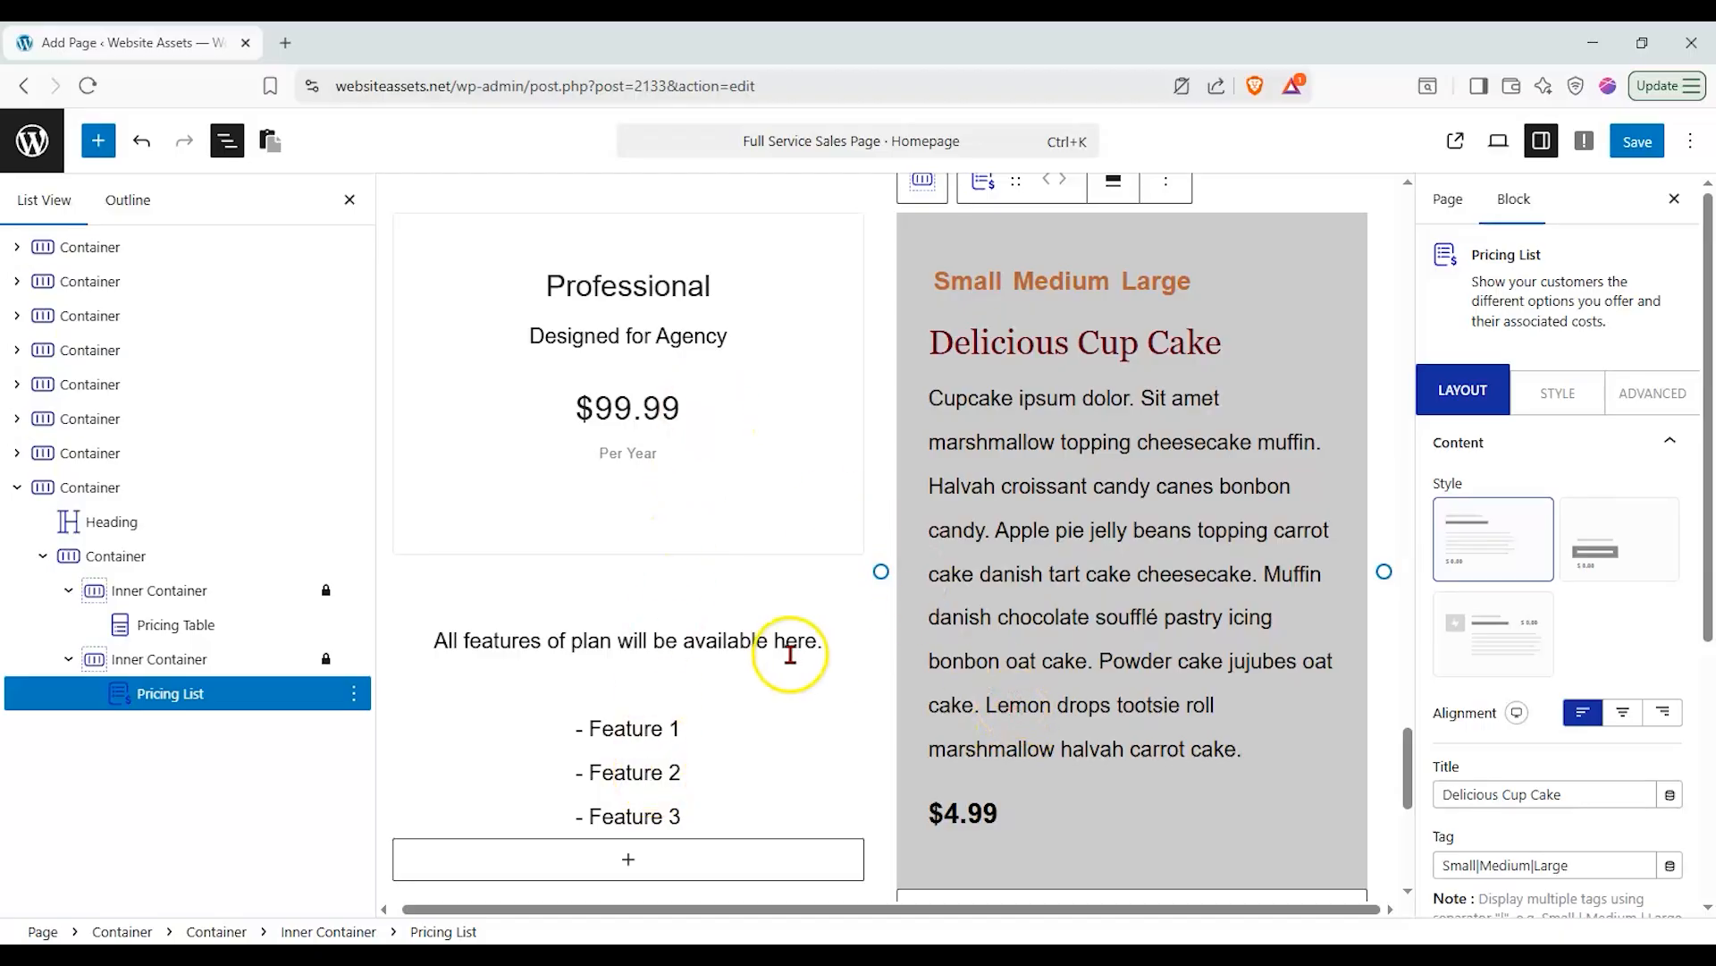
pyautogui.scroll(5, 786, 652)
pyautogui.scroll(-2, 791, 651)
pyautogui.scroll(-5, 790, 651)
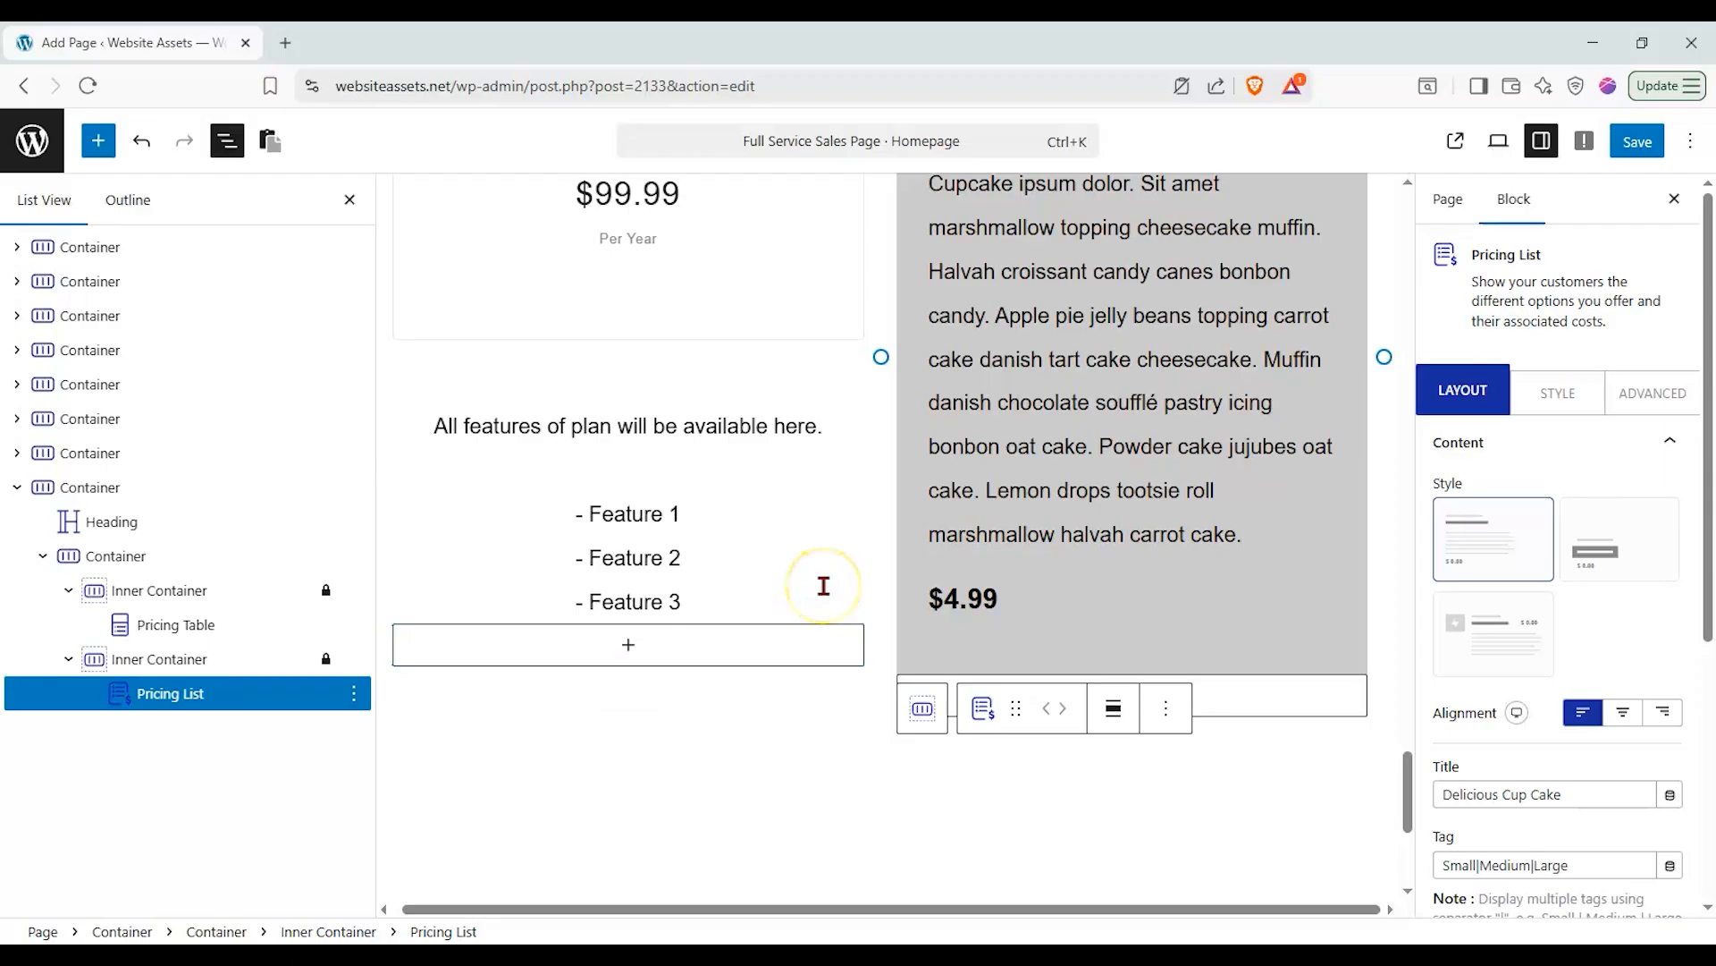
pyautogui.click(733, 729)
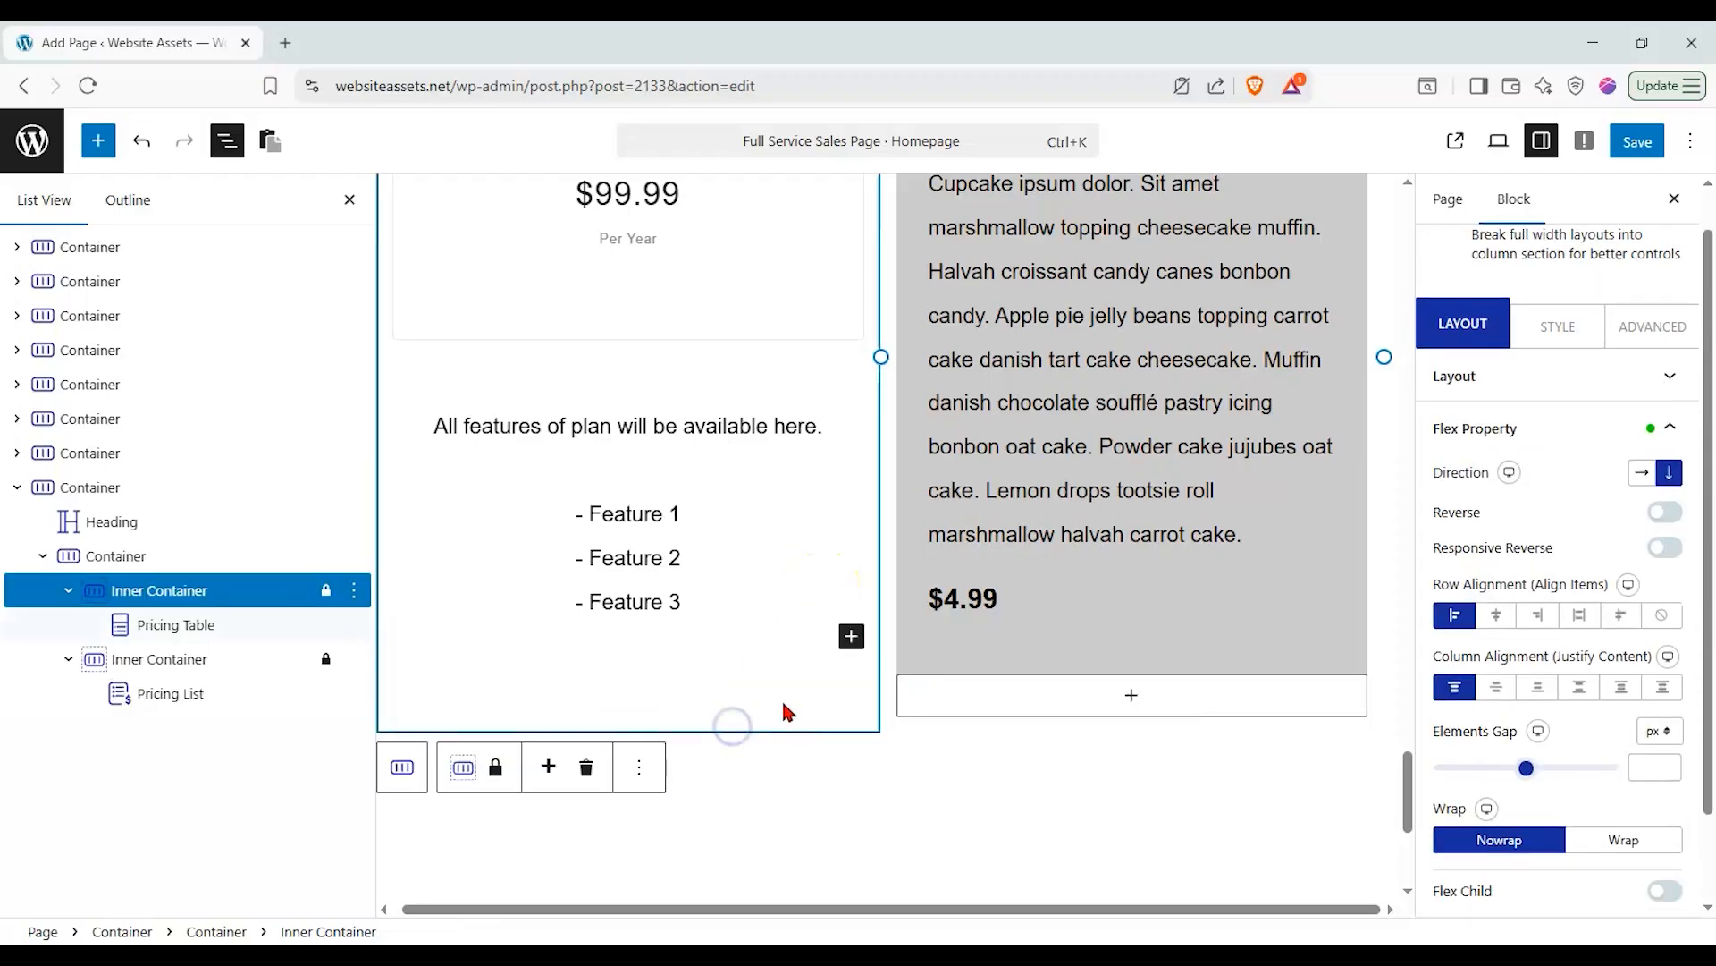
pyautogui.scroll(-1, 805, 709)
pyautogui.click(816, 708)
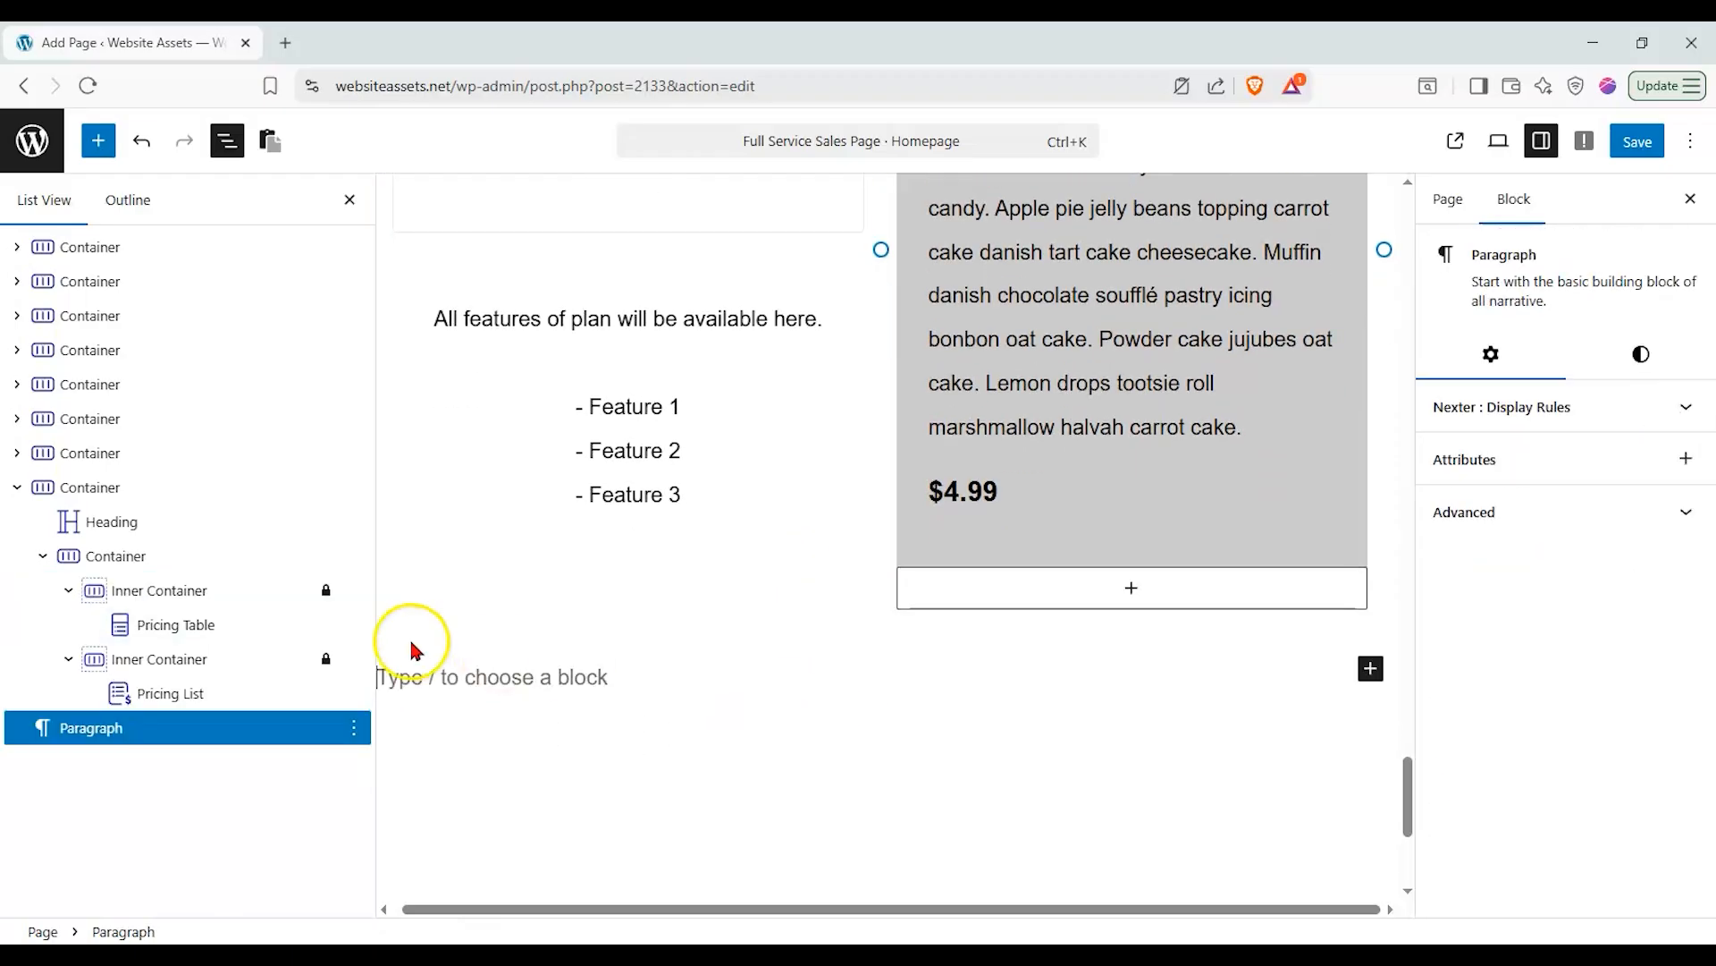
pyautogui.scroll(-1, 774, 567)
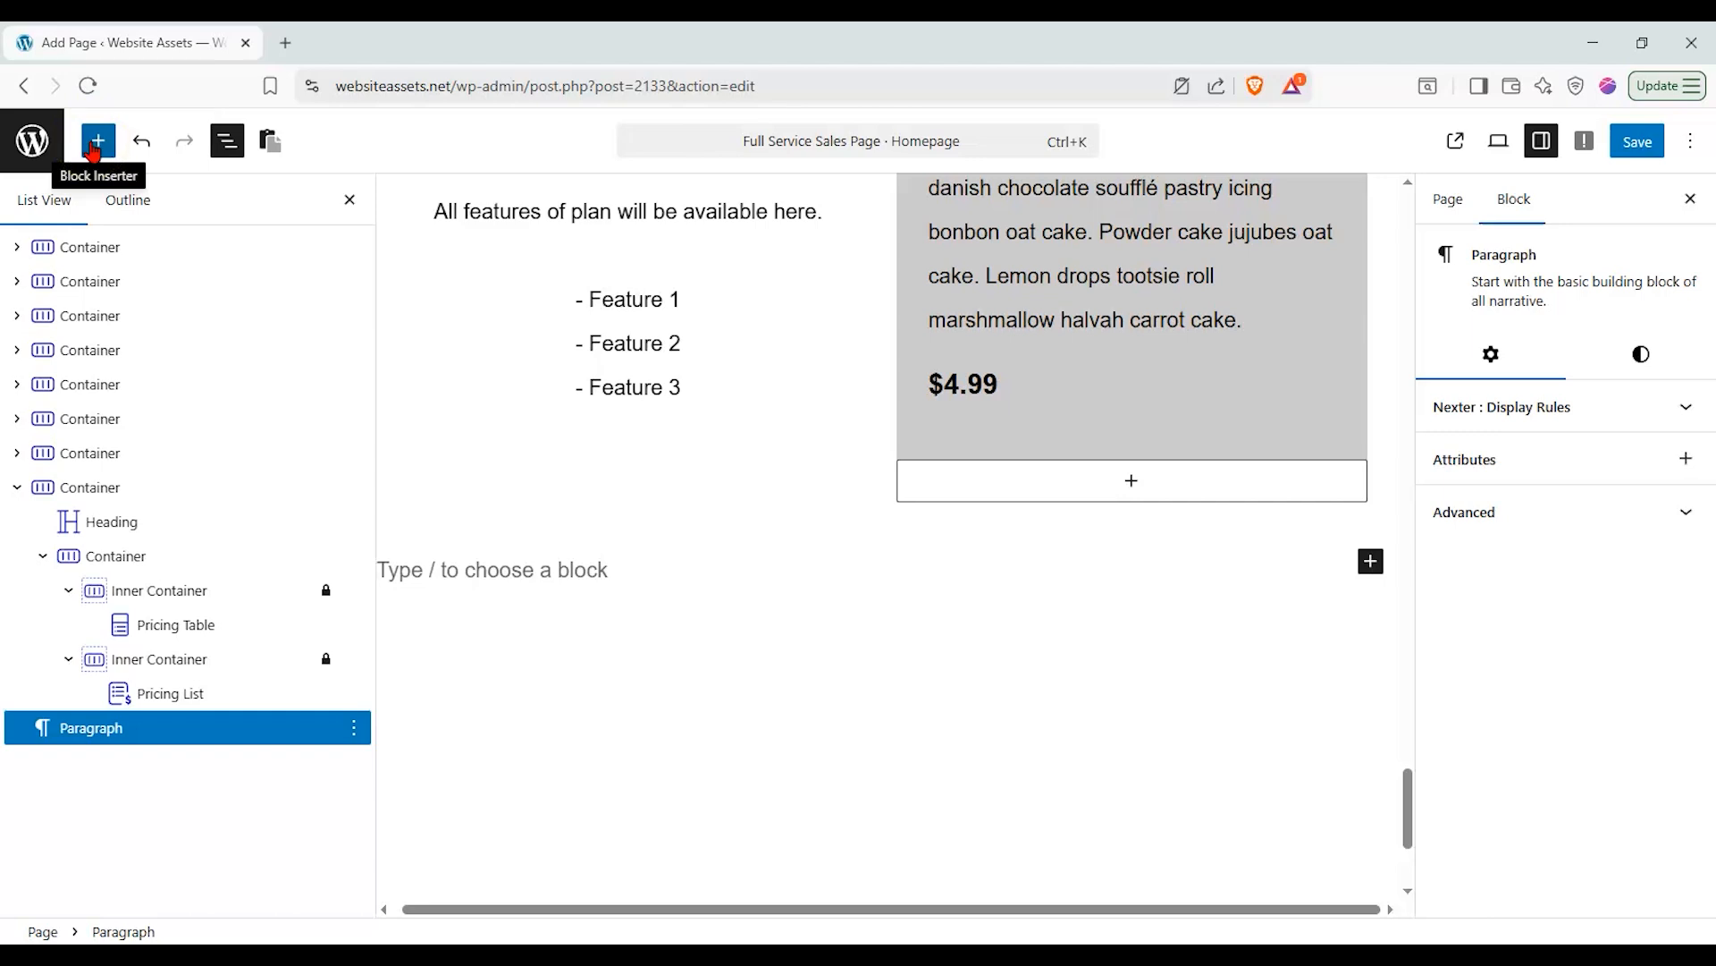
pyautogui.scroll(10, 731, 384)
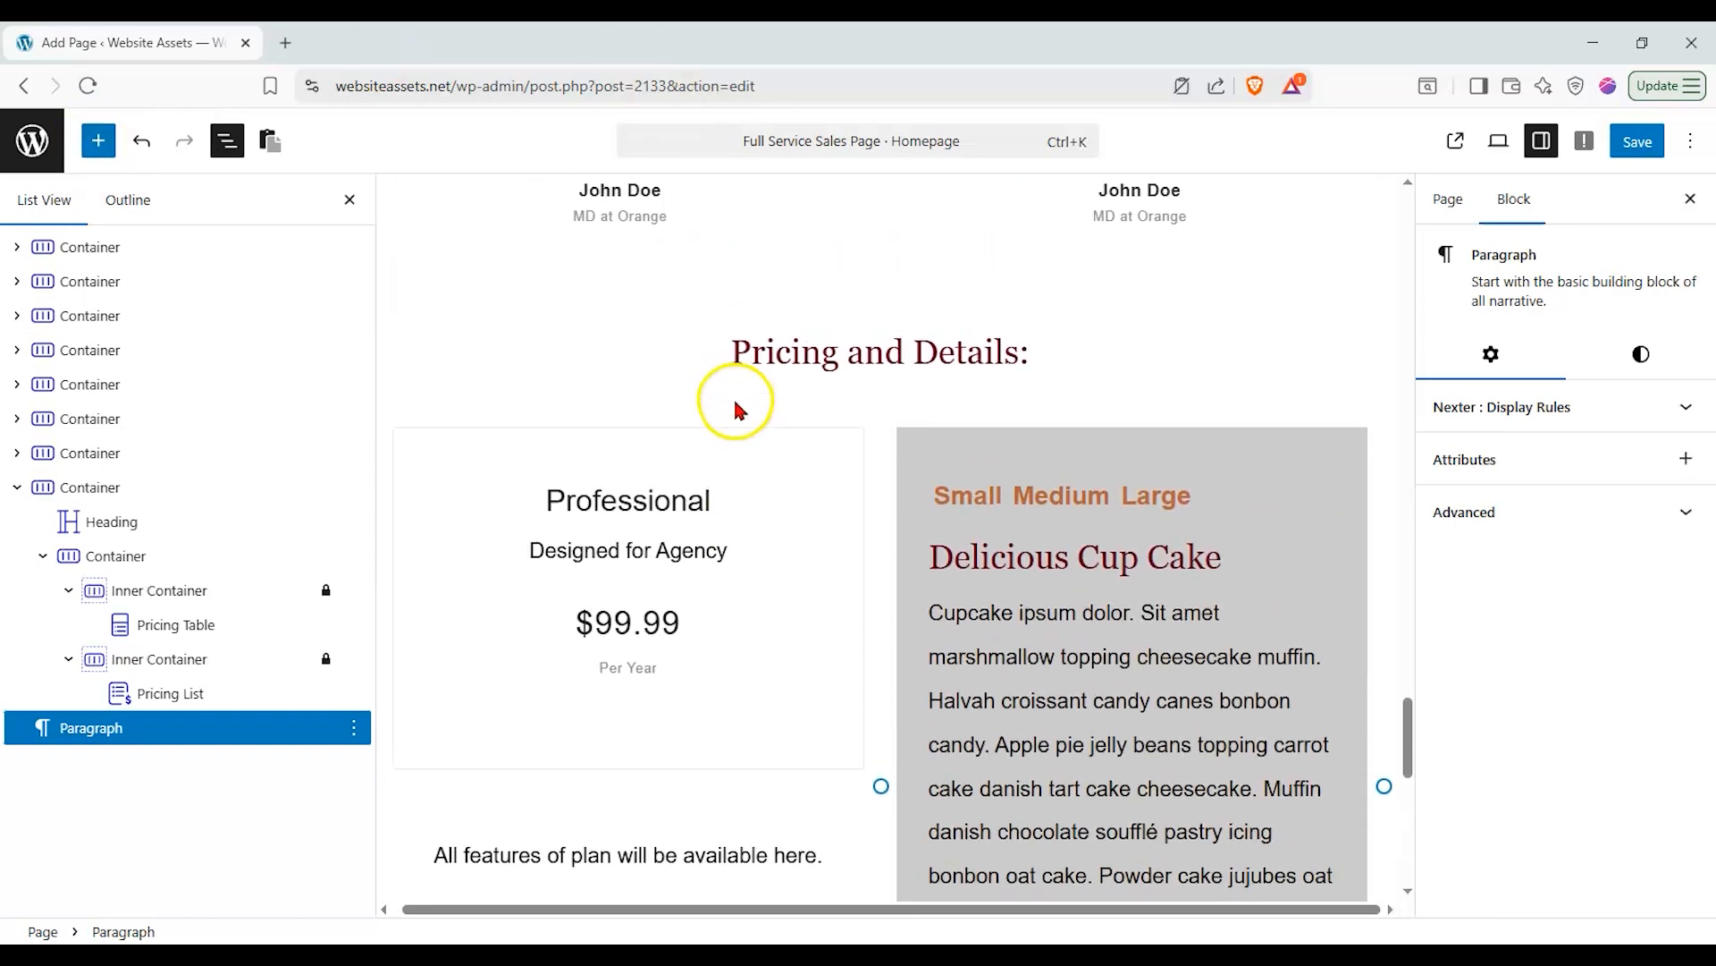
pyautogui.scroll(-4, 735, 408)
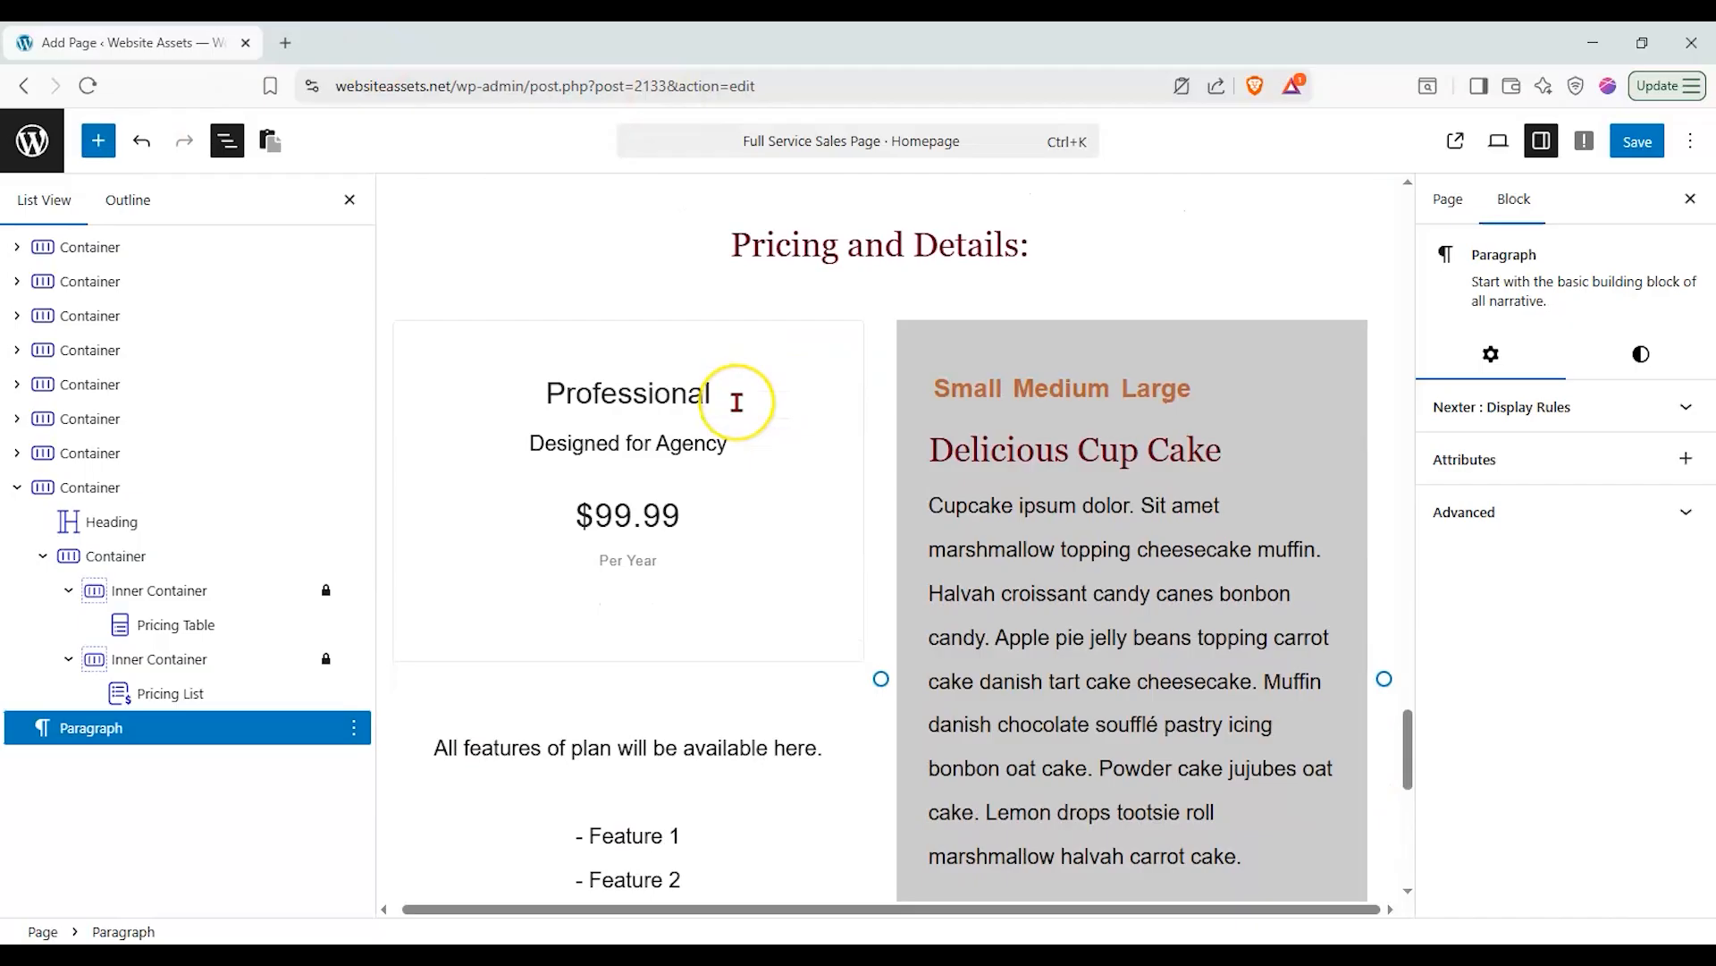
pyautogui.scroll(-1, 736, 403)
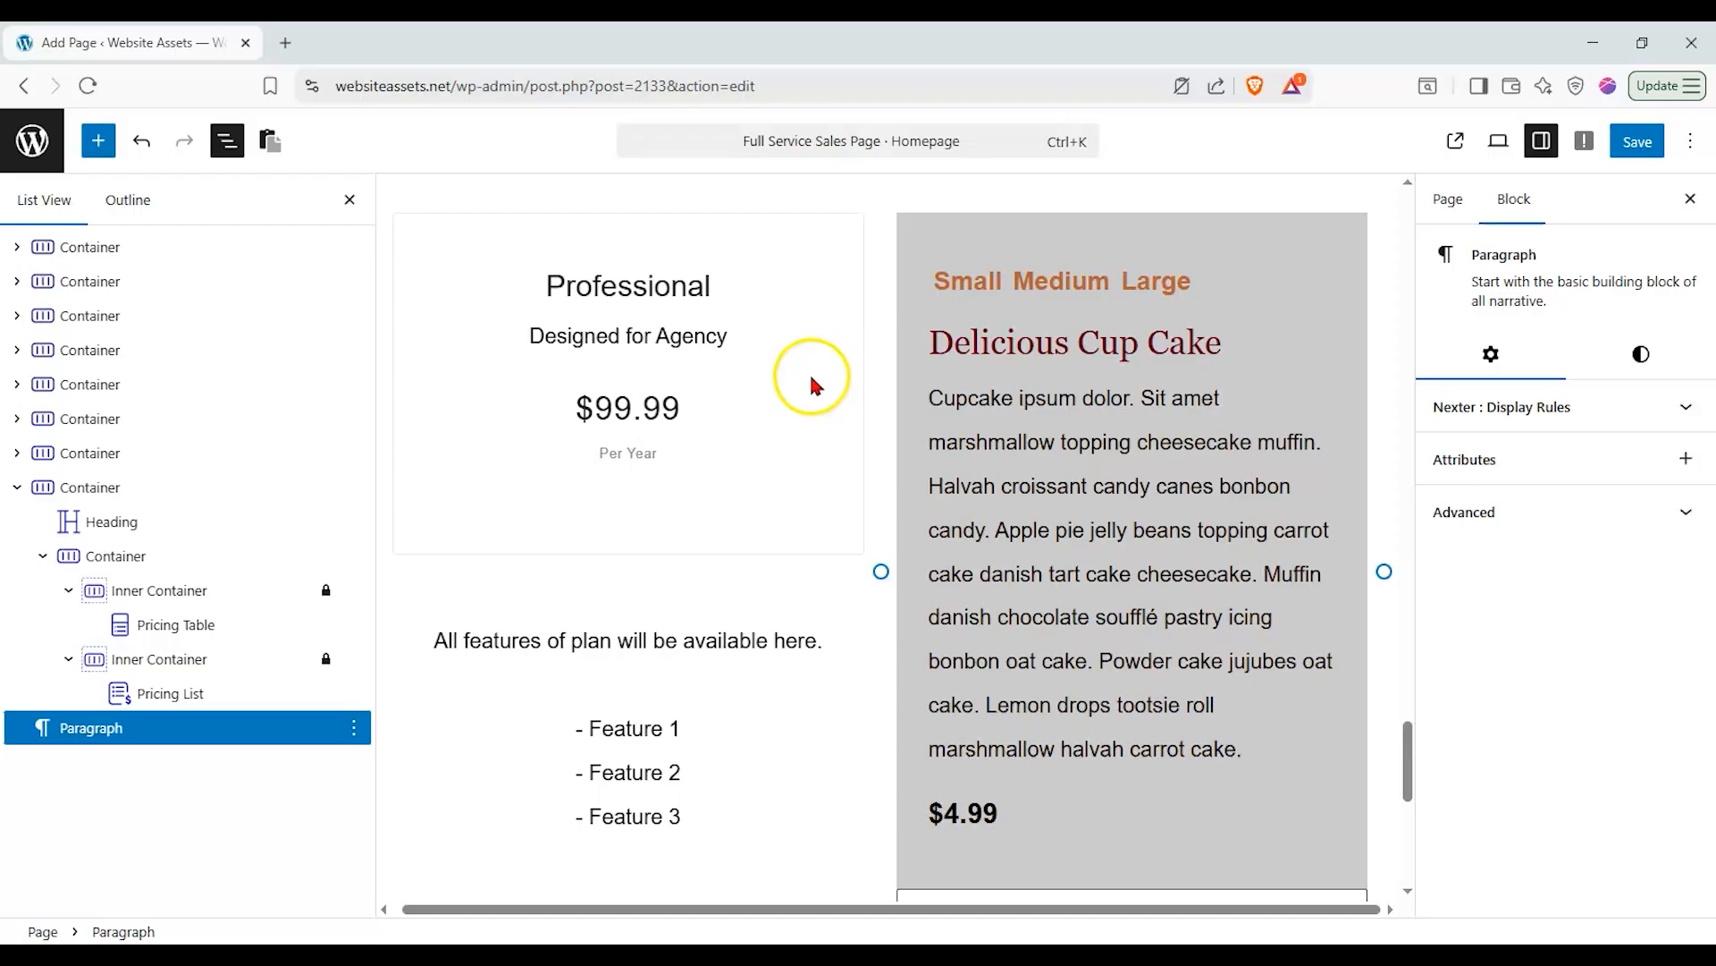
pyautogui.scroll(-1, 806, 376)
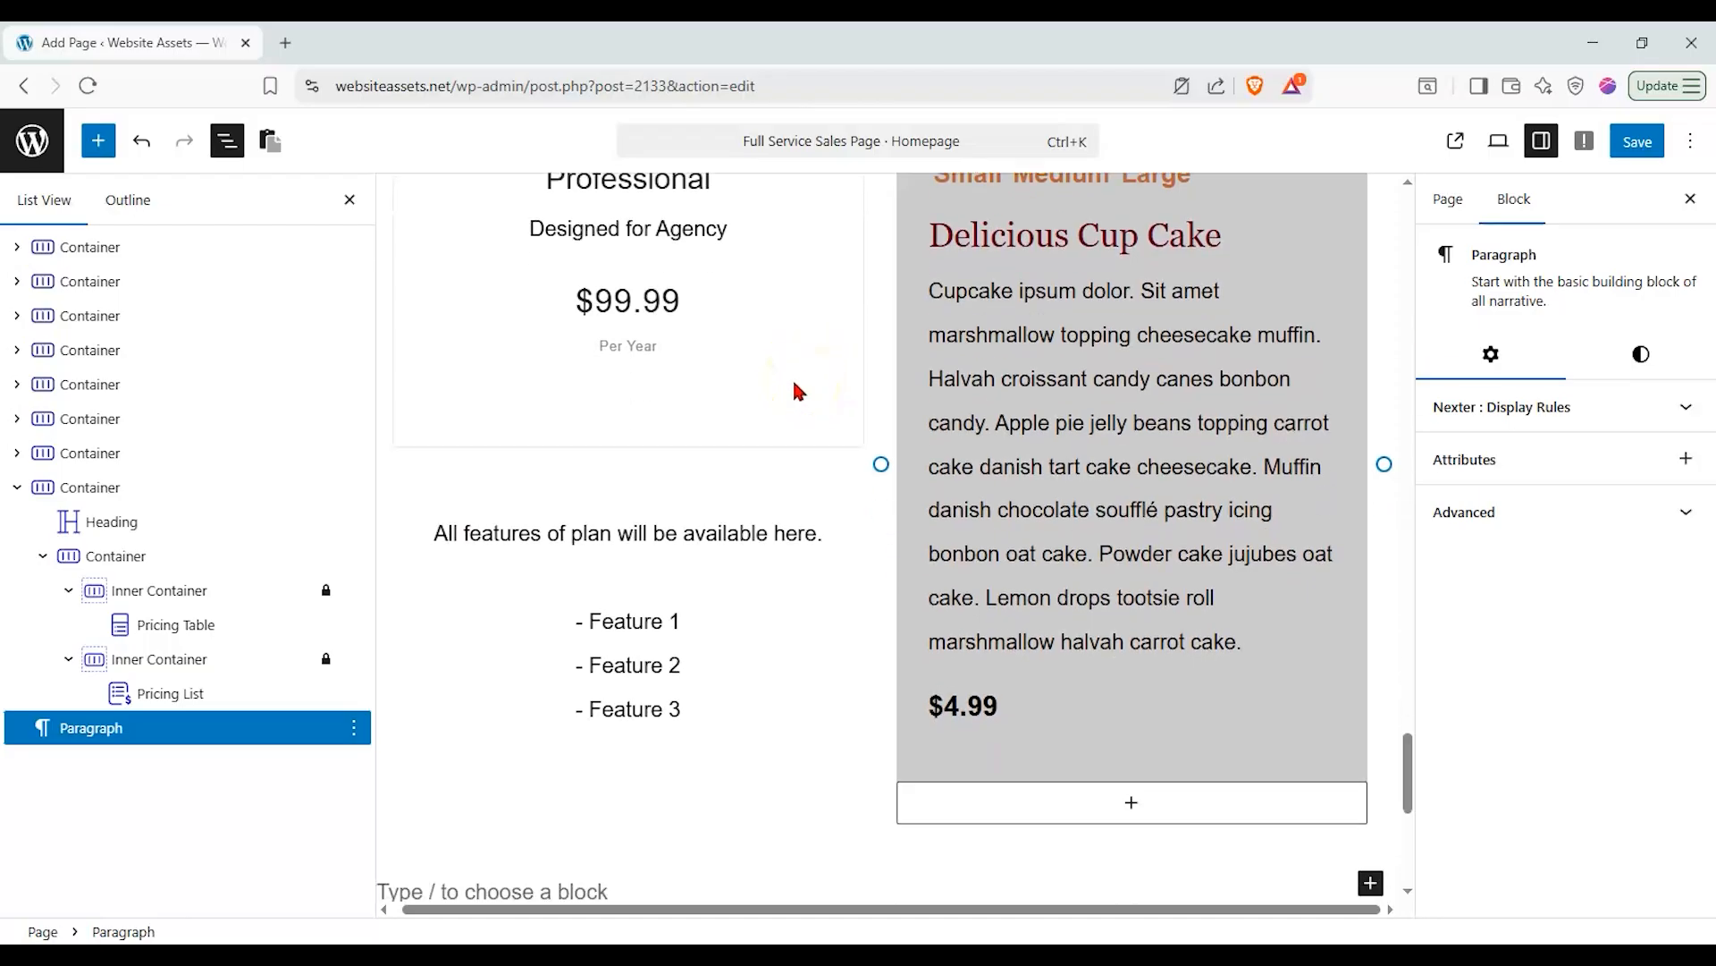
pyautogui.scroll(-1, 950, 387)
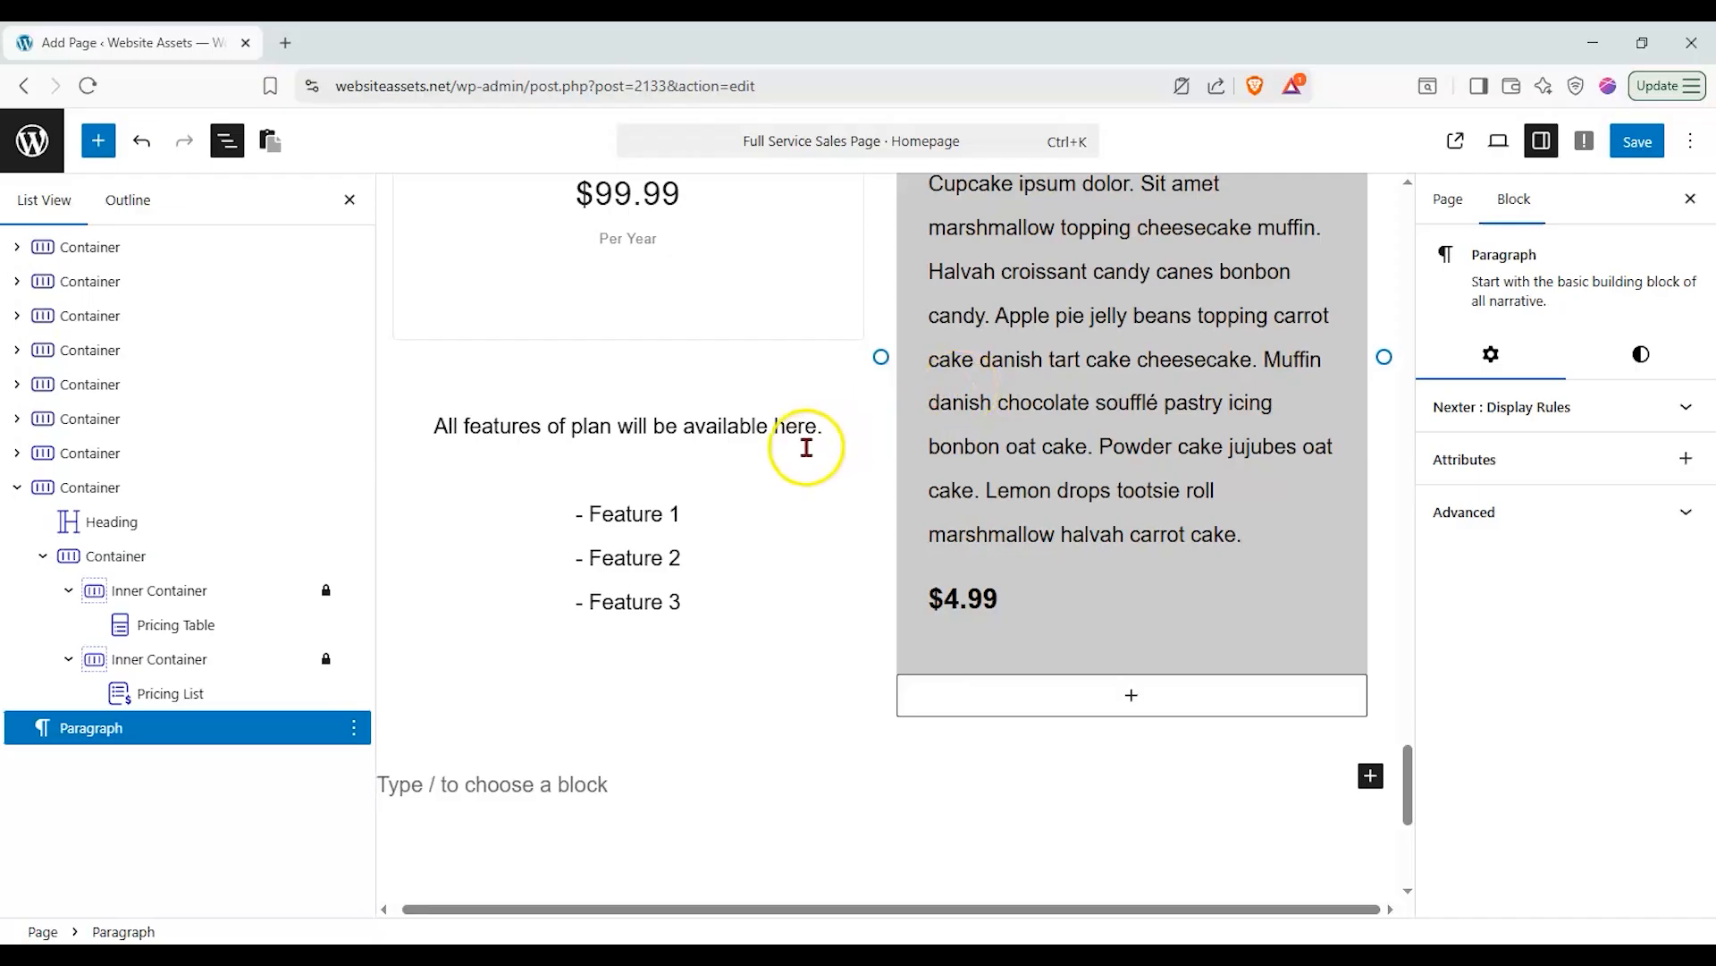
# Insert a single-column Flexbox container below the pricing section.
pyautogui.click(101, 151)
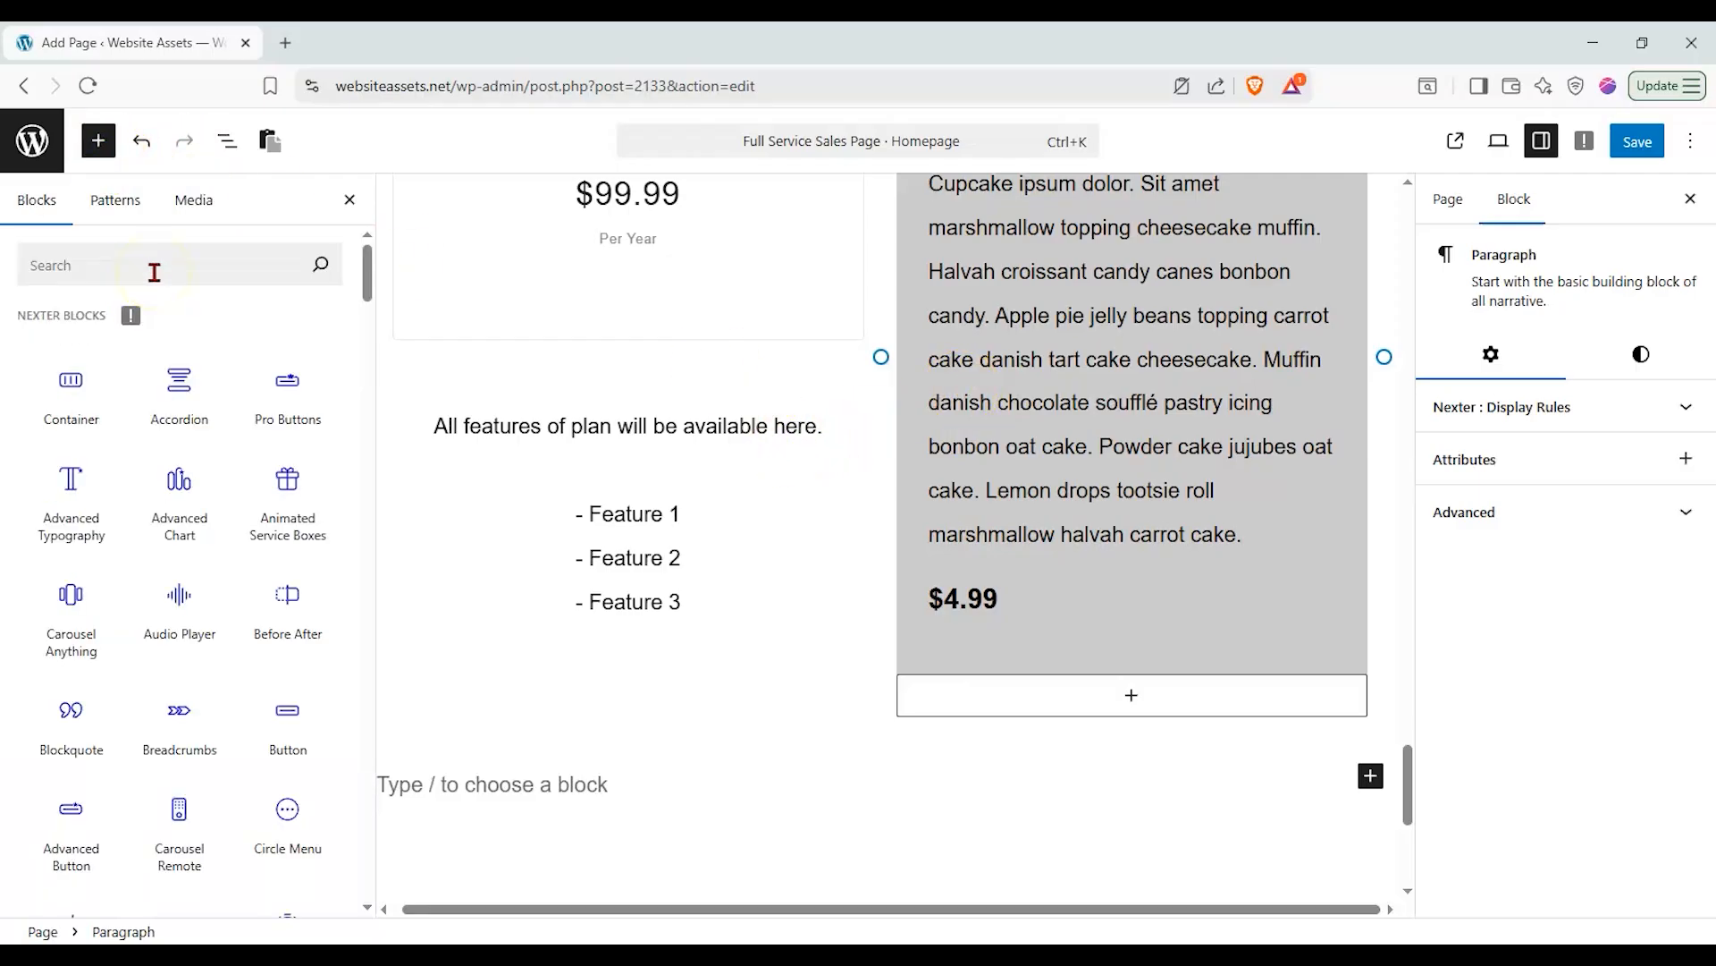
pyautogui.moveTo(74, 384); pyautogui.dragTo(921, 762)
pyautogui.scroll(-3, 921, 761)
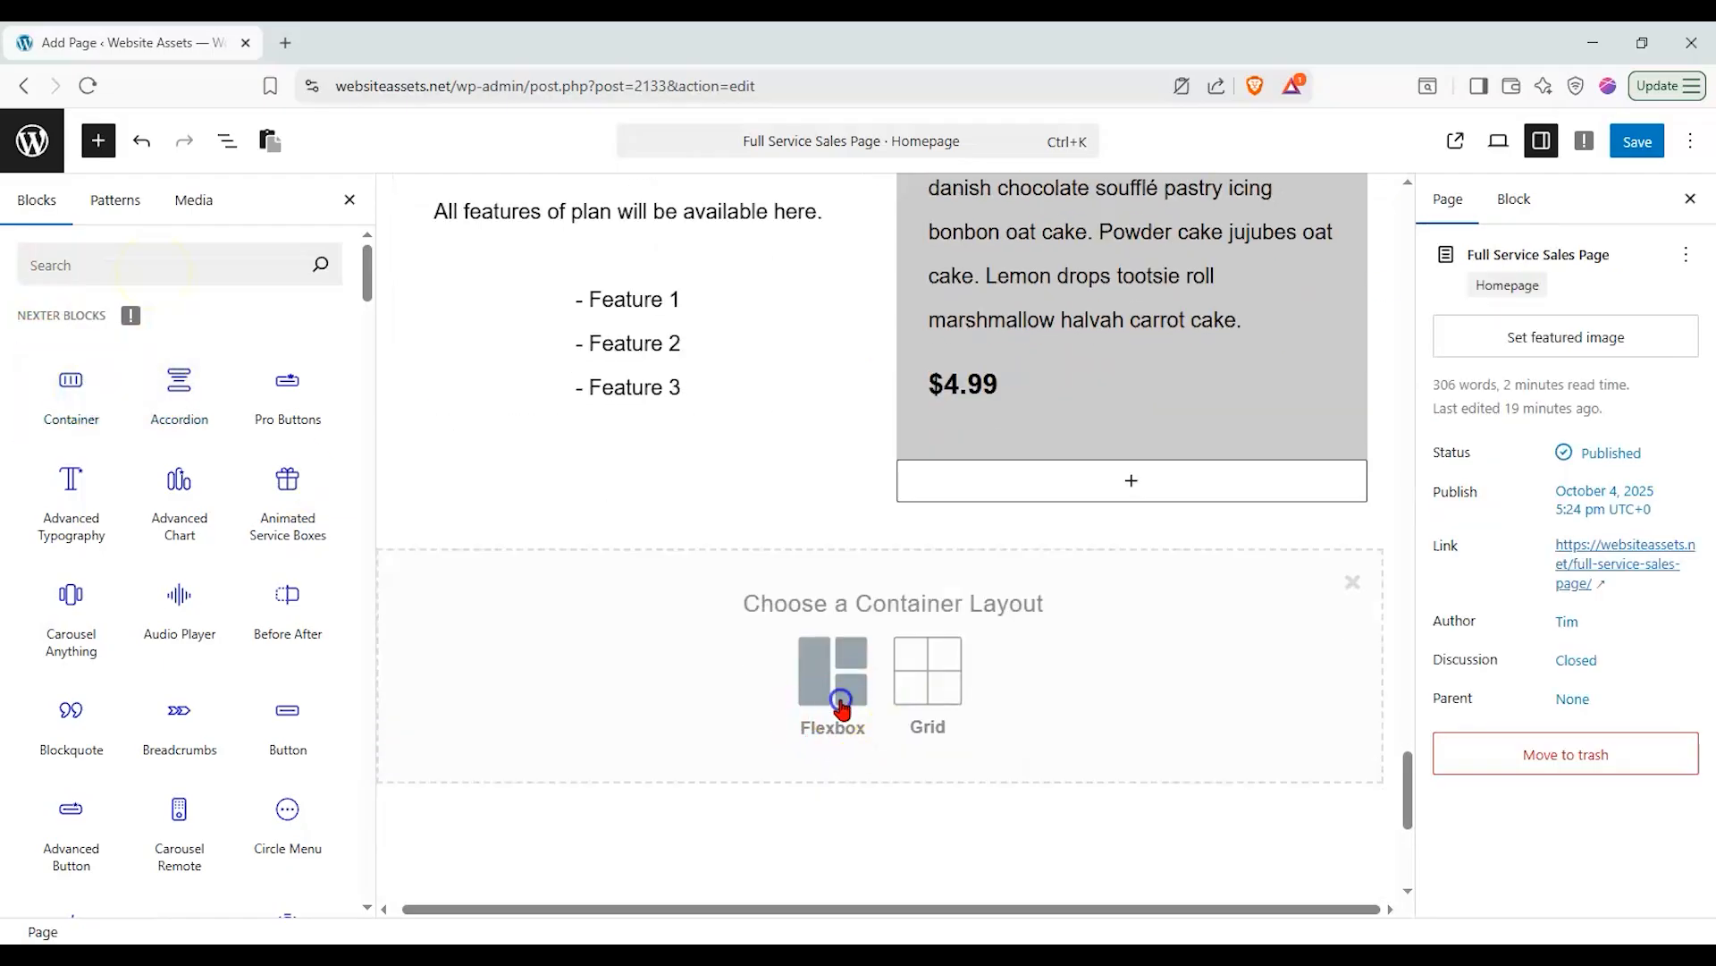
pyautogui.click(832, 696)
pyautogui.click(583, 670)
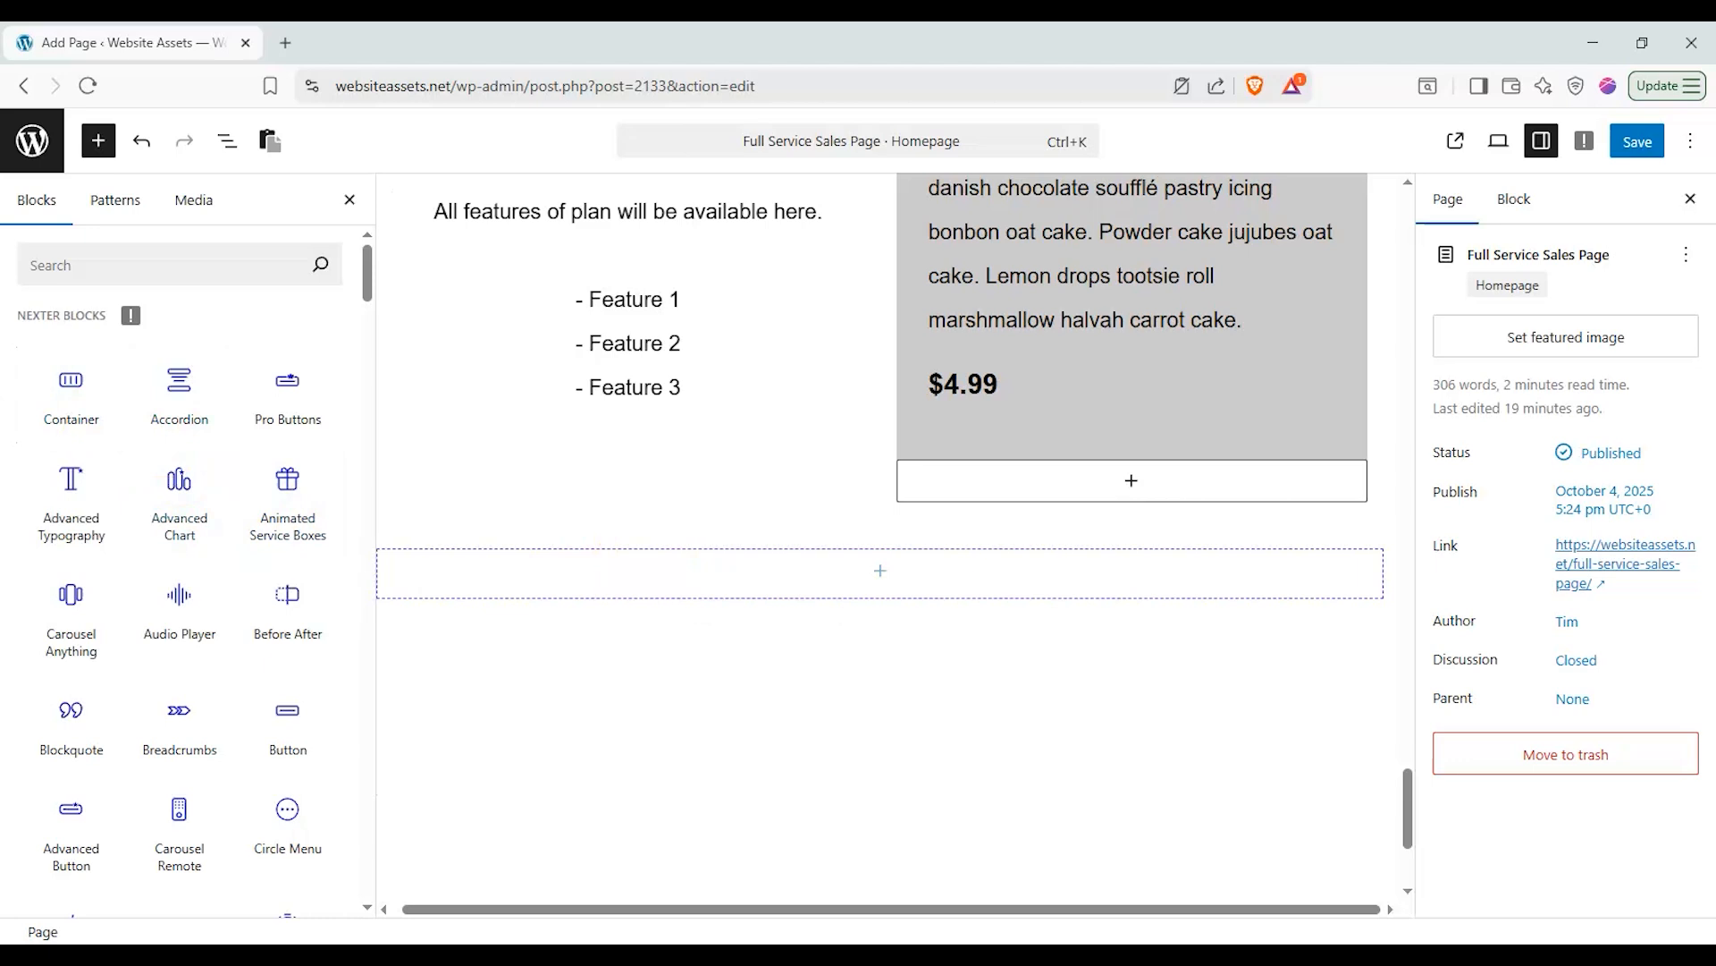
# Search the blocks for "pa" and add a Nexter Paragraph inside the new bottom container.
pyautogui.click(102, 264)
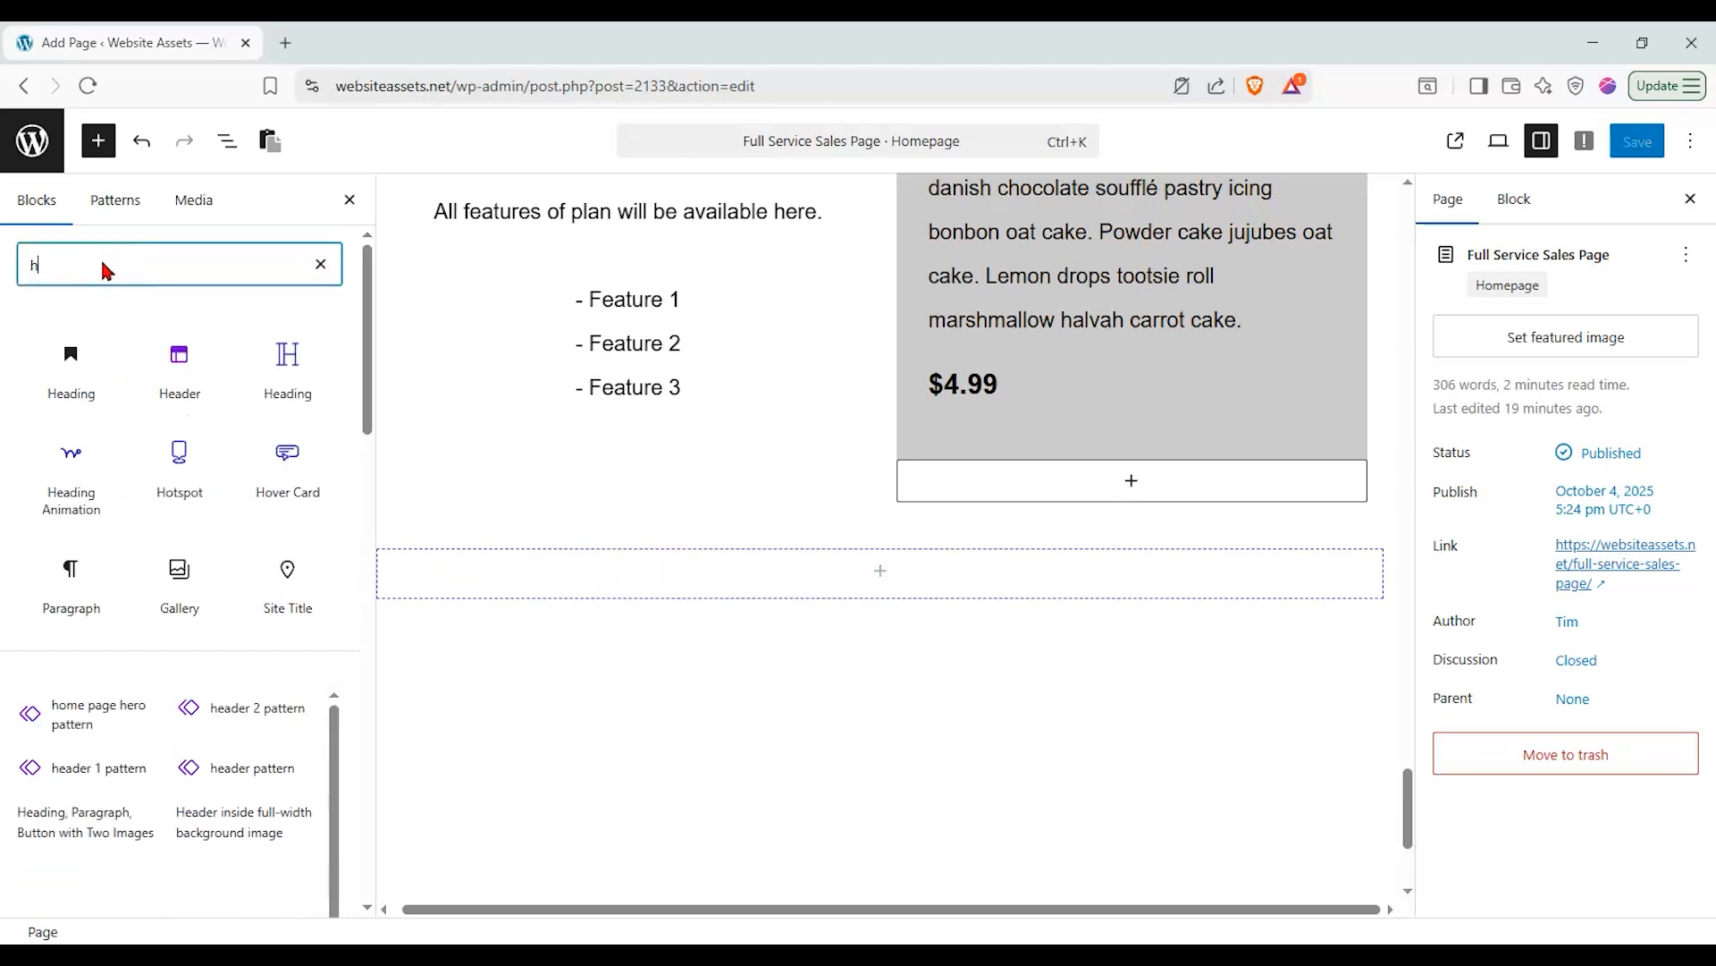
pyautogui.moveTo(288, 367); pyautogui.dragTo(32, 362)
pyautogui.doubleClick(89, 272)
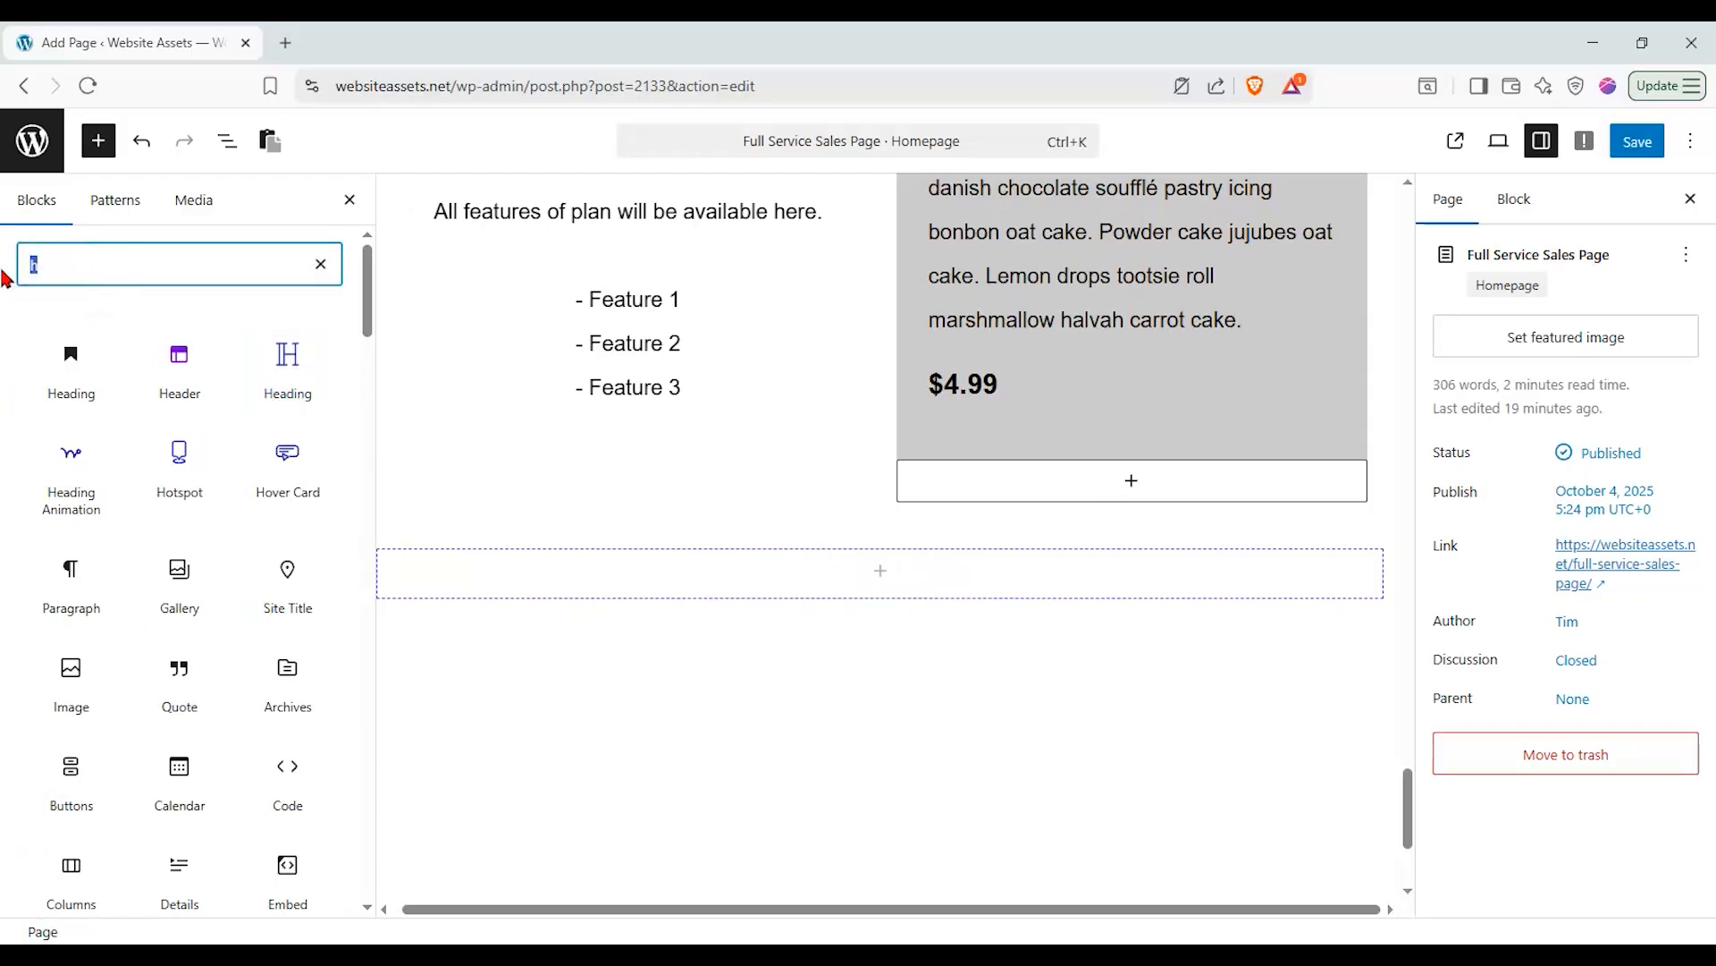
pyautogui.moveTo(70, 456); pyautogui.dragTo(908, 528)
# Replace the new paragraph block's title with "Our Honest Guarantee".
pyautogui.click(1609, 421)
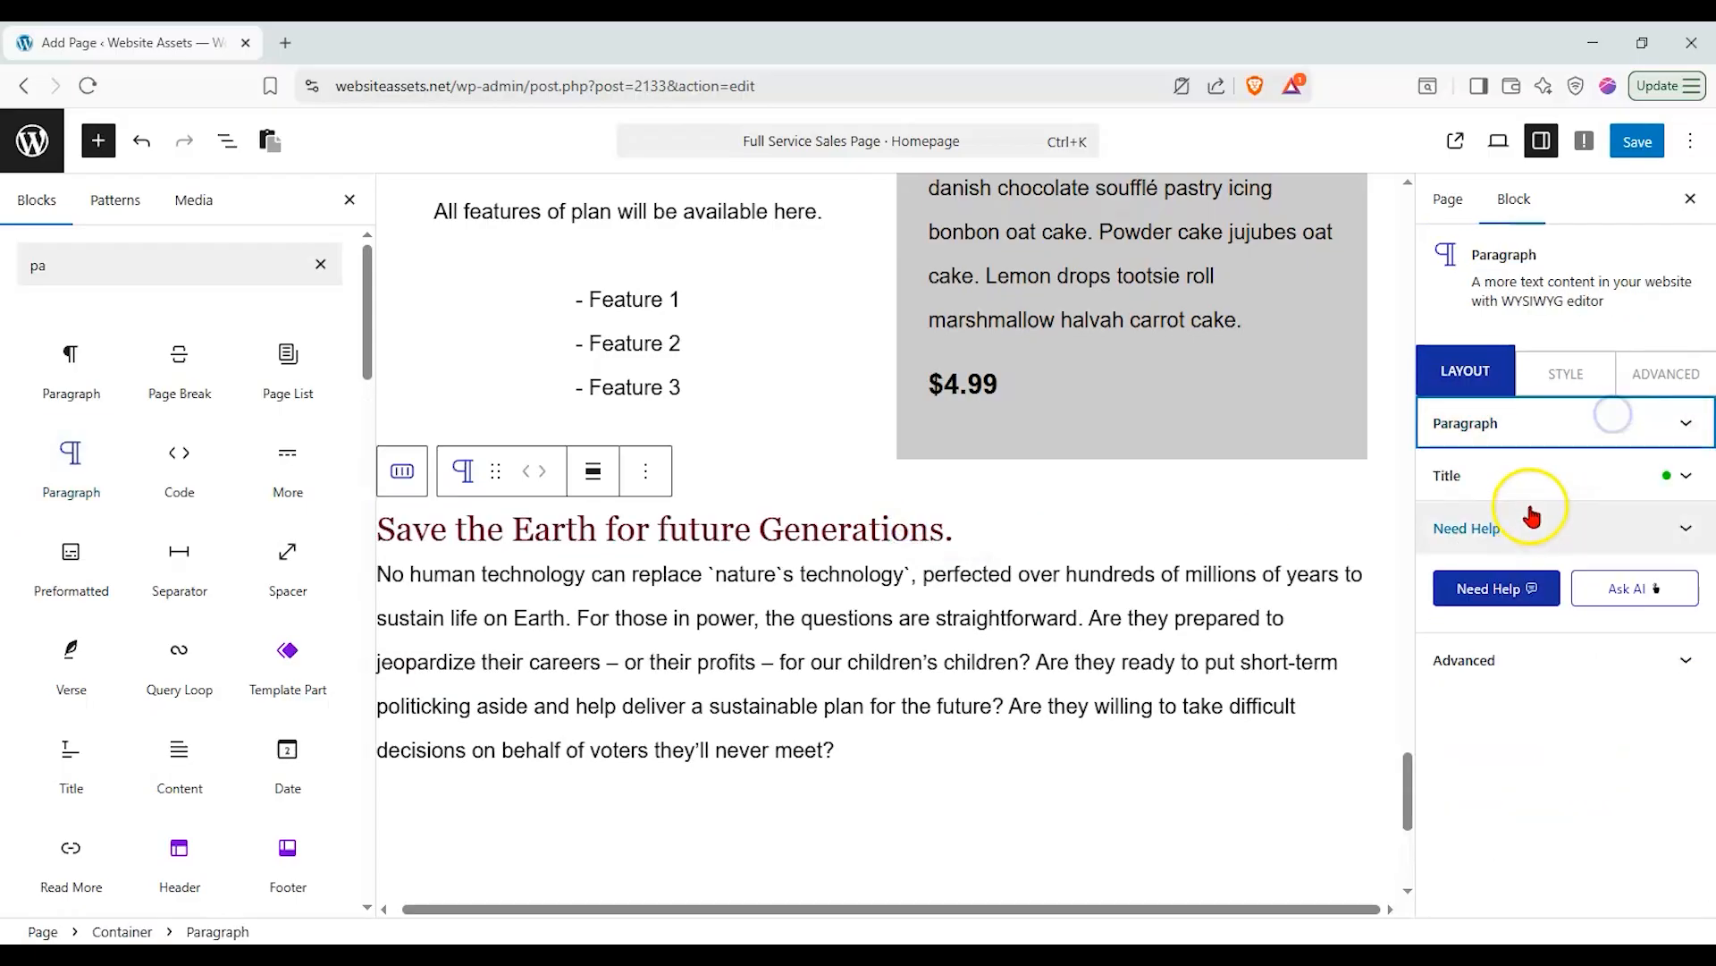
pyautogui.click(1532, 474)
pyautogui.moveTo(1439, 602); pyautogui.dragTo(1708, 639)
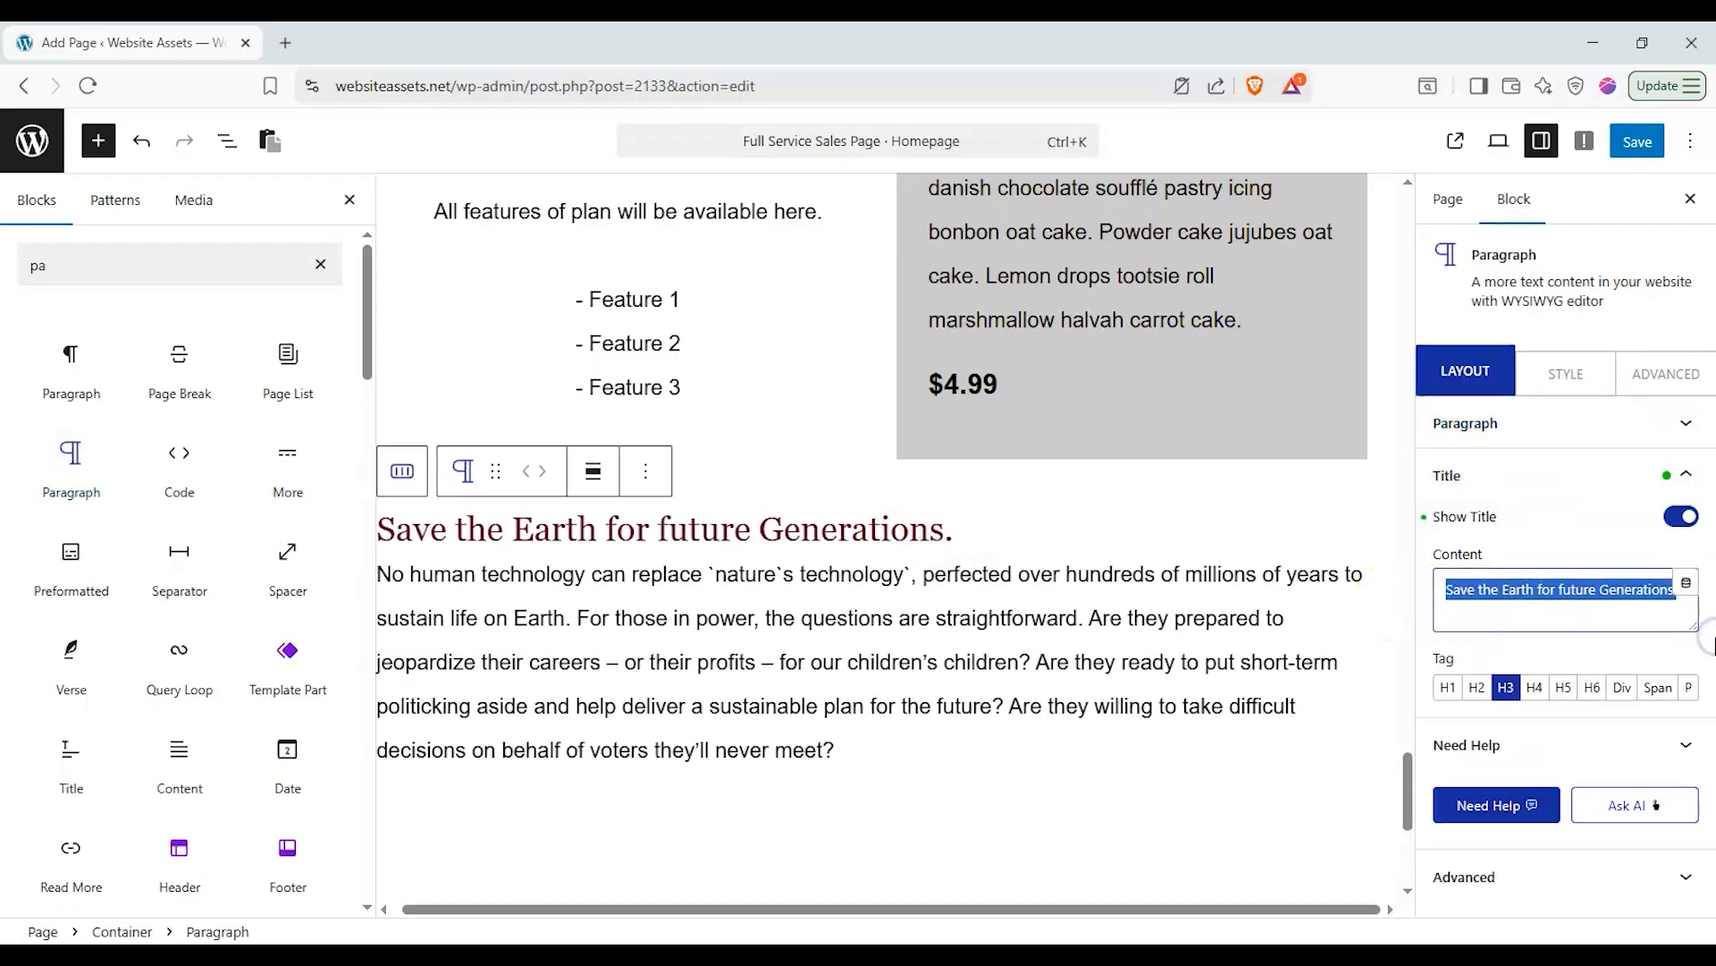
pyautogui.write('Our Honest Guarantee')
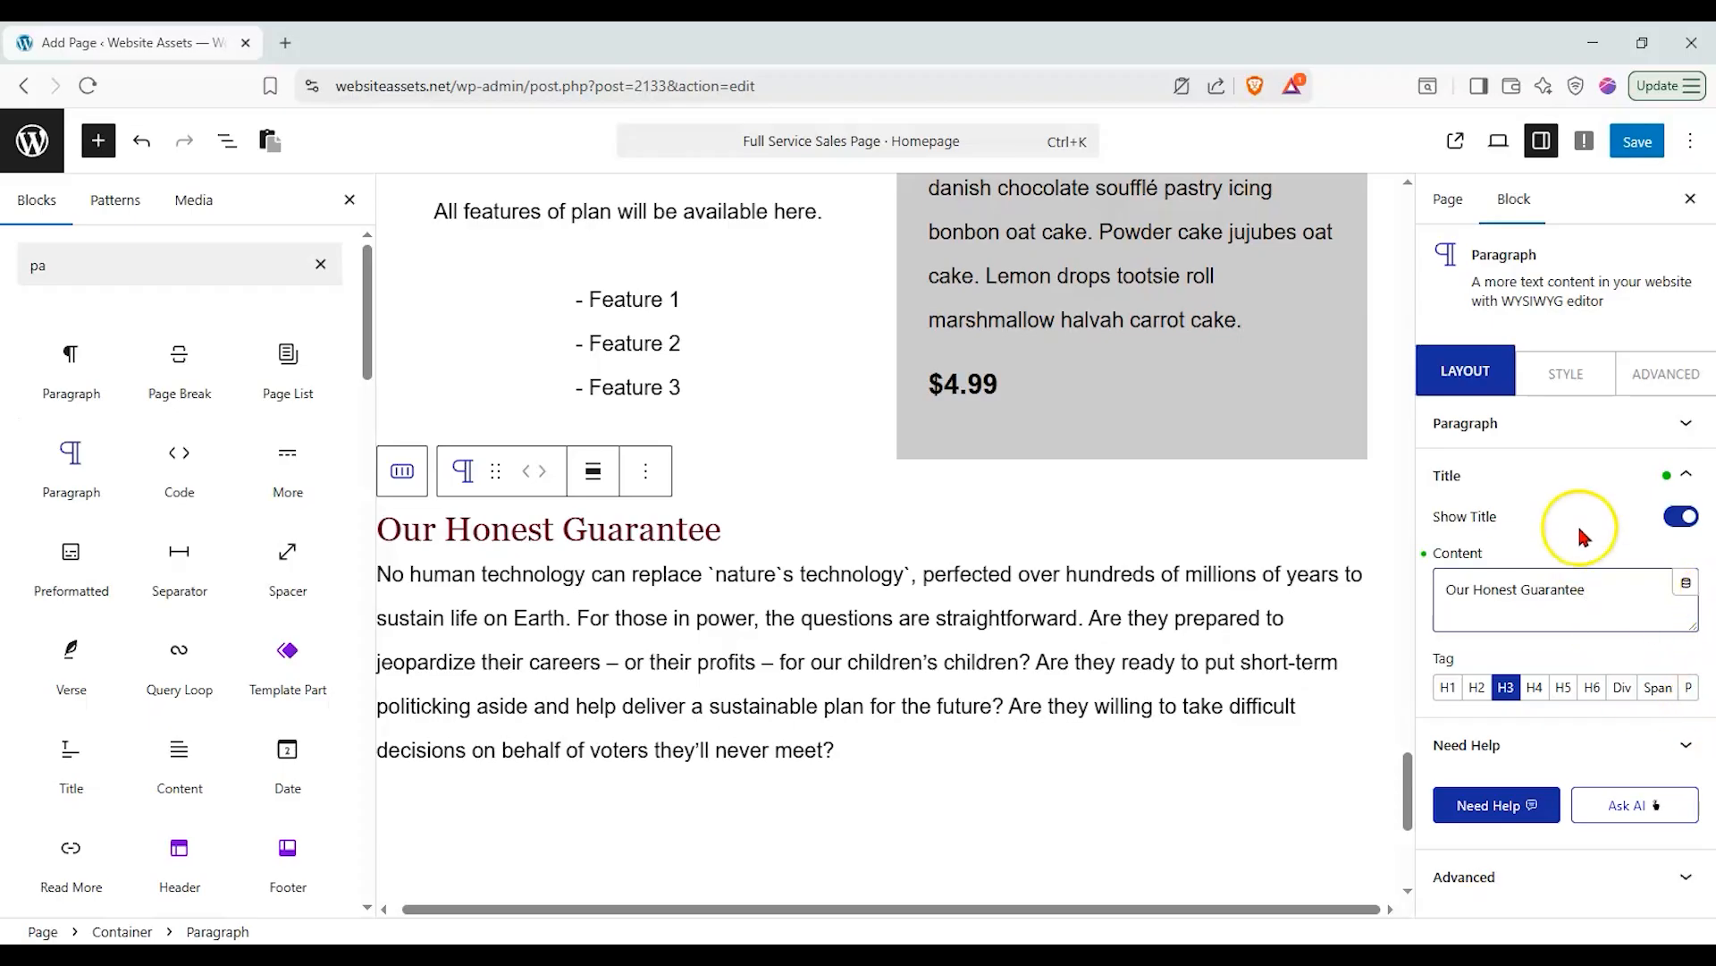
# Center the guarantee paragraph and replace its content with "90-day Money Back Guarantee on everything purchased.".
pyautogui.click(1534, 424)
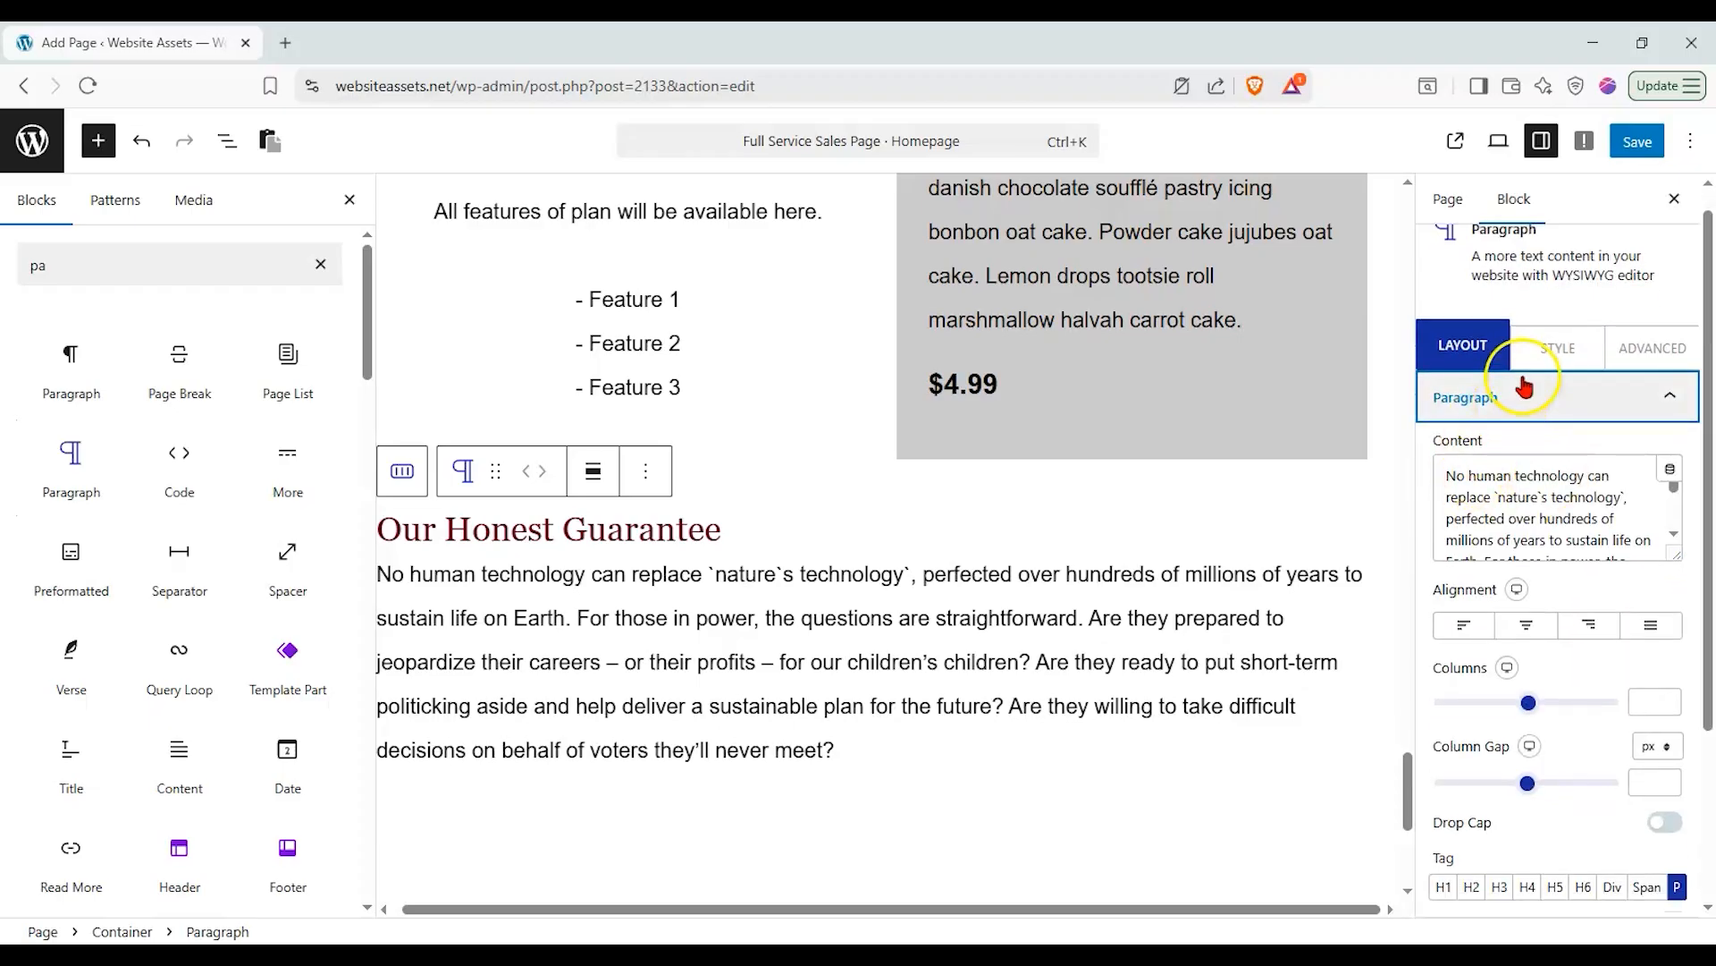
pyautogui.click(1526, 625)
pyautogui.moveTo(1449, 469); pyautogui.dragTo(1698, 577)
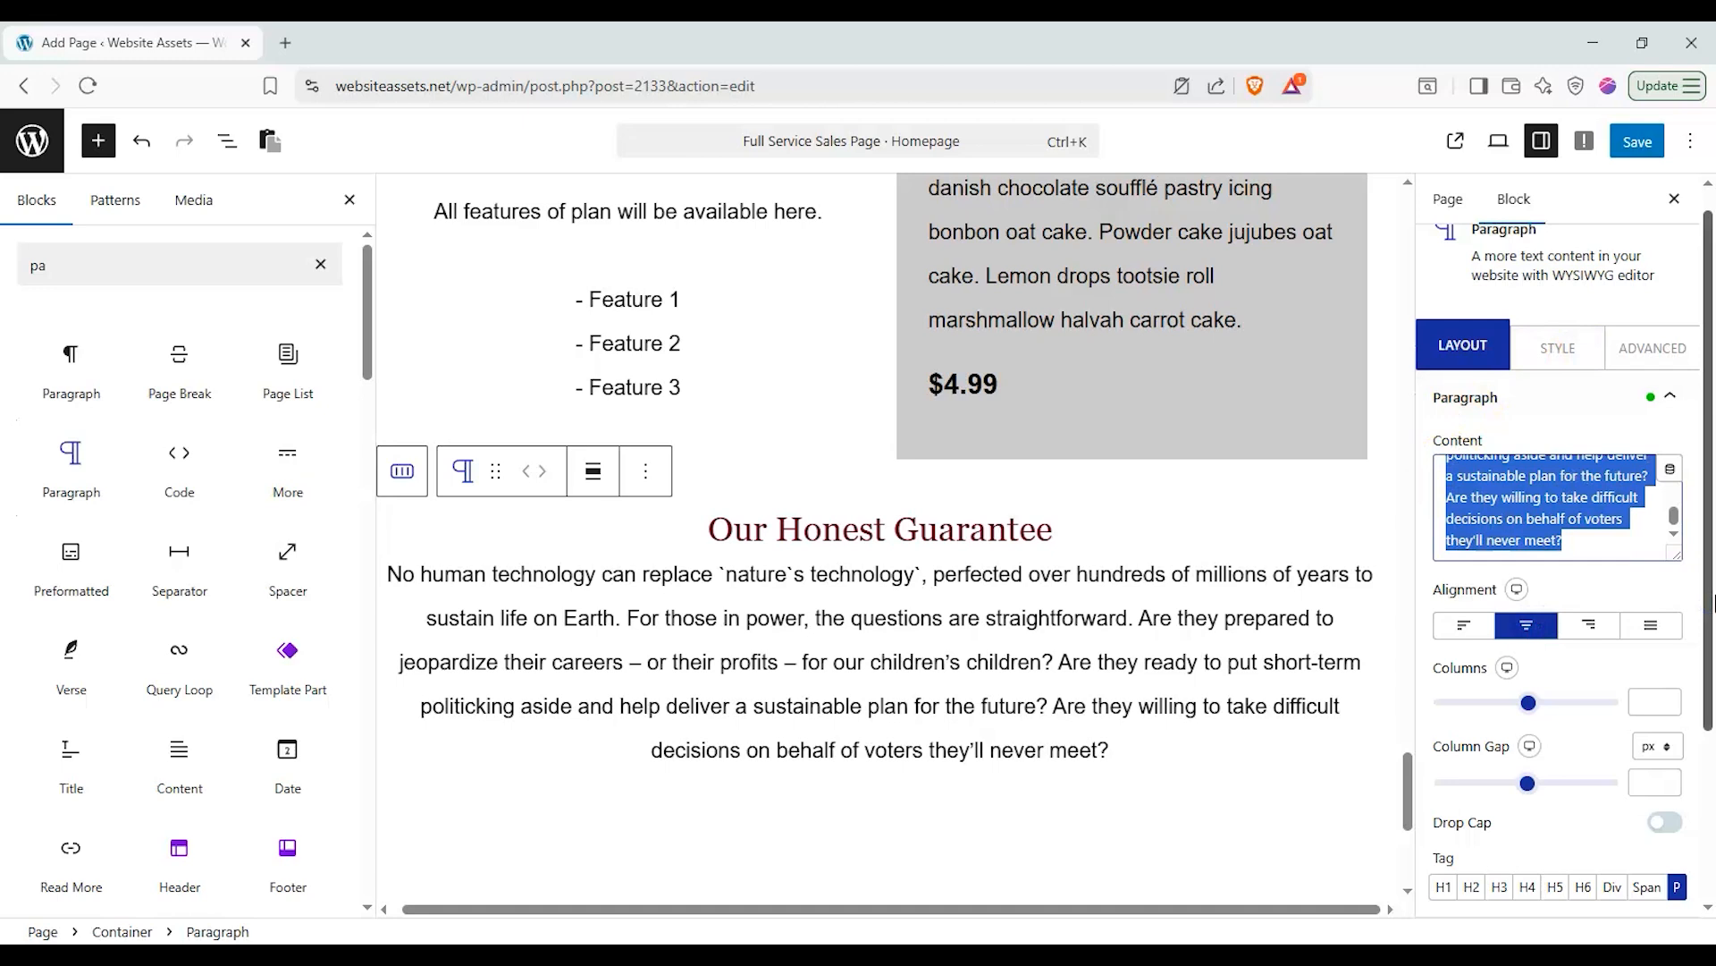
pyautogui.write('90-day')
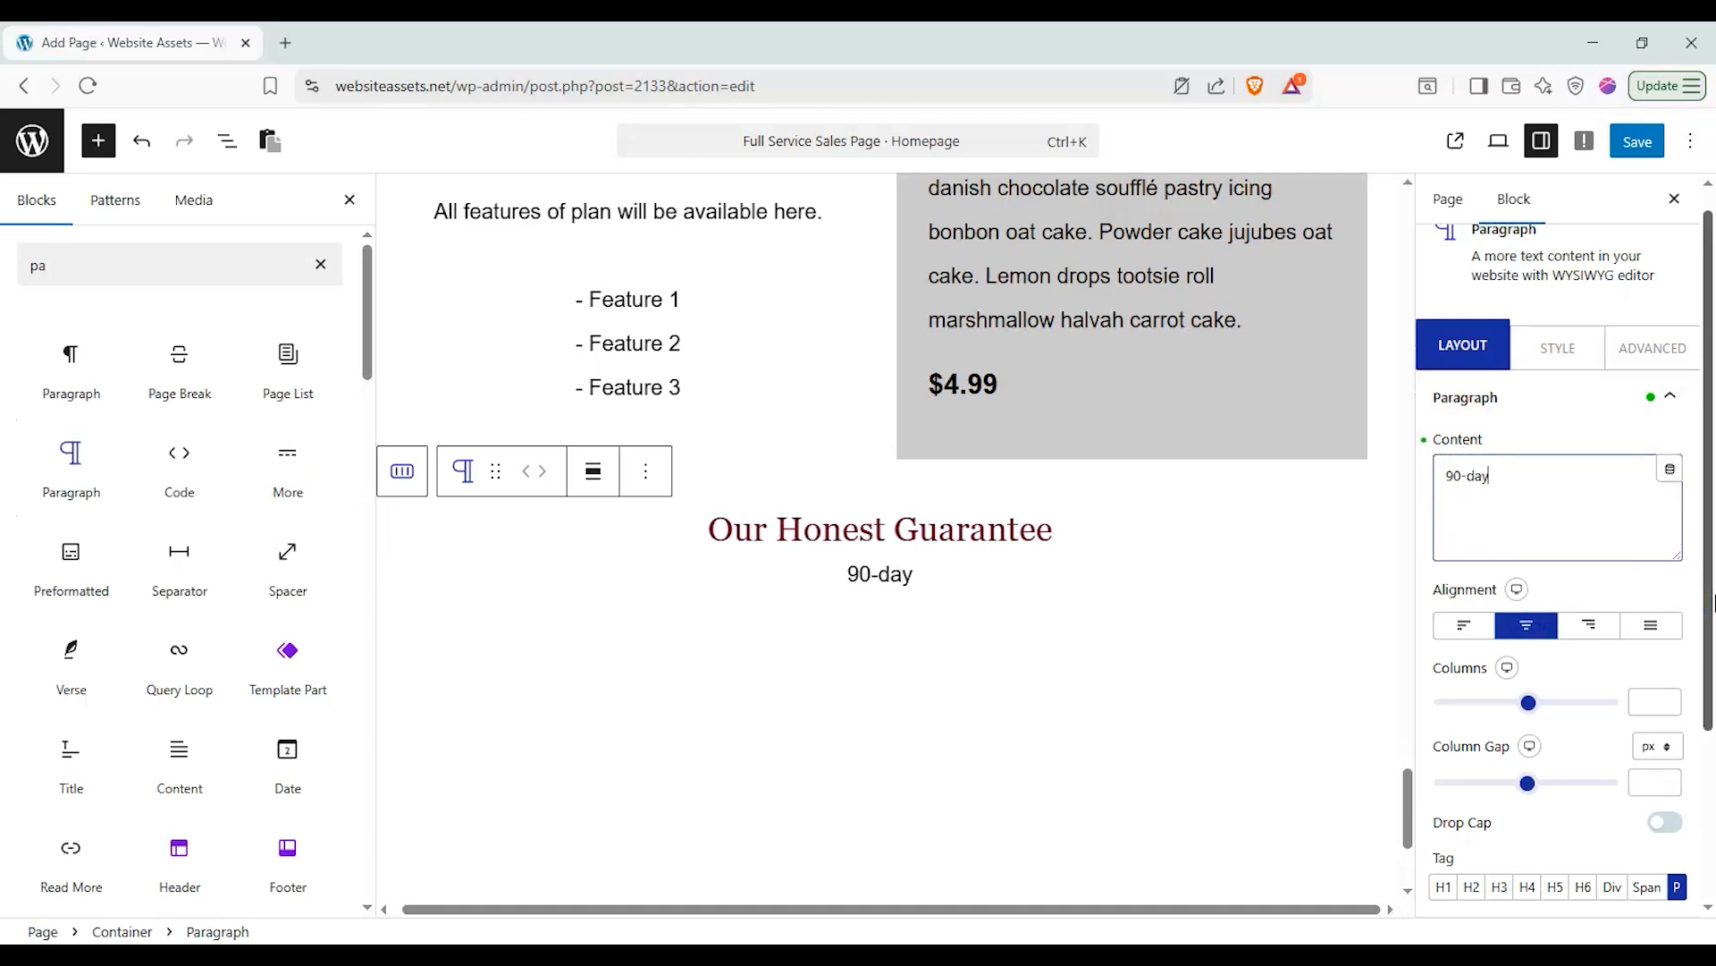
pyautogui.write(' Money Back Guarantee on everything purchas')
pyautogui.write('. ')
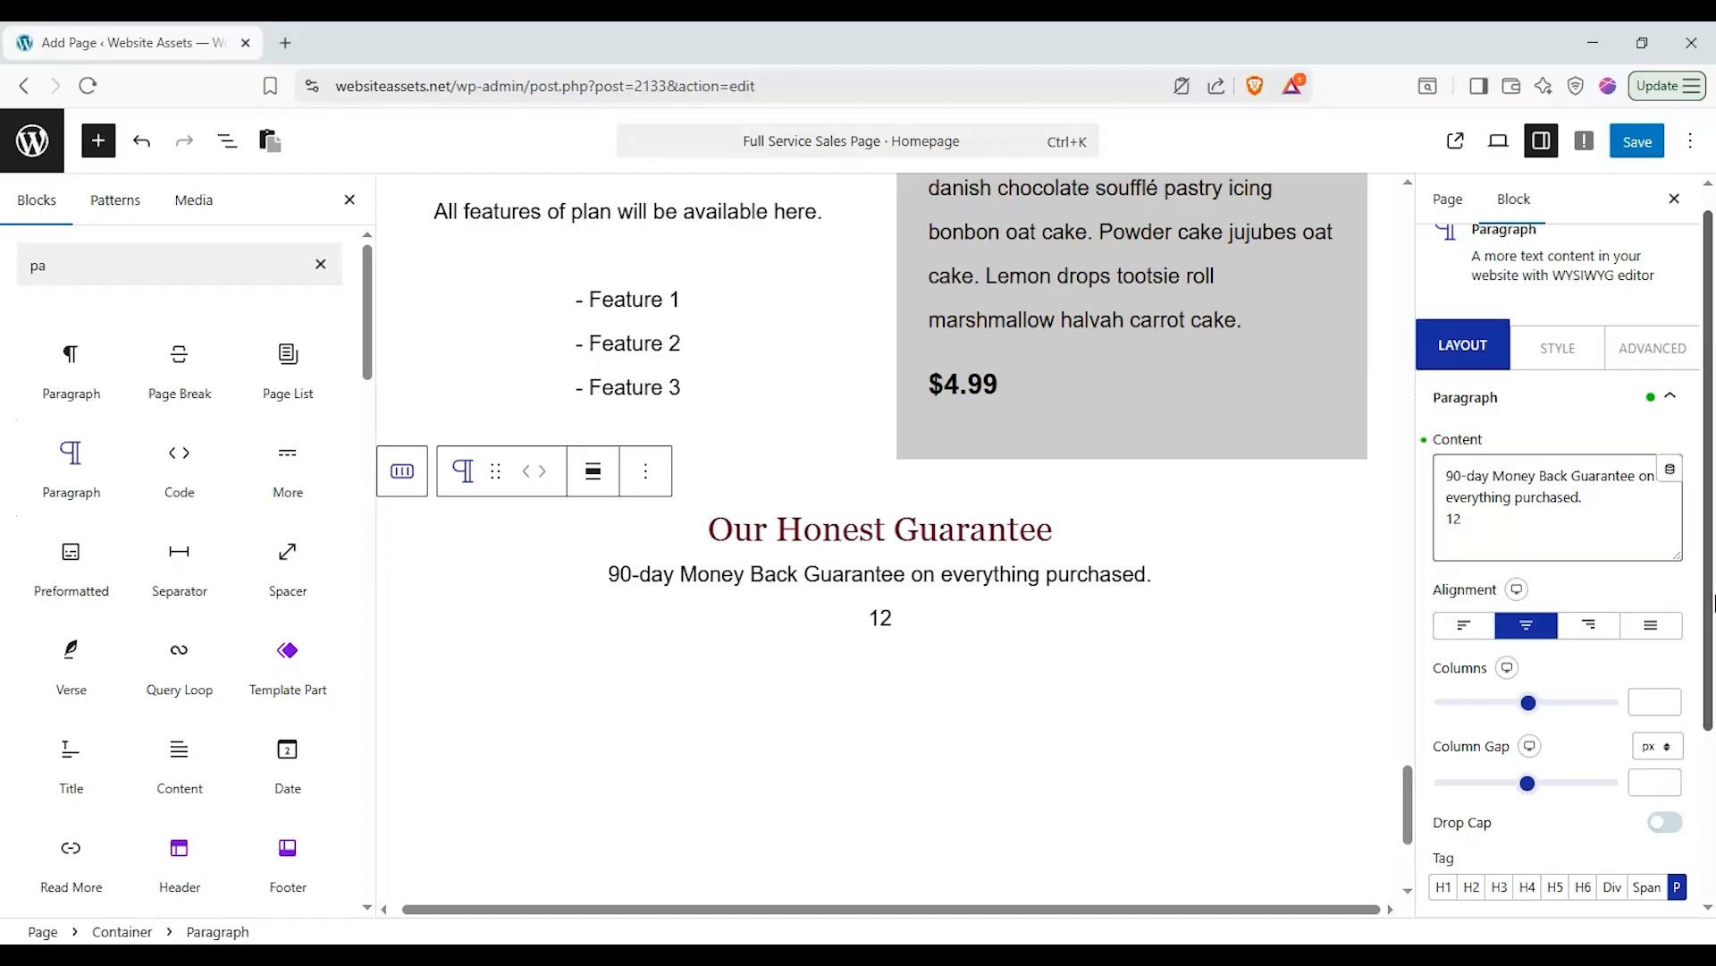
# Add a second line to the guarantee paragraph reading "128-bit backend encryption. Your data is safe with us.".
pyautogui.write('128-bit backend encryption. Y')
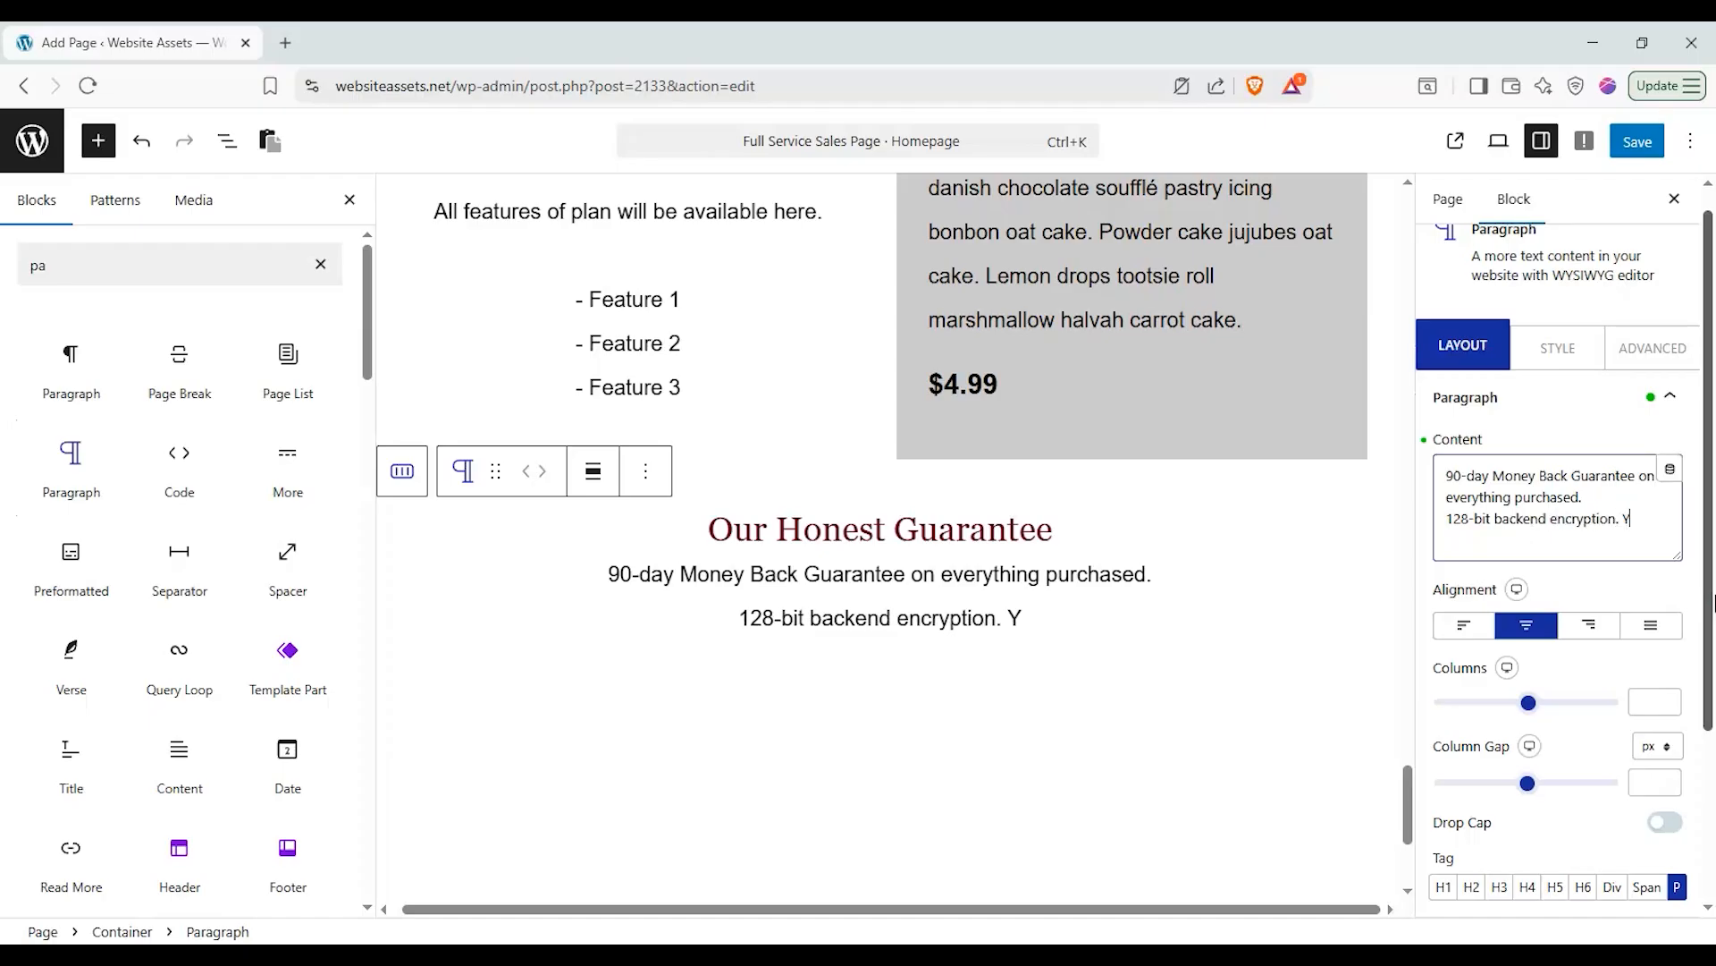
pyautogui.write('our data is safe witrh u')
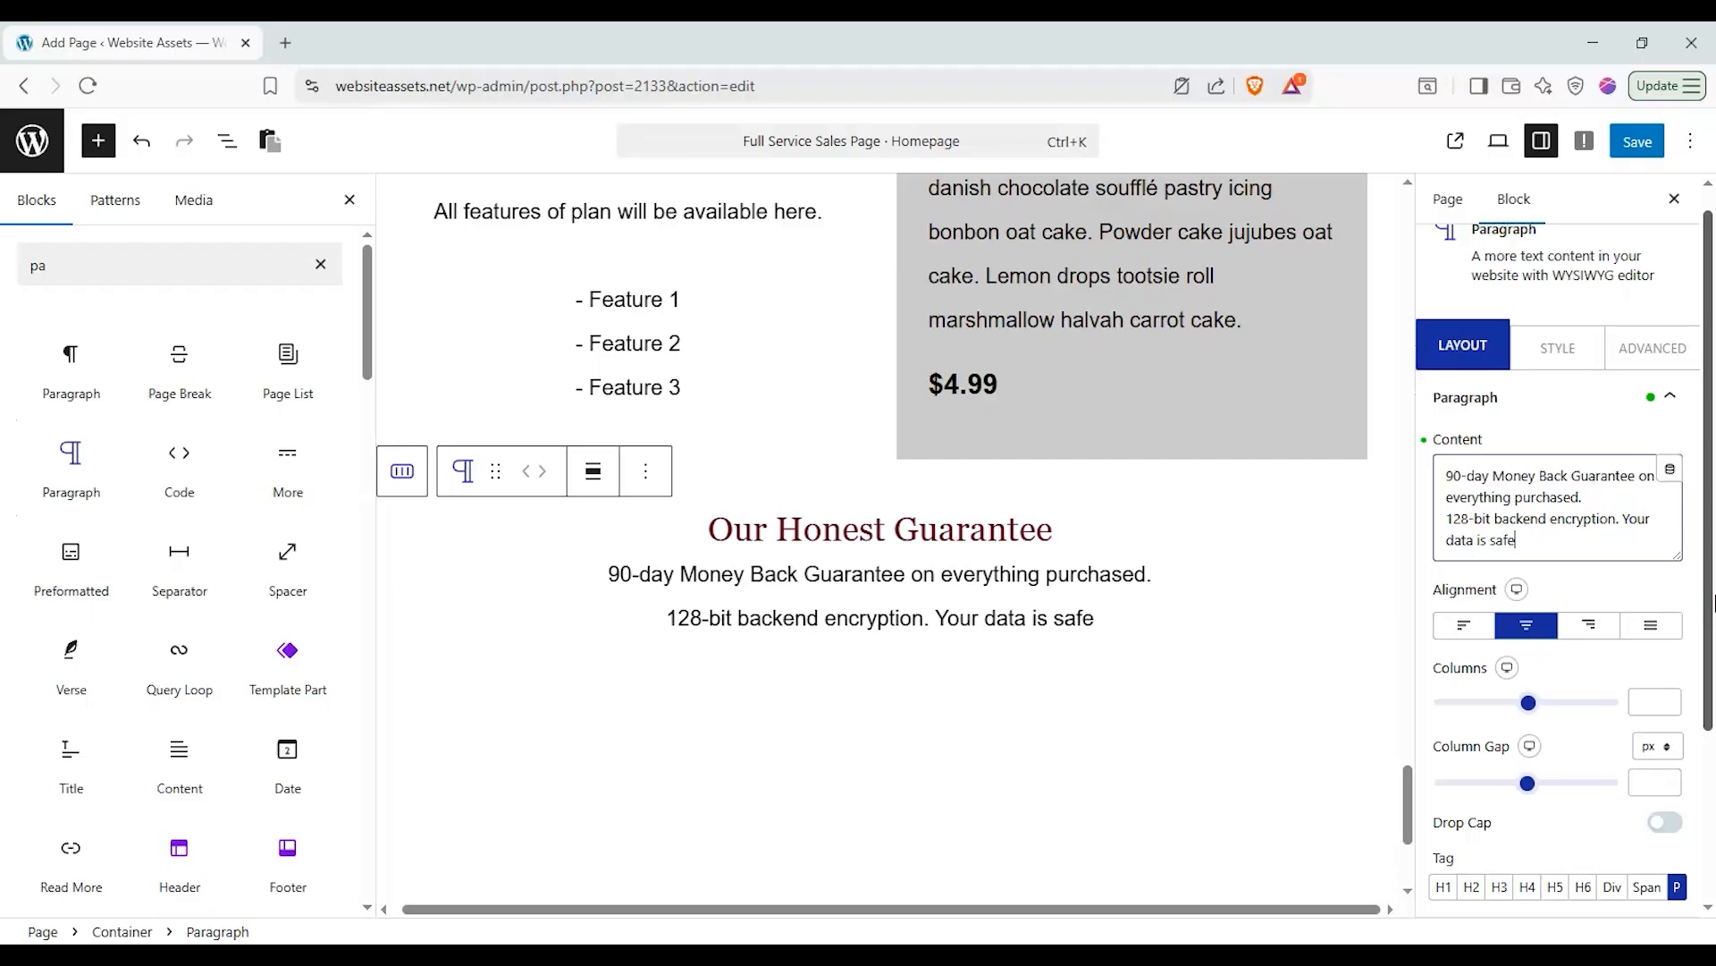
pyautogui.press('BackSpace')
pyautogui.press('BackSpace')
pyautogui.press('BackSpace')
pyautogui.press('BackSpace')
pyautogui.write('h us.')
pyautogui.press('Return')
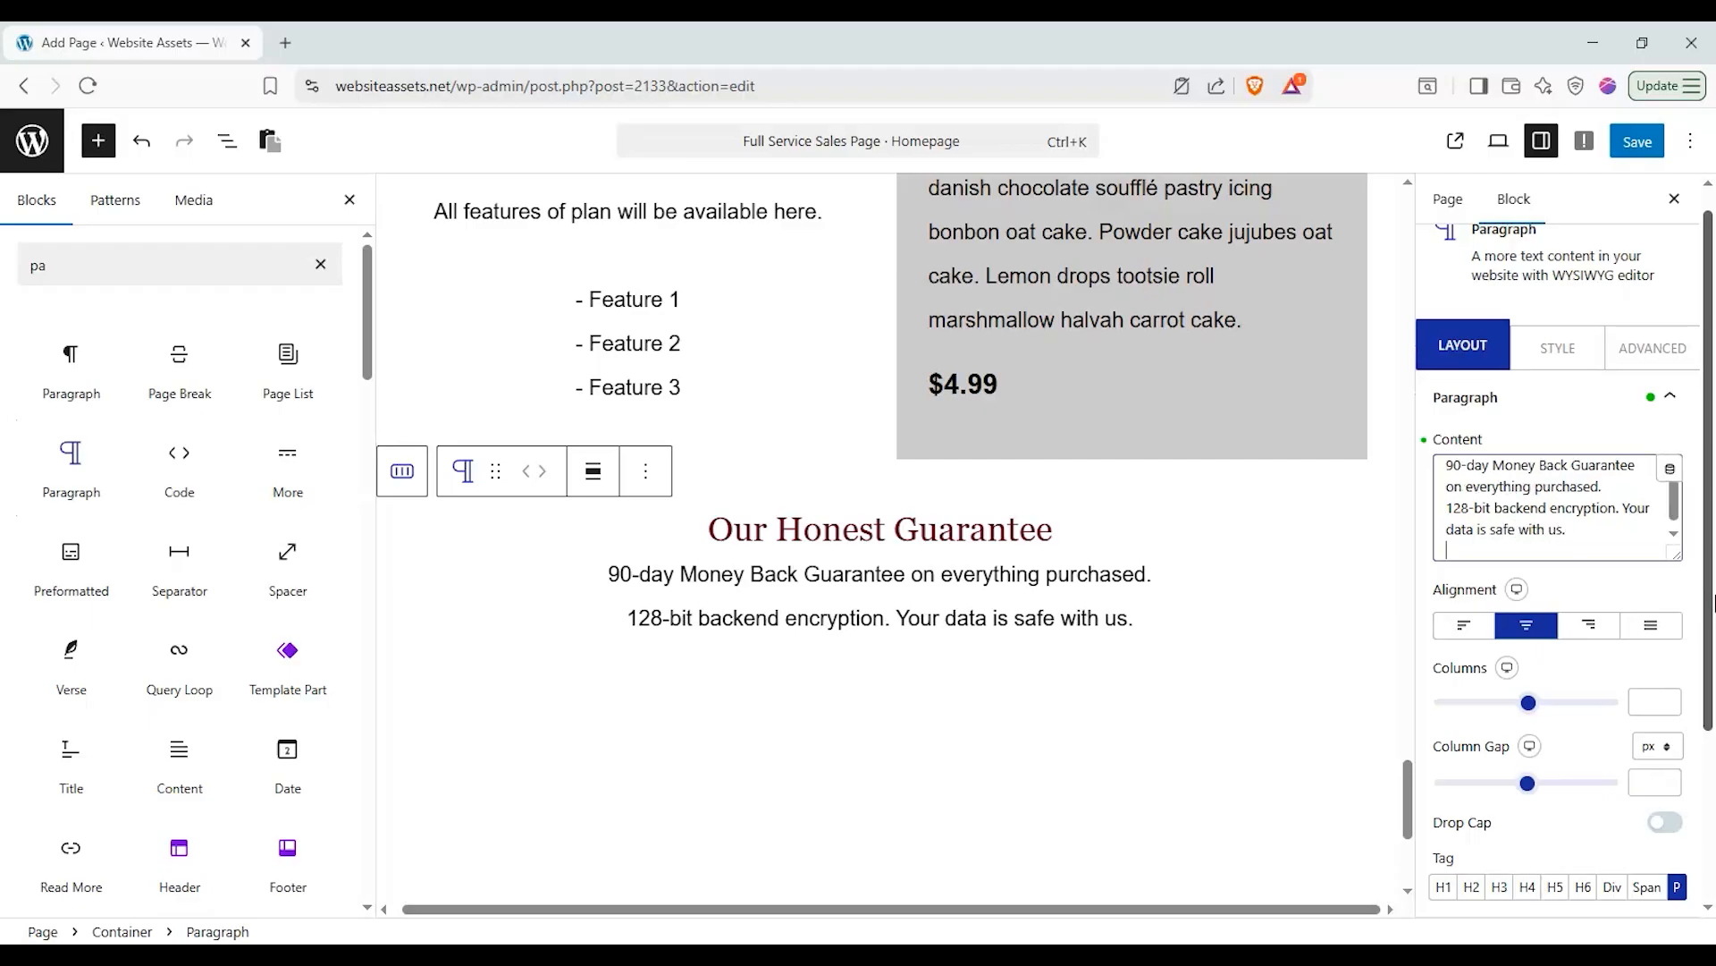
# Add a third guarantee line: "Once you buy the phone, we have no control and it is purely in your hands to keep.".
pyautogui.write('Once you buy the phone, we have no control and it is po')
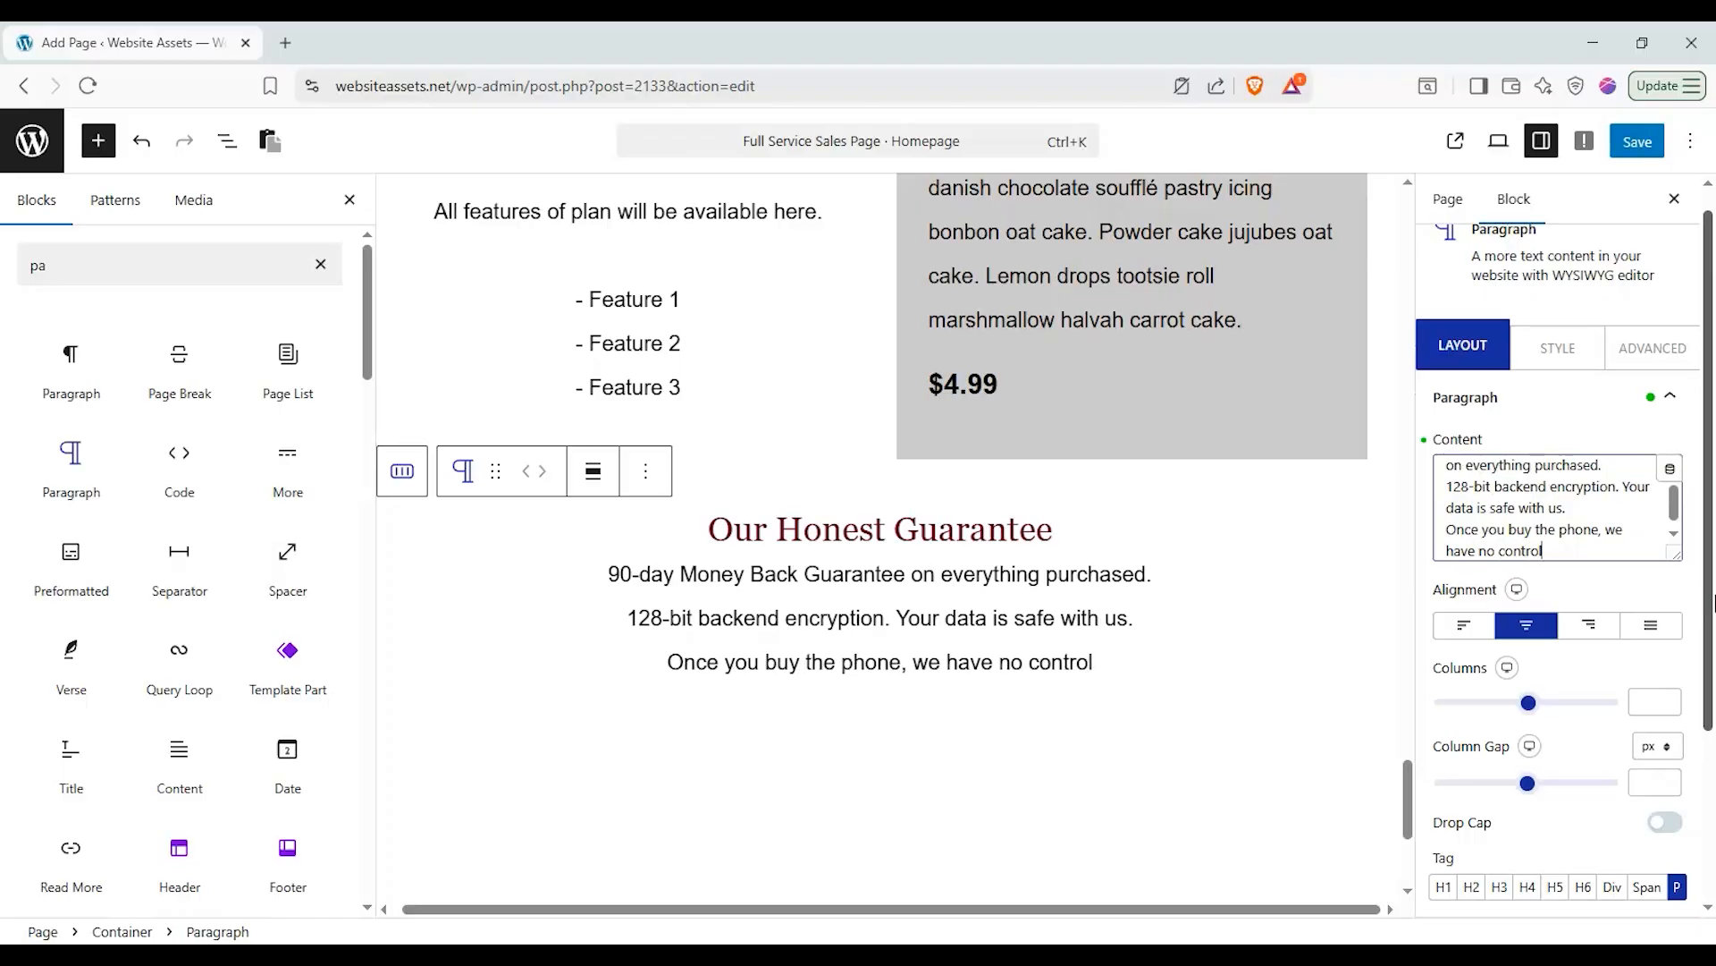
pyautogui.press('BackSpace')
pyautogui.write('urely in yo')
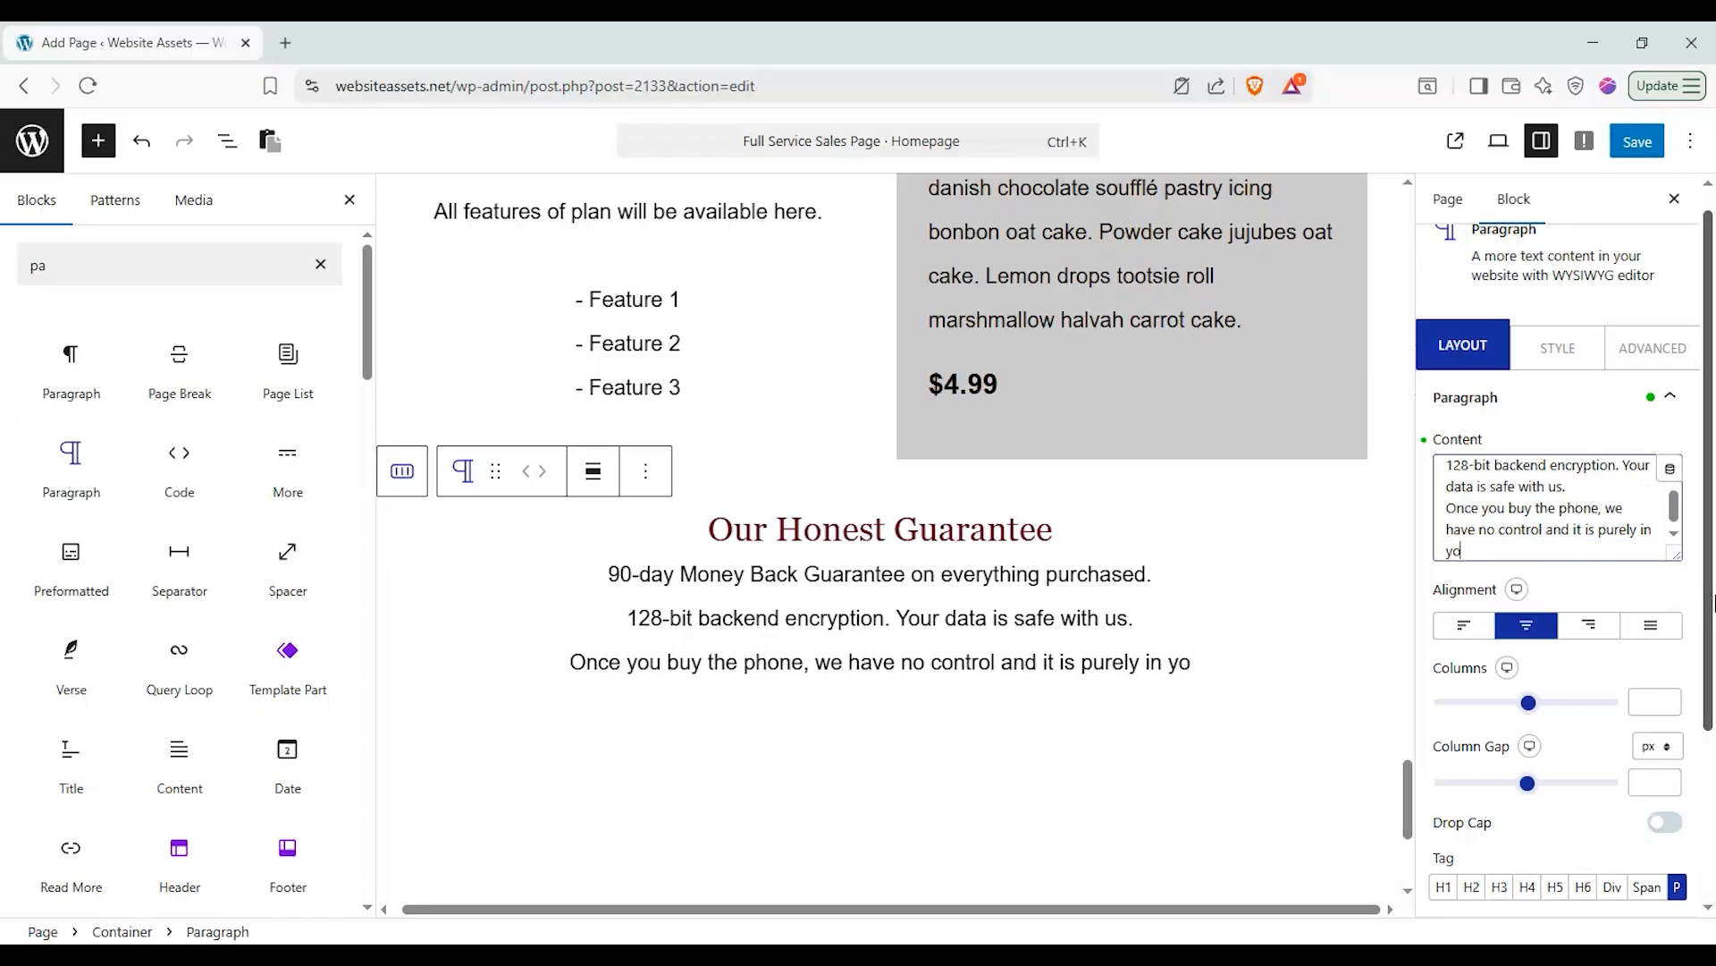
pyautogui.write('ur hands to')
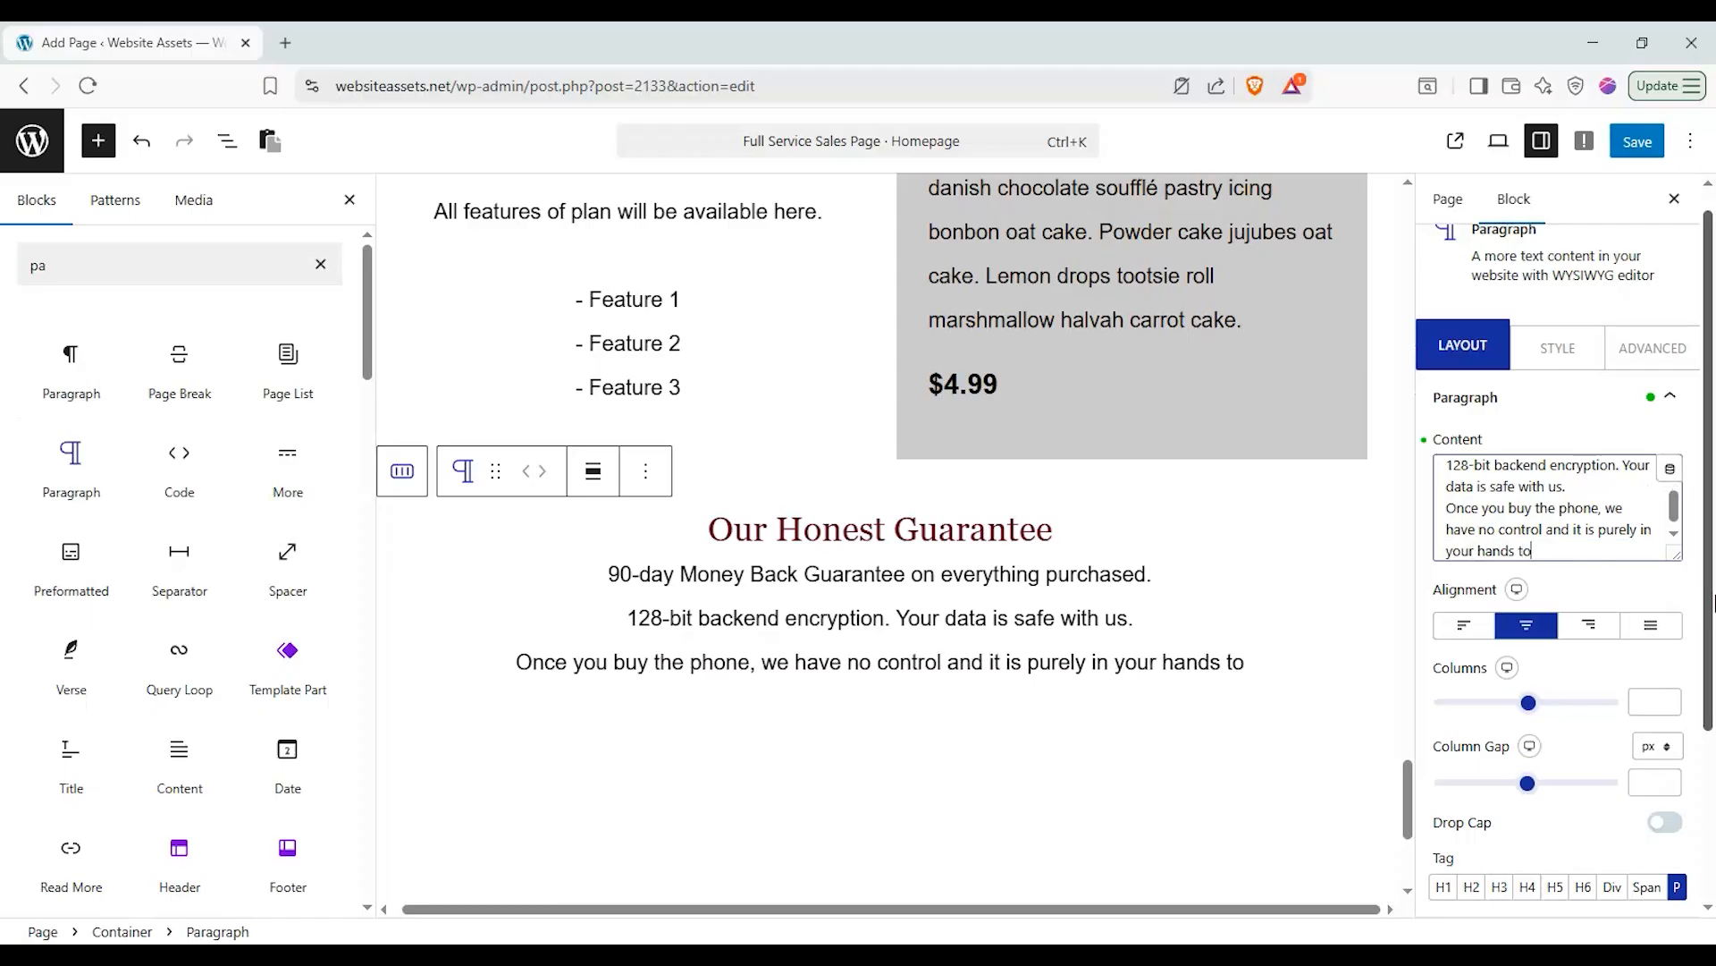
pyautogui.write(' keep.')
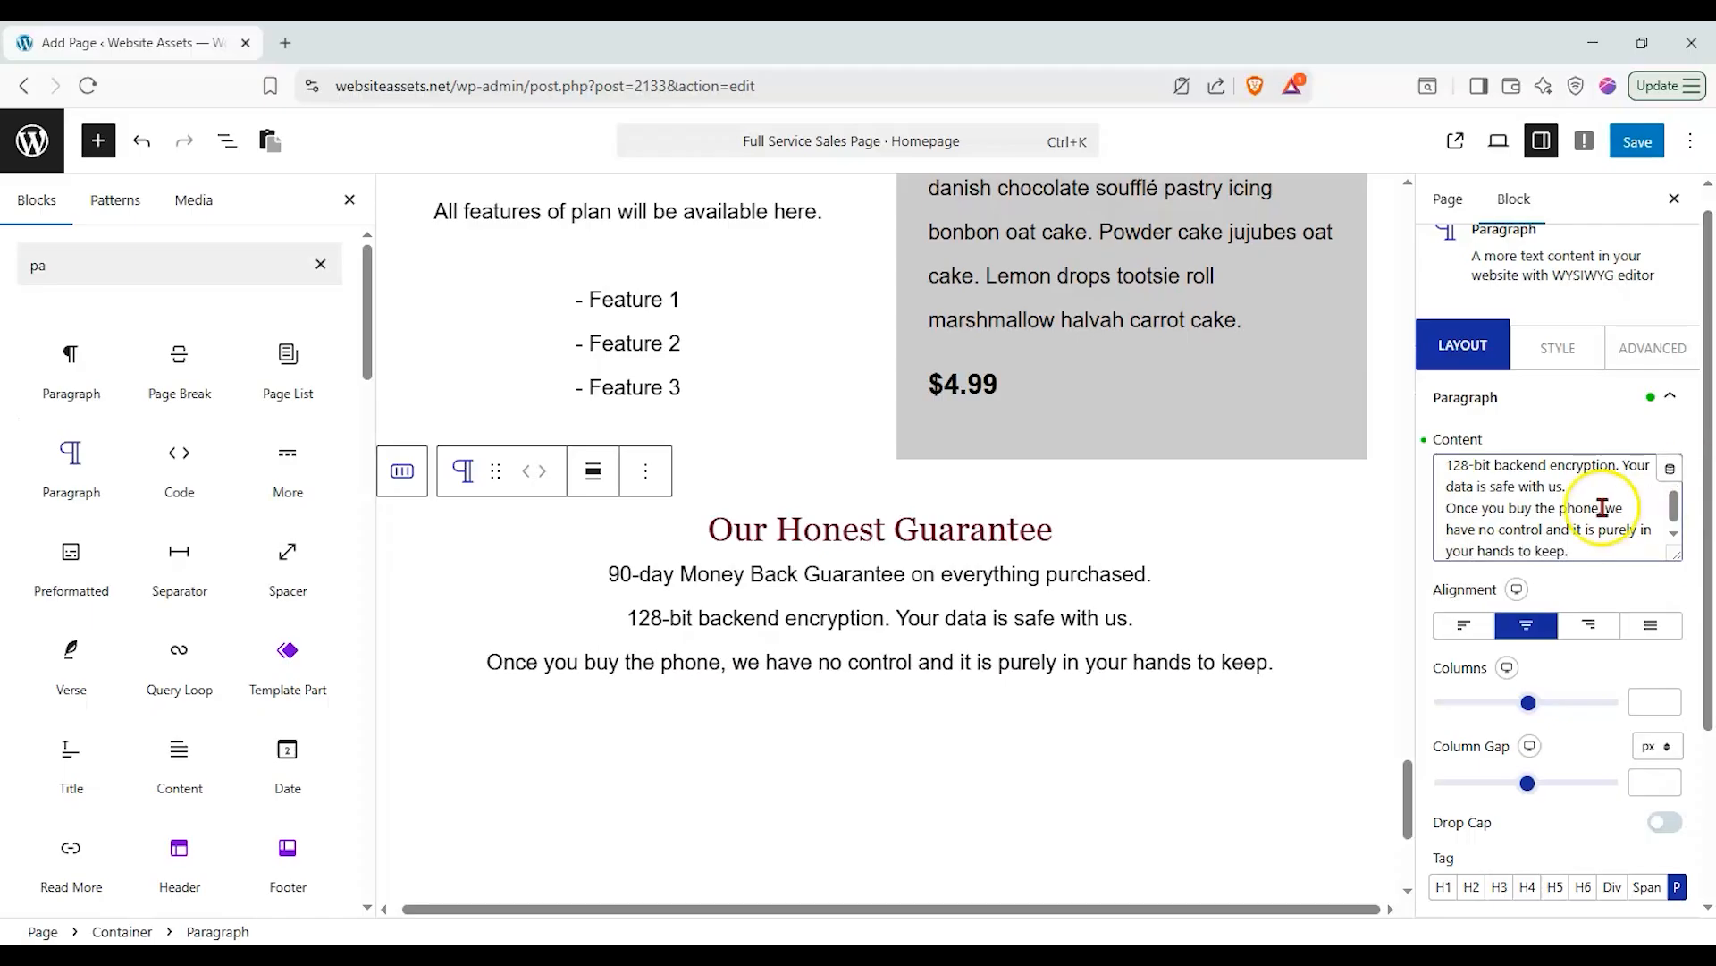
# Examine the pricing section and the guarantee text below it for layout and spacing.
pyautogui.scroll(-1, 1402, 541)
pyautogui.scroll(5, 1298, 565)
pyautogui.scroll(-4, 1294, 570)
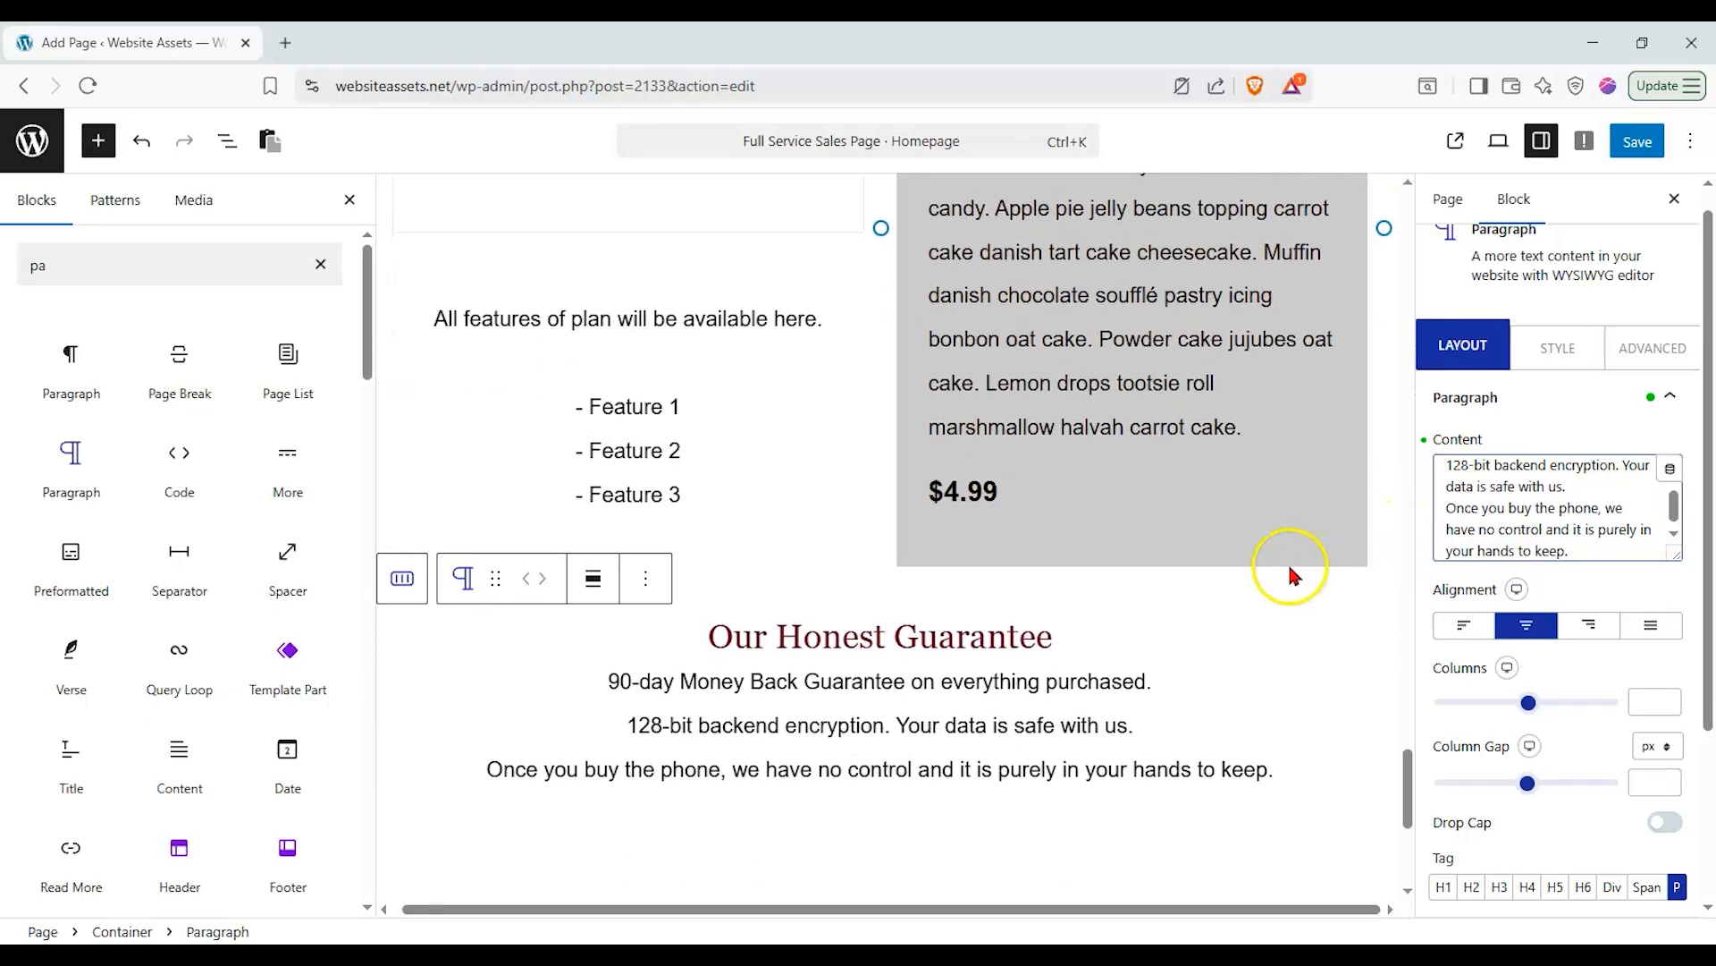
pyautogui.scroll(5, 1275, 563)
pyautogui.scroll(3, 1267, 581)
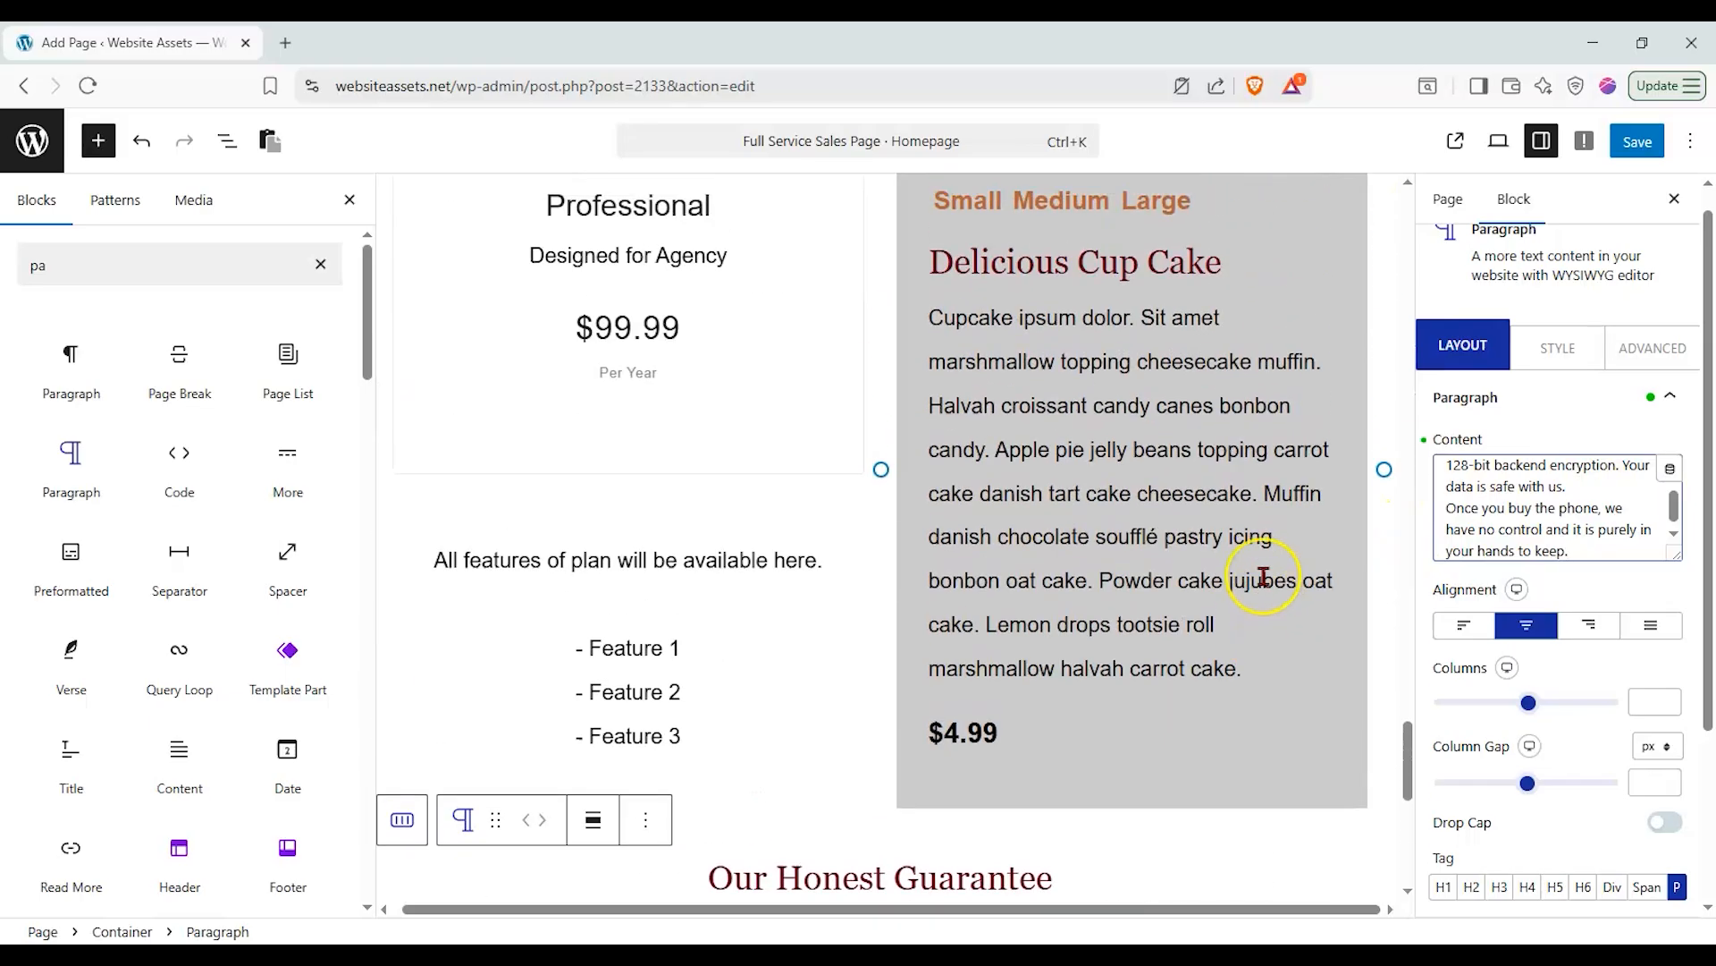
pyautogui.scroll(-1, 1264, 577)
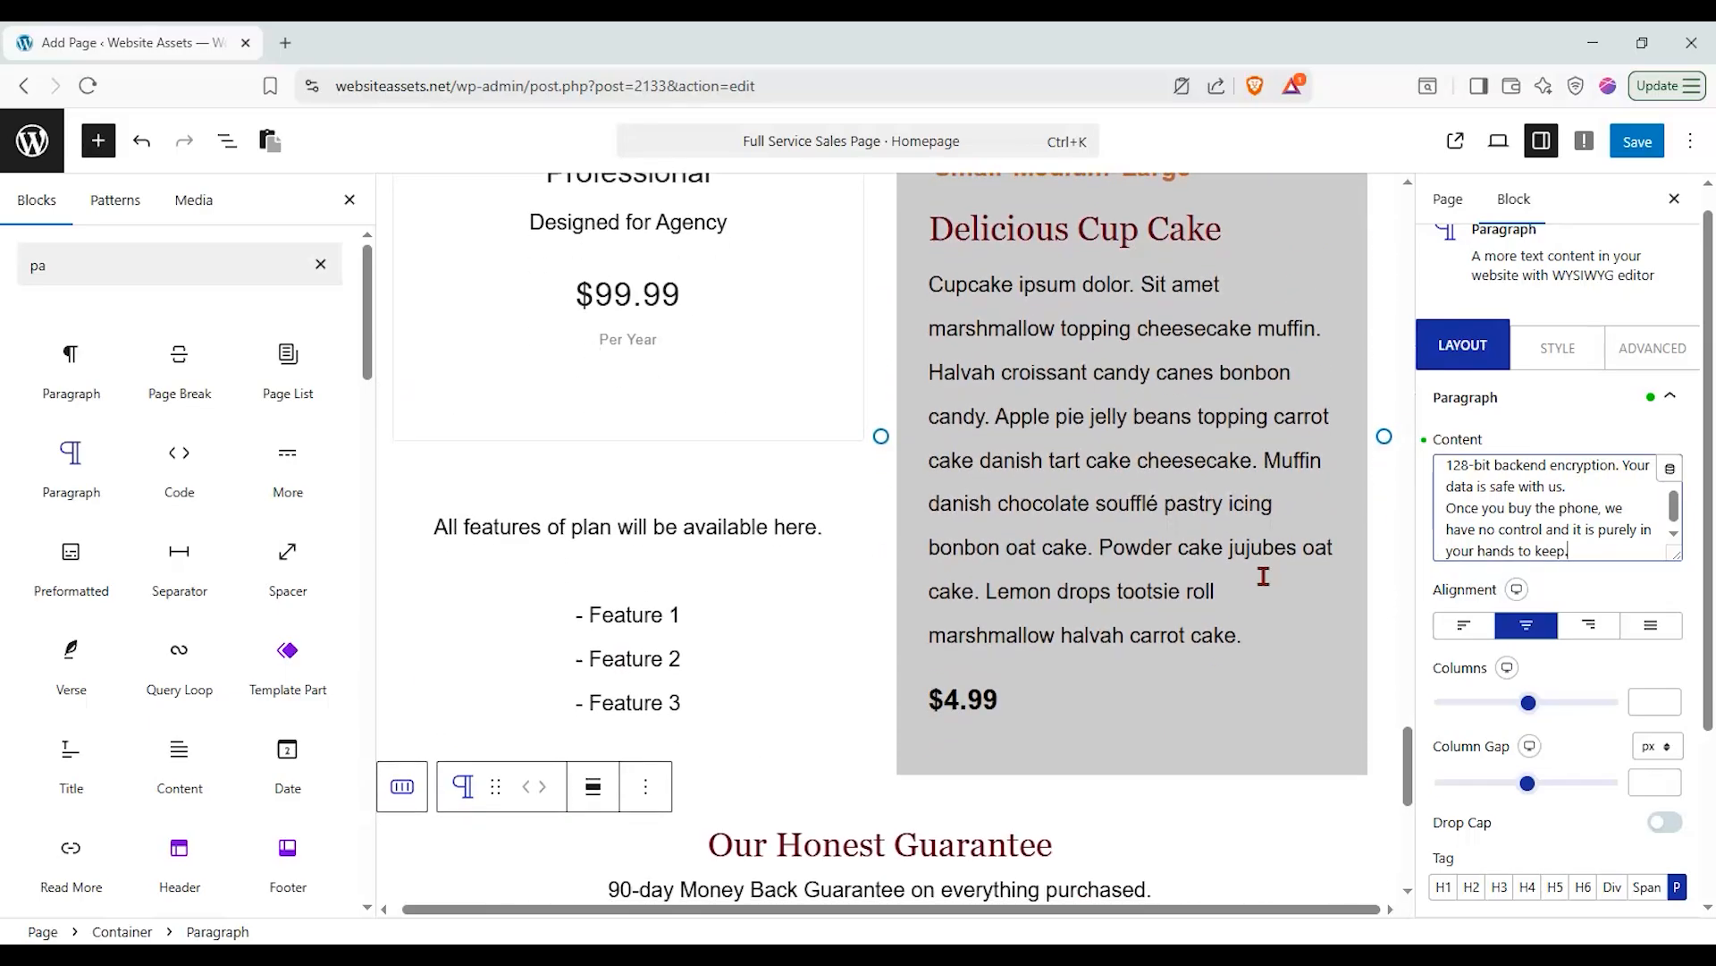
pyautogui.scroll(-4, 1264, 577)
pyautogui.scroll(3, 1260, 570)
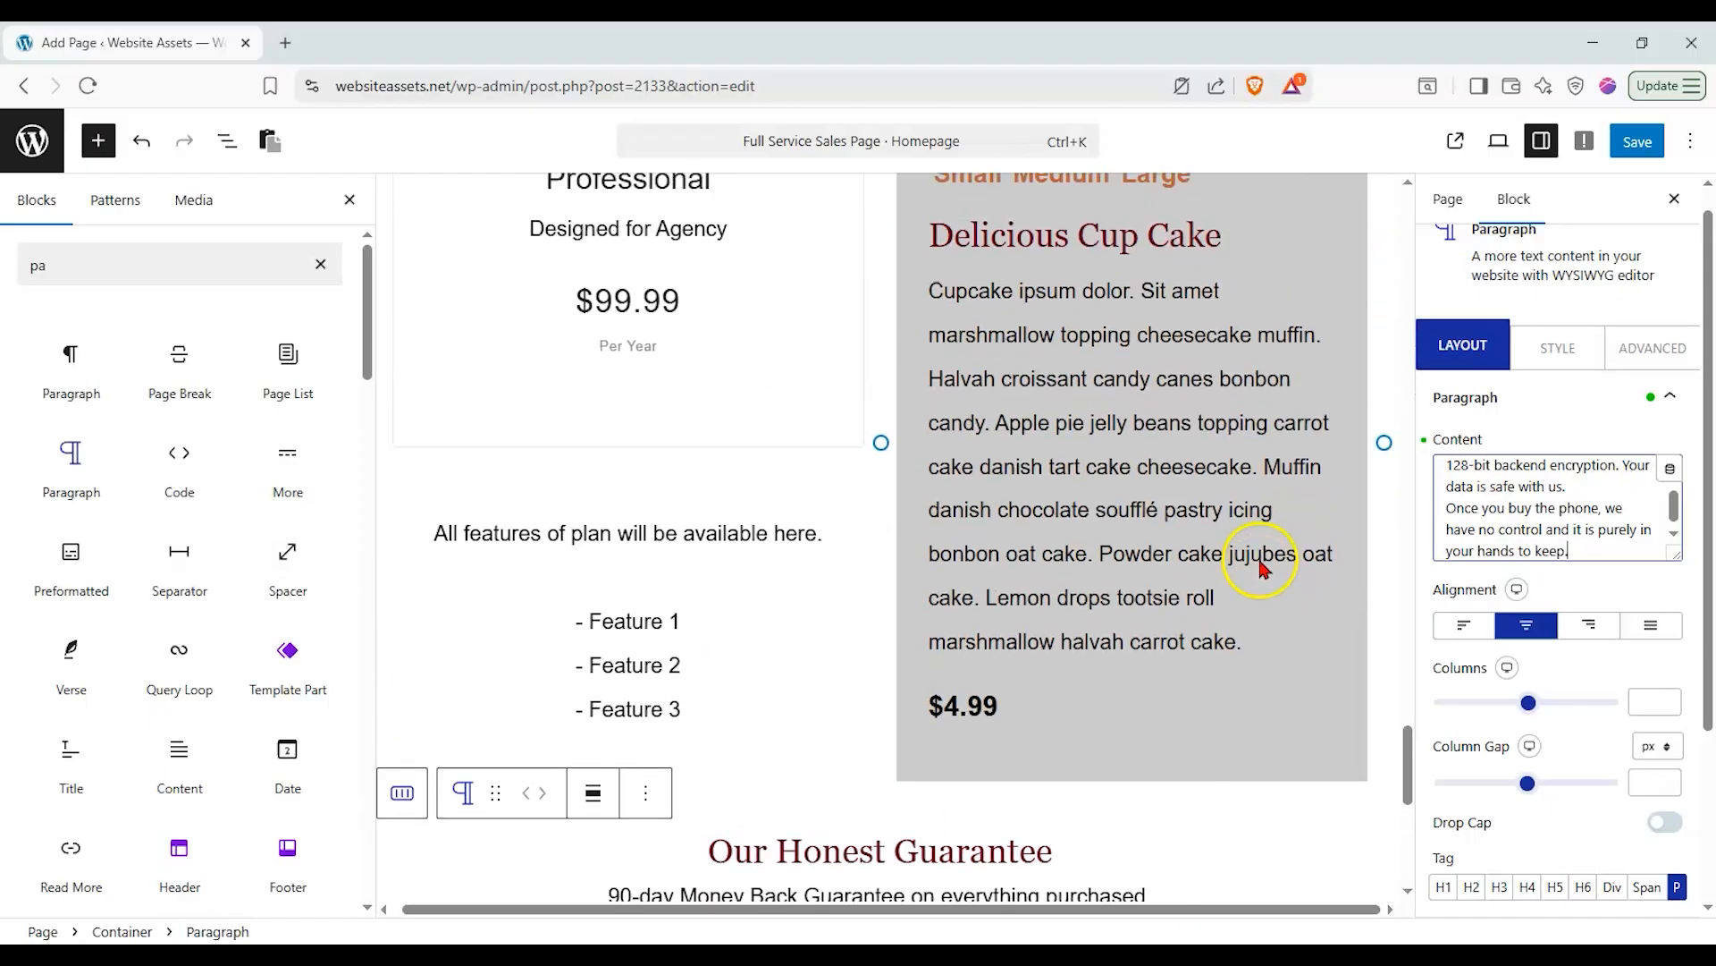
pyautogui.scroll(-3, 1251, 568)
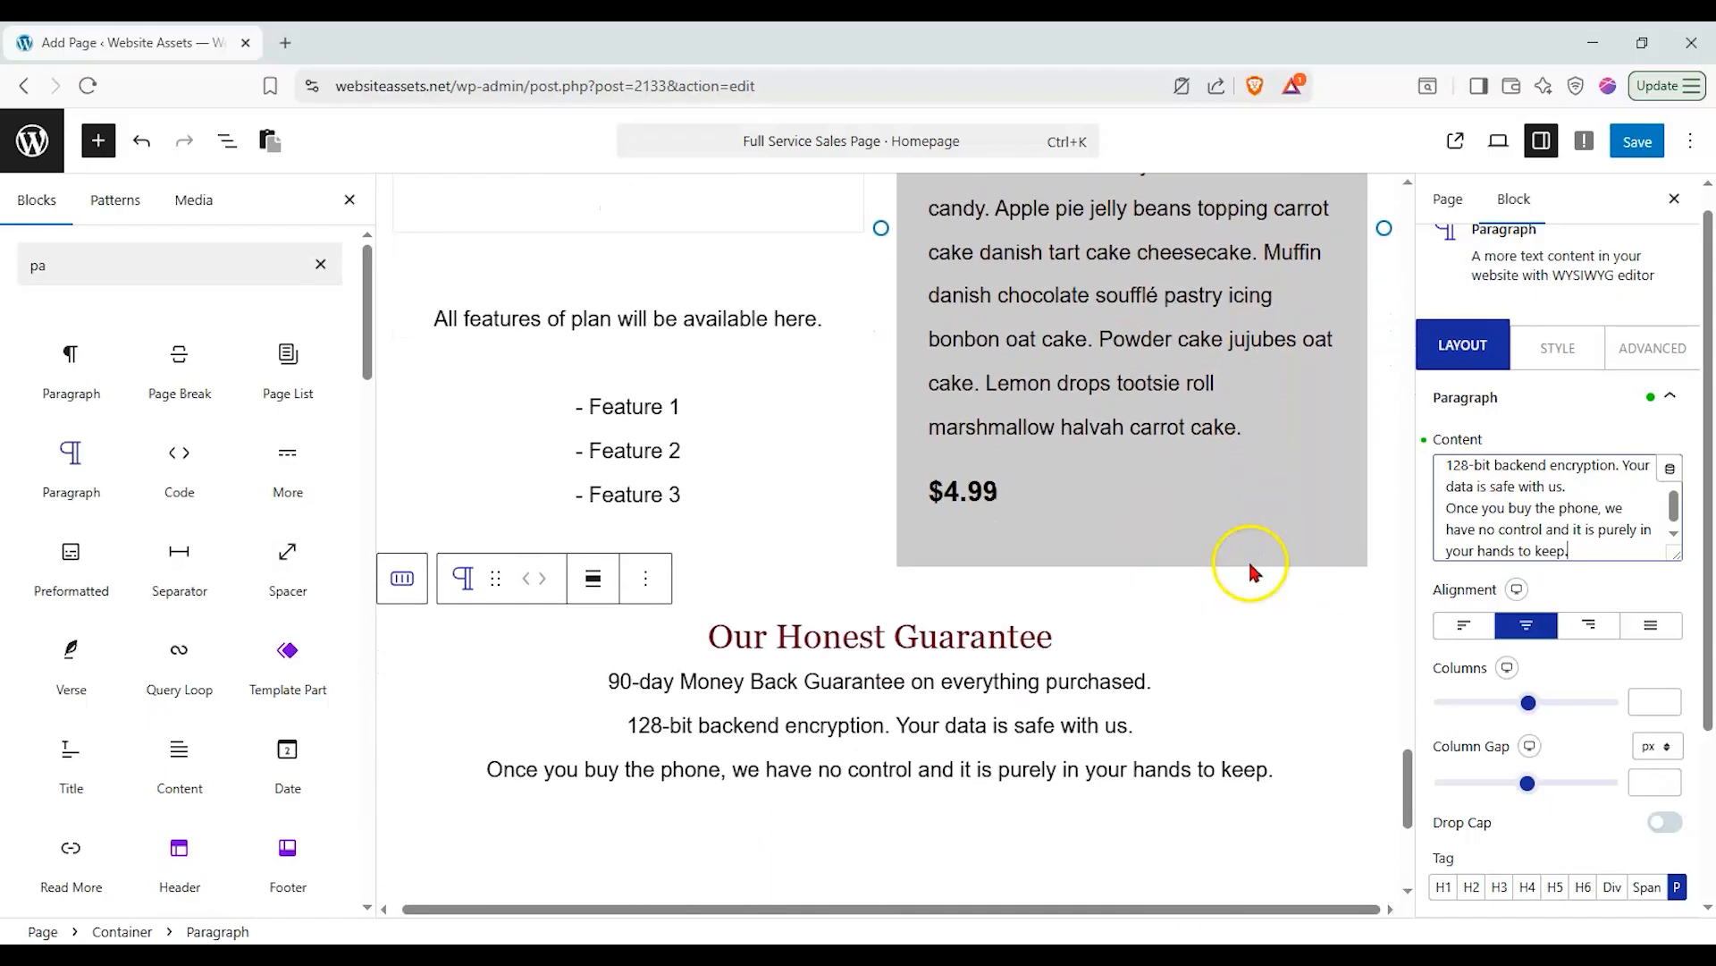
pyautogui.click(1006, 681)
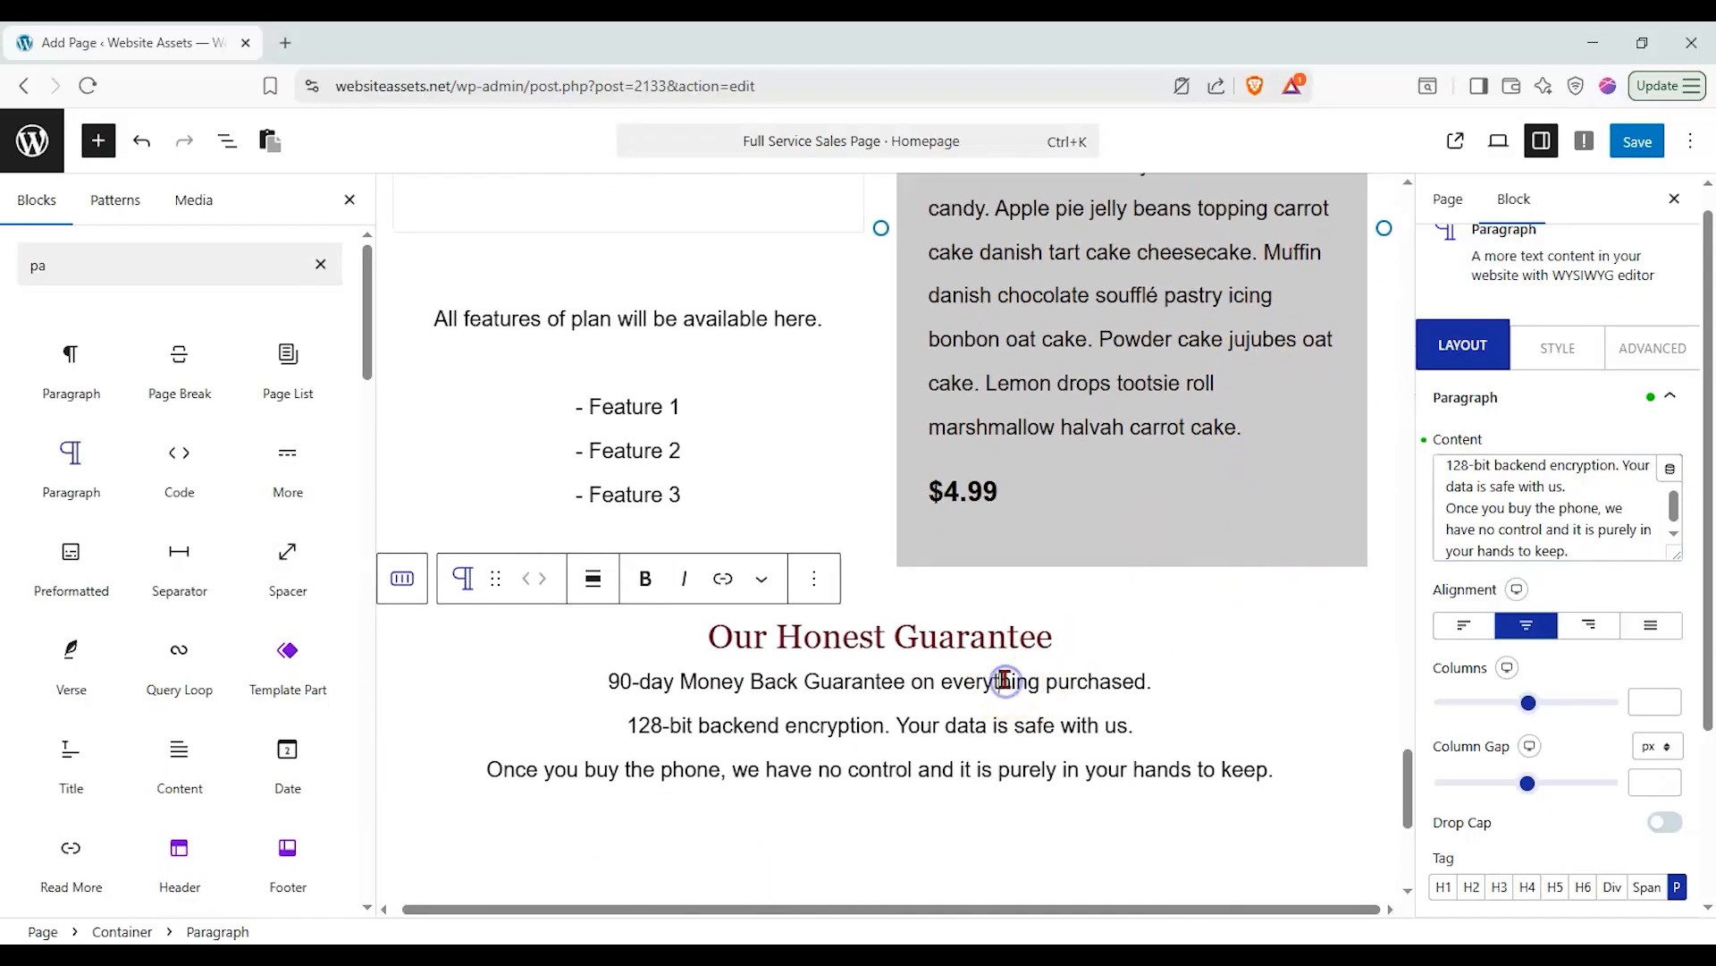
pyautogui.scroll(-1, 993, 733)
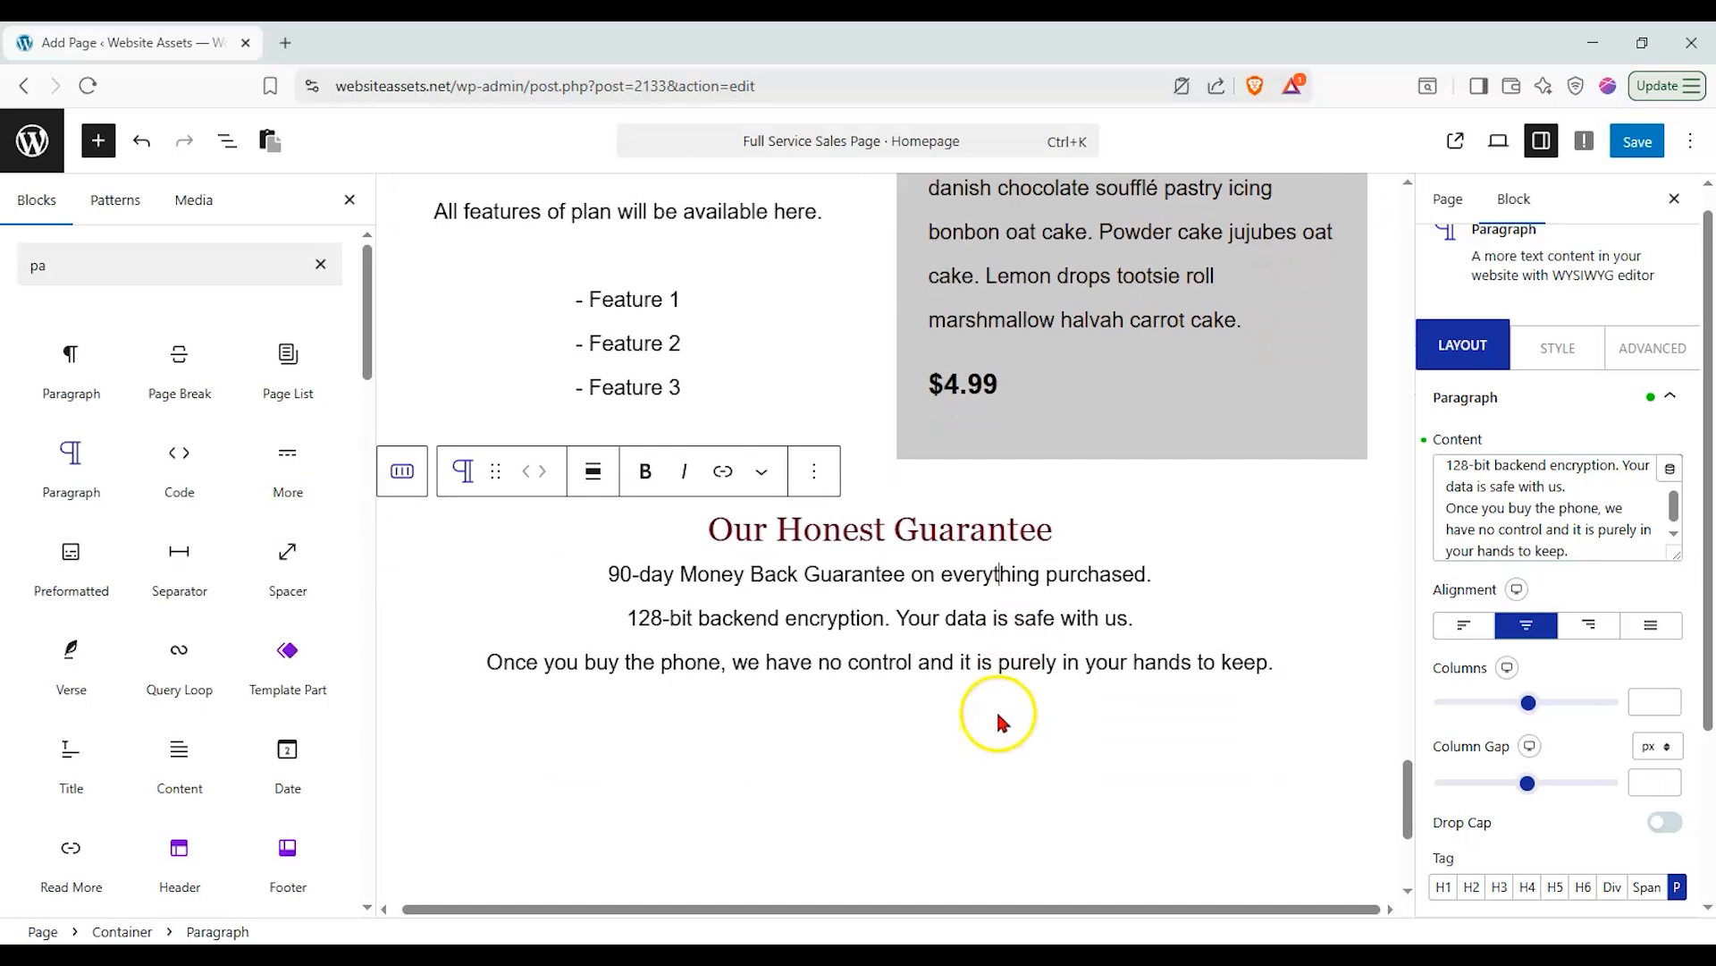
pyautogui.scroll(-1, 1322, 658)
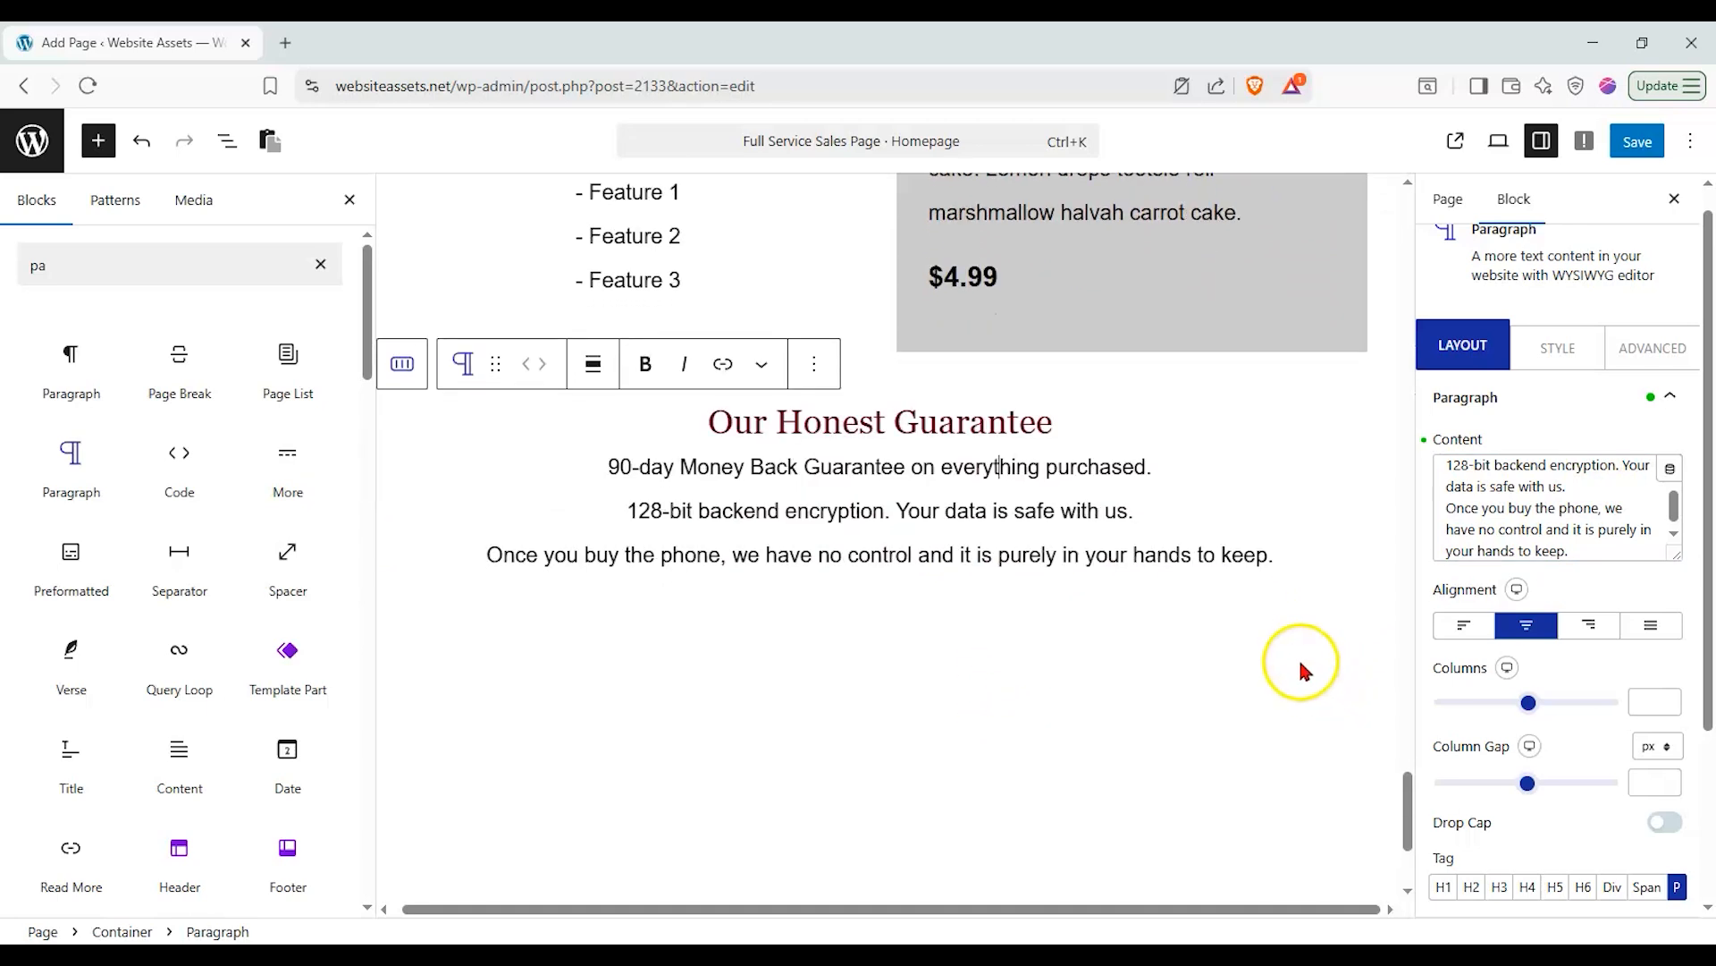
pyautogui.scroll(2, 1302, 671)
pyautogui.scroll(-1, 1291, 655)
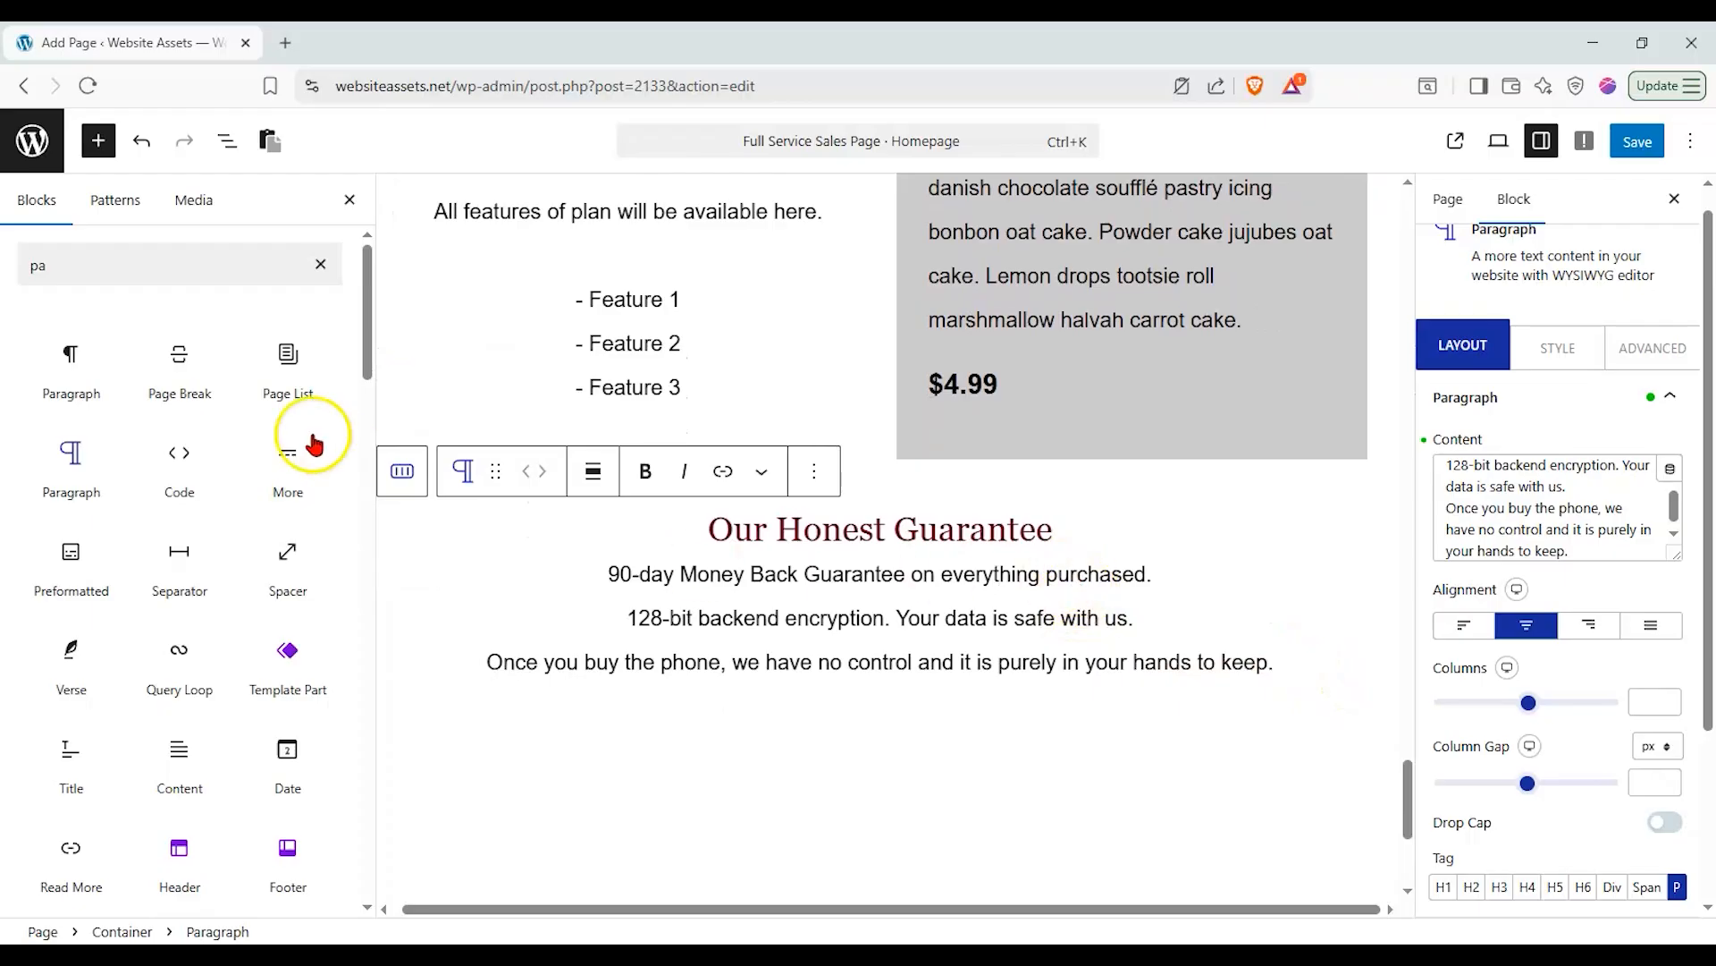
# Insert a single-column Flexbox container below the guarantee section.
pyautogui.click(950, 751)
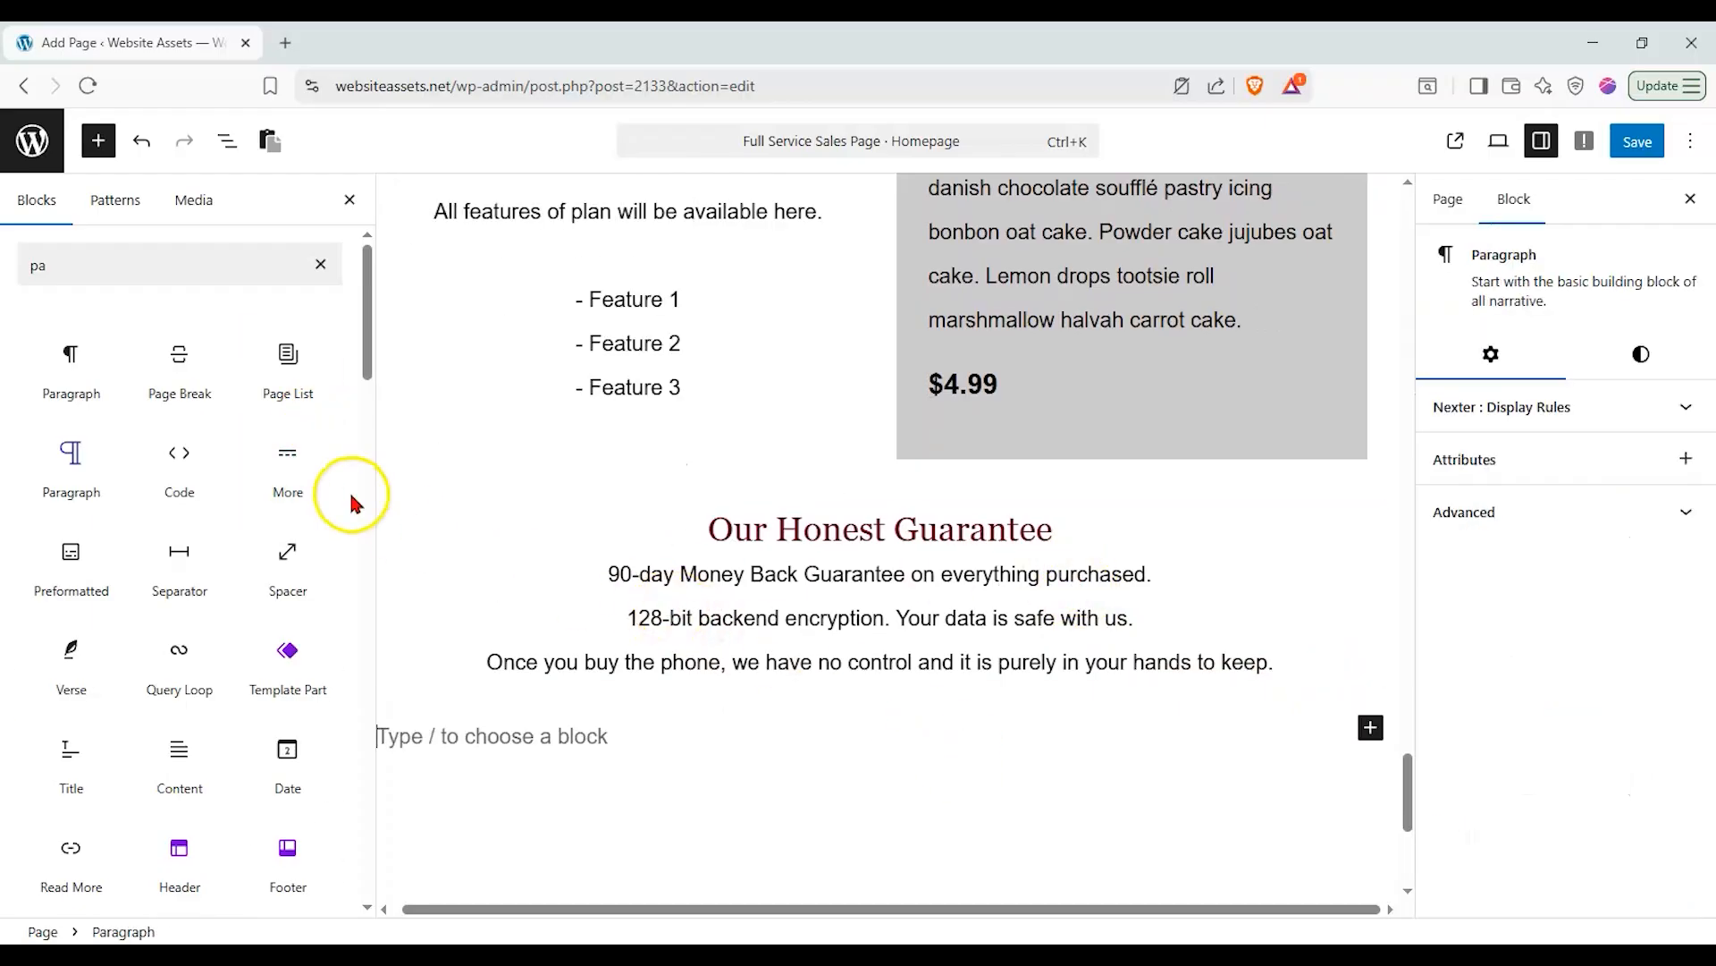
pyautogui.click(320, 264)
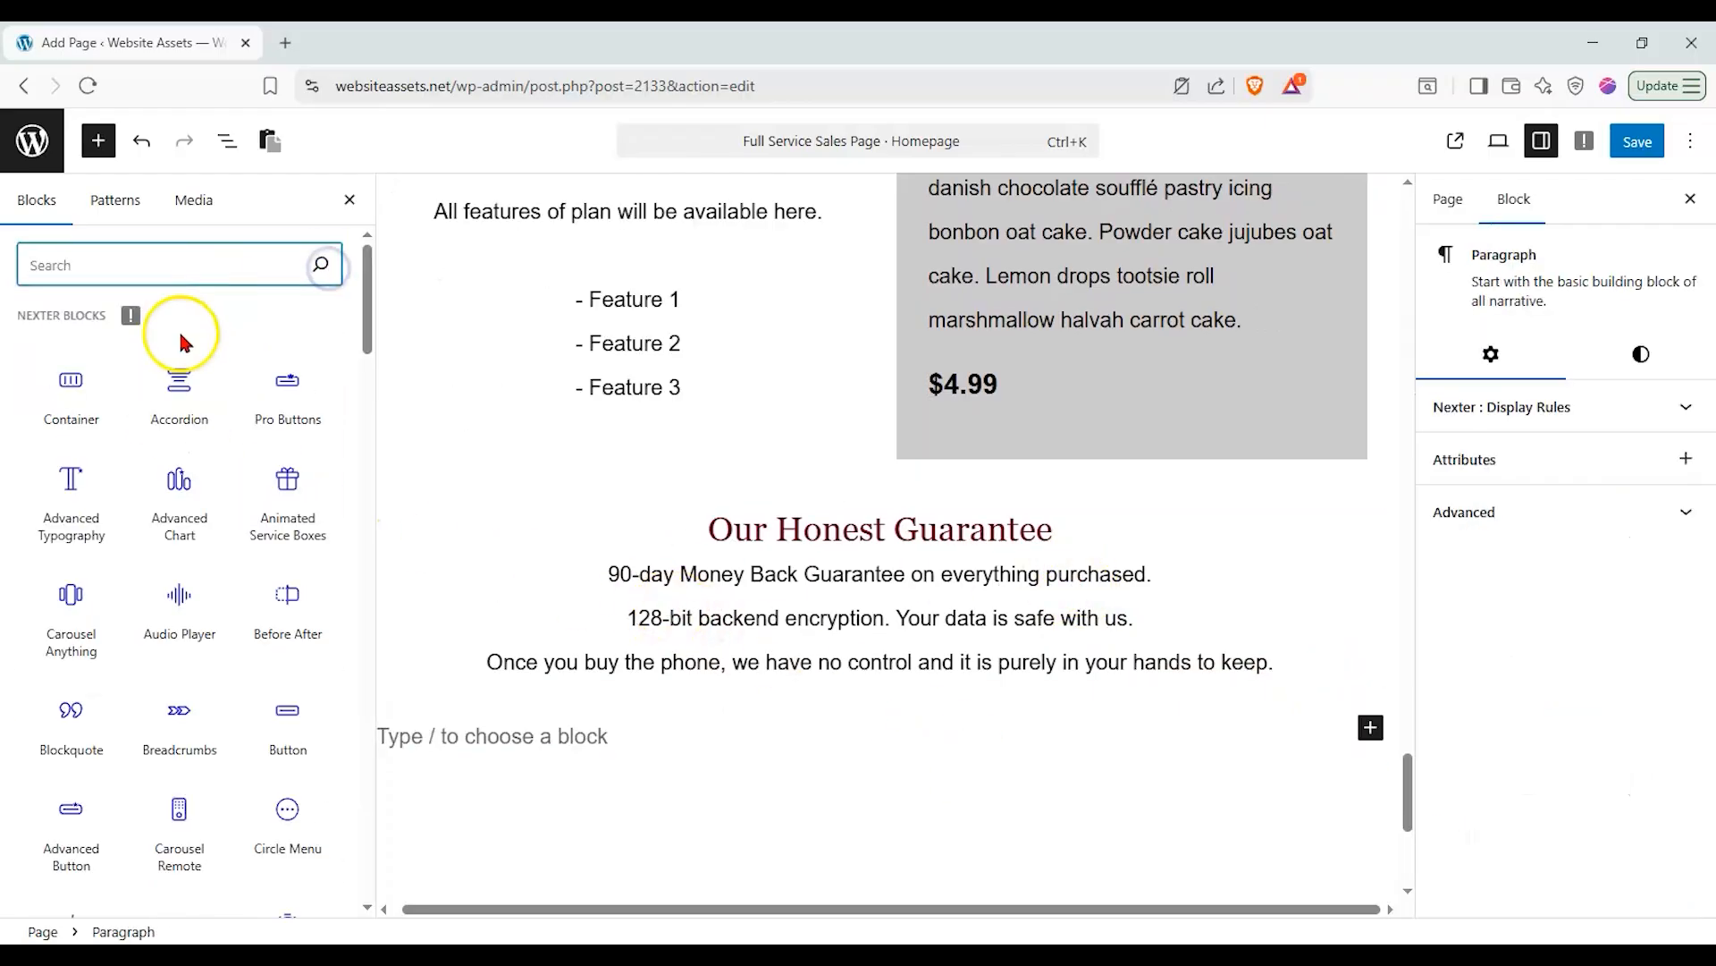
pyautogui.moveTo(71, 393); pyautogui.dragTo(1070, 718)
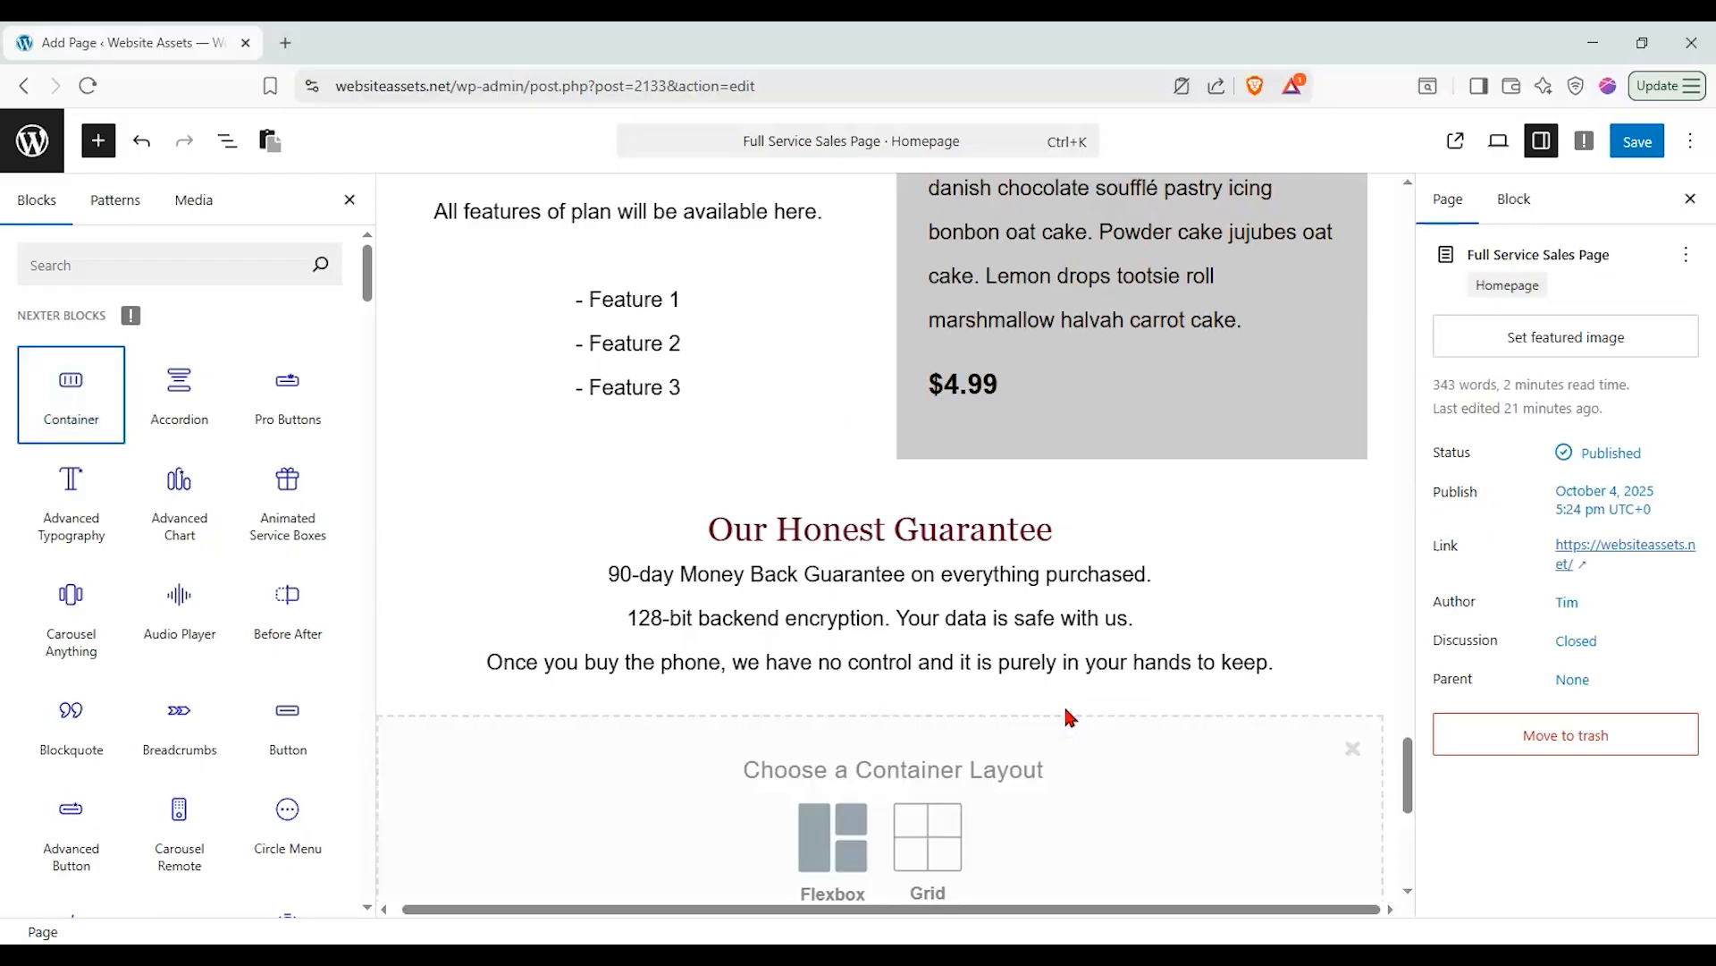
pyautogui.click(860, 726)
pyautogui.click(581, 709)
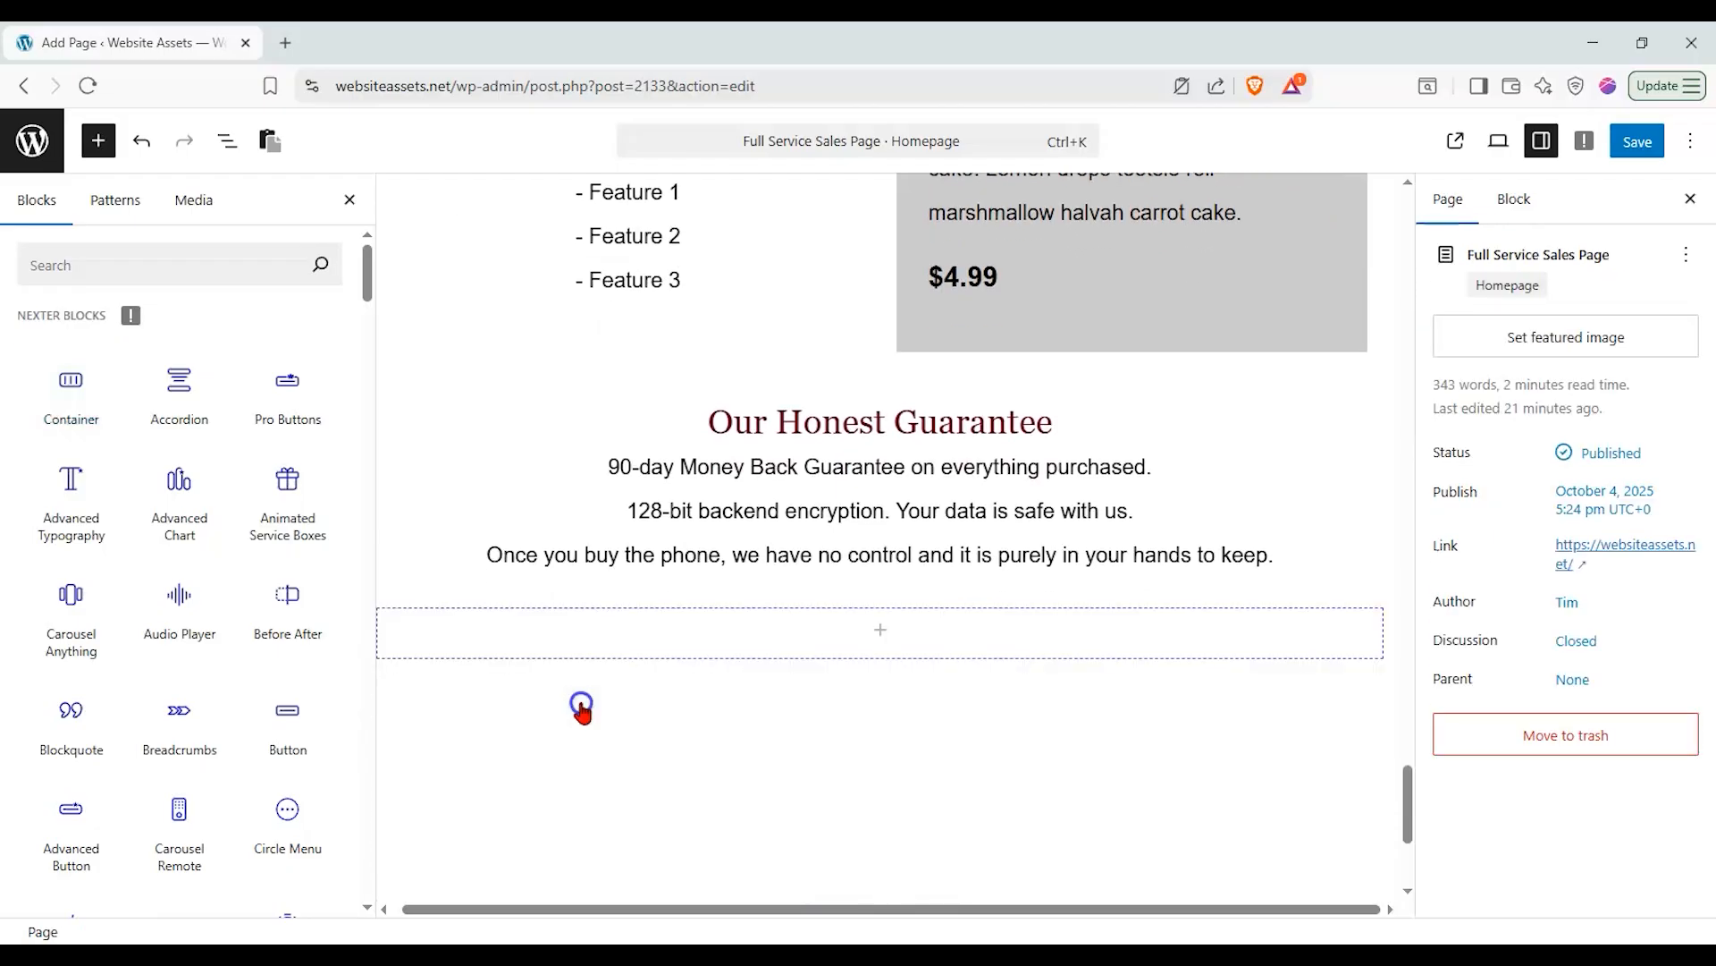
# Search the blocks for "he", add a Nexter Heading inside the new bottom container and center it.
pyautogui.click(132, 263)
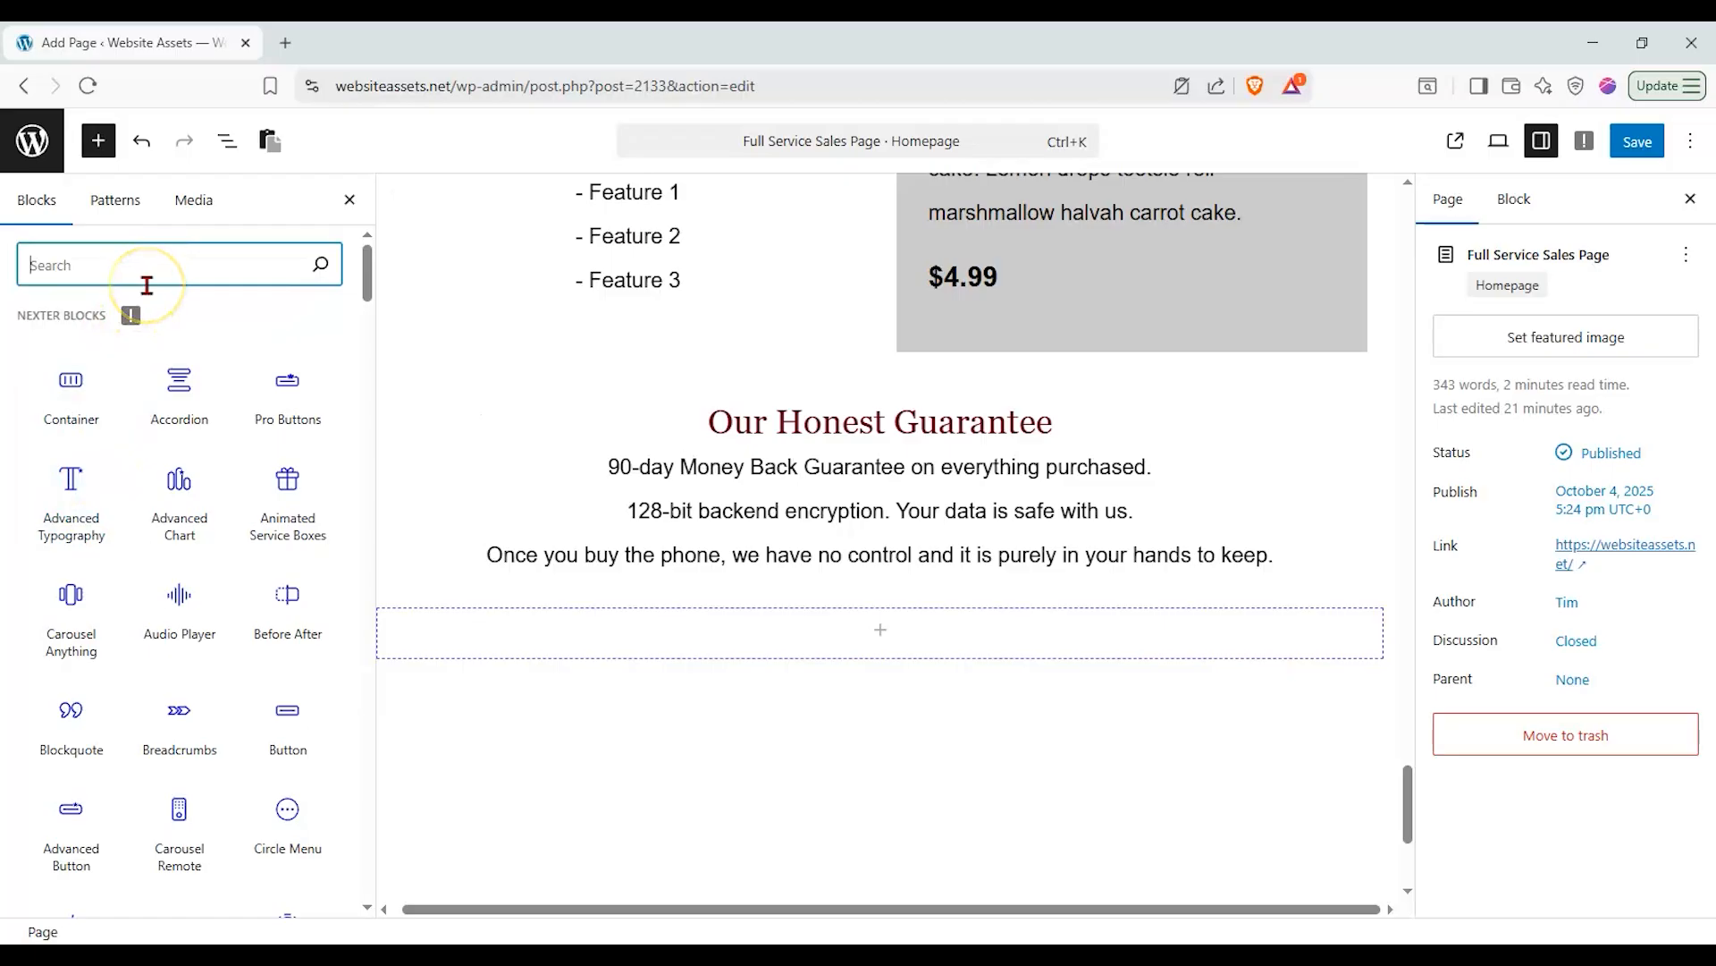
pyautogui.click(158, 276)
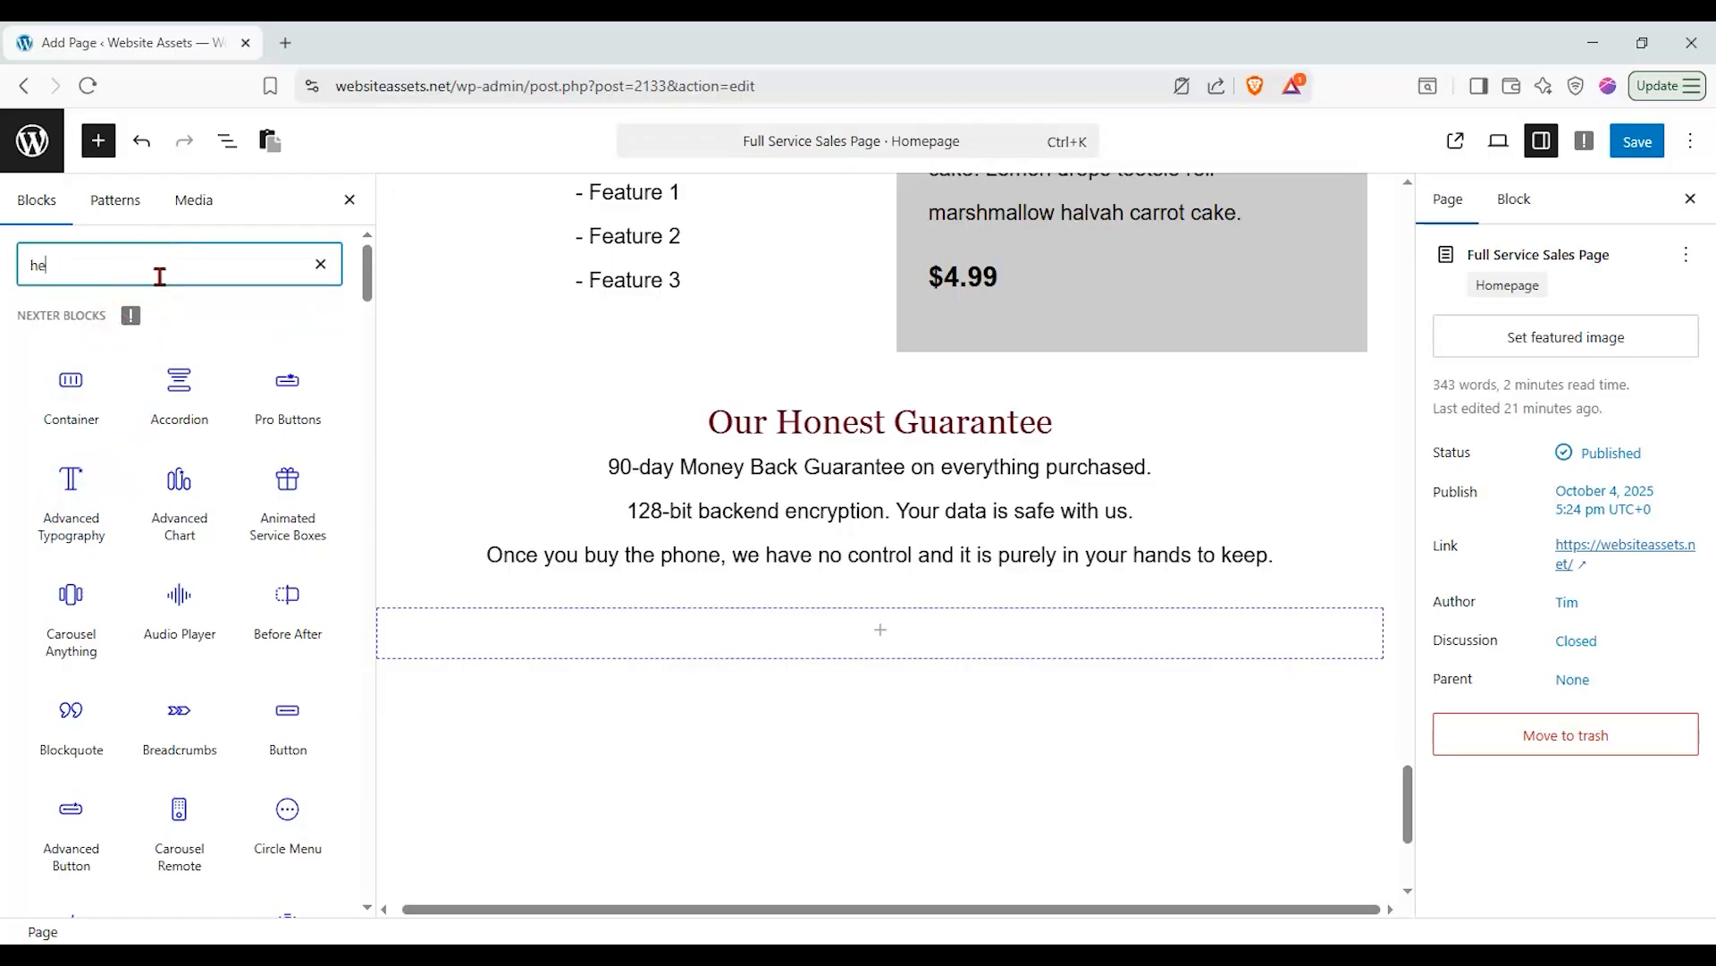
pyautogui.moveTo(252, 358); pyautogui.dragTo(886, 617)
pyautogui.click(1646, 667)
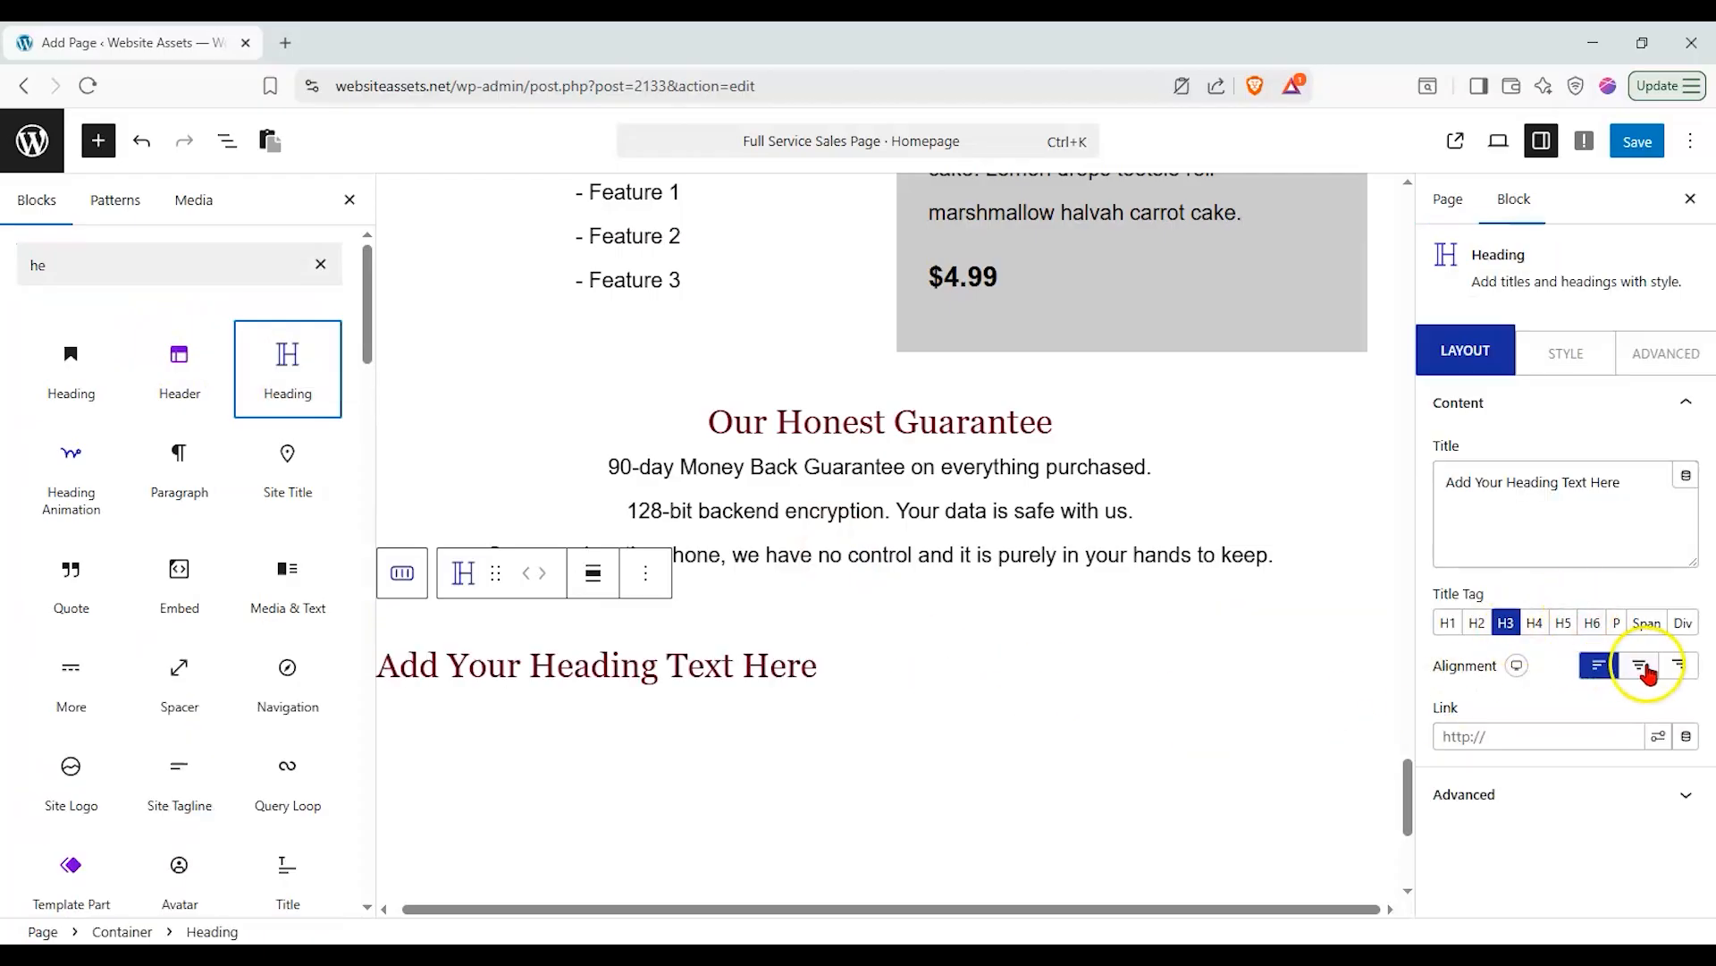
# Replace the new heading's title with "Are you ready to be emancipated from surveillance", correcting the spelling of the last word.
pyautogui.moveTo(1654, 512); pyautogui.dragTo(1236, 487)
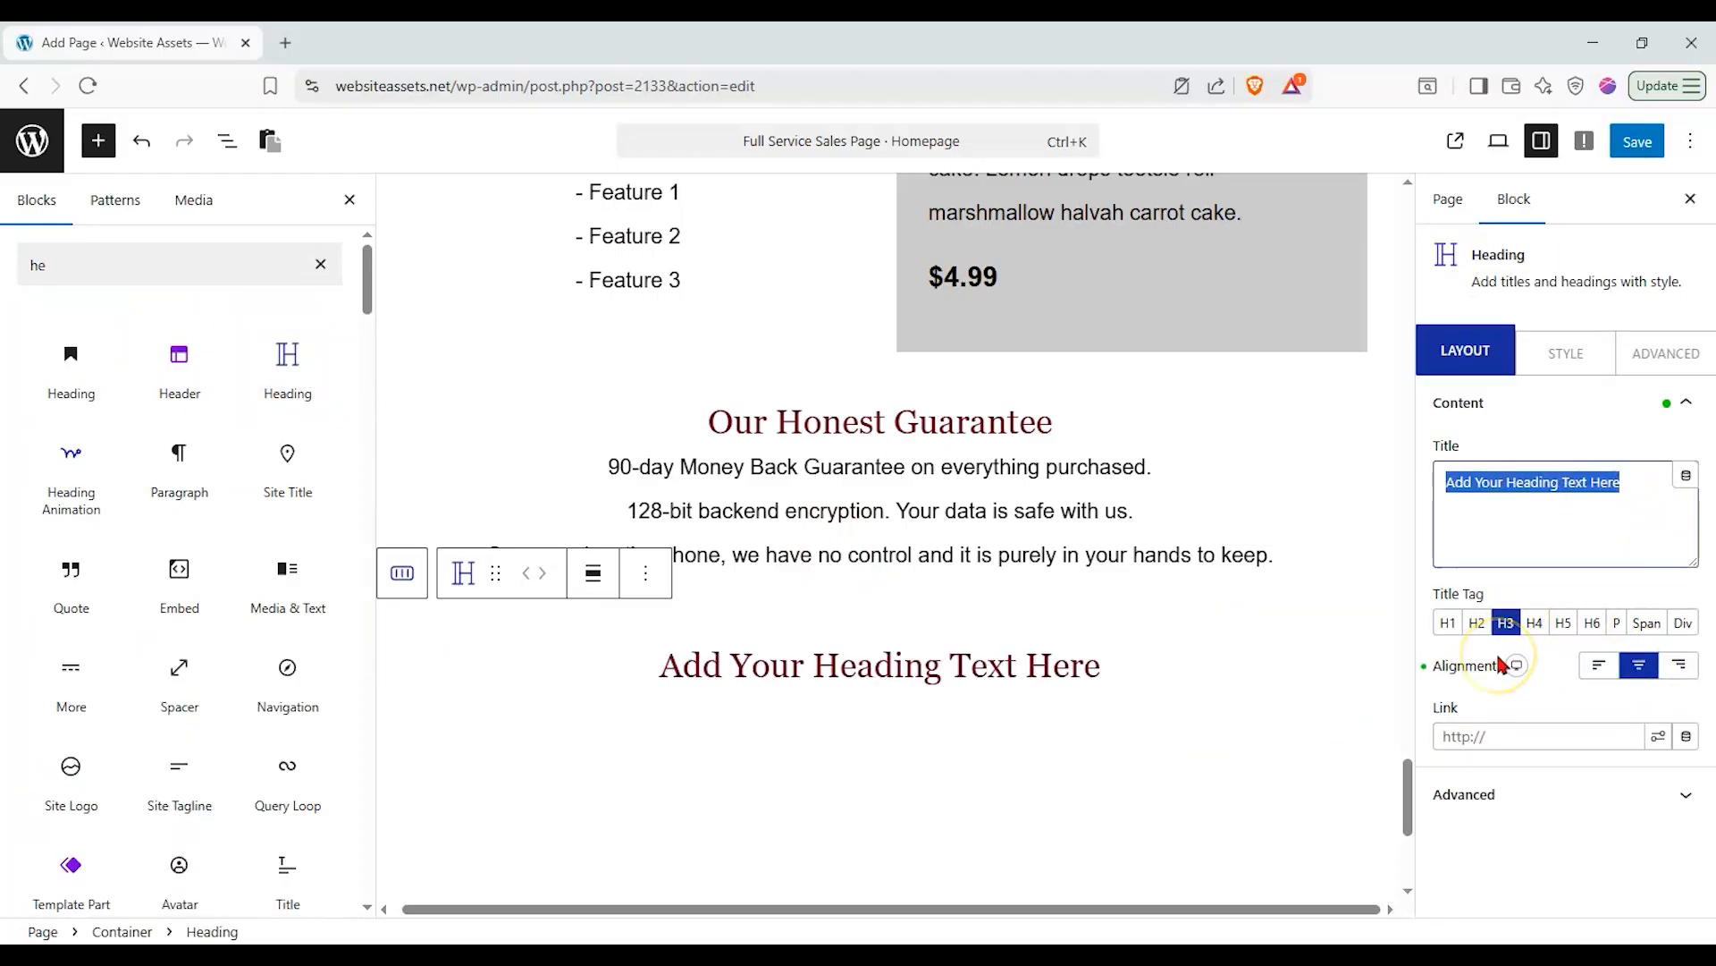
pyautogui.write('Are you ready to')
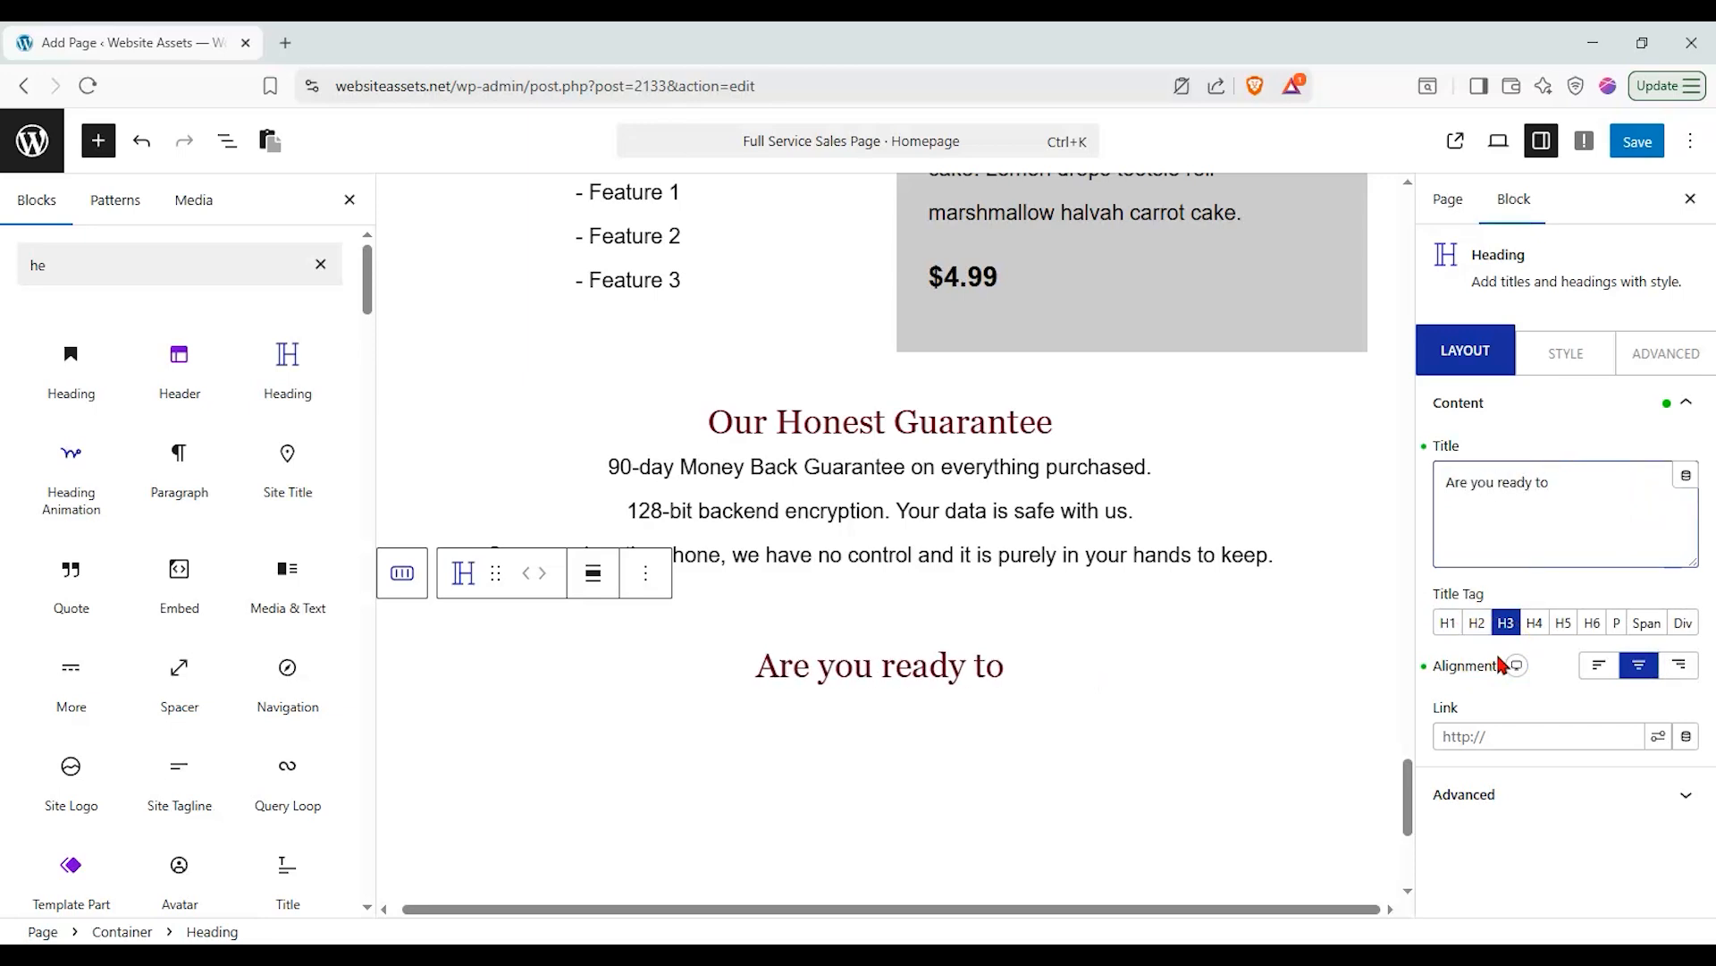
pyautogui.write(' b')
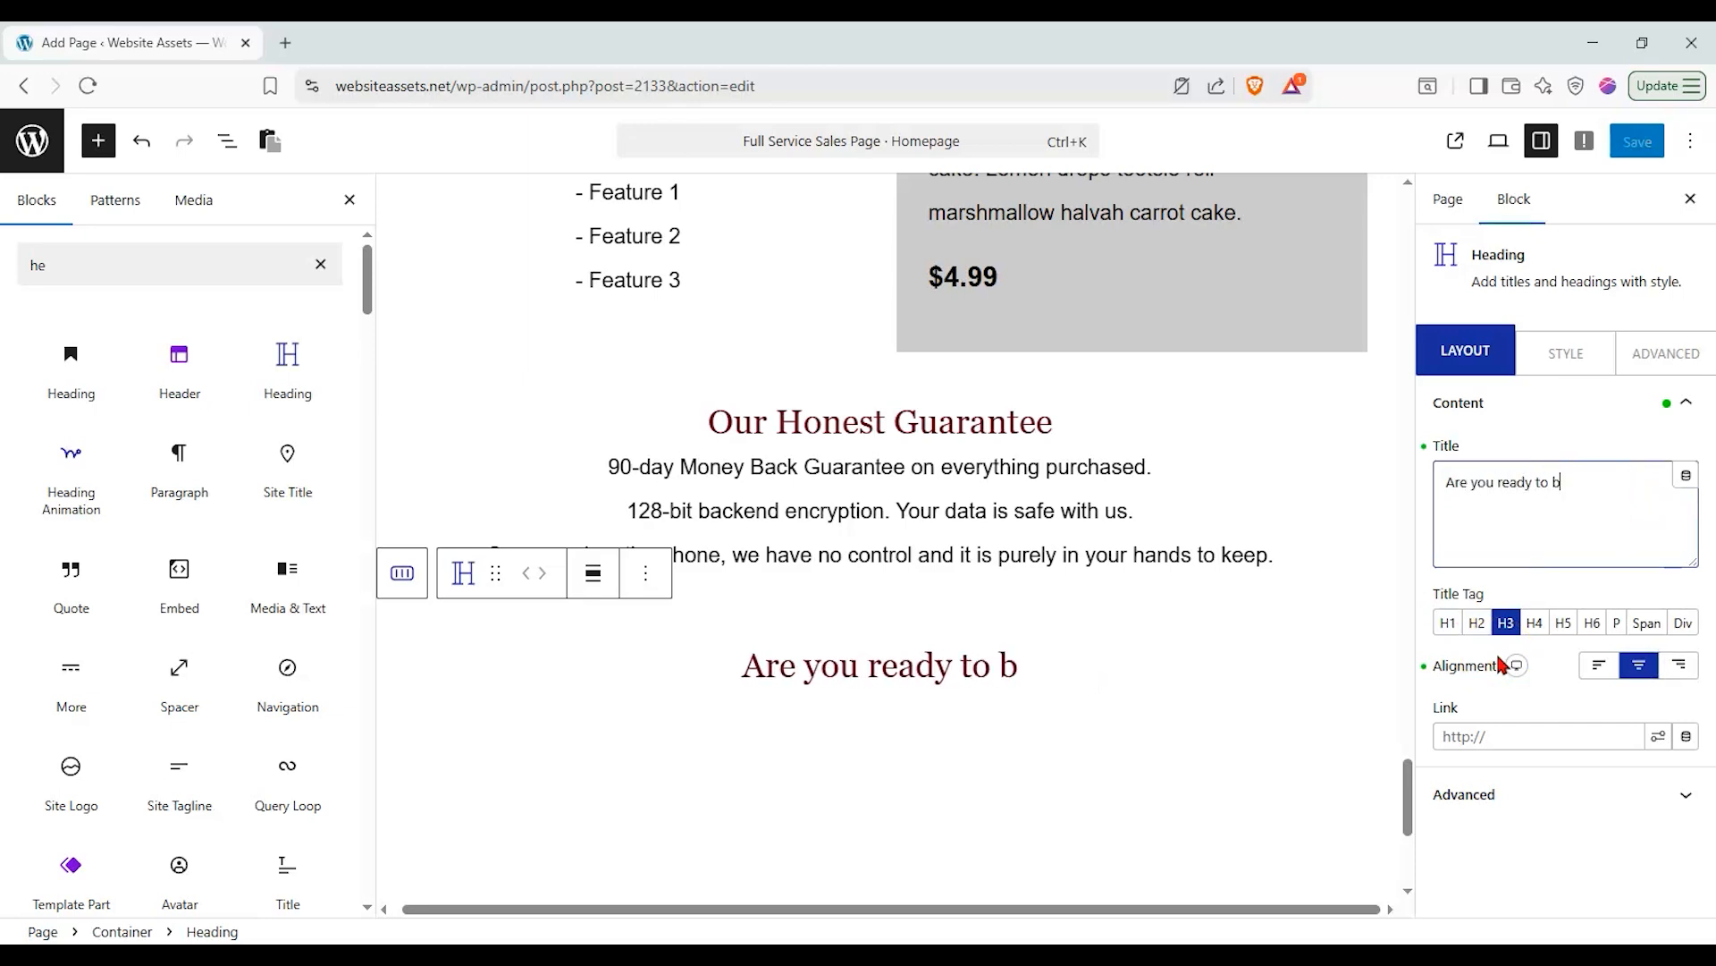
pyautogui.write('e emancipat')
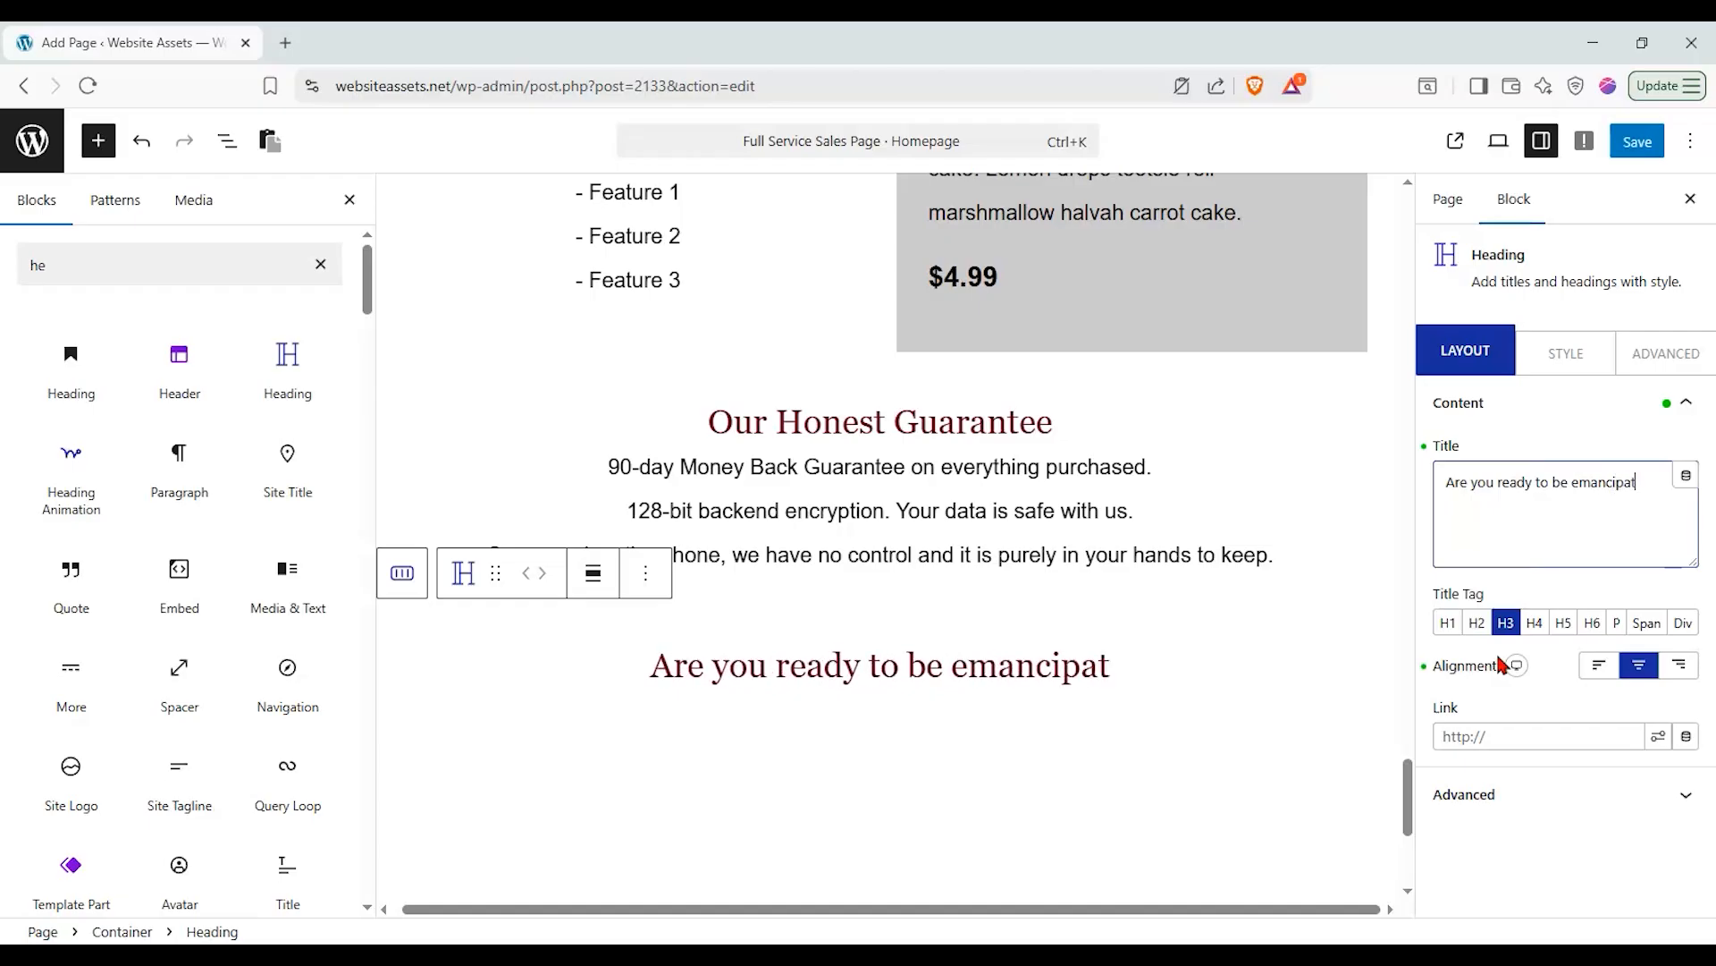
pyautogui.write('ed from surveilance')
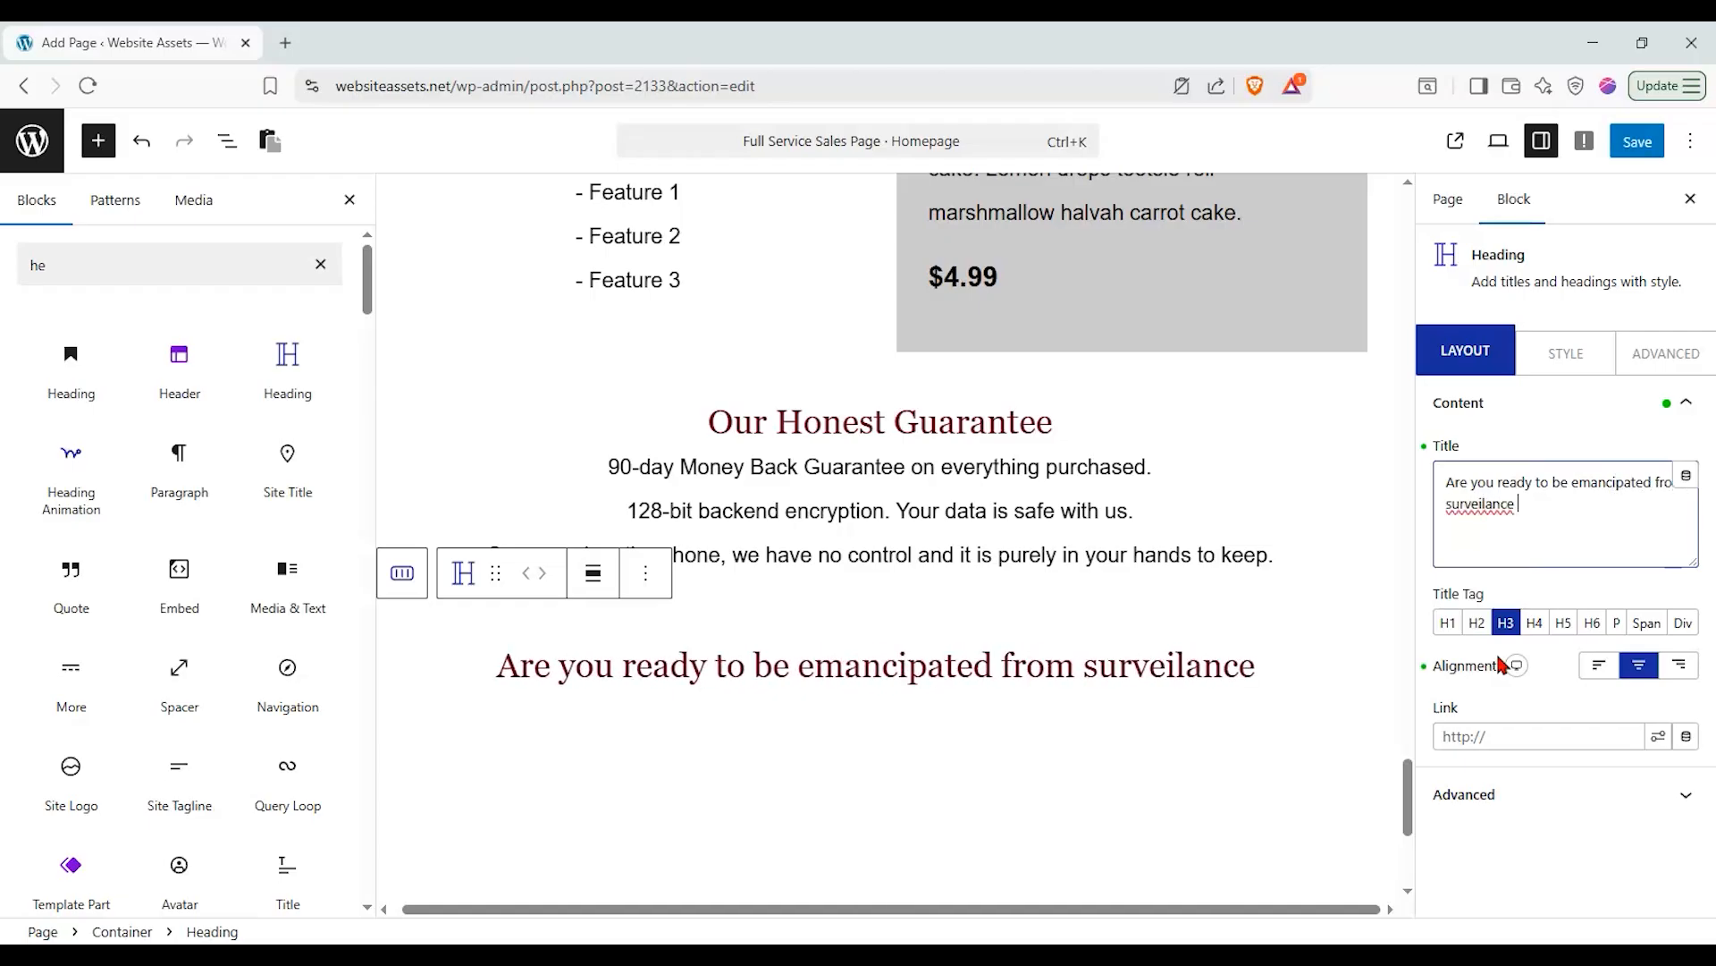
pyautogui.rightClick(1564, 523)
pyautogui.click(1440, 519)
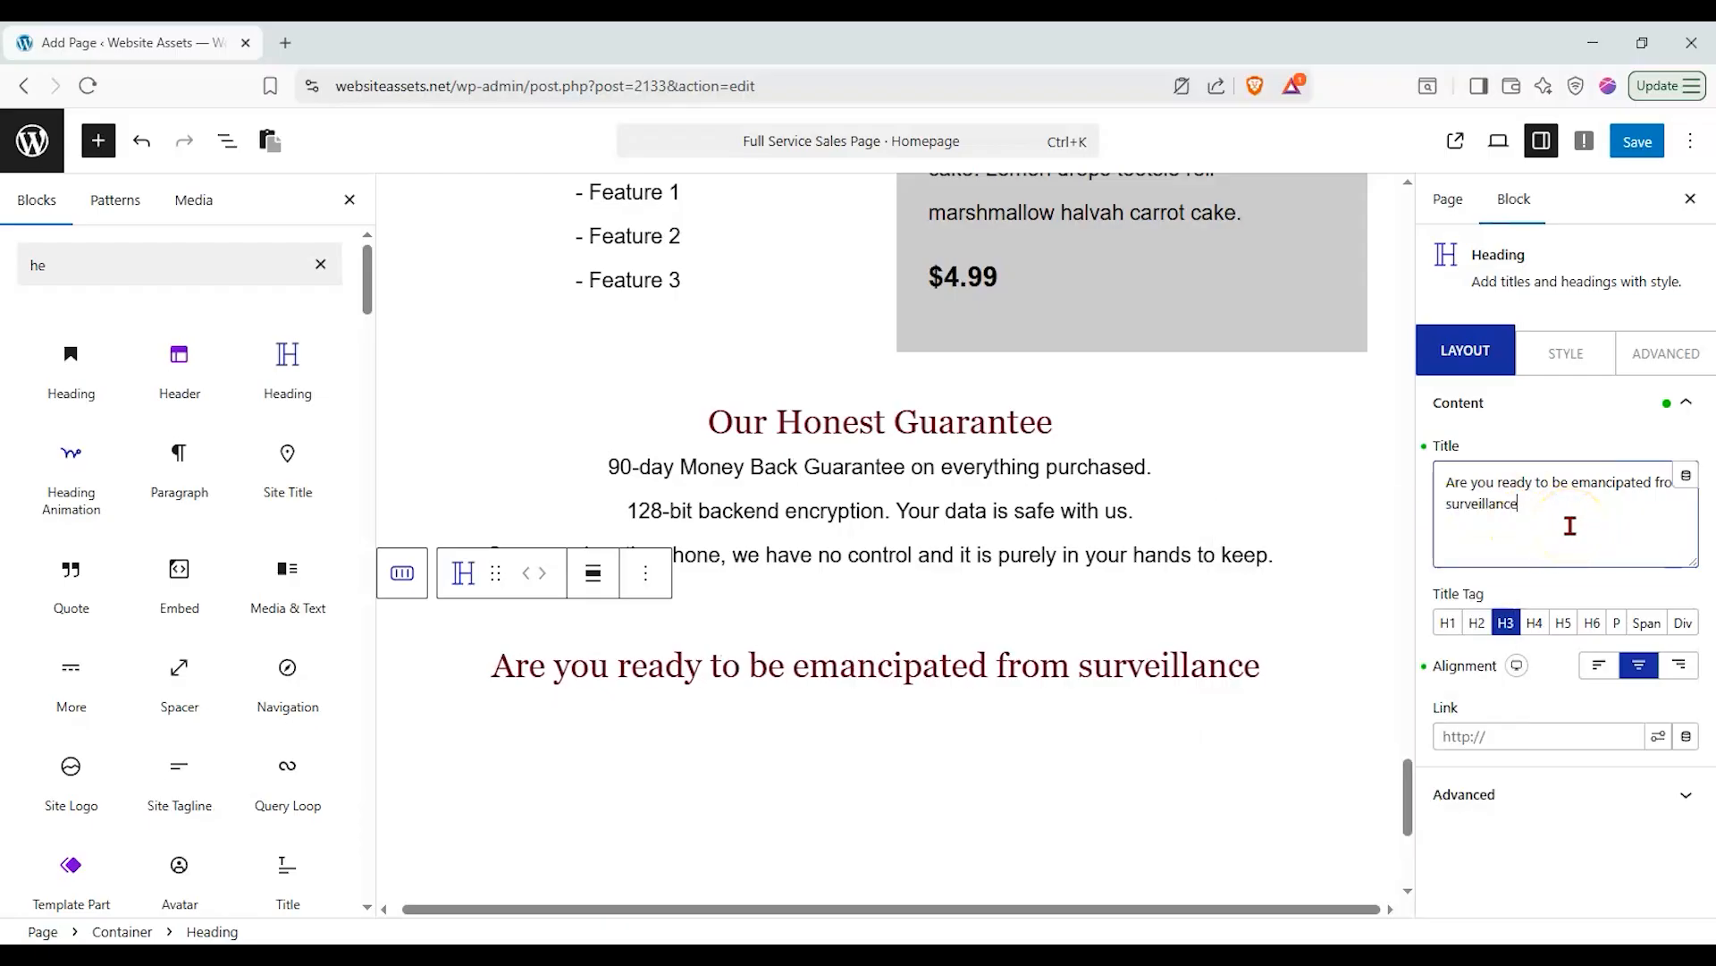
# Insert the word "corporate" before "surveillance" in the bottom heading's title.
pyautogui.click(1442, 505)
pyautogui.write('corpor')
pyautogui.press('BackSpace')
pyautogui.press('BackSpace')
pyautogui.press('BackSpace')
pyautogui.write('porate')
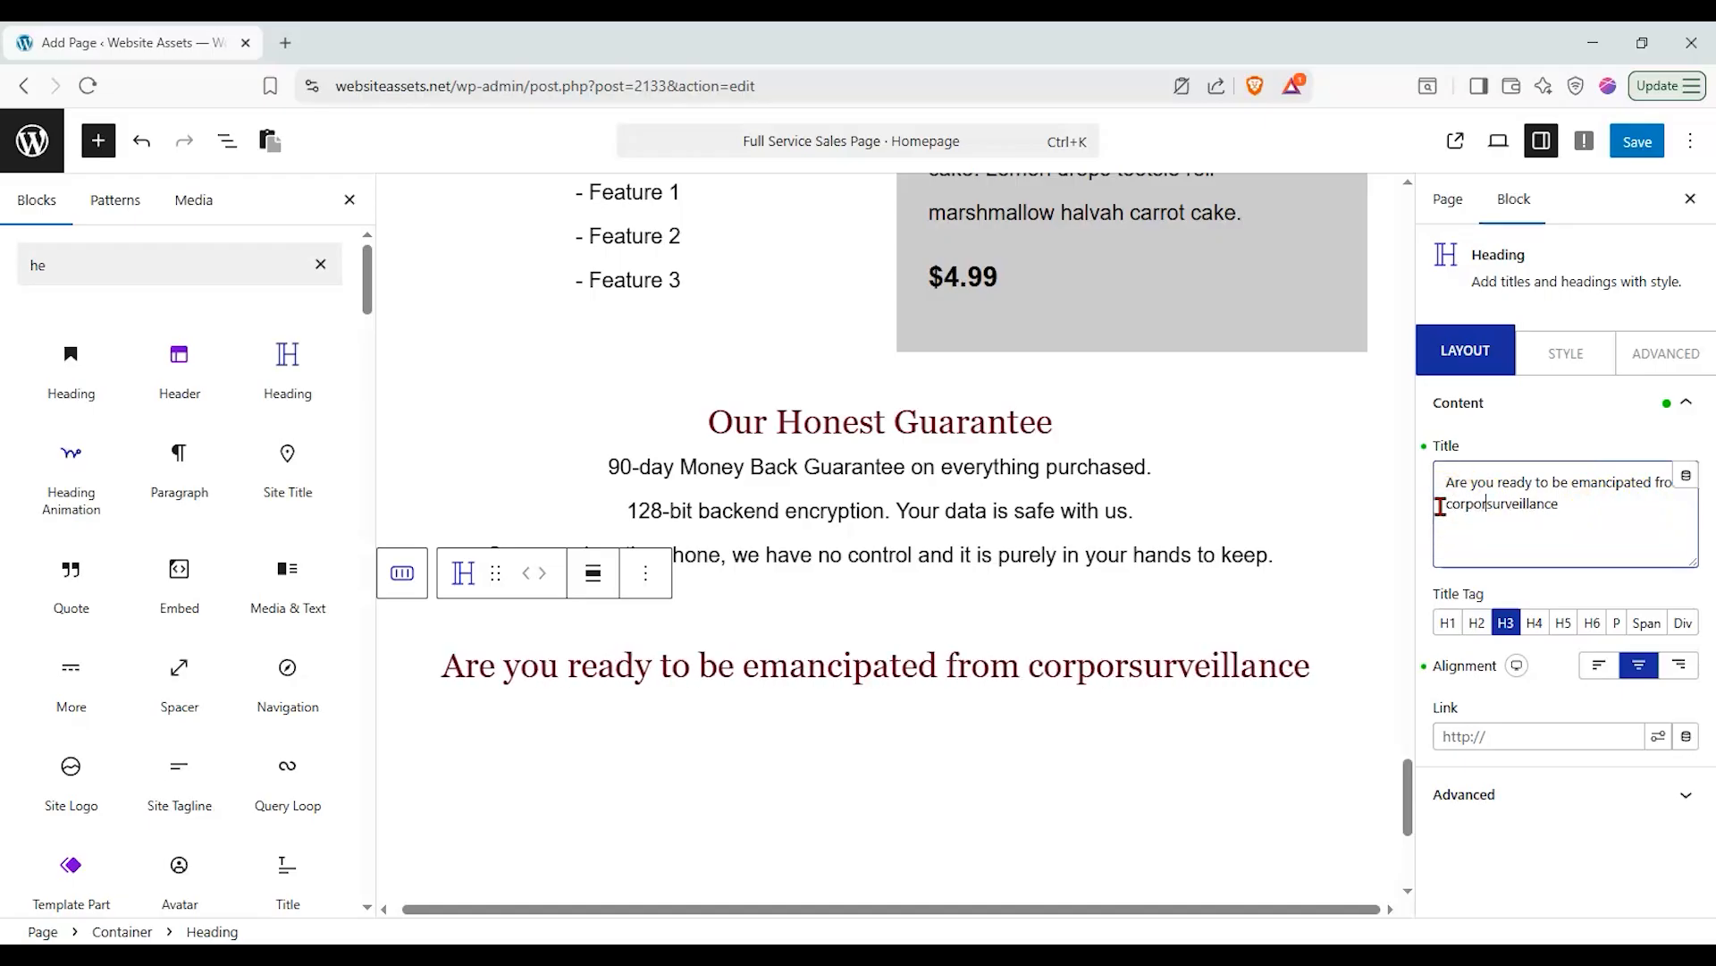
pyautogui.click(1627, 504)
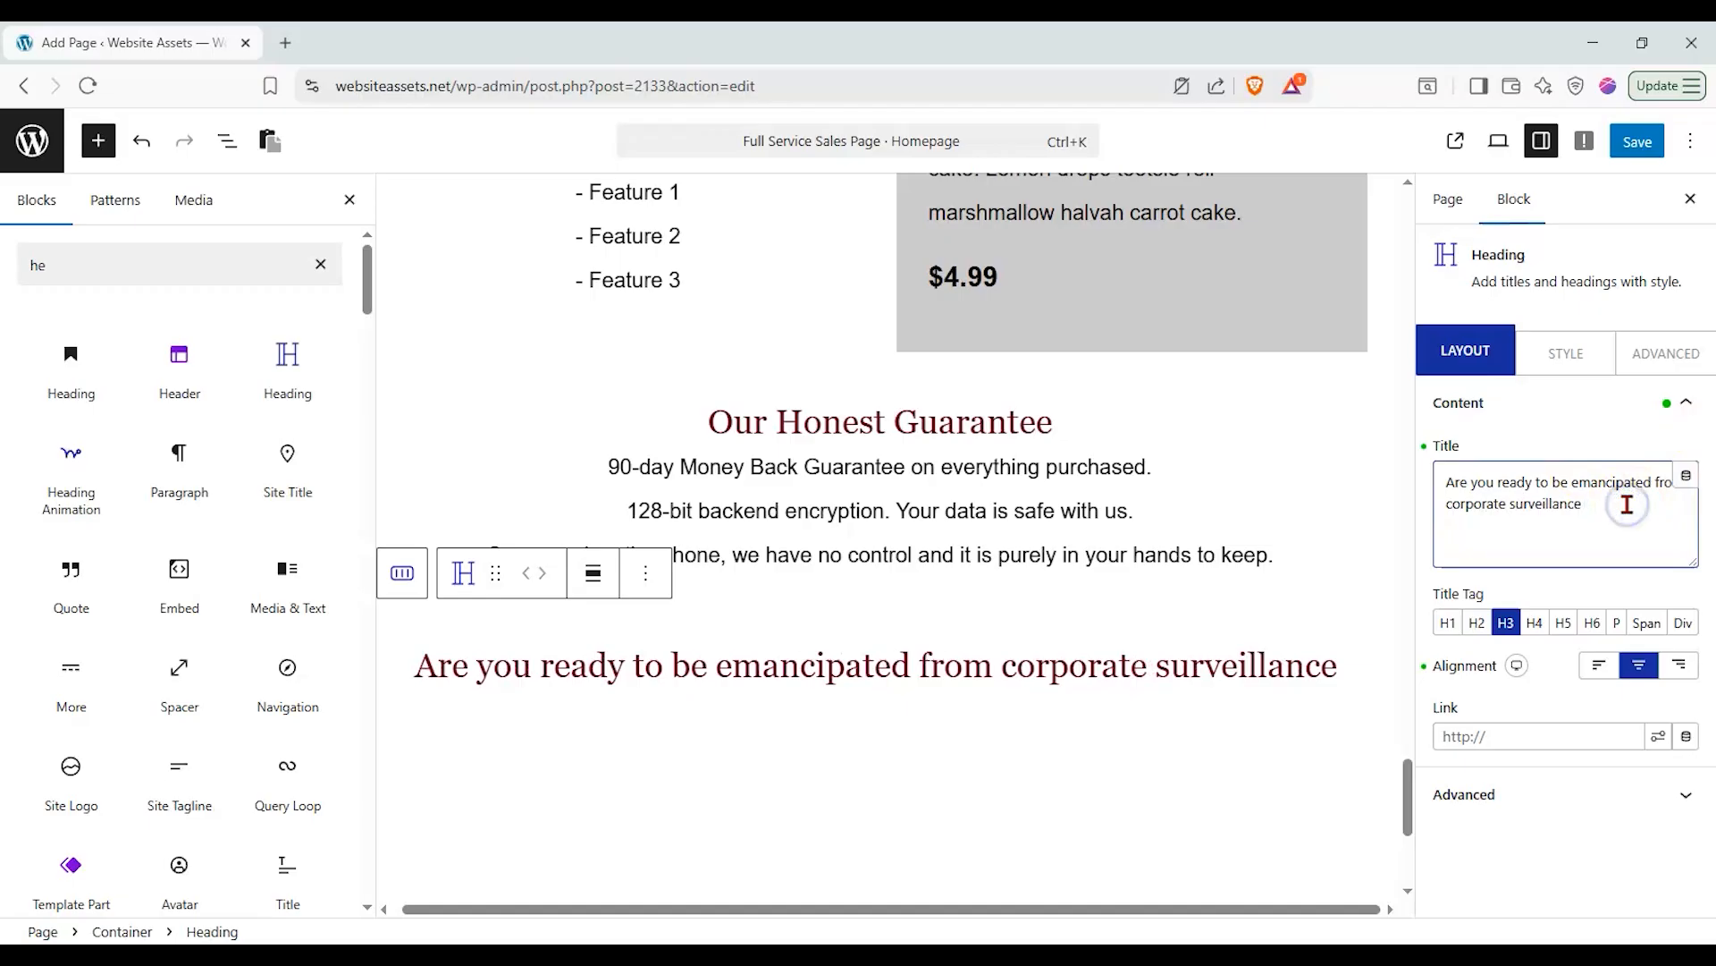
# End the bottom heading's title with a question mark, search the blocks for "butt" and add a Button below the heading.
pyautogui.write('?')
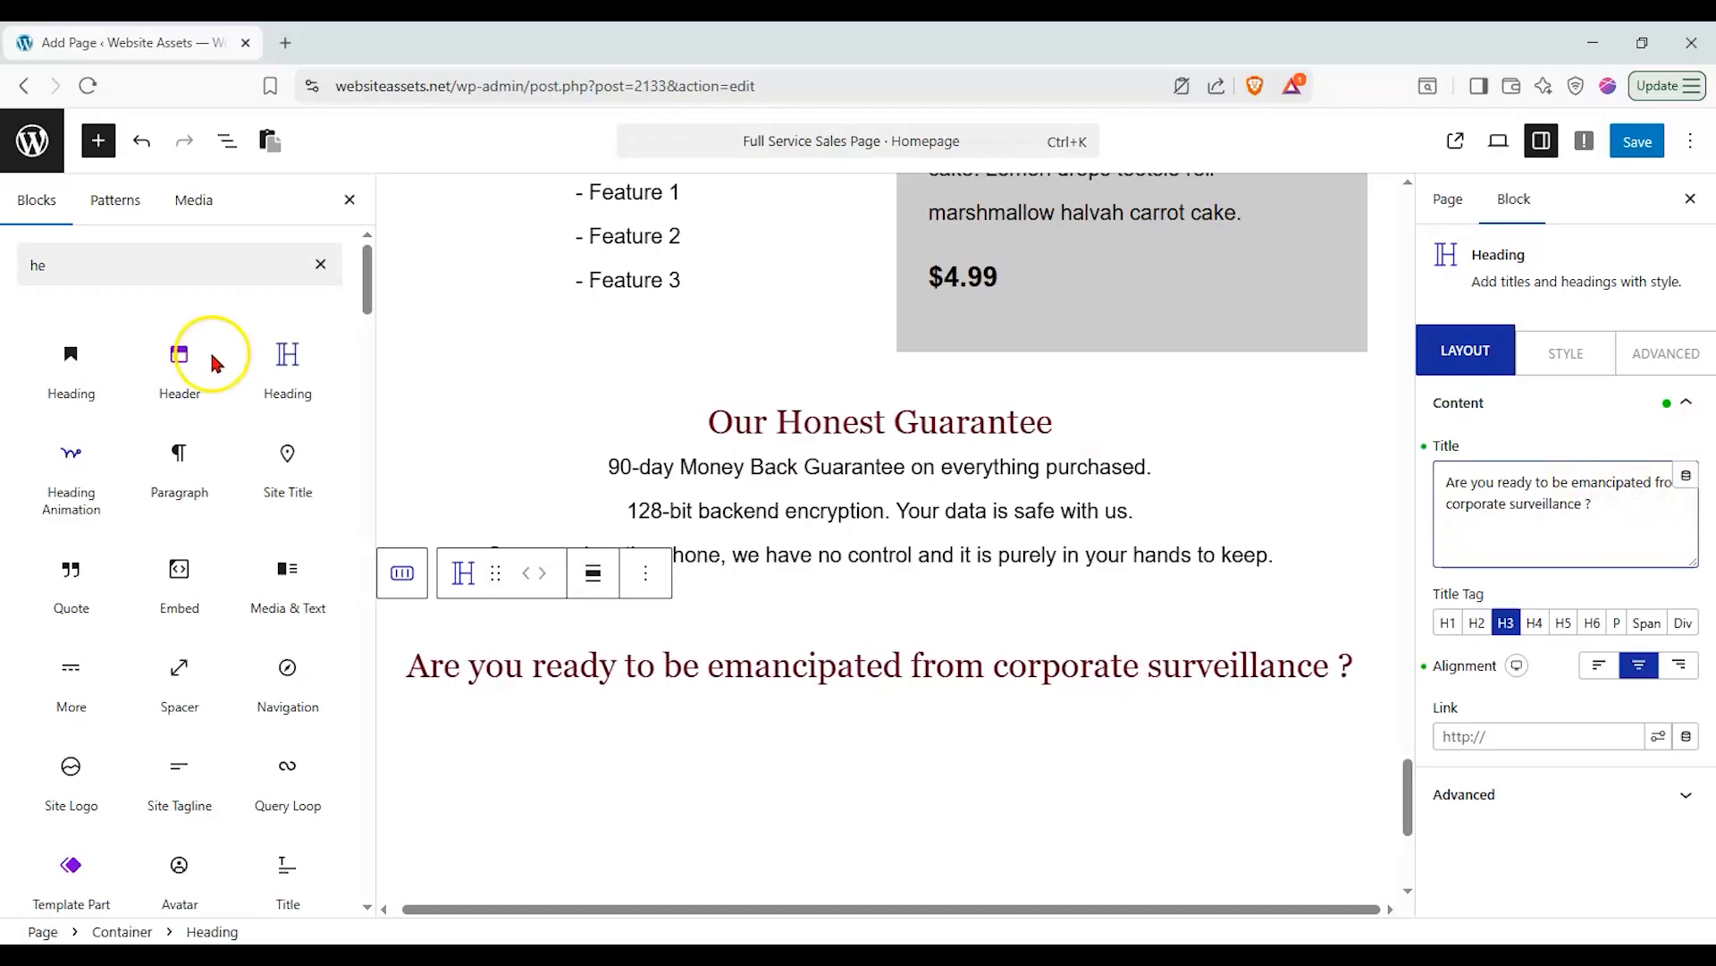
pyautogui.moveTo(210, 274); pyautogui.dragTo(19, 235)
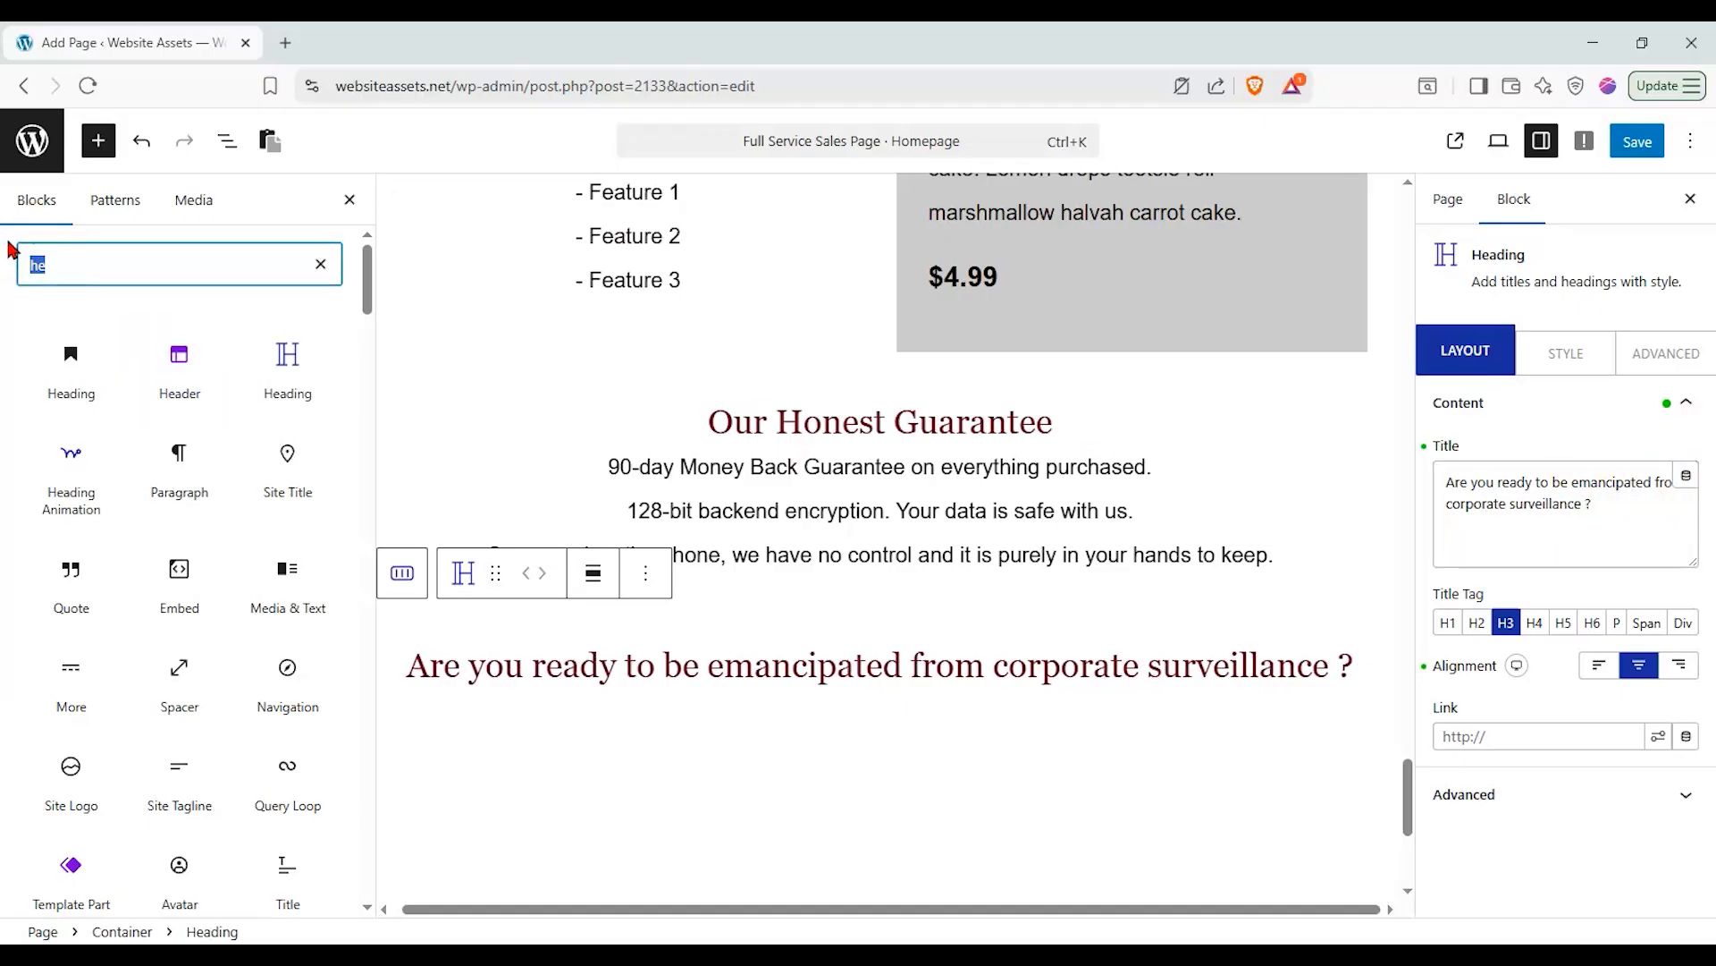
pyautogui.moveTo(177, 380); pyautogui.dragTo(958, 691)
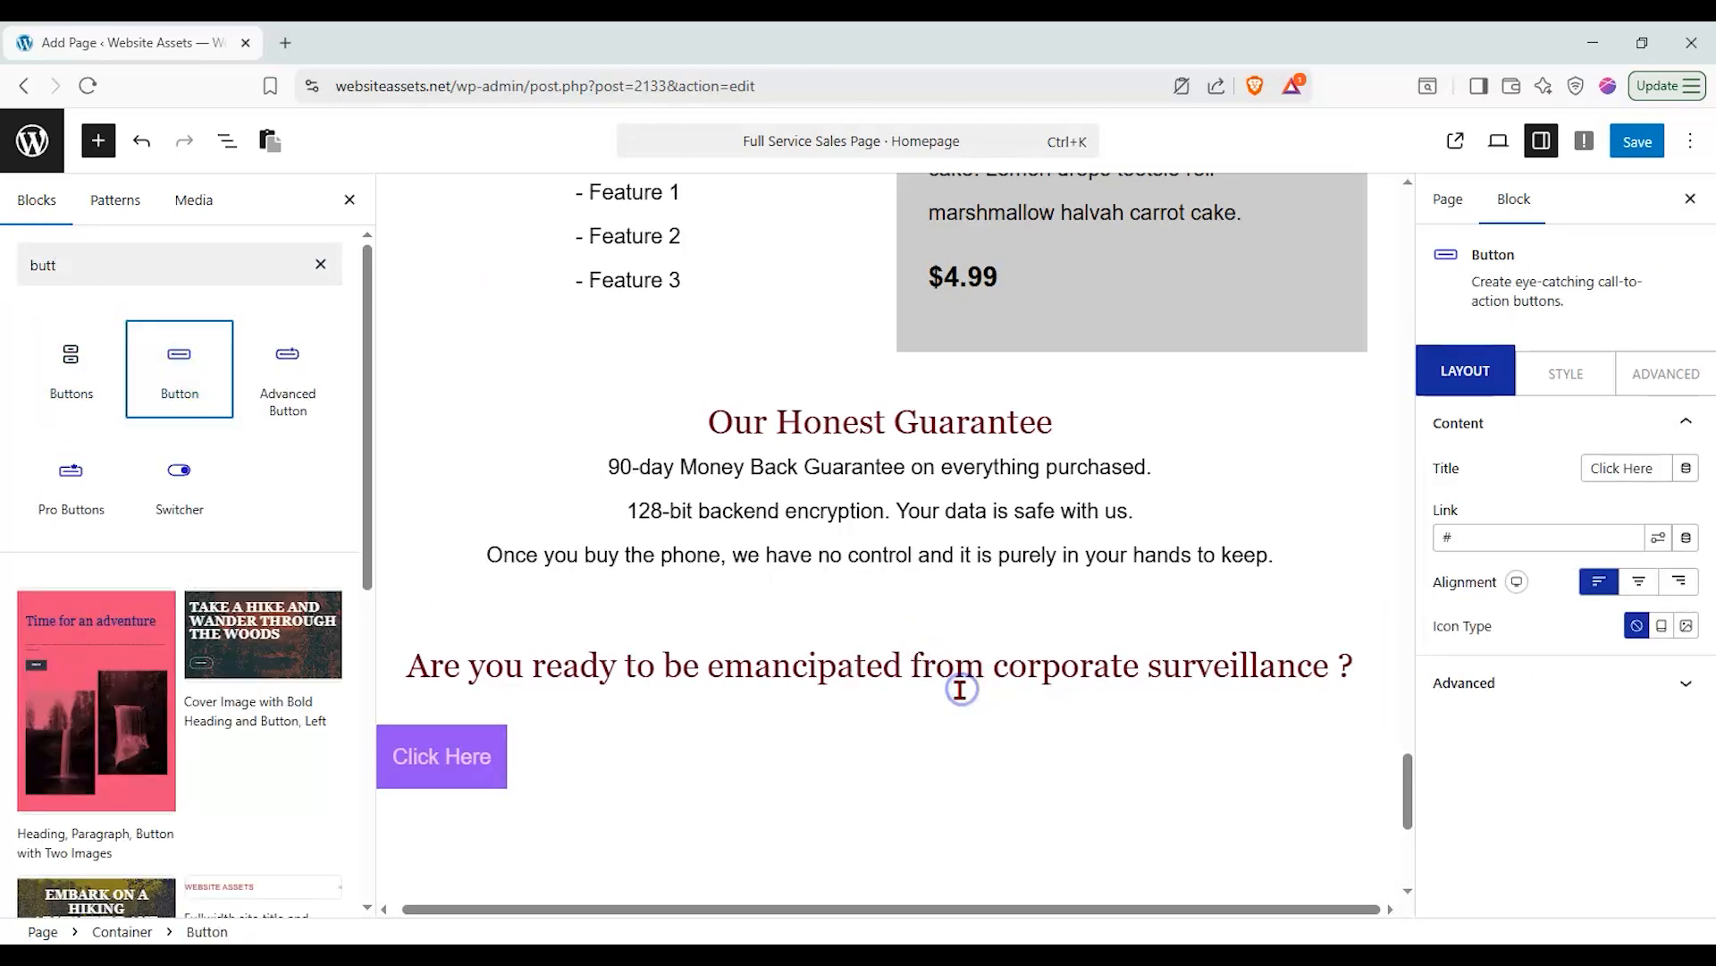
# Center the new button, replace its title with "Send me a Phone right away." and save the page.
pyautogui.moveTo(1643, 465); pyautogui.dragTo(1509, 469)
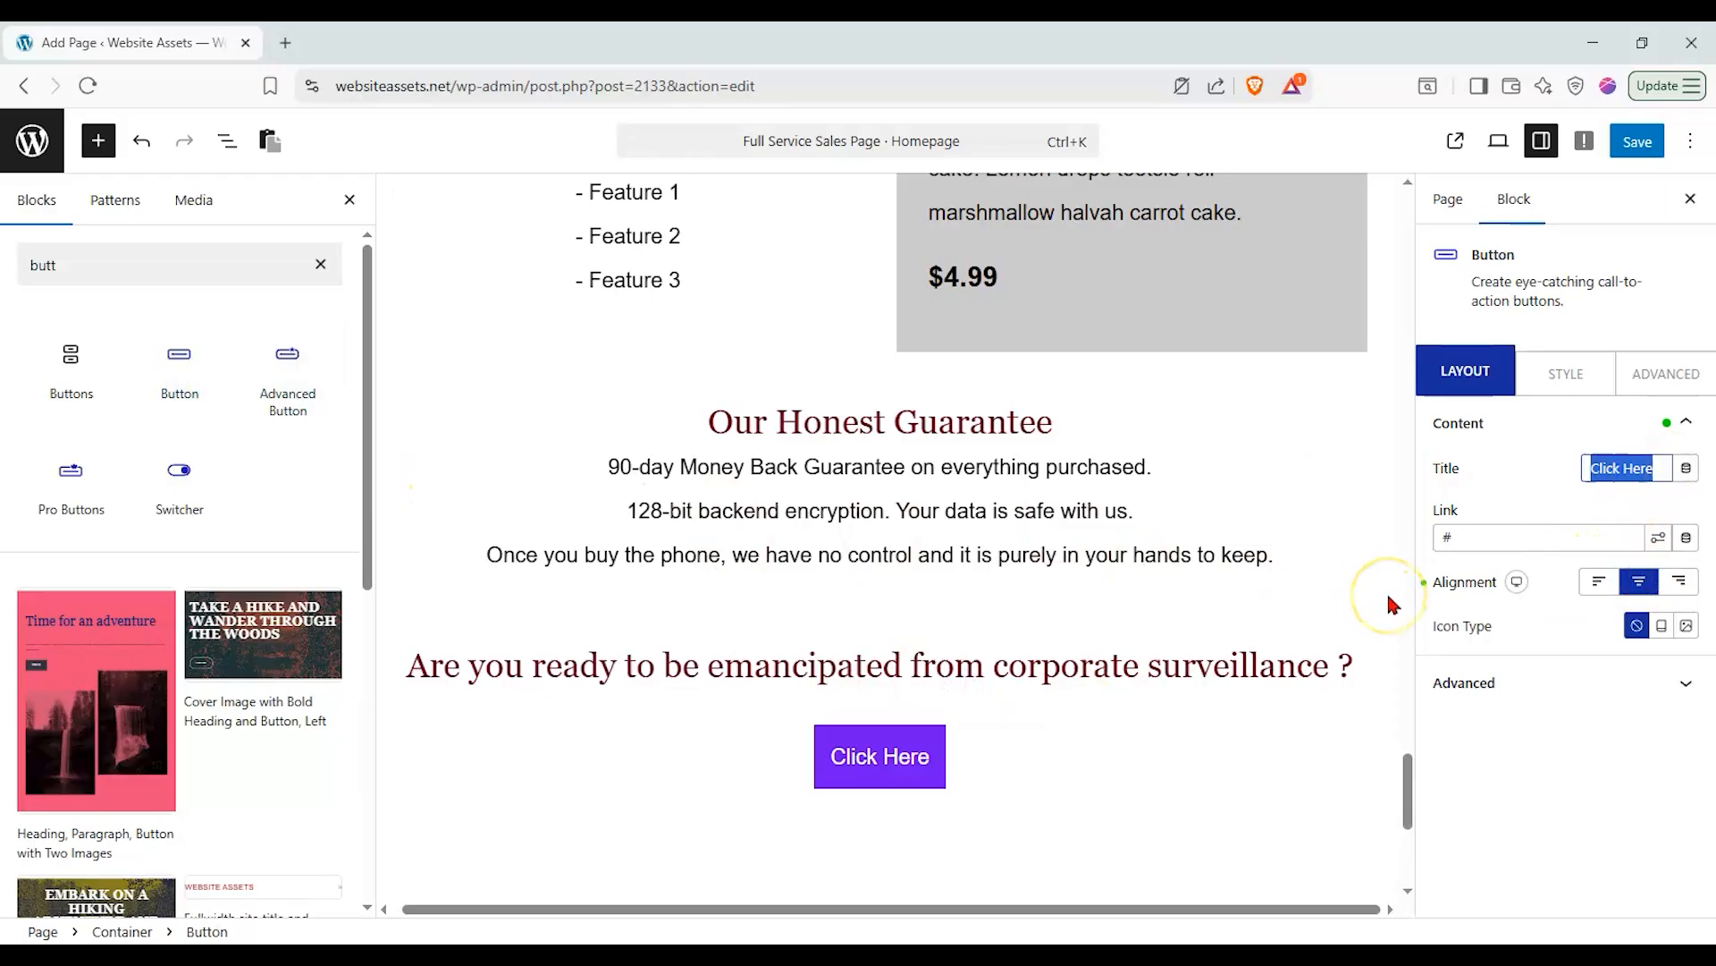
pyautogui.write('I want to')
pyautogui.press('BackSpace')
pyautogui.press('BackSpace')
pyautogui.press('BackSpace')
pyautogui.press('BackSpace')
pyautogui.press('BackSpace')
pyautogui.press('BackSpace')
pyautogui.press('BackSpace')
pyautogui.press('BackSpace')
pyautogui.press('BackSpace')
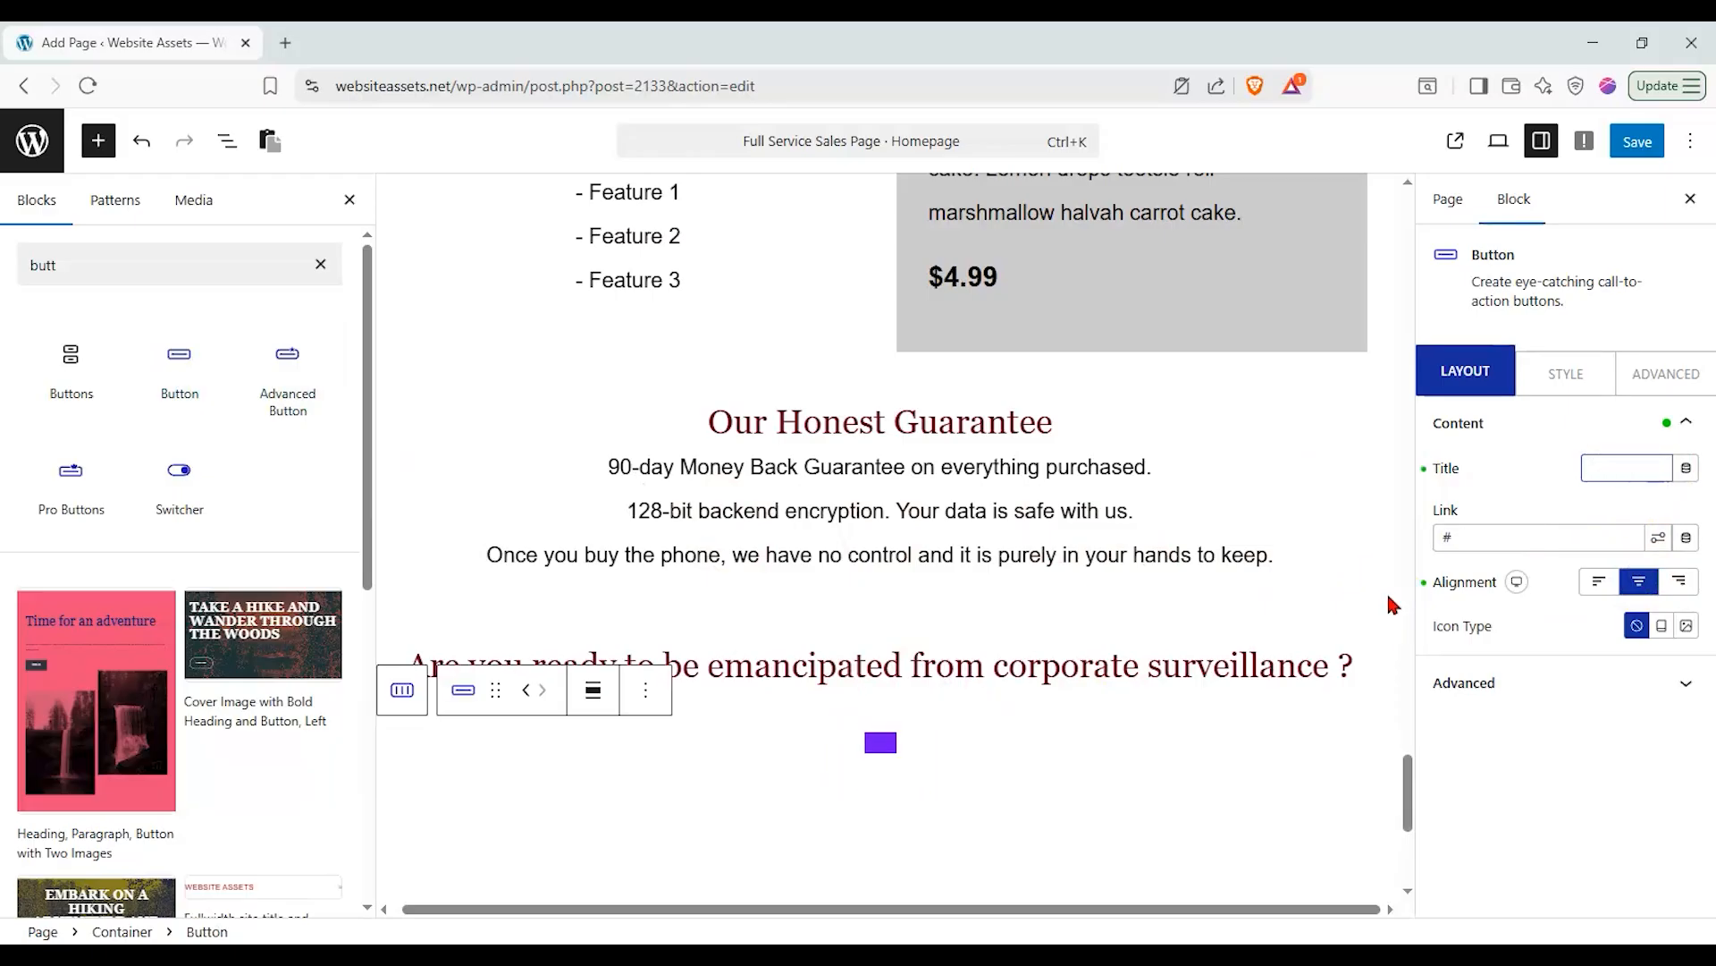
pyautogui.write('Send me a')
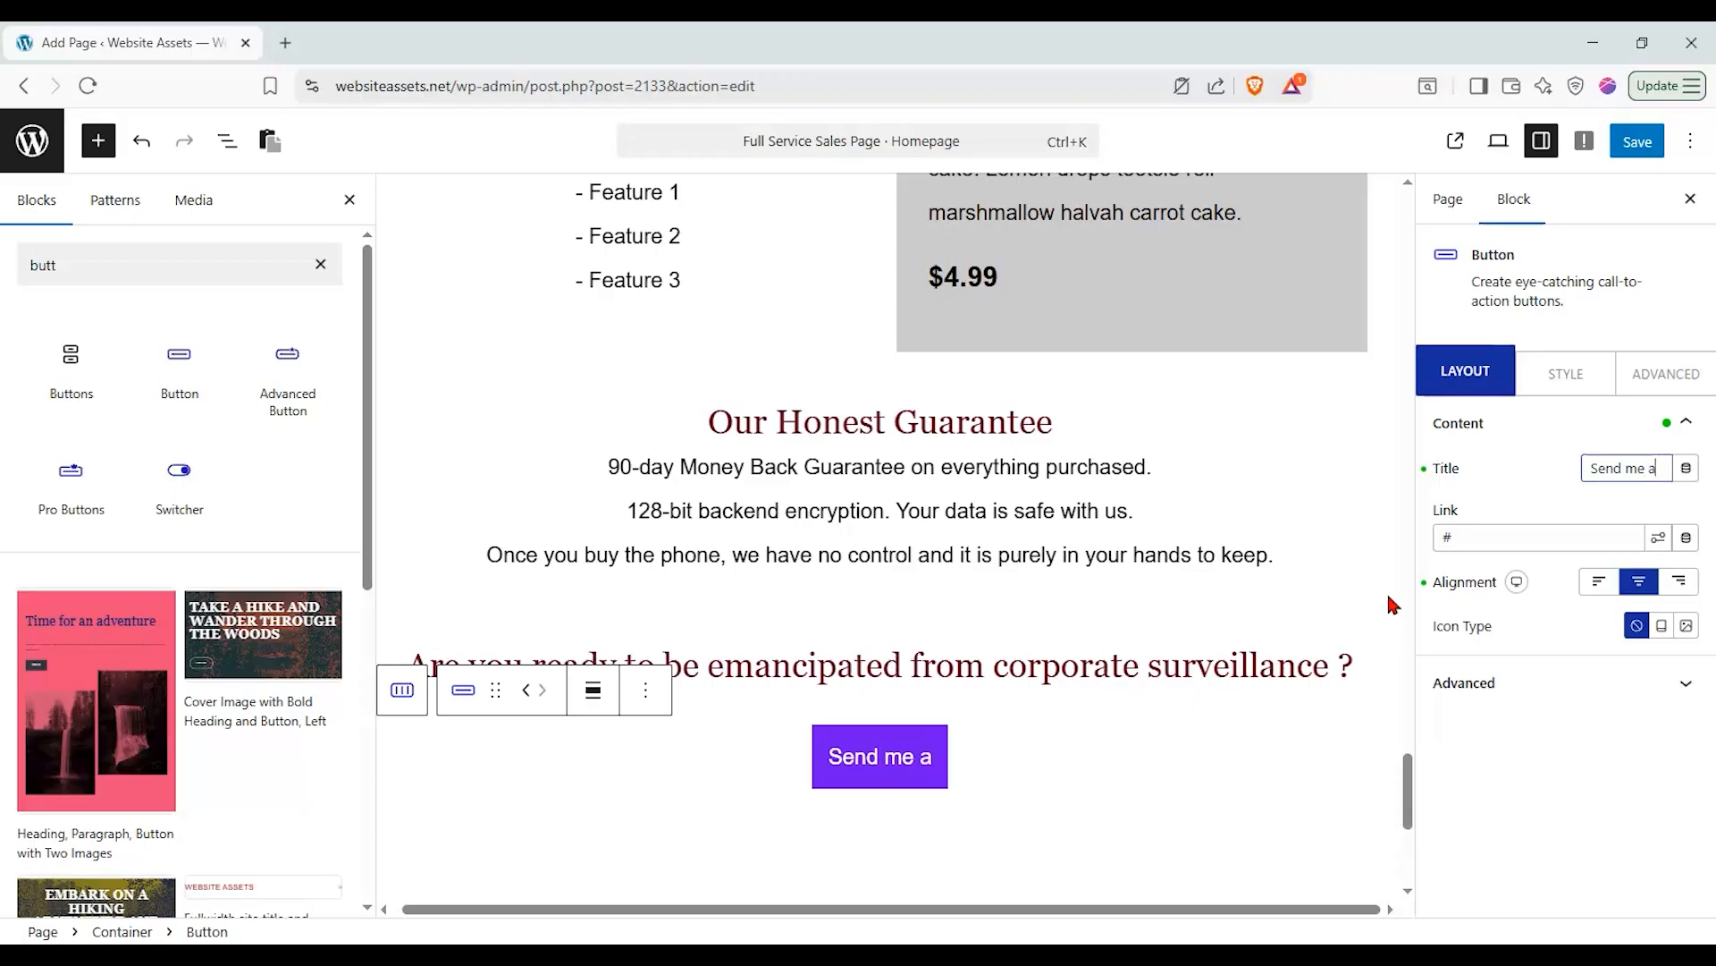
pyautogui.write(' Phone ri')
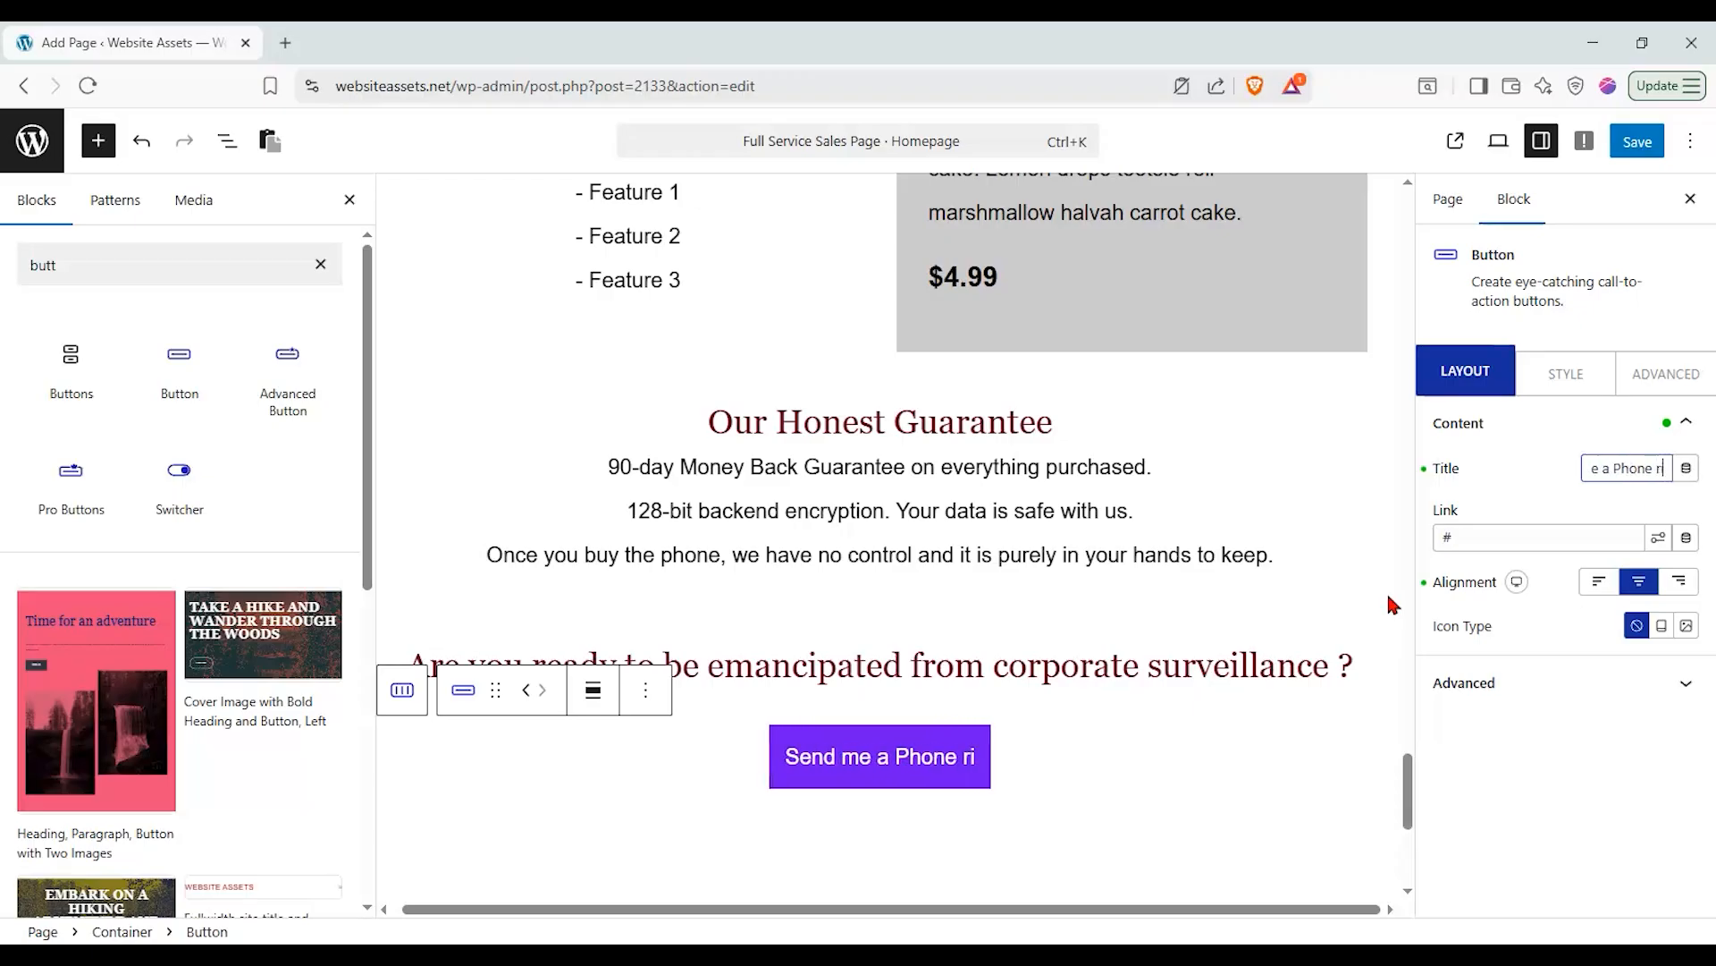
pyautogui.write('ght away.')
pyautogui.click(1523, 478)
pyautogui.click(1632, 145)
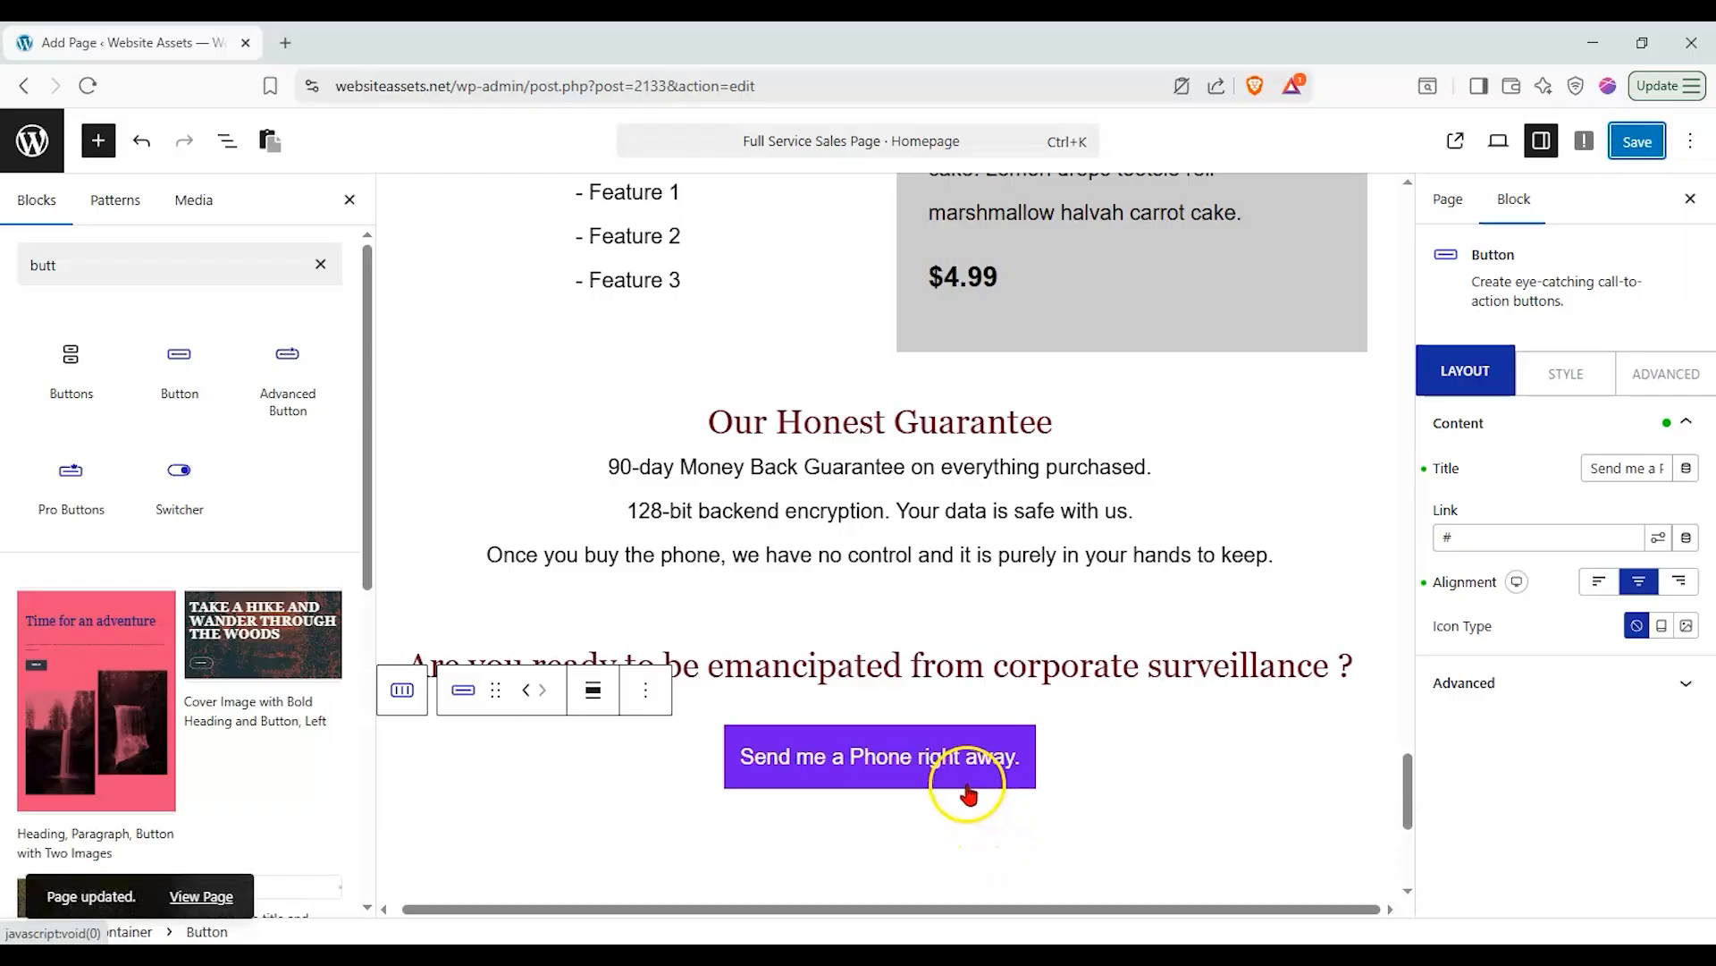
# Open the live homepage and examine its layout from the header down to the closing call-to-action button and footer.
pyautogui.click(1454, 145)
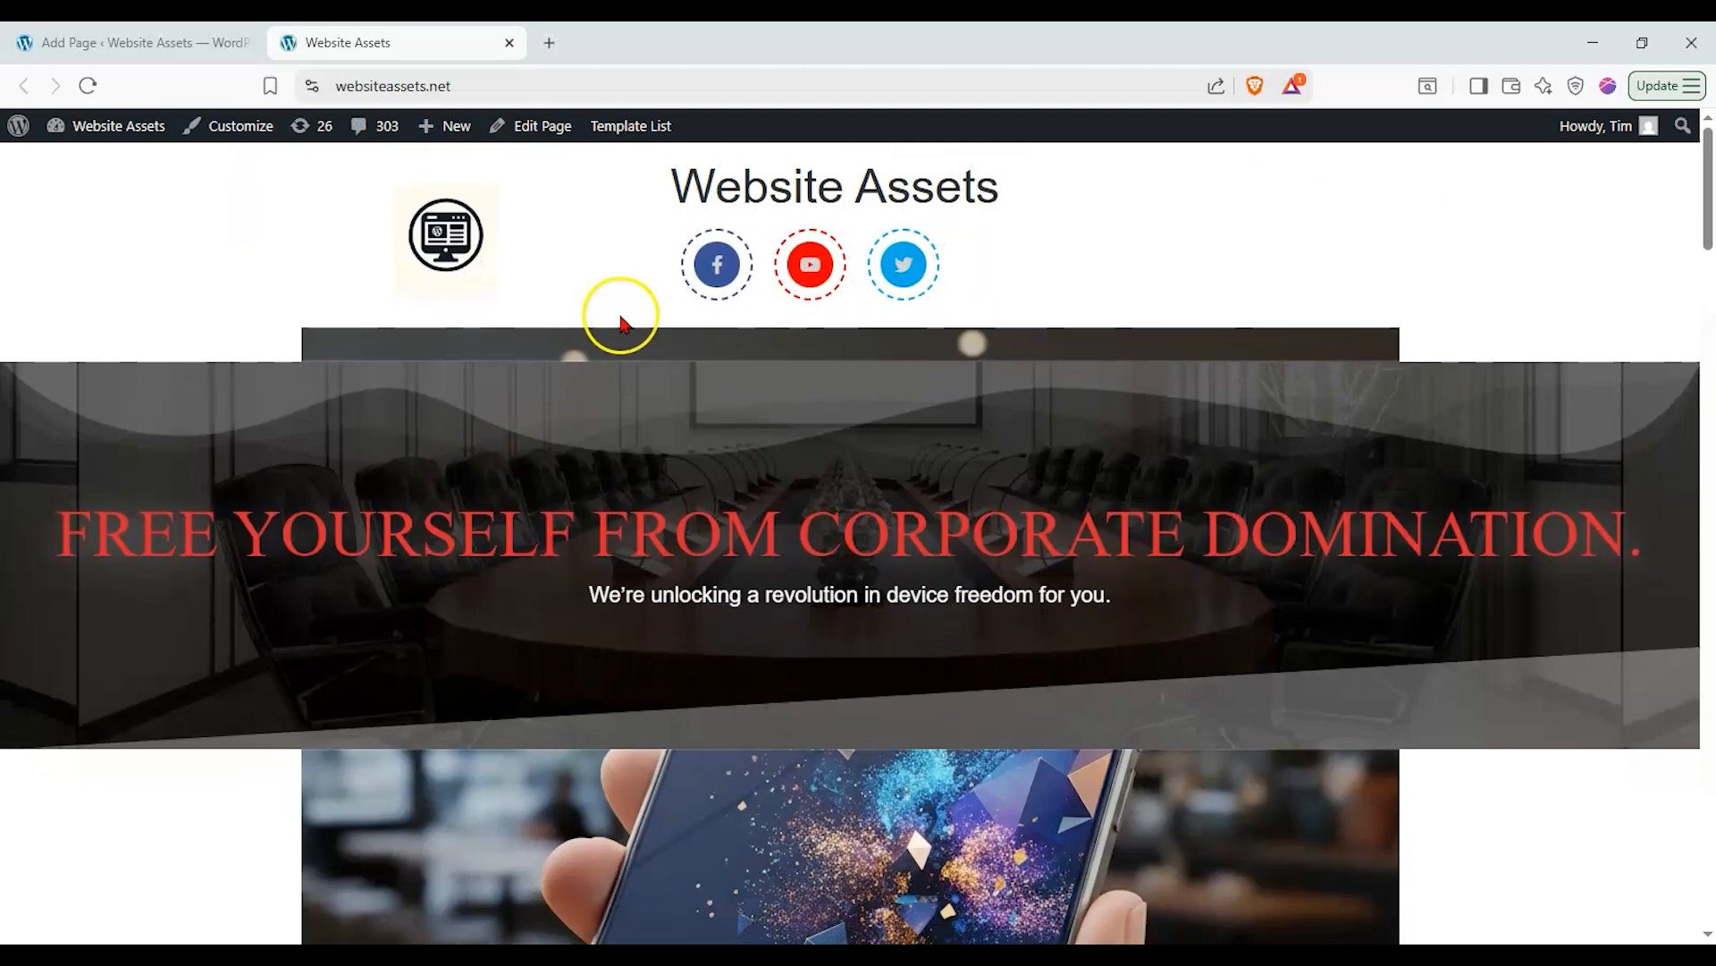
pyautogui.scroll(-2, 809, 238)
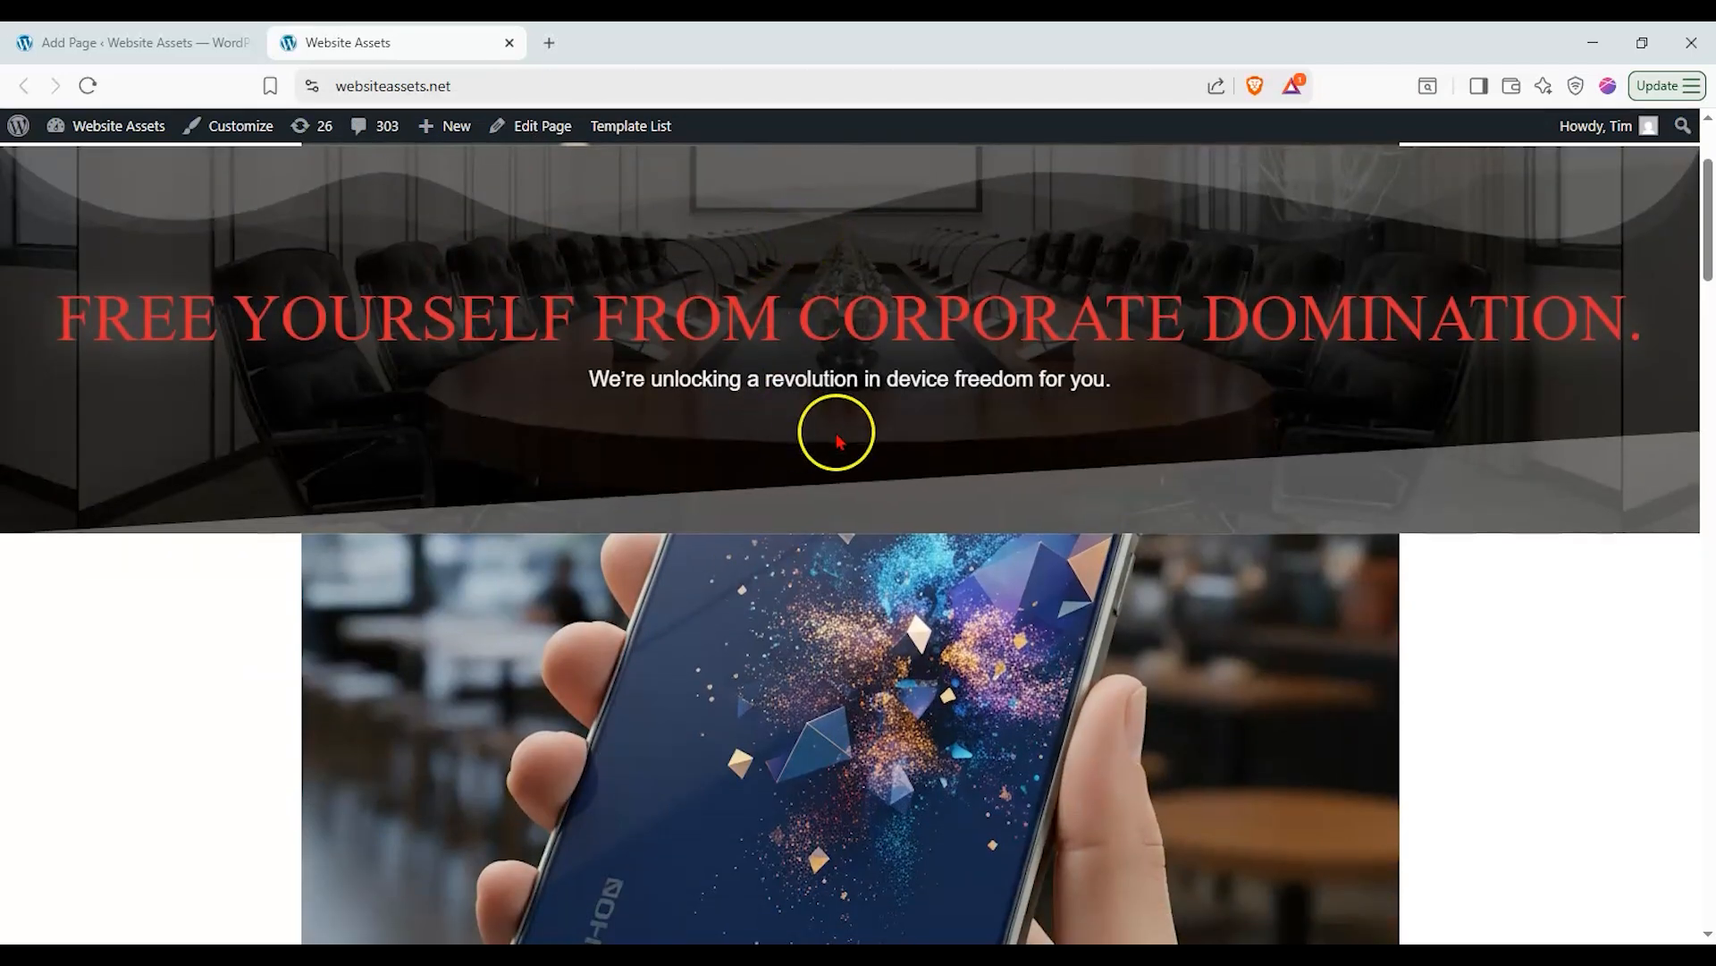
pyautogui.scroll(3, 838, 429)
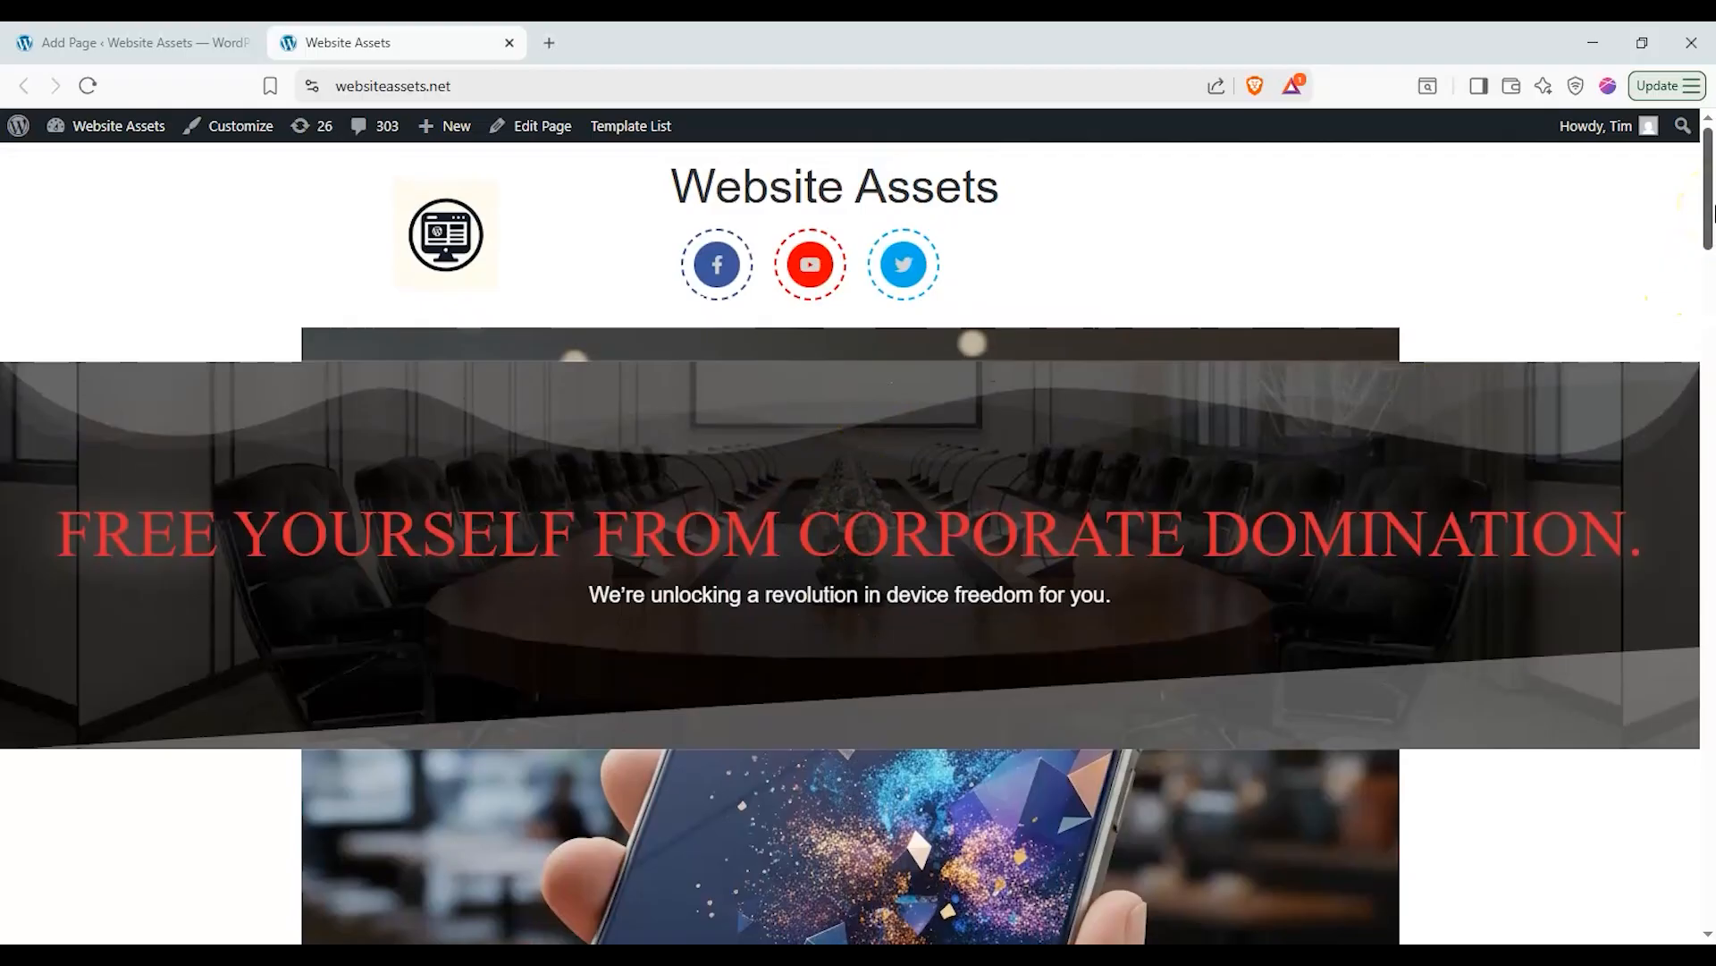
pyautogui.moveTo(1712, 211); pyautogui.dragTo(1710, 903)
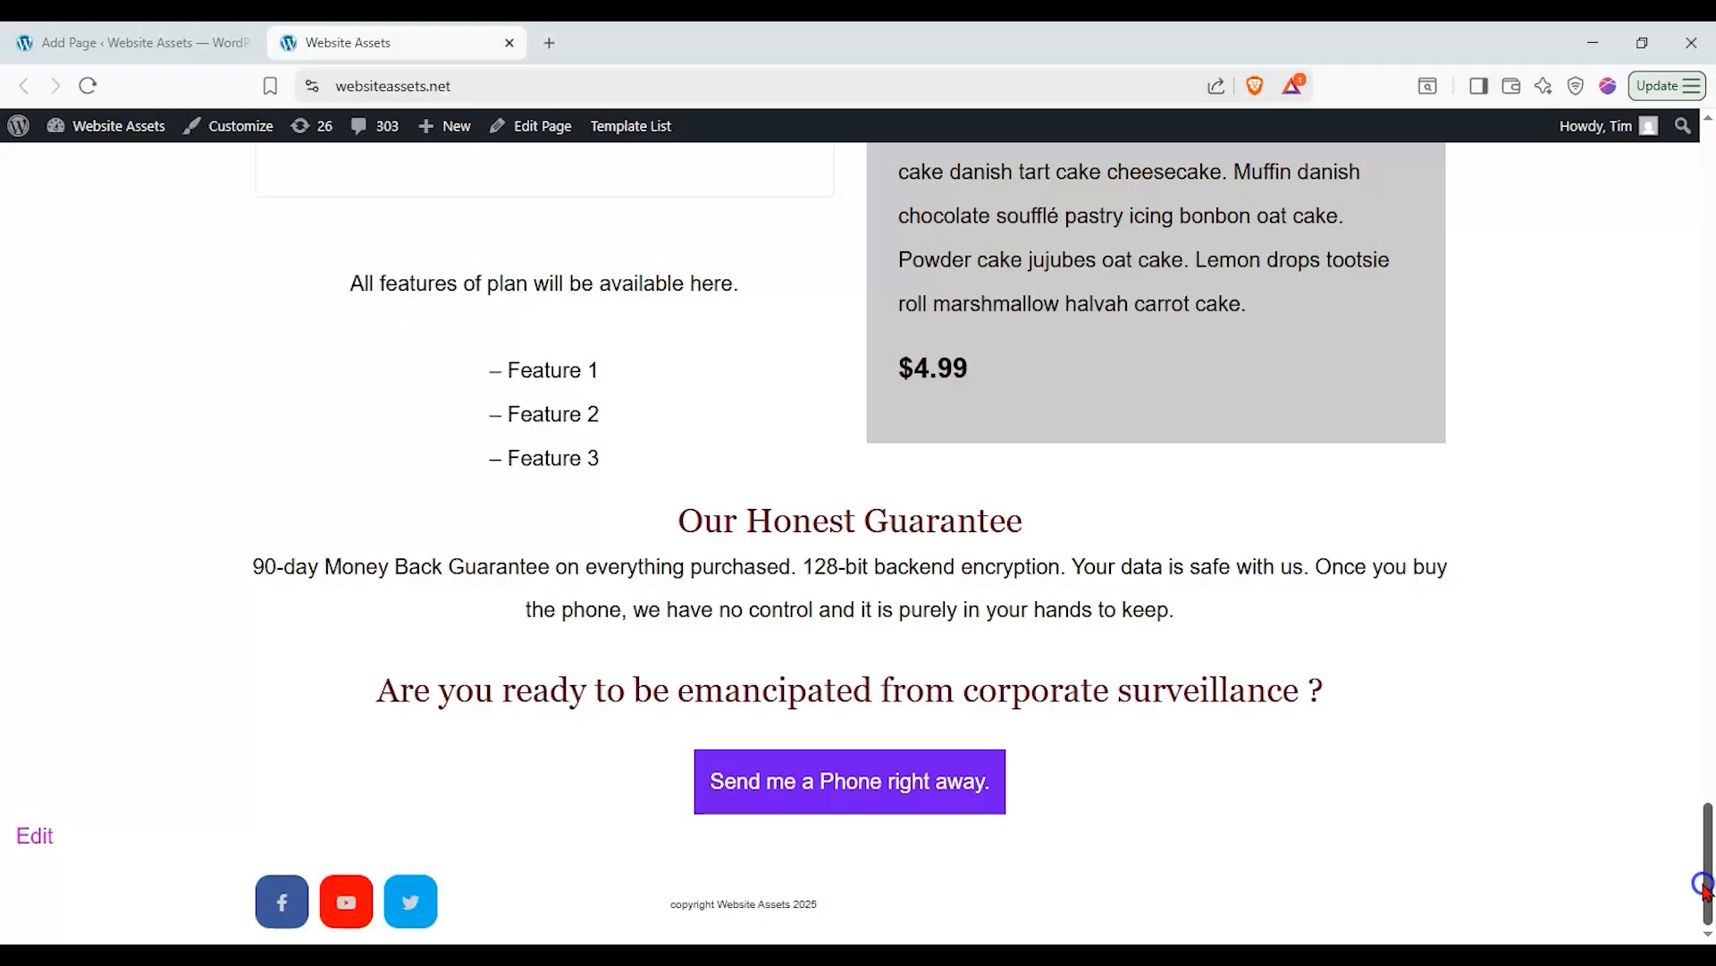
pyautogui.moveTo(1703, 835); pyautogui.dragTo(1708, 154)
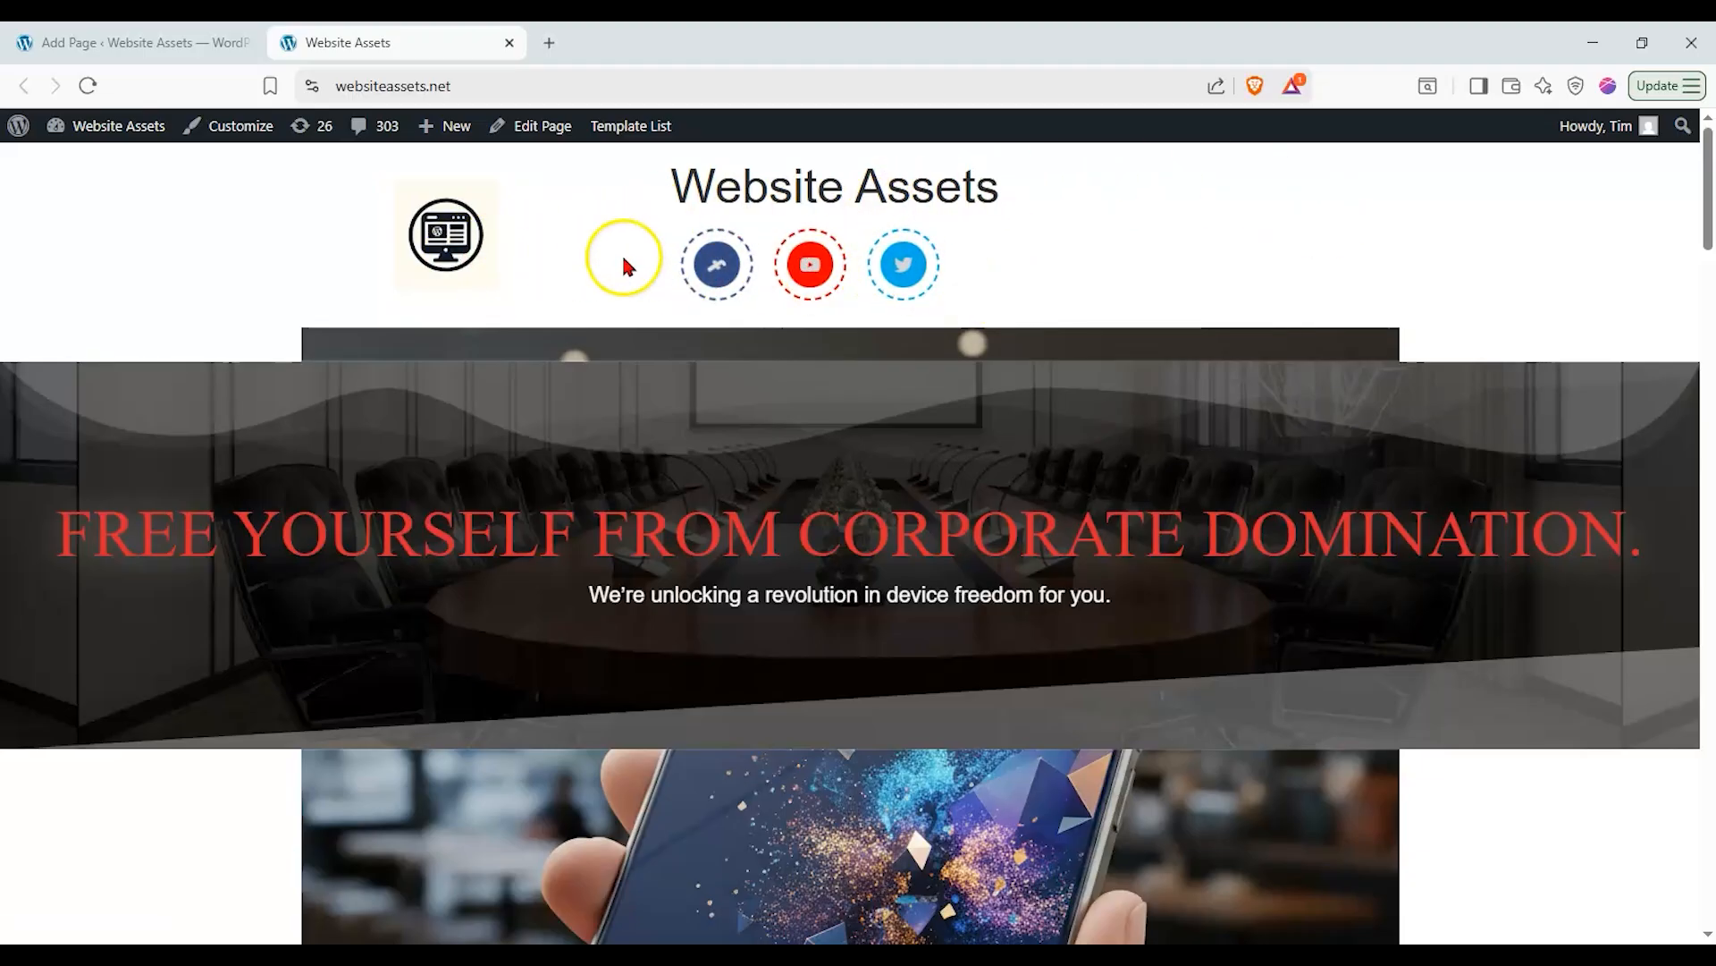
pyautogui.scroll(-3, 451, 266)
pyautogui.scroll(2, 824, 352)
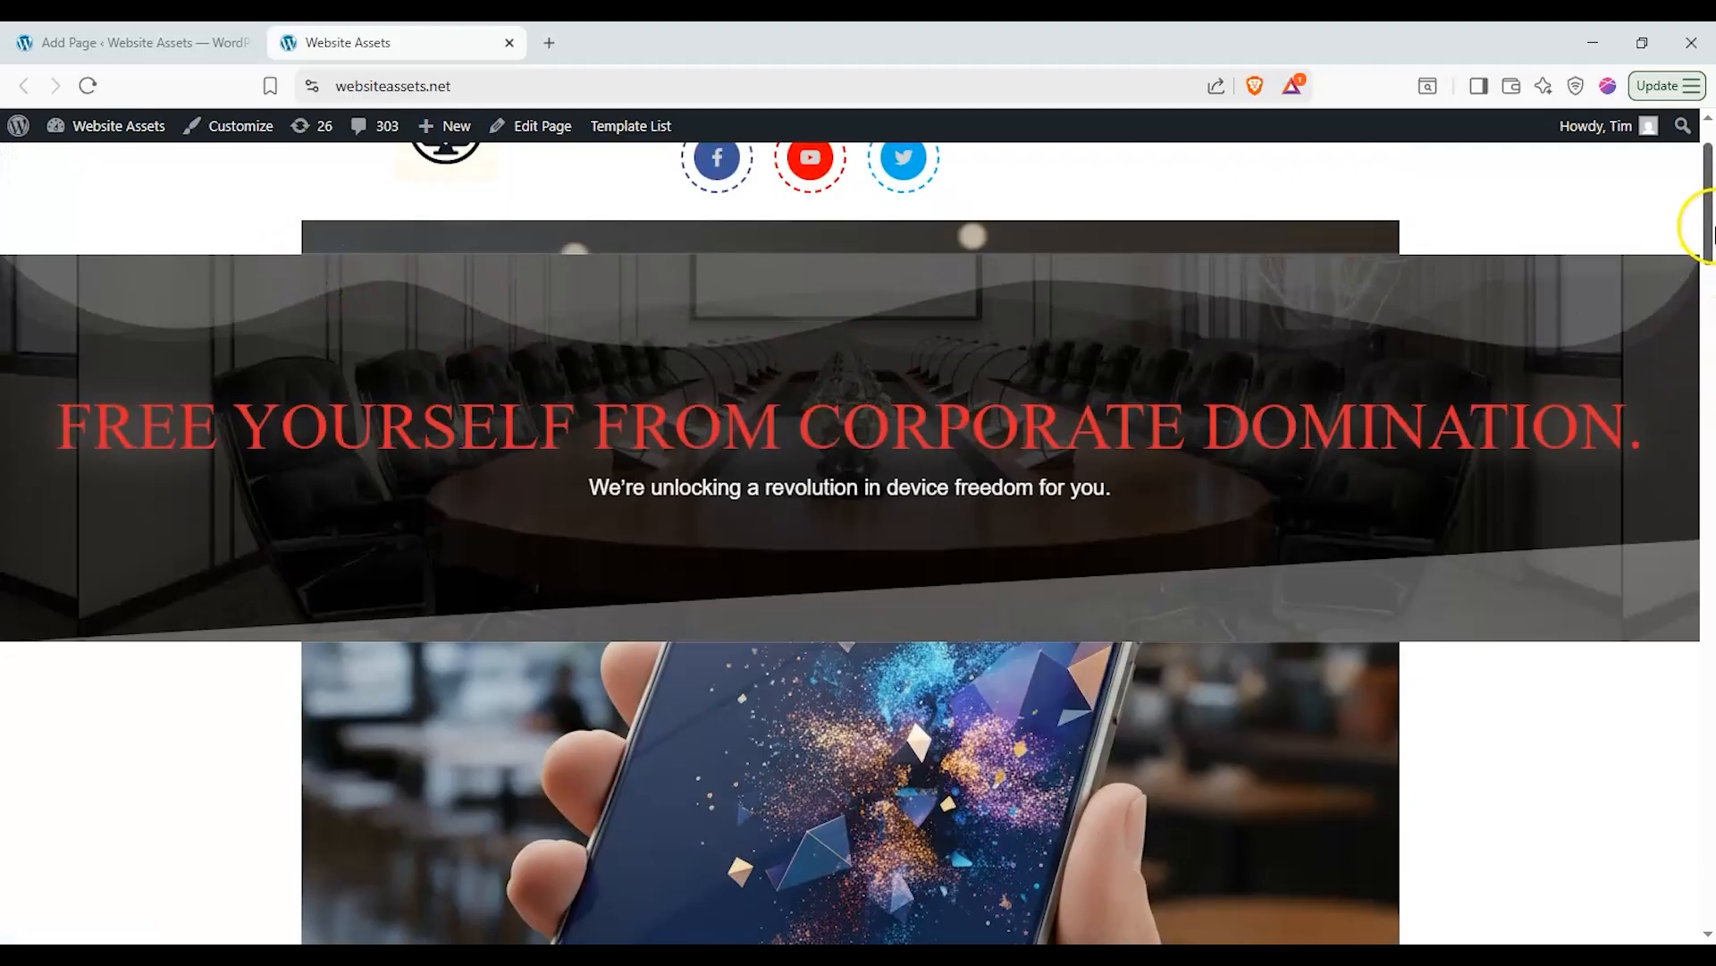
pyautogui.scroll(-1, 1710, 231)
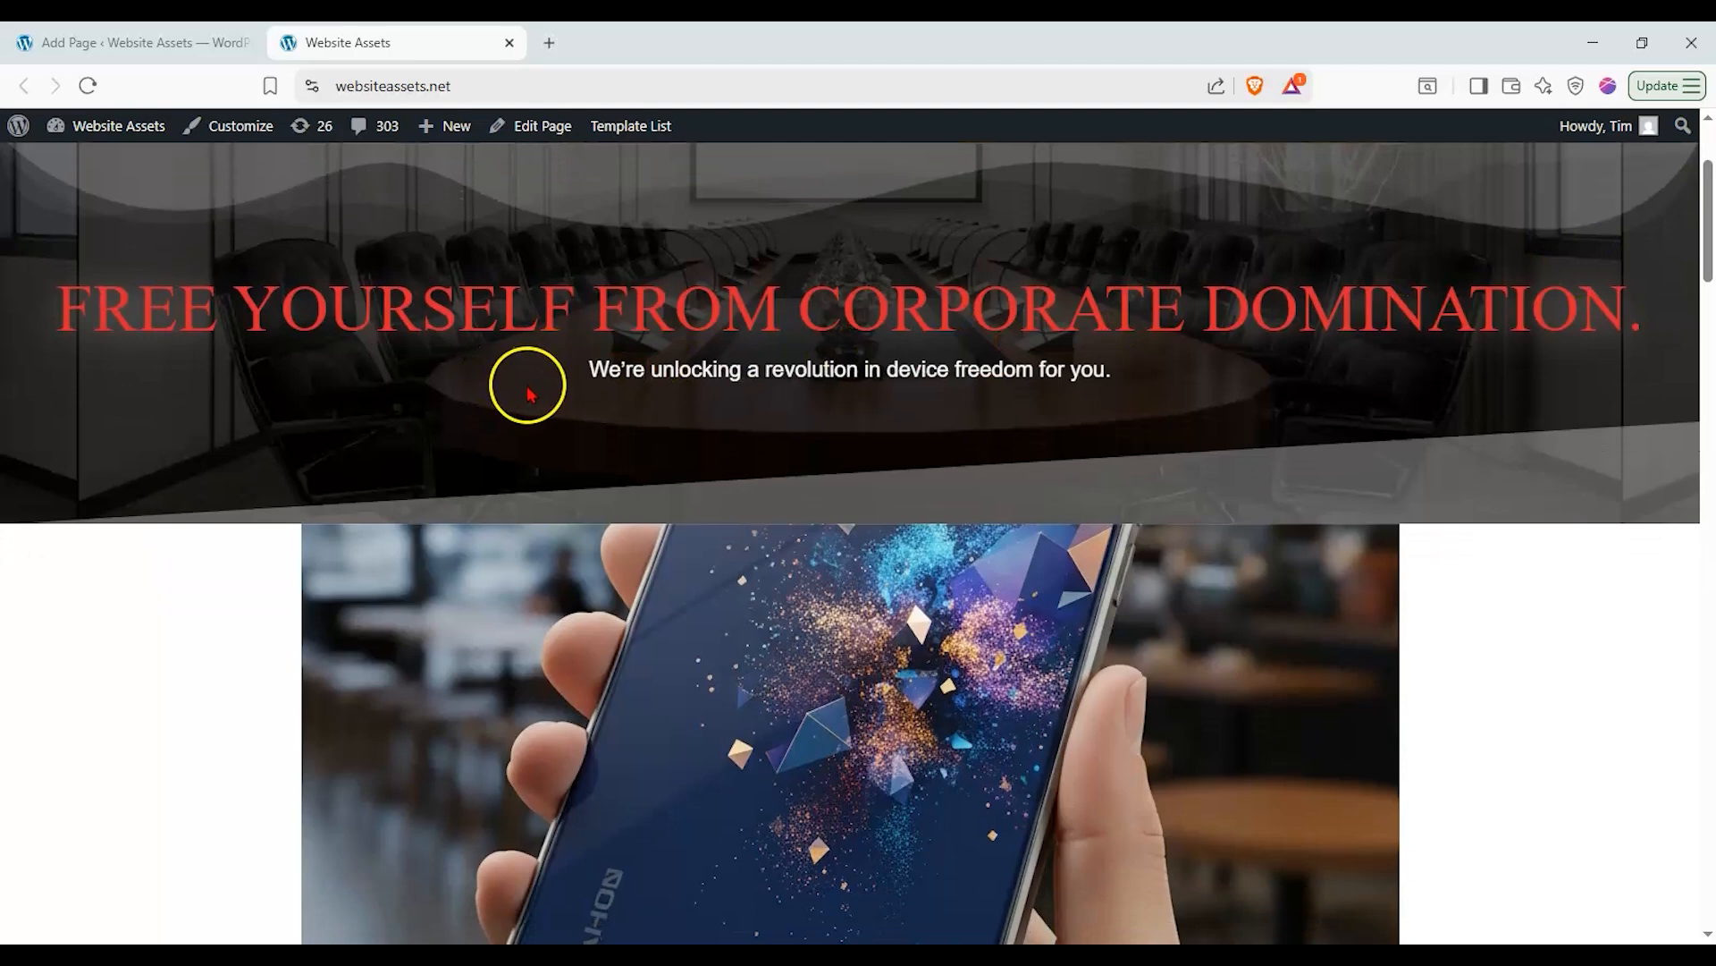
pyautogui.moveTo(1708, 217); pyautogui.dragTo(1684, 171)
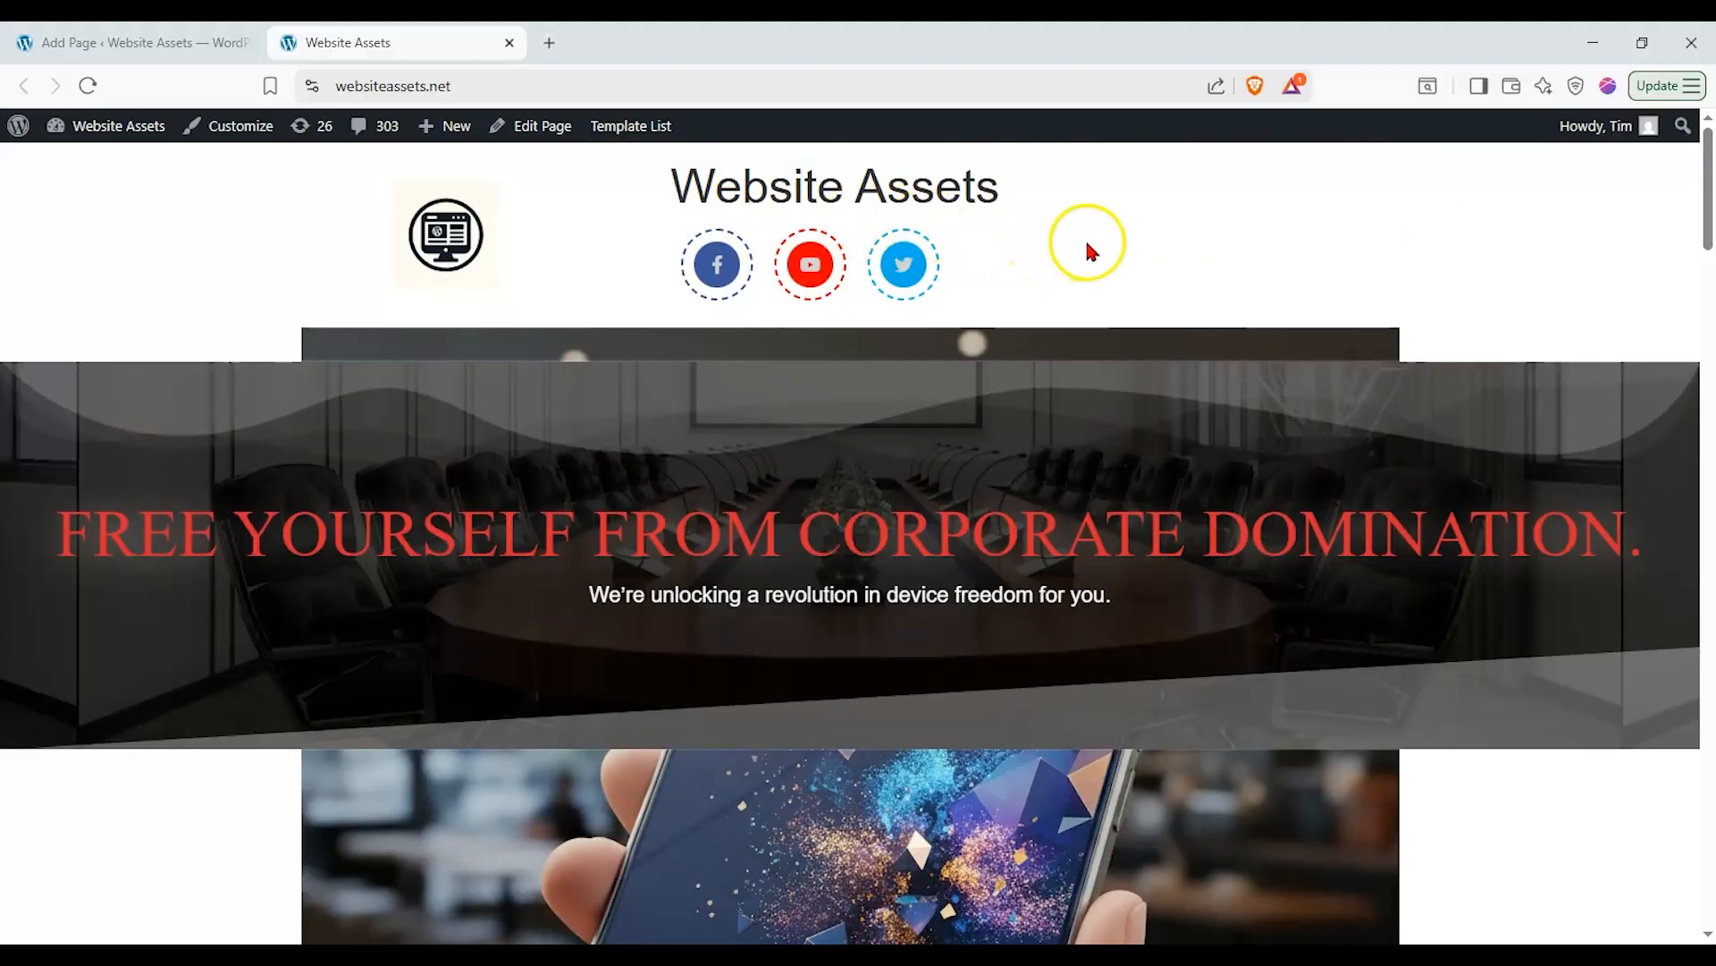
pyautogui.scroll(-4, 1706, 246)
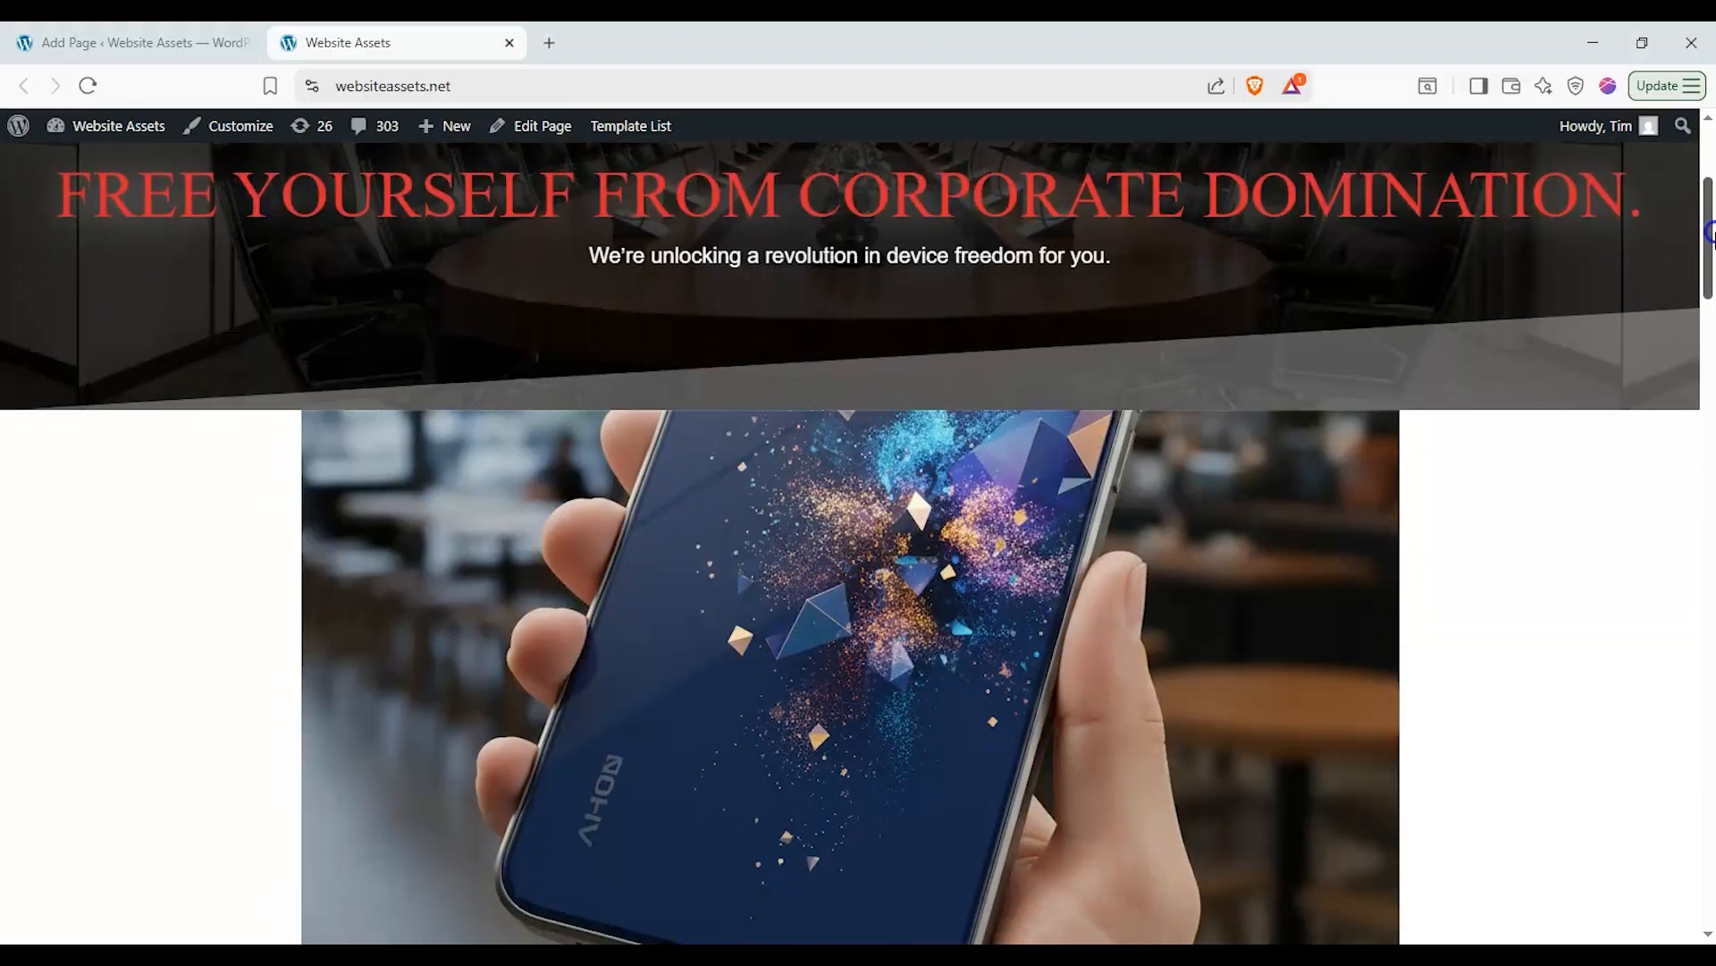
pyautogui.scroll(4, 1705, 234)
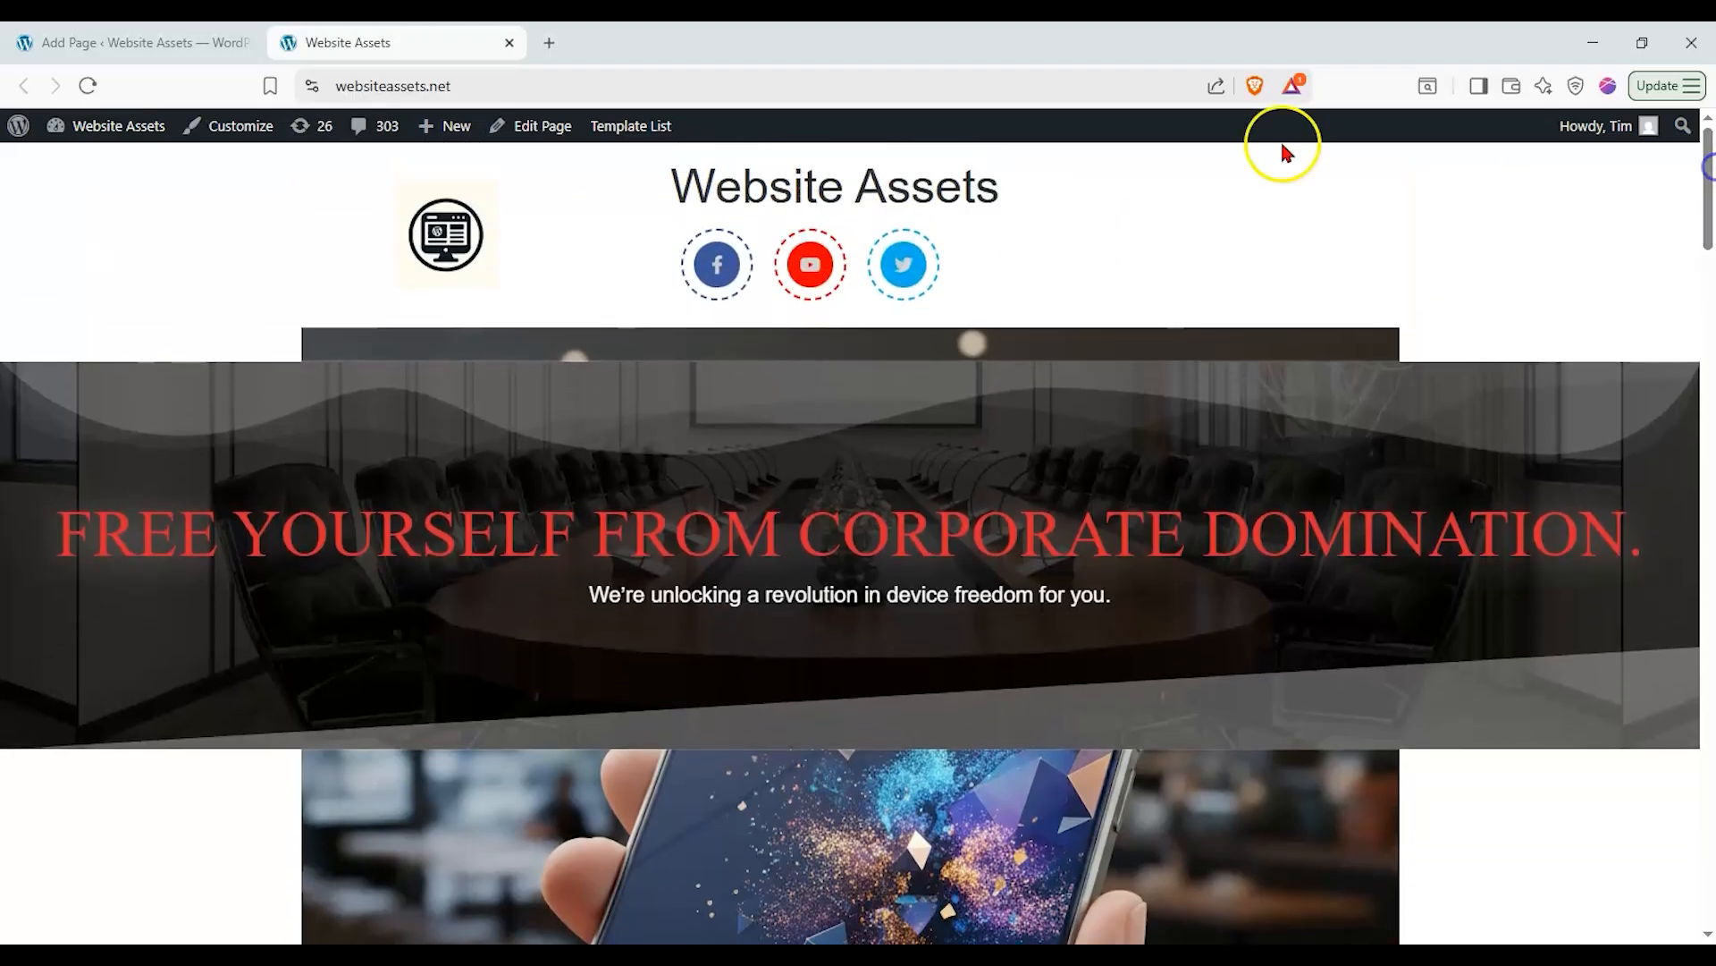
# Leave the page editor for the admin dashboard and open the Nexter Extension's Theme Builder template list.
pyautogui.click(134, 42)
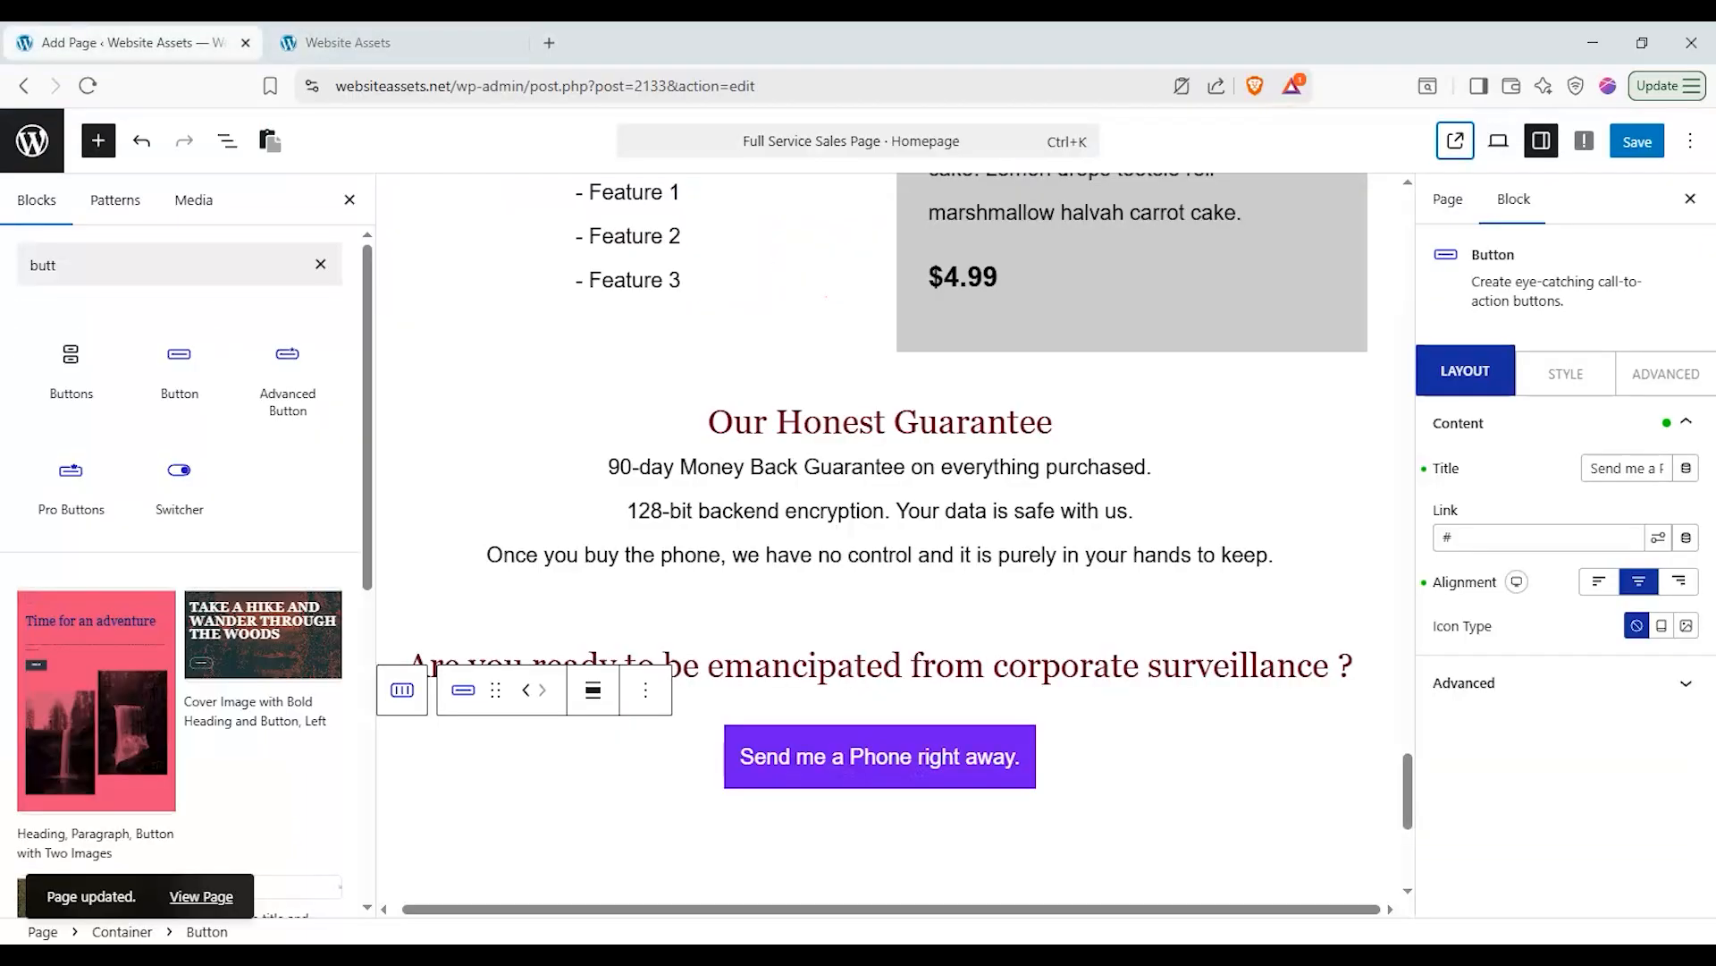
pyautogui.click(49, 154)
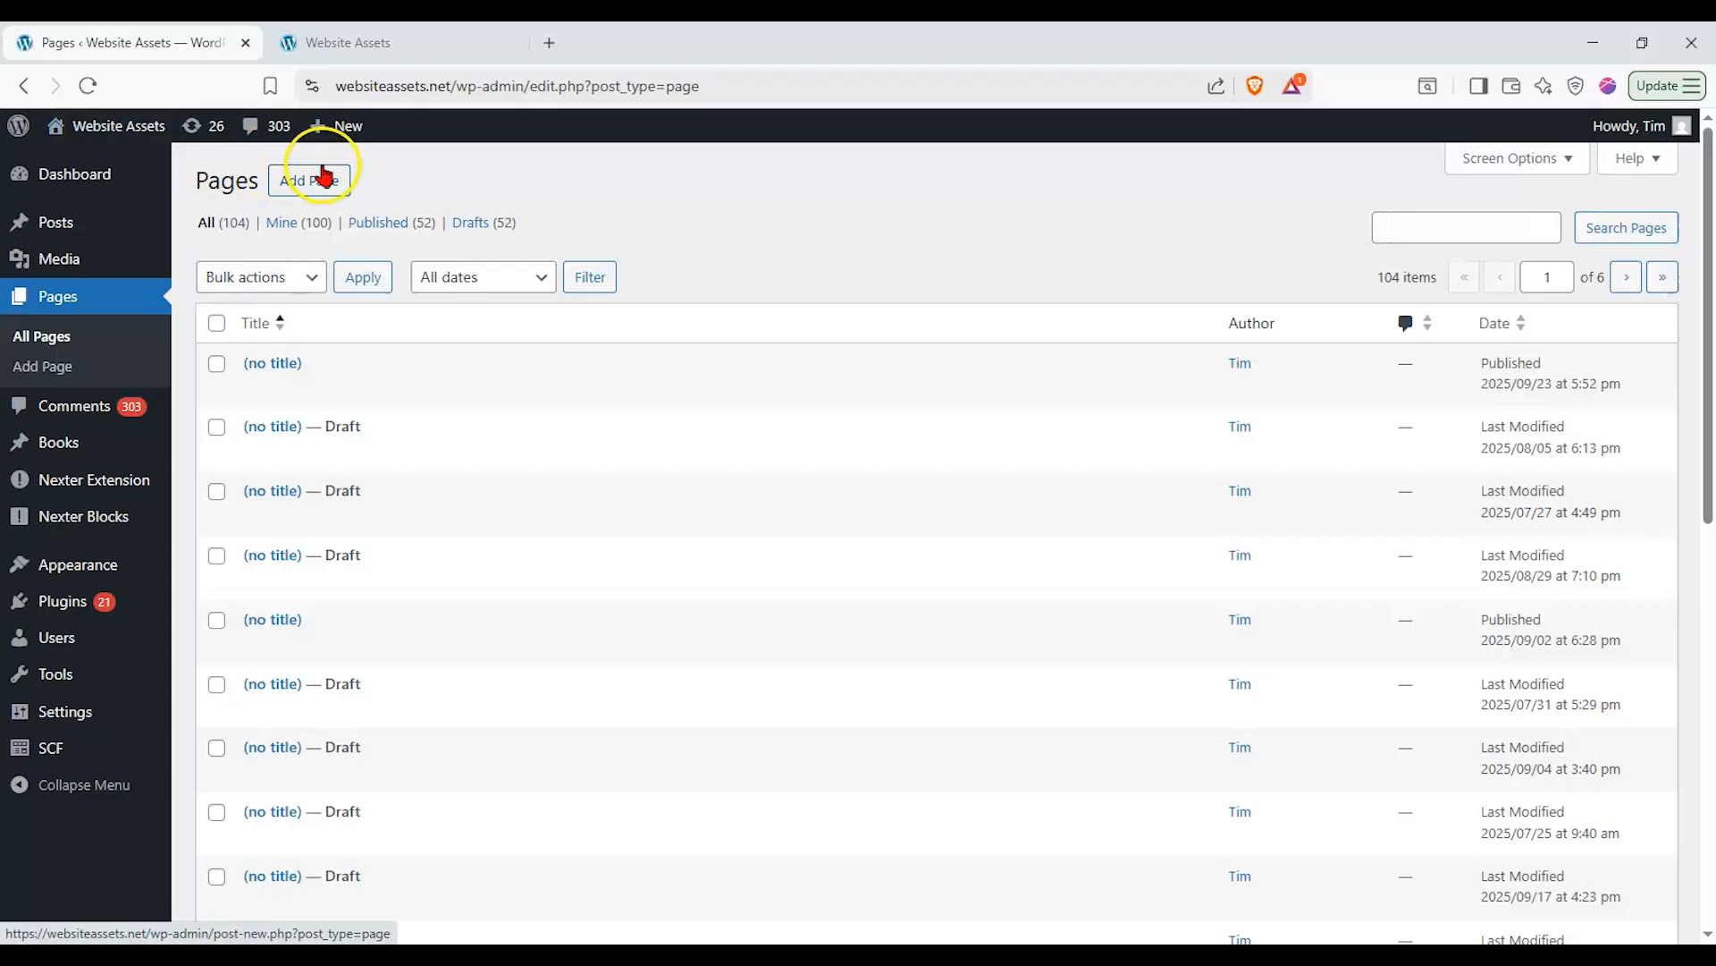
pyautogui.moveTo(85, 186)
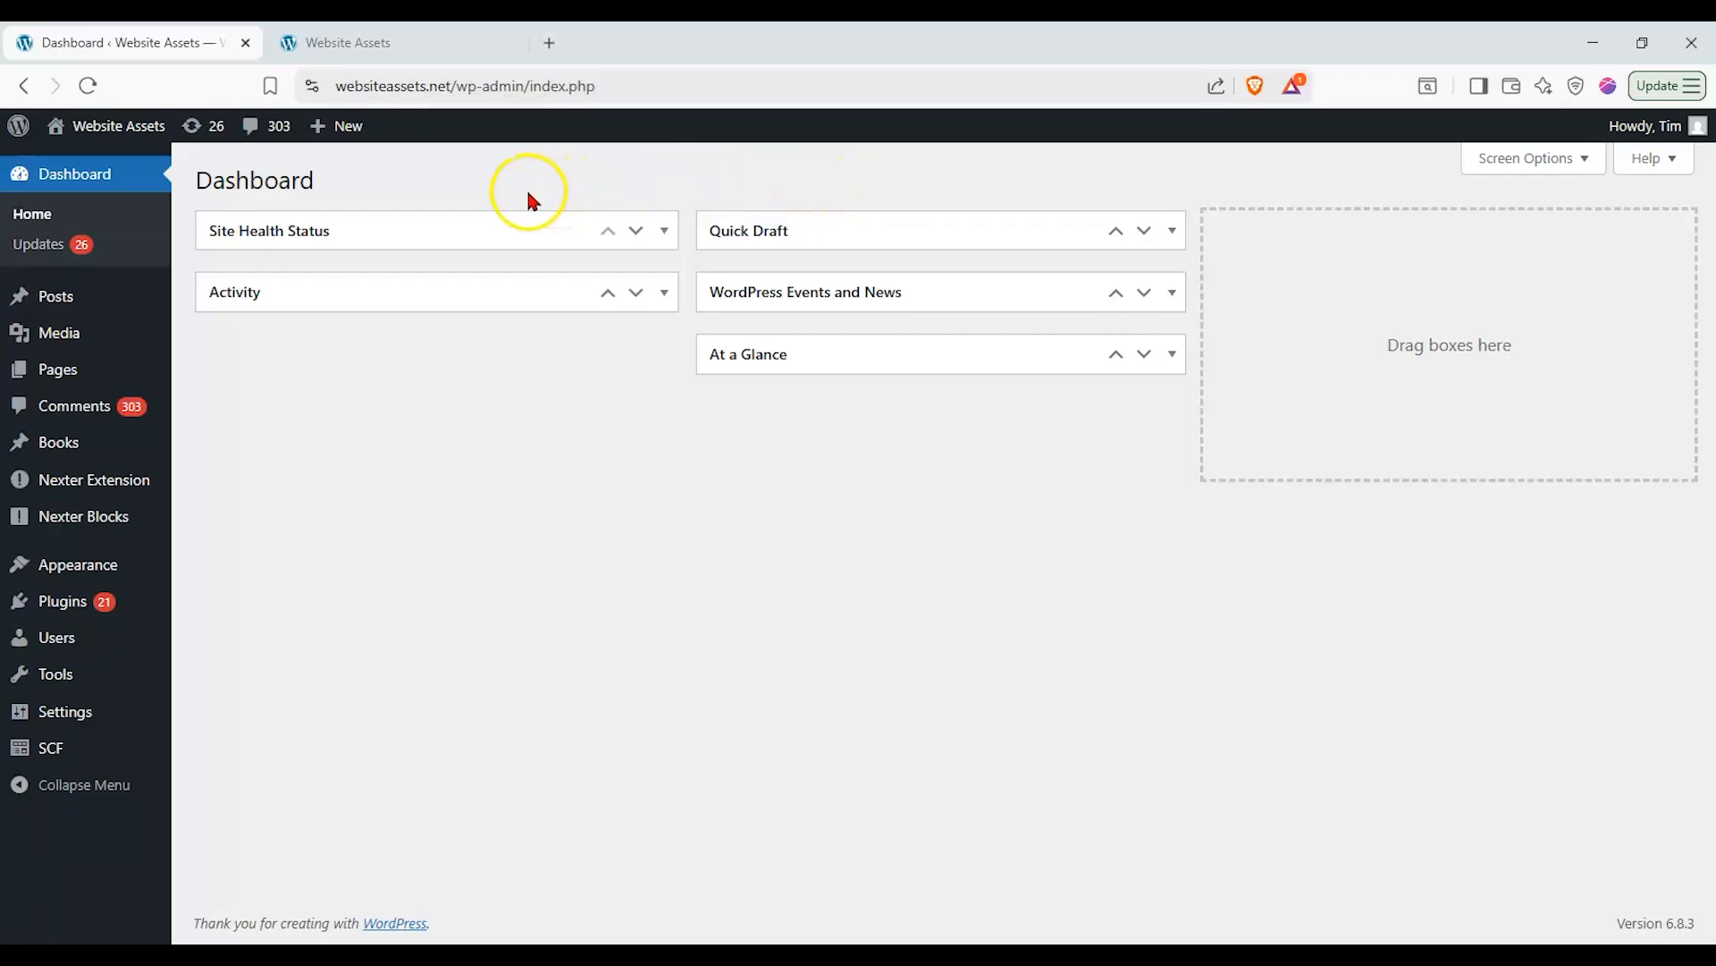
pyautogui.click(438, 52)
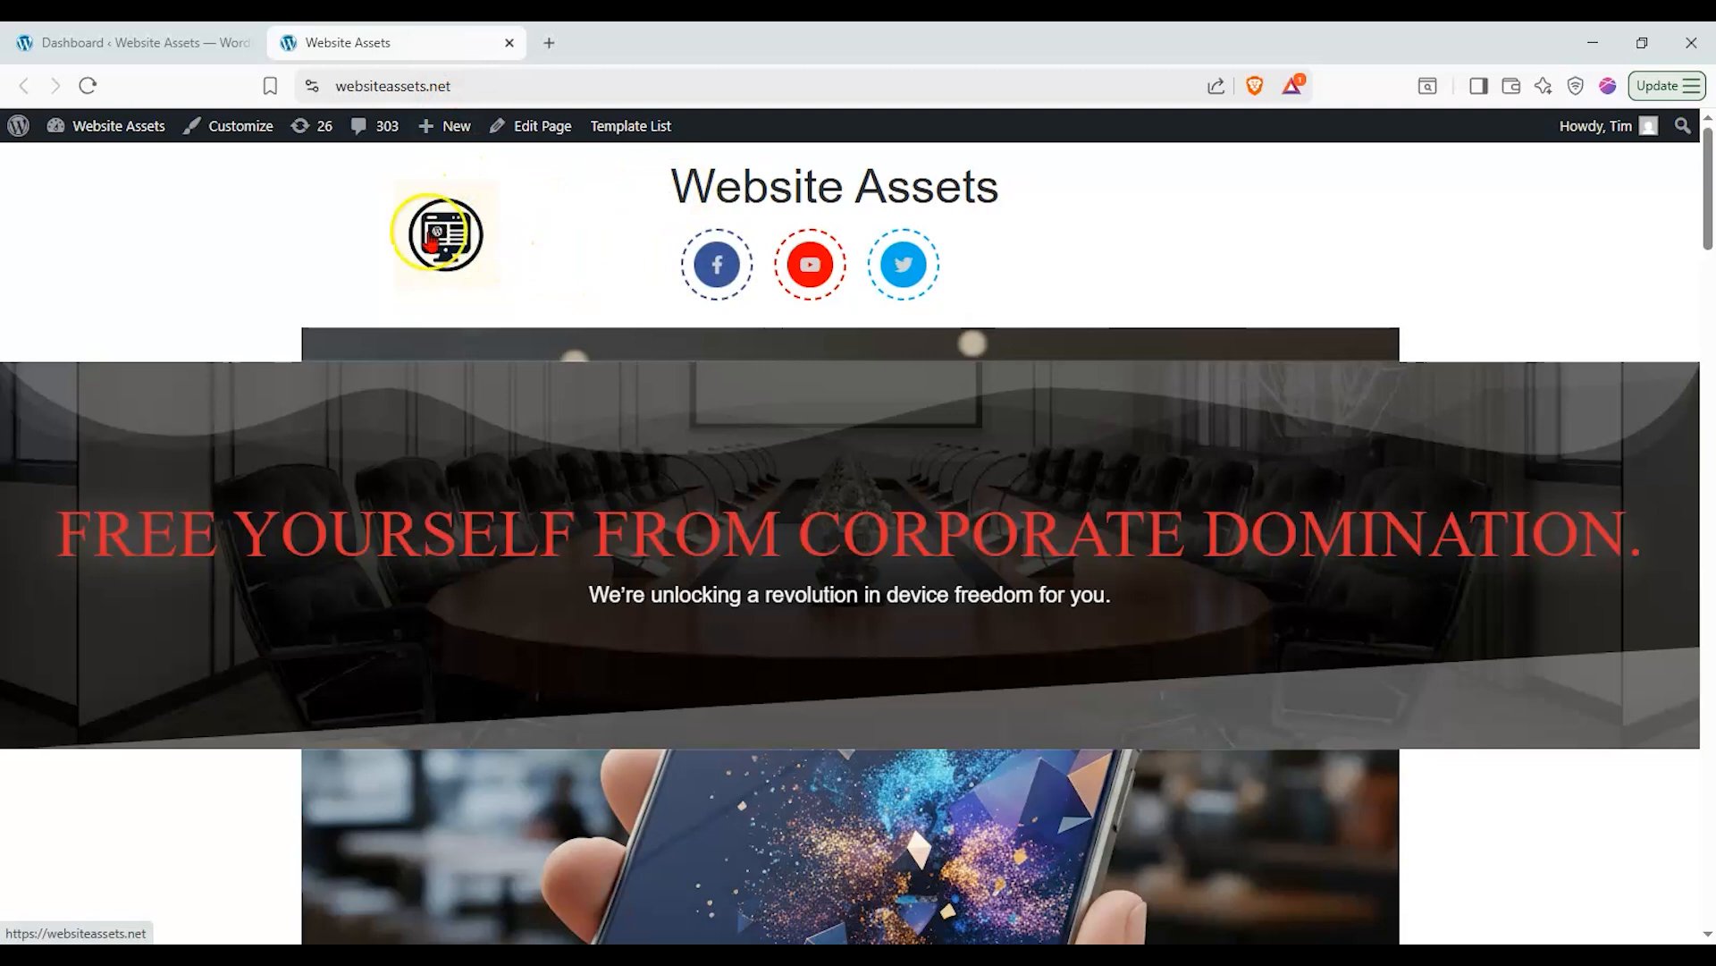
pyautogui.click(200, 45)
pyautogui.click(93, 491)
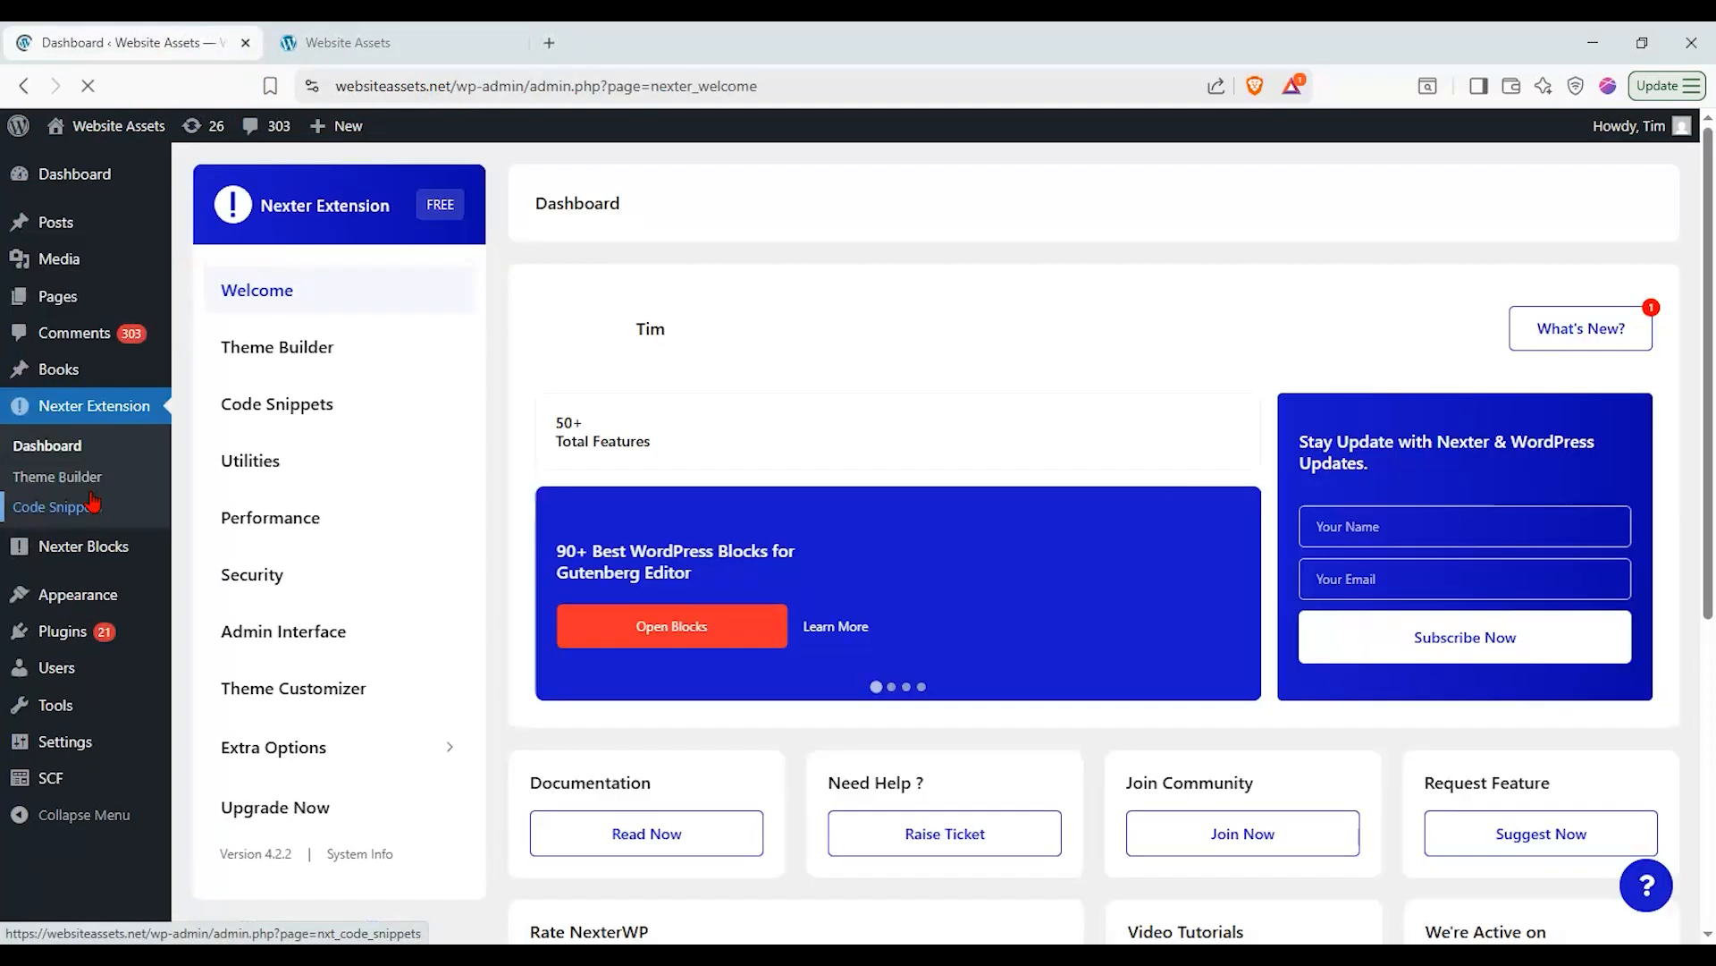
pyautogui.click(89, 480)
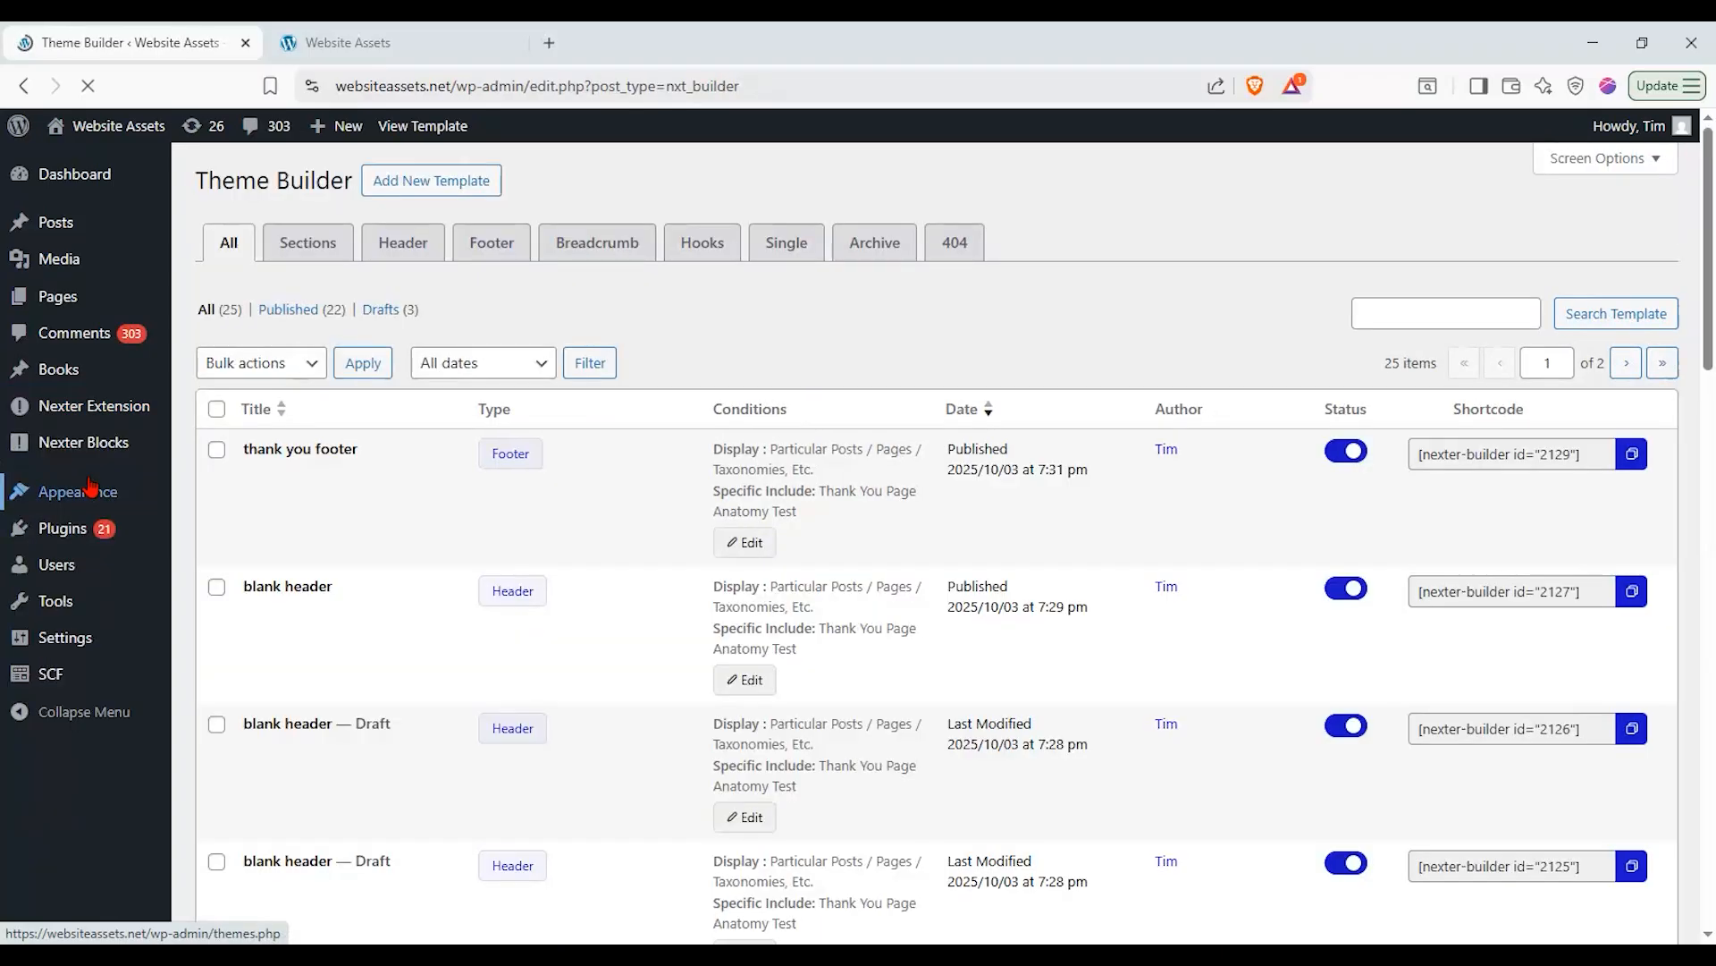
pyautogui.click(65, 487)
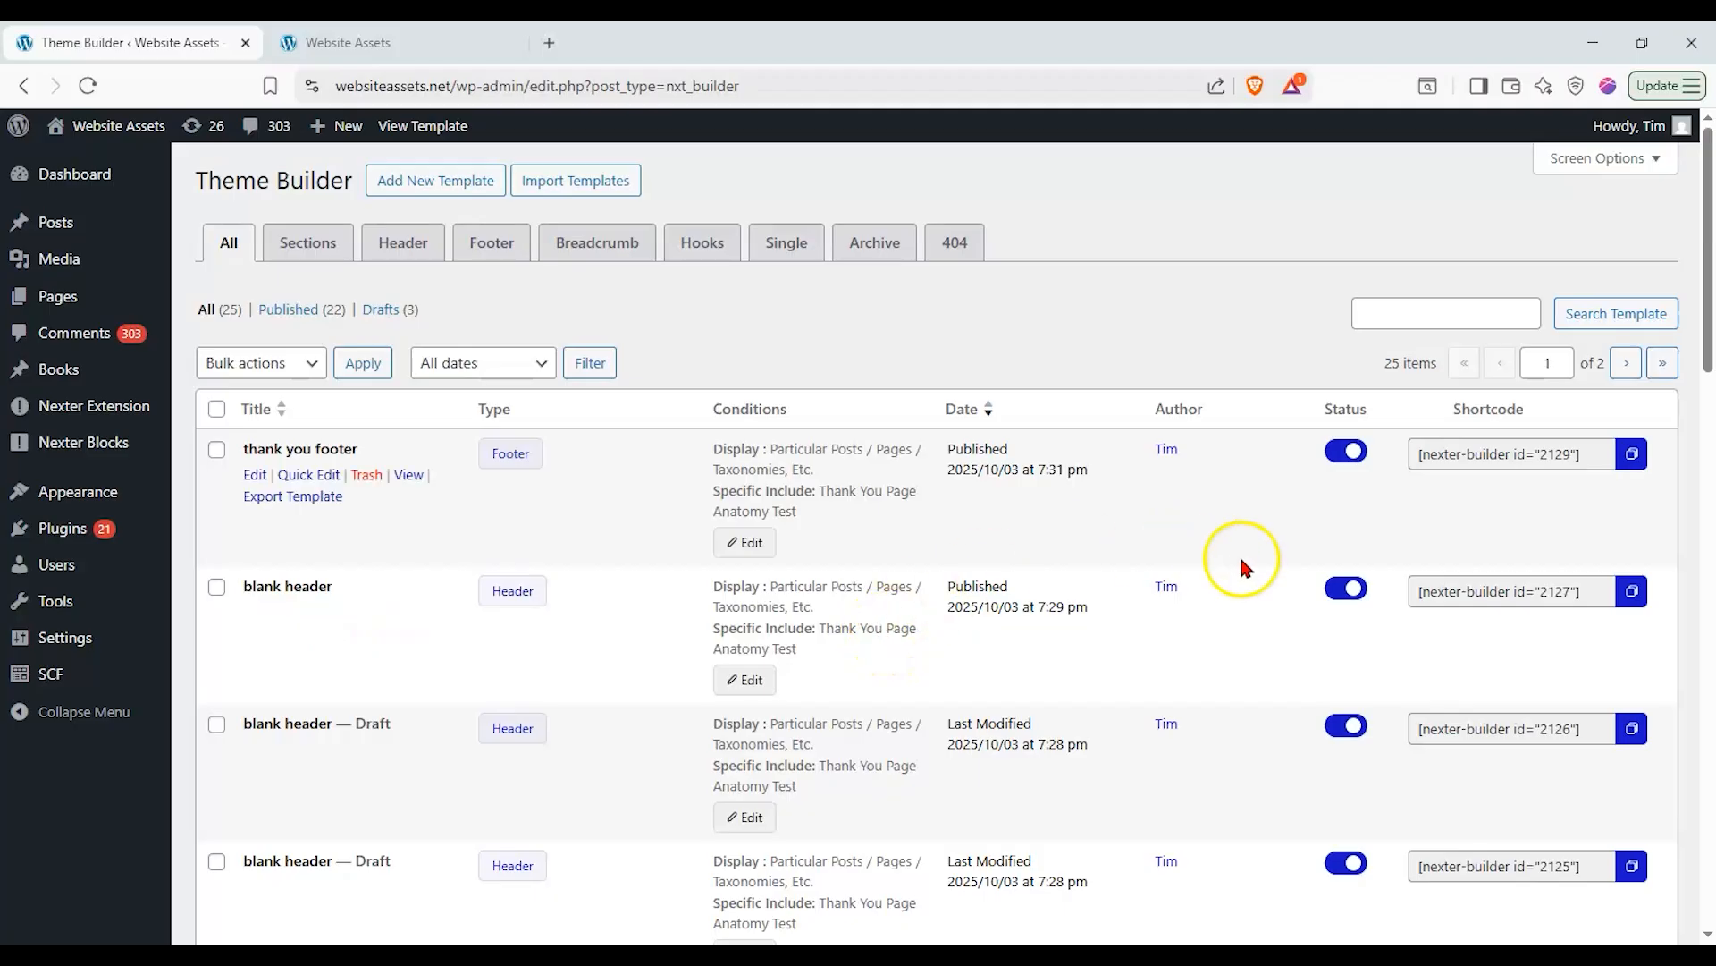
# Disable the "lead gen anatomy head" header template in the Theme Builder list.
pyautogui.scroll(-1, 1232, 579)
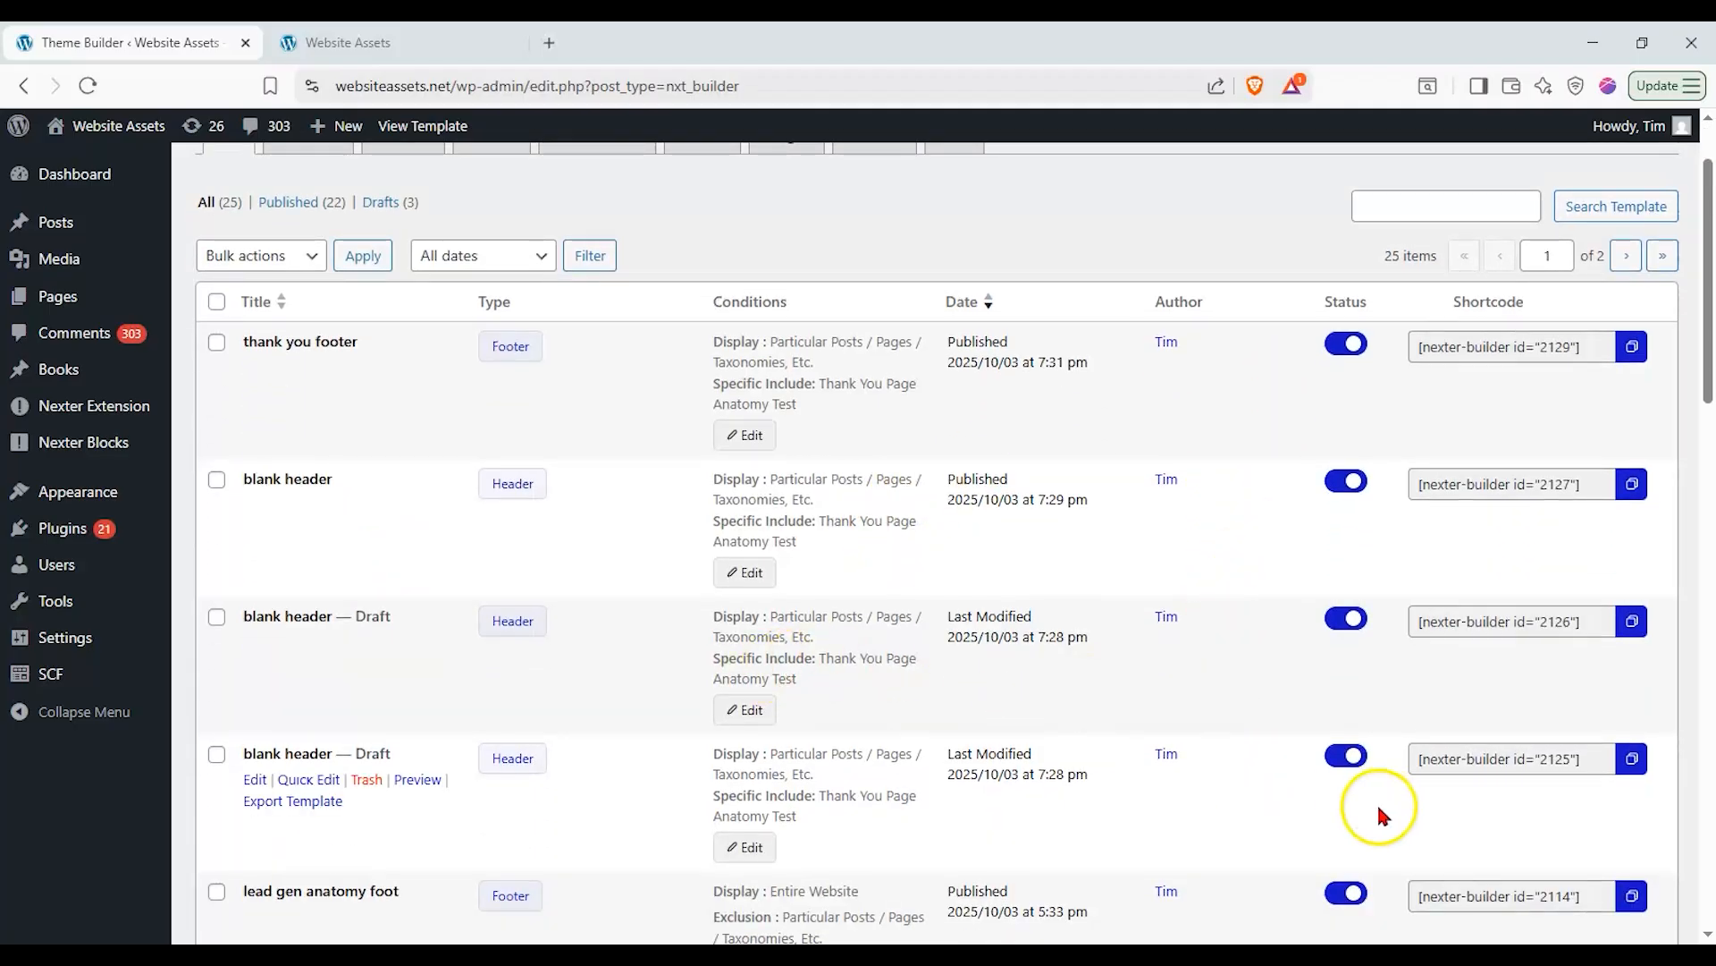
pyautogui.scroll(-3, 1248, 601)
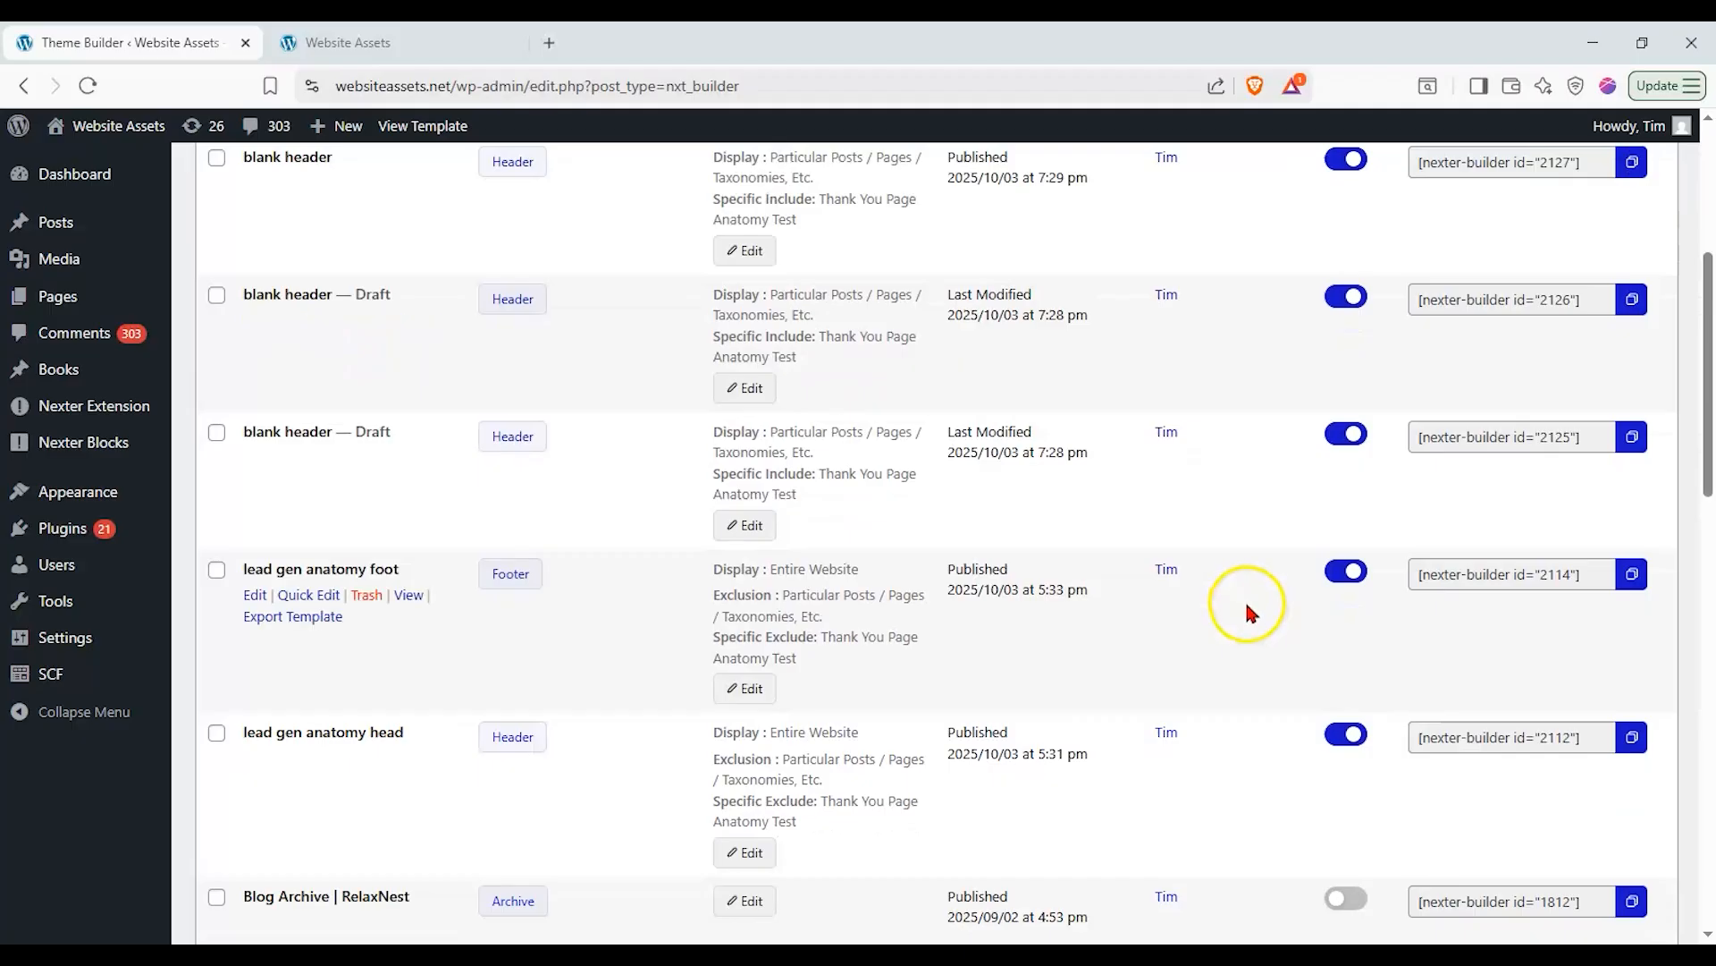
pyautogui.click(1346, 734)
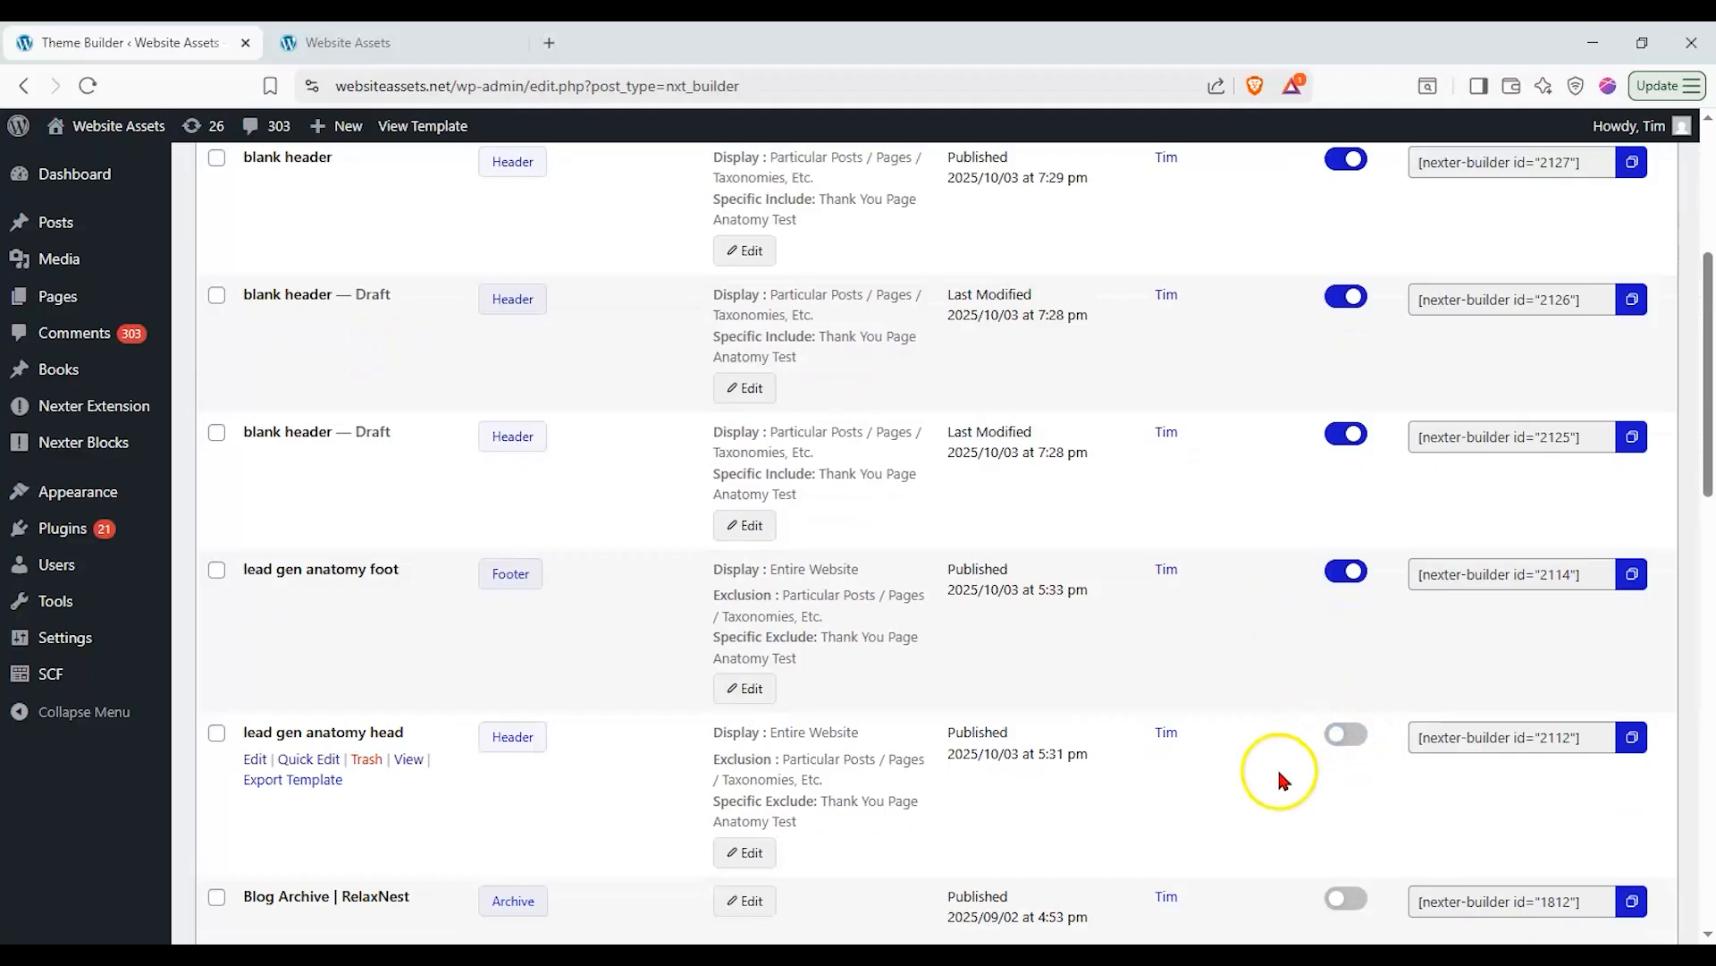
# Open the published "blank header" template for editing in a new browser tab beside the Theme Builder tab.
pyautogui.scroll(4, 1243, 742)
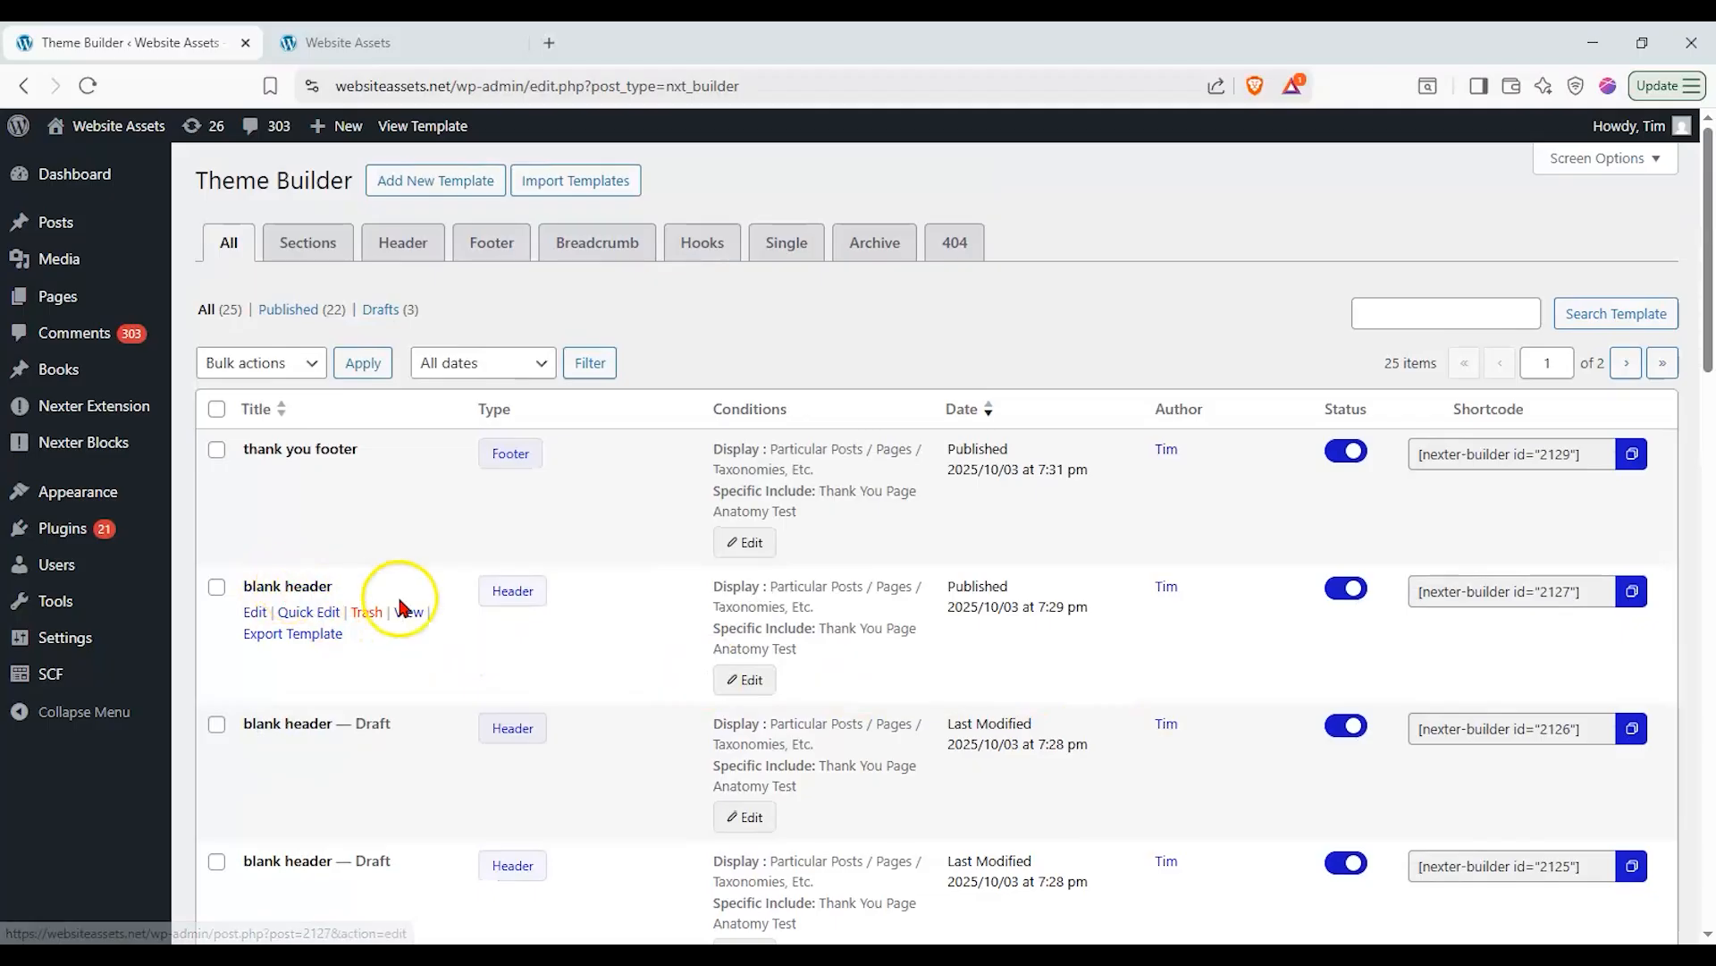
pyautogui.rightClick(262, 615)
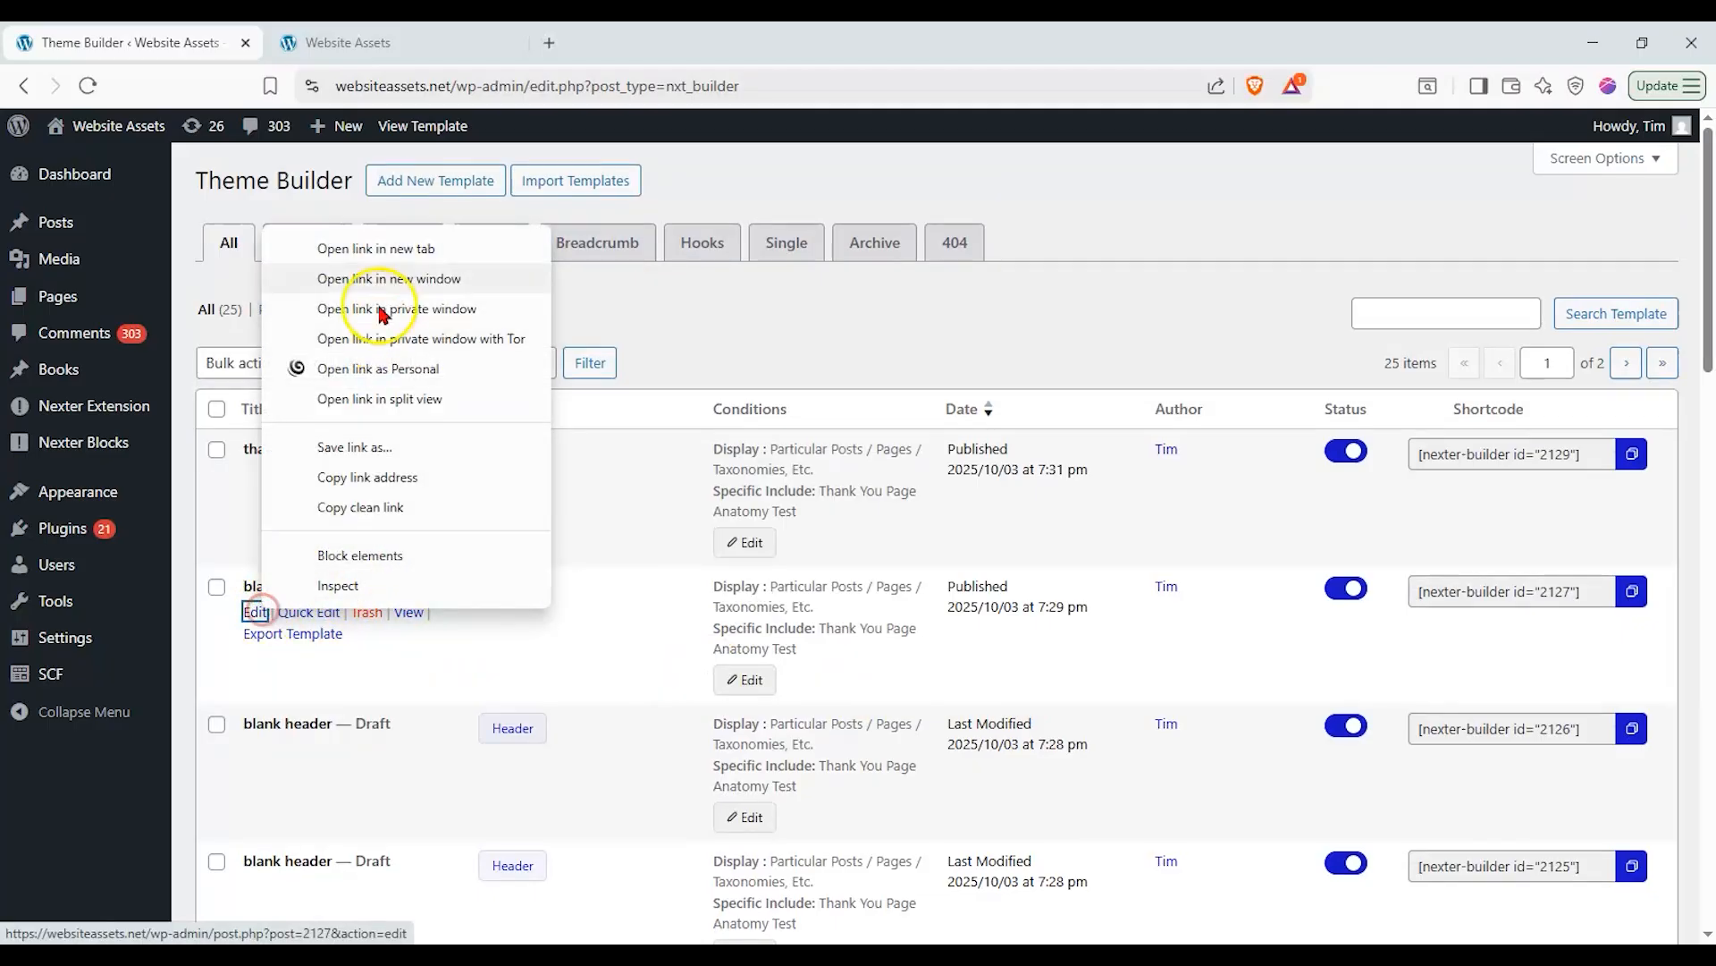
pyautogui.click(420, 242)
pyautogui.click(572, 42)
pyautogui.moveTo(536, 42); pyautogui.dragTo(343, 42)
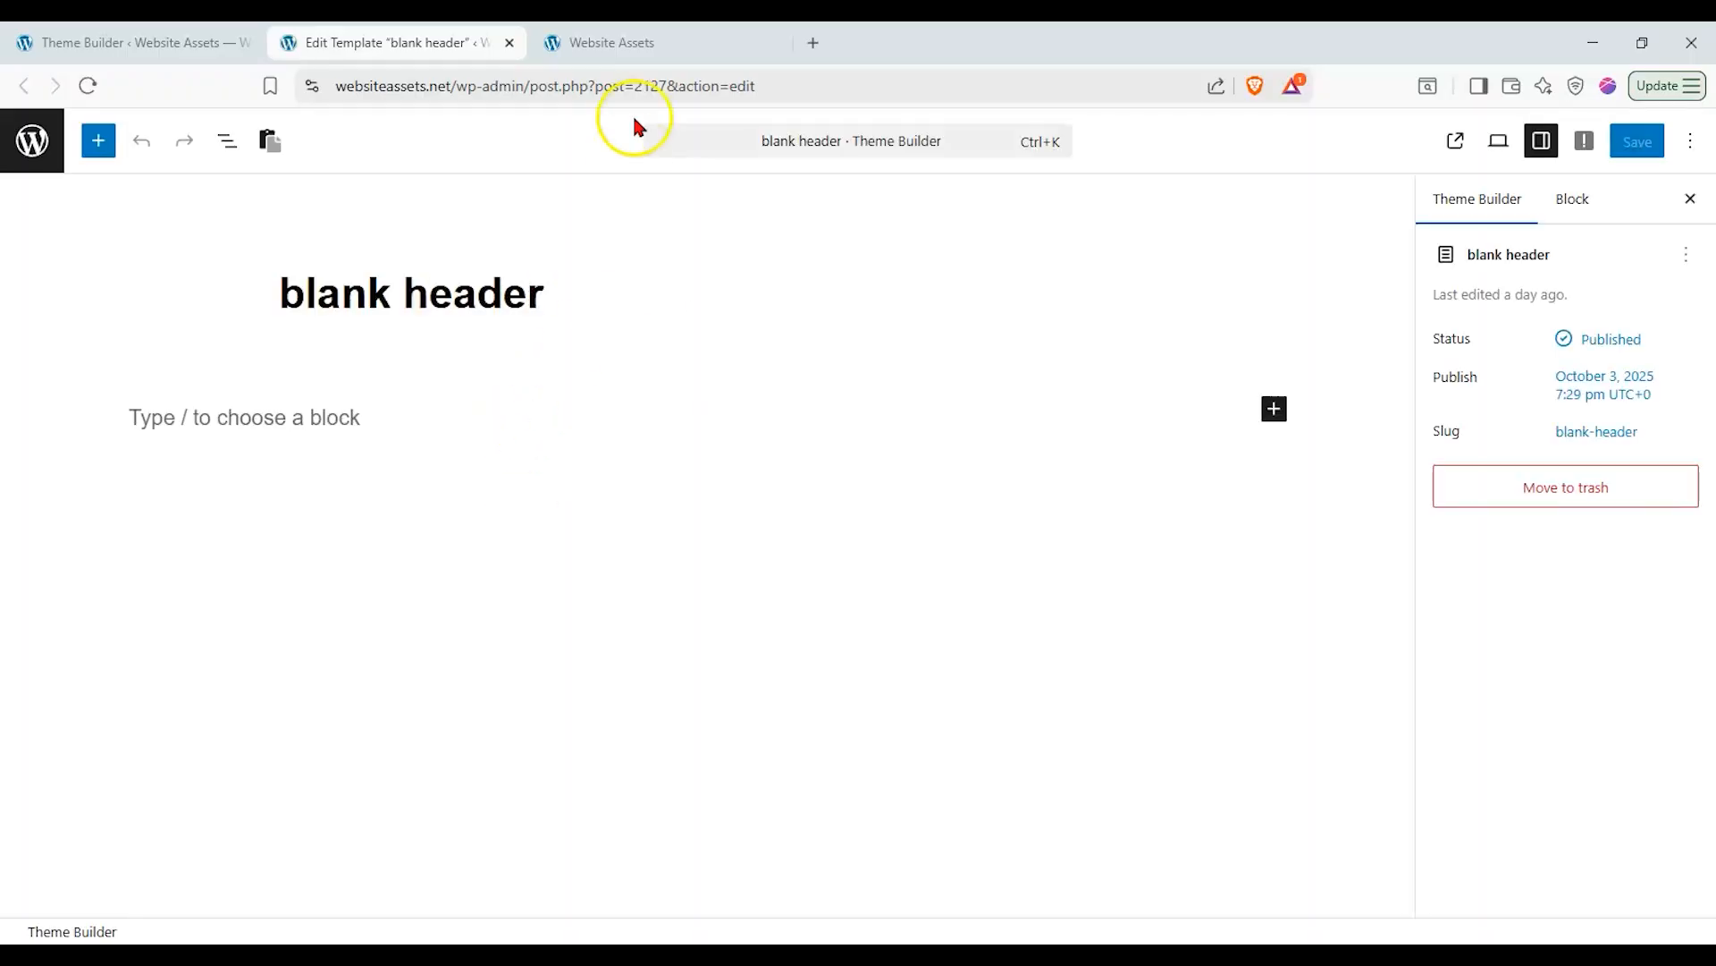
# Reload the live homepage to check its header, and view its list of applied templates alongside the "blank header" template.
pyautogui.click(613, 42)
pyautogui.click(88, 86)
pyautogui.click(674, 575)
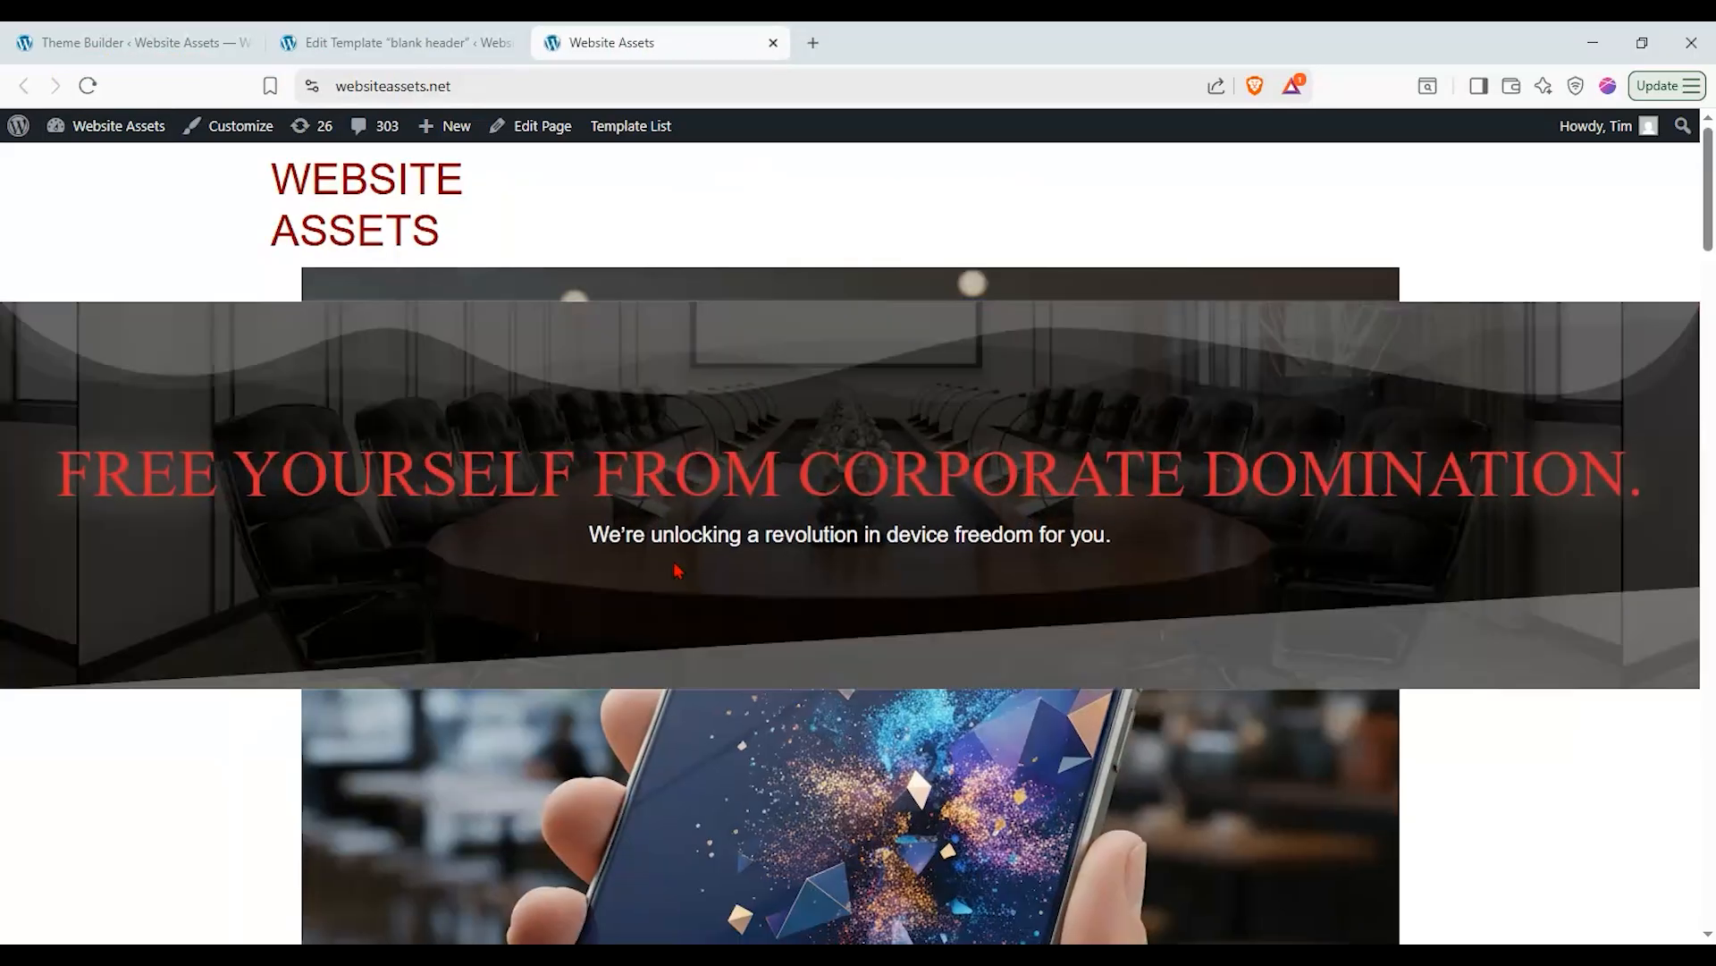
pyautogui.click(426, 45)
pyautogui.click(618, 49)
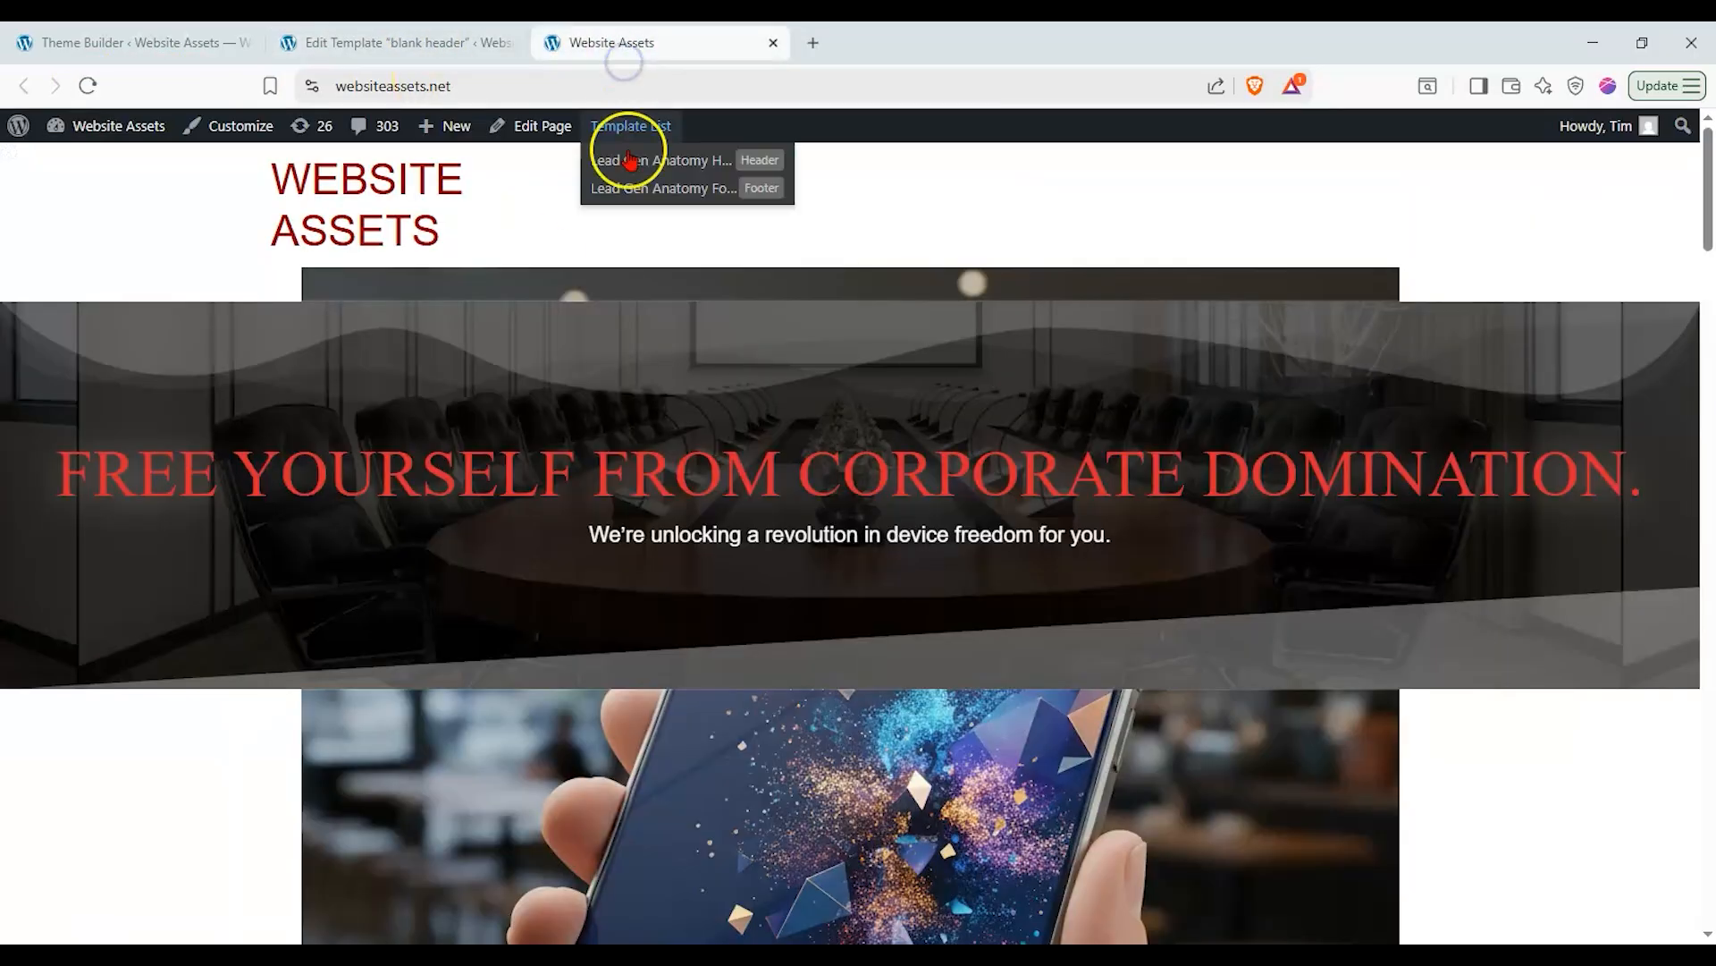
pyautogui.click(495, 45)
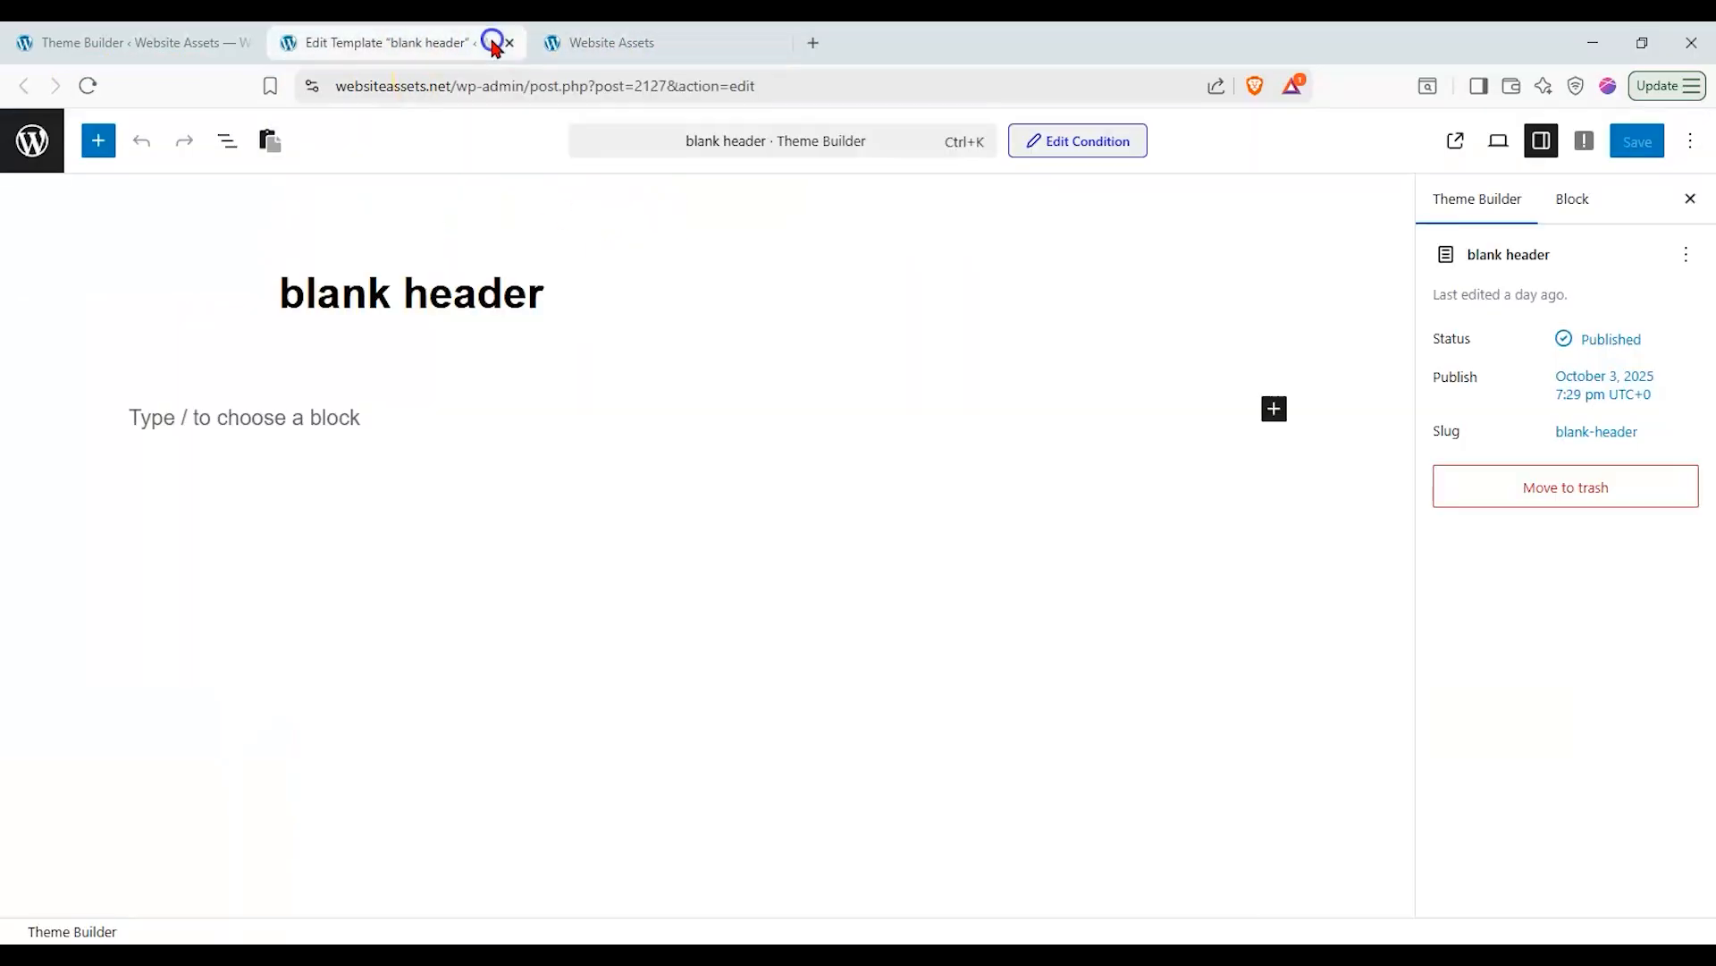
# Filter the Theme Builder list to header templates and disable both draft "blank header" templates.
pyautogui.click(229, 58)
pyautogui.scroll(-2, 1325, 666)
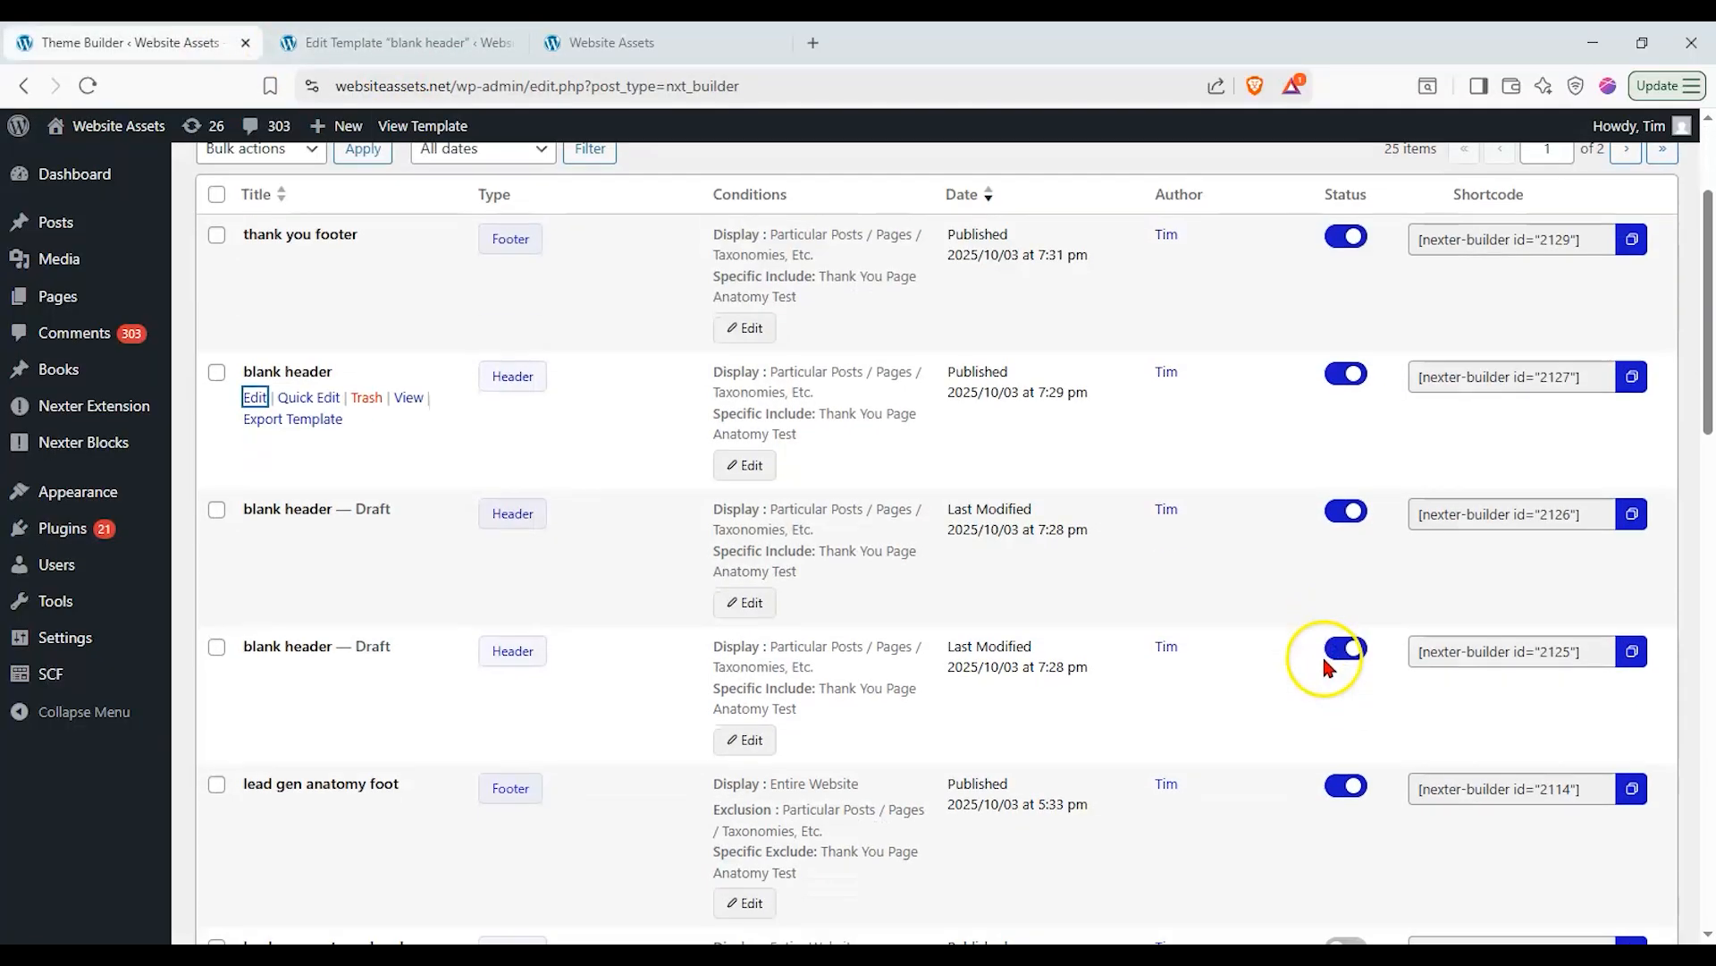
pyautogui.scroll(2, 1280, 636)
pyautogui.click(416, 253)
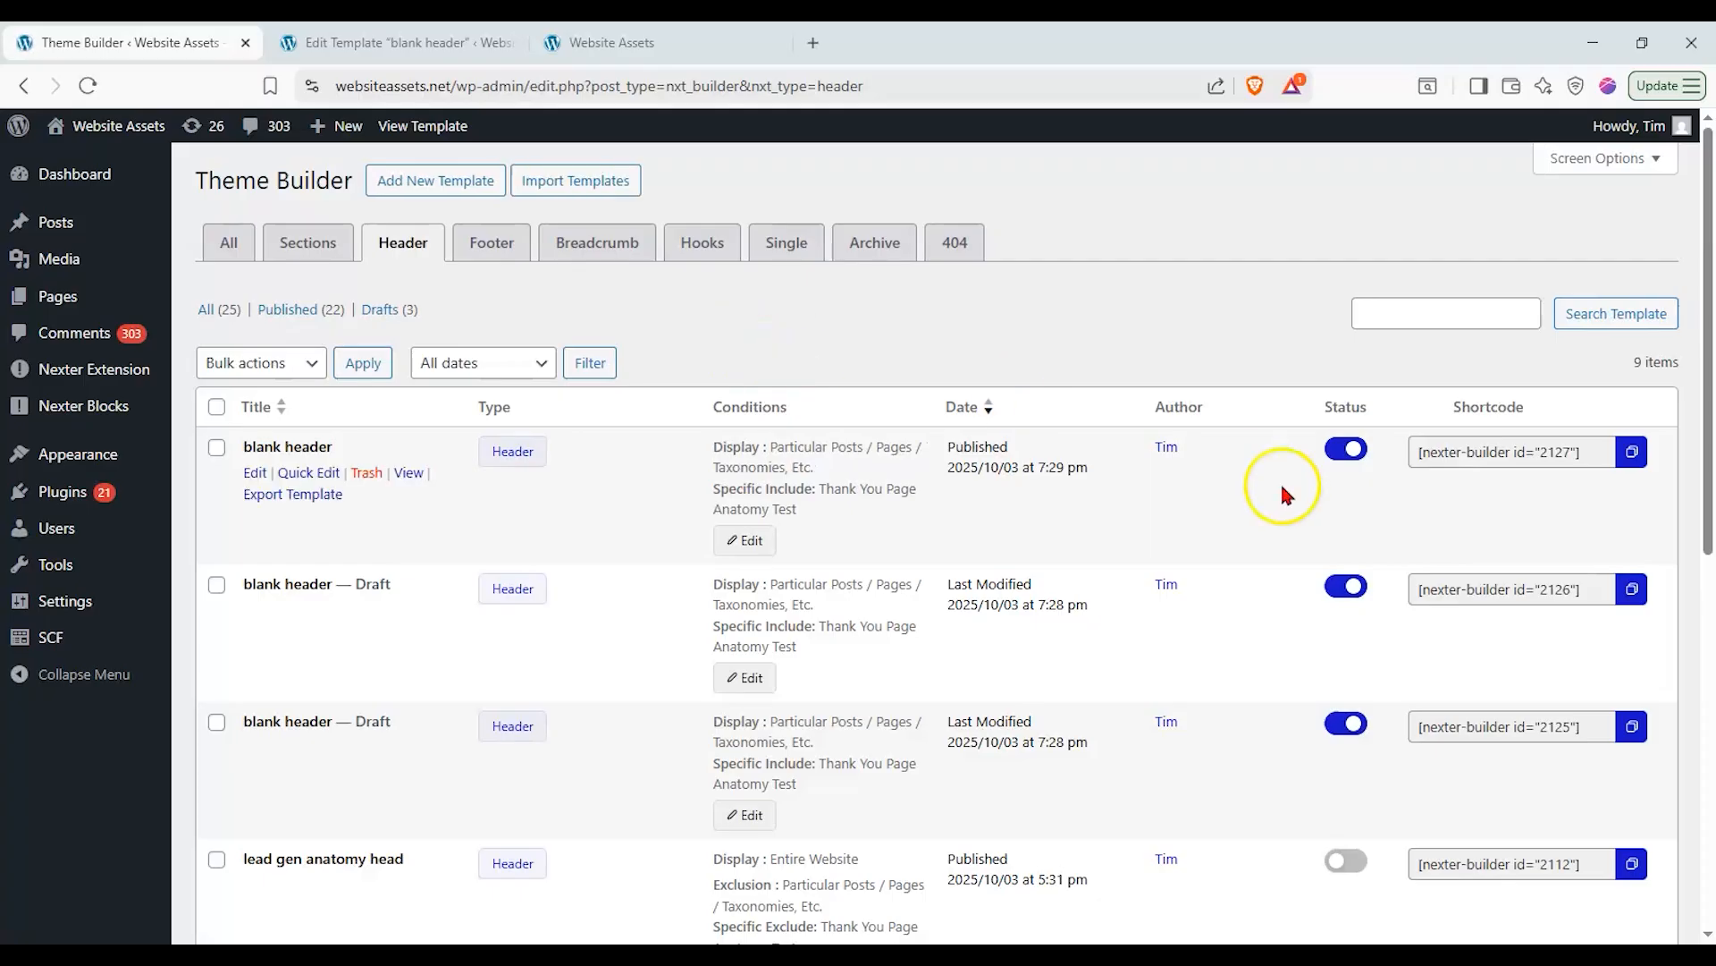
pyautogui.click(1347, 723)
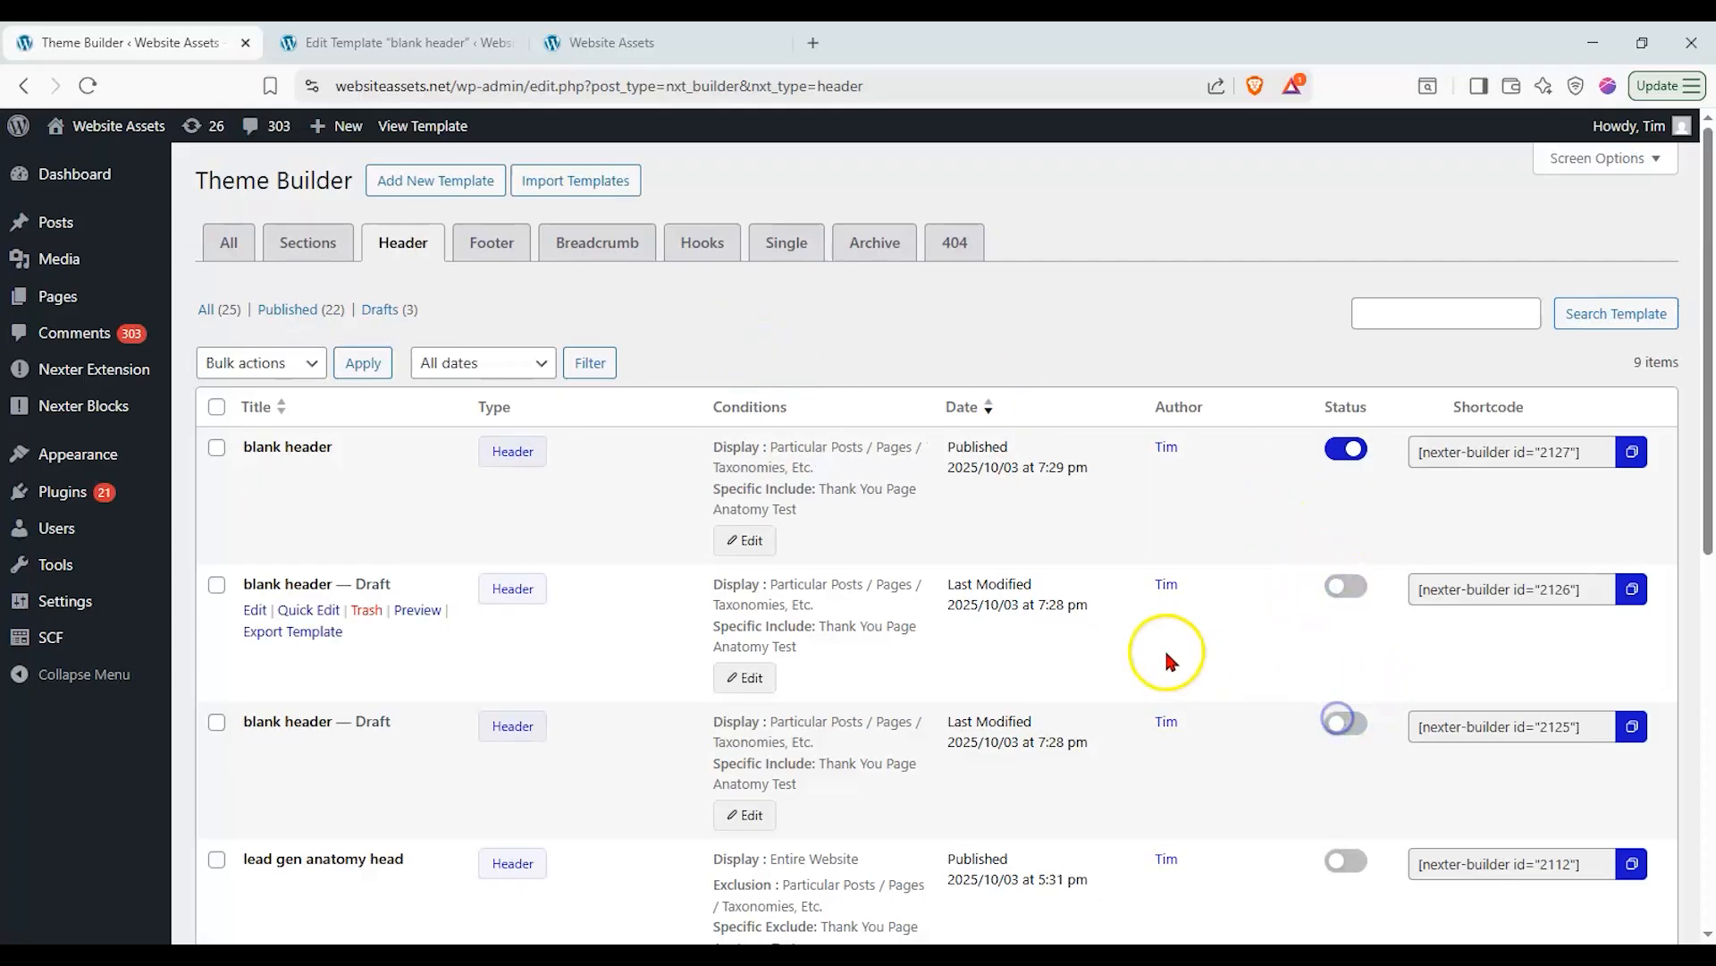
pyautogui.scroll(-4, 1140, 637)
pyautogui.scroll(3, 1141, 637)
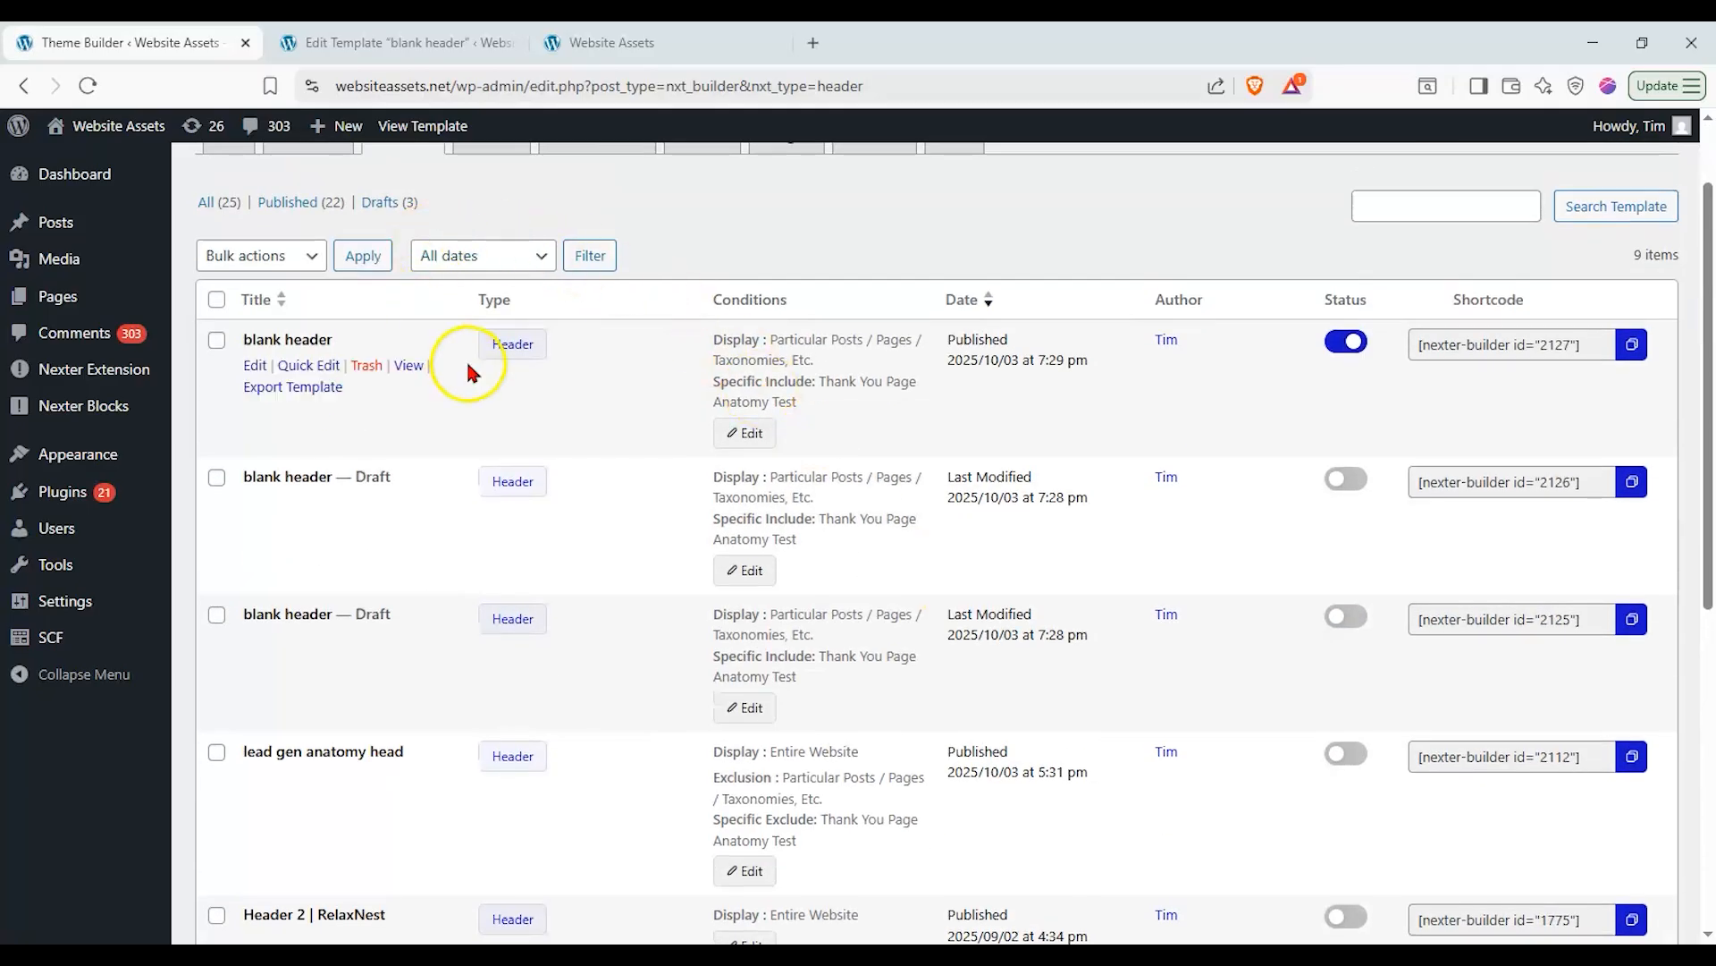
# Add a single-column Nexter container to the published "blank header" template and set its content width to Full.
pyautogui.click(421, 40)
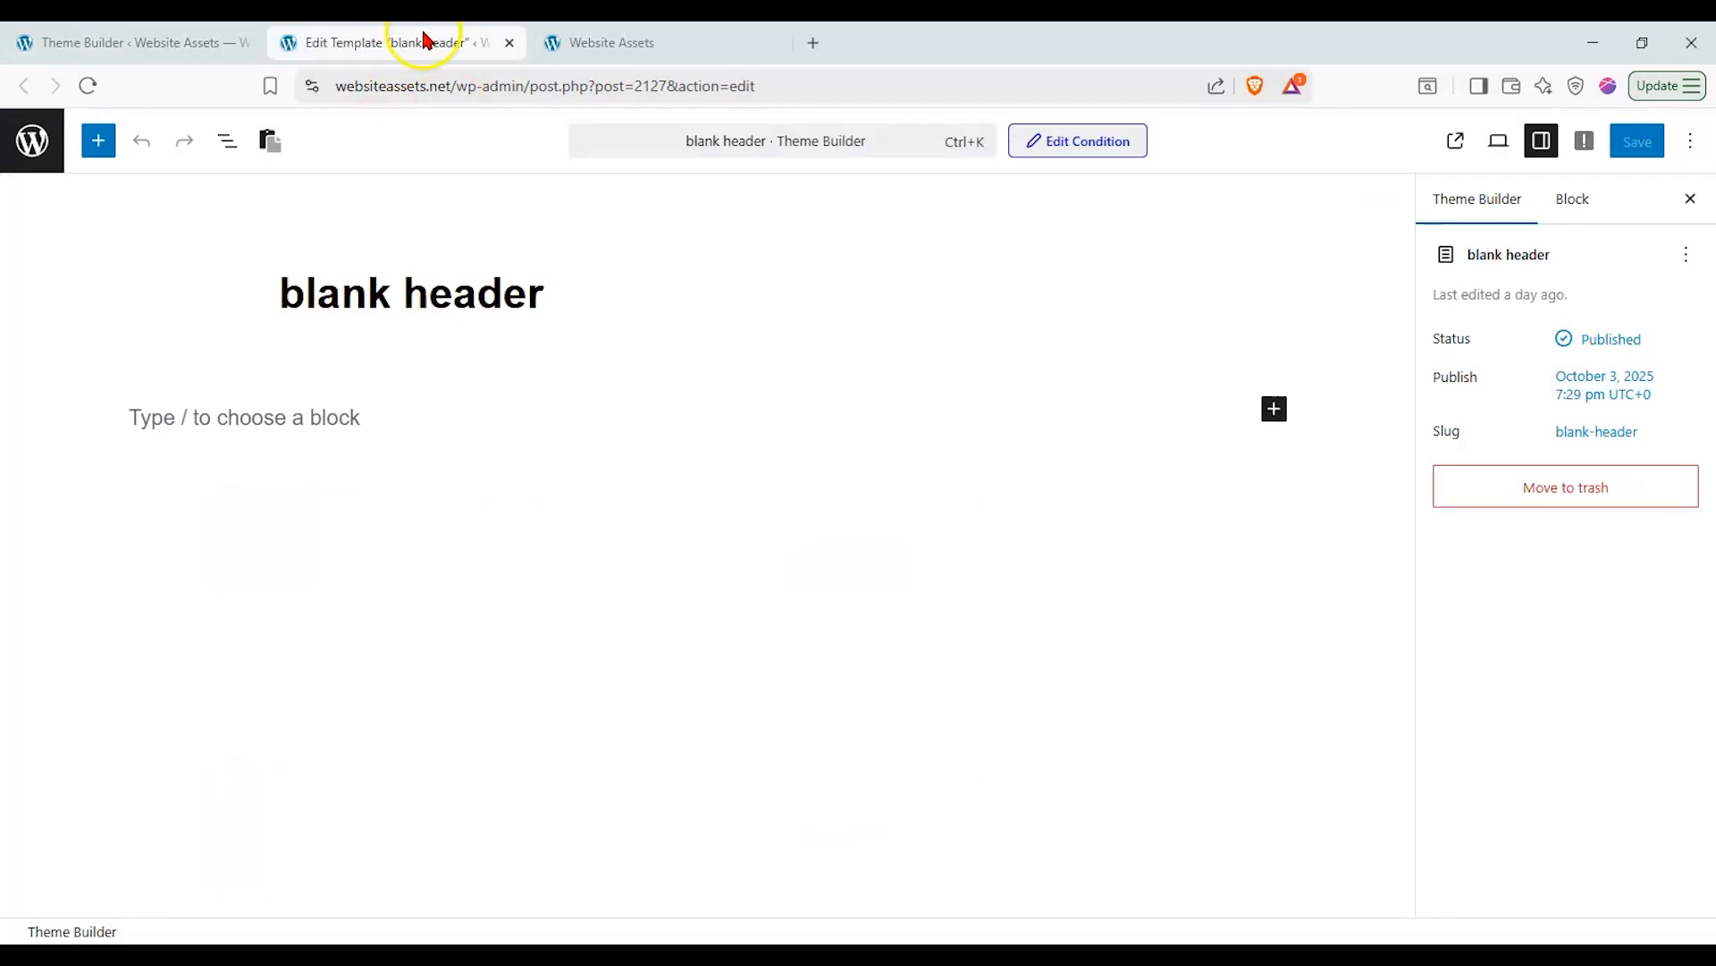
pyautogui.click(98, 140)
pyautogui.moveTo(68, 380); pyautogui.dragTo(682, 399)
pyautogui.click(909, 540)
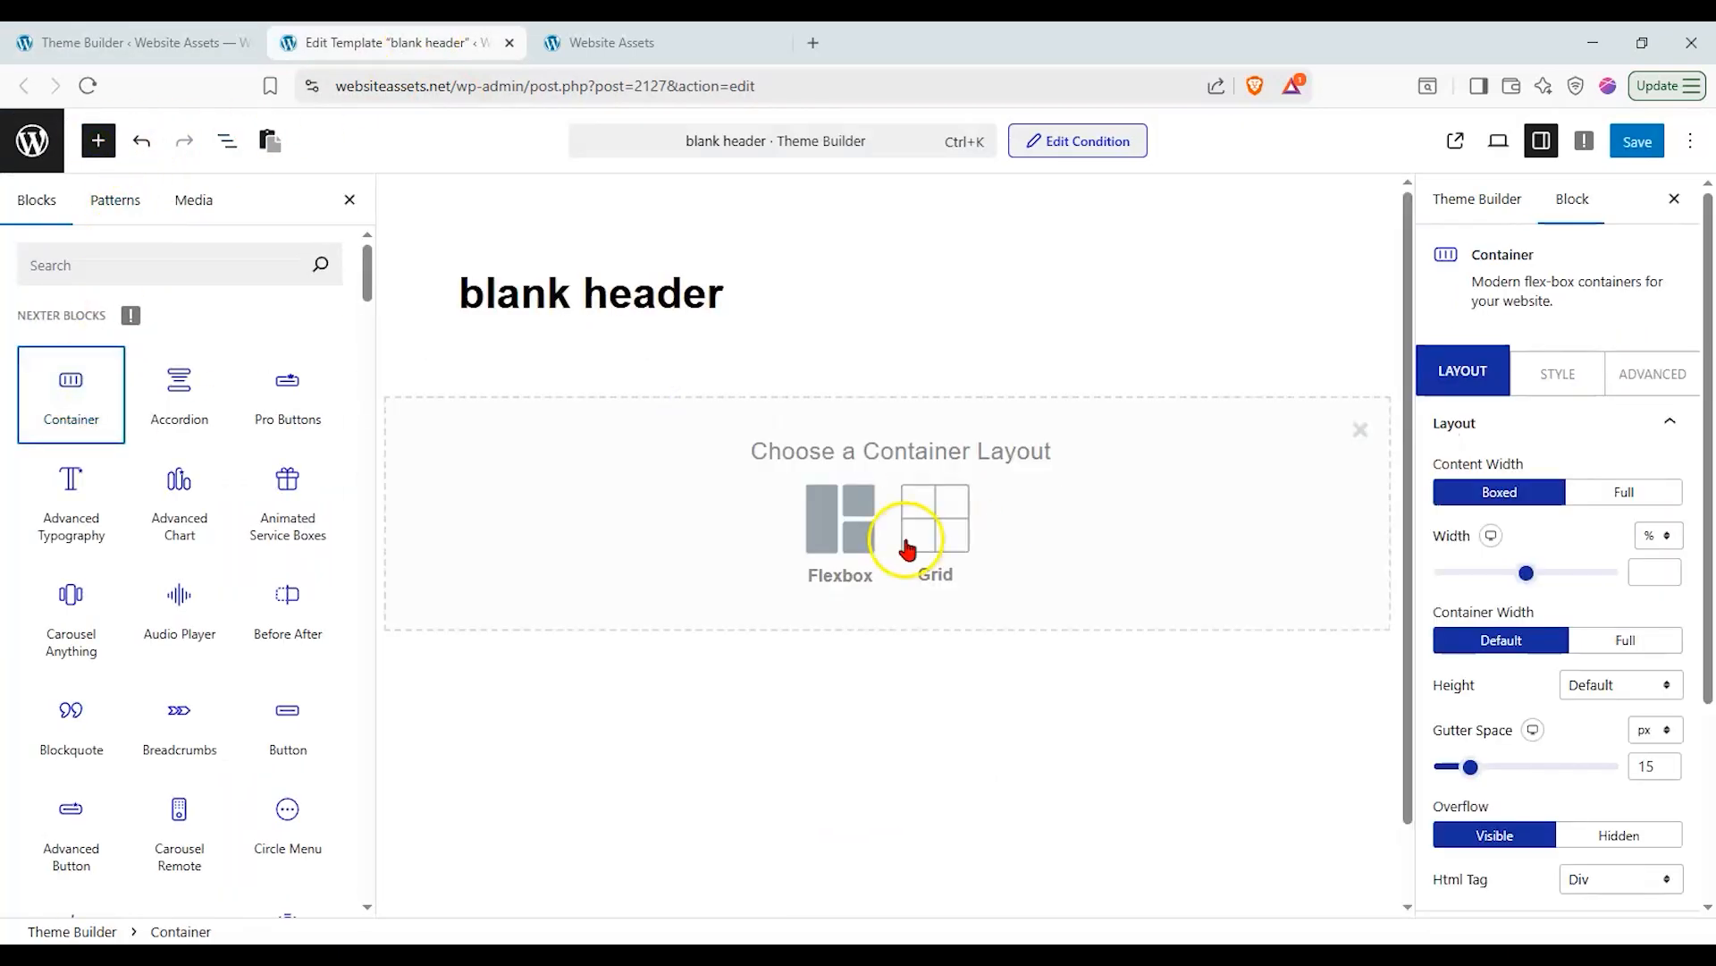
pyautogui.click(583, 524)
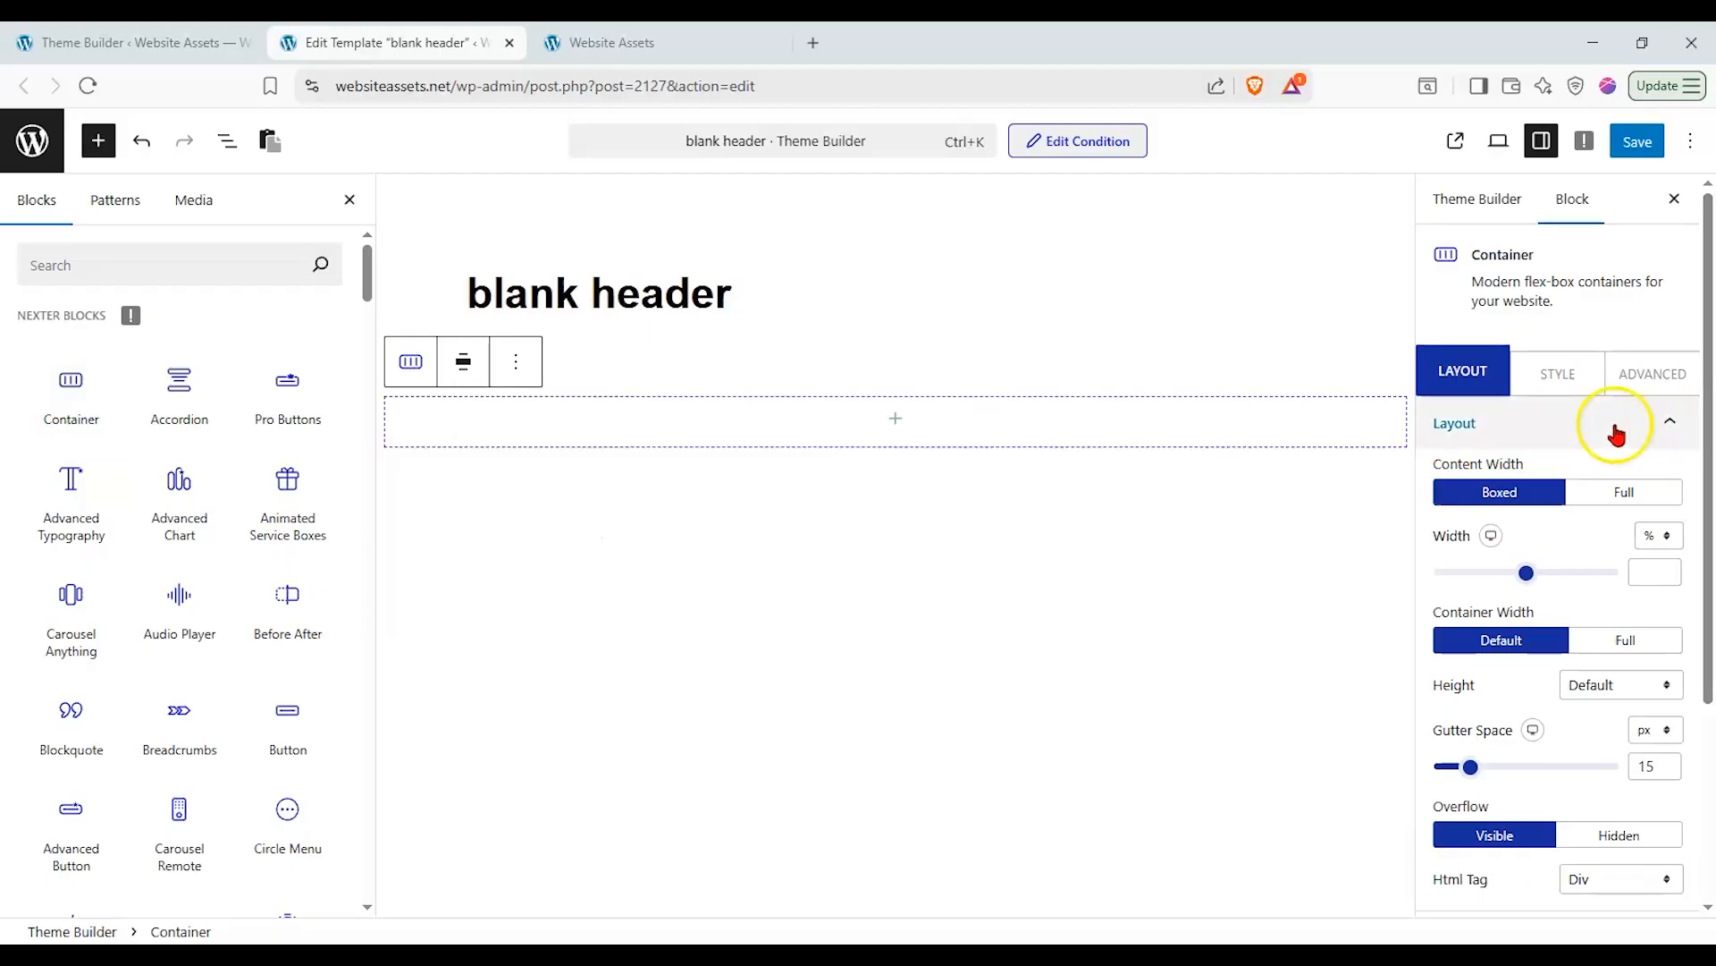
pyautogui.click(1625, 491)
# Give the header container a solid white background colour and save the "blank header" template.
pyautogui.click(1558, 374)
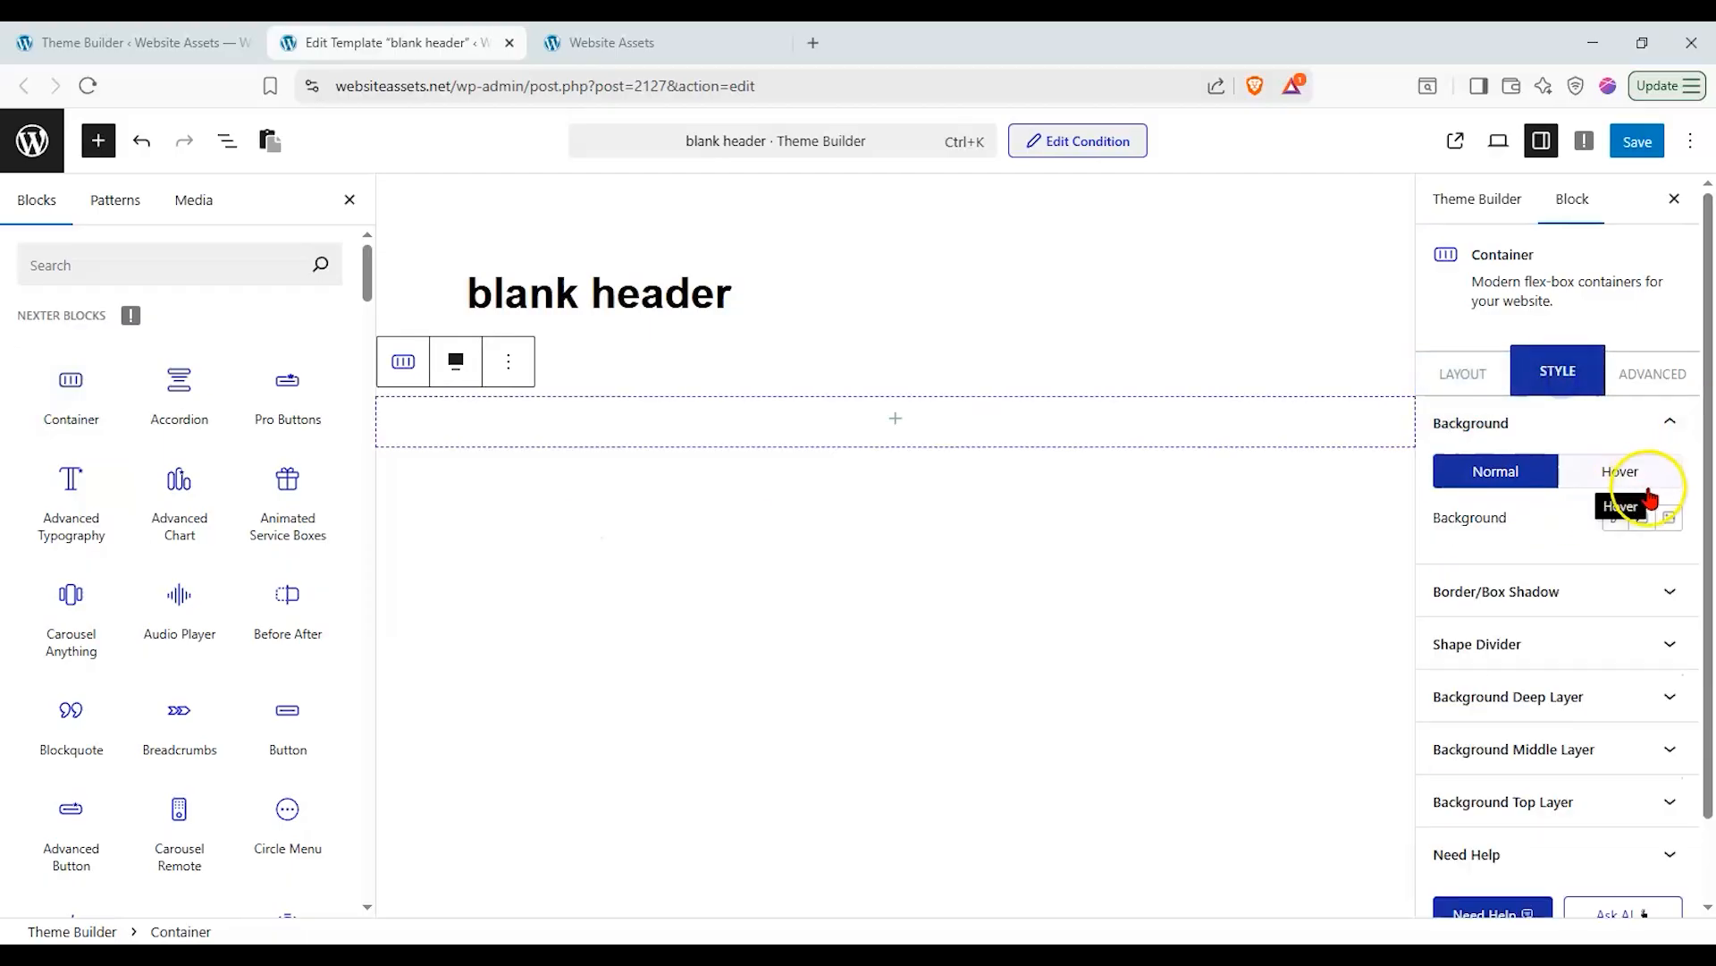
pyautogui.click(1643, 519)
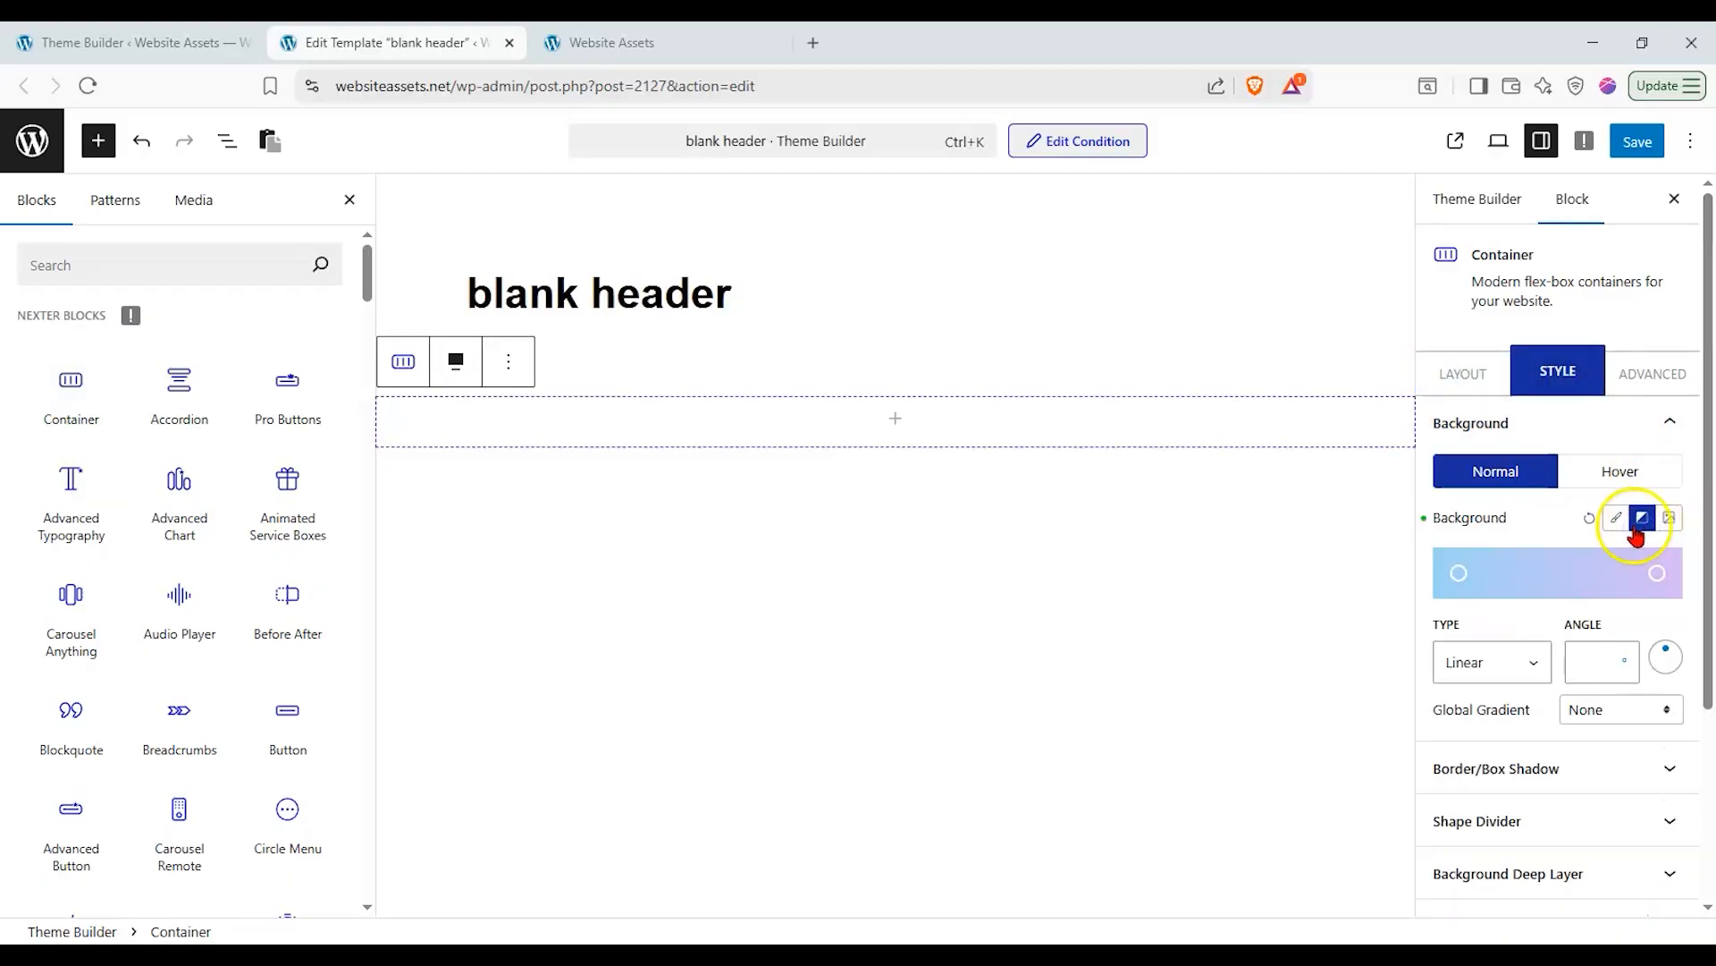
pyautogui.click(1618, 519)
pyautogui.click(1637, 559)
pyautogui.moveTo(1411, 348); pyautogui.dragTo(1350, 27)
pyautogui.click(1569, 554)
pyautogui.click(1632, 146)
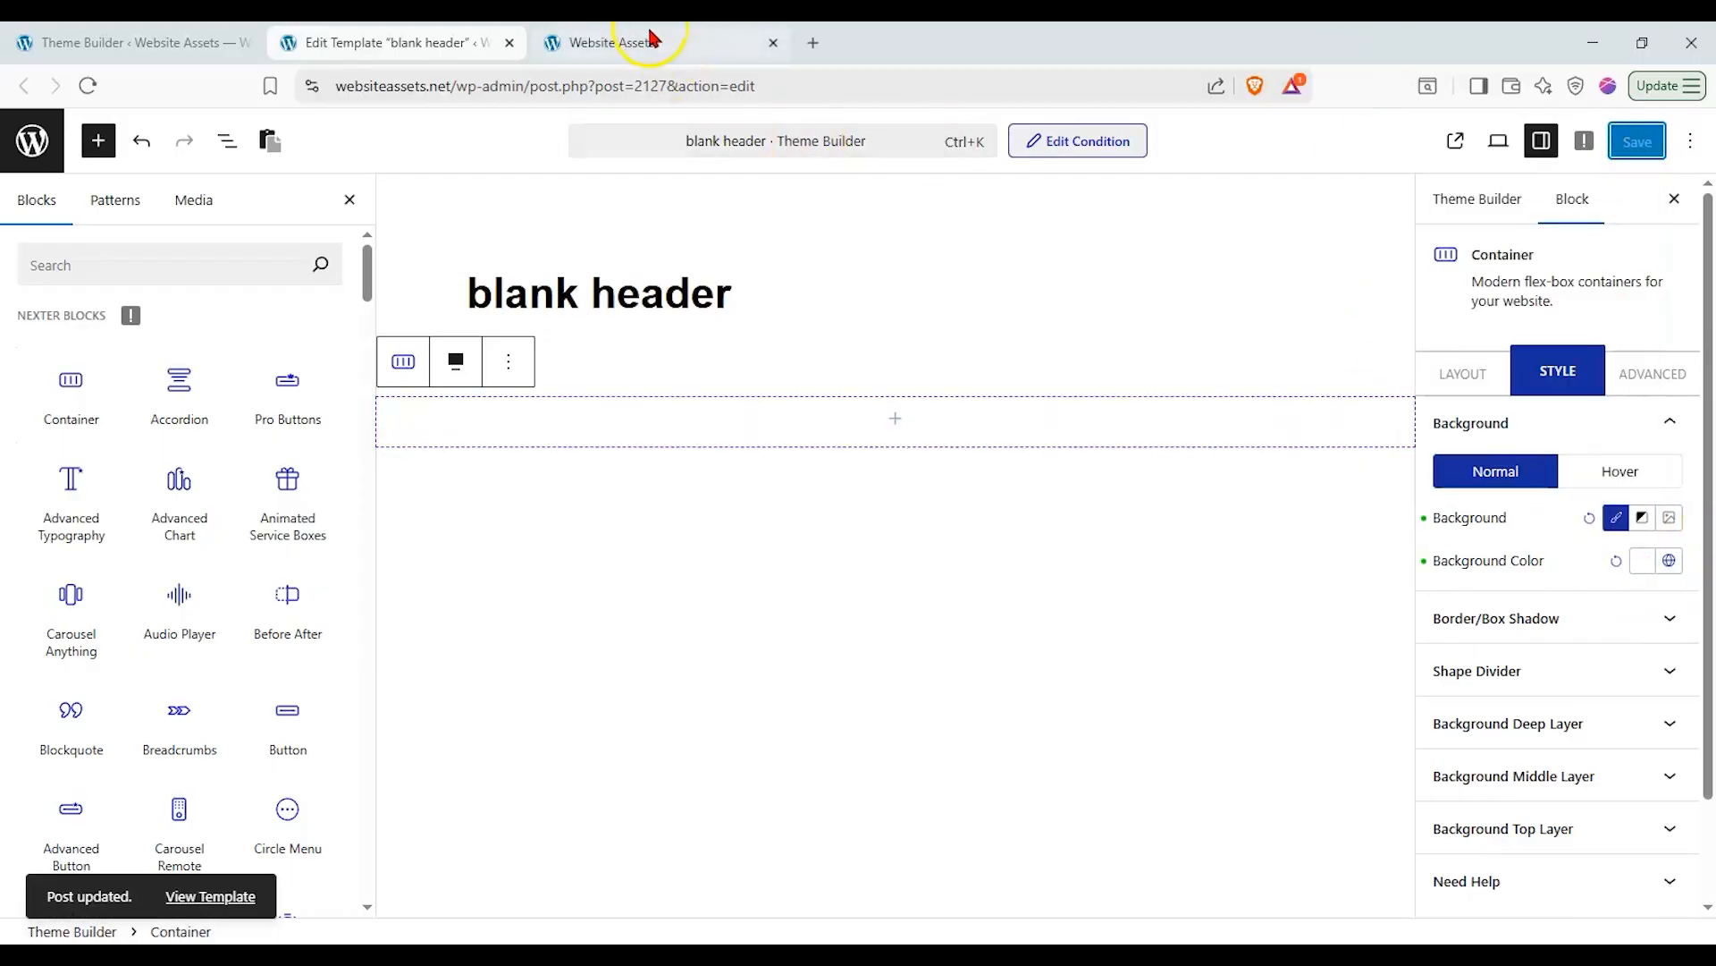
# Reload the live homepage and check its header against the saved "blank header" template.
pyautogui.click(652, 42)
pyautogui.click(89, 85)
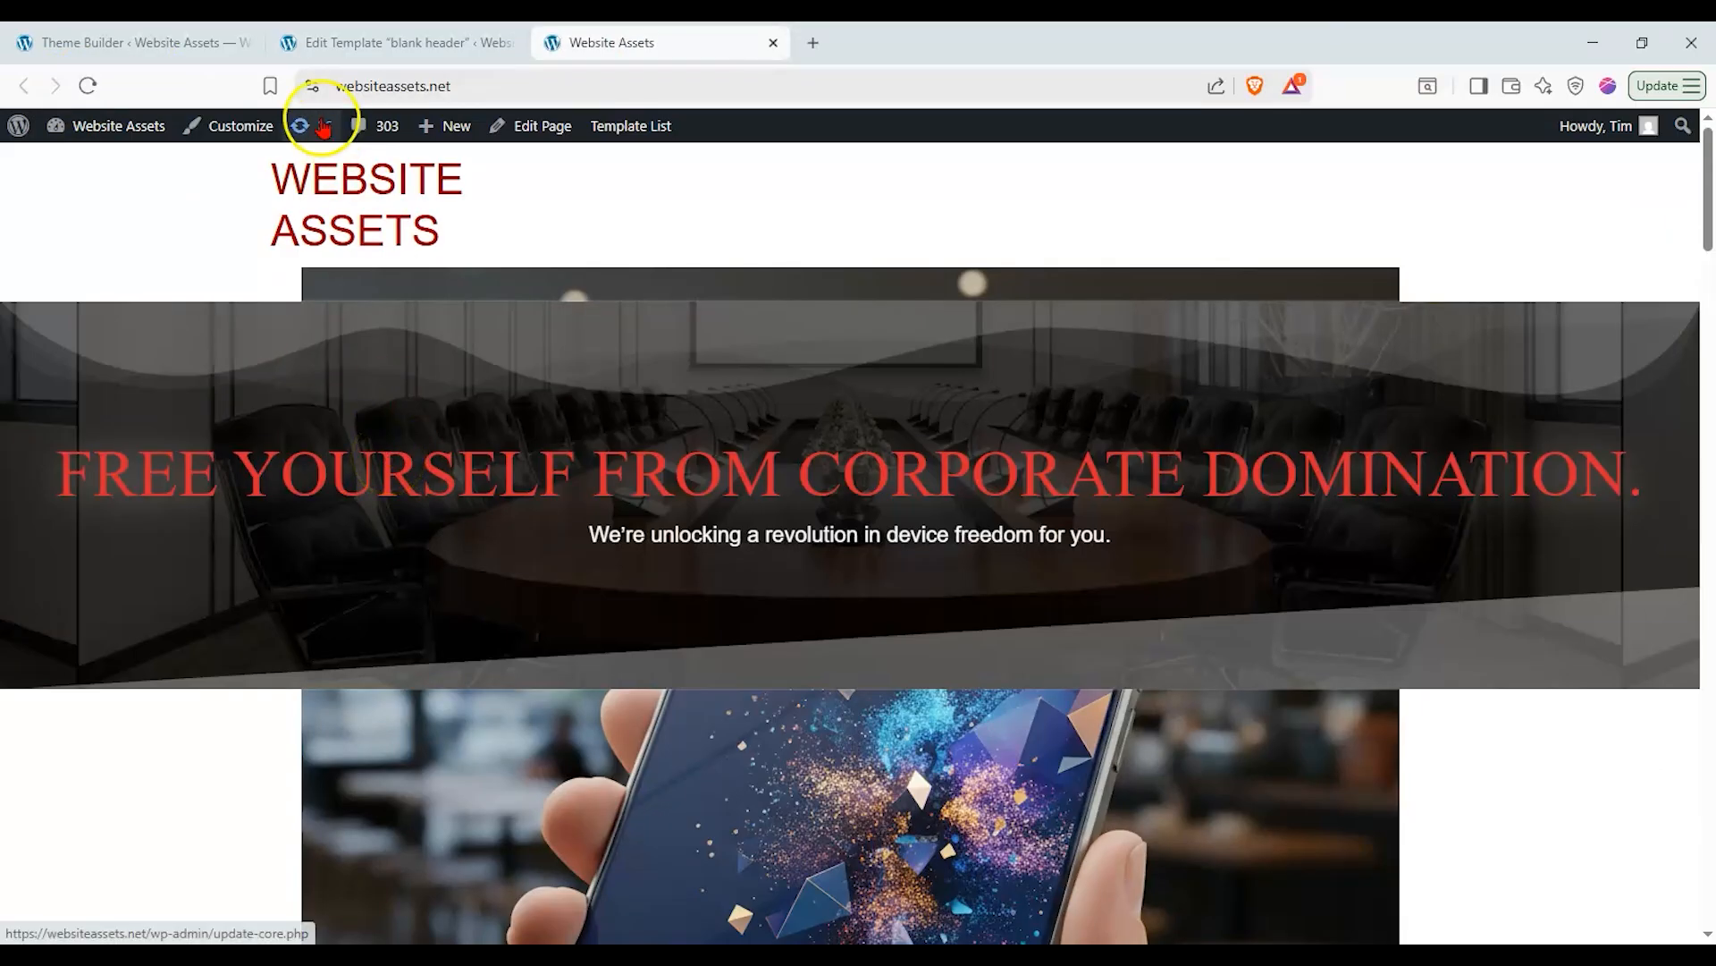
pyautogui.click(399, 43)
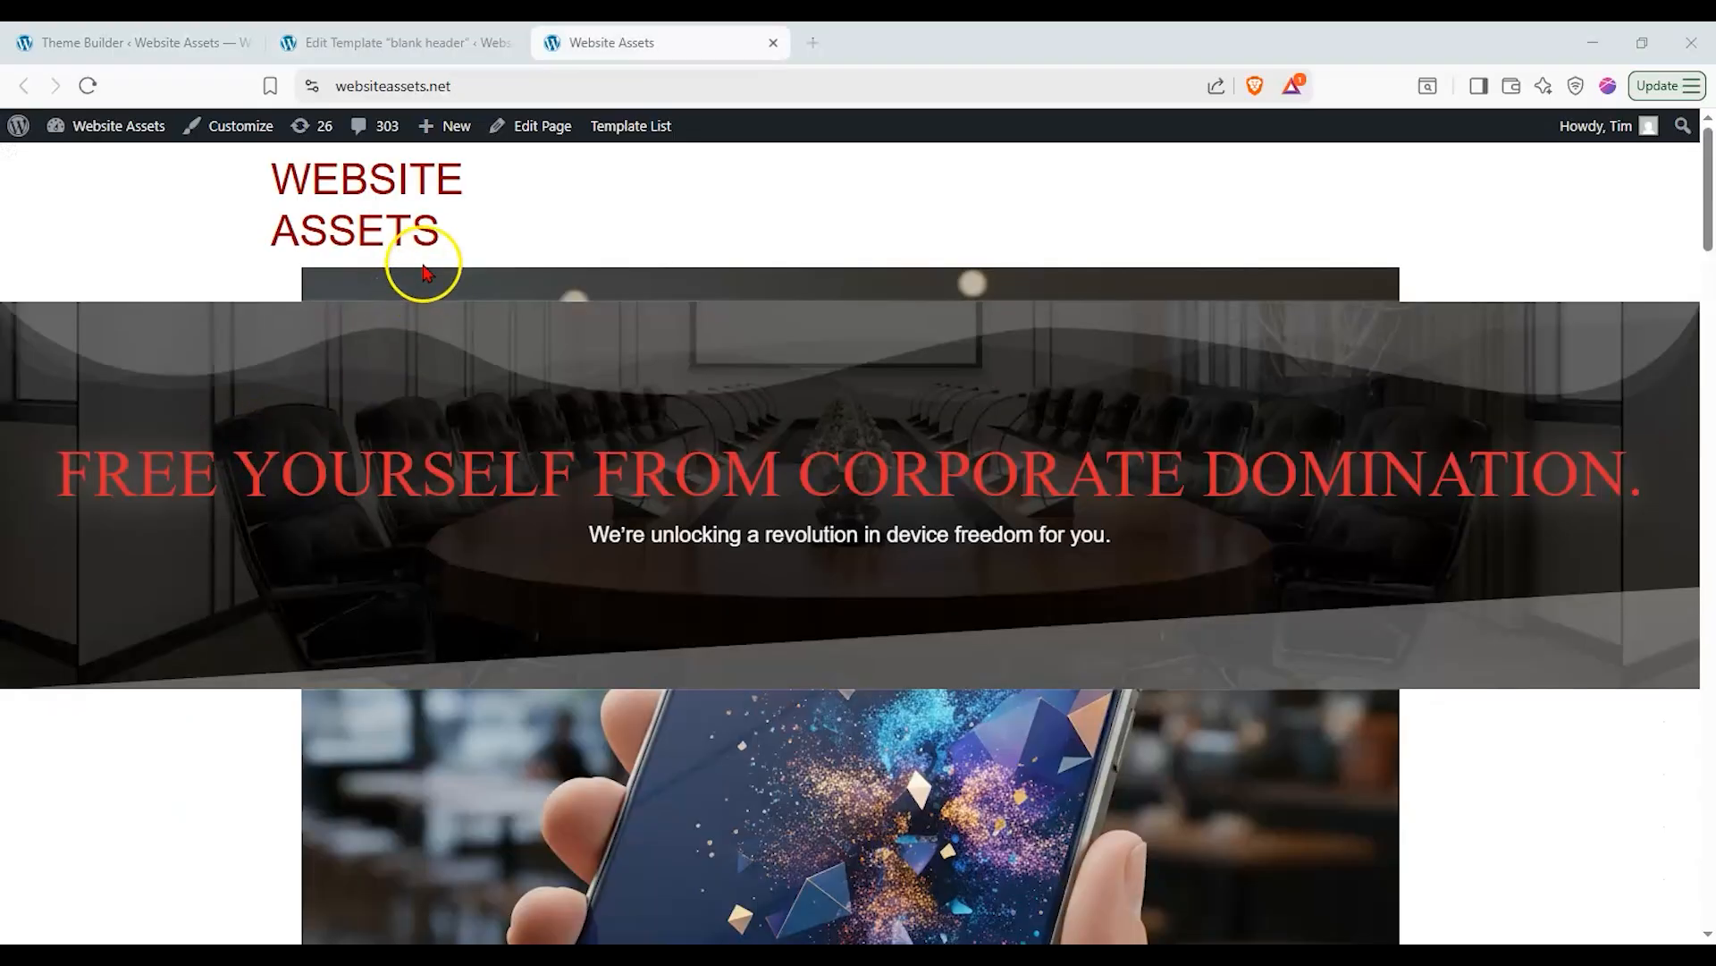
pyautogui.click(409, 42)
pyautogui.click(655, 44)
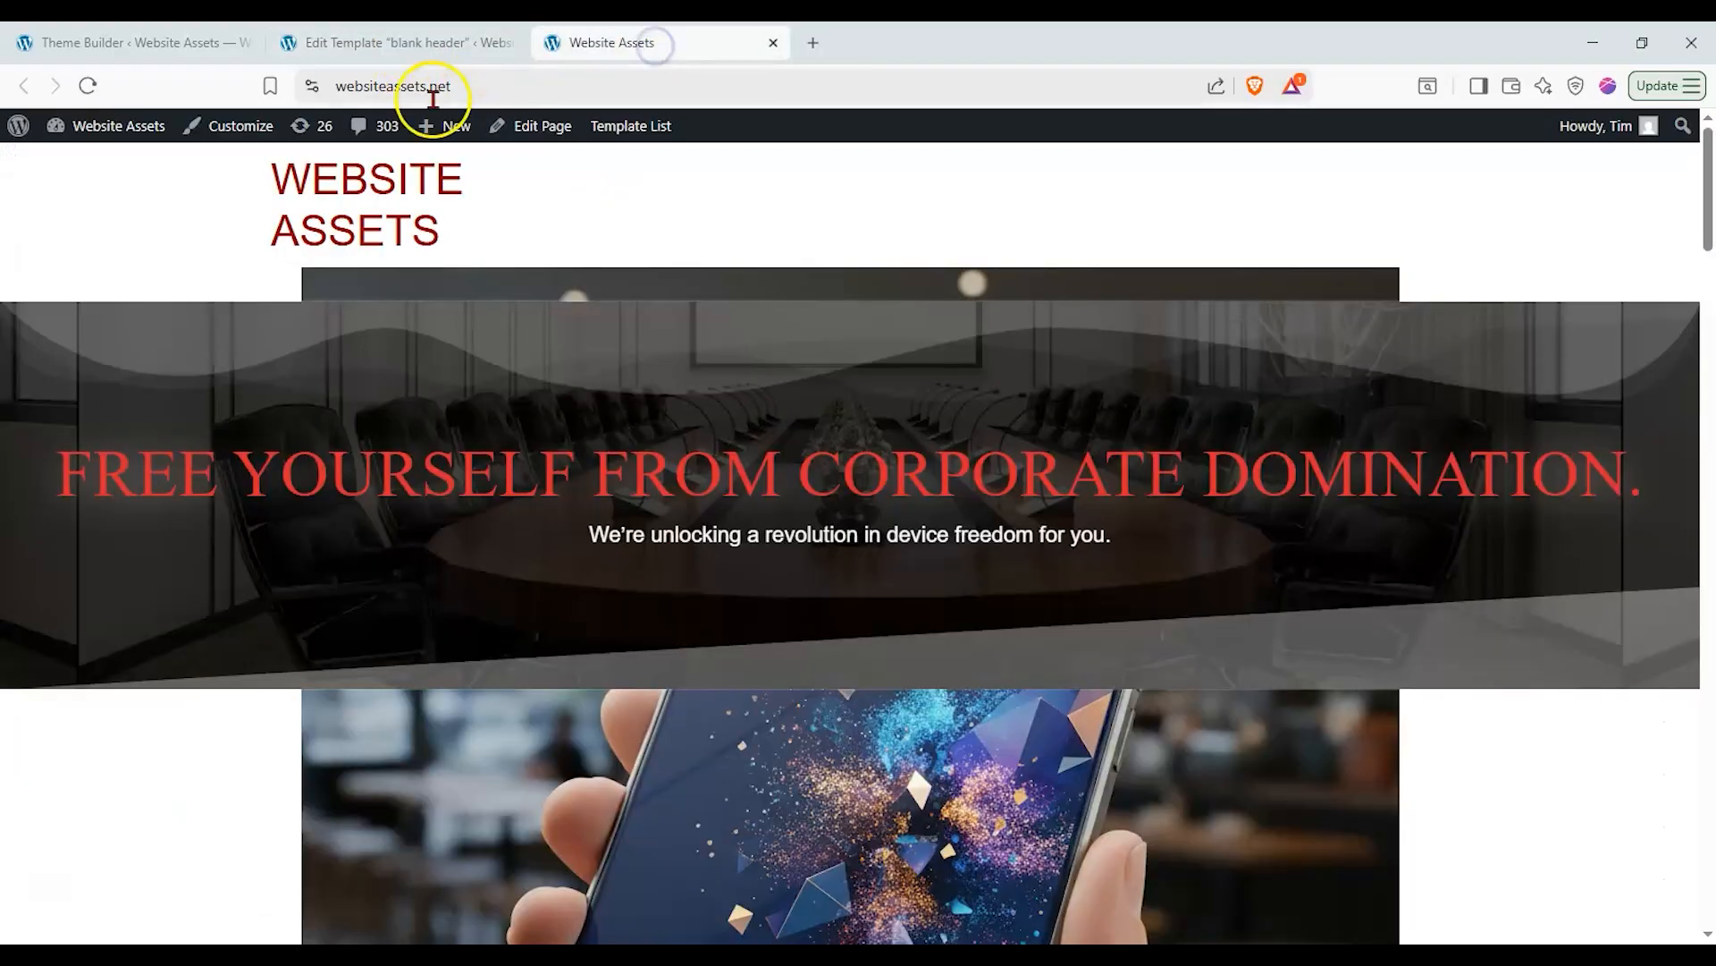
# Open the site Customizer in a new browser tab and go to its Site Identity settings.
pyautogui.rightClick(211, 132)
pyautogui.click(238, 148)
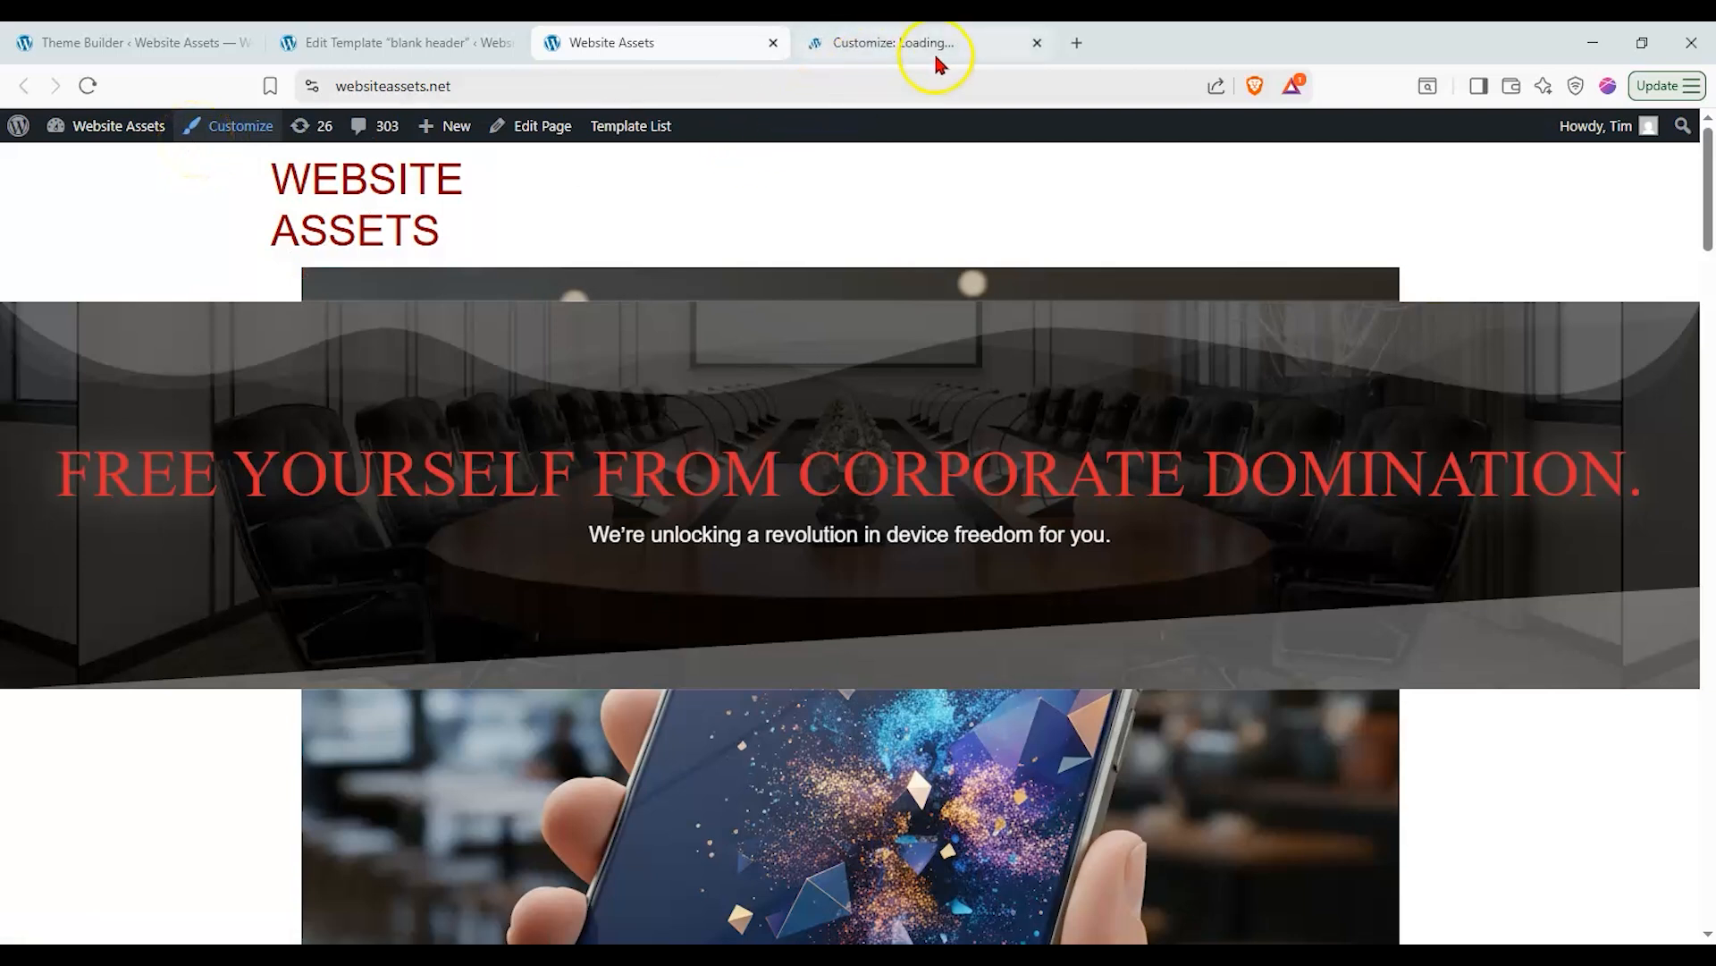
pyautogui.click(939, 63)
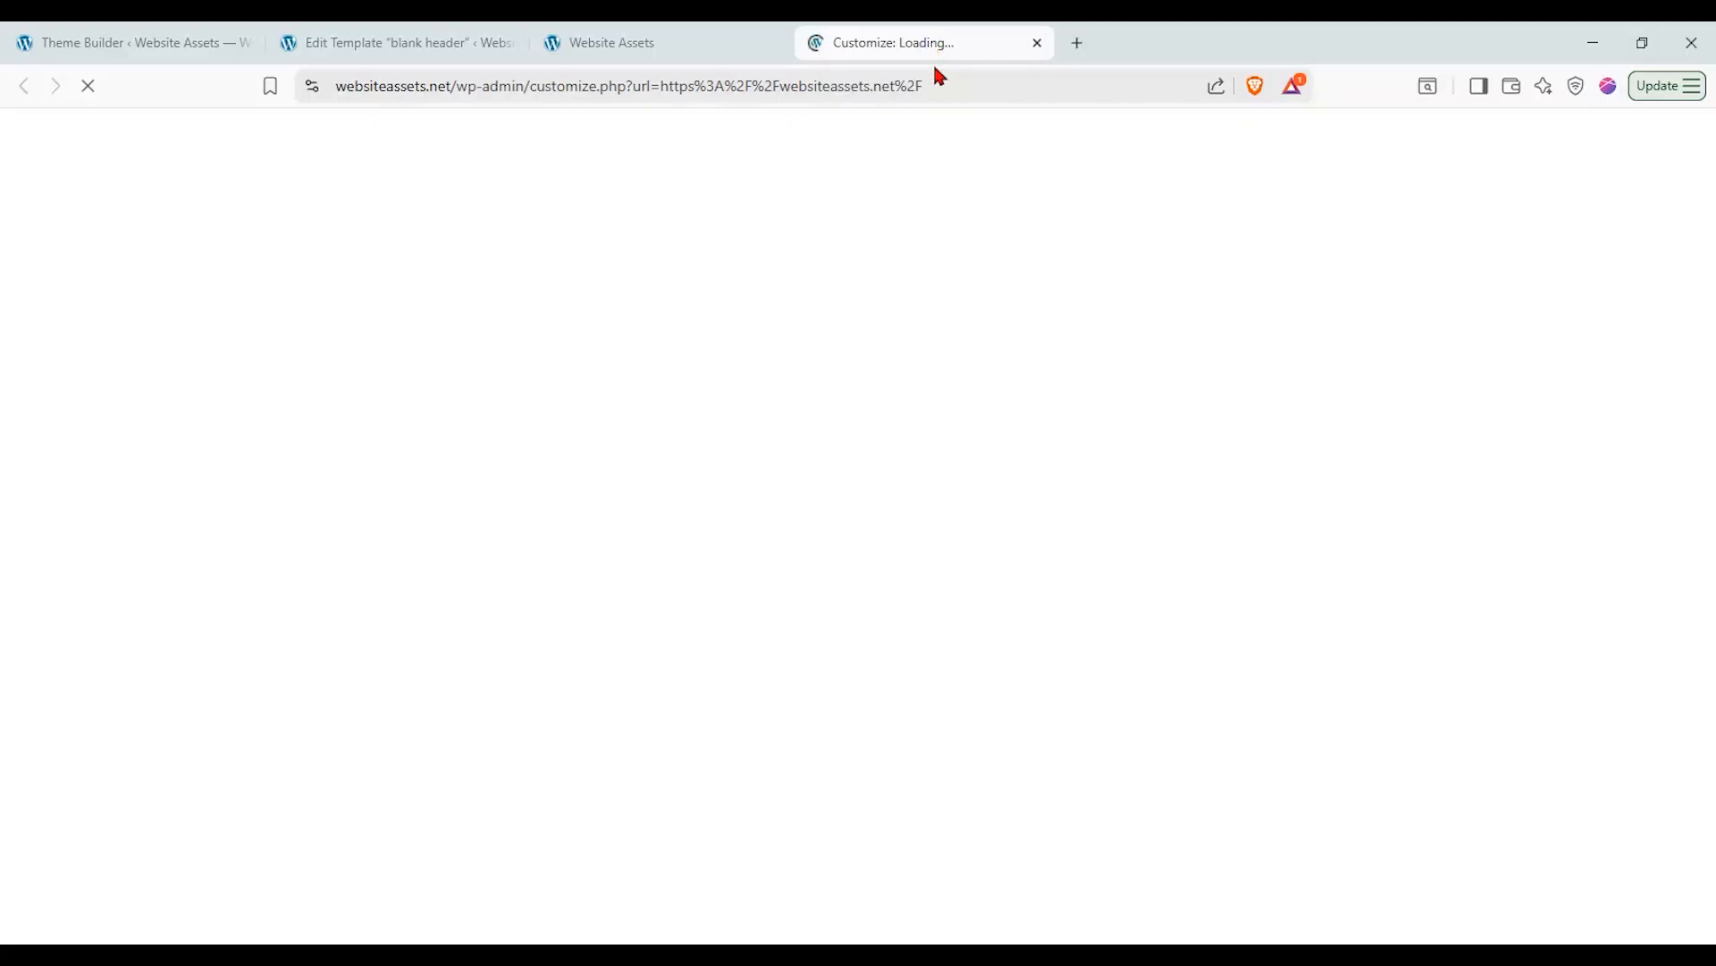
pyautogui.click(708, 56)
pyautogui.click(865, 56)
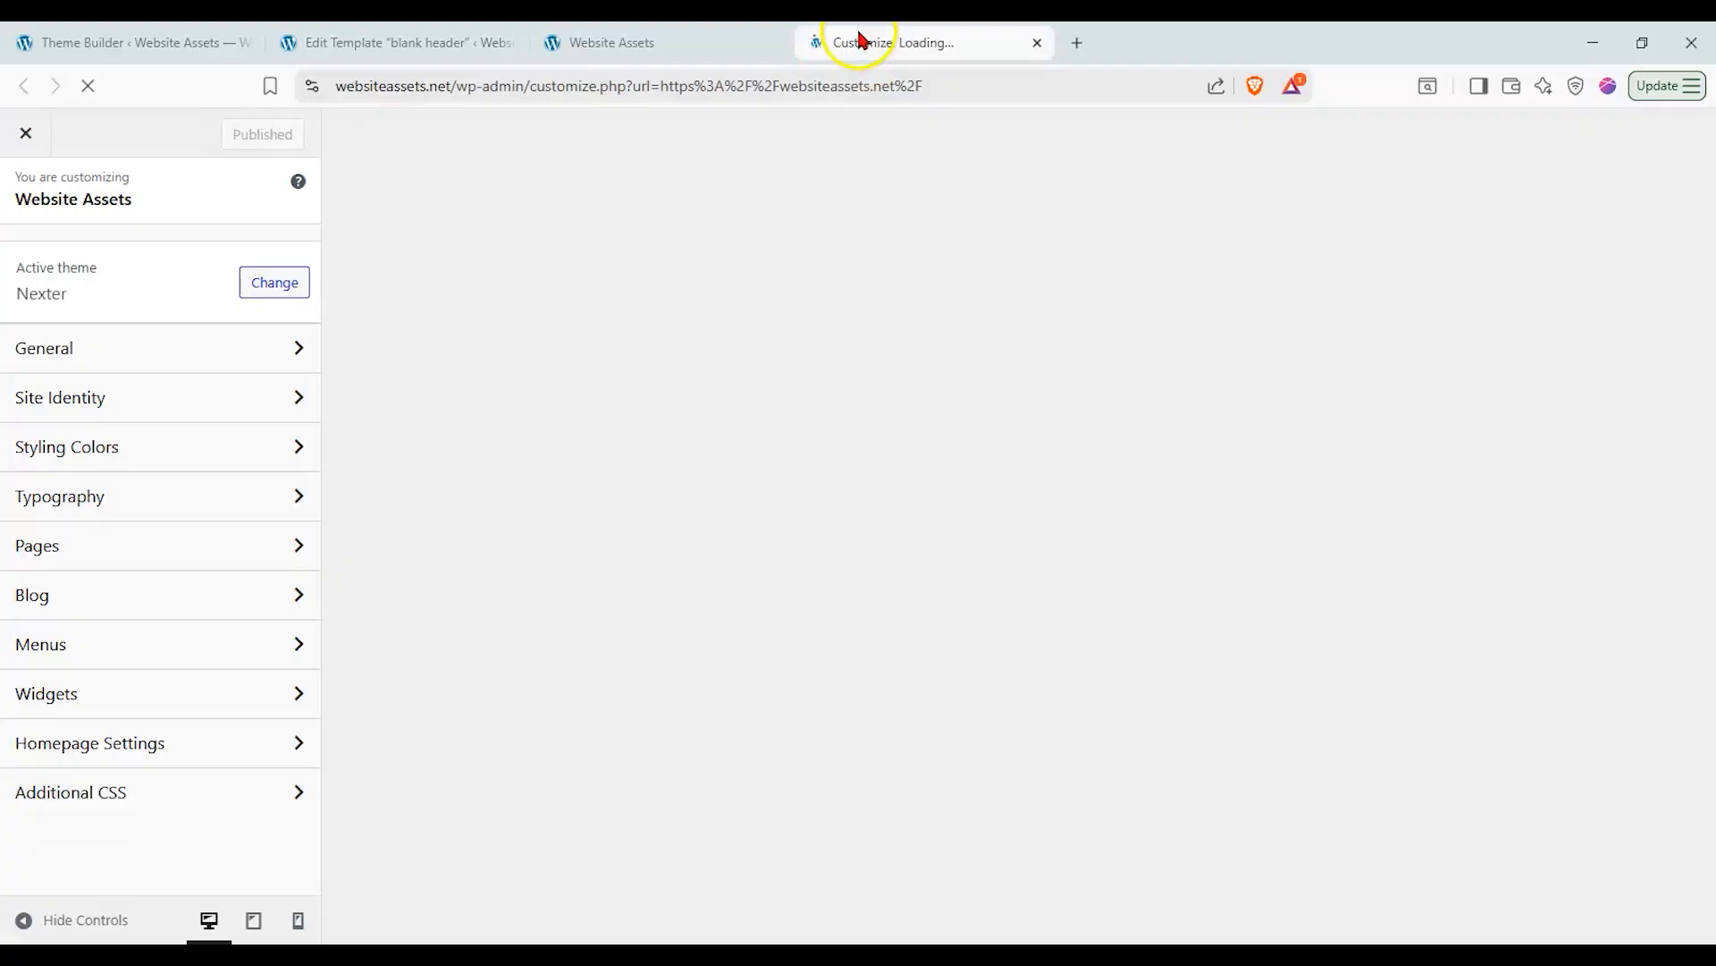
pyautogui.click(165, 396)
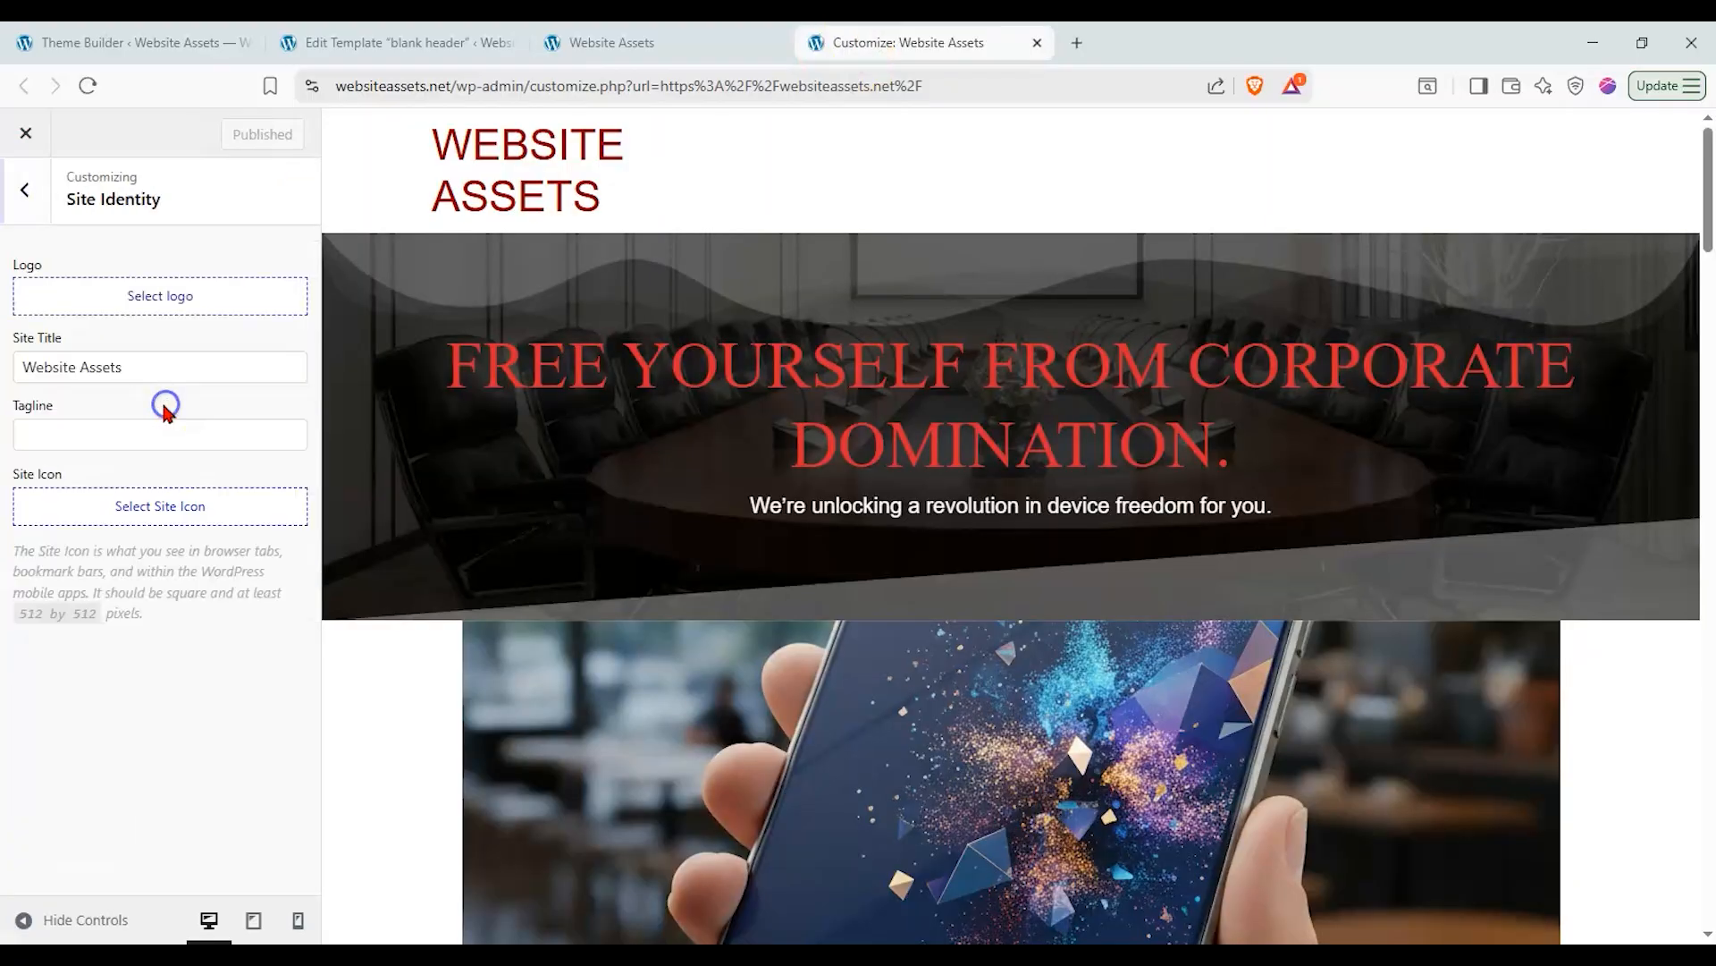
# Empty the site title in Site Identity and publish the change.
pyautogui.tripleClick(202, 370)
pyautogui.write('=')
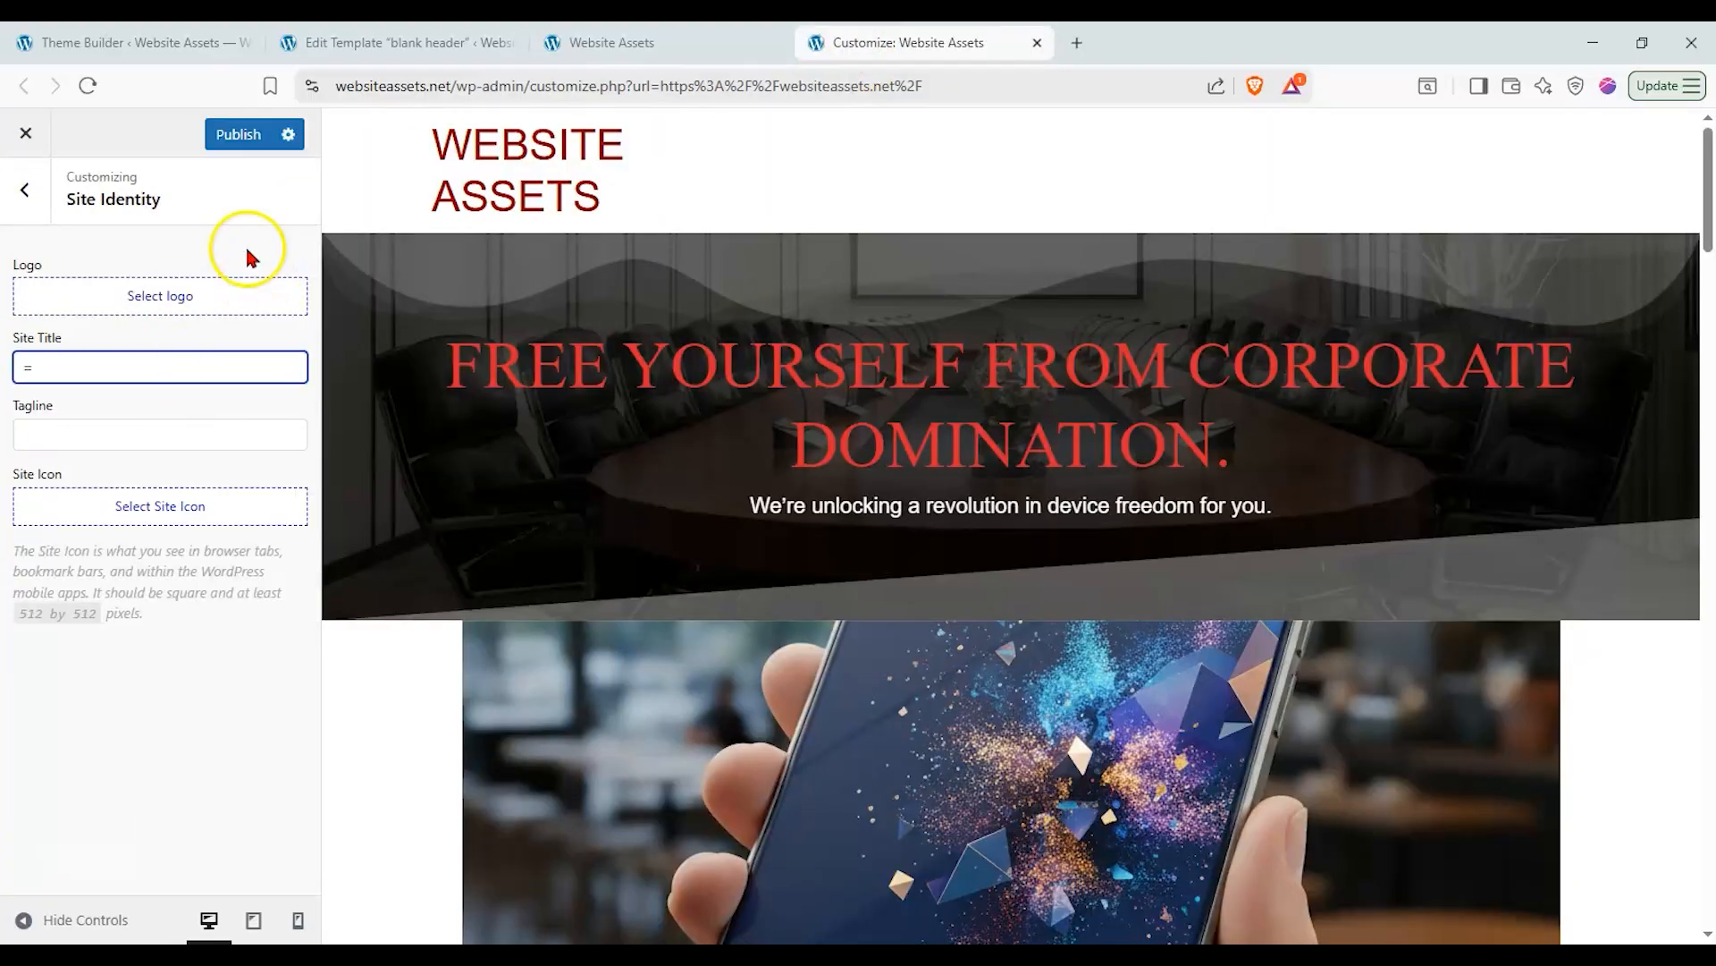
pyautogui.click(242, 132)
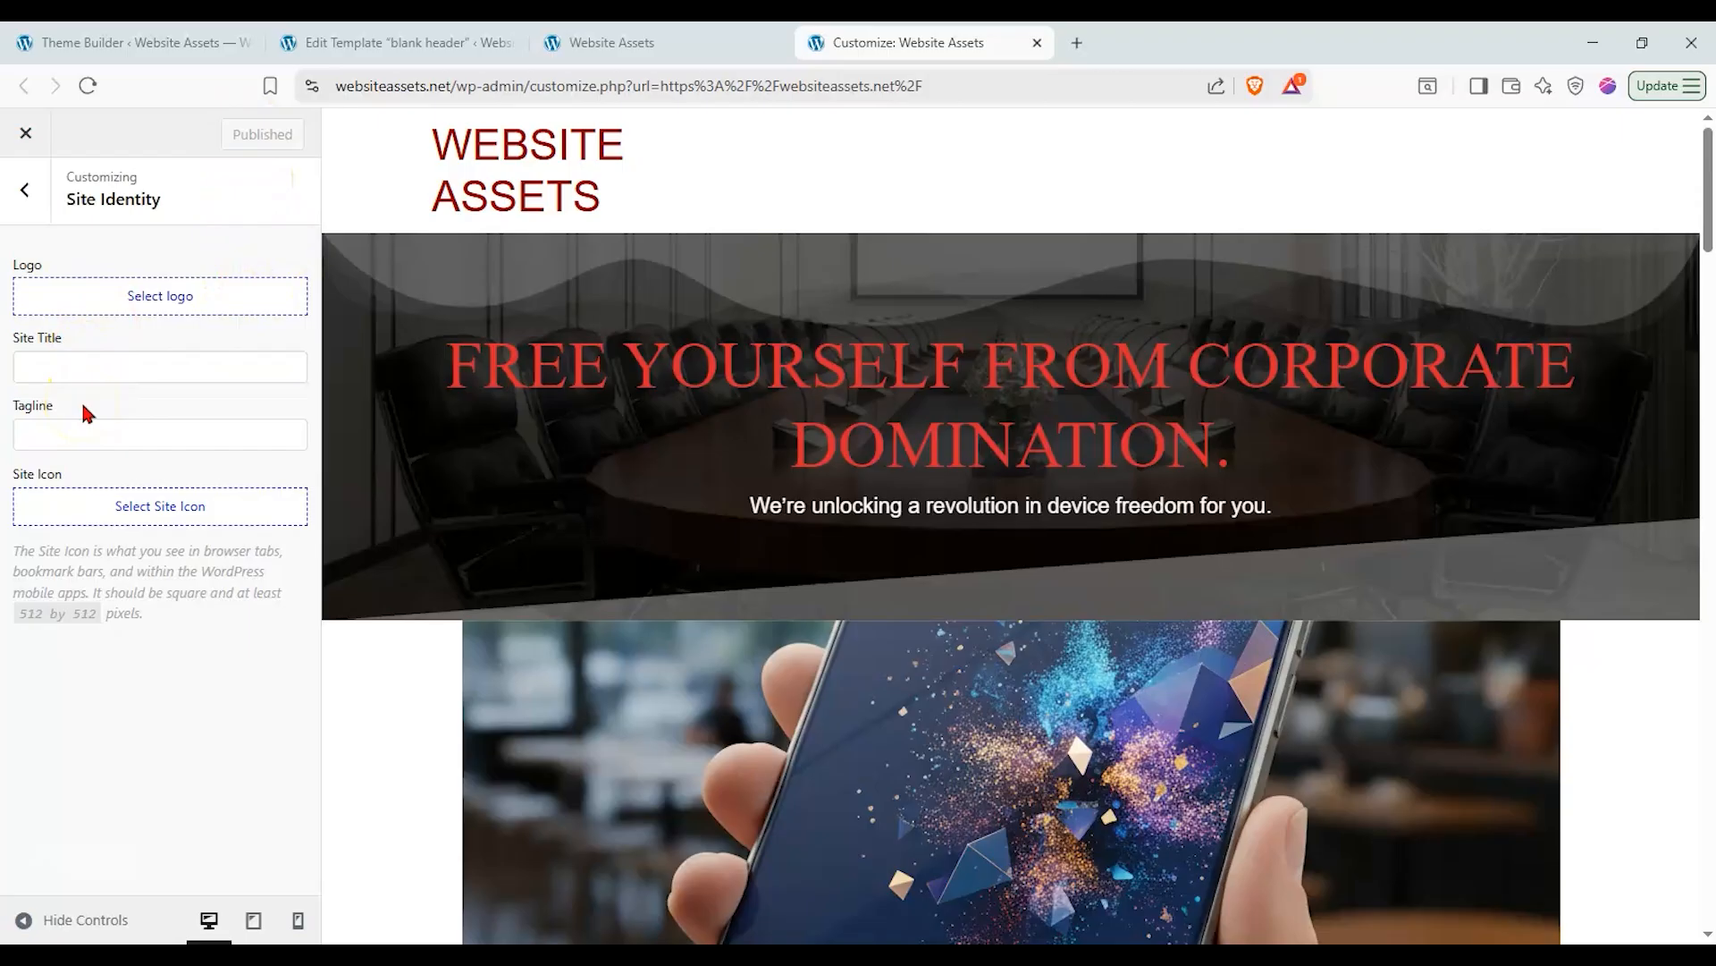
# Check the live homepage from the header down to the Benefits section.
pyautogui.click(617, 43)
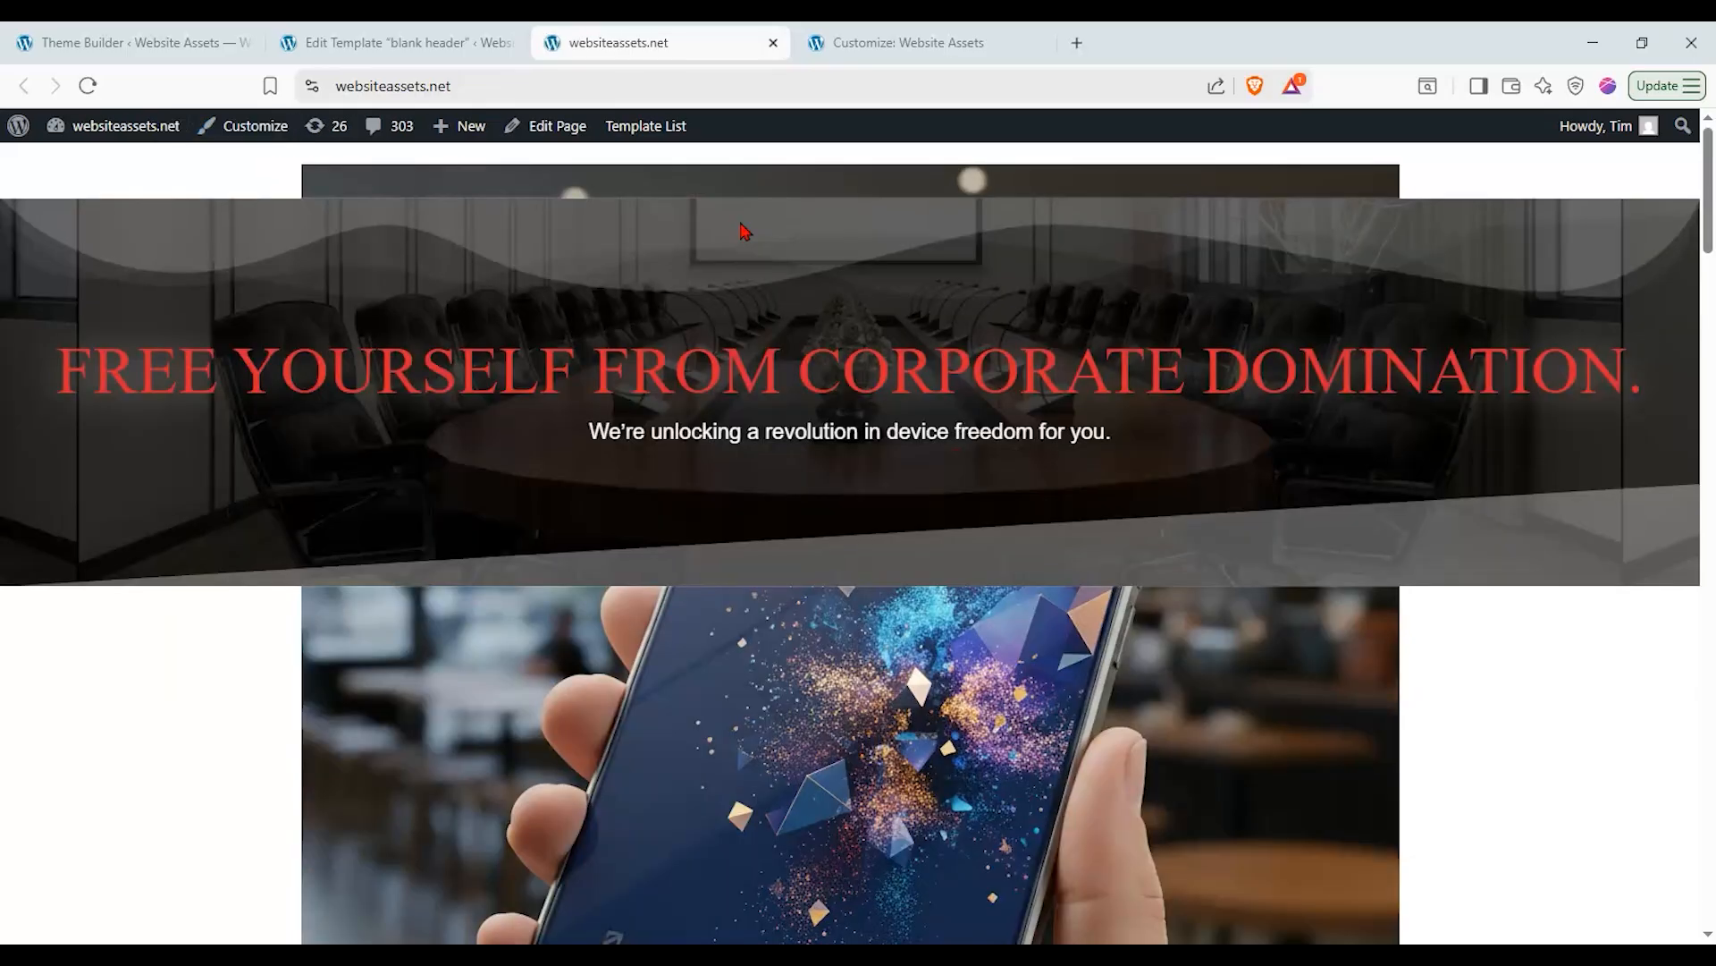
pyautogui.scroll(-9, 757, 357)
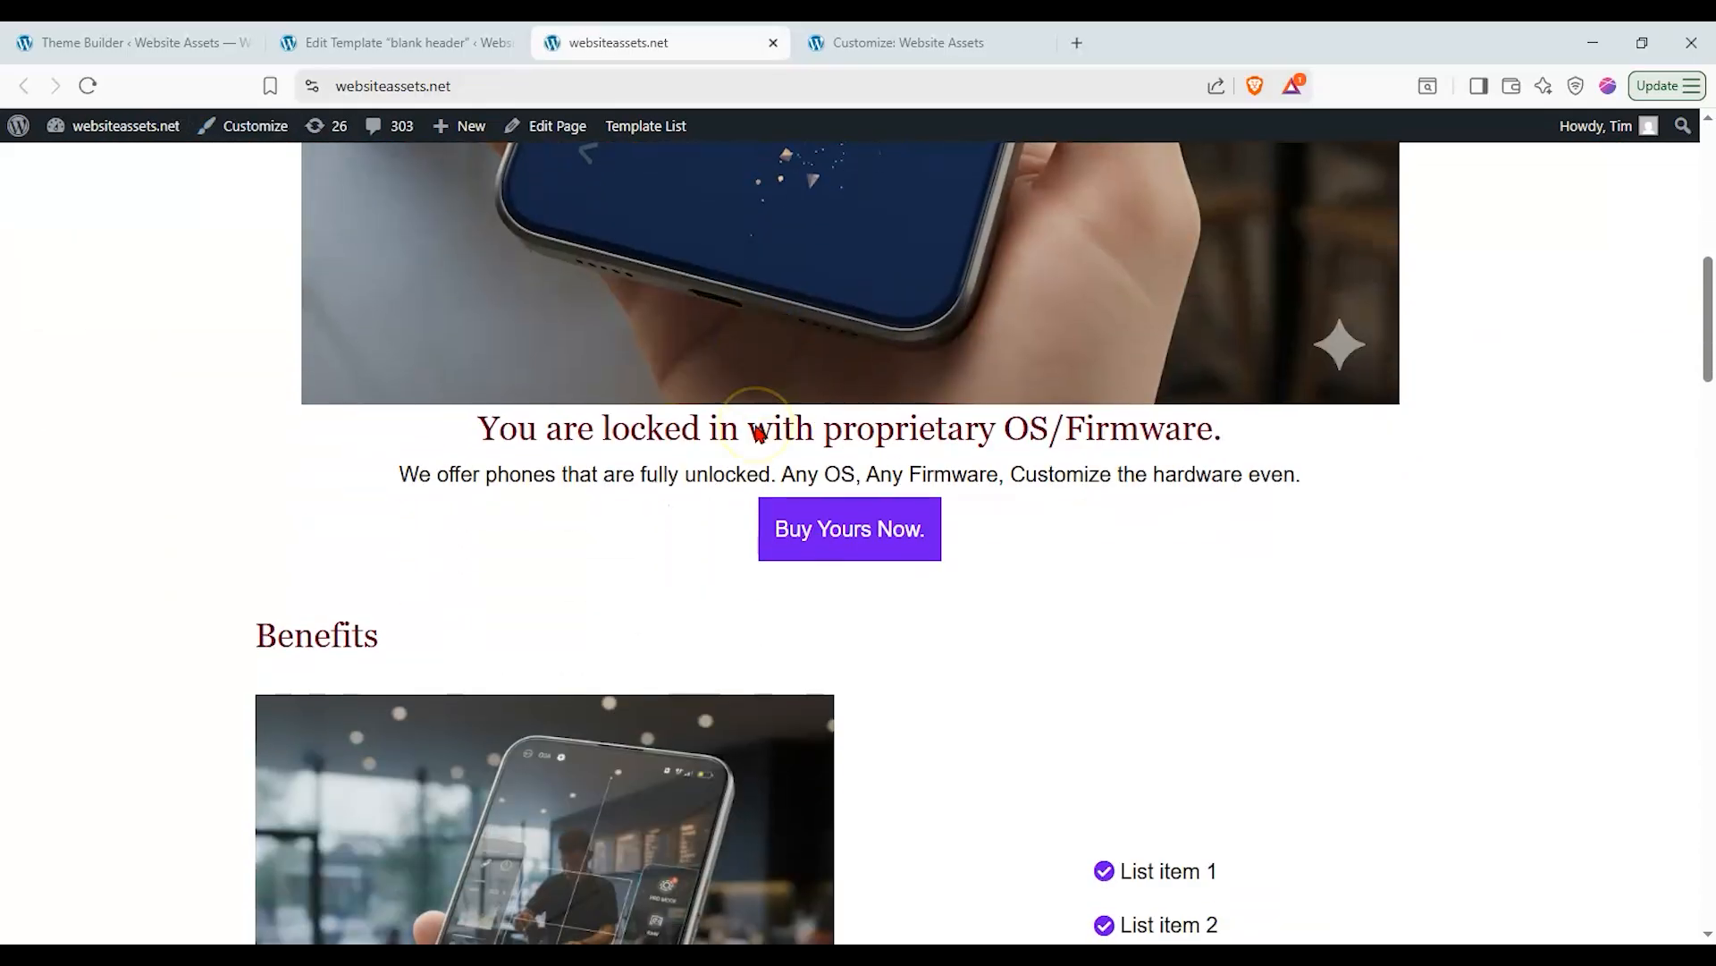
pyautogui.scroll(6, 645, 191)
pyautogui.scroll(1, 645, 191)
# Close the Customizer and "blank header" template tabs and return to the live homepage.
pyautogui.click(1037, 42)
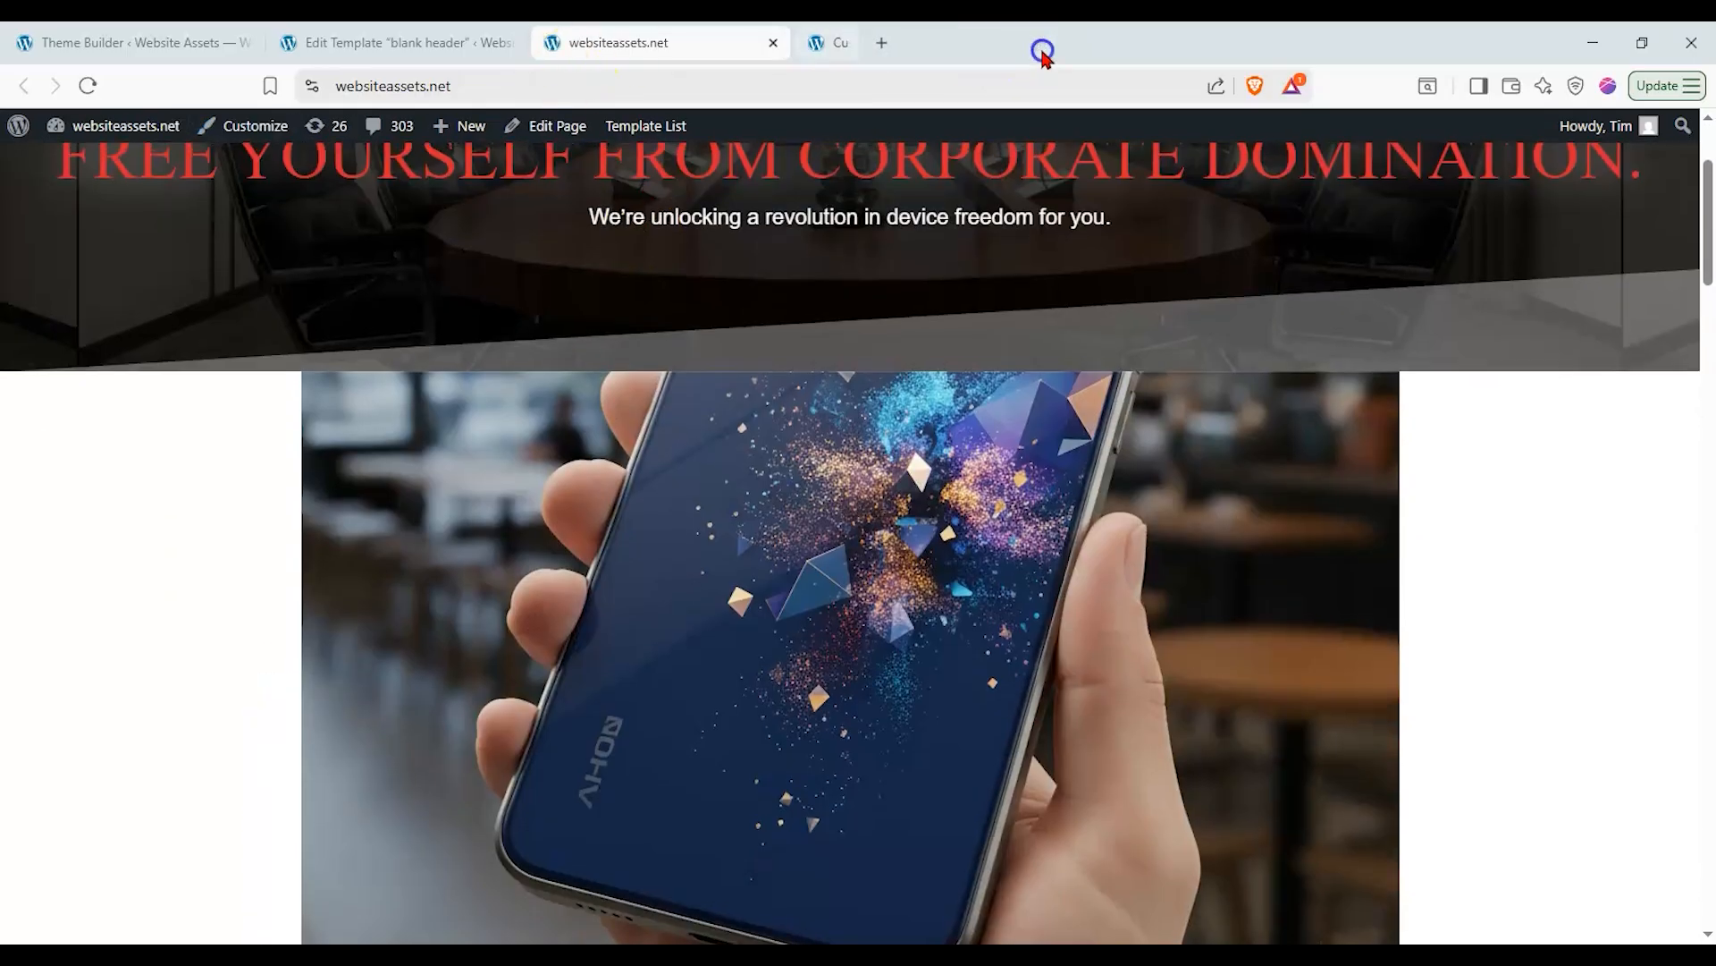
pyautogui.hotkey('ctrl', '1')
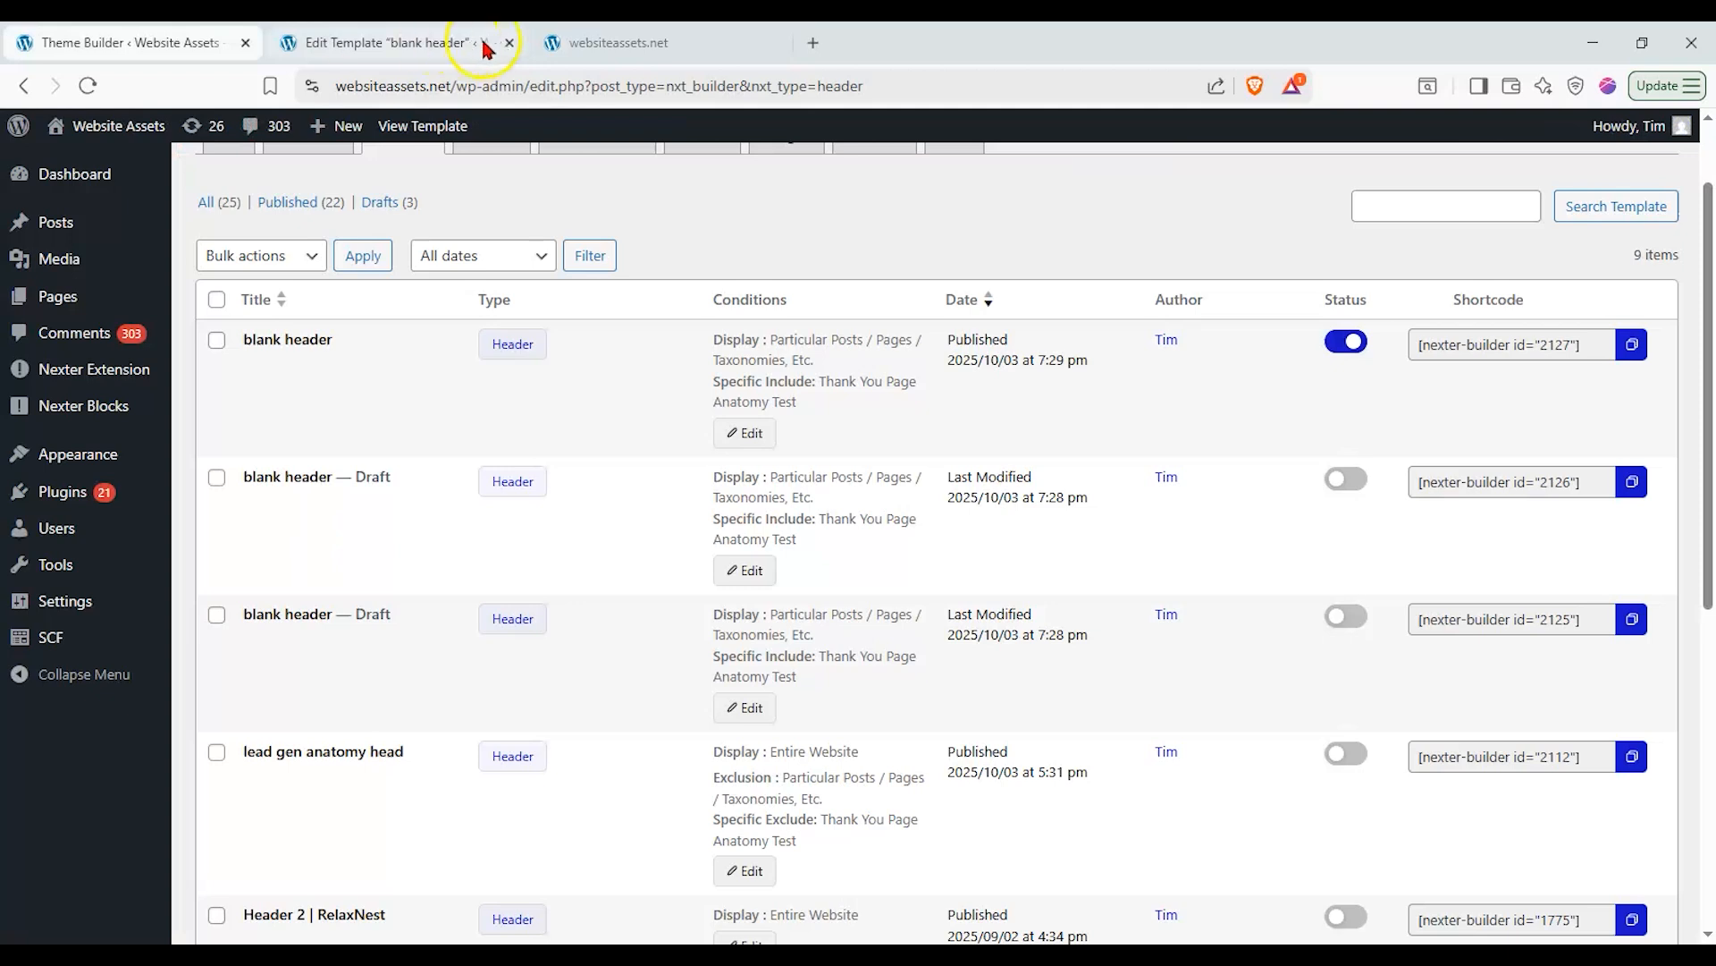
pyautogui.click(509, 42)
pyautogui.click(955, 216)
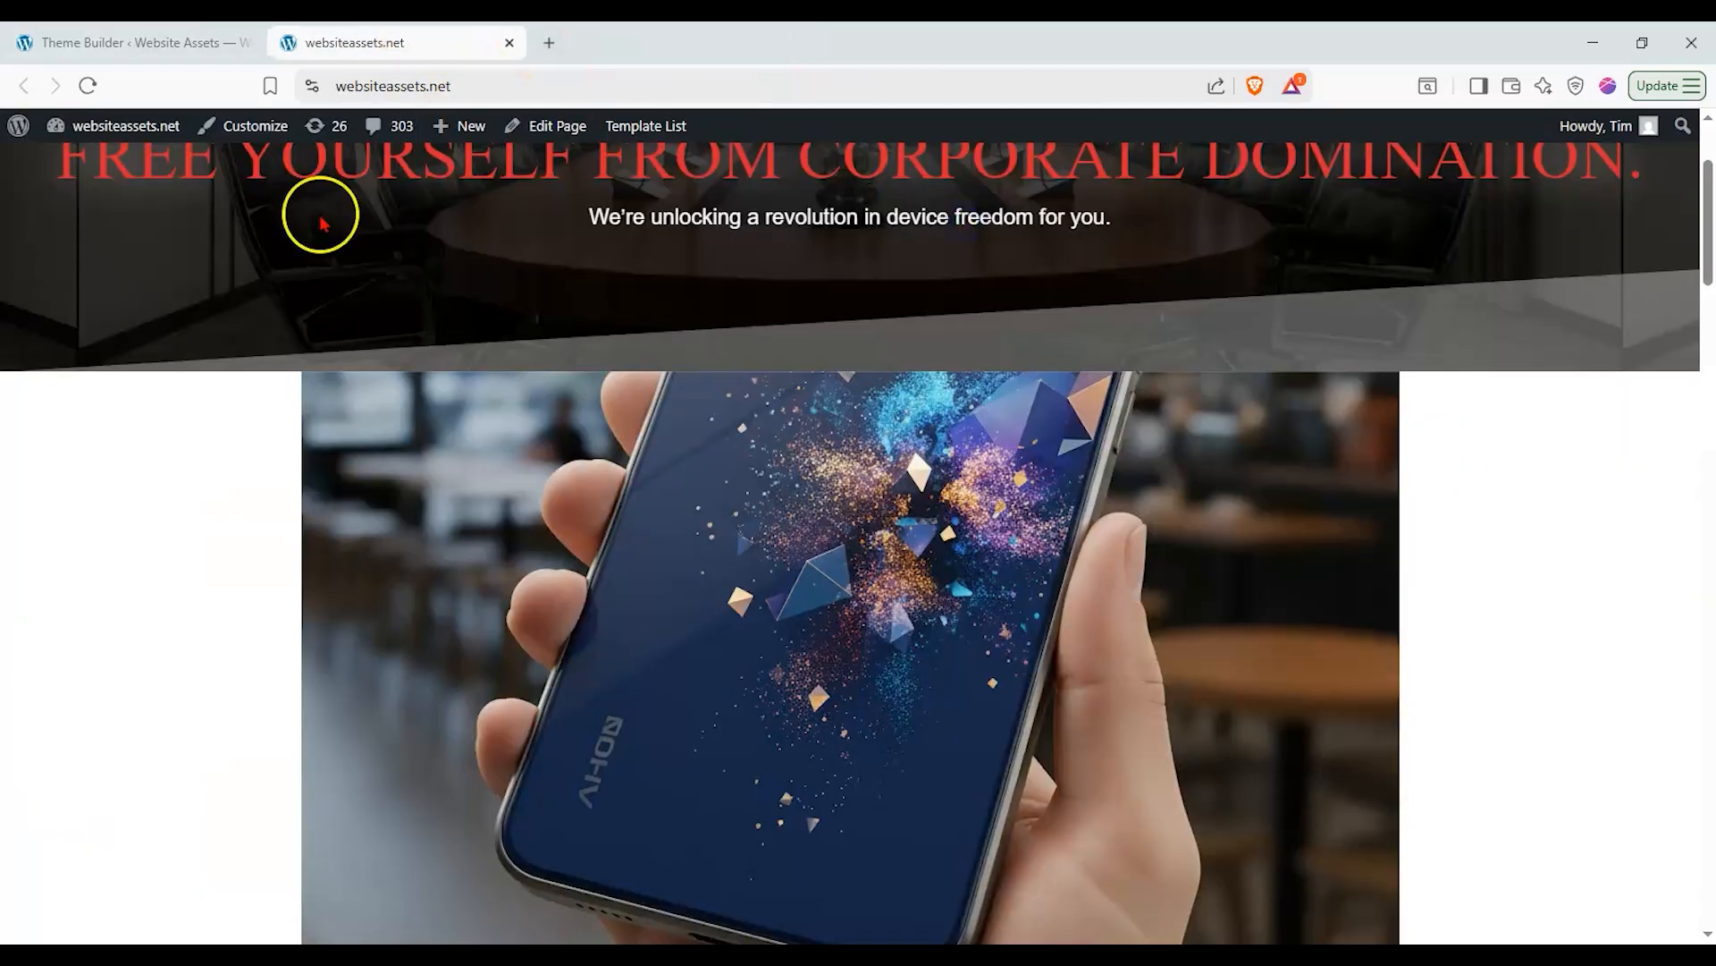
# Open the homepage for editing in a new browser tab ahead of the live page, and close the Theme Builder tab.
pyautogui.scroll(3, 322, 224)
pyautogui.rightClick(534, 124)
pyautogui.click(581, 140)
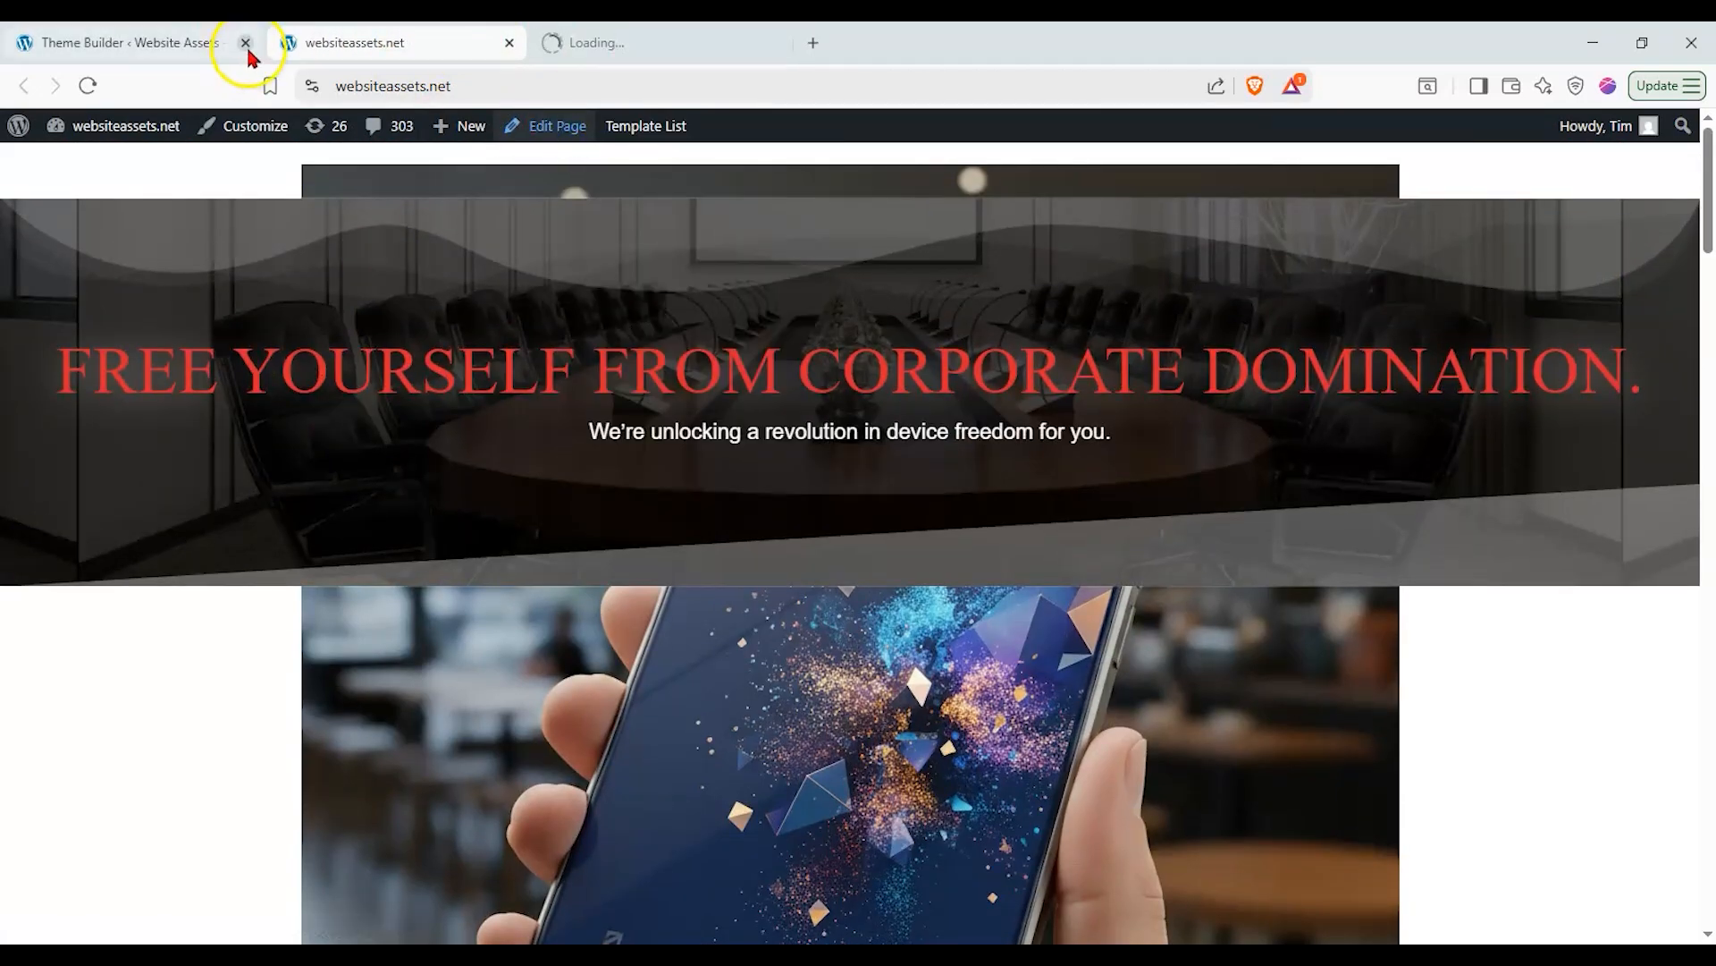
pyautogui.click(245, 42)
pyautogui.moveTo(414, 44); pyautogui.dragTo(238, 44)
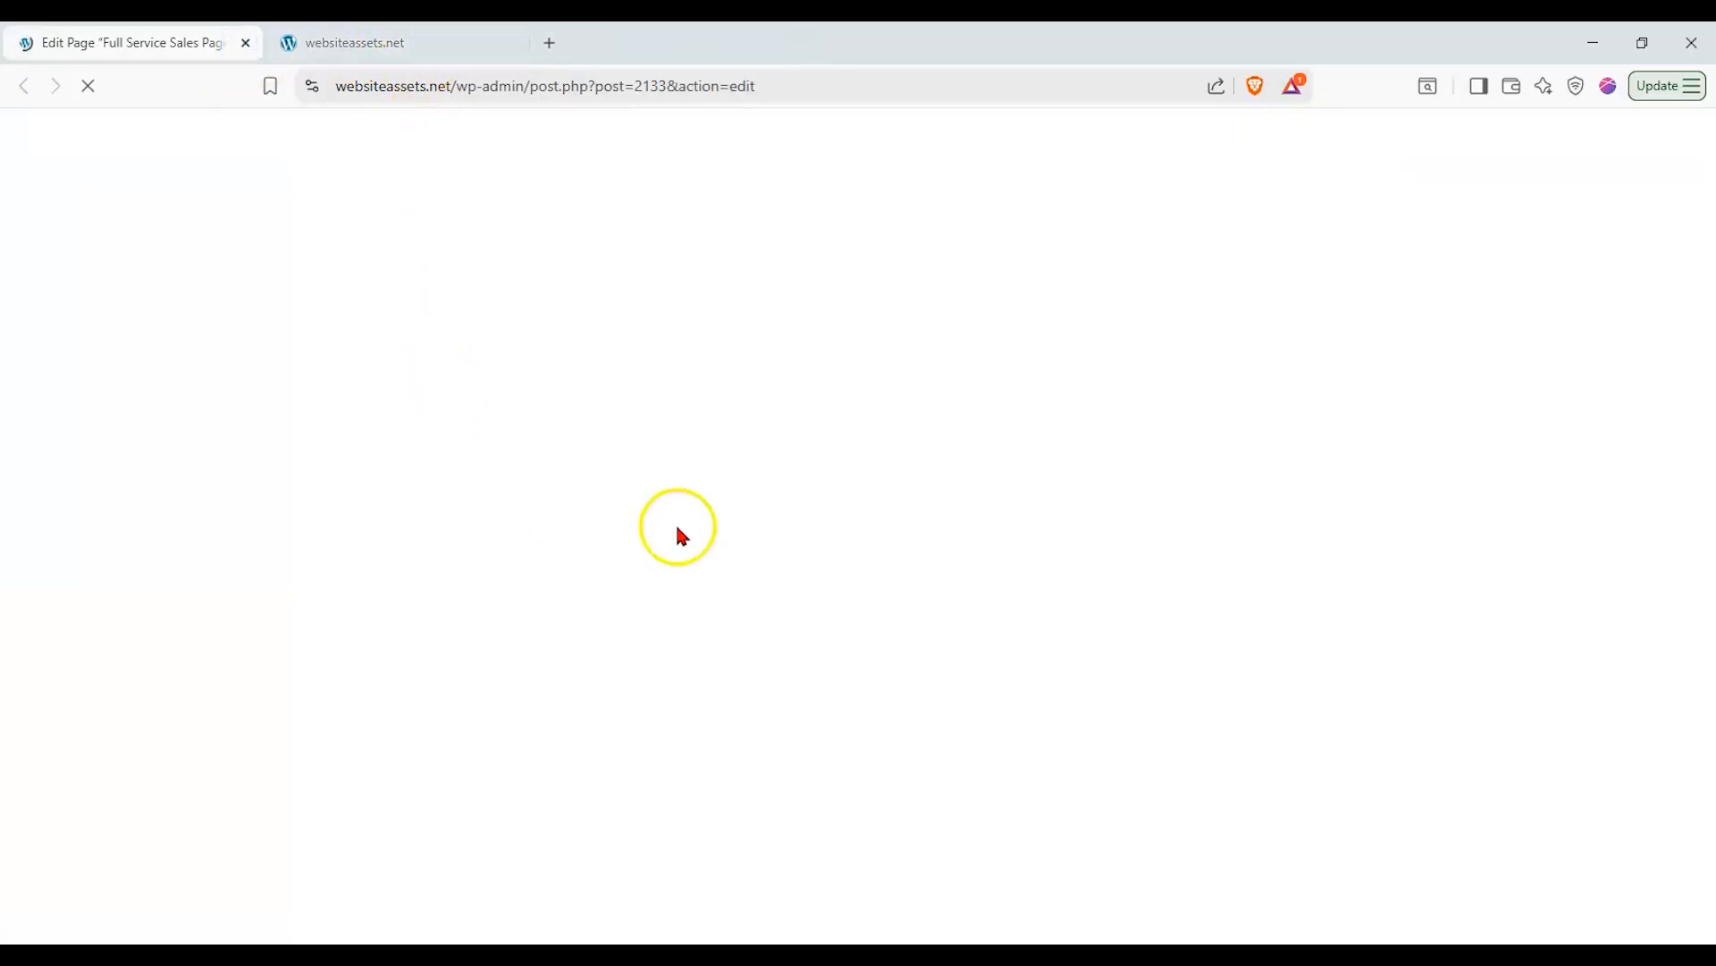
# Examine the transition between the hero section and the phone image on the live homepage.
pyautogui.click(366, 42)
pyautogui.scroll(-2, 128, 664)
pyautogui.scroll(-2, 128, 671)
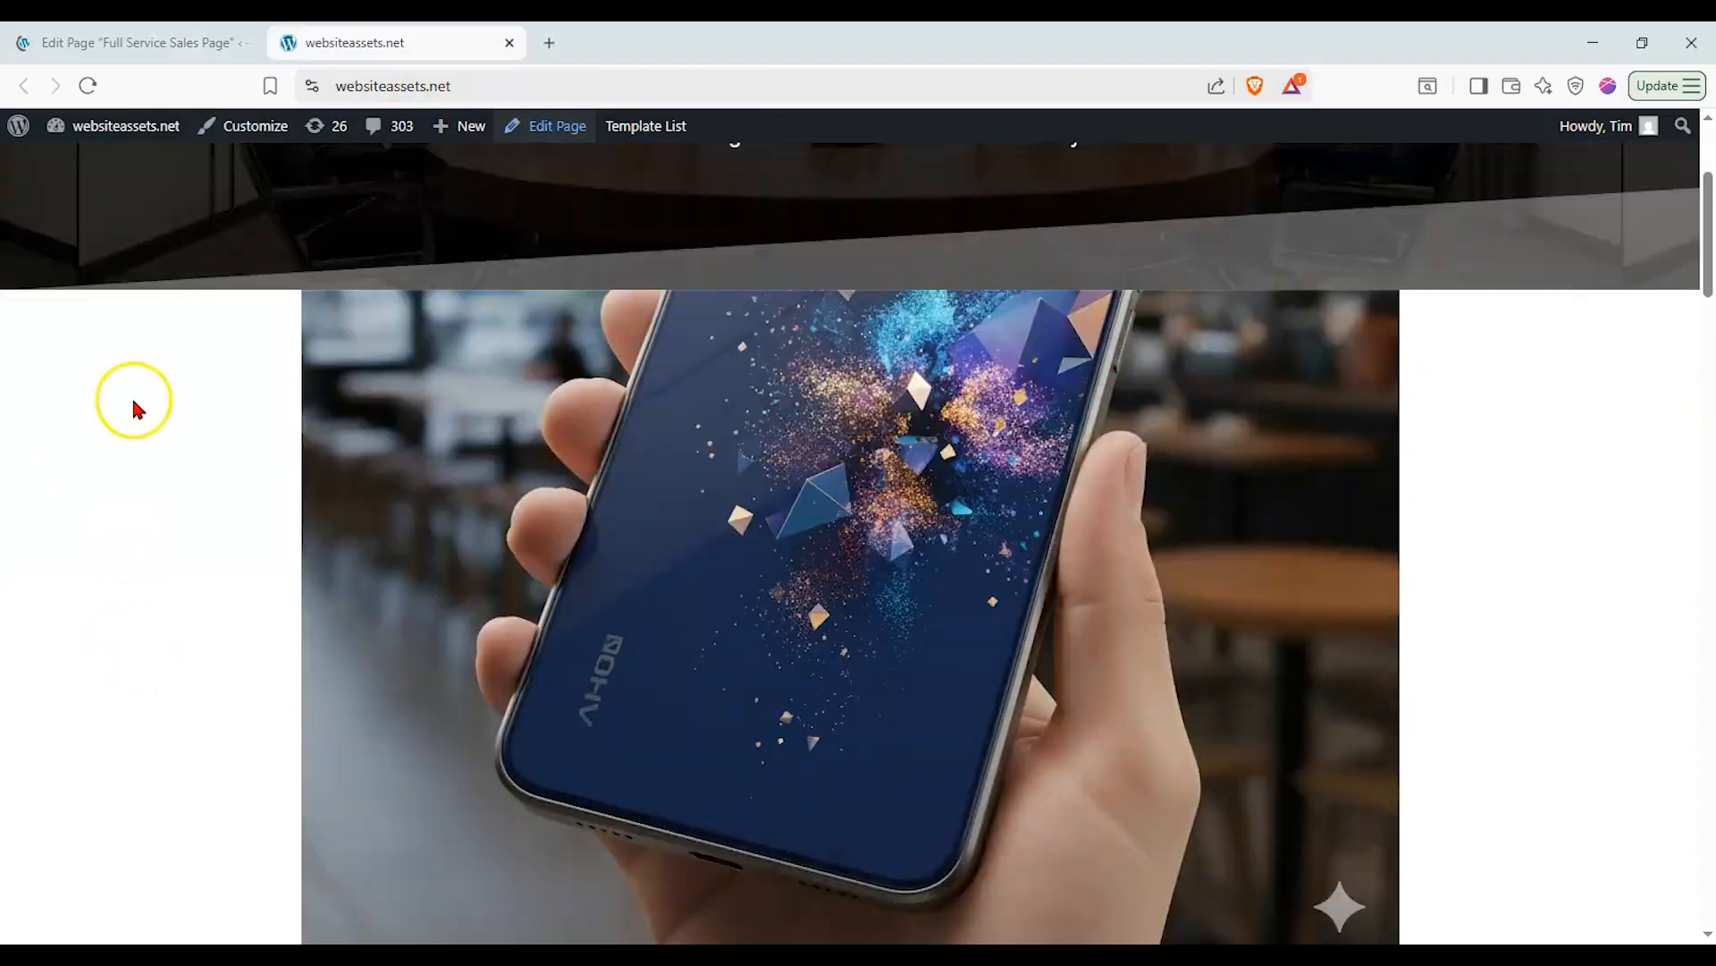
# Unlink the margins of the phone image below the hero, set its top margin to 60 px and save the page.
pyautogui.click(159, 39)
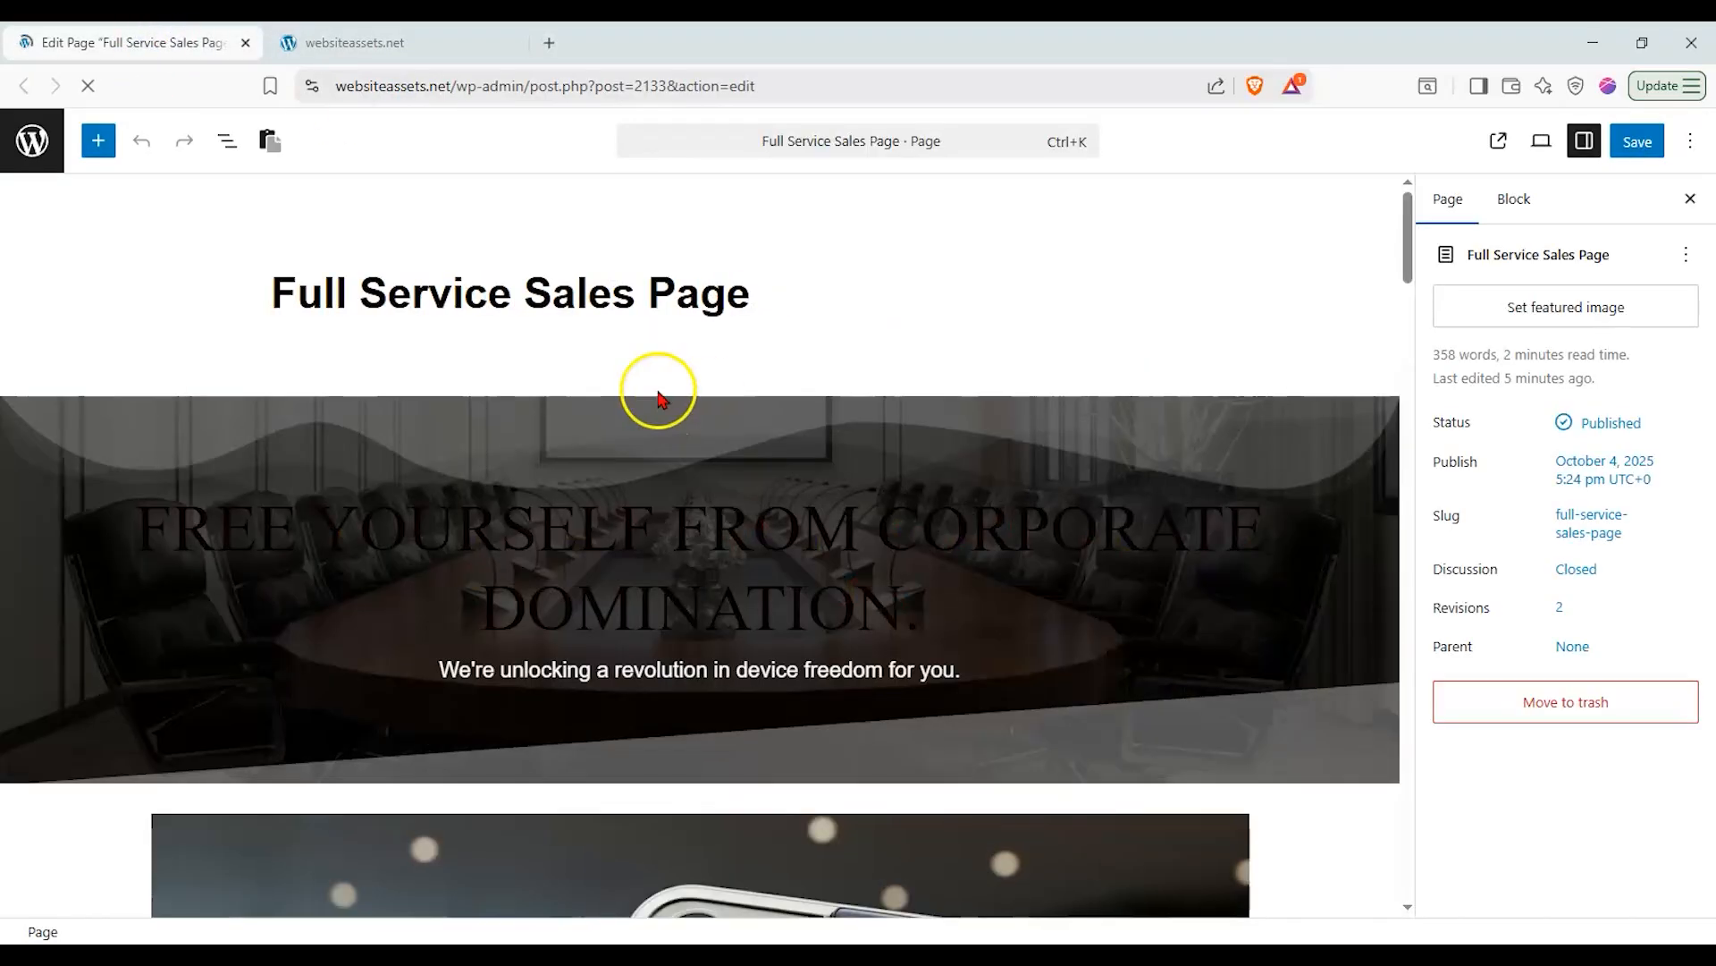
pyautogui.scroll(-6, 666, 474)
pyautogui.click(662, 555)
pyautogui.click(1661, 370)
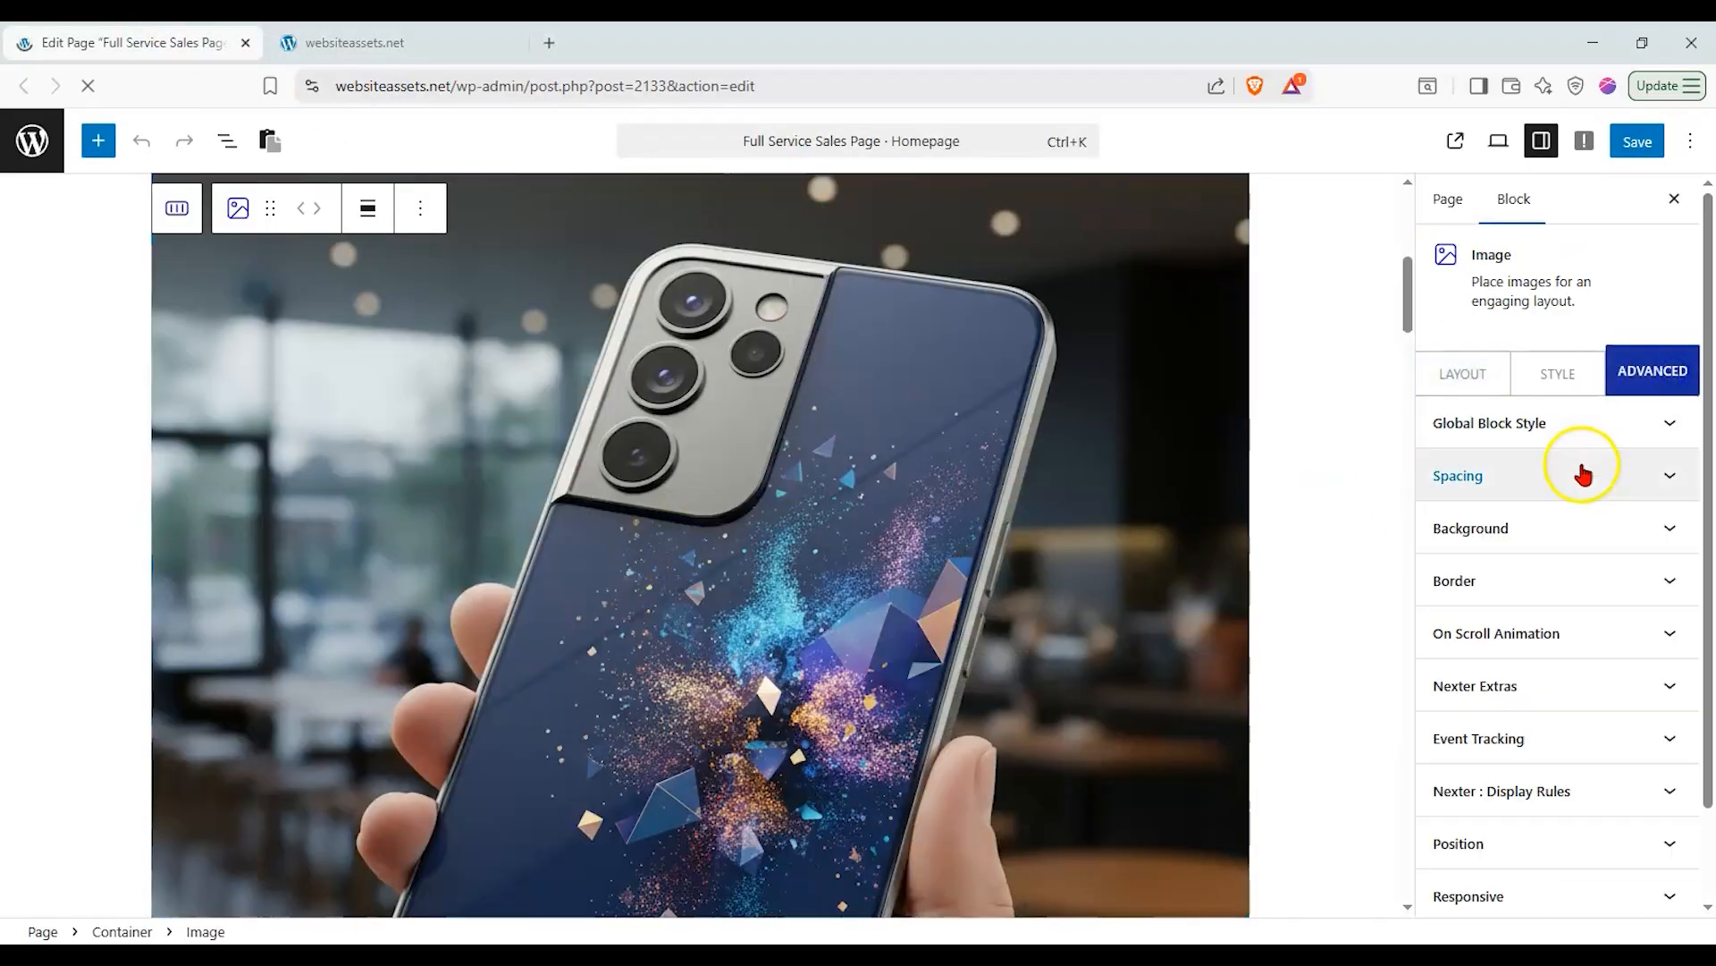
pyautogui.click(1583, 474)
pyautogui.click(1558, 576)
pyautogui.click(1661, 547)
pyautogui.click(1658, 520)
pyautogui.click(1657, 539)
pyautogui.click(1444, 559)
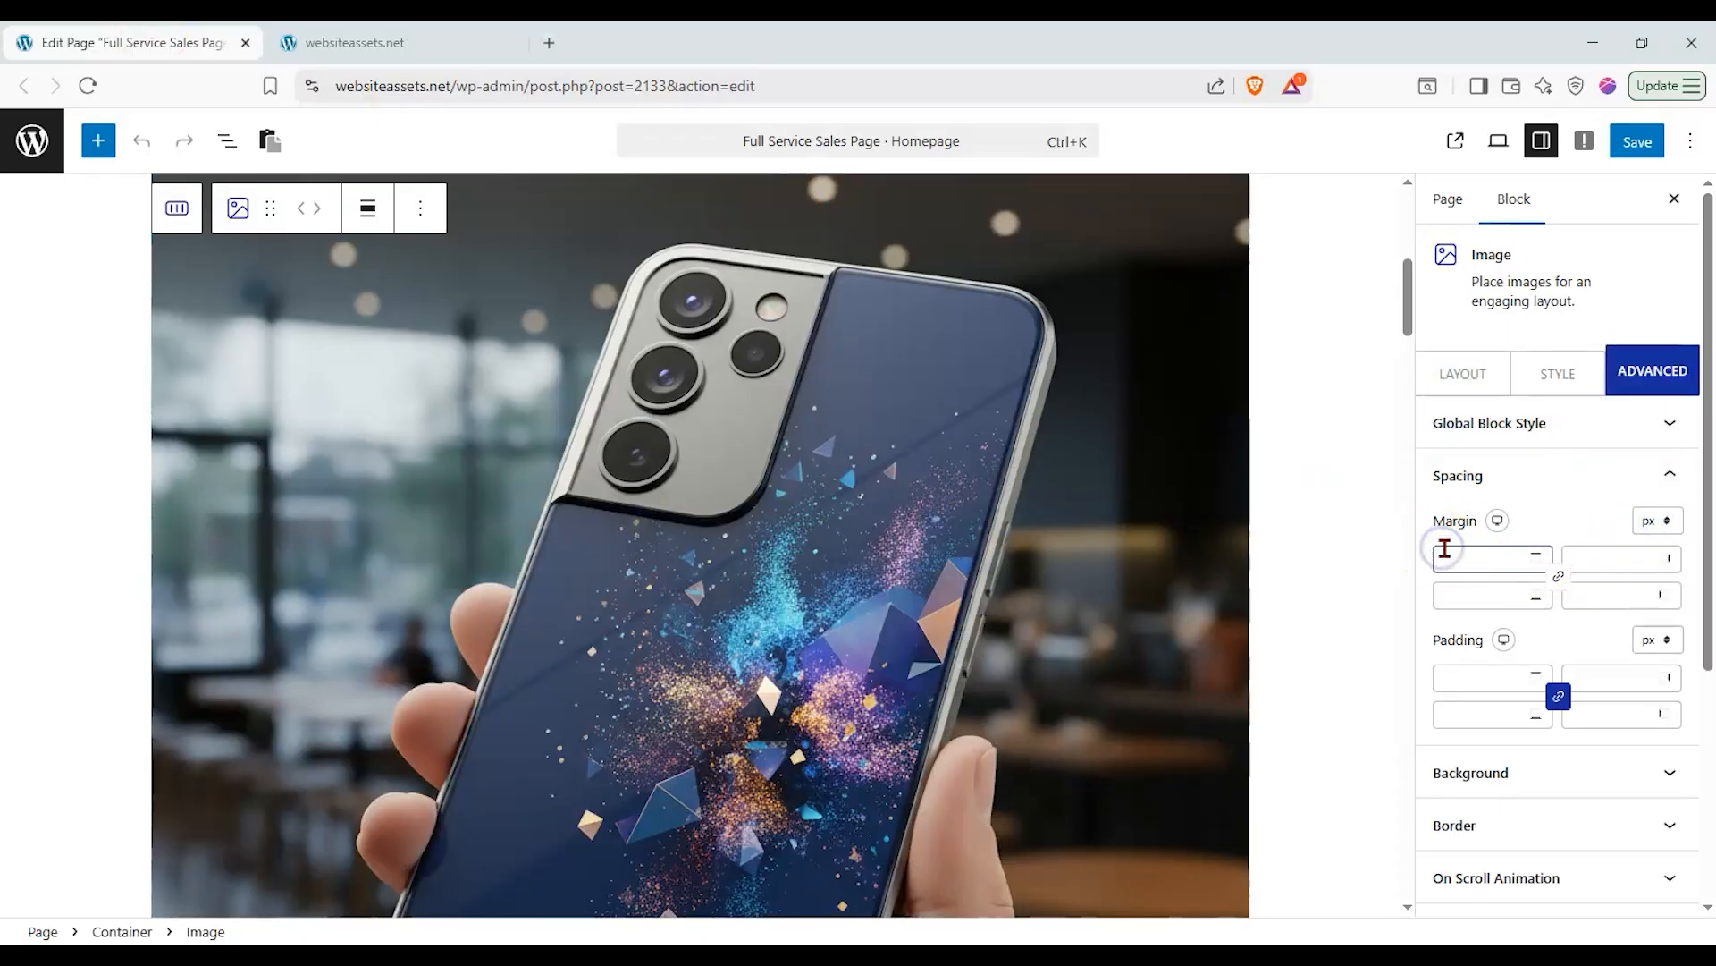
pyautogui.write('60')
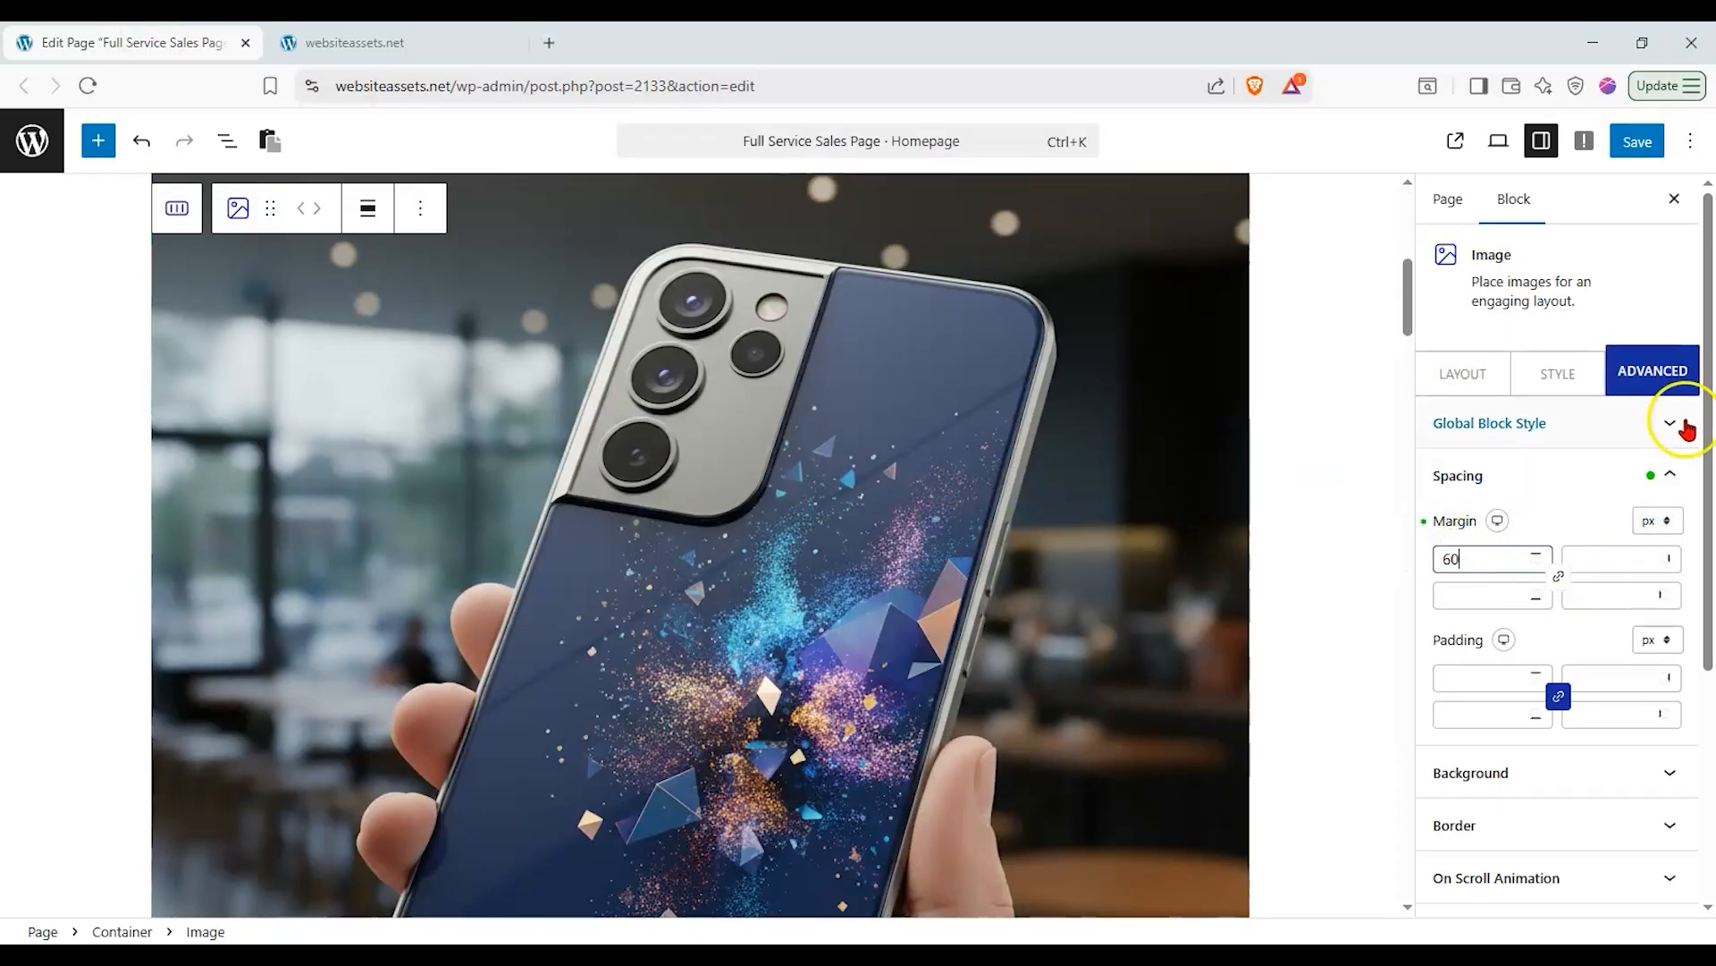
pyautogui.click(1638, 142)
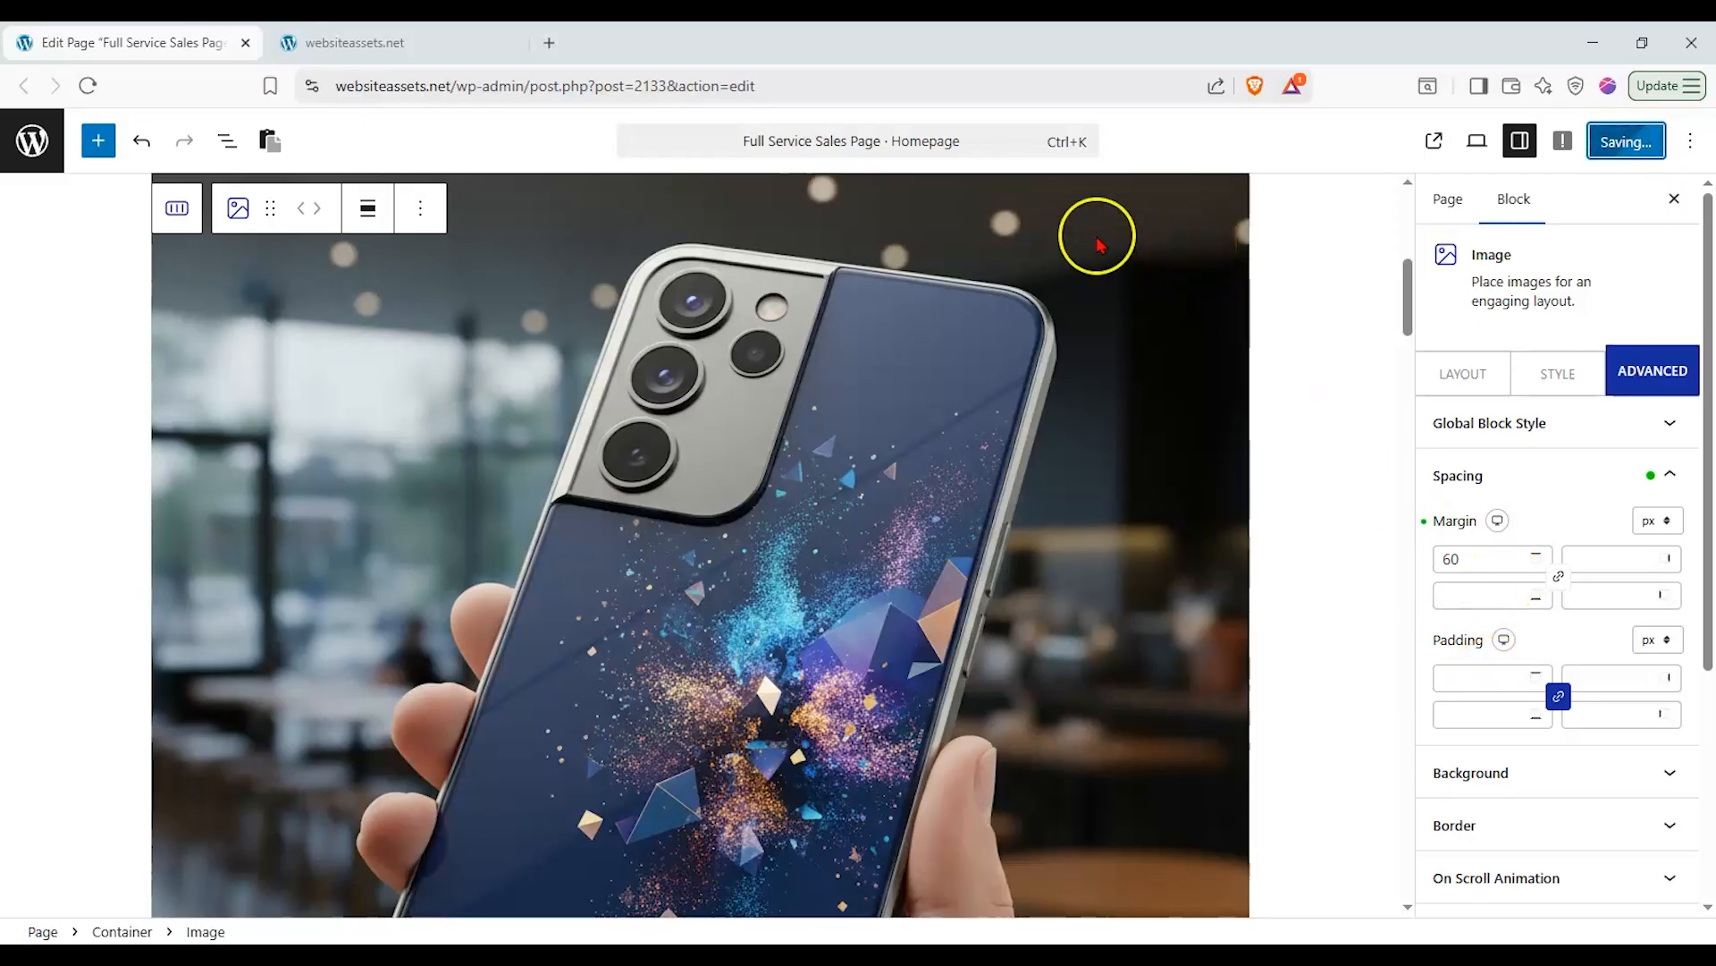
# Reload the live homepage to check the phone image's spacing, and return to the page editor.
pyautogui.click(358, 42)
pyautogui.click(88, 85)
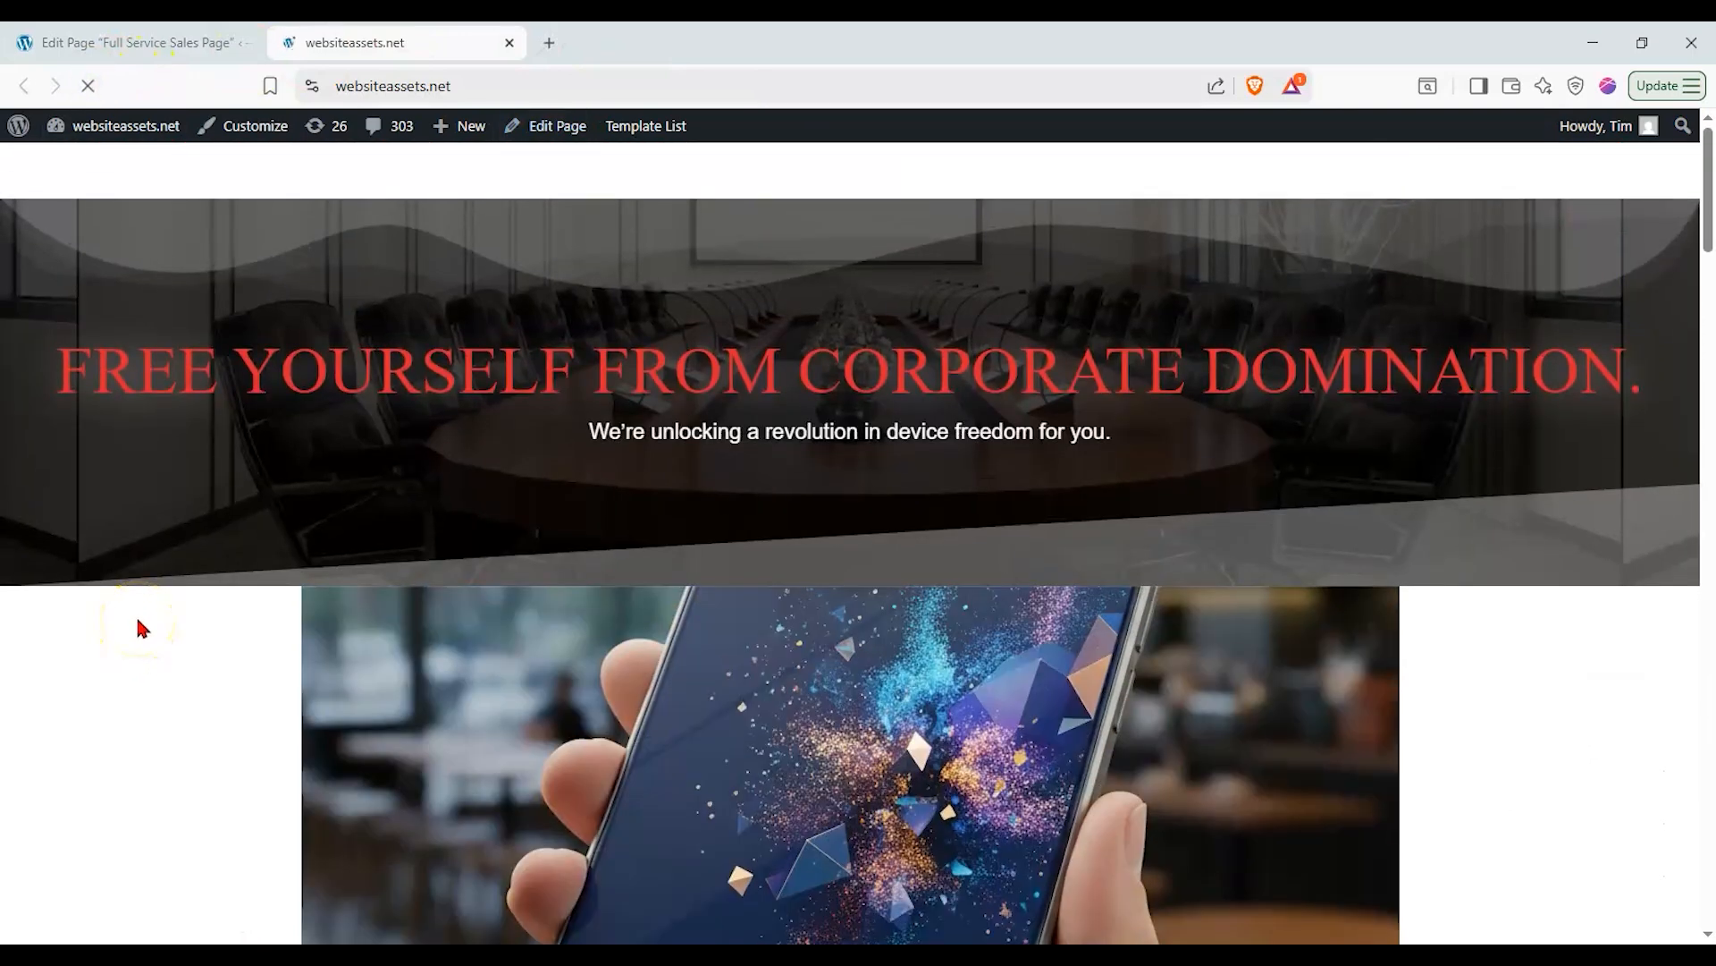
pyautogui.click(152, 43)
# Unlink the padding sides of the container around the phone image, set its top padding to 100 px and save the page.
pyautogui.scroll(1, 529, 503)
pyautogui.scroll(3, 383, 516)
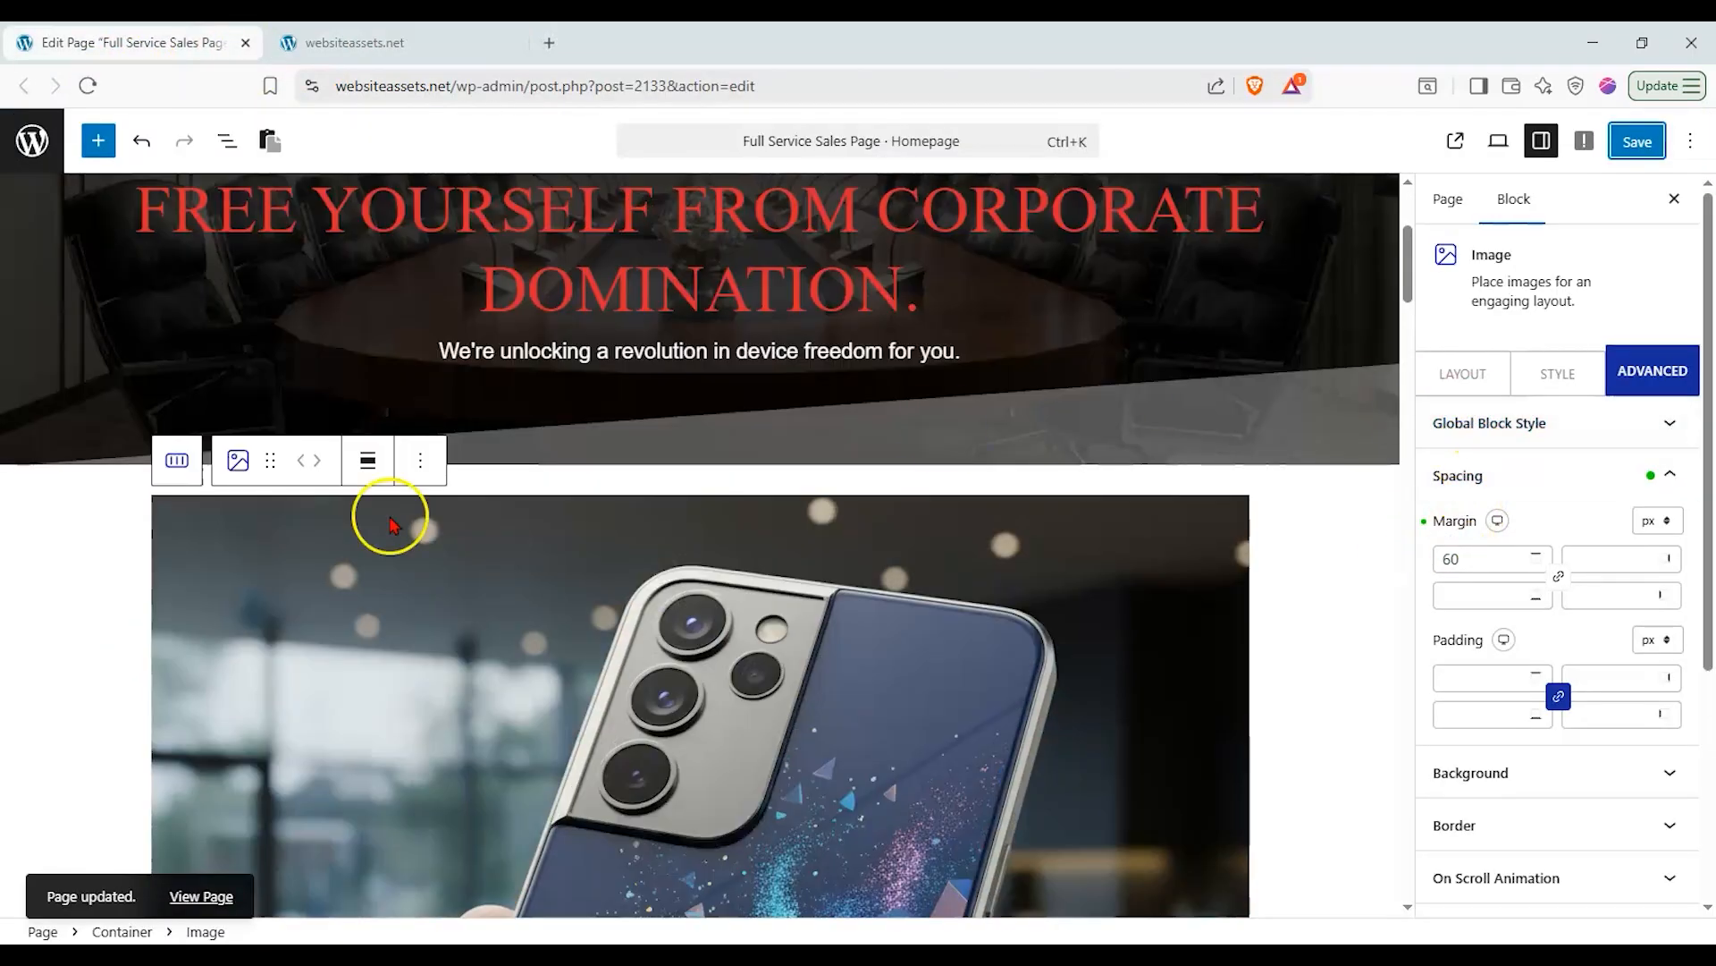
pyautogui.click(19, 579)
pyautogui.click(125, 532)
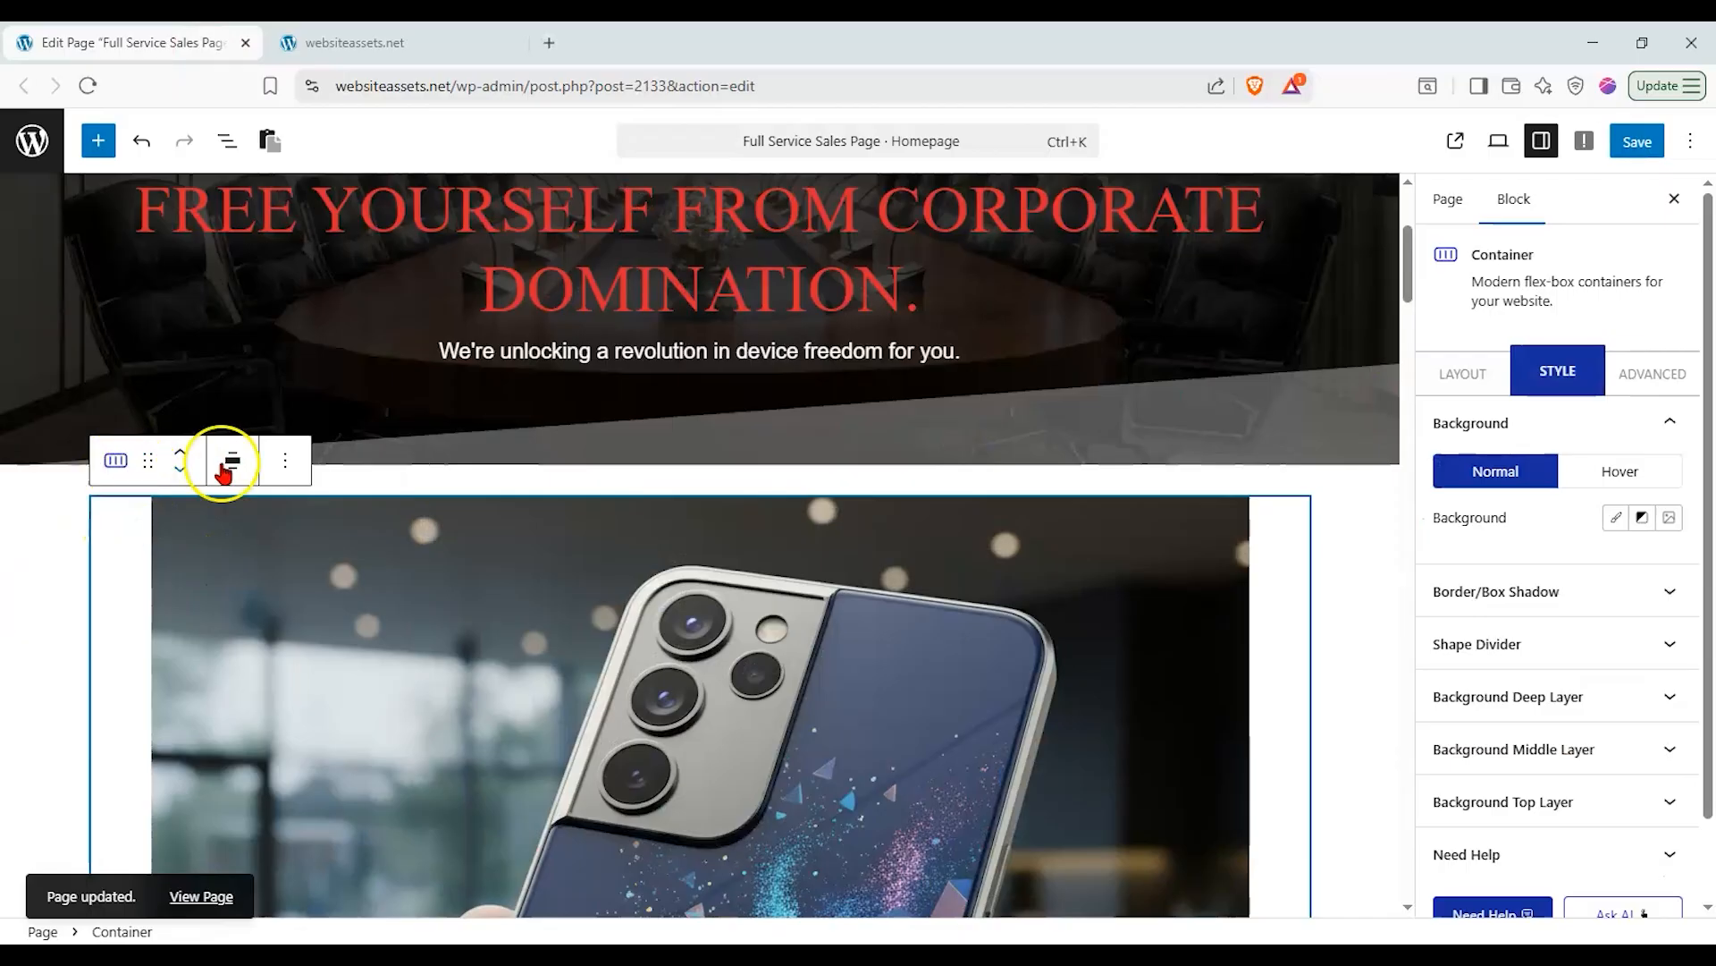
pyautogui.click(1663, 374)
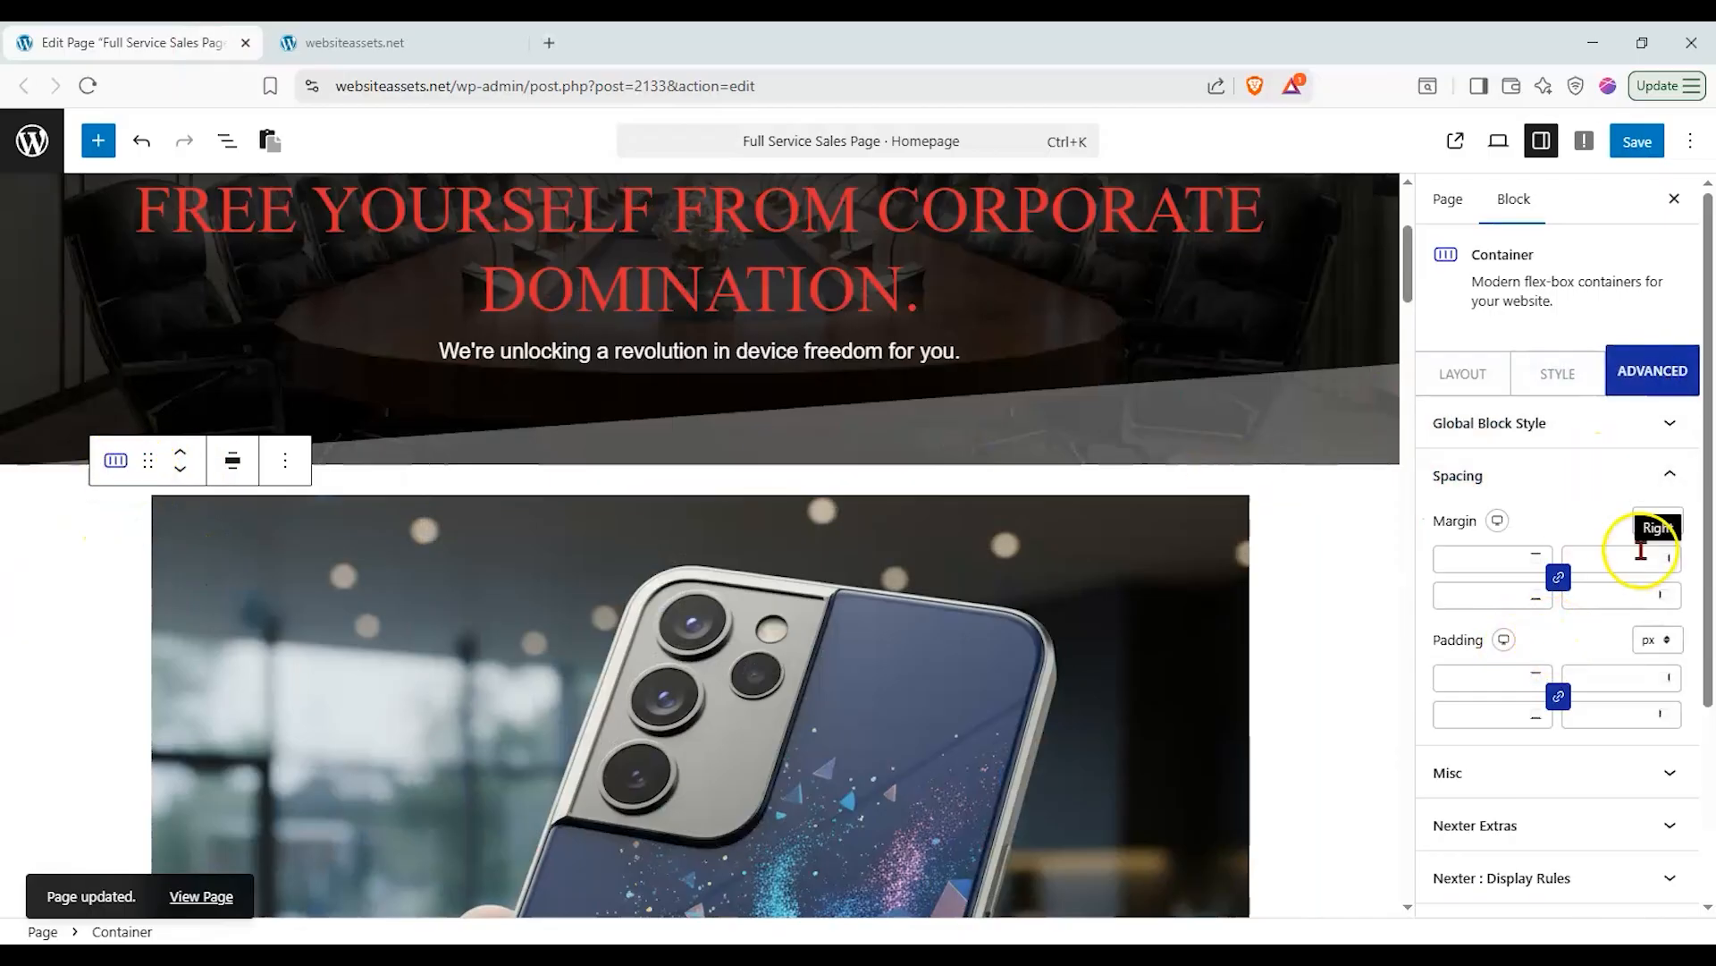
pyautogui.click(1559, 697)
pyautogui.click(1473, 675)
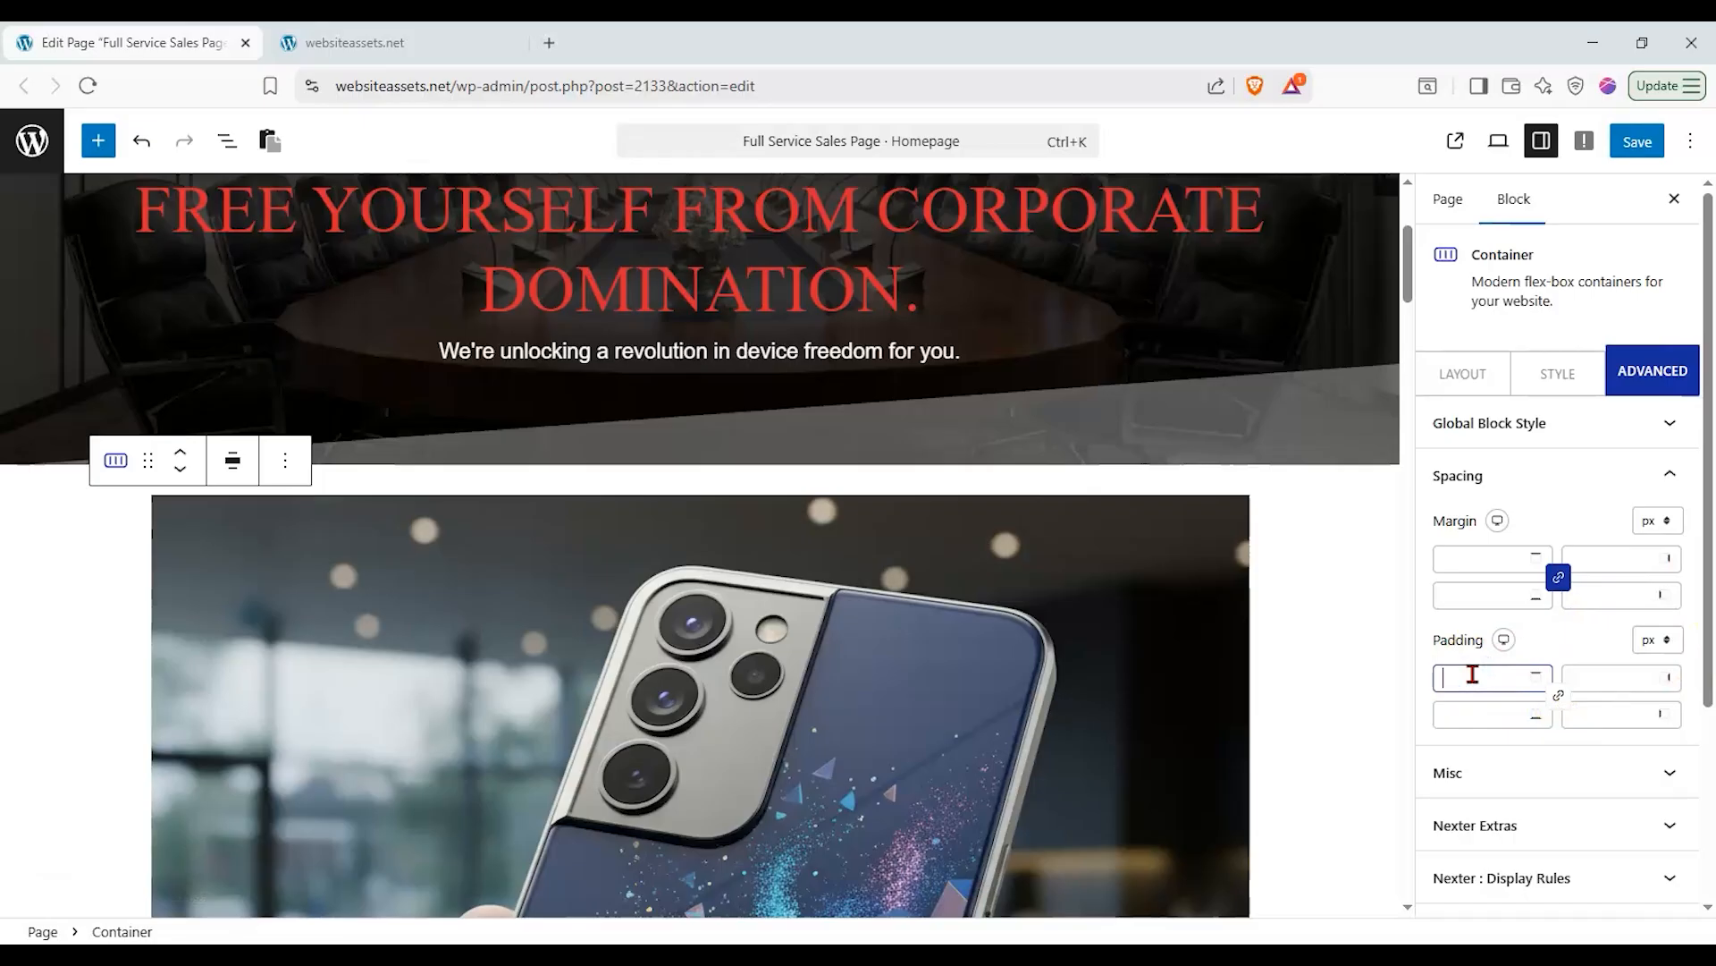
pyautogui.write('100')
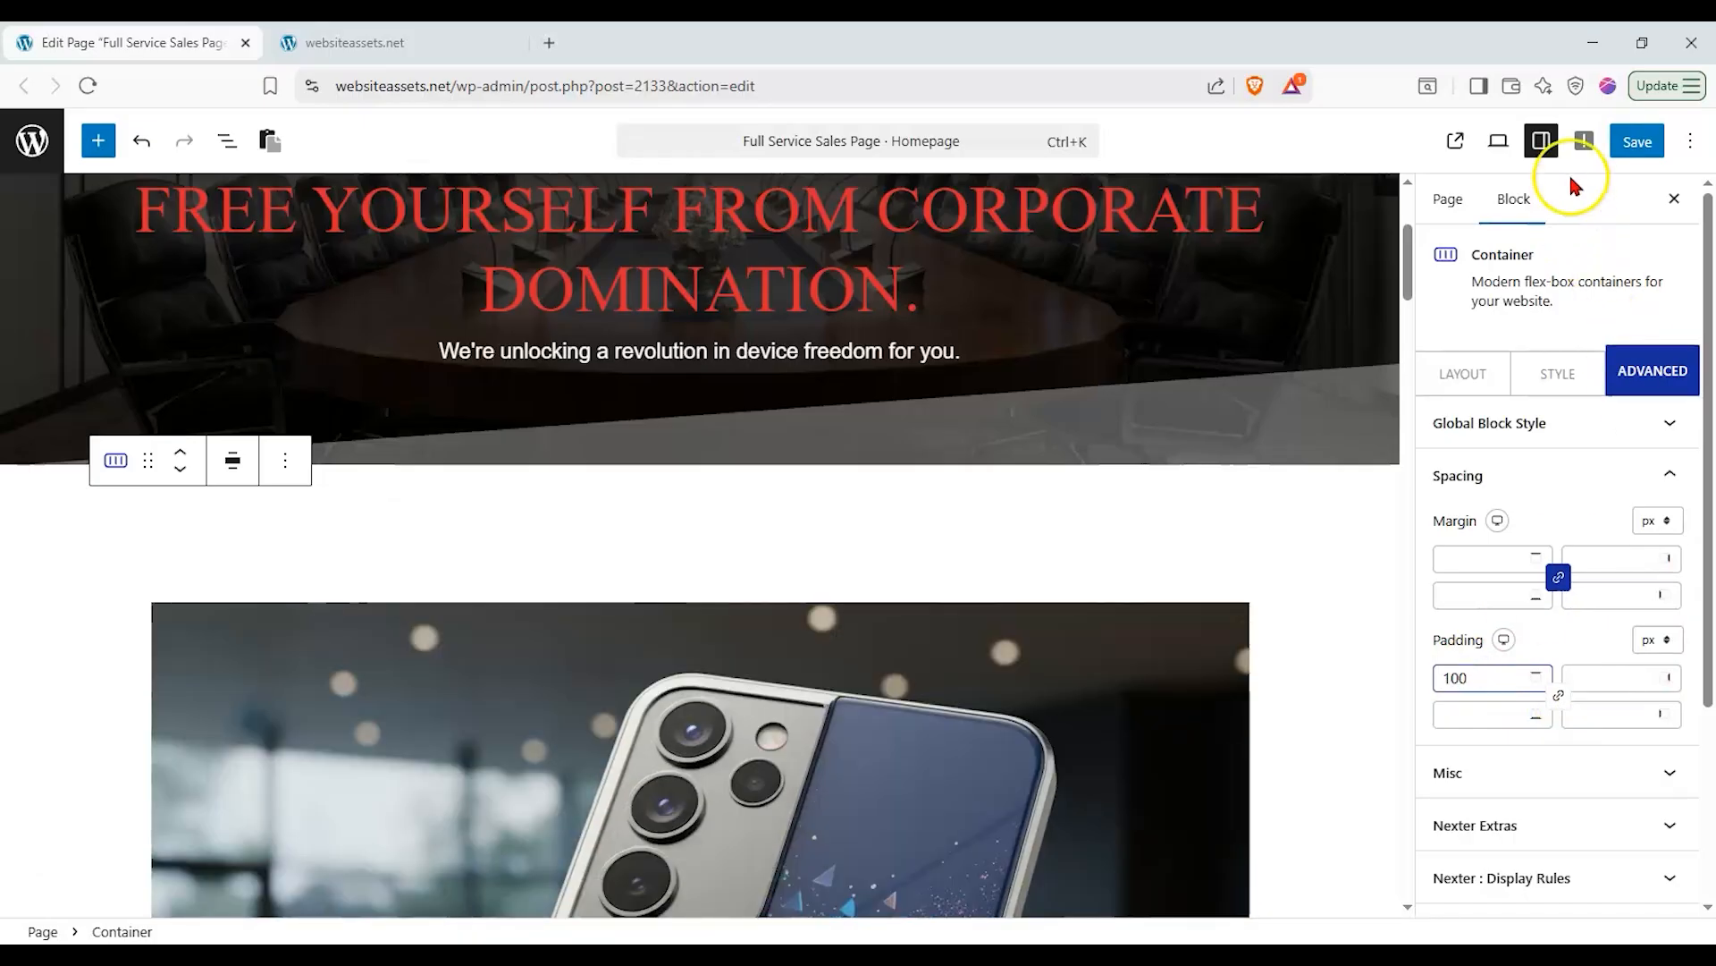
pyautogui.click(1634, 143)
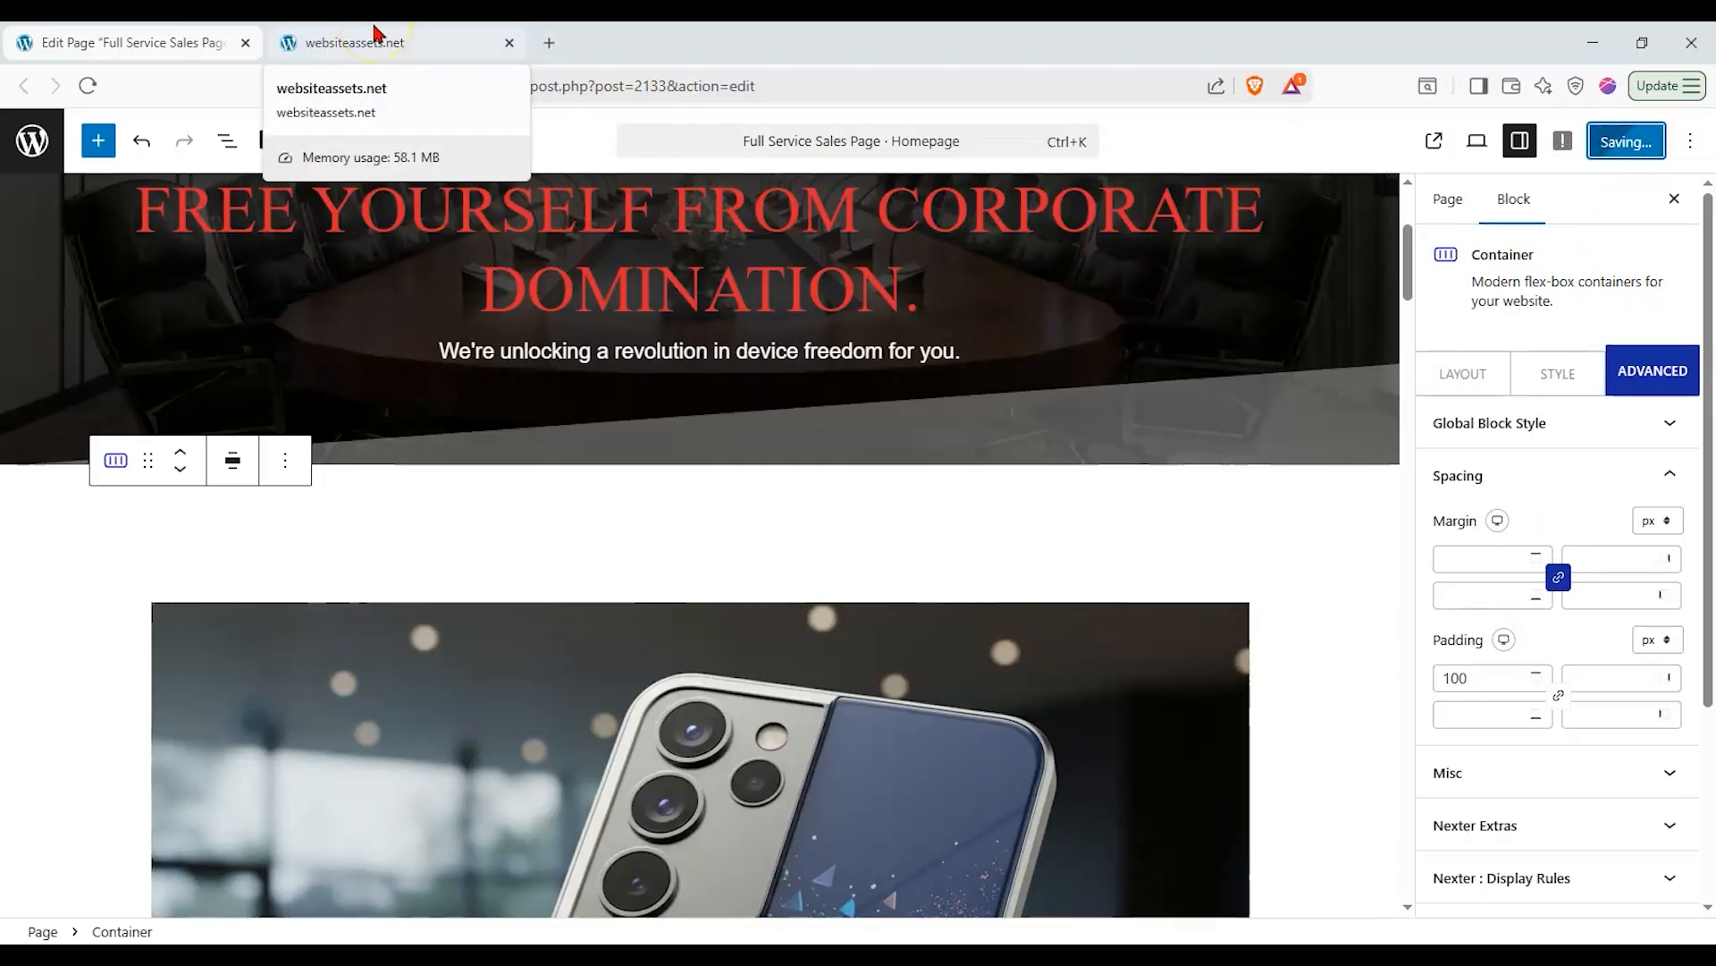
# Reload the live homepage and check the spacing above the phone image.
pyautogui.click(375, 35)
pyautogui.click(83, 98)
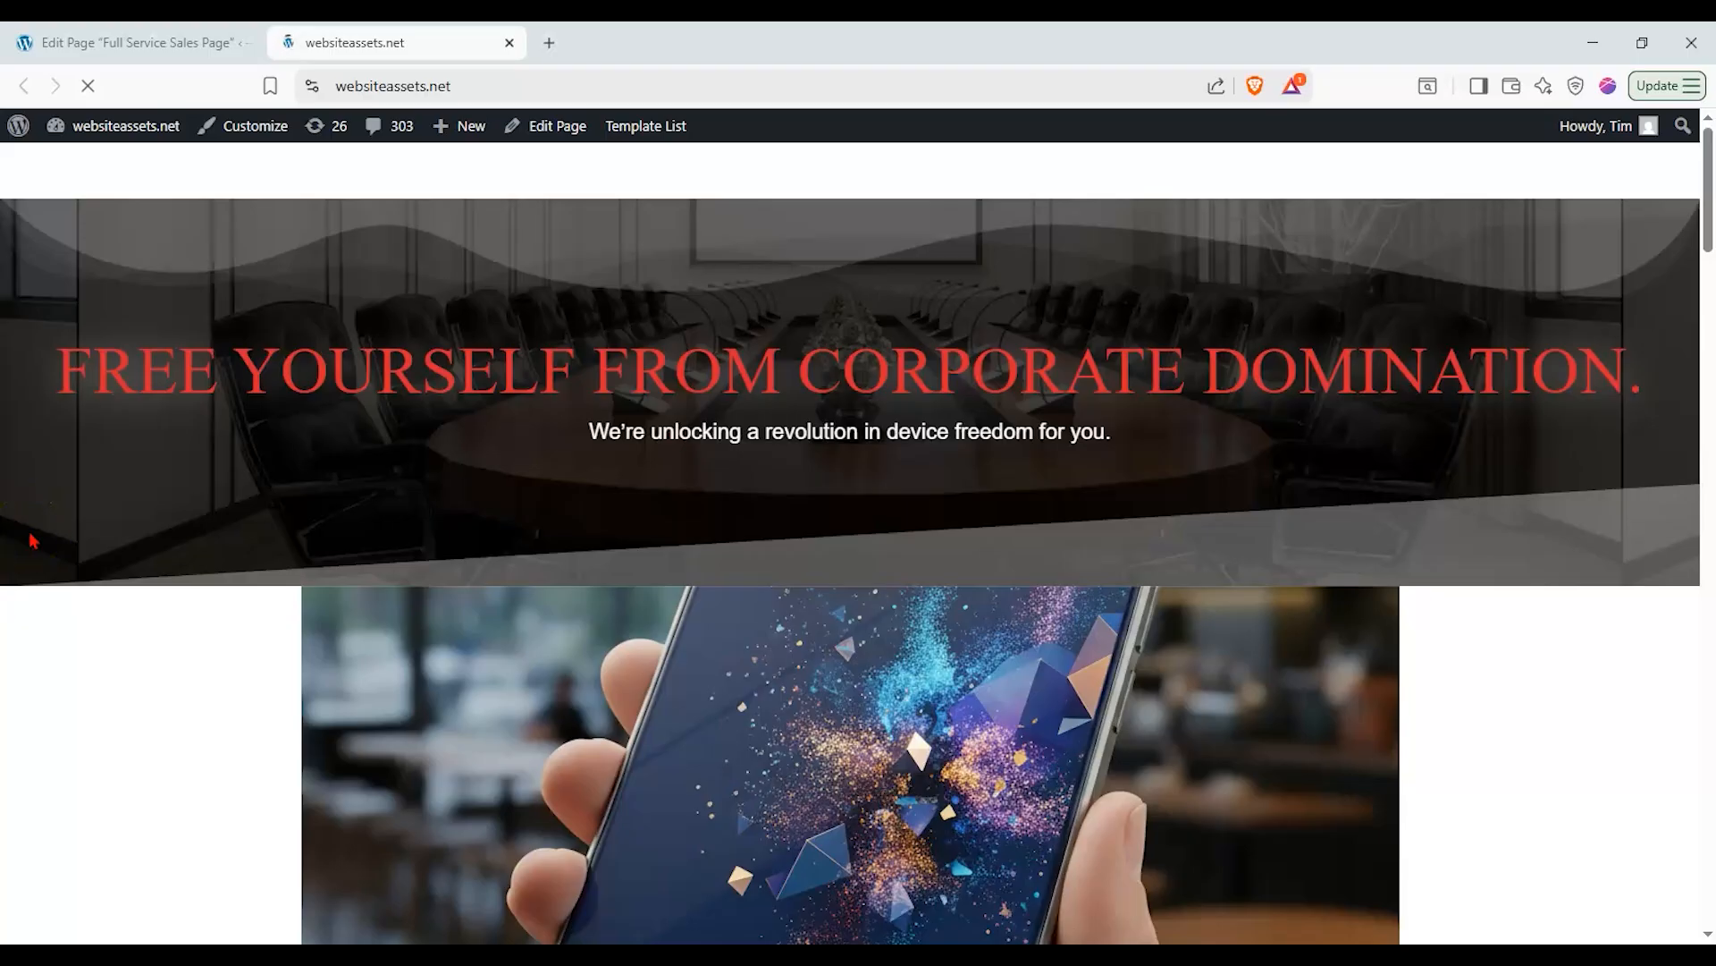
pyautogui.scroll(-5, 230, 614)
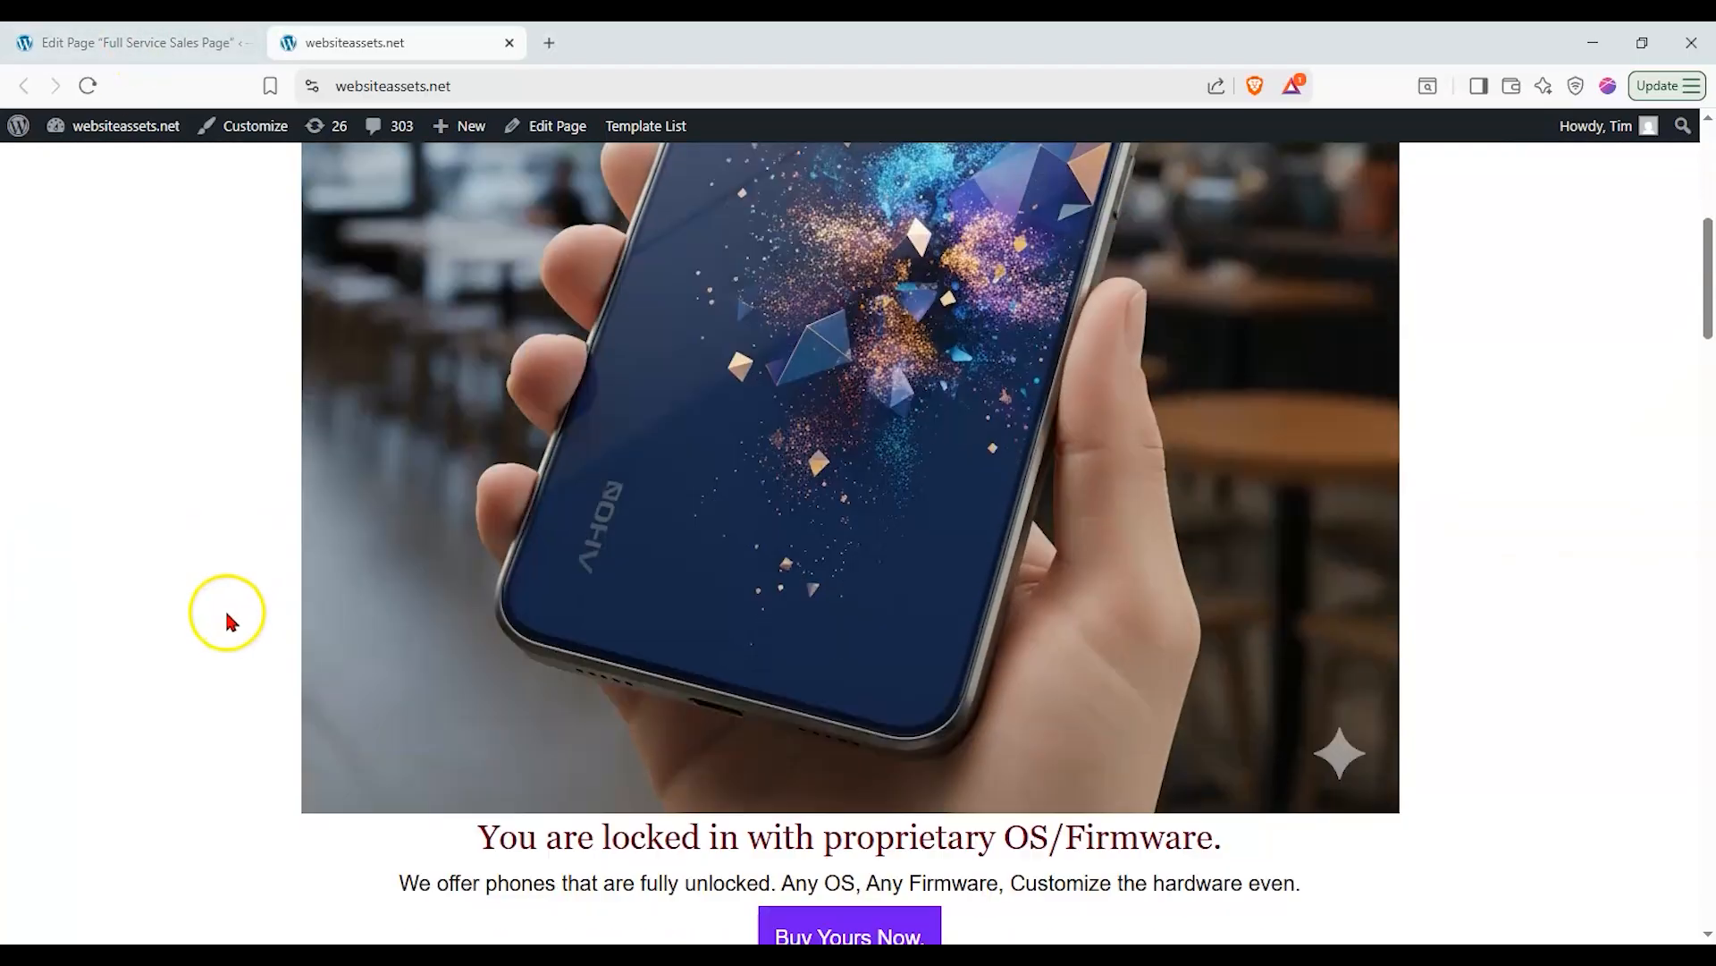
# Return to the page editor, switch the phone image container's padding unit to % and save the page.
pyautogui.click(205, 42)
pyautogui.click(1659, 640)
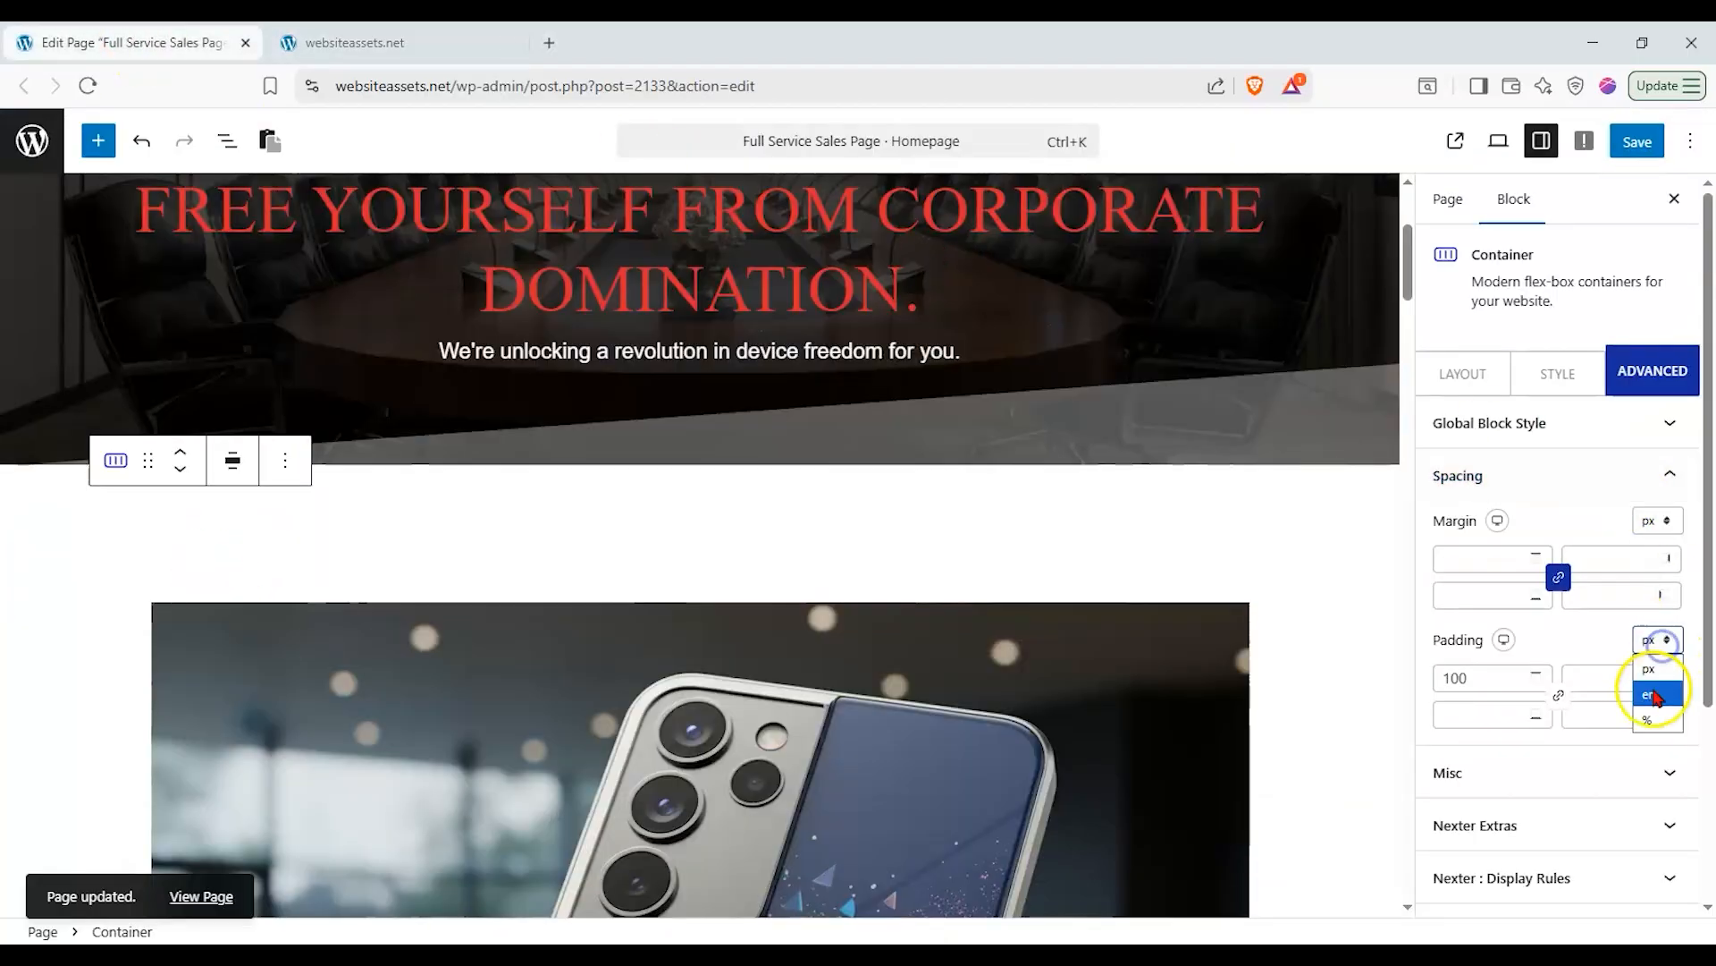
pyautogui.click(1648, 718)
pyautogui.moveTo(1479, 678); pyautogui.dragTo(1415, 677)
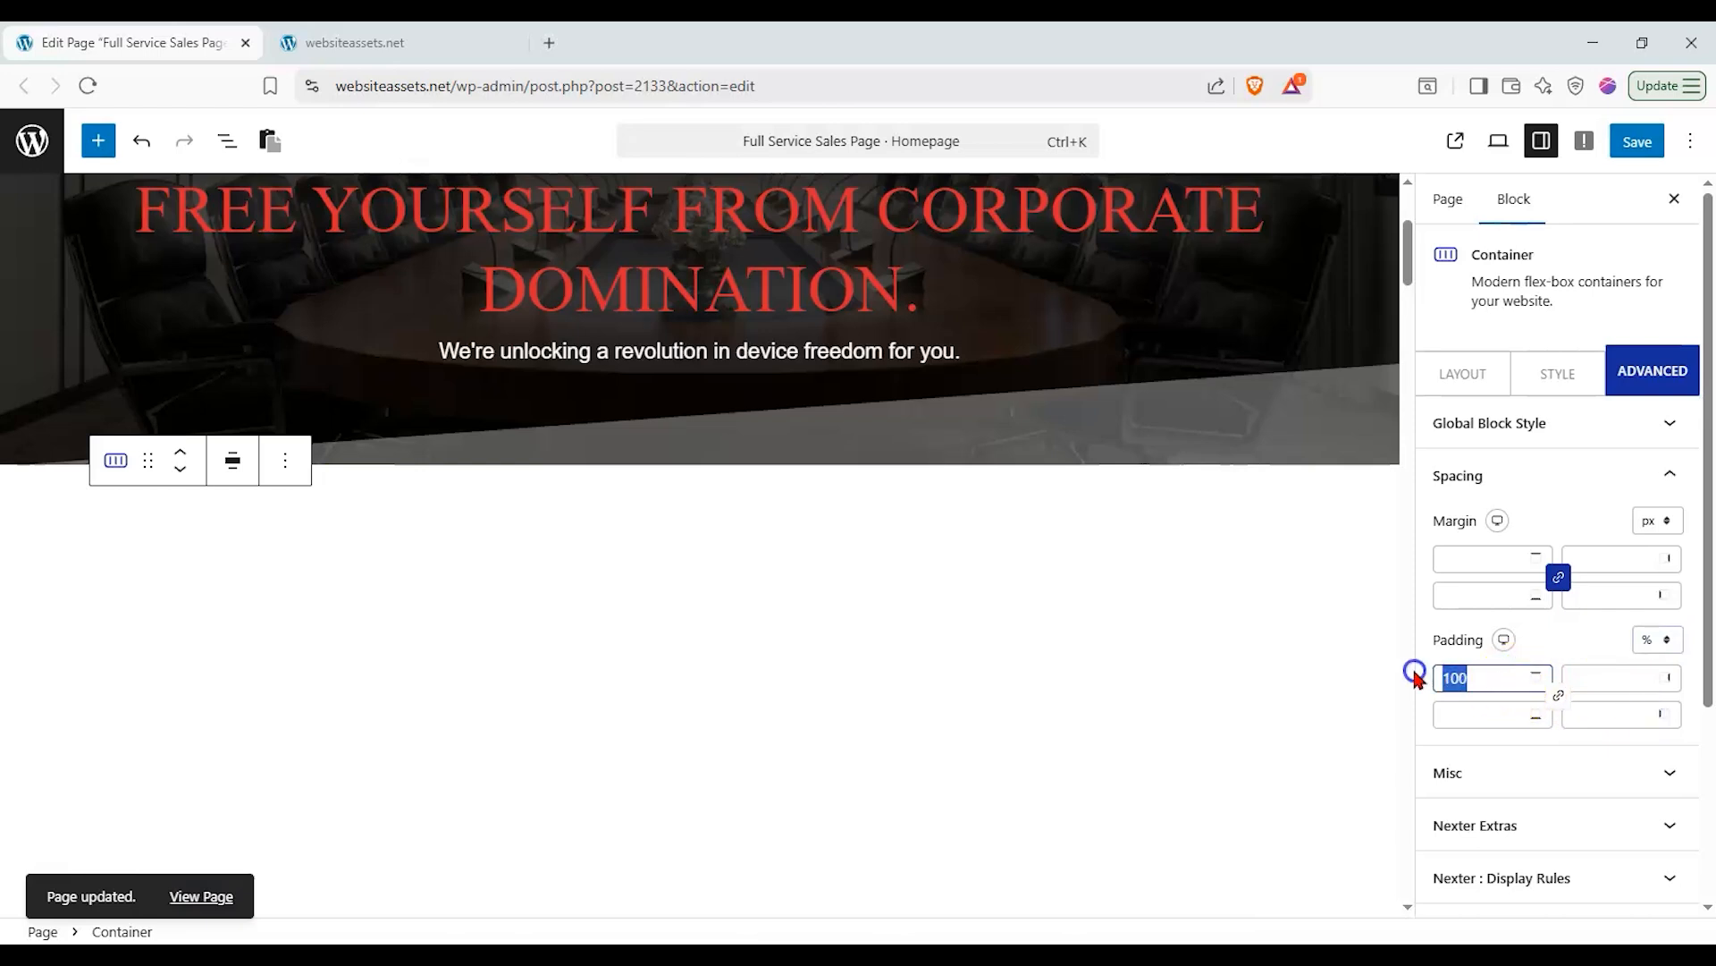
pyautogui.click(1637, 141)
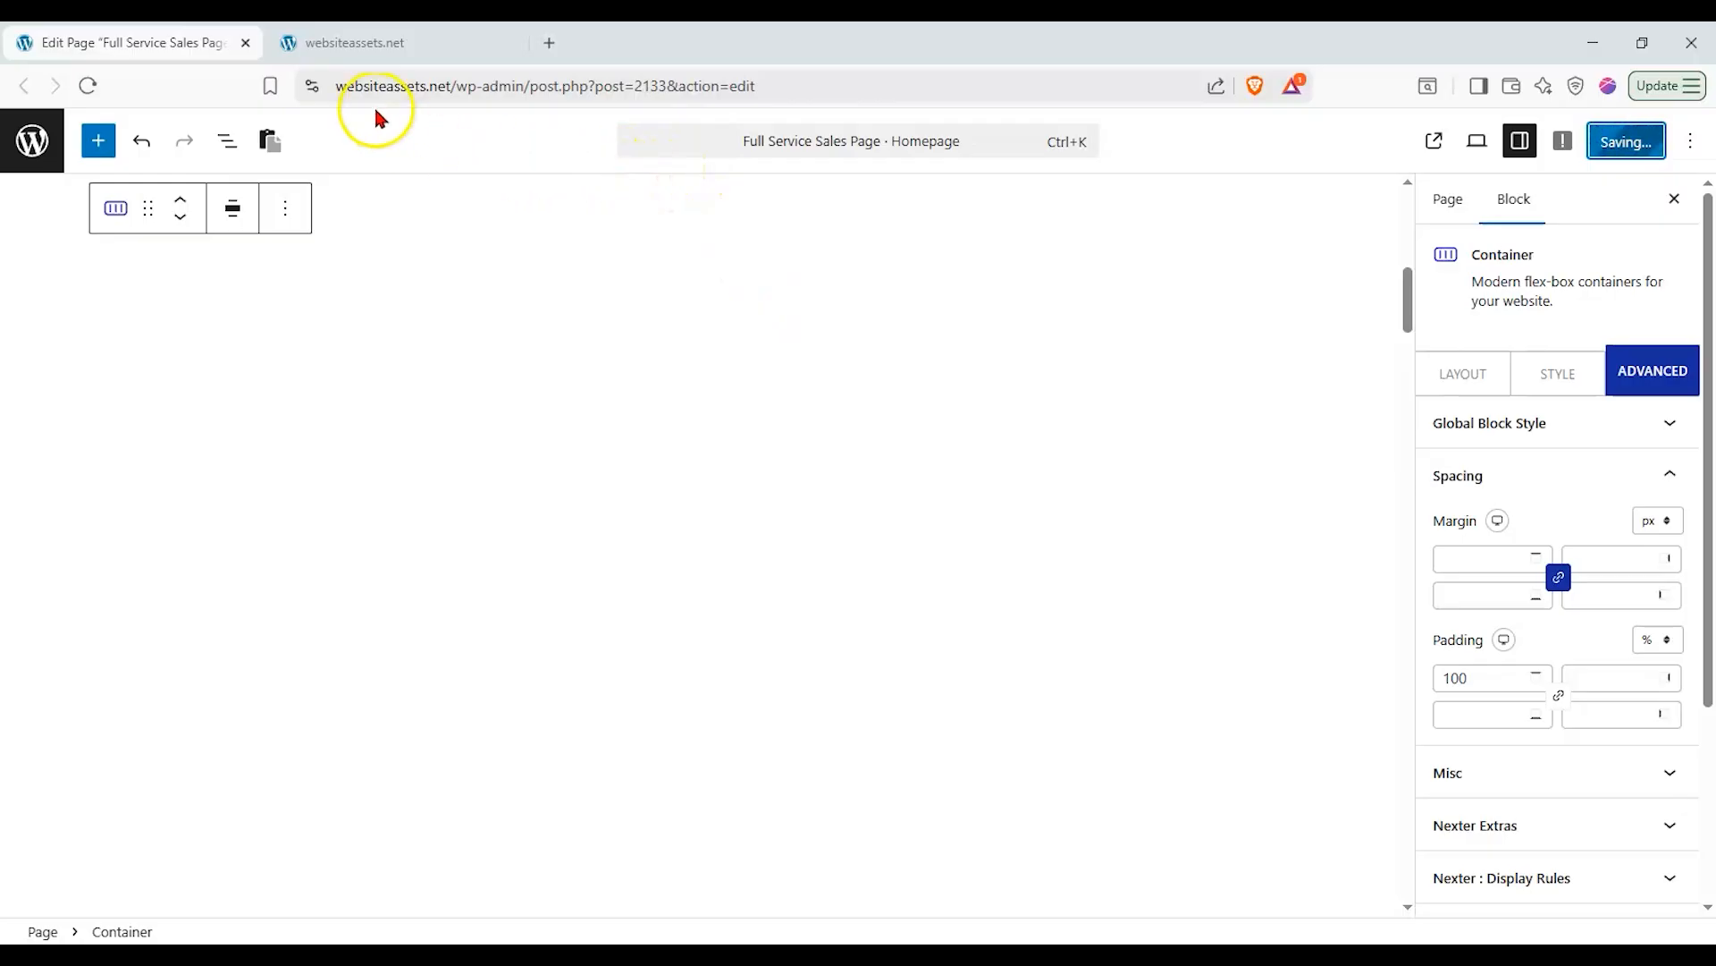
# Reload the live homepage to see how the percentage padding affects the gap above the phone image.
pyautogui.click(380, 42)
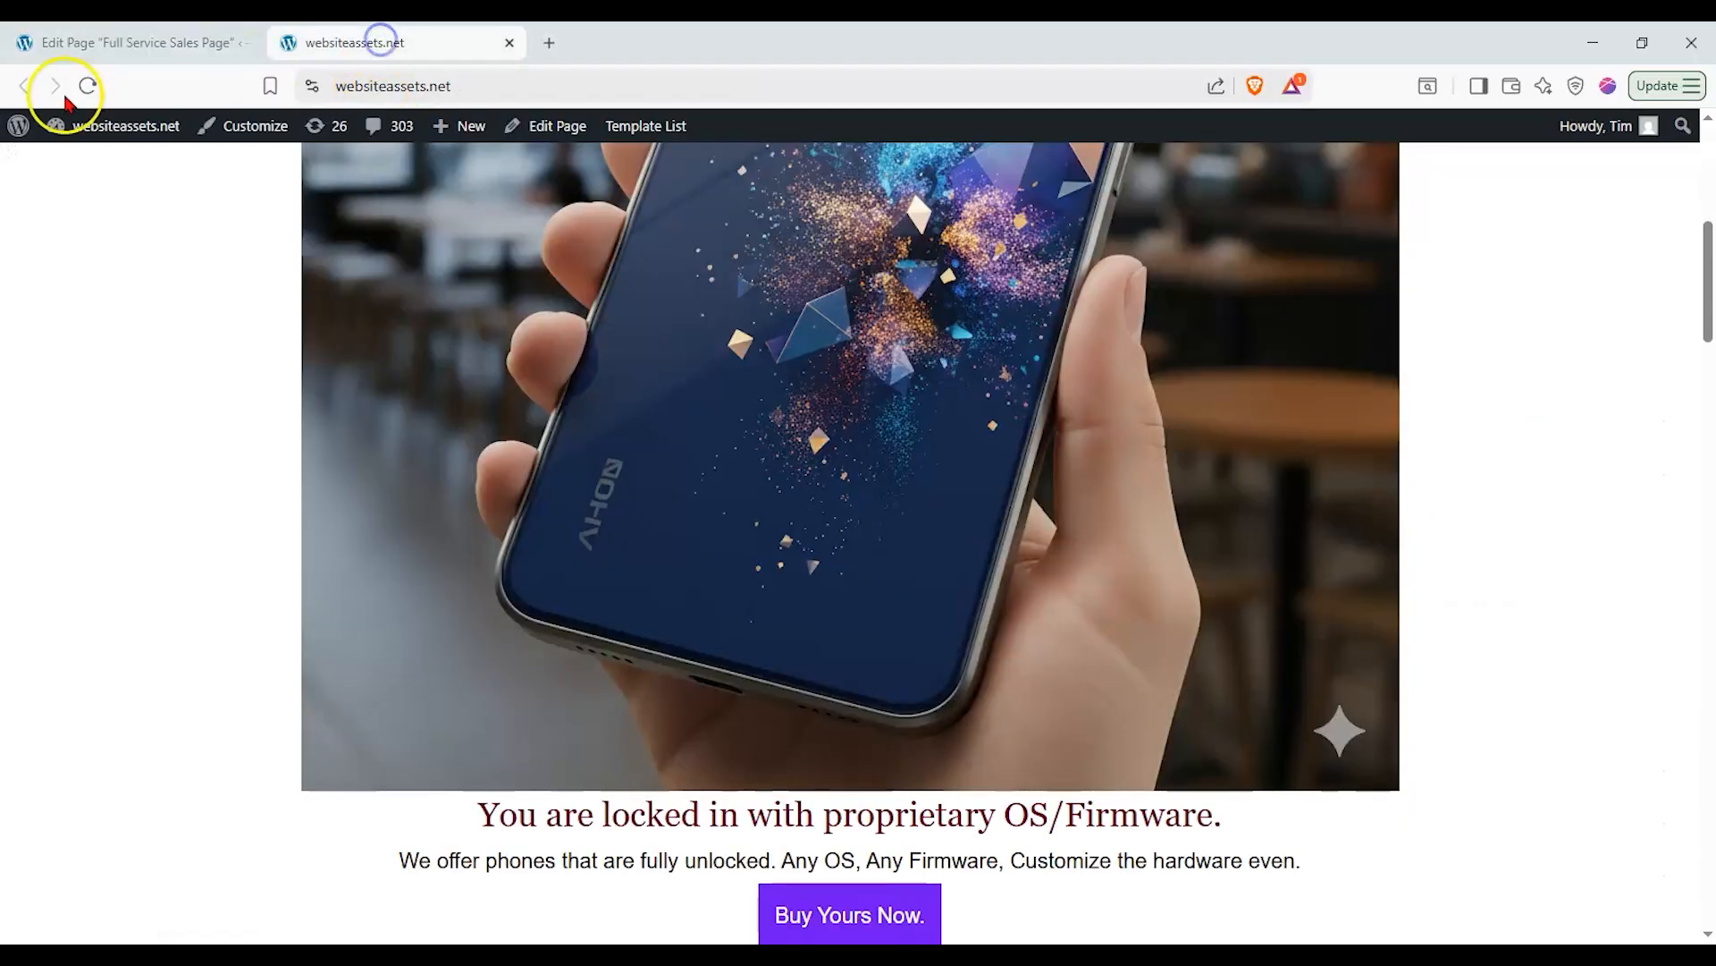
pyautogui.click(87, 85)
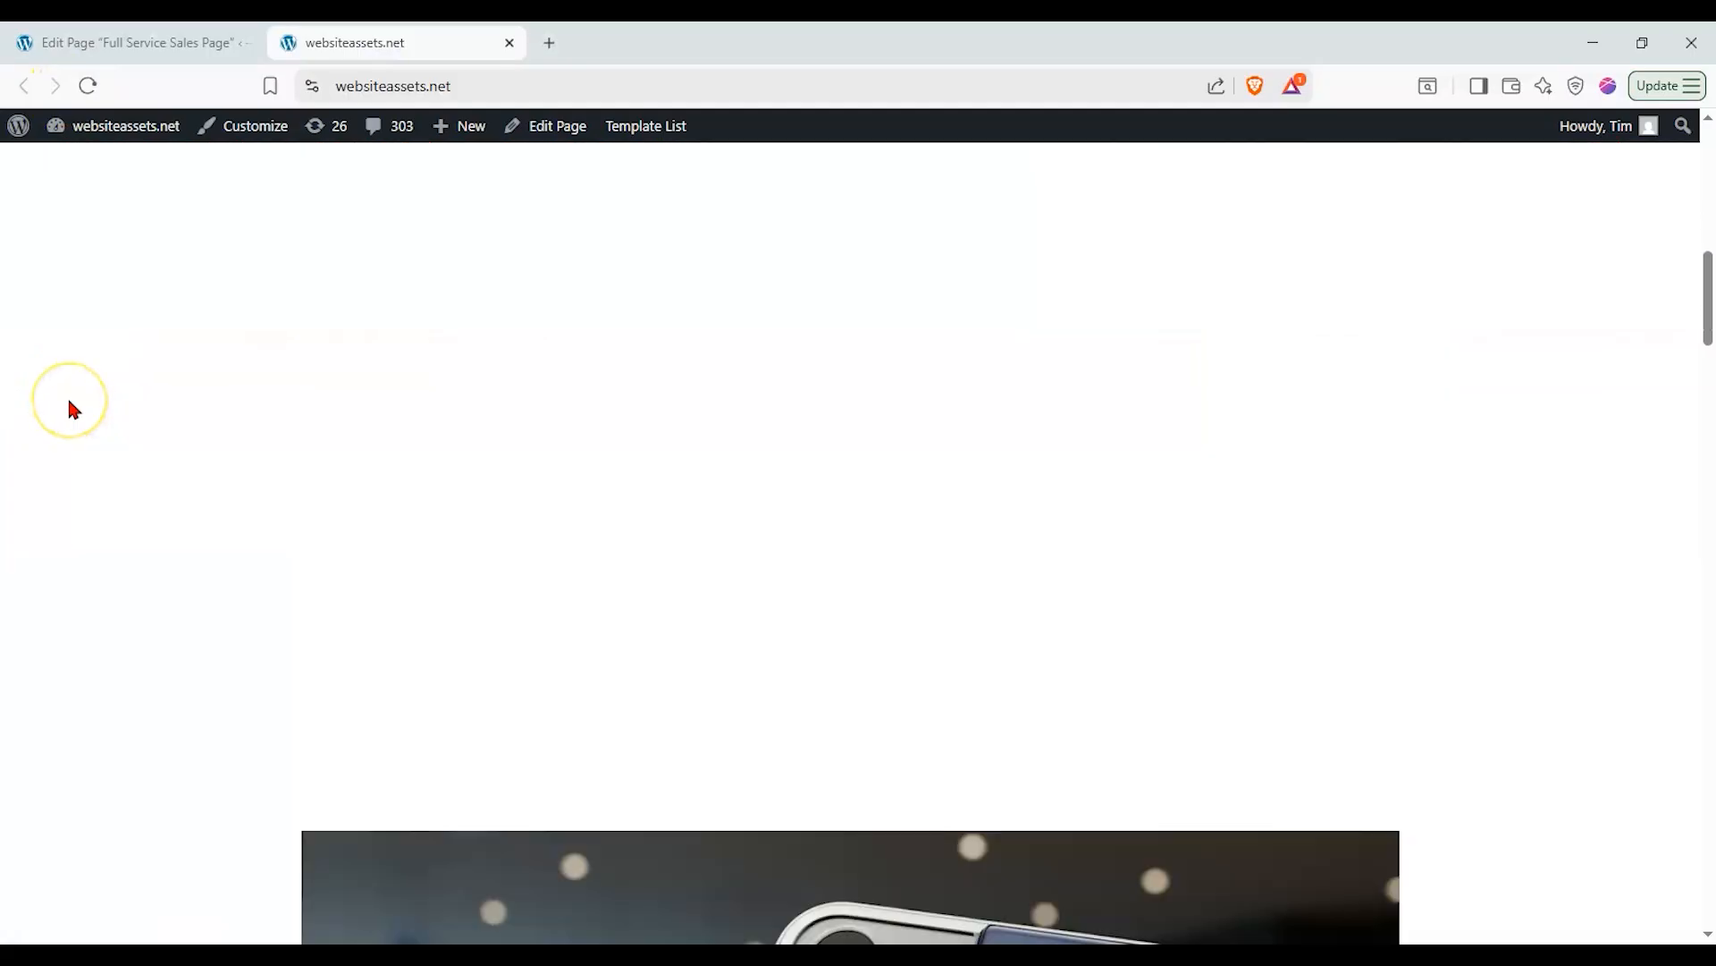
pyautogui.scroll(-5, 69, 401)
# Back in the page editor, reduce the phone image container's top padding to 50 %, then to 25 %, and save the page.
pyautogui.click(219, 46)
pyautogui.moveTo(1500, 681); pyautogui.dragTo(1361, 687)
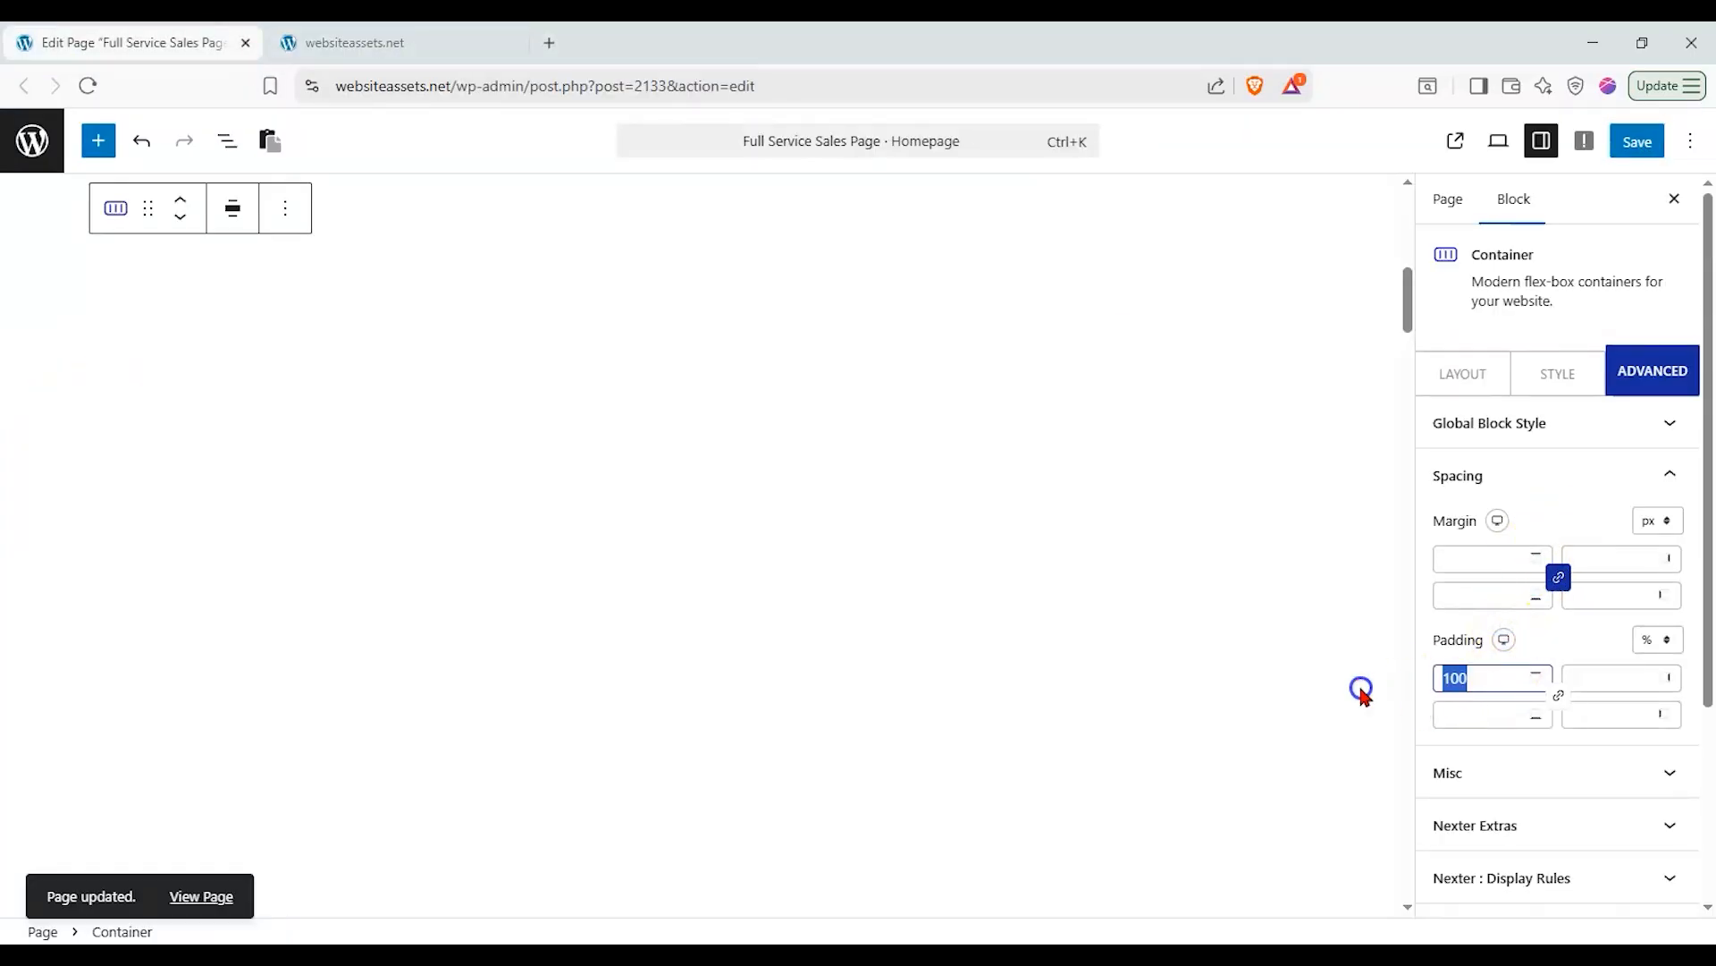
pyautogui.write('50')
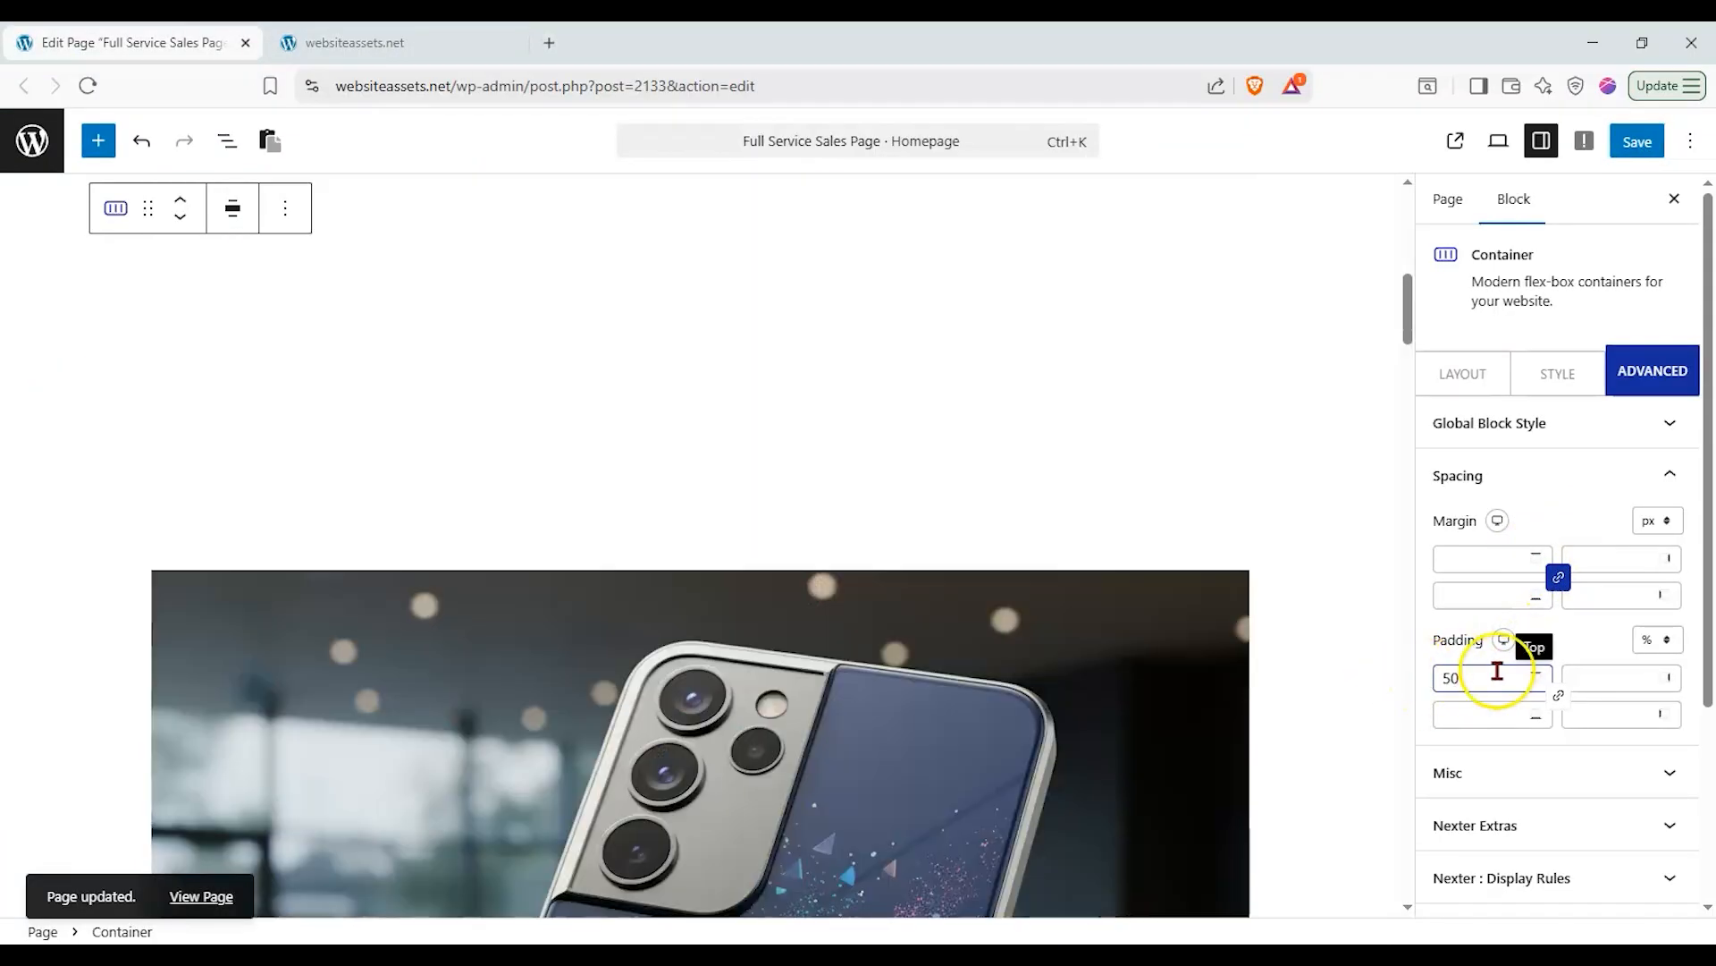
pyautogui.moveTo(1495, 678); pyautogui.dragTo(1321, 684)
pyautogui.write('25')
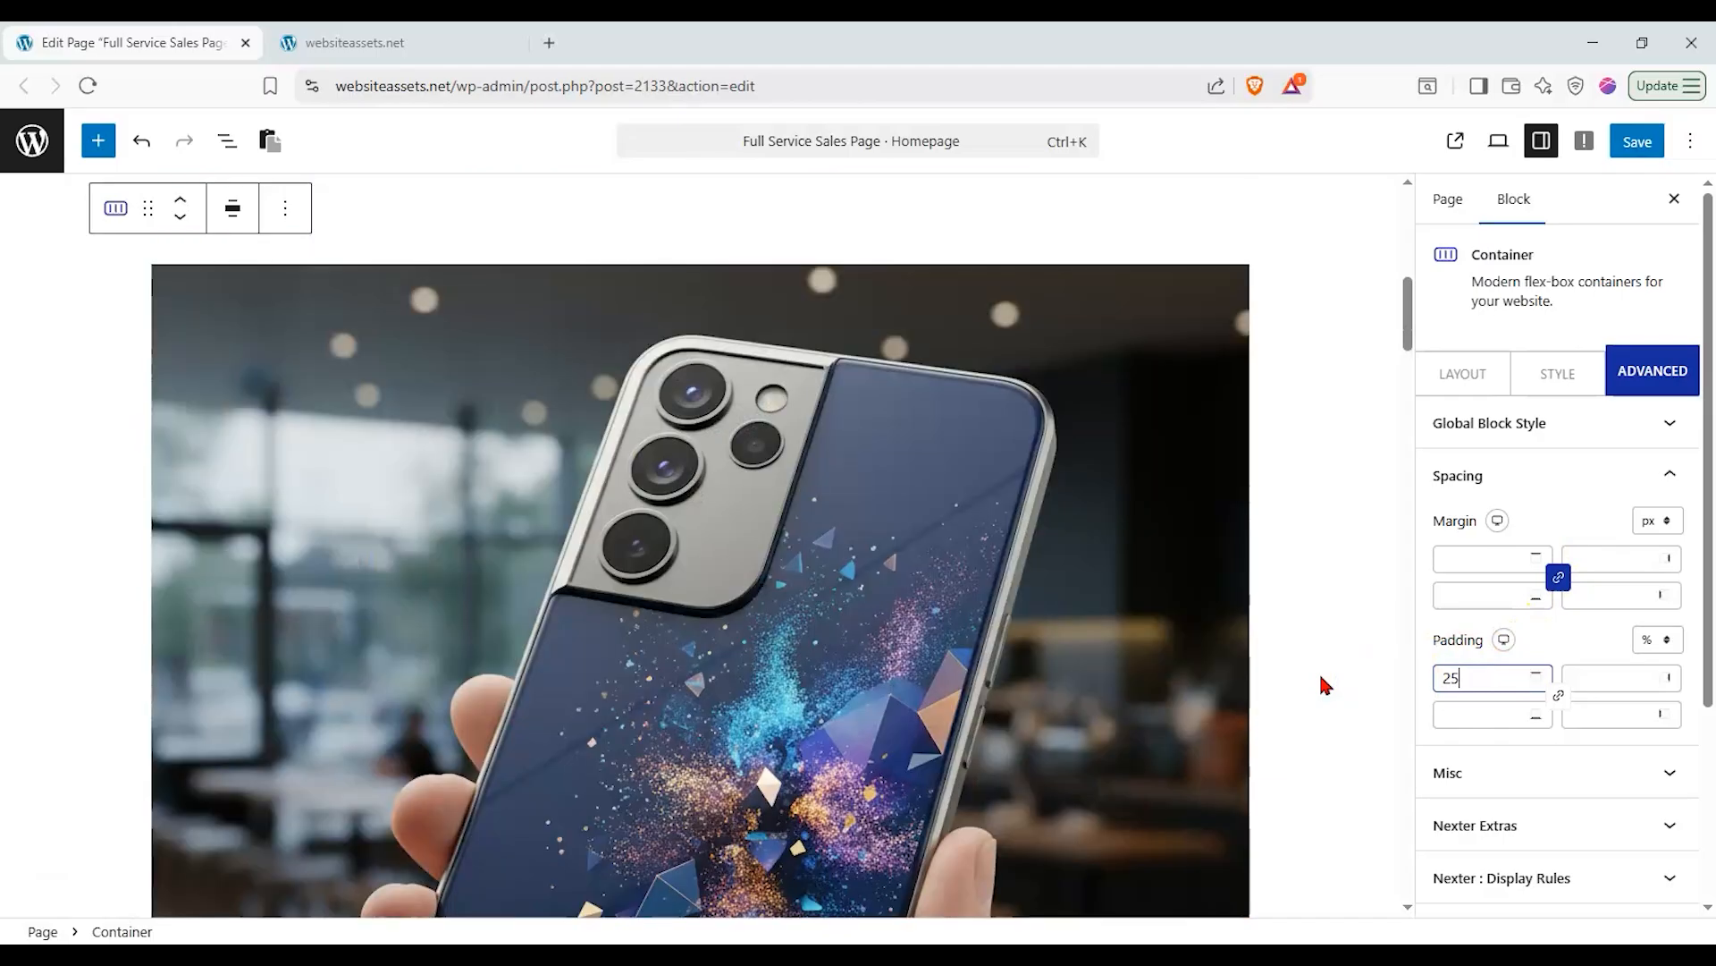
pyautogui.scroll(3, 946, 503)
pyautogui.click(1636, 141)
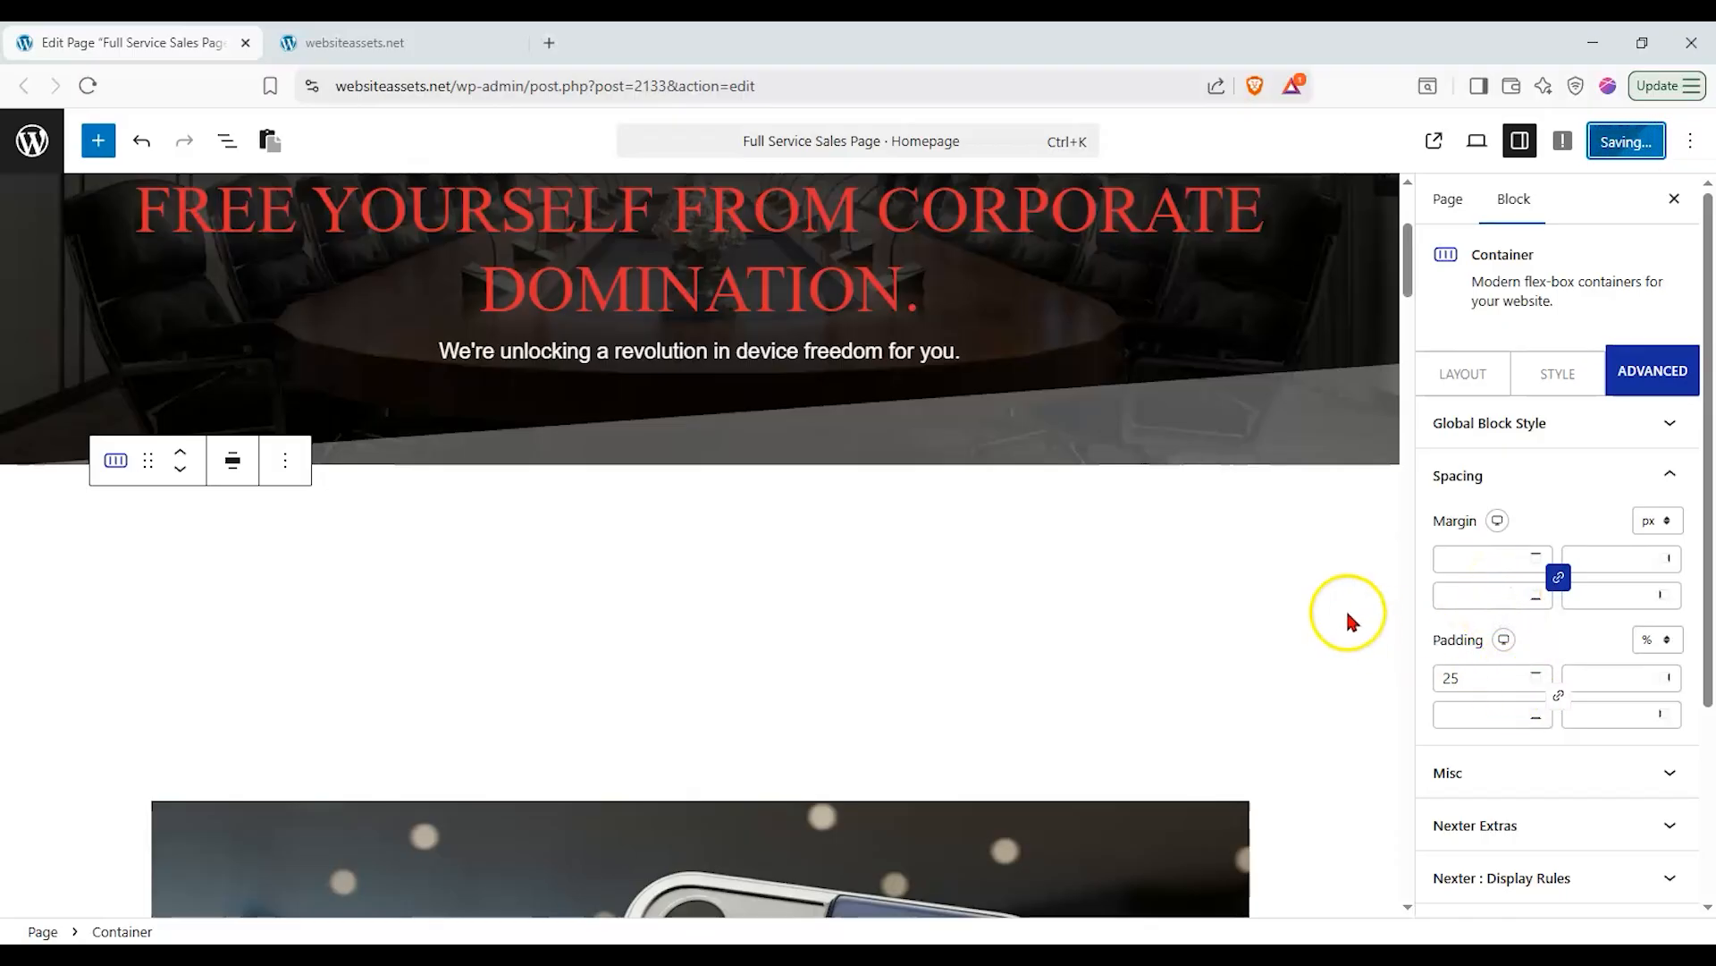
# Reload the live homepage and examine the gap between the hero section and the phone image.
pyautogui.click(355, 42)
pyautogui.click(88, 85)
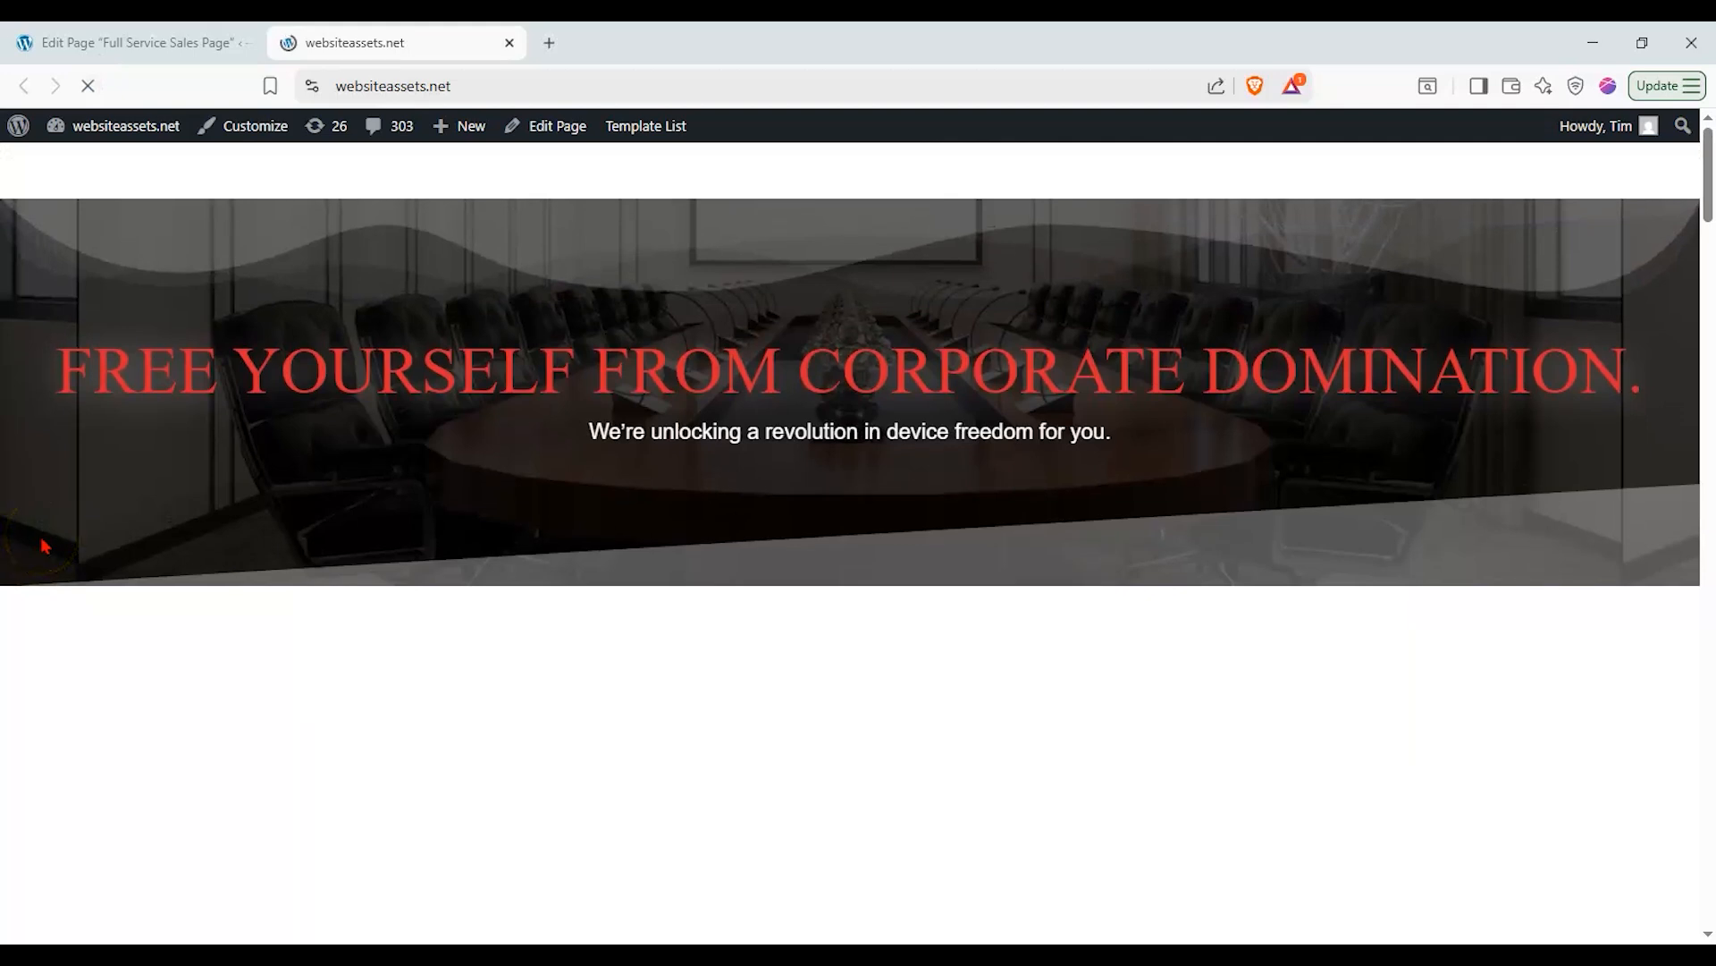
pyautogui.scroll(-1, 45, 545)
pyautogui.scroll(1, 46, 518)
pyautogui.click(43, 506)
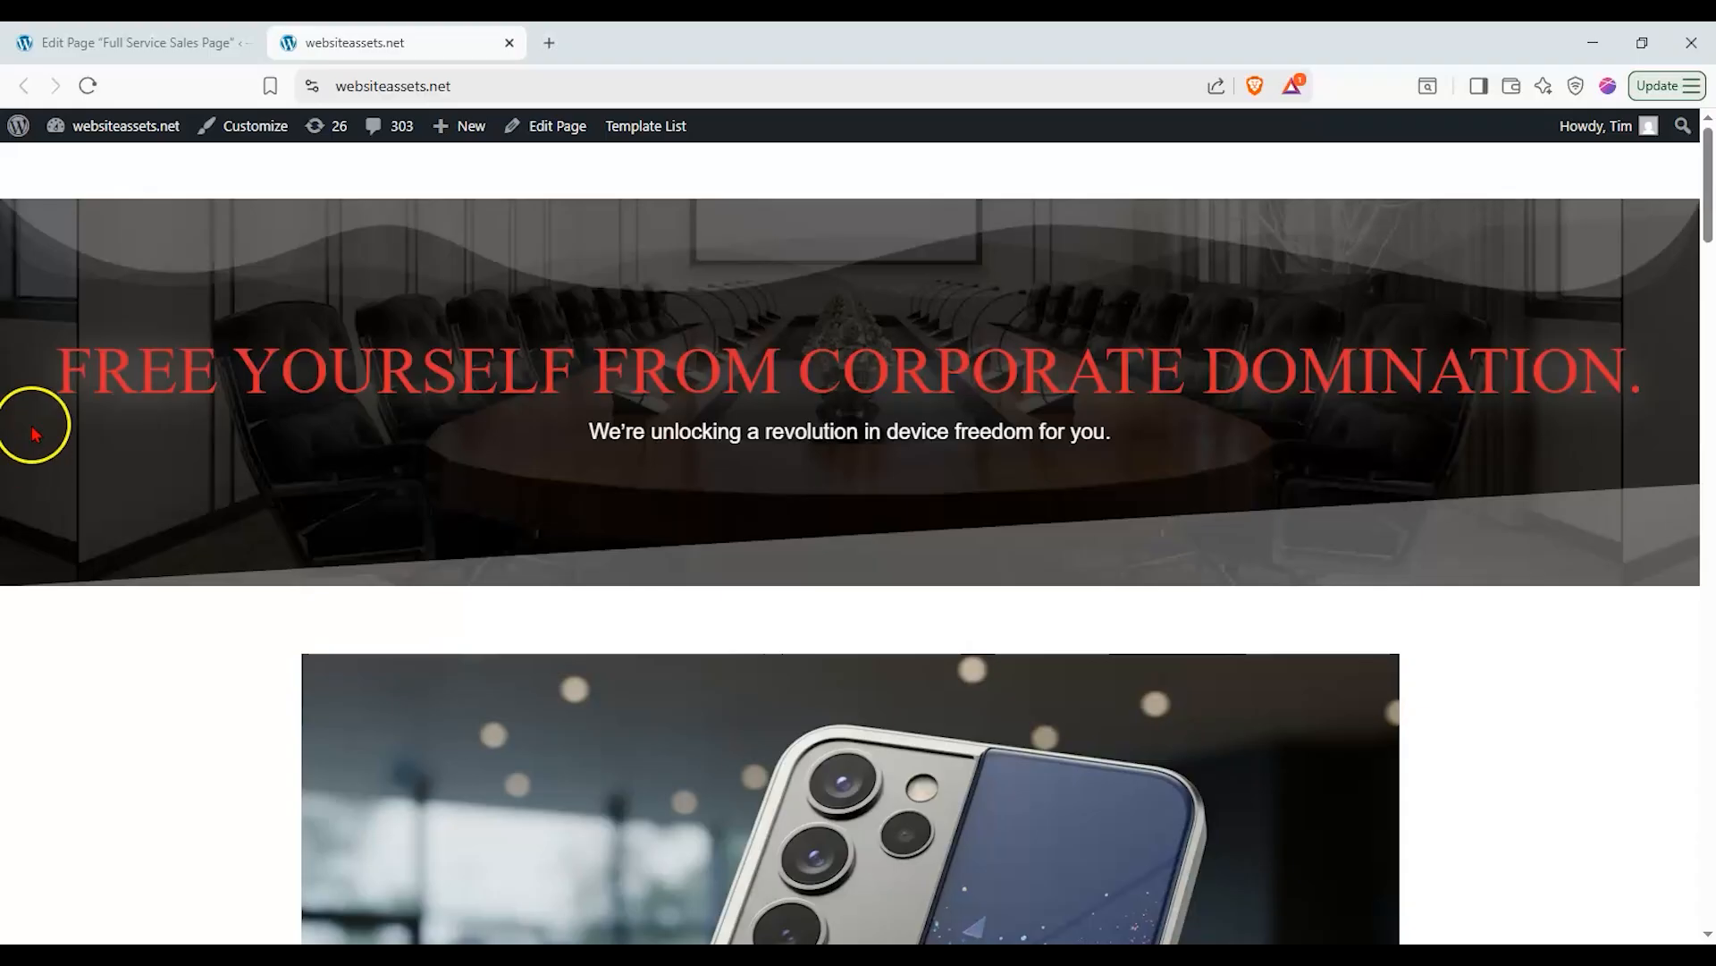
# Review the remaining sections of the live homepage from the phone image down to the footer.
pyautogui.moveTo(1701, 211); pyautogui.dragTo(1709, 362)
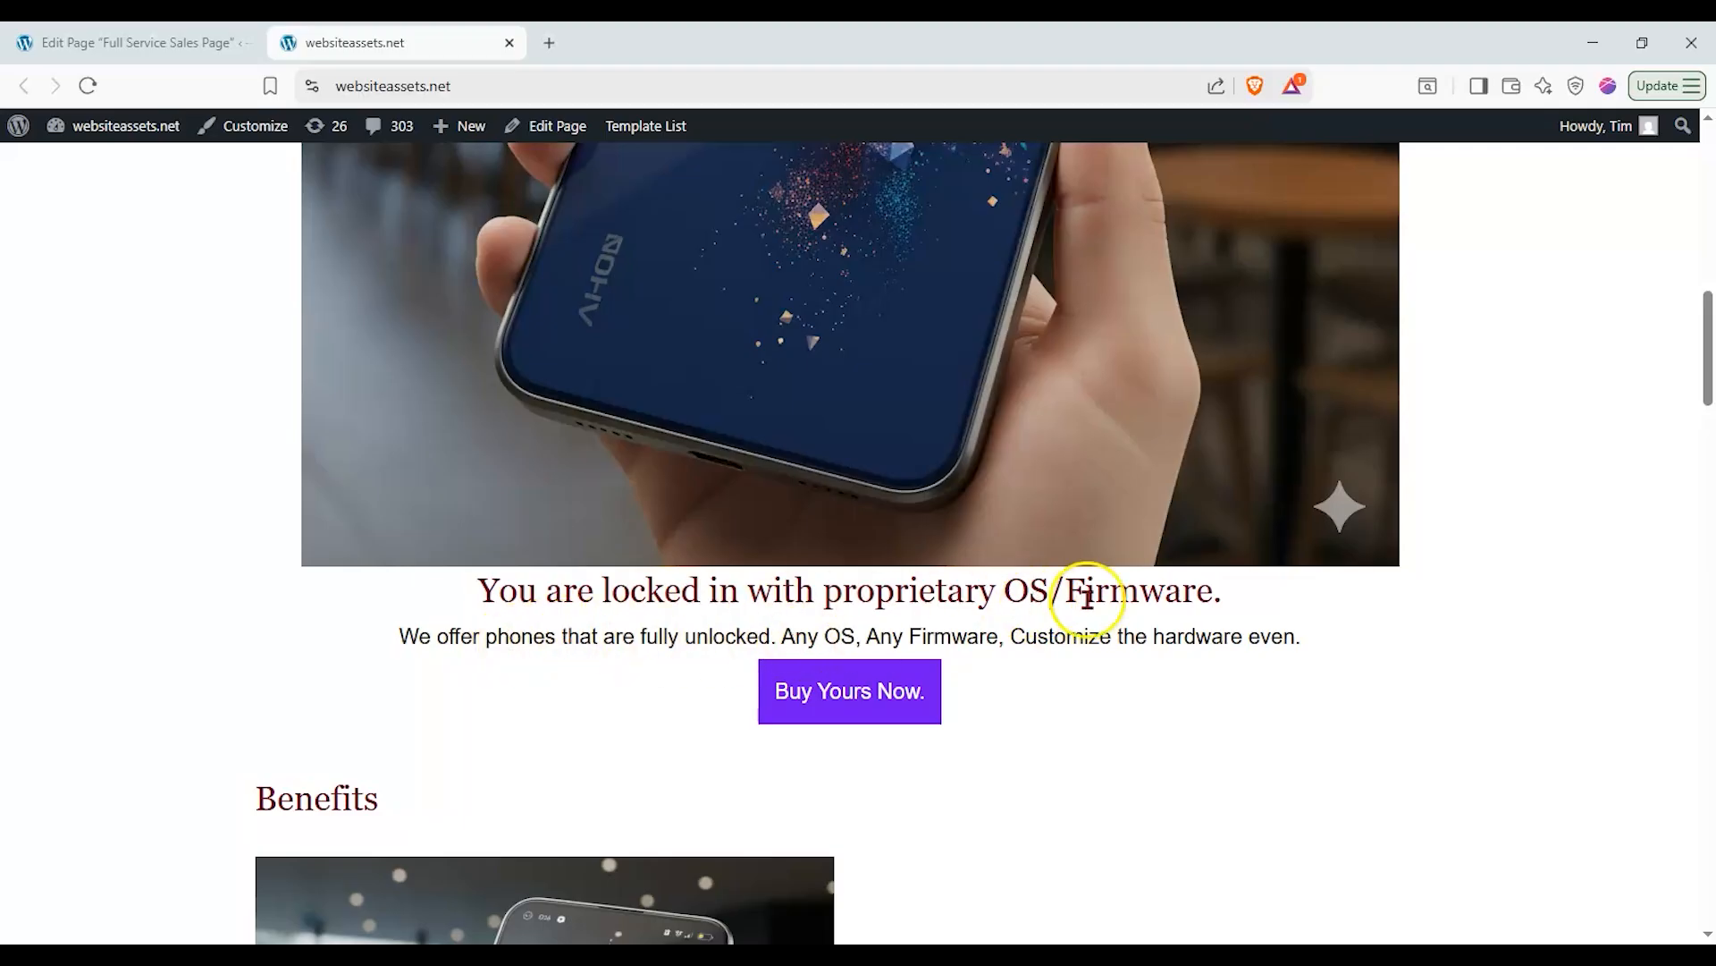
pyautogui.moveTo(1701, 327); pyautogui.dragTo(1690, 853)
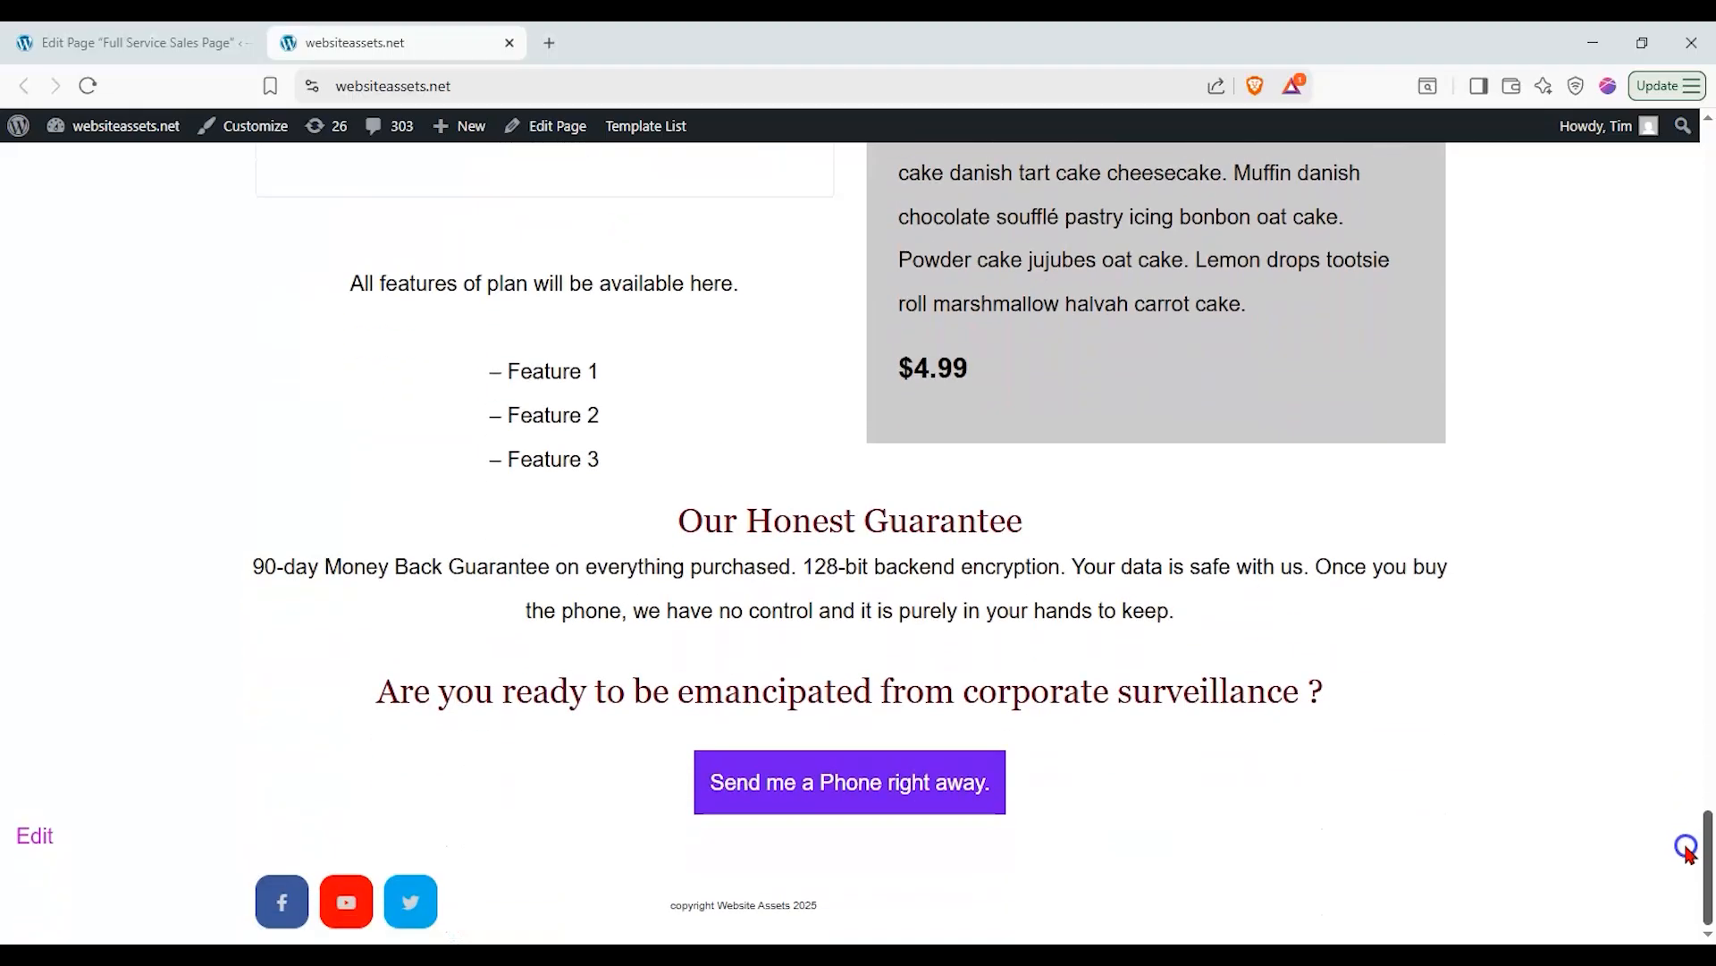
pyautogui.click(1666, 805)
pyautogui.click(1709, 858)
pyautogui.moveTo(1710, 858); pyautogui.dragTo(1709, 169)
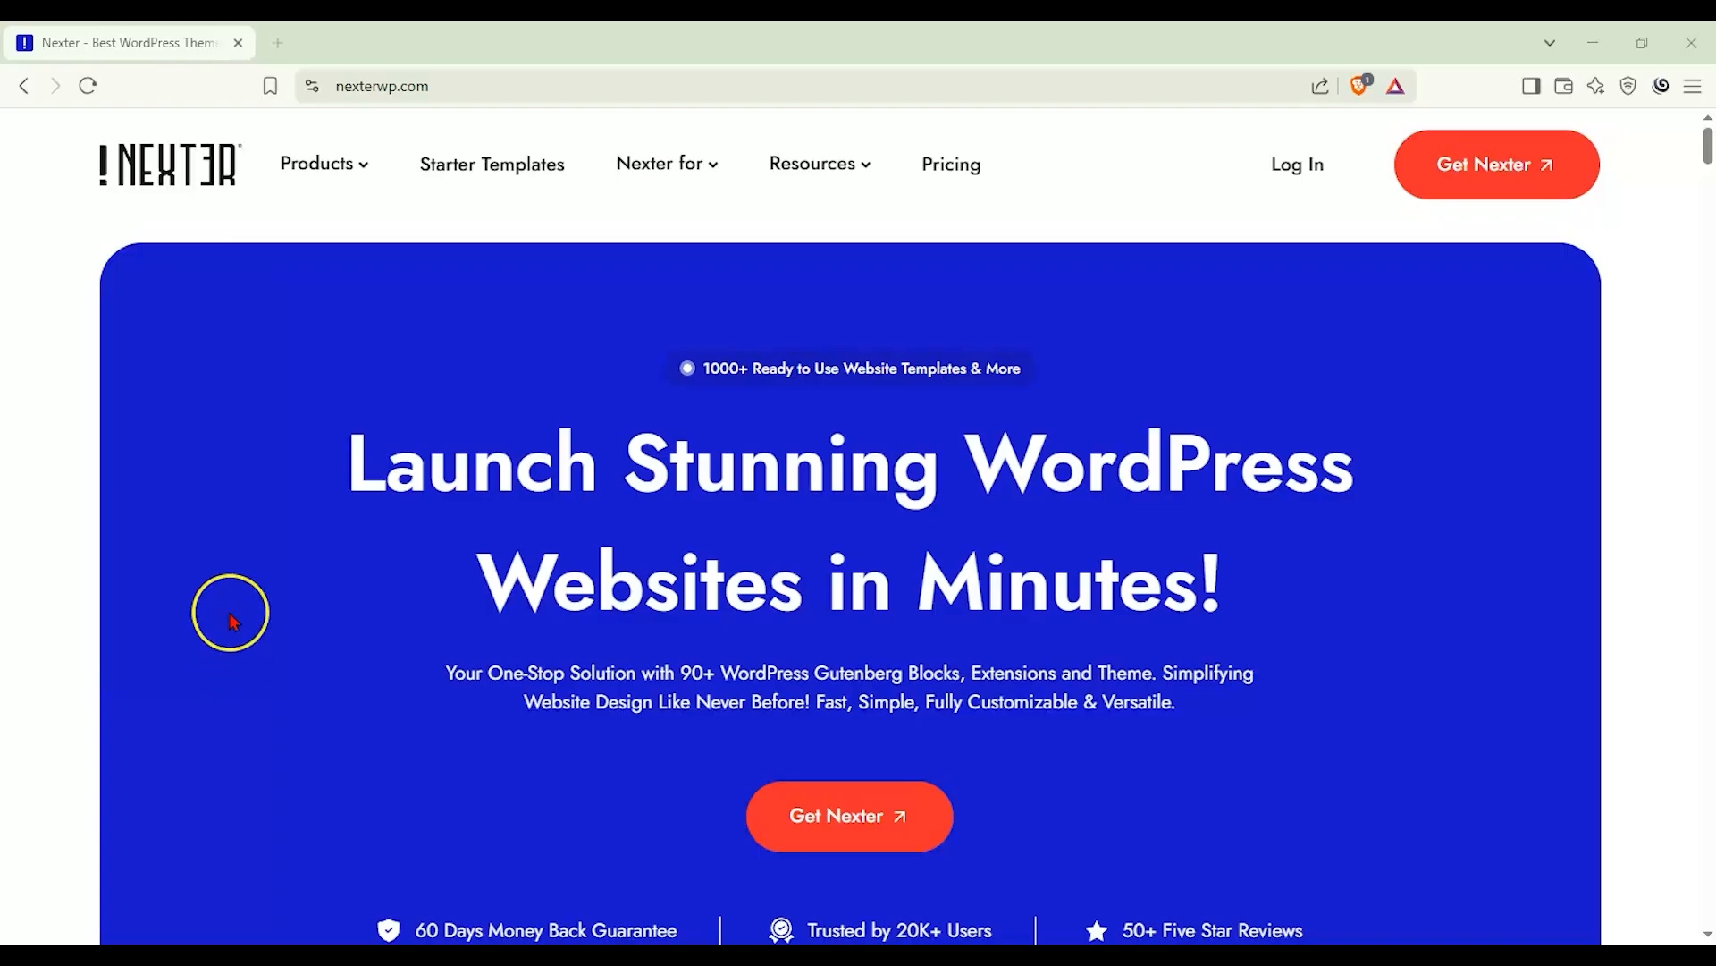
# Open the pricing page of the Nexter website and examine the Starter, Studio and Professional plans.
pyautogui.click(930, 178)
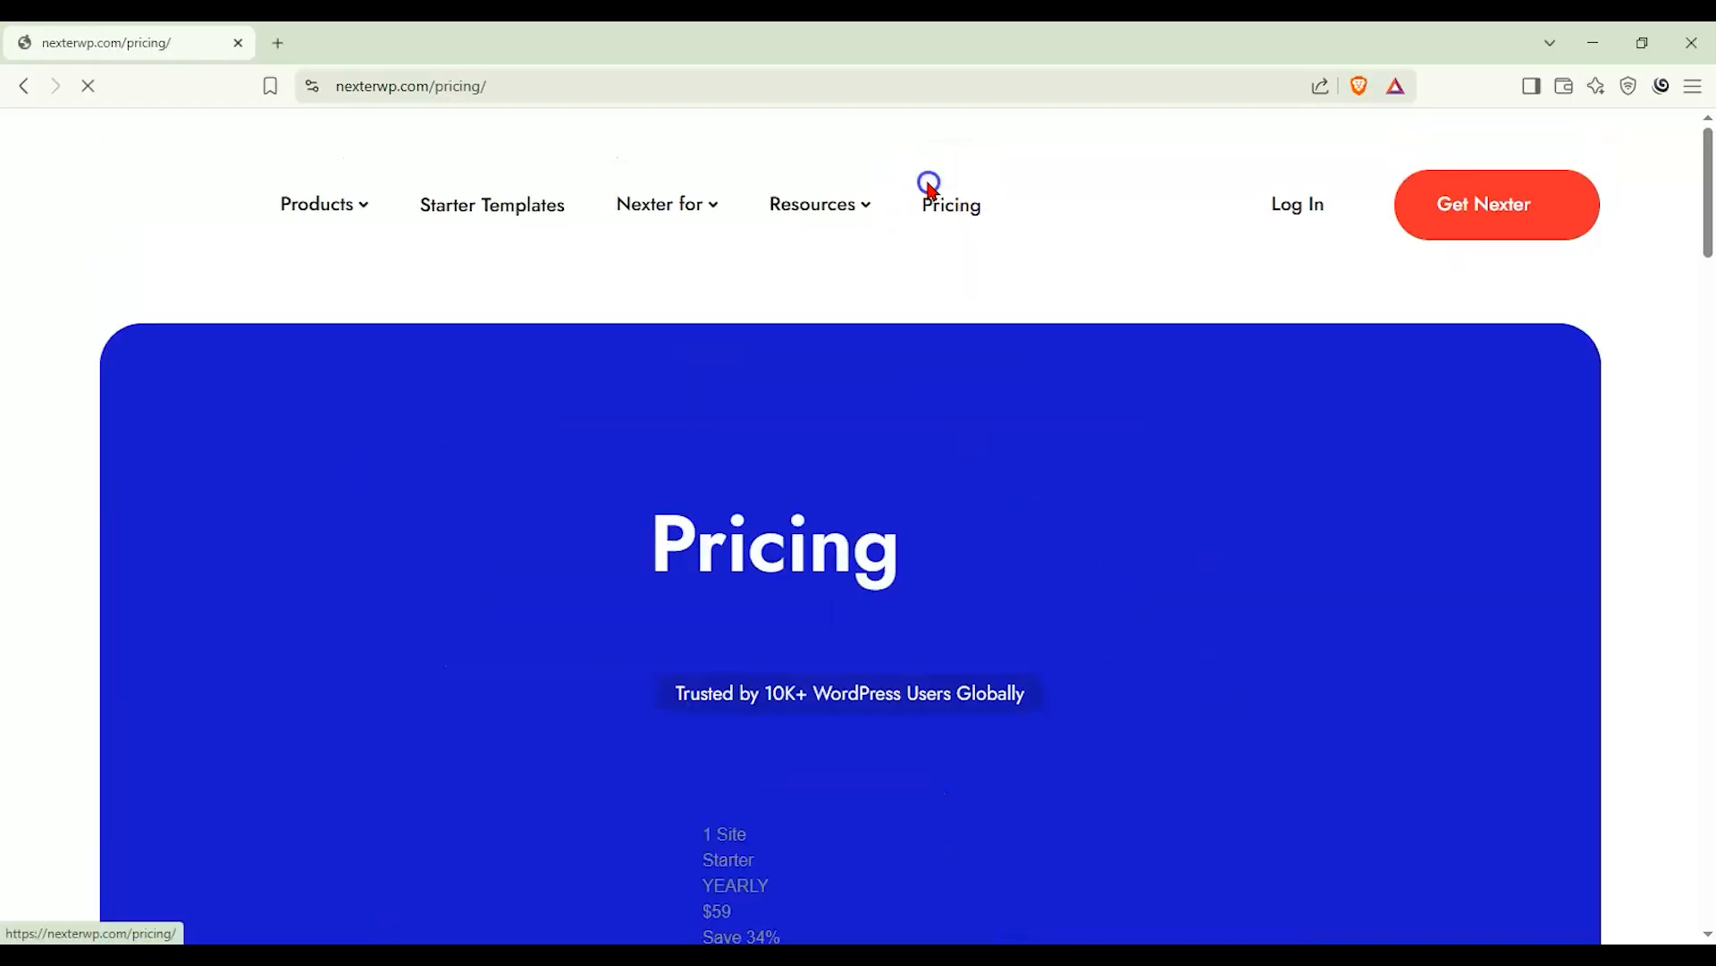
pyautogui.scroll(-3, 71, 398)
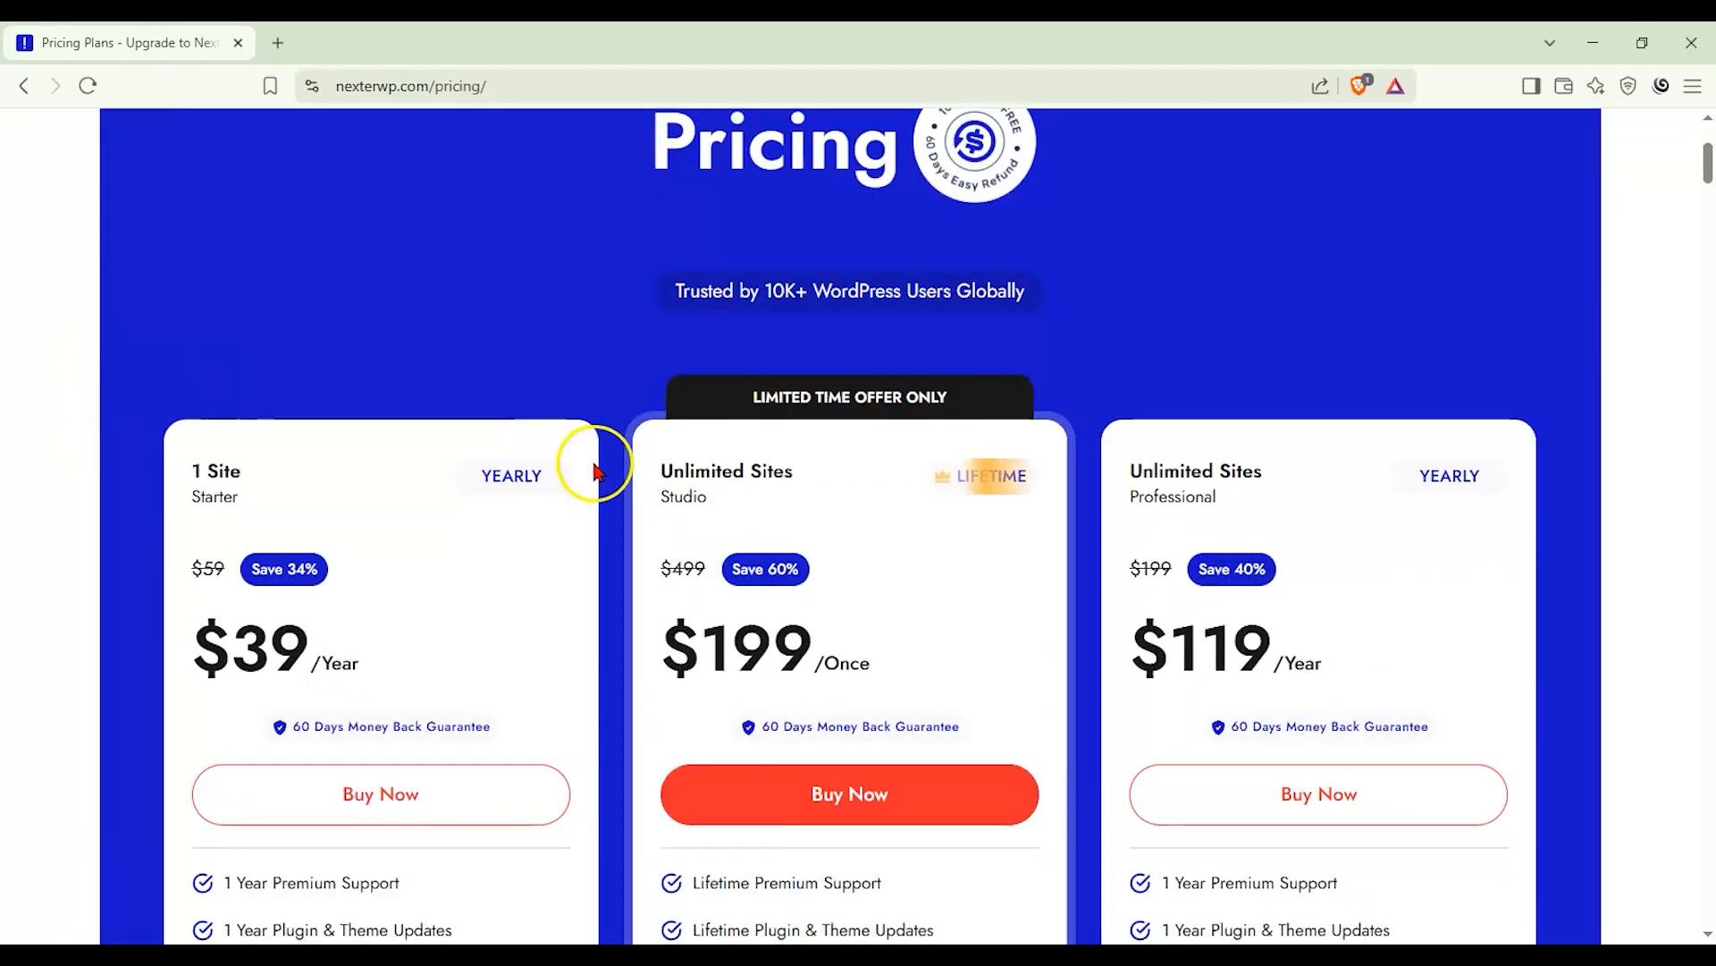
pyautogui.scroll(-1, 625, 461)
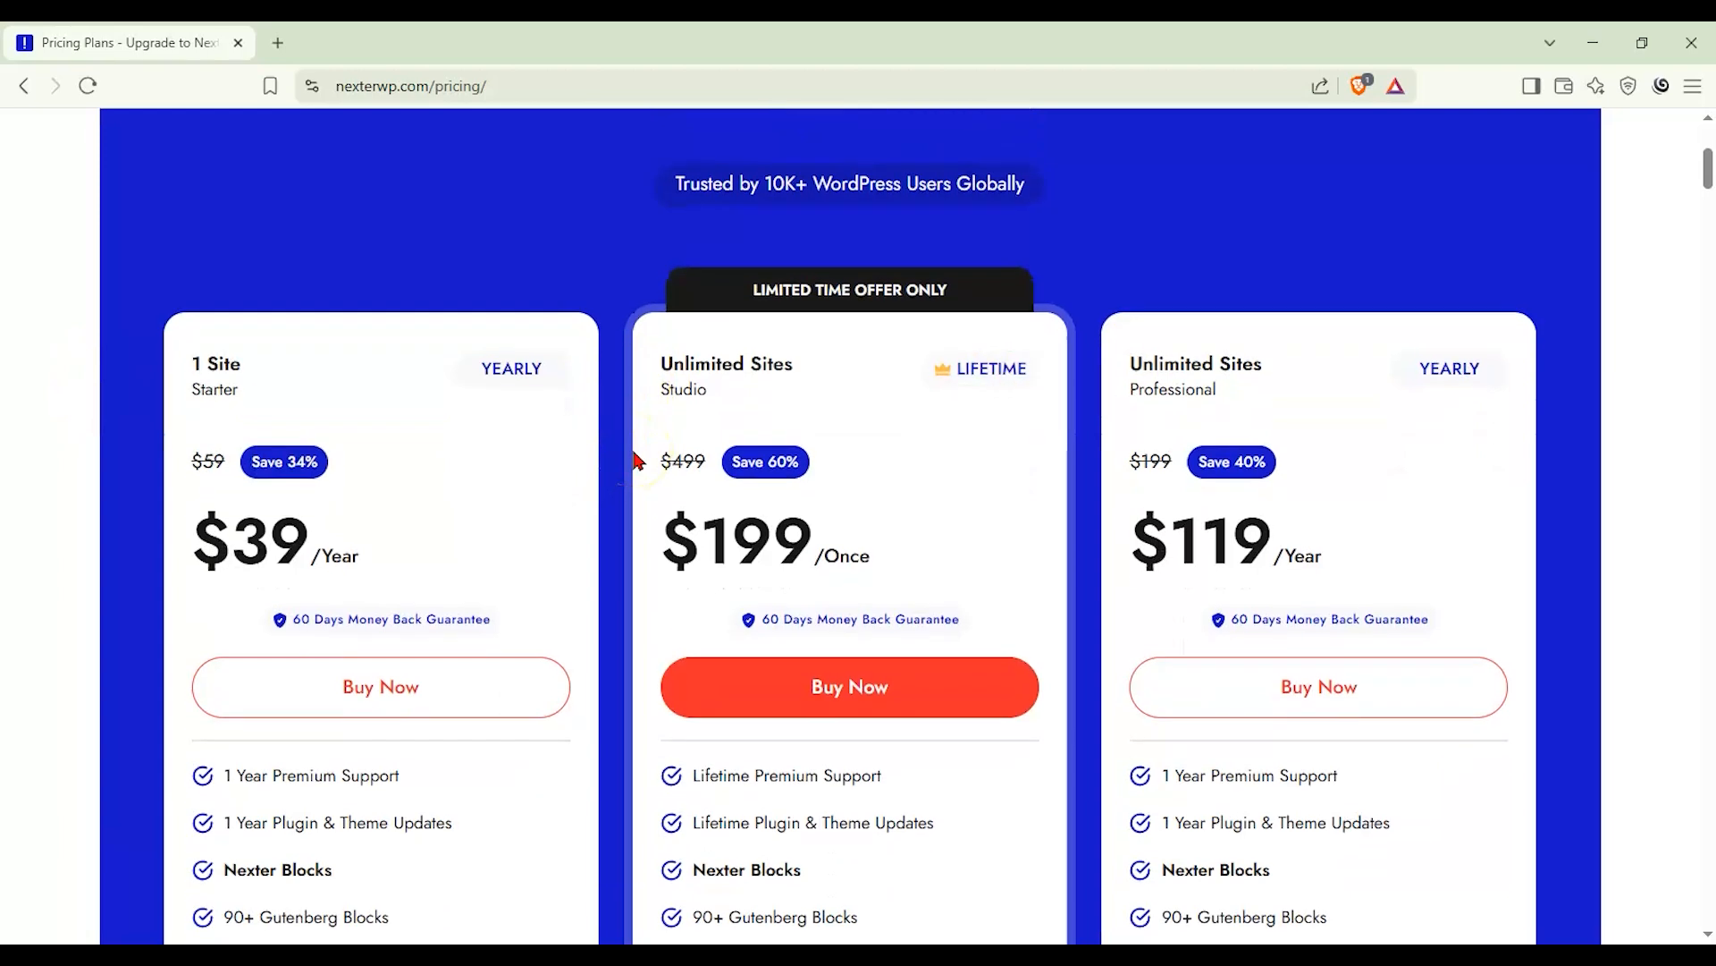